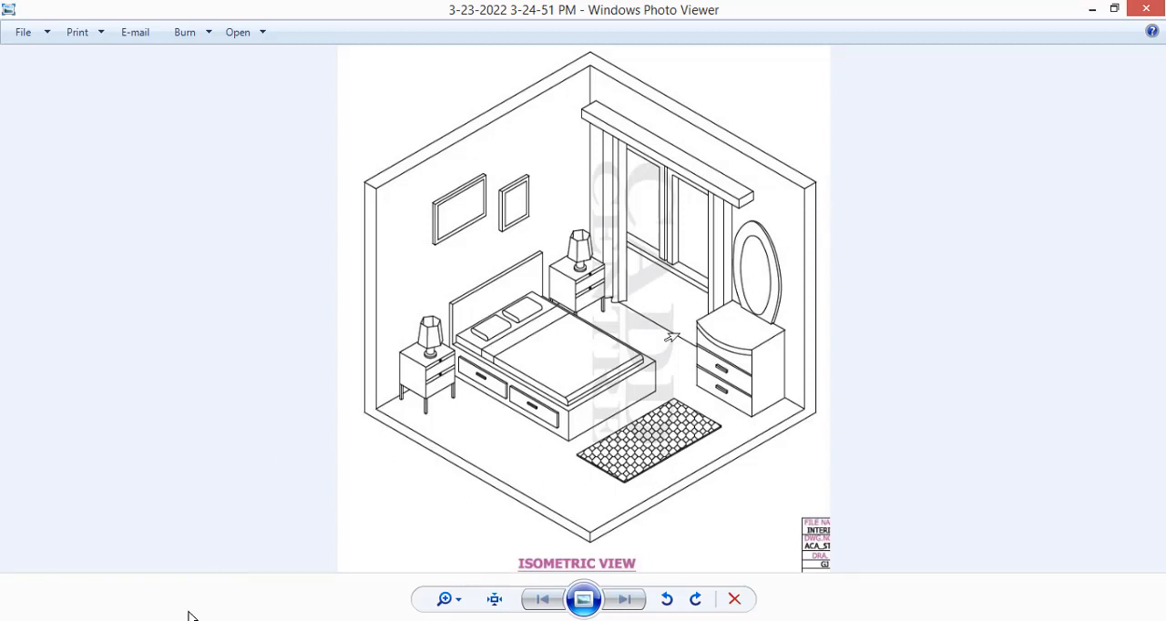
Step: Switch from the reference image of the bedroom to the empty AutoCAD drawing
left_click(228, 620)
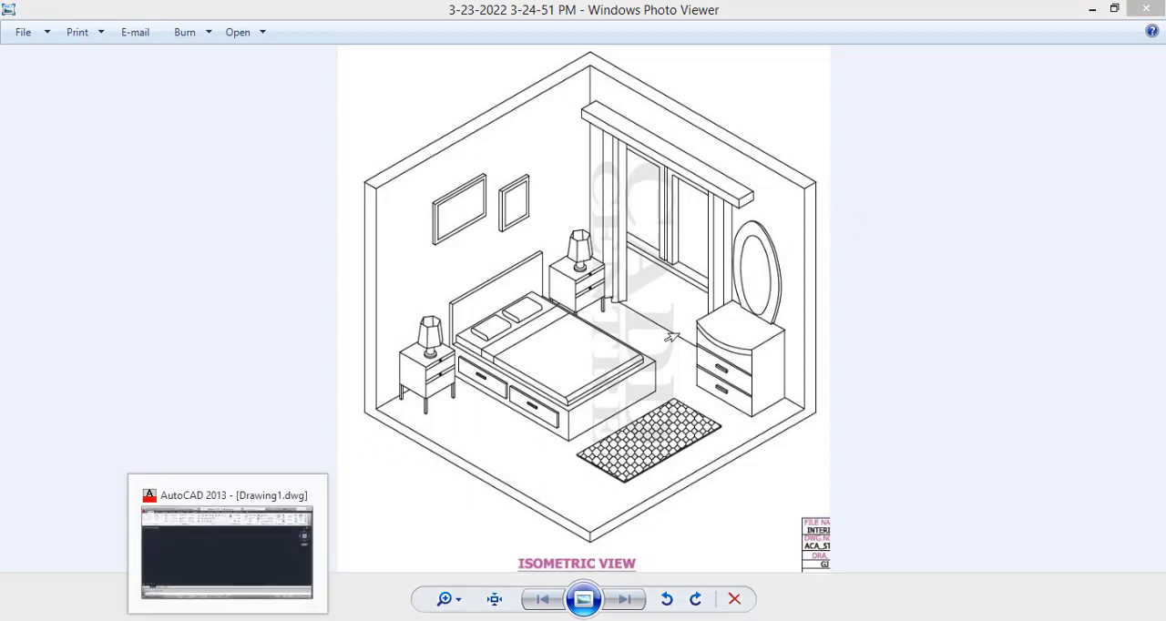
left_click(227, 546)
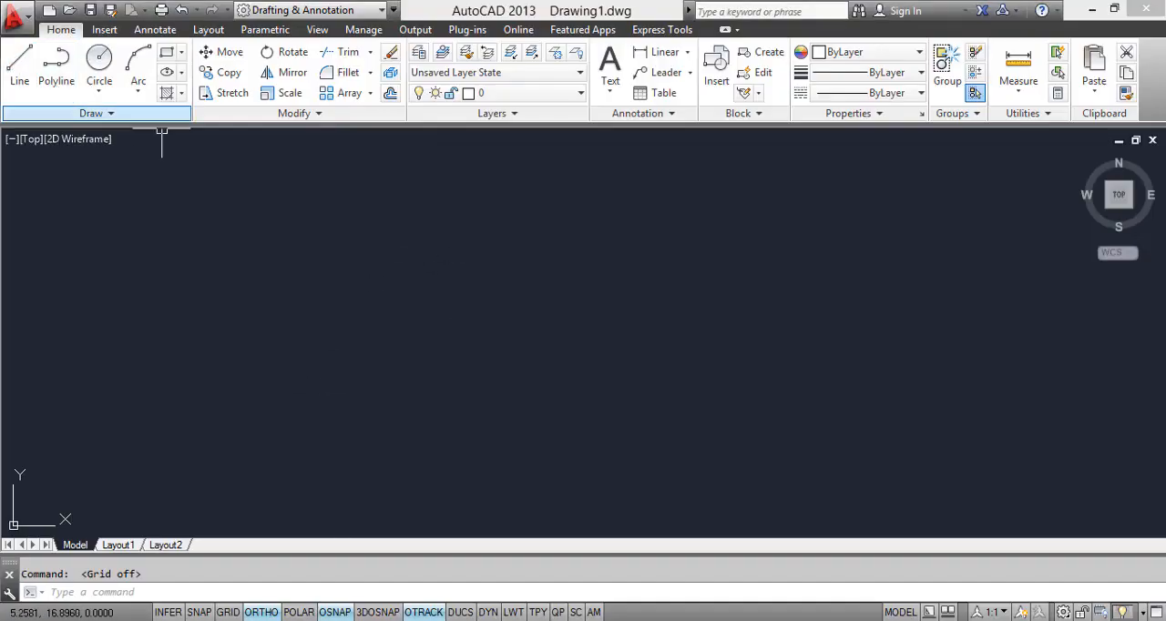
type("l")
key("Return")
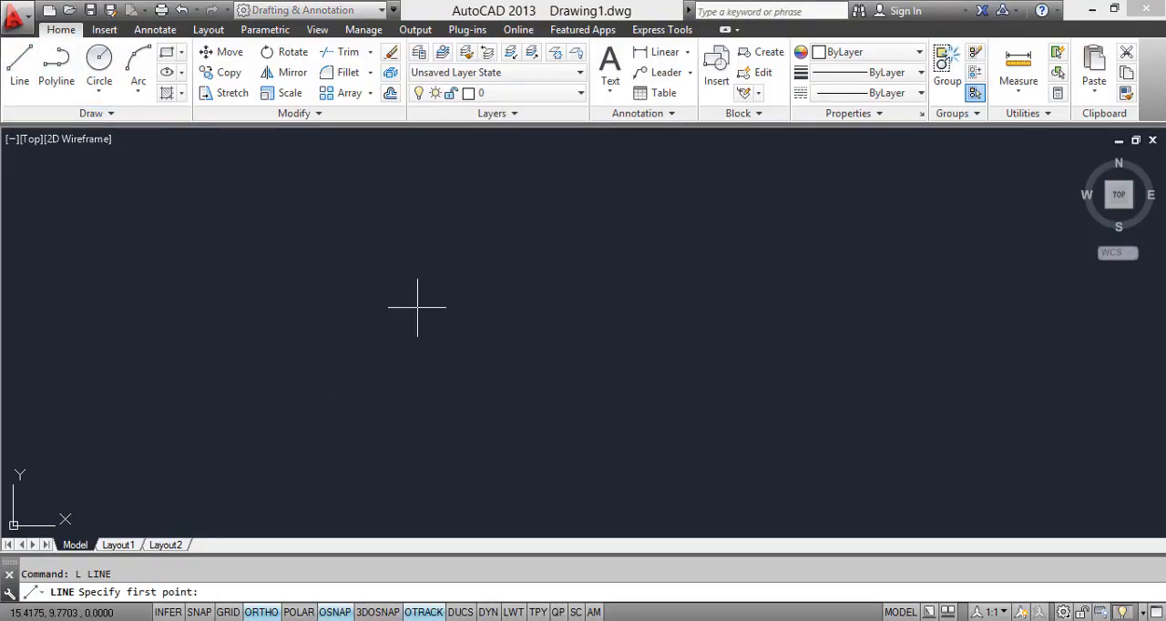
key("Escape")
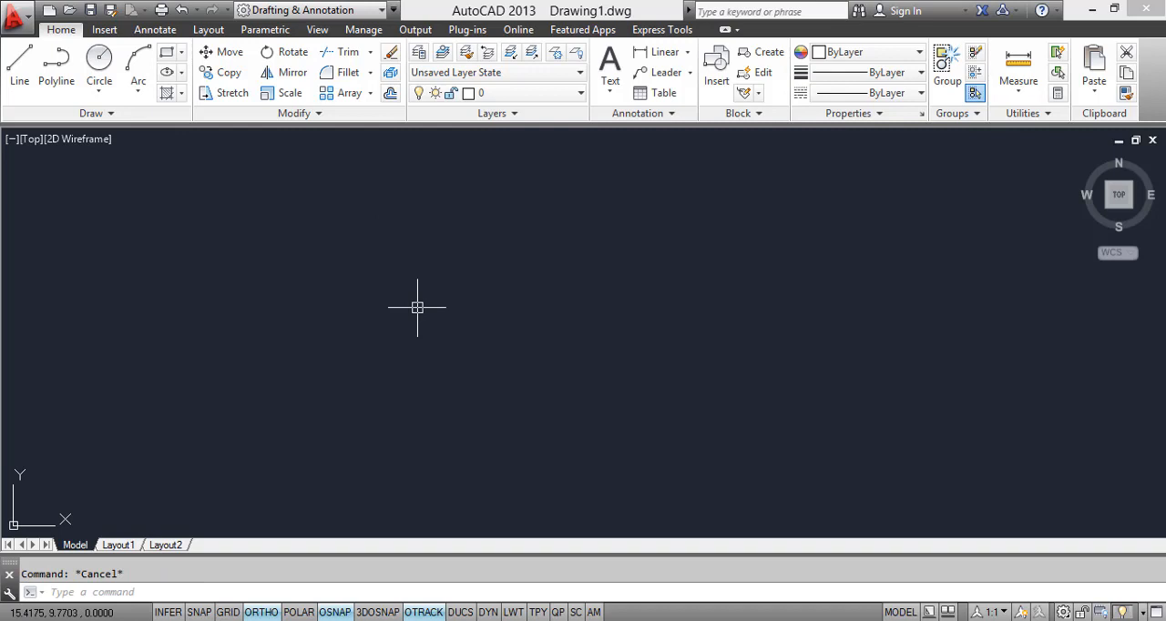
Step: Set the snap type to Isometric snap in the drafting settings
type("DS")
key("Return")
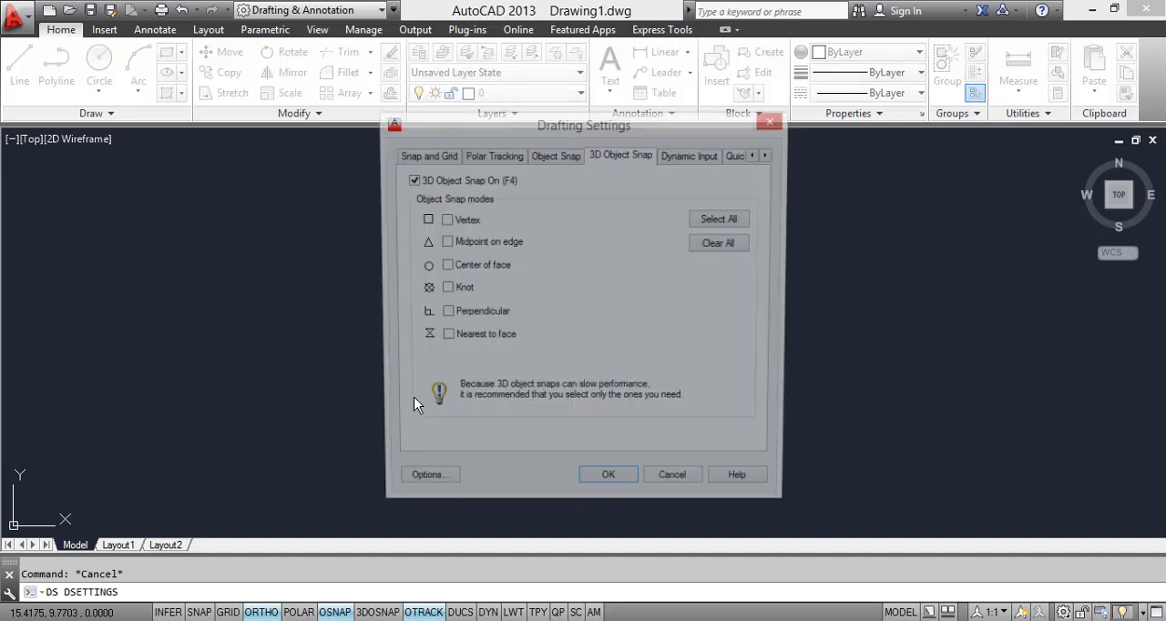
left_click(414, 156)
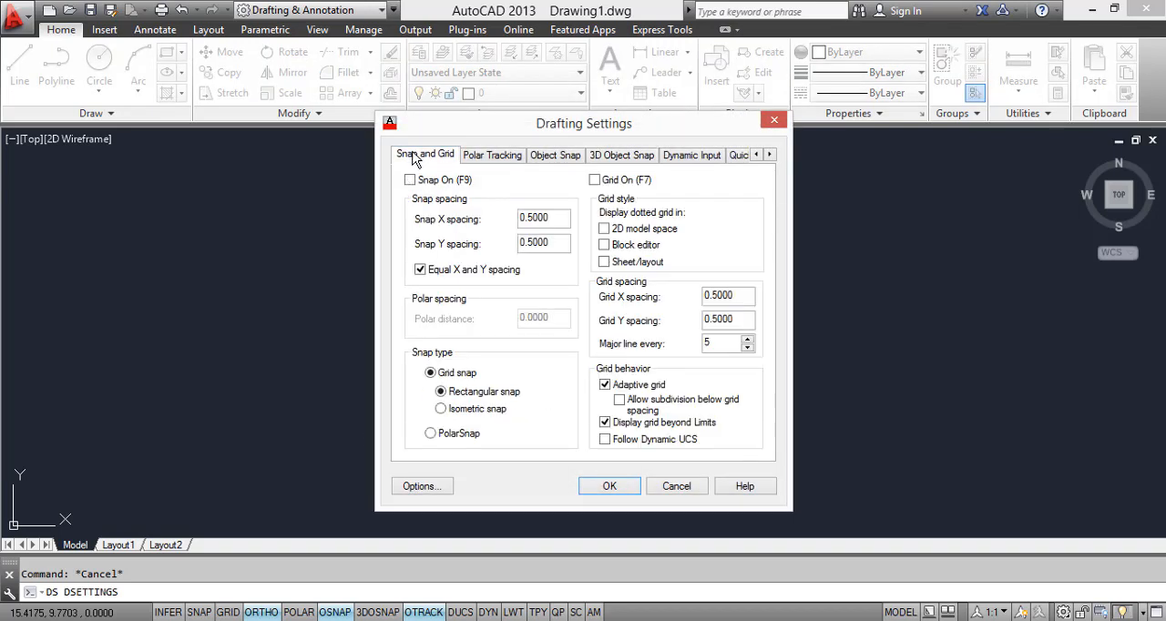
left_click(443, 410)
left_click(609, 486)
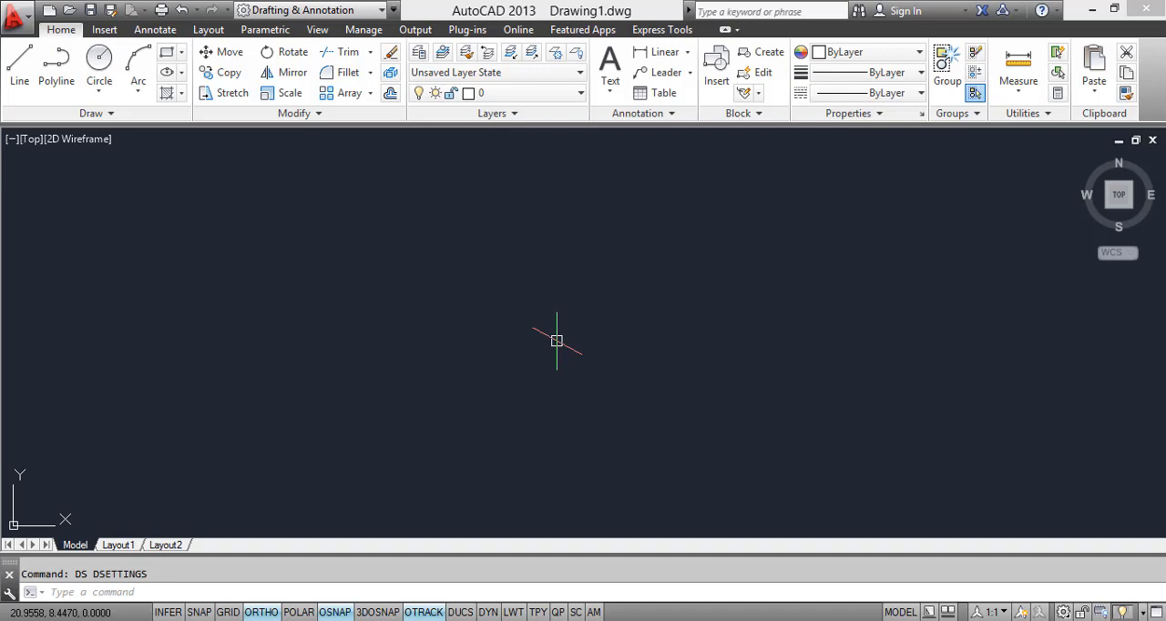
Step: Start a line in the empty drawing area and cycle through the Top, Right and Left isoplanes, ending on Isoplane Left
key("Return")
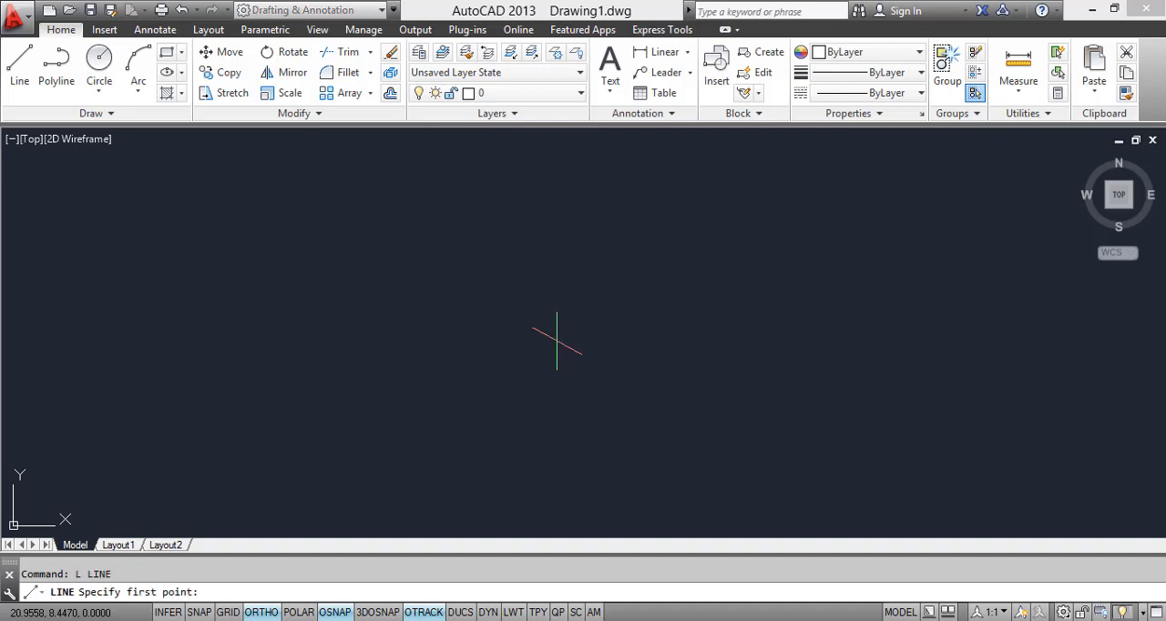
left_click(452, 315)
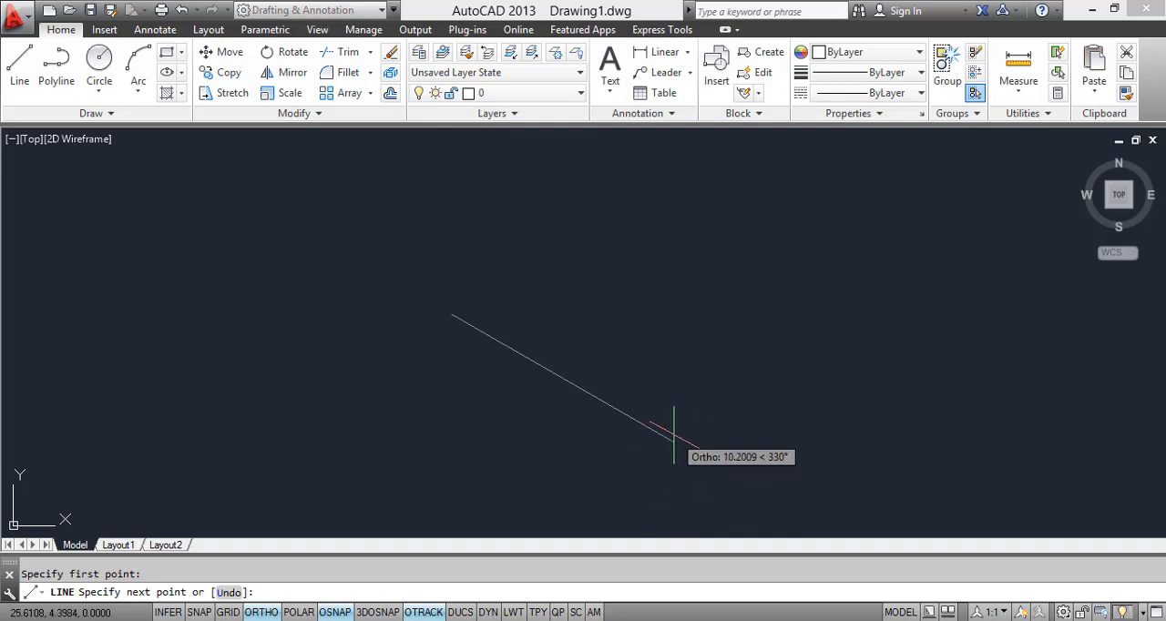
key("F5")
key("F5")
key("F5")
key("F5")
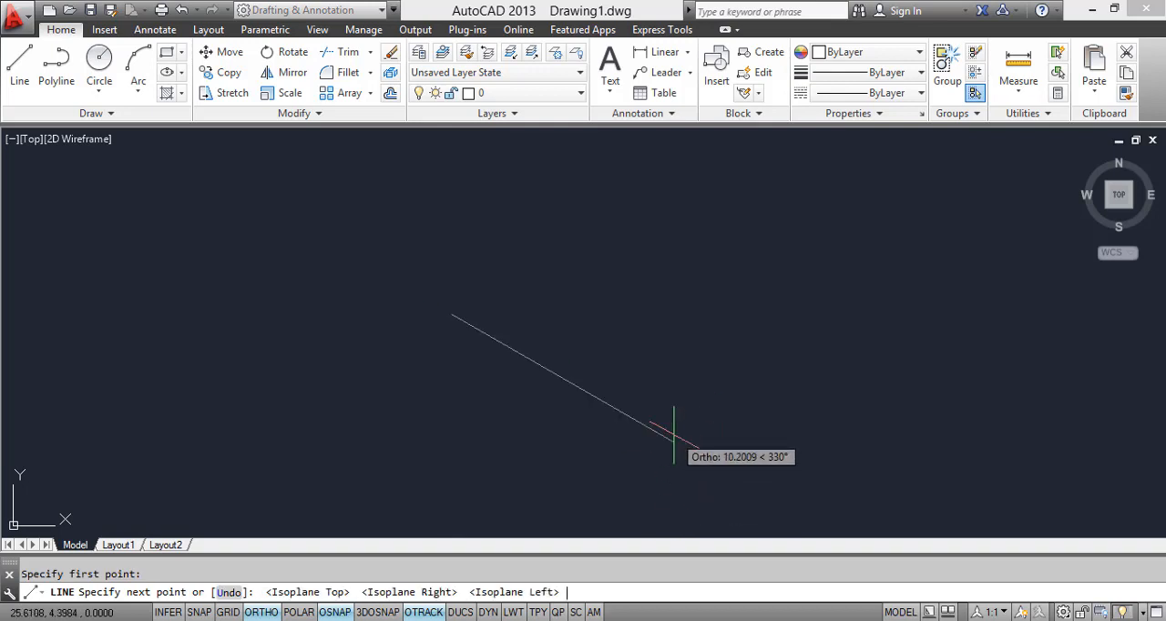
key("F5")
key("F5")
key("F5")
key("F5")
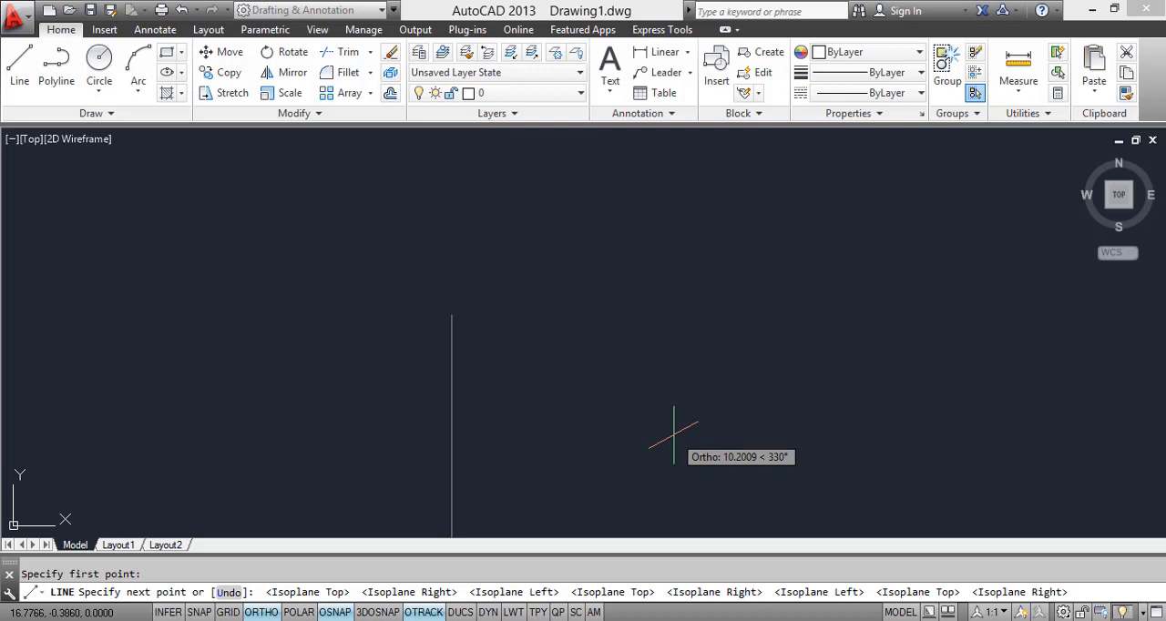
key("F5")
key("F5")
key("F5")
key("F5")
key("F5")
key("F5")
key("F5")
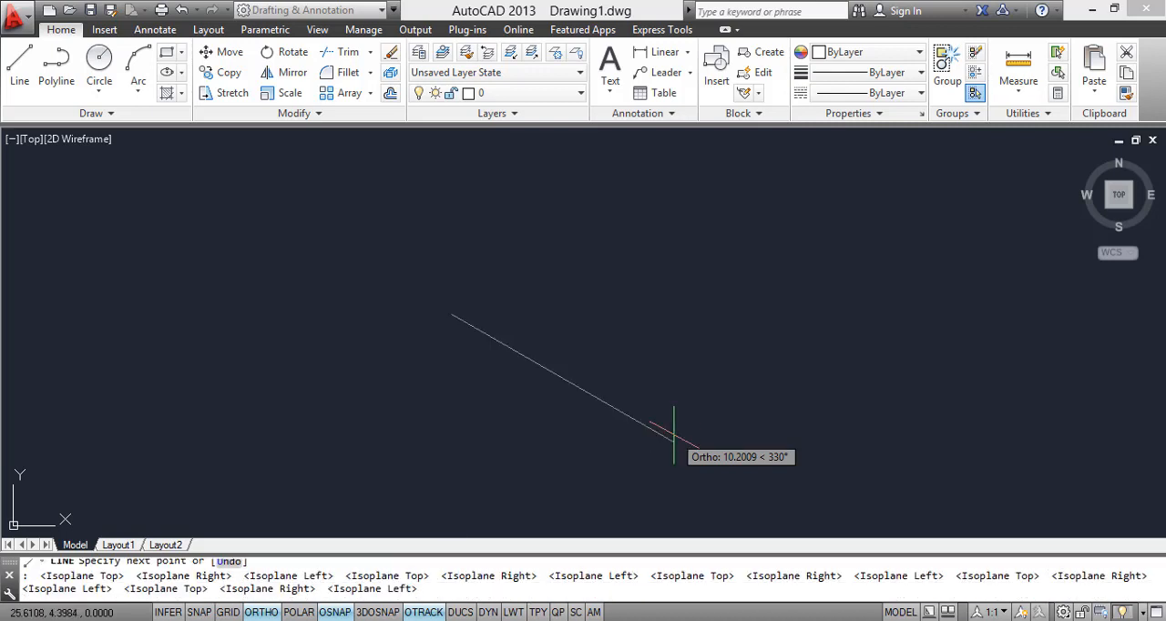
key("F5")
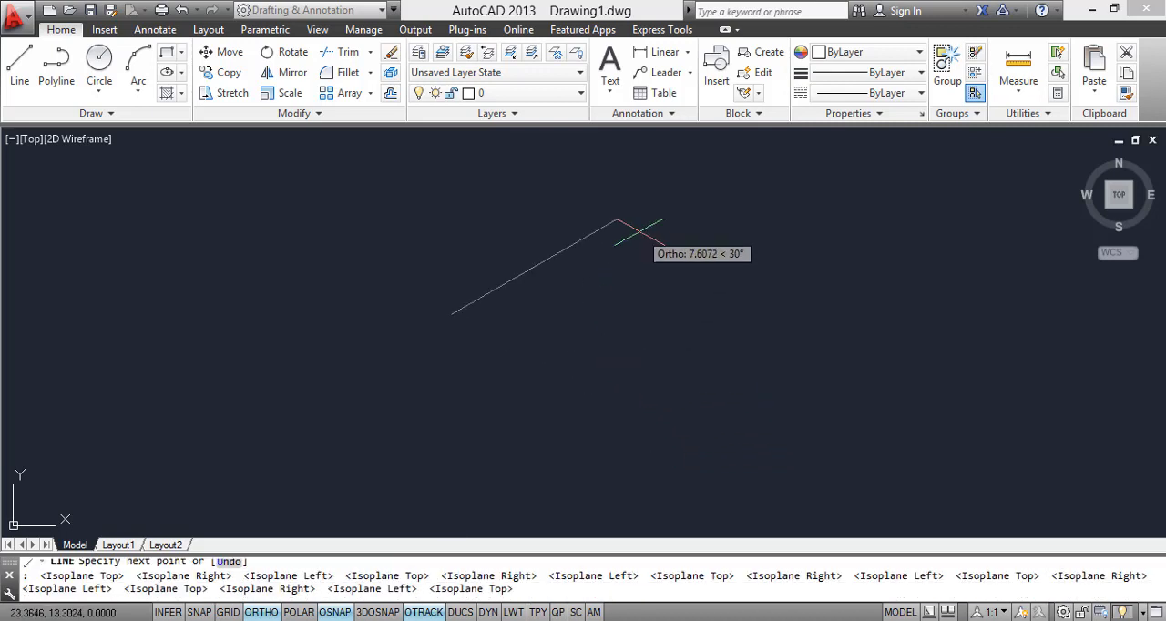
key("F5")
key("F5")
key("F5")
key("F5")
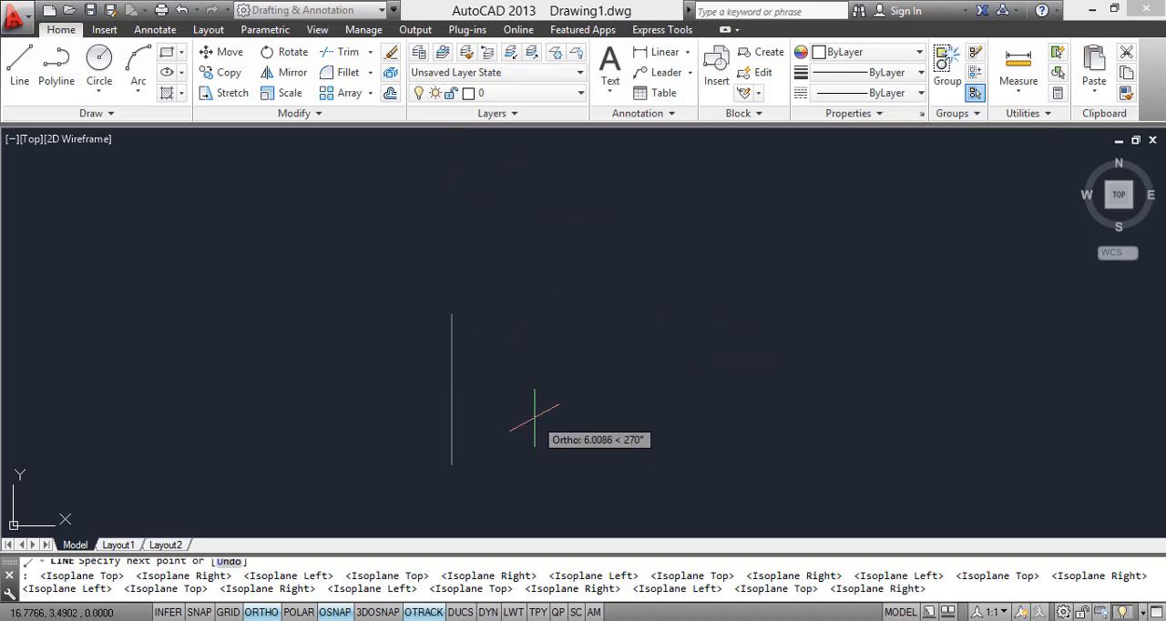
key("F5")
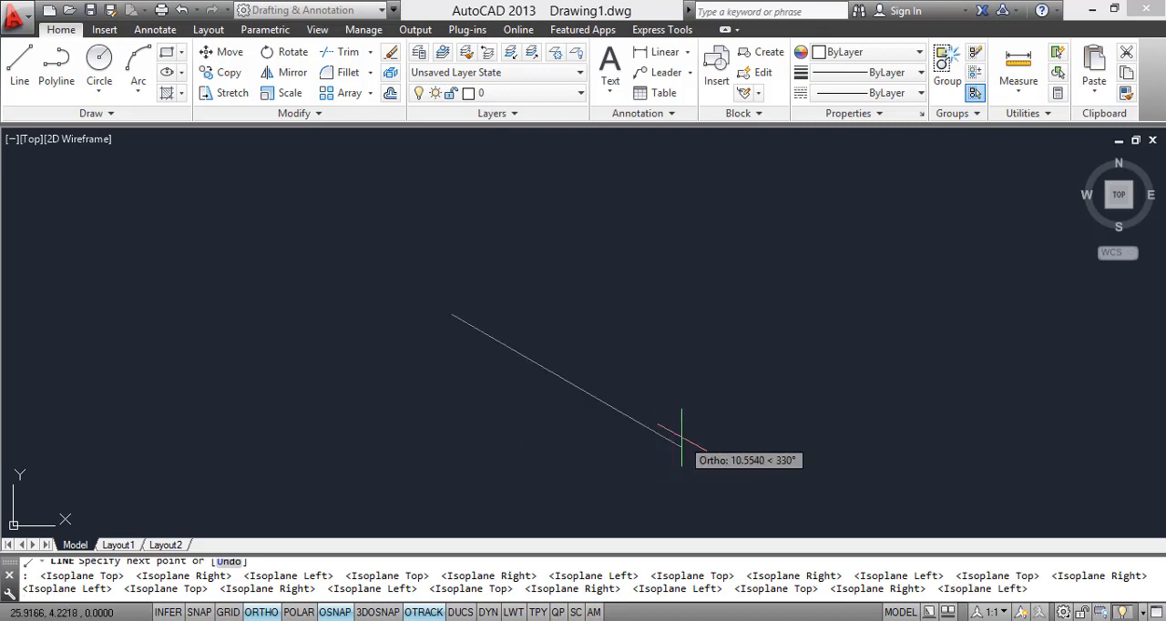
Step: Finish the line at a length of 300, running down to the right at 330° on Isoplane Left
scroll(681, 435, "down", 4)
middle_click_drag(681, 436, 490, 398)
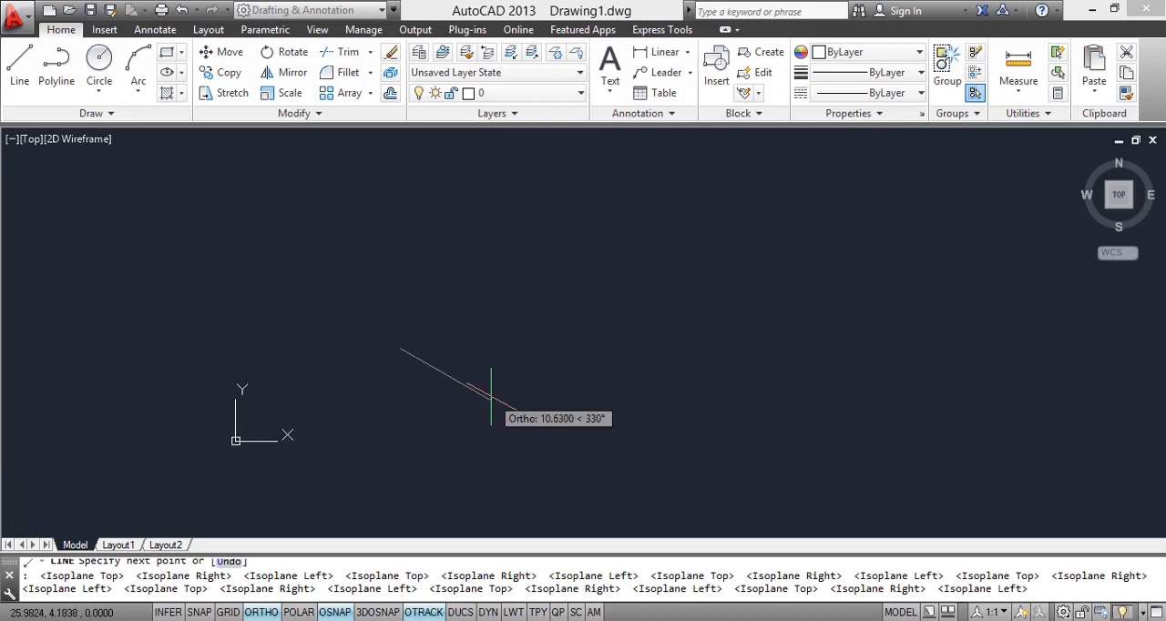
middle_click_drag(345, 422, 430, 362)
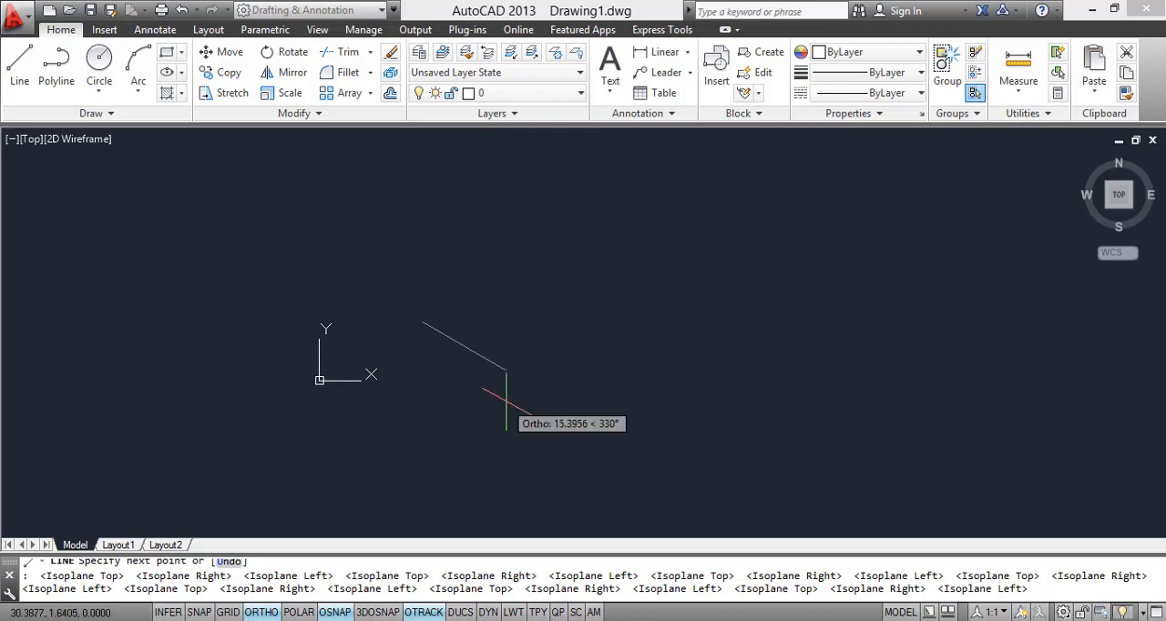
type("200")
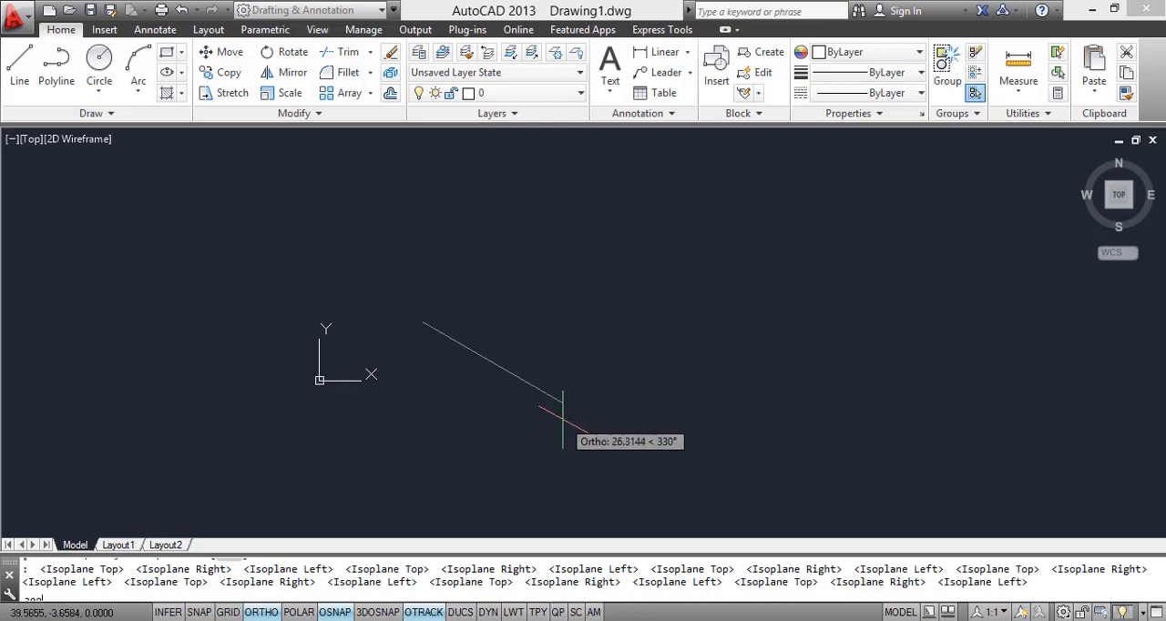
key("Return")
Step: Draw a second line 300 long at 30° from the first line's lower end on Isoplane Top
key("Return")
type("z")
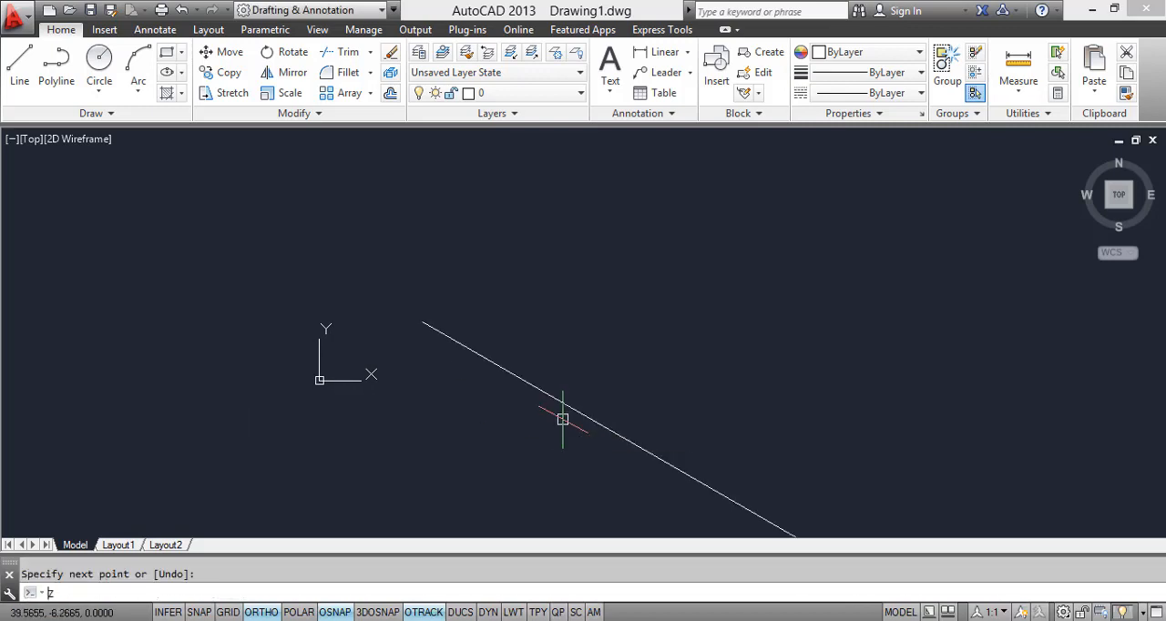
key("Return")
type("A")
scroll(562, 419, "up", 2)
key("Return")
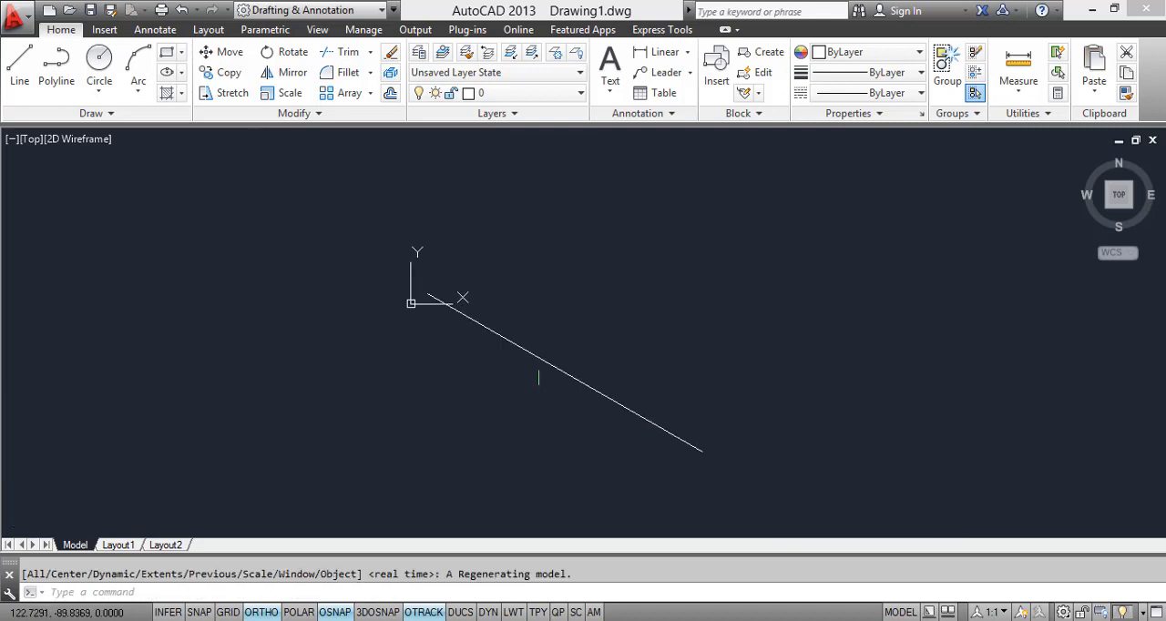
middle_click_drag(552, 396, 533, 388)
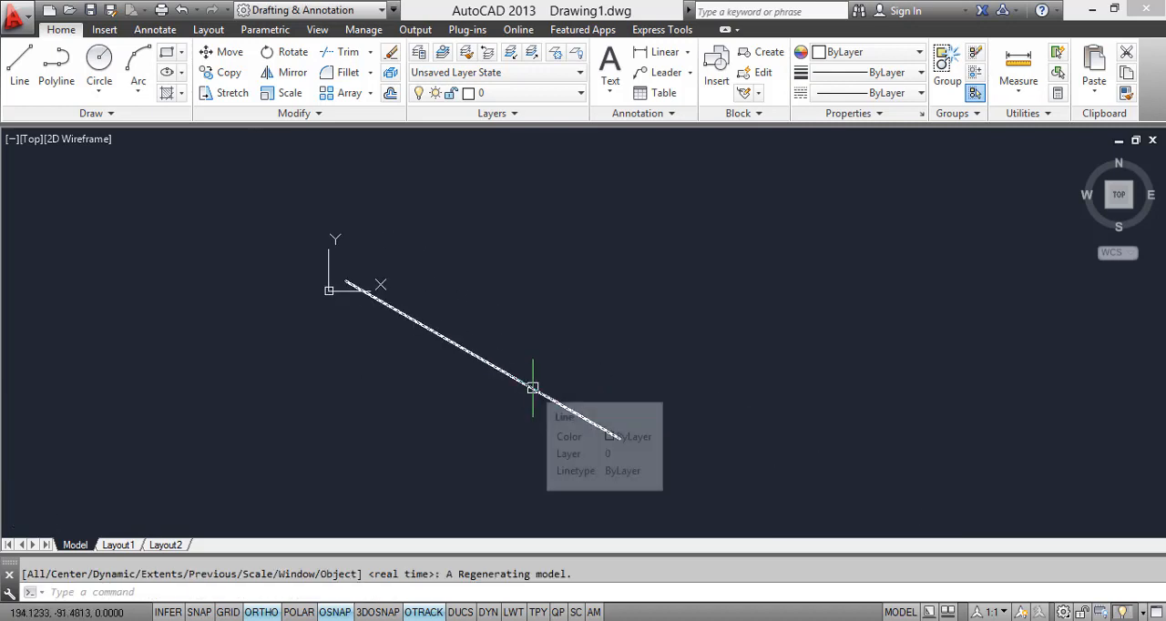
type("l")
key("Return")
left_click(620, 438)
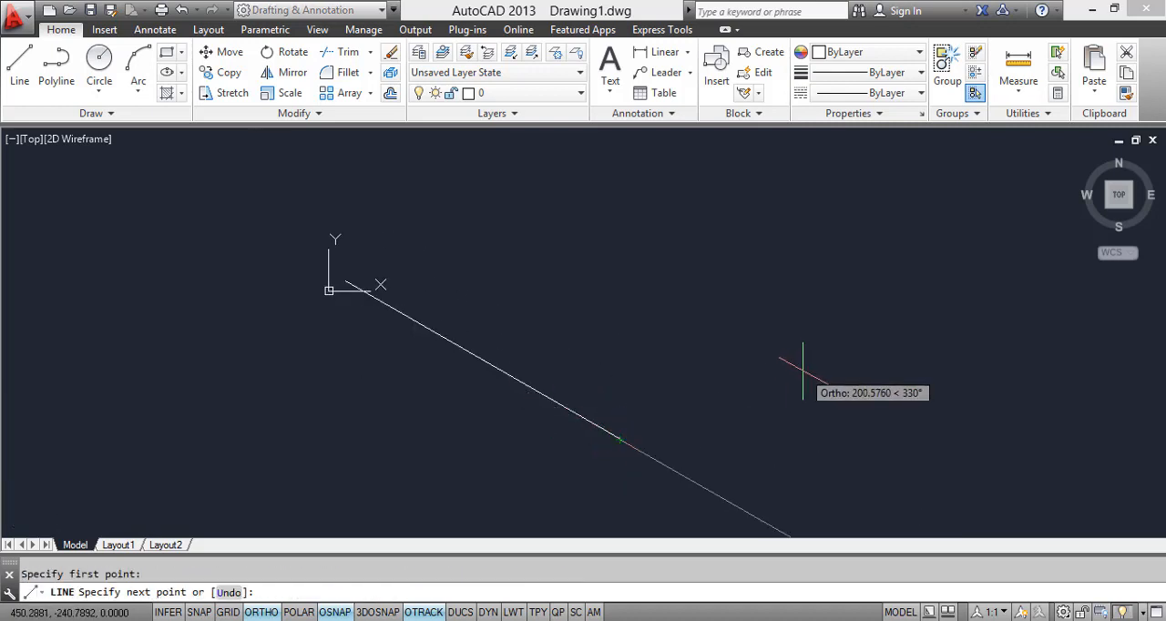
key("F5")
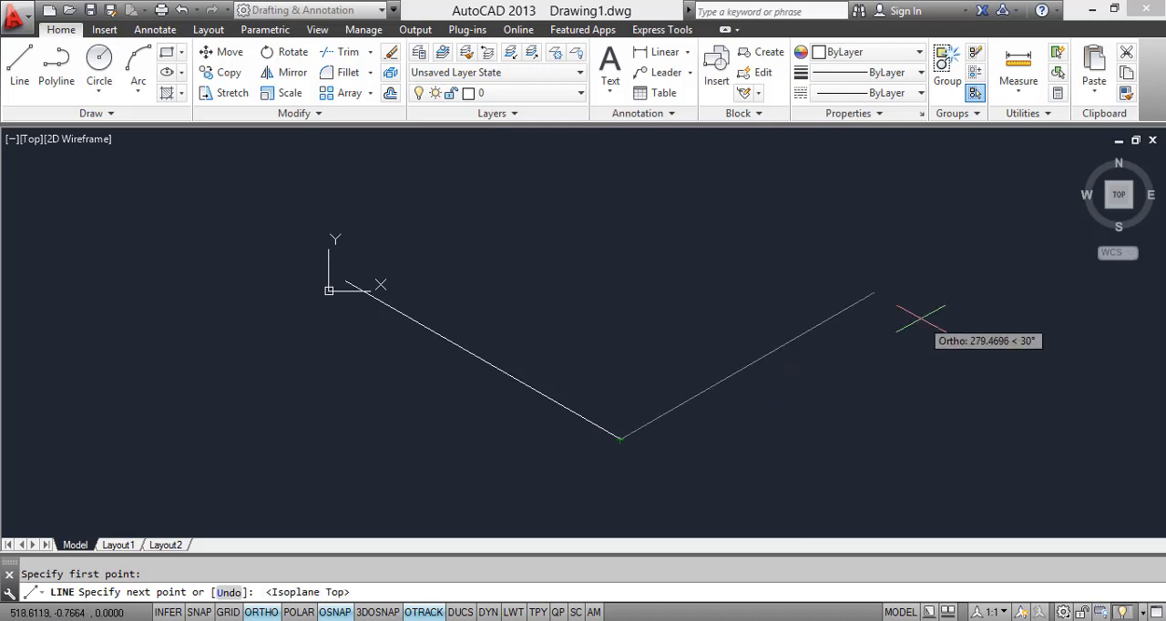
type("300")
key("Return")
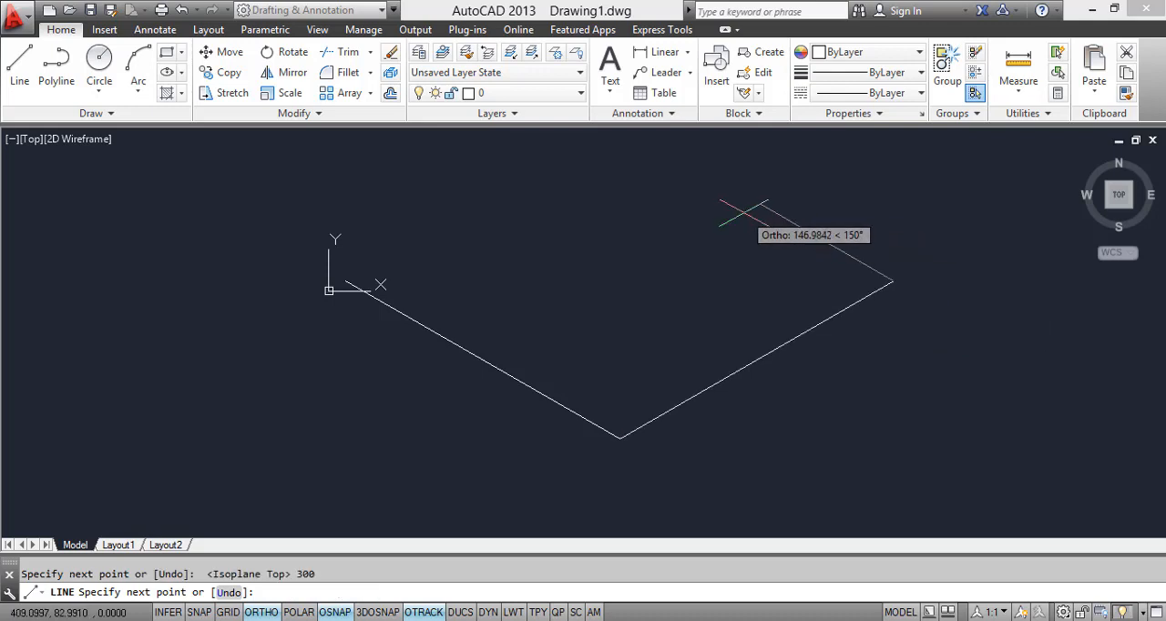
Step: Draw the third side 300 long at 150° and connect it back to the first line's start, closing the rhombus
type("300")
key("Return")
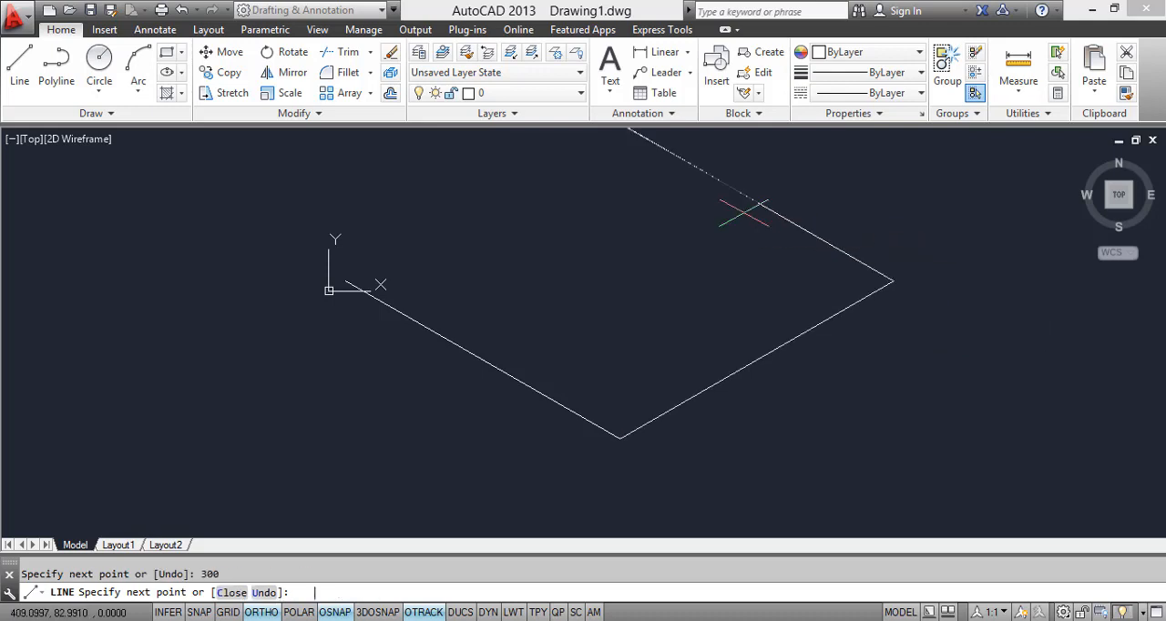
key("Escape")
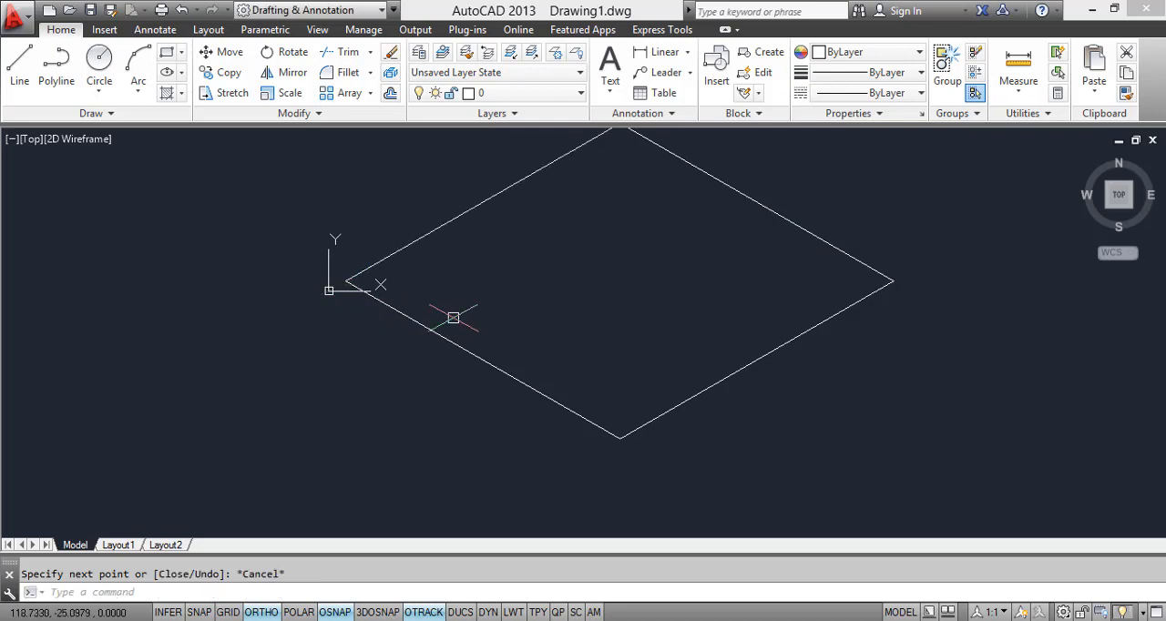
Step: Check the isometric bedroom reference image and draw a vertical line 12 units up from the rhombus's right corner on Isoplane Right
scroll(470, 355, "down", 2)
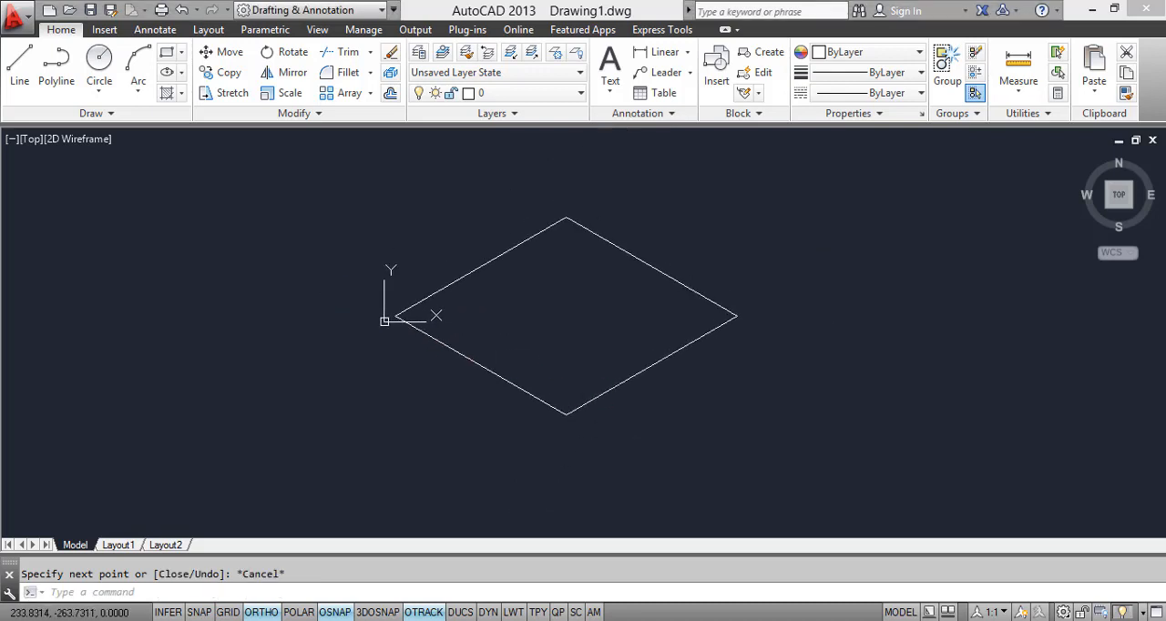
key("alt+Tab")
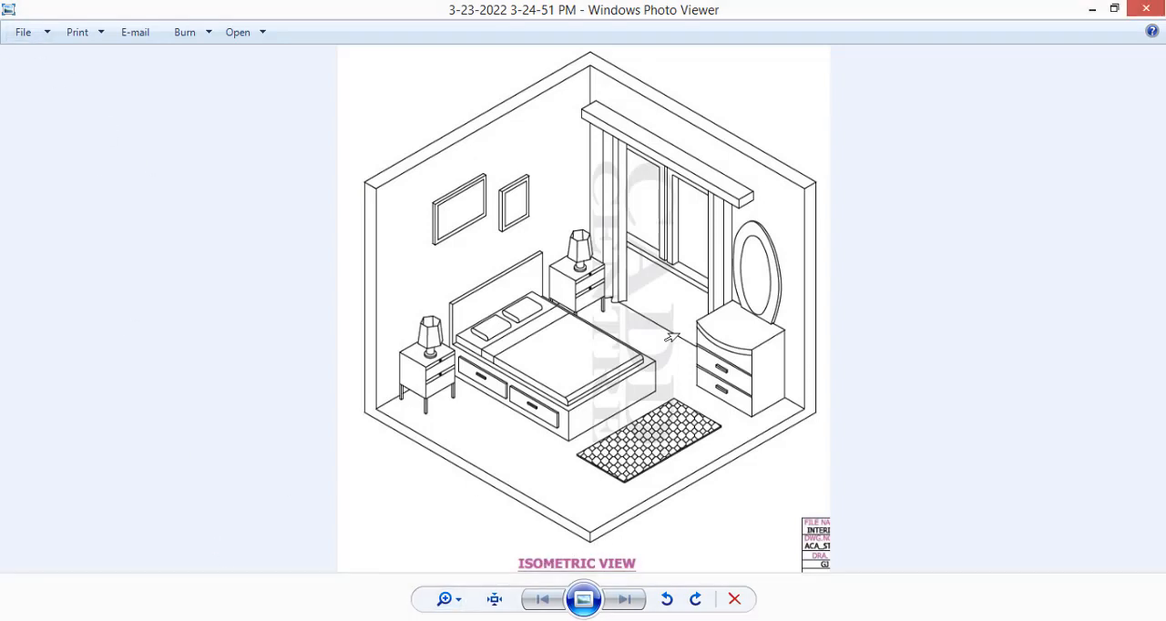
key("alt+Tab")
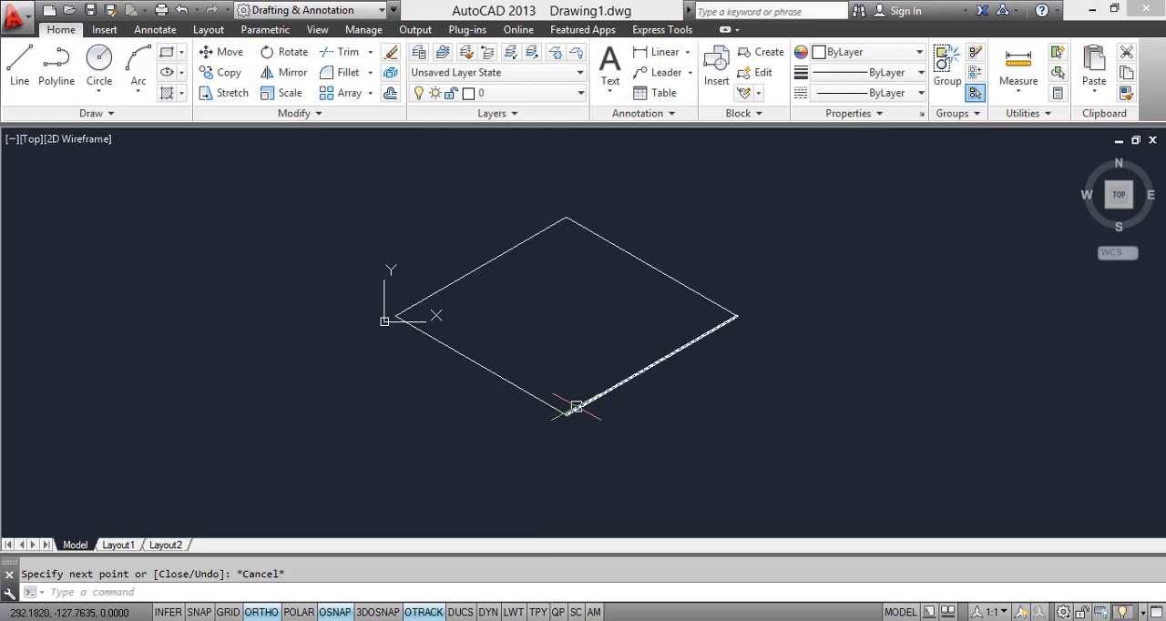
key("Return")
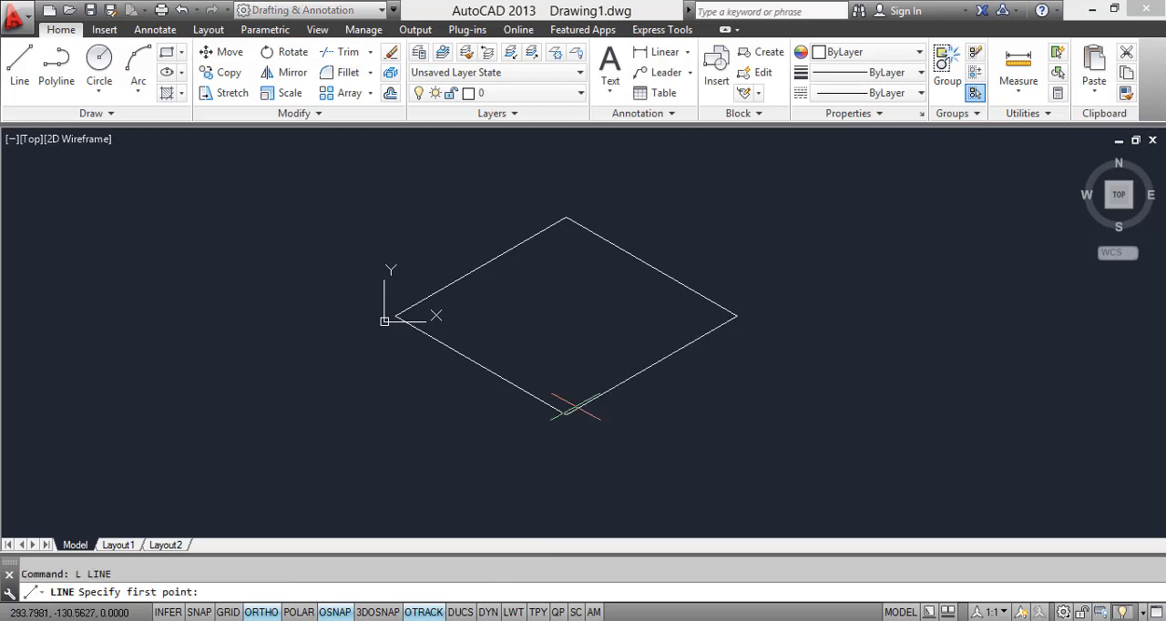
left_click(738, 316)
key("F5")
scroll(729, 315, "up", 4)
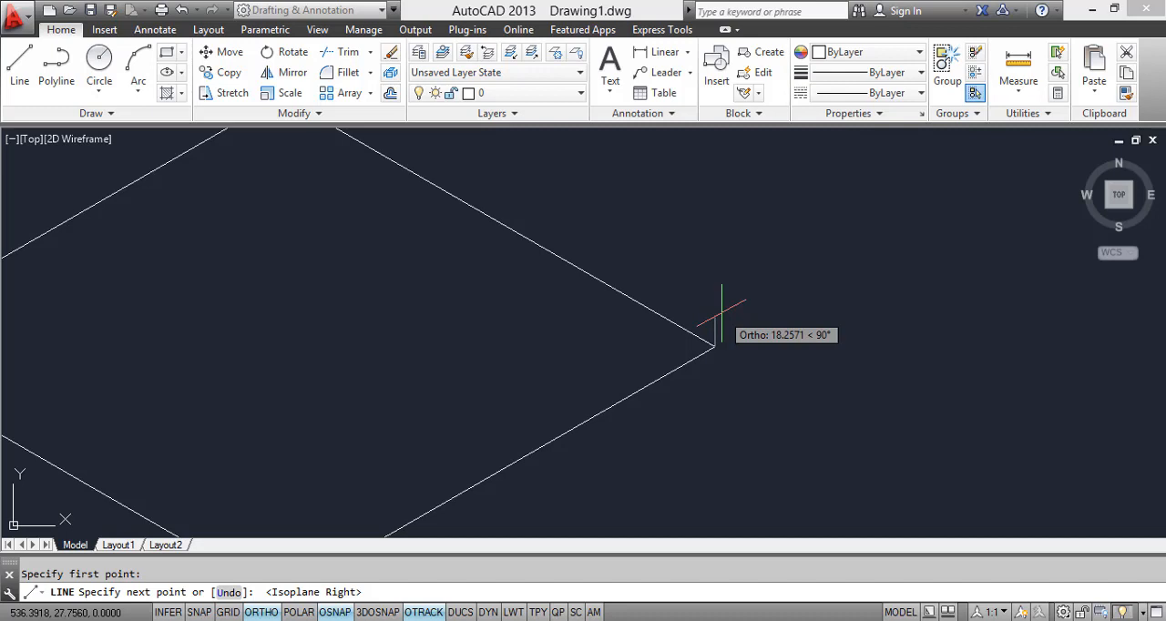
middle_click_drag(721, 315, 718, 255)
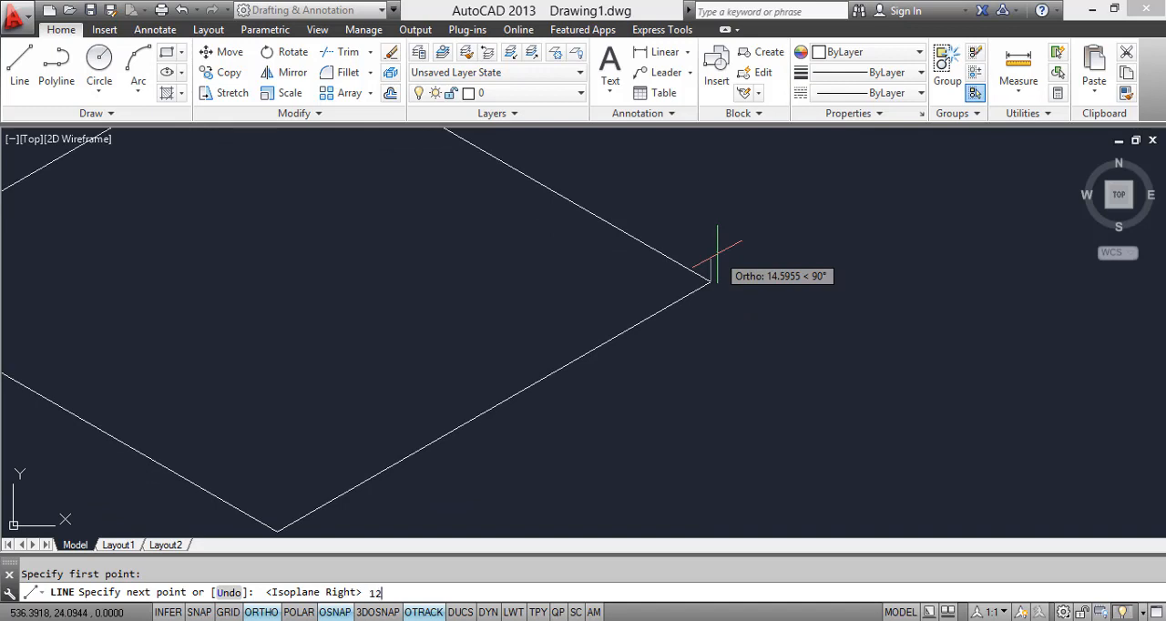
key("Return")
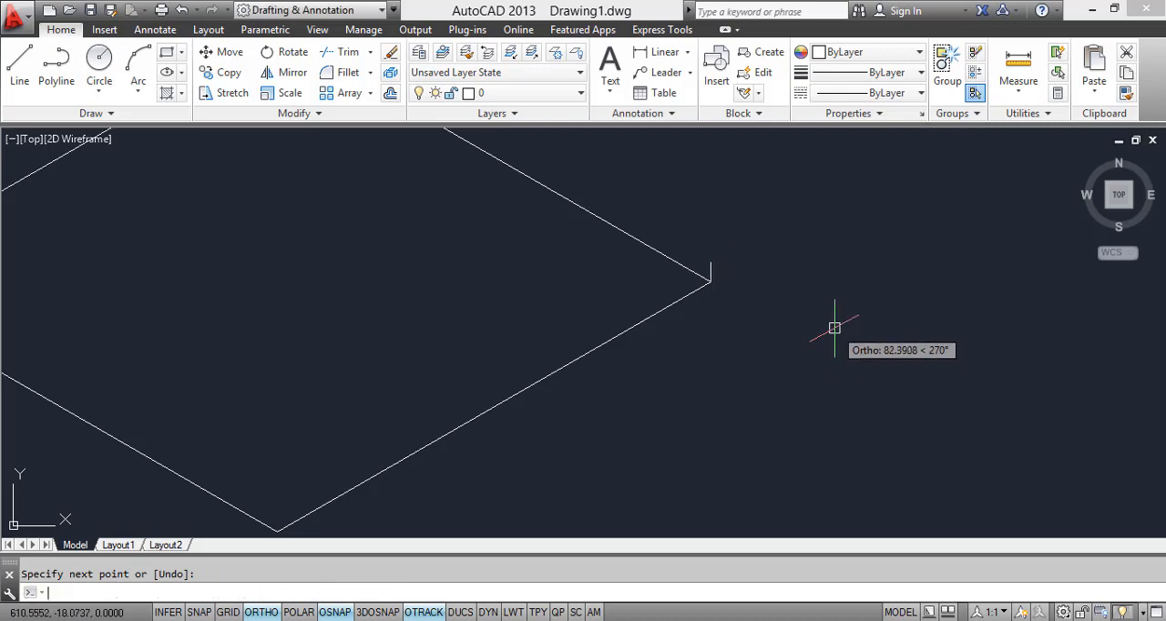
Step: Copy the rhombus's two front edges up from the right corner to the short vertical line's top end
scroll(719, 270, "down", 3)
left_click(509, 453)
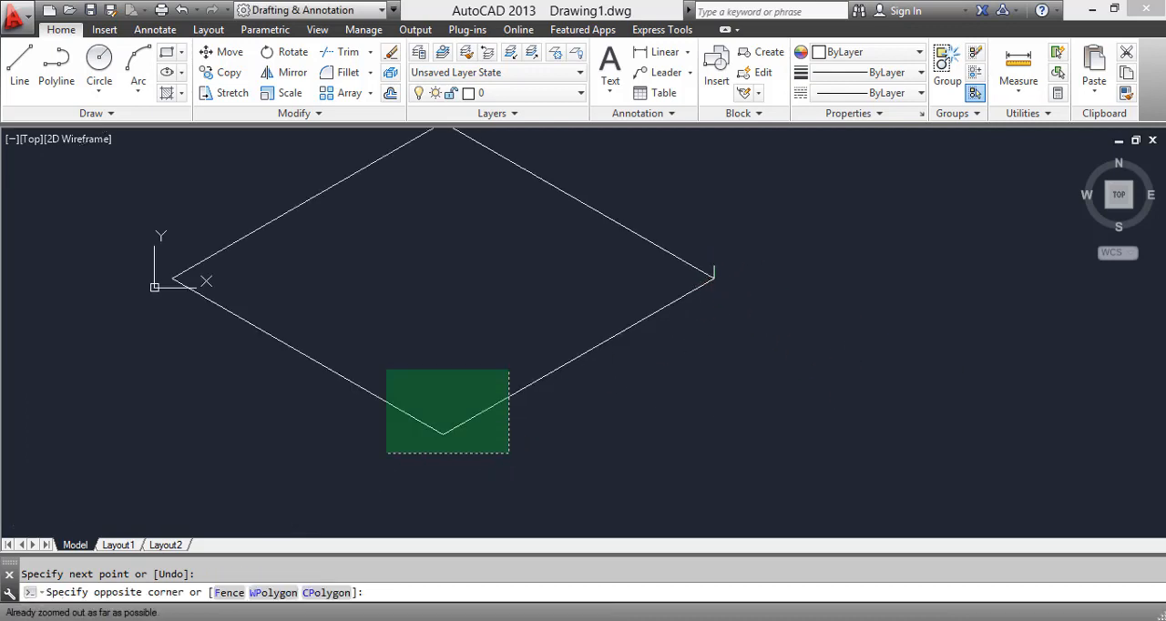
left_click(386, 370)
type("co")
key("Return")
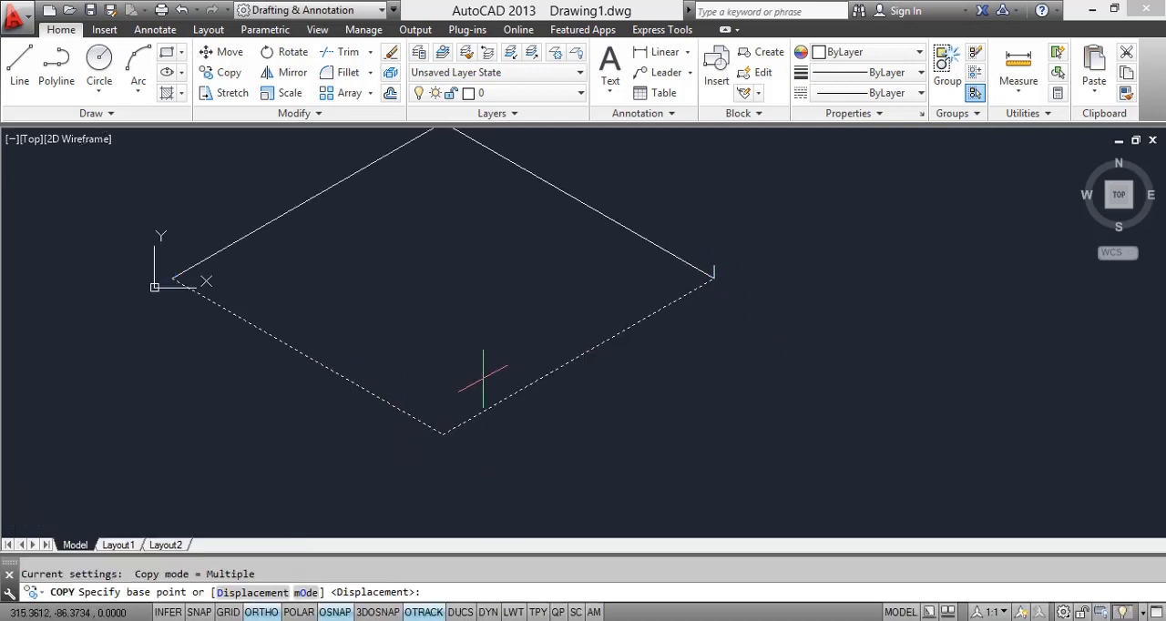
scroll(711, 268, "up", 2)
left_click(714, 264)
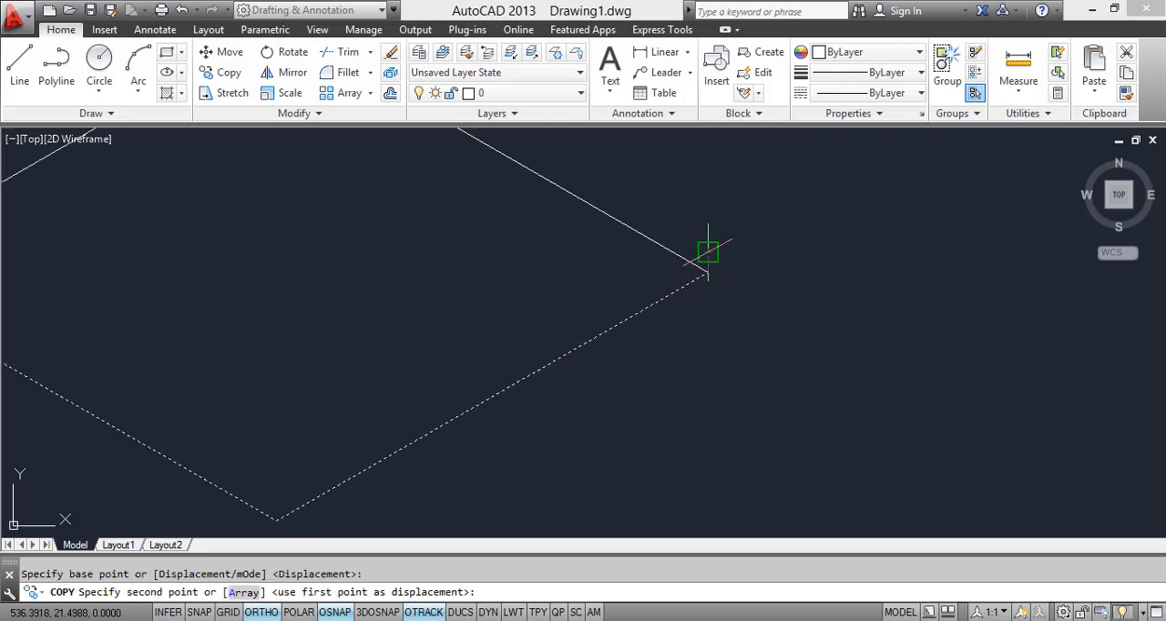
scroll(729, 264, "down", 4)
left_click(671, 397)
key("Escape")
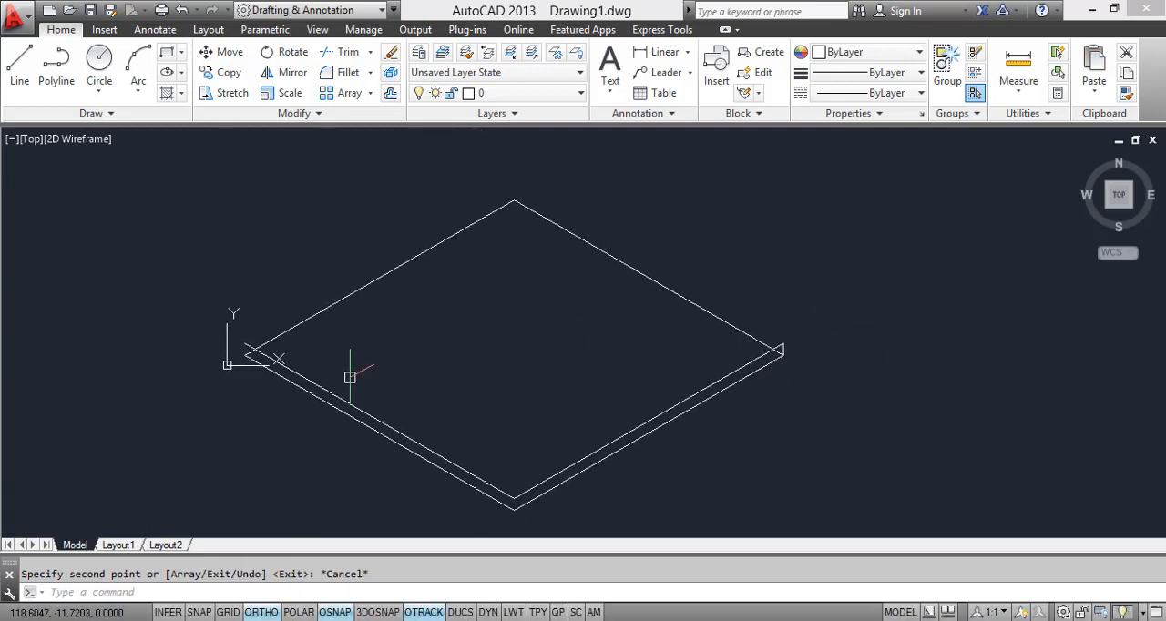
Step: Erase the two raised copies of the floor's front edges
scroll(300, 348, "up", 2)
scroll(640, 330, "down", 2)
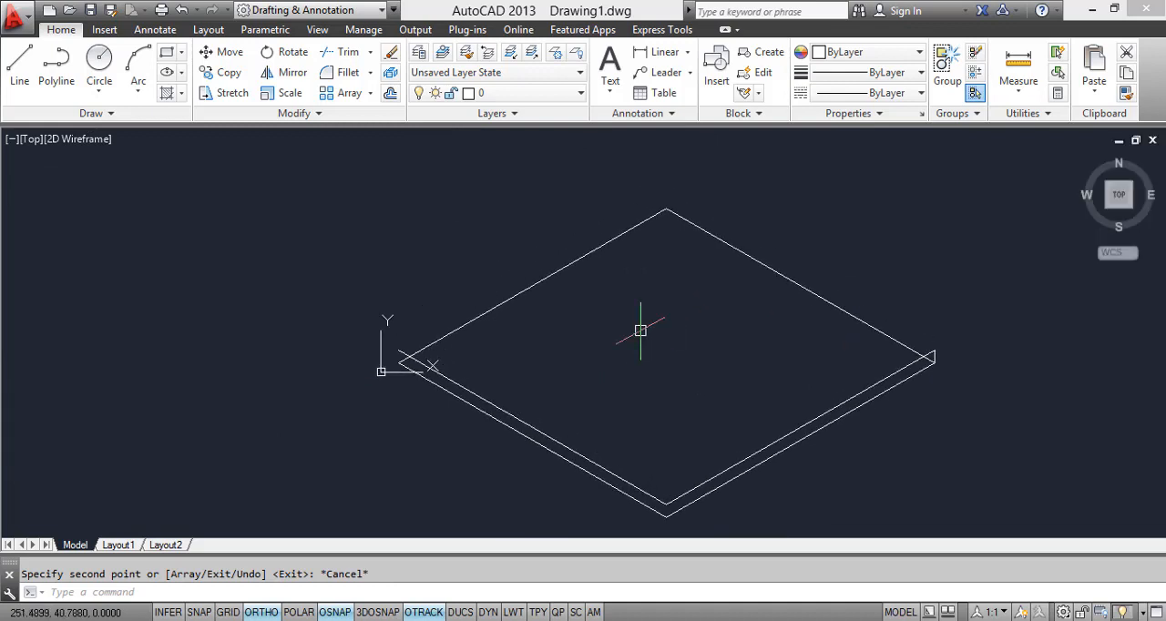
middle_click_drag(573, 379, 584, 238)
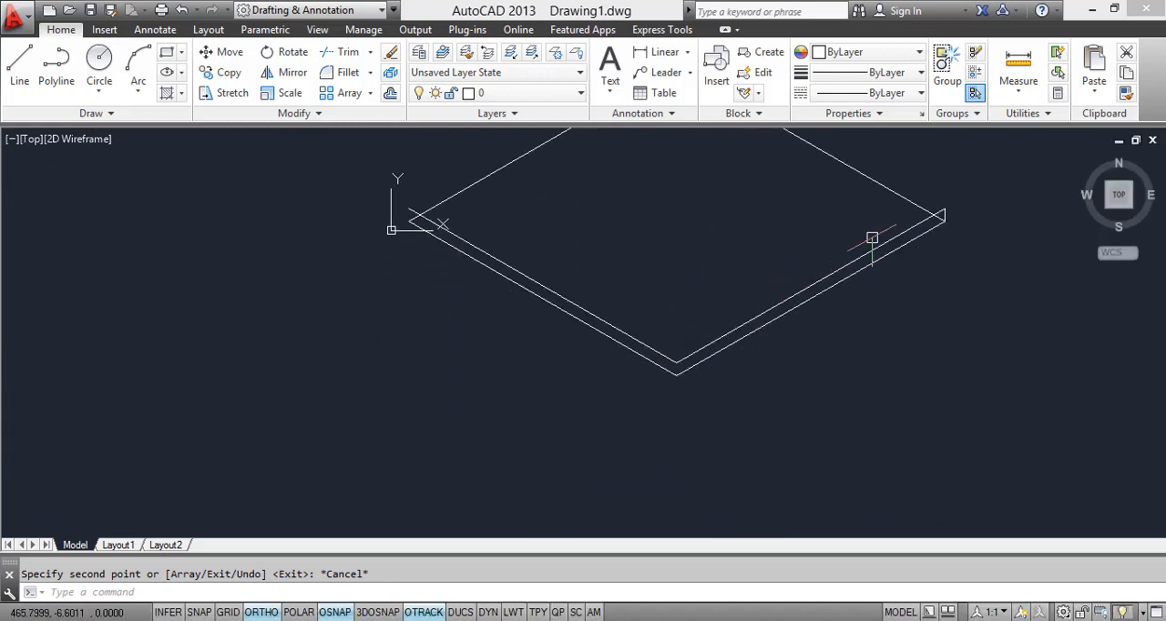
middle_click_drag(937, 213, 935, 307)
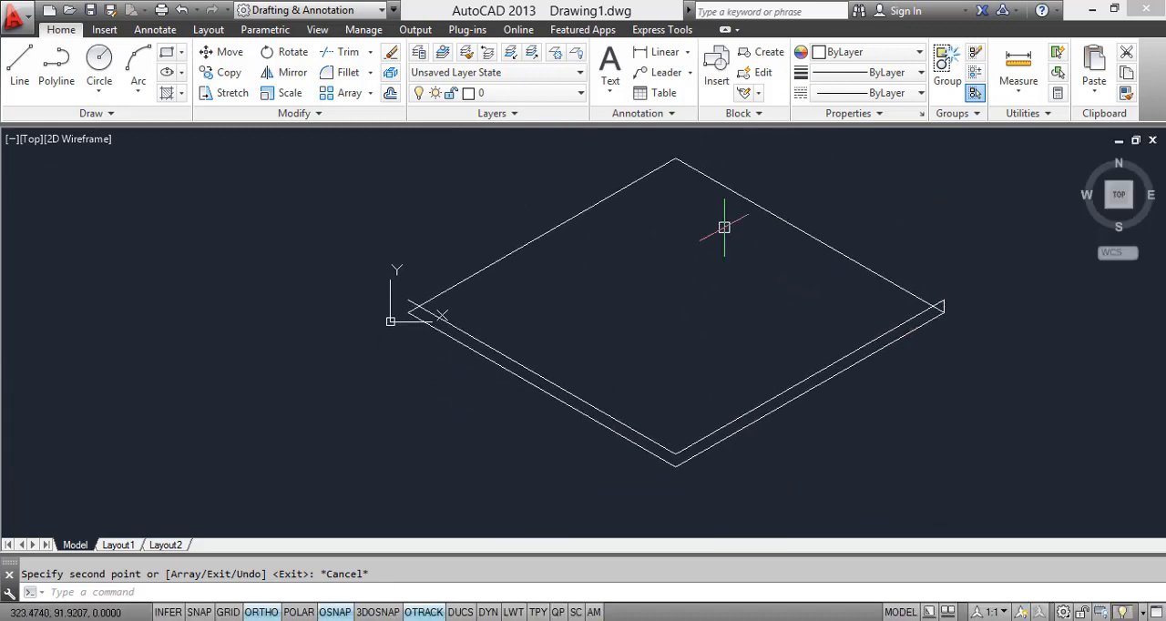
middle_click_drag(716, 385, 673, 322)
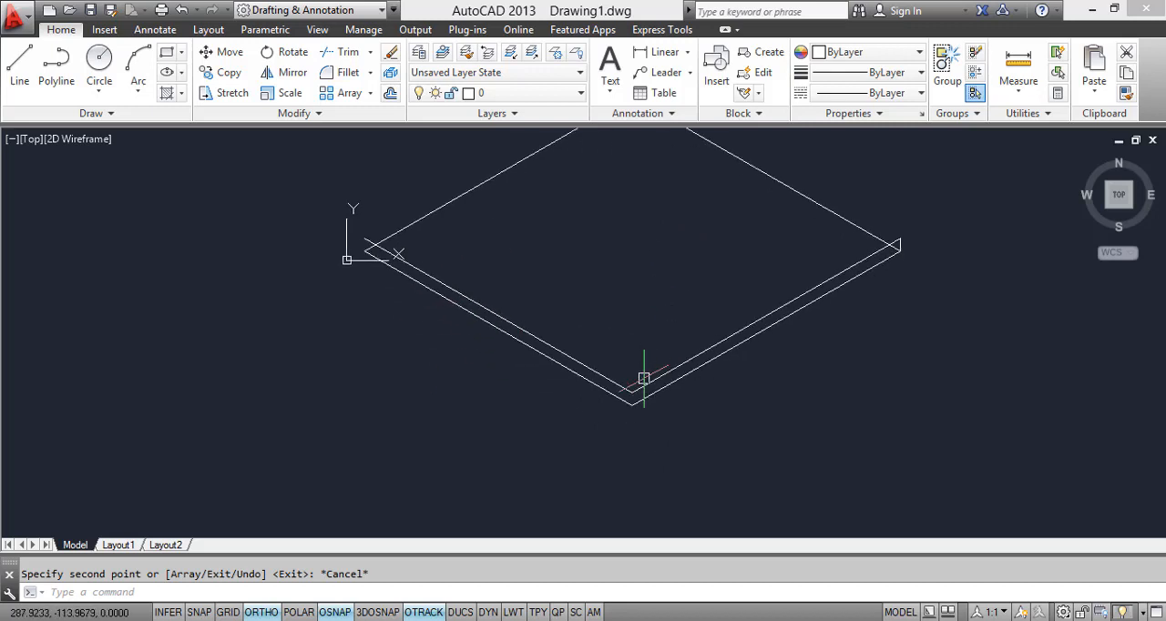
scroll(644, 379, "up", 4)
left_click(632, 398)
key("Escape")
left_click(611, 371)
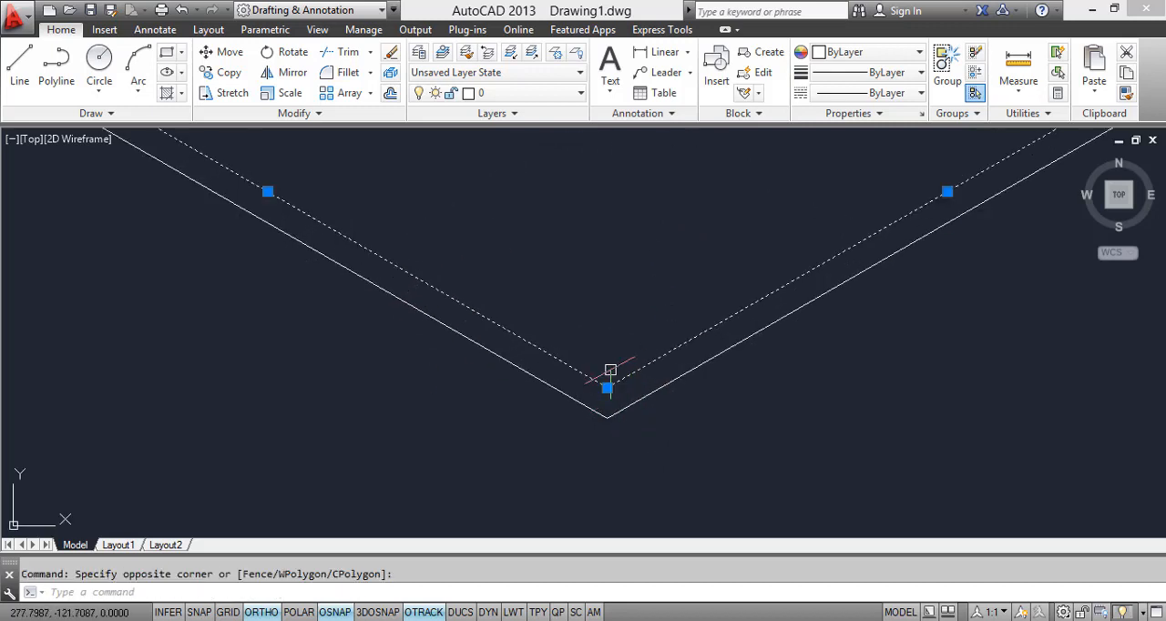
right_click(610, 371)
left_click(643, 334)
Step: Copy the rhombus's two front edges 100 units straight down from the front corner
scroll(629, 330, "down", 4)
left_click_drag(630, 357, 609, 339)
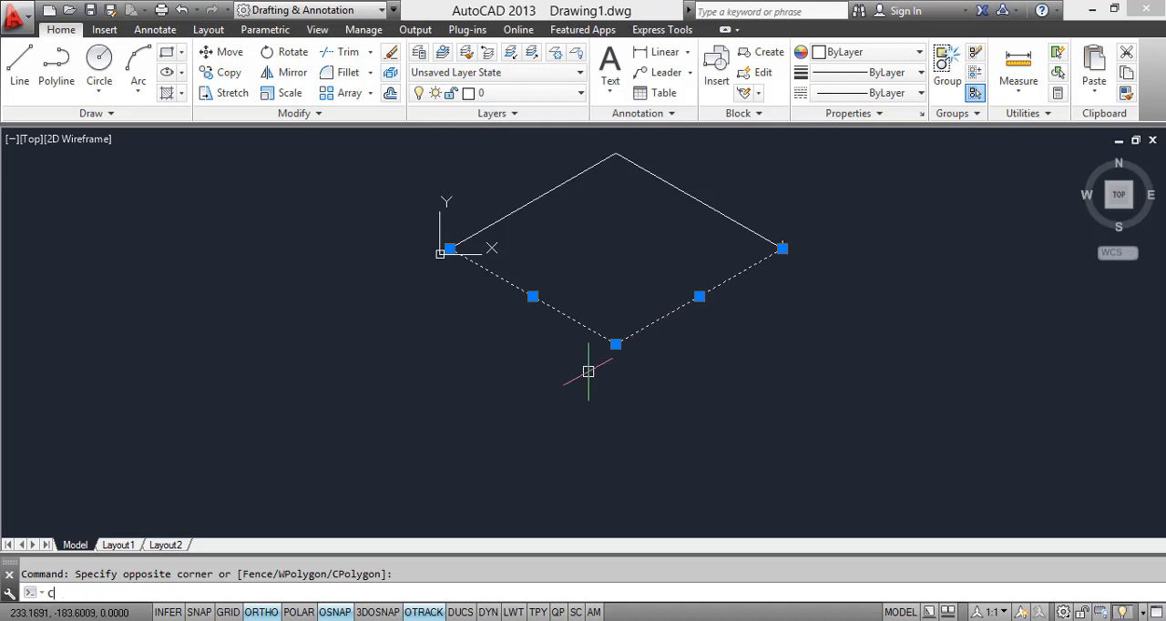
type("o")
key("Return")
scroll(603, 354, "up", 2)
left_click(621, 337)
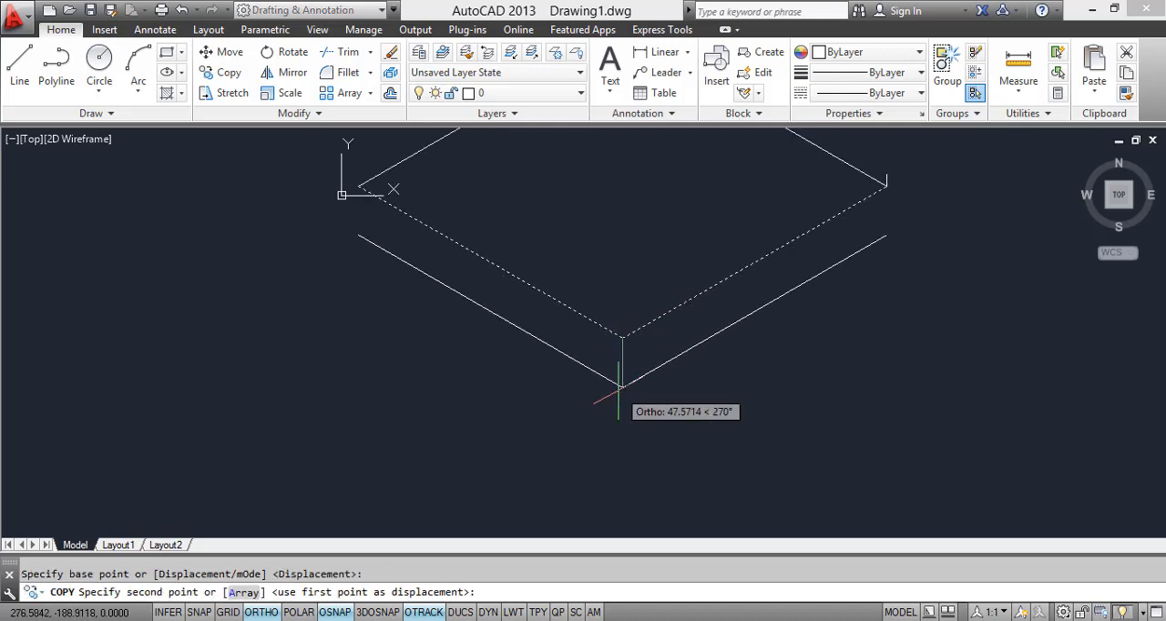
type("1")
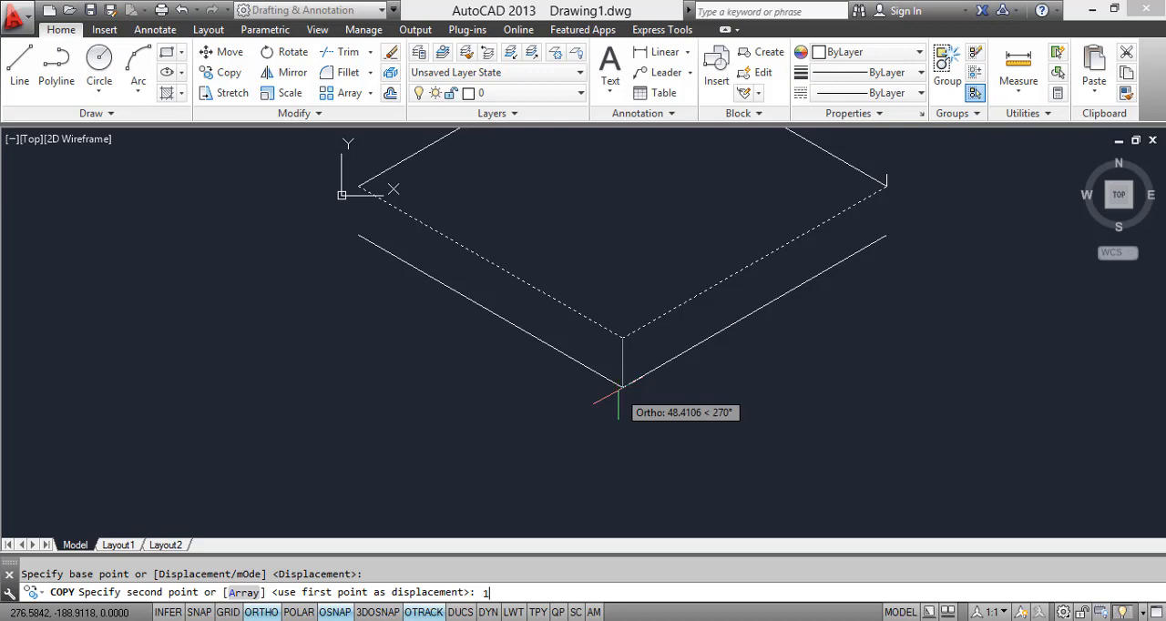
type("00")
key("Return")
key("Return")
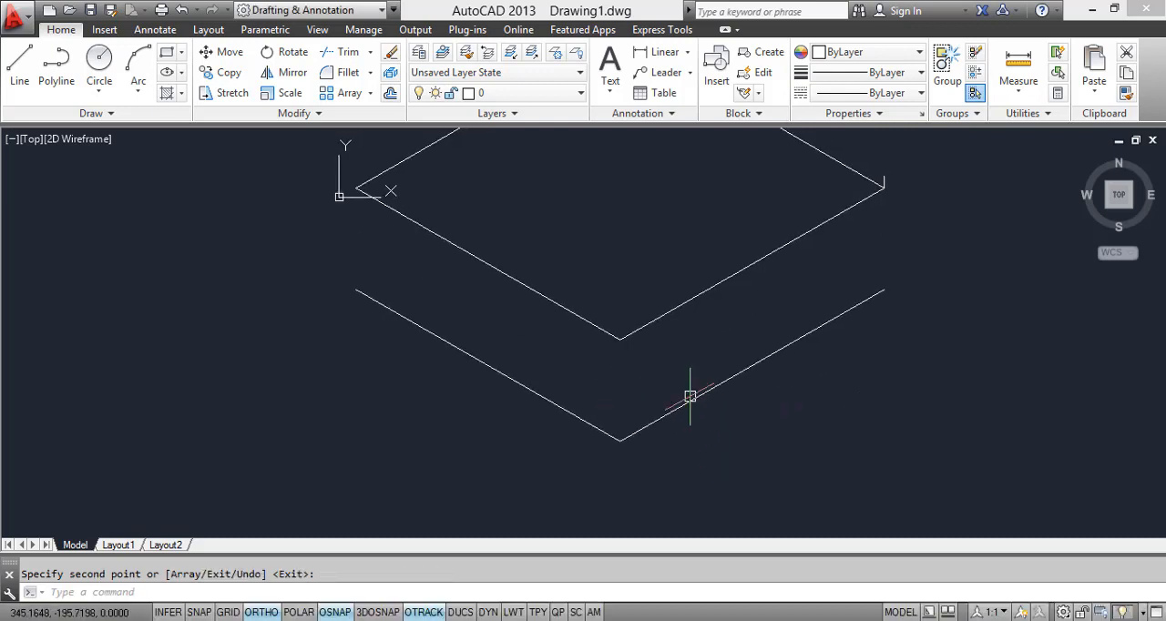
Step: Erase the two edge copies placed 100 units below the rhombus
left_click(663, 468)
left_click(628, 436)
left_click(637, 458)
left_click(603, 412)
right_click(603, 412)
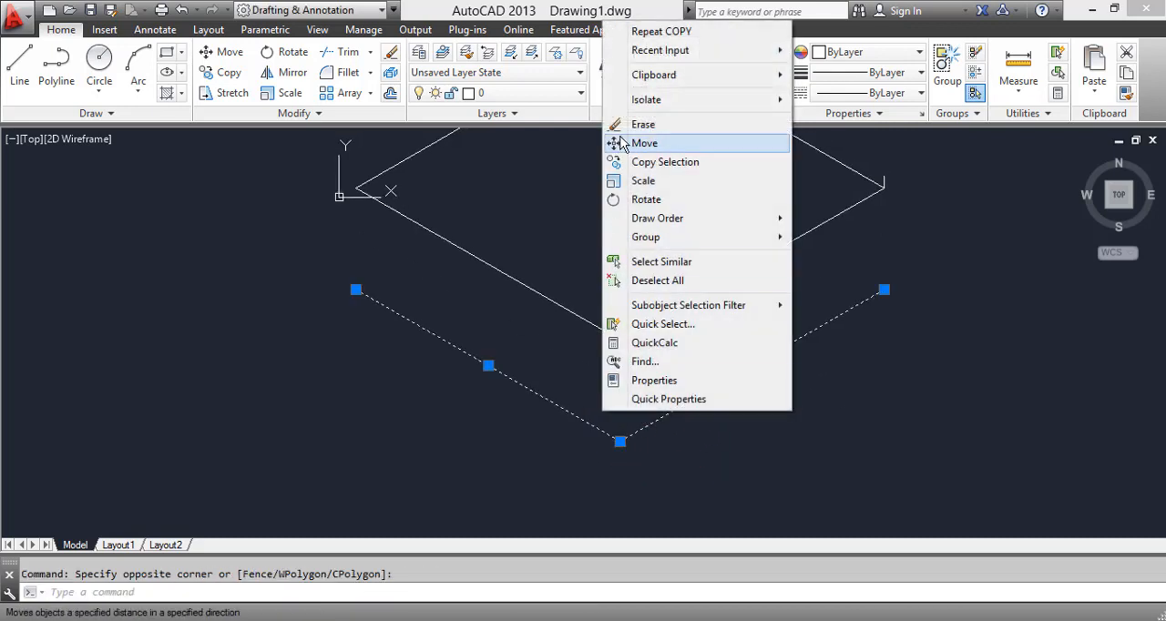
left_click(640, 124)
Step: Copy the rhombus's two front edges 10 units straight down from the front corner for the floor thickness
type("co")
key("Return")
left_click(688, 340)
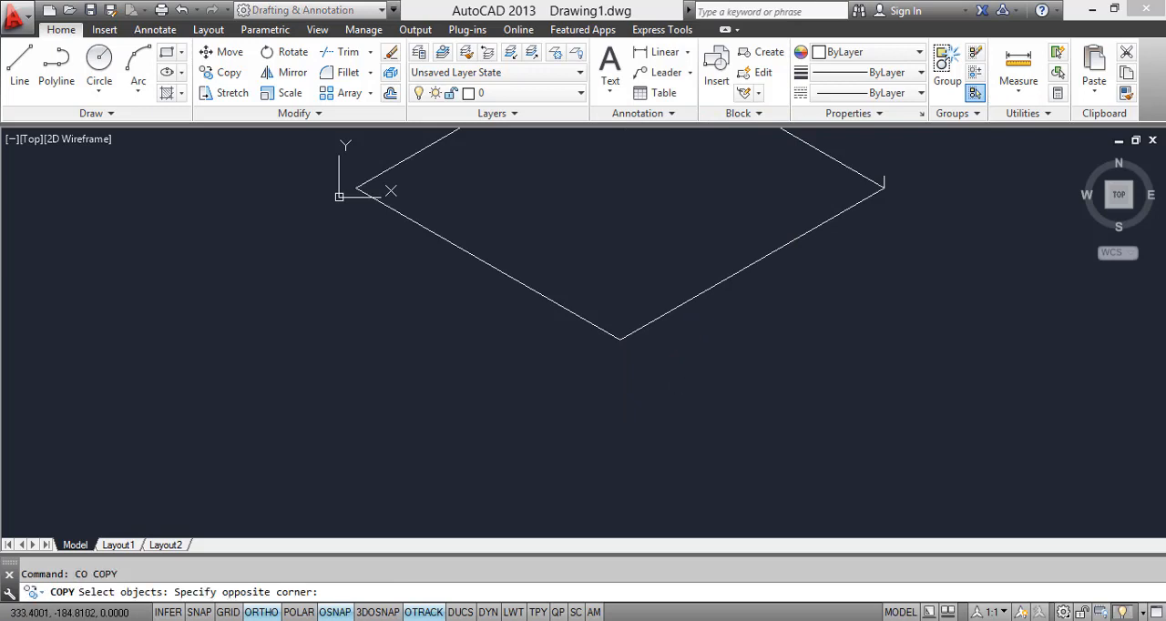
left_click(604, 331)
key("Return")
left_click(620, 340)
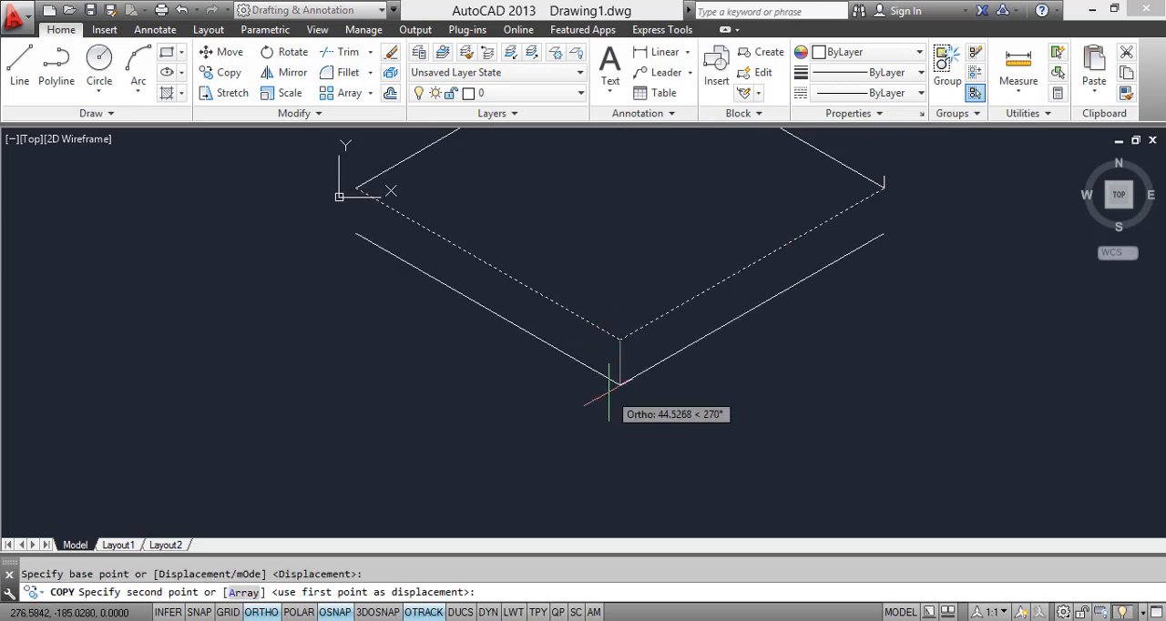
type("10")
key("Return")
key("Return")
Step: Stretch the short vertical line's upper end down to the lower edge's endpoint, closing the slab's right corner
scroll(756, 373, "up", 3)
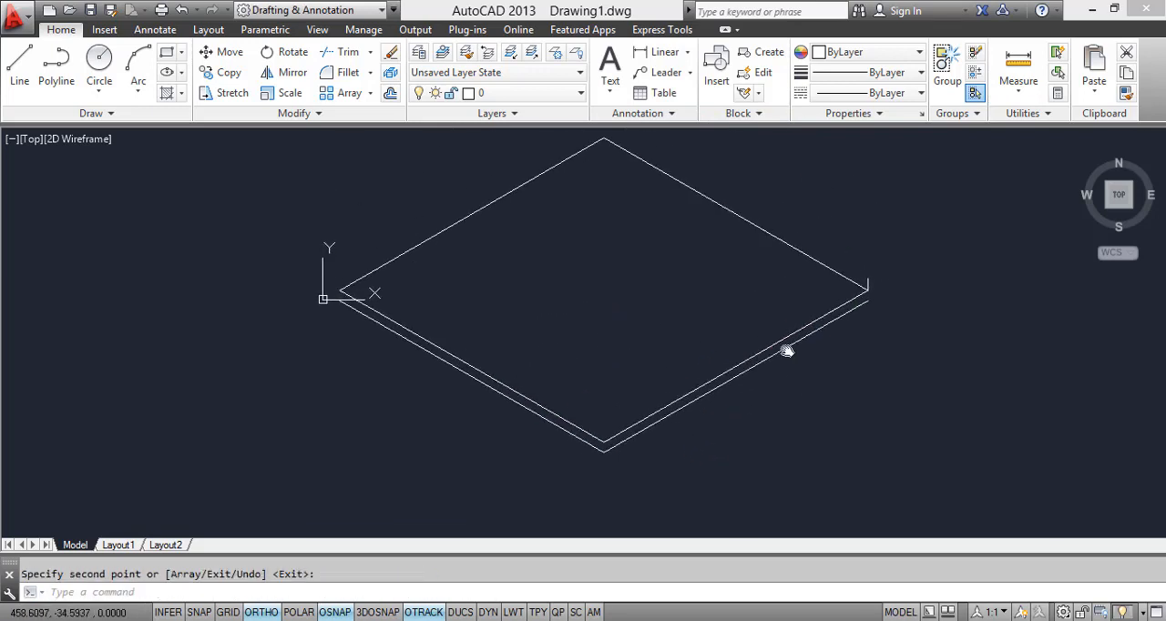
left_click(851, 279)
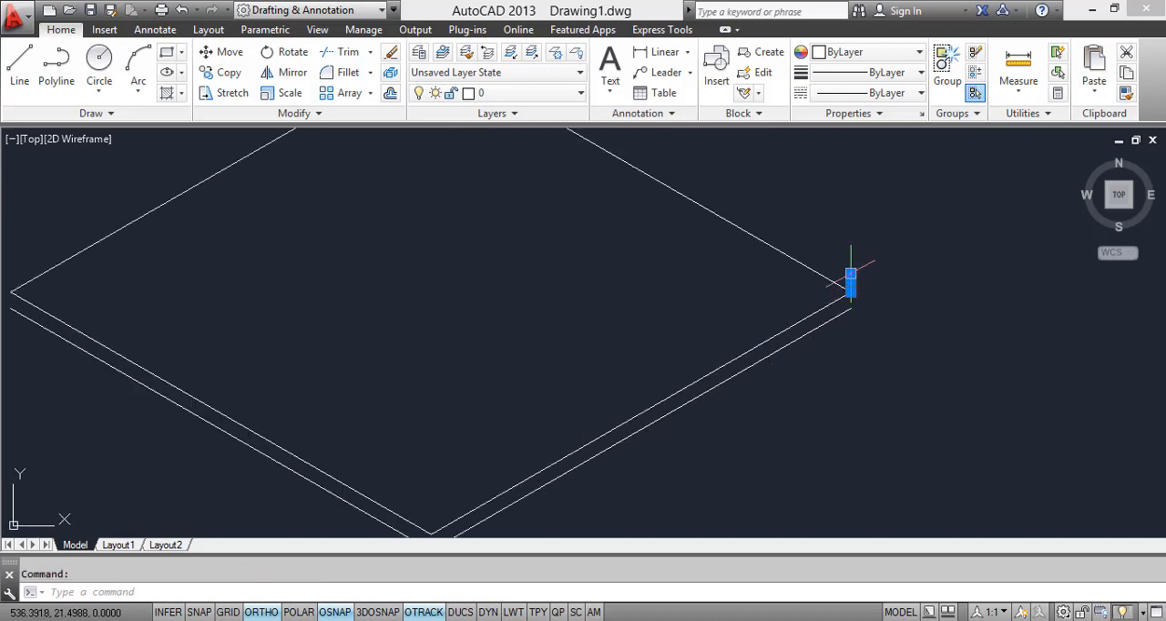
left_click(851, 273)
scroll(846, 330, "up", 2)
key("Escape")
scroll(856, 301, "down", 2)
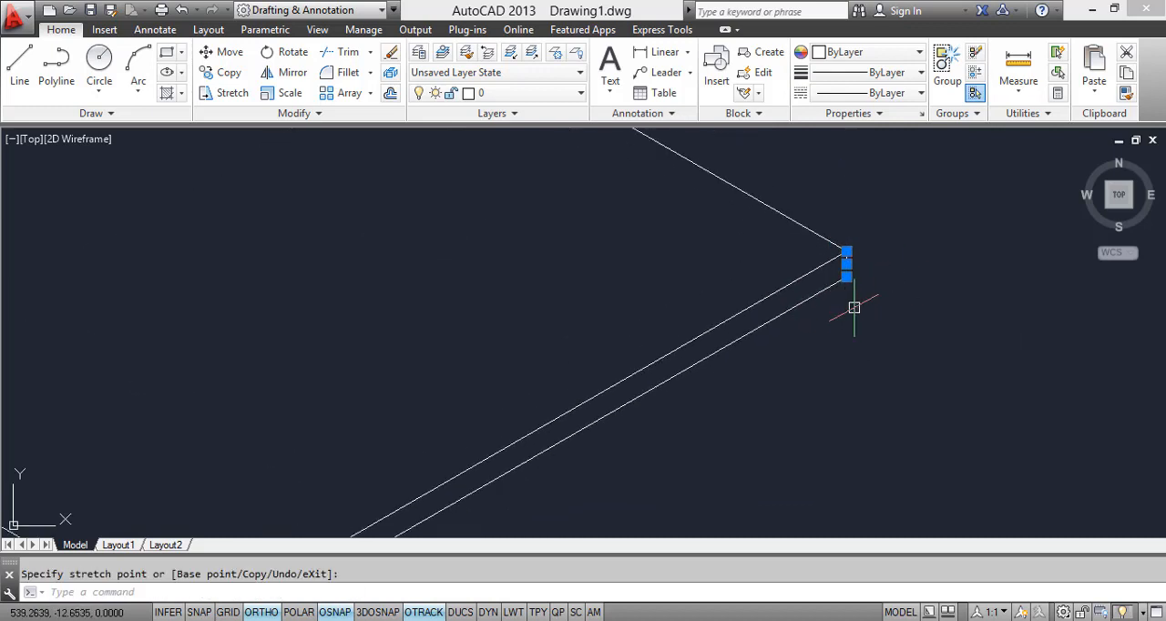
key("Escape")
scroll(865, 183, "down", 2)
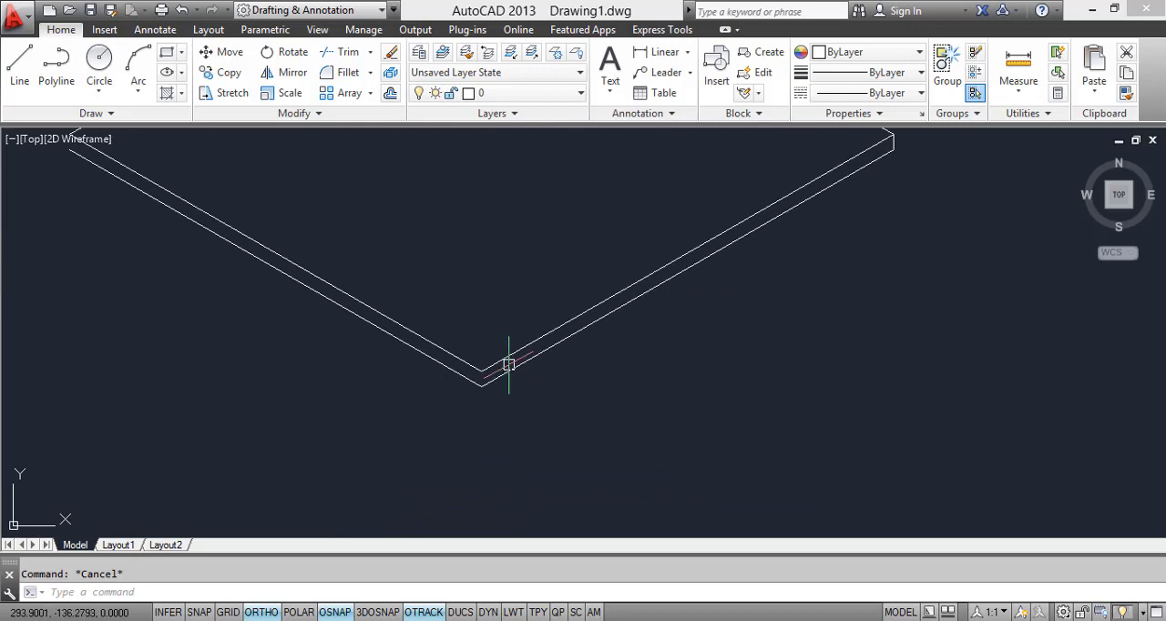
Step: Copy the short vertical edge from the slab's right corner to its front corner
scroll(326, 310, "down", 2)
scroll(669, 228, "up", 3)
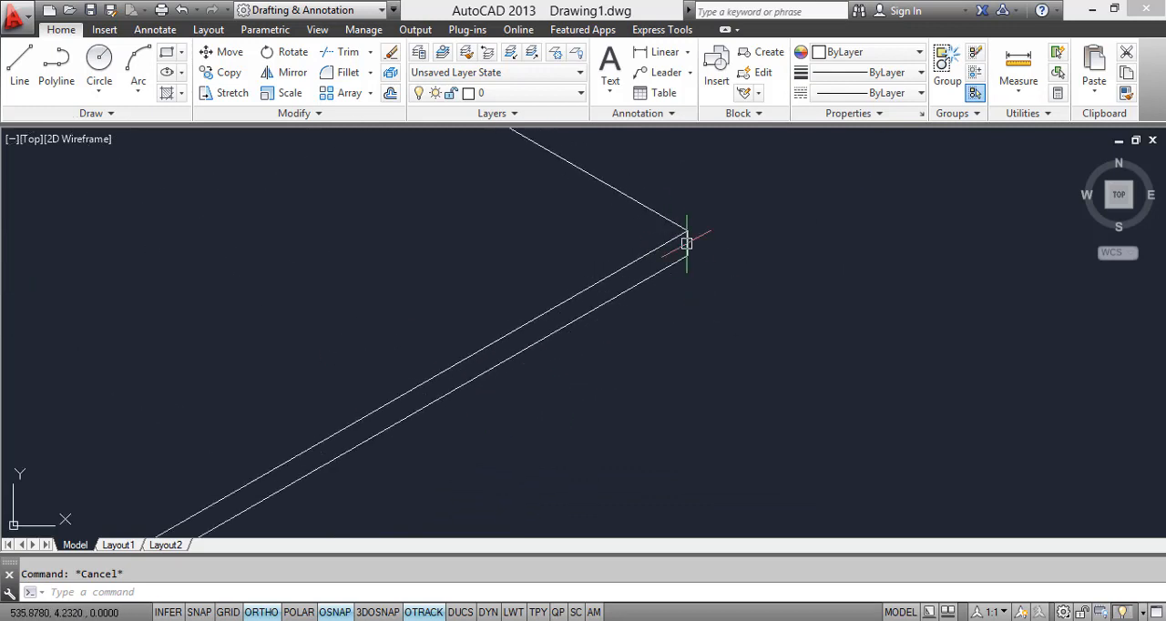
type("co")
key("Return")
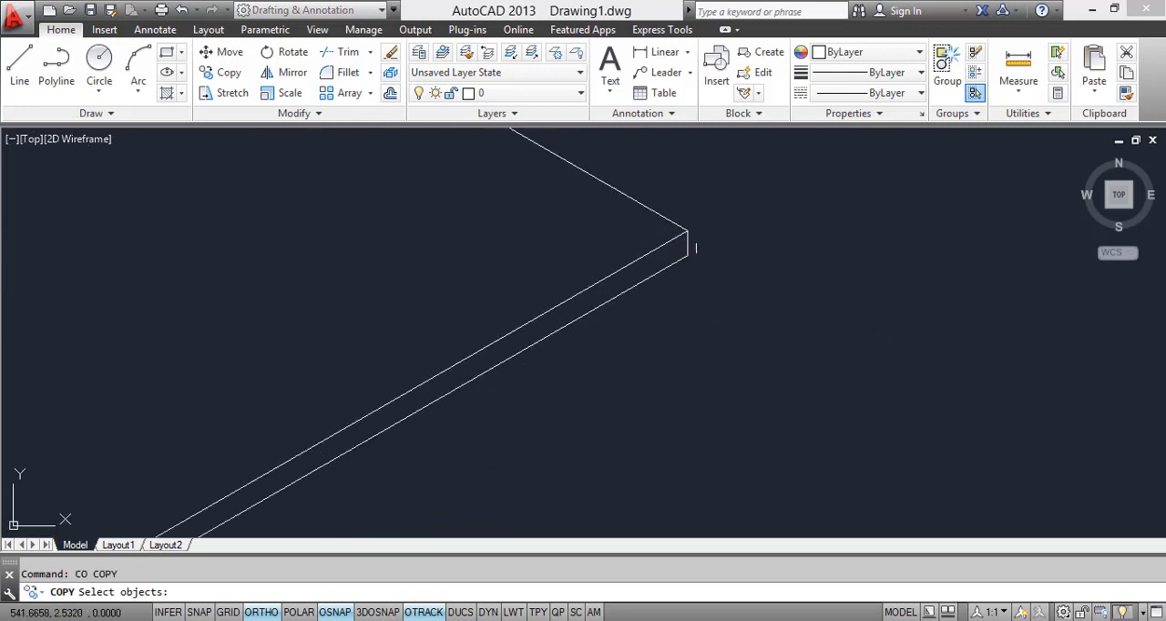
left_click(691, 241)
key("Return")
left_click(683, 244)
scroll(665, 248, "down", 3)
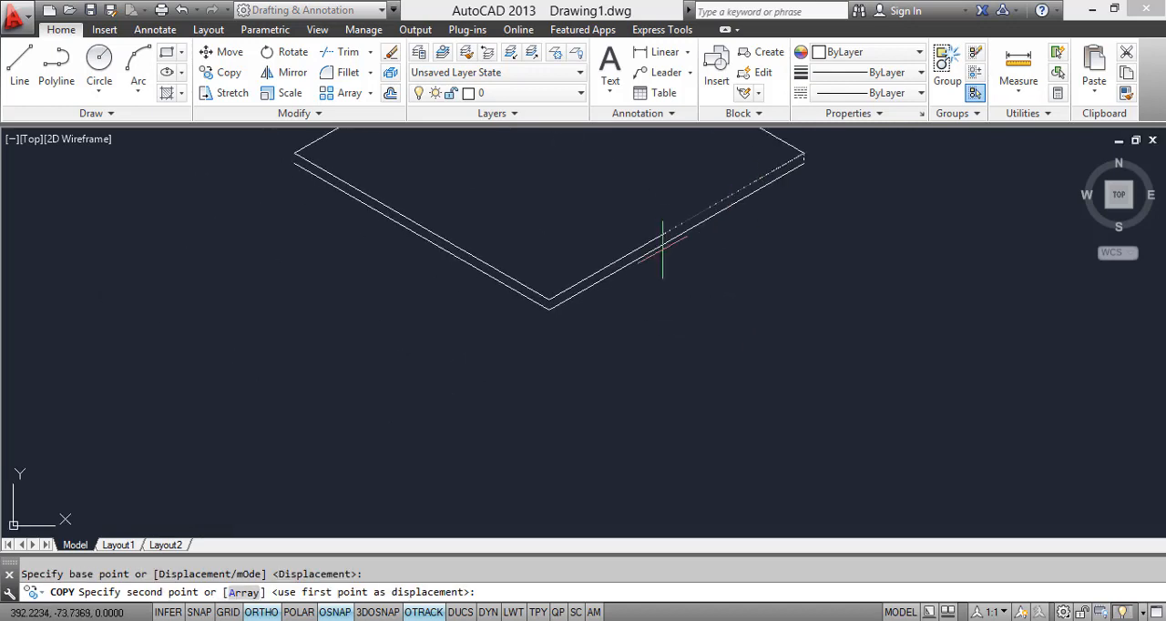
scroll(539, 297, "up", 2)
left_click(560, 306)
scroll(559, 318, "down", 4)
Step: Place another copy of the short vertical edge at the slab's left corner and end the copy
middle_click_drag(560, 346, 641, 510)
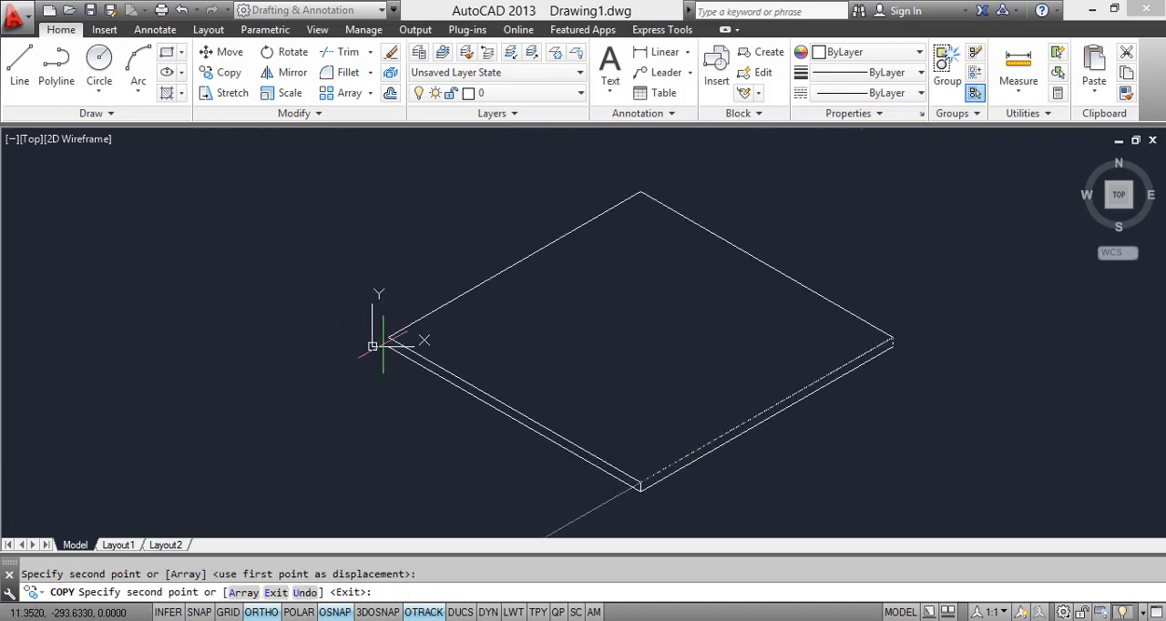
scroll(384, 340, "up", 4)
left_click(382, 329)
scroll(387, 360, "down", 4)
key("Escape")
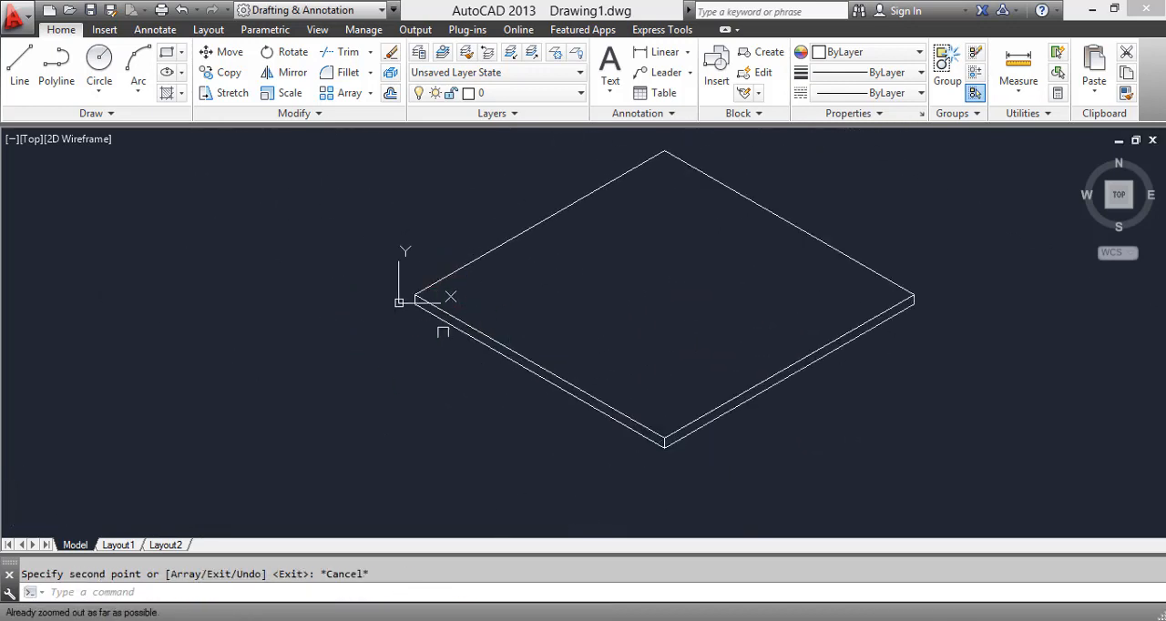
Step: Move the UCS origin away from the floor slab along 210°, to about -229.5, -132.5
scroll(420, 337, "down", 2)
scroll(455, 274, "up", 4)
left_click(509, 275)
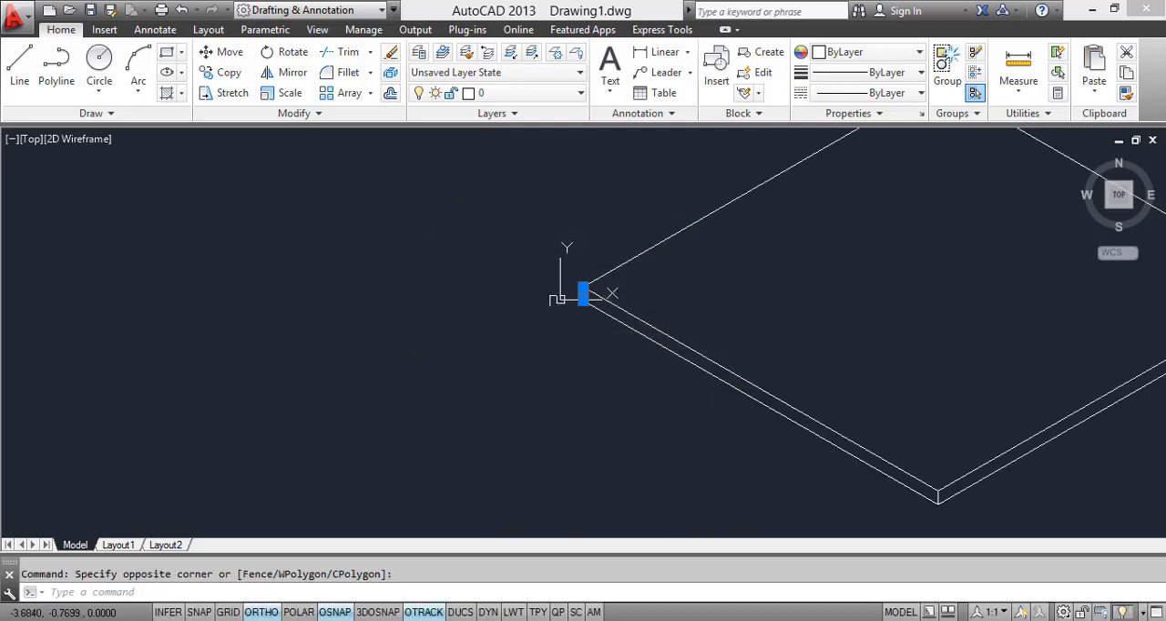
key("Escape")
left_click(560, 302)
left_click(560, 299)
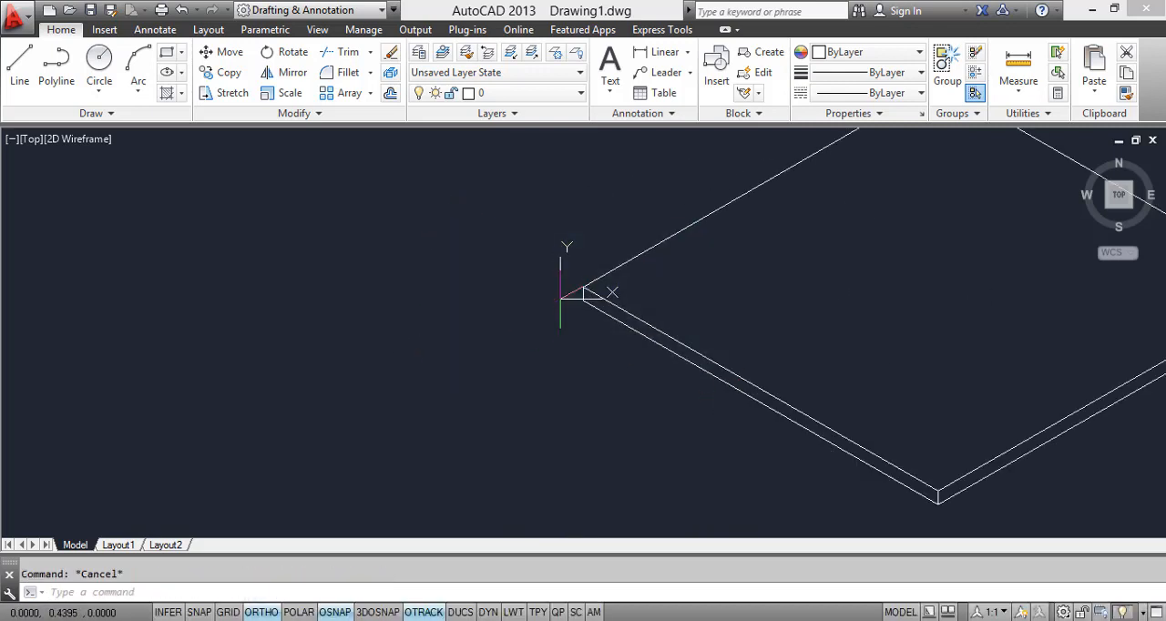
left_click(247, 329)
key("Escape")
scroll(530, 349, "down", 5)
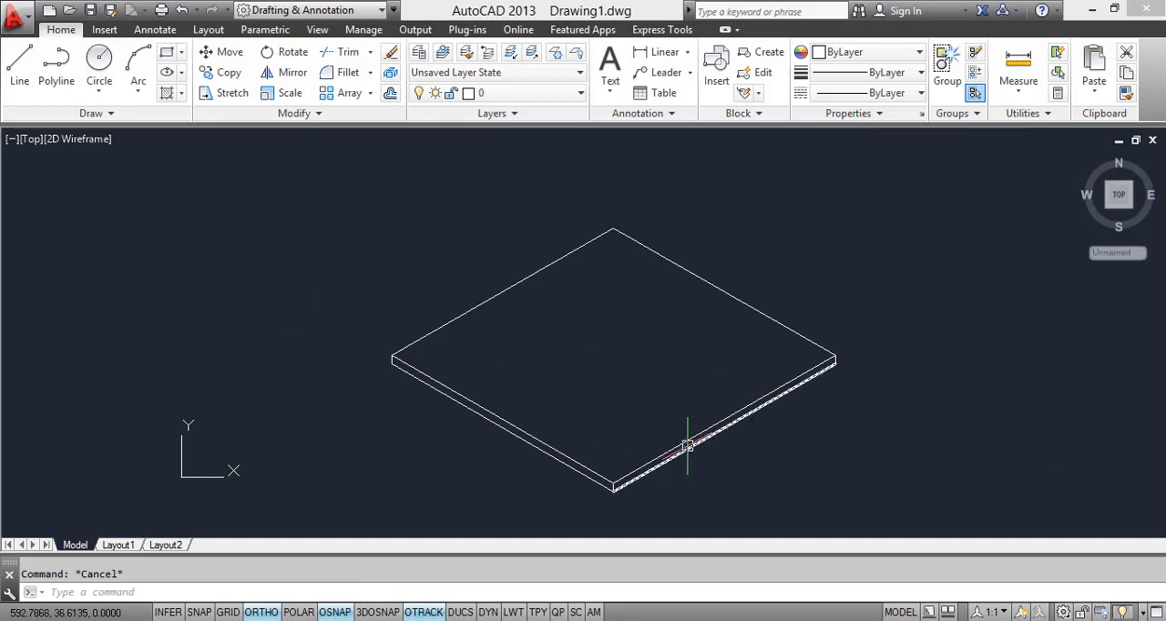
Step: Check the bedroom reference image and draw a vertical wall line 300 units up from the floor's upper right corner
key("alt+Tab")
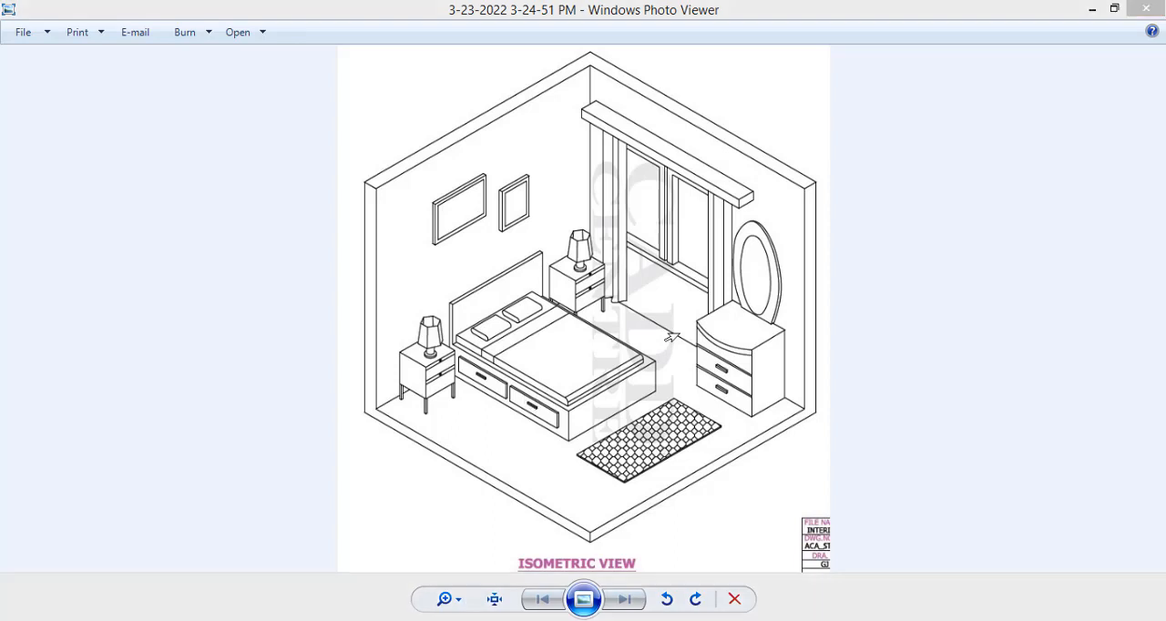
mouse_move(281, 619)
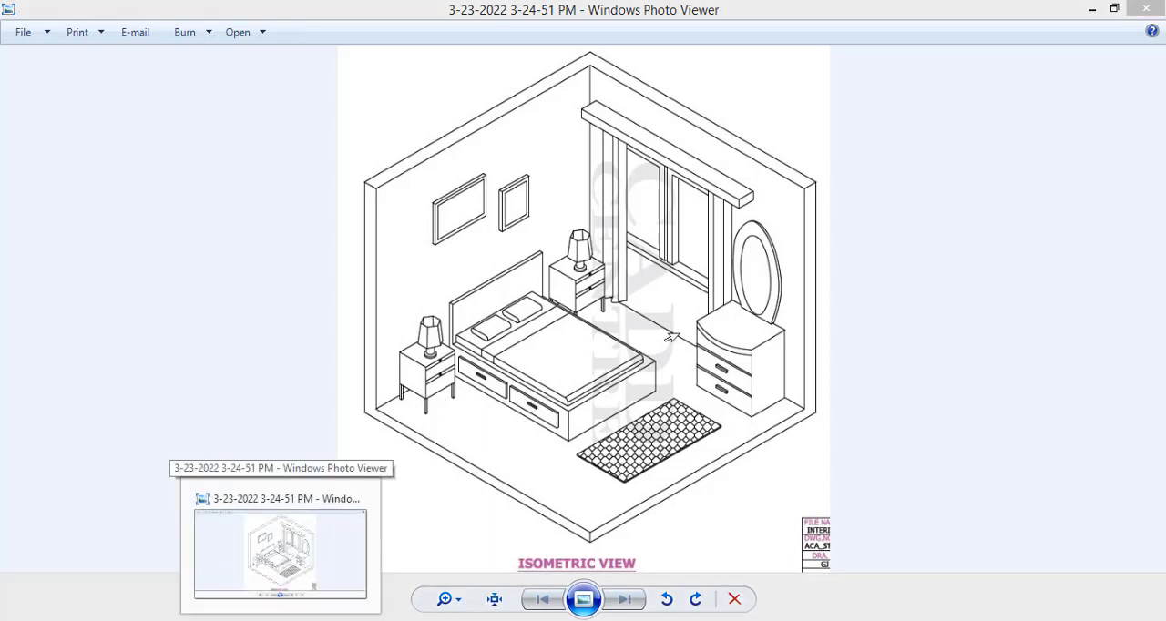
left_click(280, 554)
left_click(399, 619)
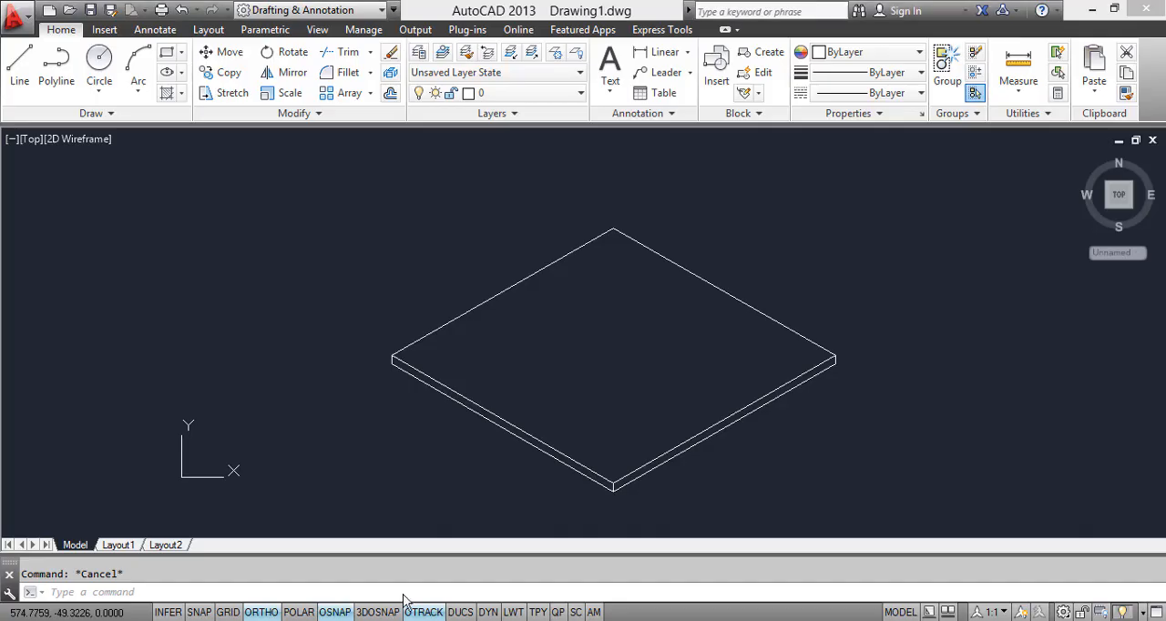
type("L")
key("Return")
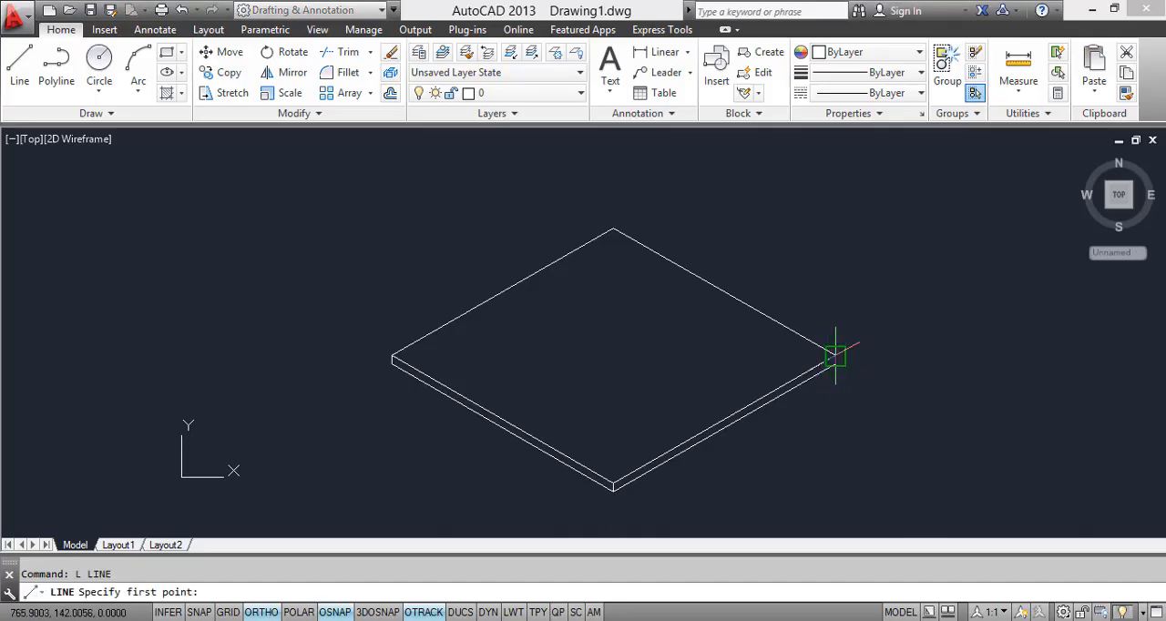
left_click(836, 360)
scroll(820, 338, "down", 2)
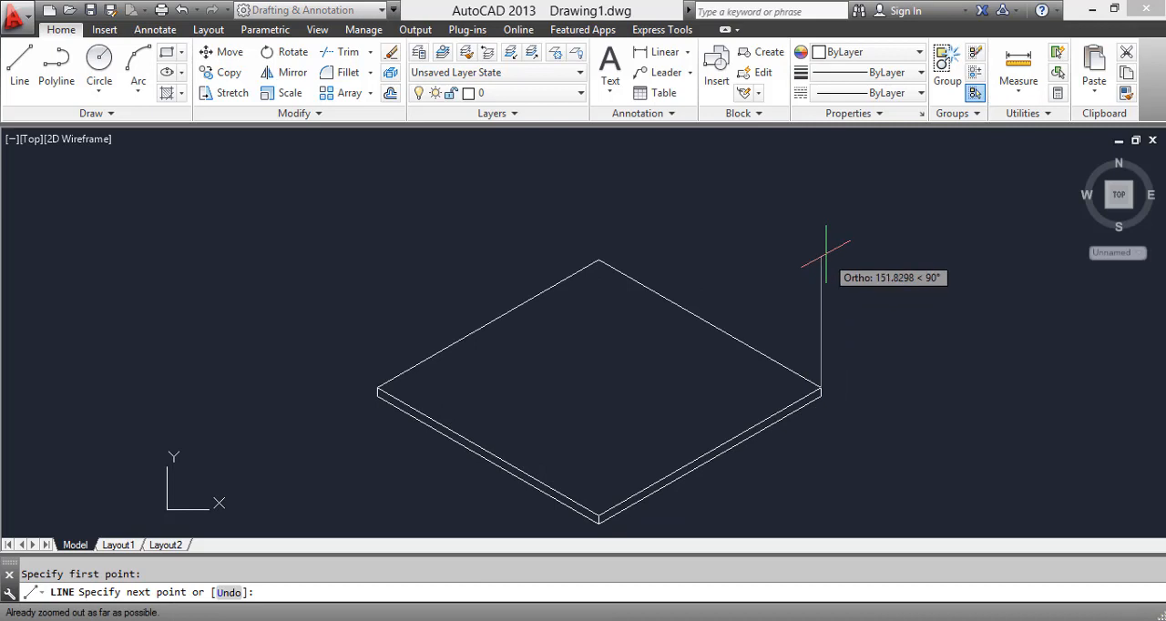
type("3")
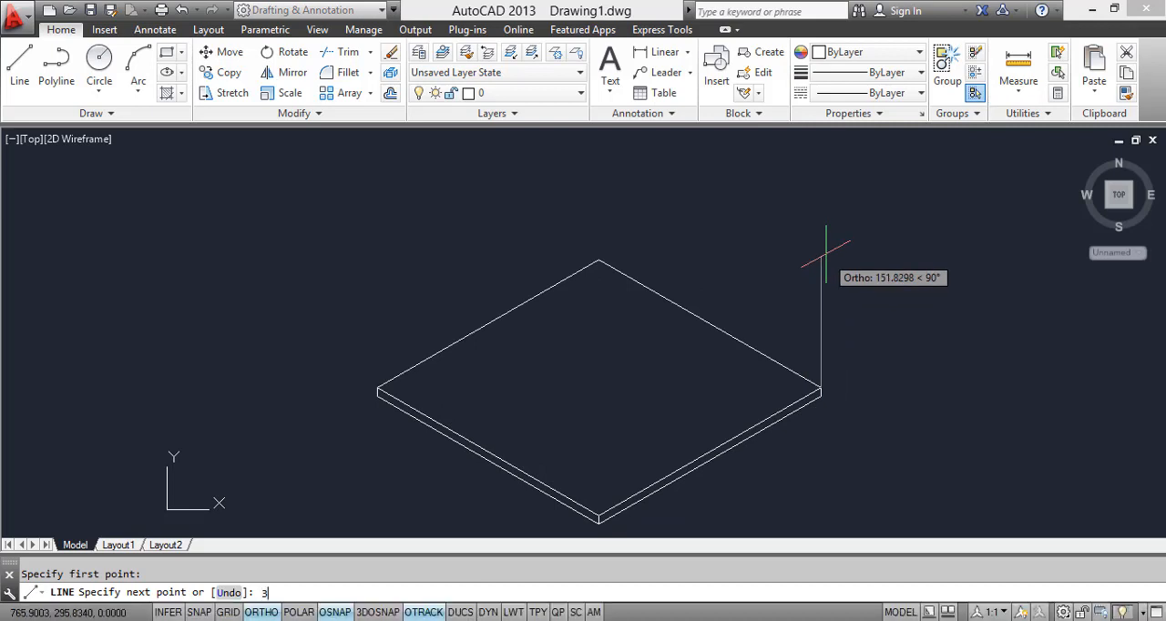
type("00")
key("Return")
scroll(902, 278, "down", 1)
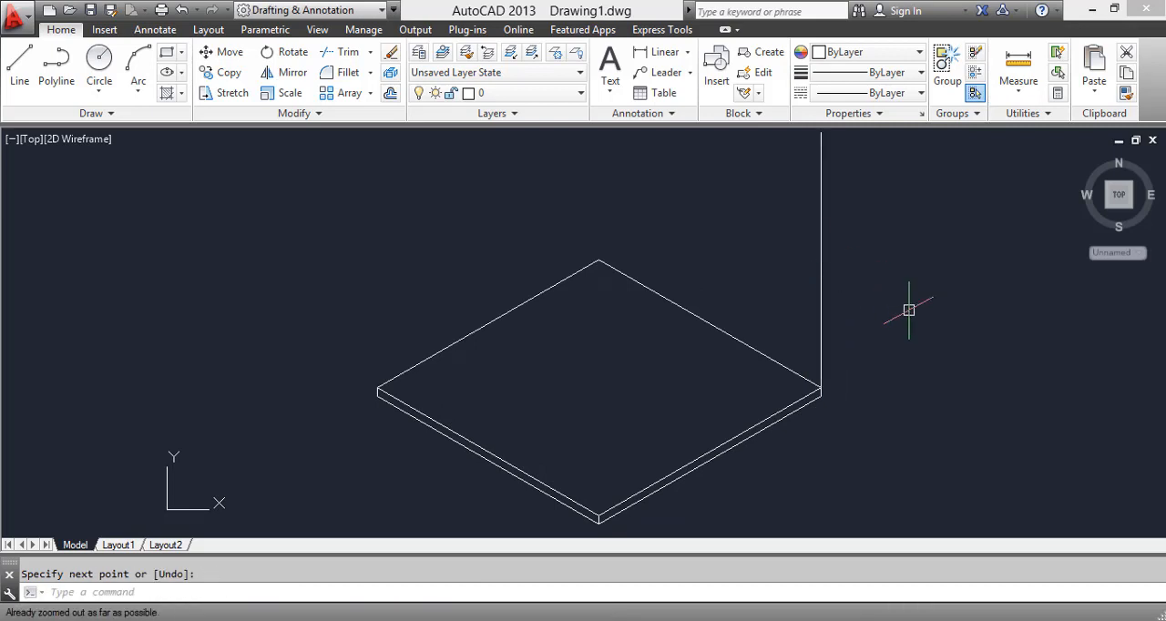
Step: Regenerate the drawing so the whole vertical wall line can be brought into view
key("Return")
type("RE")
key("Return")
scroll(874, 323, "down", 2)
scroll(831, 343, "up", 1)
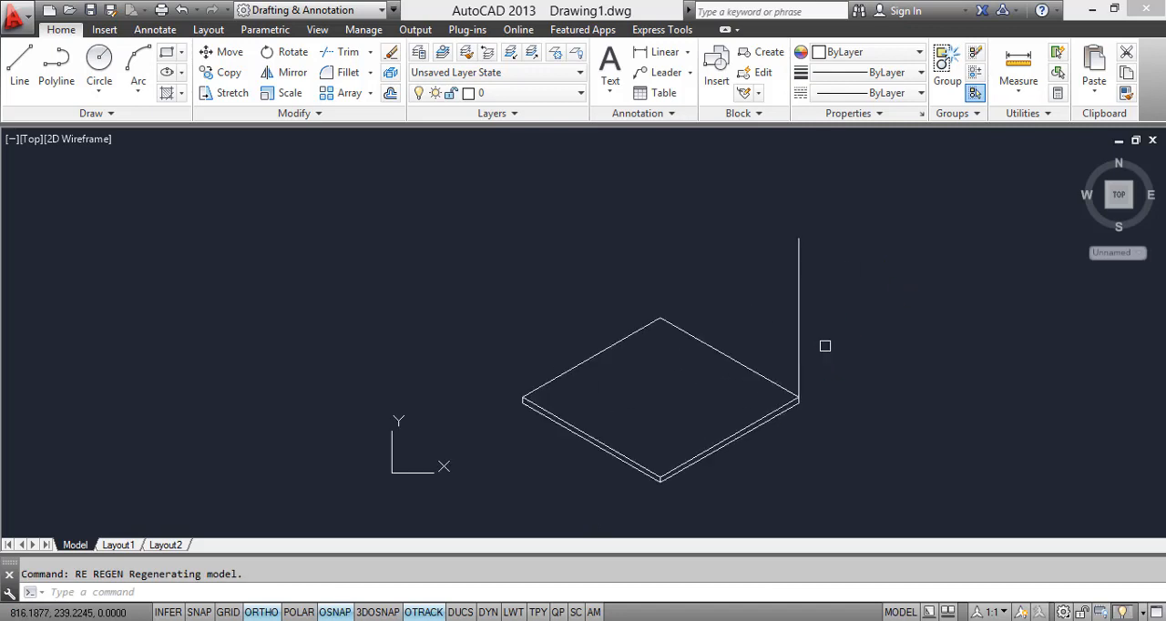
Step: Consult the bedroom reference image for how the wall thickness is drawn at the floor slab
left_click(824, 346)
left_click(789, 321)
scroll(807, 389, "up", 4)
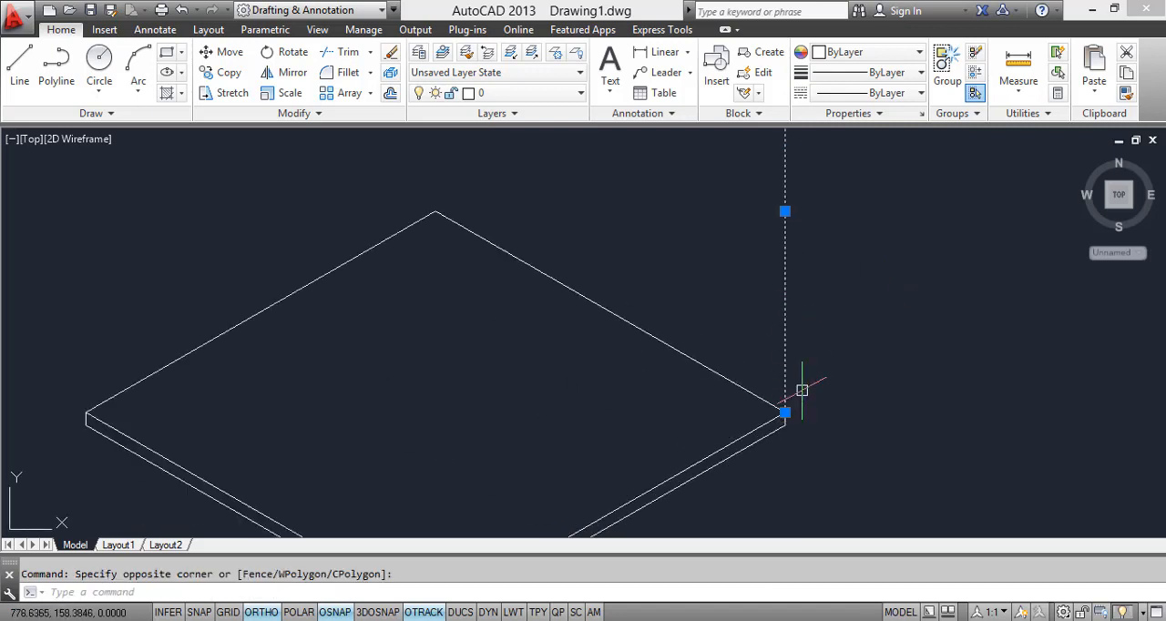
key("Escape")
middle_click_drag(775, 422, 802, 343)
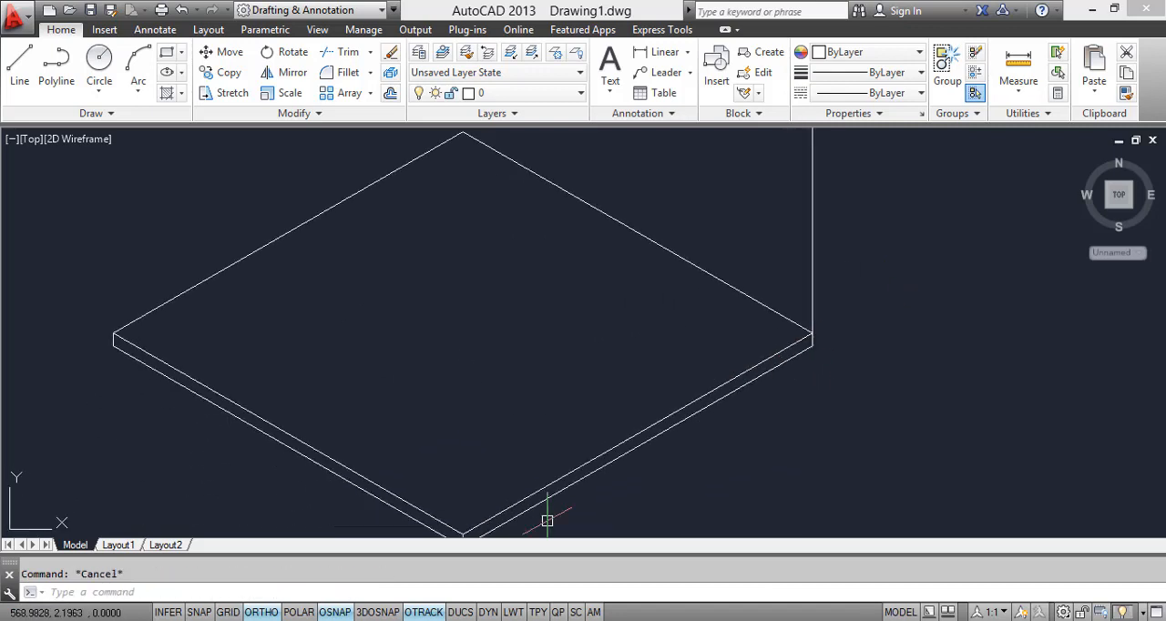
key("alt+Tab")
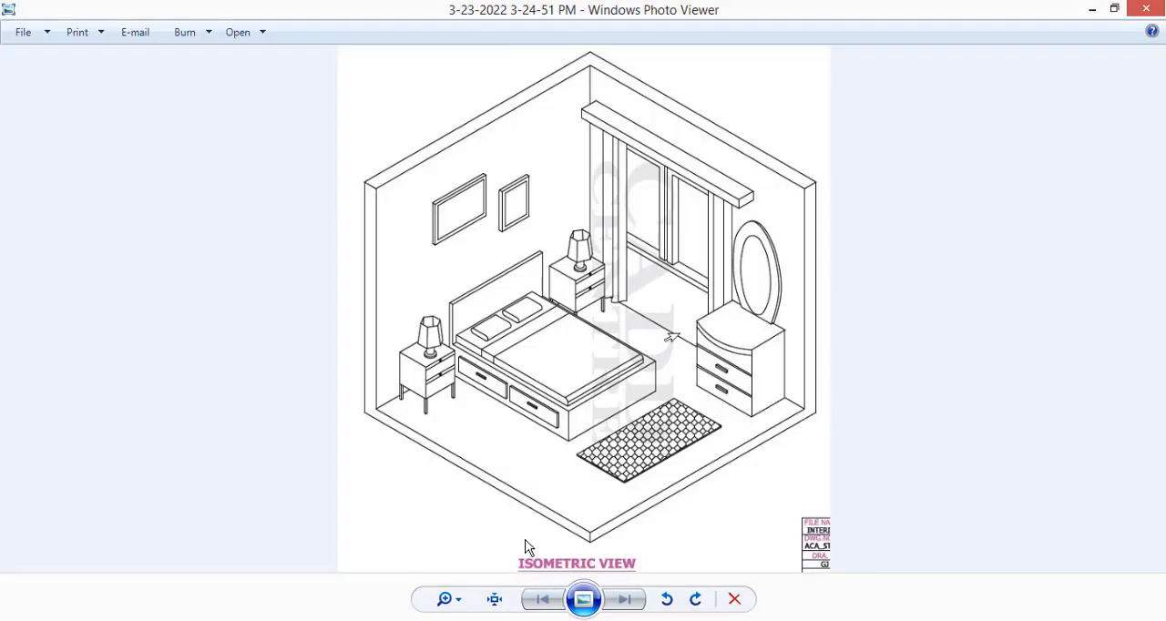
key("alt+Tab")
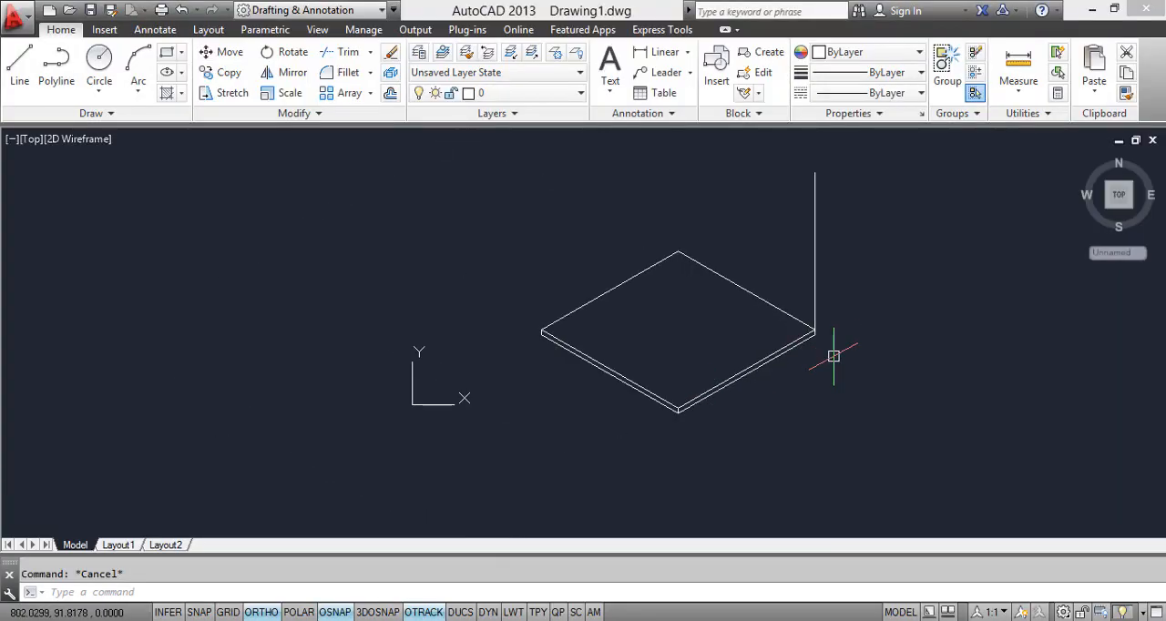
Step: Copy the right vertical wall line 23 units inward along the slab's front right top edge
type("co")
key("Return")
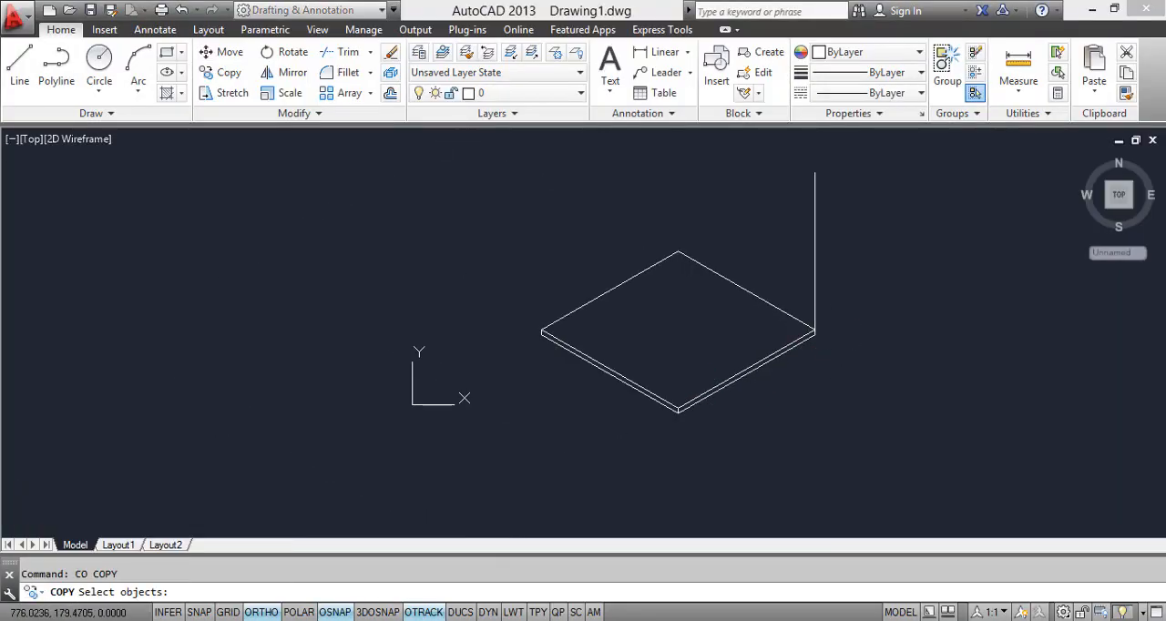
scroll(832, 304, "up", 2)
left_click(804, 271)
key("Return")
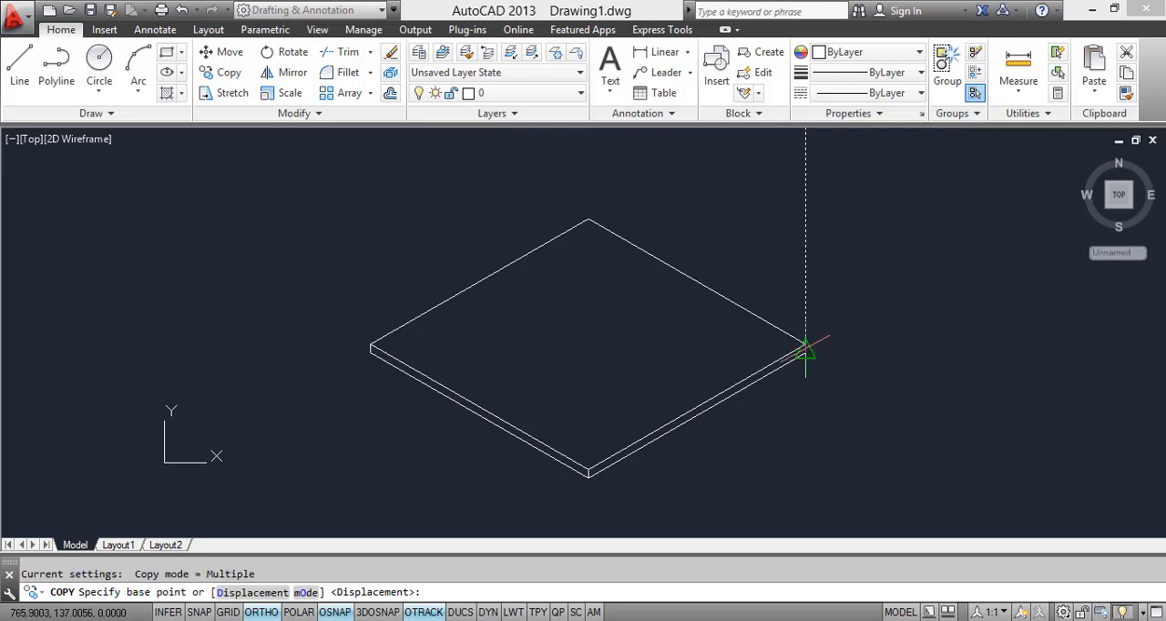
scroll(803, 344, "up", 5)
left_click(800, 344)
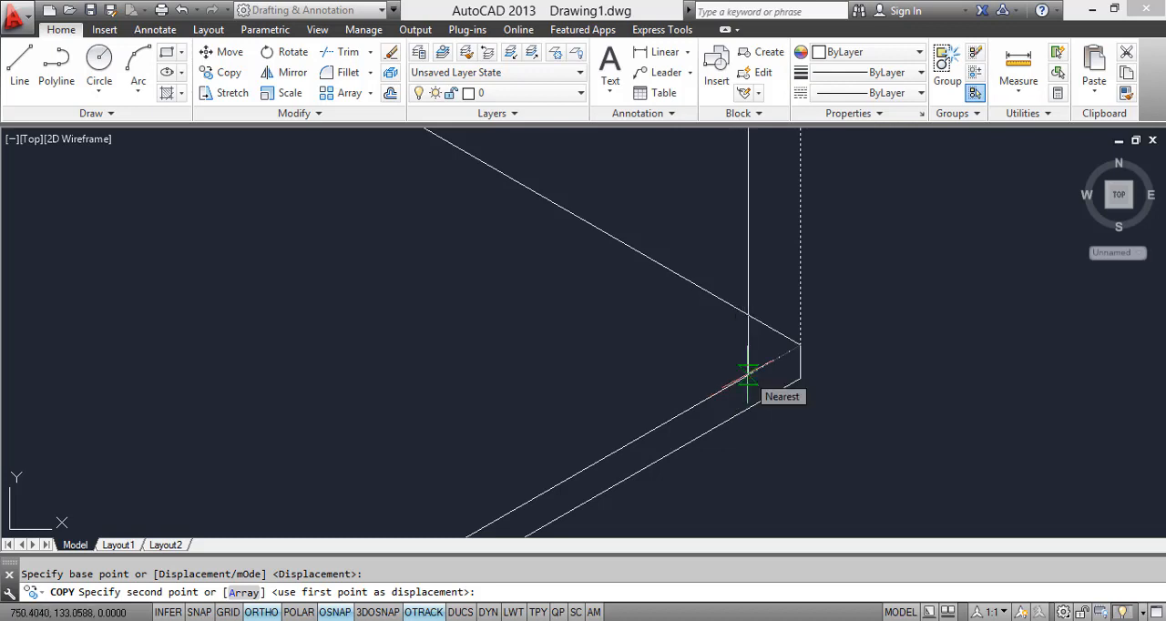
type("23")
key("Return")
scroll(889, 428, "down", 5)
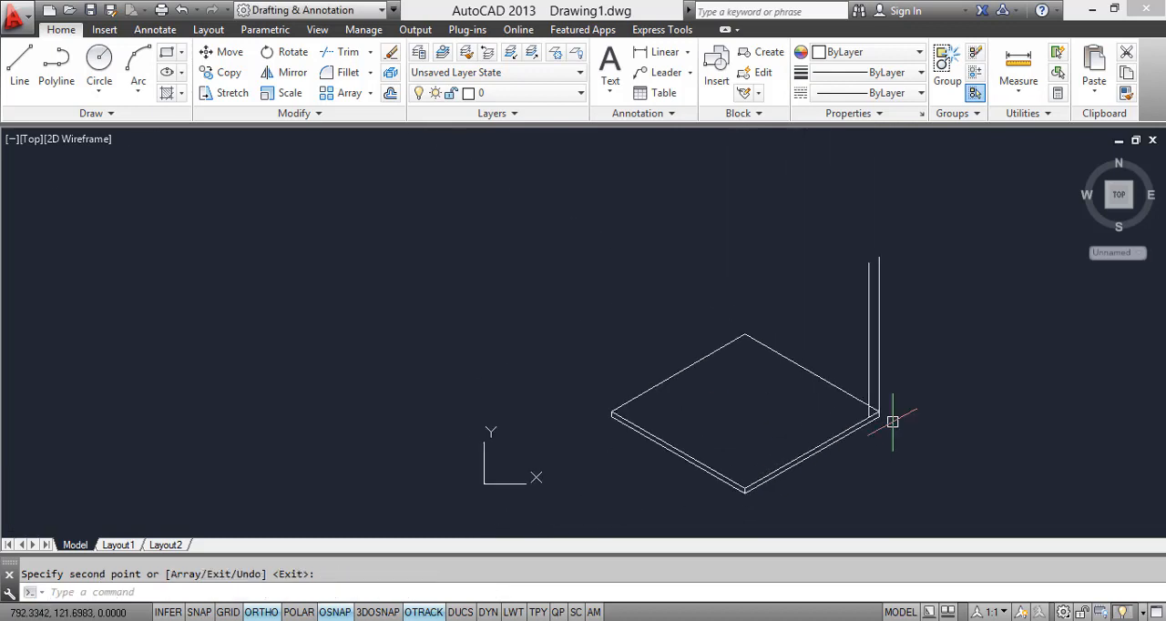
Step: Compare the base of the doubled right wall lines with the same corner in the bedroom reference image
scroll(882, 460, "up", 1)
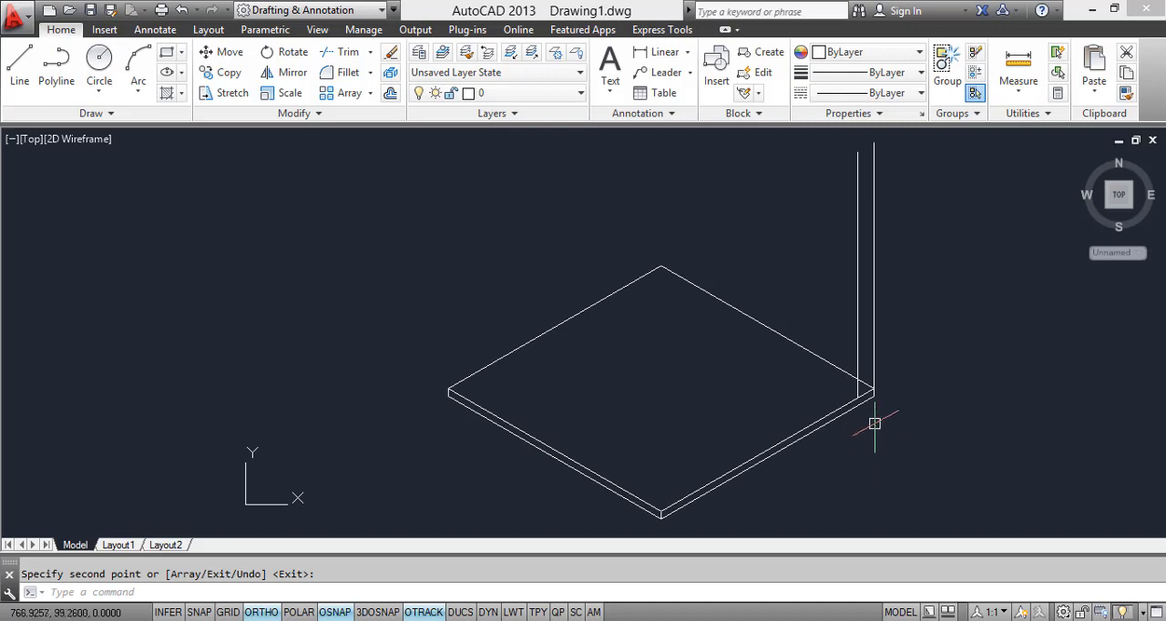
scroll(874, 421, "up", 4)
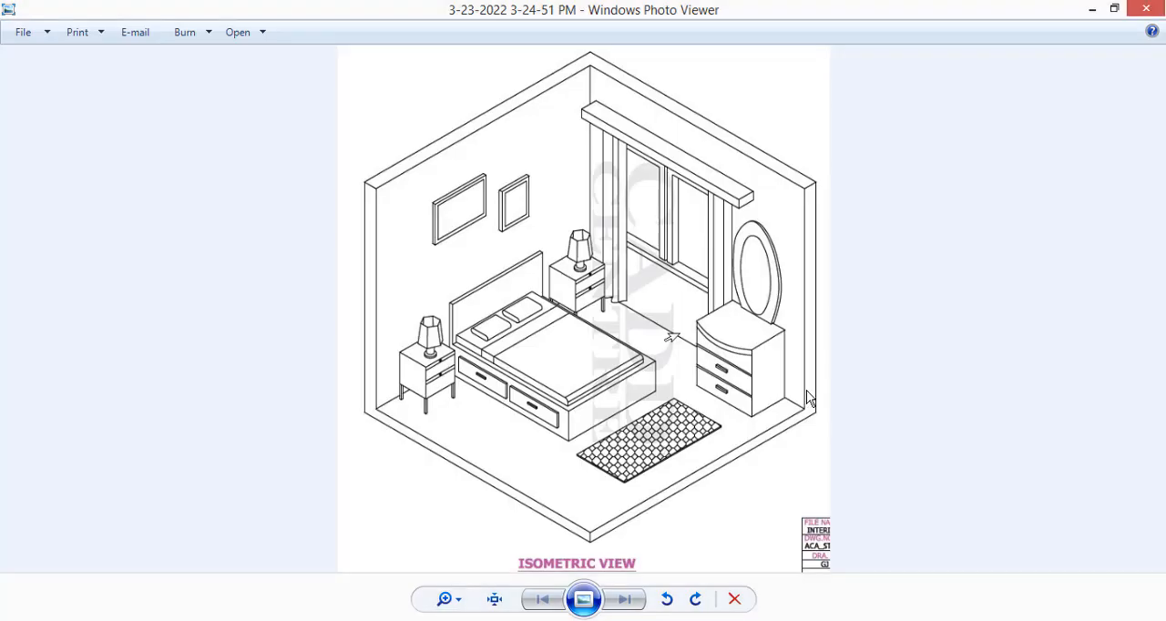
scroll(891, 380, "up", 3)
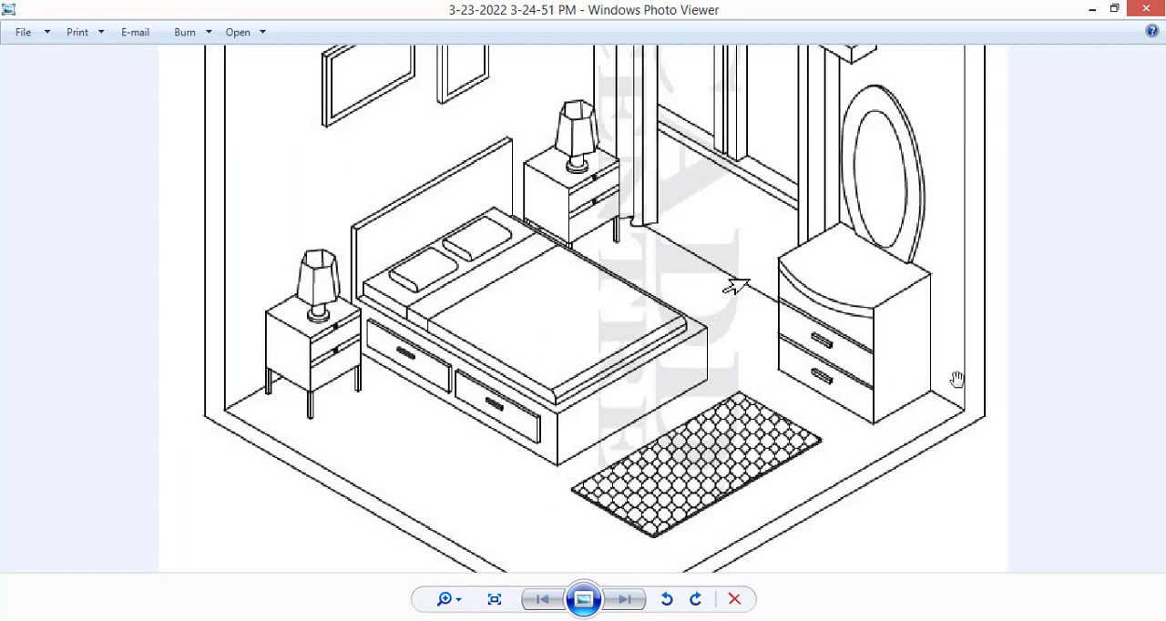
scroll(956, 379, "down", 3)
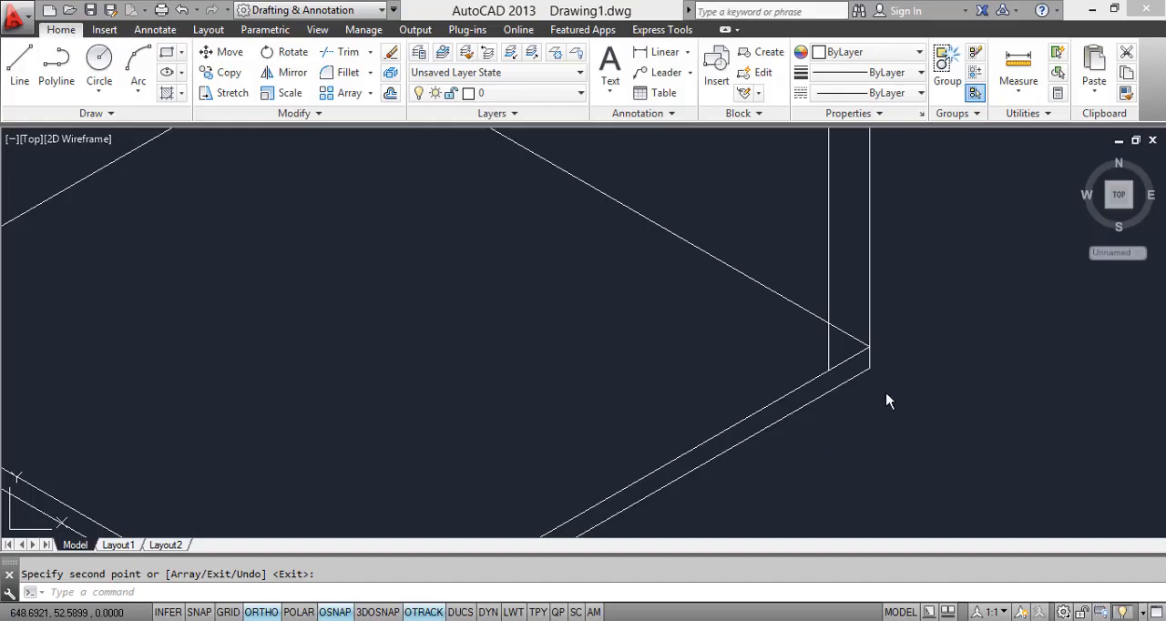
scroll(879, 365, "down", 3)
scroll(858, 425, "down", 2)
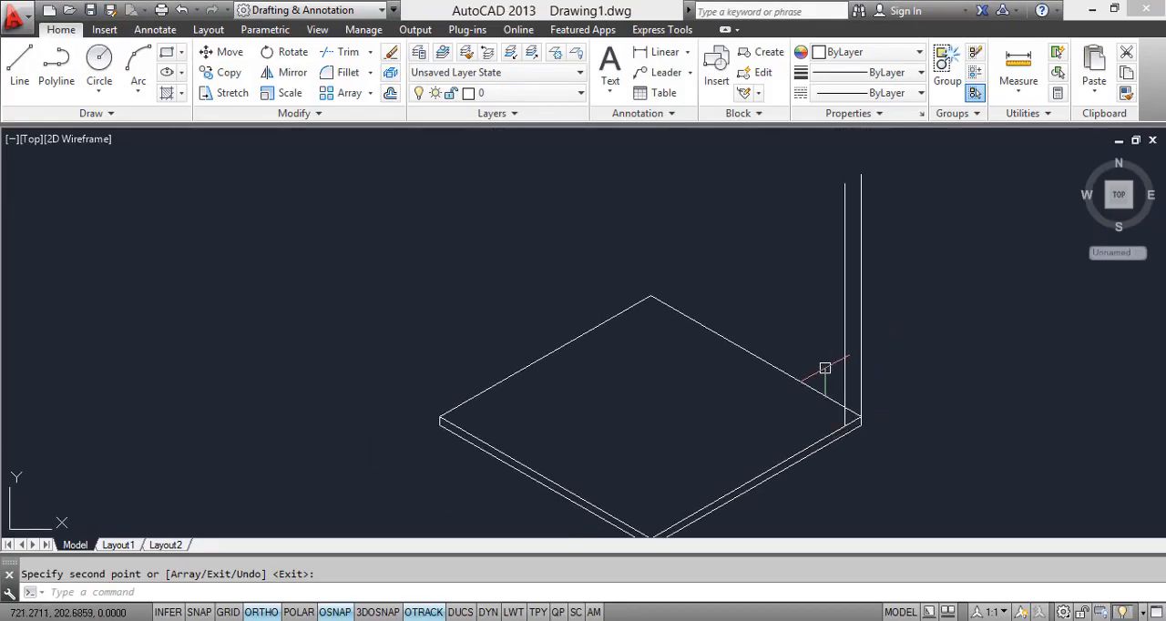
Step: Draw a vertical wall line 300 units up from the floor slab's upper left corner
middle_click_drag(781, 354, 777, 377)
middle_click_drag(401, 483, 413, 462)
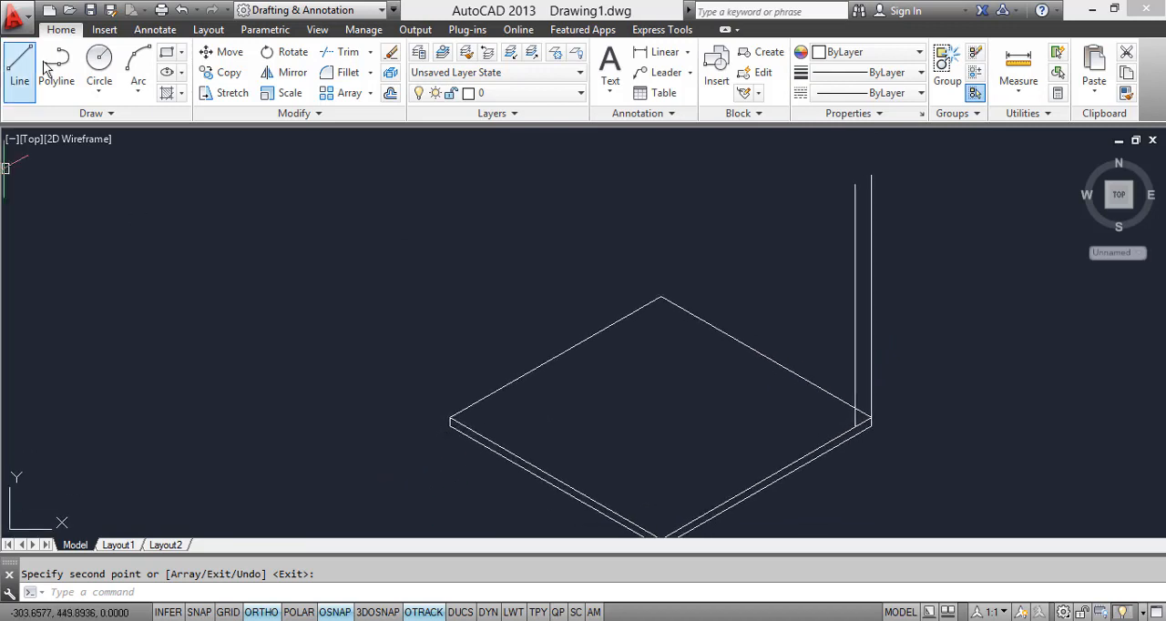
left_click(450, 419)
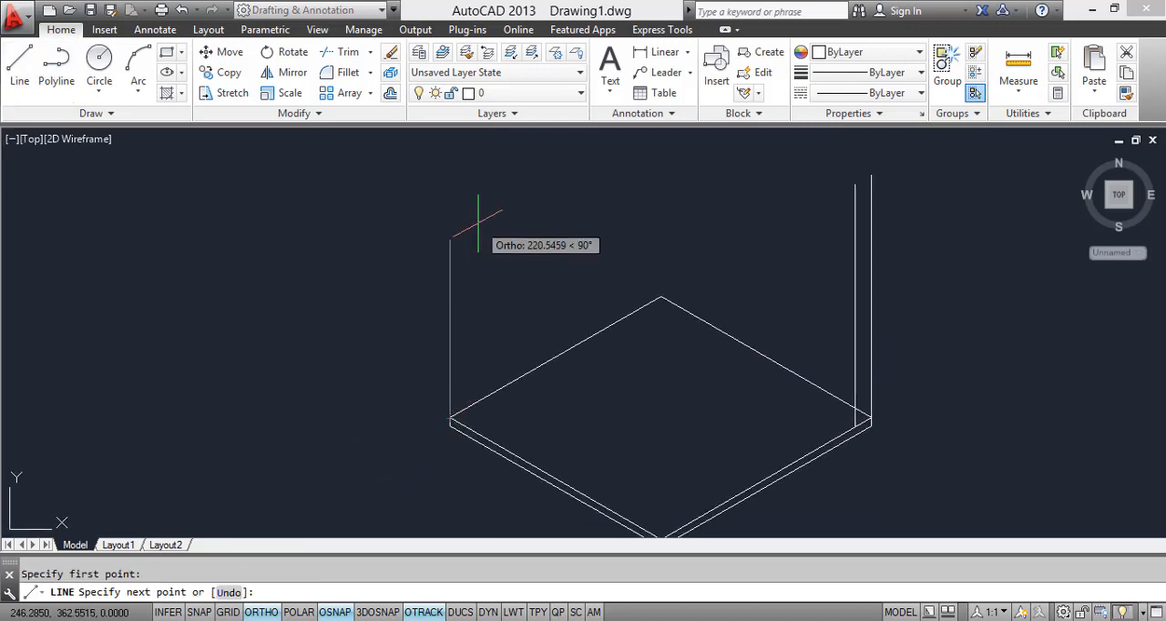
type("300")
key("Return")
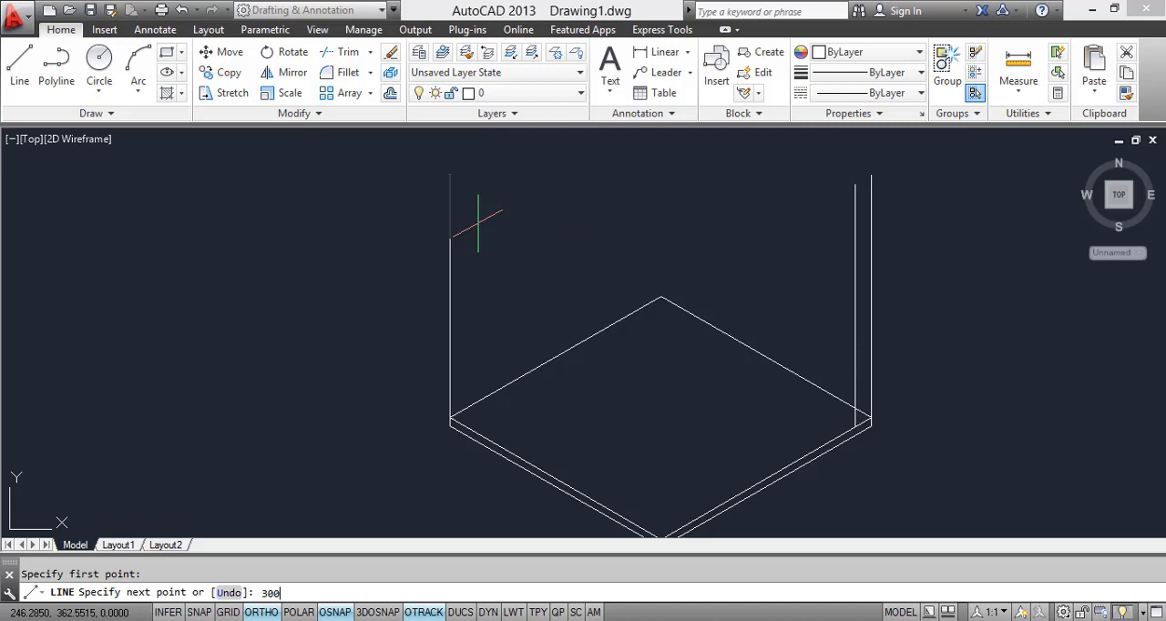
key("Return")
Step: Copy the left vertical wall line 23 units inward along the slab's front left top edge, using the left isoplane
type("c")
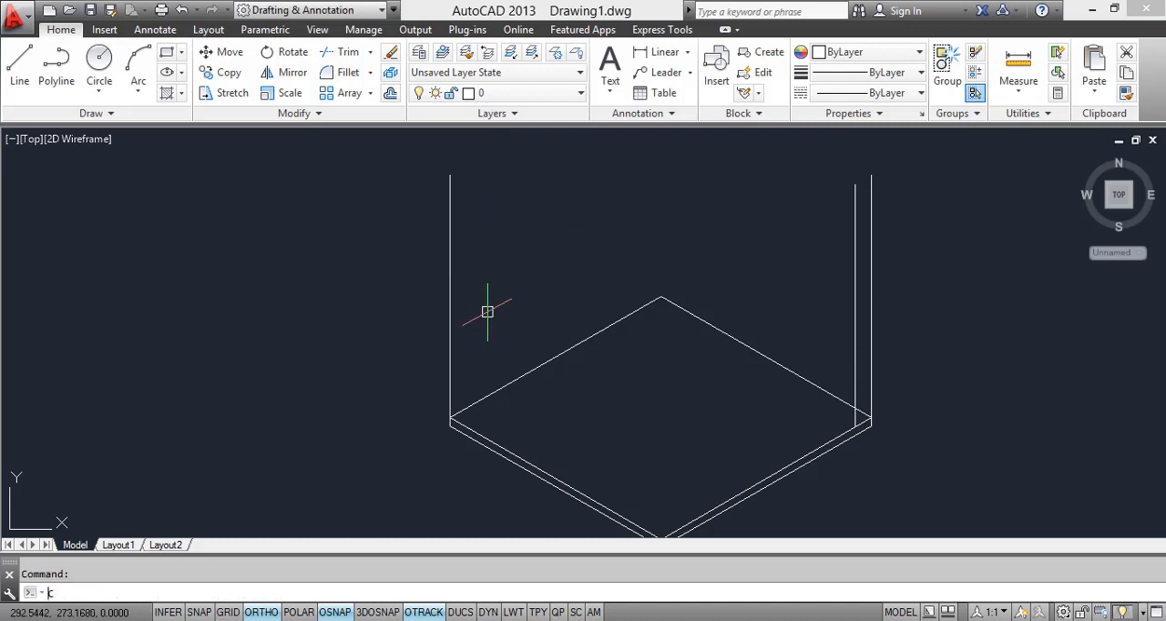
type("t o")
key("Return")
scroll(453, 408, "up", 3)
left_click(459, 384)
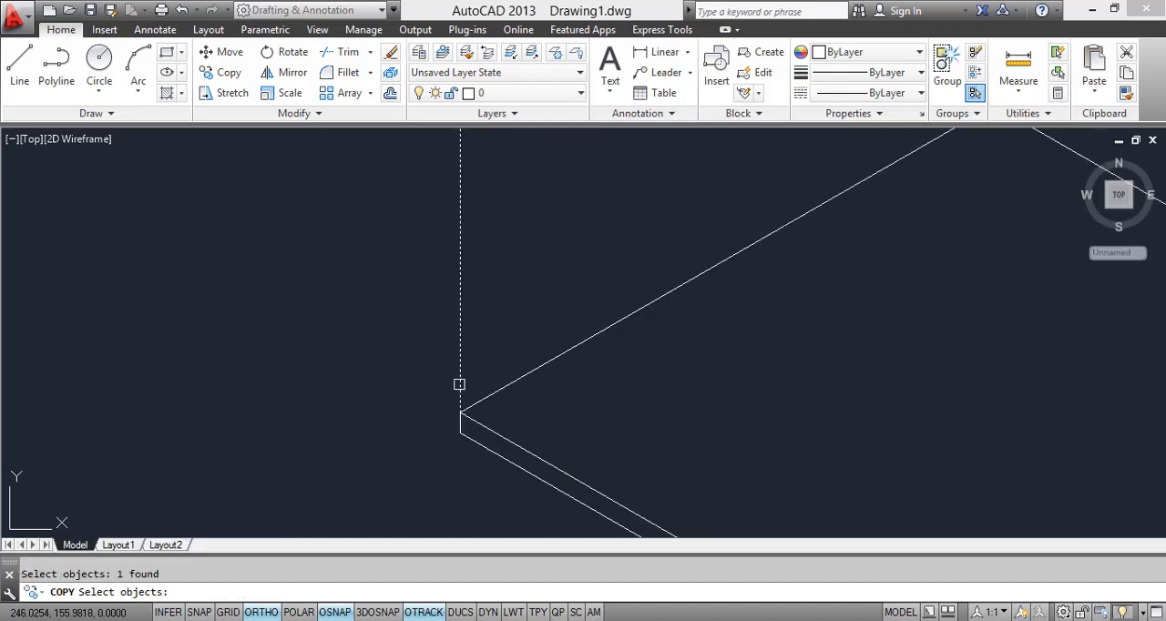
key("Return")
scroll(456, 416, "up", 1)
left_click(457, 417)
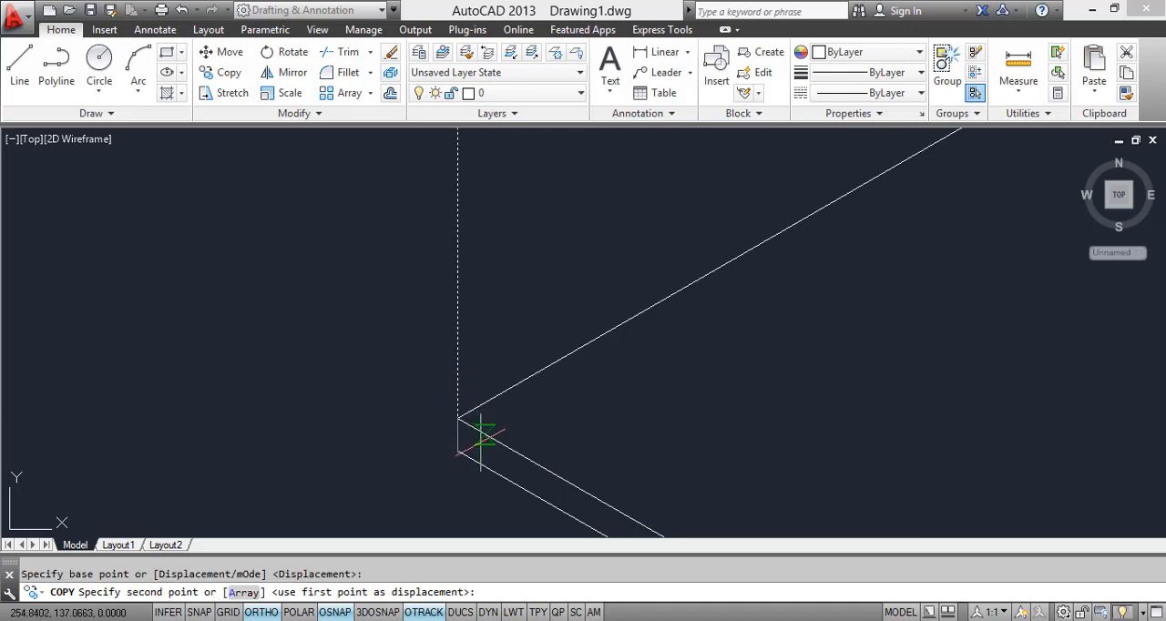
key("F5")
scroll(492, 428, "down", 4)
scroll(499, 410, "up", 1)
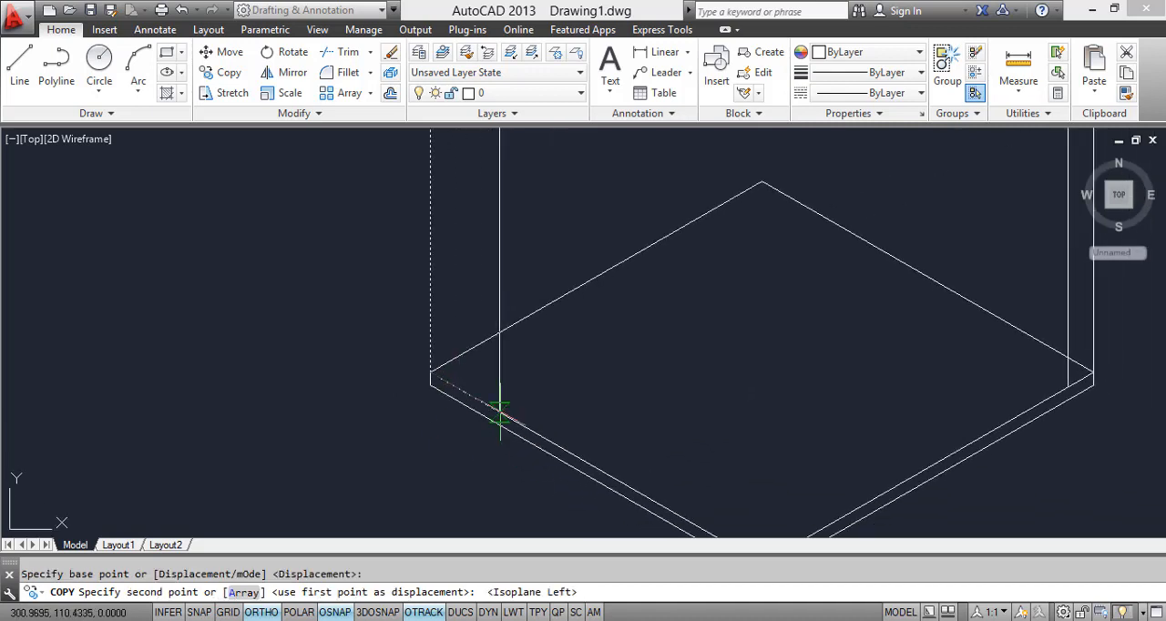
type("23")
key("Return")
key("Return")
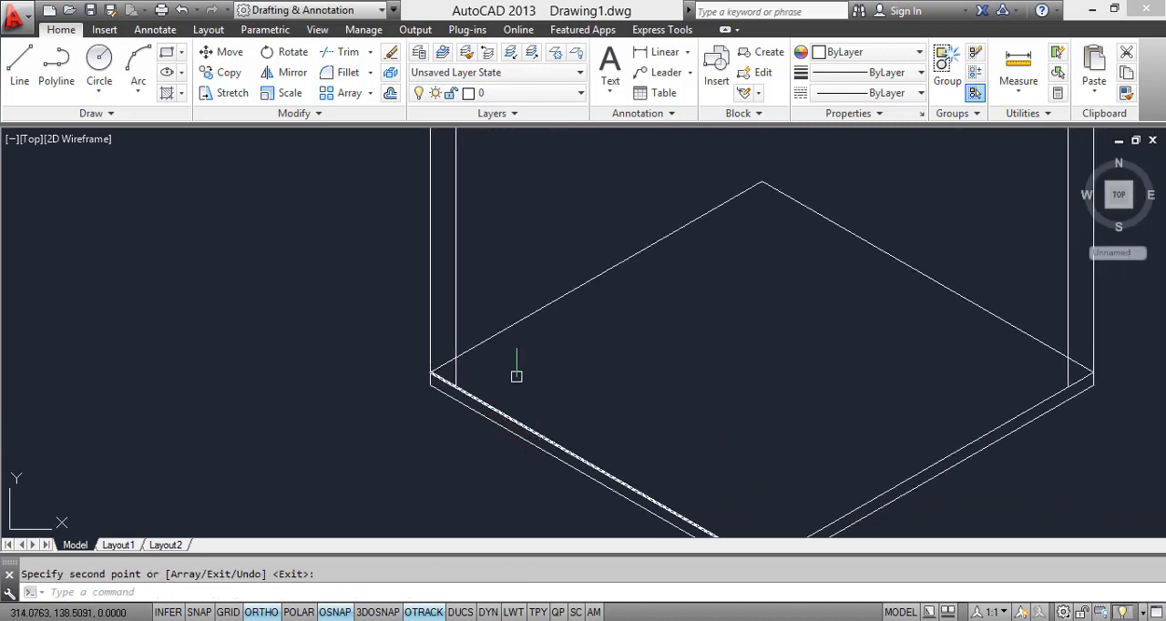
Step: Draw a 300-unit line at 30° from the top of the outer left wall line, using the top isoplane
scroll(517, 377, "down", 6)
middle_click_drag(541, 376, 481, 434)
scroll(526, 398, "up", 2)
scroll(517, 397, "down", 2)
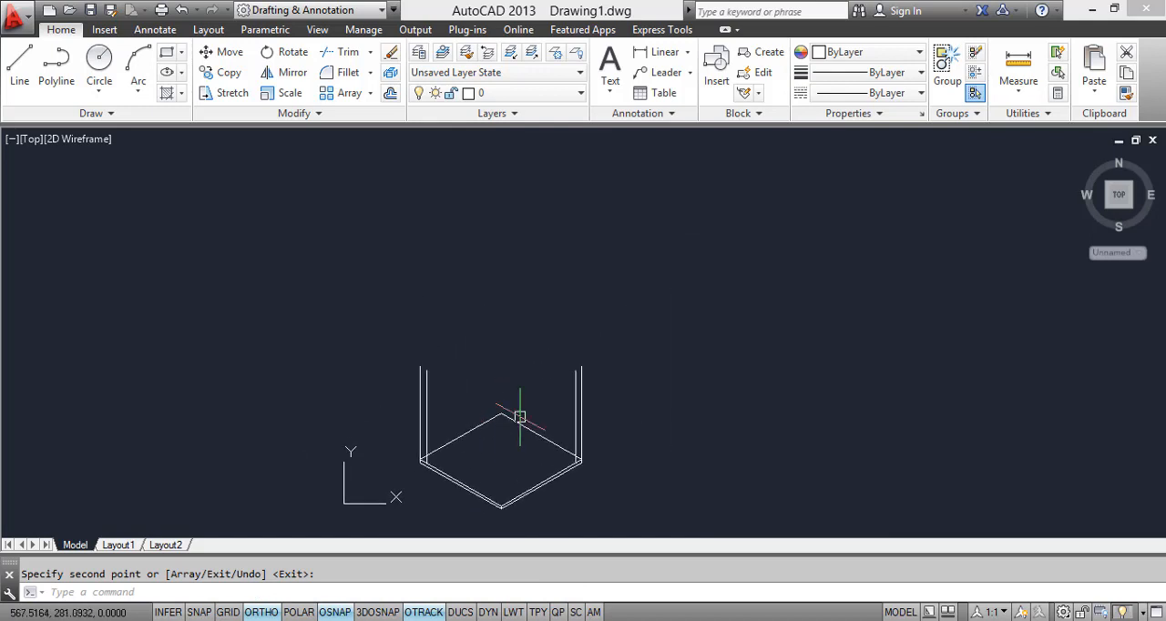
left_click(19, 64)
left_click(419, 366)
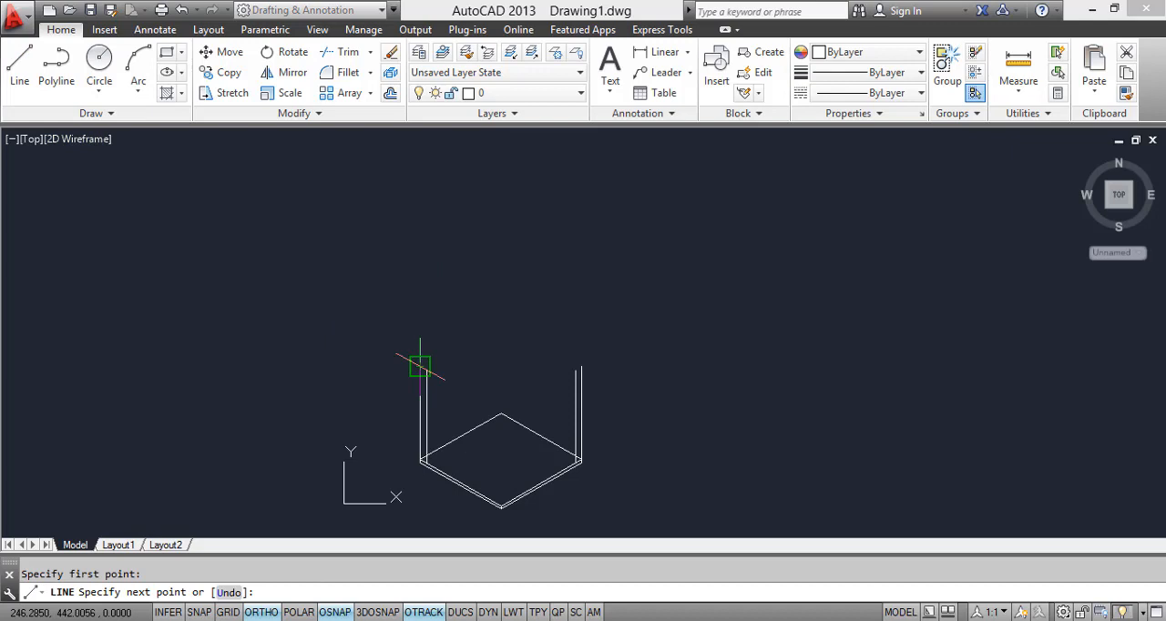
key("F5")
scroll(516, 328, "up", 6)
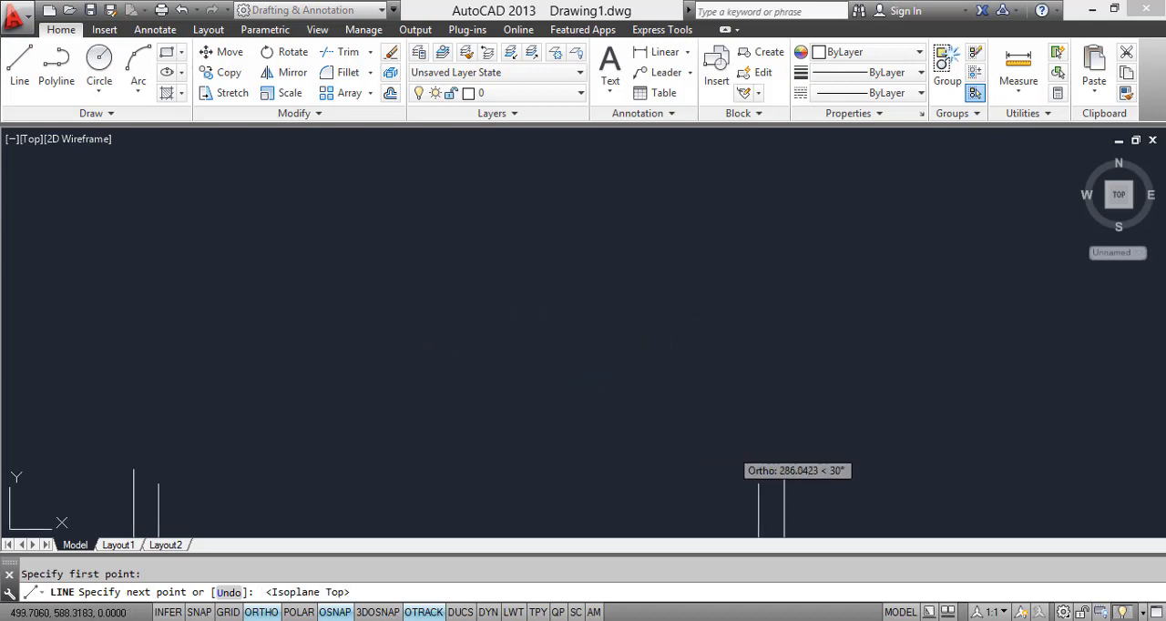
scroll(490, 351, "down", 2)
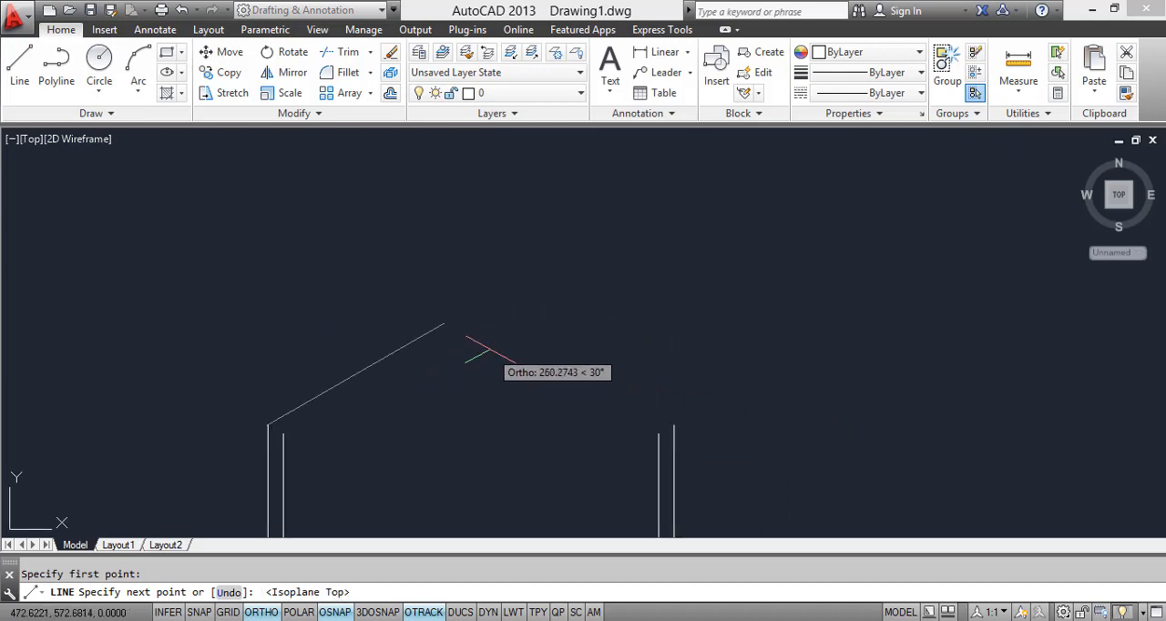
middle_click_drag(489, 351, 462, 249)
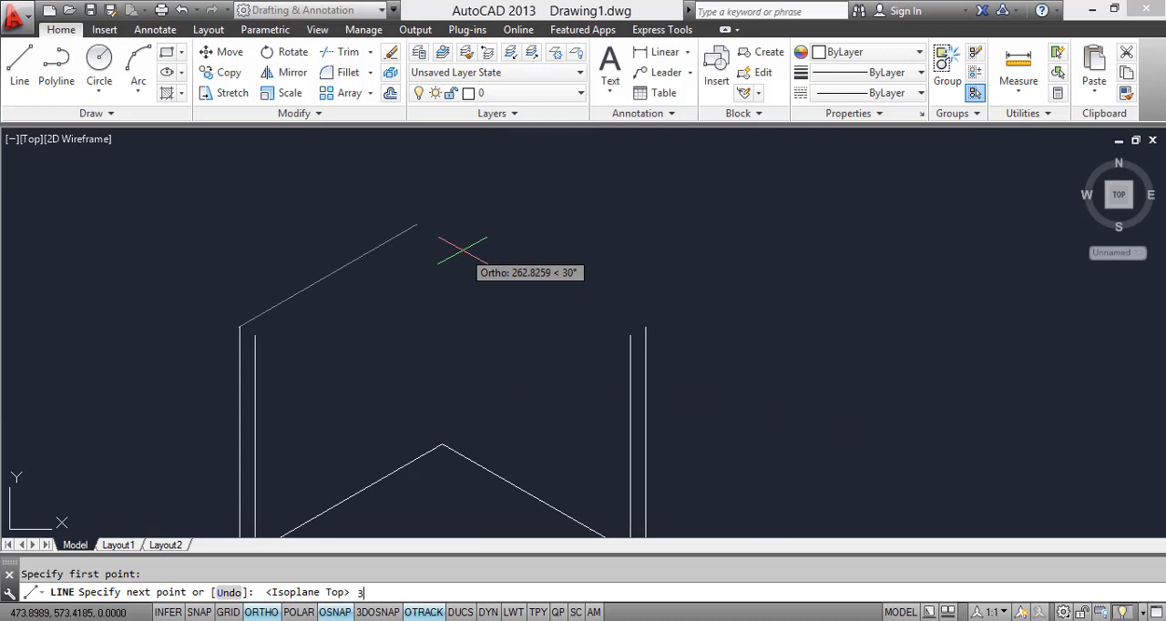
type("300")
key("Return")
key("Return")
key("Return")
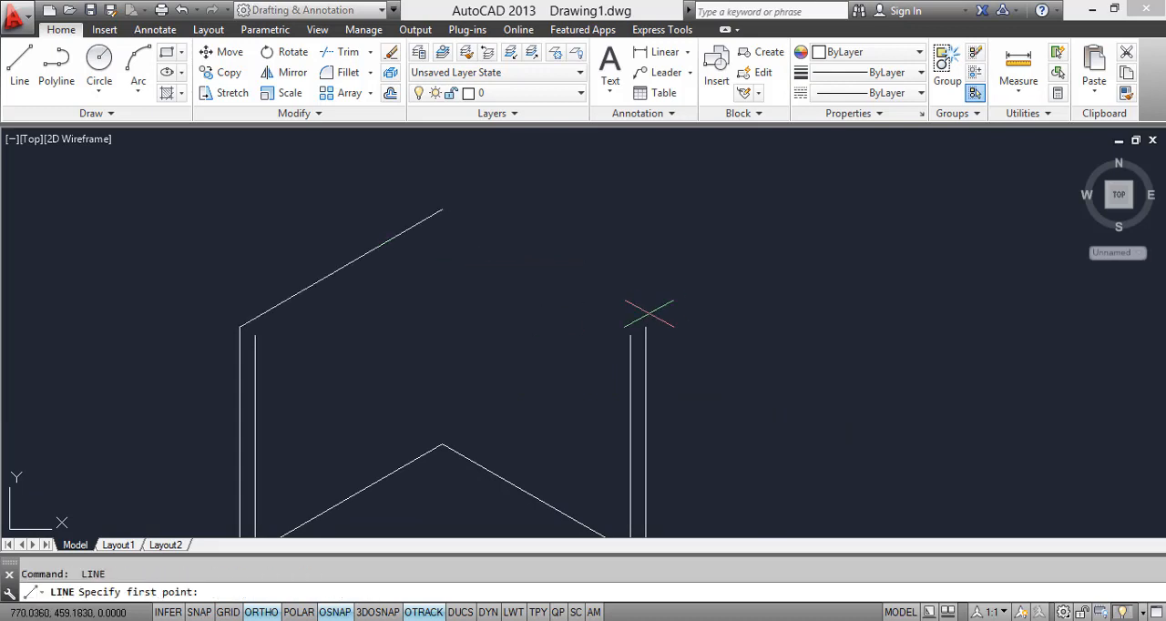
Step: Draw a 300-unit line at 150° from the top of the outer right wall line to the back corner
left_click(645, 327)
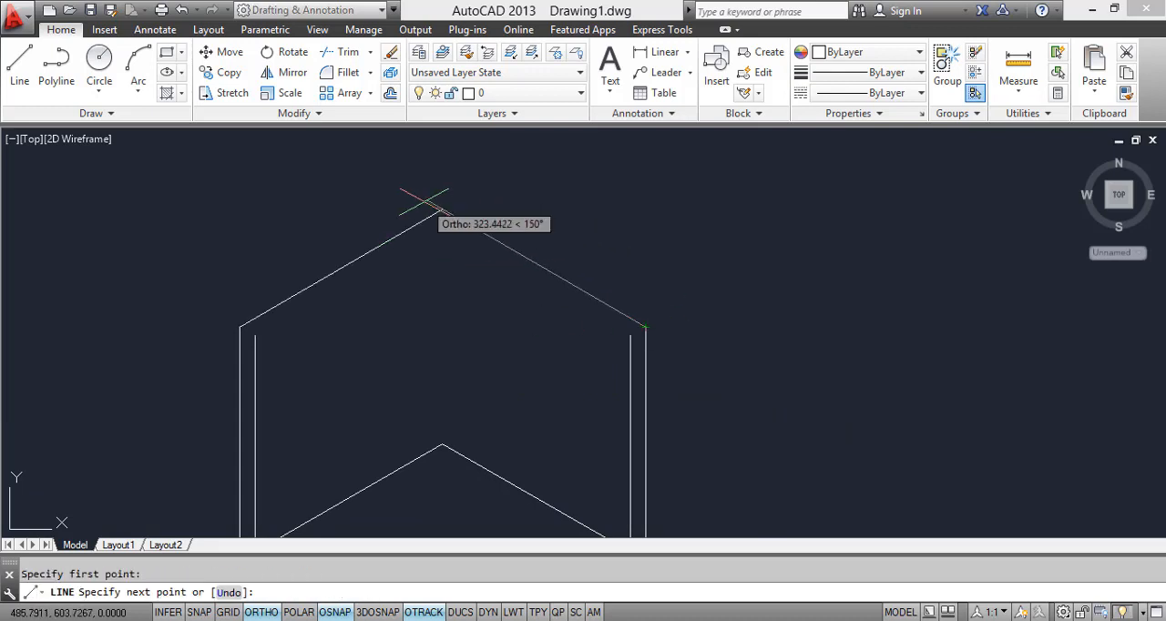
type("300")
key("Return")
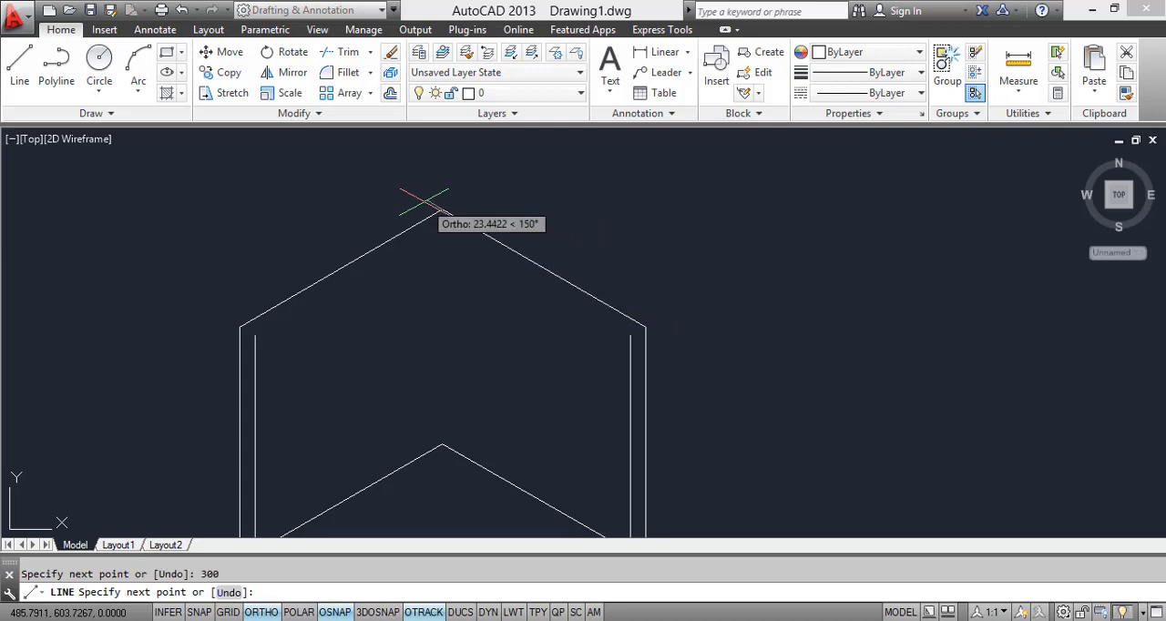
key("Return")
Step: Examine the walls' top edges and back corner in the bedroom reference image
scroll(492, 252, "down", 2)
middle_click_drag(530, 350, 522, 306)
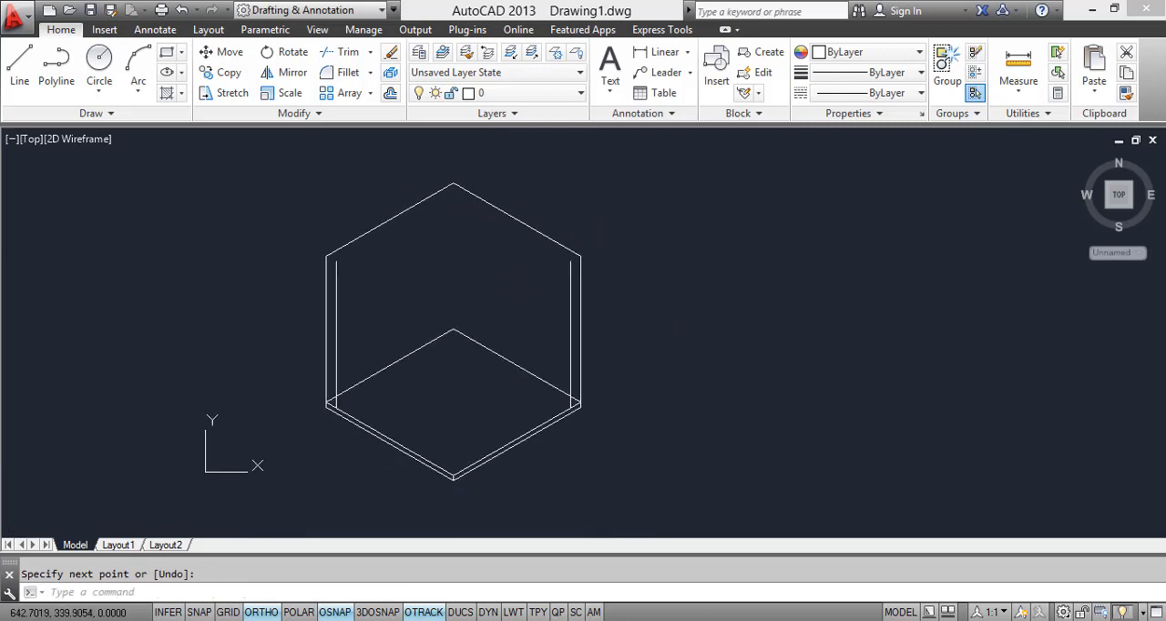
left_click(458, 620)
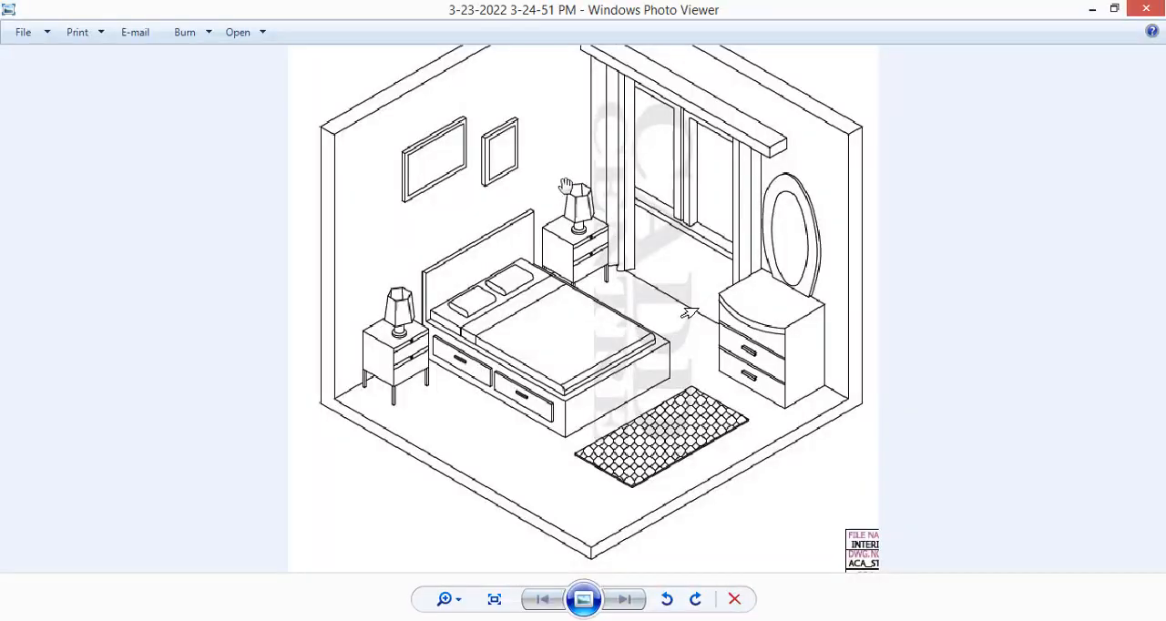
scroll(583, 216, "up", 1)
left_click_drag(591, 194, 603, 348)
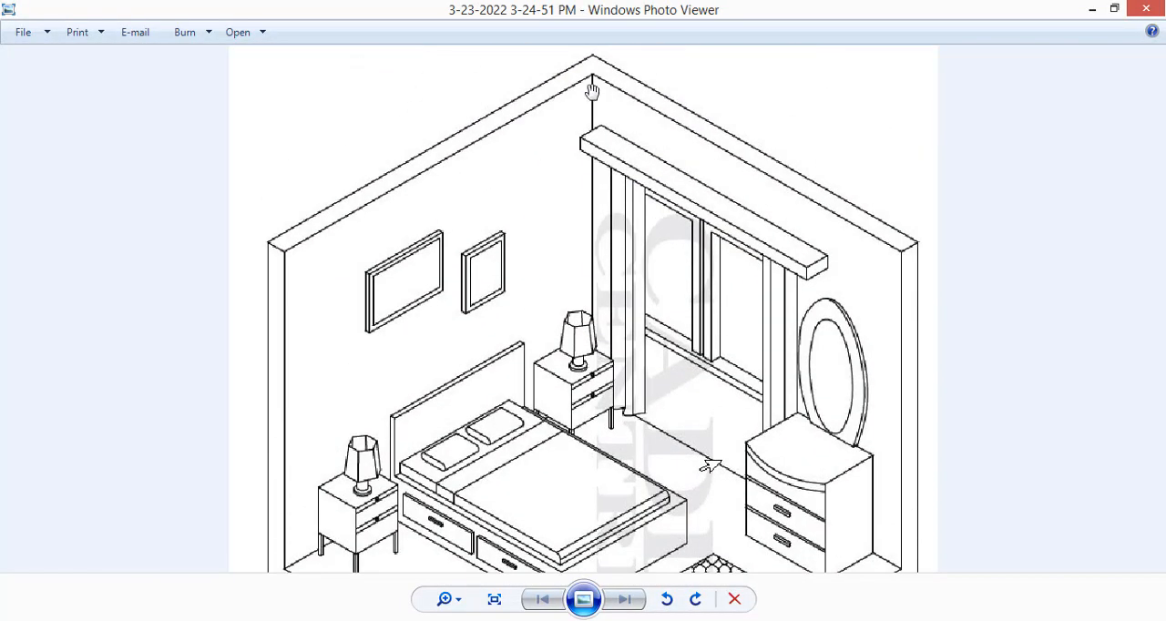
scroll(592, 93, "down", 2)
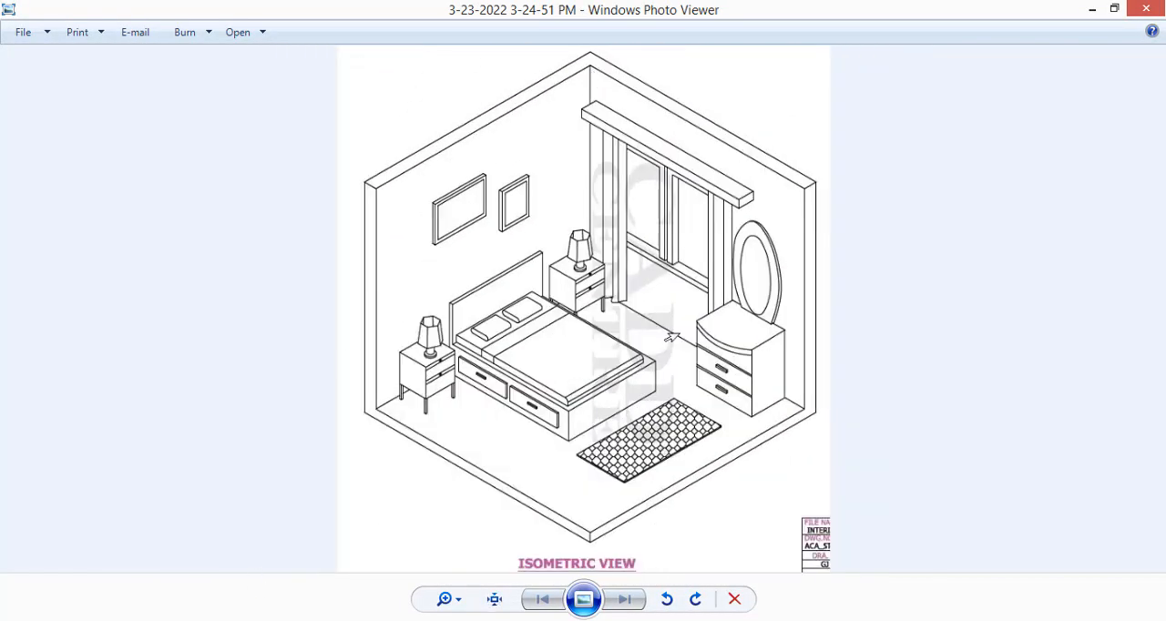
Step: Back in AutoCAD, copy the left wall's outer top edge inward from the outer wall corner to the top of the inner left wall line
key("alt+Tab")
scroll(343, 266, "up", 2)
left_click(343, 239)
left_click(309, 213)
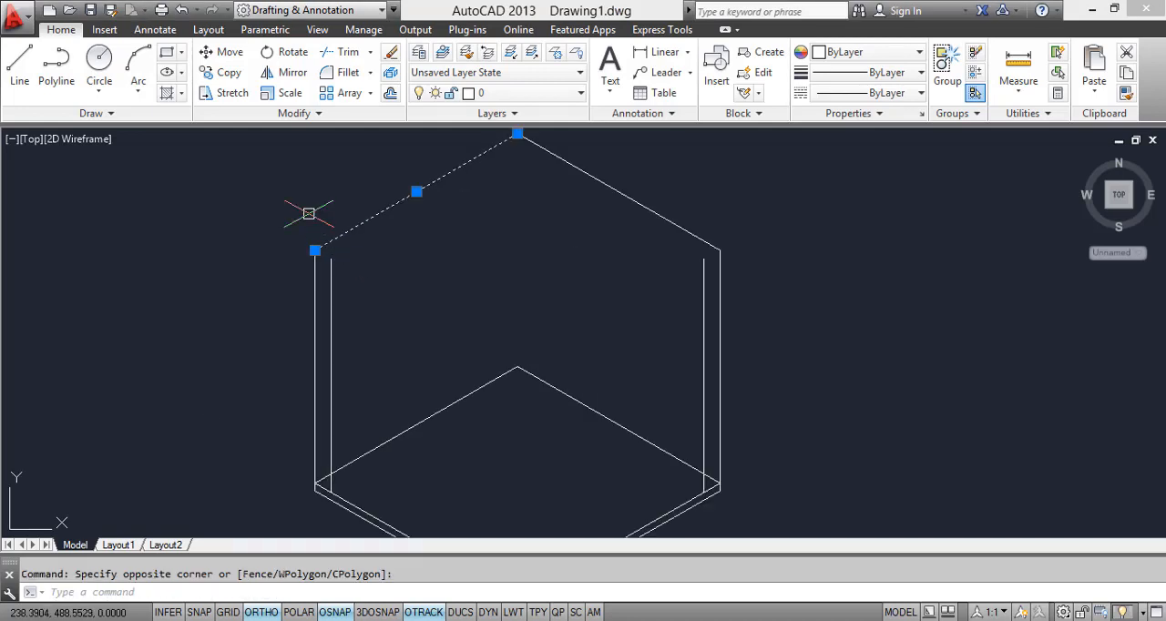
type("co")
key("Return")
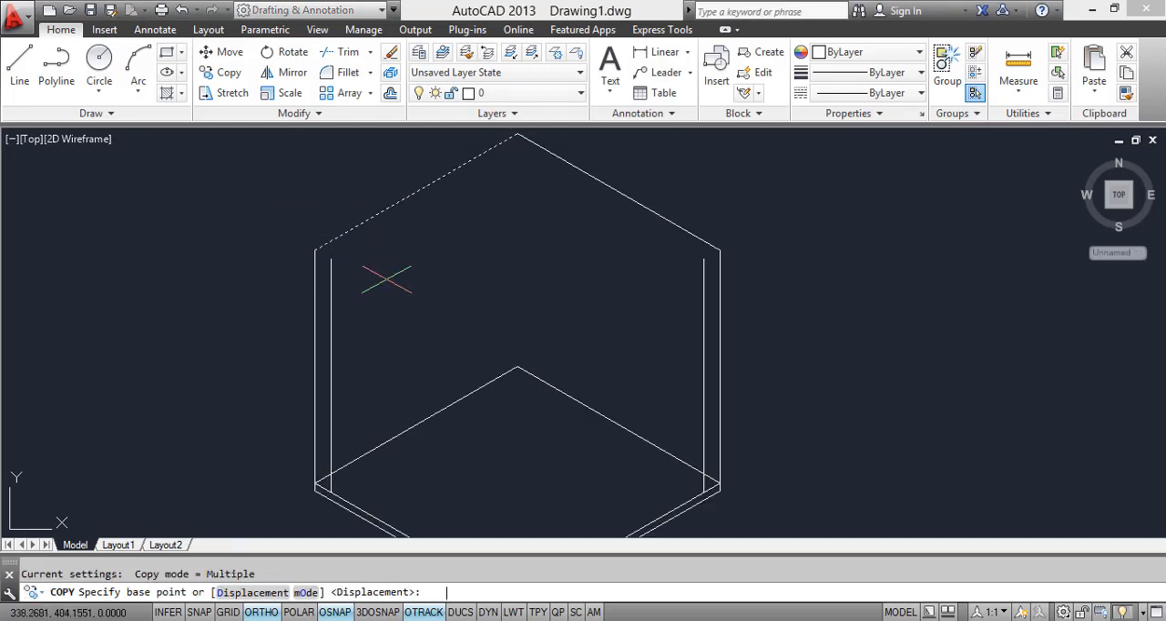
left_click(315, 251)
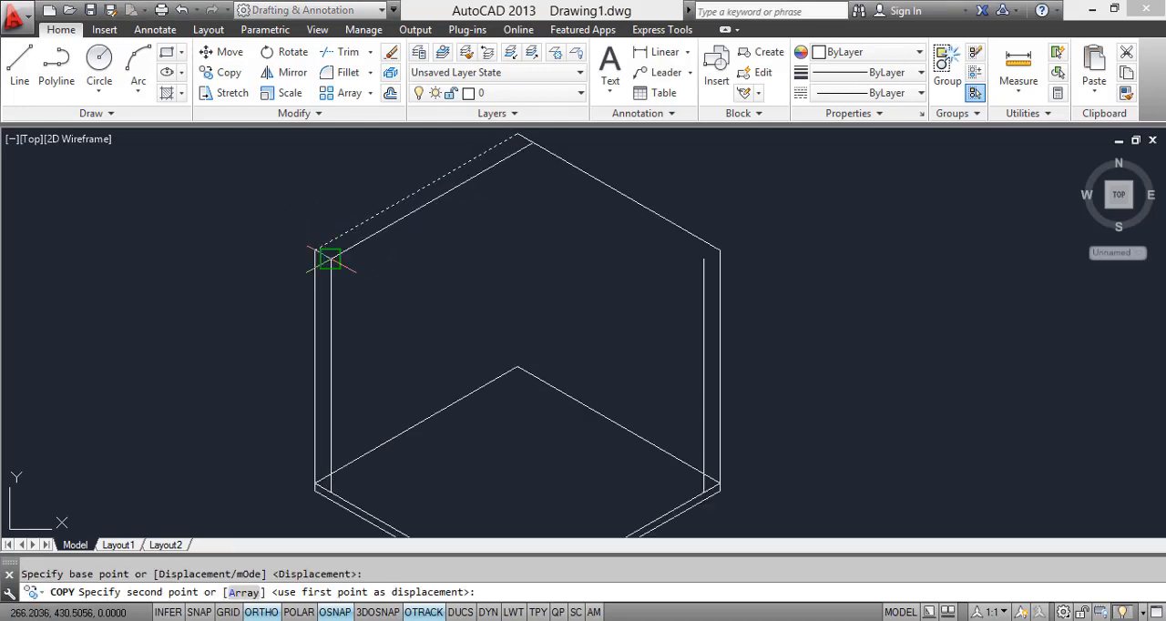
left_click(331, 258)
key("Escape")
Step: Copy the right wall's outer top edge inward to the top of the inner right wall line
left_click(700, 203)
left_click(613, 214)
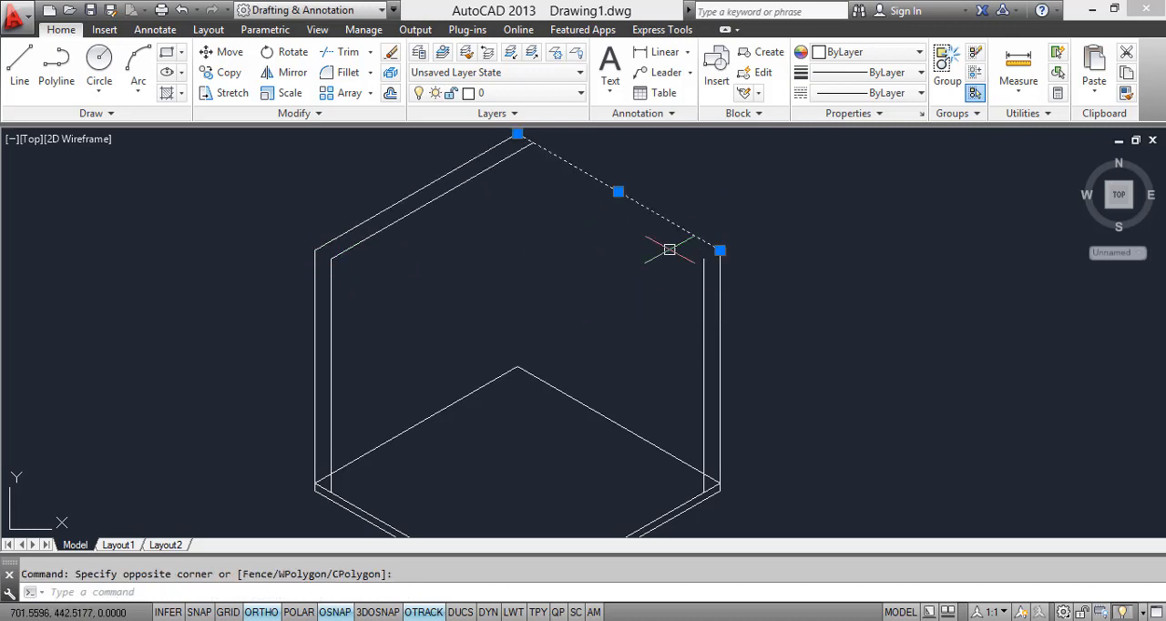
type("co")
key("Return")
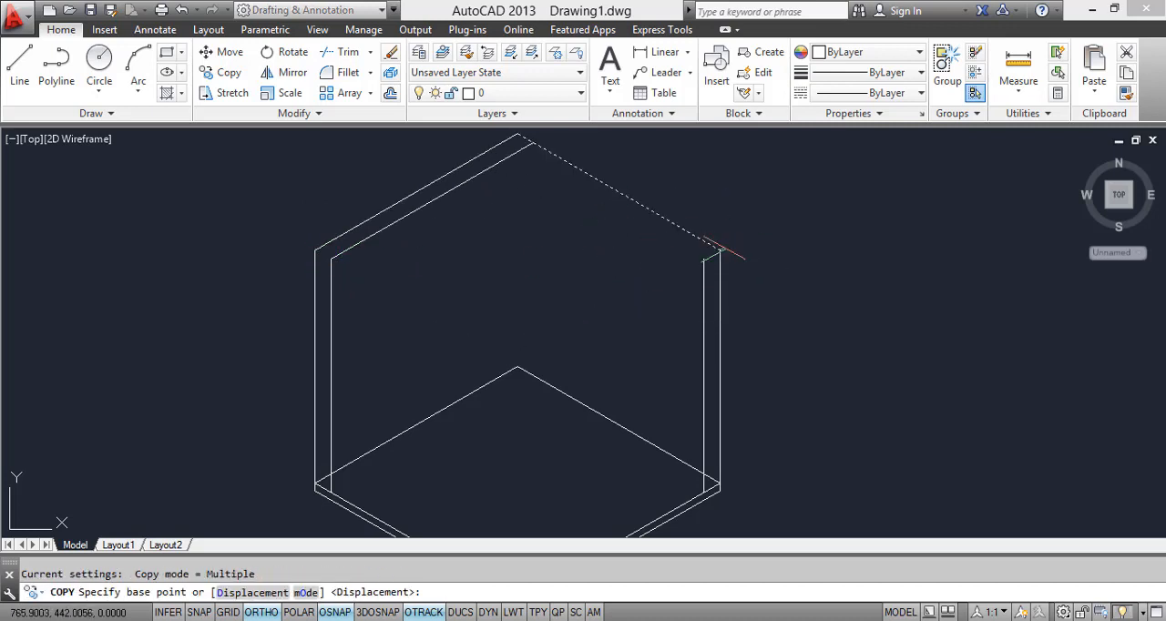
left_click(699, 254)
key("Escape")
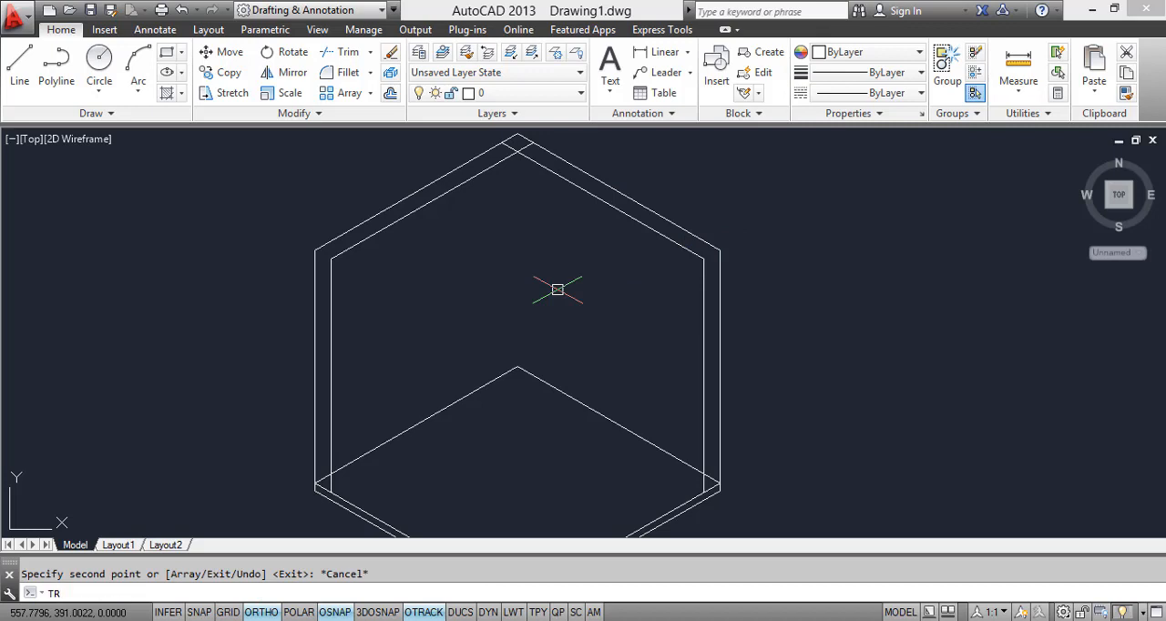
Step: Trim the overlapping ends of the two inner top edges at the back corner
type("TR")
key("Return")
key("Return")
scroll(519, 155, "up", 4)
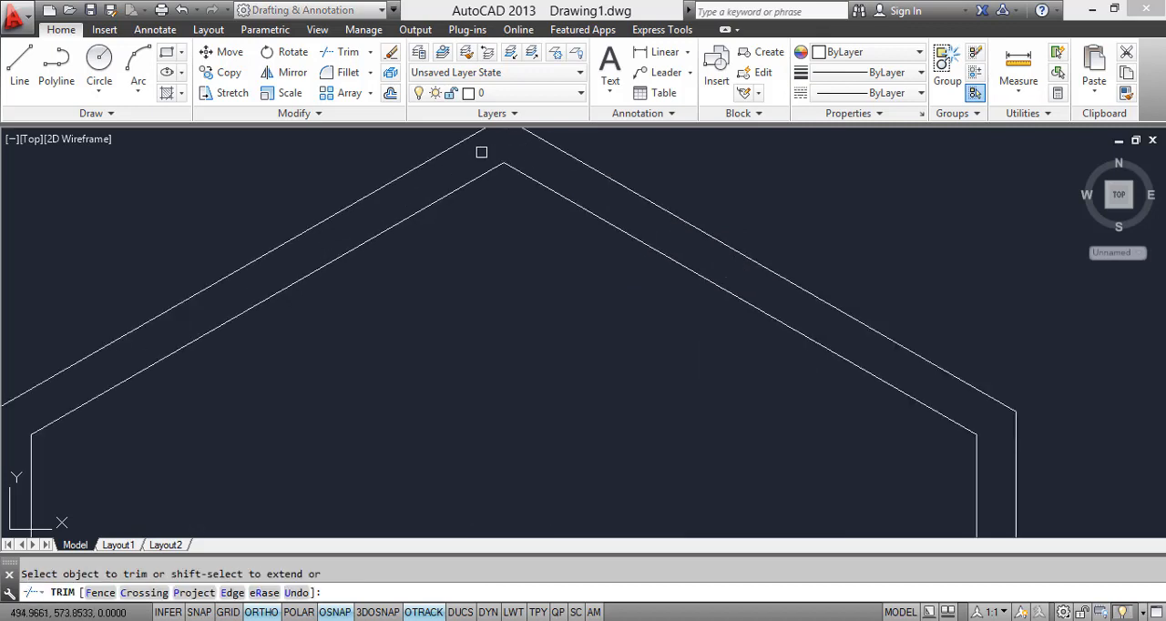
scroll(481, 152, "down", 4)
Step: Trim the floor edge segments lying within the wall thickness at the left and right corners of the slab
scroll(408, 333, "up", 6)
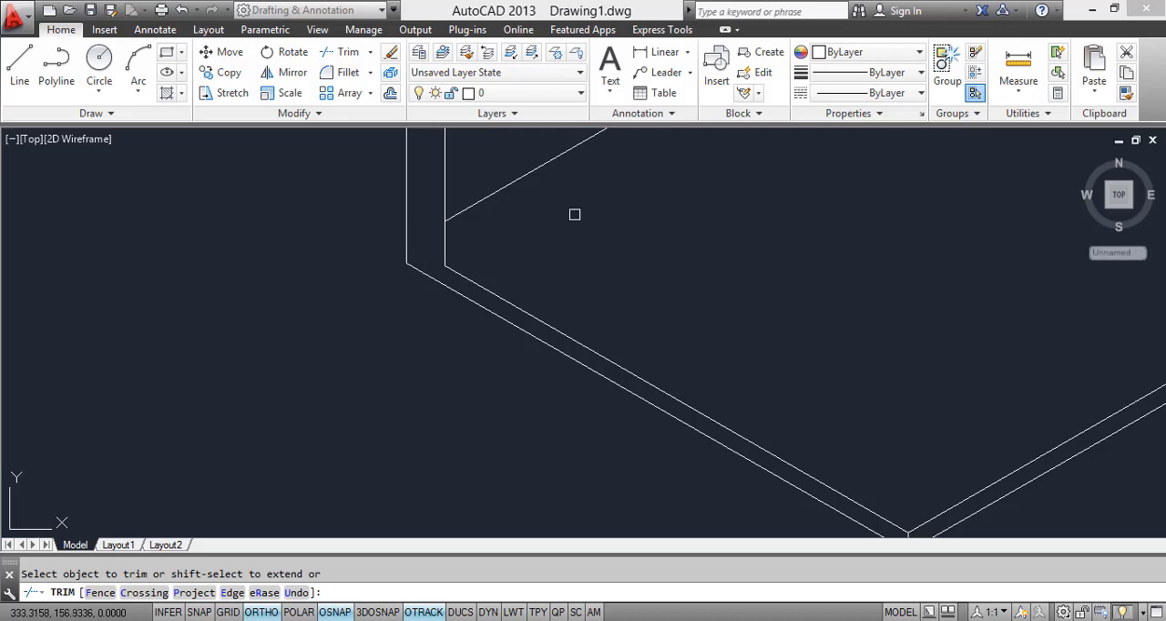
scroll(574, 214, "down", 5)
scroll(784, 215, "up", 9)
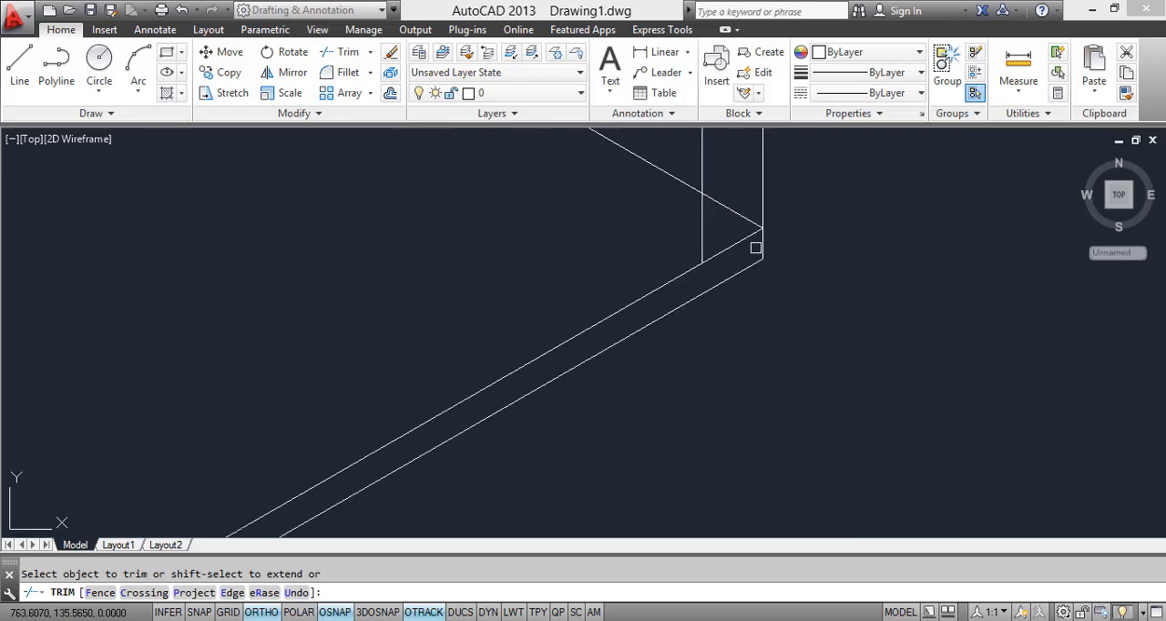
left_click(748, 257)
left_click(725, 215)
scroll(725, 217, "down", 6)
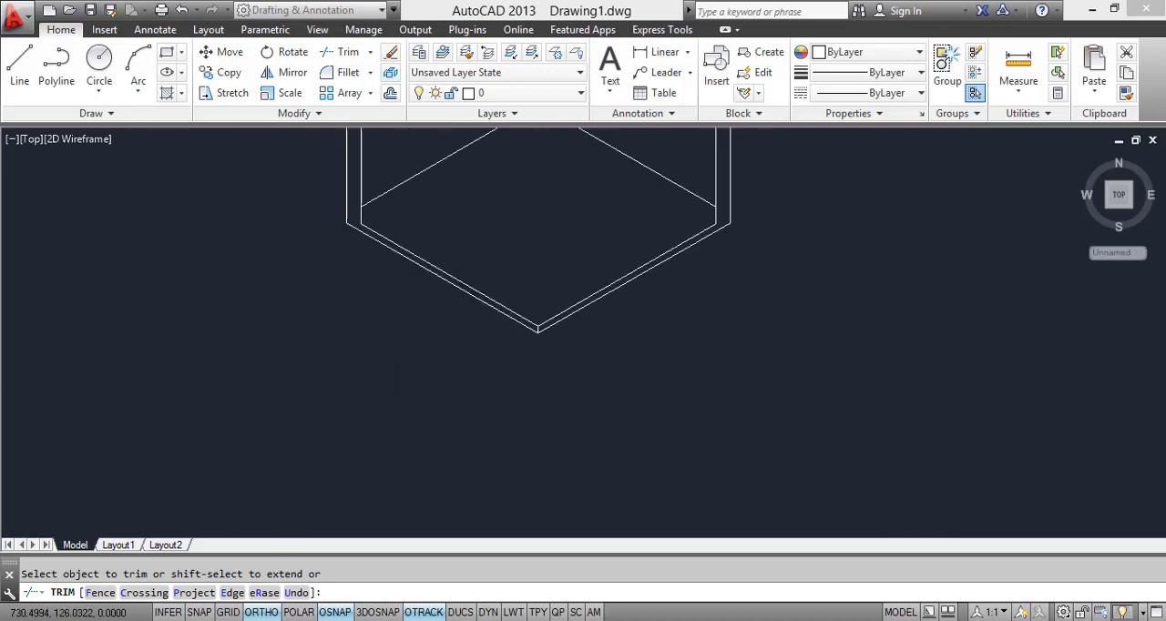
key("Escape")
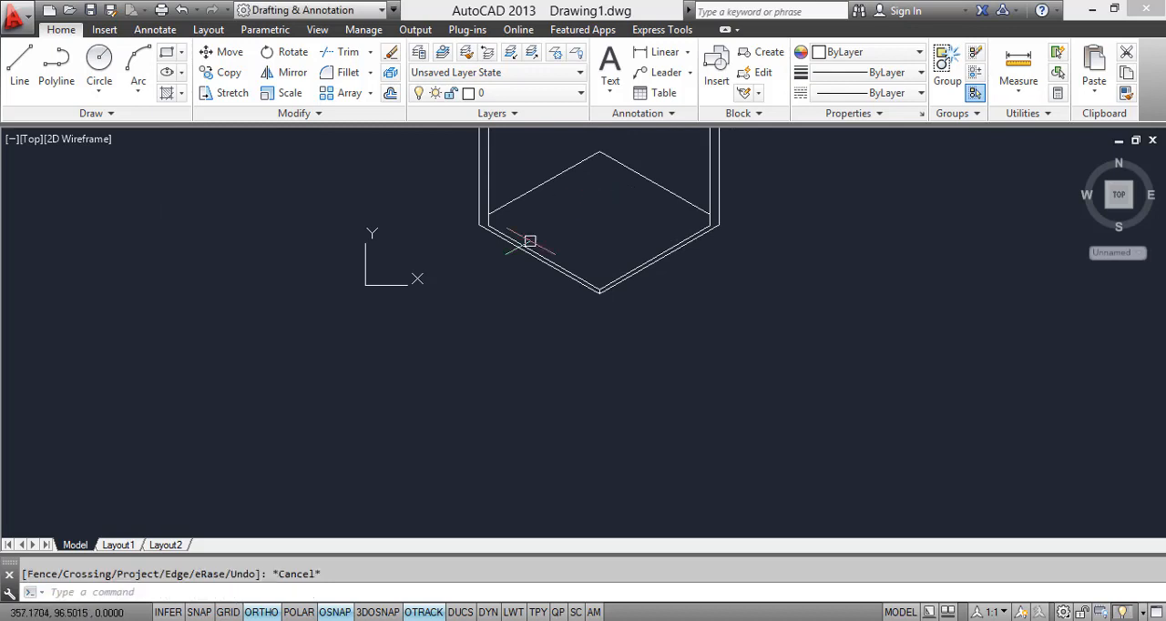
Step: Move the floor's back left edge down from its inner wall intersection to the lower end of the inner left wall line
left_click(593, 203)
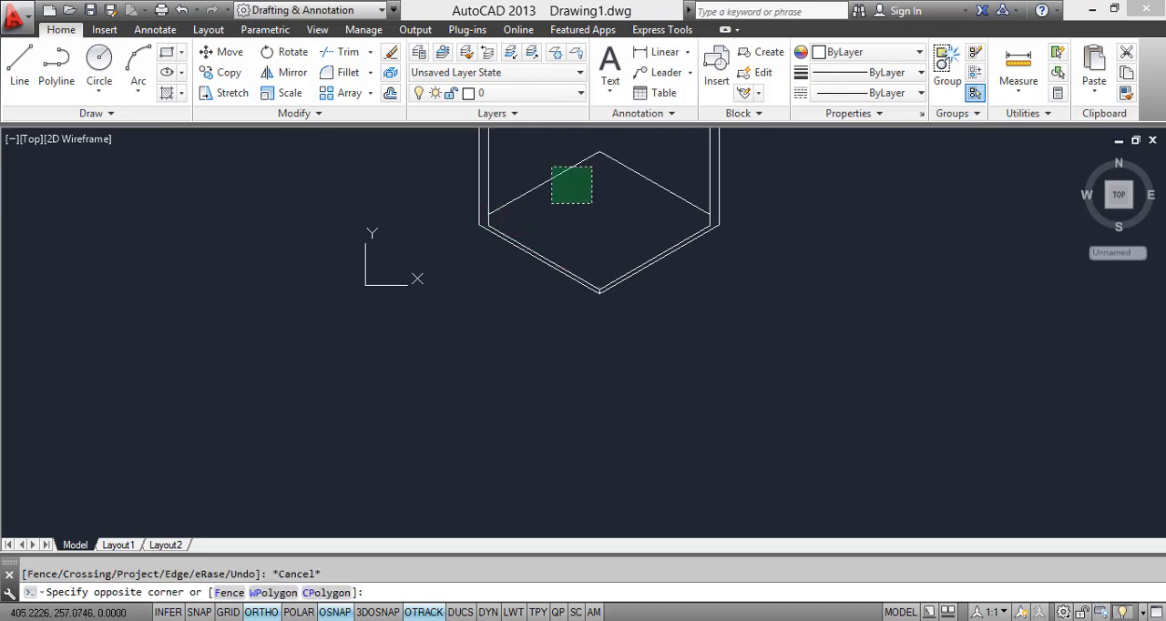
left_click(555, 167)
type("m")
key("Return")
scroll(464, 206, "up", 6)
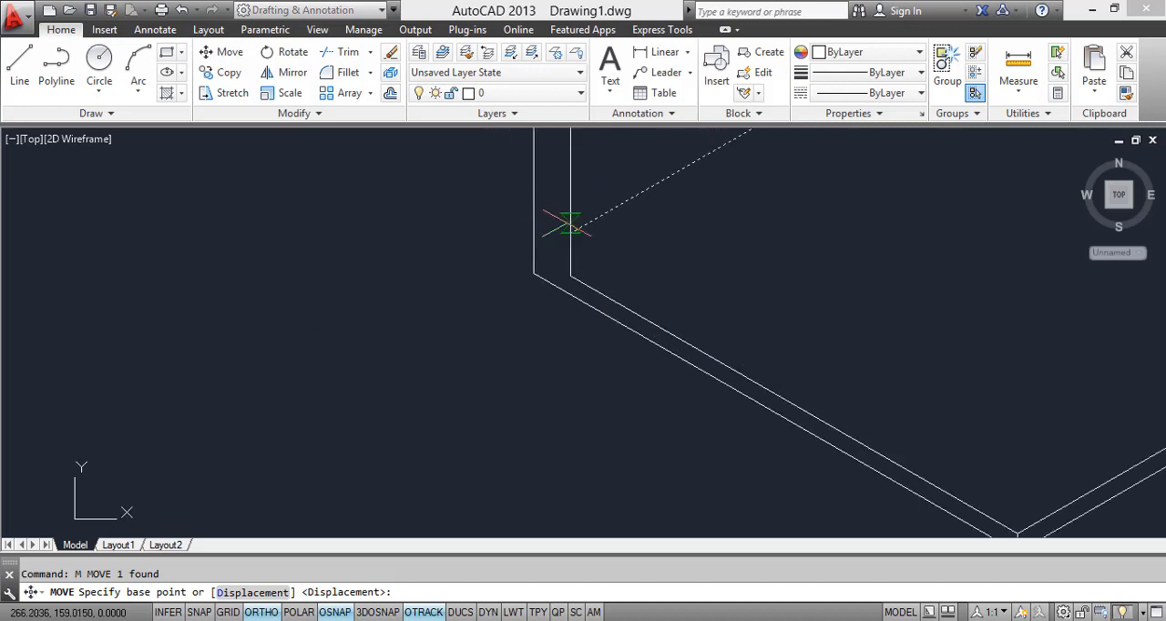
left_click(566, 269)
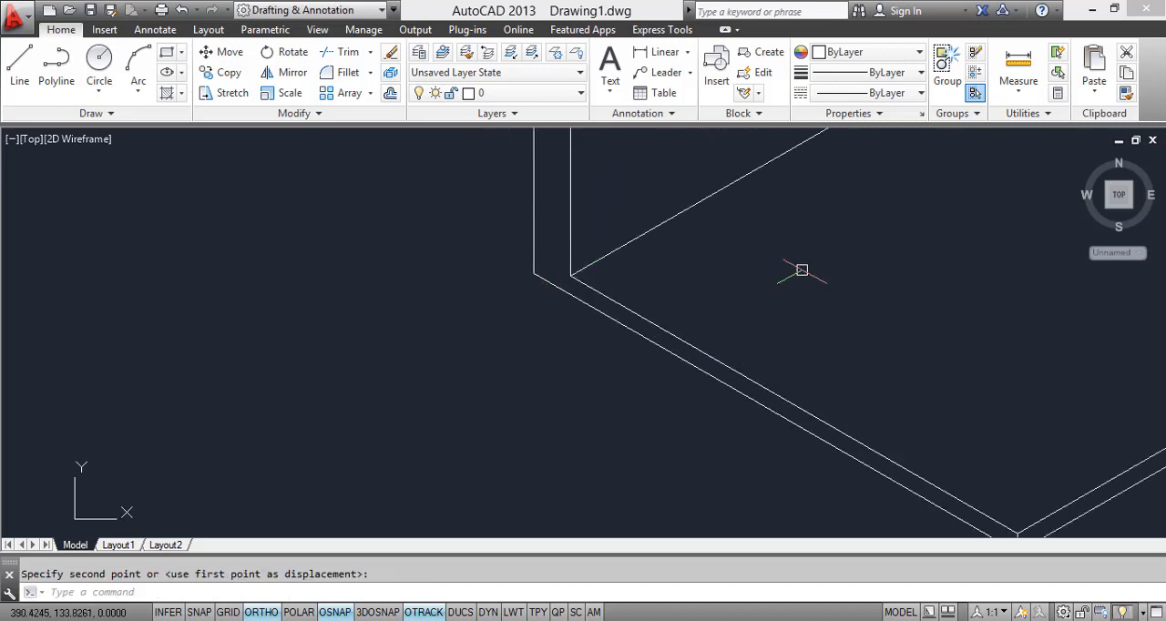
Step: Move the floor's back right edge down from its inner wall intersection to the lower end of the inner right wall line
scroll(695, 262, "down", 4)
left_click(859, 175)
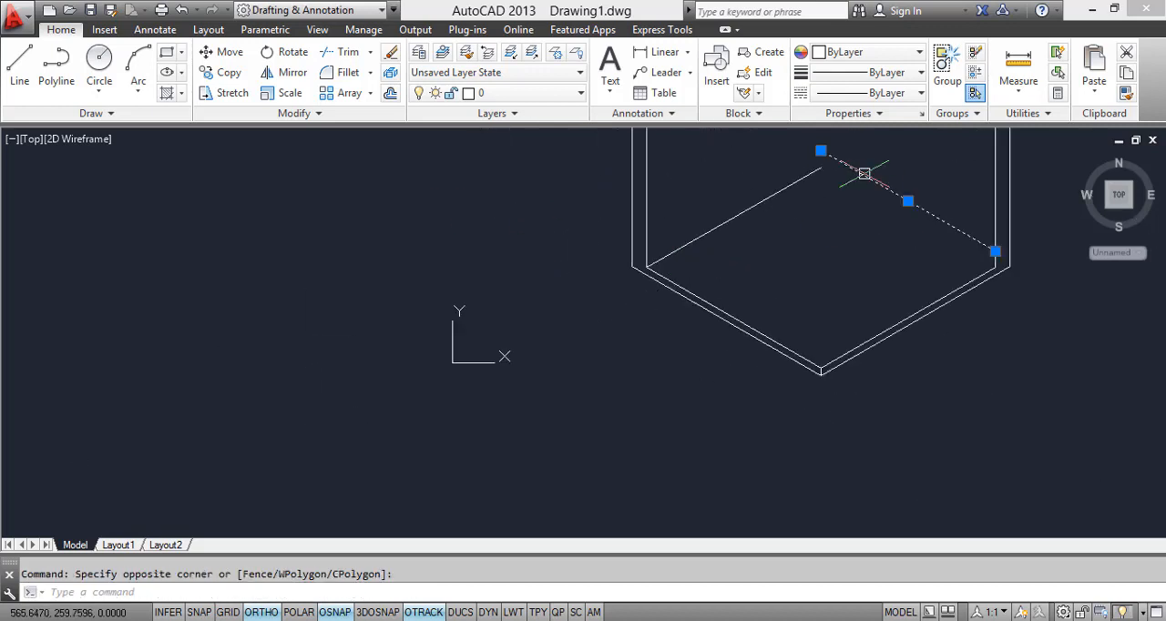
type("M")
key("Return")
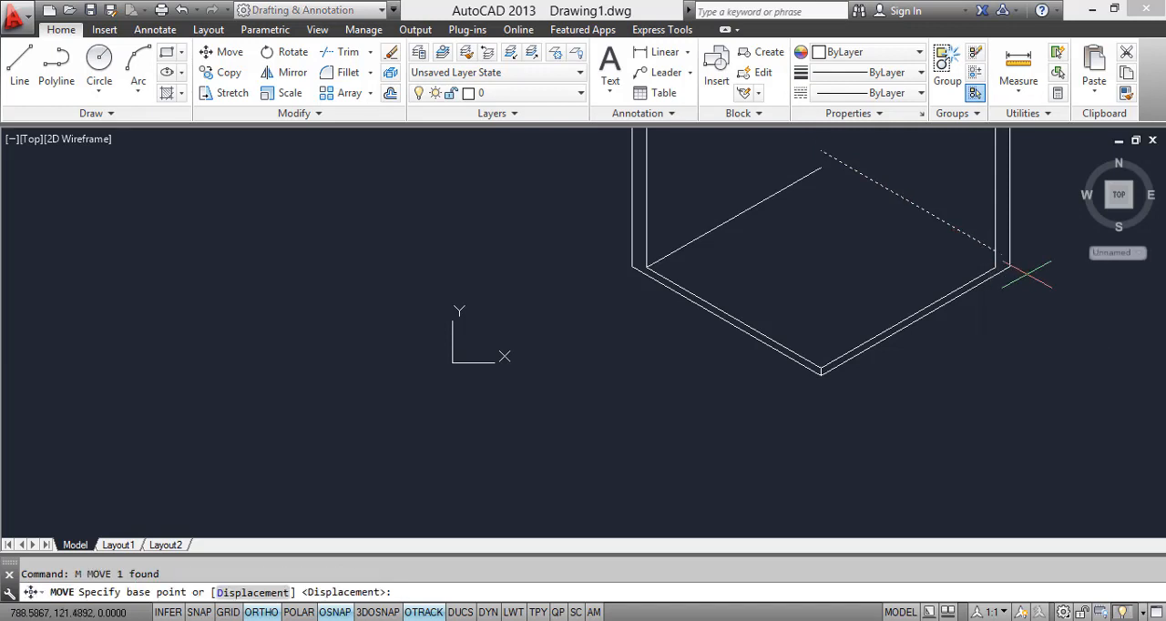
scroll(984, 244, "up", 3)
left_click(953, 236)
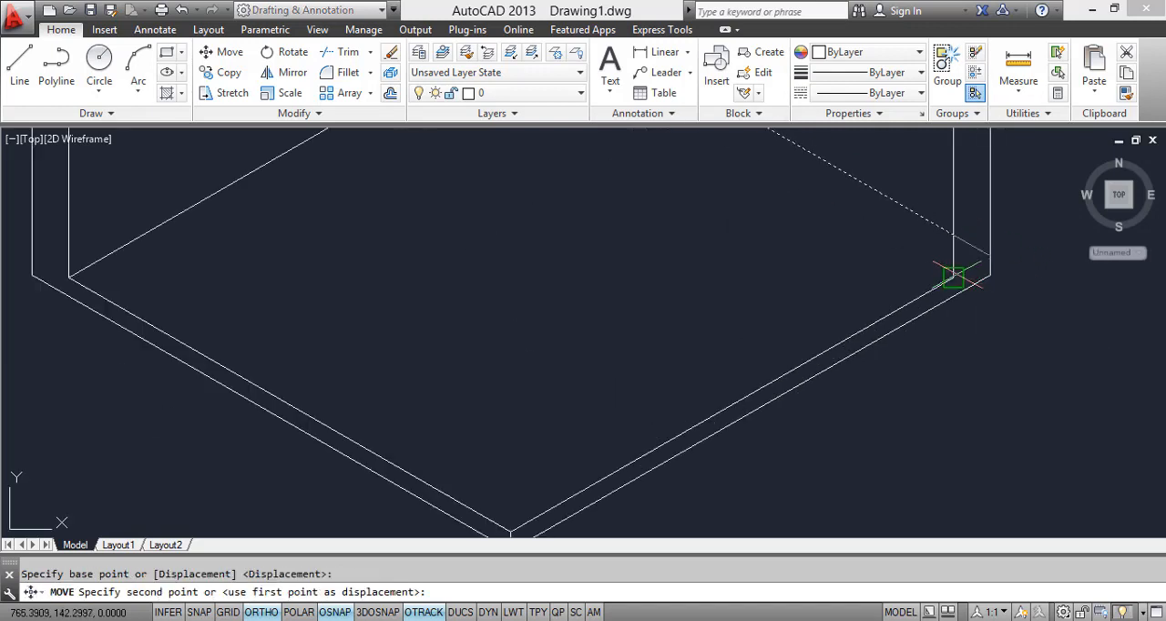
scroll(915, 288, "down", 3)
key("Escape")
scroll(823, 227, "down", 3)
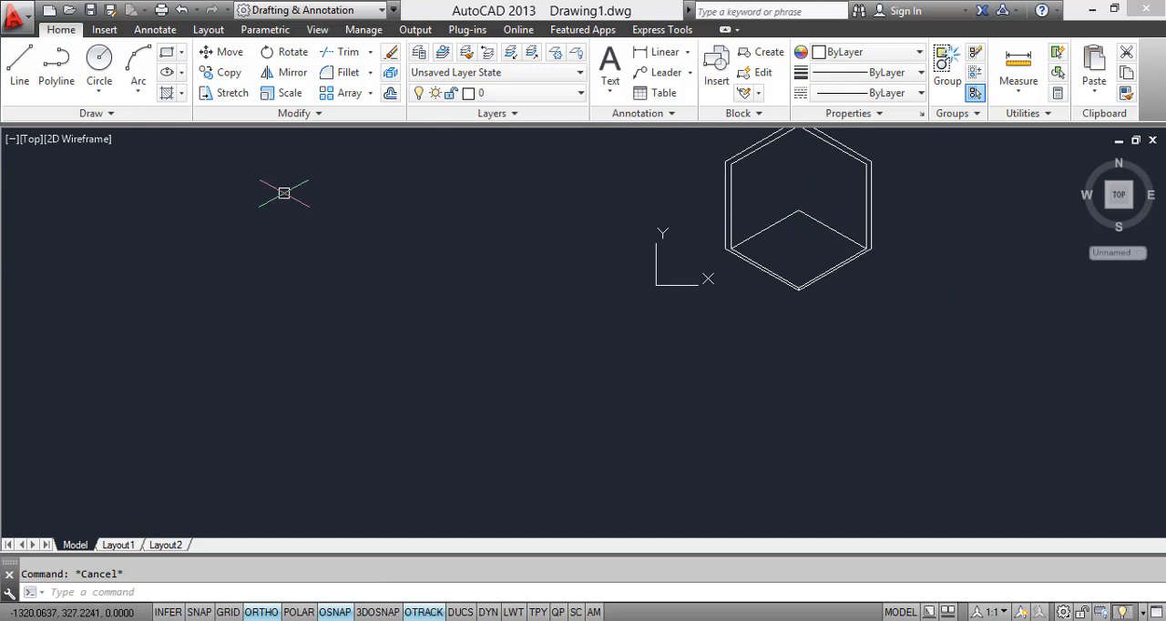
Step: Draw the vertical back corner line from the floor's back corner up to the inner top corner of the walls
type("L")
key("Return")
left_click(798, 210)
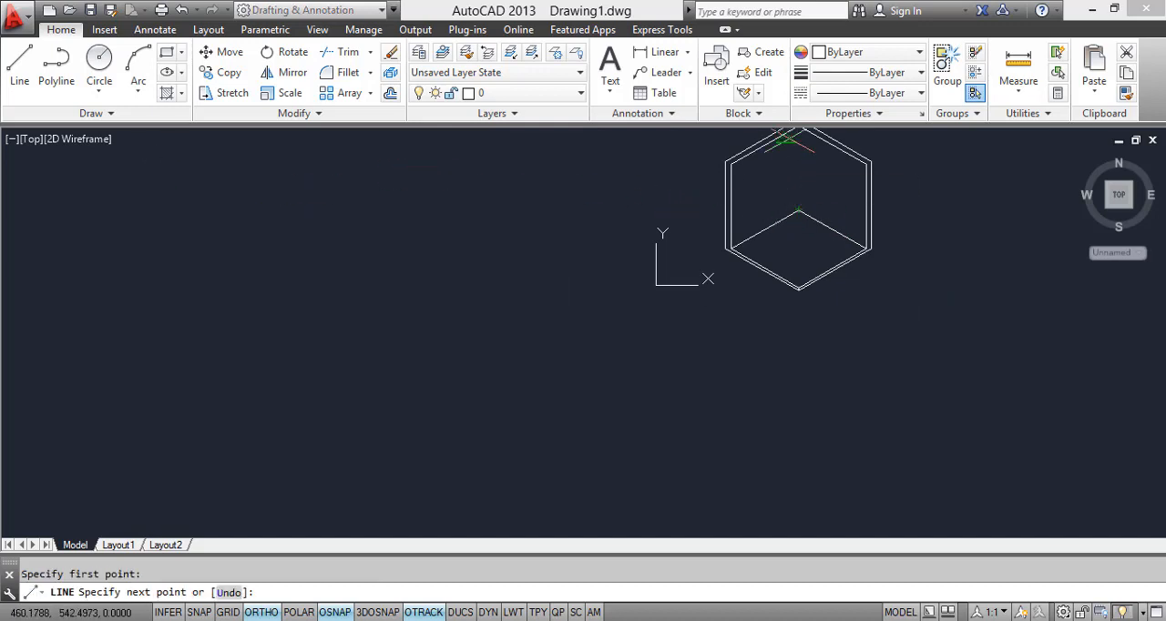
middle_click_drag(799, 210, 805, 348)
key("Escape")
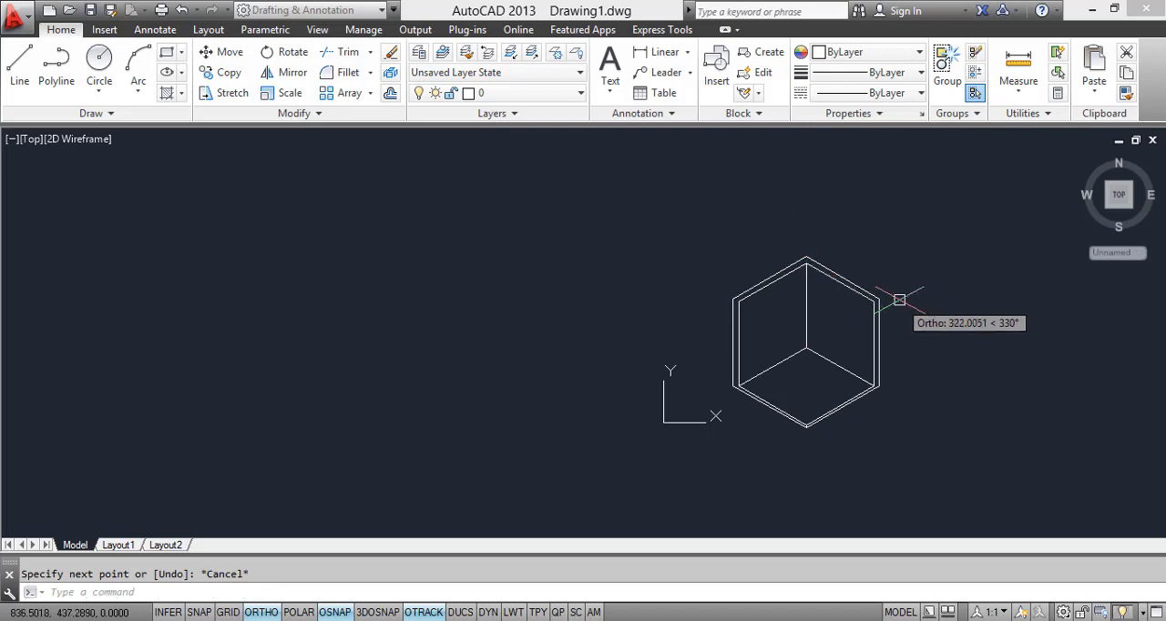
scroll(847, 401, "up", 3)
scroll(797, 428, "down", 1)
middle_click_drag(796, 428, 699, 396)
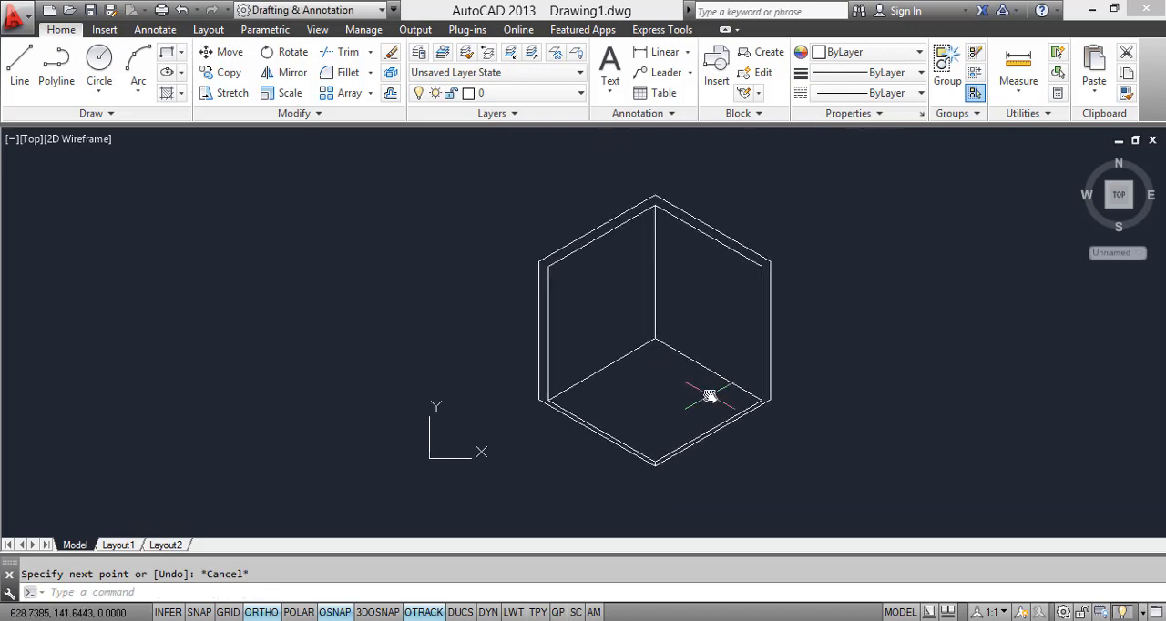
scroll(700, 395, "up", 2)
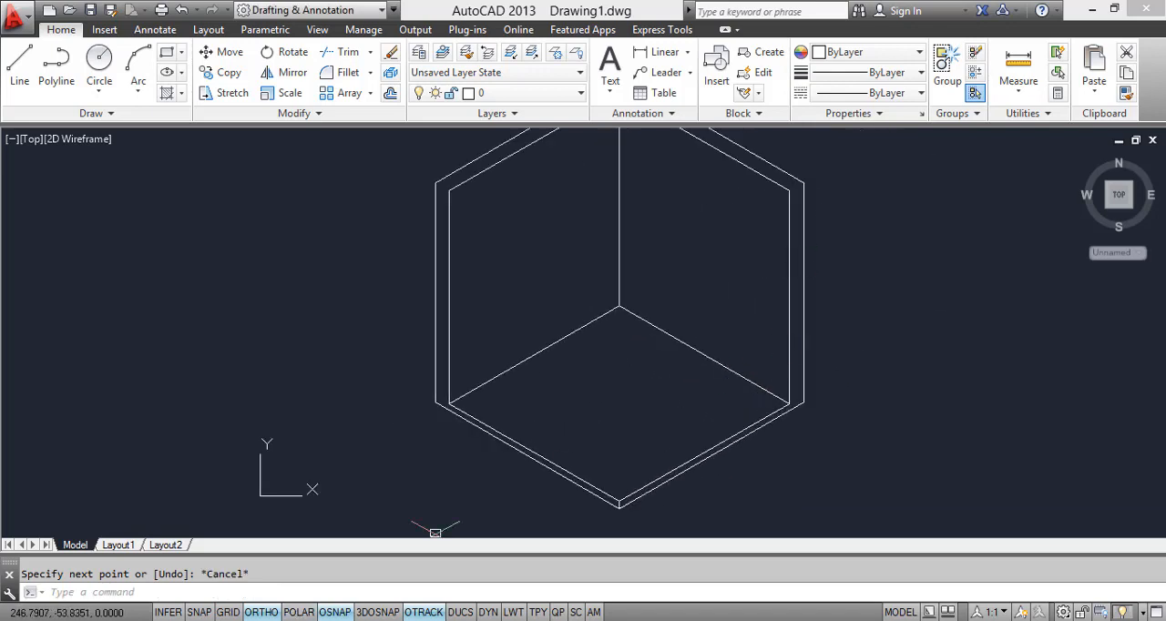
Step: Check the reference image and draw a short line joining the outer and inner top corners of the right wall
left_click(361, 620)
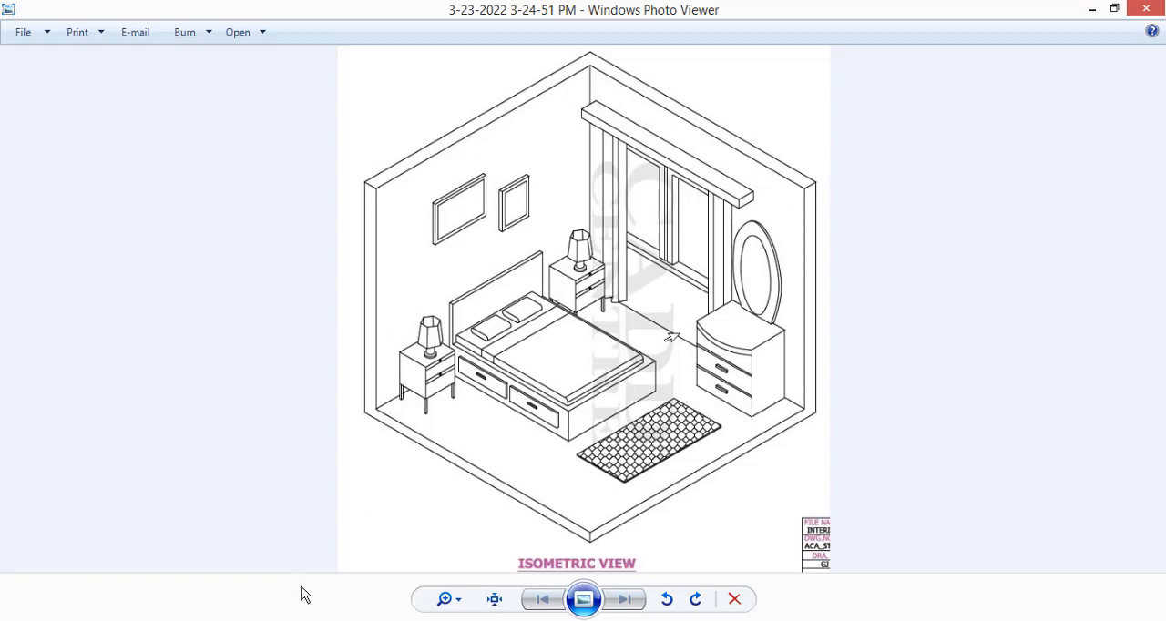
key("alt+Tab")
type("l")
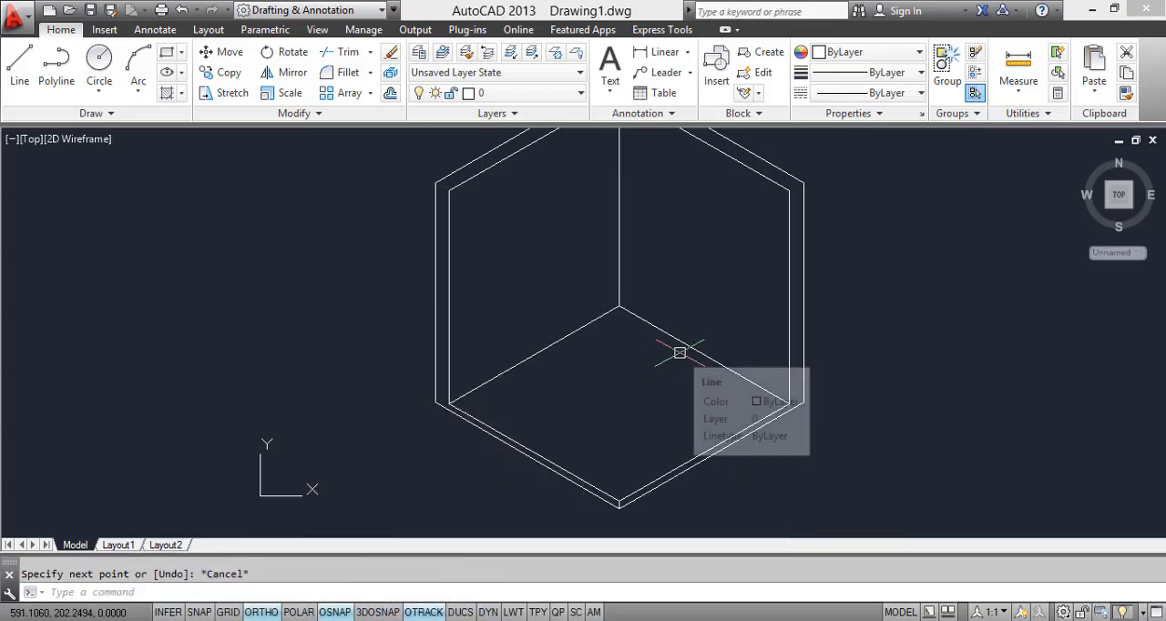
key("Return")
left_click(789, 190)
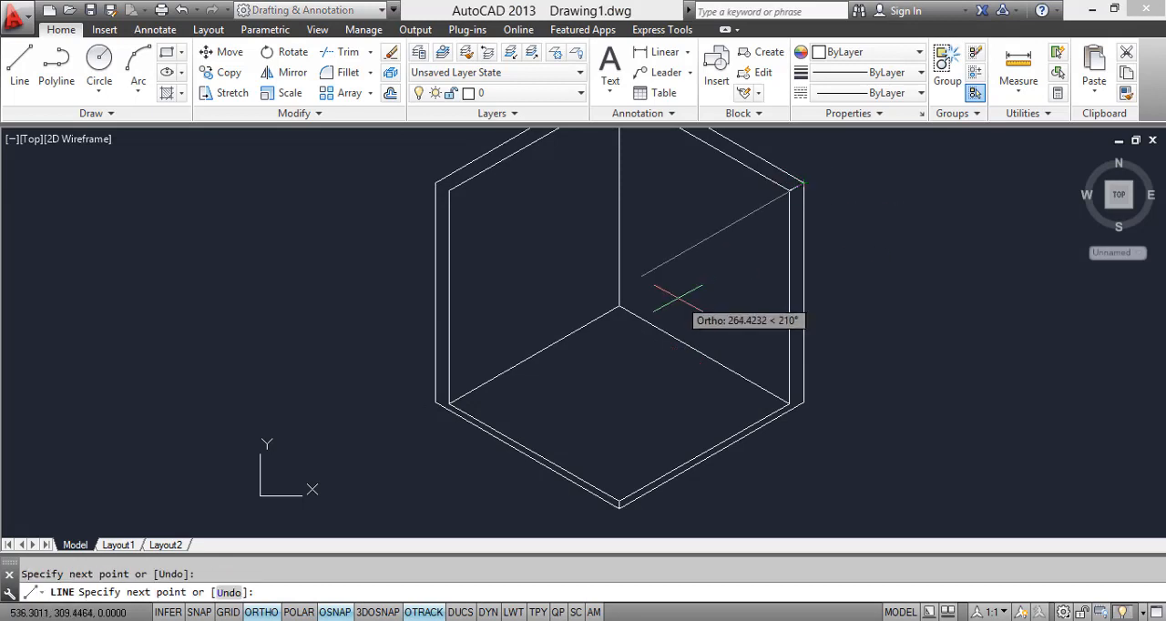
key("Return")
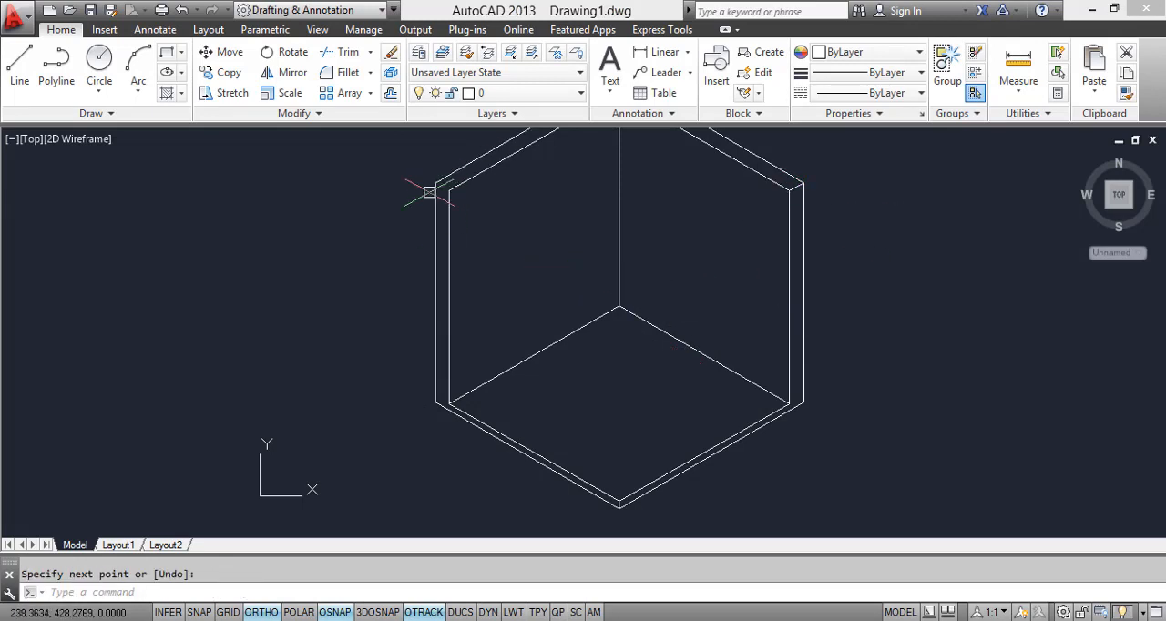
Step: Draw a short line joining the outer and inner top corners of the left wall
type("l")
key("Return")
left_click(435, 183)
left_click(448, 189)
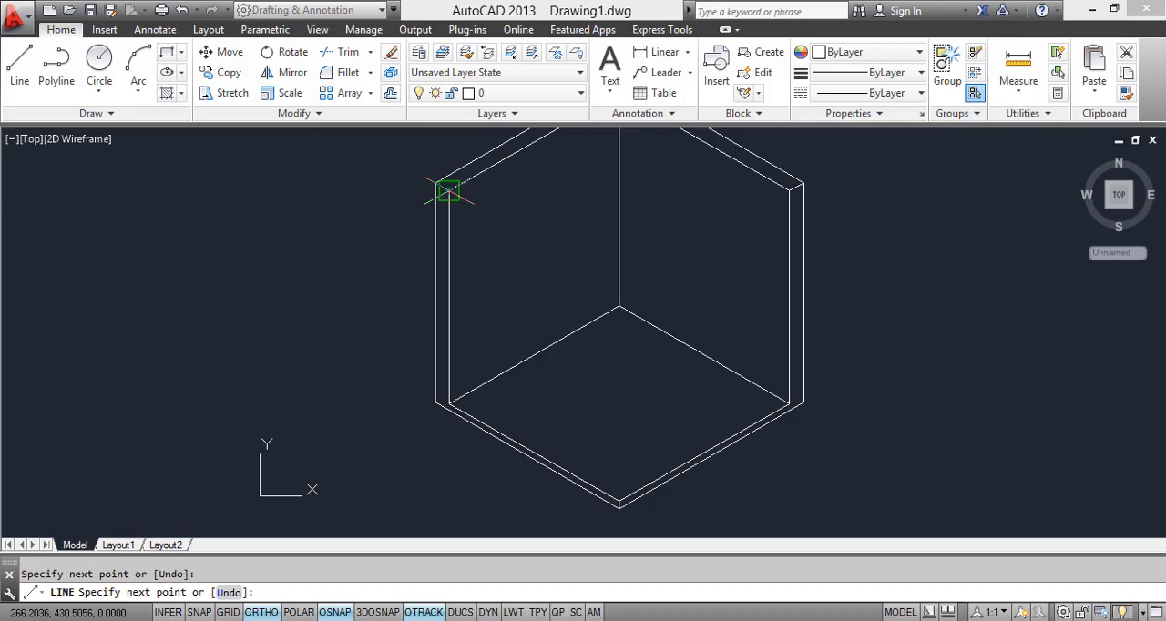
key("Return")
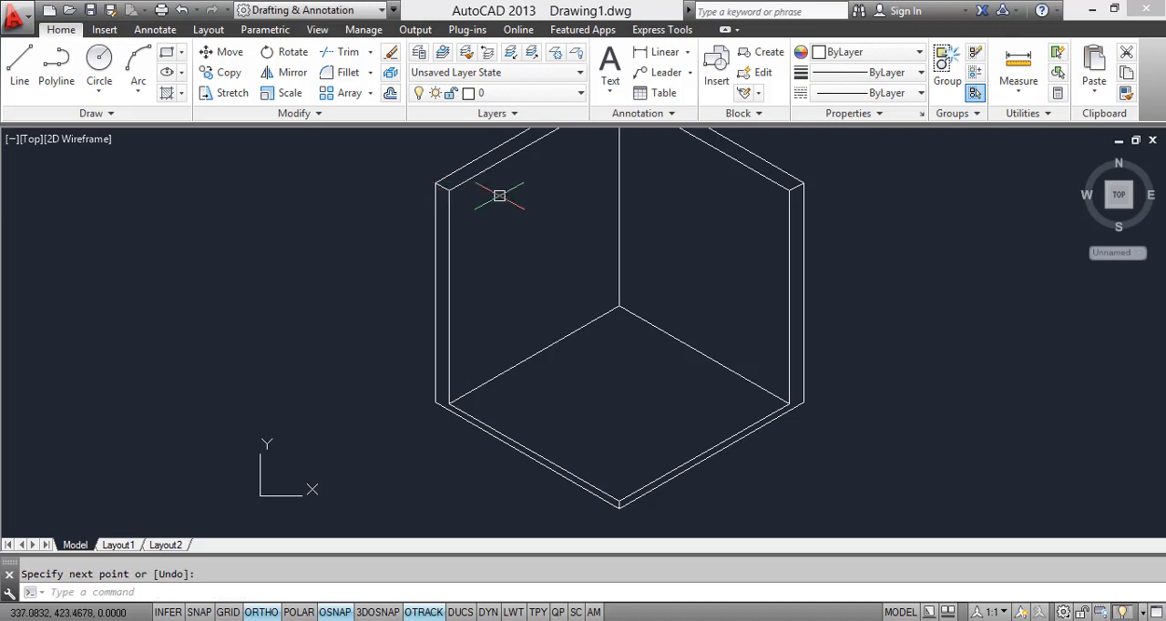
scroll(593, 343, "down", 3)
scroll(638, 456, "up", 5)
middle_click_drag(624, 397, 646, 481)
scroll(632, 357, "down", 2)
middle_click_drag(633, 357, 521, 409)
scroll(523, 382, "down", 2)
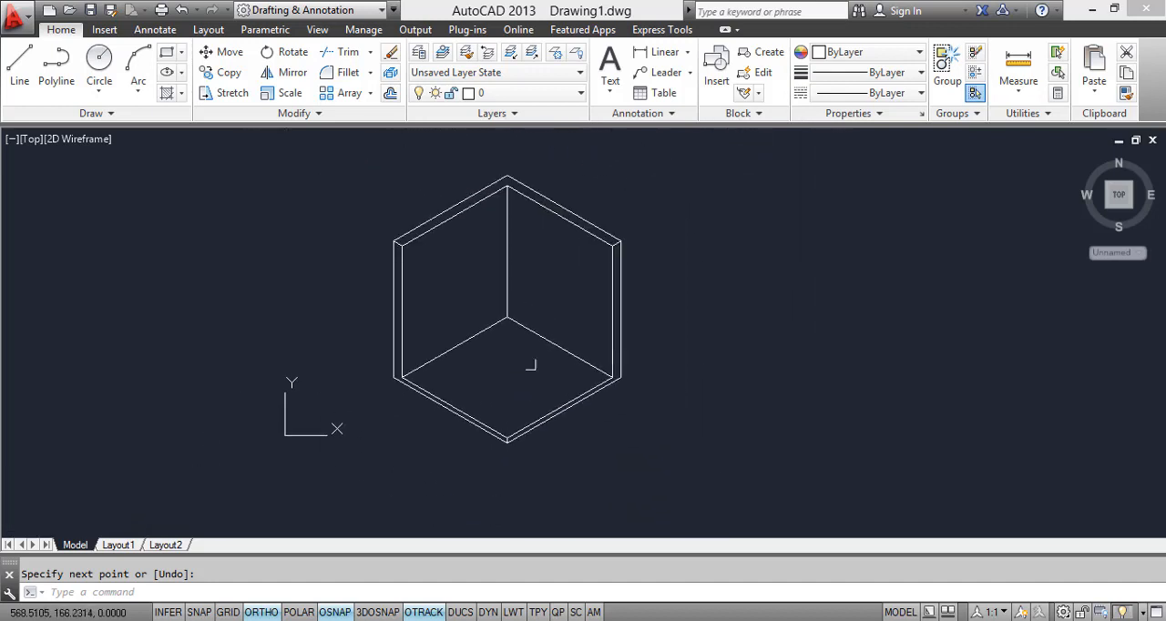
scroll(506, 329, "up", 4)
scroll(463, 401, "down", 3)
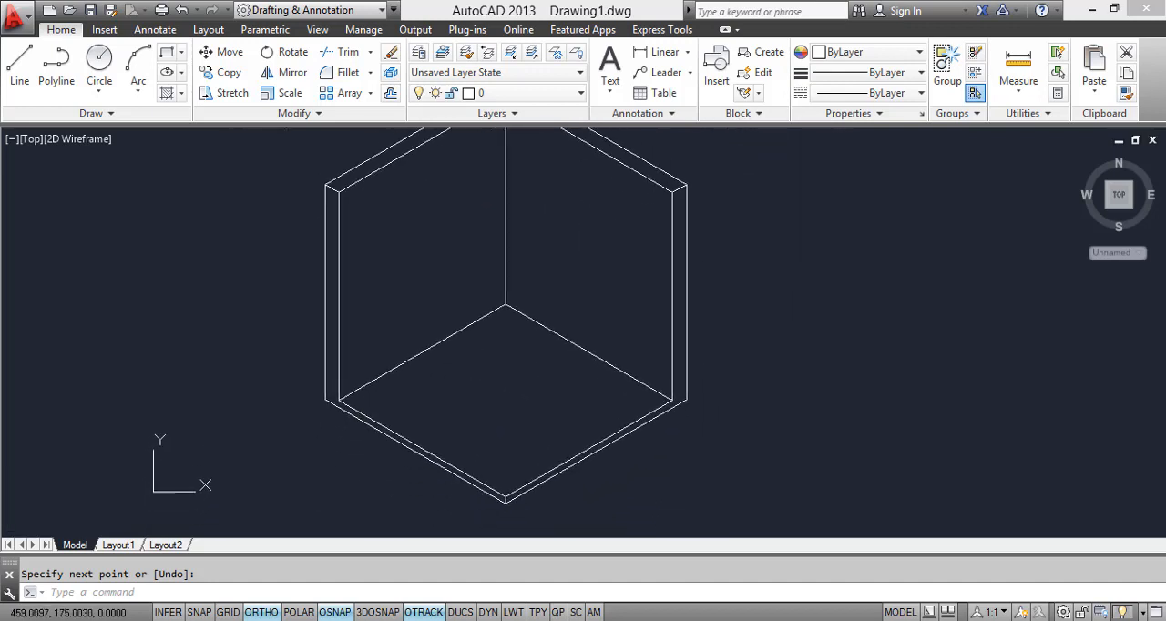
scroll(463, 342, "up", 3)
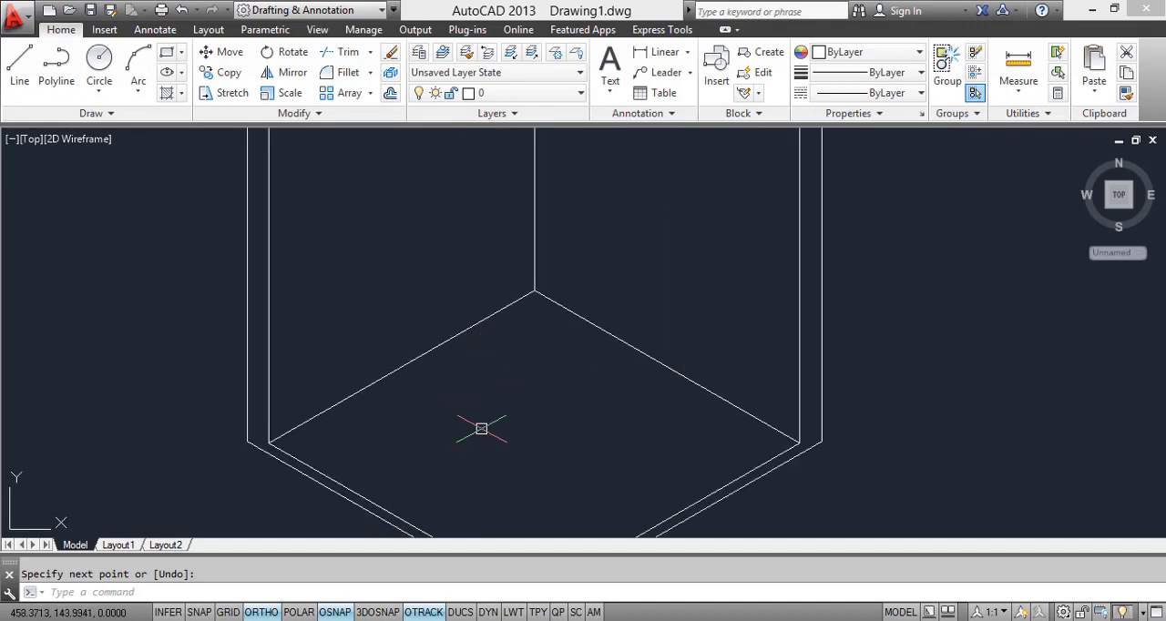
middle_click_drag(483, 415, 481, 402)
Step: Check the reference image and draw the bed's lower side edge, about 147 long, from near the left wall across the floor
key("alt+Tab")
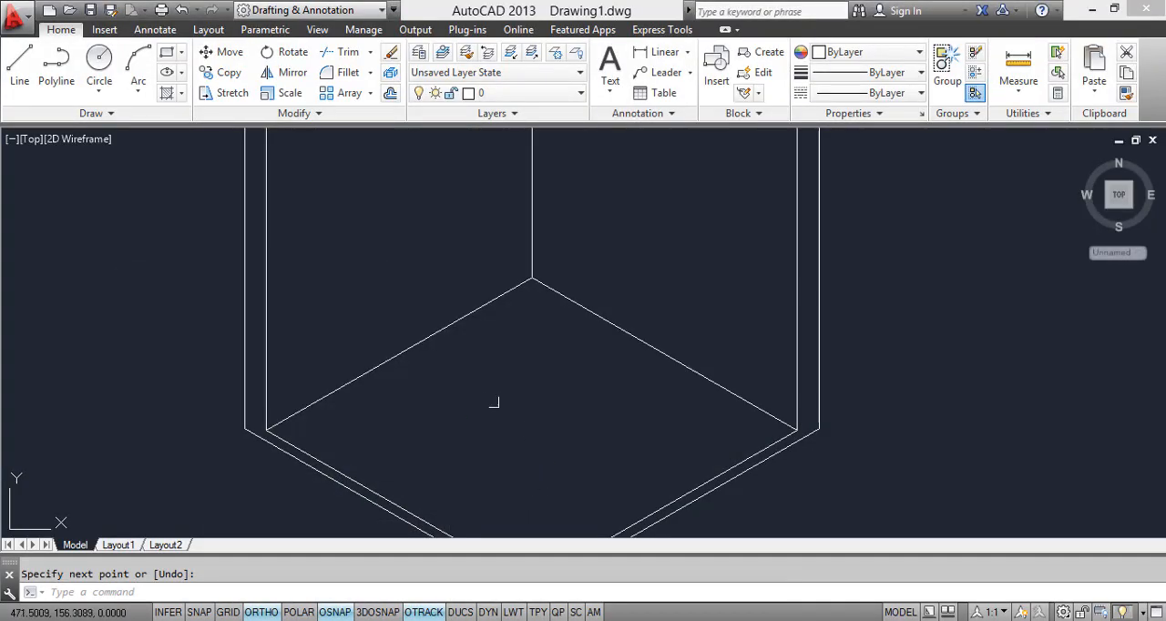
scroll(492, 429, "down", 4)
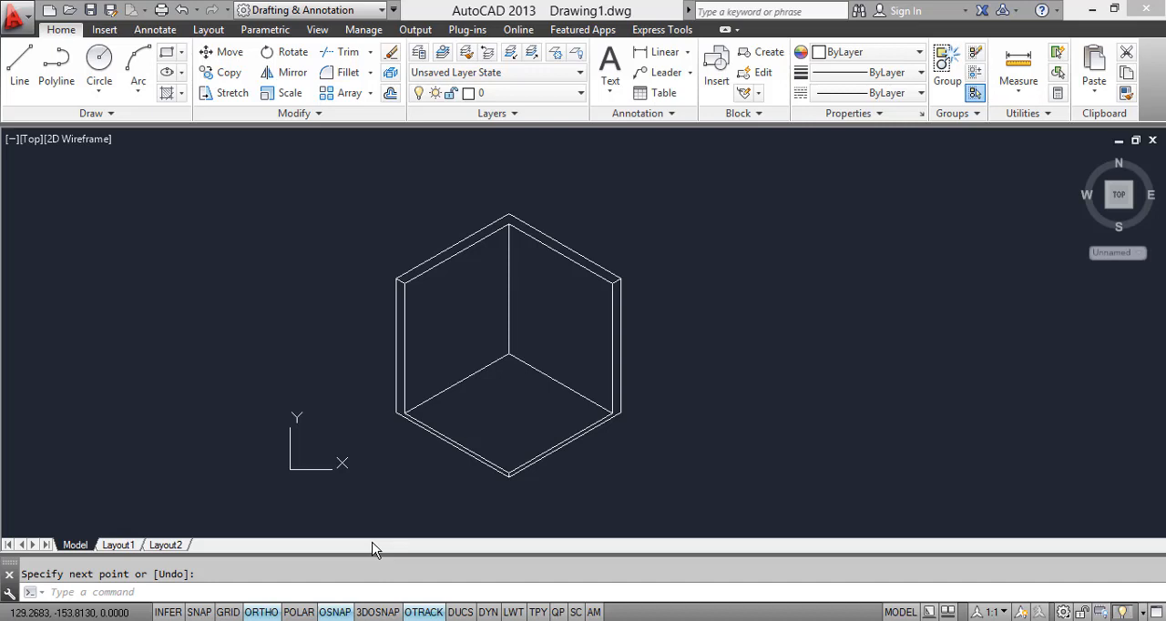
key("Escape")
type("l")
key("Return")
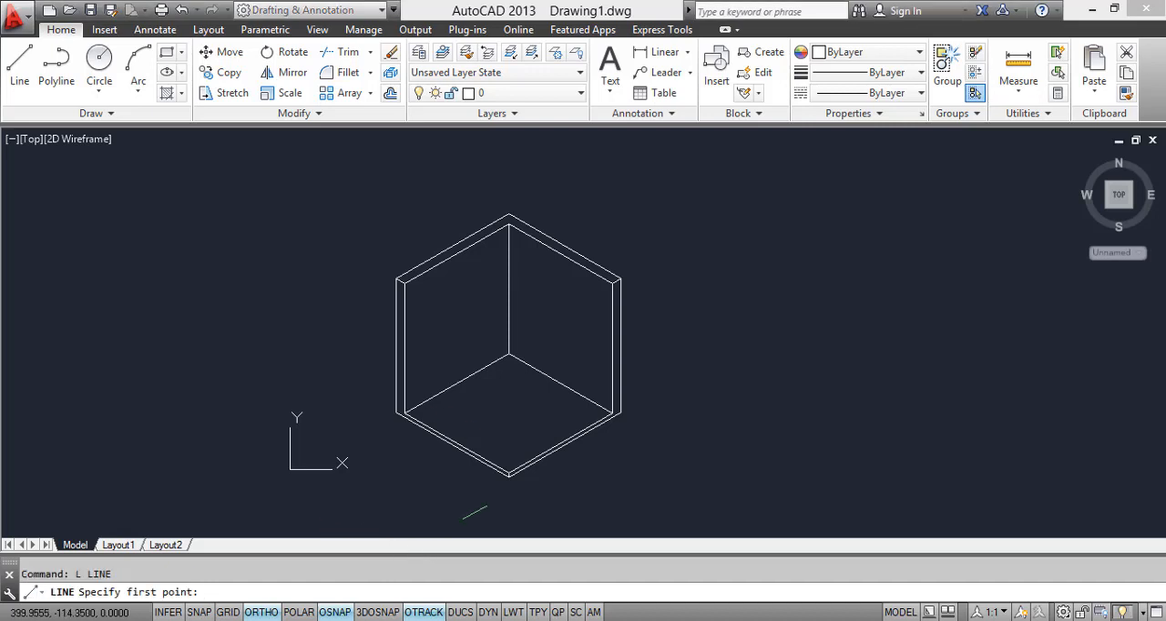
scroll(451, 405, "up", 5)
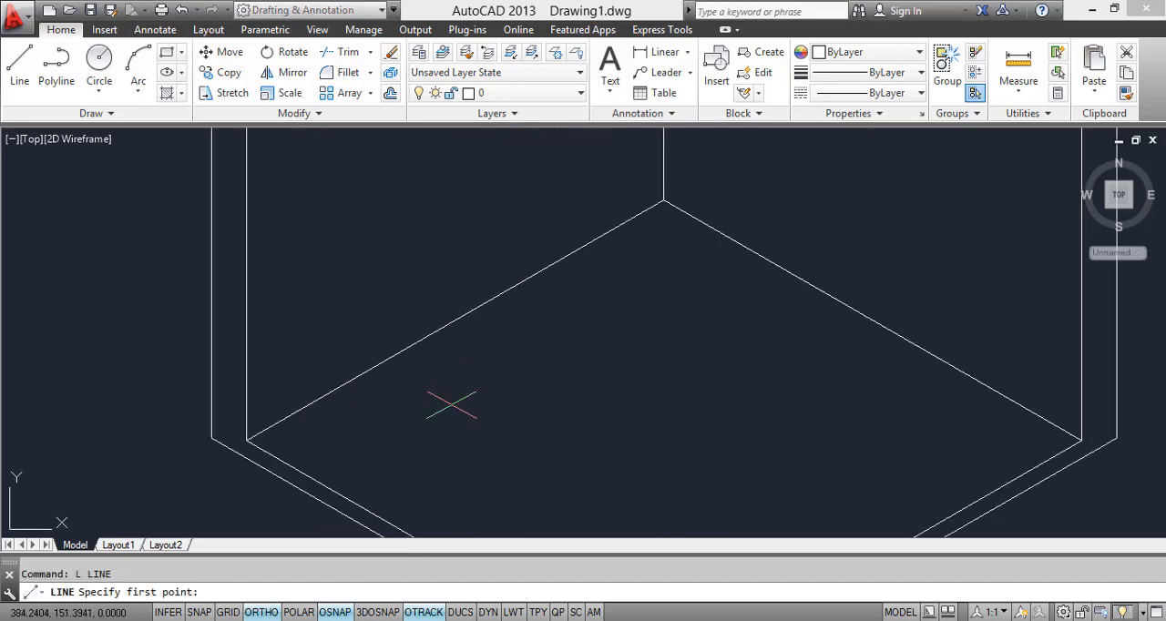
left_click(398, 369)
scroll(460, 478, "down", 4)
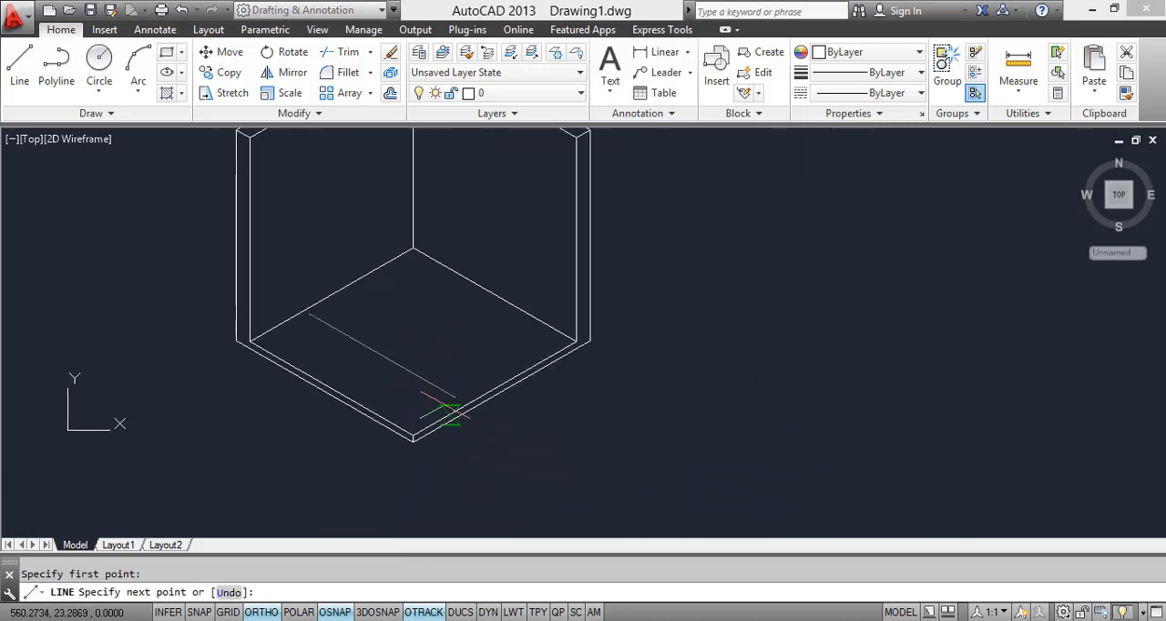
left_click(396, 363)
Step: Draw a short vertical line upward from the front end of the bed's lower side edge
key("F5")
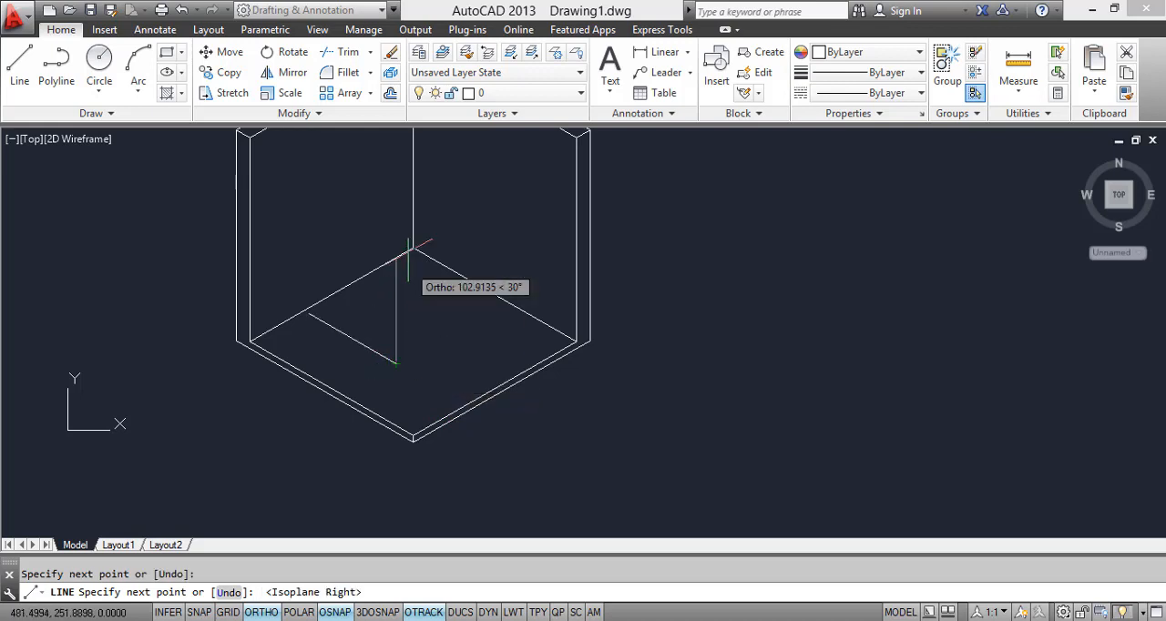
scroll(390, 323, "up", 4)
left_click(409, 379)
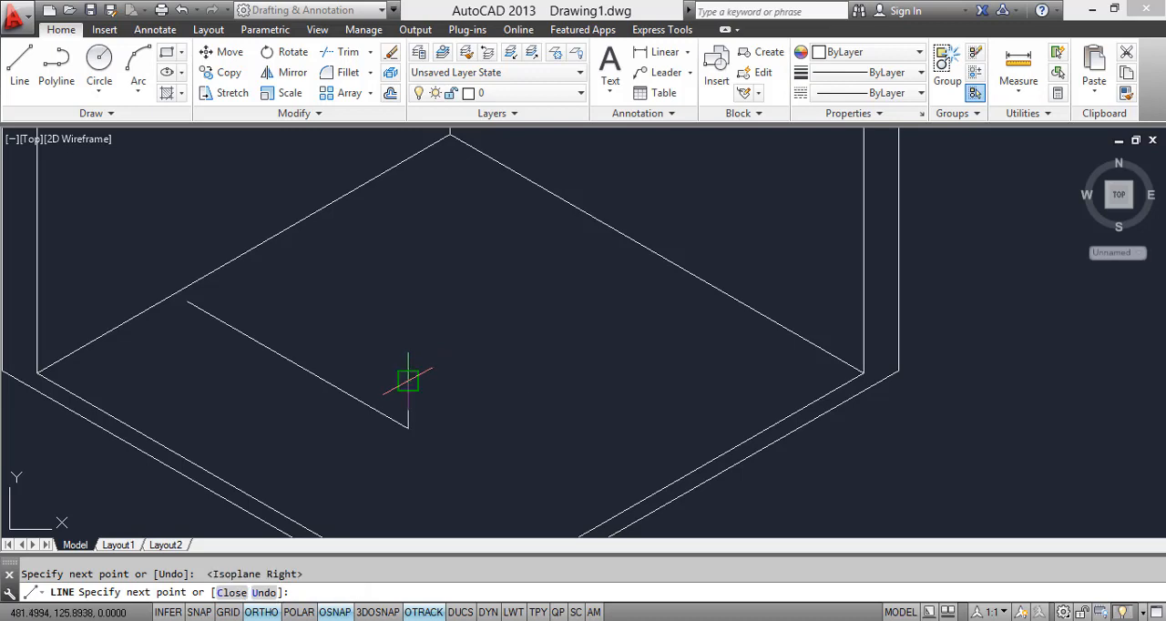
middle_click_drag(404, 378, 404, 306)
key("Escape")
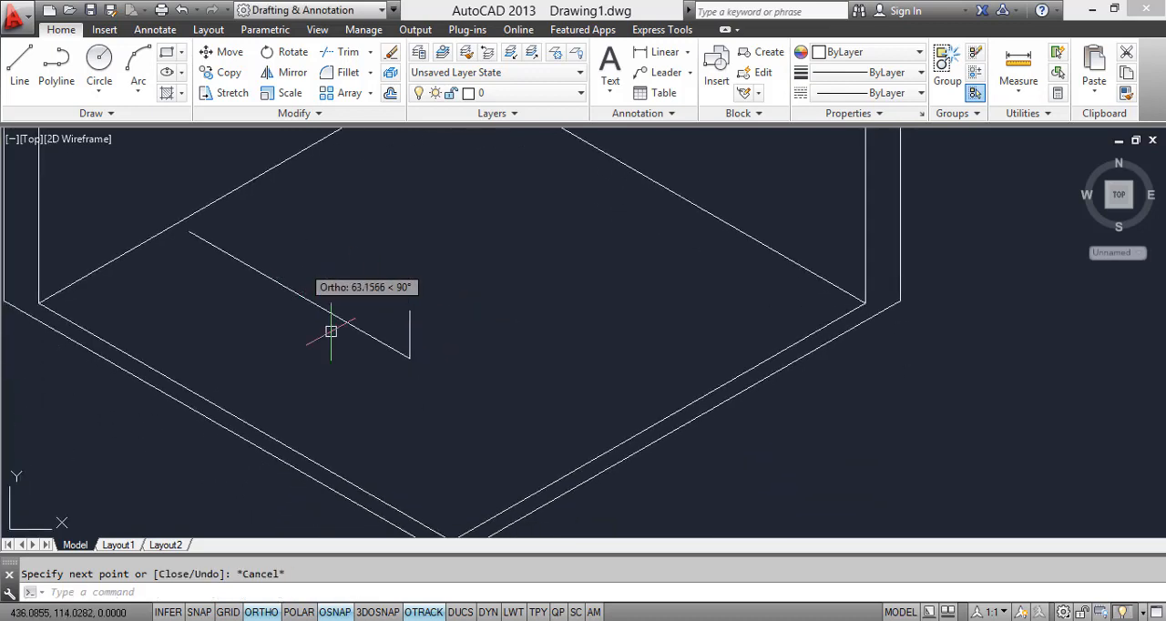
Step: Copy the bed's lower side edge from the base to the upper end of the short vertical foot line
left_click(293, 290)
type("co")
key("Return")
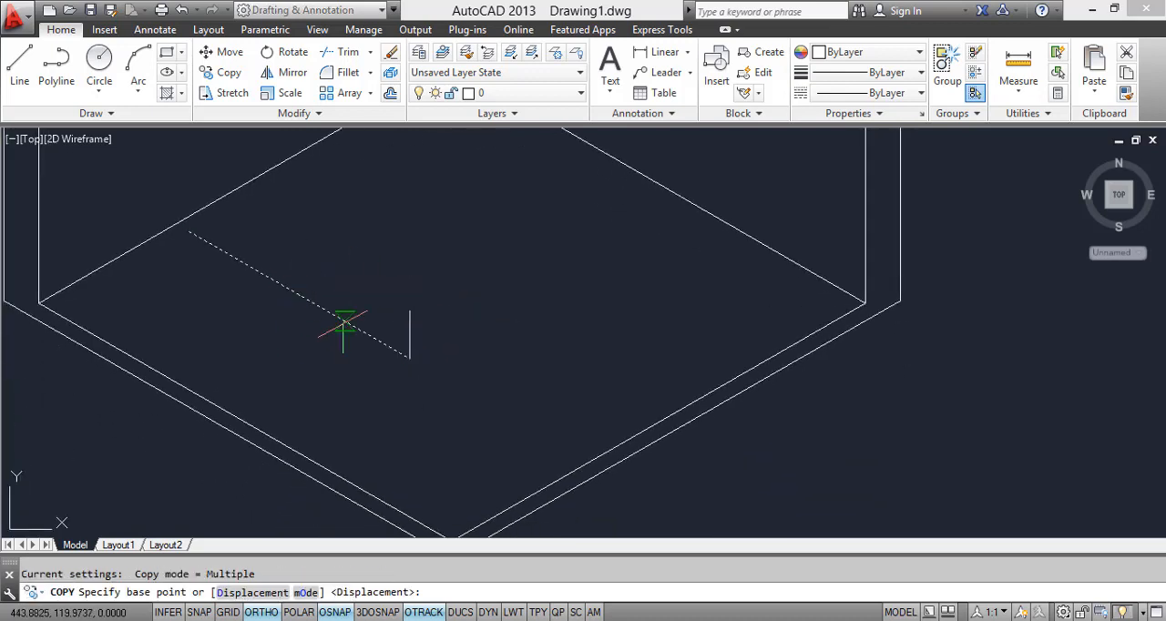
left_click(409, 358)
left_click(409, 313)
scroll(391, 319, "down", 3)
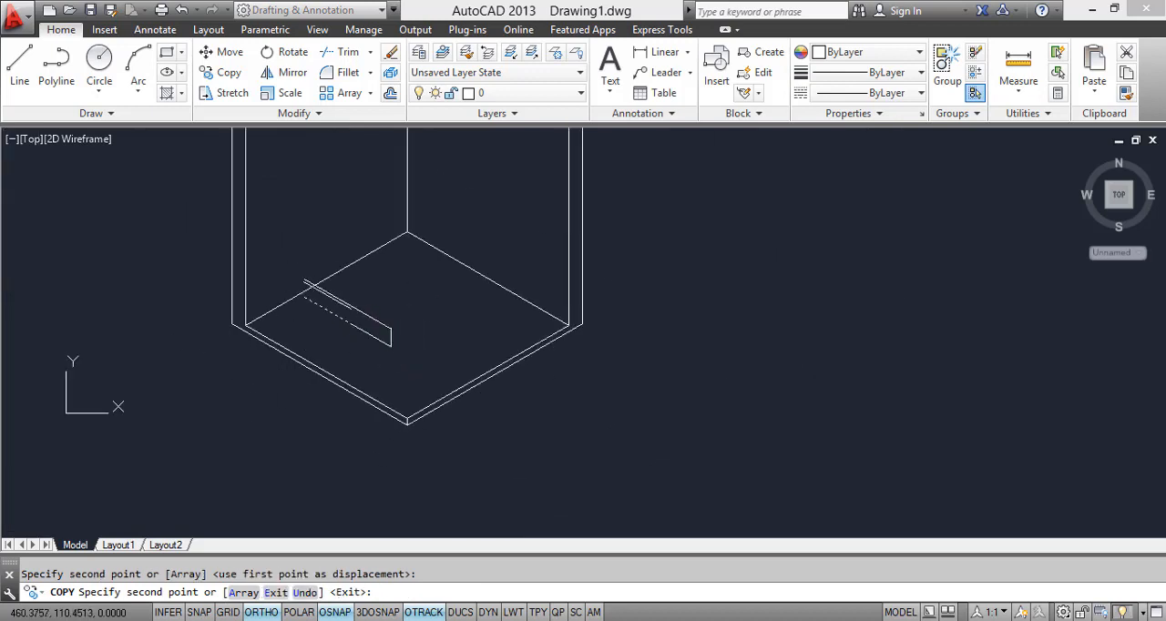
key("Escape")
Step: Draw the headboard's vertical line up from the lower side edge's back end, continuing with a short top edge for its thickness
scroll(313, 310, "up", 3)
left_click(19, 65)
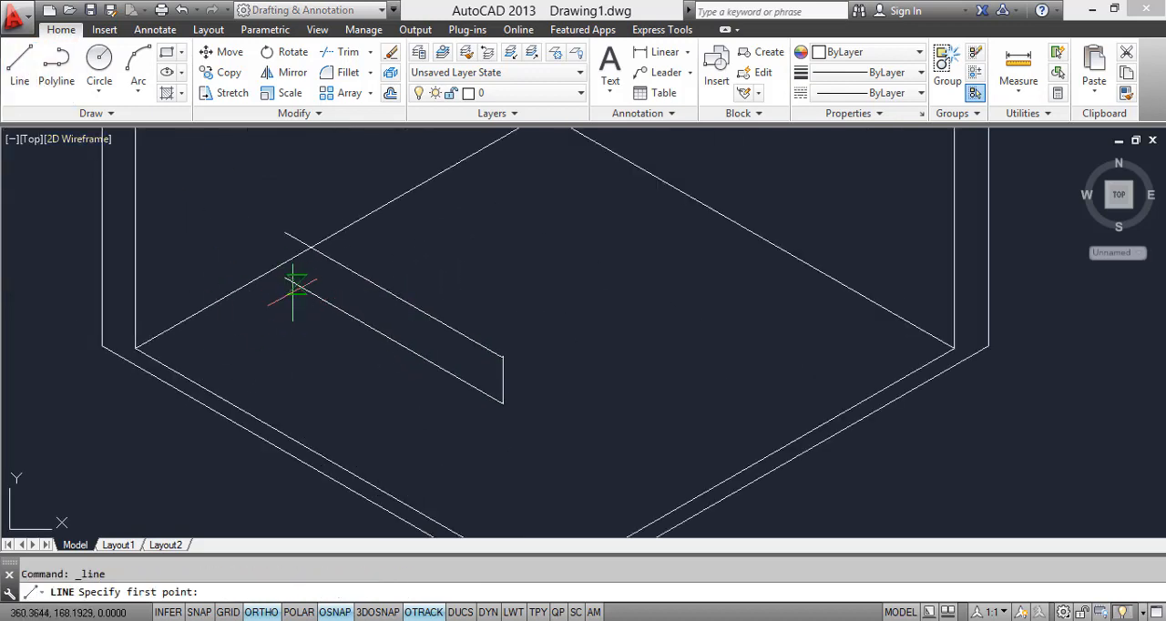
left_click(285, 278)
middle_click_drag(268, 167, 286, 268)
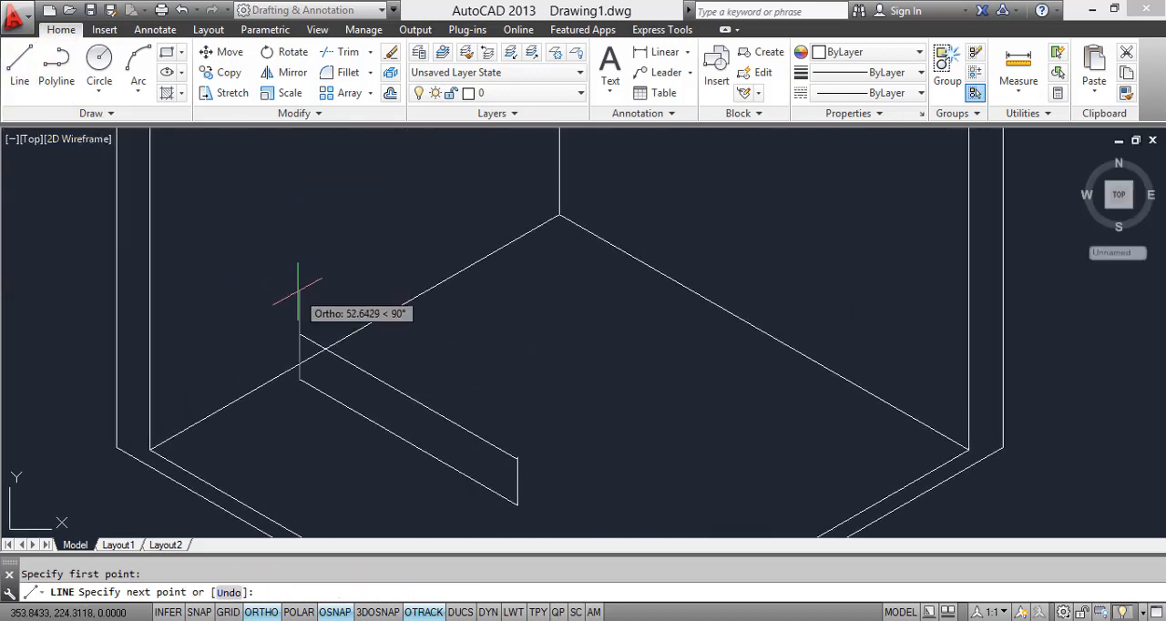
left_click(298, 288)
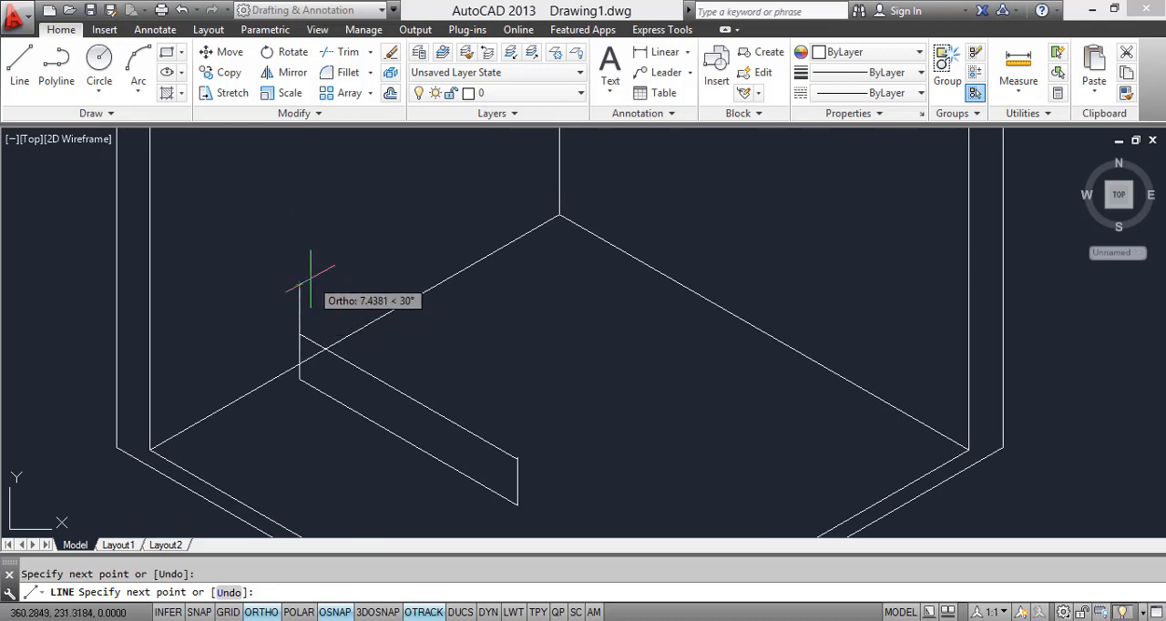
key("F5")
scroll(314, 292, "up", 4)
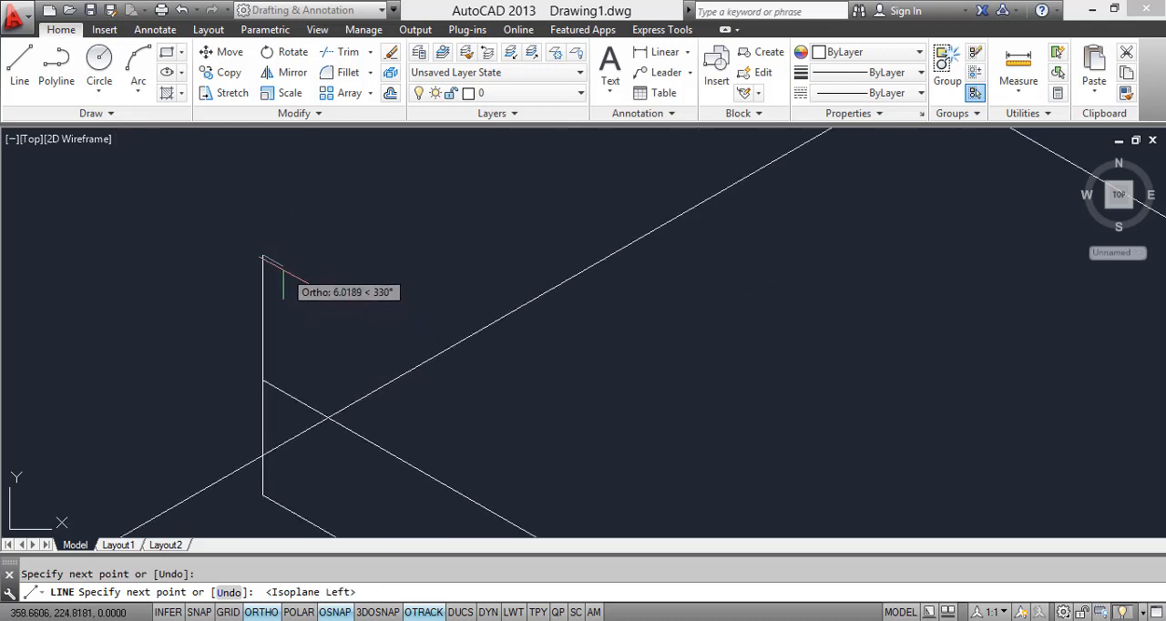
left_click(276, 263)
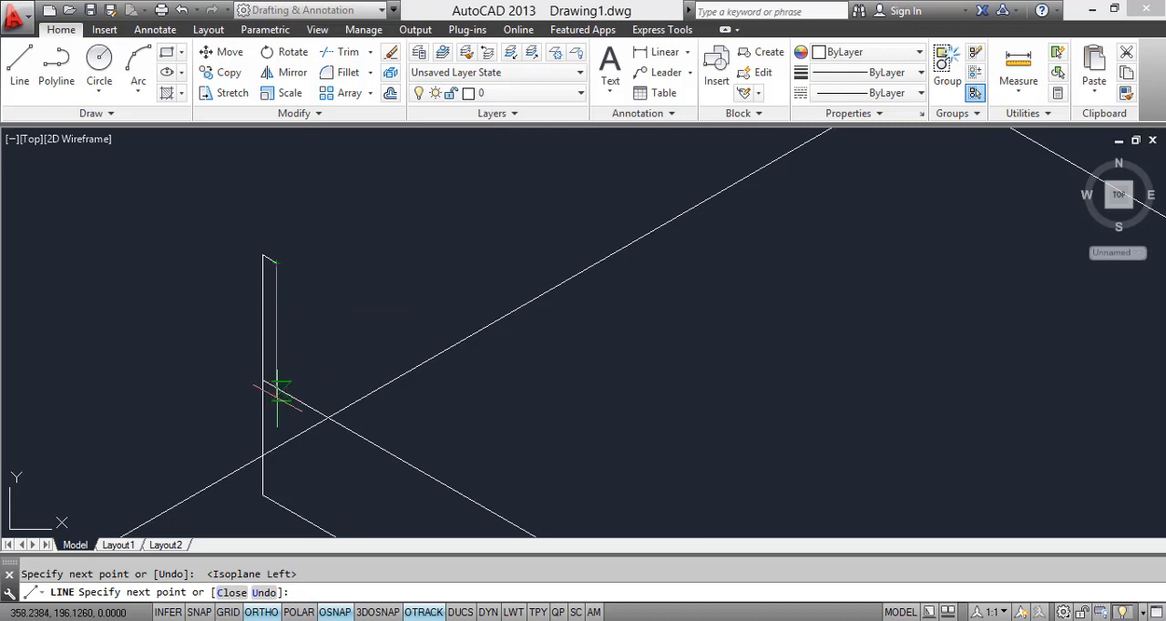
key("Escape")
Step: Erase the slanted line between the headboard's short top edge and the bed's upper side edge
scroll(284, 390, "up", 2)
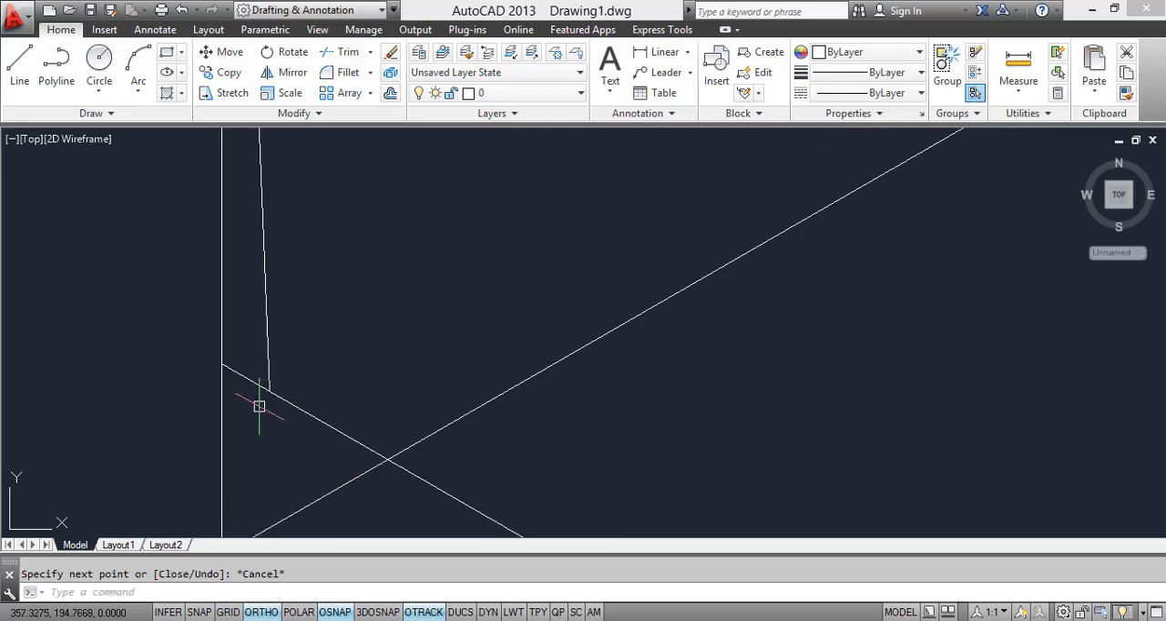
scroll(272, 396, "down", 2)
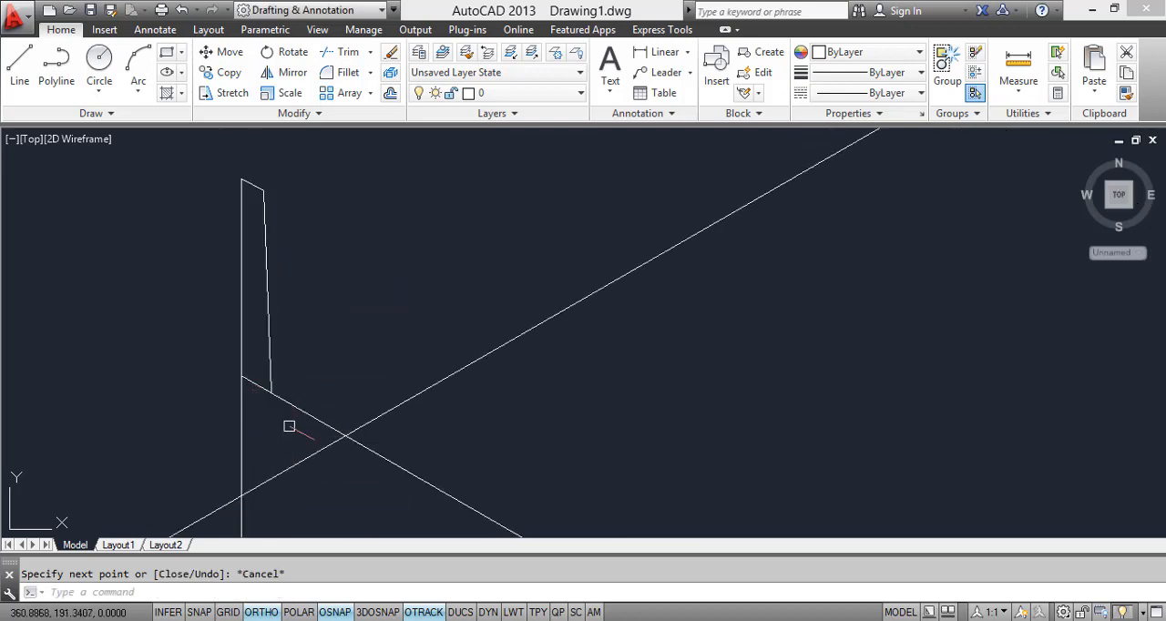
scroll(288, 396, "down", 2)
middle_click_drag(286, 401, 336, 297)
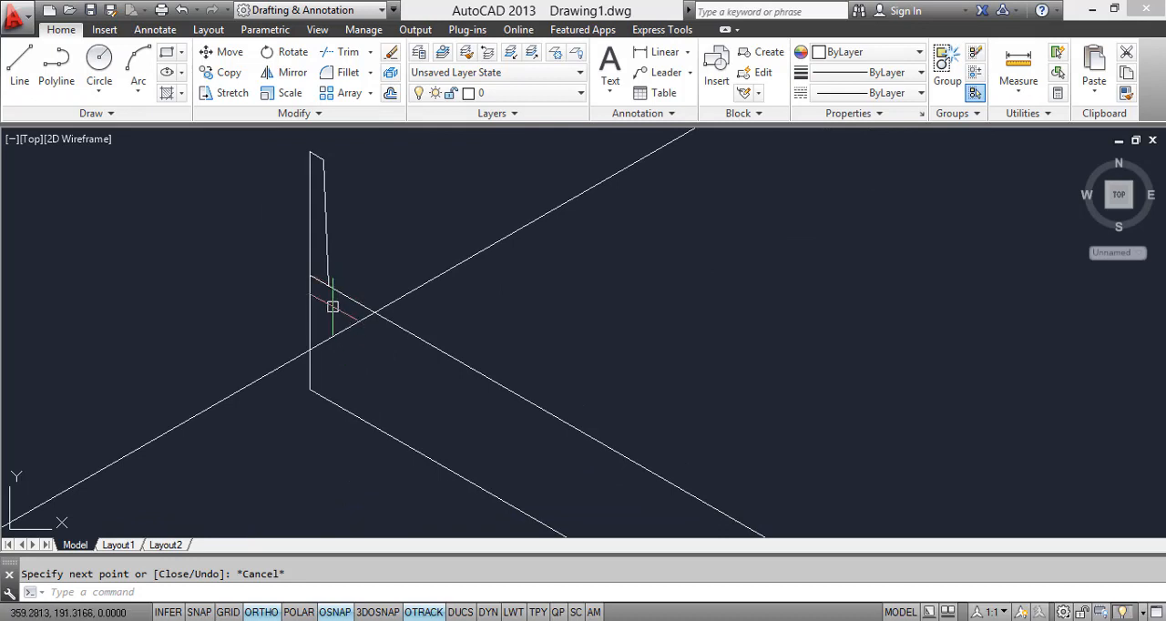
left_click(323, 264)
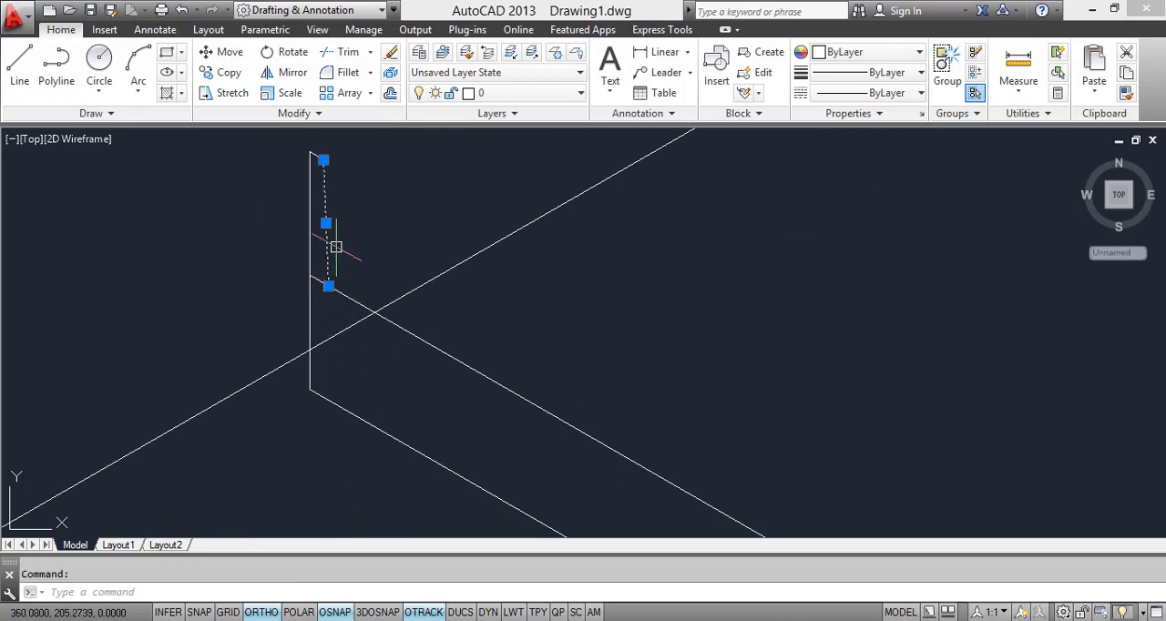
right_click(315, 213)
left_click(364, 309)
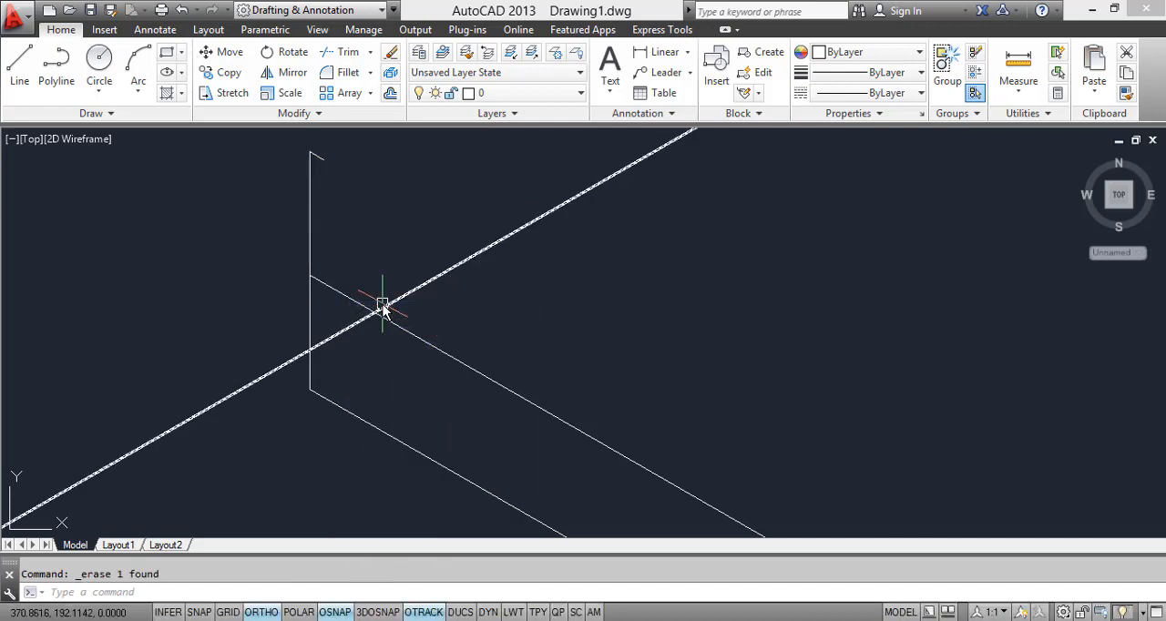
Step: Draw a vertical line about 35 long down from the end of the headboard's short top edge, past the bed's upper side edge
type("l")
key("Return")
left_click(323, 159)
scroll(329, 279, "up", 6)
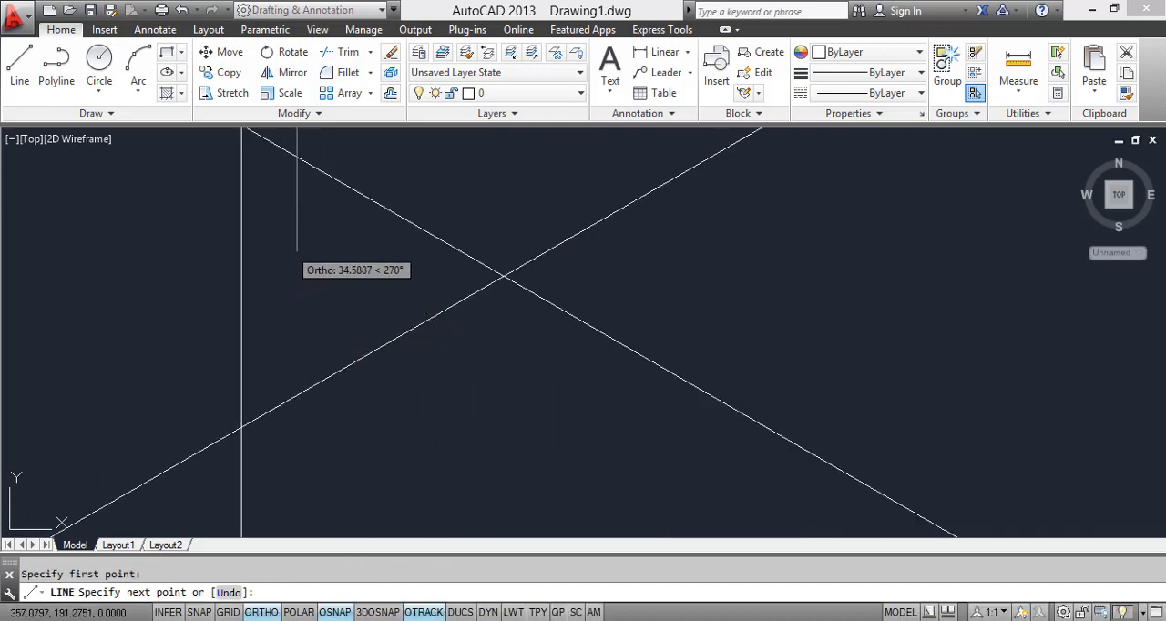
key("Escape")
Step: Trim the new headboard line below the bed's upper side edge and the side edge's piece between the two headboard lines
type("tr")
key("Return")
key("Return")
left_click(314, 253)
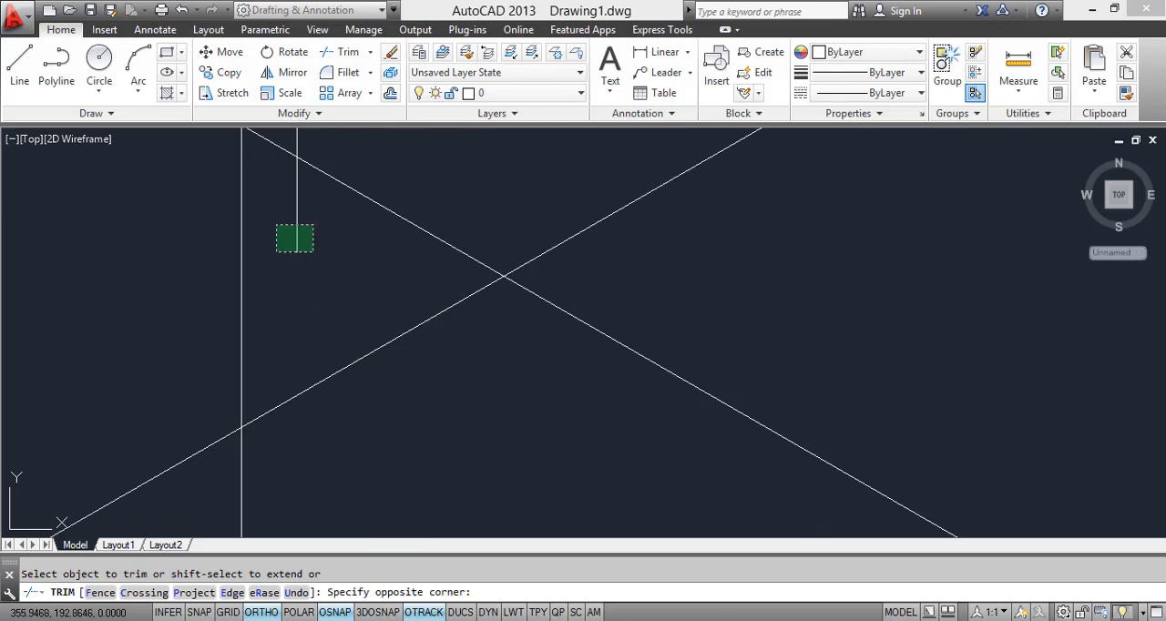
left_click(276, 224)
middle_click_drag(276, 184, 328, 299)
scroll(313, 258, "down", 4)
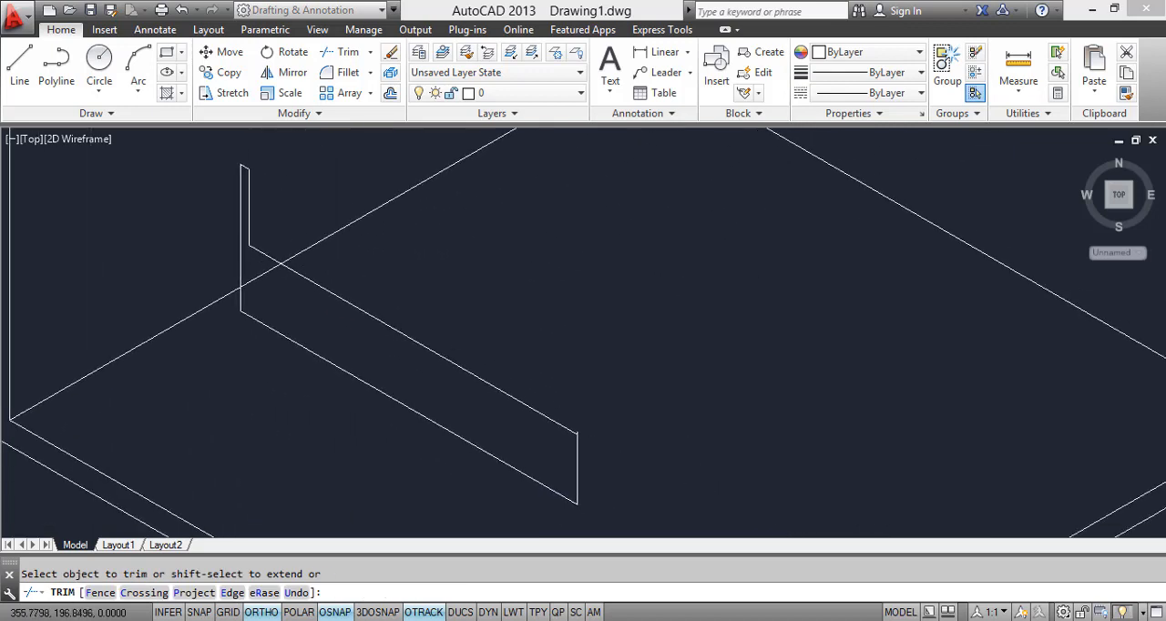
key("Escape")
left_click(209, 154)
middle_click_drag(628, 479, 555, 445)
key("Escape")
scroll(501, 402, "up", 2)
scroll(467, 381, "up", 4)
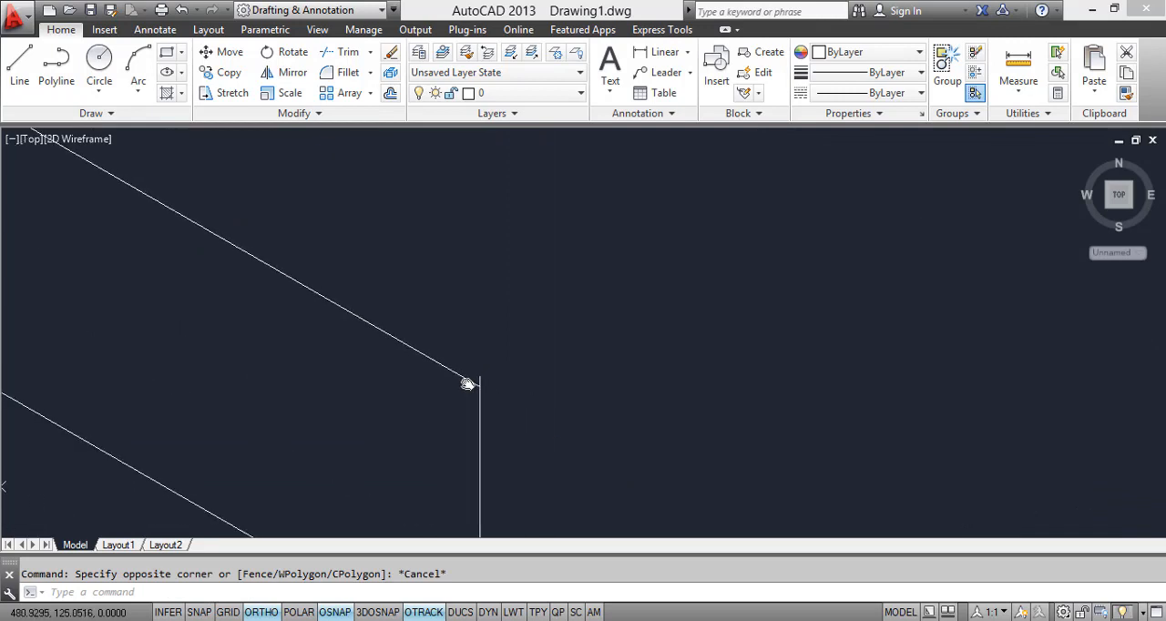
type("TR")
key("Return")
left_click(474, 383)
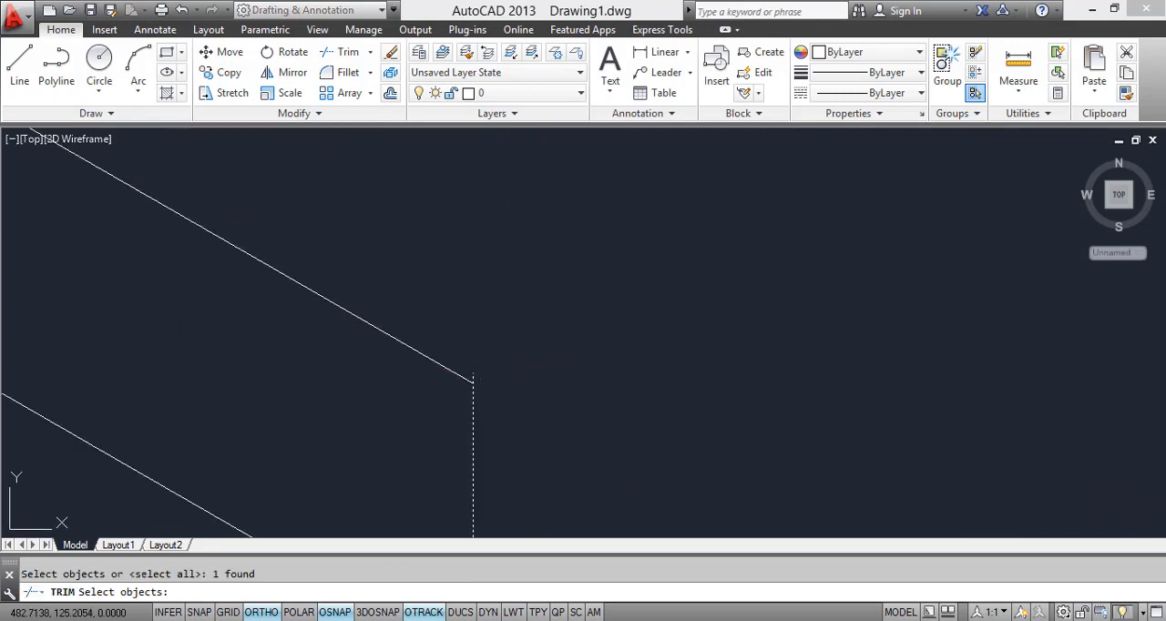
key("Escape")
Step: Trim the foot's vertical line where it projects above the bed's upper side edge
scroll(484, 380, "down", 3)
scroll(487, 385, "up", 2)
scroll(478, 363, "up", 4)
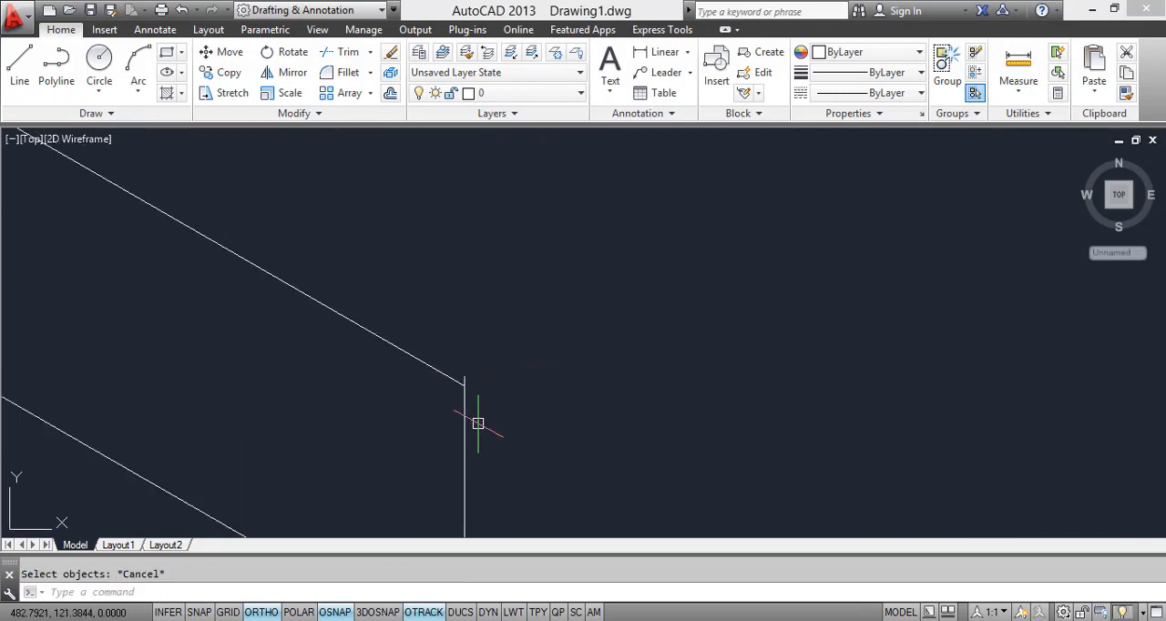
key("Return")
key("Return")
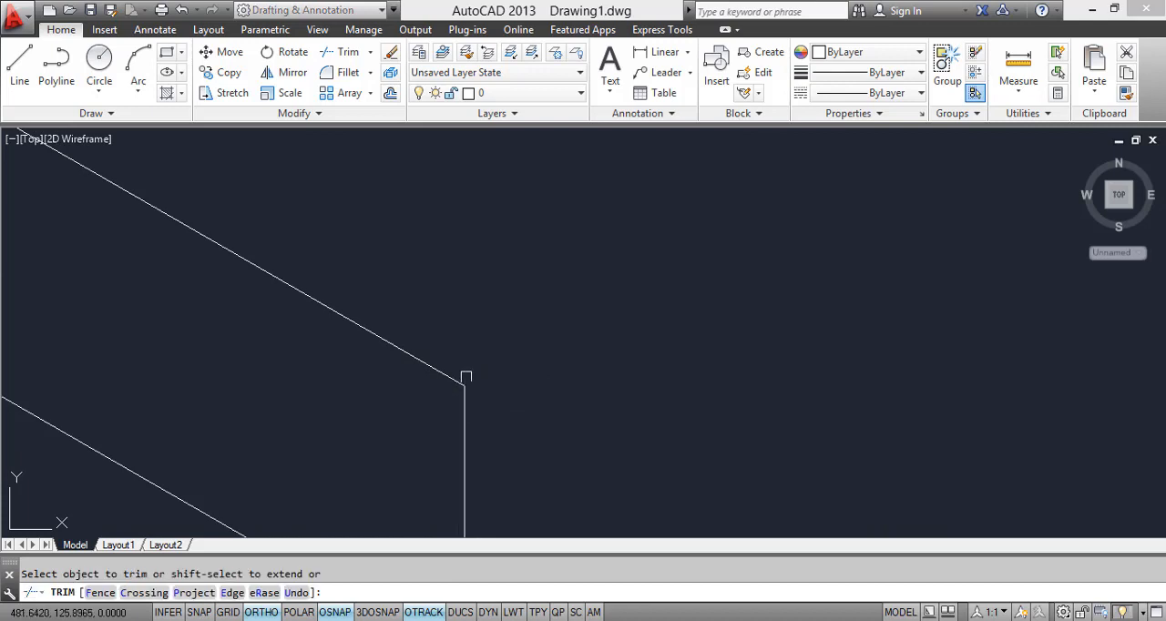
key("Escape")
Step: Copy the complete bed side profile from its lower back corner, parallel to the left wall, to form the bed's far side
scroll(470, 392, "down", 3)
left_click(314, 297)
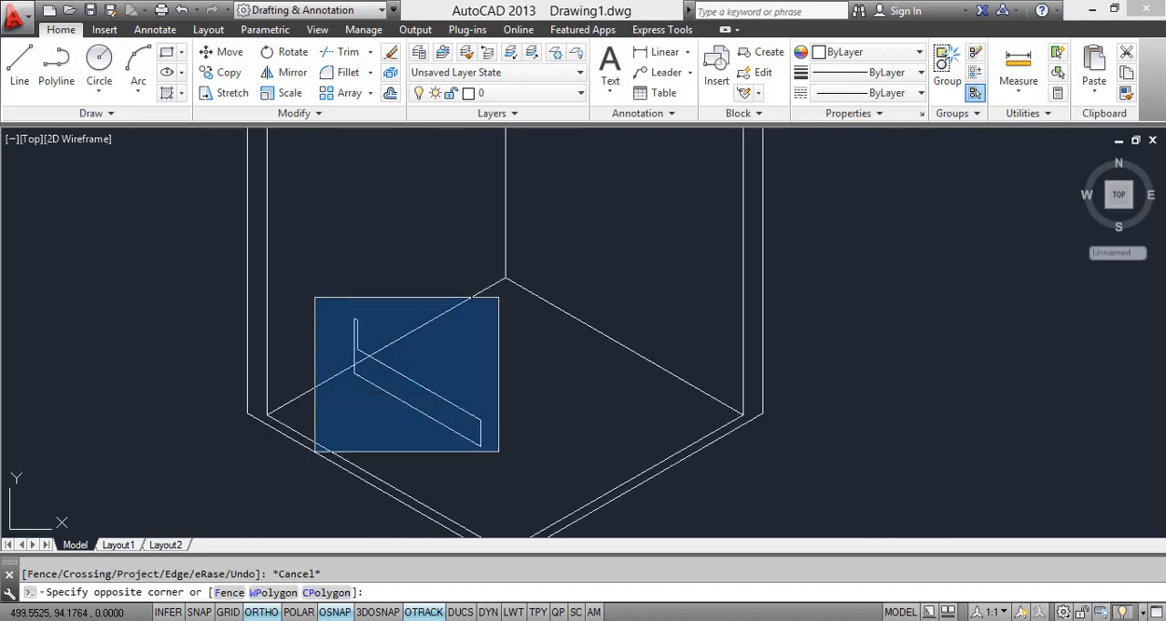
left_click(520, 469)
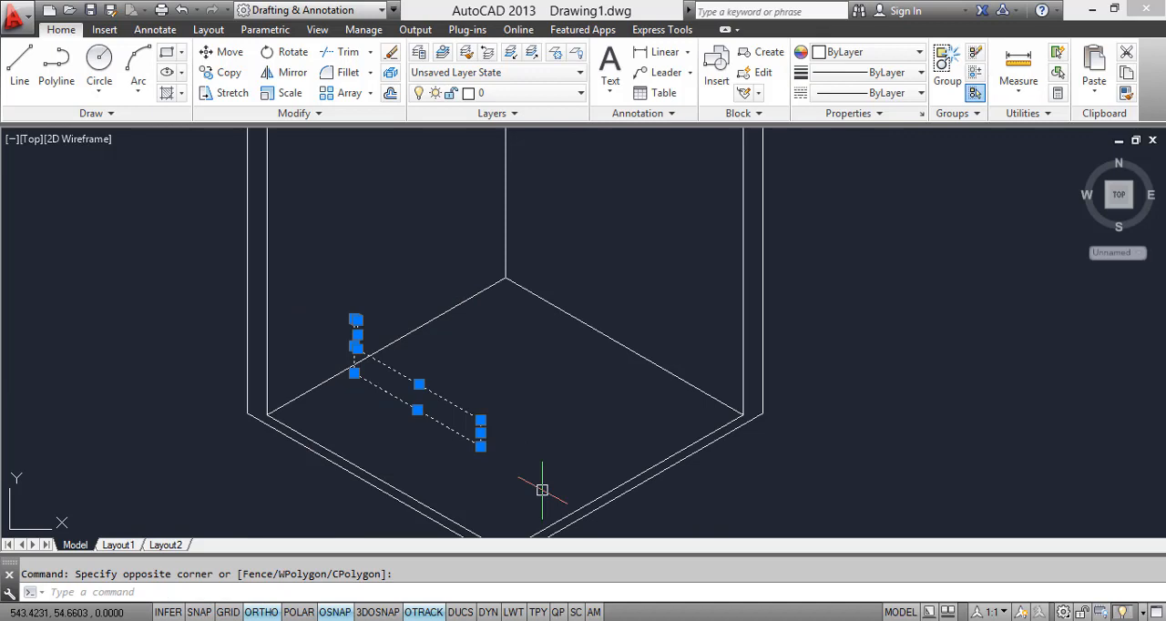
type("co")
key("Return")
left_click(355, 373)
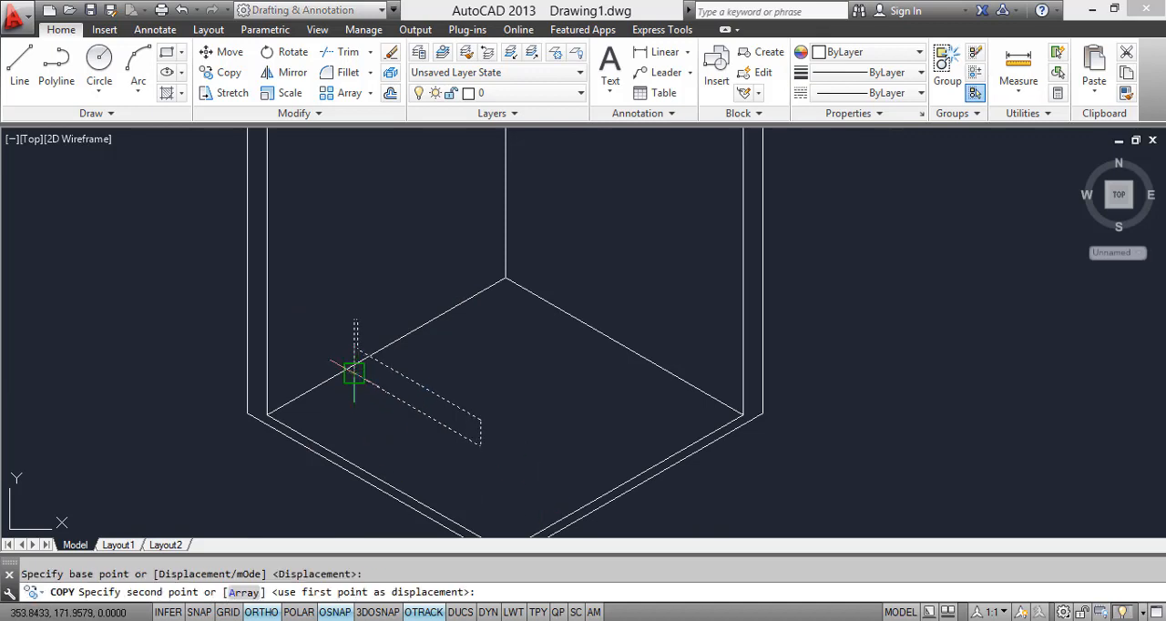
key("F5")
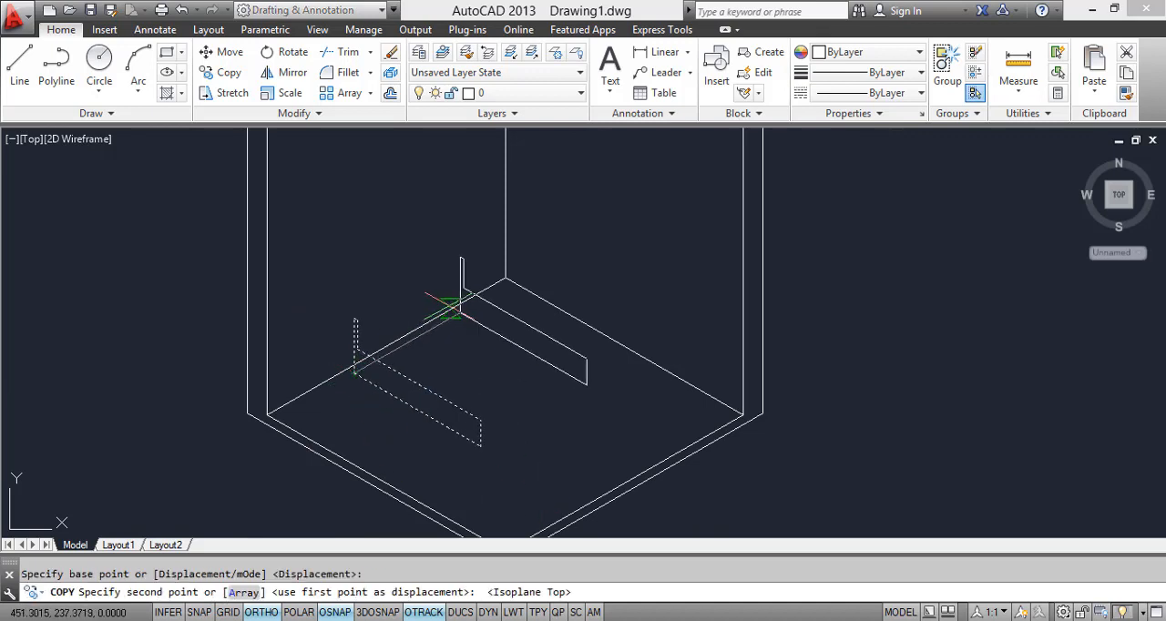
scroll(463, 319, "up", 2)
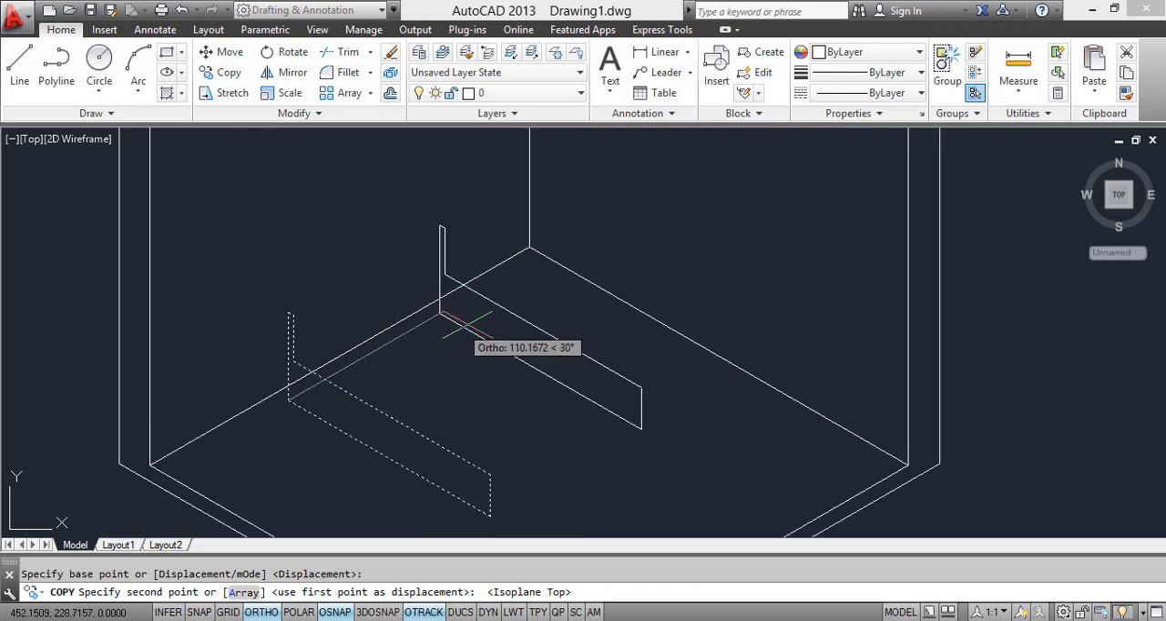
left_click(473, 324)
key("Escape")
Step: Draw a line joining the lower front corners of the two bed side profiles
middle_click_drag(464, 427, 361, 323)
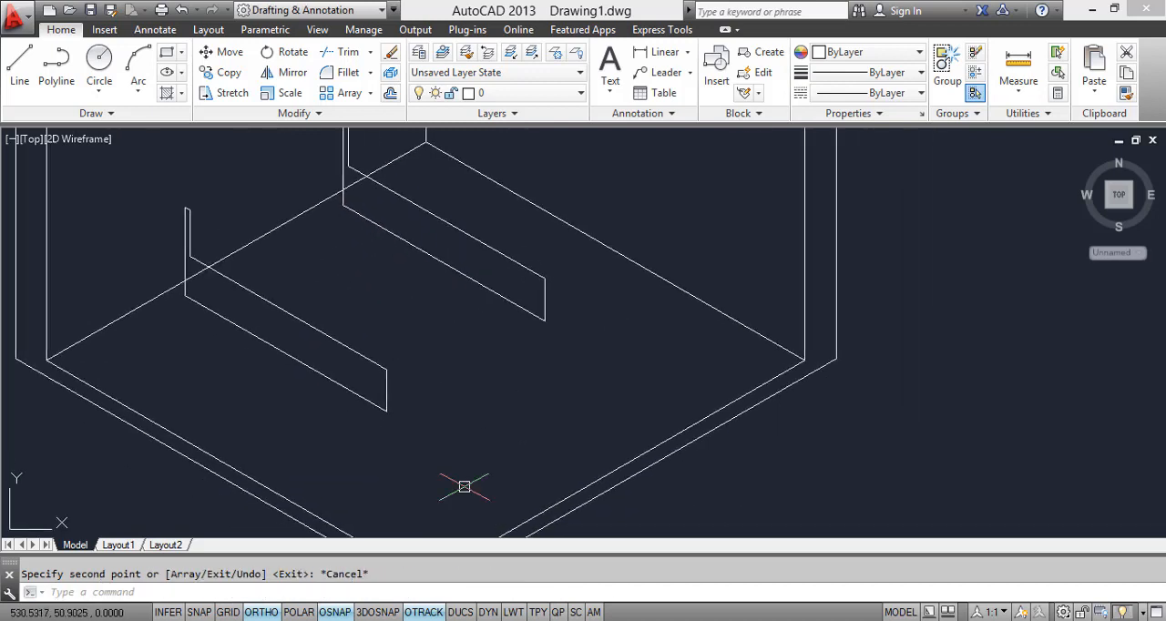
type("co")
key("Return")
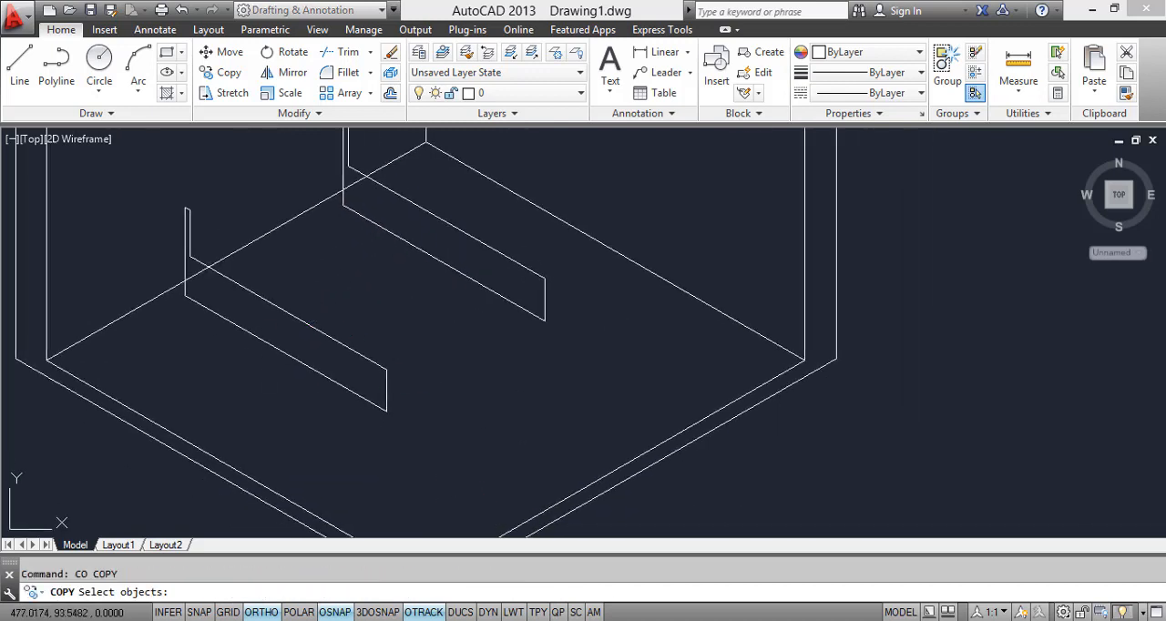
left_click(20, 66)
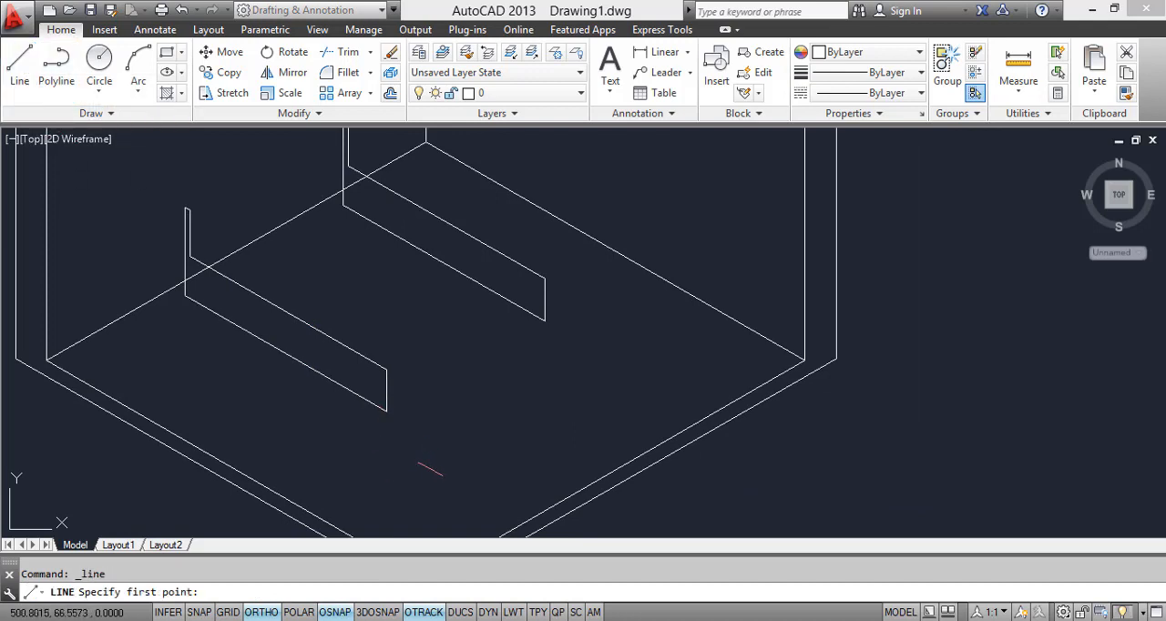
left_click(386, 412)
left_click(545, 321)
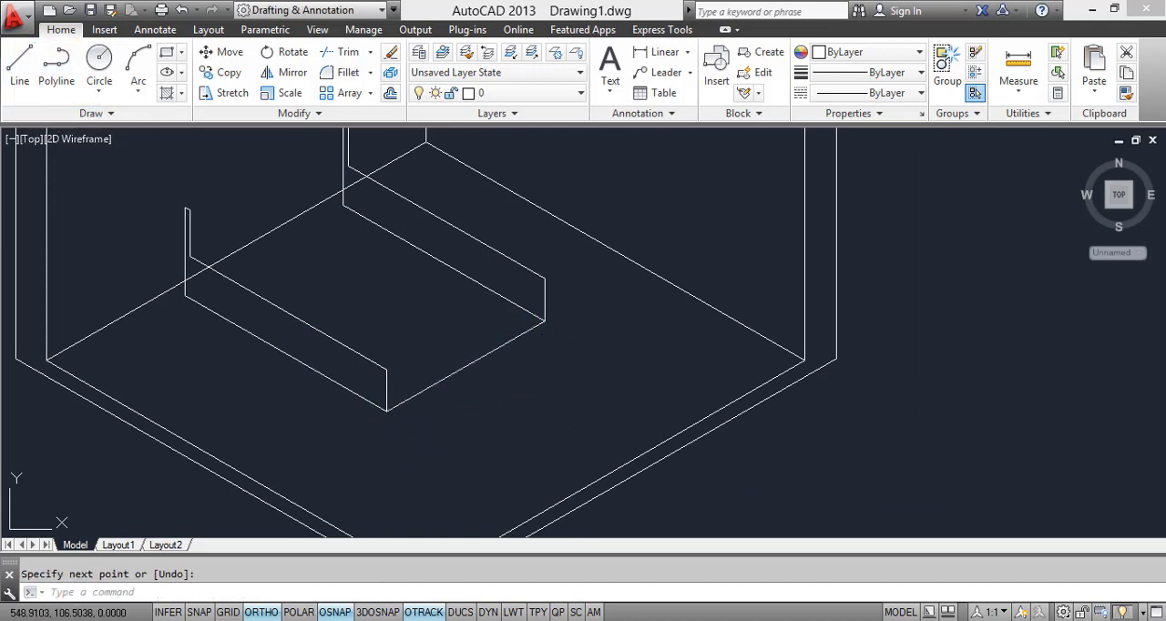
Step: Copy the bed's lower foot line from its near corner to the foot's upper corner, the headboard base and the headboard's top corners
key("Escape")
left_click(481, 379)
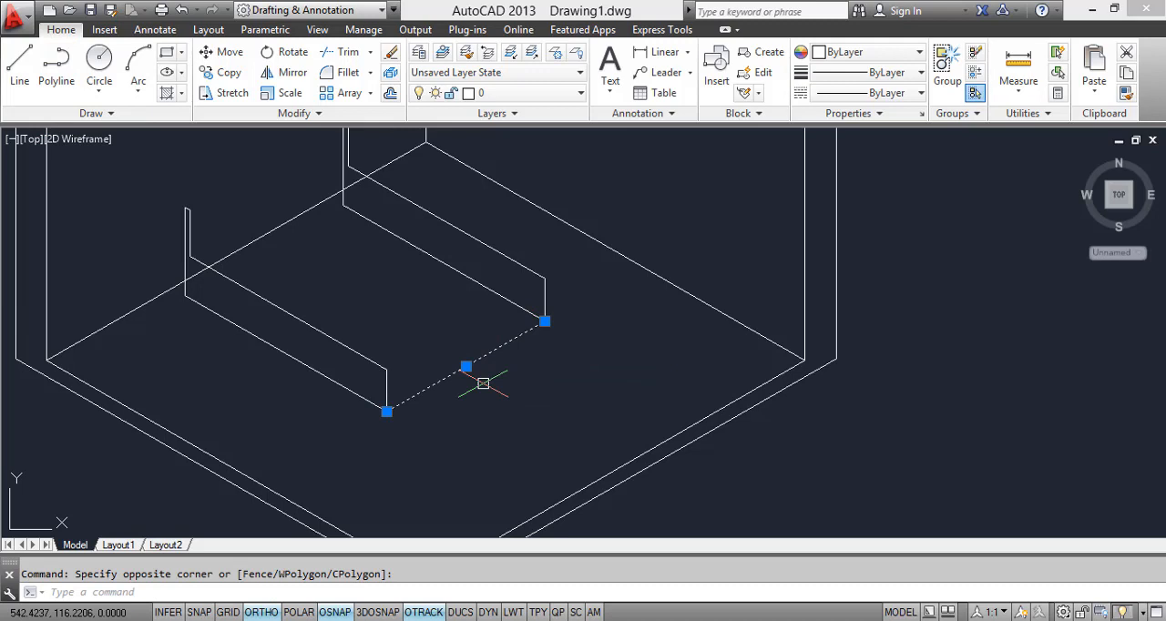
type("c")
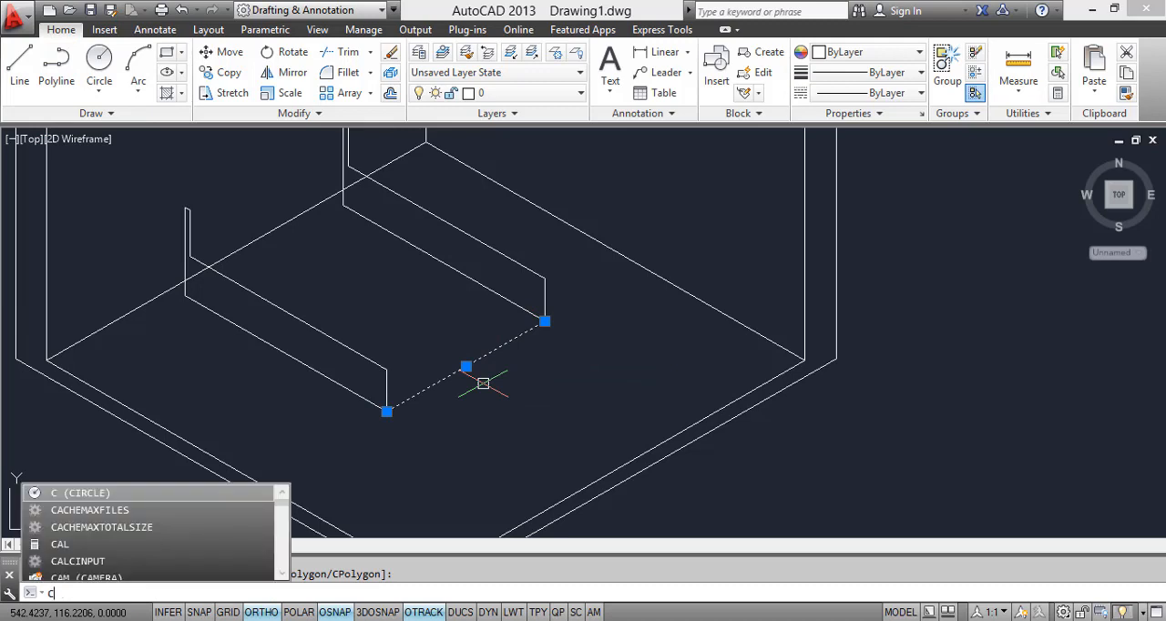
type("o")
key("Return")
left_click(386, 412)
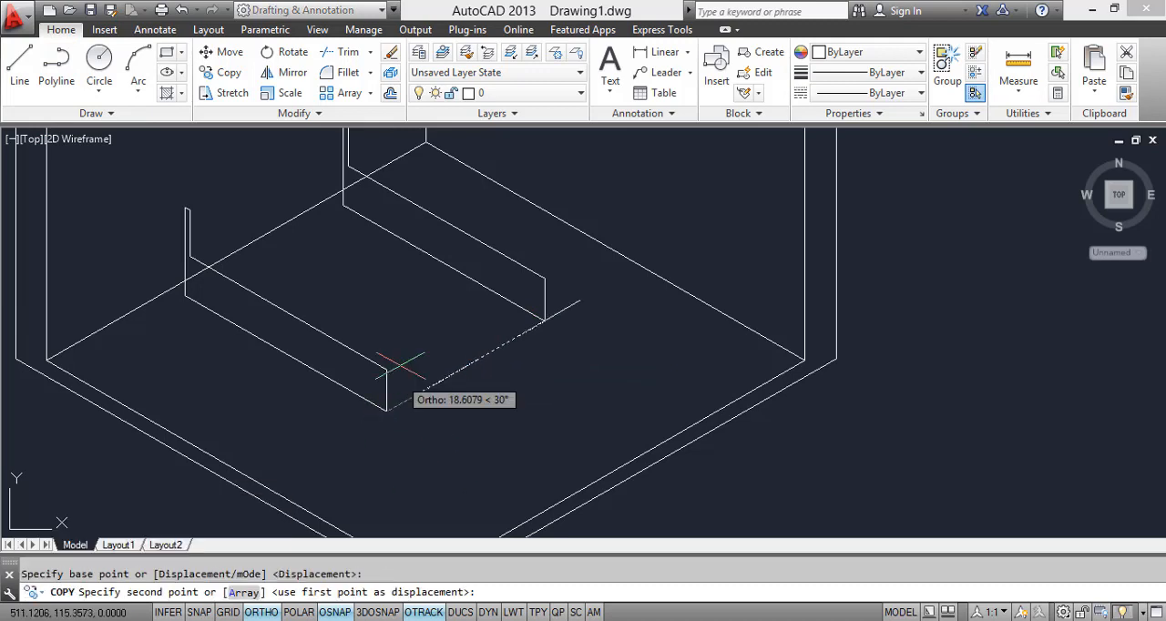
left_click(545, 321)
middle_click_drag(189, 257, 240, 339)
scroll(239, 339, "up", 4)
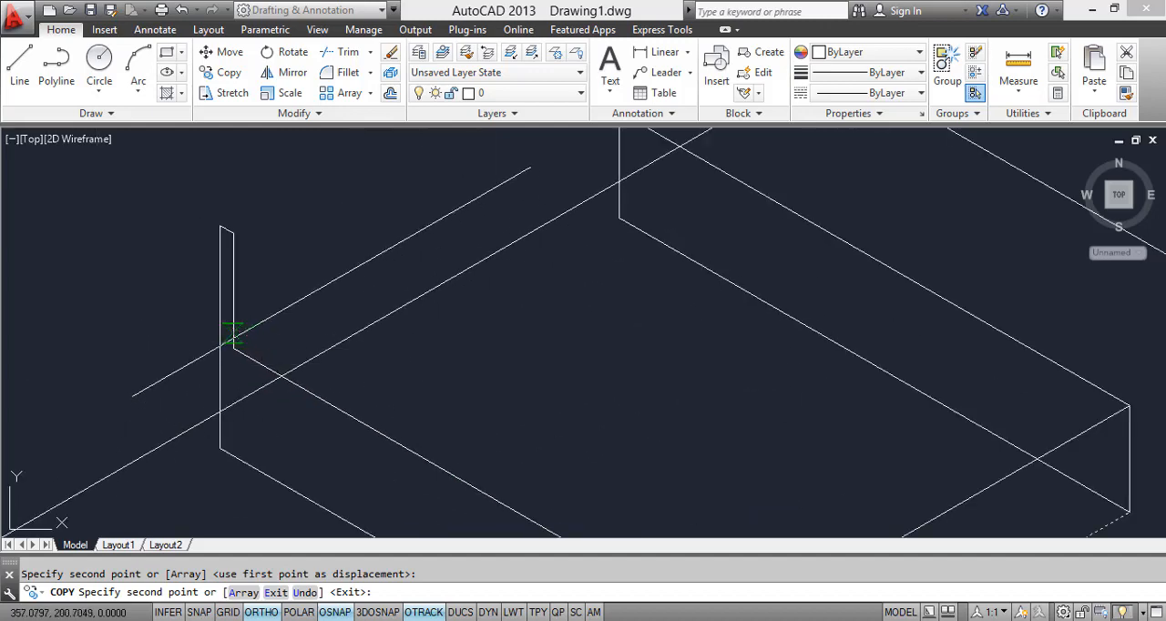
left_click(232, 235)
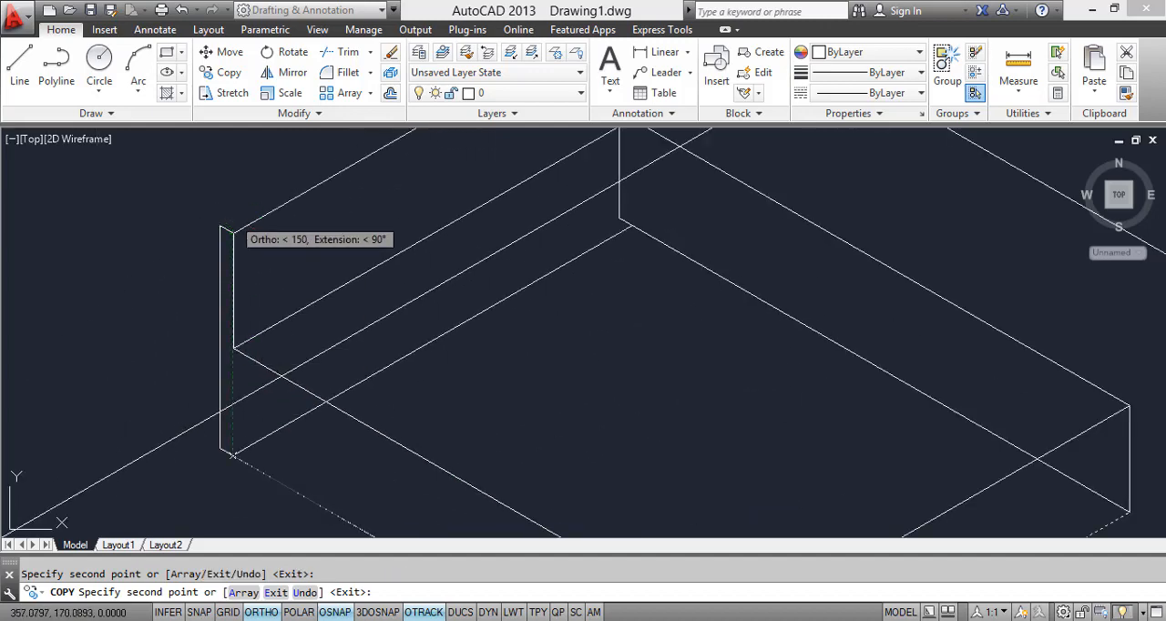
scroll(307, 281, "down", 4)
key("Escape")
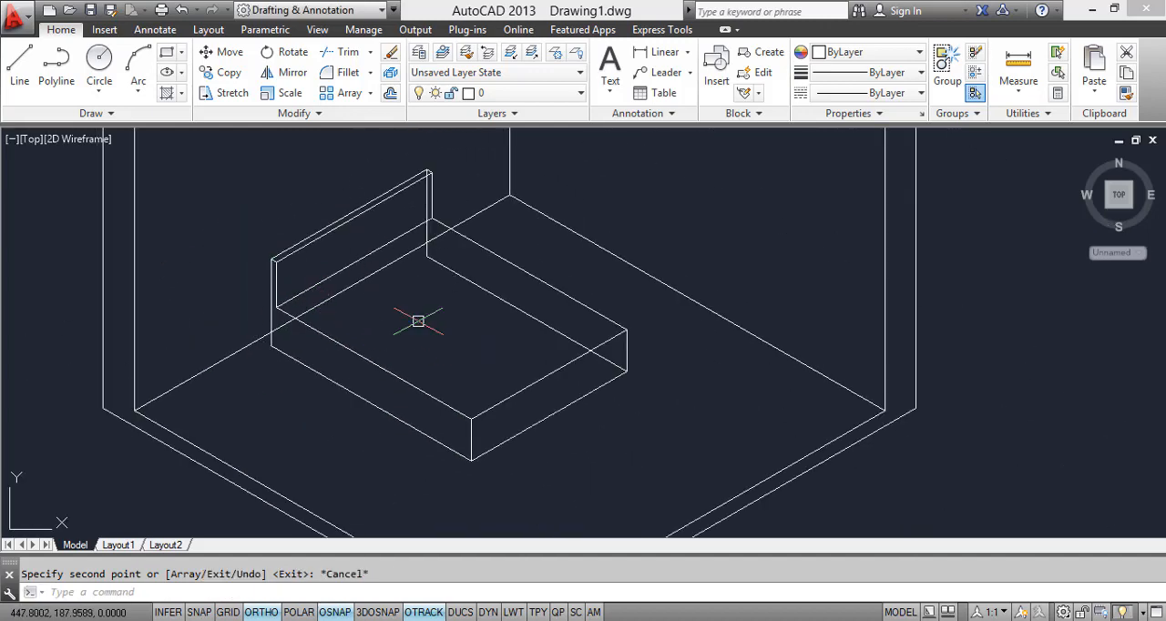
Step: Trim the left wall's floor line where it passes through the bed and headboard
type("tr")
key("Return")
key("Return")
scroll(279, 326, "up", 2)
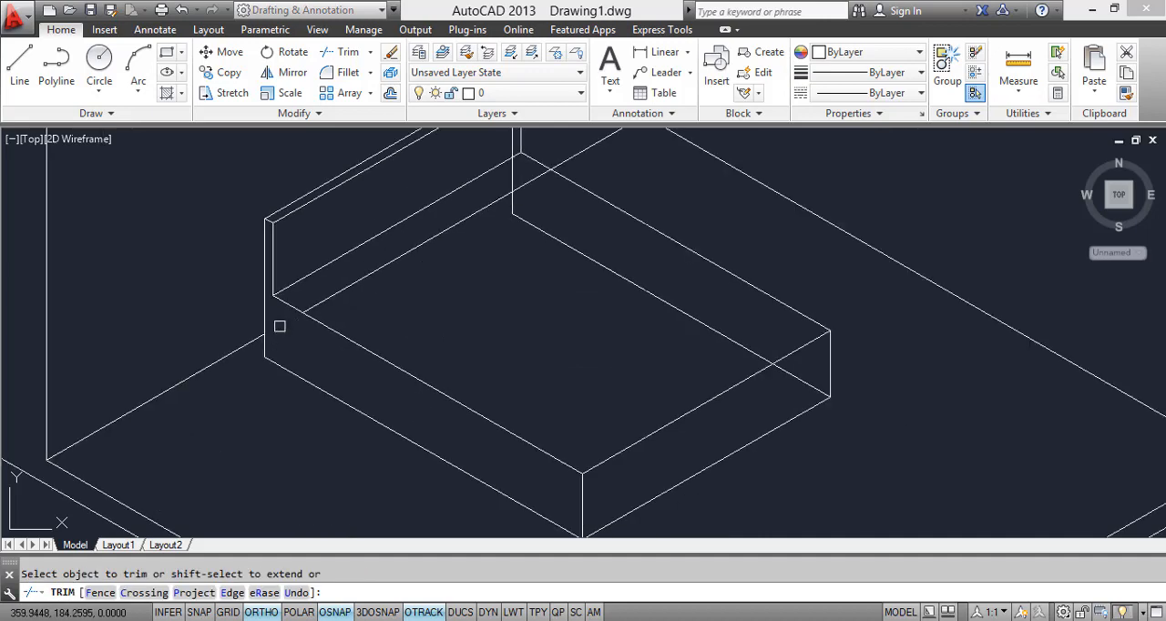
scroll(547, 237, "down", 4)
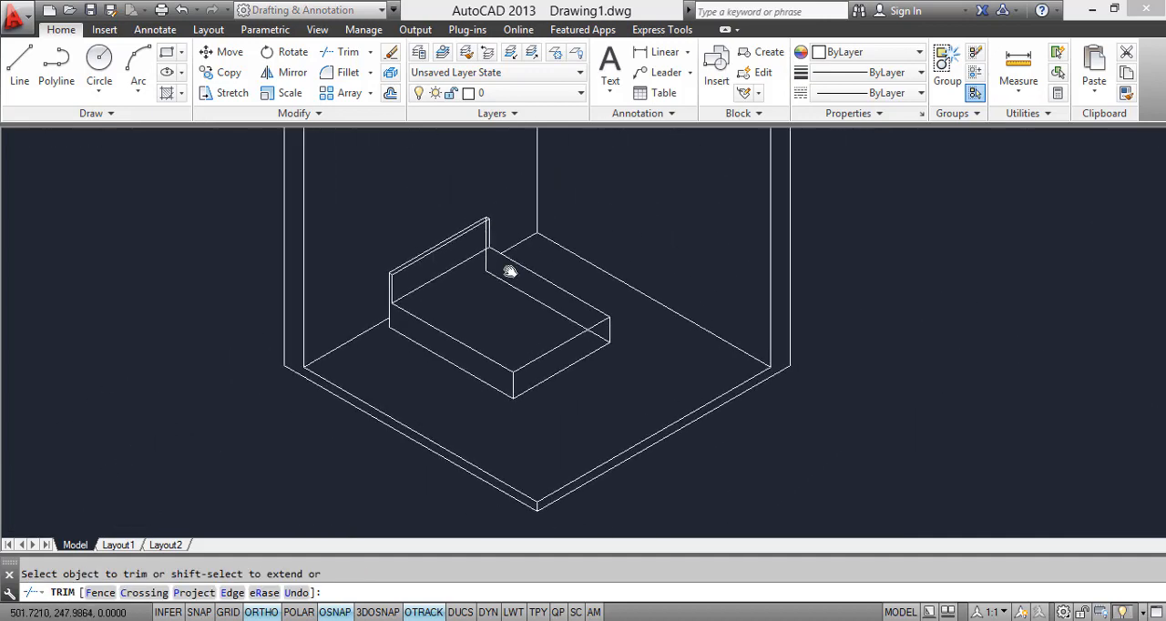
scroll(468, 234, "up", 6)
scroll(467, 246, "down", 4)
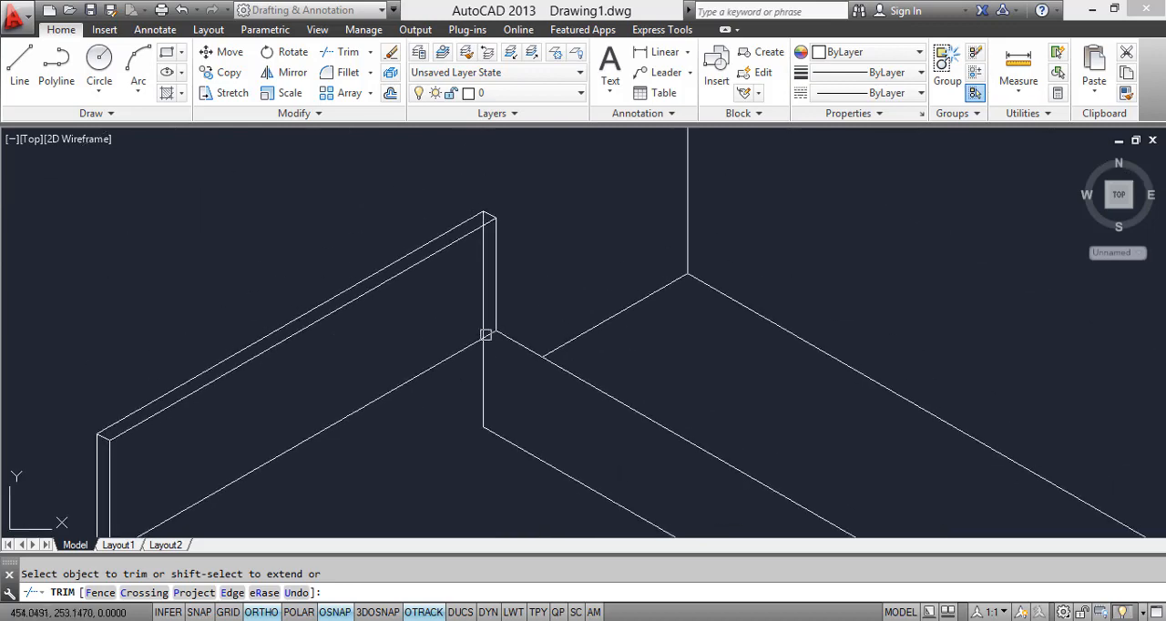
scroll(528, 369, "up", 2)
key("Escape")
Step: Erase the bed's hidden far lower side edge and the far headboard's hidden rear vertical line
left_click(441, 291)
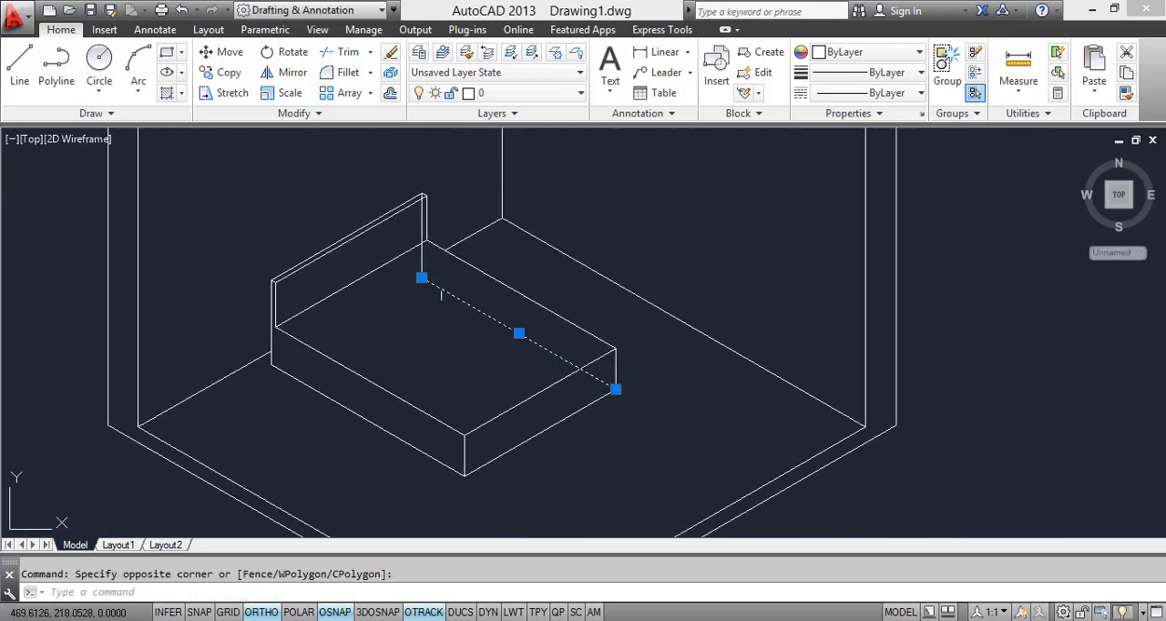
left_click(422, 258)
right_click(458, 231)
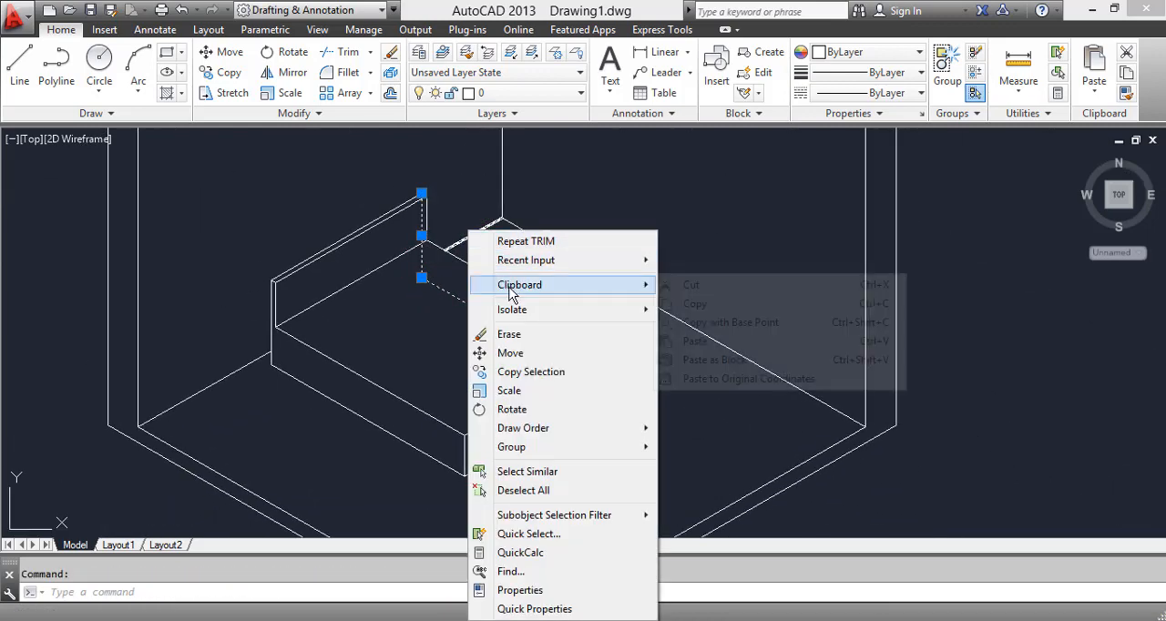
left_click(496, 334)
scroll(438, 340, "down", 5)
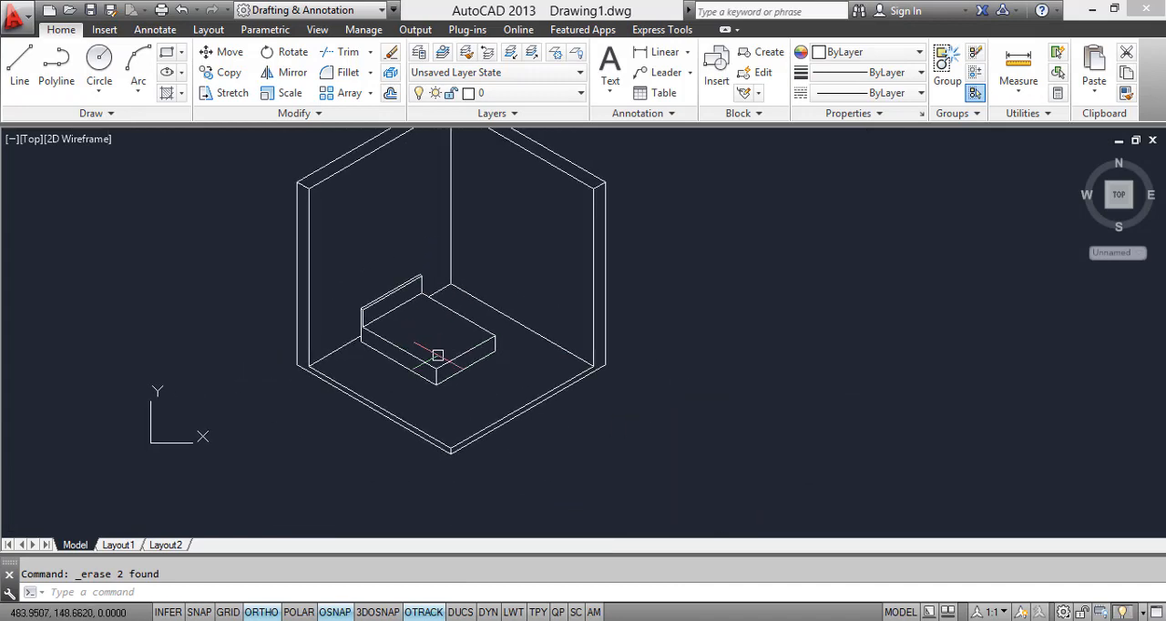
scroll(437, 352, "up", 5)
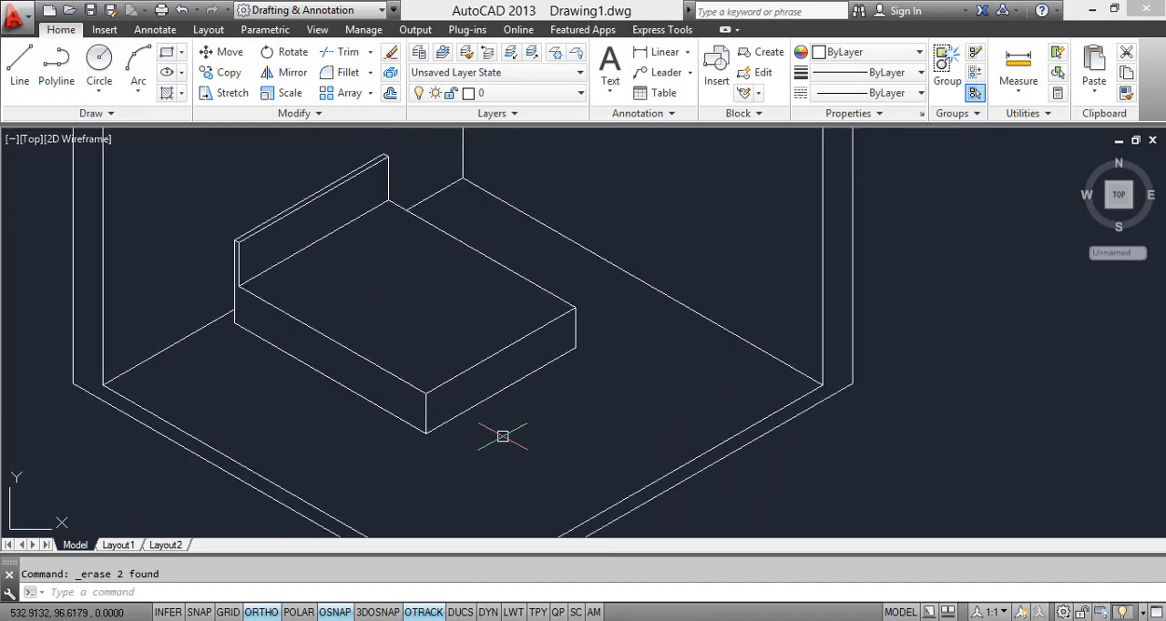
Step: Consult the reference image and draw a line about 137 units long just inside and parallel to the bed top's near side edge
key("alt+Tab")
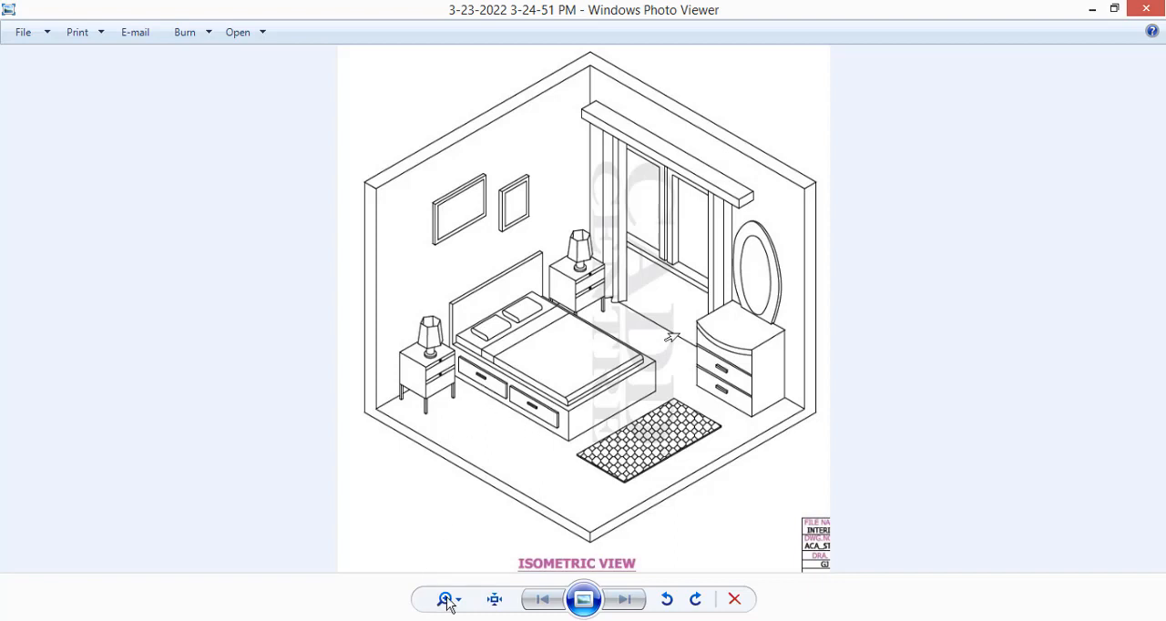
left_click(281, 620)
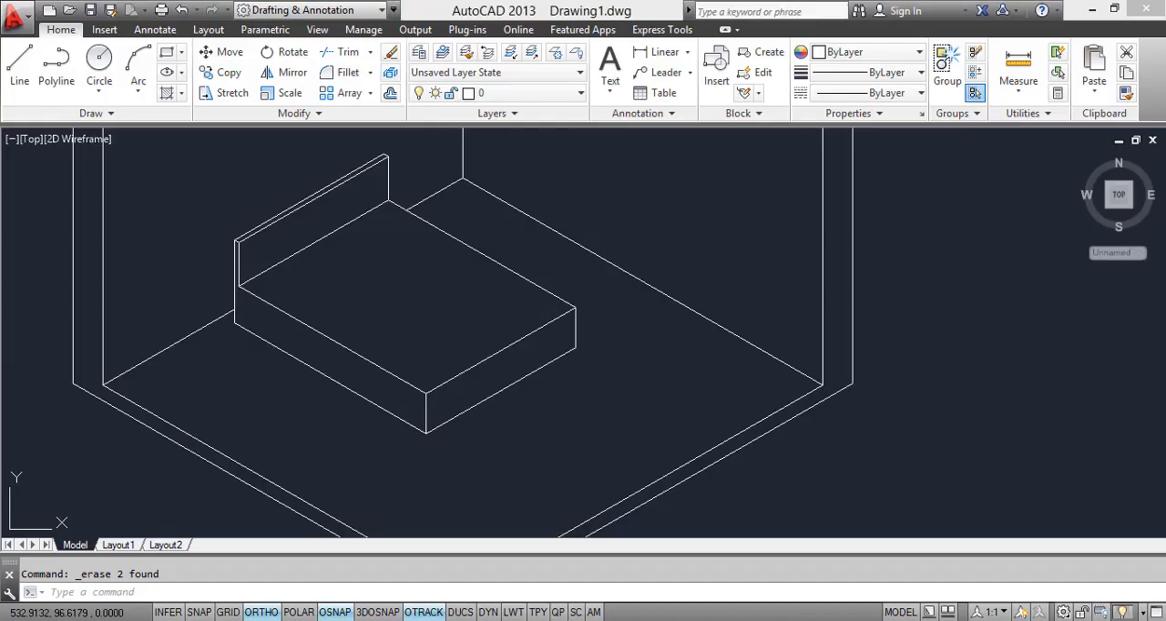
scroll(277, 312, "up", 2)
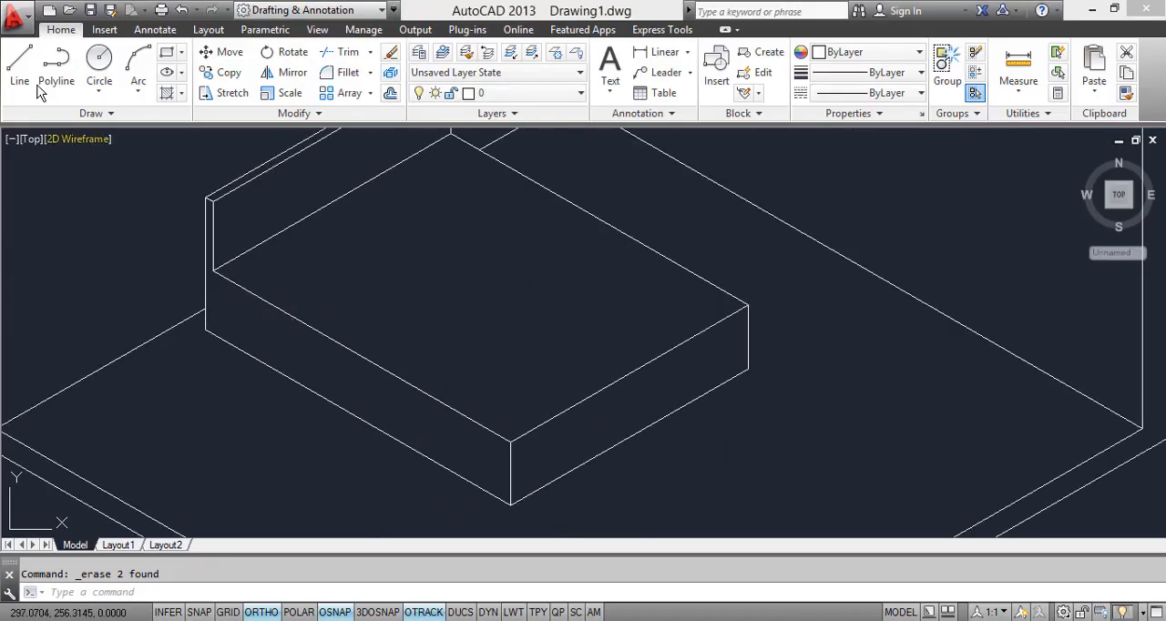
left_click(20, 62)
scroll(234, 265, "up", 3)
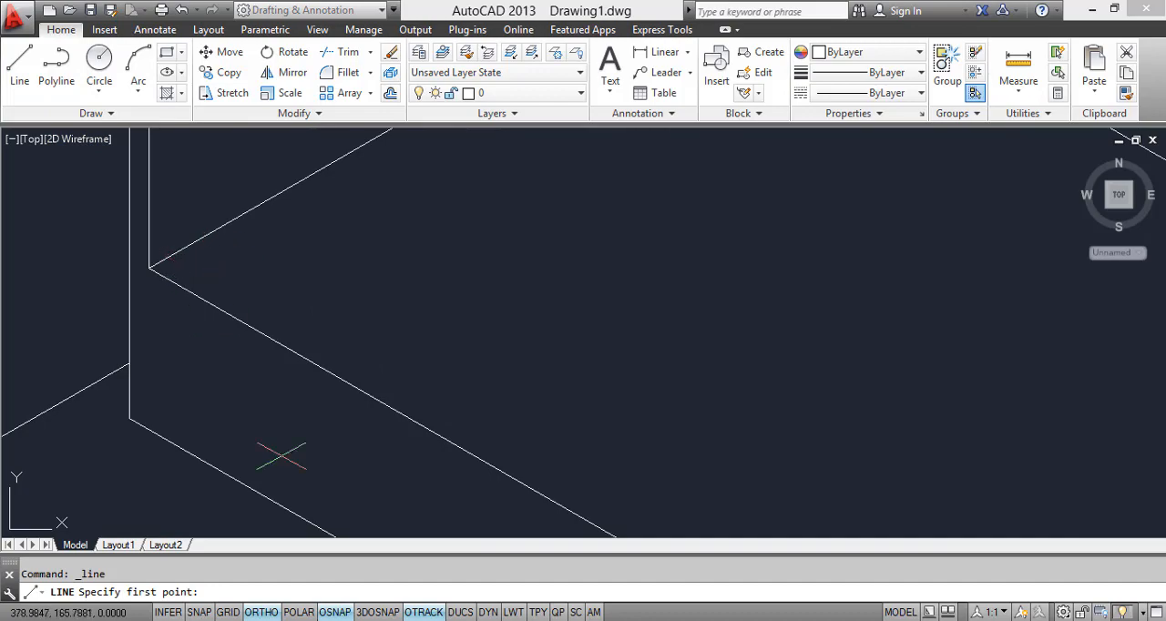
left_click(306, 620)
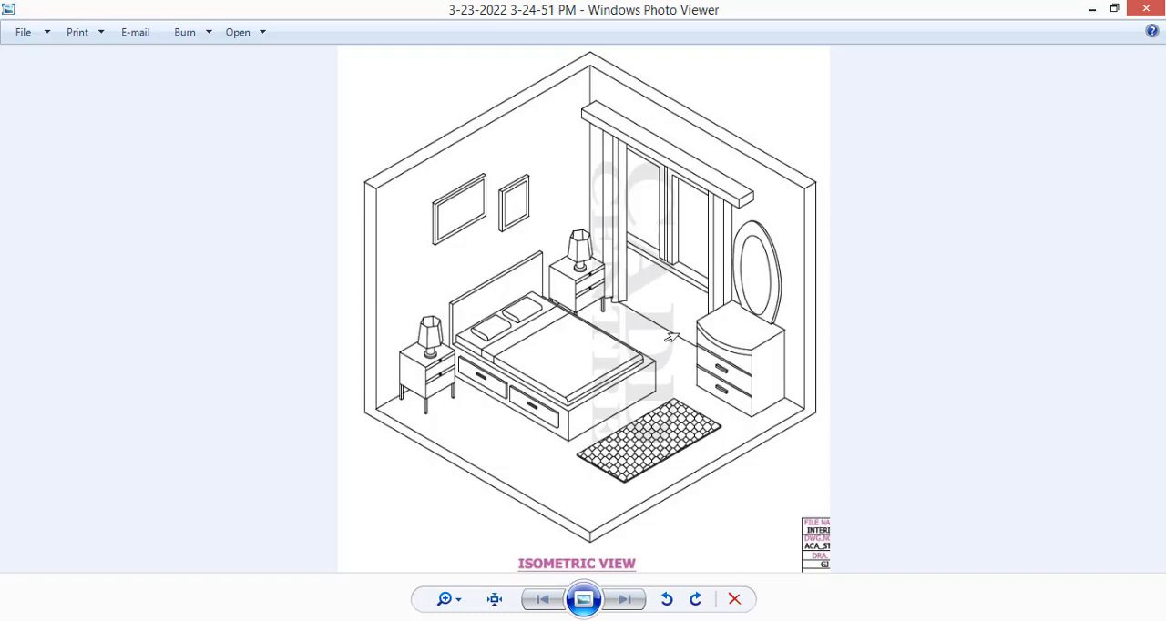
left_click(337, 620)
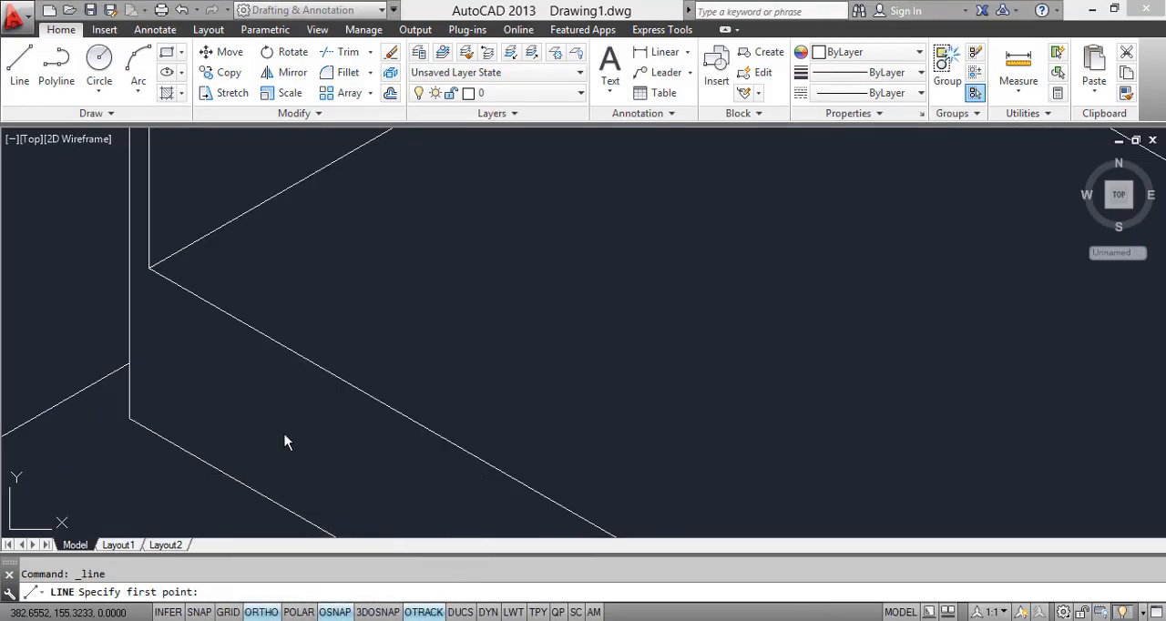
left_click(193, 260)
scroll(411, 377, "down", 3)
scroll(390, 330, "up", 6)
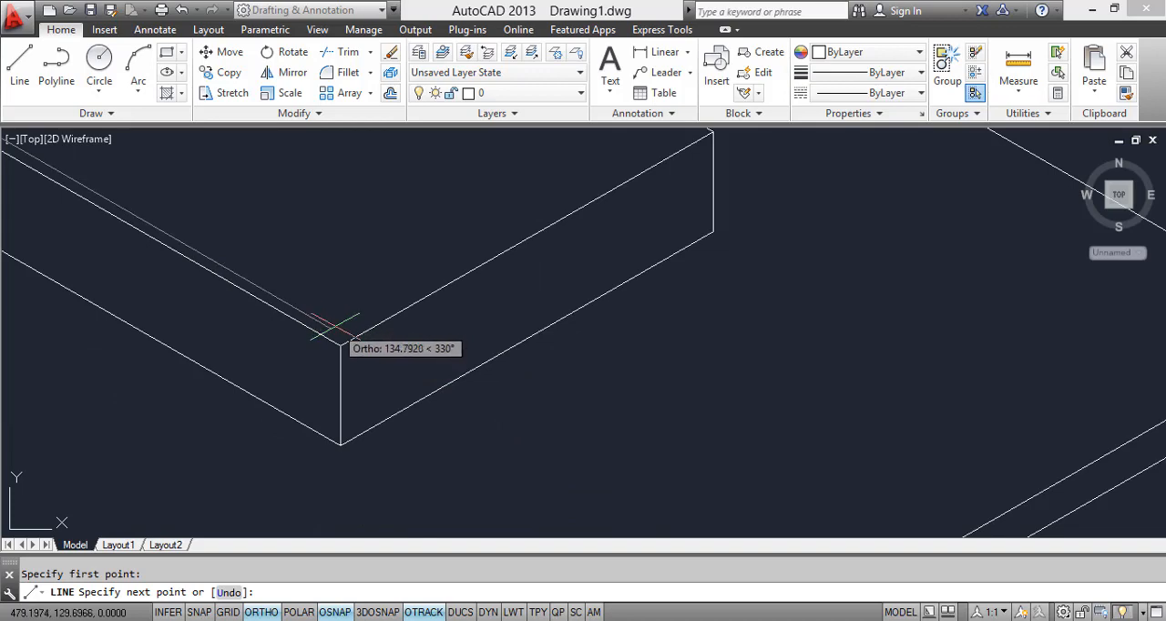
scroll(340, 326, "up", 6)
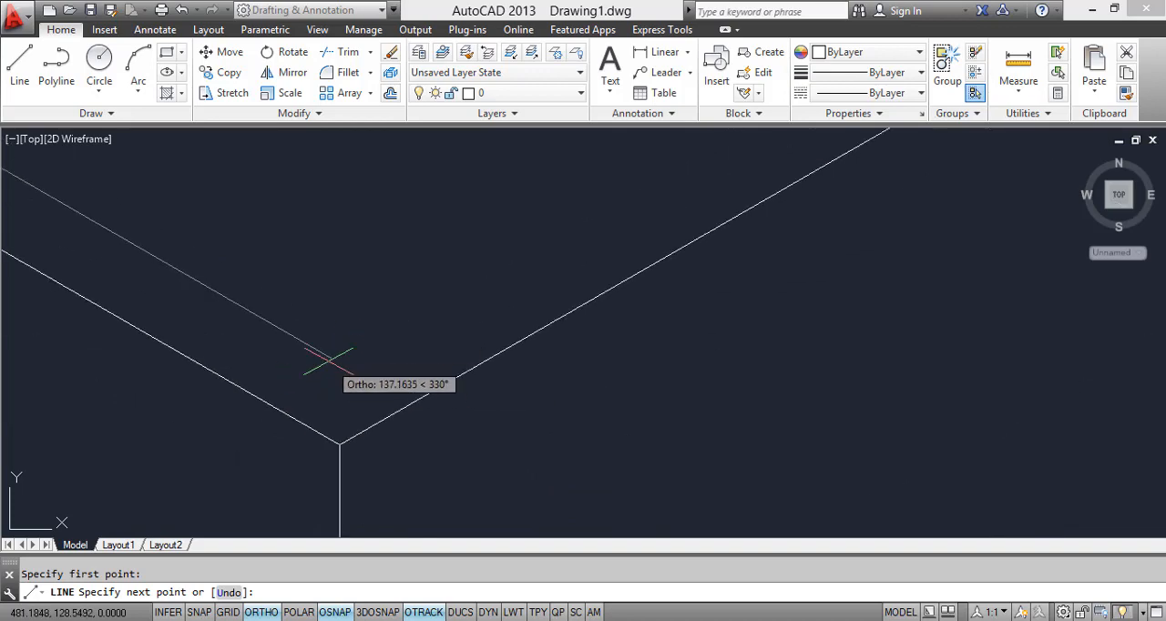
left_click(343, 372)
scroll(344, 371, "down", 6)
middle_click_drag(352, 375, 412, 357)
key("Escape")
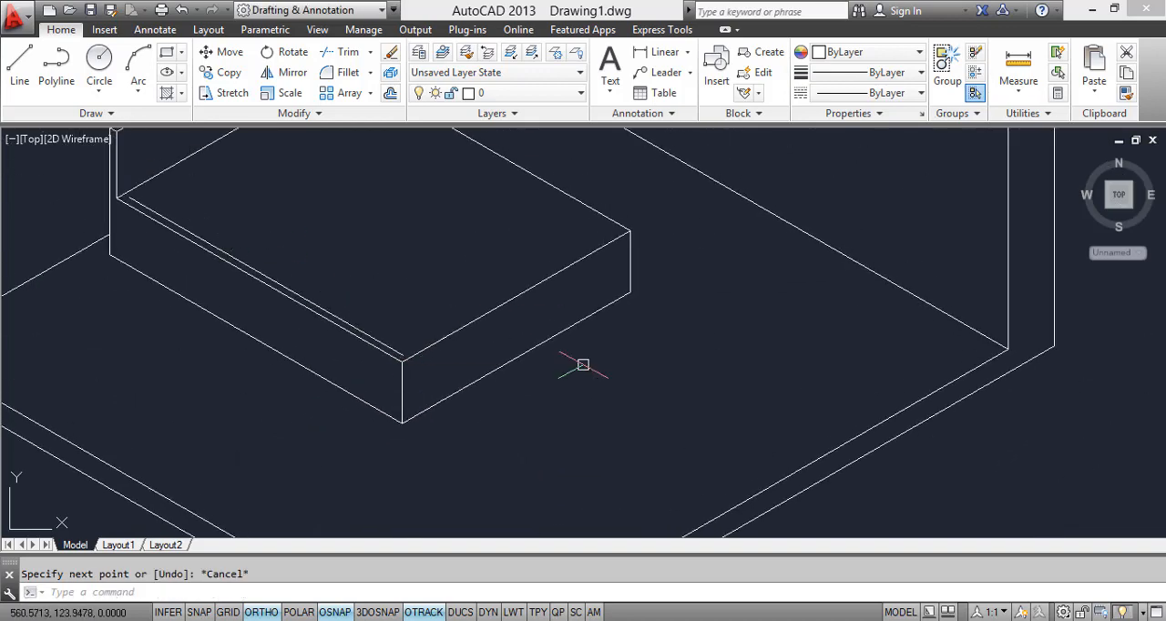
Step: Draw a line from the inset line's headboard end, parallel to the headboard base, to the bed top's far side edge
left_click(19, 64)
scroll(173, 196, "up", 3)
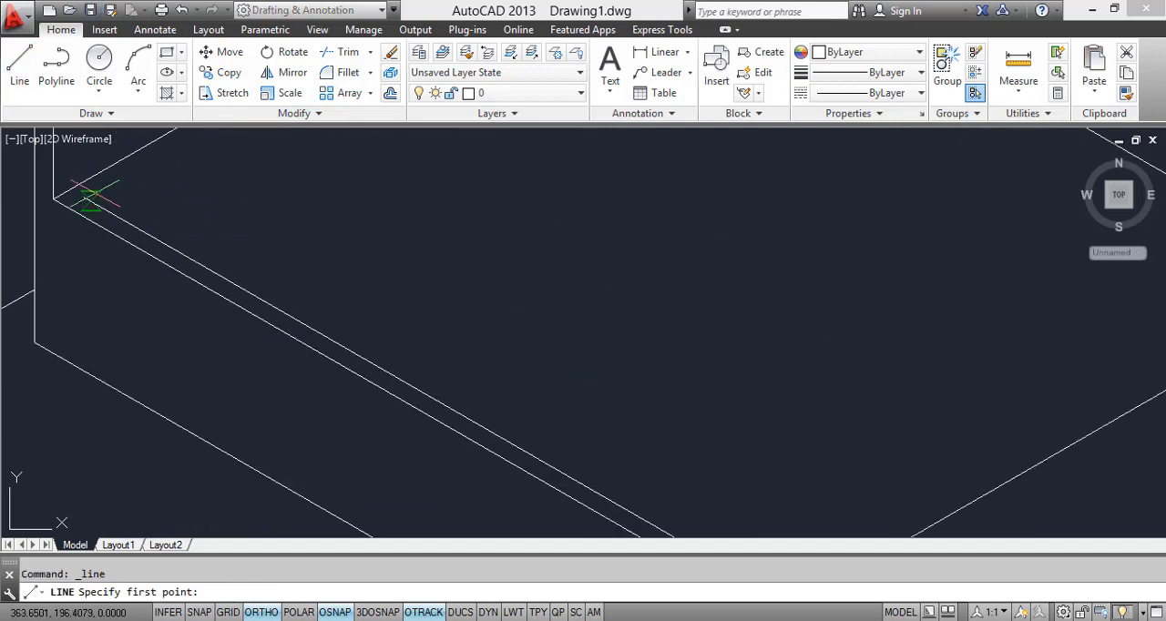
scroll(273, 147, "down", 2)
middle_click_drag(273, 147, 283, 312)
scroll(342, 240, "up", 4)
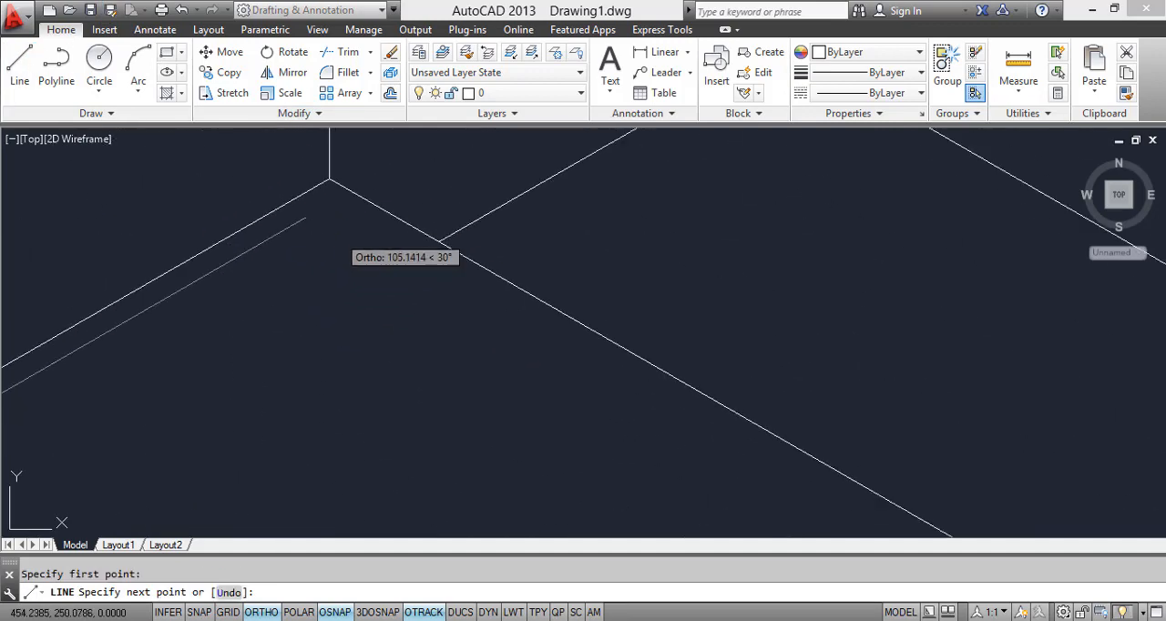
left_click(338, 182)
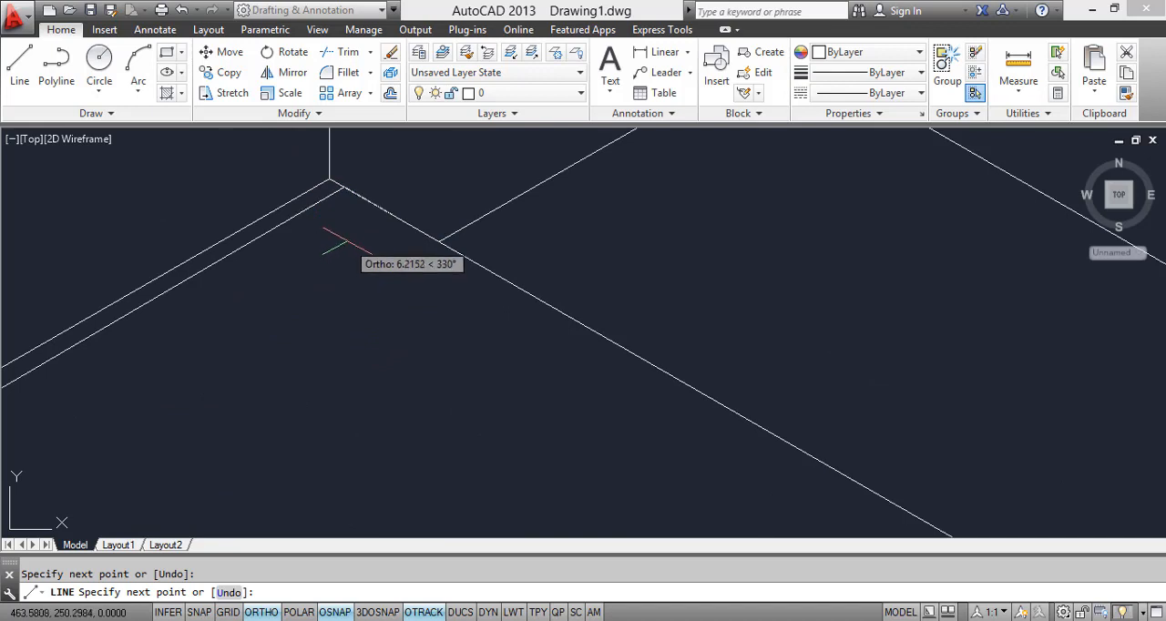
scroll(376, 208, "down", 3)
key("Escape")
Step: Copy the near inset line from its headboard end by about 109 units along the headboard, just inside the bed top's far edge
scroll(222, 323, "up", 2)
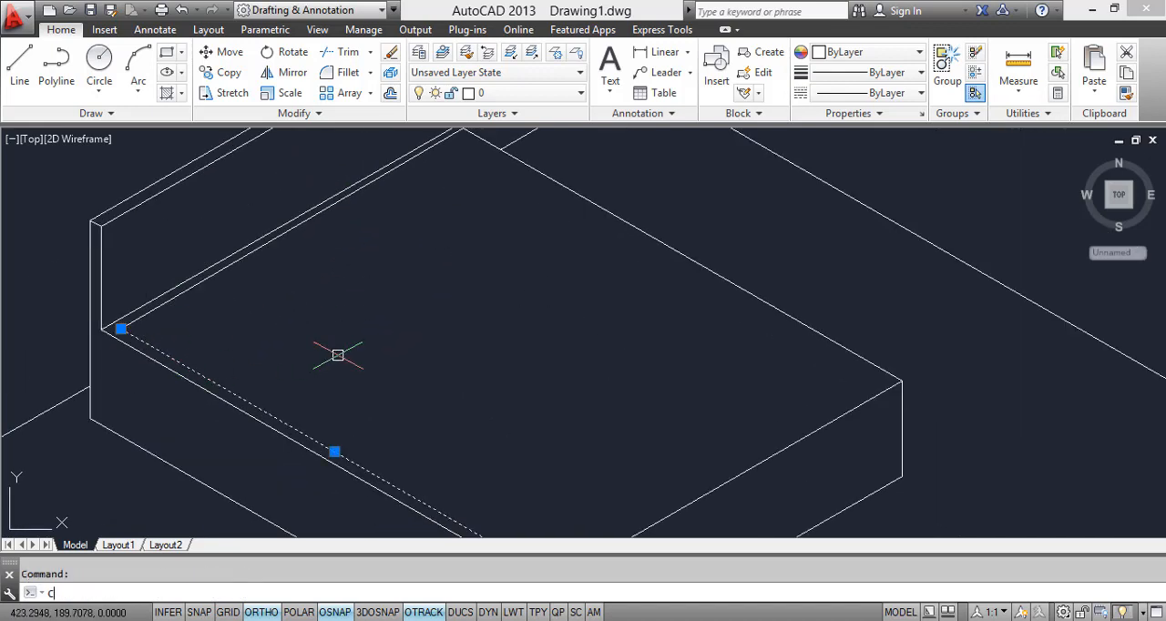
type("co")
key("Return")
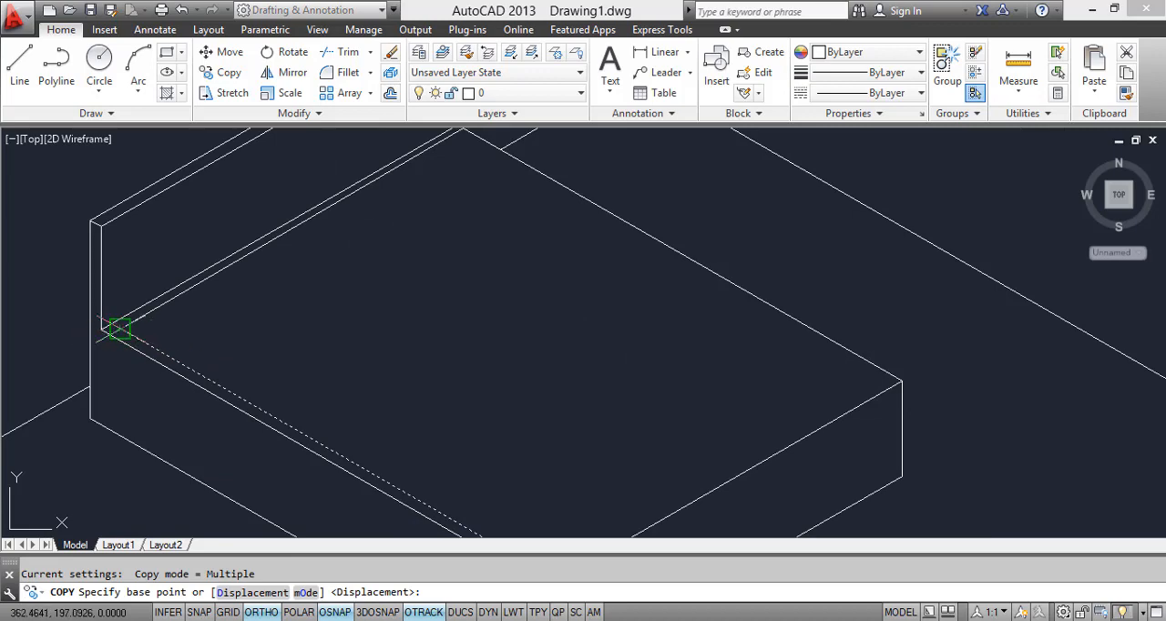
left_click(119, 329)
scroll(255, 429, "up", 5)
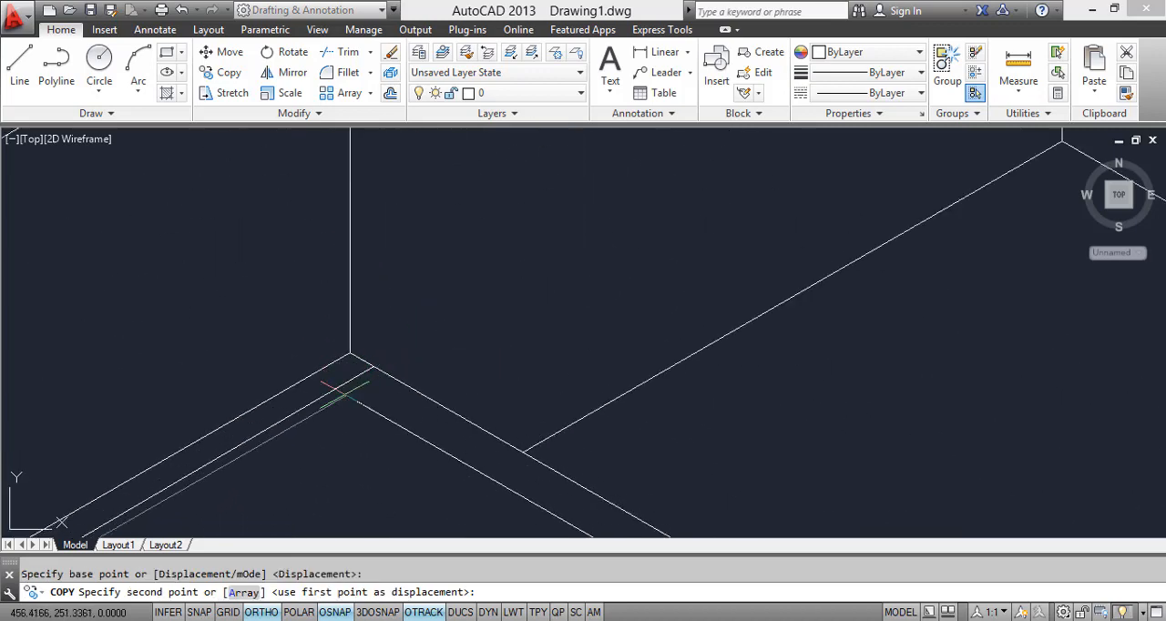
scroll(356, 401, "down", 4)
middle_click_drag(352, 404, 457, 246)
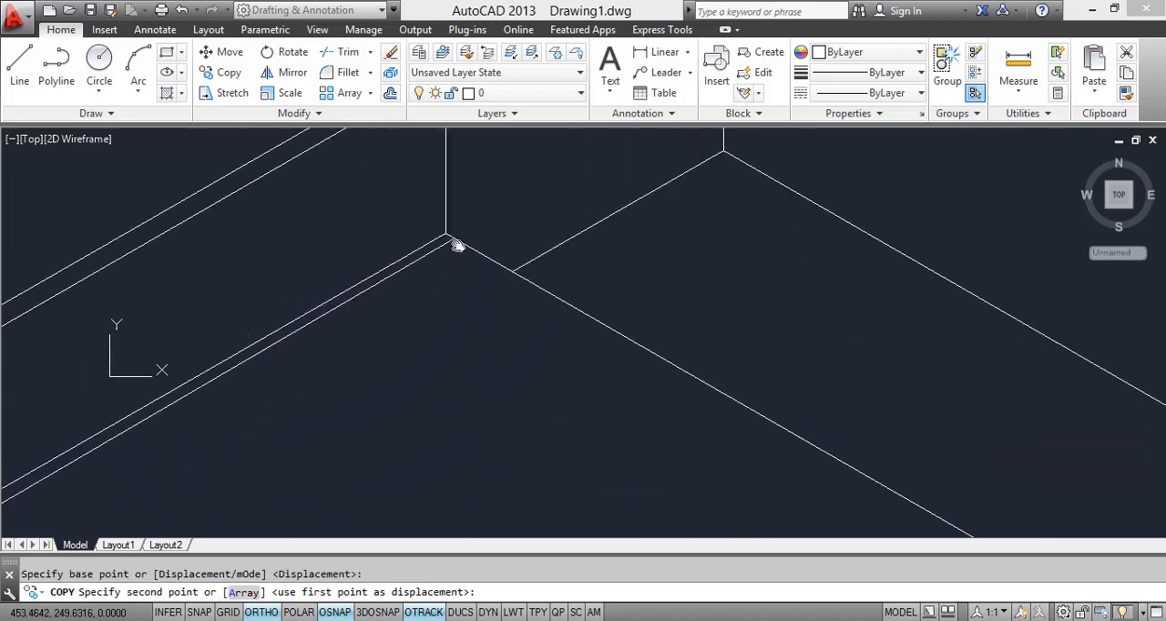
scroll(451, 273, "down", 3)
scroll(446, 258, "up", 3)
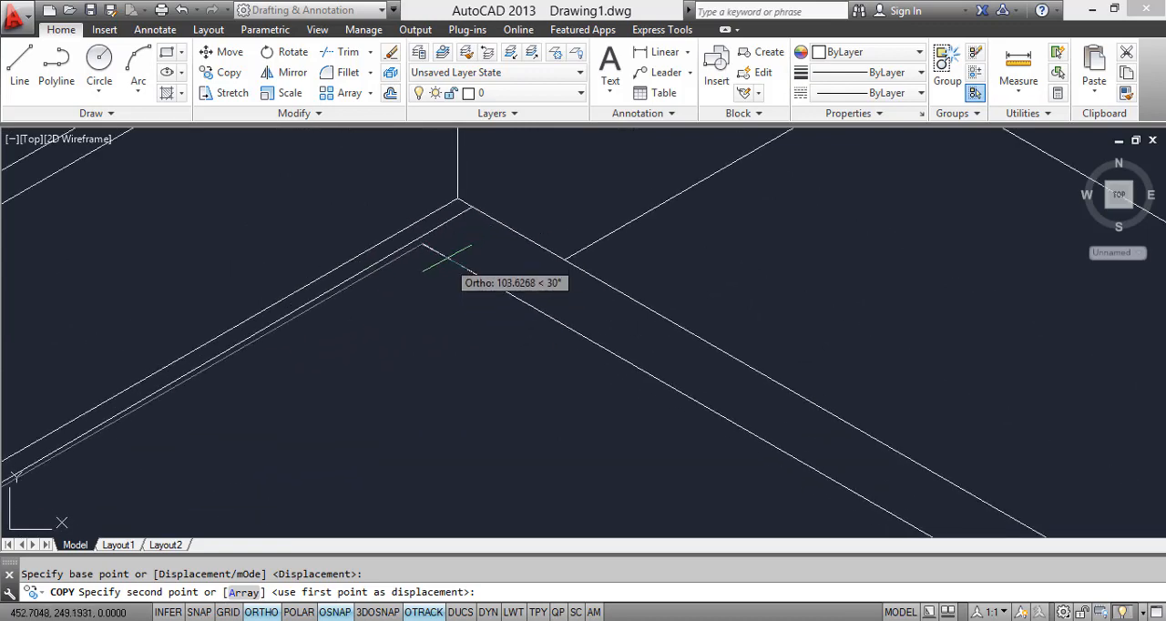
scroll(460, 235, "up", 3)
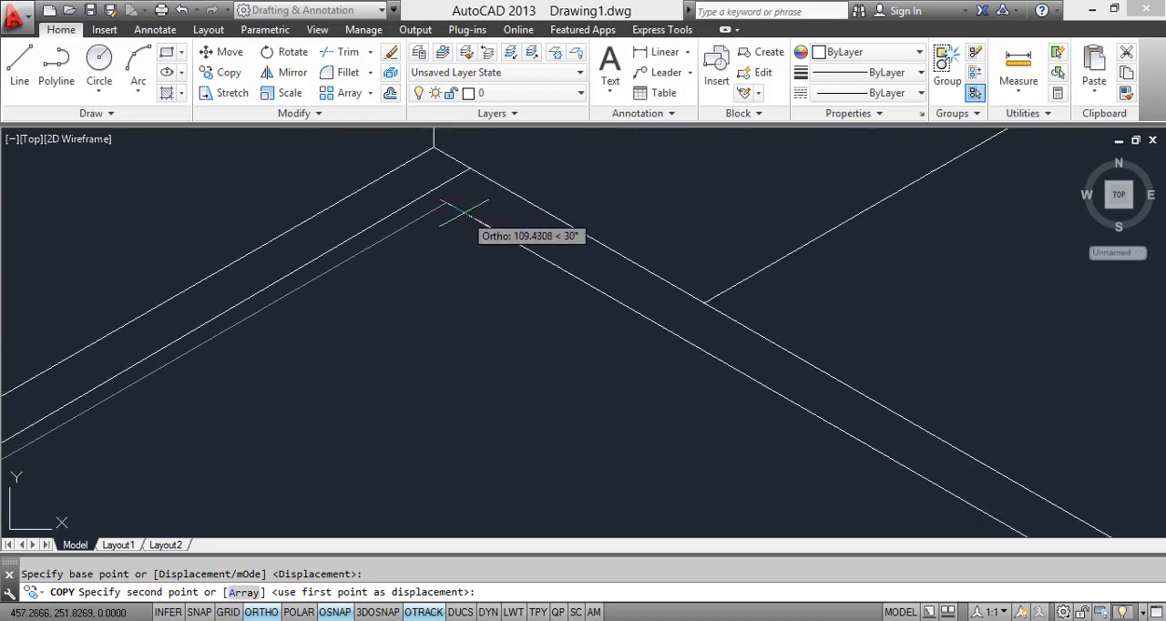
left_click(456, 212)
key("Escape")
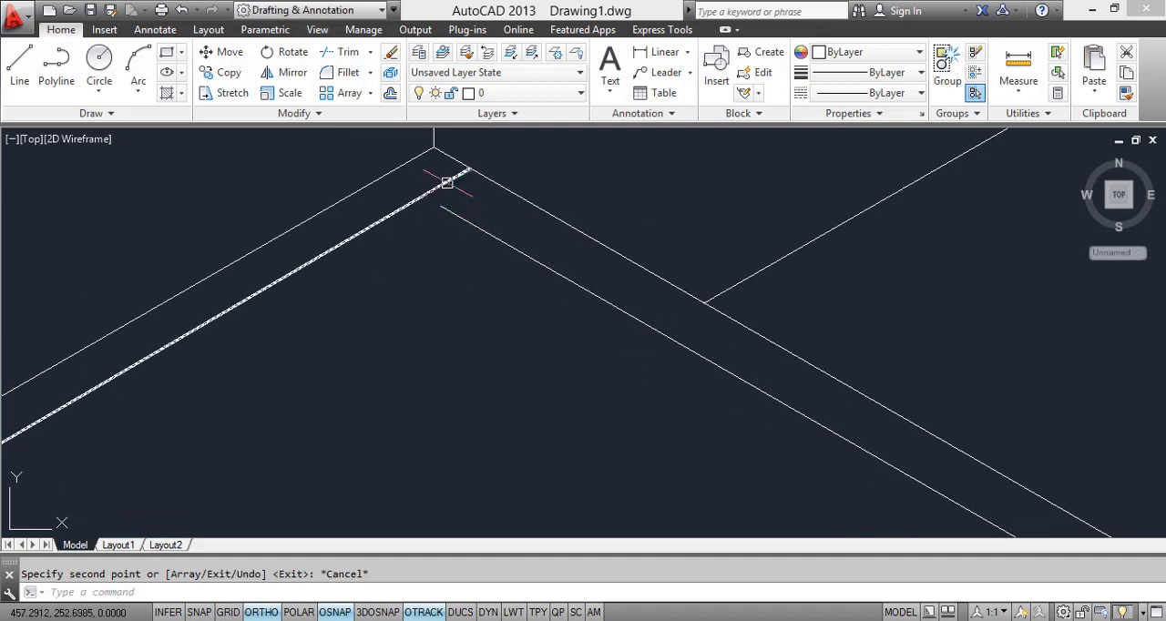
Step: Stretch the far ends of the headboard-side inset line and the copied far inset line so they meet in one corner
left_click(468, 172)
left_click(445, 208)
key("Escape")
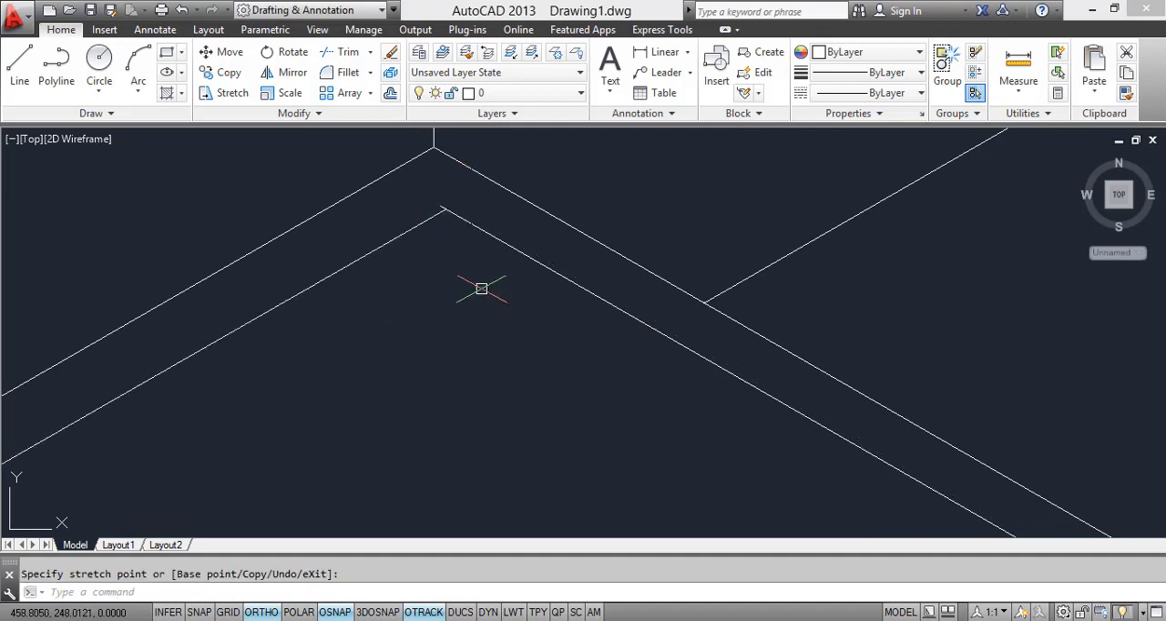
scroll(451, 219, "up", 5)
left_click(454, 224)
left_click(421, 187)
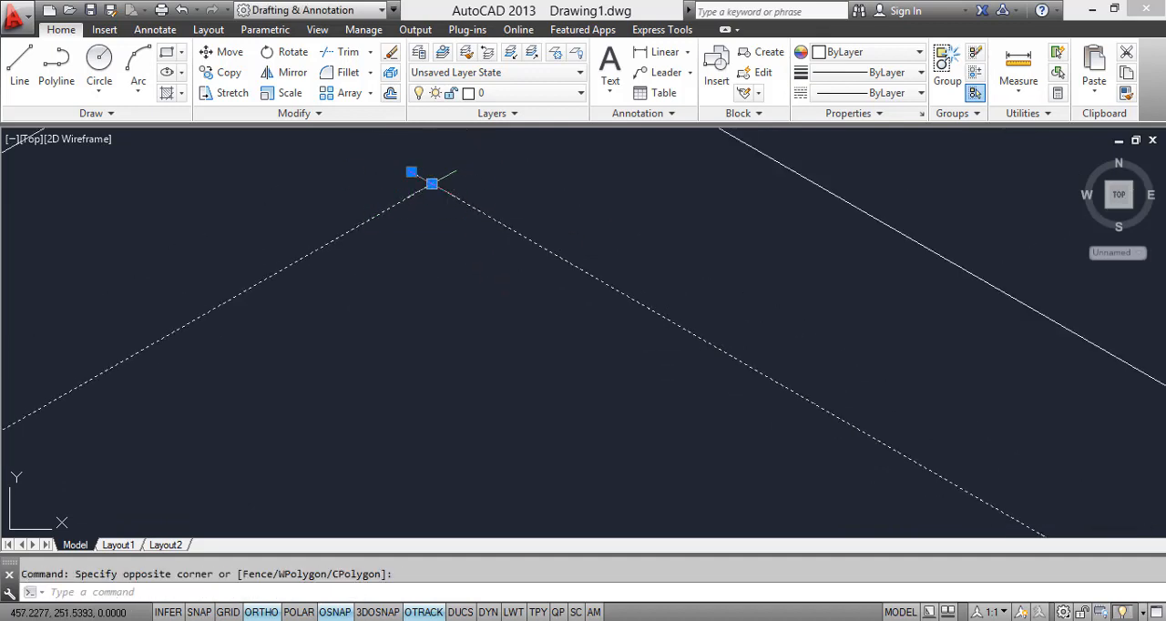
left_click(432, 183)
key("Escape")
scroll(437, 187, "down", 4)
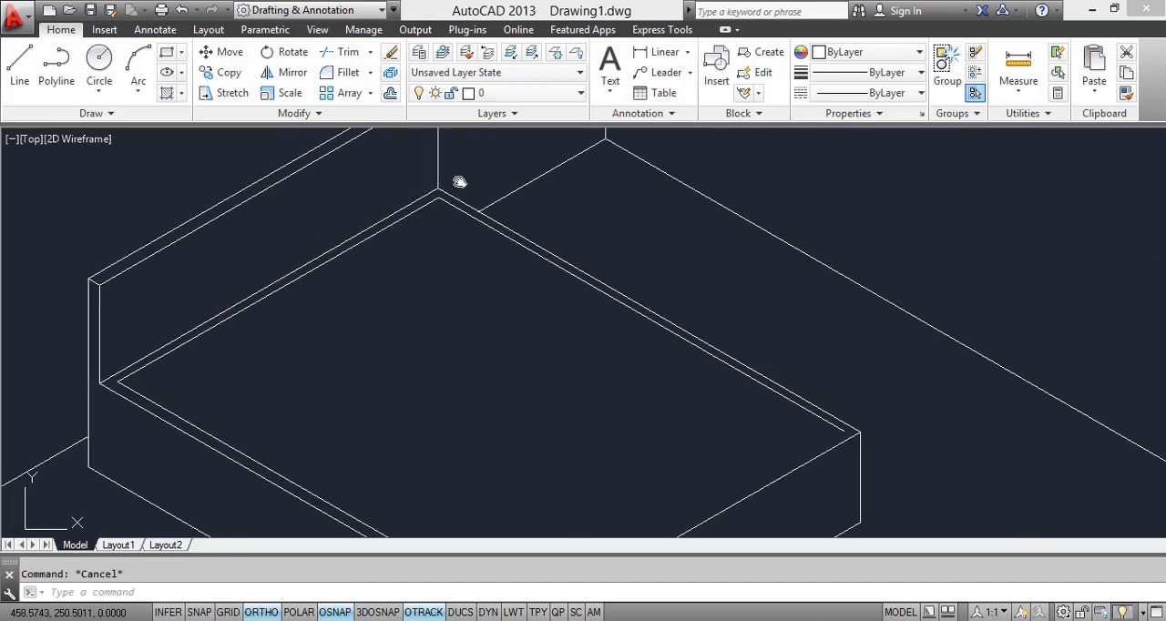
middle_click_drag(459, 183, 489, 142)
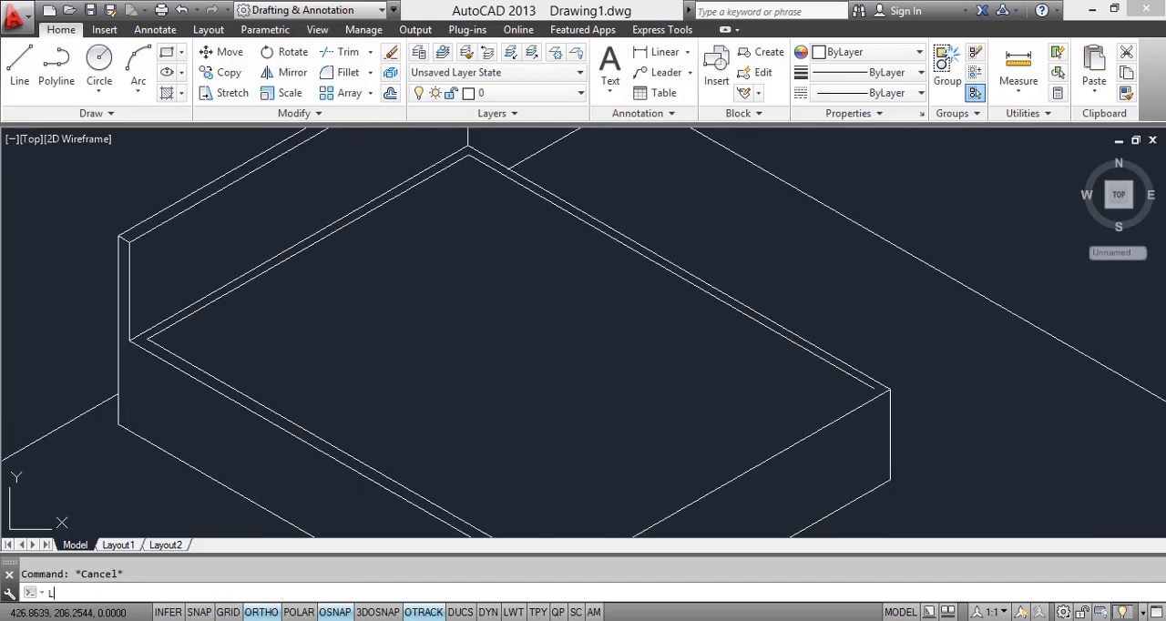
scroll(164, 340, "up", 2)
left_click(138, 344)
middle_click_drag(433, 170, 284, 409)
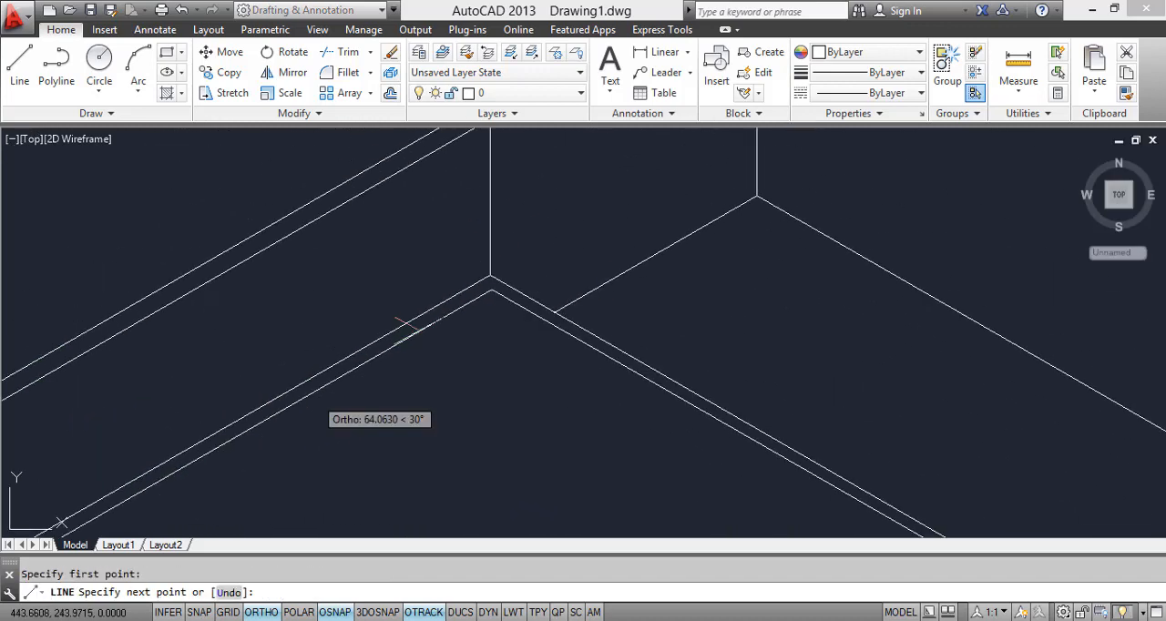
scroll(498, 286, "up", 2)
scroll(498, 287, "up", 4)
scroll(506, 419, "up", 2)
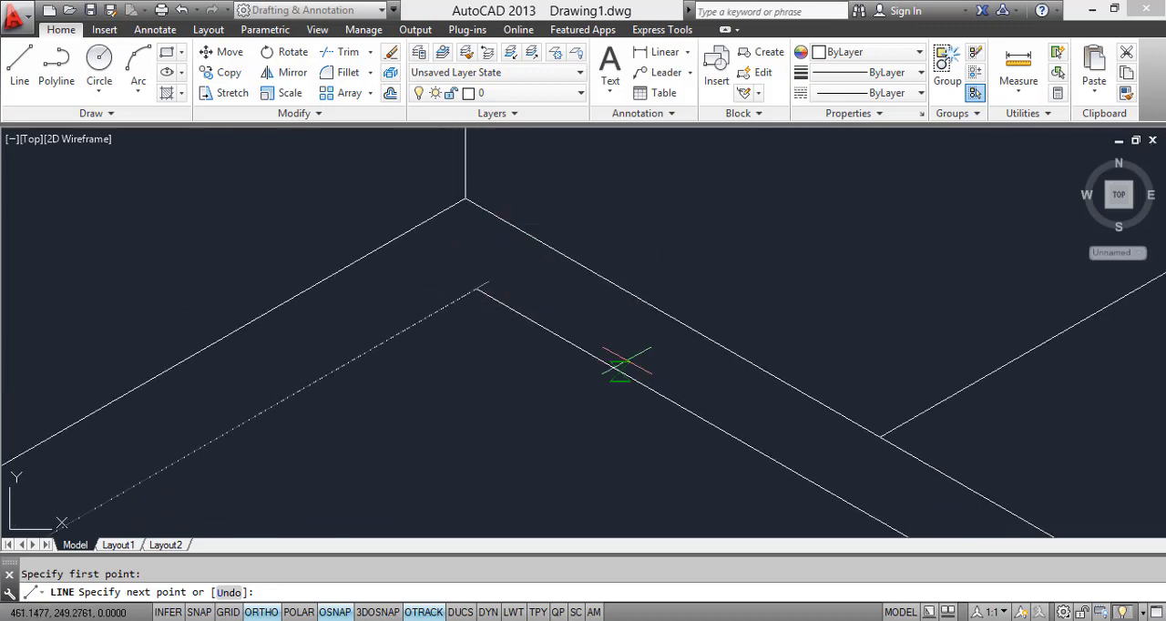
scroll(625, 364, "down", 8)
middle_click_drag(617, 323, 583, 210)
key("Escape")
Step: Draw a vertical line about 4.8 units high up from the inset outline's near headboard corner on the bed top
scroll(592, 307, "down", 2)
middle_click_drag(650, 447, 526, 289)
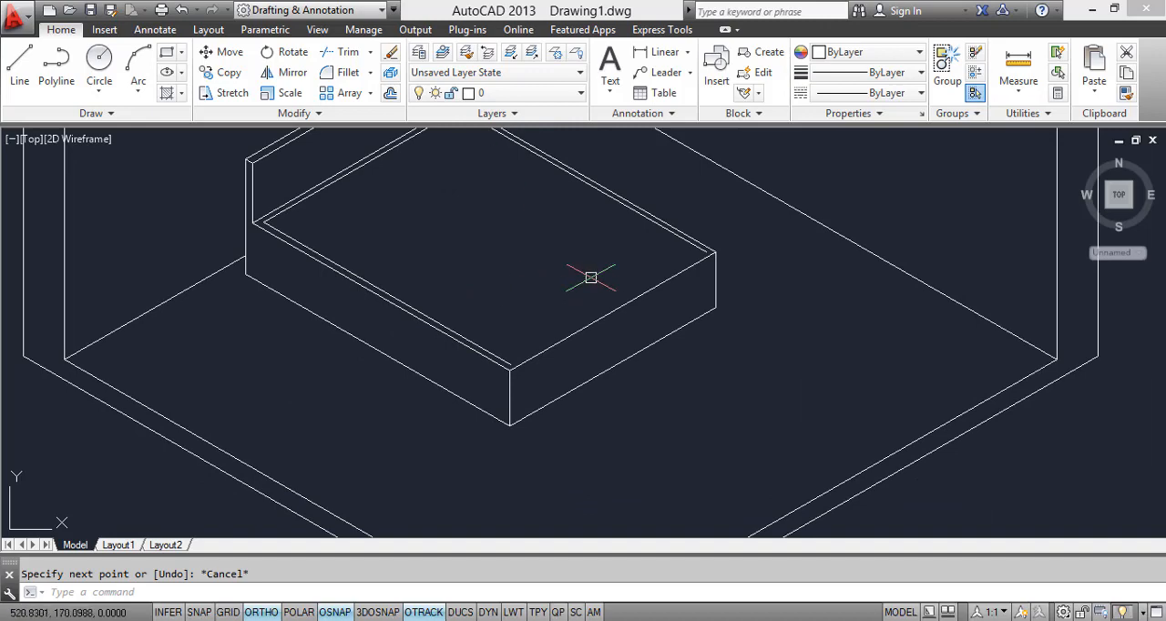
scroll(592, 277, "up", 2)
middle_click_drag(254, 258, 277, 360)
scroll(277, 360, "down", 2)
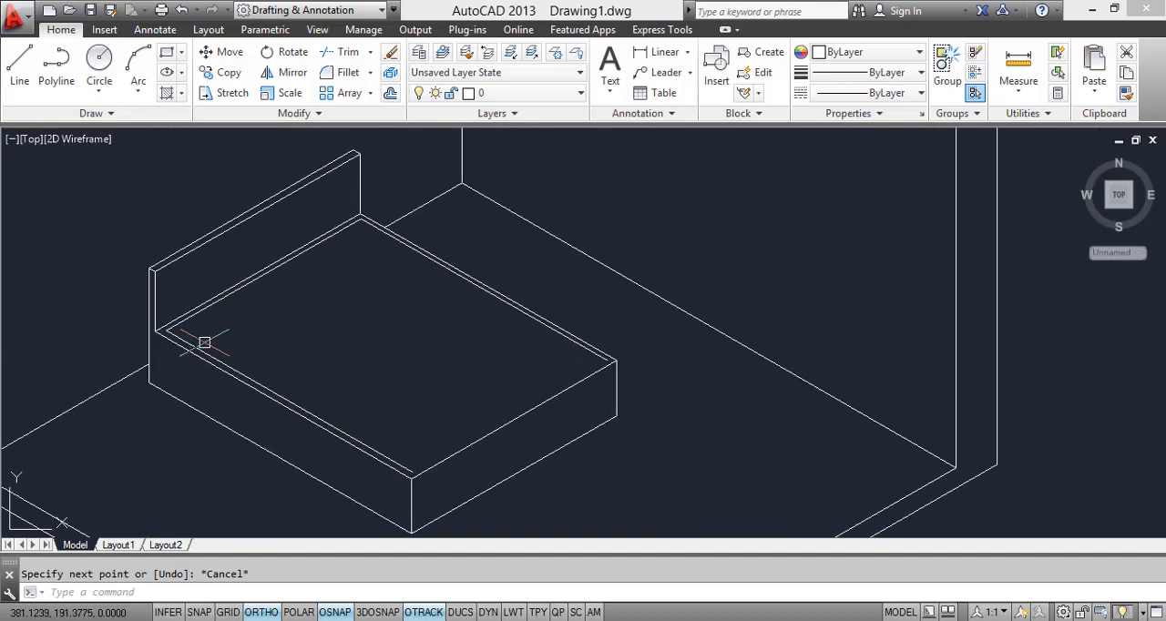
scroll(204, 342, "up", 2)
type("l")
key("Return")
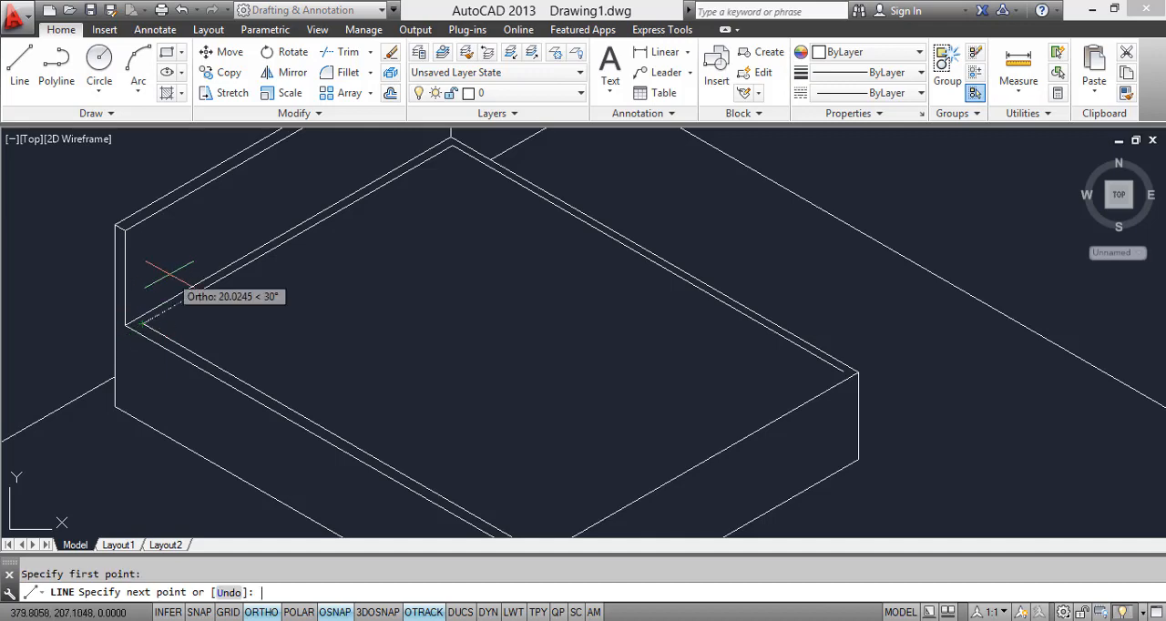
key("F5")
scroll(146, 283, "up", 6)
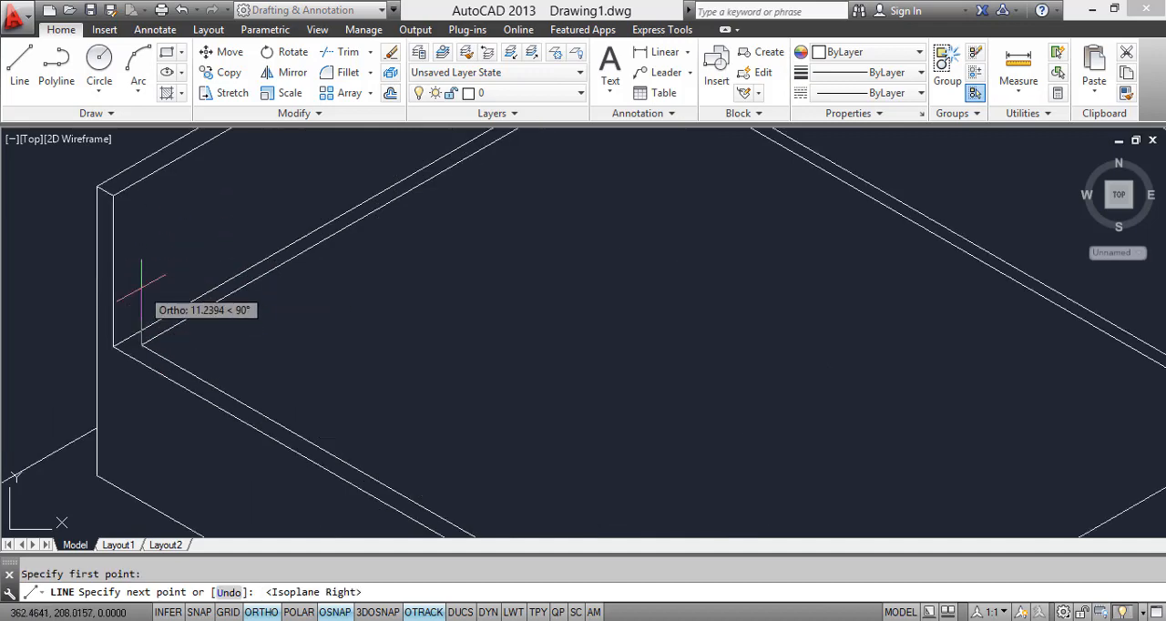
left_click(138, 364)
scroll(305, 323, "down", 8)
key("Escape")
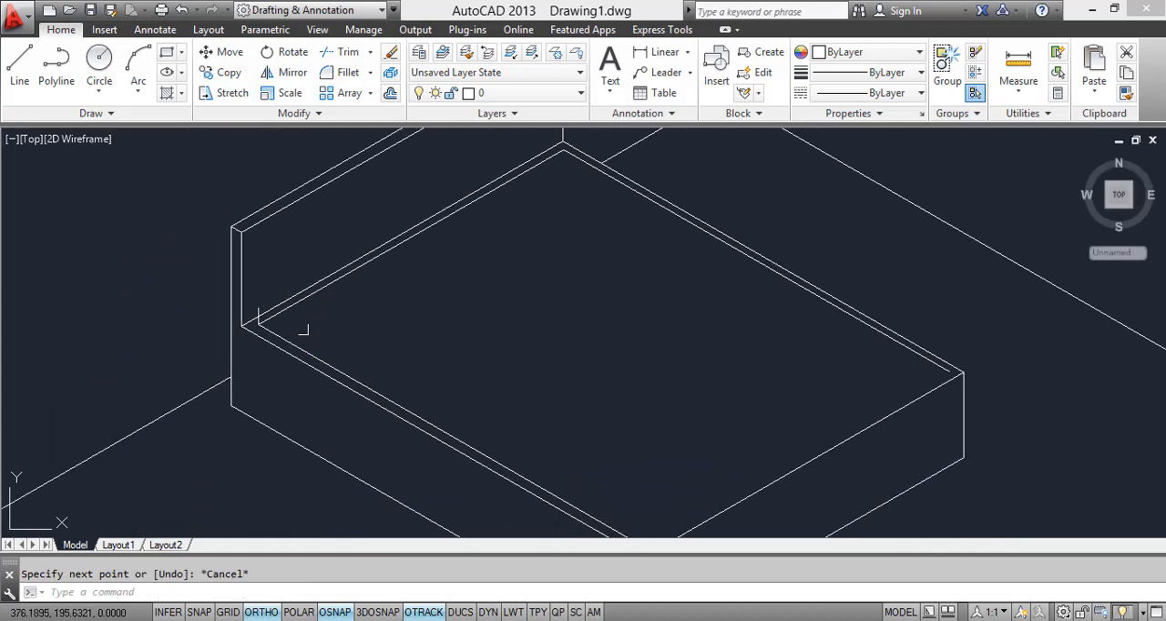
left_click(292, 334)
left_click(303, 333)
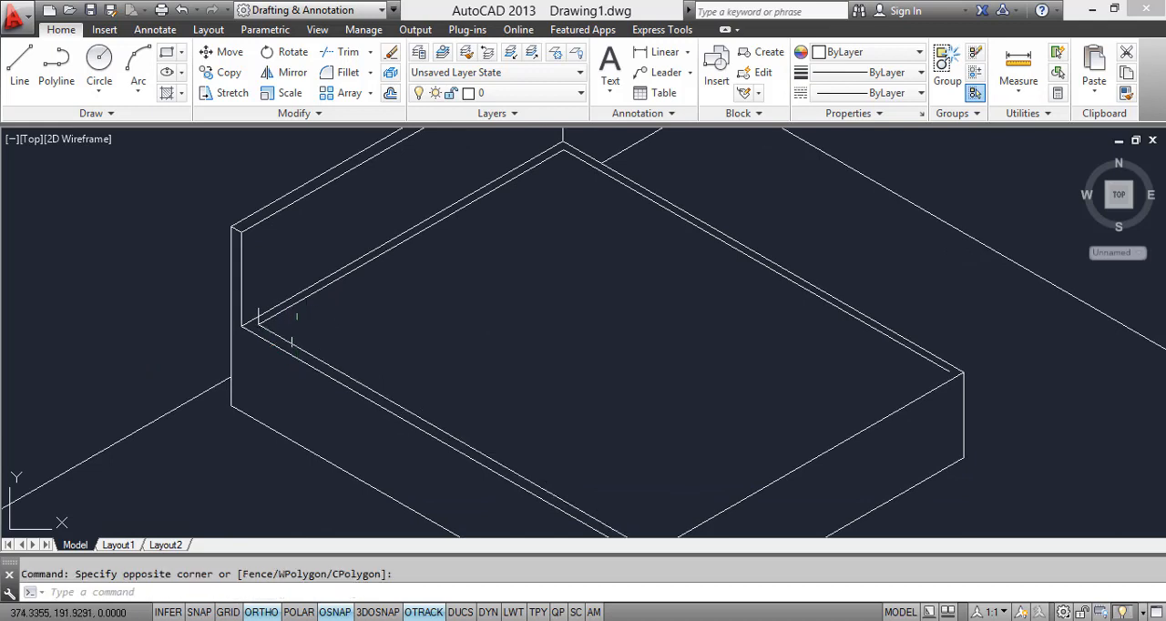
left_click(292, 339)
middle_click_drag(732, 479, 644, 326)
key("Escape")
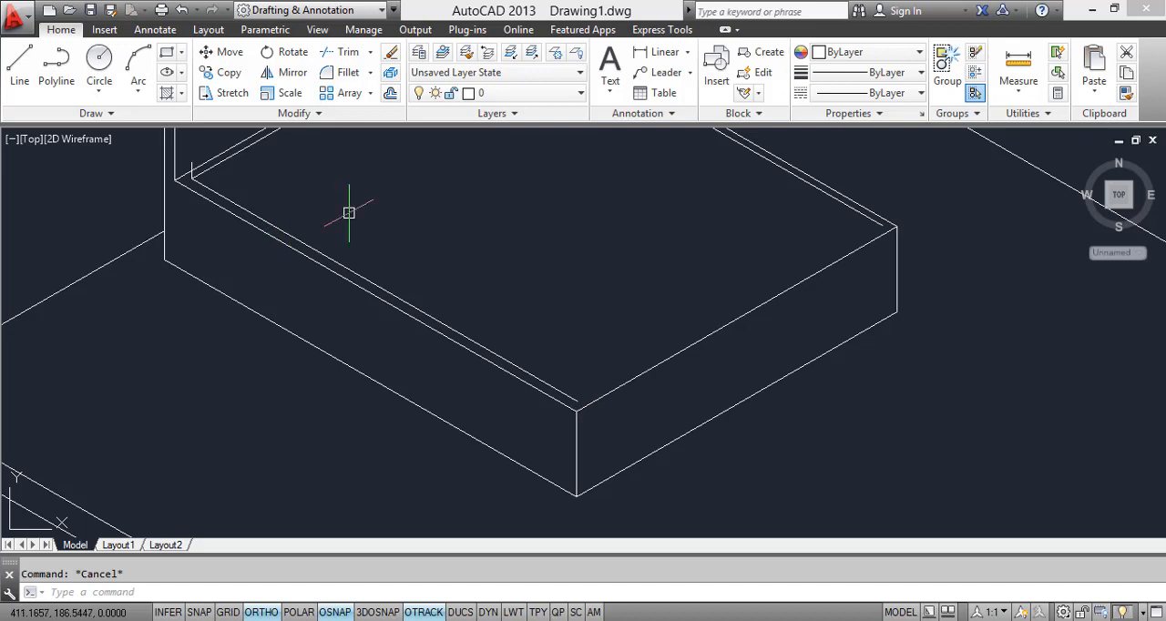
Step: Copy the headboard-side inset line from its near corner to the foot end of the near inset line
middle_click_drag(348, 212, 369, 250)
left_click(246, 199)
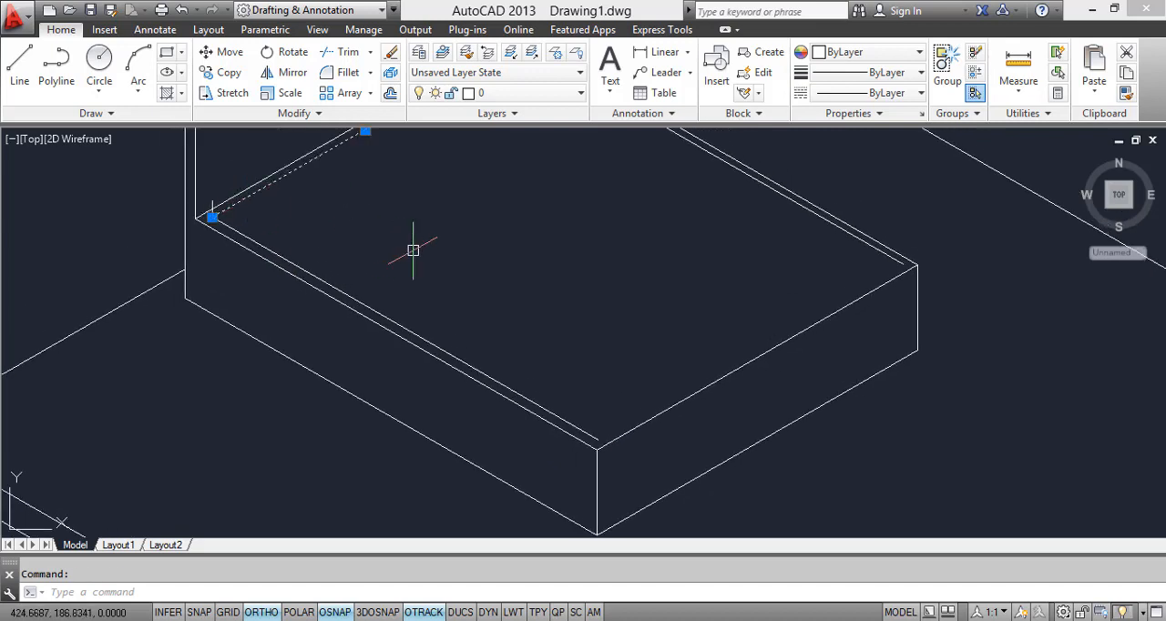
key("Return")
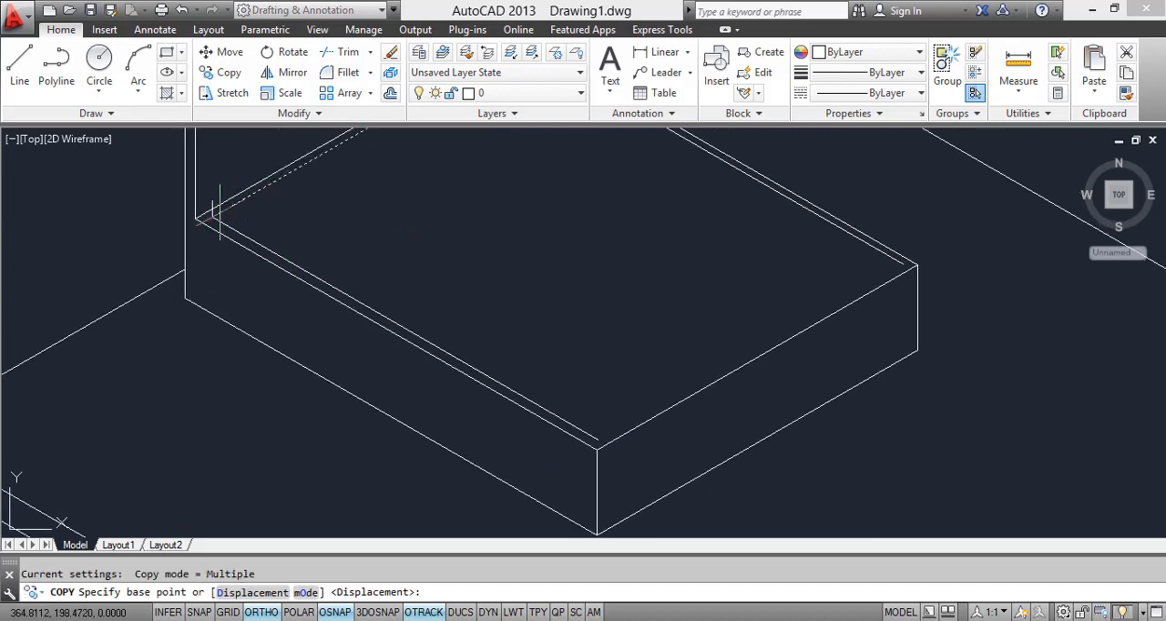
scroll(220, 213, "up", 2)
left_click(202, 224)
scroll(531, 320, "down", 1)
middle_click_drag(531, 321, 351, 175)
scroll(352, 175, "down", 2)
scroll(465, 266, "up", 2)
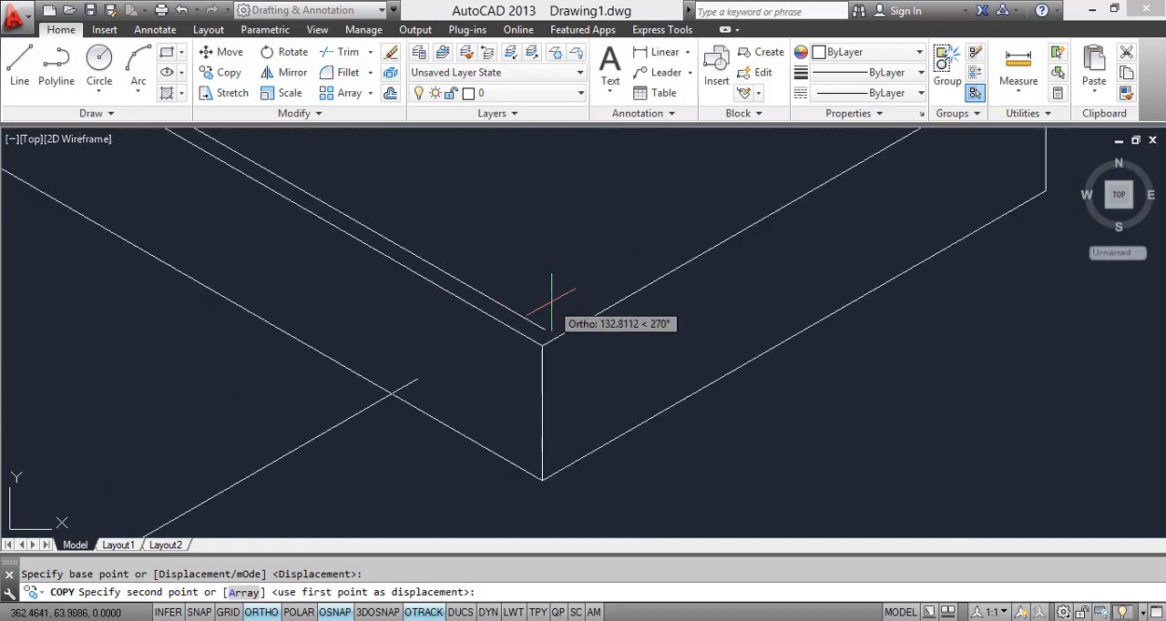
left_click(541, 331)
scroll(533, 347, "down", 3)
key("Escape")
Step: Copy the near and foot-end inset lines straight up to the top of the short vertical line
scroll(533, 346, "up", 4)
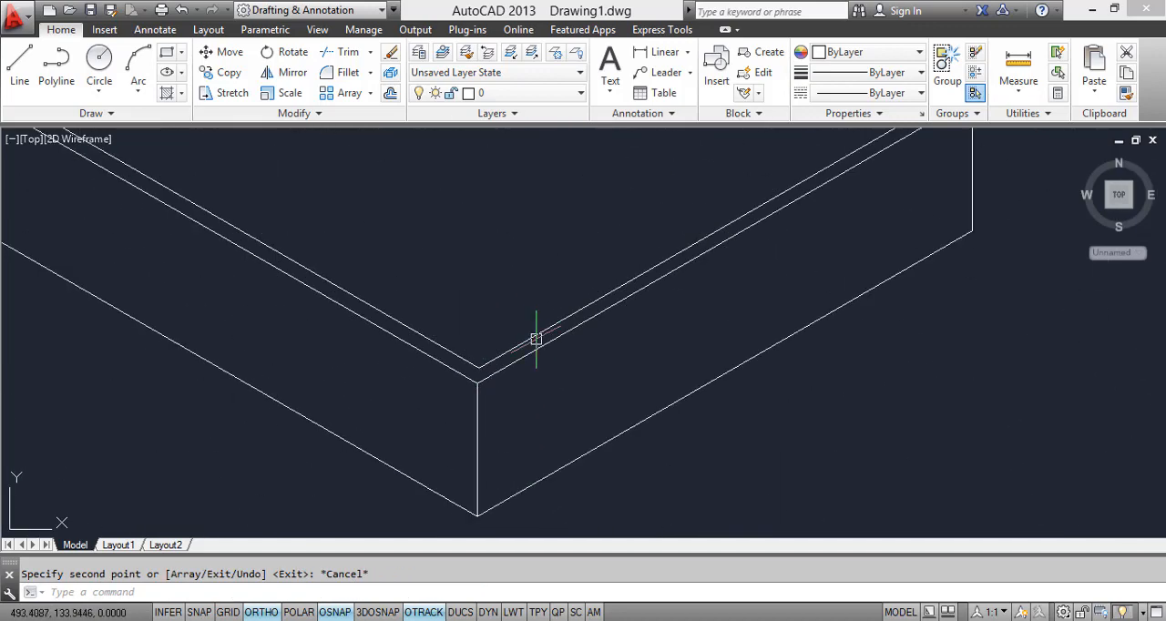
scroll(474, 407, "down", 4)
scroll(392, 380, "up", 3)
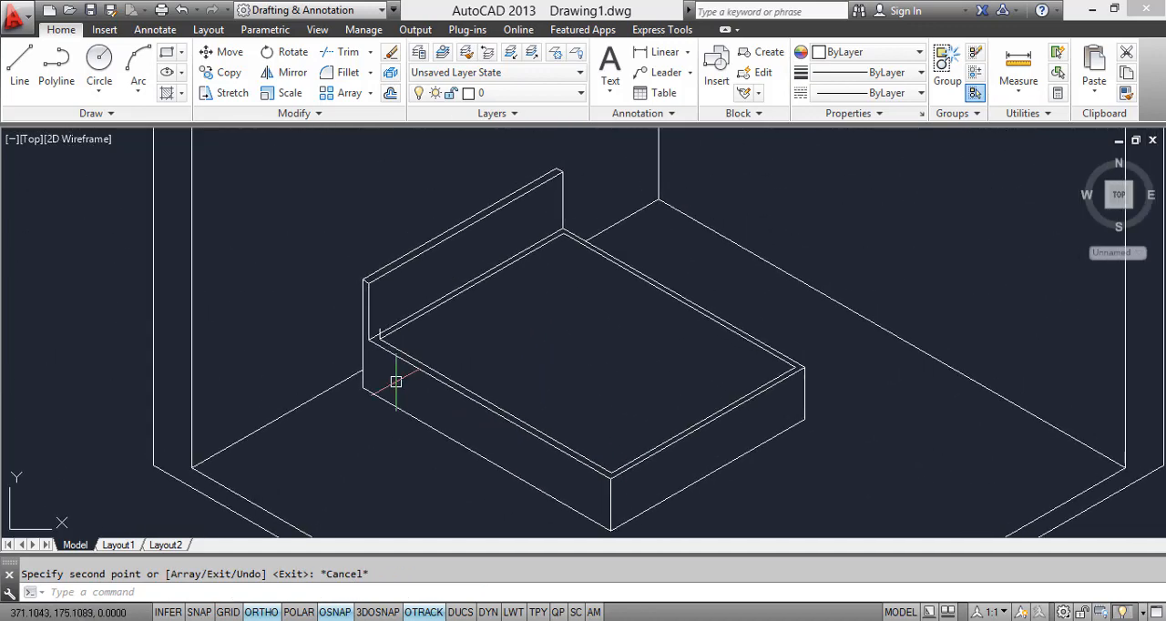
left_click(396, 338)
scroll(403, 320, "down", 2)
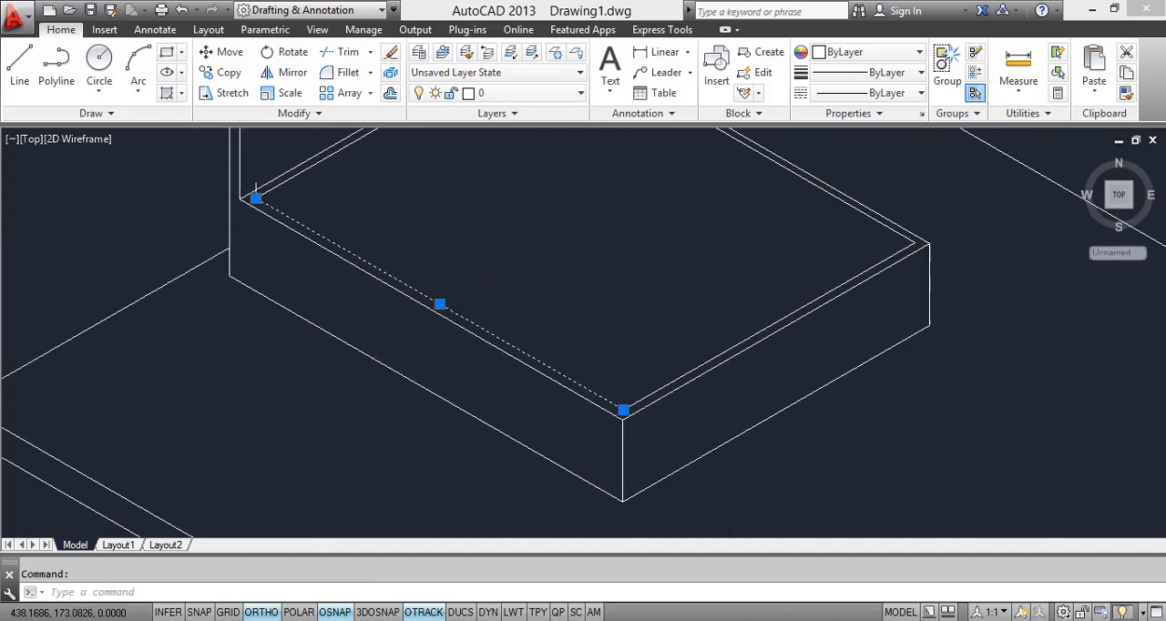
left_click(641, 396)
type("c")
key("Return")
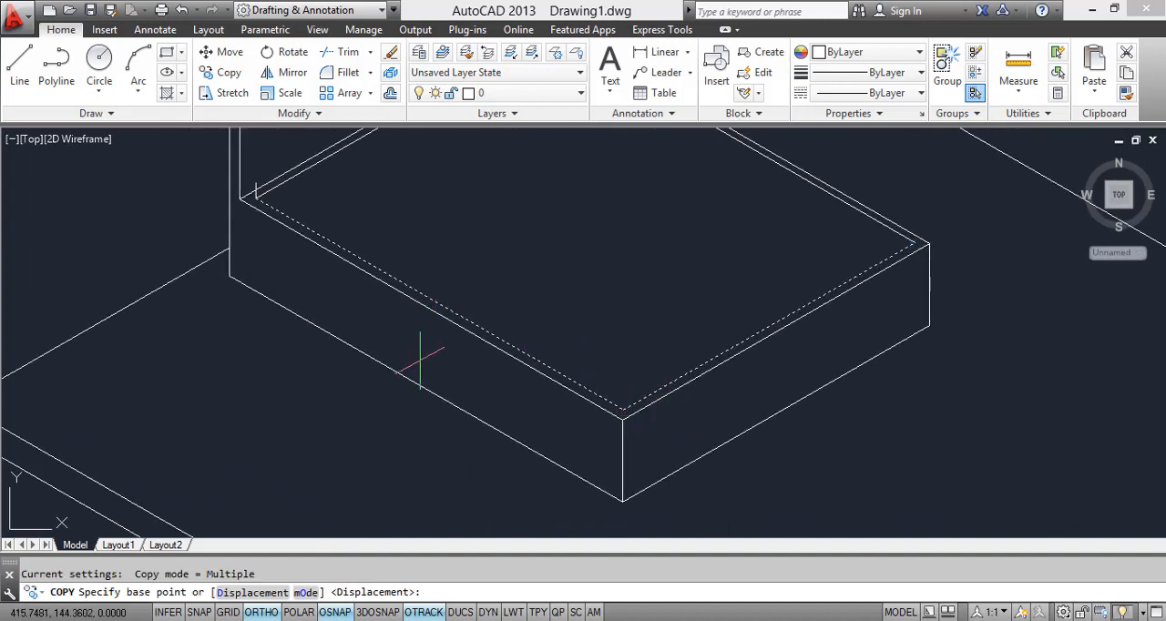
scroll(313, 244, "up", 5)
left_click(313, 244)
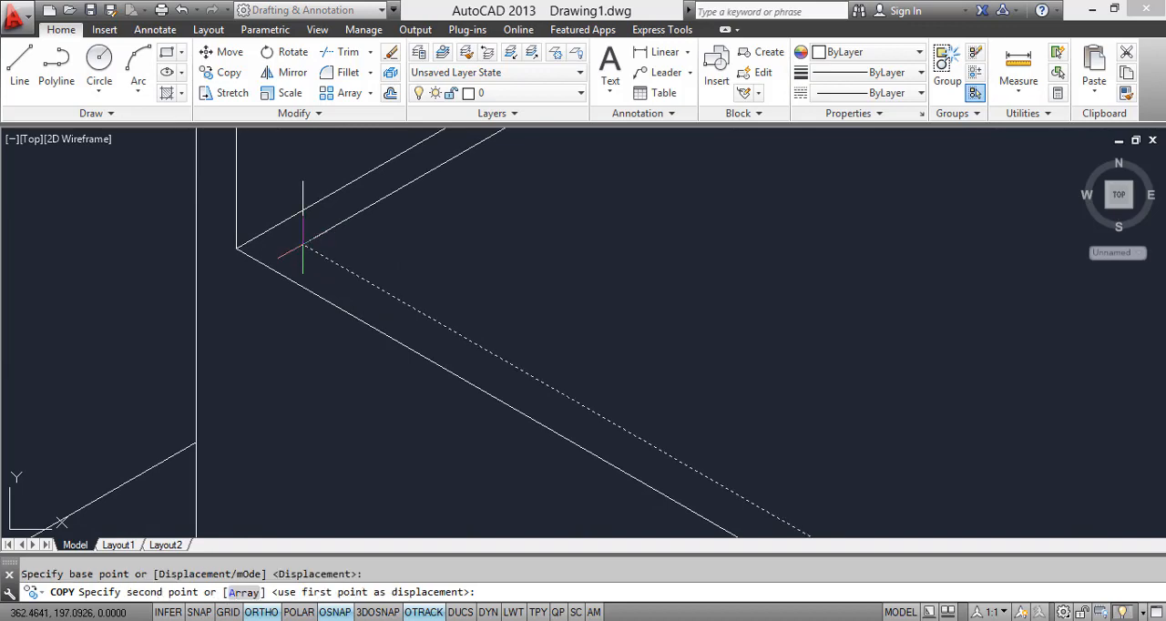
left_click(303, 178)
scroll(313, 232, "down", 3)
key("Escape")
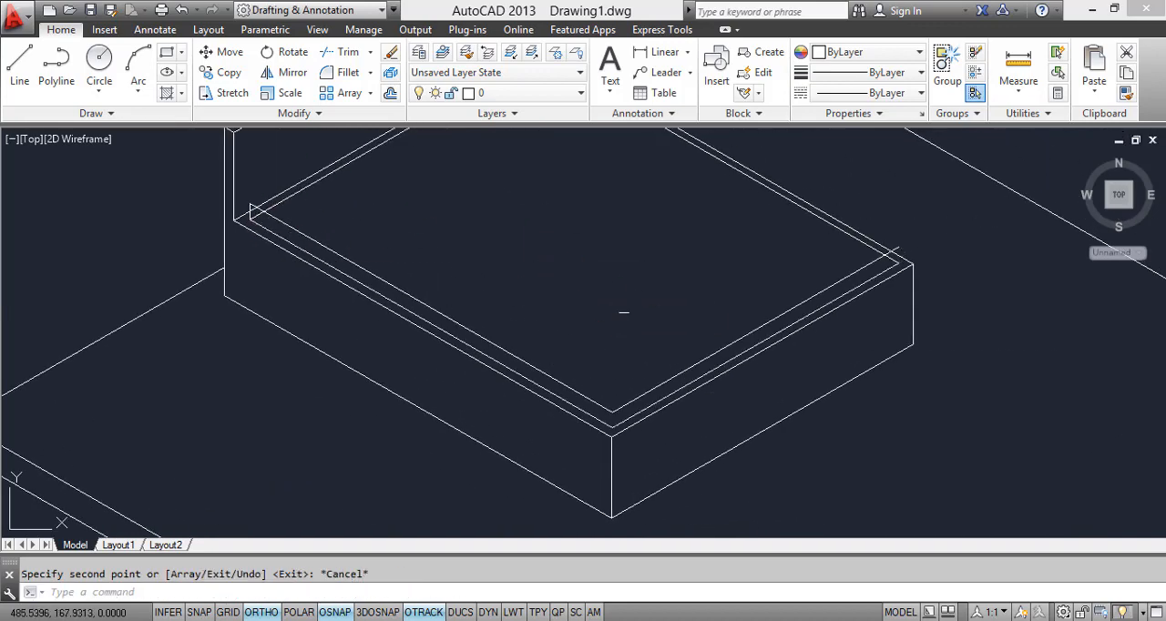
Step: Copy the short vertical mattress edge to the near and far corners at the foot of the bed
scroll(159, 177, "up", 5)
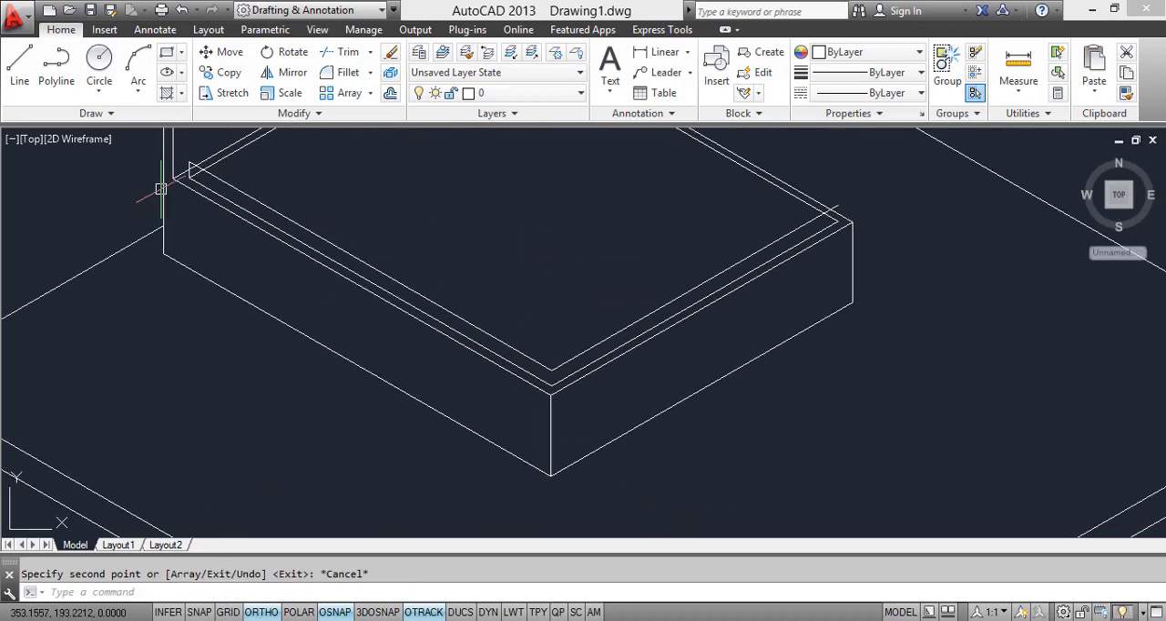
left_click(232, 152)
left_click(320, 450)
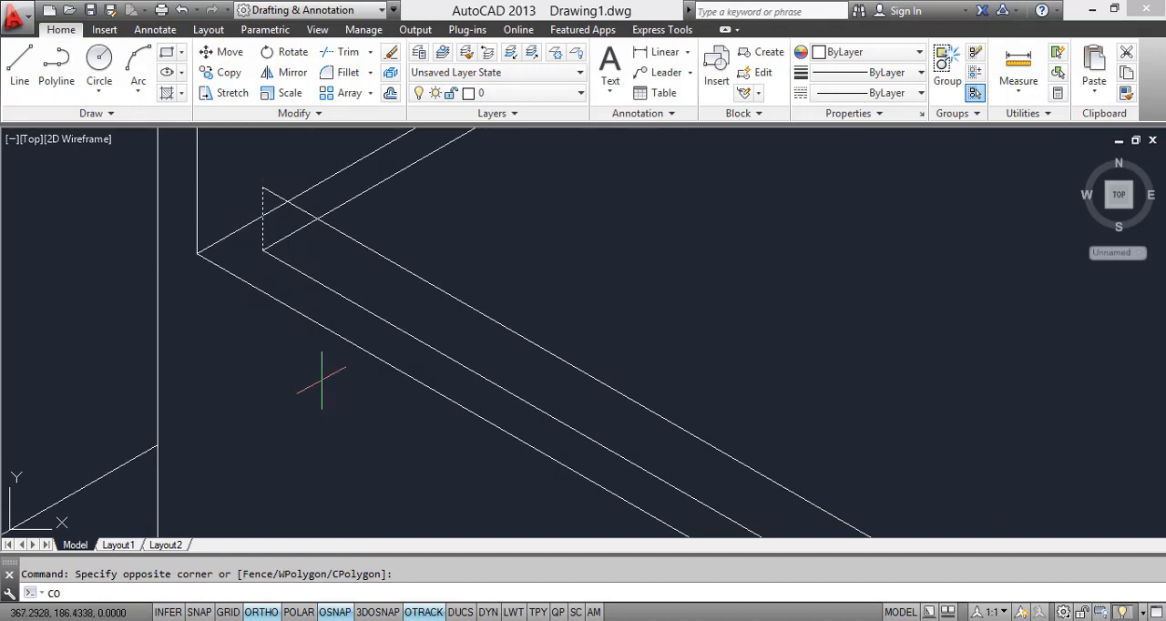
key("Return")
scroll(460, 373, "up", 5)
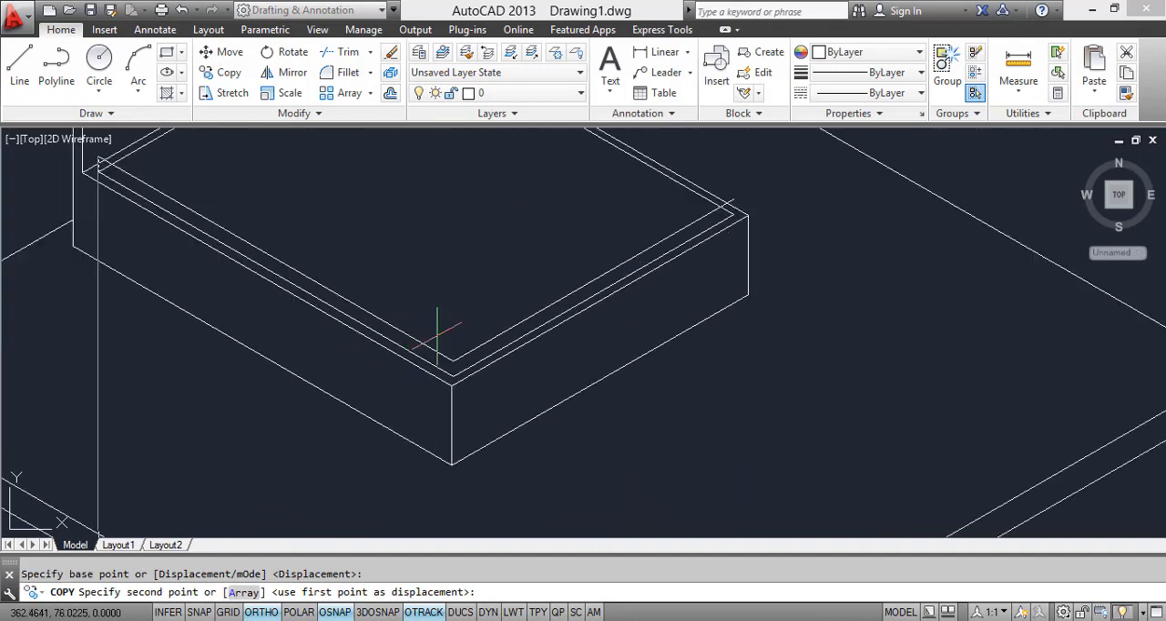
left_click(471, 396)
scroll(660, 374, "down", 3)
scroll(681, 319, "up", 4)
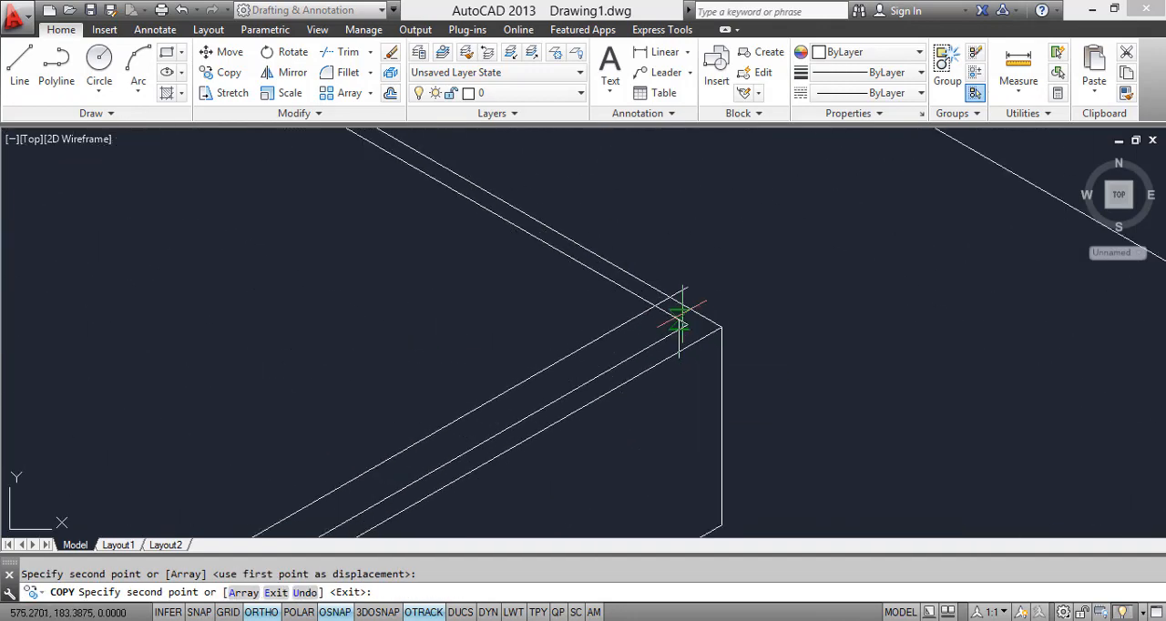
left_click(722, 325)
scroll(724, 319, "down", 4)
key("Escape")
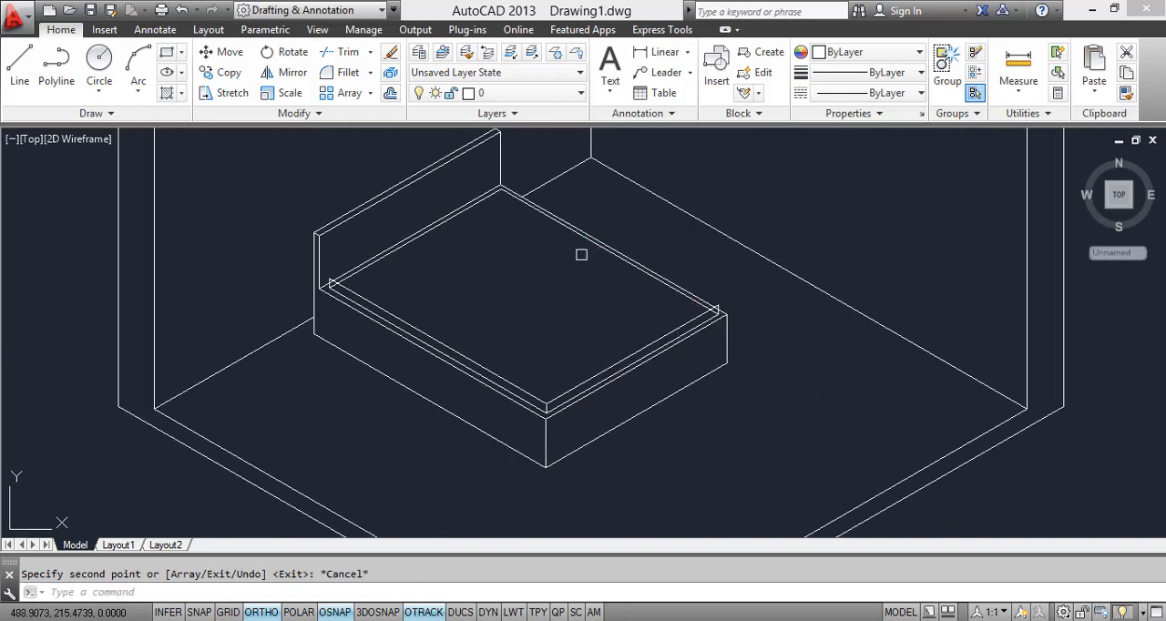
scroll(389, 282, "up", 4)
scroll(606, 338, "down", 4)
scroll(658, 352, "up", 5)
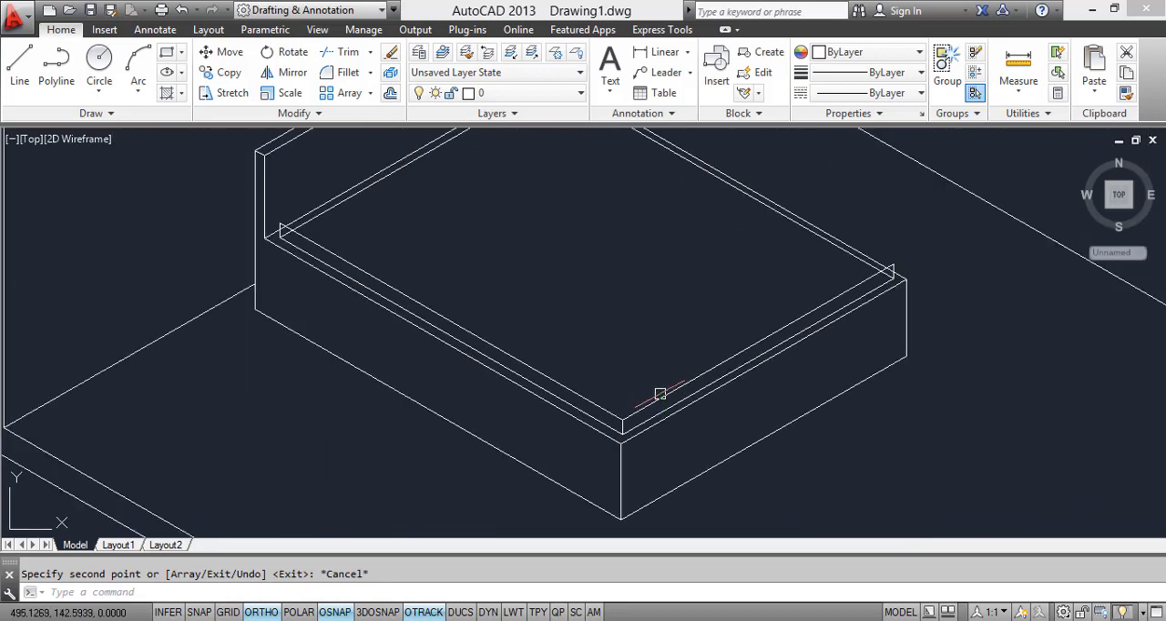
left_click(669, 393)
type("co")
key("Return")
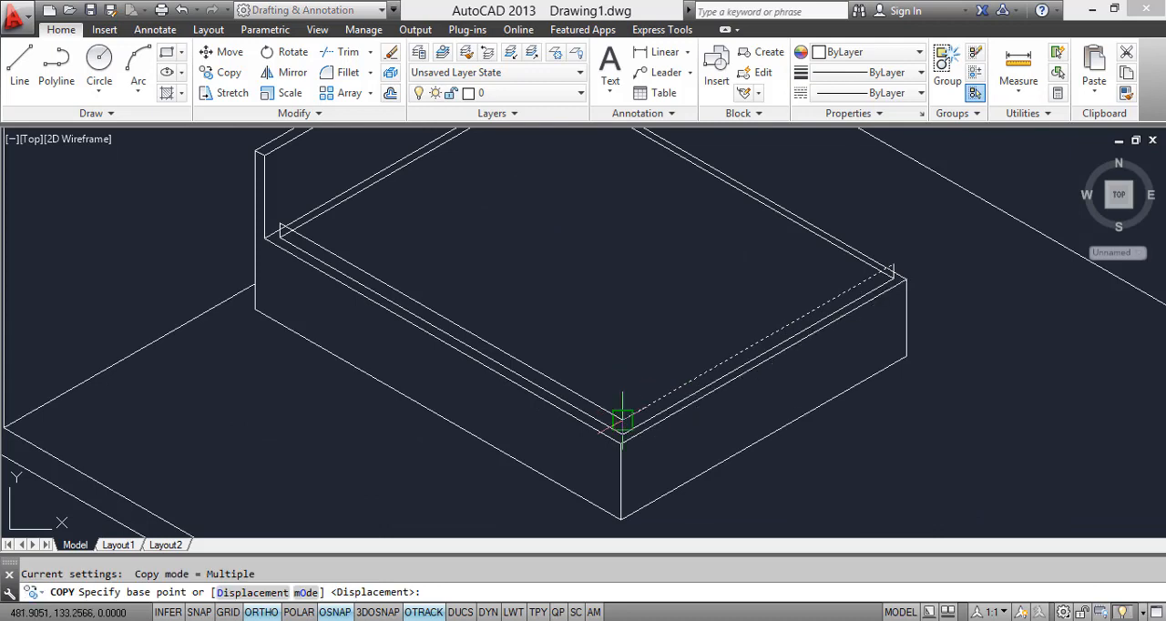
left_click(623, 420)
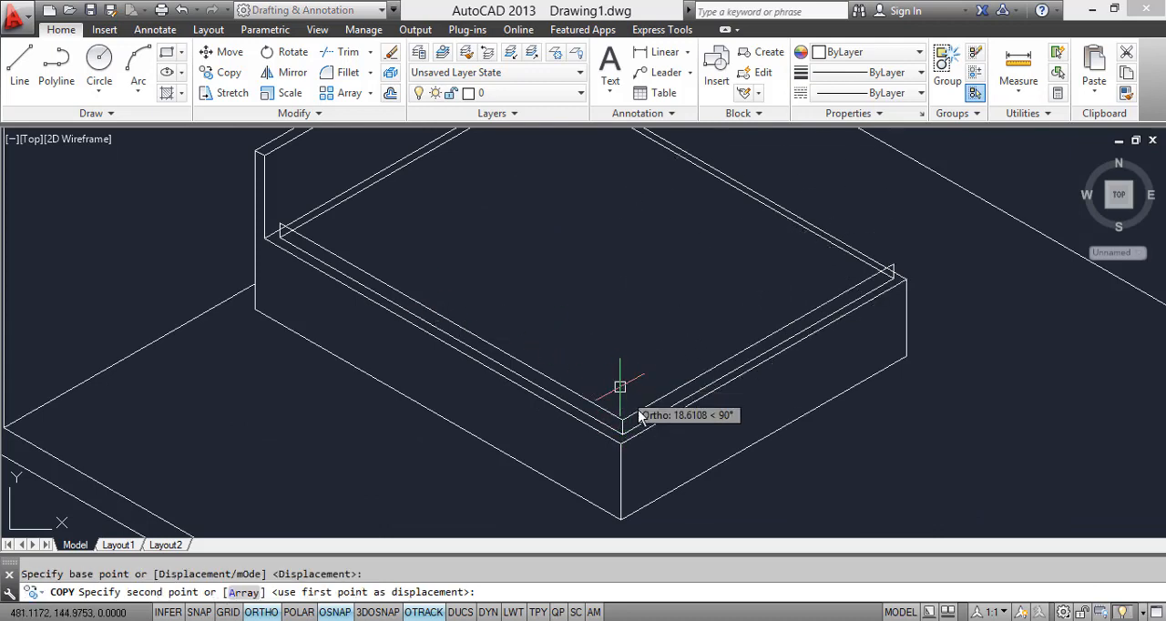
key("Escape")
Step: Copy the mattress's upper foot-end edge from its near corner to the top of the vertical edge at the headboard
key("Return")
scroll(640, 424, "up", 3)
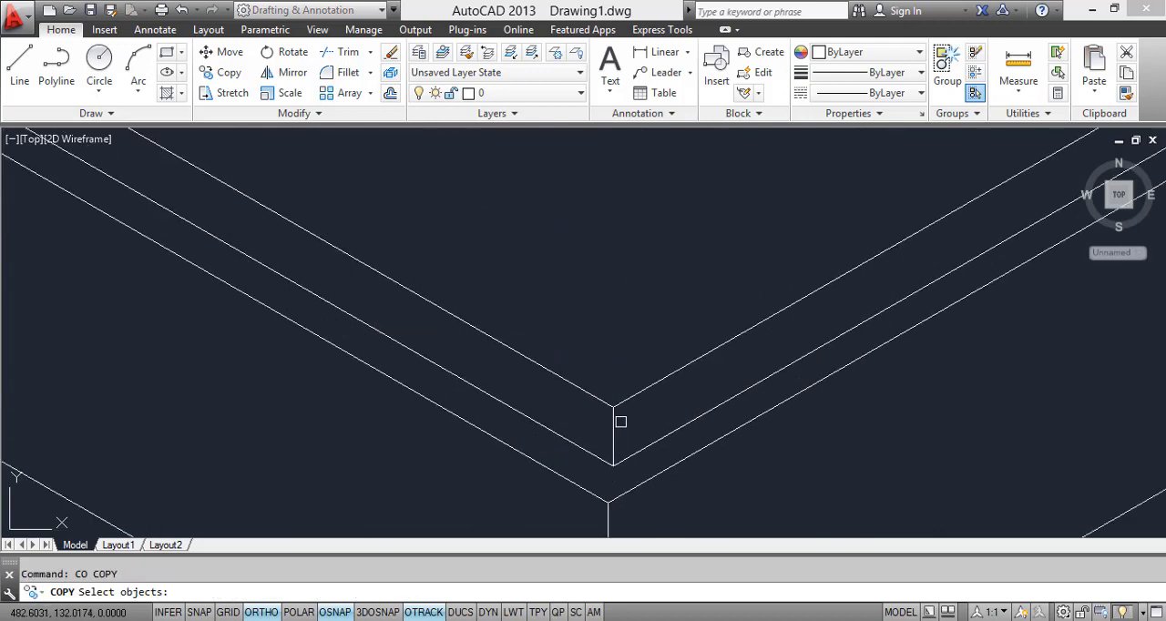
left_click(620, 401)
key("Return")
left_click(614, 406)
scroll(496, 290, "down", 5)
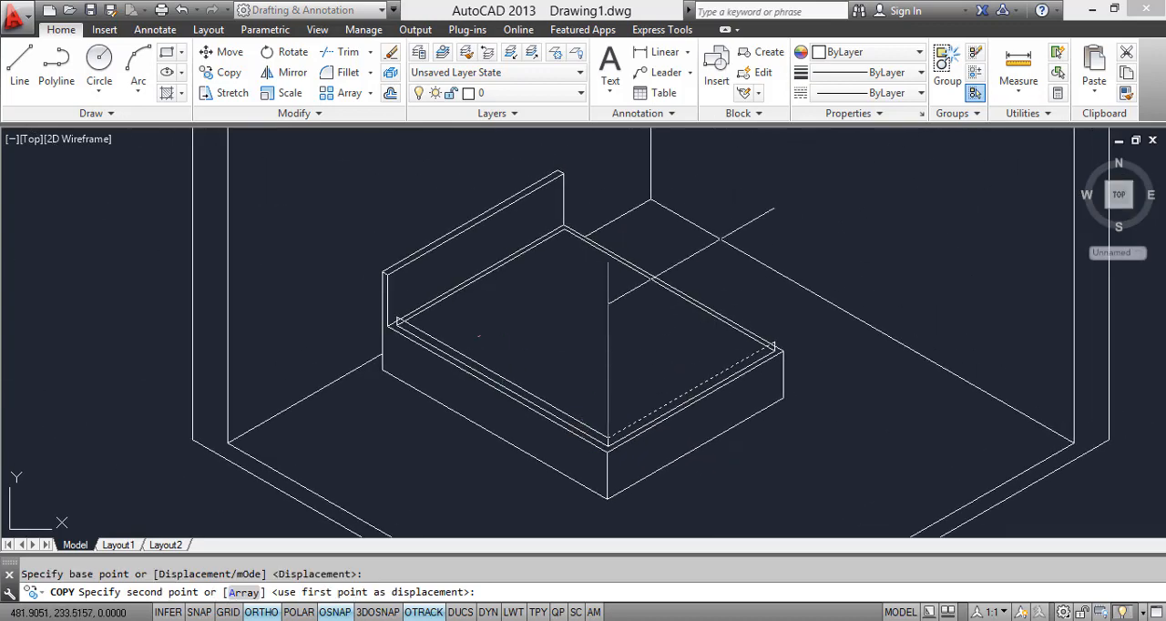
scroll(356, 281, "up", 5)
left_click(358, 283)
scroll(396, 283, "down", 5)
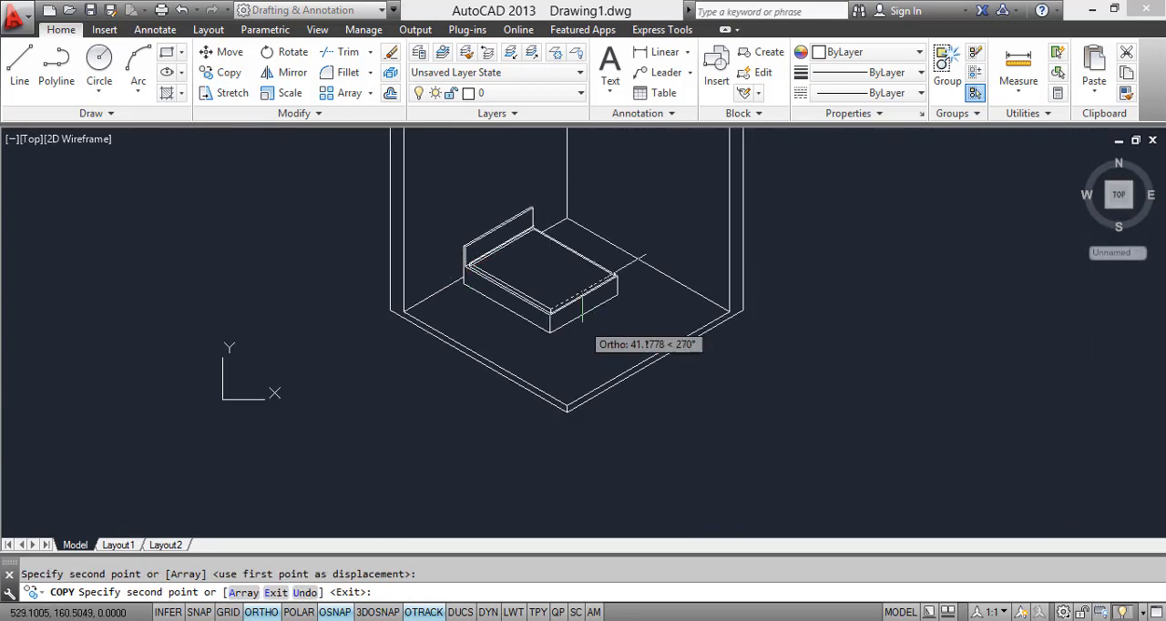
key("Escape")
Step: Copy the mattress's upper near side edge from its foot corner to the top of the far foot vertical edge
scroll(526, 258, "up", 5)
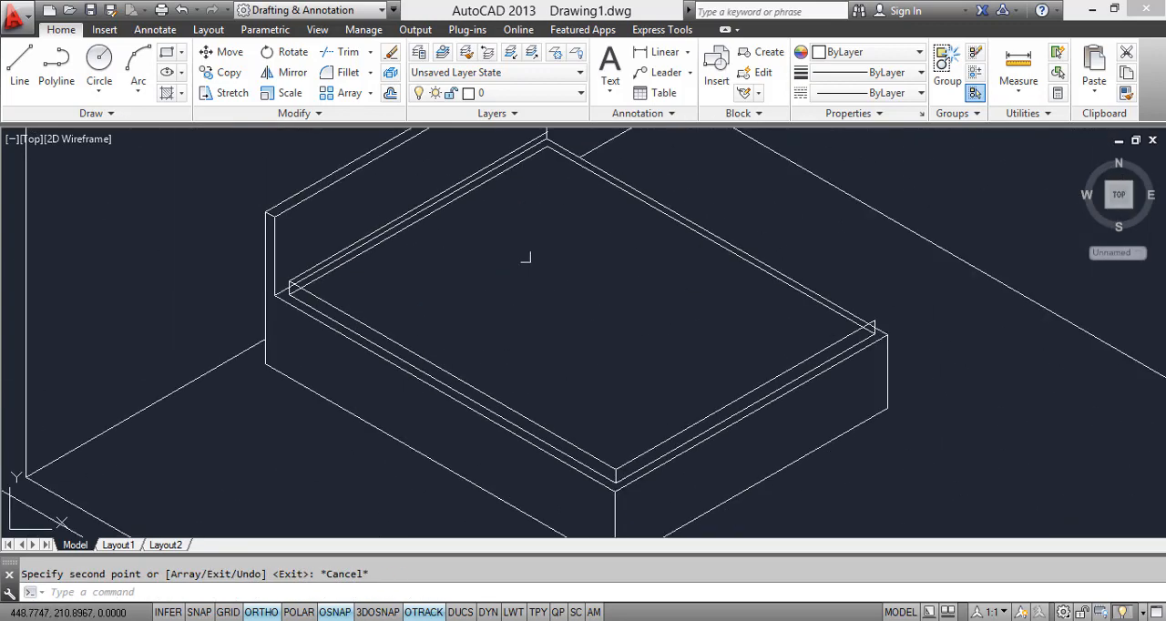
left_click(486, 390)
type("c")
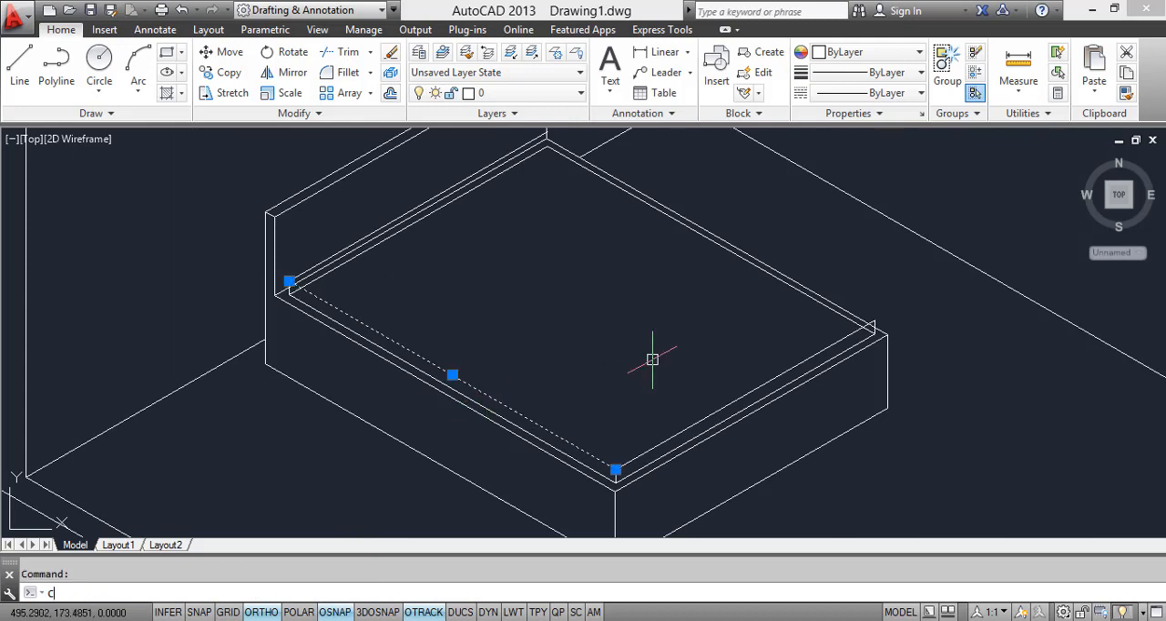
type("o")
key("Return")
left_click(615, 469)
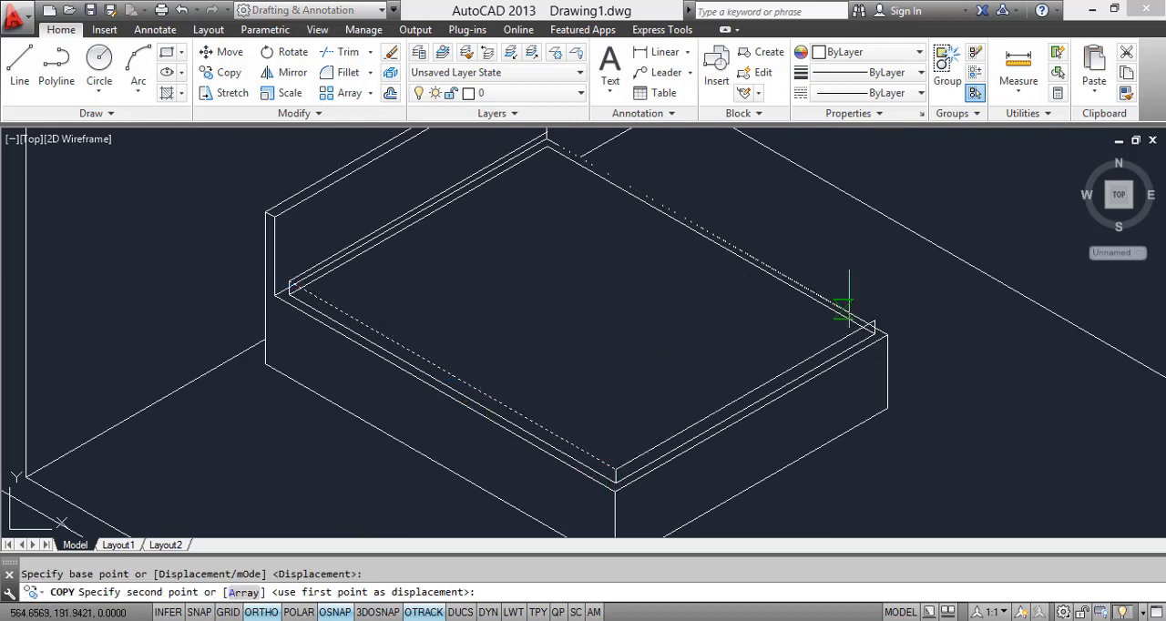
scroll(893, 355, "up", 4)
scroll(789, 418, "down", 5)
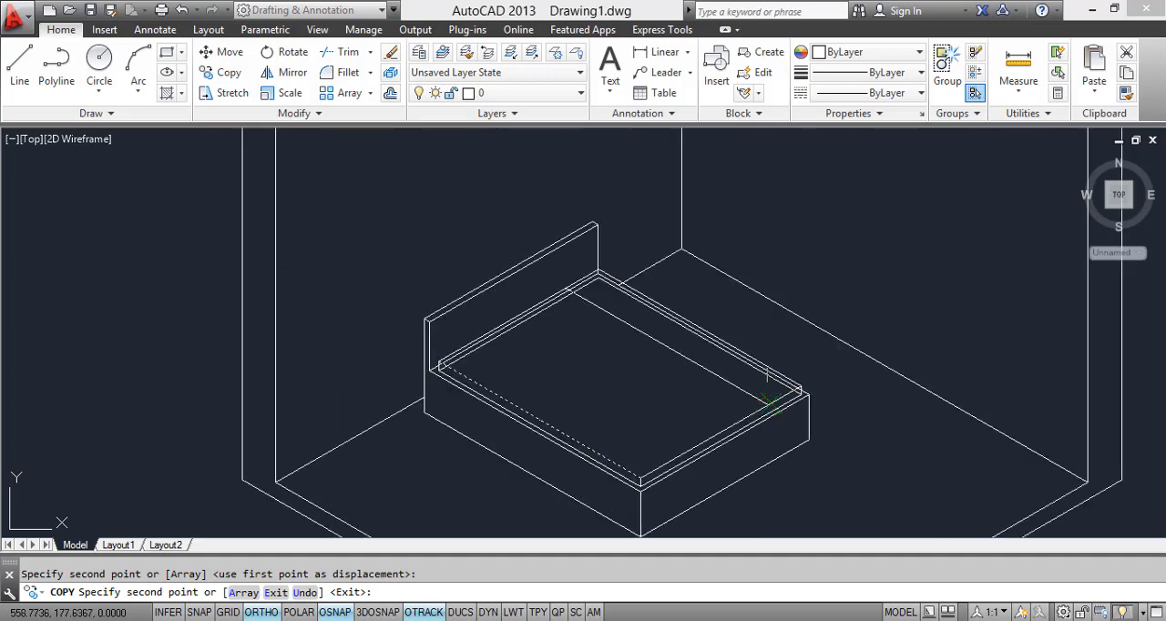
key("Escape")
scroll(599, 317, "up", 3)
scroll(588, 256, "down", 1)
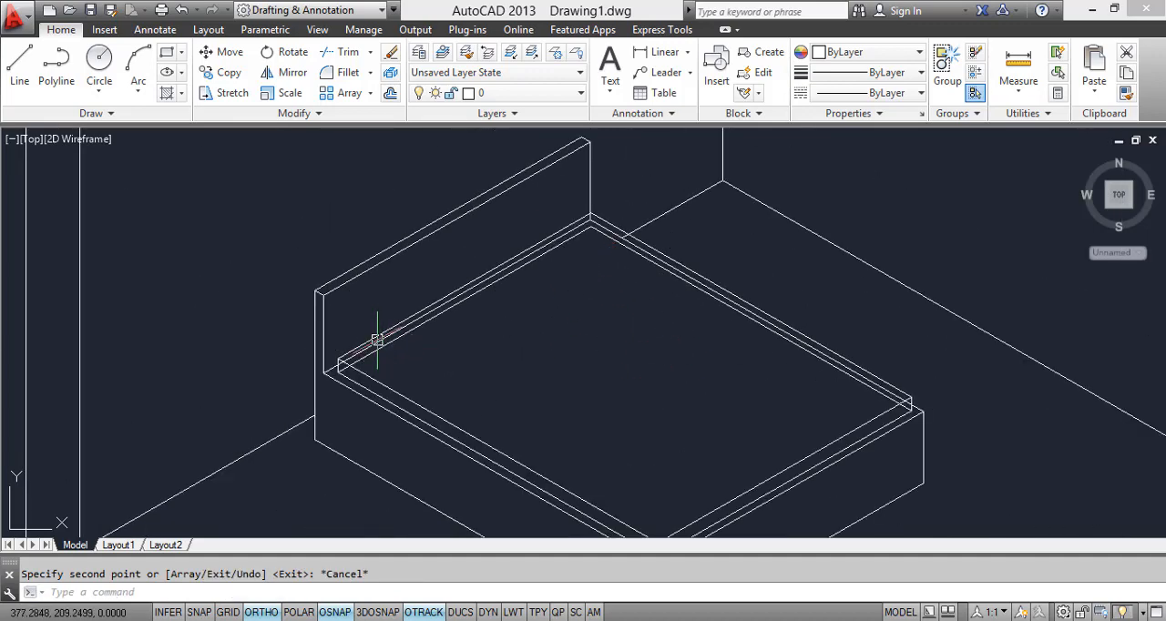
Step: Following the bed in the reference image, copy the mattress's upper headboard-end edge and short vertical edge to a point partway along the near side
scroll(358, 378, "up", 6)
key("alt+Tab")
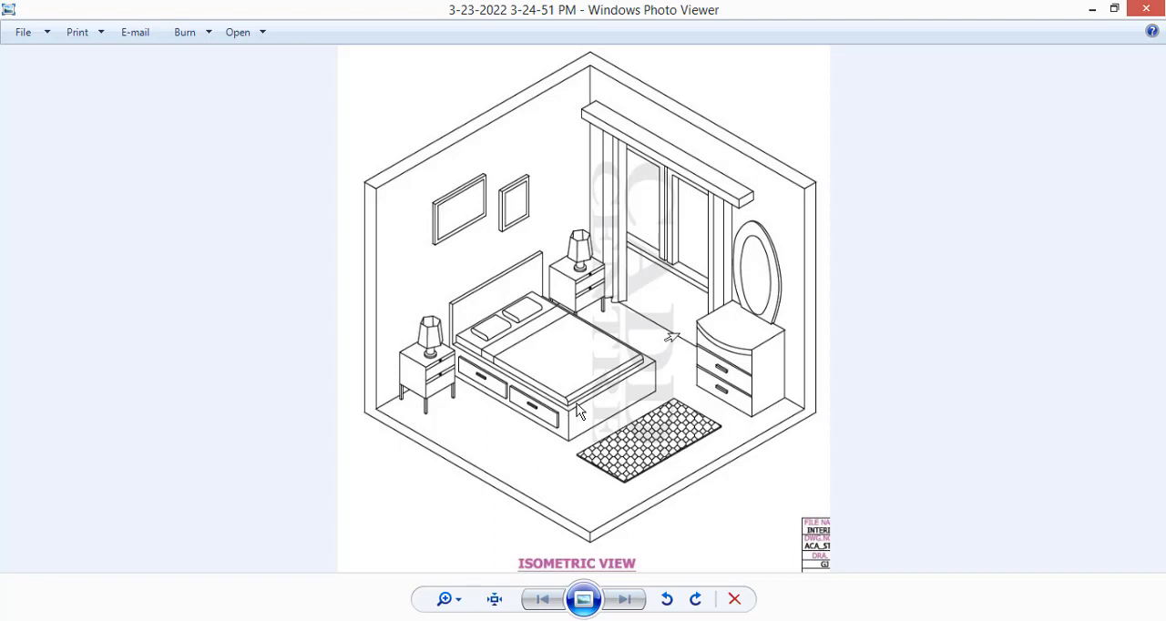
scroll(573, 419, "up", 1)
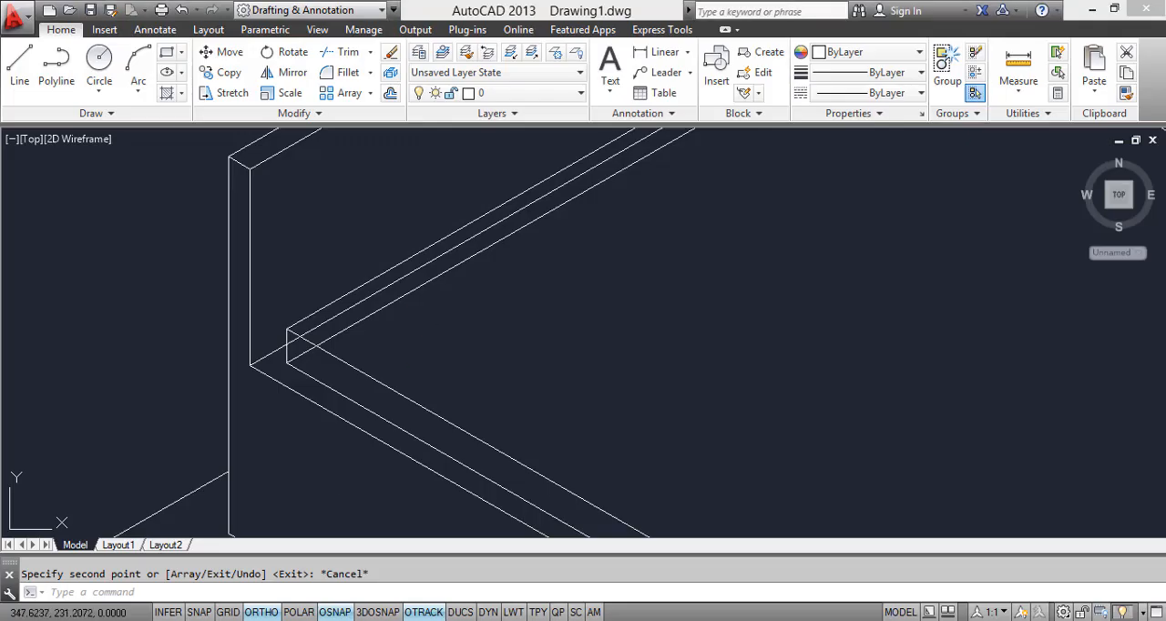
scroll(396, 346, "down", 3)
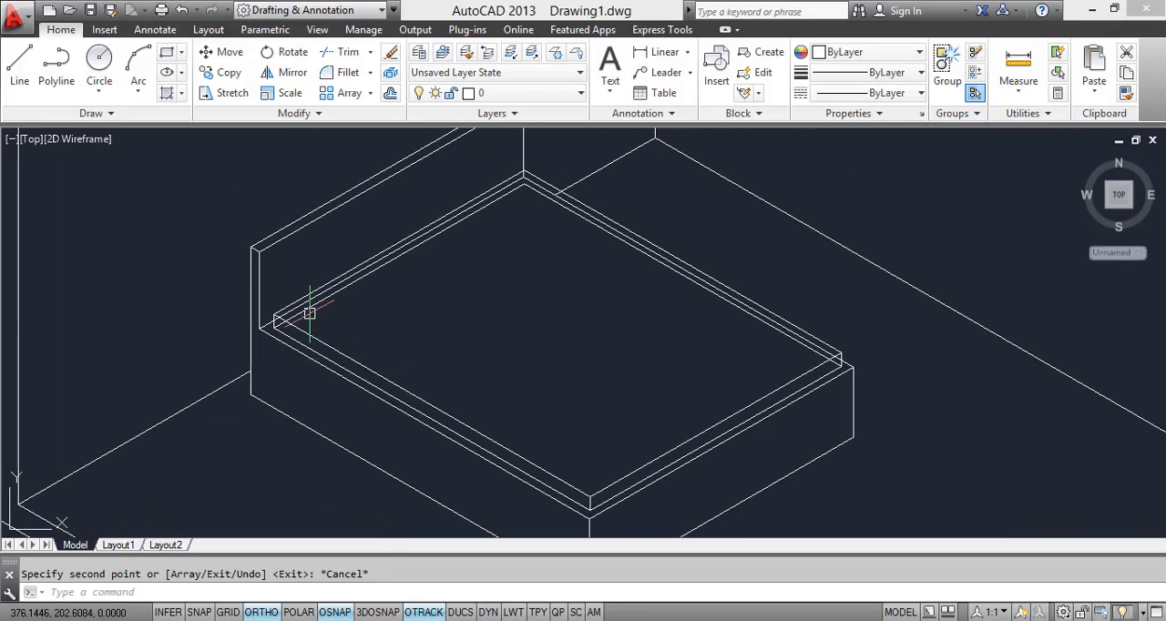
scroll(300, 294, "up", 2)
left_click(301, 298)
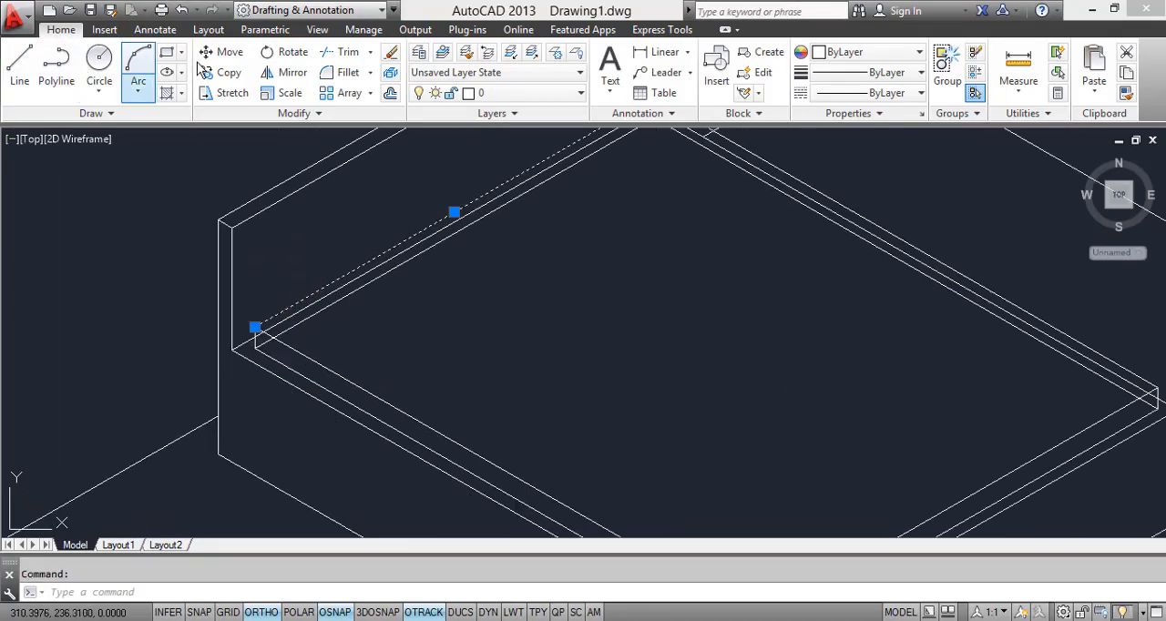
scroll(243, 264, "up", 4)
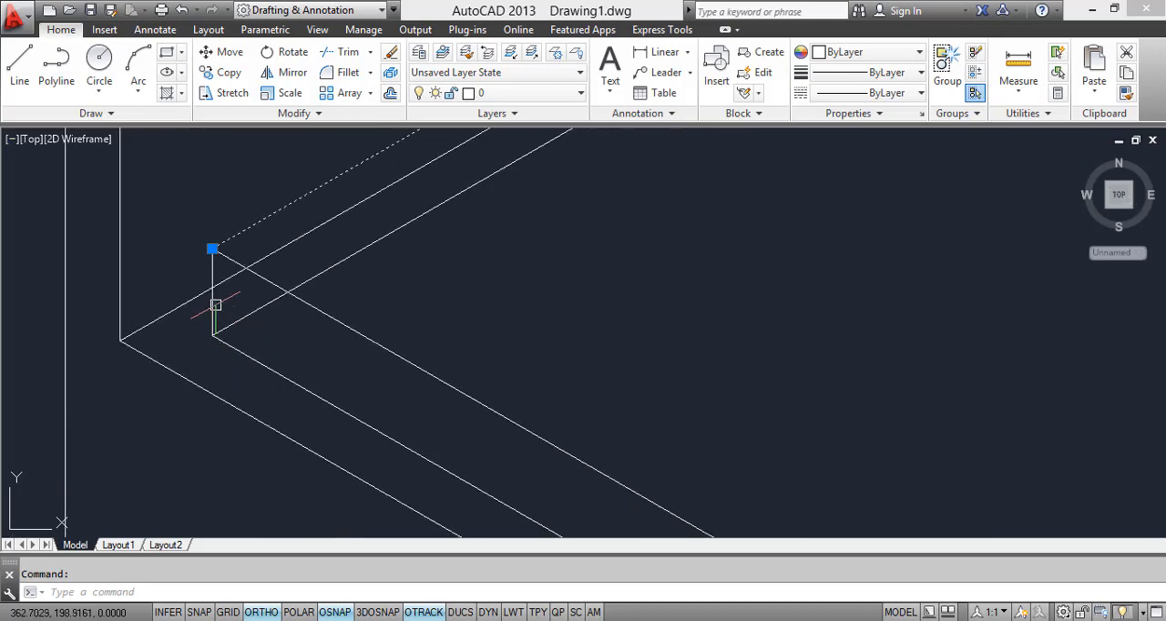
left_click(213, 301)
left_click(229, 72)
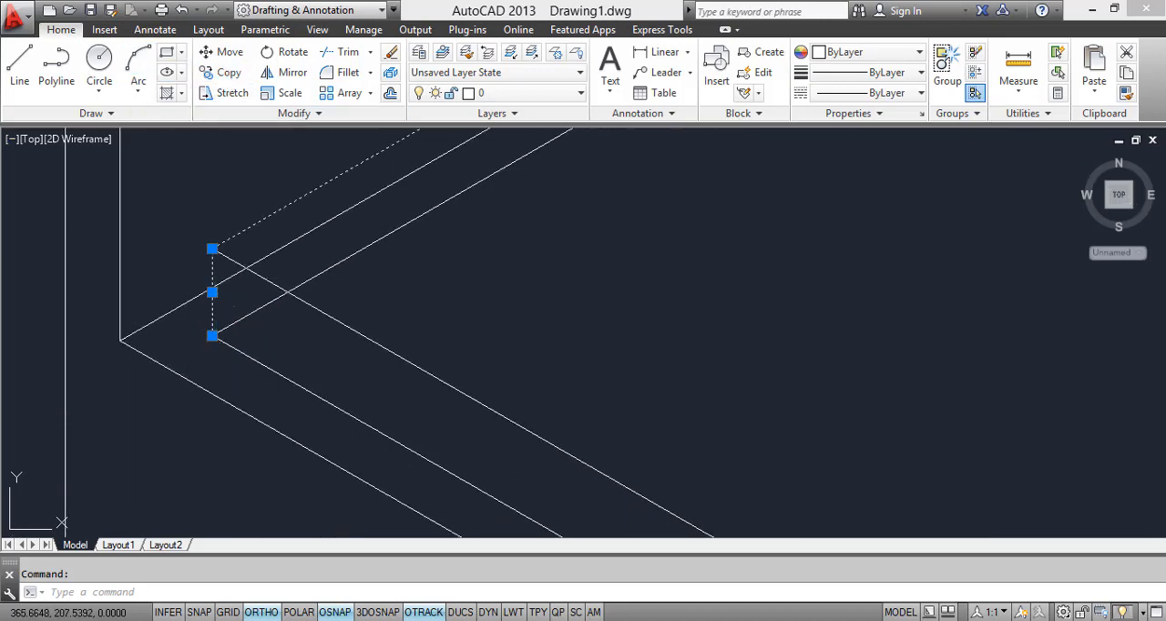
left_click(213, 249)
middle_click_drag(601, 348, 410, 235)
scroll(410, 238, "down", 4)
left_click(477, 318)
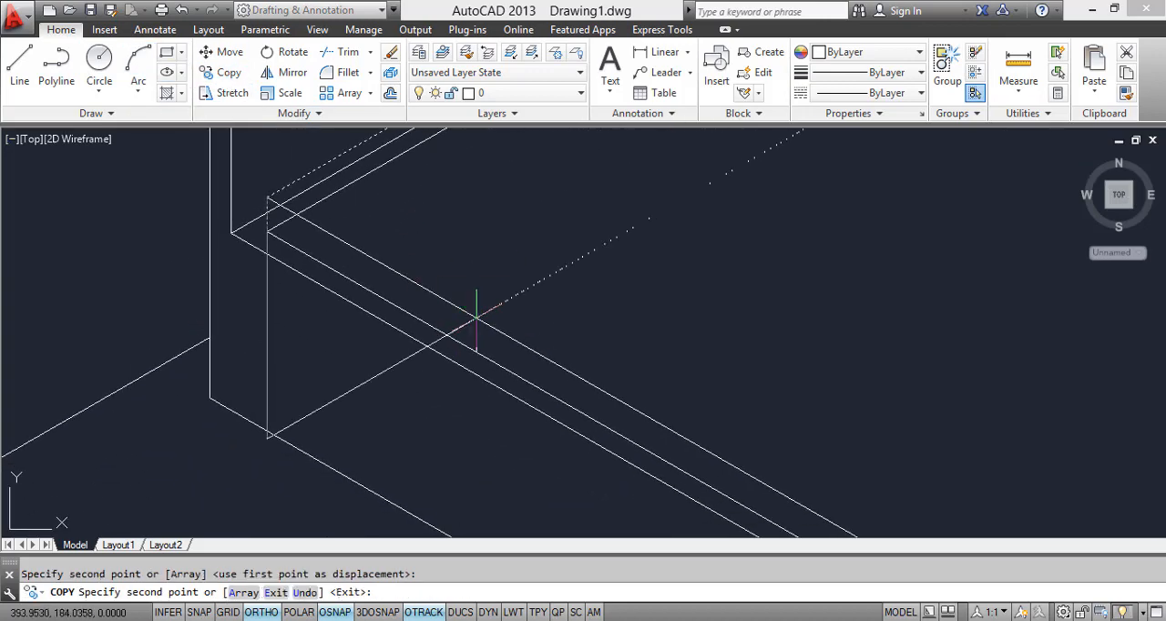
Step: Place a second copy of the cross line and short vertical edge slightly closer to the foot of the bed
scroll(463, 309, "down", 4)
scroll(495, 320, "up", 3)
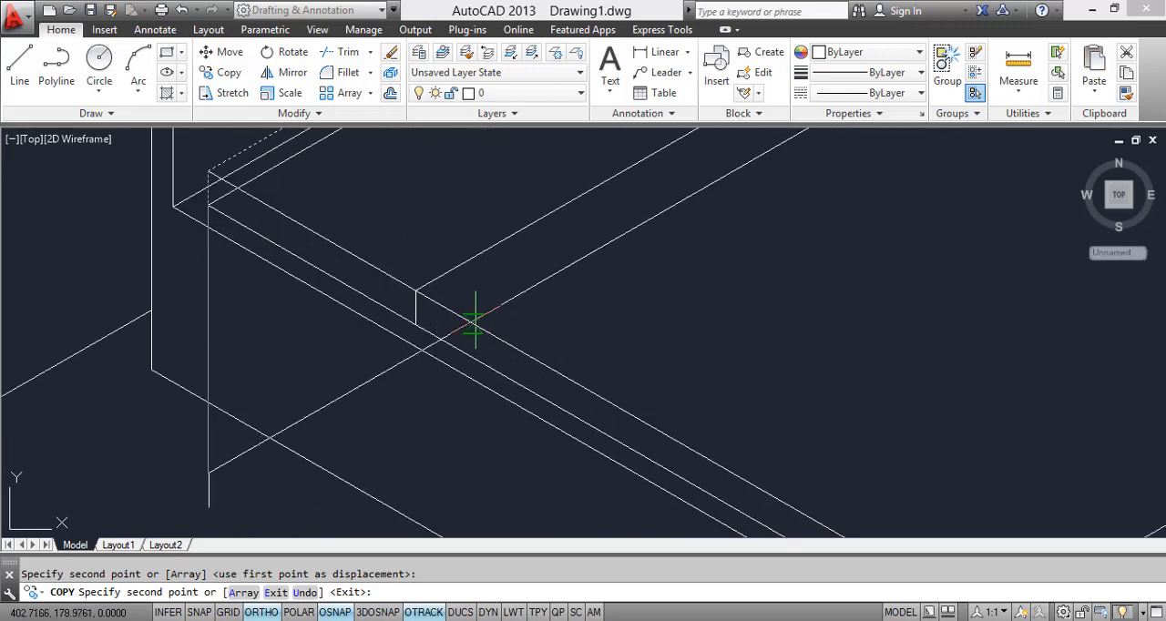
scroll(510, 330, "down", 4)
scroll(637, 401, "up", 5)
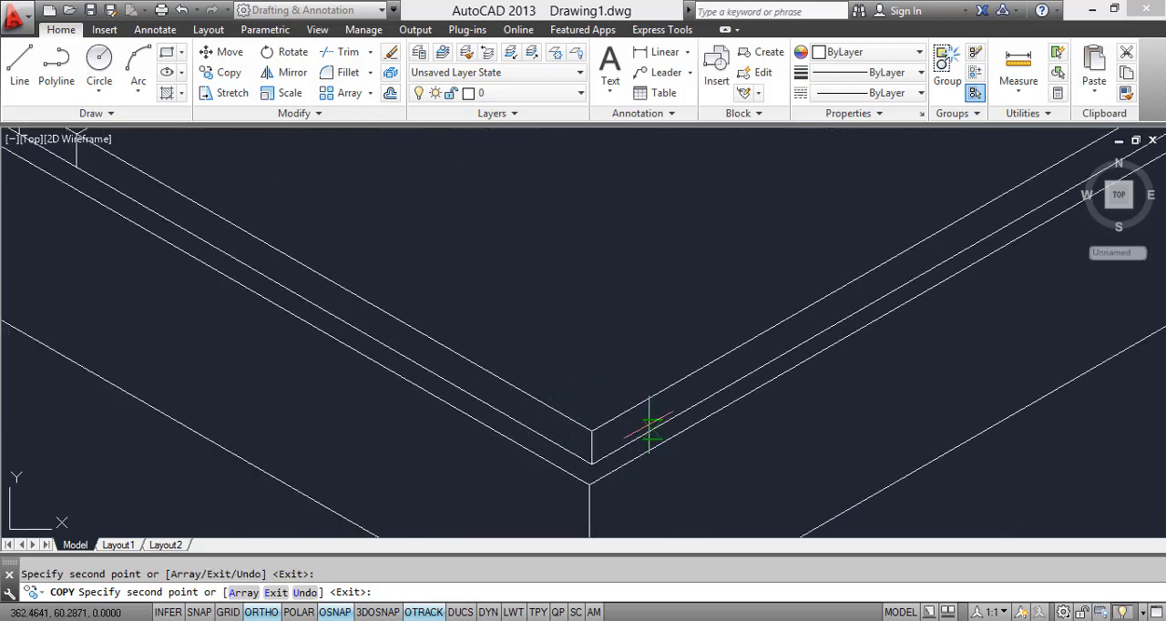
key("Escape")
left_click(621, 408)
left_click(598, 389)
scroll(568, 383, "up", 3)
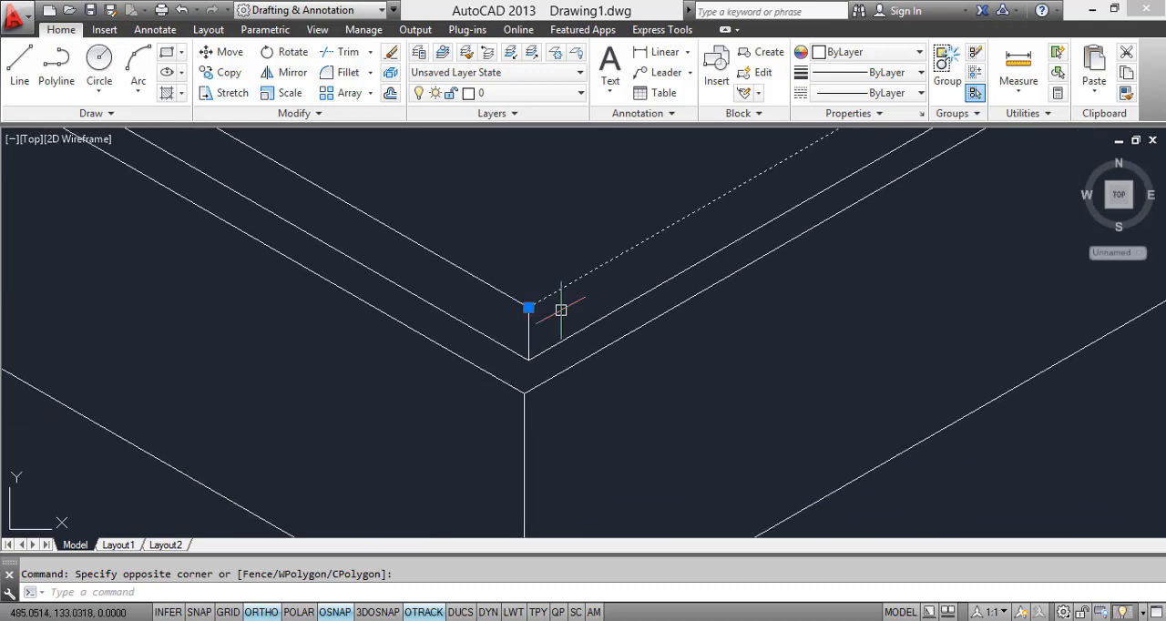
left_click(218, 72)
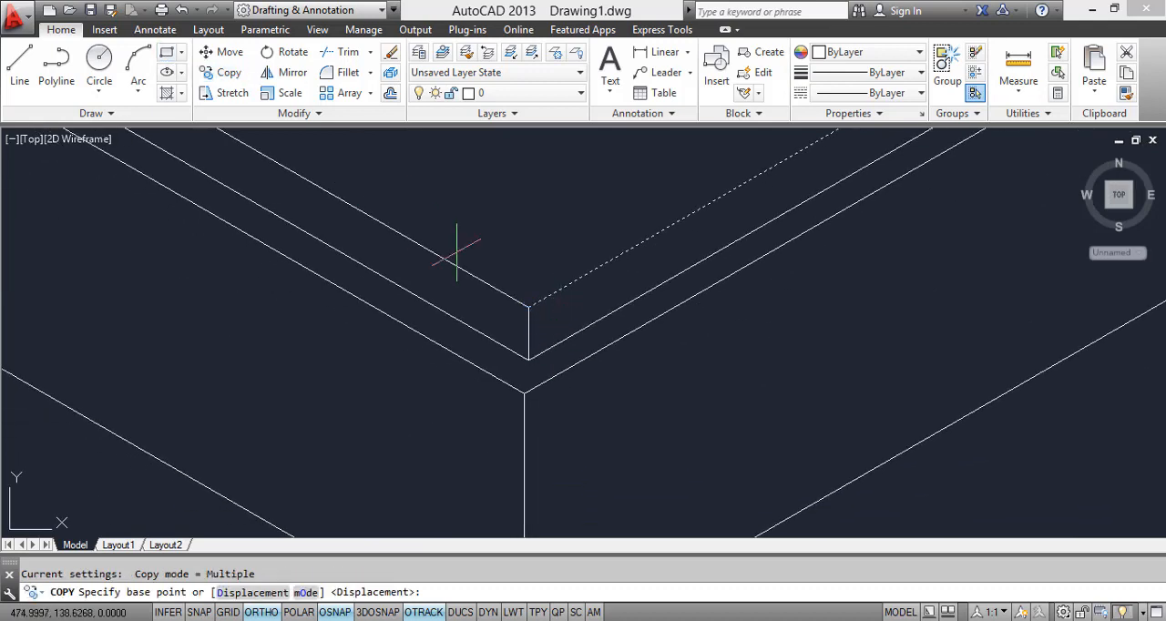
key("Escape")
key("Escape")
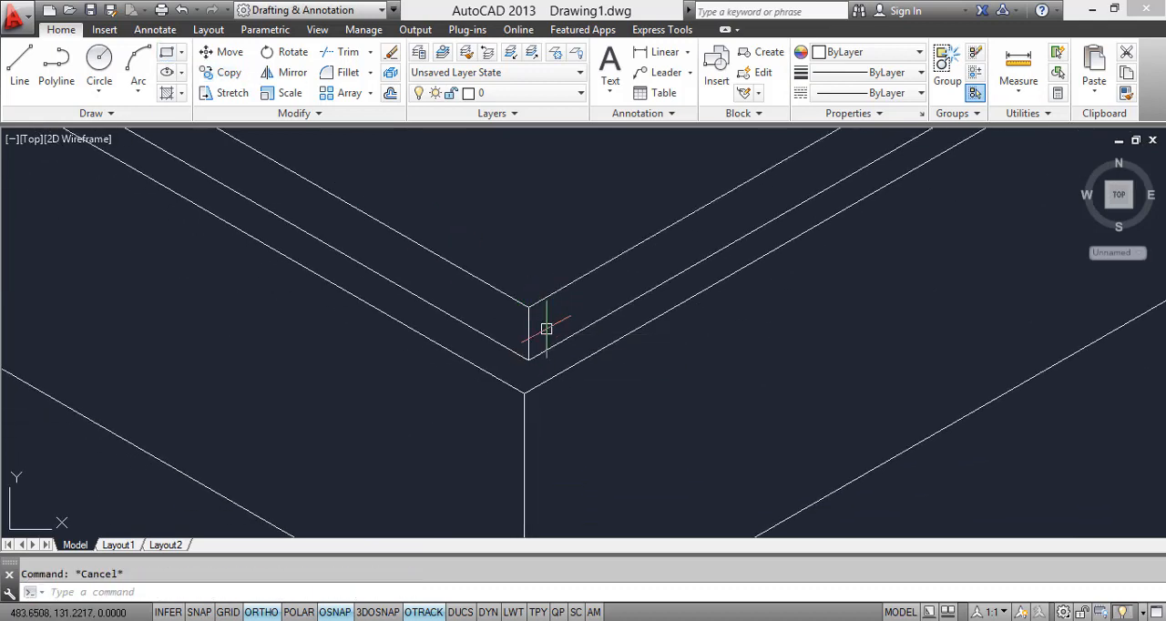
Step: Fillet the mattress's upper near side edge and the vertical edge at the near foot corner with radius 5
type("F")
key("Return")
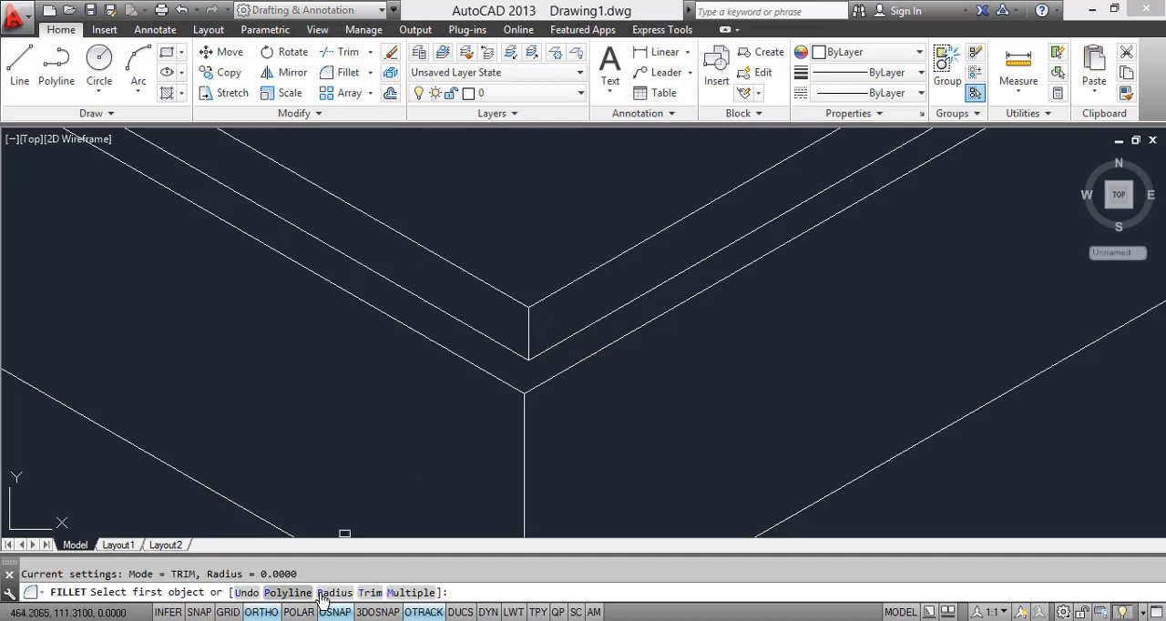
type("R")
key("Return")
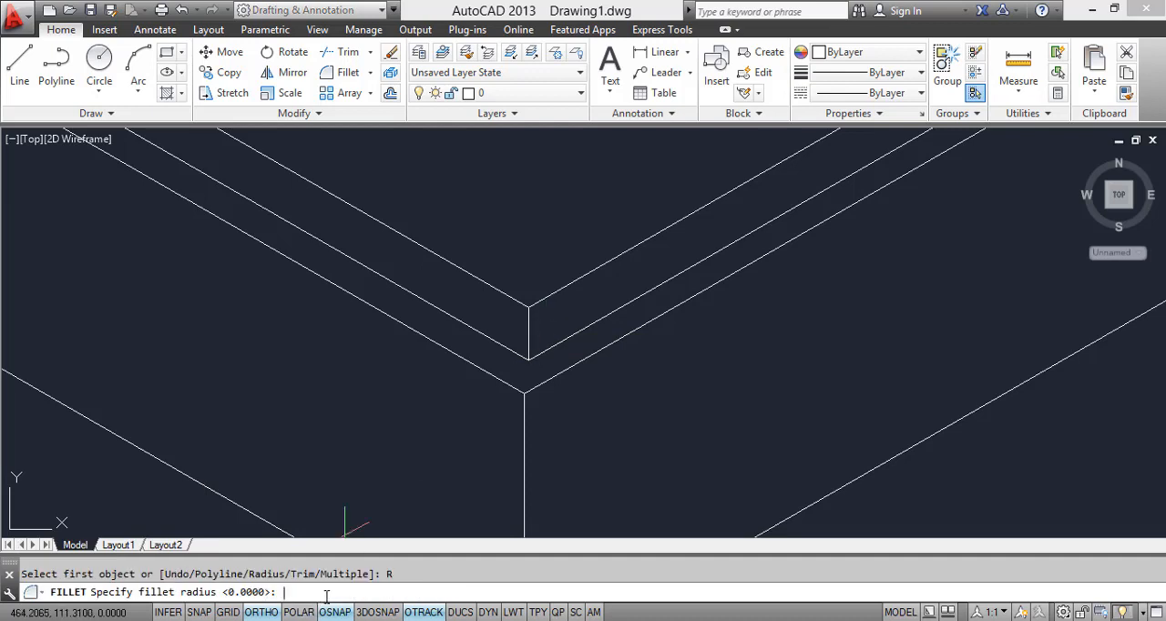
type("5")
key("Return")
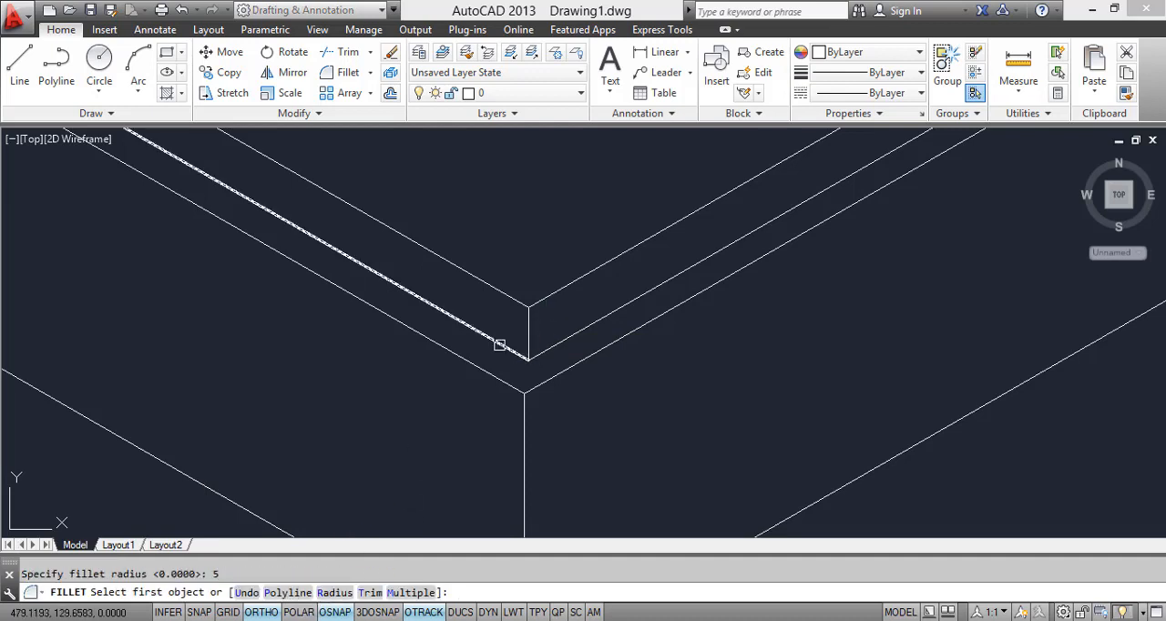
left_click(519, 303)
Step: Fillet the mattress's upper far side edge and the vertical edge at the far foot corner with the same radius
scroll(570, 323, "down", 2)
middle_click_drag(570, 322, 382, 366)
scroll(578, 362, "down", 2)
key("Return")
middle_click_drag(830, 191, 773, 341)
scroll(771, 316, "up", 6)
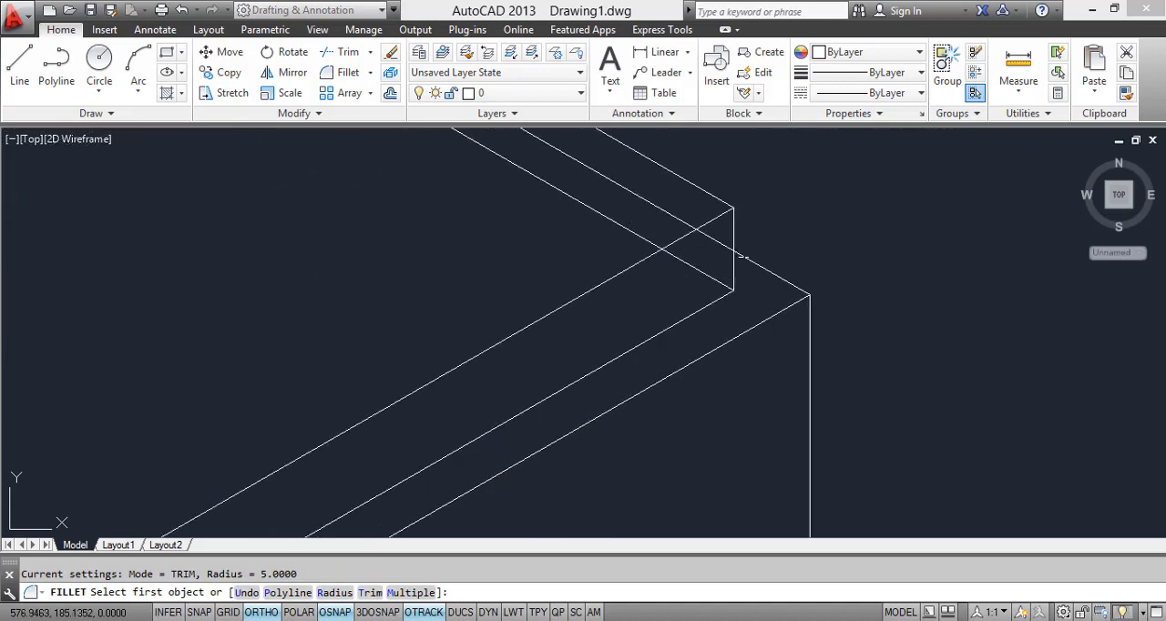
left_click(734, 230)
scroll(729, 193, "down", 3)
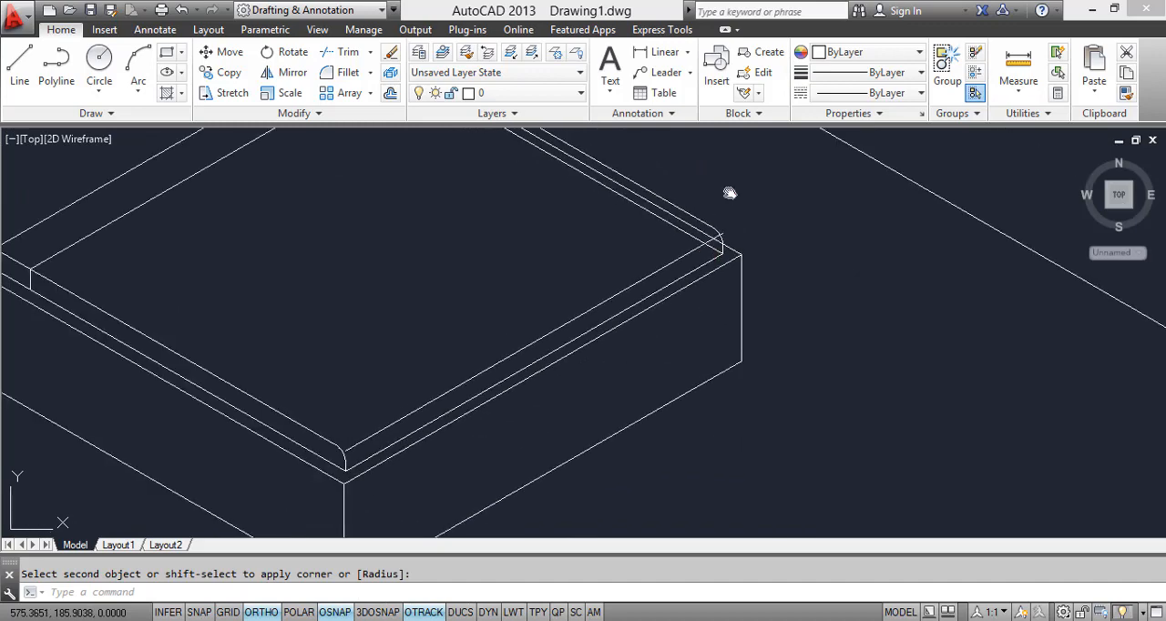
Step: Move the mattress's upper foot-end line straight down from the old corner point to the lower end of the near fillet arc
middle_click_drag(730, 193, 746, 127)
scroll(341, 392, "up", 4)
left_click(454, 349)
left_click(427, 318)
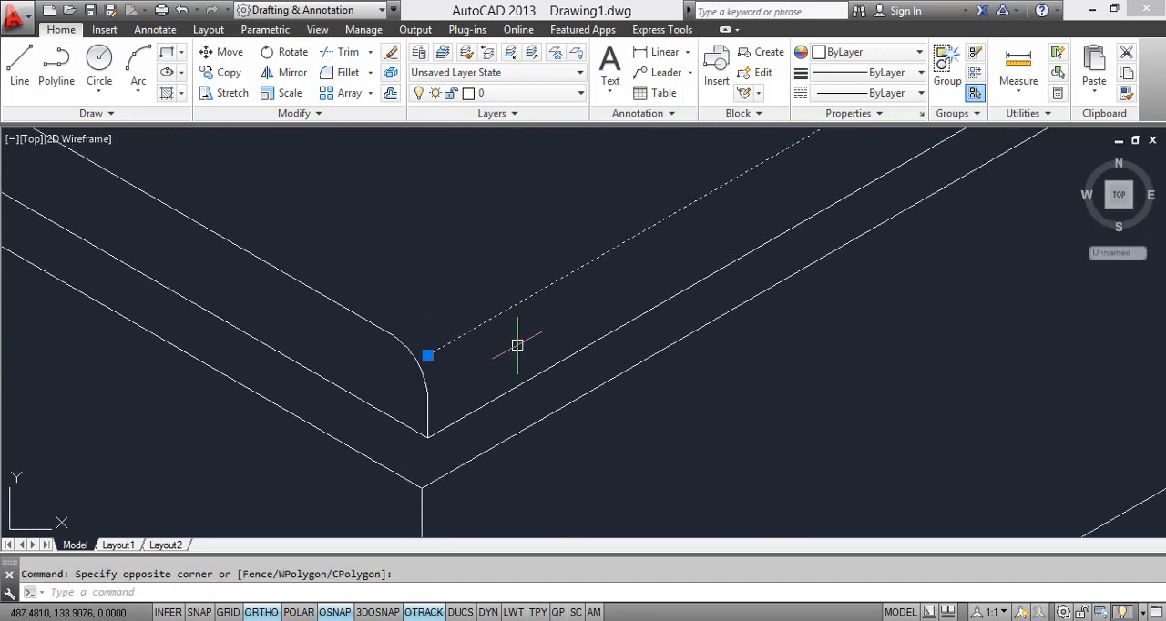
type("m")
key("Return")
left_click(427, 355)
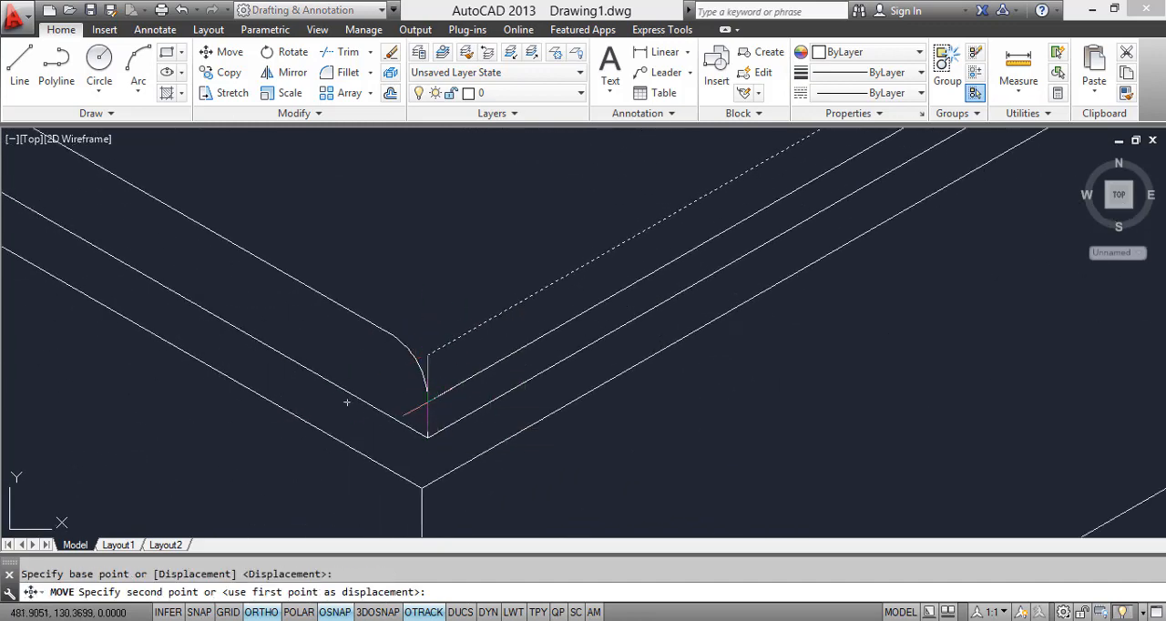
left_click(428, 401)
Step: Move the lowered foot-end line again, snapping its near endpoint to where the fillet arc meets the vertical edge
scroll(455, 437, "up", 3)
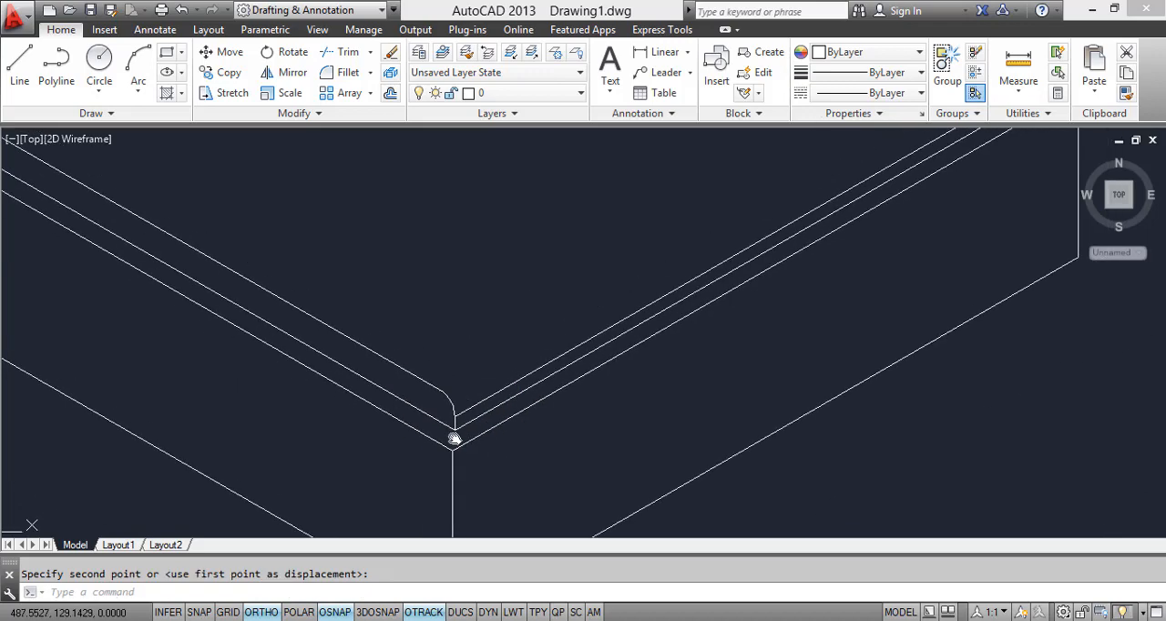
scroll(329, 417, "up", 6)
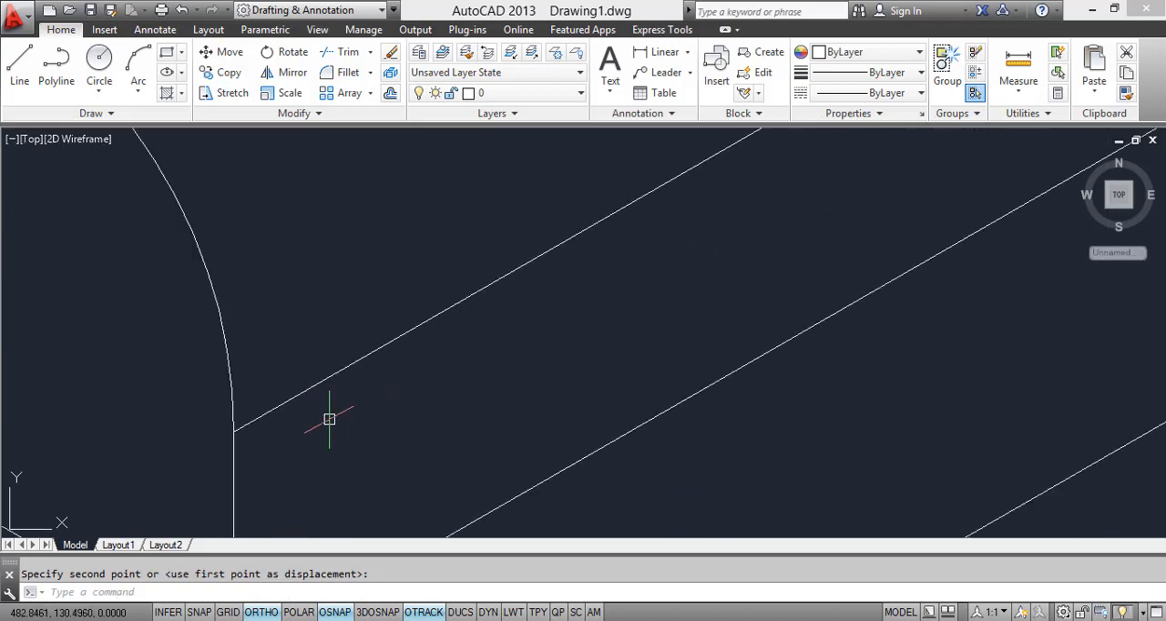
left_click(328, 417)
left_click(283, 404)
type("m")
key("Return")
scroll(235, 478, "up", 3)
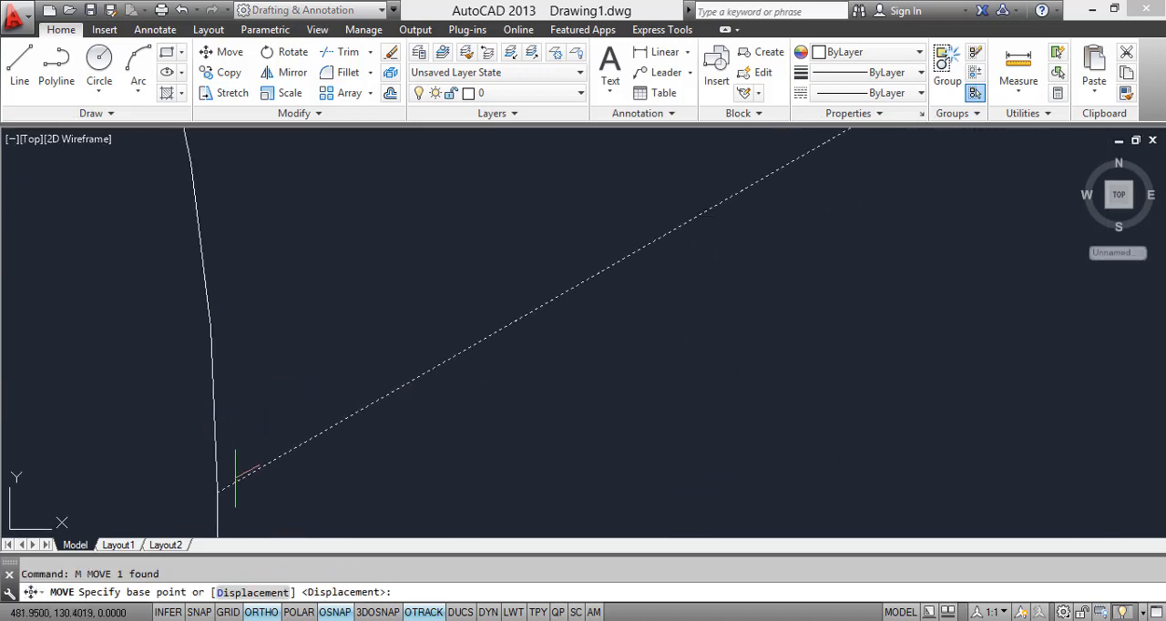
left_click(217, 492)
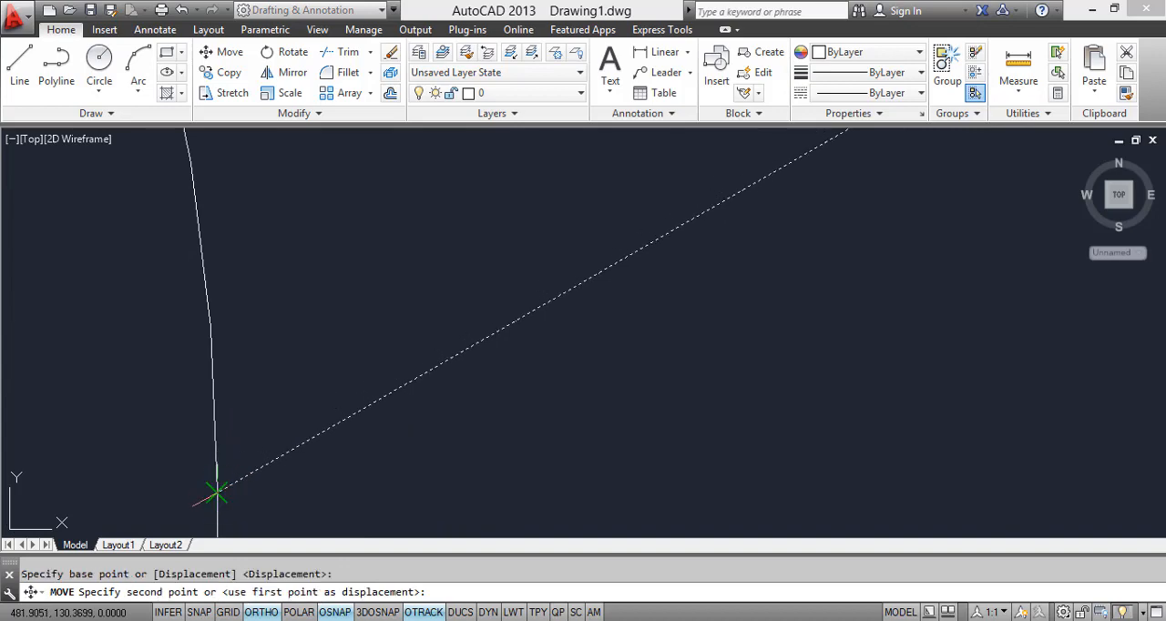
left_click(217, 492)
scroll(352, 478, "down", 5)
key("Escape")
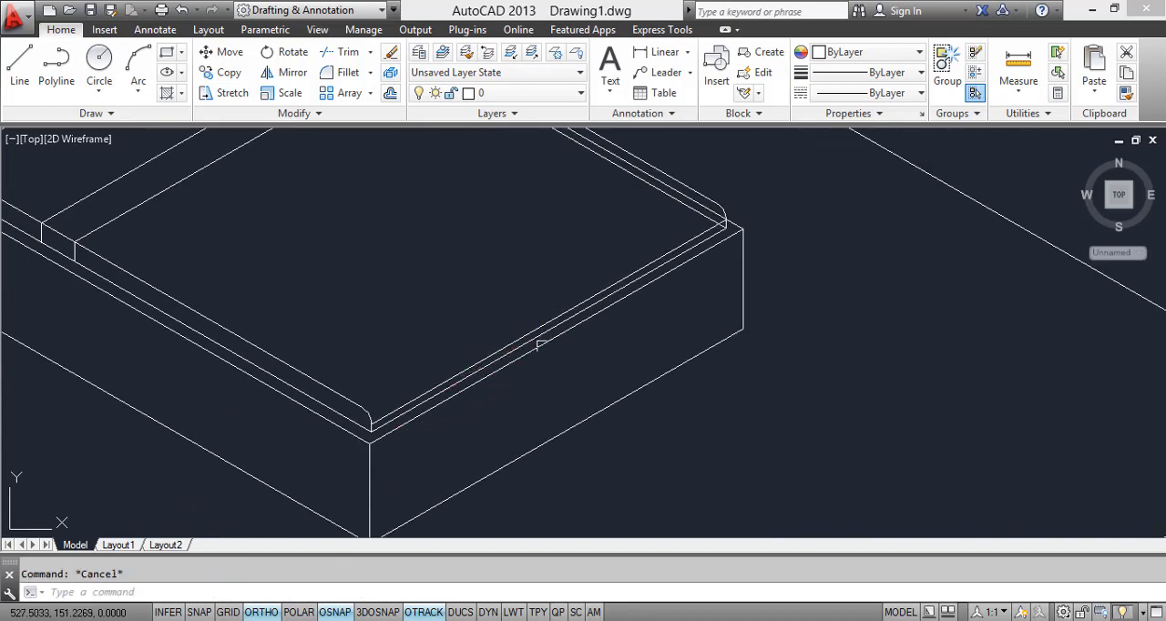
Step: Check the reference image and copy the mattress's lowered foot-end line to the upper end of the near fillet arc
scroll(538, 344, "down", 5)
scroll(409, 416, "up", 4)
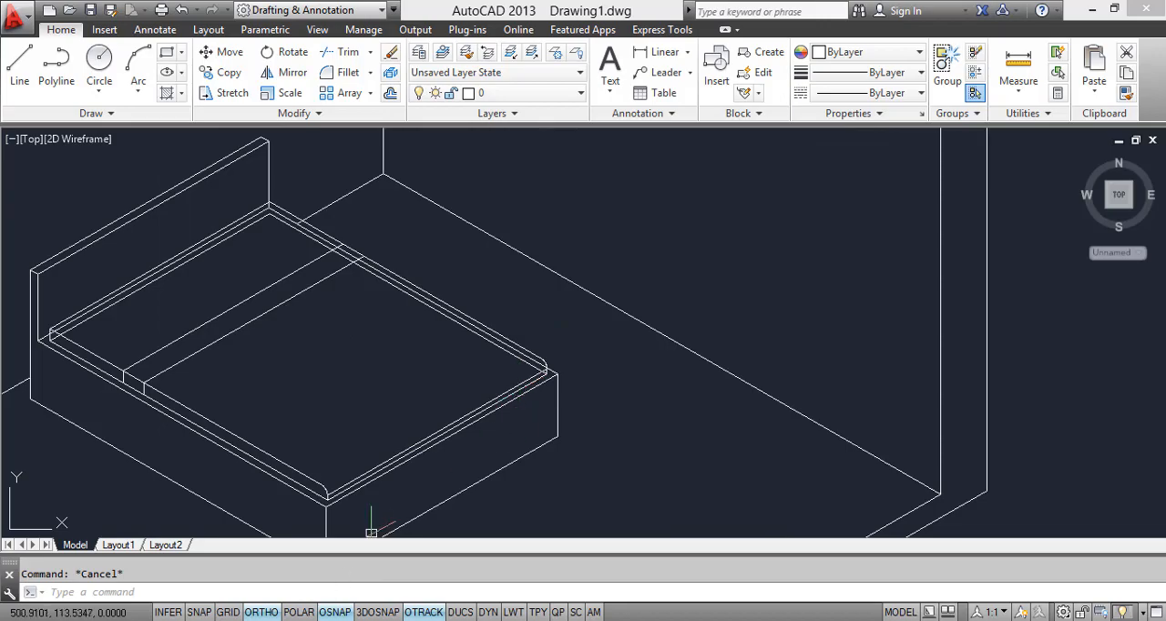
key("alt+Tab")
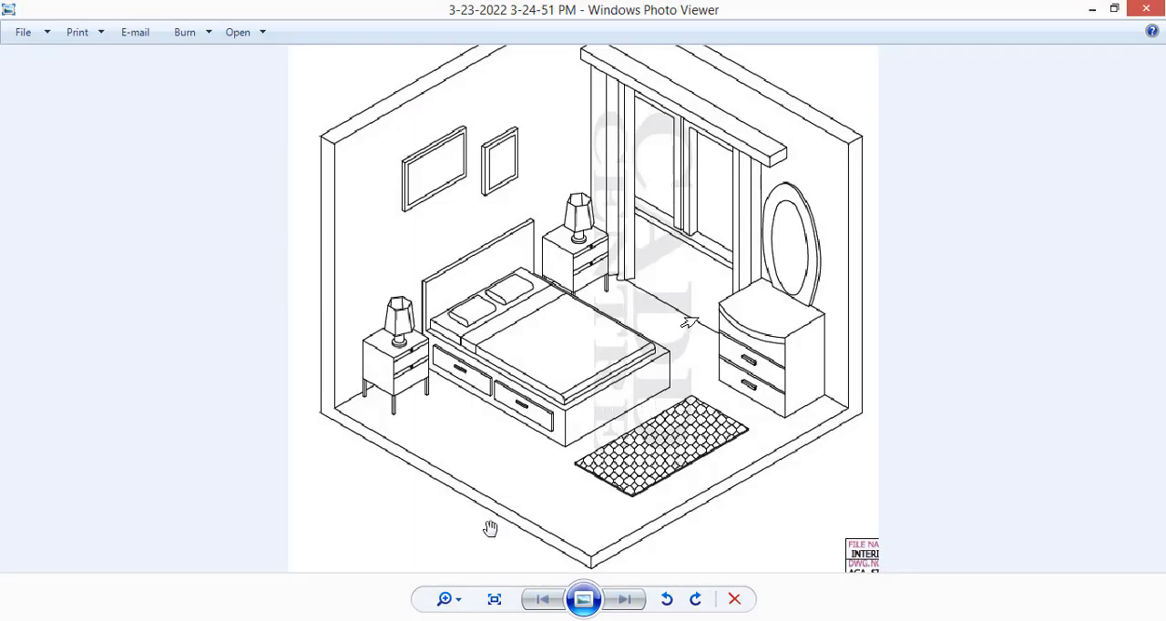
key("alt+Tab")
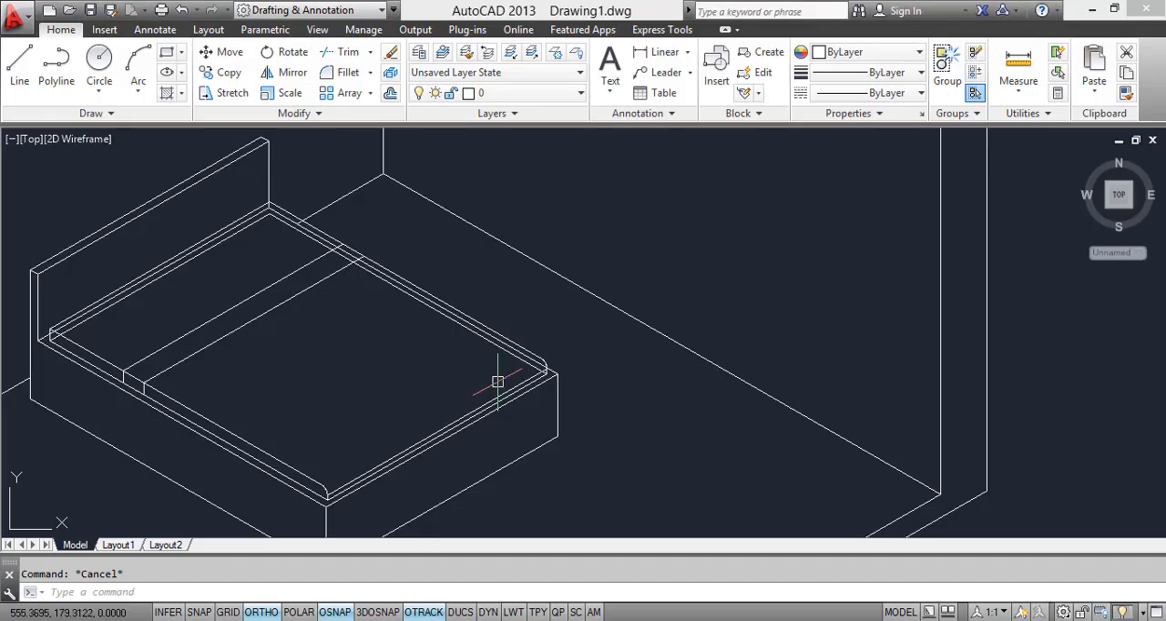
scroll(495, 383, "up", 5)
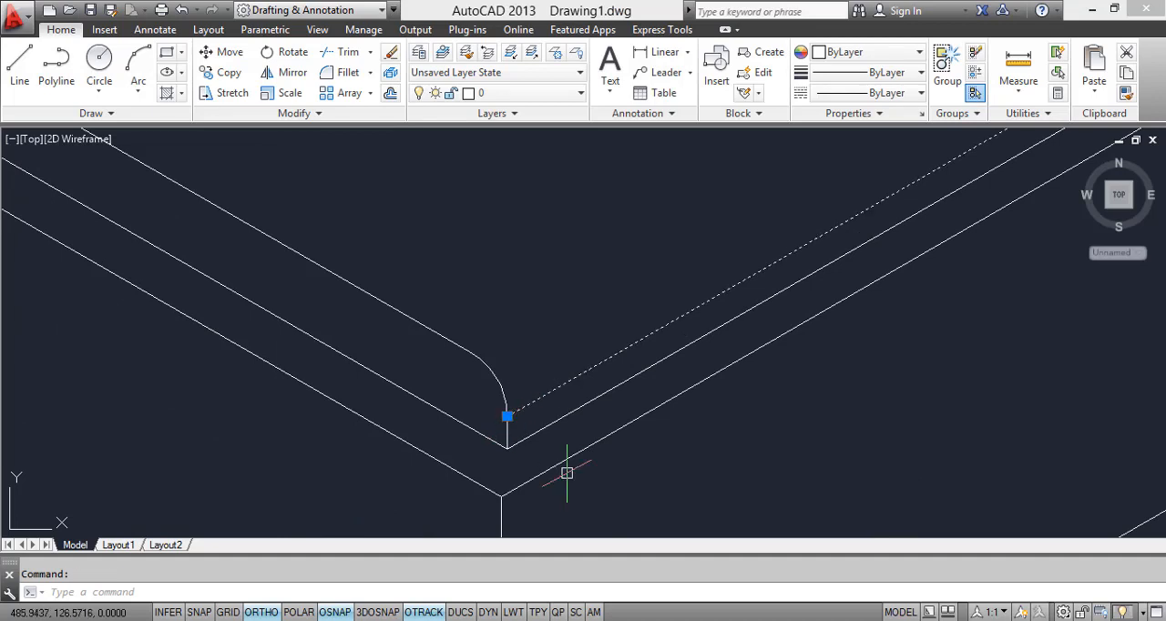
type("co")
key("Return")
left_click(504, 418)
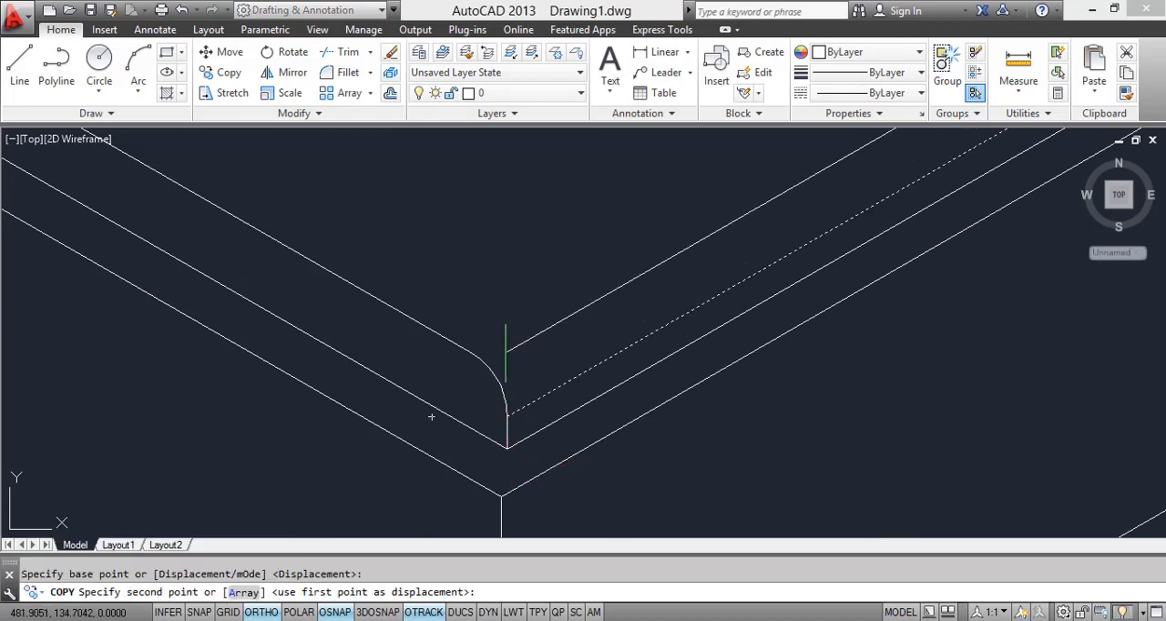
left_click(470, 352)
key("Escape")
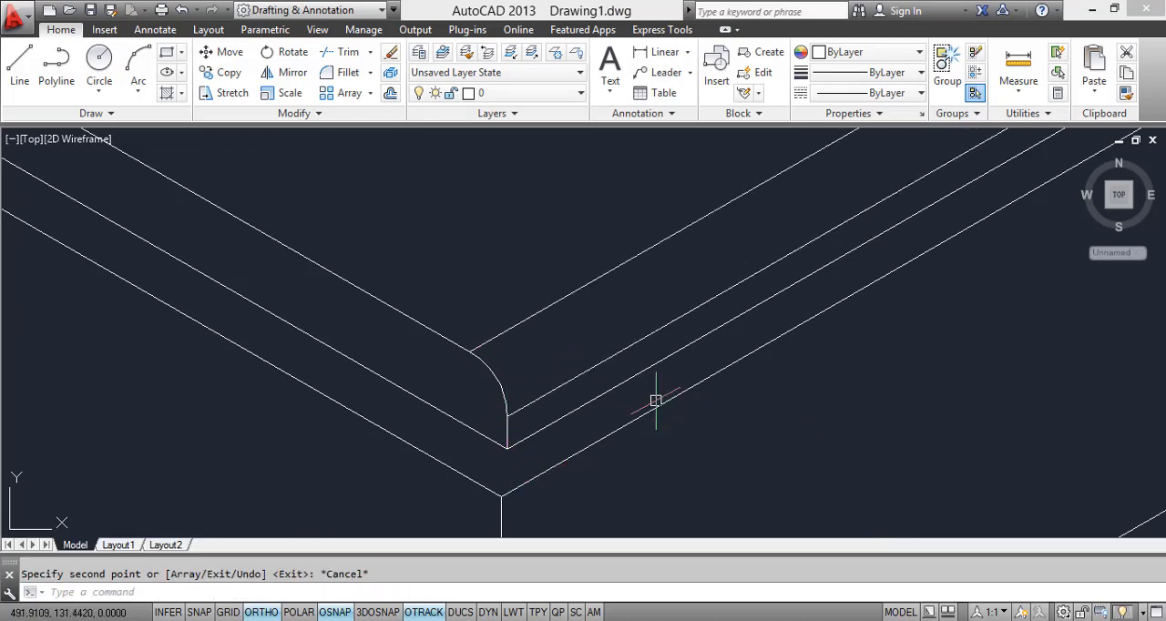
Step: Trim the bed box's far top edge where it passes through the mattress's rounded foot end at the far corner
scroll(656, 401, "down", 6)
middle_click_drag(656, 401, 500, 446)
middle_click_drag(831, 249, 809, 295)
scroll(774, 307, "up", 4)
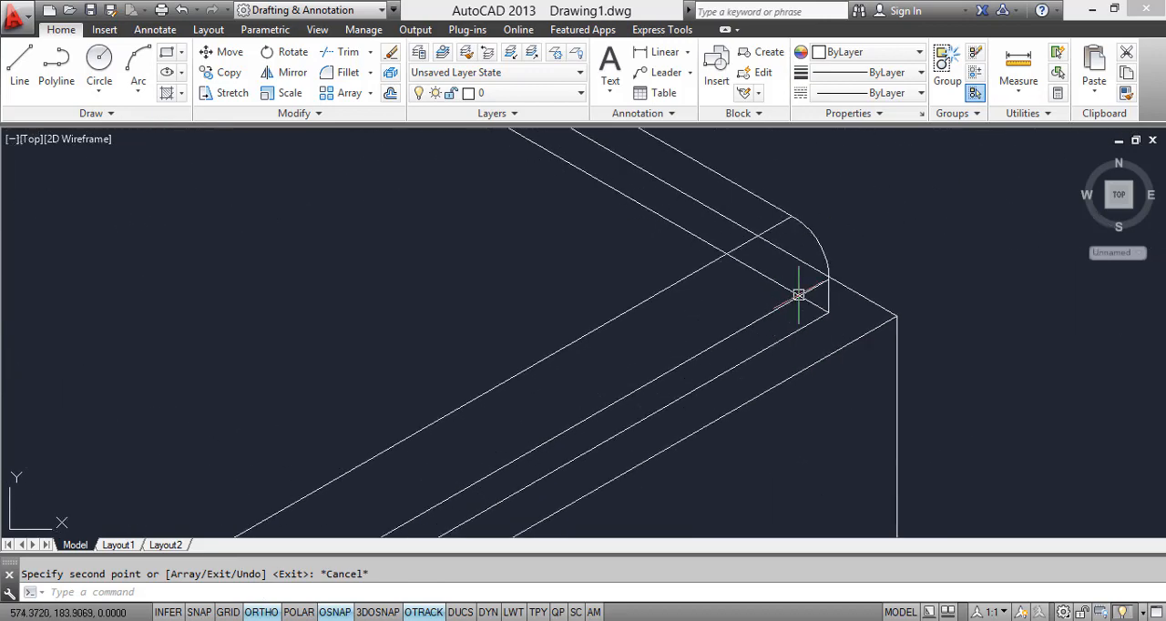
type("TR")
key("Return")
key("Return")
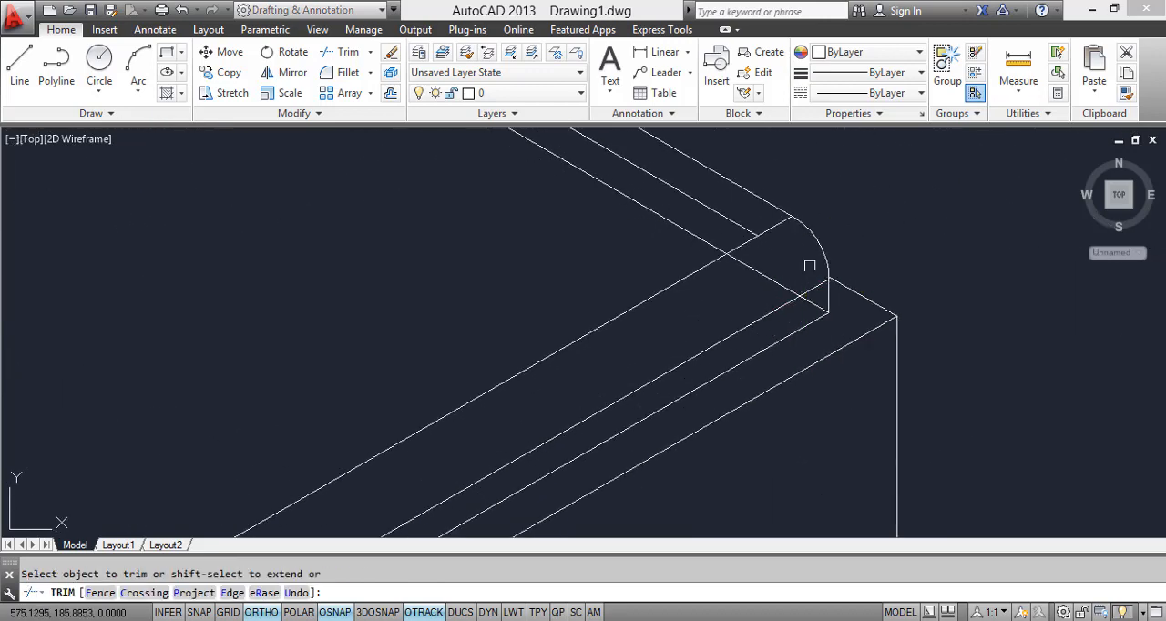
scroll(818, 294, "up", 2)
key("Escape")
Step: Erase the mattress's lower far side edge and the remaining piece of the bed box's far top edge inside the mattress
left_click(729, 265)
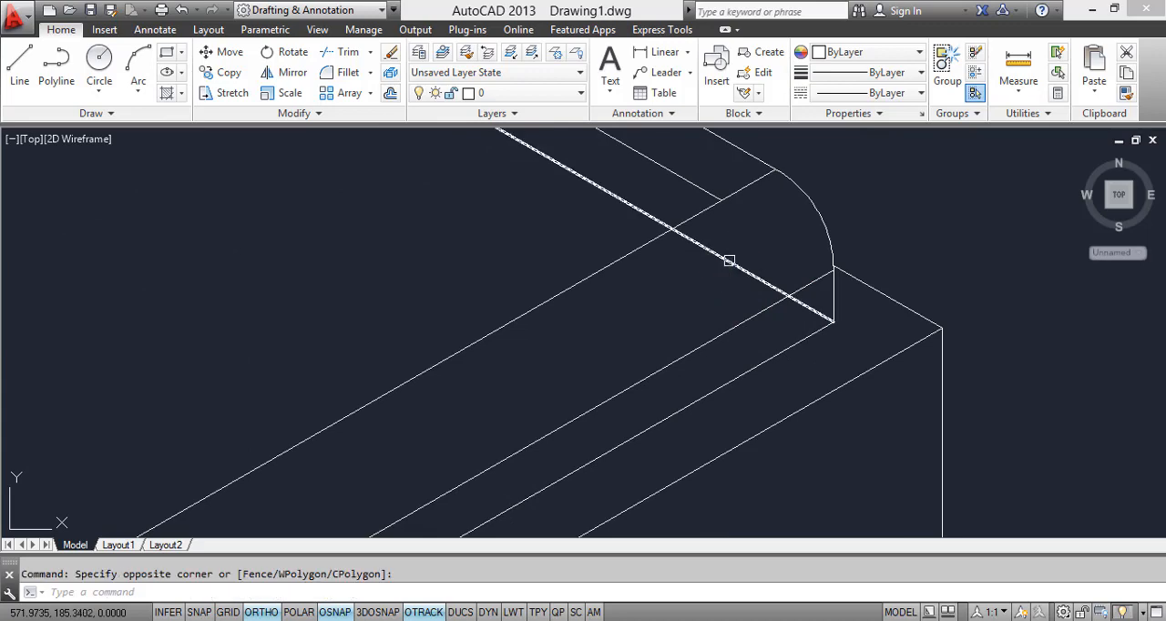
left_click(729, 261)
right_click(736, 270)
left_click(765, 314)
middle_click_drag(776, 327, 899, 538)
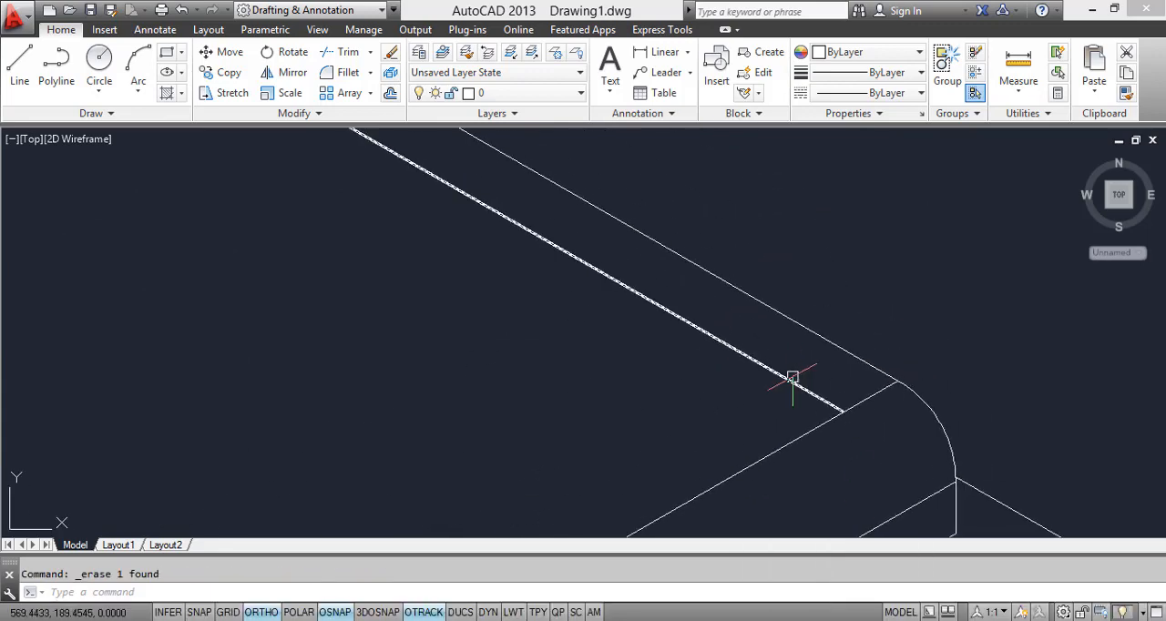
left_click(791, 381)
right_click(768, 370)
left_click(800, 310)
scroll(824, 374, "down", 4)
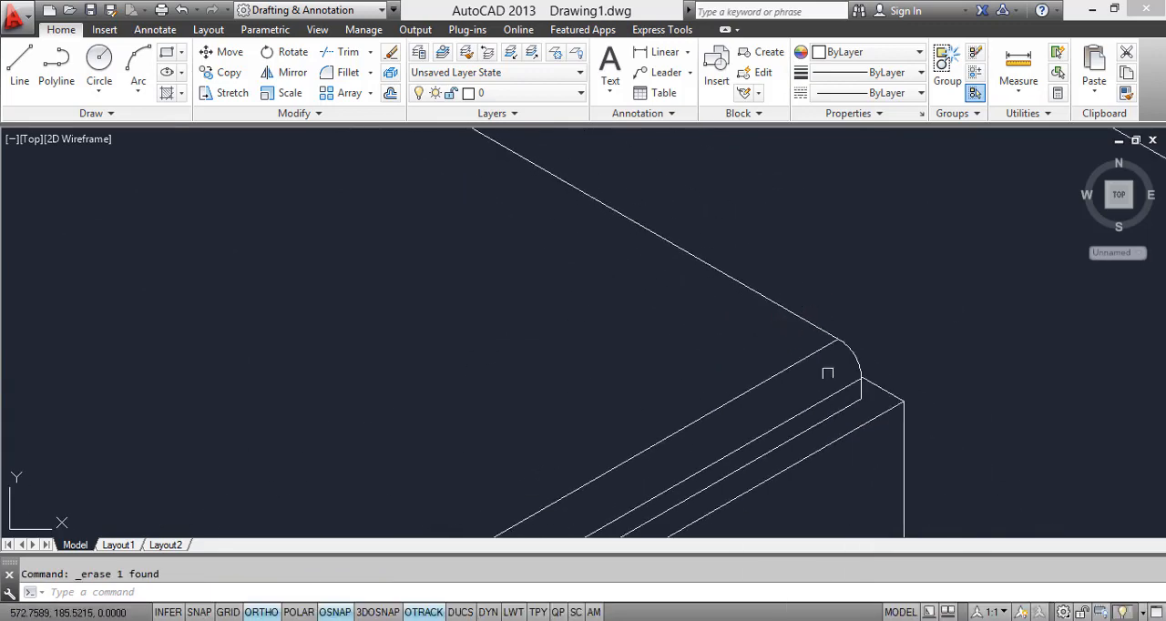
Step: Trim the wall-floor line where it runs past the mattress's far side edge near the headboard
scroll(725, 356, "up", 1)
scroll(726, 327, "up", 4)
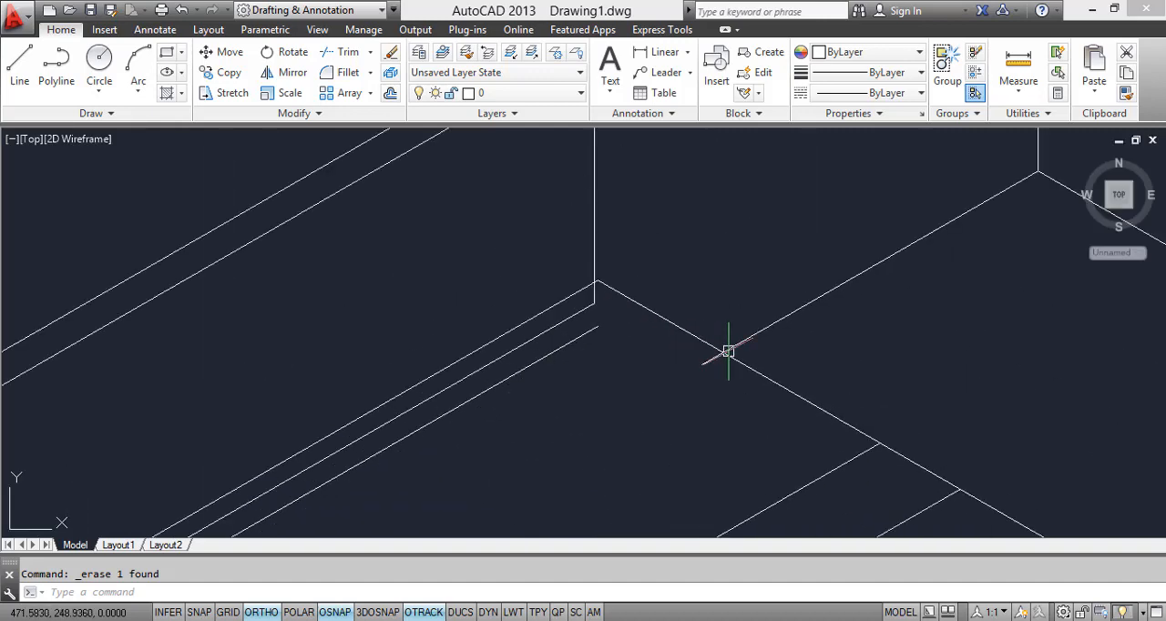
type("R")
key("Return")
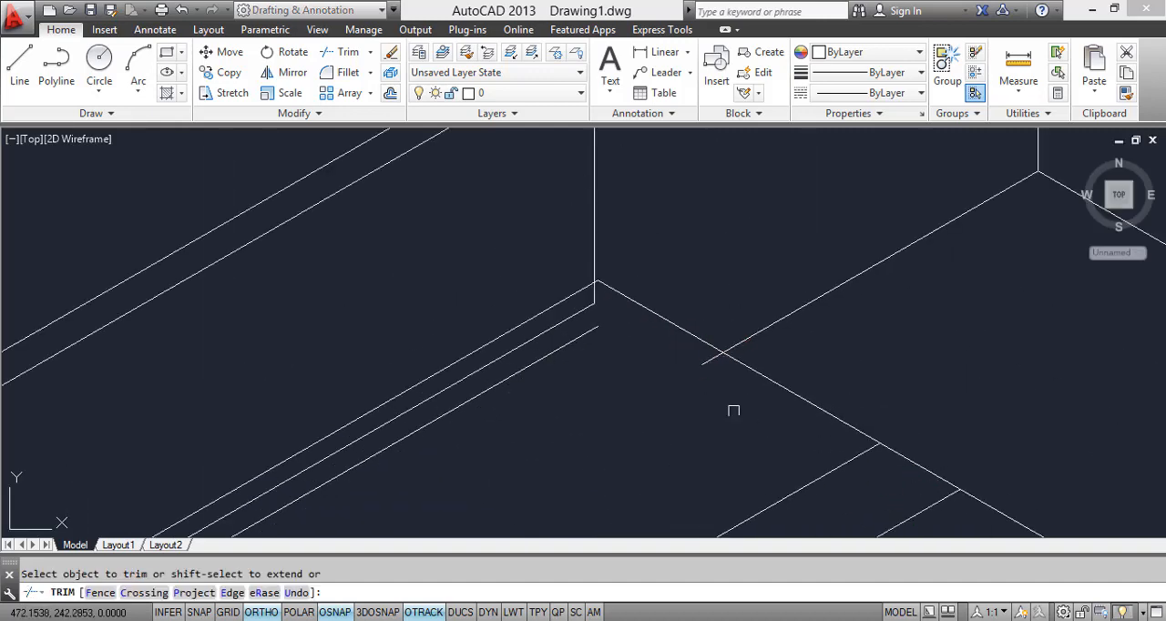
left_click(701, 354)
scroll(692, 310, "down", 3)
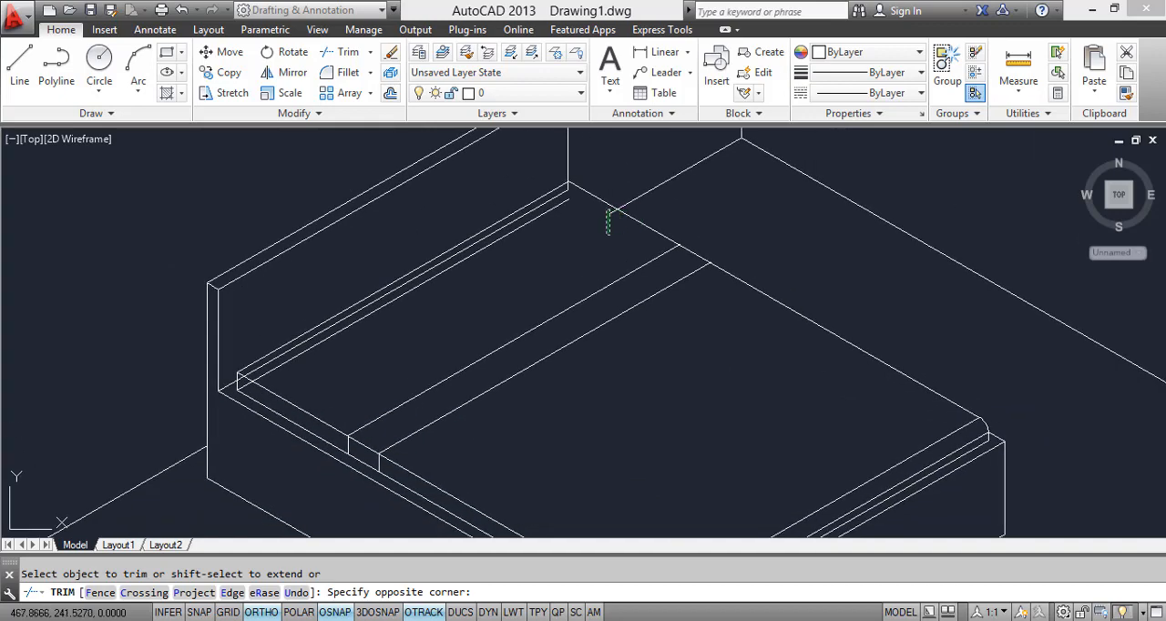
left_click(611, 239)
Step: Erase the mattress's hidden lower edge along the headboard
scroll(564, 202, "up", 3)
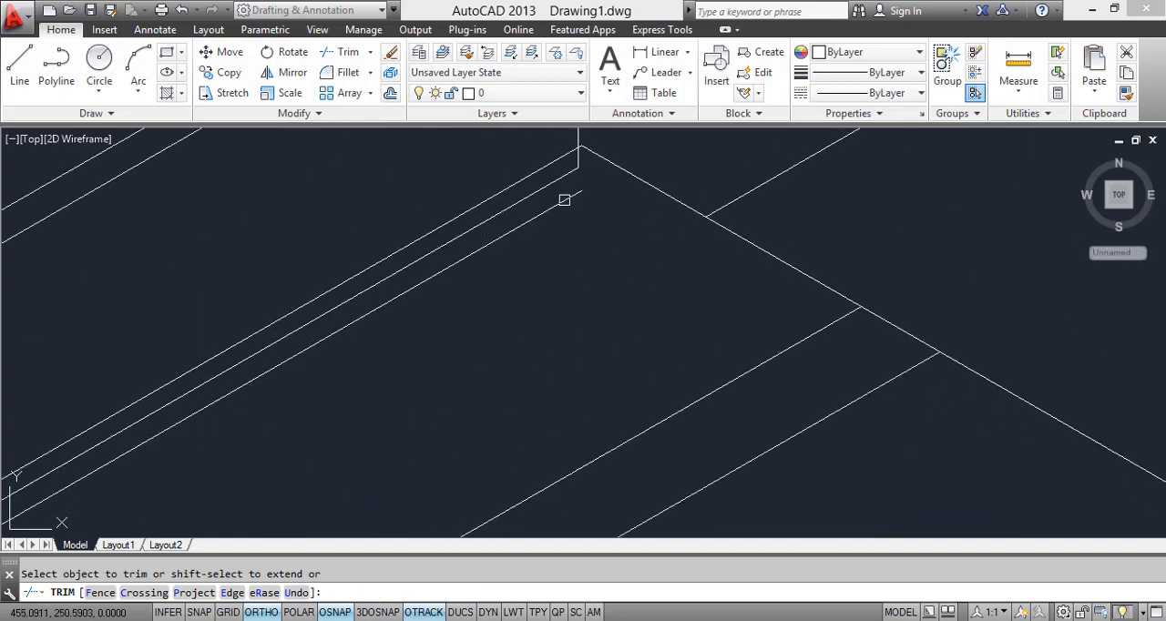
scroll(628, 228, "down", 6)
scroll(551, 268, "up", 5)
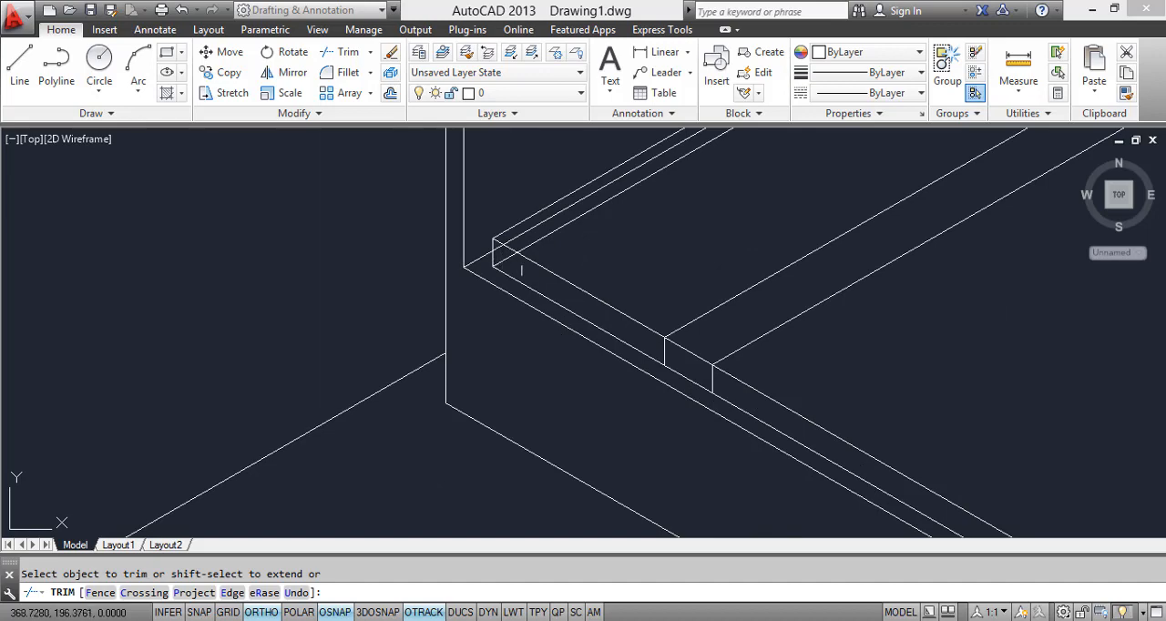
key("Escape")
left_click(545, 239)
right_click(539, 206)
left_click(572, 310)
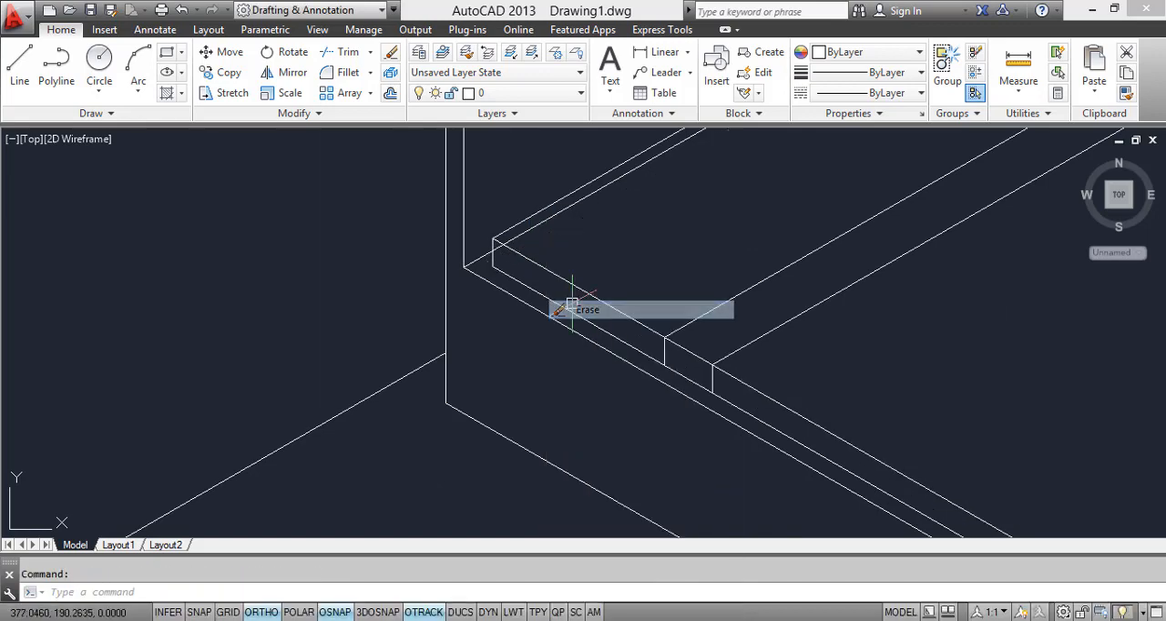
Step: Trim the bed box's headboard-side top edge at the mattress's near corner and erase its remaining piece inside the mattress
scroll(483, 319, "up", 4)
type("tr")
key("Return")
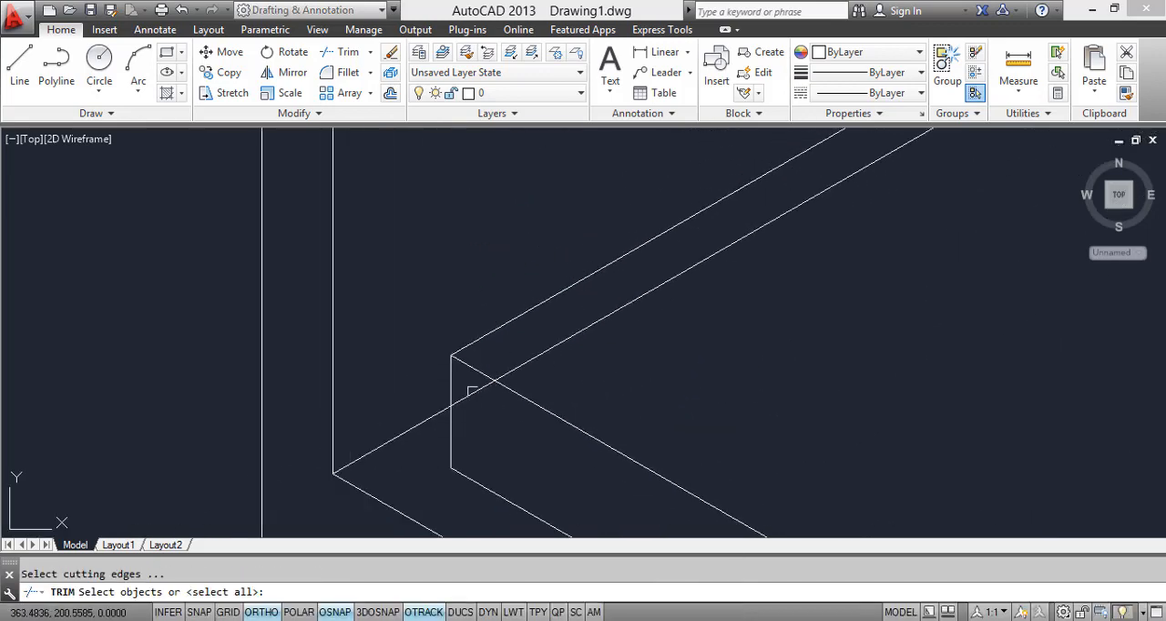
key("Return")
left_click(473, 394)
key("Escape")
left_click(530, 352)
right_click(529, 352)
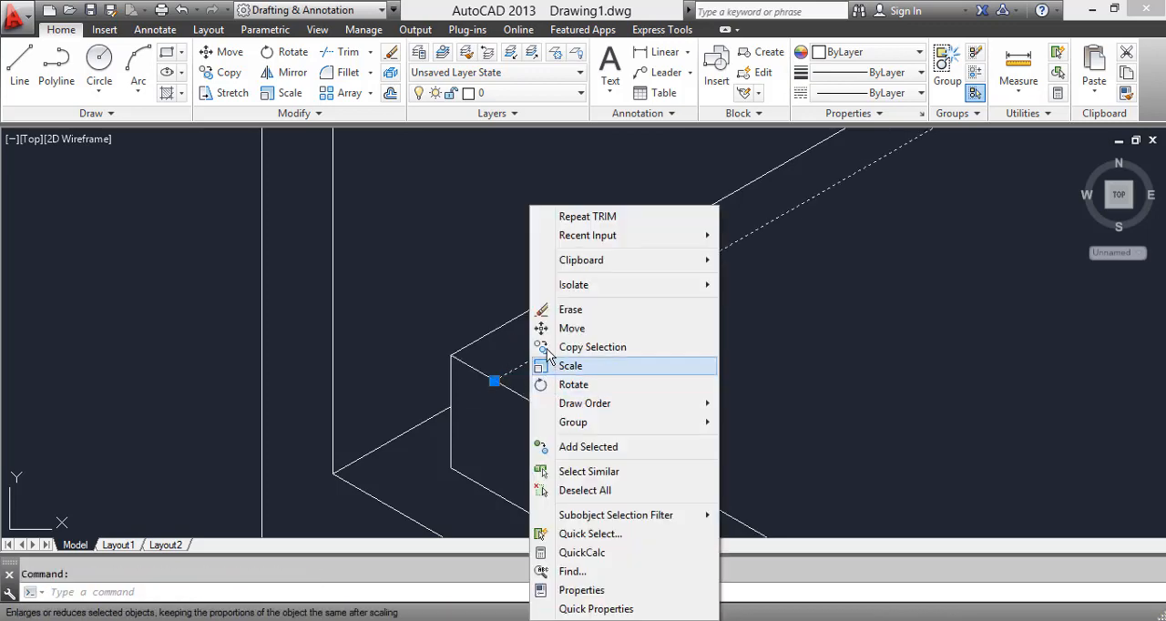
left_click(538, 307)
Step: Trim the headboard's far vertical edge where it extends below the mattress's top edge at the far head corner
scroll(489, 385, "down", 2)
mouse_move(489, 385)
middle_mouse_down()
mouse_move(815, 301)
mouse_move(694, 369)
middle_mouse_up()
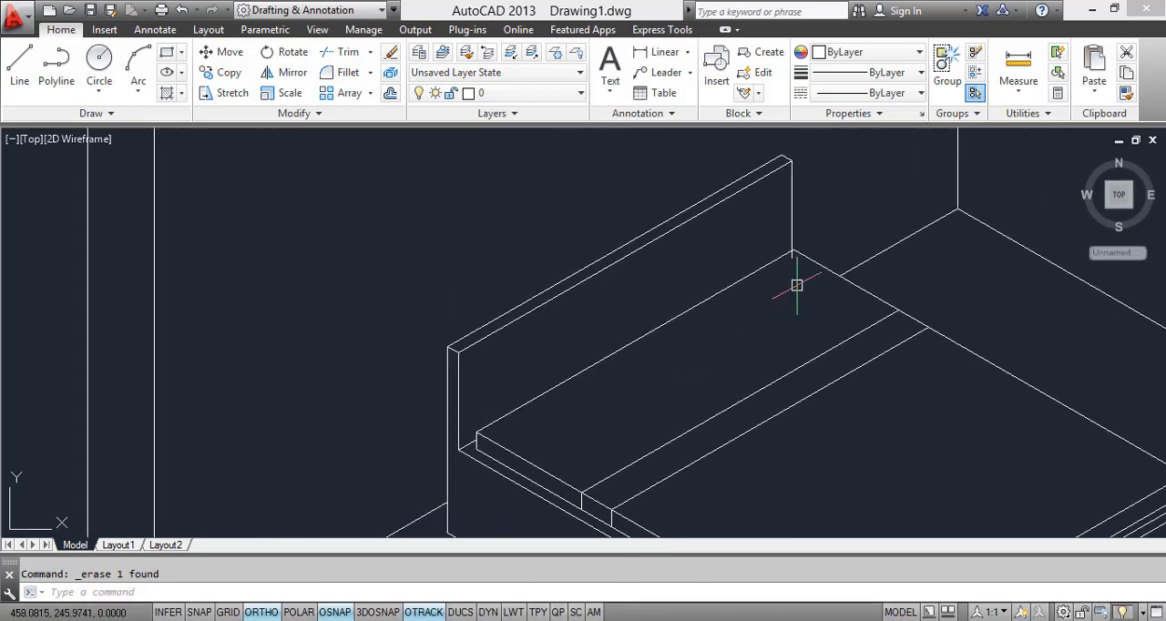
scroll(796, 285, "up", 6)
middle_click_drag(790, 253, 777, 391)
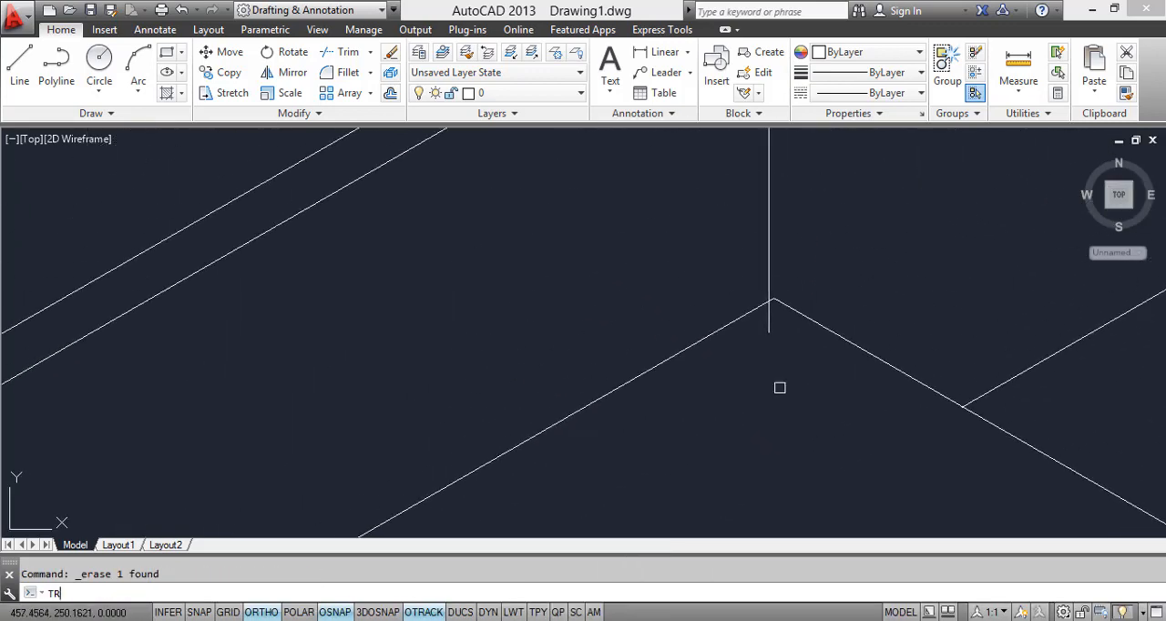
type("TR")
key("Return")
key("Return")
scroll(765, 325, "down", 5)
scroll(668, 307, "up", 2)
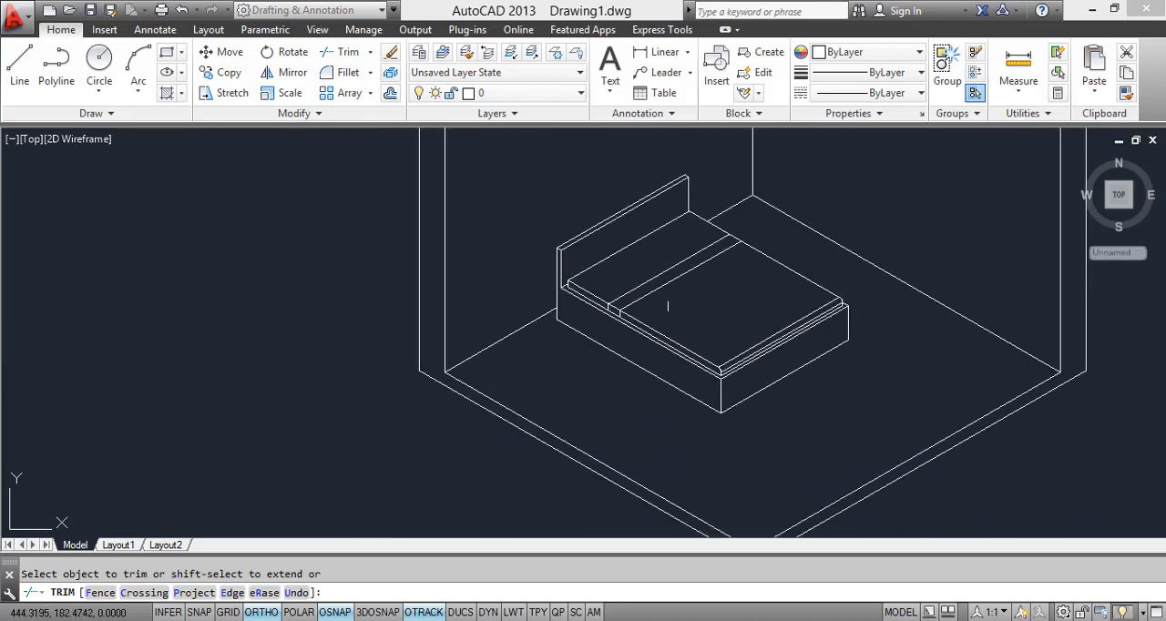
scroll(669, 305, "up", 4)
scroll(672, 302, "down", 4)
scroll(693, 385, "up", 2)
key("Escape")
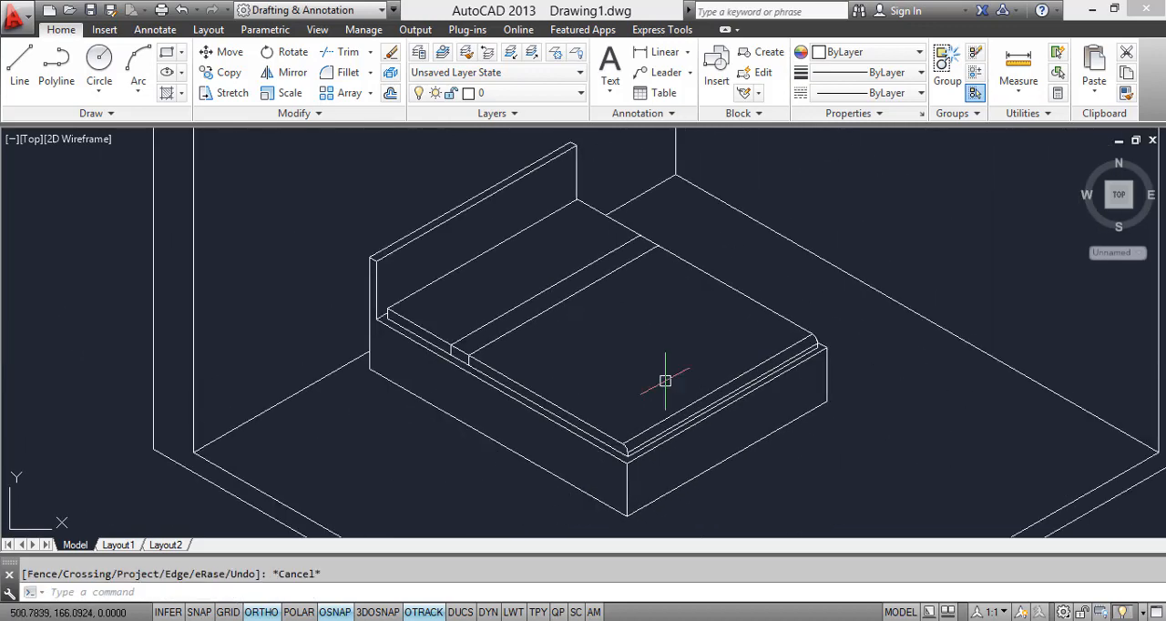
Step: Switch to the reference image in Windows Photo Viewer and examine the pillows on the bed up close
key("Escape")
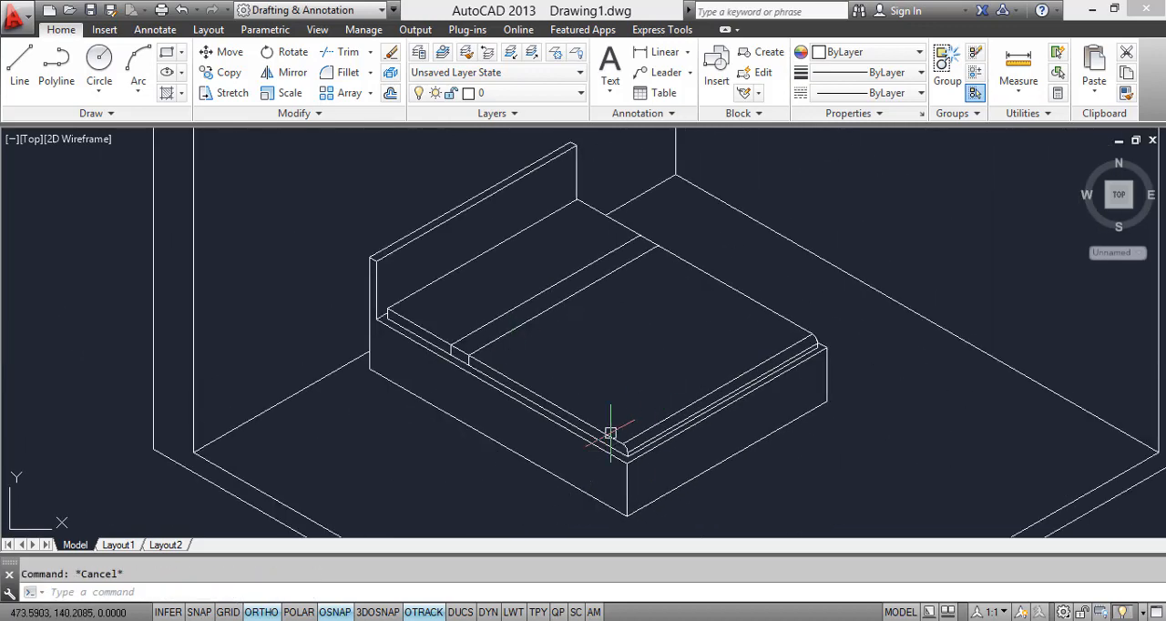
left_click(262, 620)
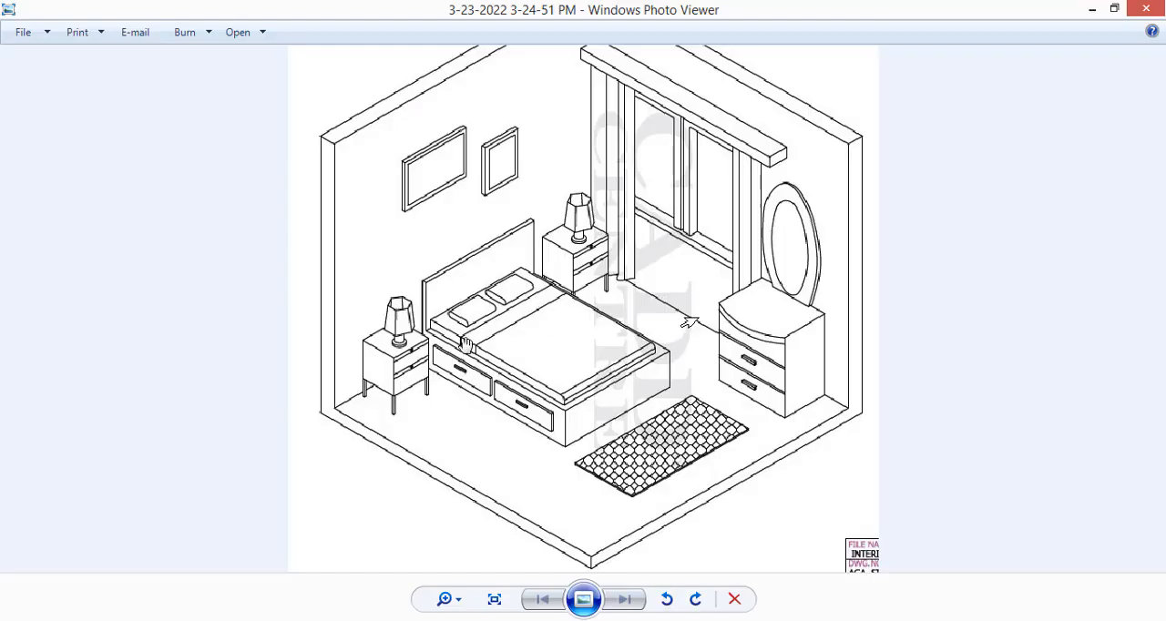
scroll(472, 330, "up", 2)
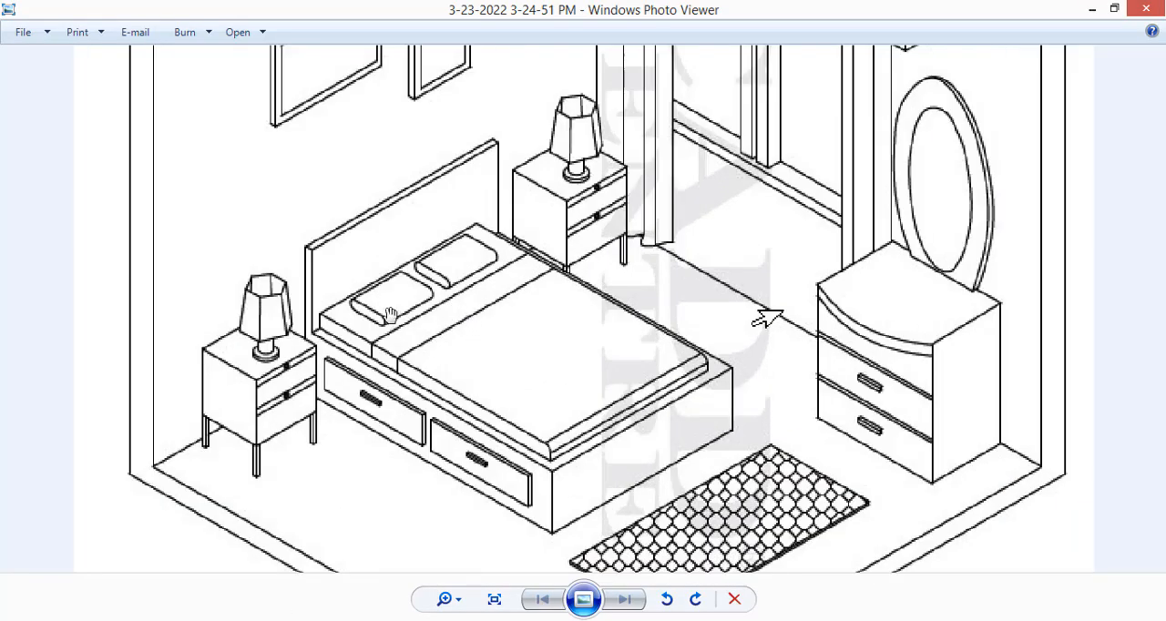
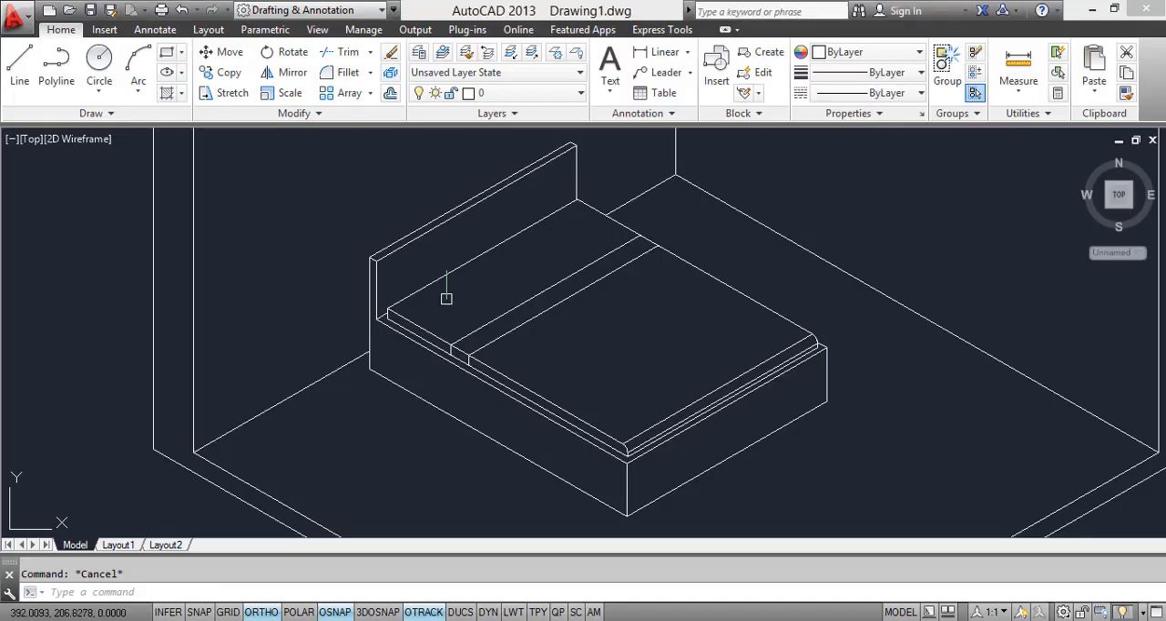
scroll(410, 368, "up", 4)
left_click(19, 65)
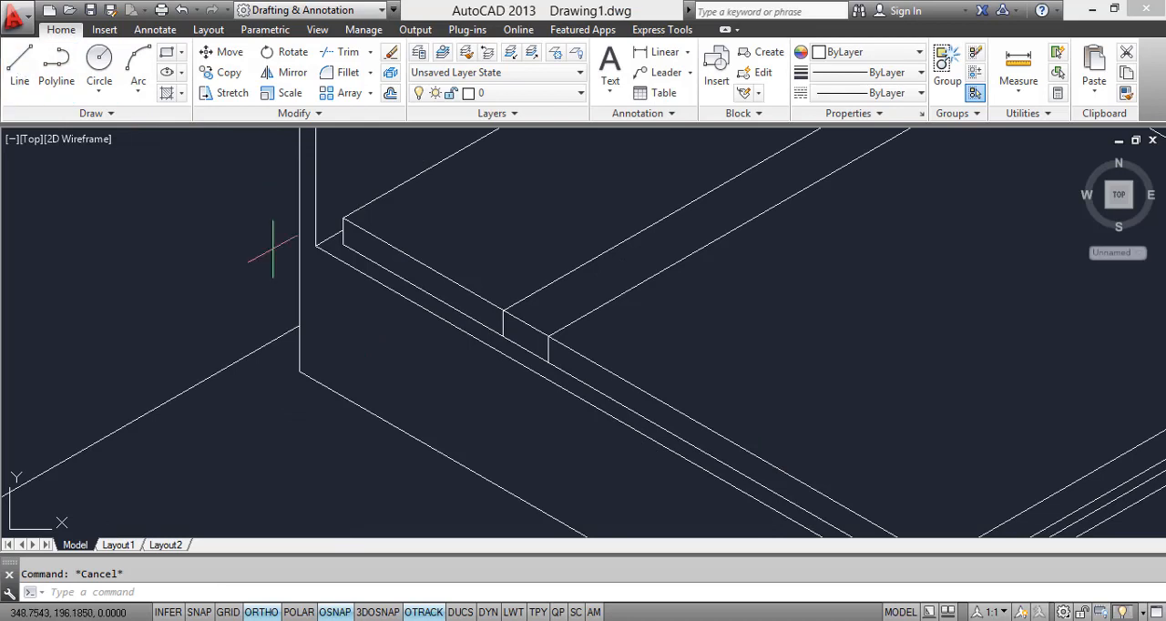
middle_click_drag(446, 422, 406, 292)
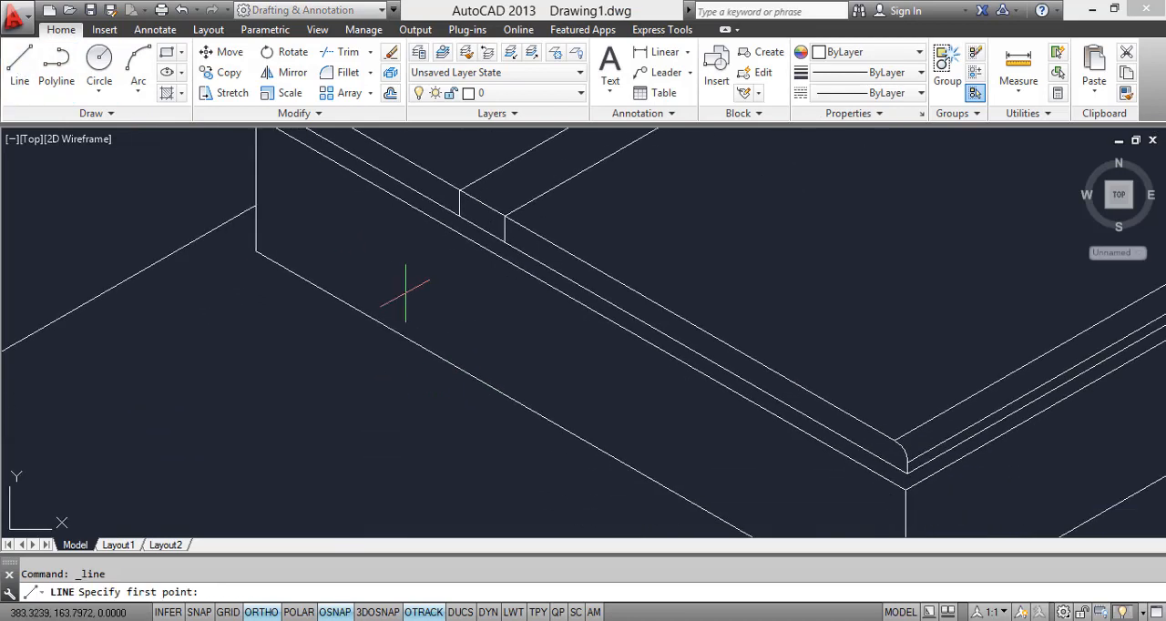
left_click(349, 213)
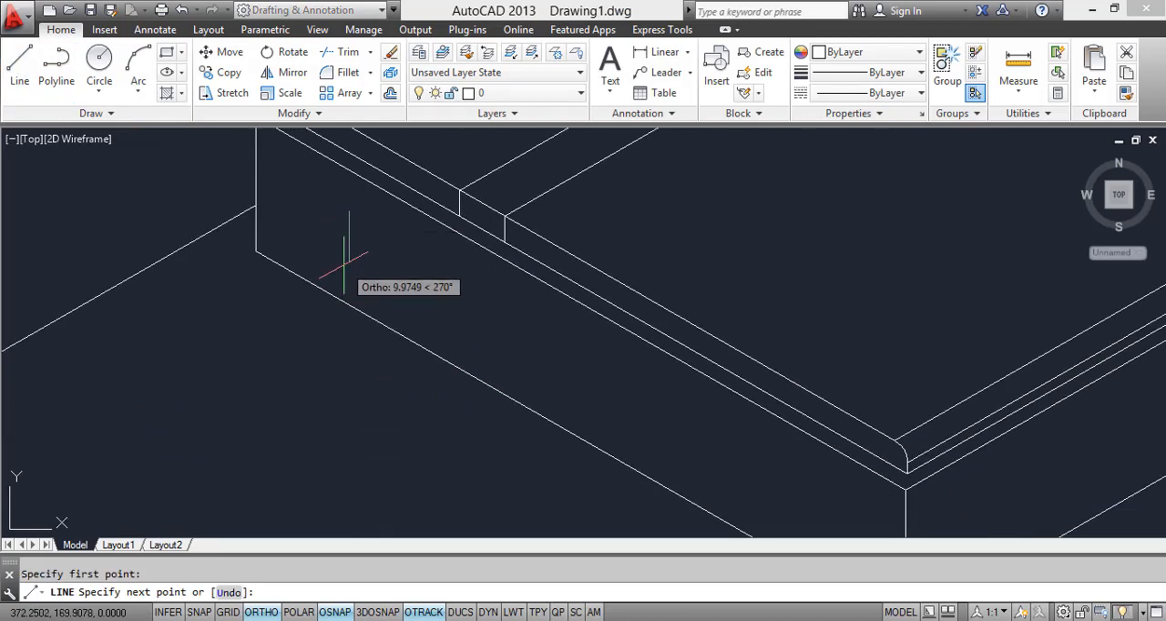
key("Escape")
Step: Draw the drawer front's headboard-side vertical edge about 9.4 units tall and its long lower edge along the bed box side
key("Return")
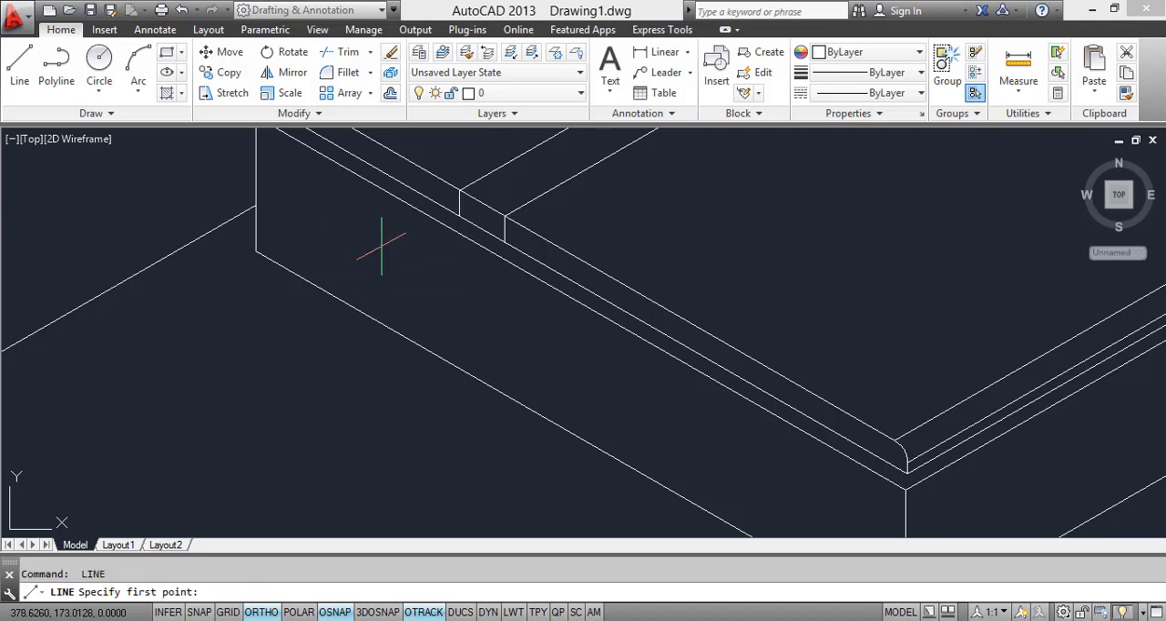
left_click(384, 239)
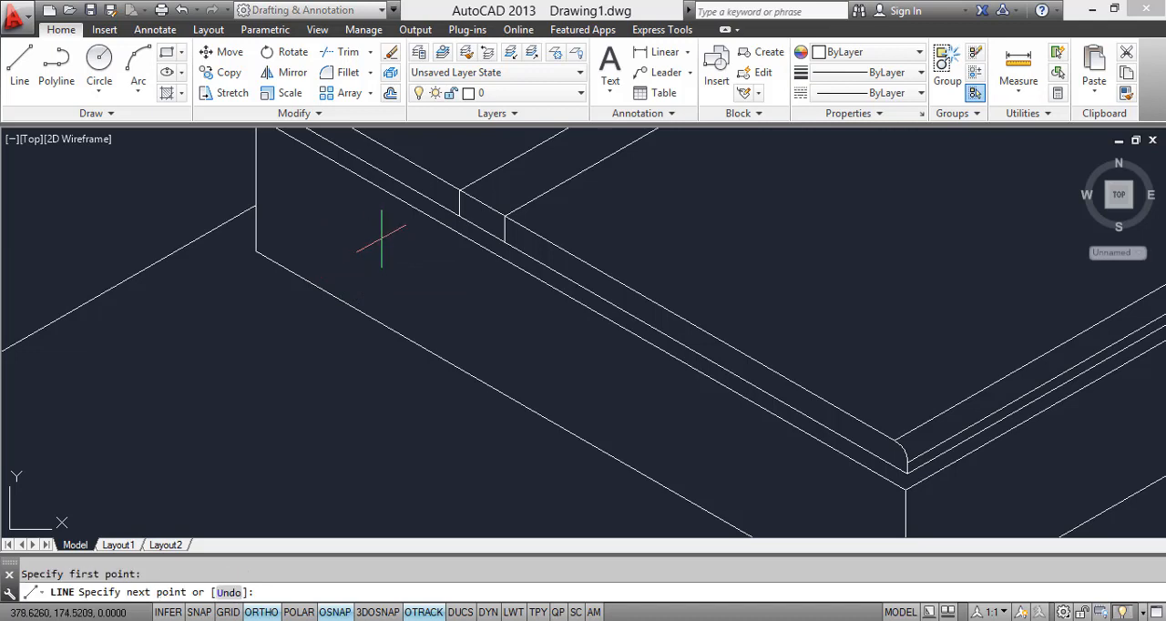
left_click(379, 286)
key("F5")
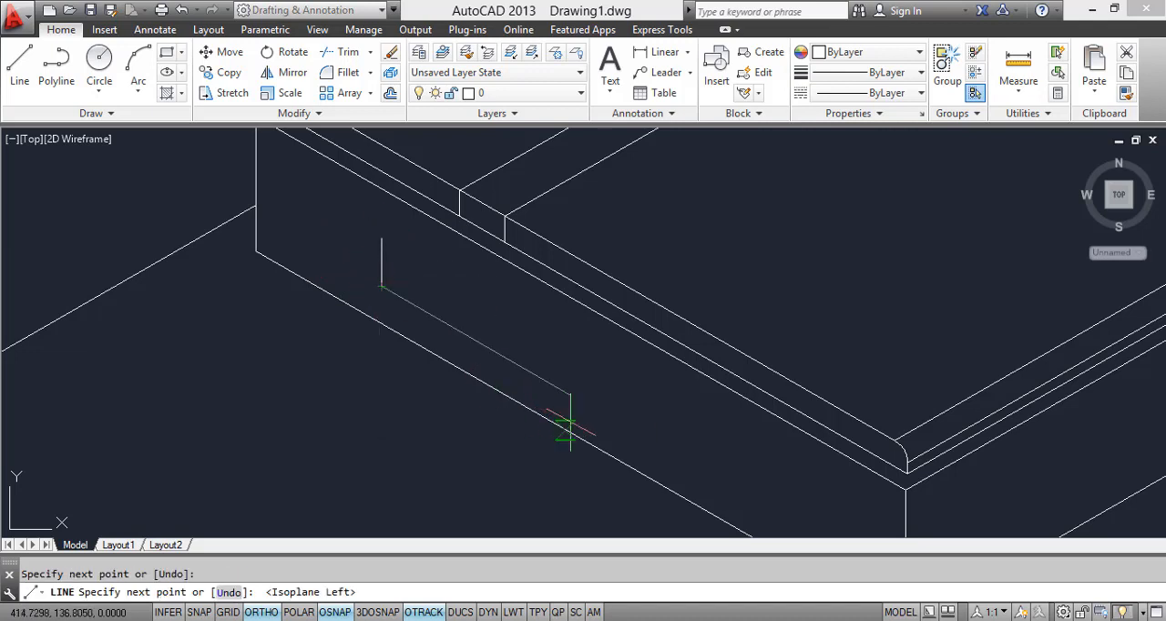
left_click(542, 378)
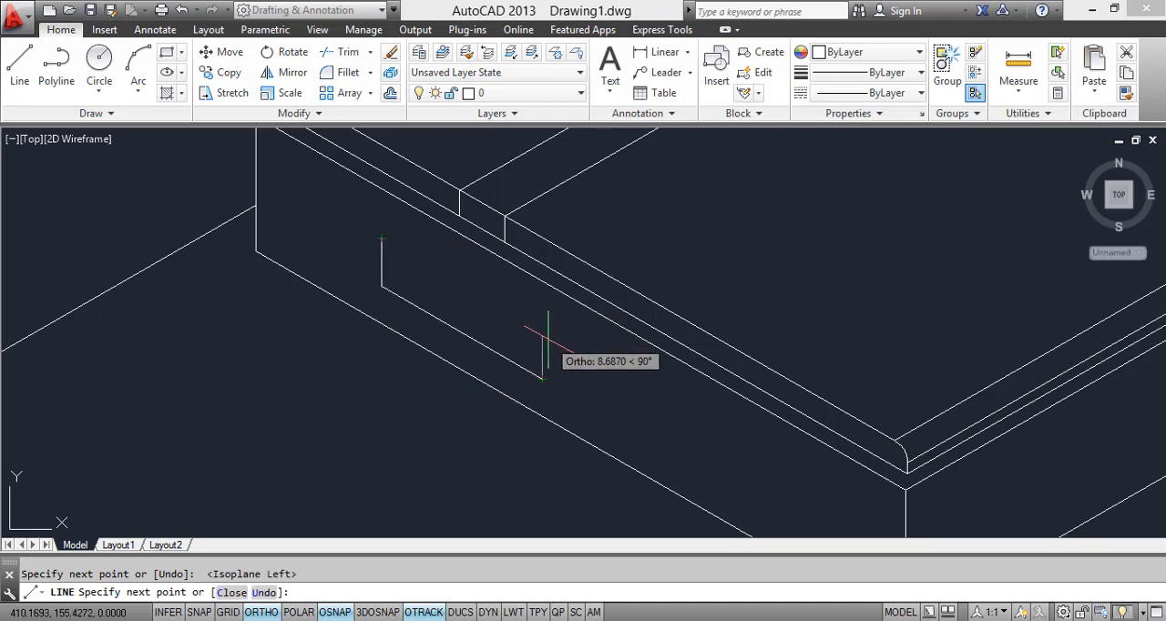
key("Escape")
Step: Copy the drawer front's long lower edge up to the upper end of its vertical edge
left_click(501, 361)
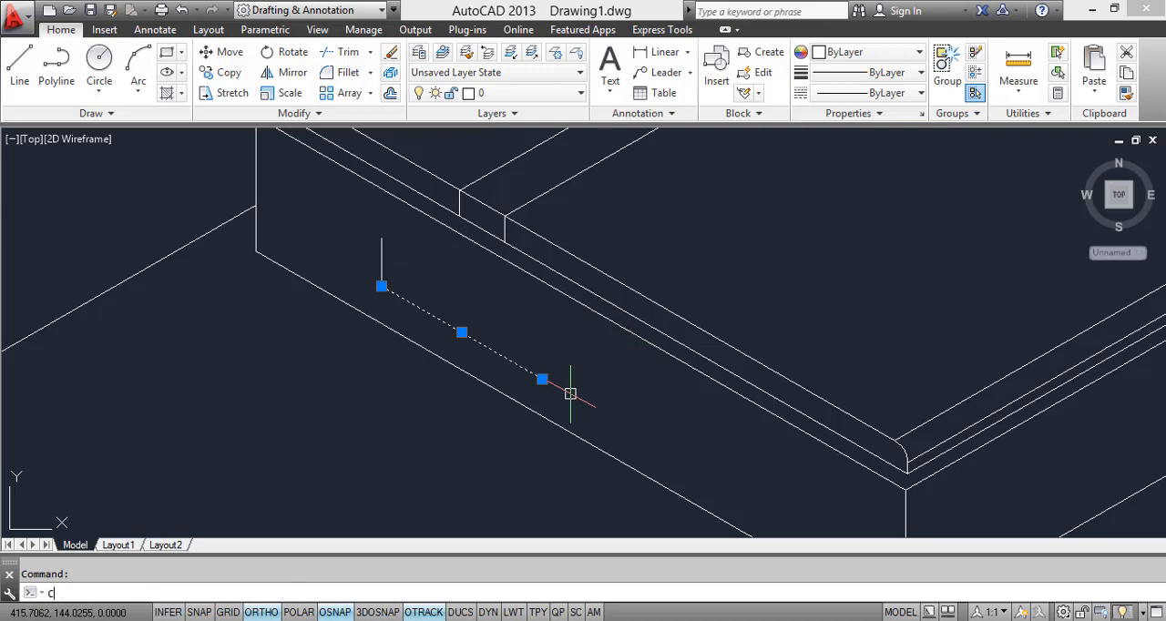
type("o")
key("Return")
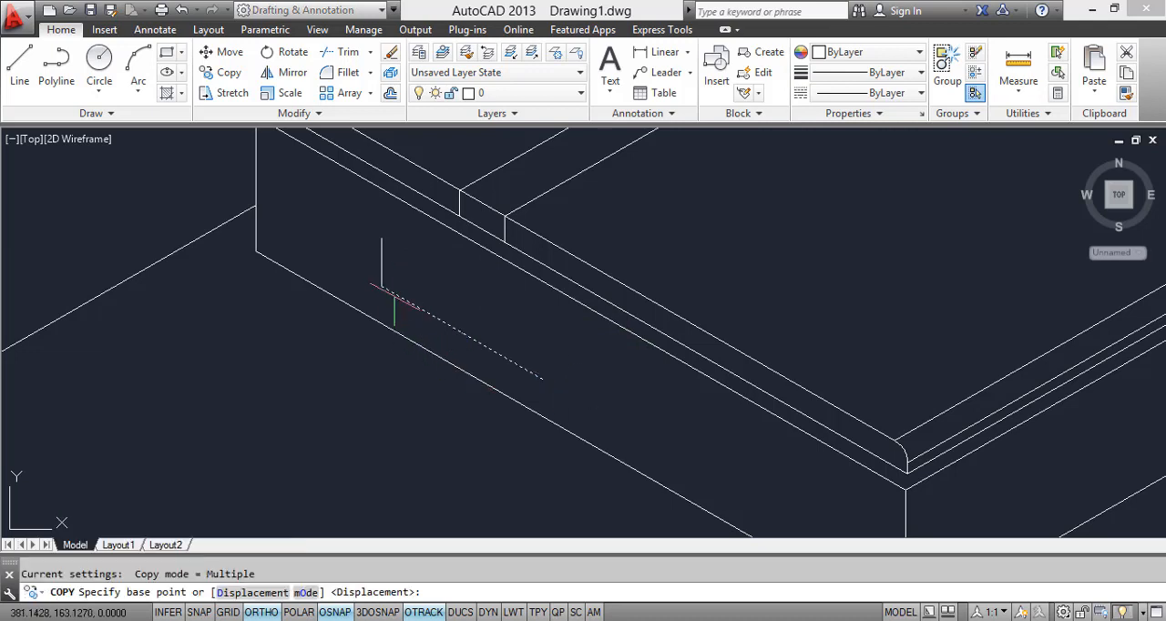
left_click(382, 286)
left_click(382, 239)
key("Escape")
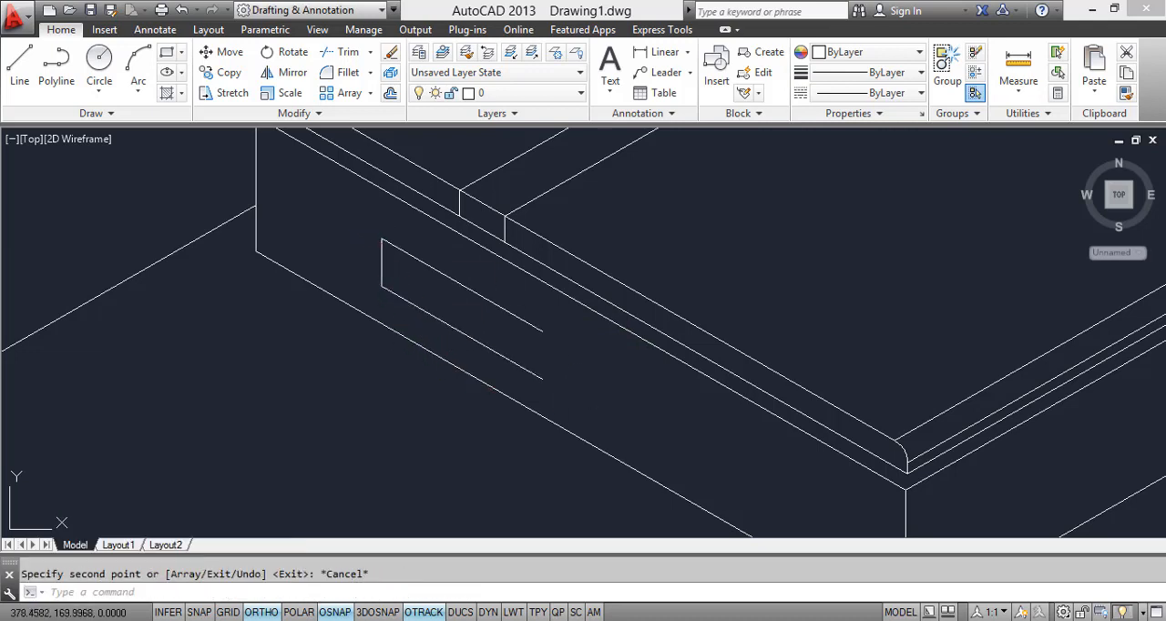
Step: Copy the drawer front's vertical edge to the foot-side ends of its long edges, closing the outline
left_click(382, 262)
type("co")
key("Return")
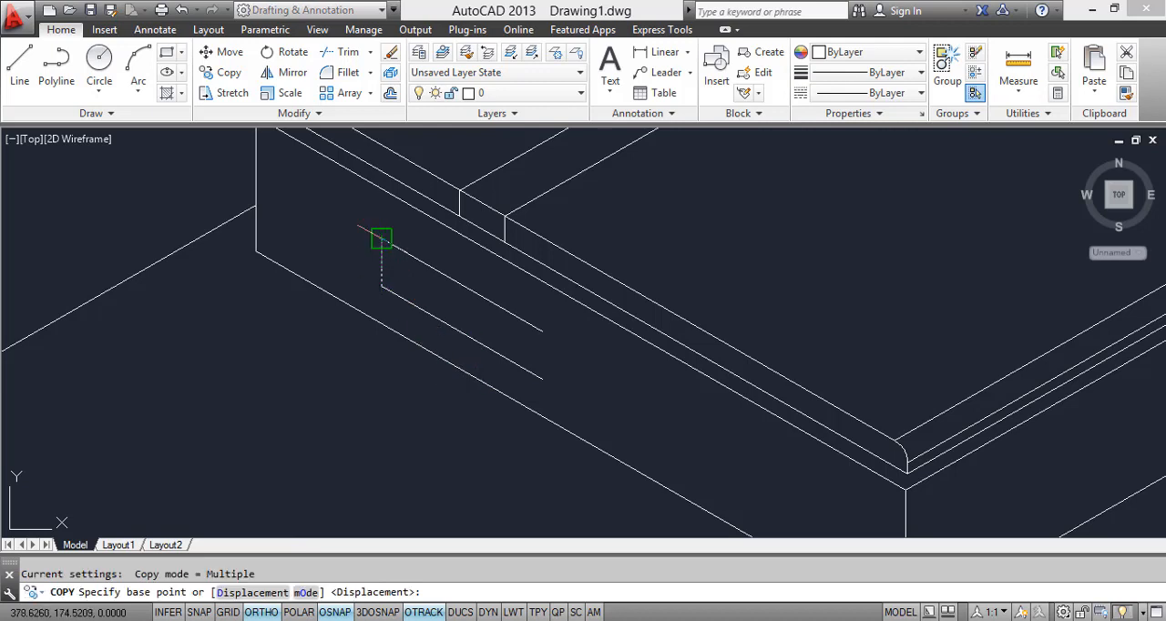
left_click(382, 239)
left_click(542, 333)
key("Escape")
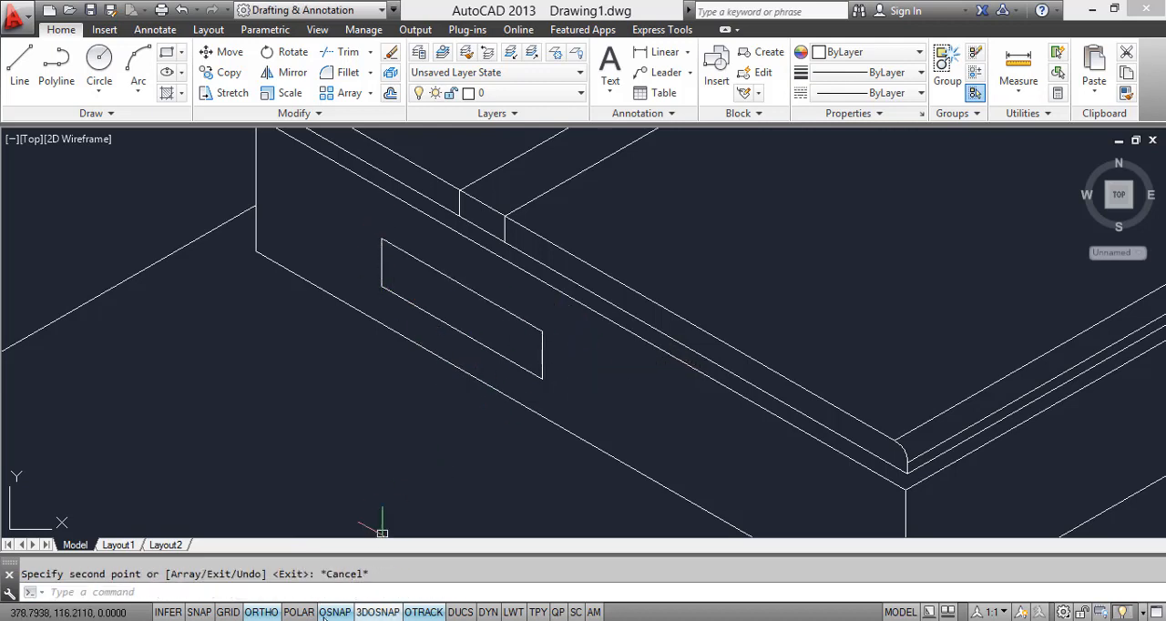
Step: Consult the reference image's drawers and draw a short depth line from the drawer front's upper headboard-side corner in the top isoplane
left_click(412, 620)
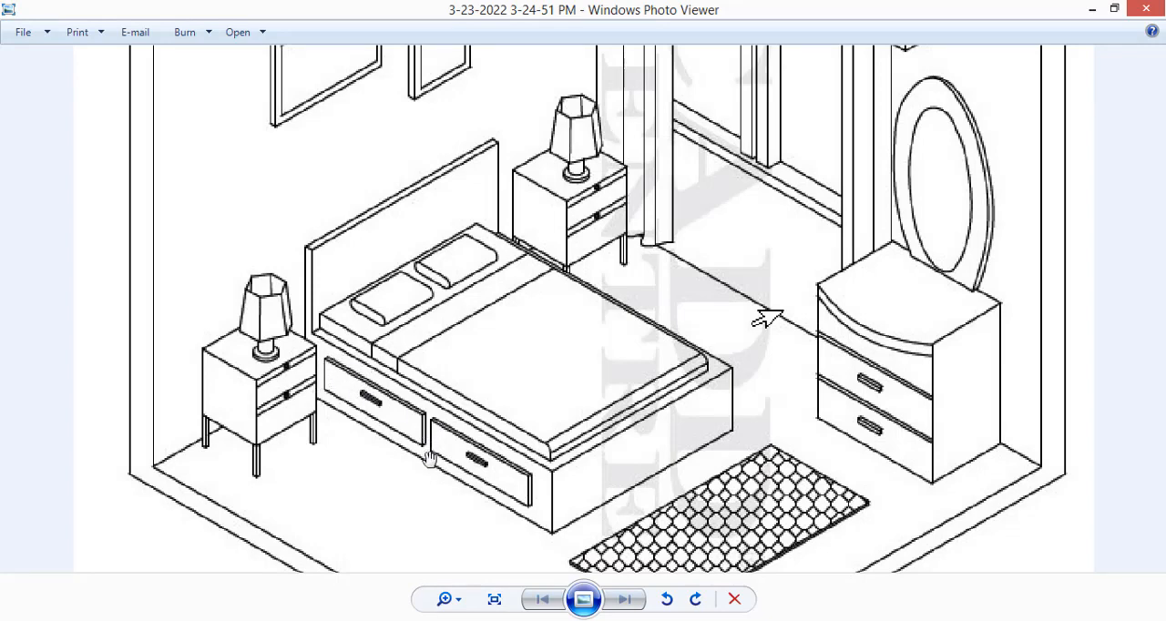
left_click(412, 619)
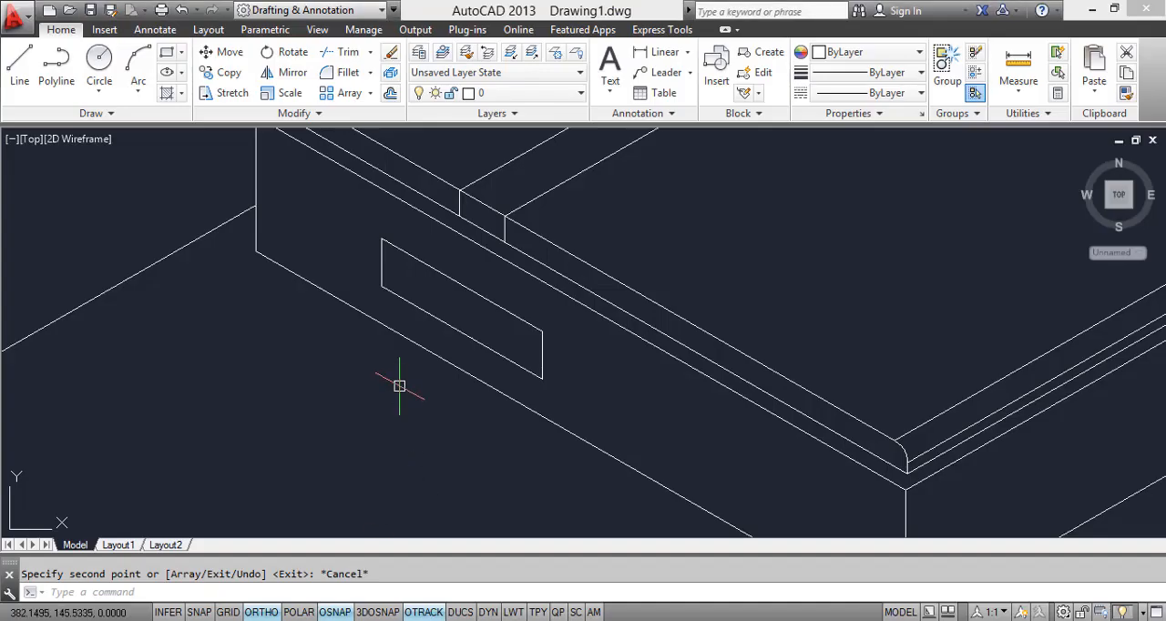
type("L")
key("Return")
scroll(338, 249, "up", 3)
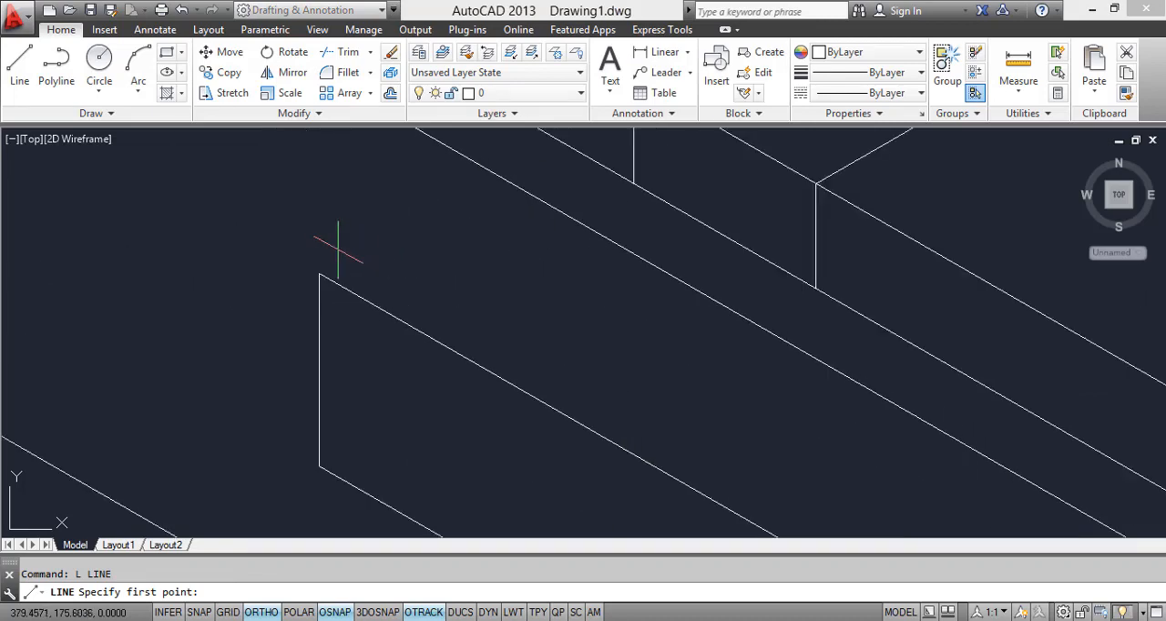
left_click(320, 275)
scroll(364, 253, "up", 3)
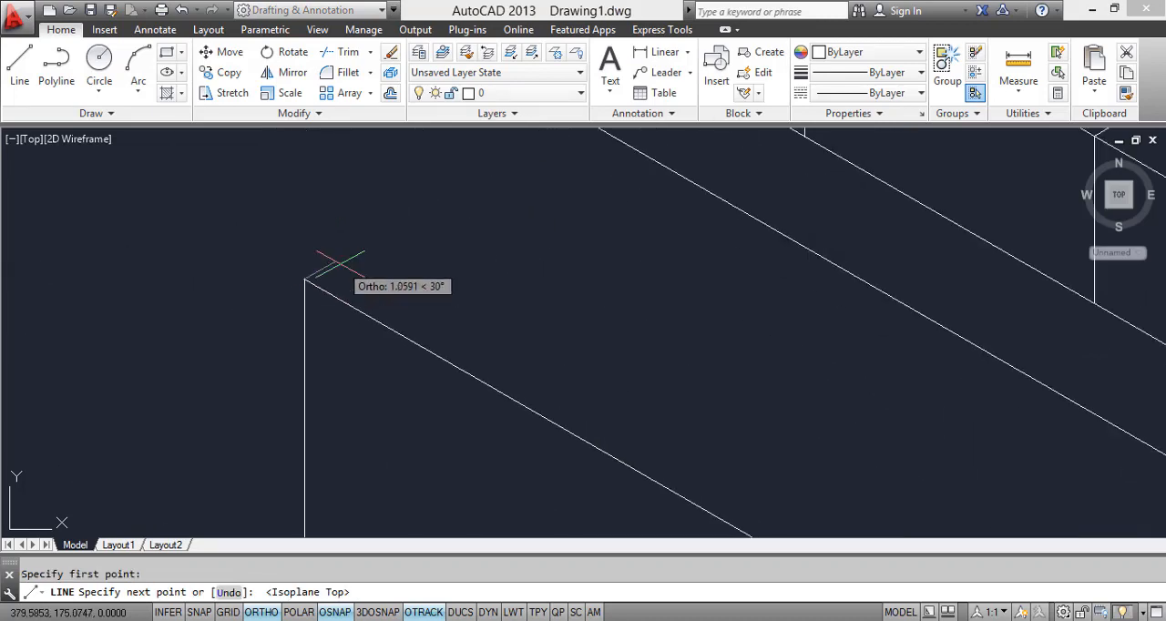
key("Escape")
scroll(313, 286, "down", 4)
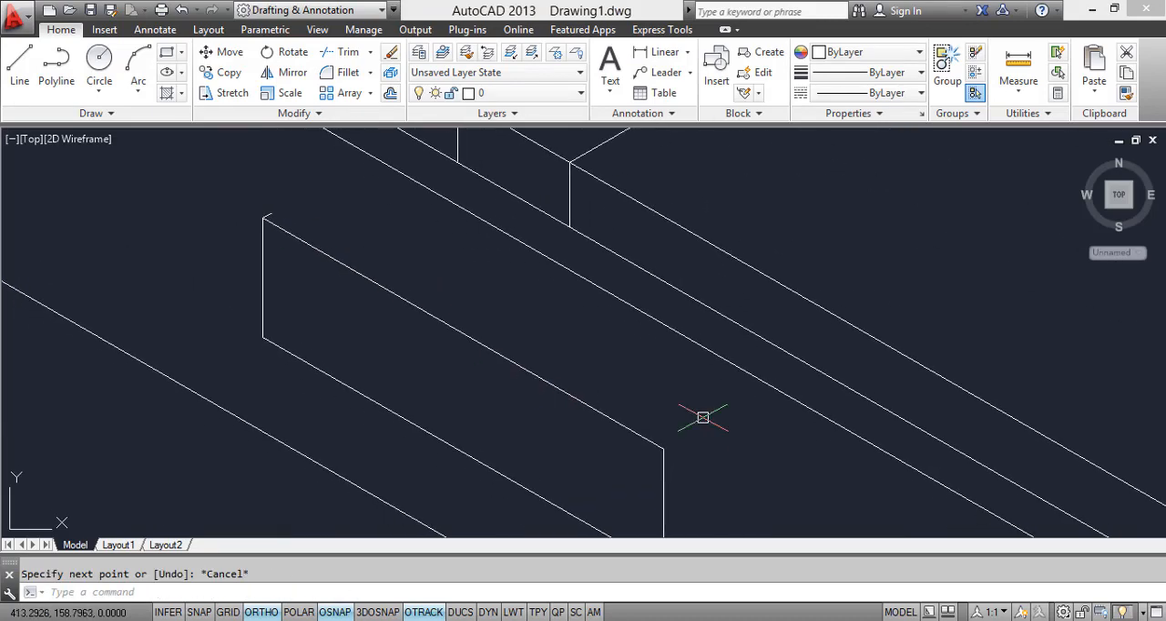
Step: Copy the drawer front's long upper edge and foot-side vertical edge back to the end of the short depth line
left_click(729, 468)
left_click(619, 426)
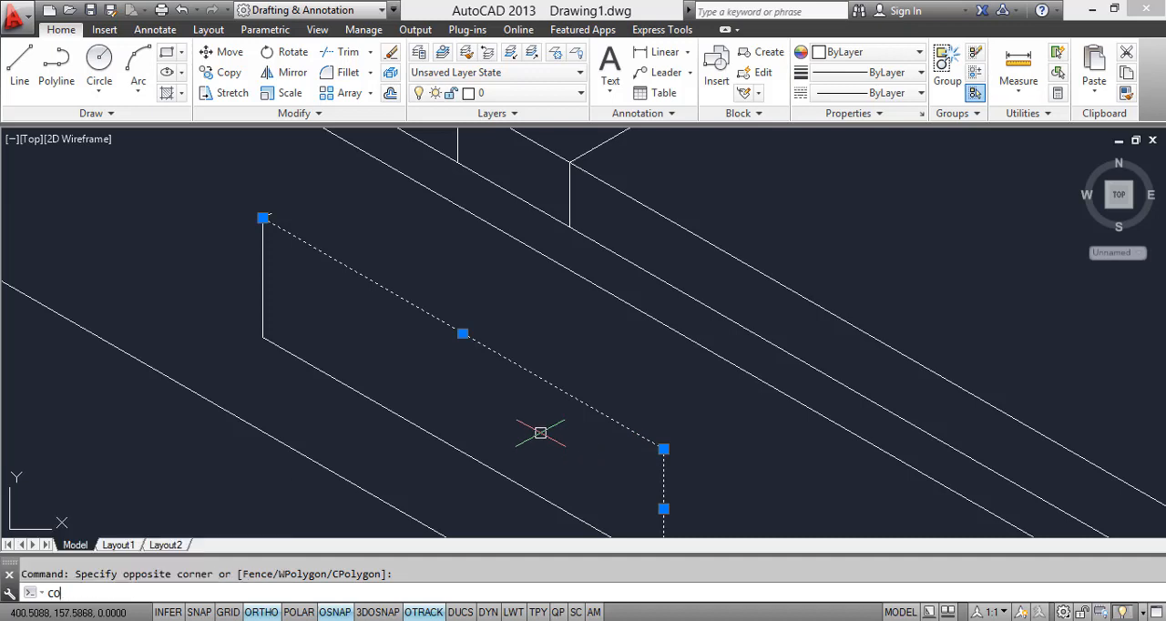
type("co")
key("Return")
scroll(274, 218, "up", 3)
left_click(255, 194)
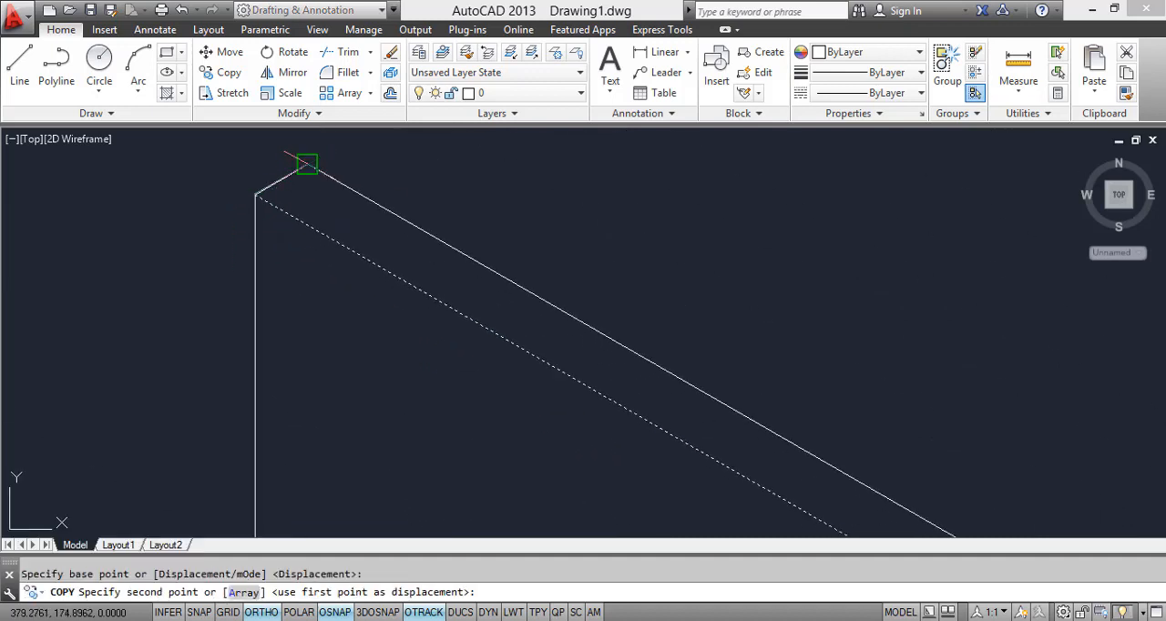
left_click(307, 164)
key("Escape")
Step: Copy the short depth line to the upper and lower foot-side corners of the drawer front
scroll(392, 250, "down", 5)
left_click(337, 220)
left_click(428, 267)
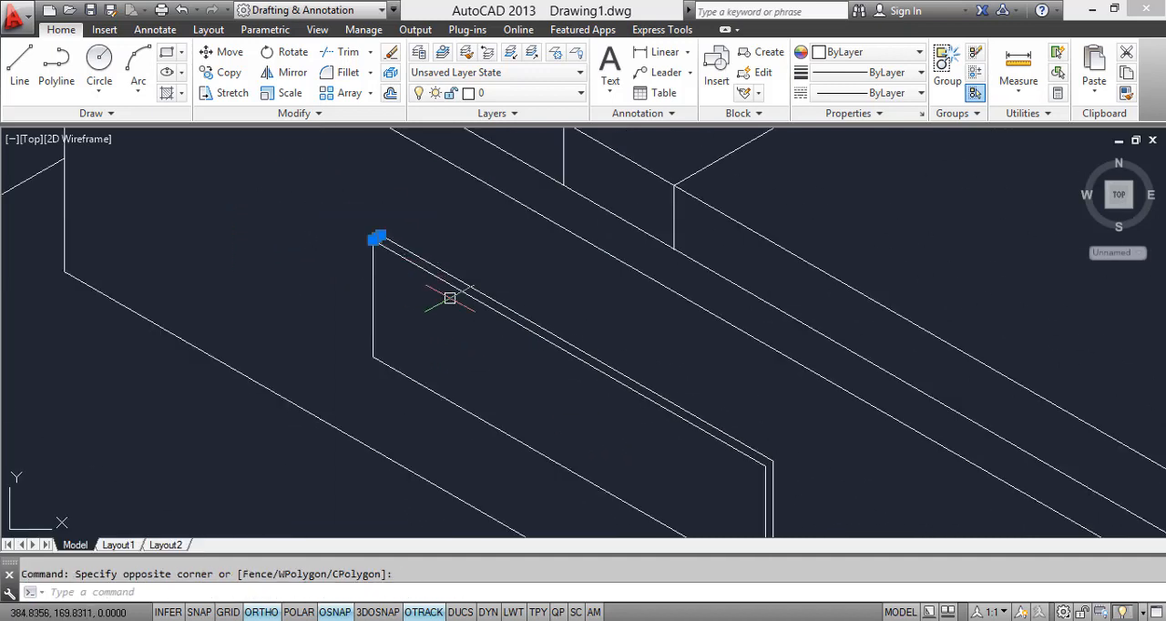
type("co")
key("Return")
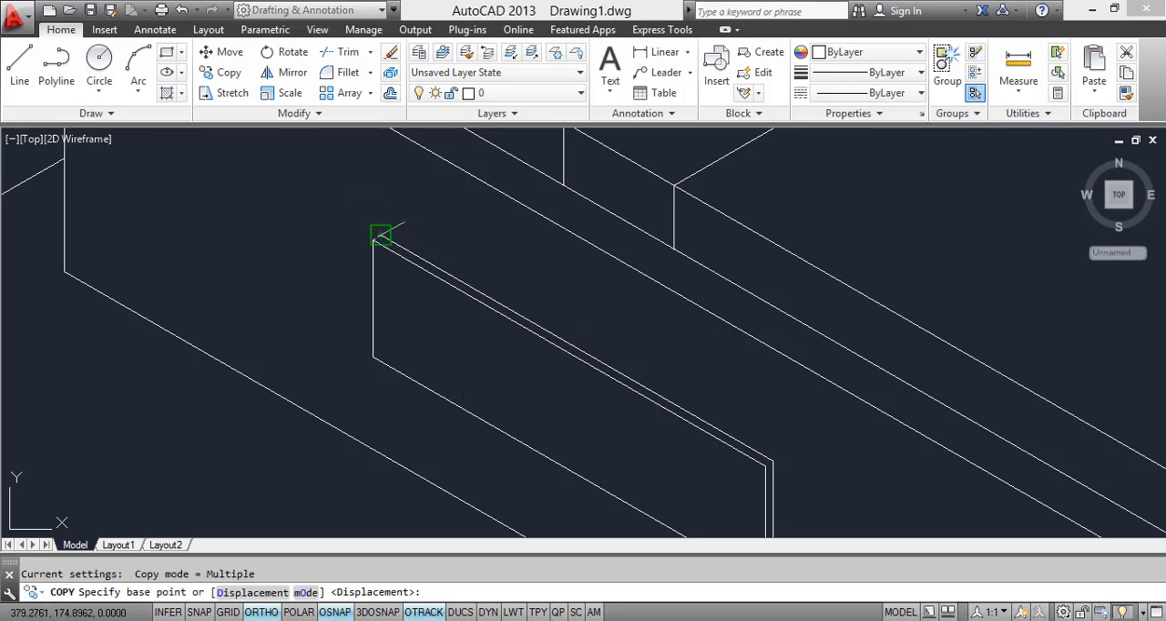
scroll(381, 235, "up", 3)
left_click(351, 253)
scroll(471, 247, "down", 3)
scroll(554, 312, "up", 5)
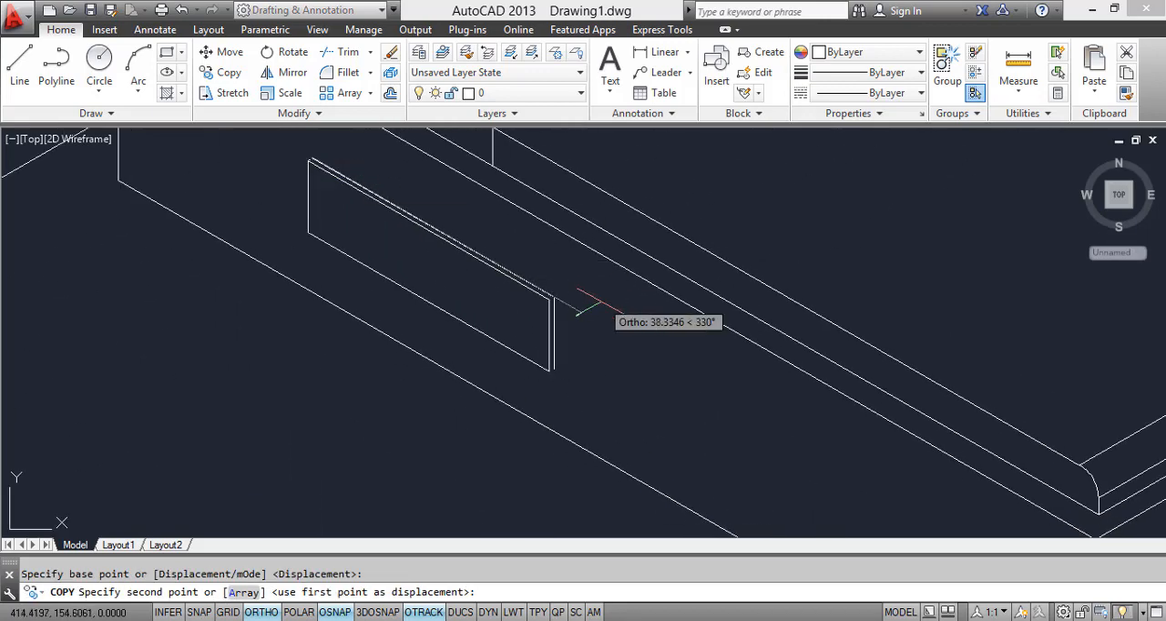
middle_click_drag(513, 313, 508, 157)
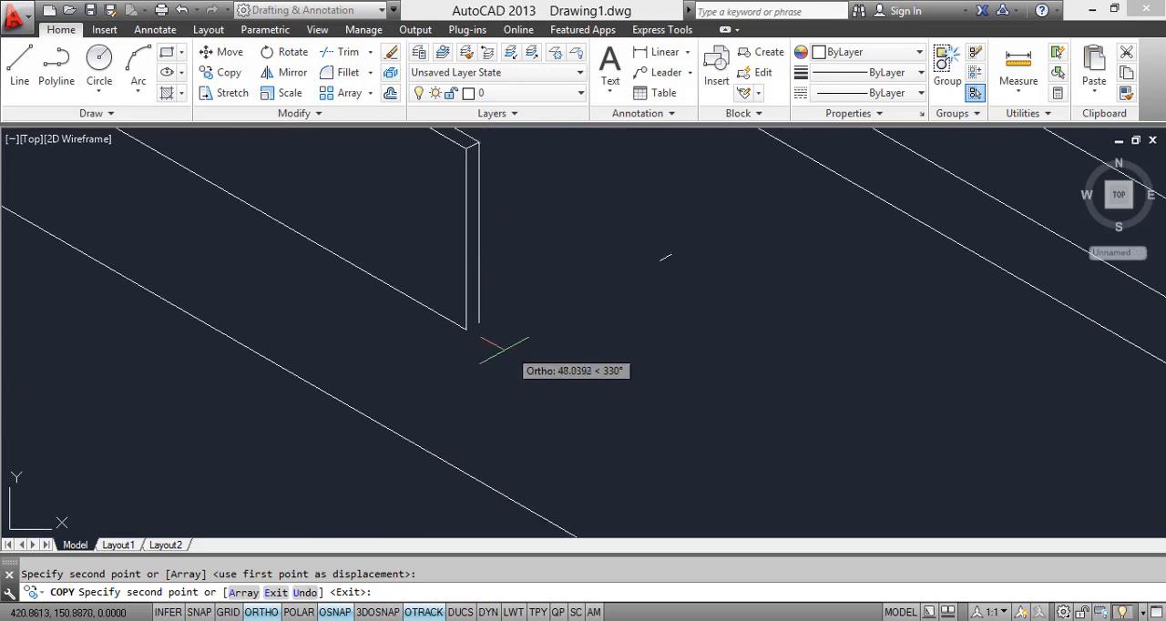
left_click(469, 324)
key("Escape")
scroll(516, 379, "down", 2)
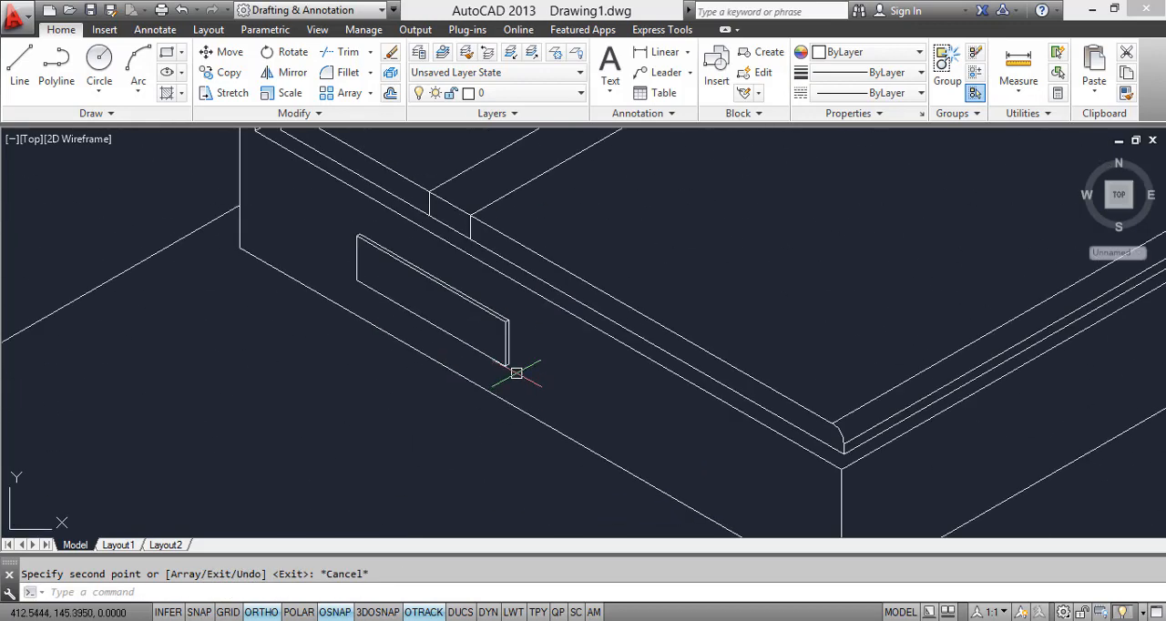
Step: Check the drawer handles in the reference image and draw the handle's upper edge and short foot-side vertical edge on the drawer front
key("alt+Tab")
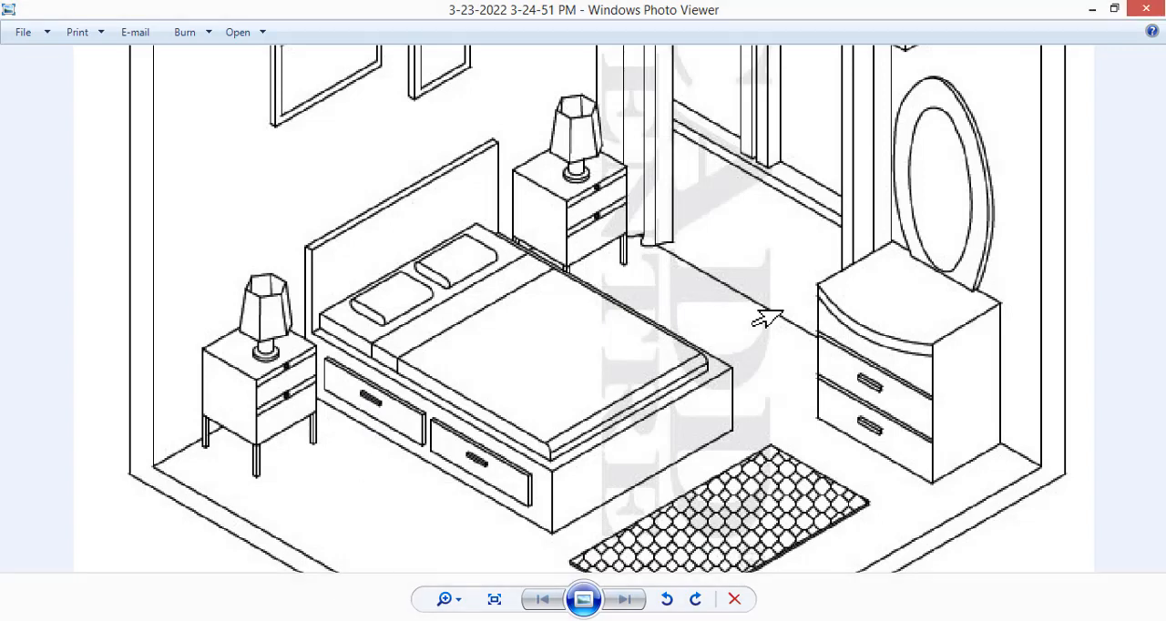
key("alt+Tab")
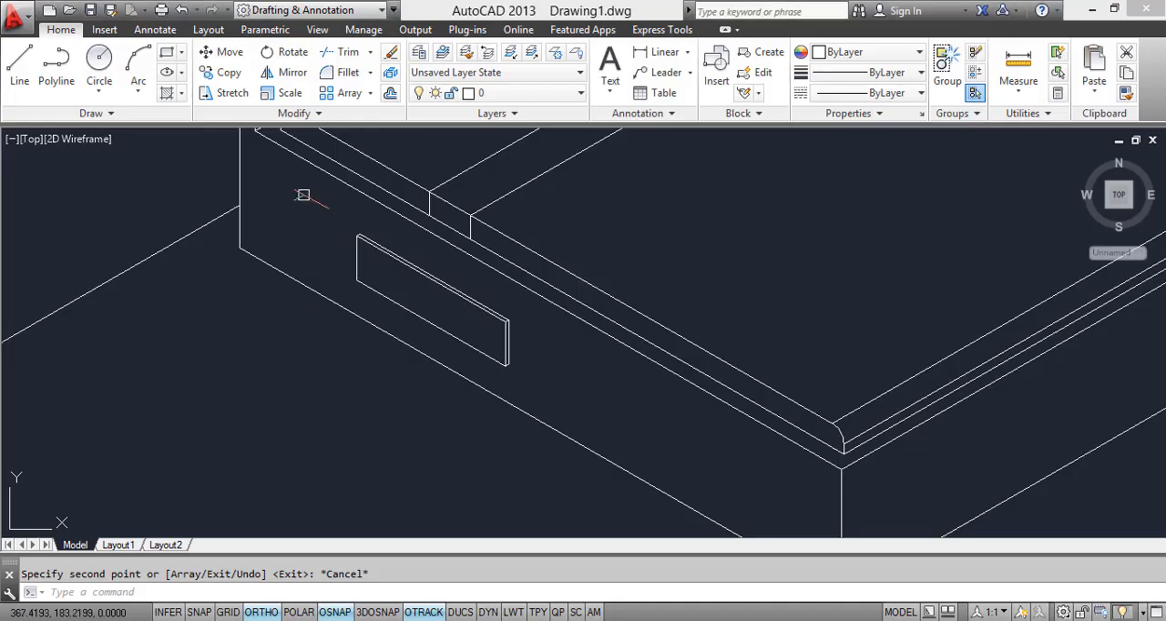
scroll(374, 271, "up", 2)
left_click(19, 68)
scroll(429, 283, "up", 4)
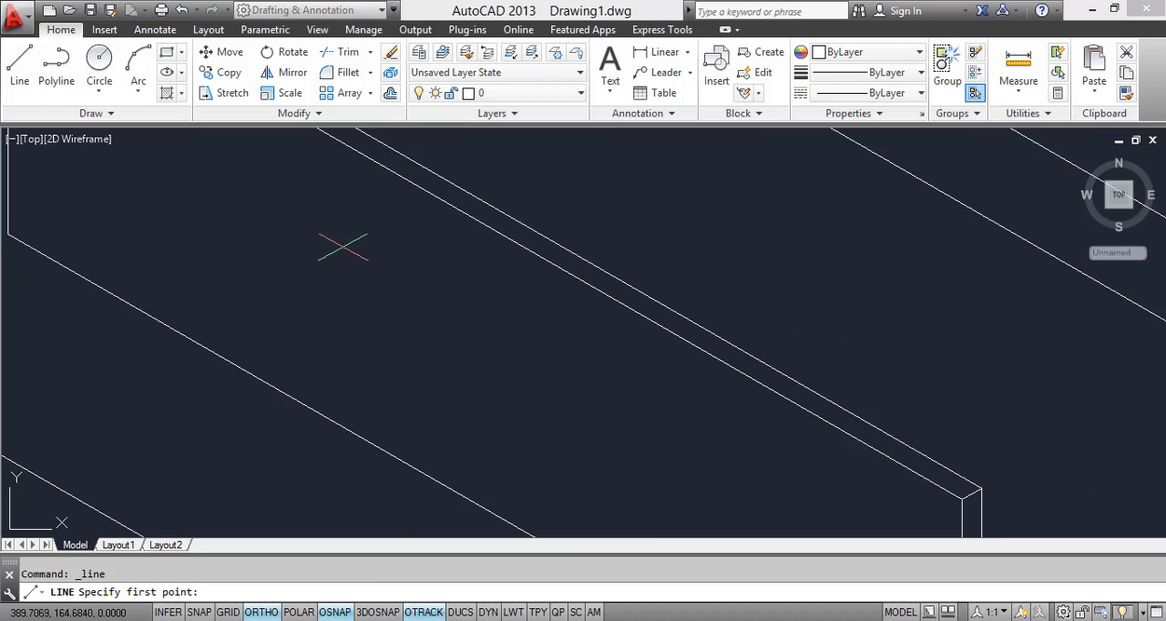
scroll(443, 288, "down", 2)
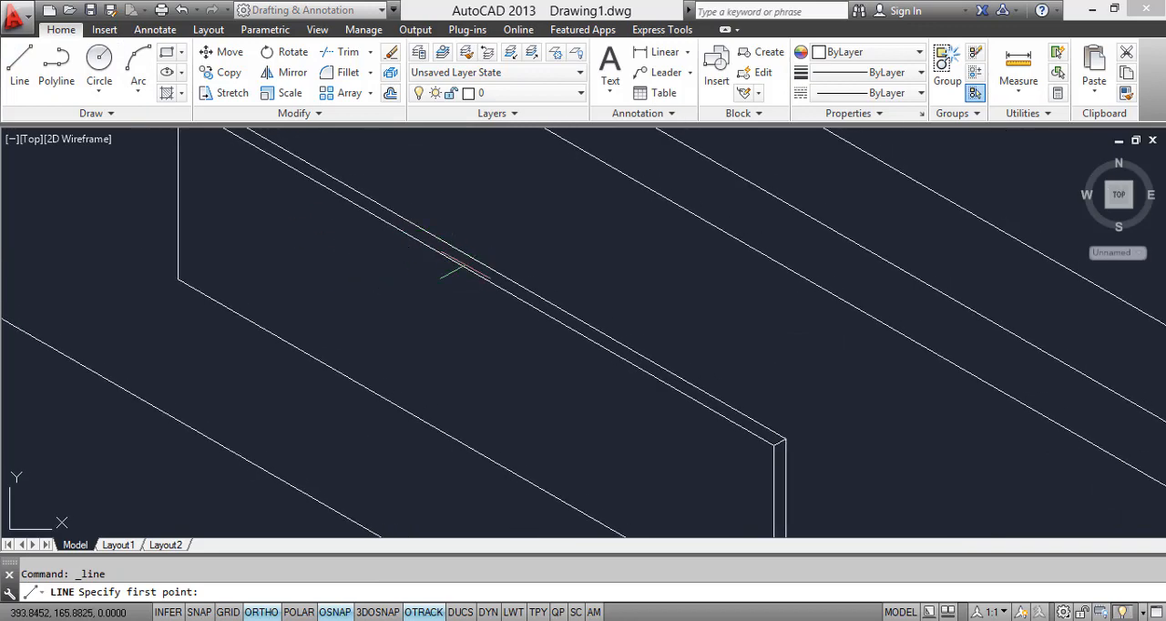
left_click(412, 309)
left_click(505, 362)
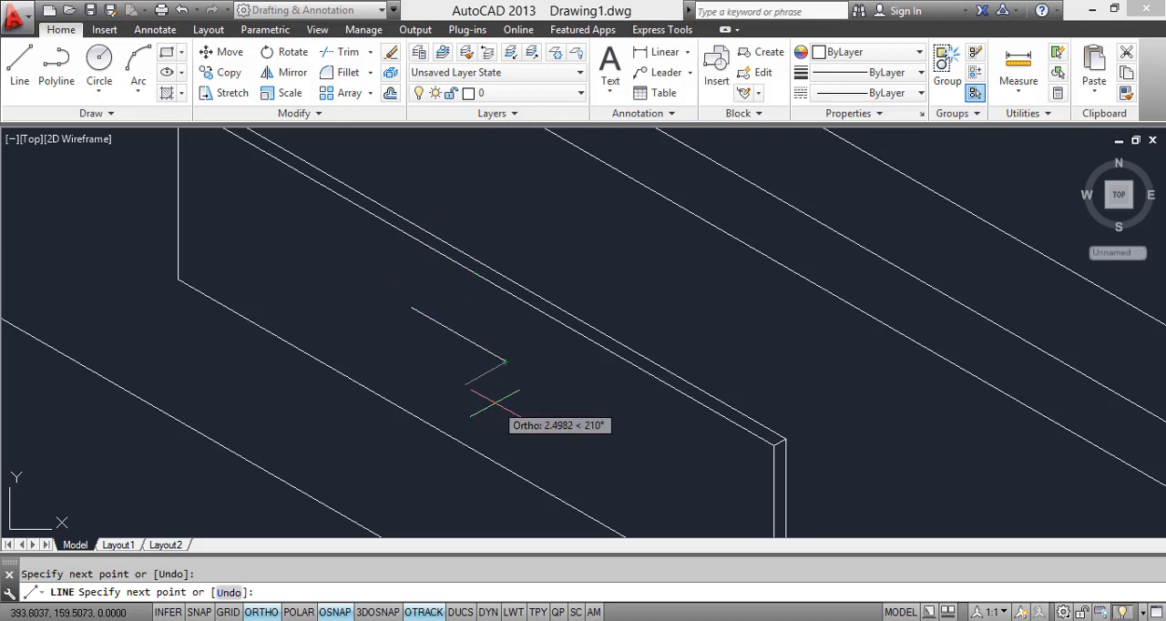
key("F5")
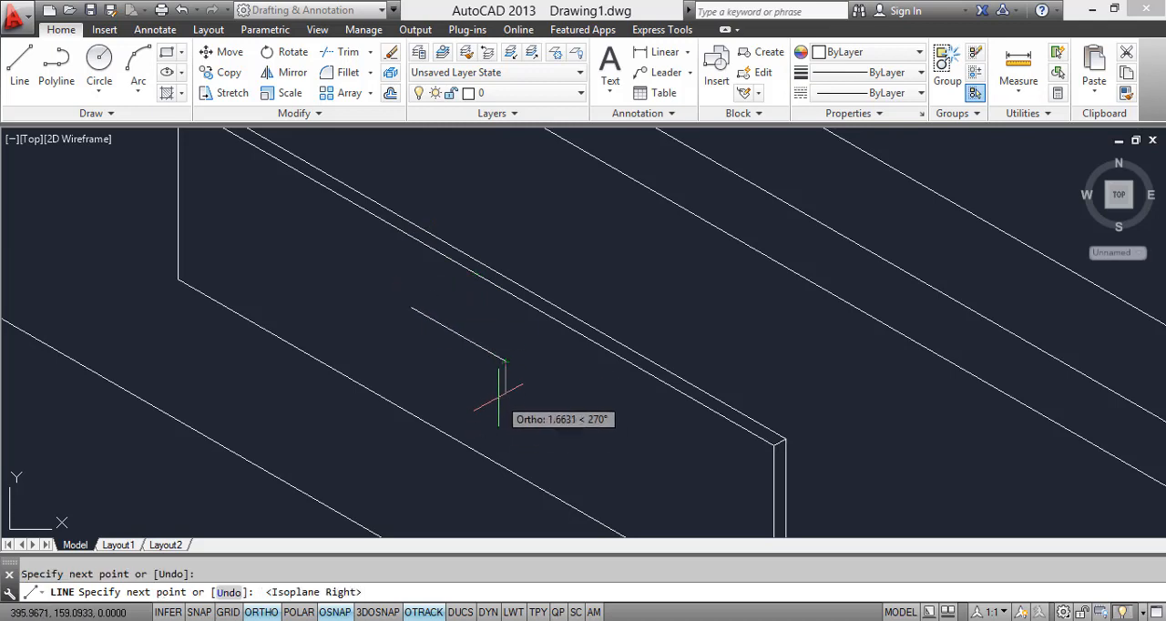
scroll(490, 393, "up", 1)
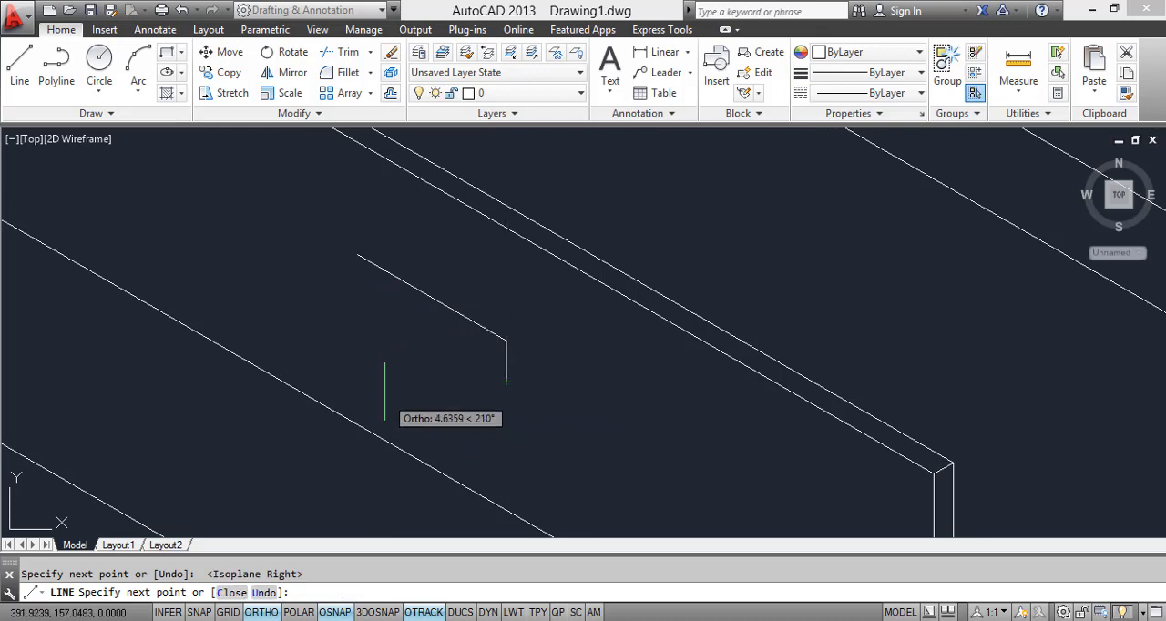
key("Escape")
Step: Copy the handle's upper edge downward near the lower end of its short vertical edge
left_click(489, 331)
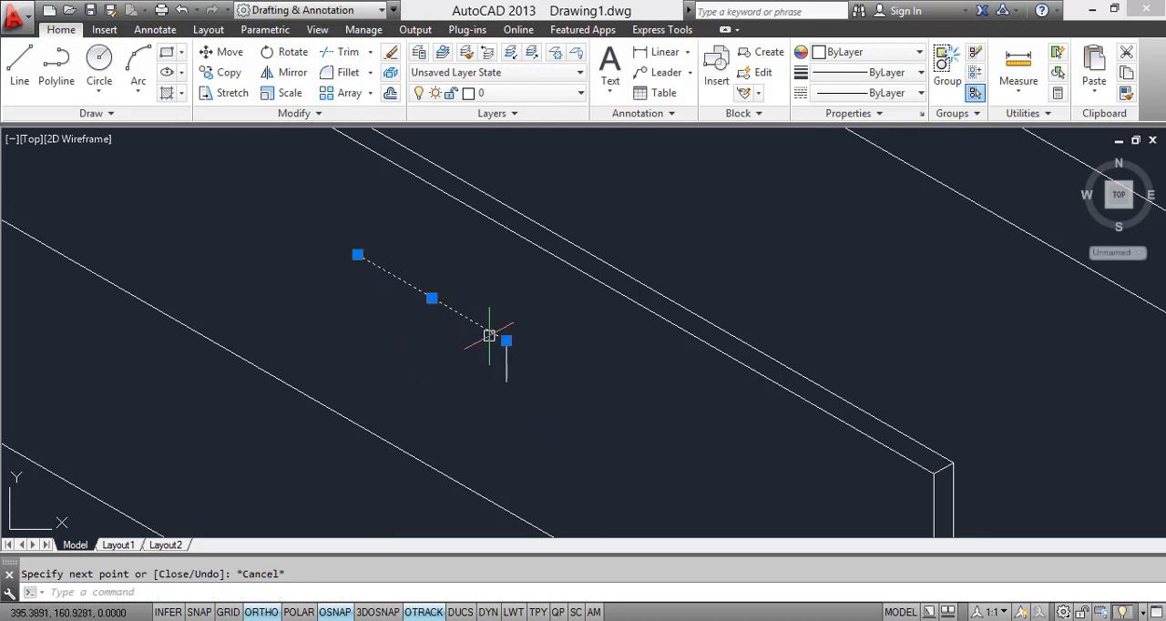
type("co")
key("Return")
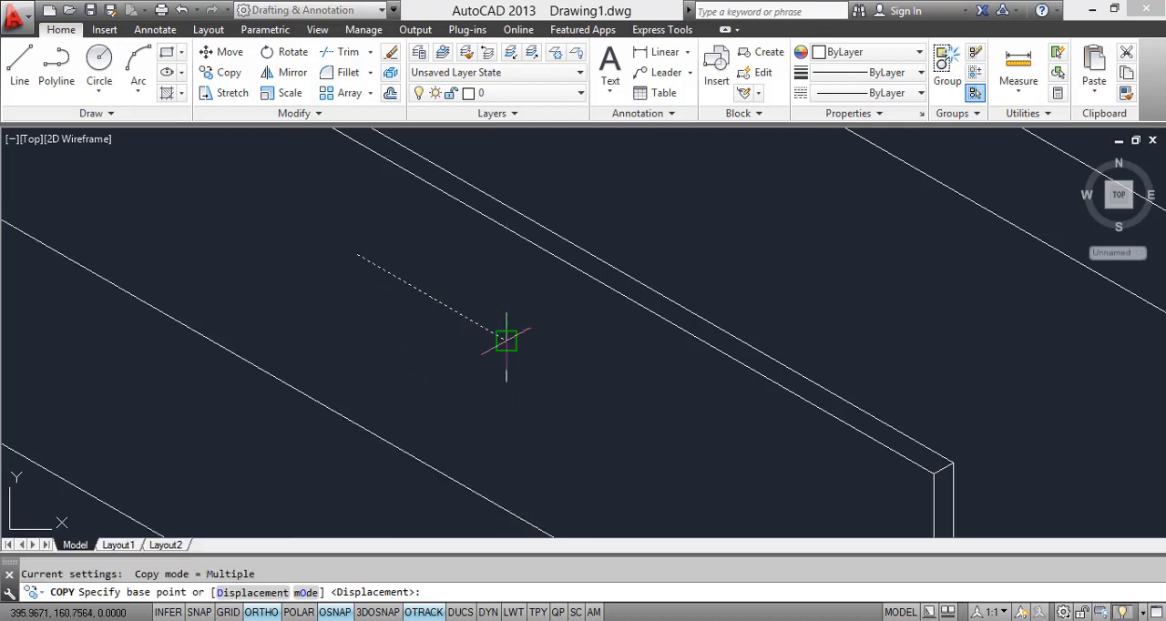
left_click(506, 341)
left_click(507, 386)
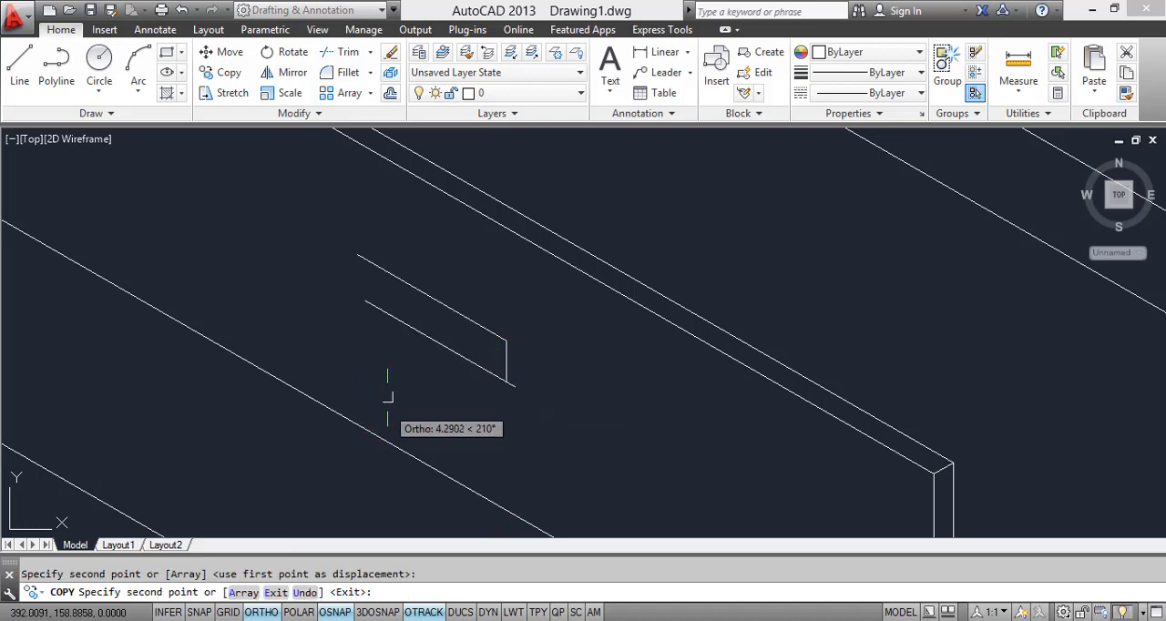
key("Escape")
Step: Move the handle's lower edge so its foot-side end meets the lower end of the short vertical edge
left_click(447, 365)
left_click(433, 333)
type("m")
key("Return")
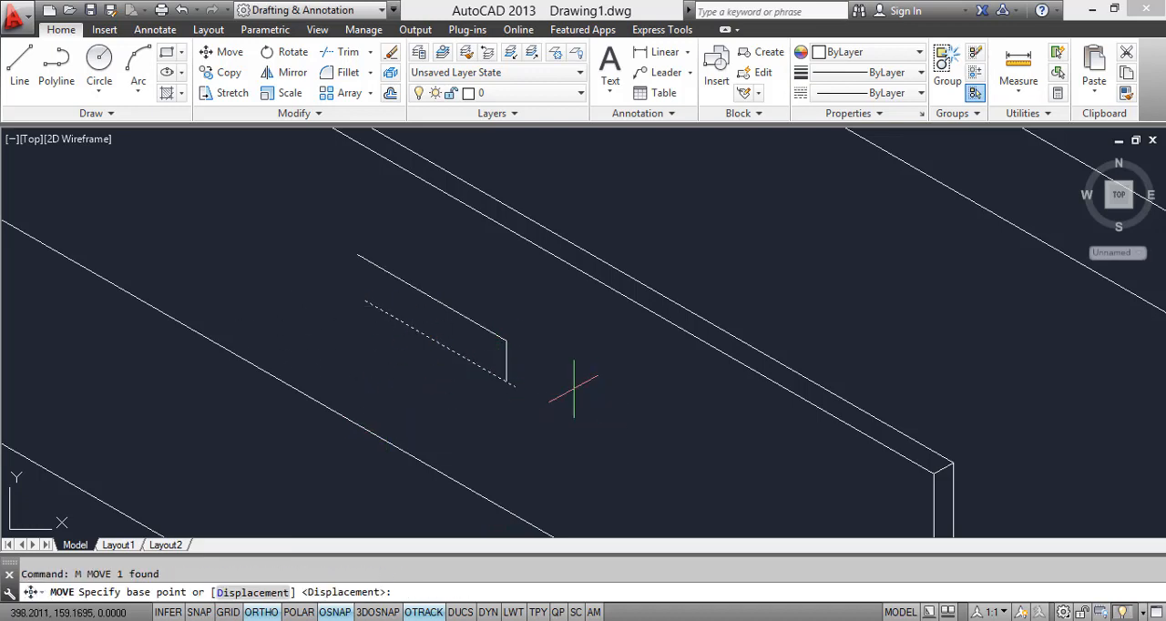
scroll(514, 392, "up", 3)
left_click(501, 379)
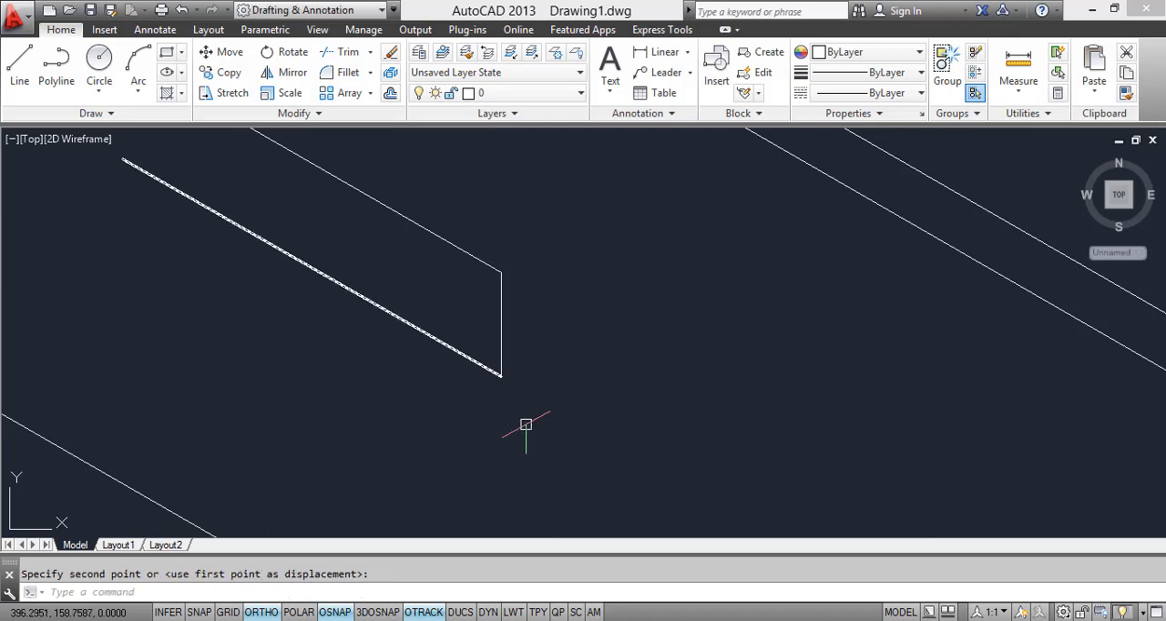
Step: Copy the handle's short vertical edge to the head-side ends of its upper and lower edges, closing the outline
scroll(559, 411, "down", 3)
left_click(542, 389)
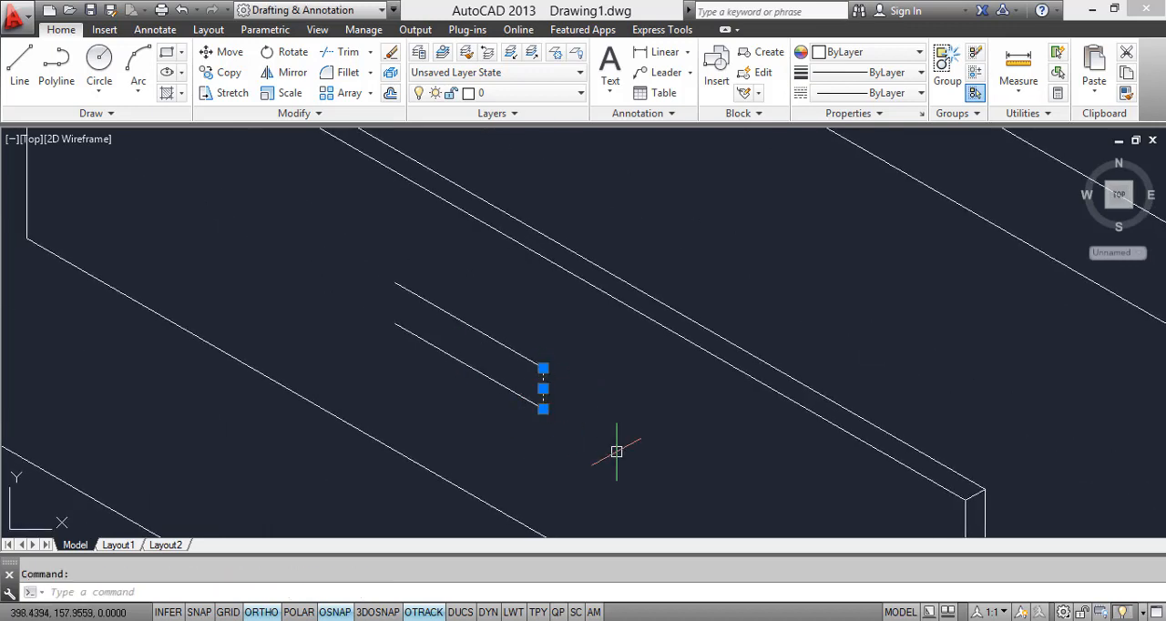
type("co")
key("Return")
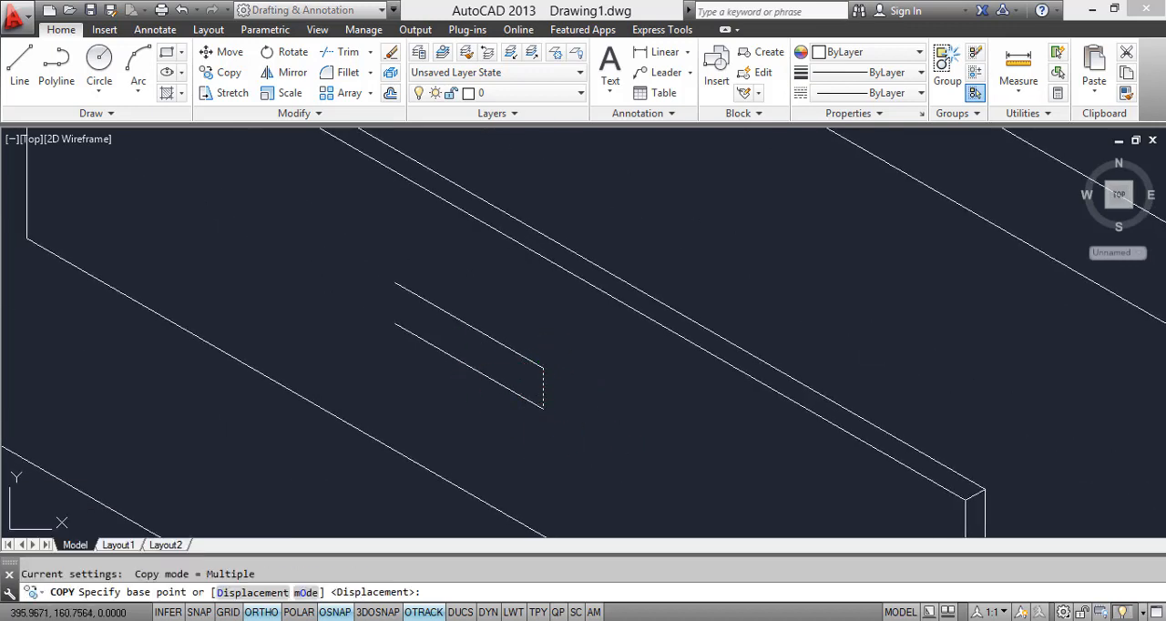
left_click(543, 368)
left_click(390, 285)
key("Escape")
Step: Copy the handle's upper edge and foot-side vertical edge back about 0.19 units along the 30° depth direction
scroll(421, 326, "down", 2)
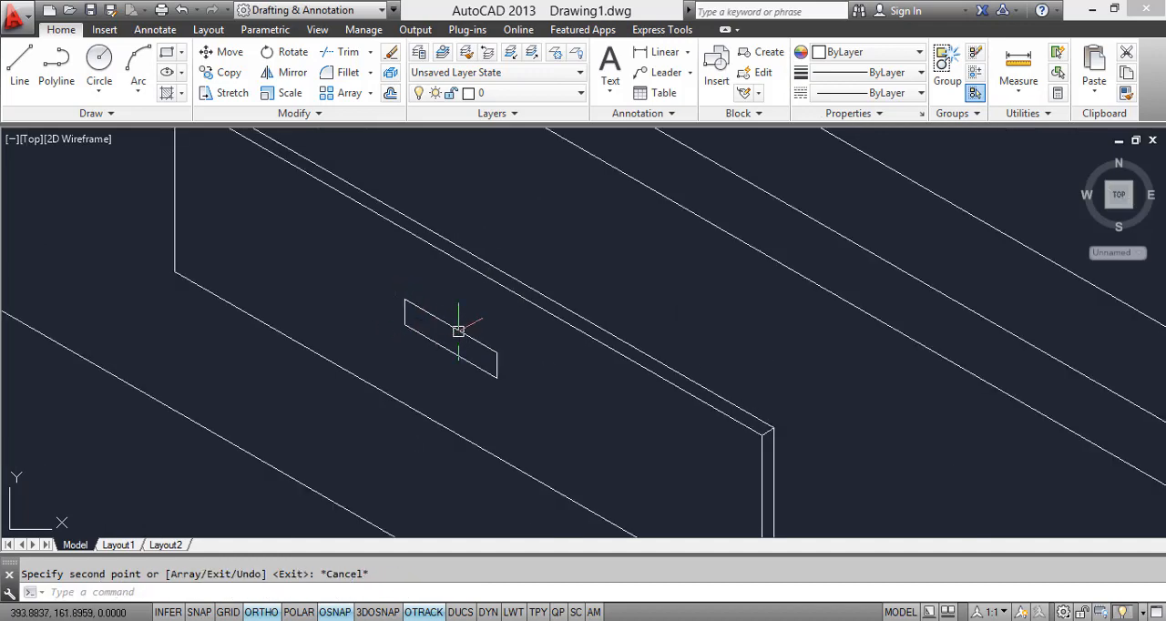
scroll(458, 331, "up", 4)
scroll(440, 366, "down", 4)
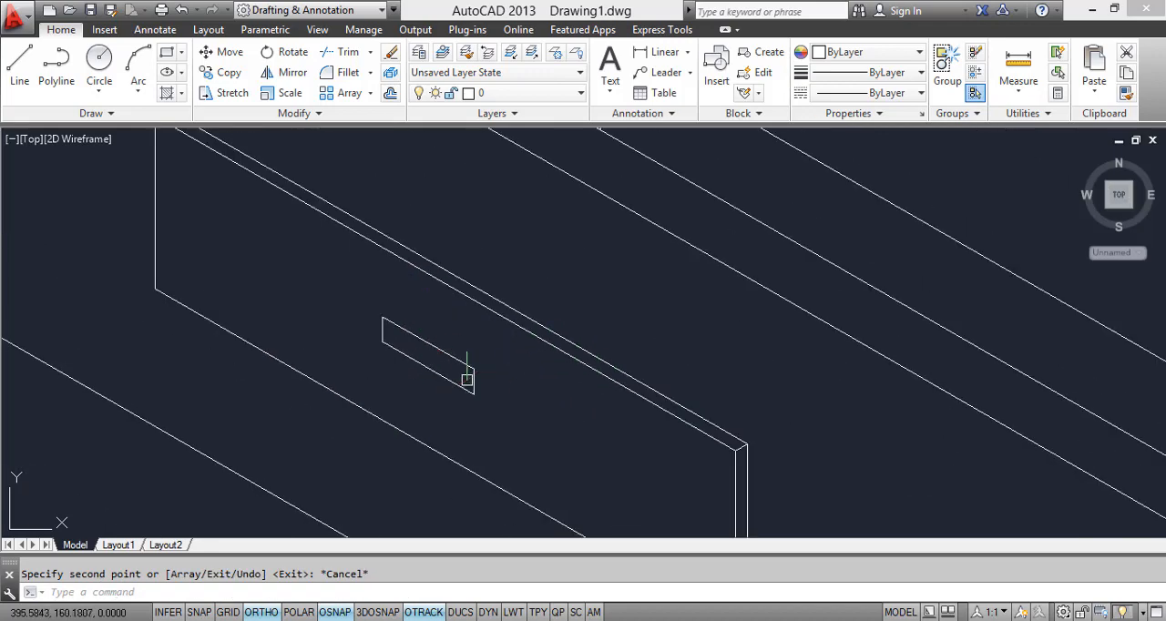
scroll(466, 380, "up", 2)
scroll(451, 387, "down", 2)
scroll(476, 379, "up", 2)
left_click(456, 369)
left_click(467, 380)
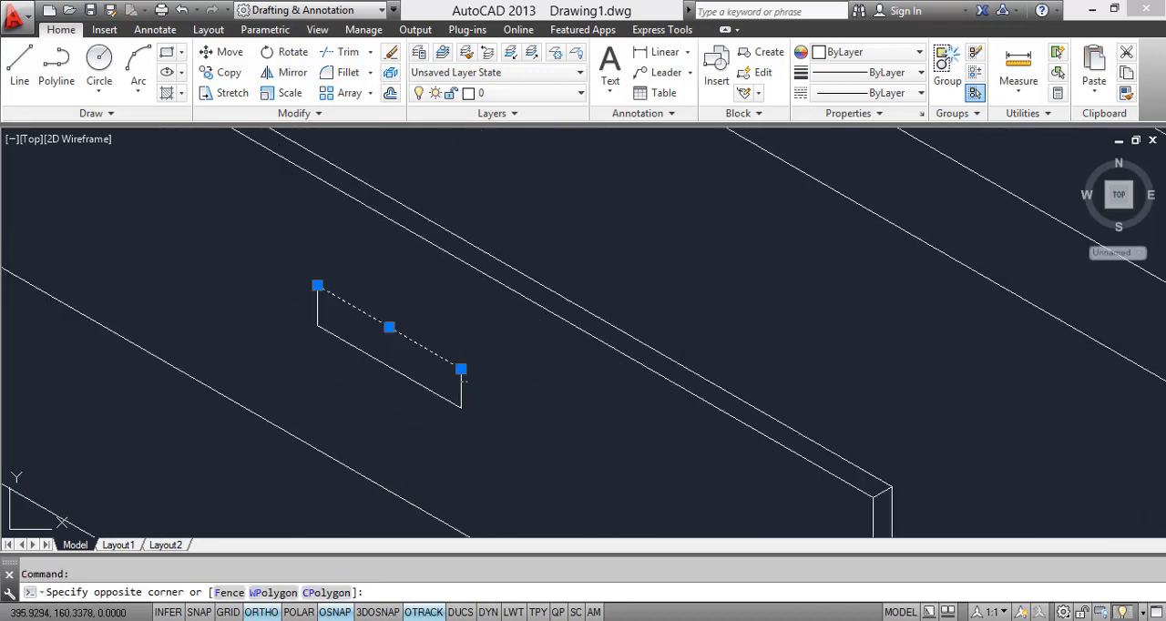
left_click(457, 398)
type("co")
key("Return")
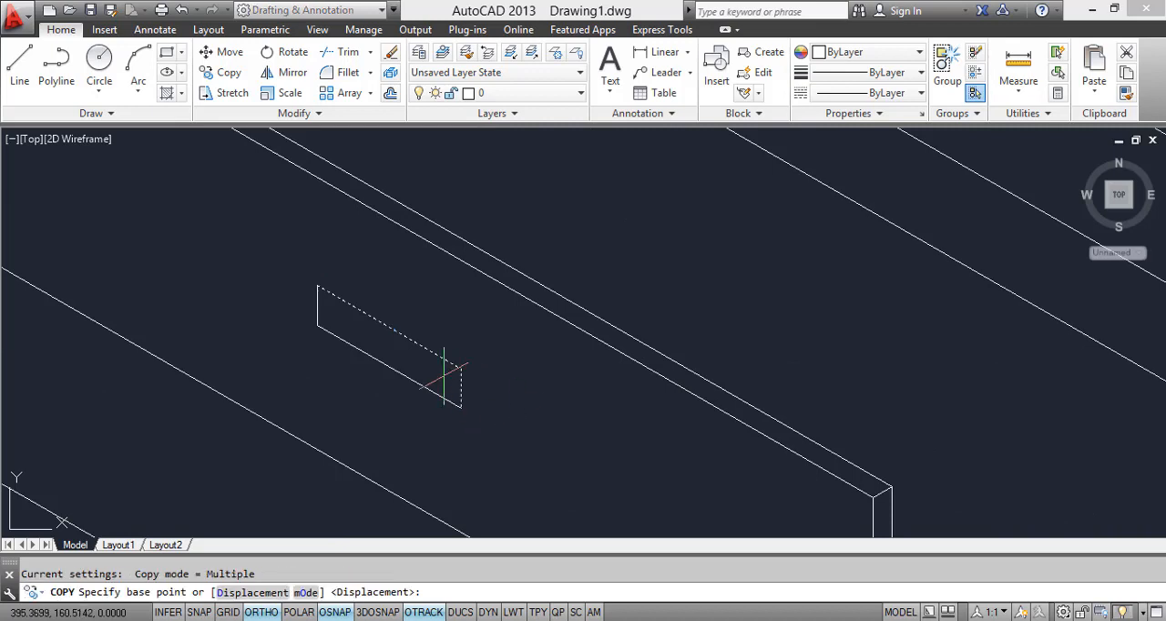
scroll(488, 374, "up", 3)
left_click(482, 356)
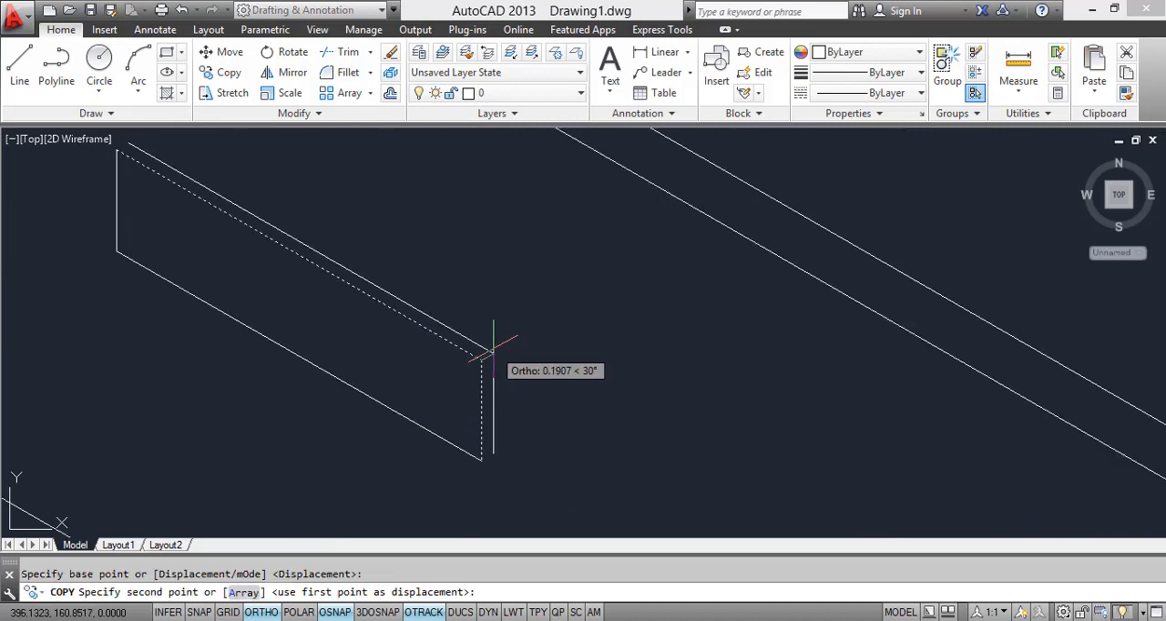
left_click(495, 350)
key("Escape")
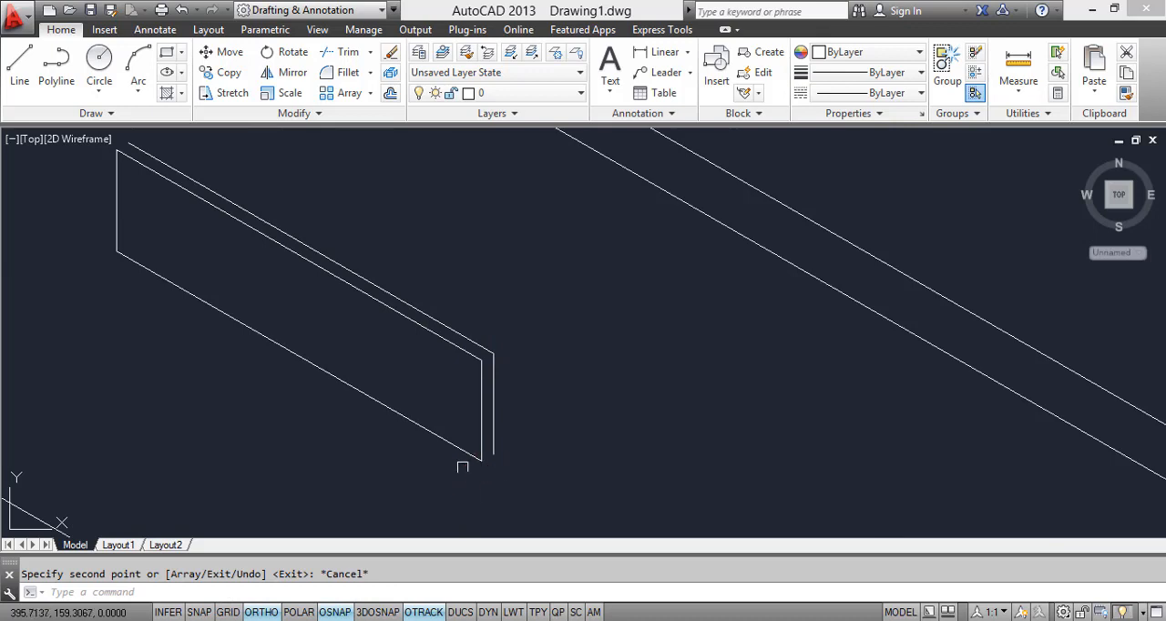
Step: Draw short depth lines joining the handle's lower and upper foot-side corners to the copied vertical edge
type("l")
key("Return")
scroll(488, 465, "up", 3)
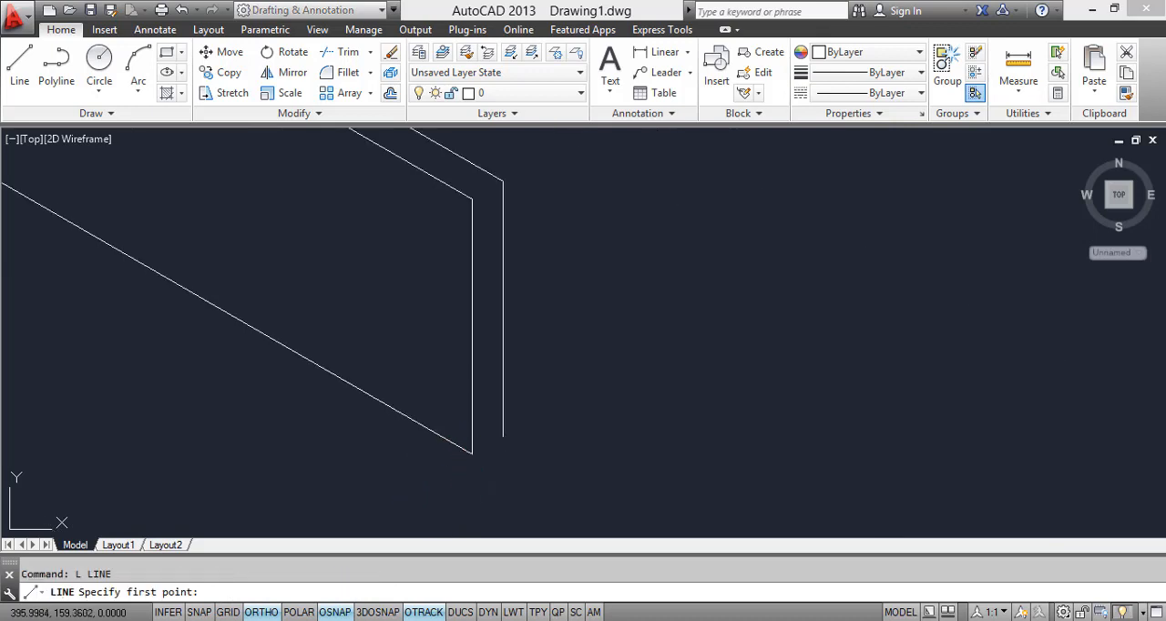
left_click(472, 452)
key("Return")
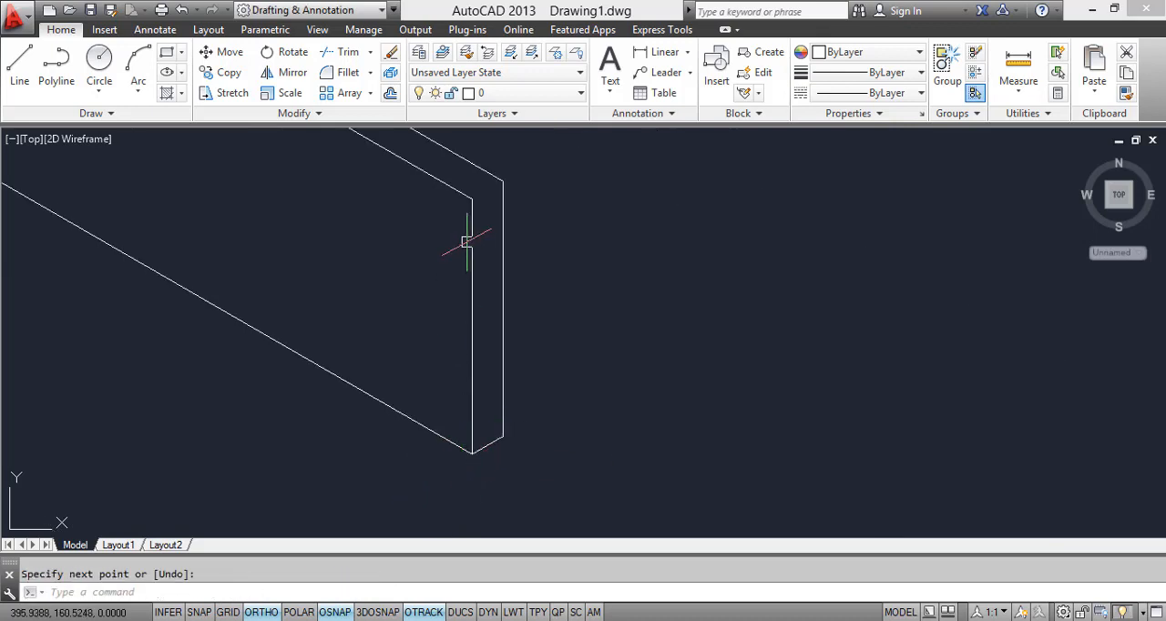
key("Return")
left_click(473, 199)
left_click(503, 180)
Step: Draw the short depth line at the handle's upper head-side corner to the end of the copied upper edge
scroll(547, 382, "down", 3)
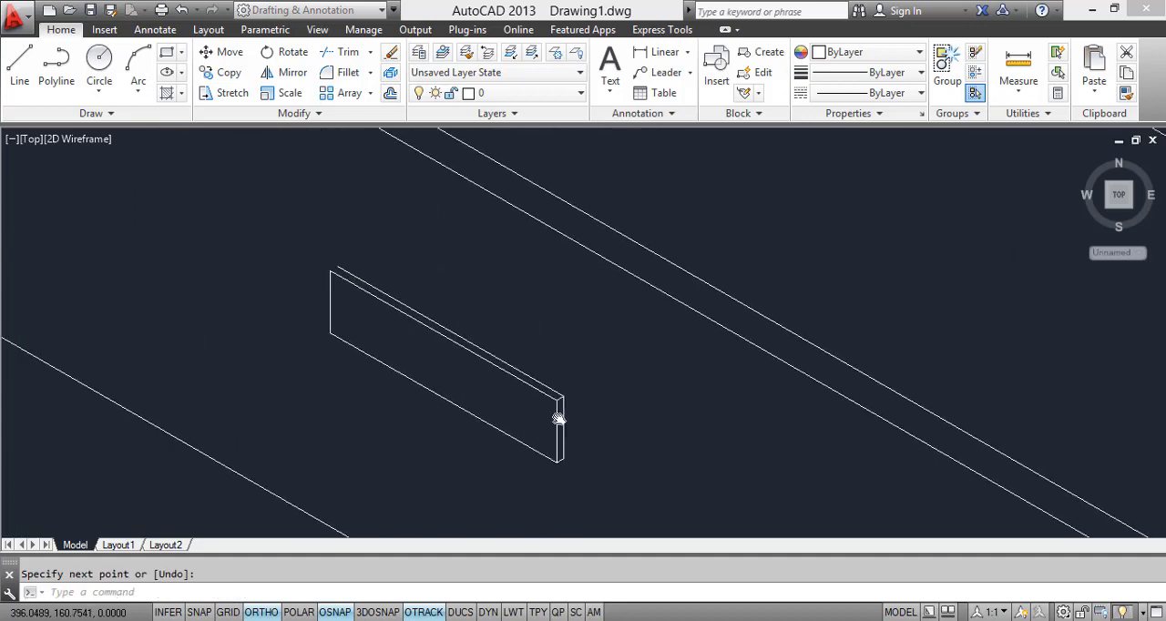
scroll(346, 282, "up", 3)
key("Return")
key("Return")
left_click(351, 264)
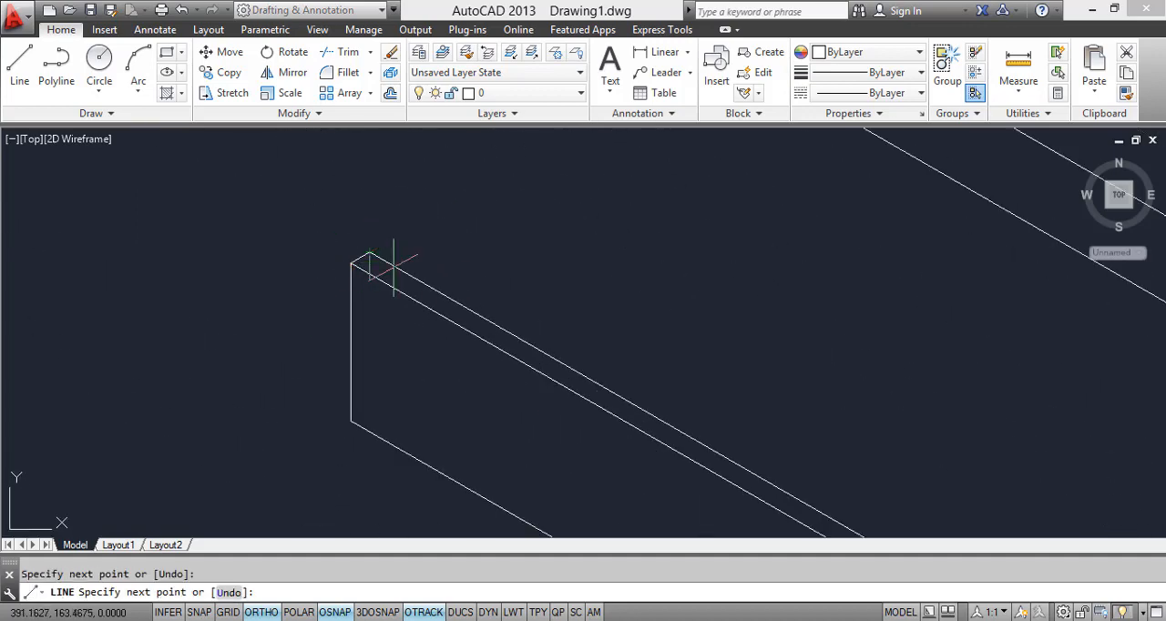
scroll(389, 268, "down", 4)
key("Return")
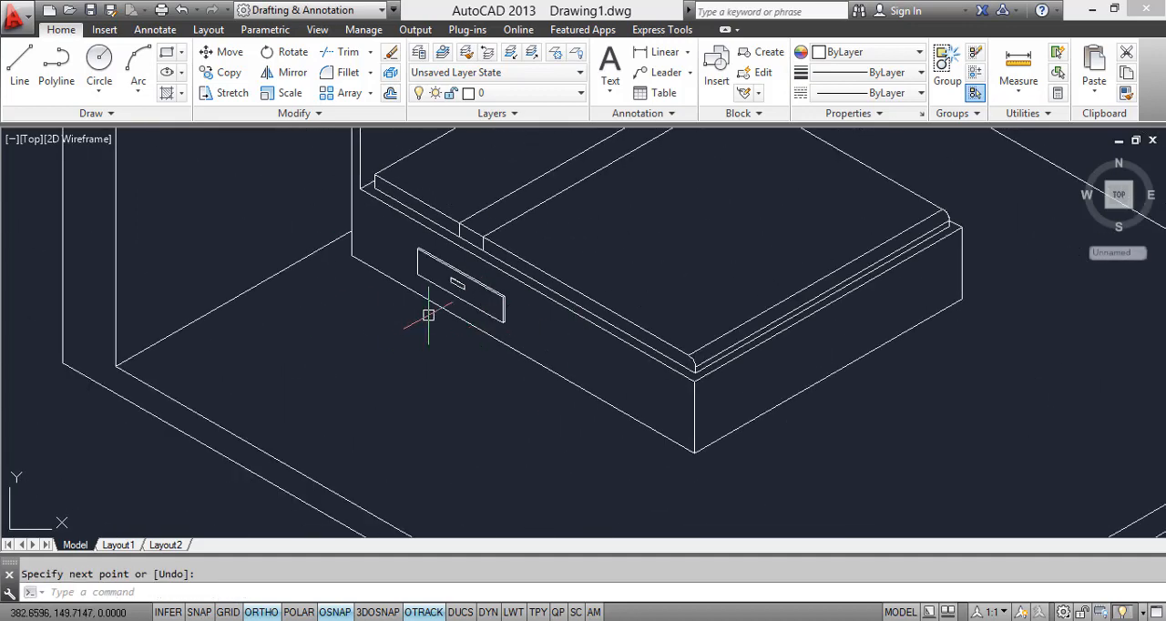
Step: Copy the complete drawer front with its handle about 55 units along the bed side towards the foot end
scroll(437, 273, "up", 3)
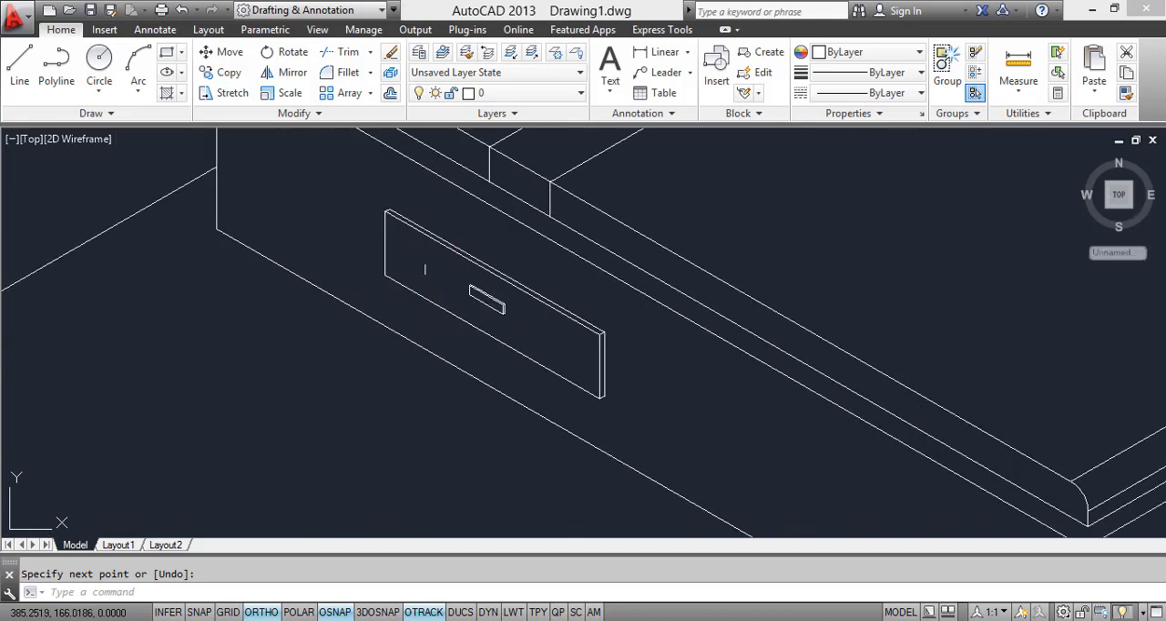
left_click(353, 177)
middle_click_drag(591, 435, 527, 323)
left_click(576, 415)
scroll(576, 416, "down", 3)
mouse_move(553, 262)
middle_mouse_down()
mouse_move(595, 398)
mouse_move(505, 214)
middle_mouse_up()
type("o")
key("Return")
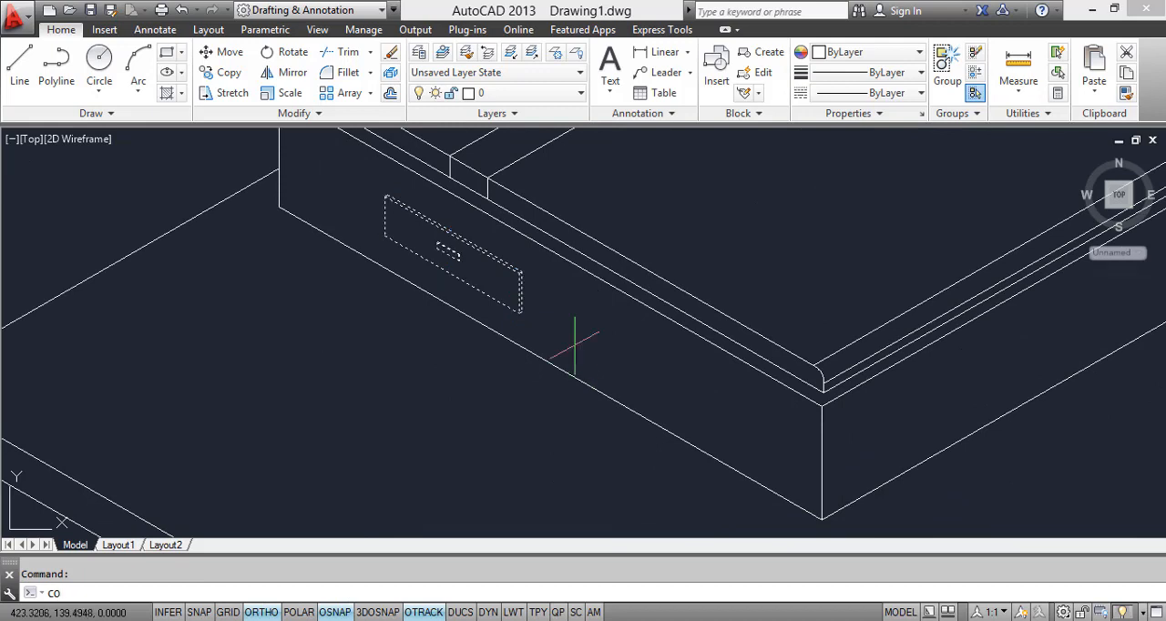
left_click(522, 272)
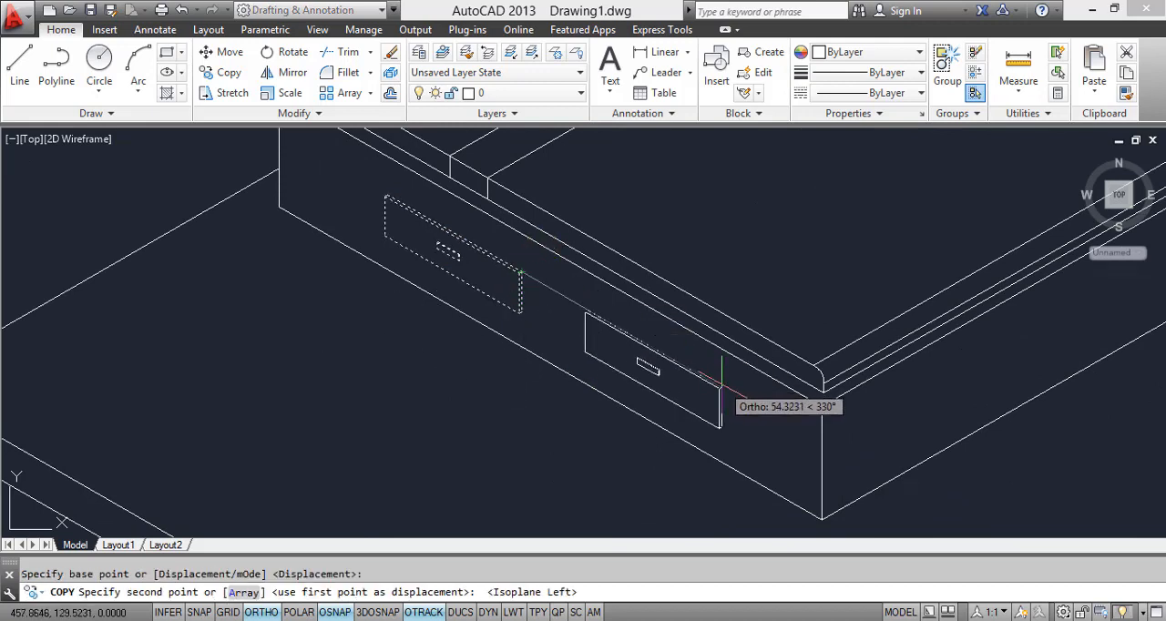
left_click(725, 390)
key("Escape")
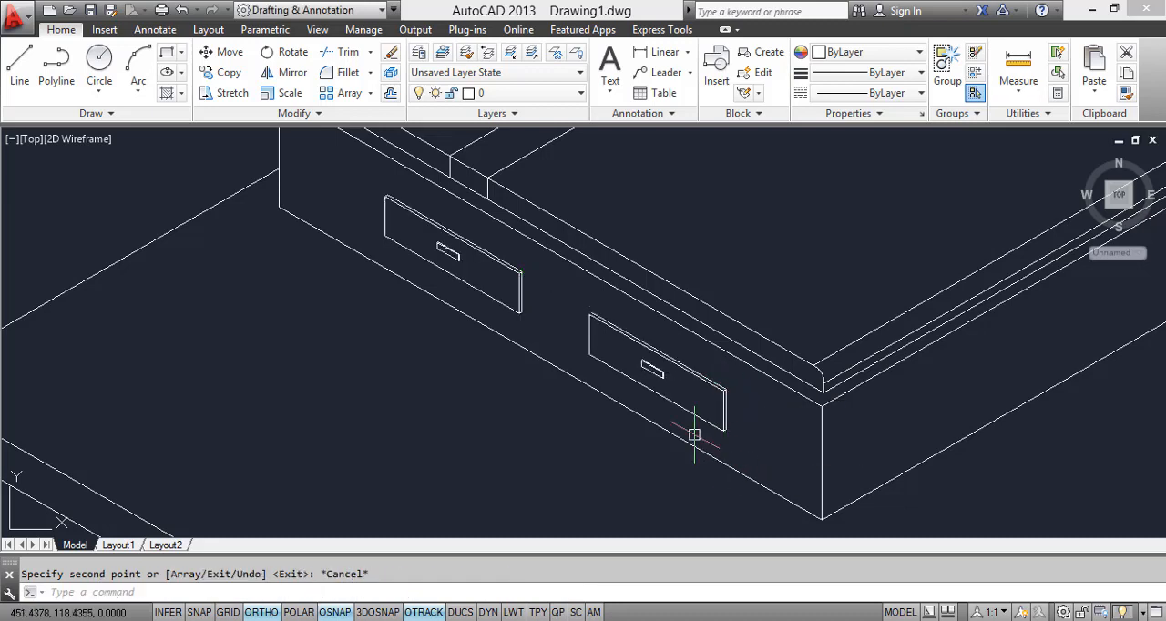
Step: Draw the short depth line closing the upper head-side corner of the second drawer front
scroll(592, 315, "up", 2)
scroll(591, 314, "up", 3)
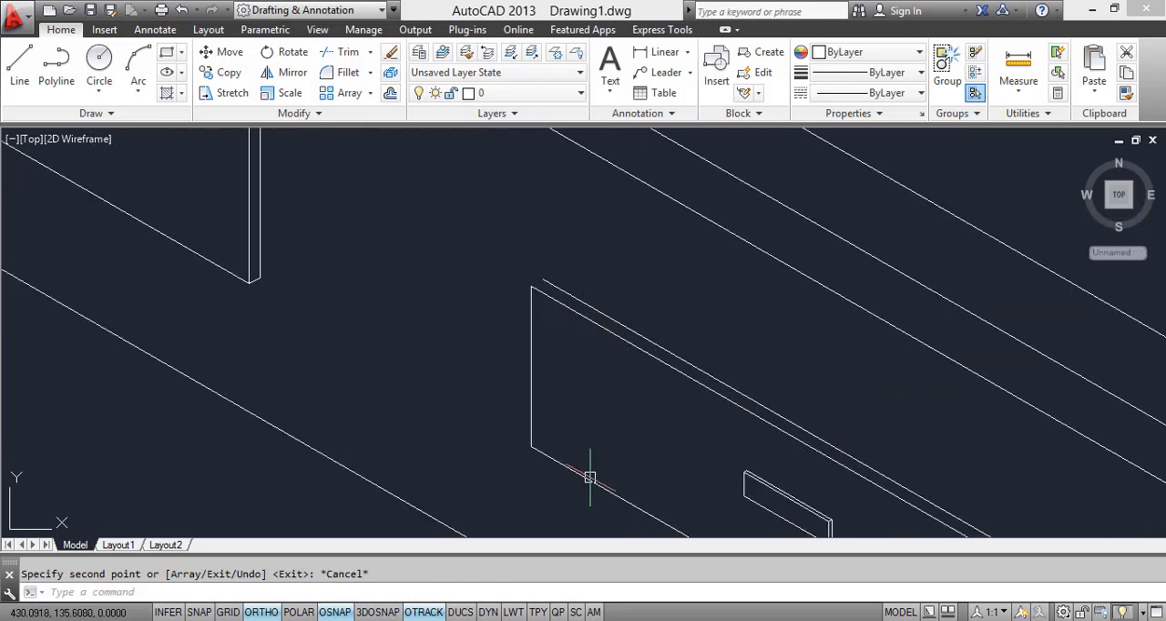
type("l")
key("Return")
left_click(531, 286)
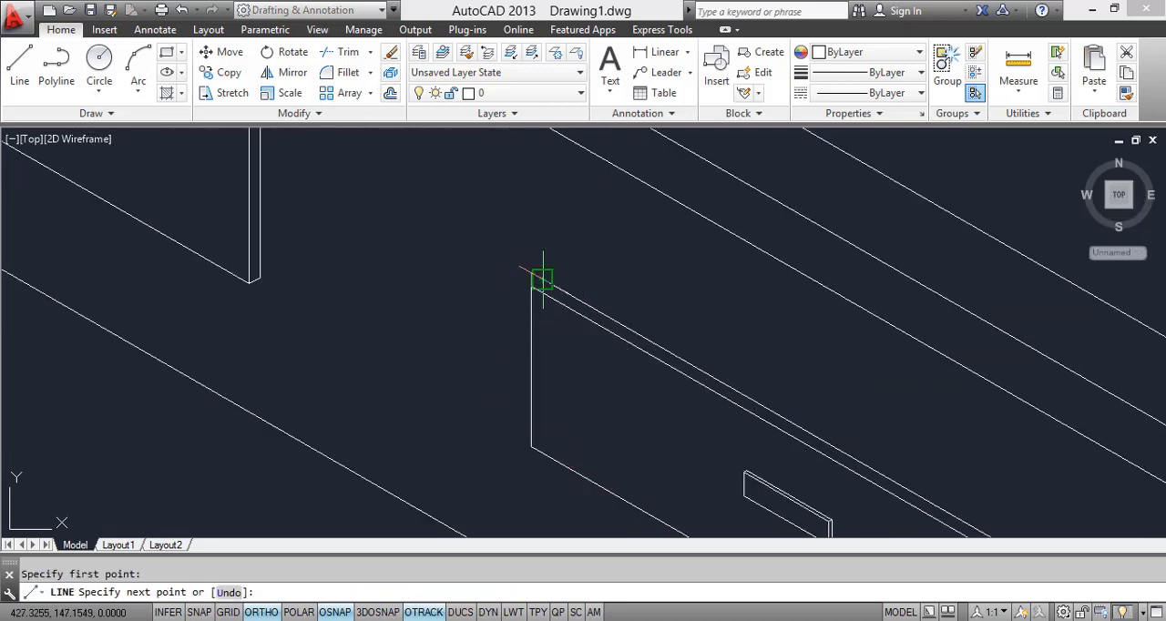
key("Escape")
Step: Compare the whole room drawing with the reference image and examine the rug's placement at the foot of the bed
scroll(593, 352, "down", 6)
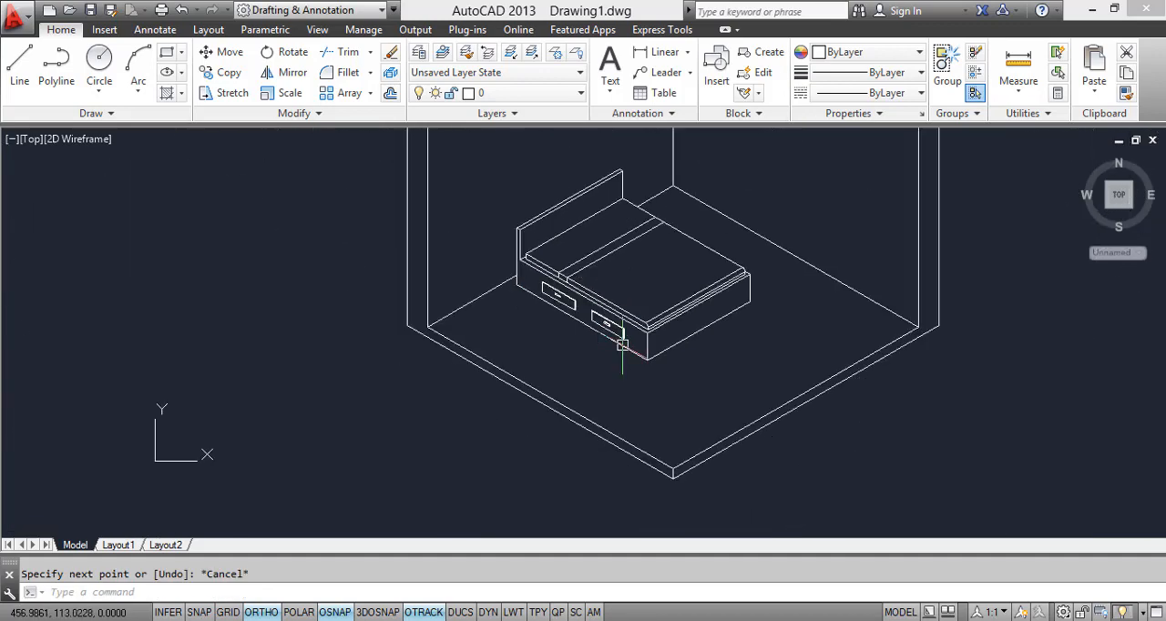
middle_click_drag(622, 345, 644, 402)
scroll(569, 474, "down", 3)
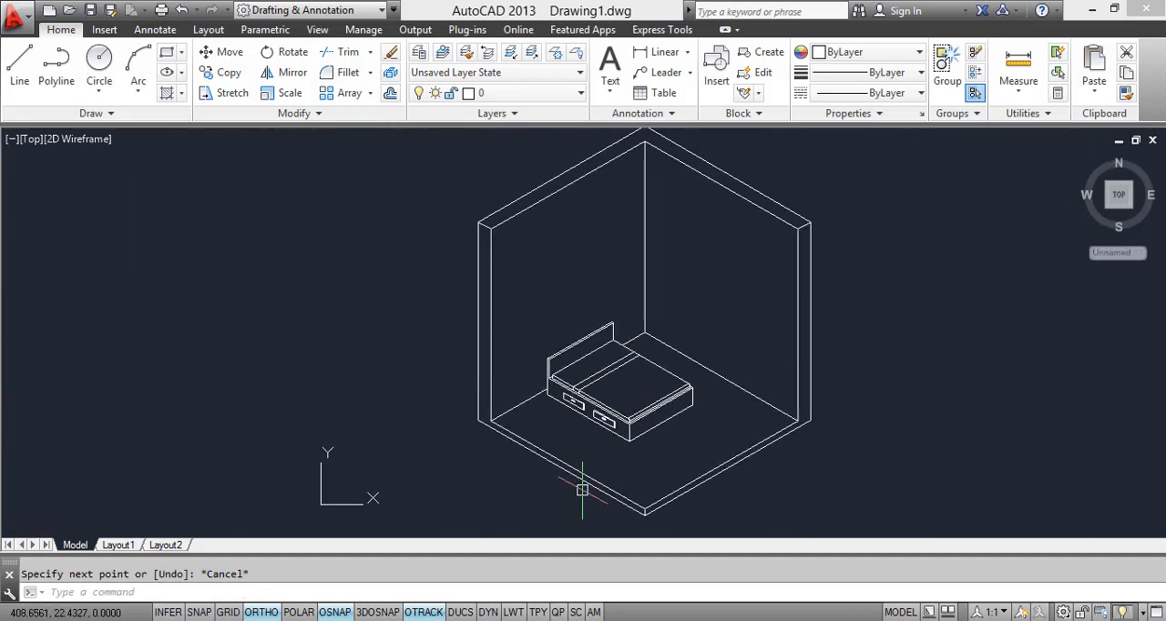
key("alt+Tab")
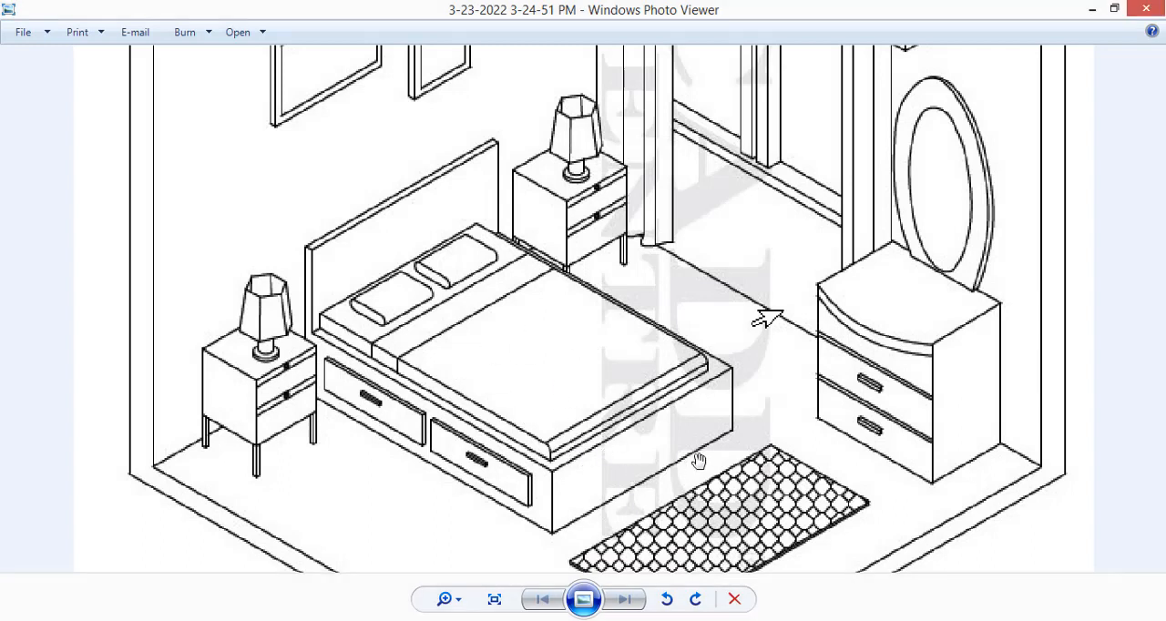
scroll(703, 493, "down", 1)
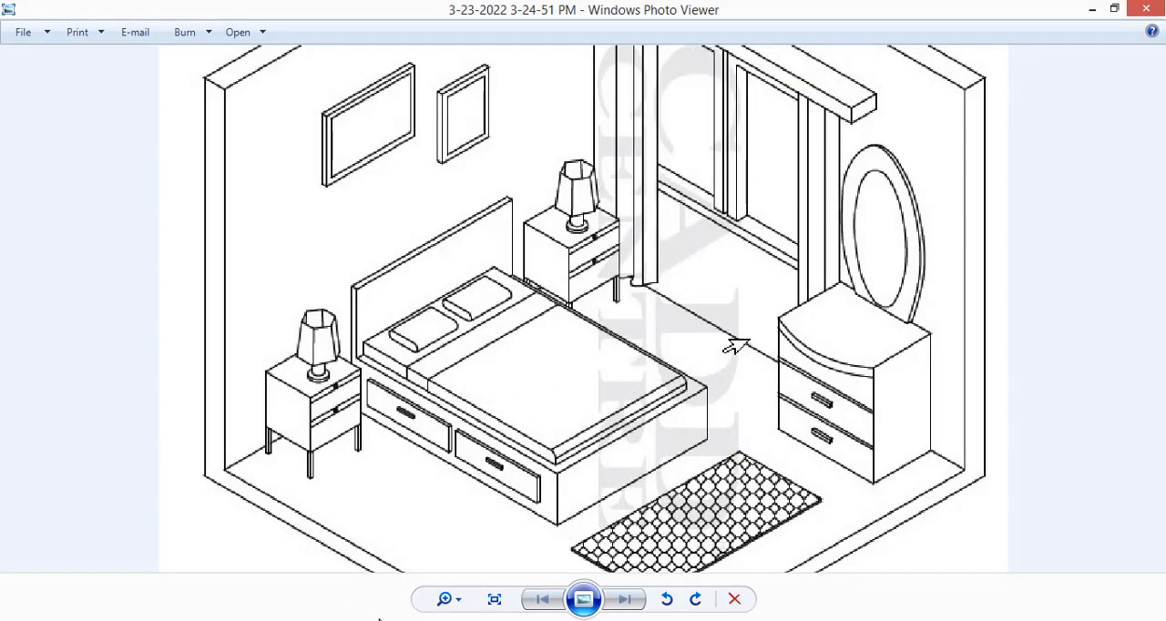
key("alt+Tab")
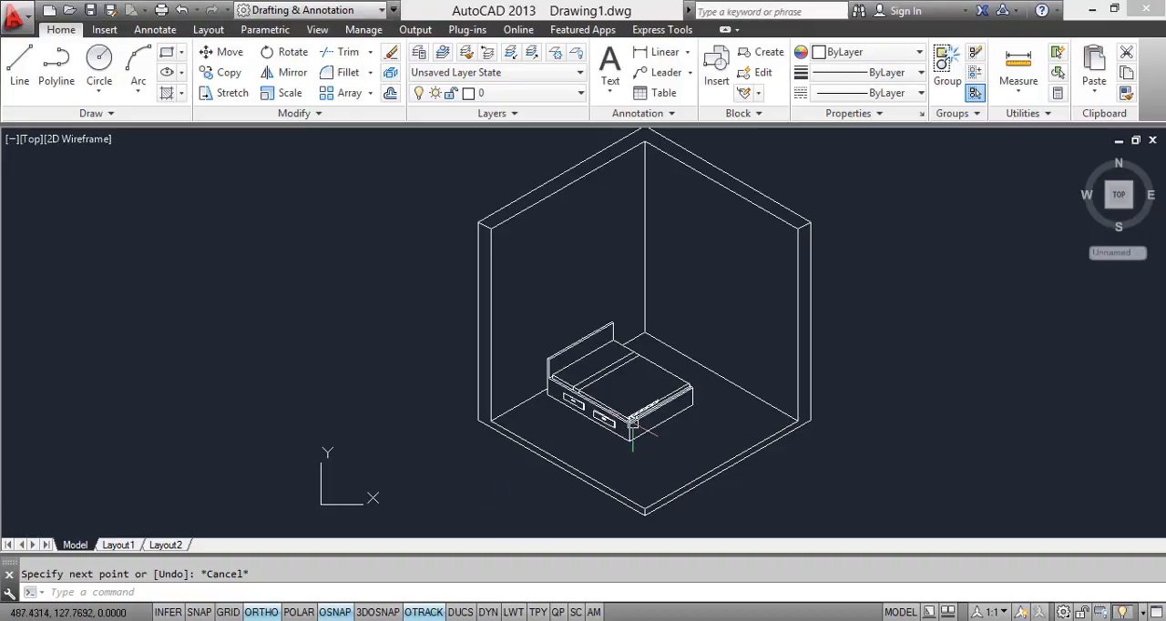
scroll(633, 424, "up", 3)
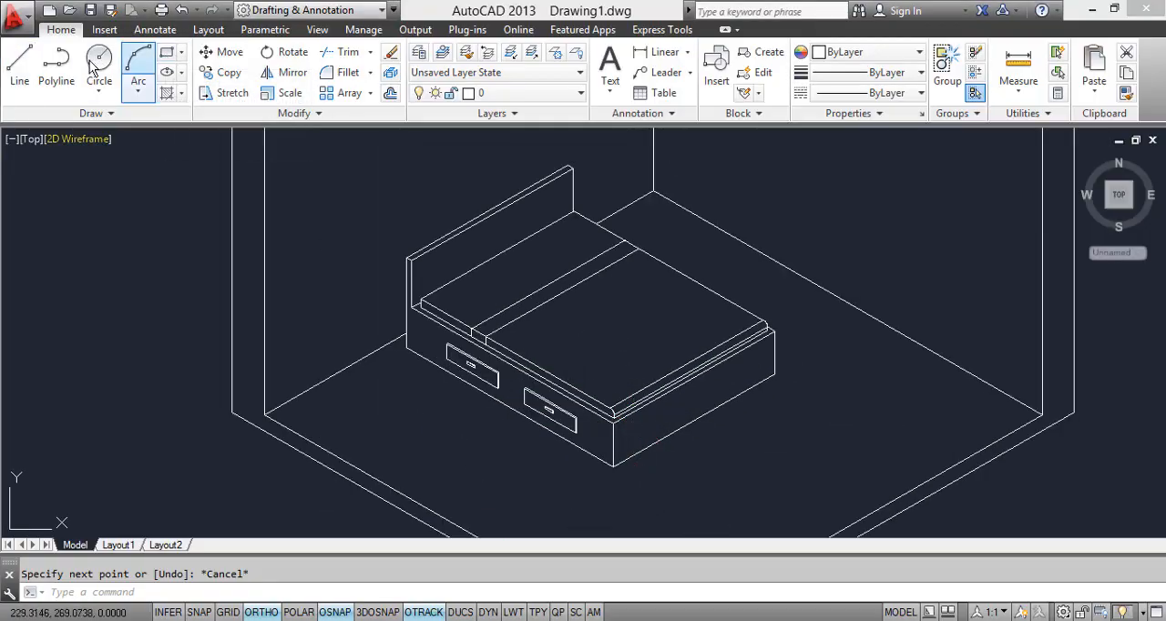
Step: Draw the rug's near short edge and outer long edge on the floor beyond the foot of the bed, using the top isoplane
left_click(19, 62)
scroll(637, 416, "down", 2)
middle_click_drag(638, 416, 461, 272)
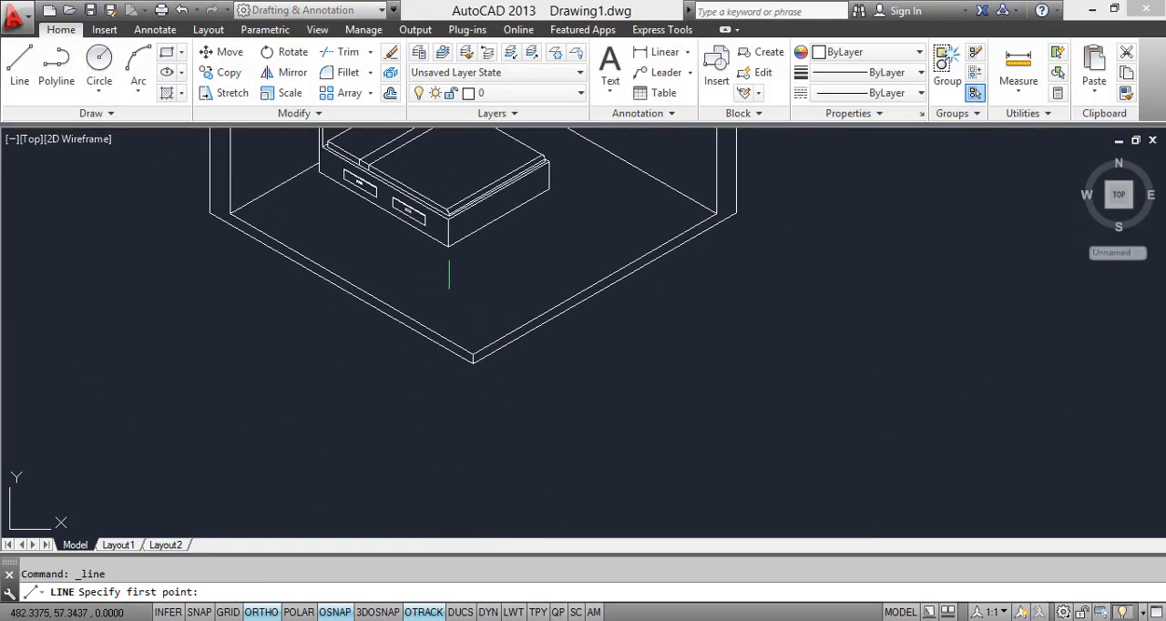
scroll(461, 272, "up", 4)
left_click(426, 260)
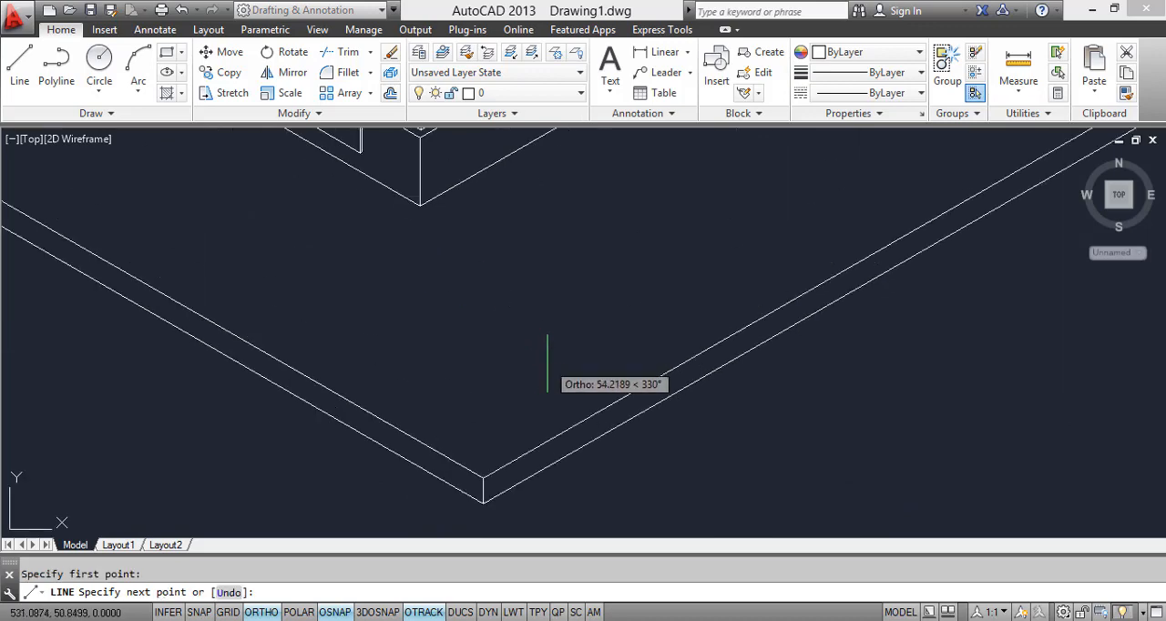
left_click(569, 340)
middle_click_drag(569, 372, 439, 472)
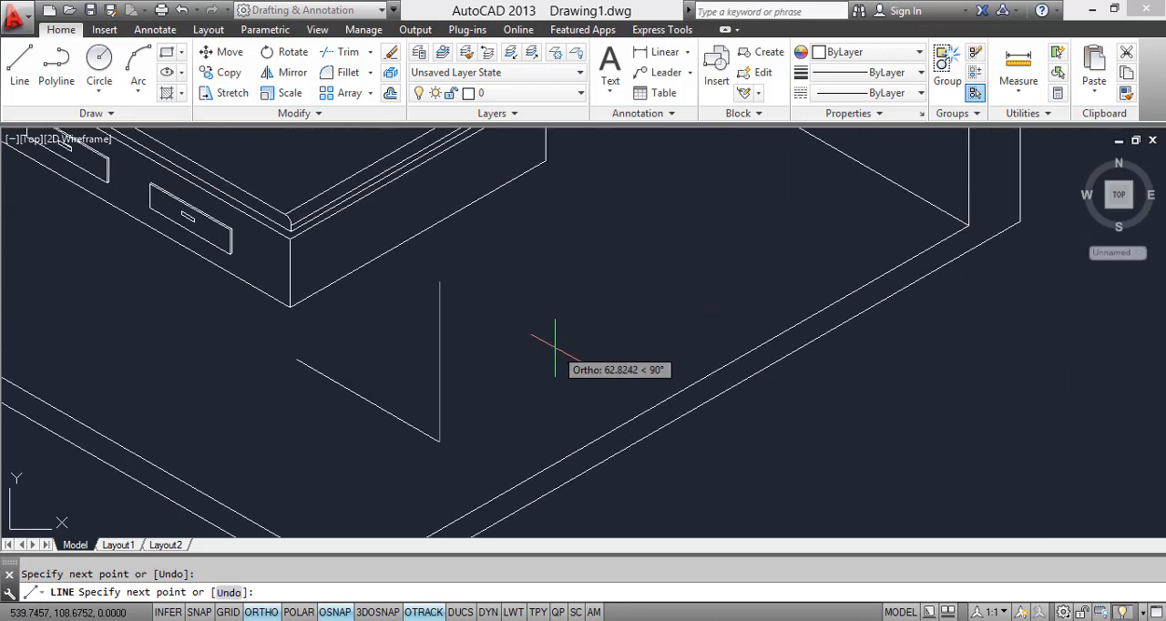
key("F5")
left_click(718, 283)
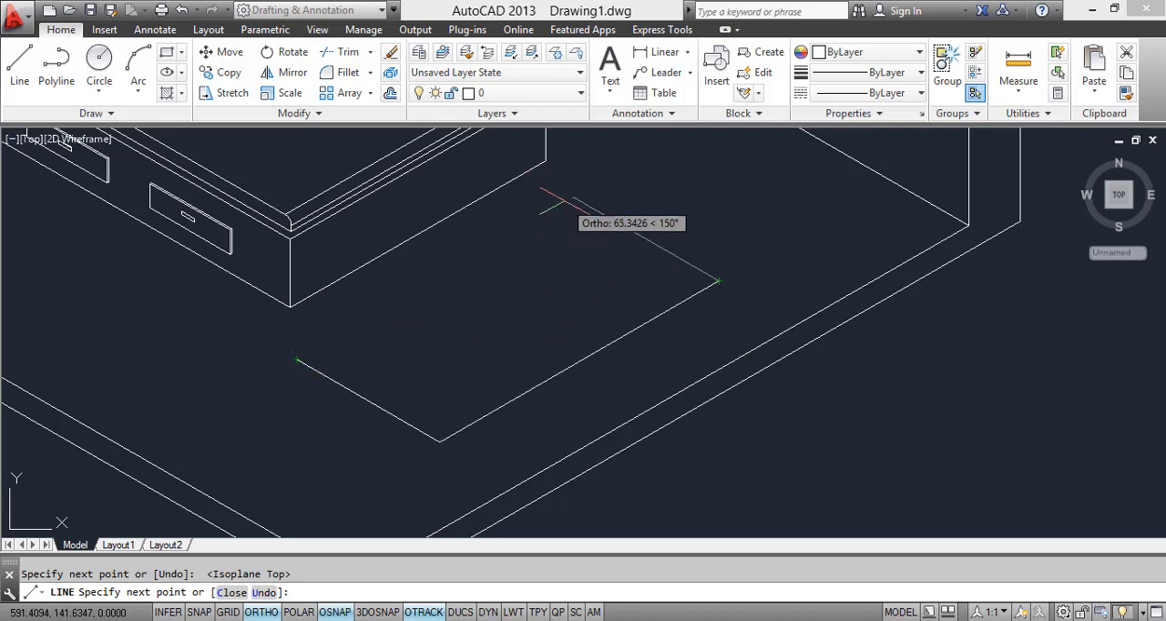
key("Escape")
Step: Copy the rug's long edge to the other end of its short edge, on the side nearer the bed
left_click(558, 397)
left_click(474, 344)
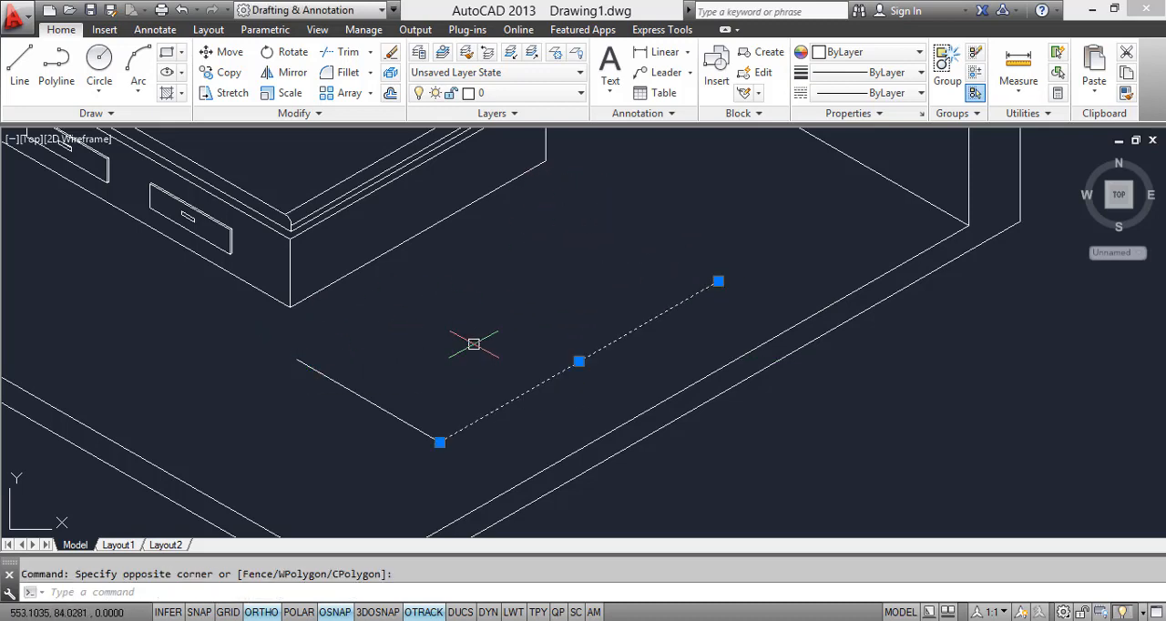
key("Return")
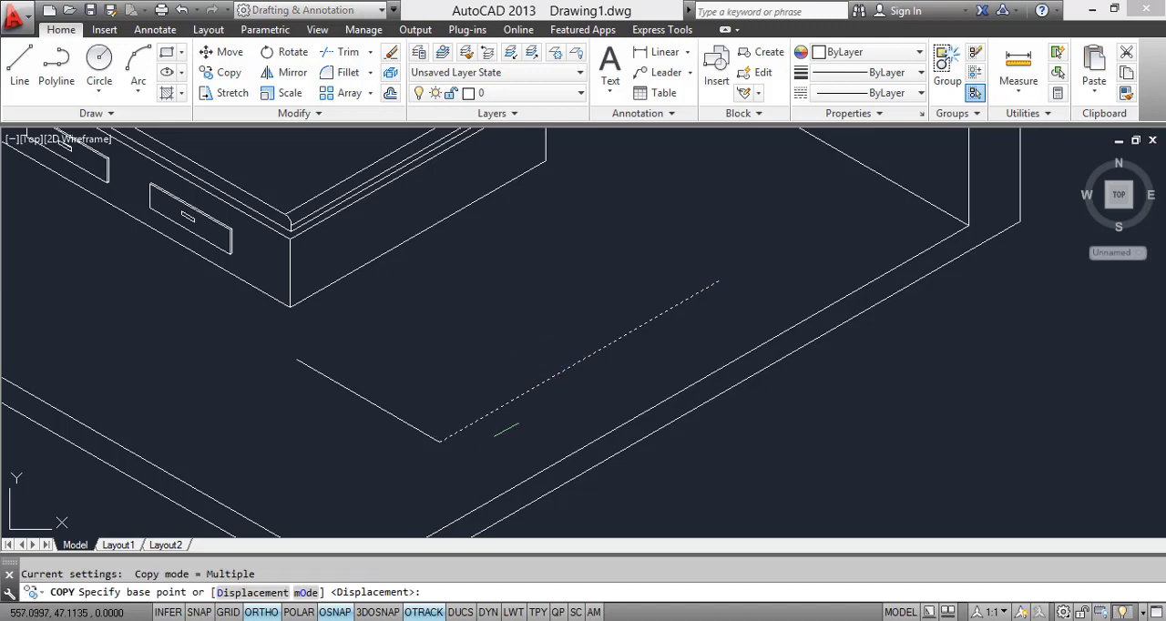
left_click(440, 442)
left_click(297, 360)
key("Return")
Step: Copy the rug's short edge to the far end of its long edges, closing the outline
left_click(379, 408)
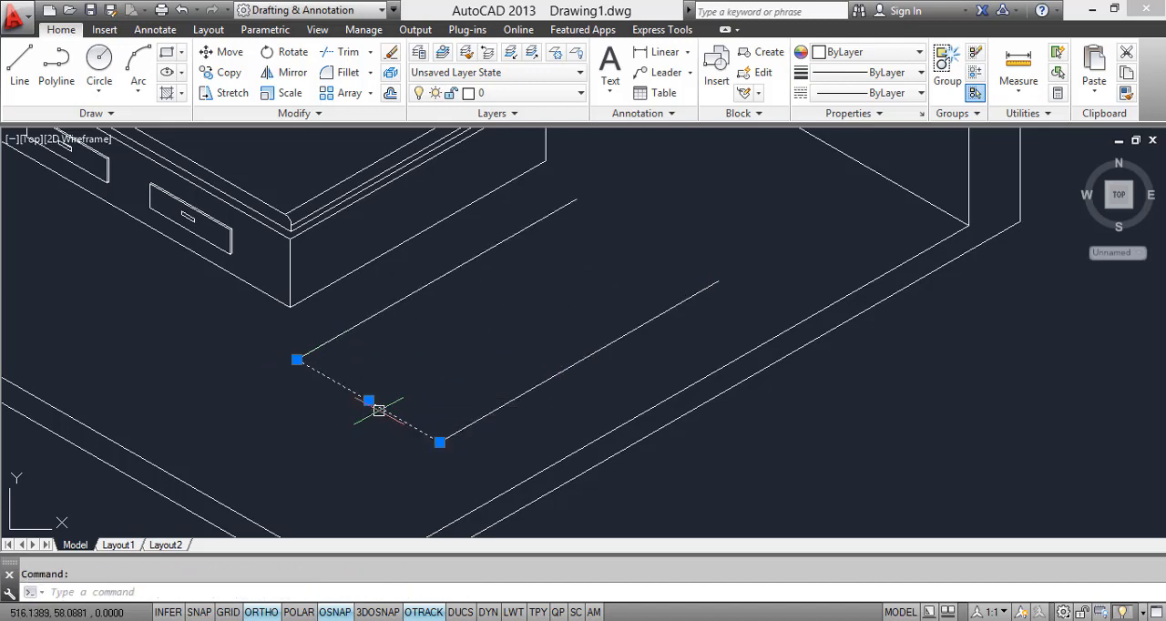
key("Return")
left_click(440, 442)
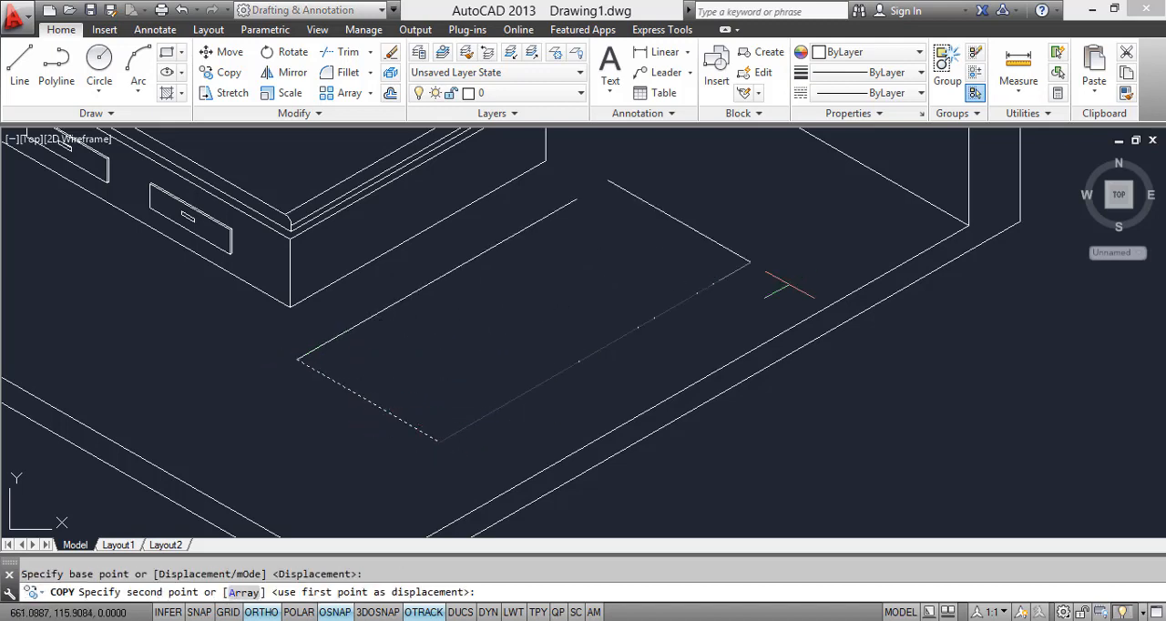
left_click(720, 282)
key("Escape")
scroll(705, 280, "down", 6)
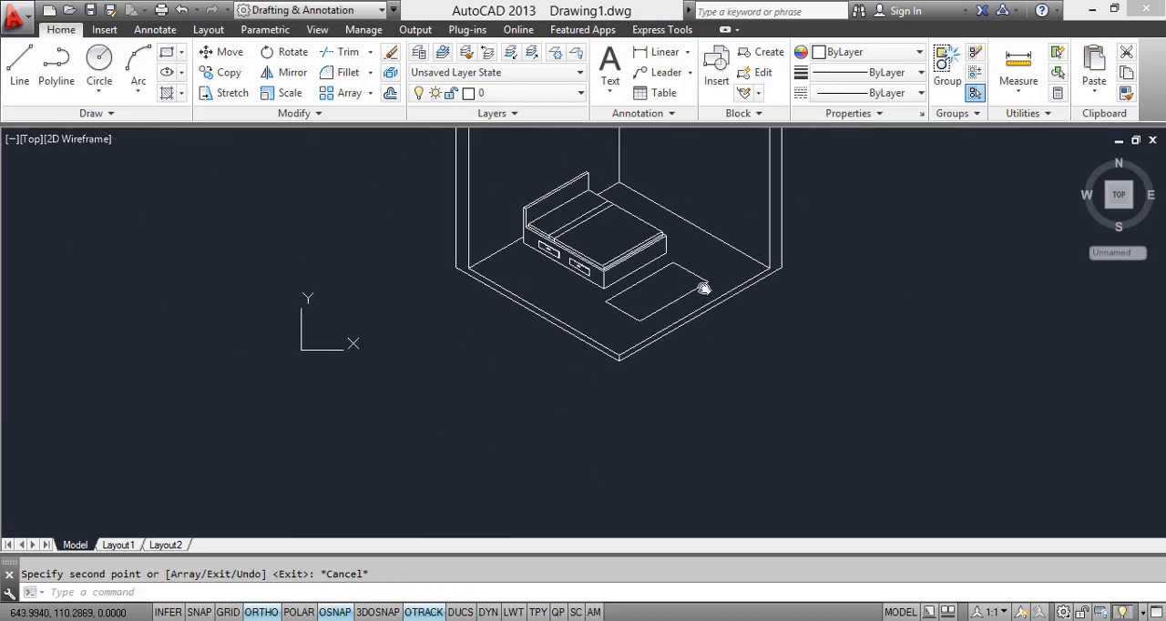
Step: Switch to the reference image and examine the nightstand's shape and position beside the bed against the room drawing
middle_click_drag(704, 283, 702, 300)
middle_click_drag(601, 345, 595, 380)
scroll(671, 370, "up", 3)
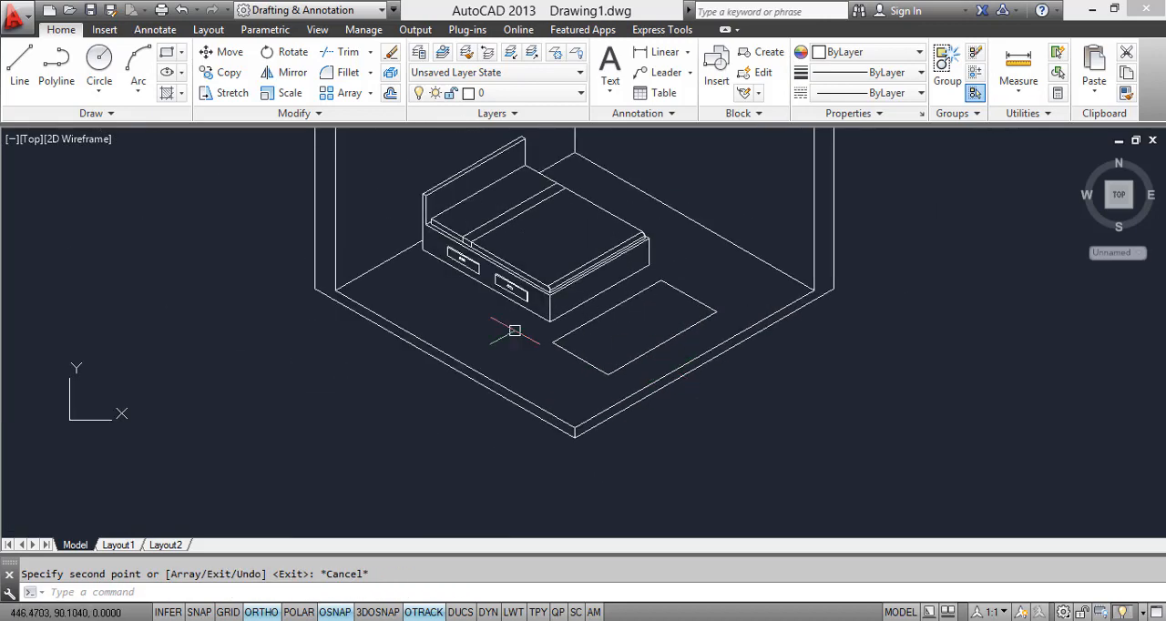
middle_click_drag(466, 315, 476, 346)
key("alt+Tab")
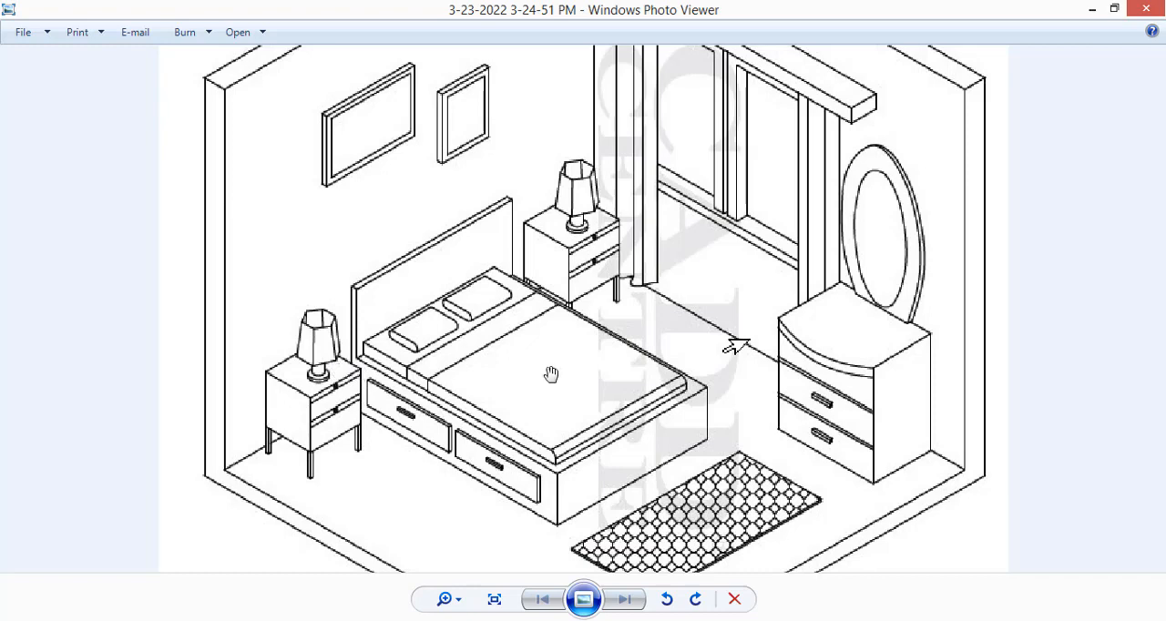
scroll(583, 407, "down", 1)
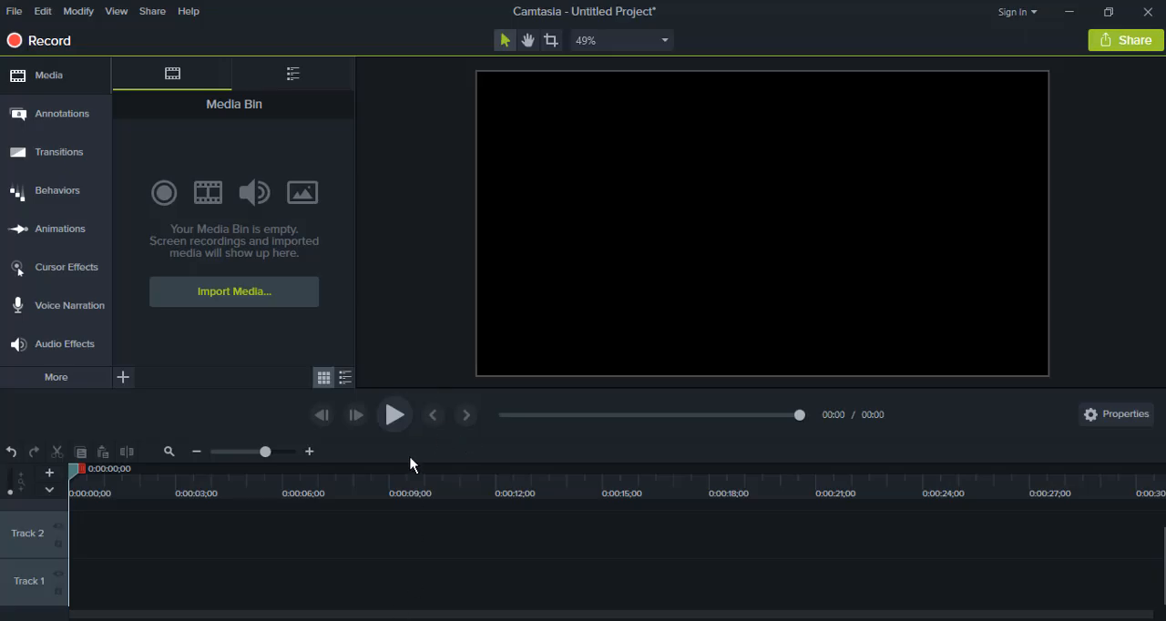
left_click(1079, 13)
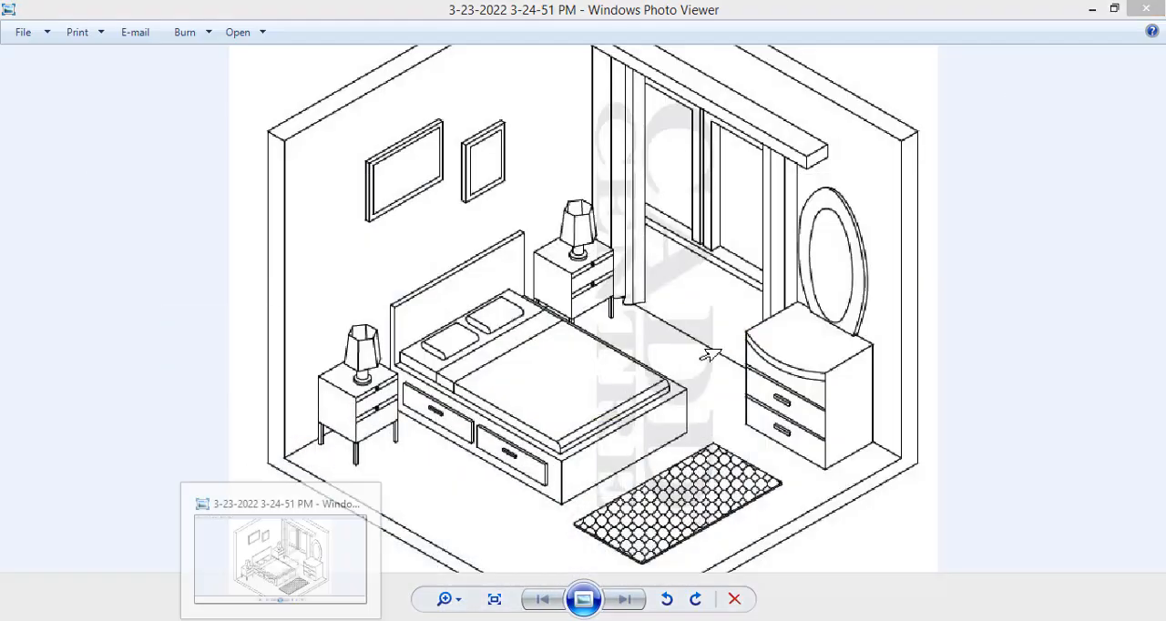
key("alt+Tab")
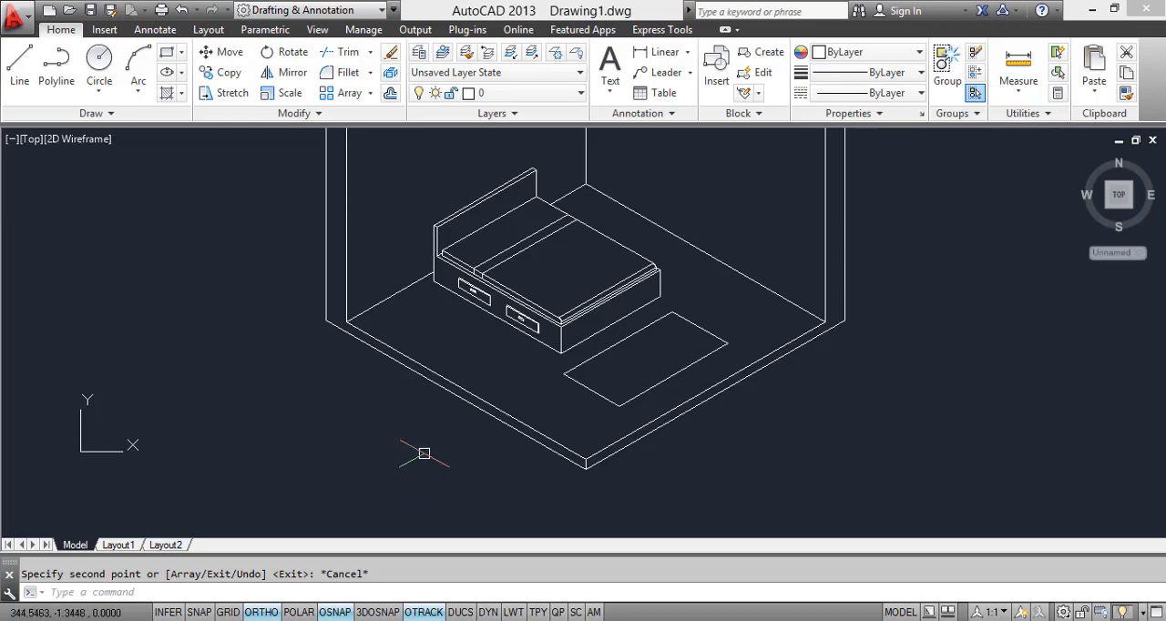
key("alt+Tab")
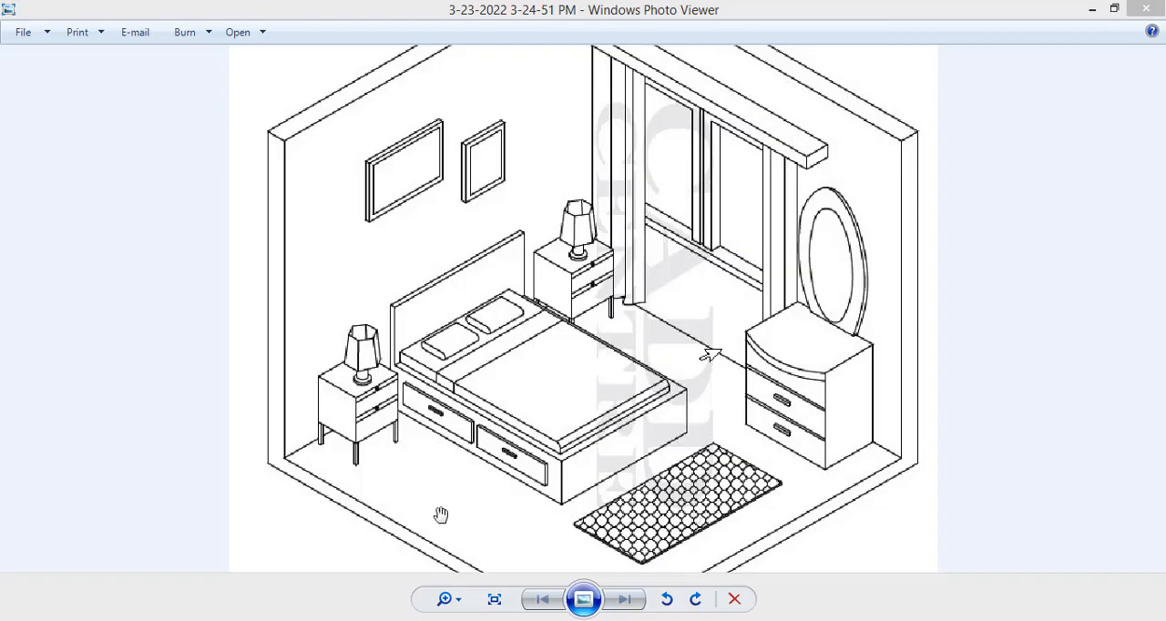
scroll(363, 417, "up", 1)
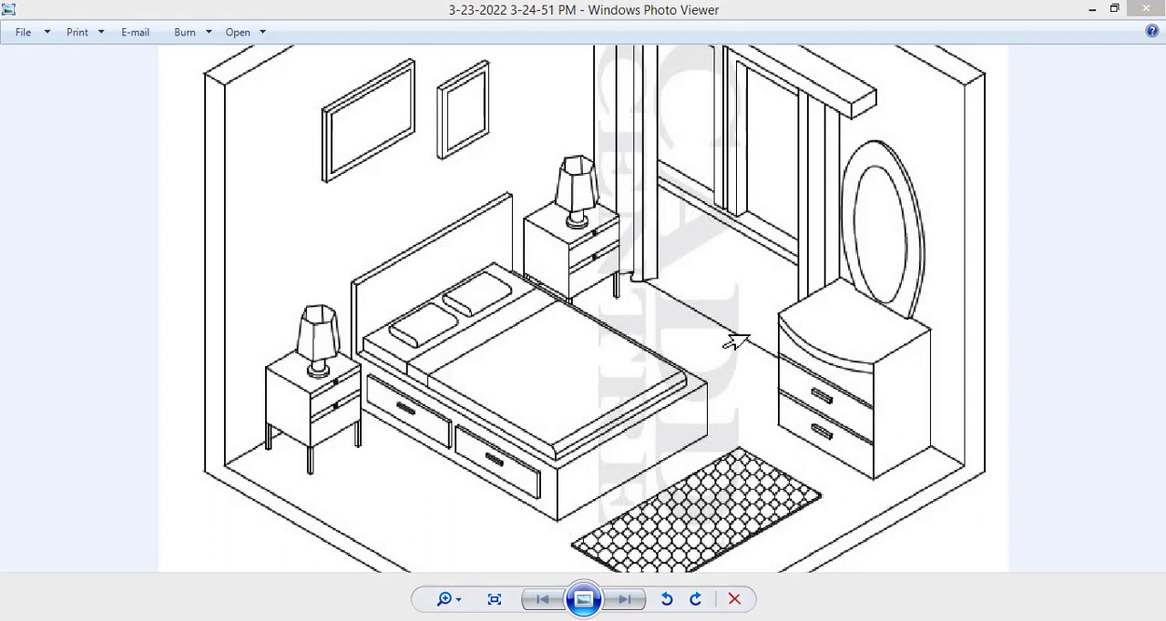
key("alt+Tab")
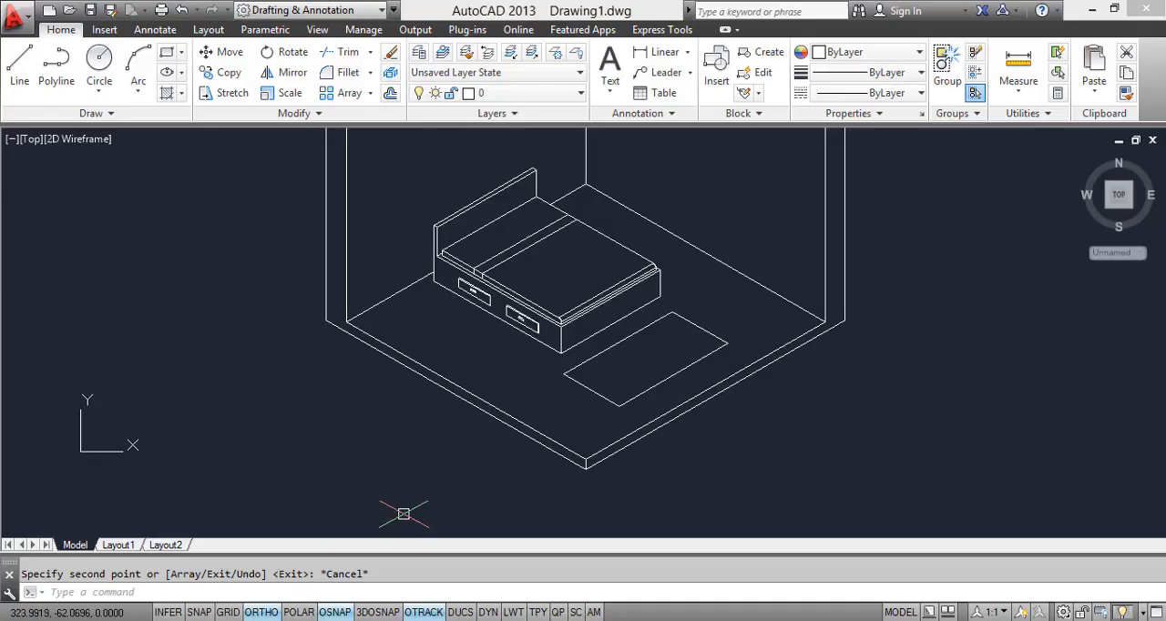
Step: Draw the bed-side and front edges of the nightstand's footprint on the floor beside the bed's head, about 35 and 32 units long
type("l")
key("Return")
scroll(364, 334, "up", 5)
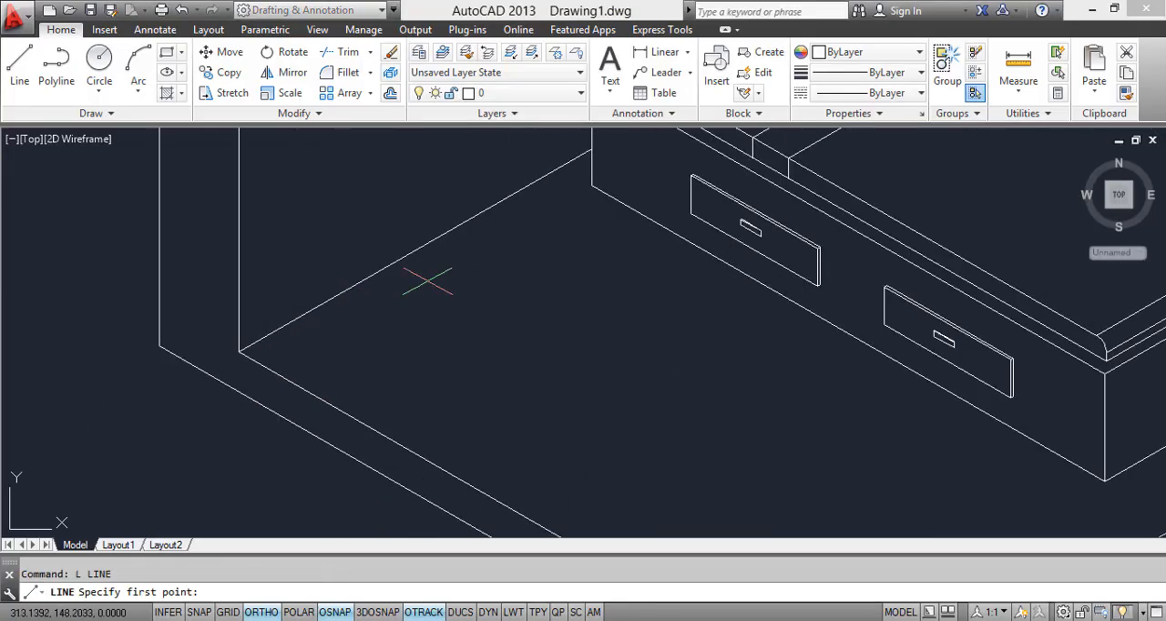
left_click(497, 223)
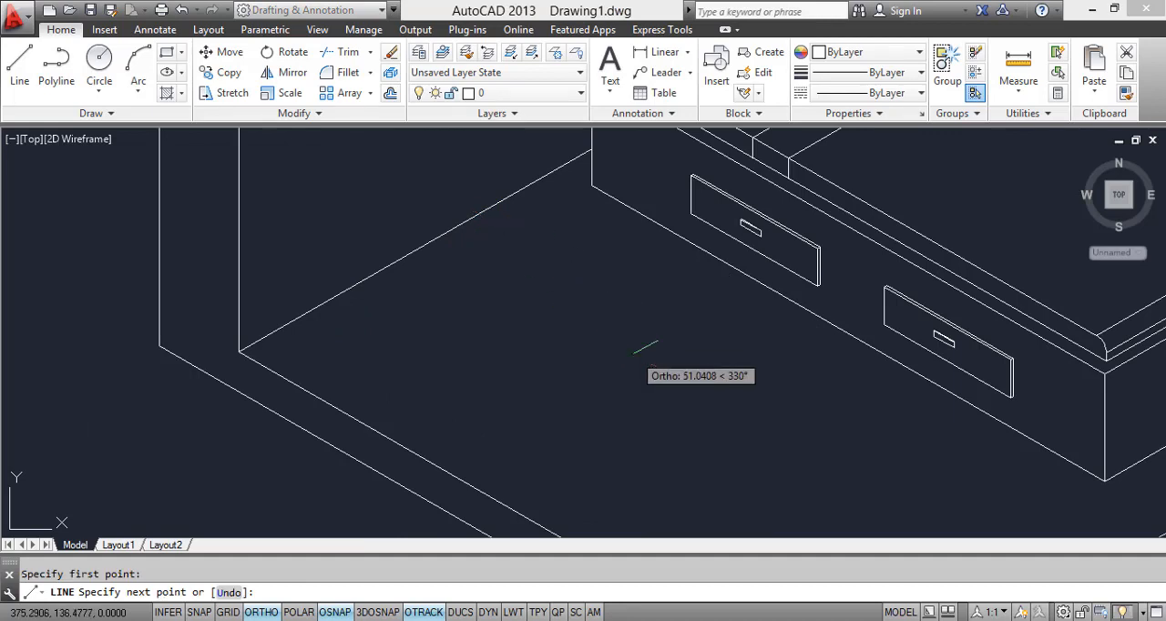
left_click(617, 295)
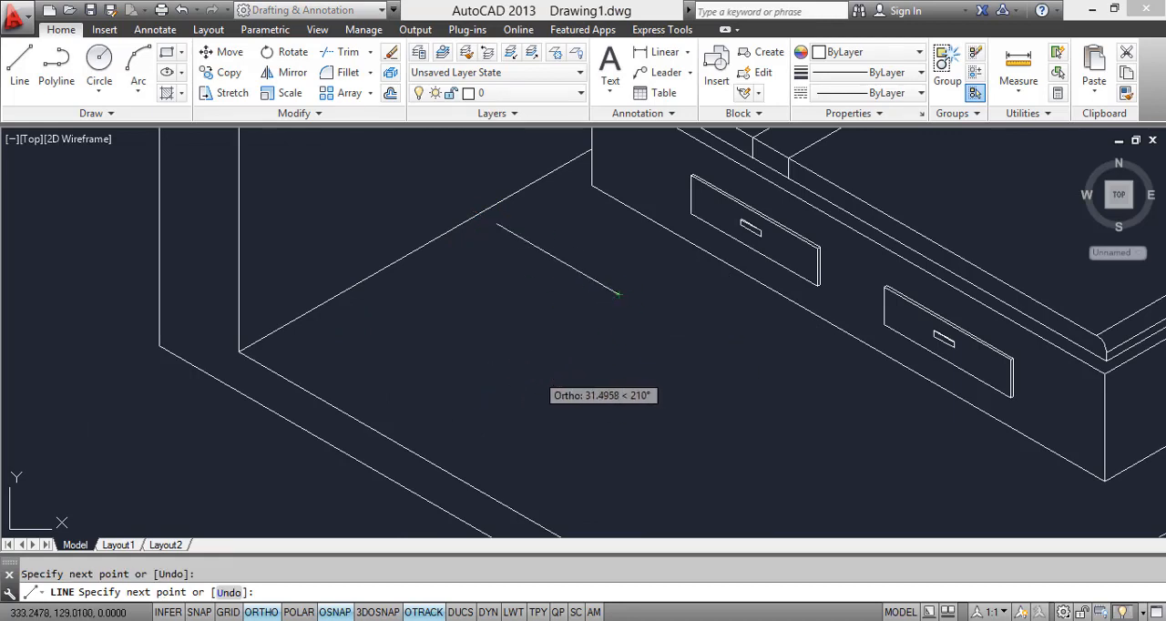
left_click(508, 357)
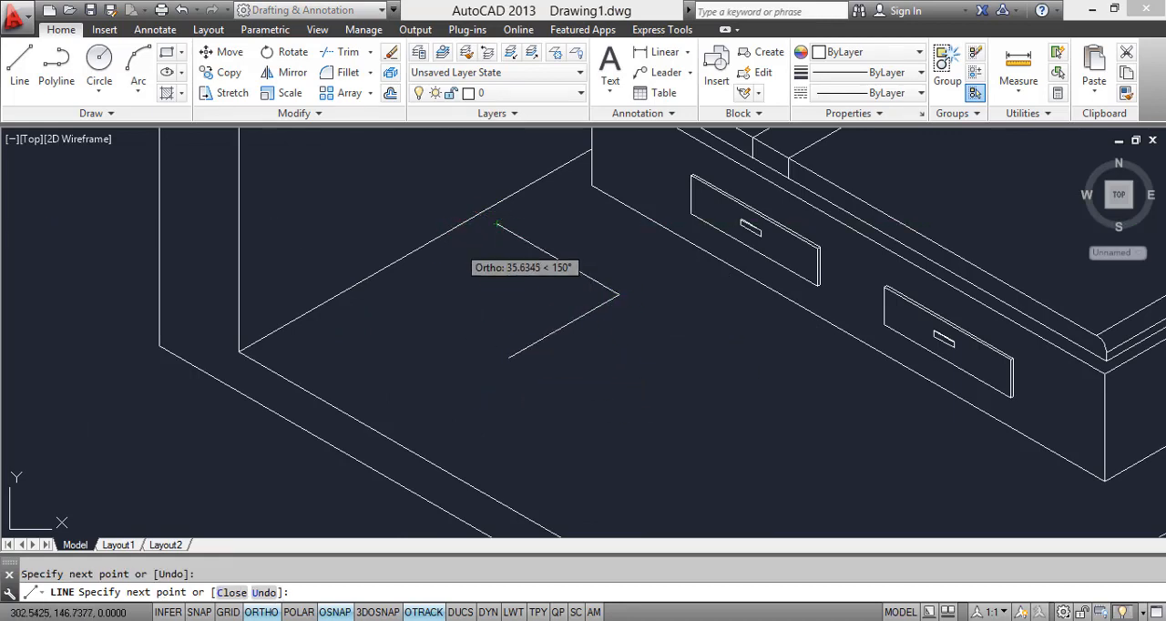
key("Escape")
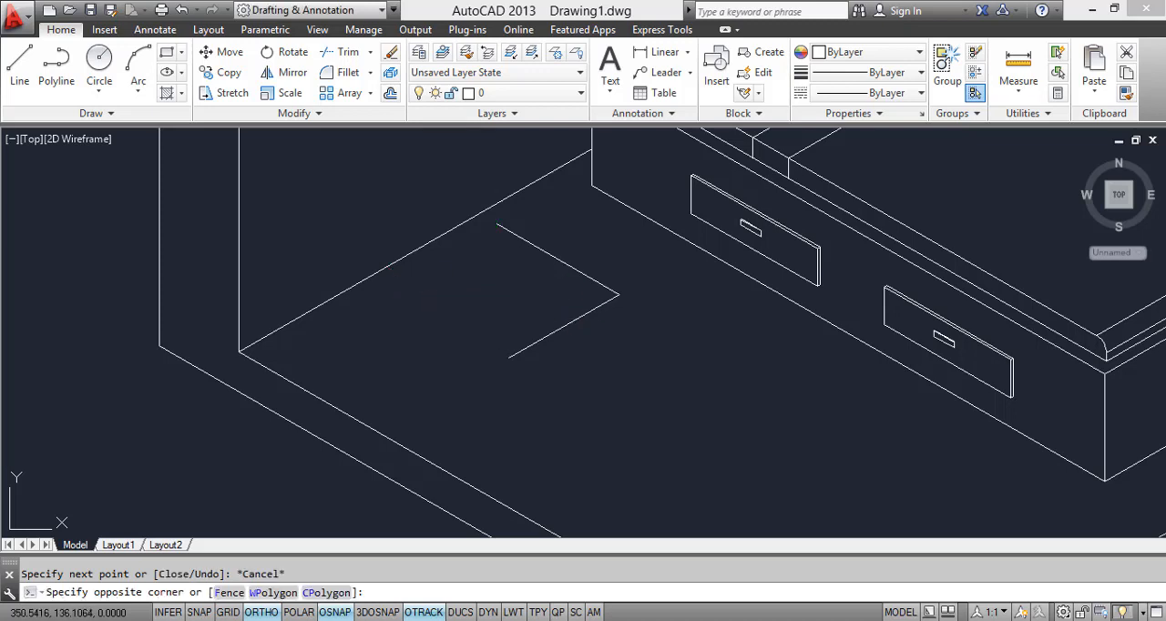
Step: Copy the footprint's front and bed-side edges to their opposite sides, closing the nightstand's base outline
left_click(534, 325)
key("Return")
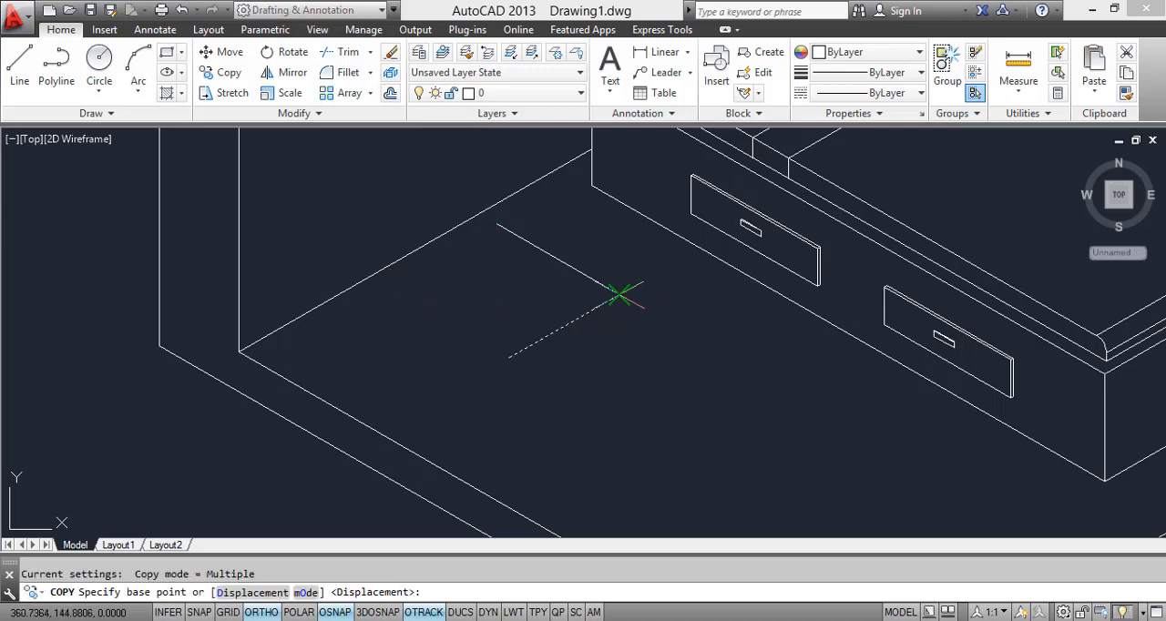
left_click(619, 294)
key("Return")
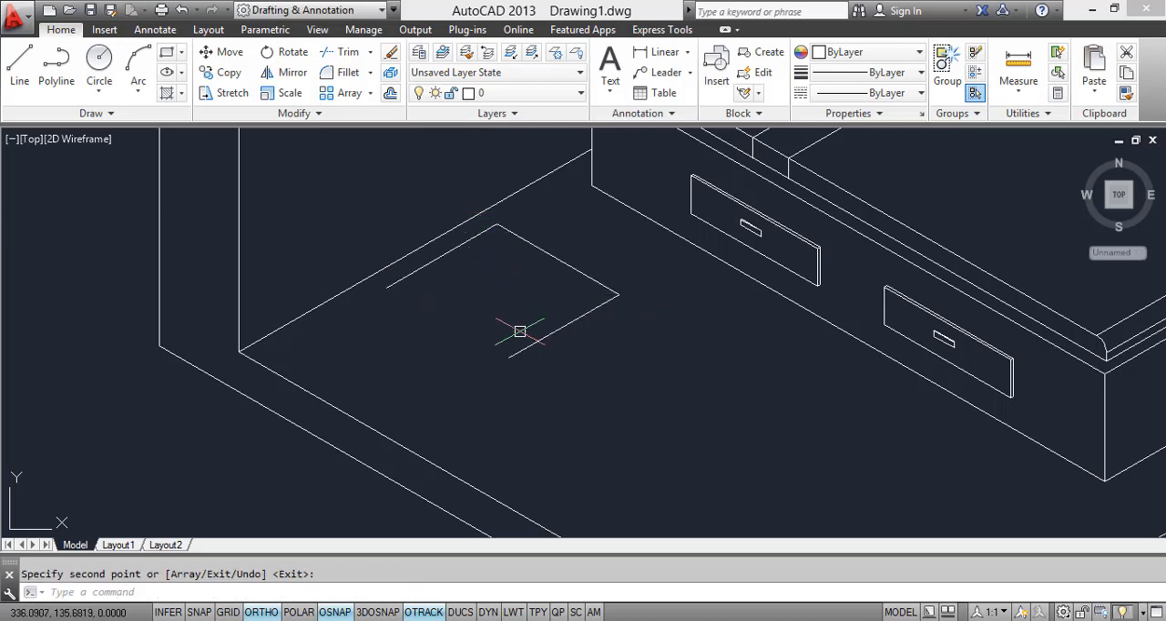
key("Return")
left_click(569, 262)
key("Return")
left_click(618, 294)
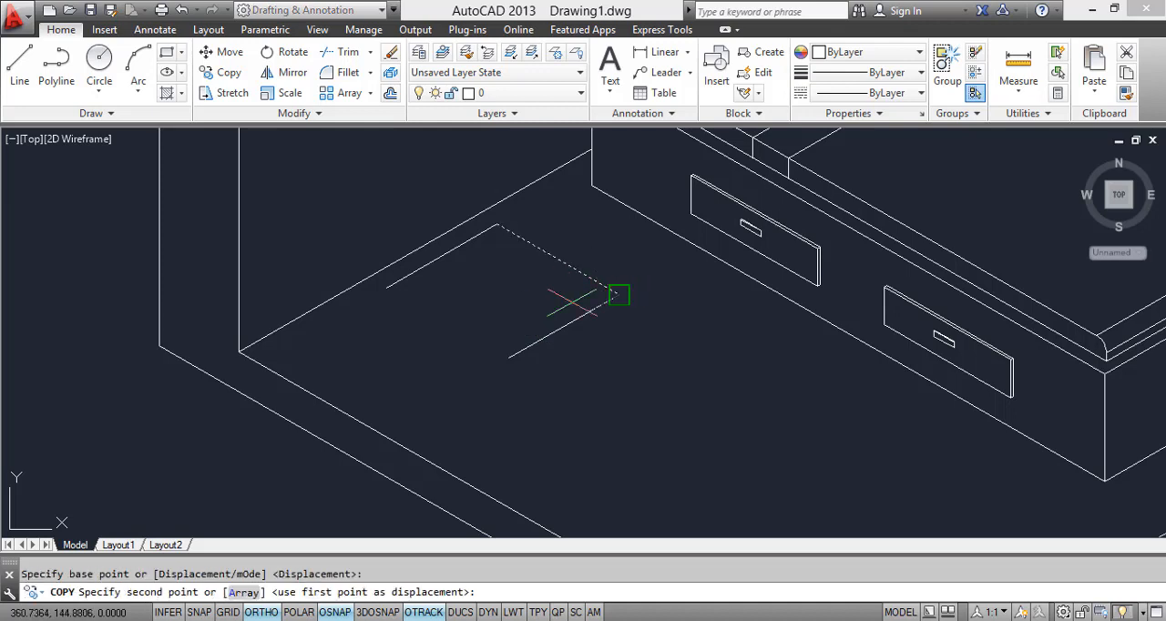
left_click(509, 358)
key("Return")
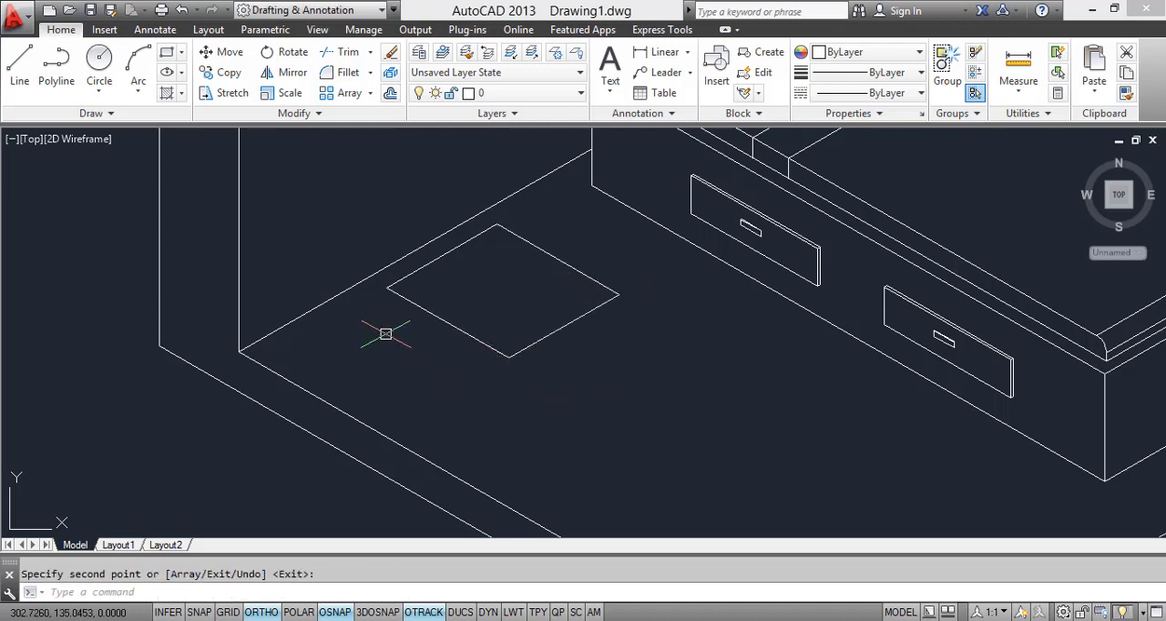
Step: Draw a vertical line up from the left corner of the nightstand's footprint, using the right isoplane, to set the body's height
scroll(385, 330, "down", 2)
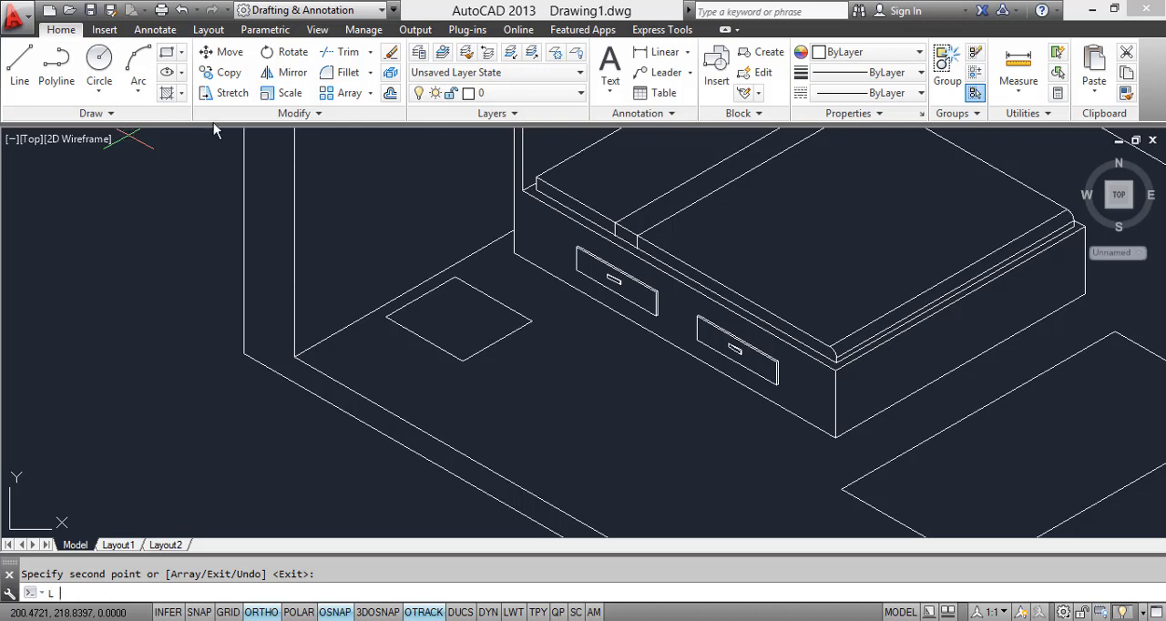
type("L")
key("Return")
left_click(385, 316)
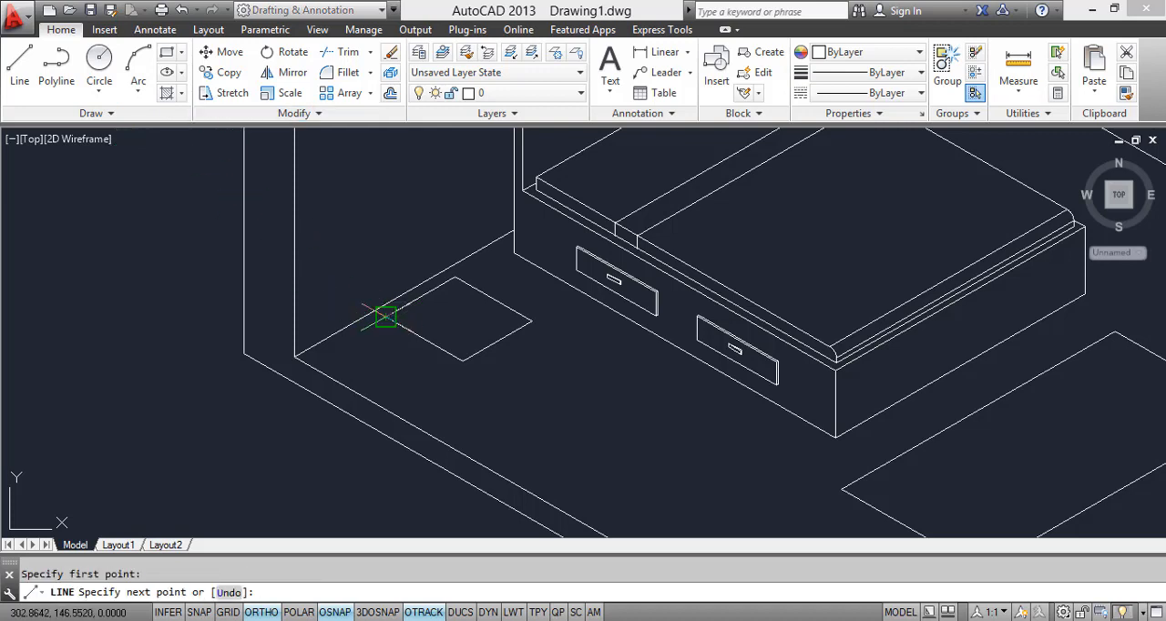
left_click(390, 233)
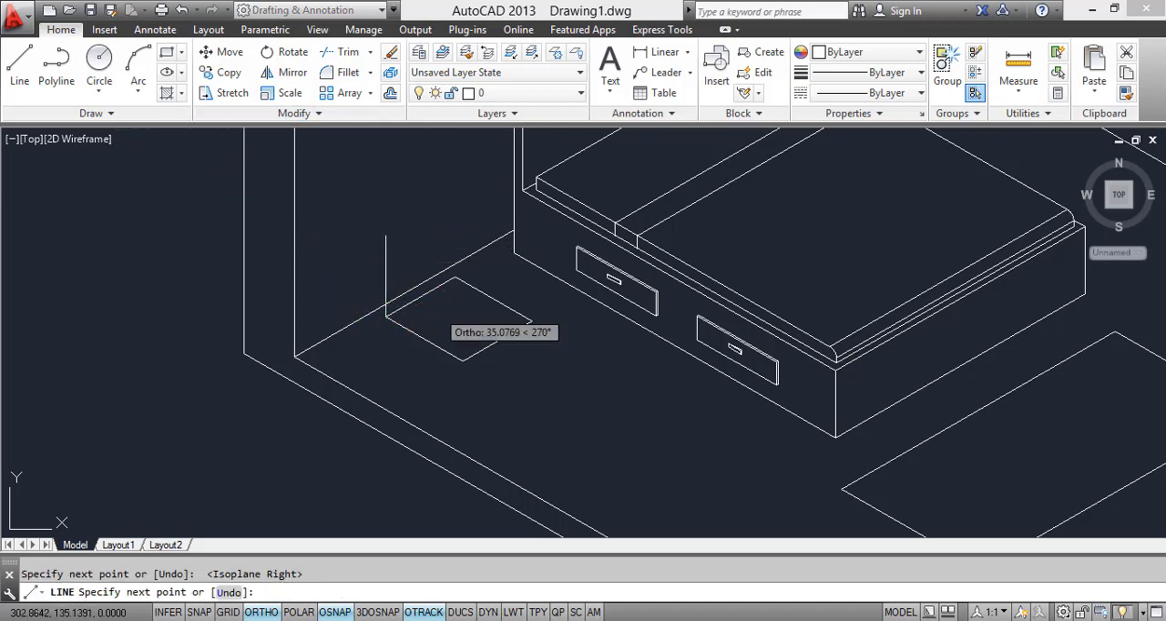
key("Escape")
Step: Copy the footprint's outer side and front edges up to the top end of the vertical line
left_click(524, 392)
left_click(419, 315)
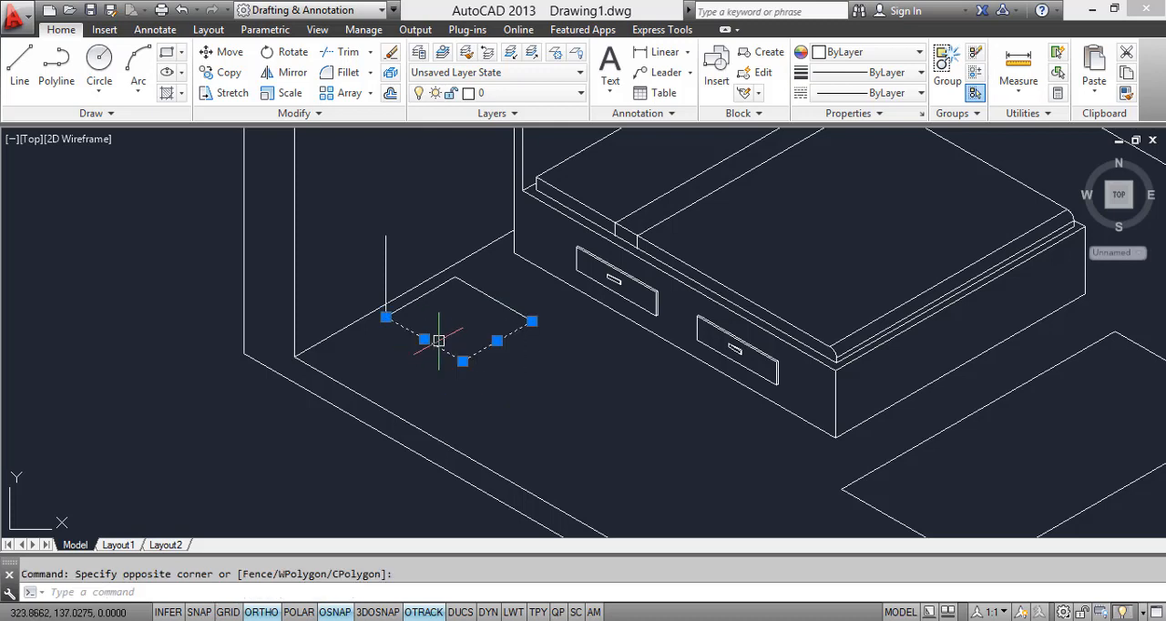
type("CO")
key("Return")
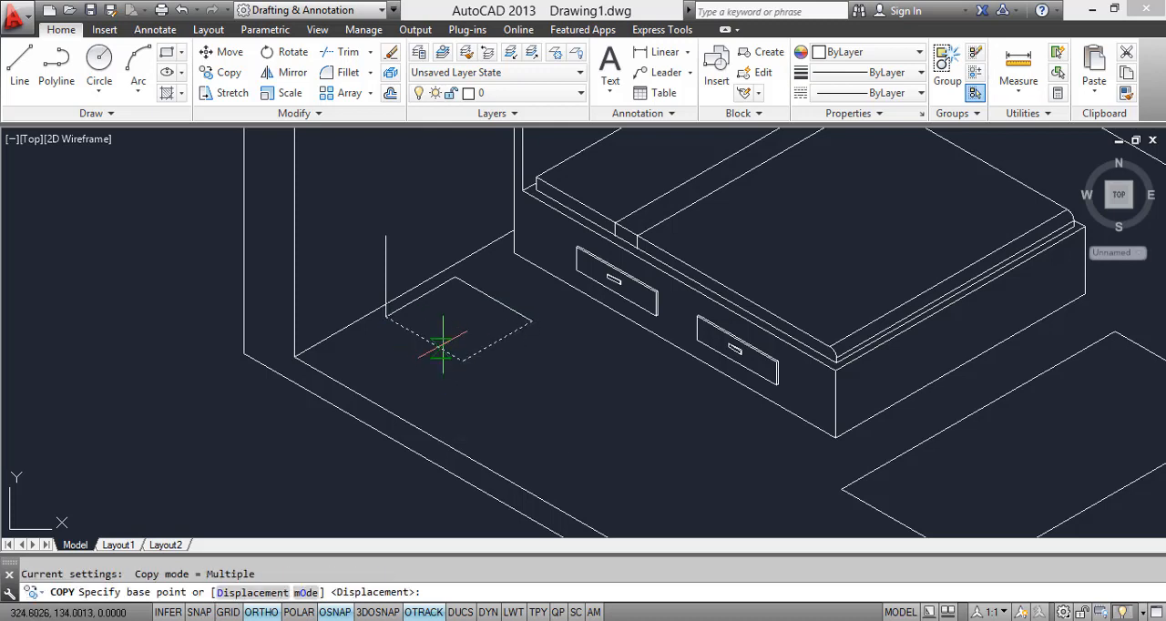
left_click(385, 316)
left_click(386, 235)
key("Escape")
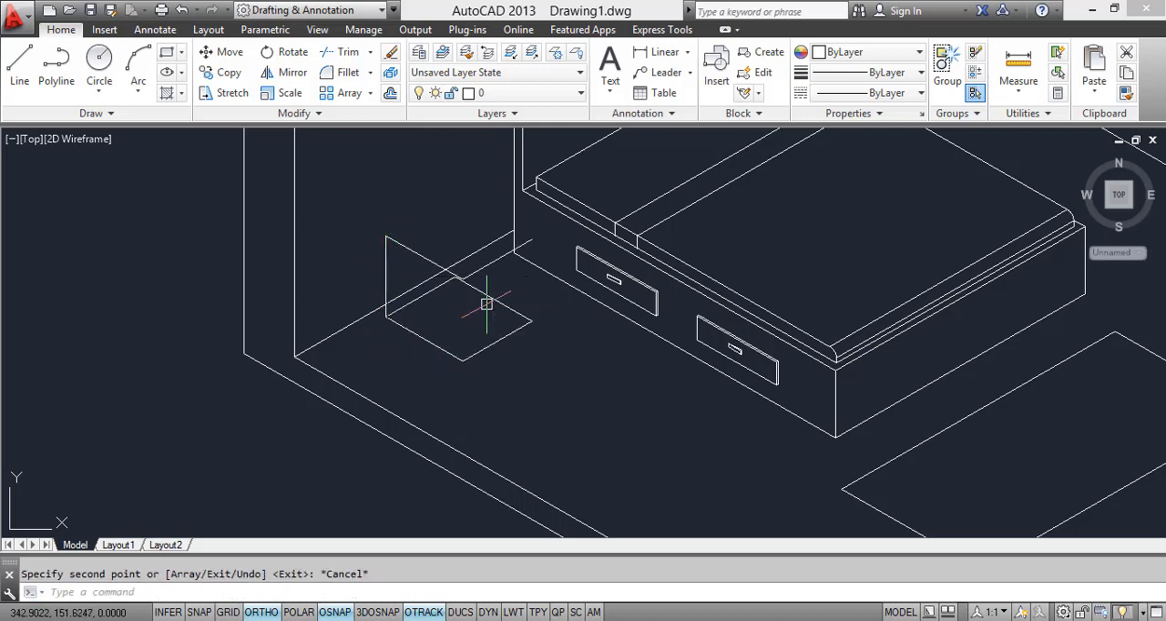
Step: Copy the footprint's wall-side and bed-side edges up to the same height, closing the nightstand's top face
middle_click_drag(435, 284, 408, 309)
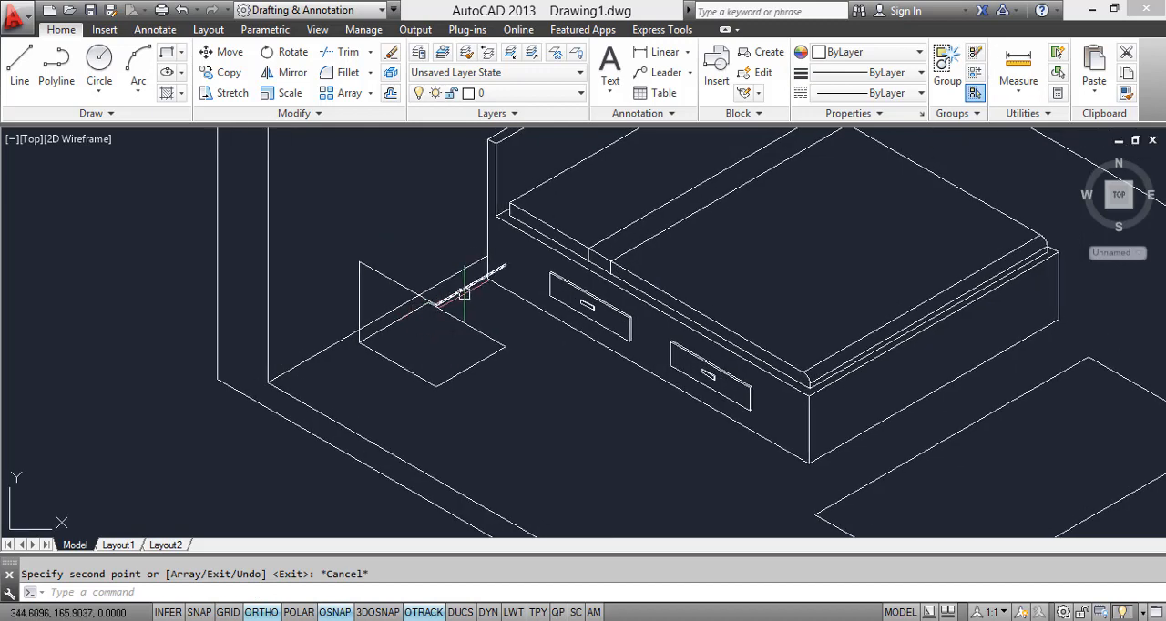
left_click(456, 318)
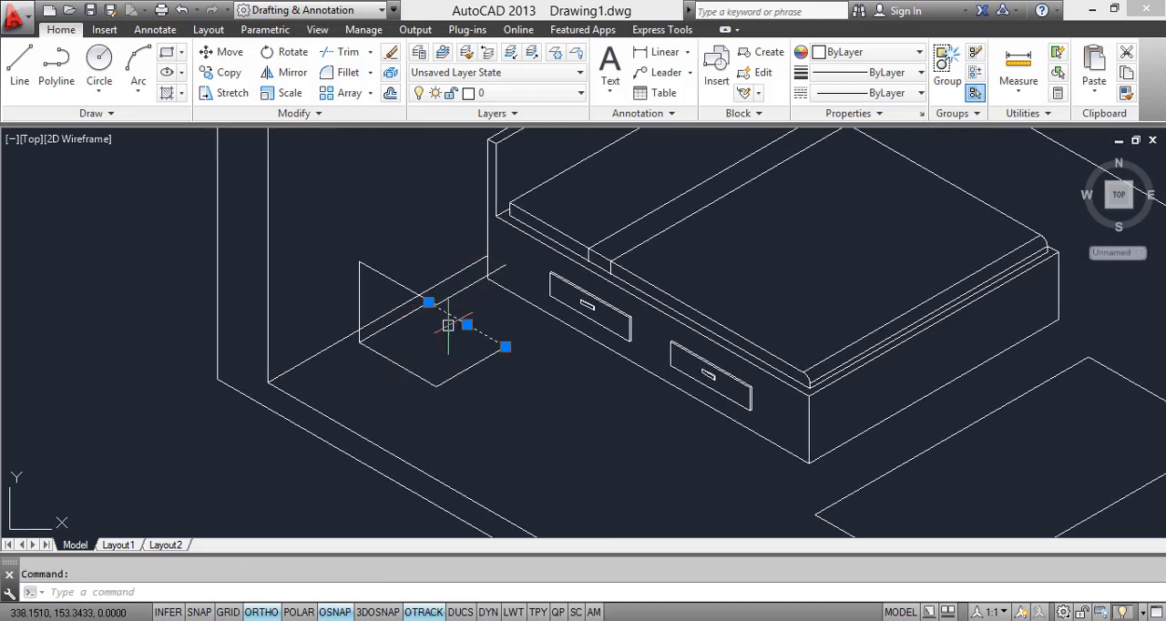
left_click(395, 325)
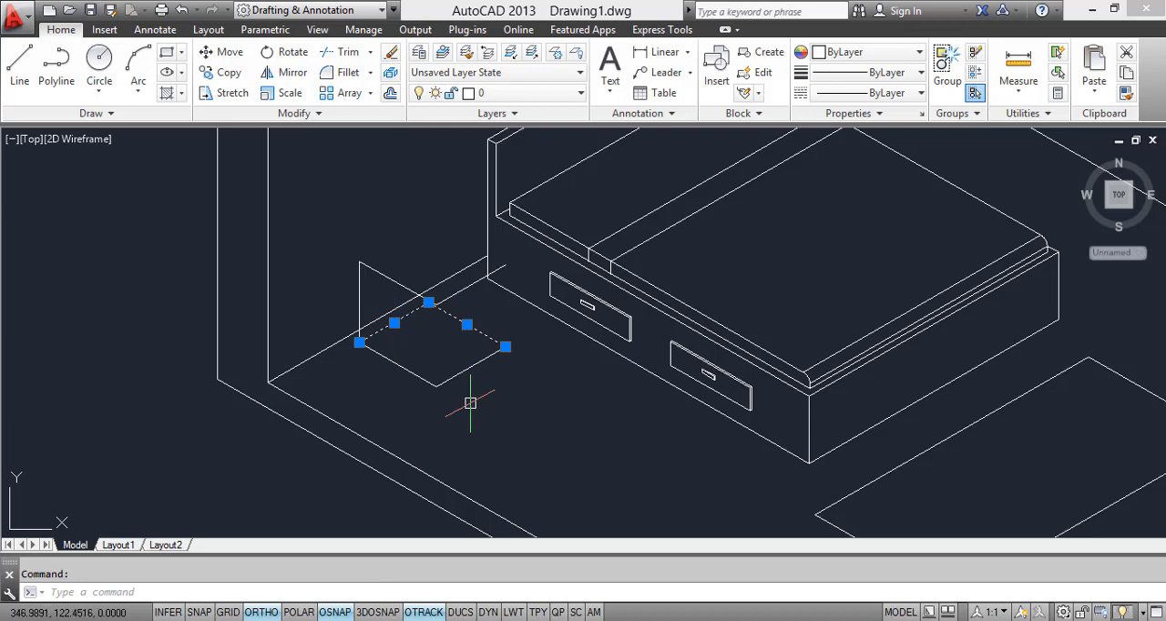
type("co")
key("Return")
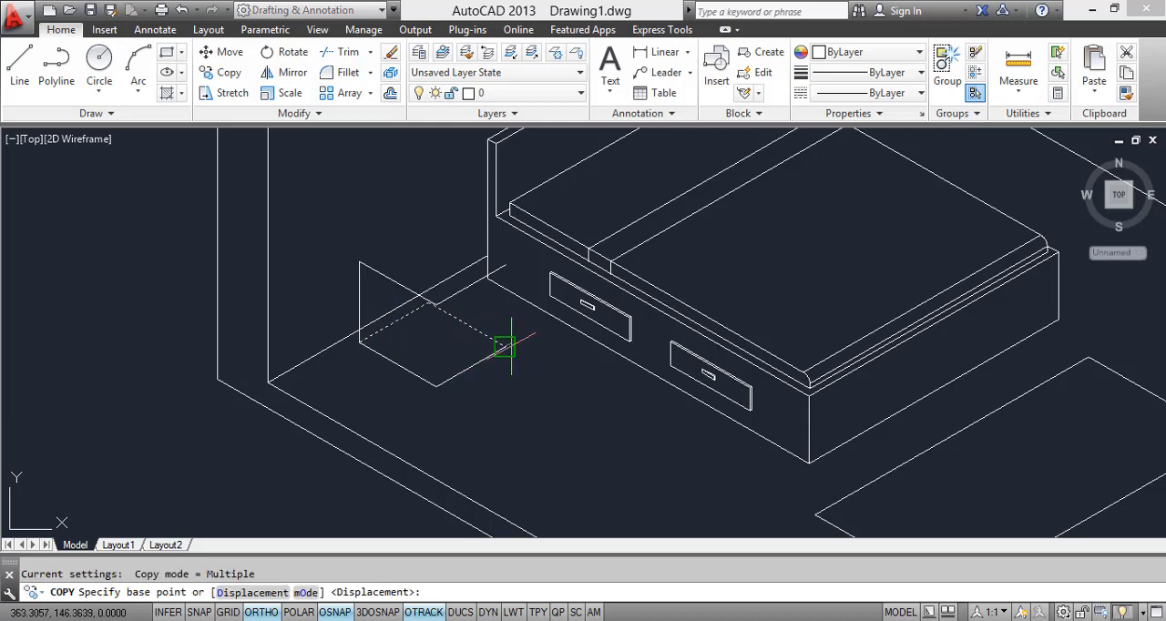
left_click(504, 347)
left_click(504, 265)
key("Escape")
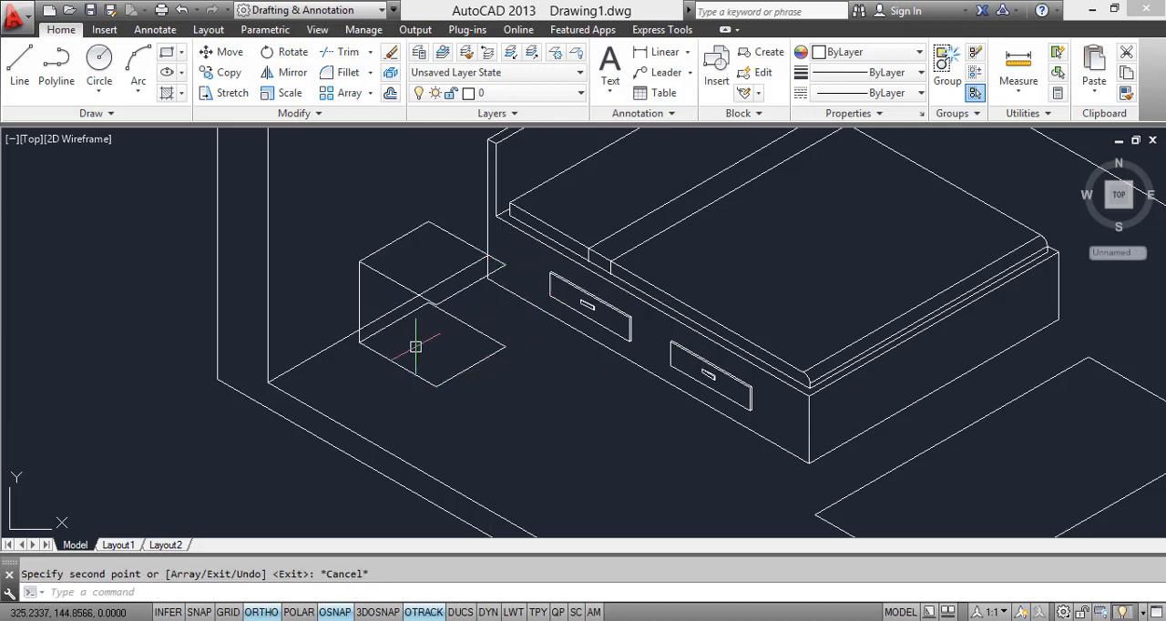
Step: Copy the nightstand's vertical edge to the two corners of its front face
left_click(375, 290)
left_click(346, 314)
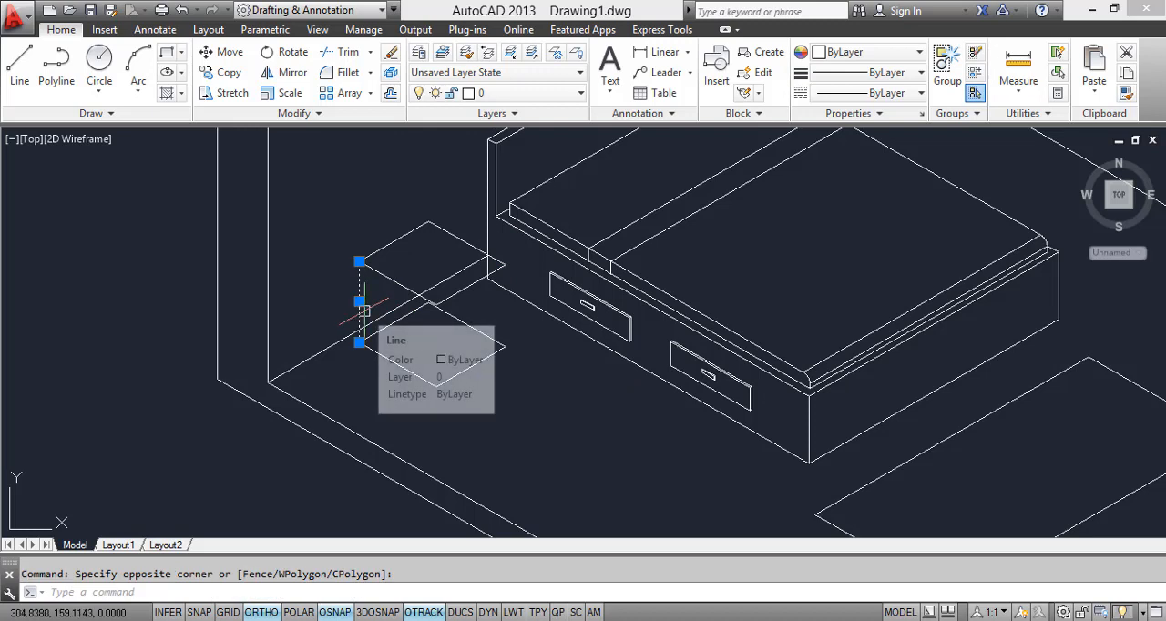
type("co")
key("Return")
left_click(360, 261)
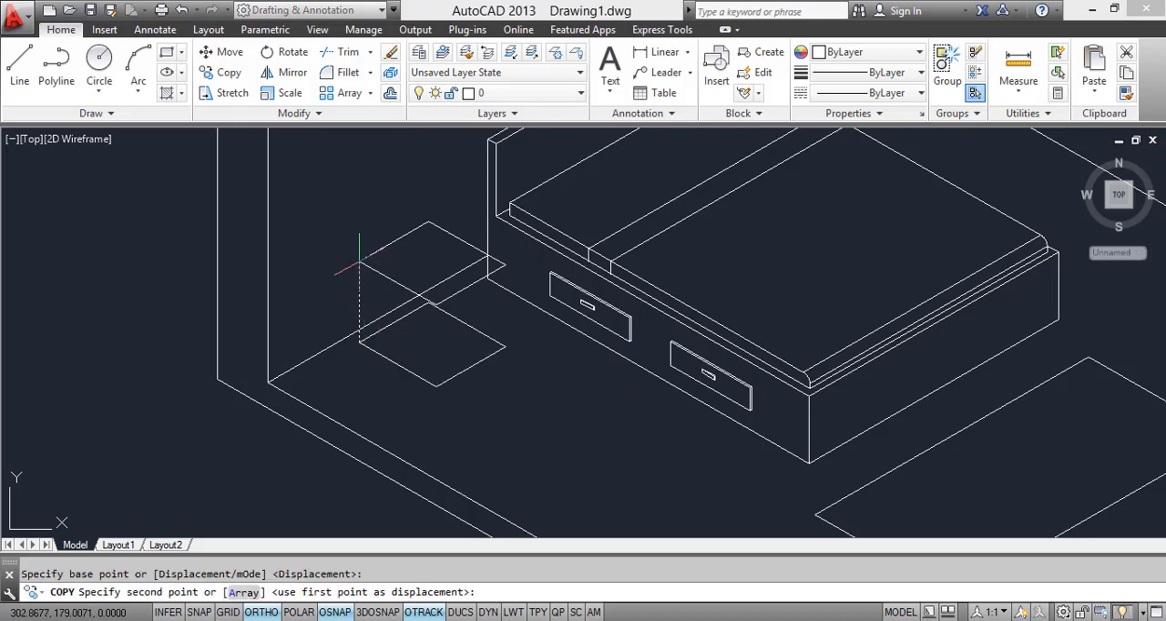
left_click(436, 307)
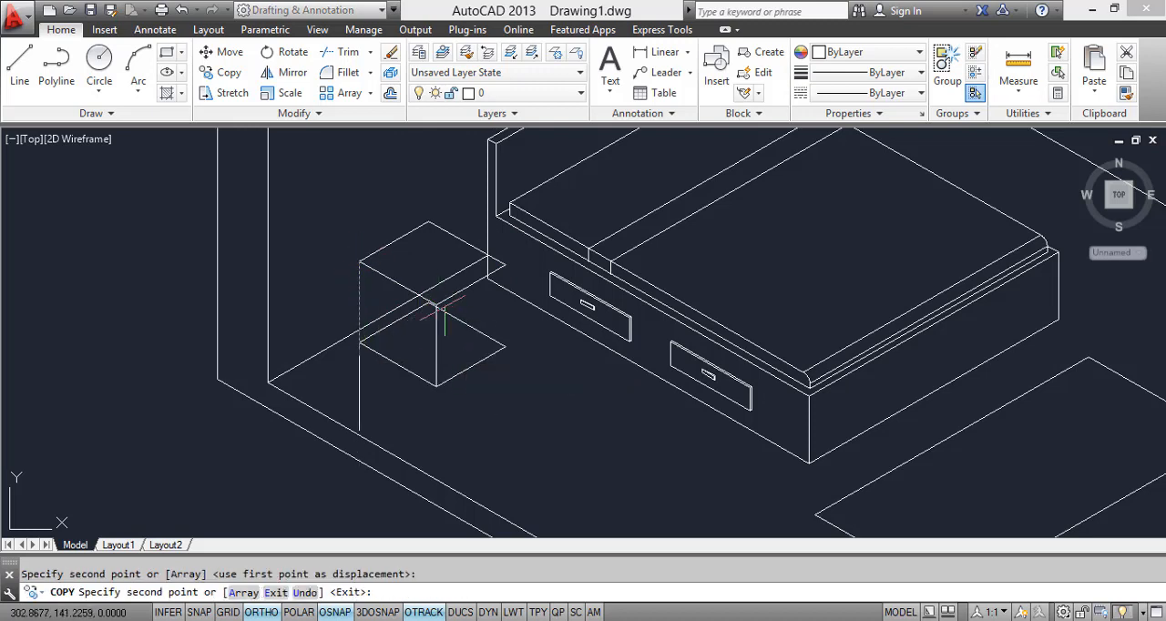
left_click(505, 264)
key("Escape")
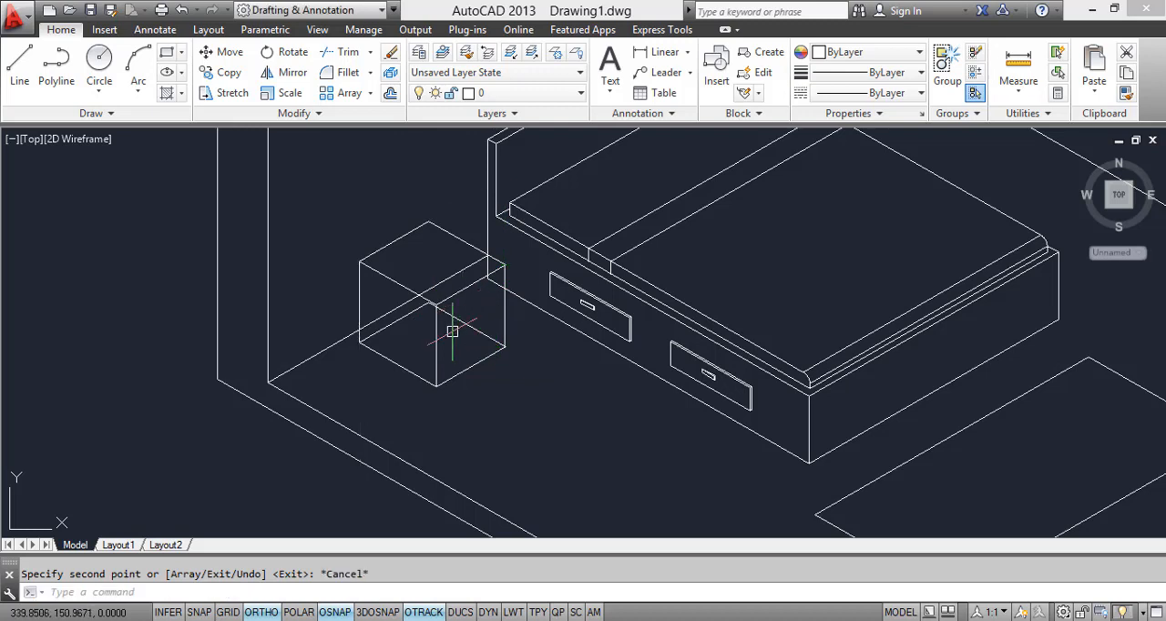
Step: Trim the floor line hidden by the nightstand and erase the two hidden bottom edges inside its body
type("tr")
key("Return")
key("Return")
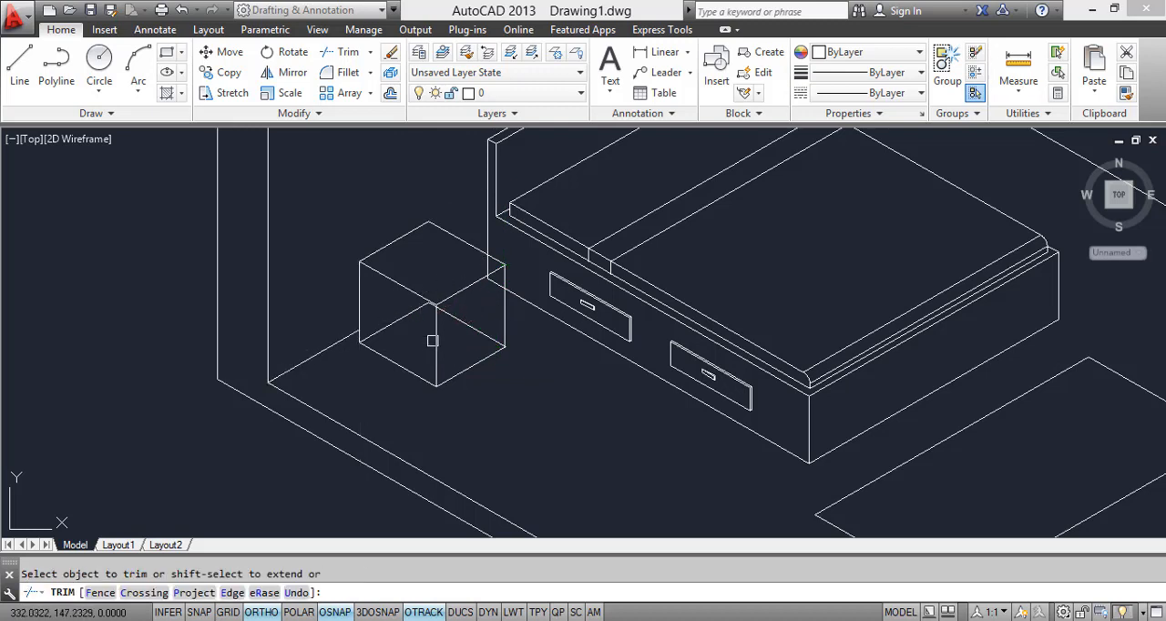
key("Escape")
left_click(467, 325)
left_click(391, 324)
right_click(385, 326)
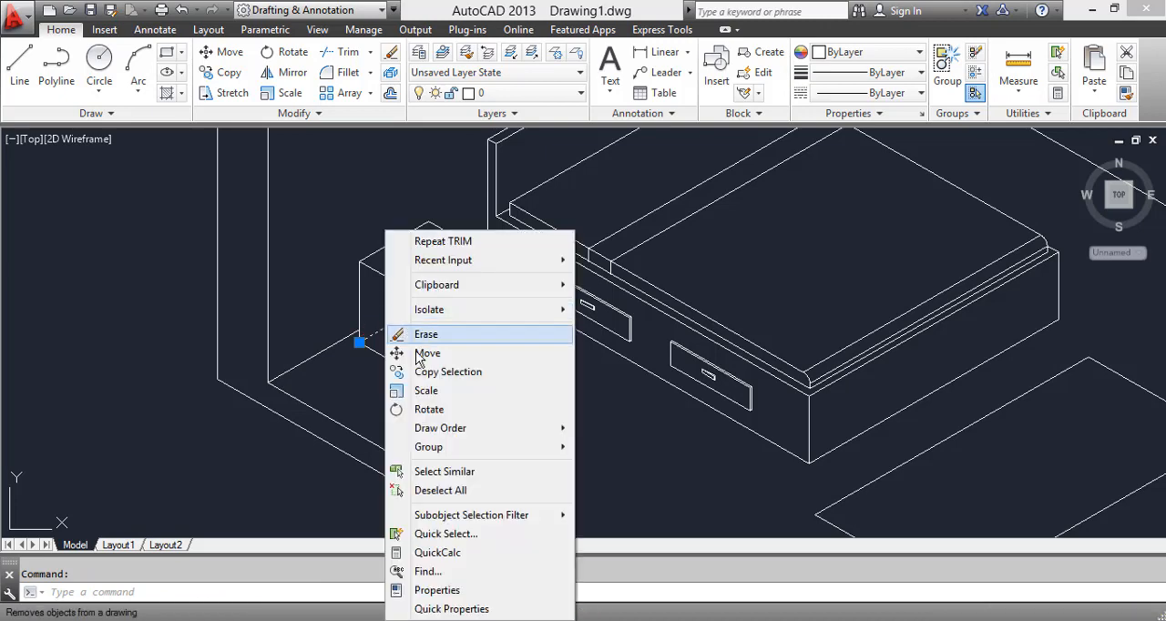
left_click(421, 336)
scroll(364, 333, "down", 3)
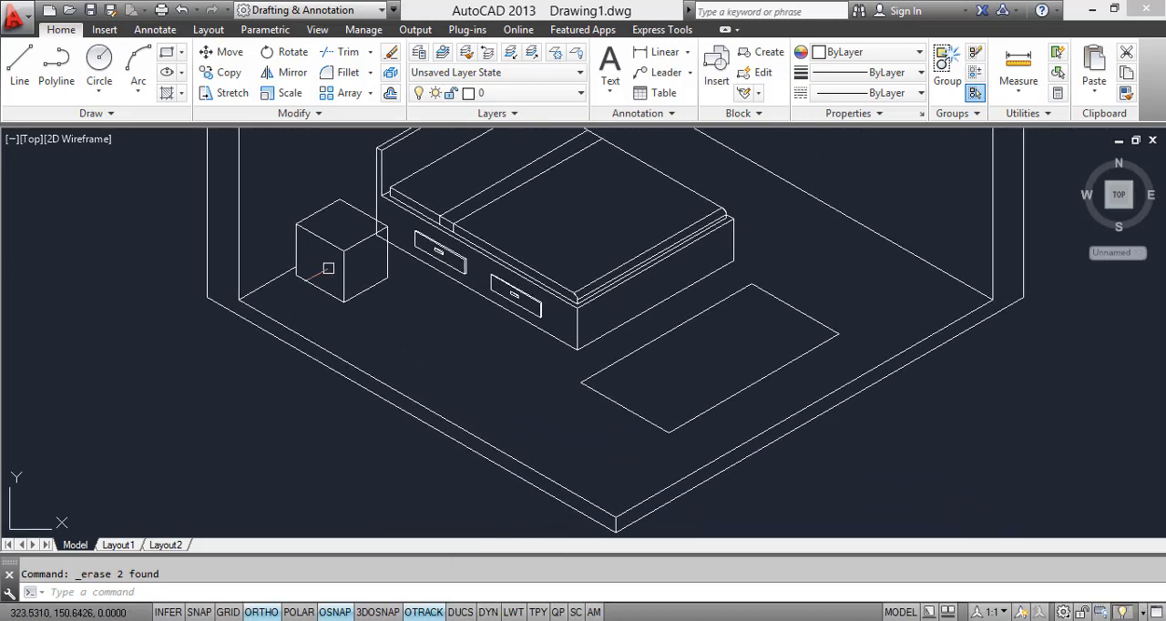
Step: Draw the first leg's outer face at the nightstand's left bottom corner: down, a short line in the left isoplane, and up past the bottom edge
scroll(328, 269, "up", 4)
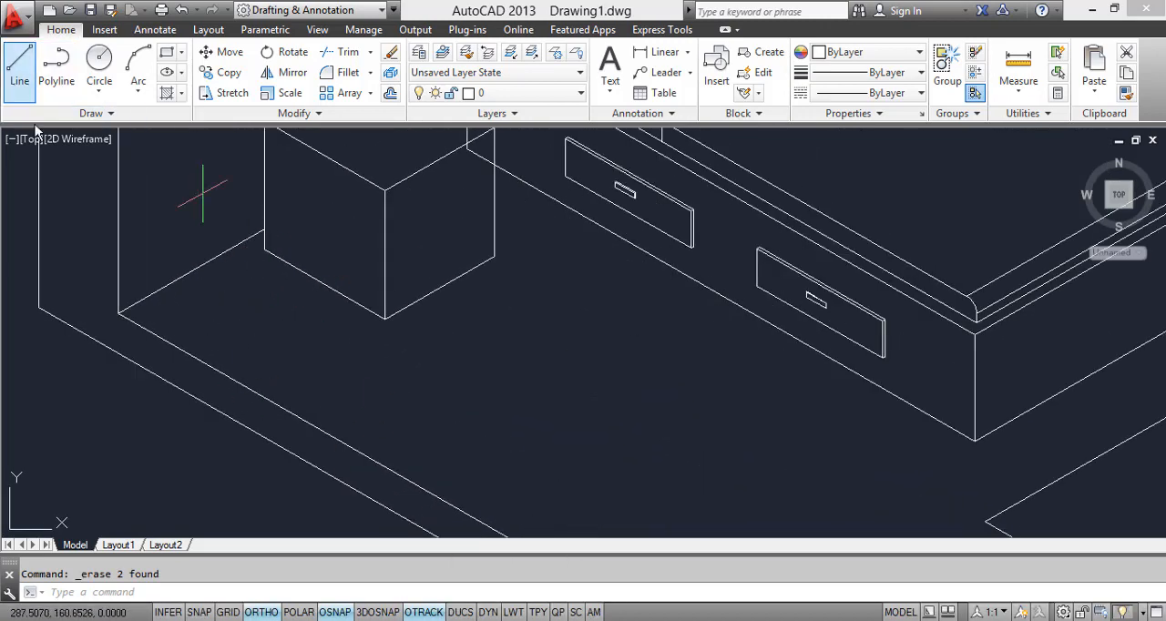
left_click(19, 64)
left_click(262, 242)
left_click(264, 292)
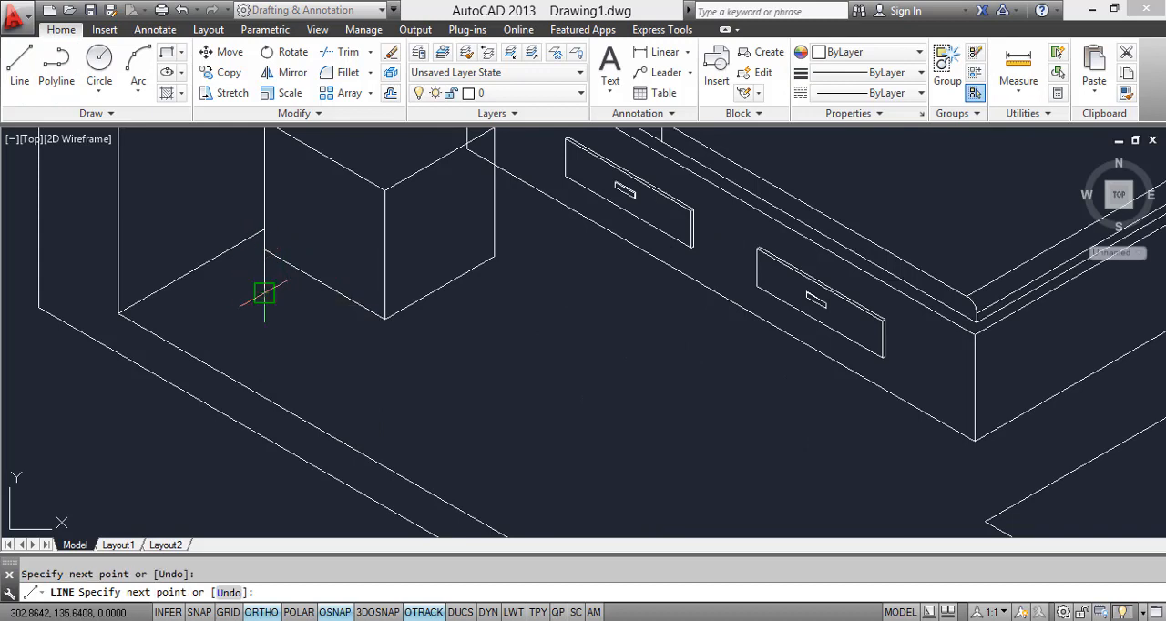
key("F5")
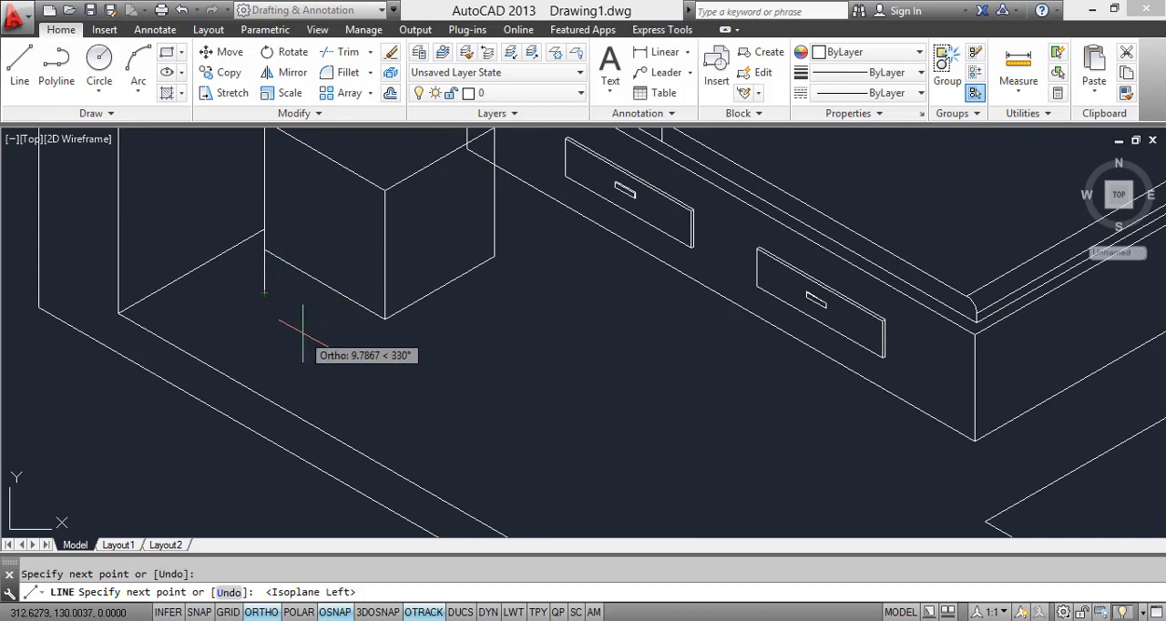
scroll(273, 305, "up", 4)
left_click(250, 275)
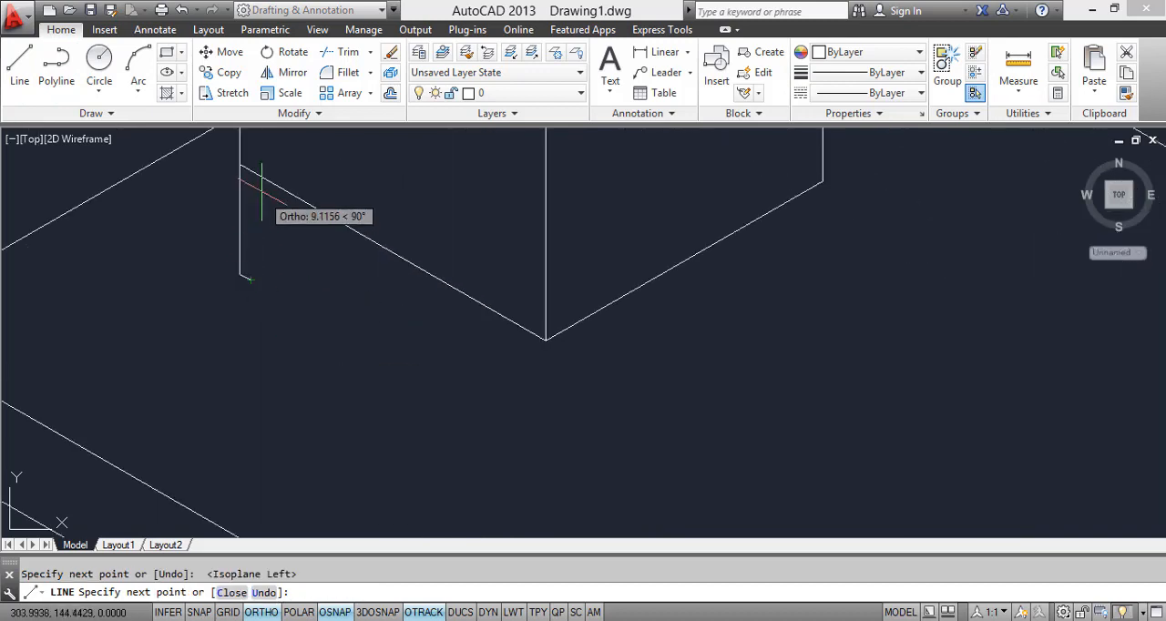
left_click(250, 151)
key("Escape")
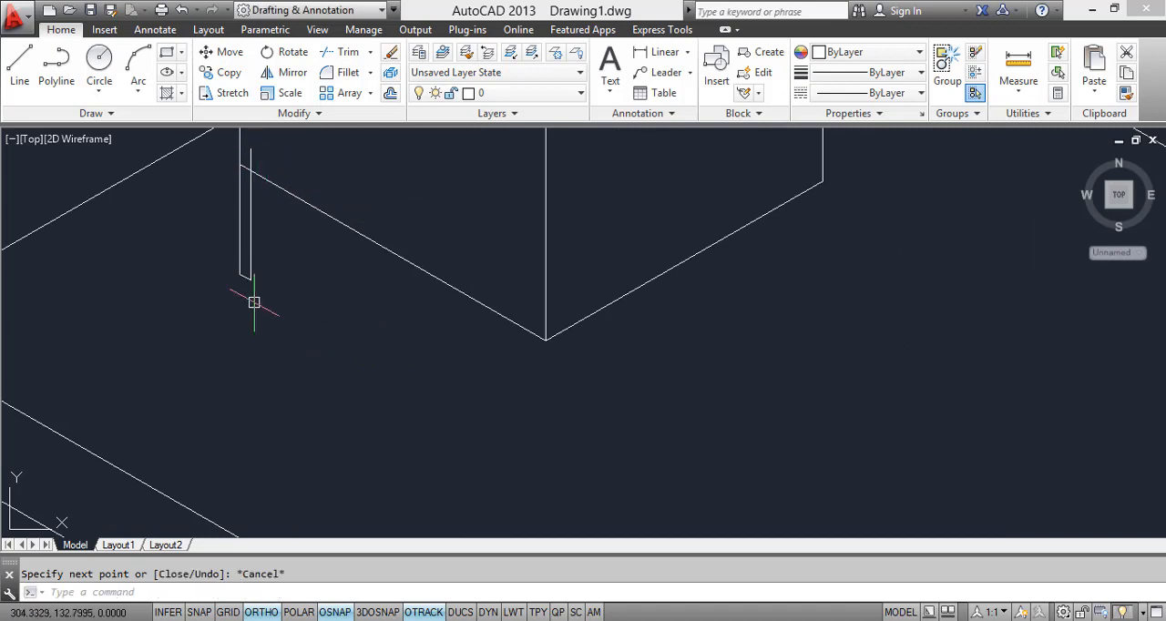
Step: Draw the same leg's second face with a short line in the top isoplane and a vertical line up past the bottom edge
type("L")
key("Return")
left_click(248, 277)
key("F5")
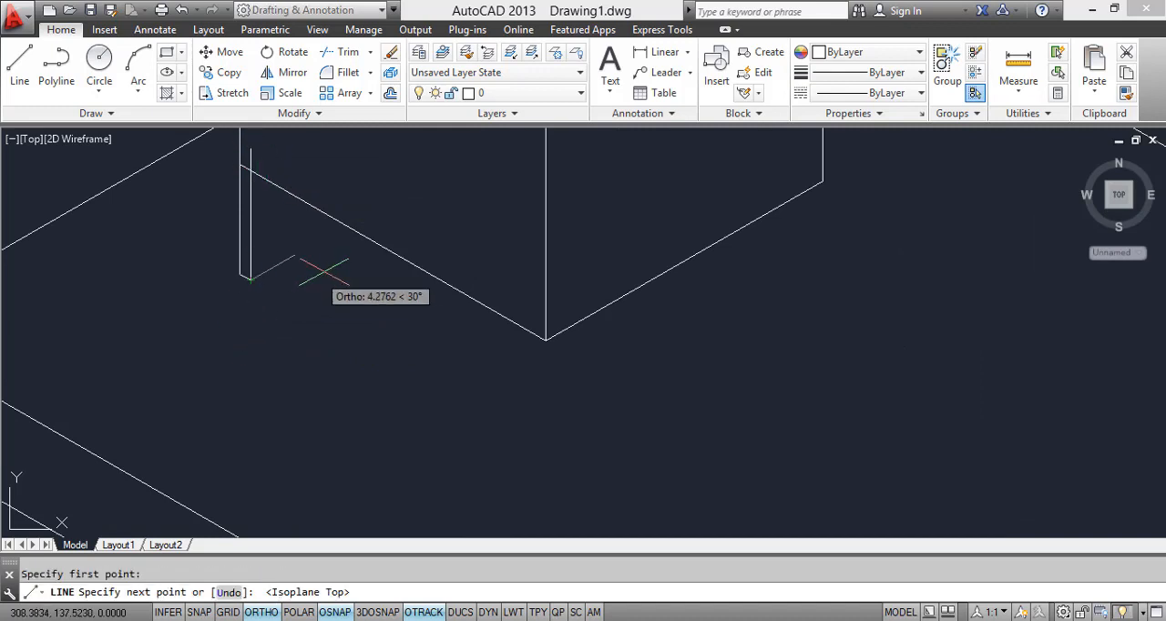
scroll(276, 266, "up", 2)
scroll(277, 271, "up", 2)
left_click(223, 270)
scroll(222, 284, "down", 3)
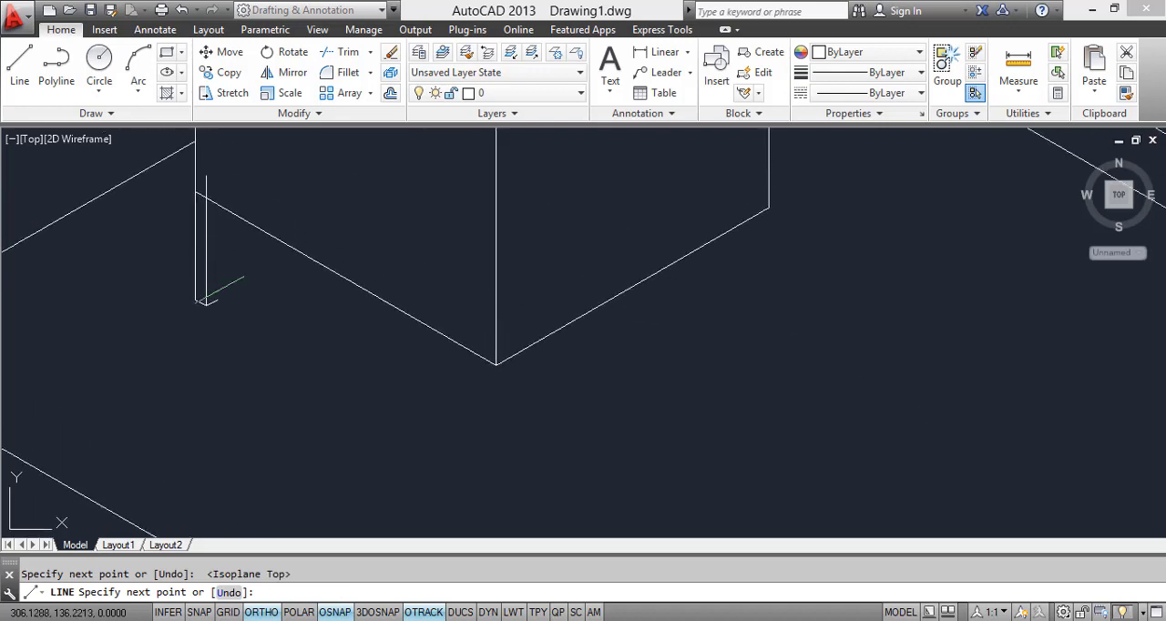
key("F5")
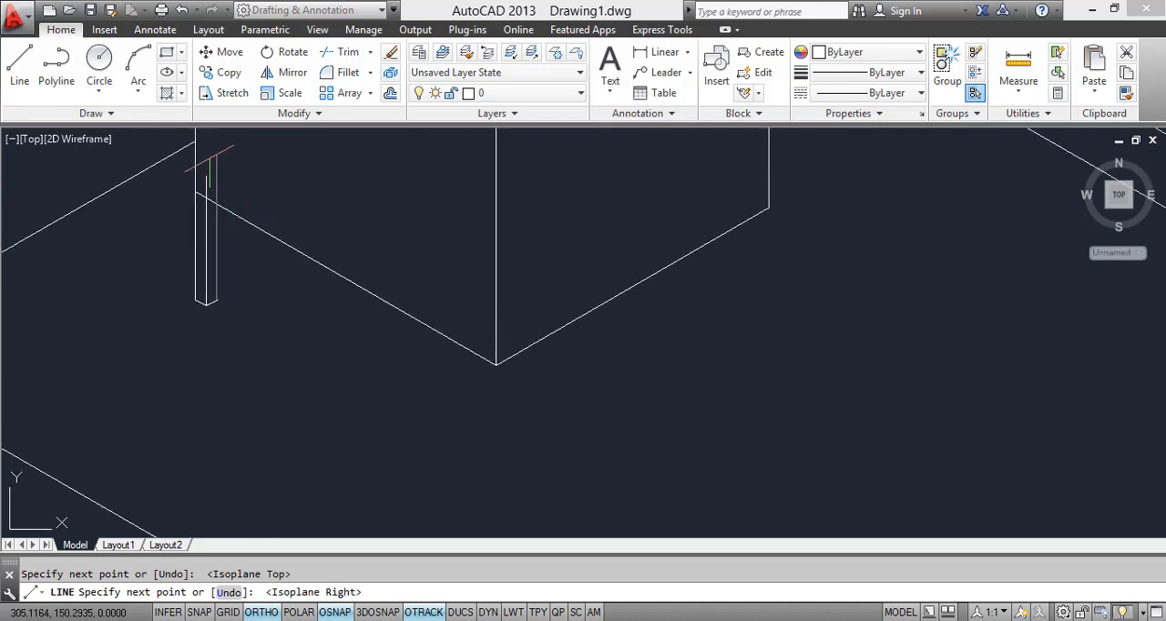
scroll(206, 176, "up", 4)
key("Escape")
Step: Trim the leg's two vertical lines where they extend above the nightstand's bottom edge
type("T")
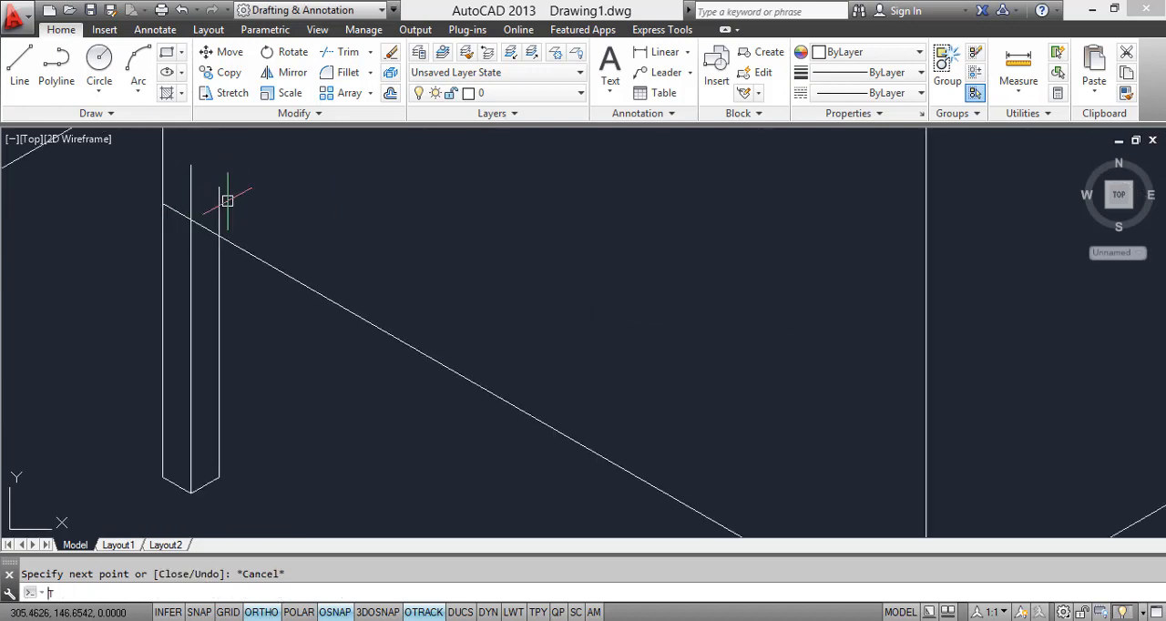
type("R")
key("Return")
key("Return")
left_click(229, 204)
left_click(210, 186)
left_click(191, 175)
scroll(217, 209, "down", 4)
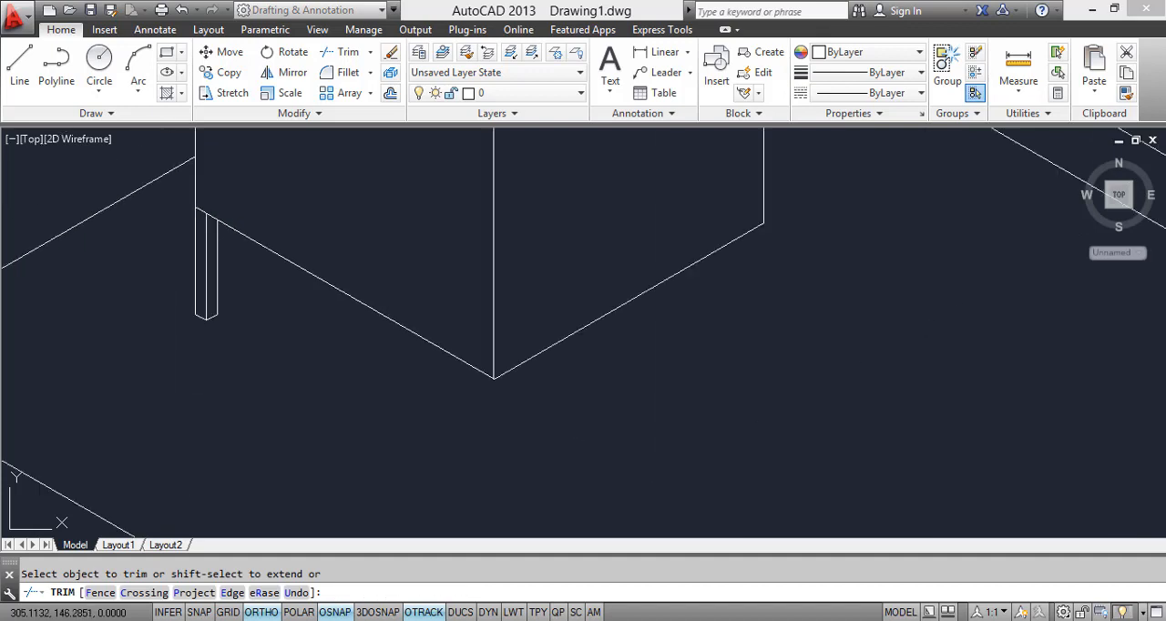
Step: Copy the leg from the left corner to the nightstand's nearest bottom corner
key("Escape")
left_click(244, 353)
left_click(184, 300)
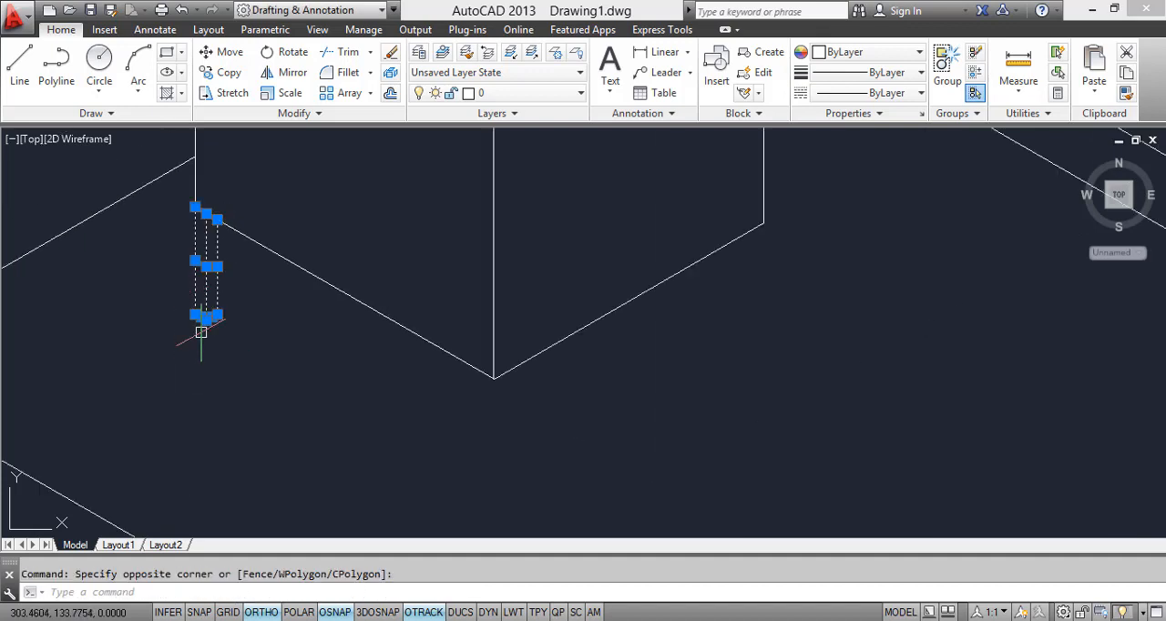
type("co")
key("Return")
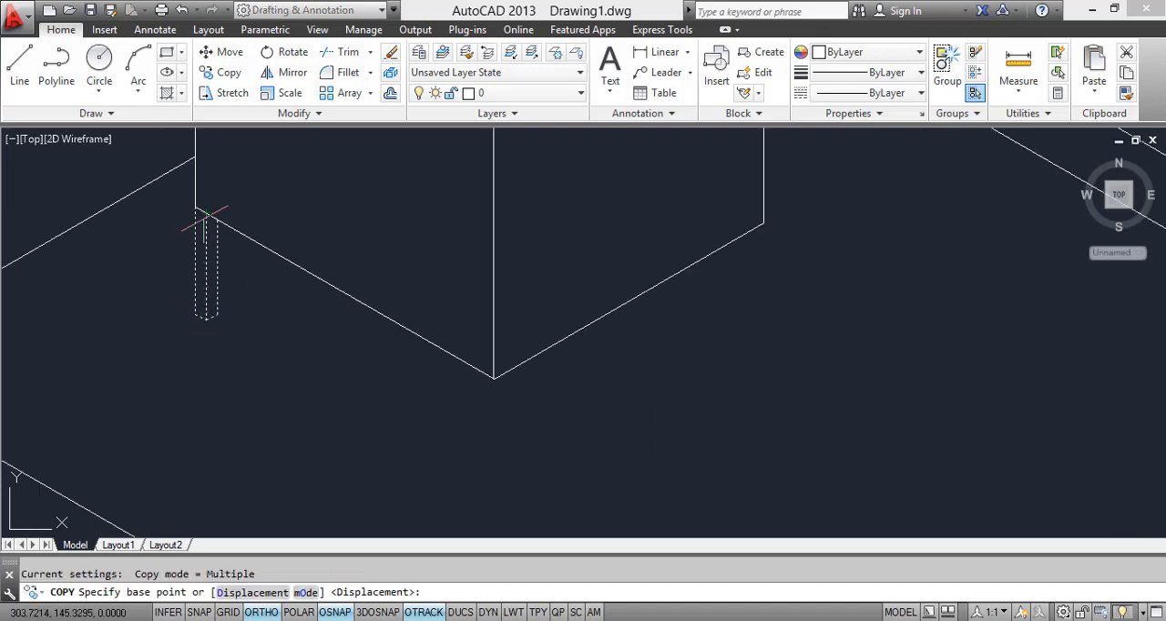
left_click(207, 218)
left_click(492, 378)
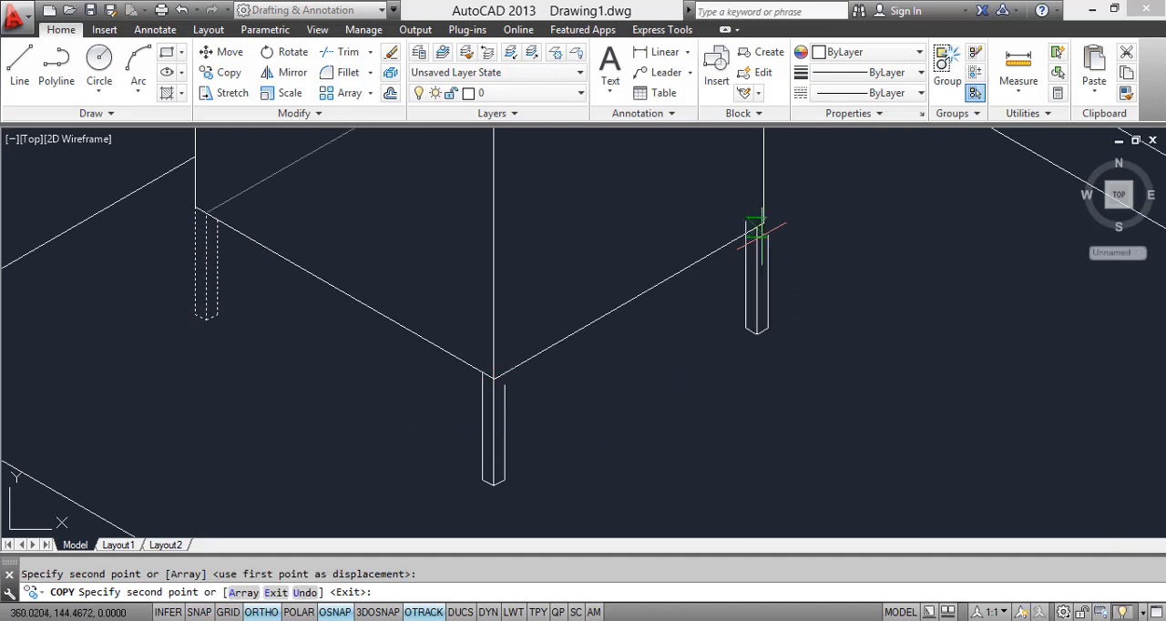
key("Escape")
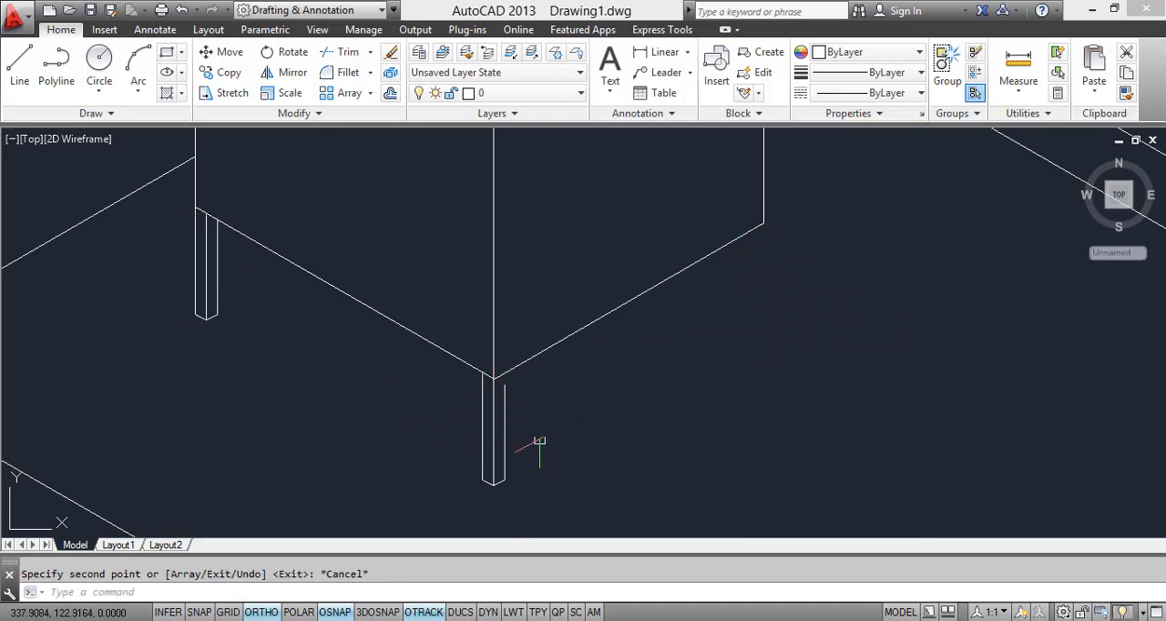
Step: Extend the copied leg's short right-hand line up to the nightstand's bottom edge
type("EX")
key("Return")
key("Return")
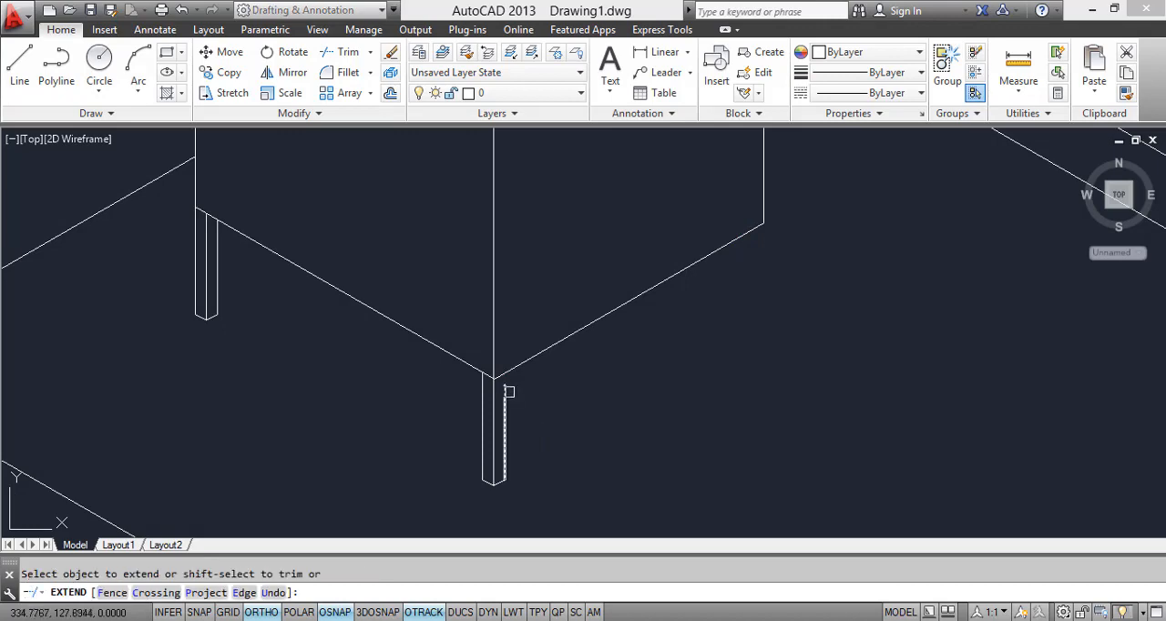
key("Escape")
Step: Copy the near-corner leg, from its upper right endpoint, to the nightstand's bed-side front corner
middle_click_drag(525, 488, 509, 396)
left_click(521, 408)
left_click(409, 349)
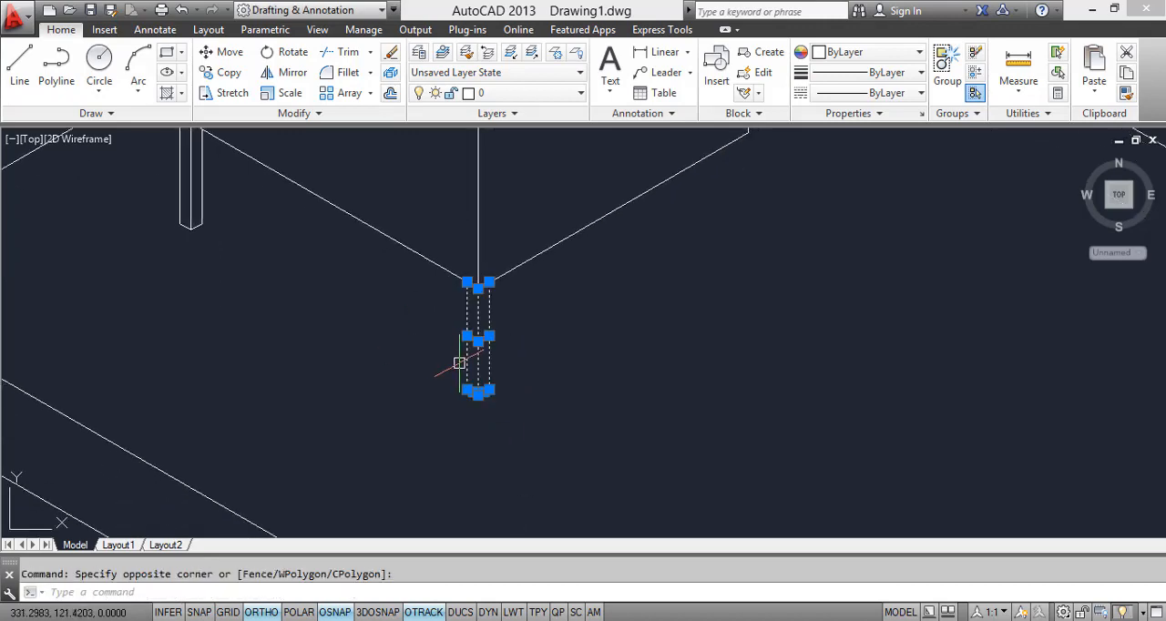
type("co")
key("Return")
left_click(490, 281)
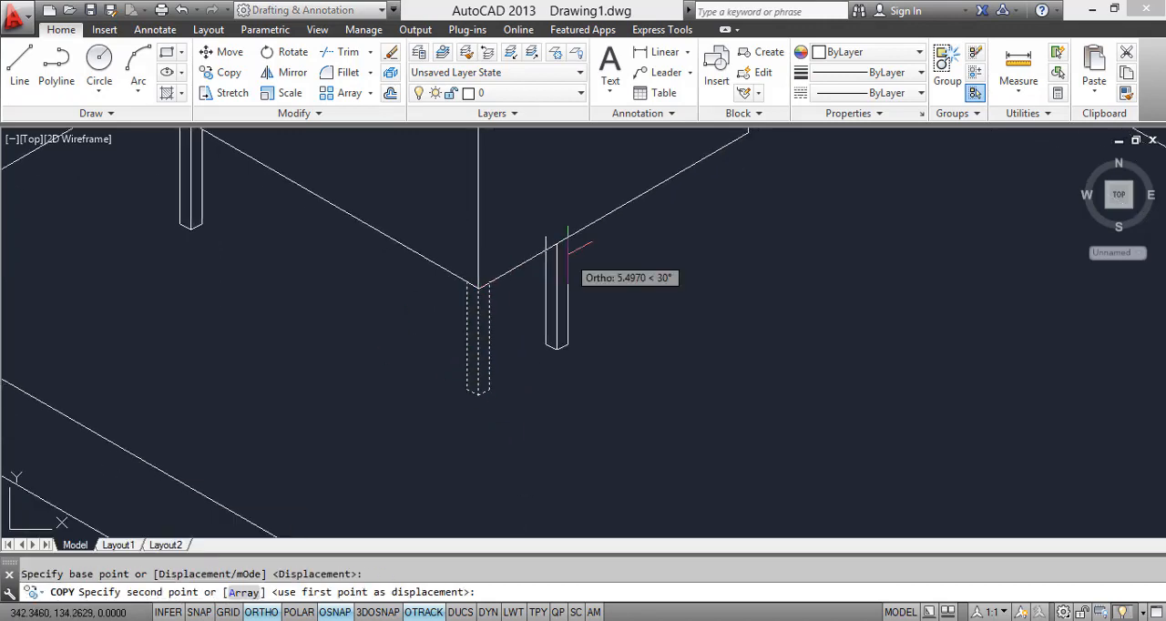
scroll(551, 360, "down", 3)
key("Escape")
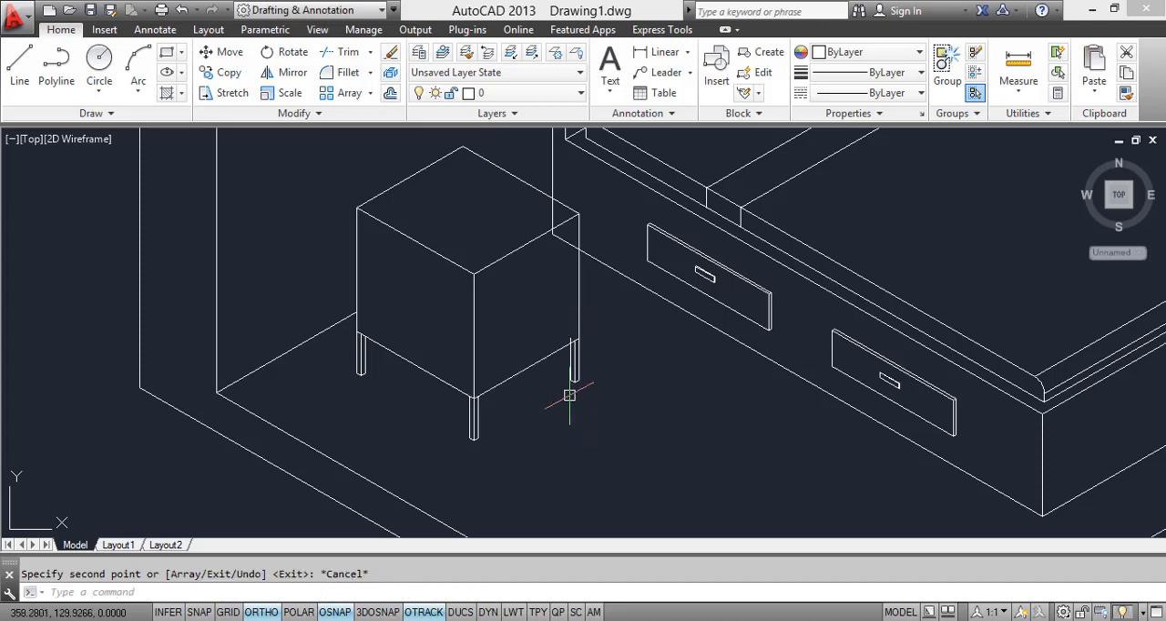
Step: Trim the bed-side leg's line above the nightstand's bottom edge and the bed's edges hidden behind the nightstand
type("tr")
key("Return")
scroll(568, 364, "up", 4)
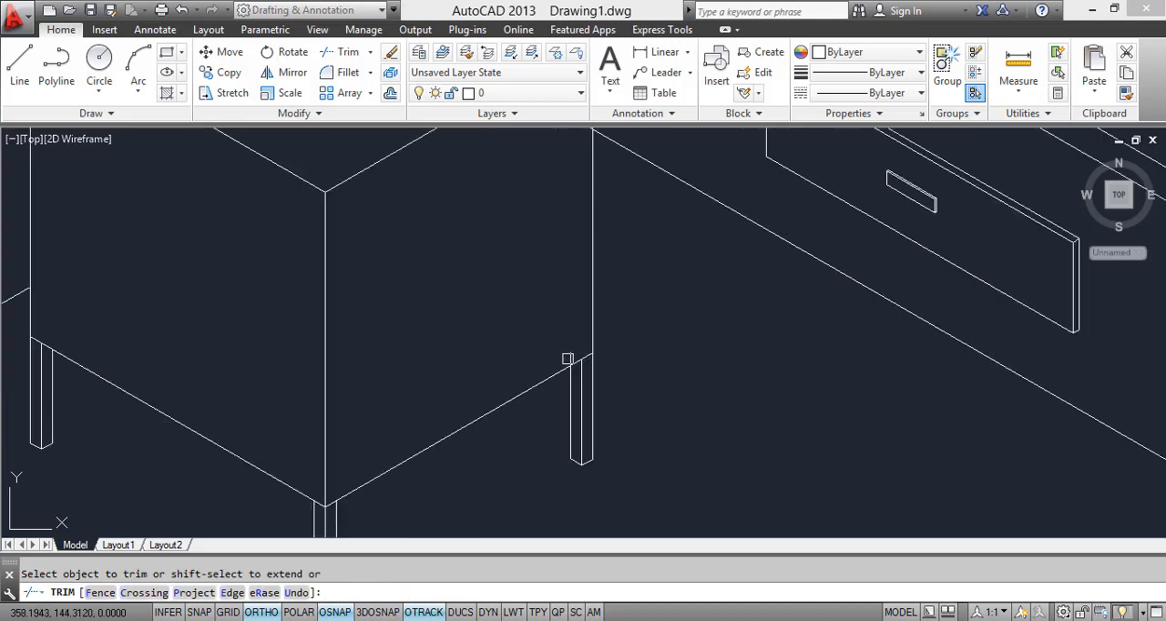
scroll(565, 366, "down", 3)
scroll(547, 331, "up", 2)
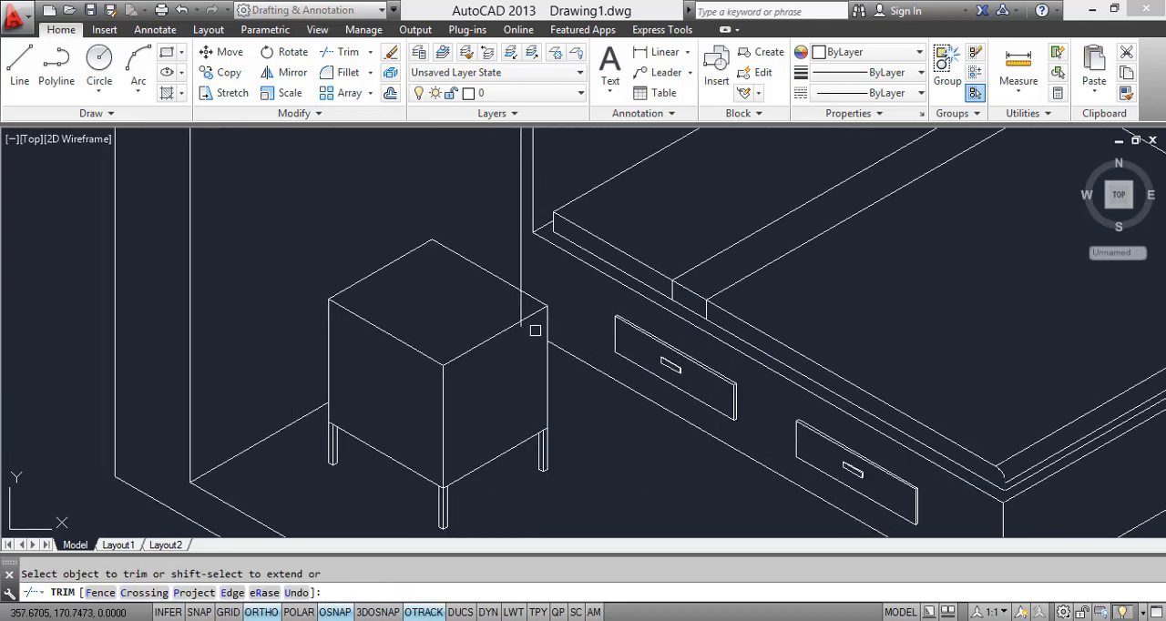
key("Escape")
Step: Erase the leftover fragment of the bed's vertical edge lying over the nightstand's top
left_click(514, 316)
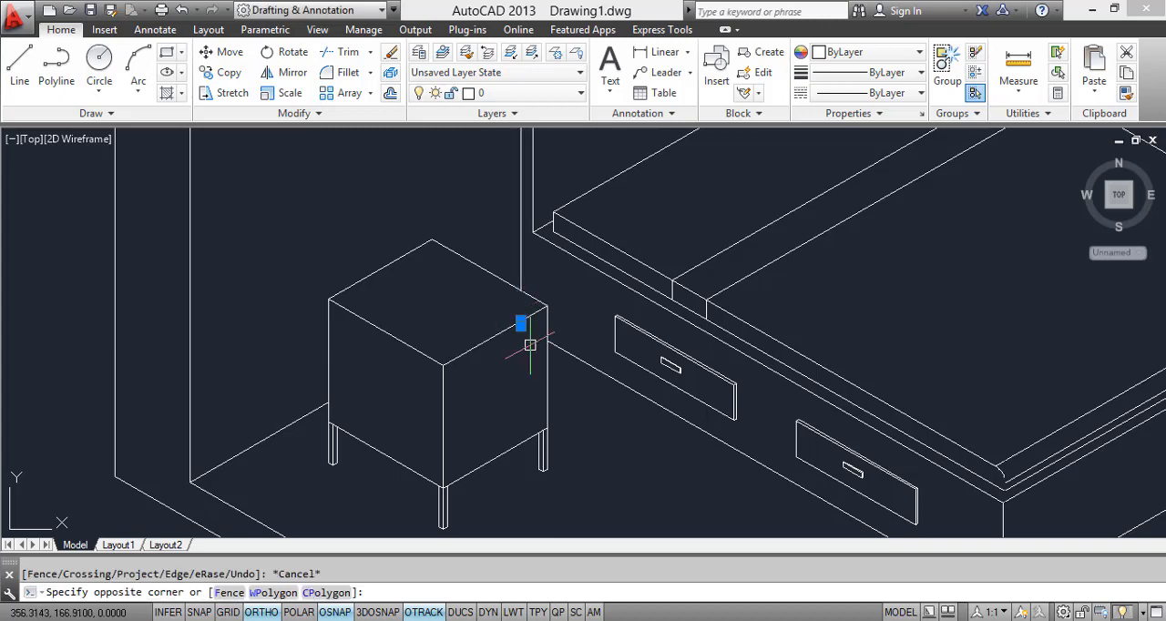
left_click(530, 344)
right_click(490, 330)
left_click(500, 311)
Step: Draw a line across the nightstand's front face between the midpoints of its two vertical edges, dividing it into two drawers
scroll(496, 320, "down", 2)
middle_click_drag(524, 382, 437, 345)
scroll(438, 351, "down", 3)
scroll(446, 382, "up", 1)
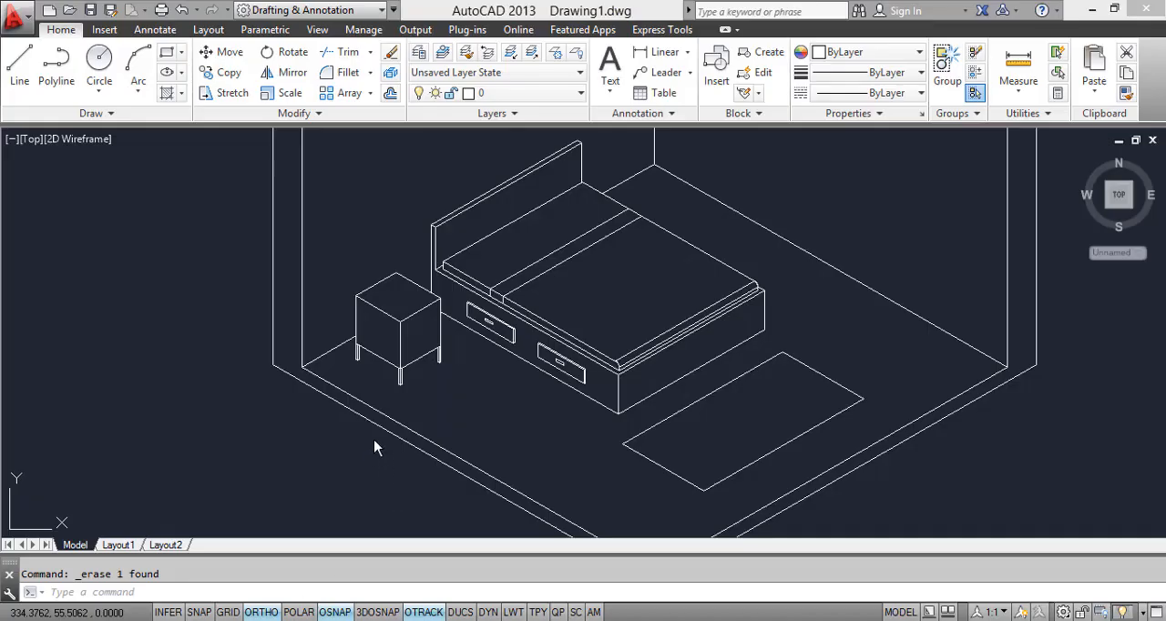
scroll(432, 344, "up", 4)
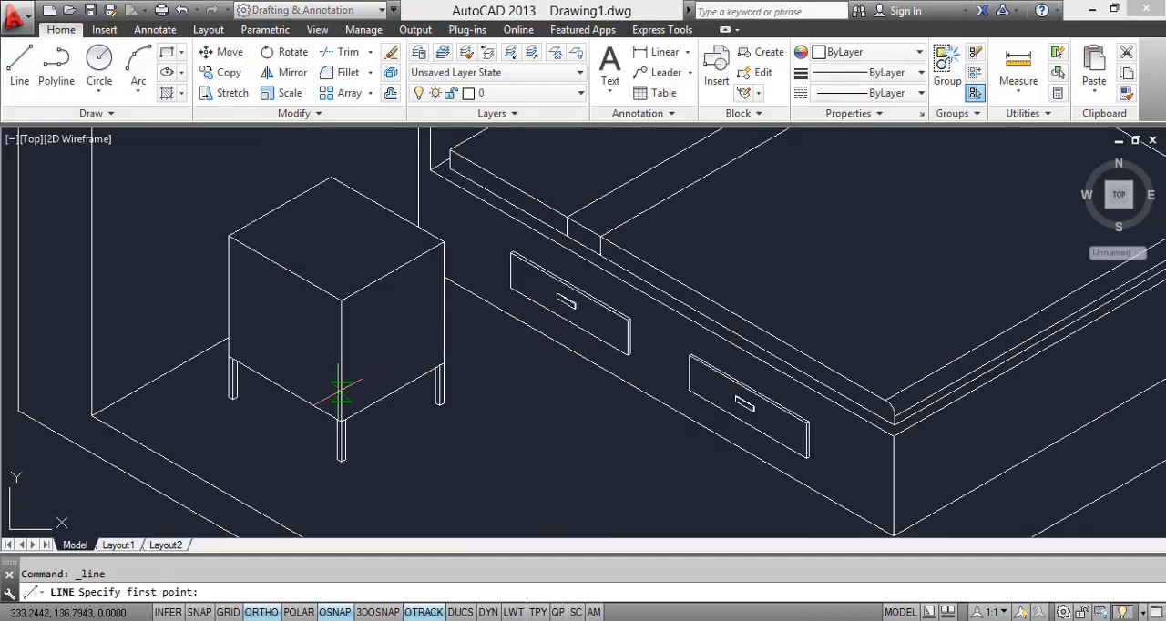
left_click(444, 305)
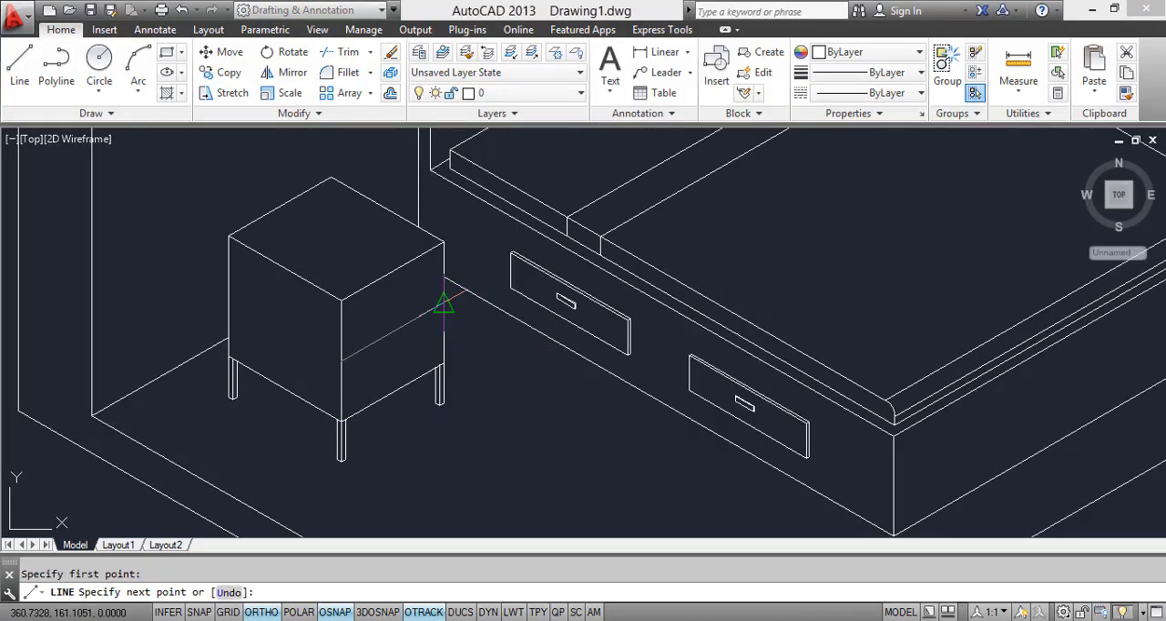
left_click(342, 355)
key("Escape")
Step: Copy the front face's top edge to just below itself and just below the dividing line
scroll(378, 356, "up", 2)
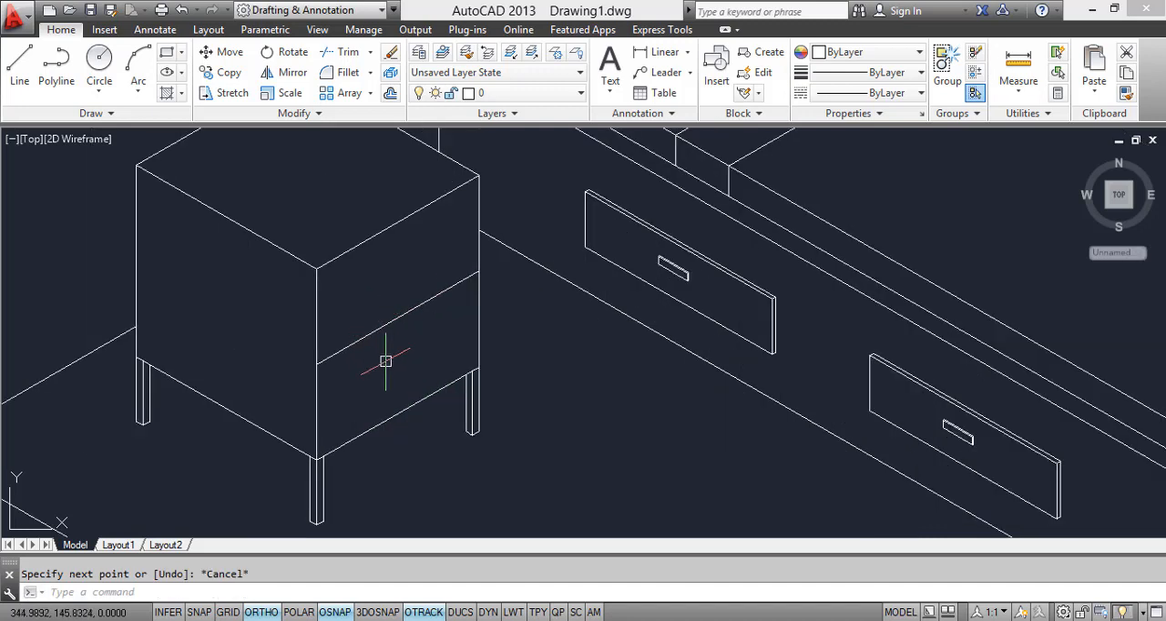
type("co")
key("Return")
left_click(314, 263)
key("Return")
scroll(309, 273, "up", 4)
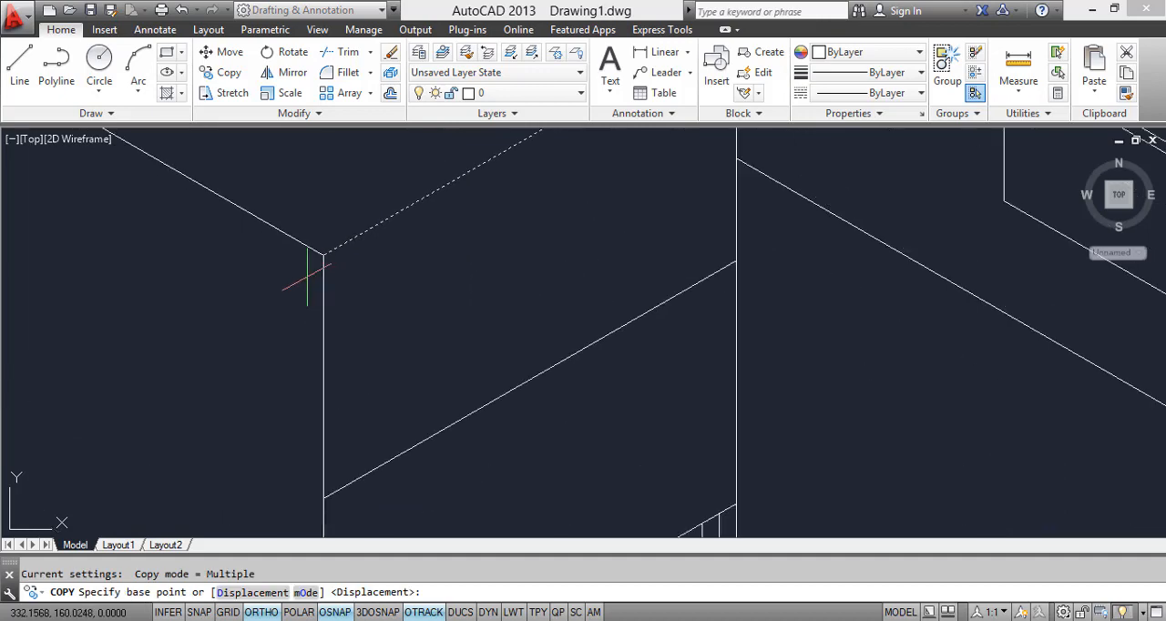
left_click(324, 255)
mouse_move(318, 267)
middle_mouse_down()
mouse_move(318, 433)
mouse_move(316, 390)
middle_mouse_up()
left_click(312, 402)
key("Escape")
Step: Draw a small isocircle in the right isoplane on the nightstand's upper drawer front, centred below the midpoint of its top edge
scroll(419, 299, "down", 5)
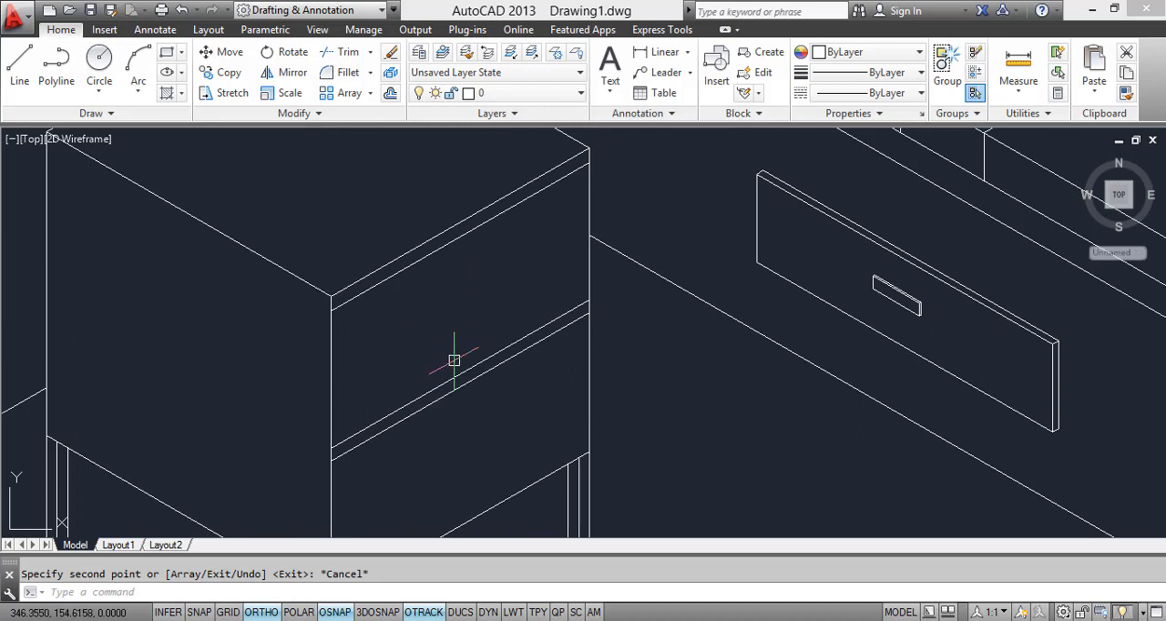
key("Return")
key("Escape")
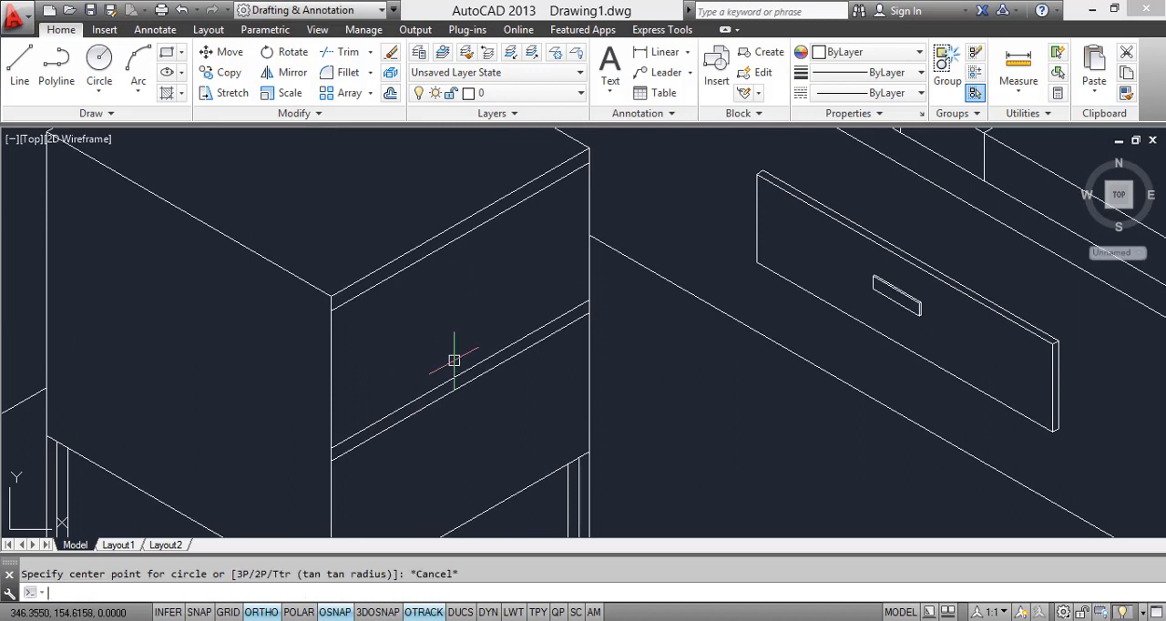
type("EL")
key("Return")
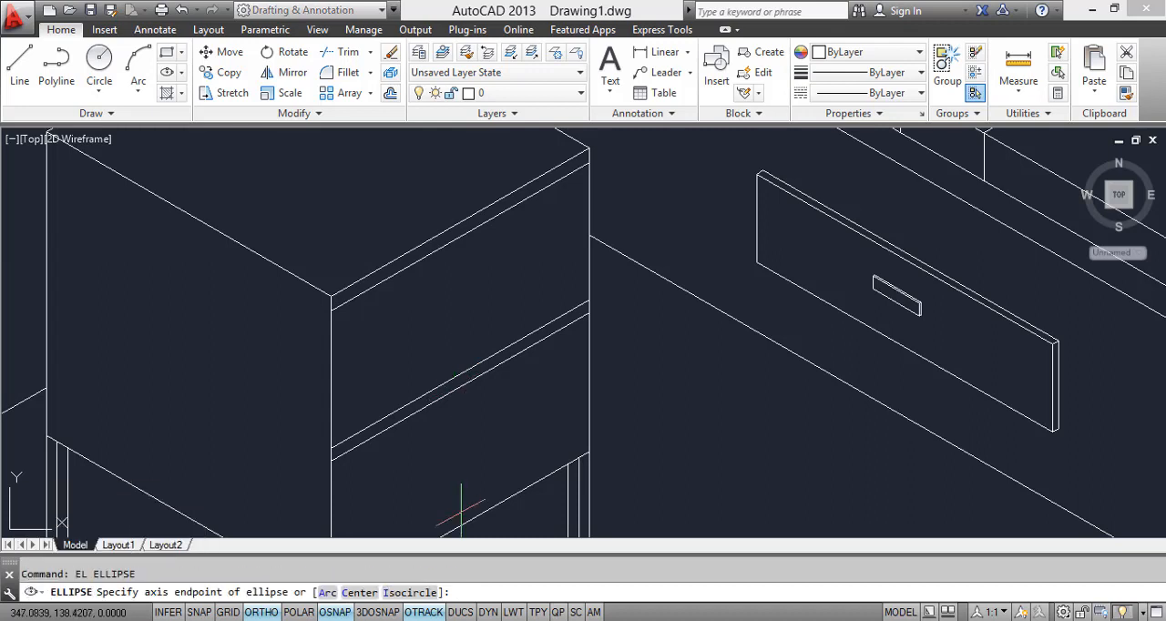
left_click(410, 593)
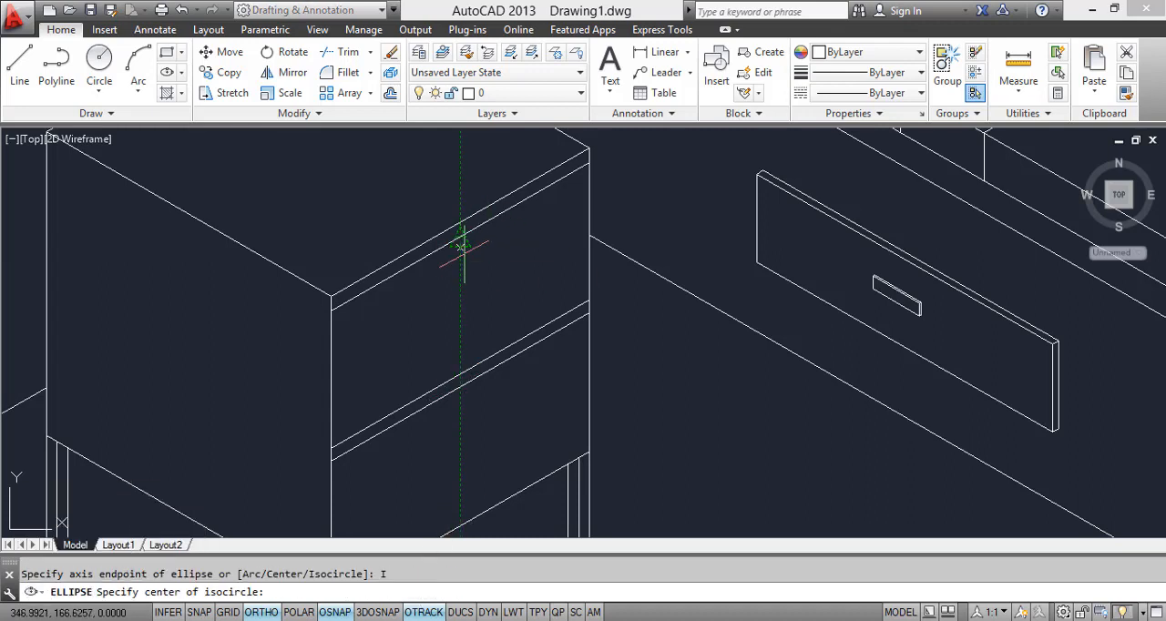
left_click(460, 291)
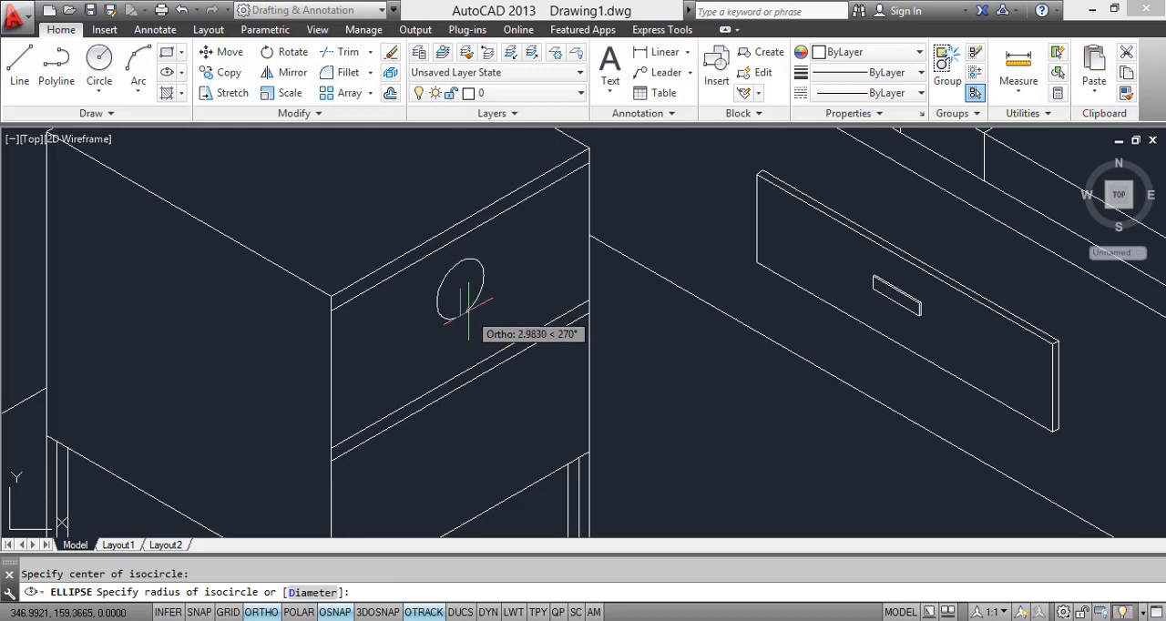
key("F5")
key("F5")
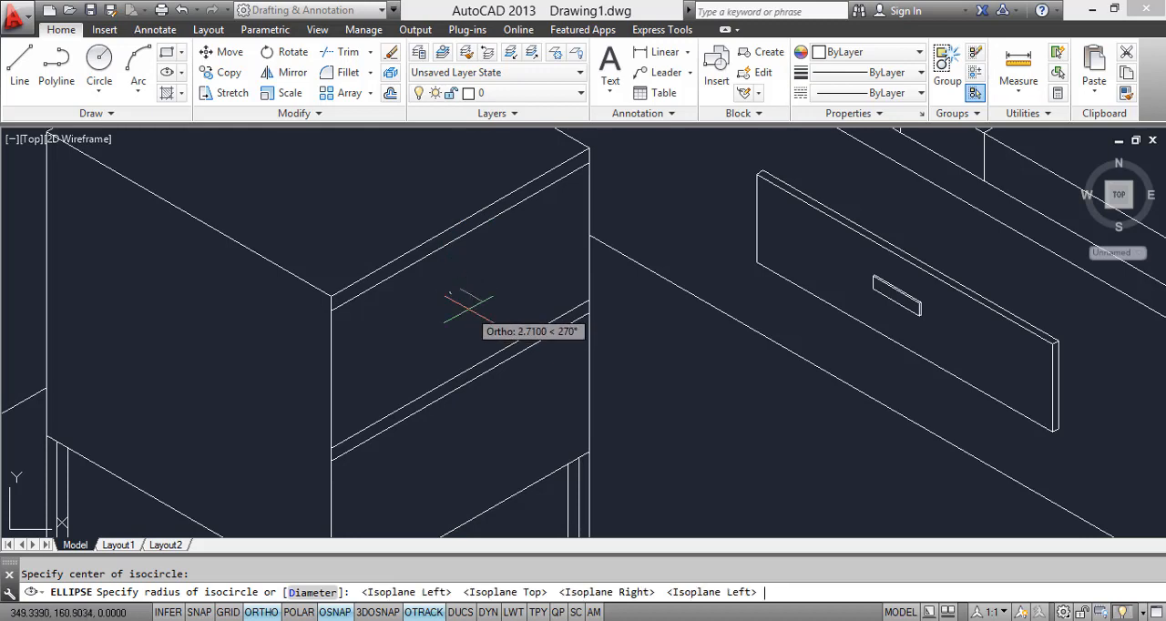
key("F5")
key("F5")
left_click(468, 307)
key("Escape")
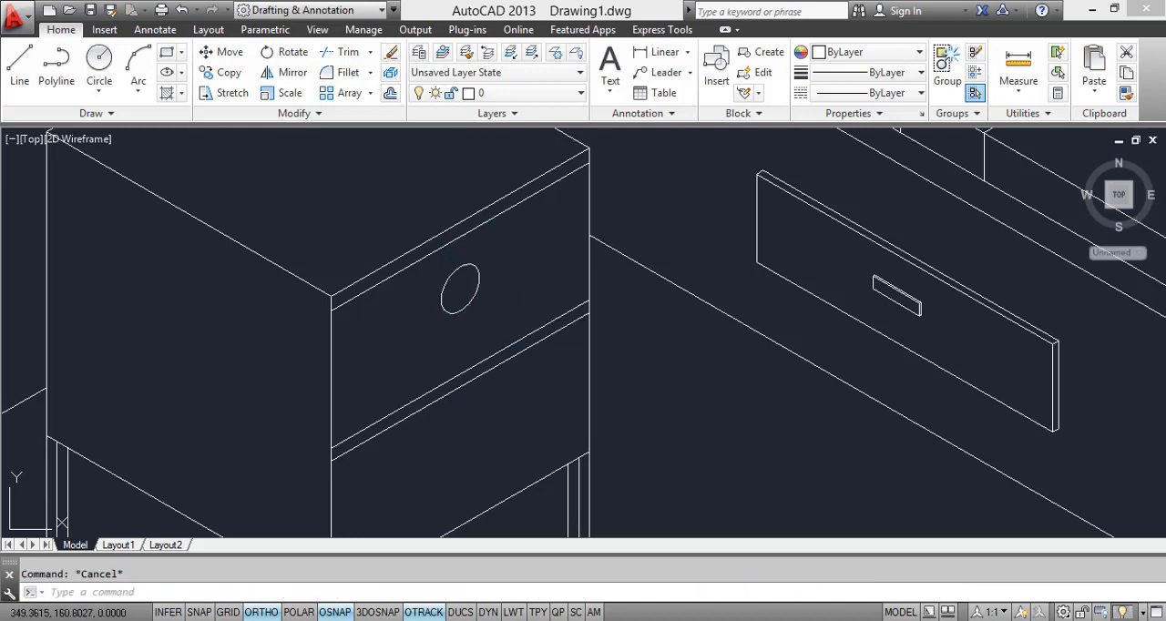
left_click(492, 306)
left_click(473, 296)
type("co")
key("Return")
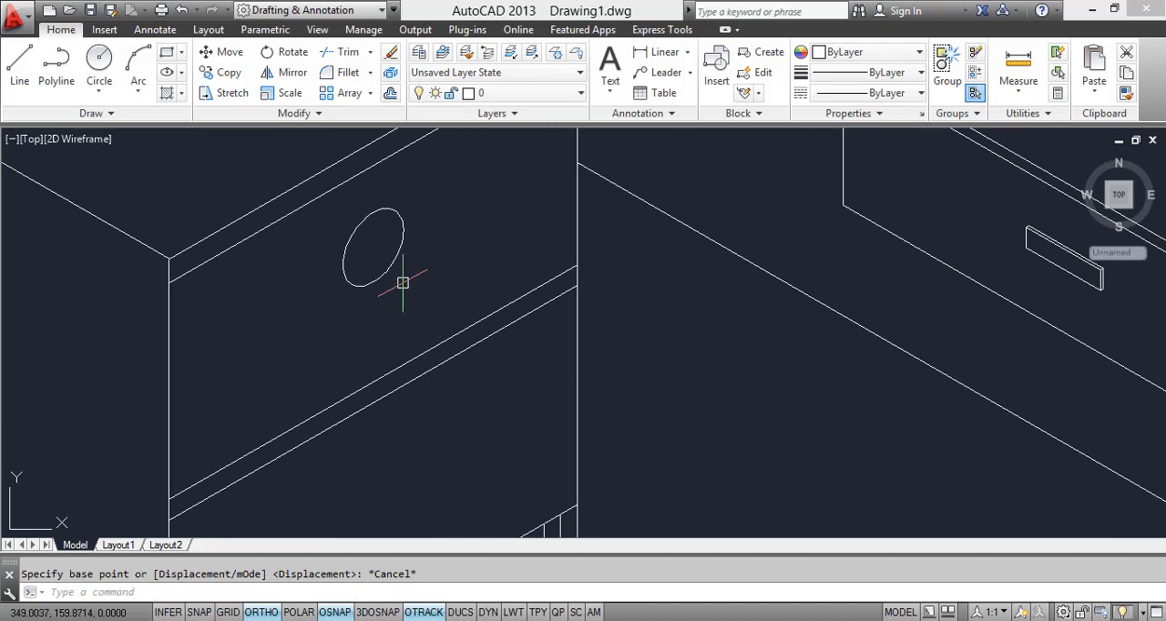
Step: Copy the handle's isocircle a short distance outward from the drawer front, in the left isoplane direction
key("Return")
left_click(401, 256)
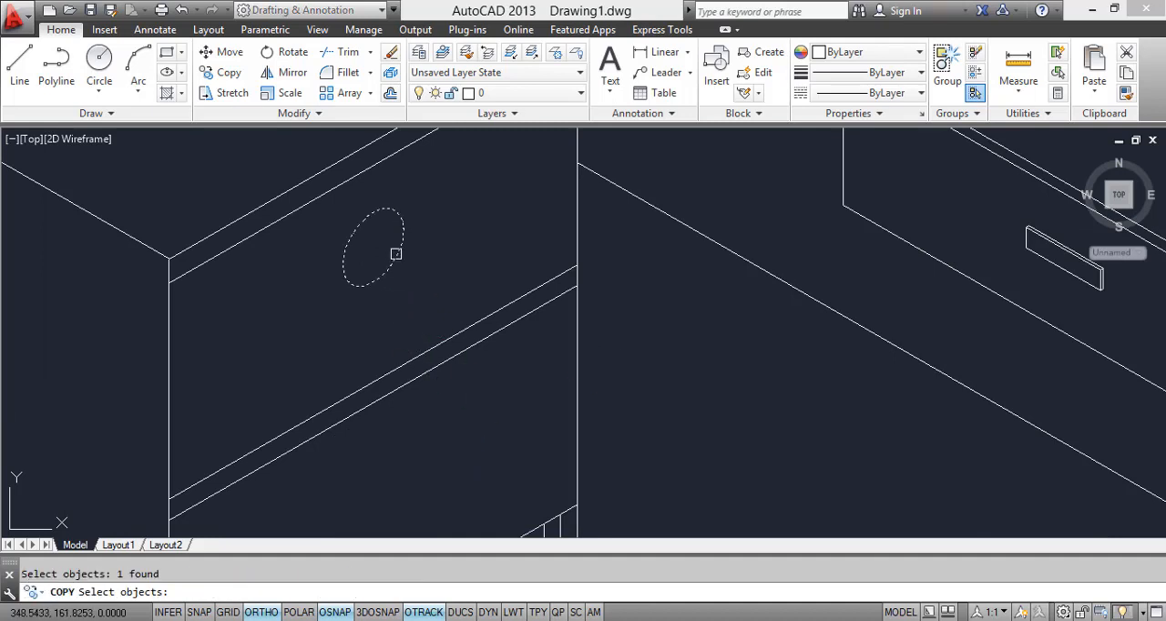
key("Return")
left_click(383, 229)
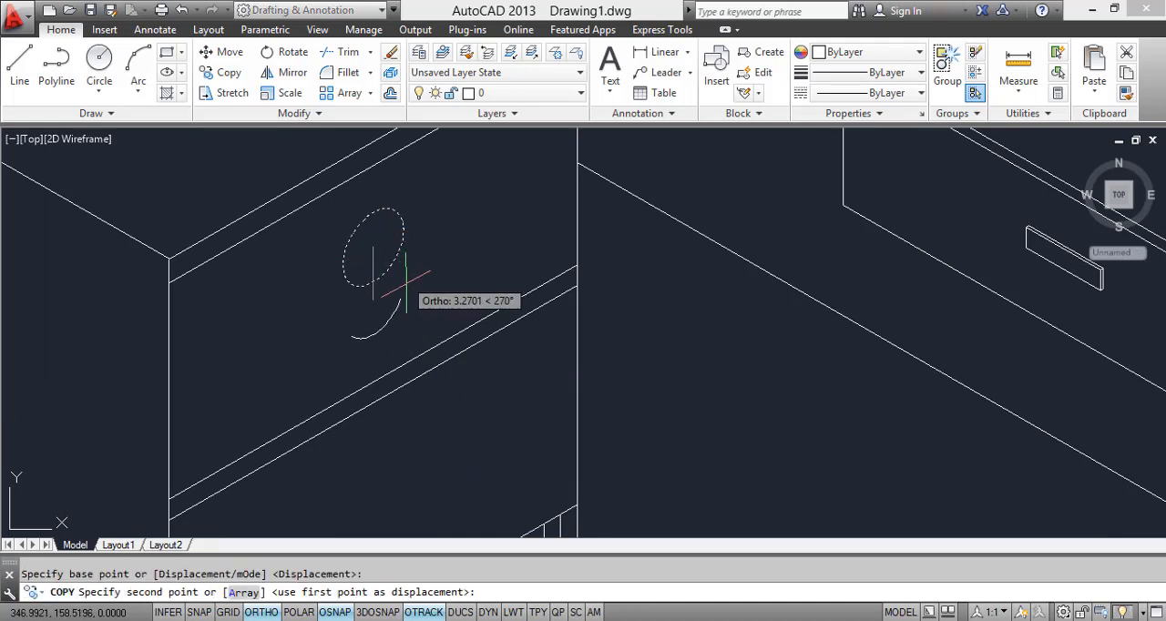
key("F5")
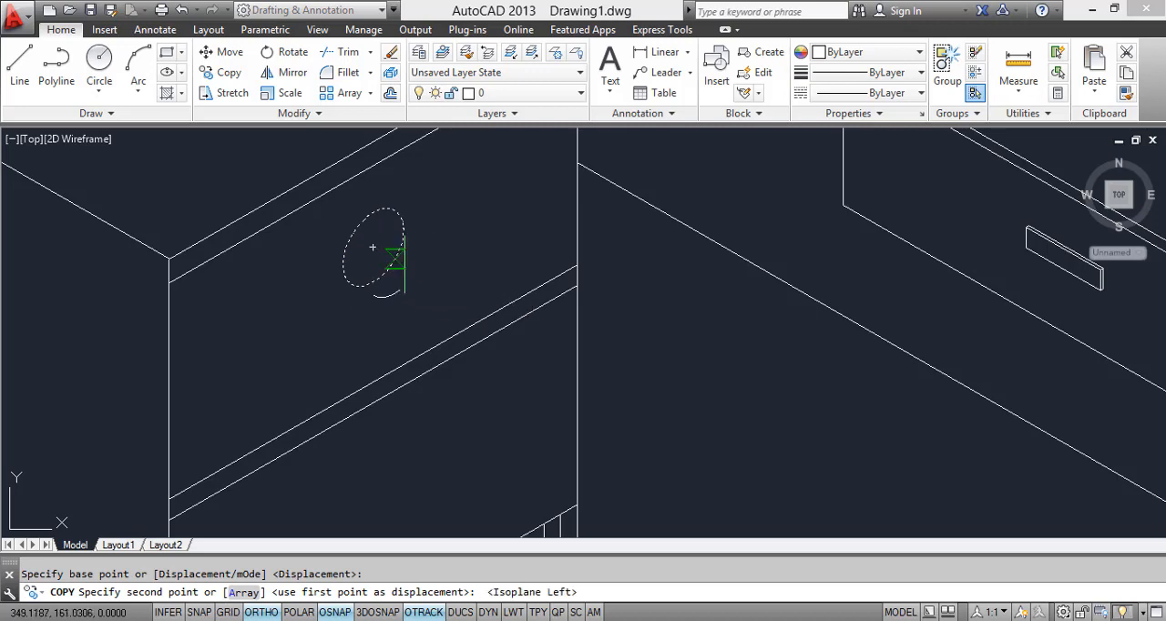
scroll(391, 260, "up", 4)
left_click(394, 264)
key("Escape")
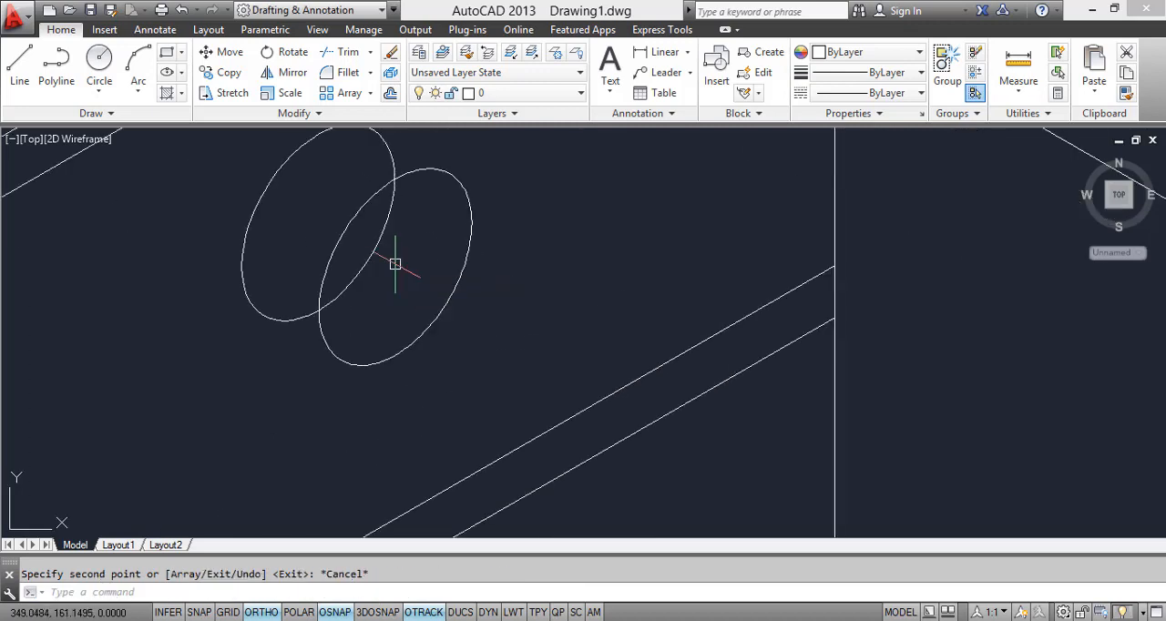
Step: Trim the part of the rear handle circle hidden behind the front circle
type("TR")
key("Return")
scroll(401, 259, "down", 7)
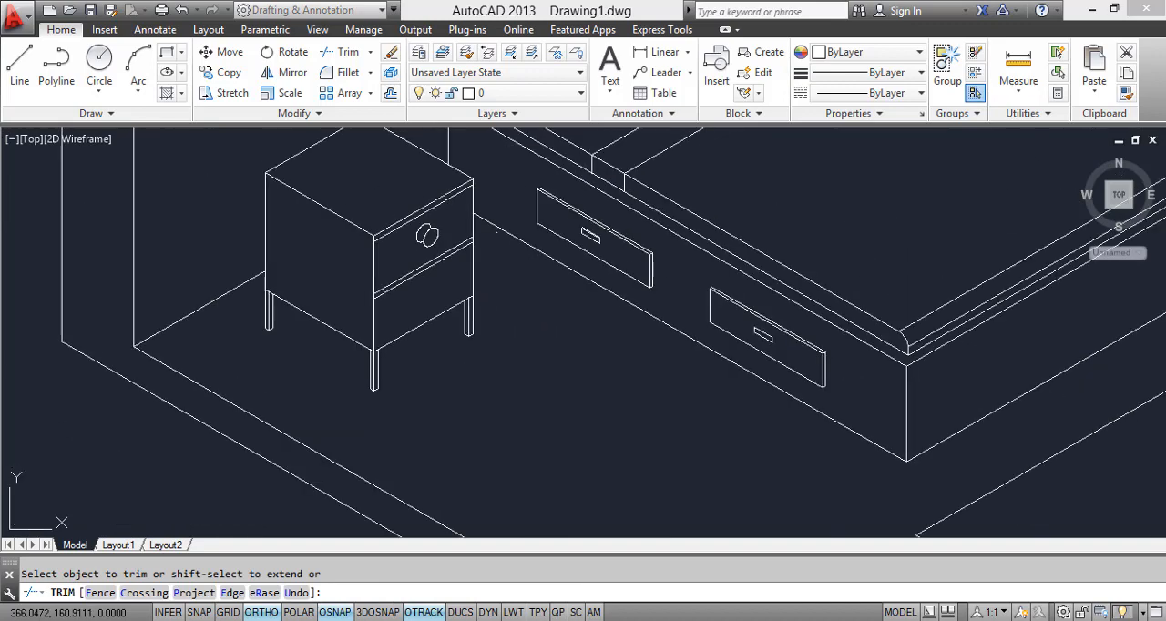
scroll(412, 255, "up", 5)
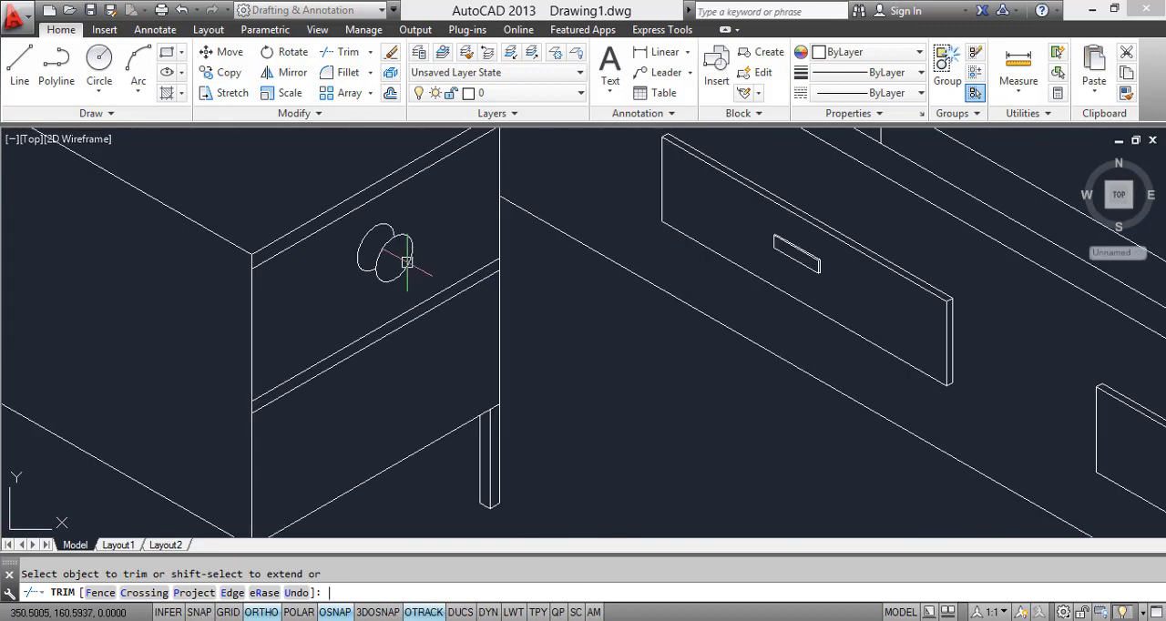
key("Escape")
Step: Move the handle's front circle slightly back toward the drawer front to make the handle thinner
scroll(407, 263, "up", 4)
left_click(401, 267)
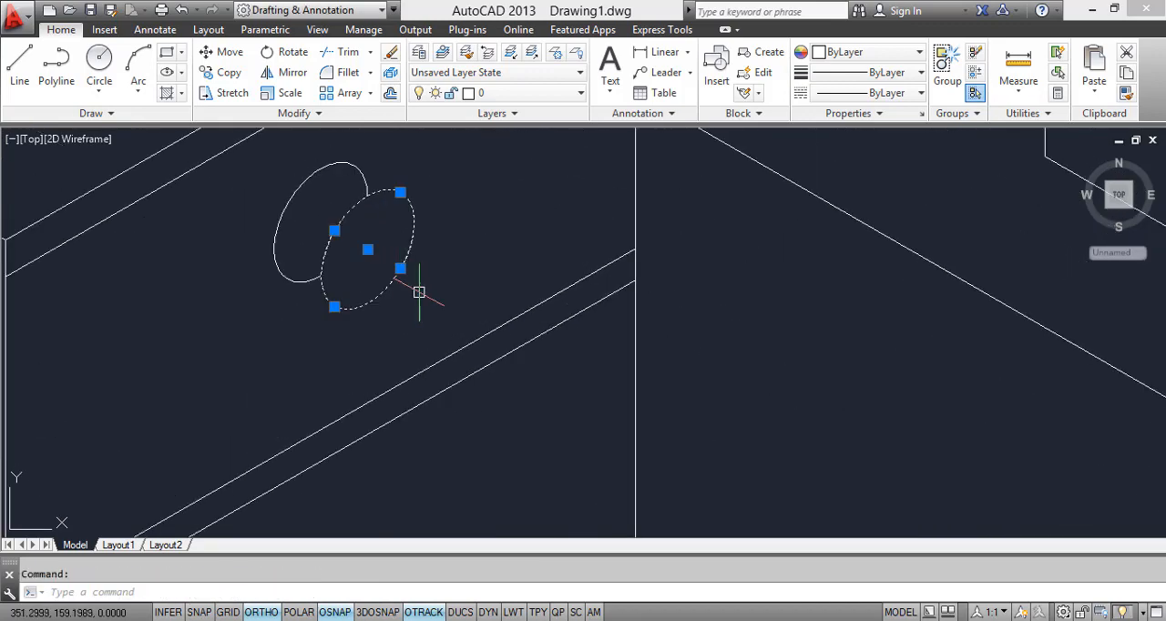
type("M")
key("Return")
left_click(369, 247)
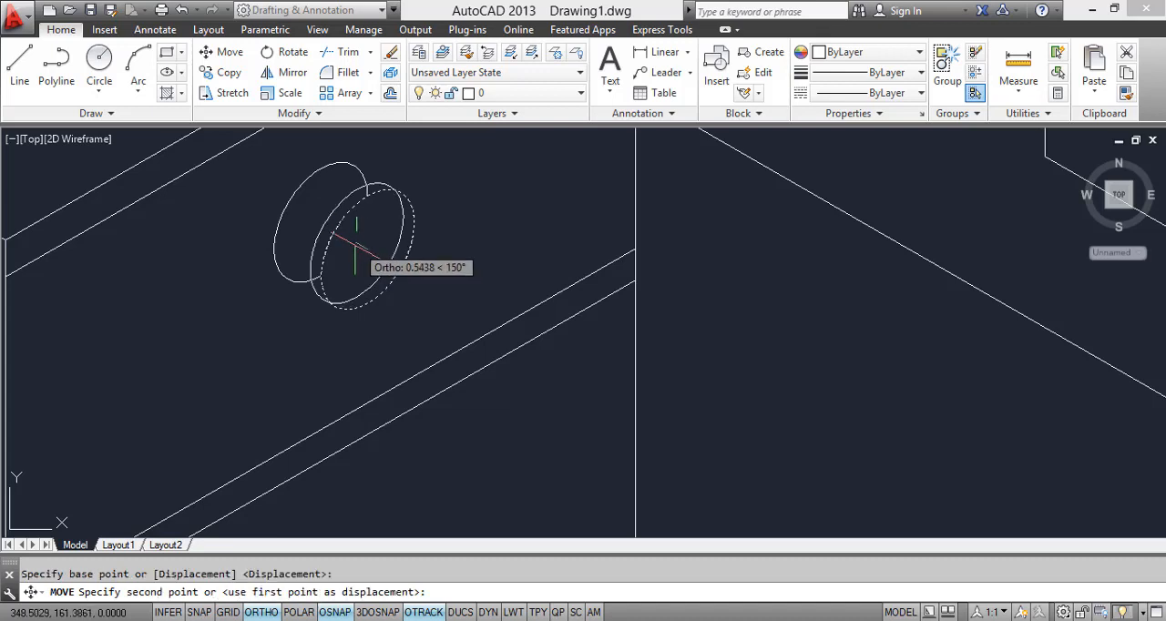
key("Escape")
Step: Trim the rear circle's two leftover ends that lie inside the moved front circle
type("T")
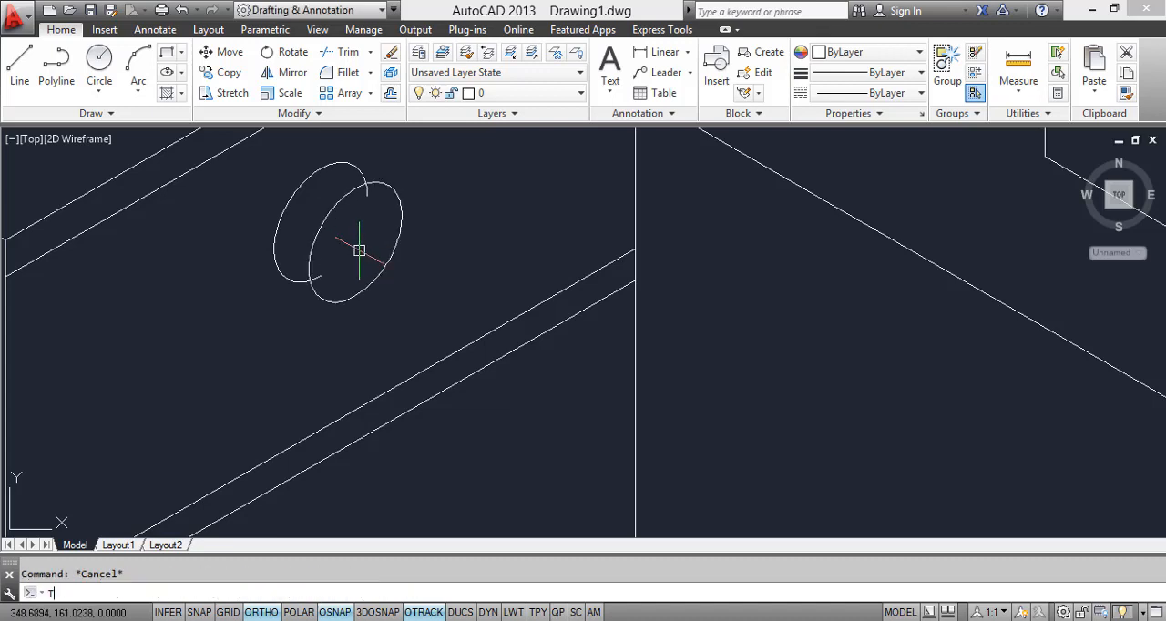
type("R")
key("Return")
key("Return")
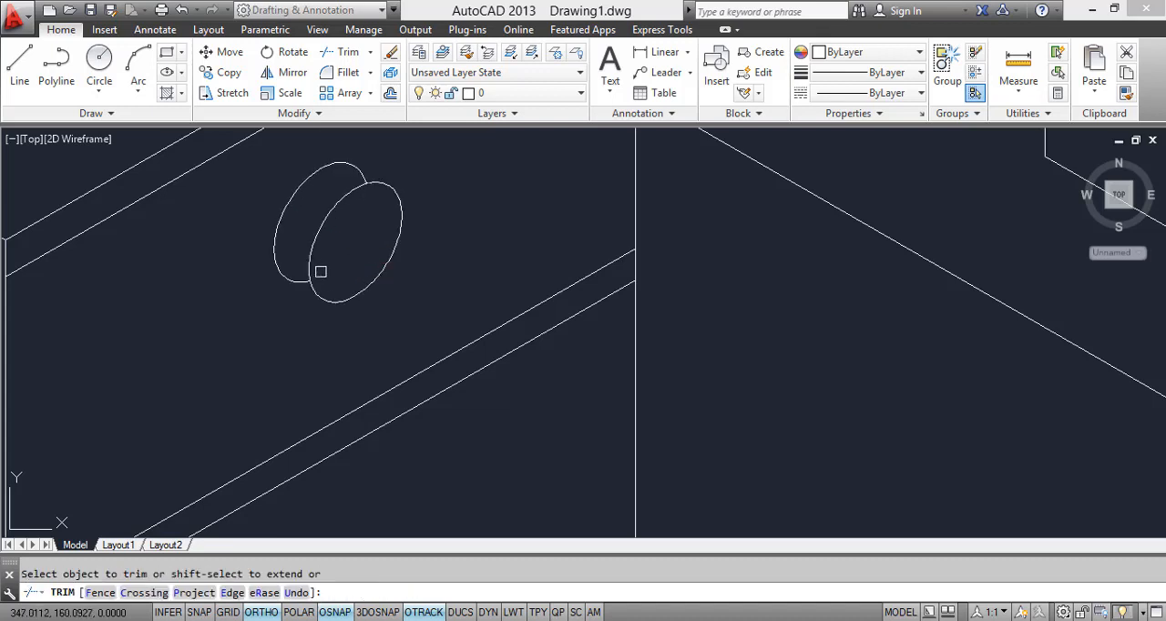
key("Escape")
Step: Copy the finished round handle from the upper drawer to the lower one, using matching points on the nightstand's bed-side vertical edge
left_click(391, 307)
left_click(296, 246)
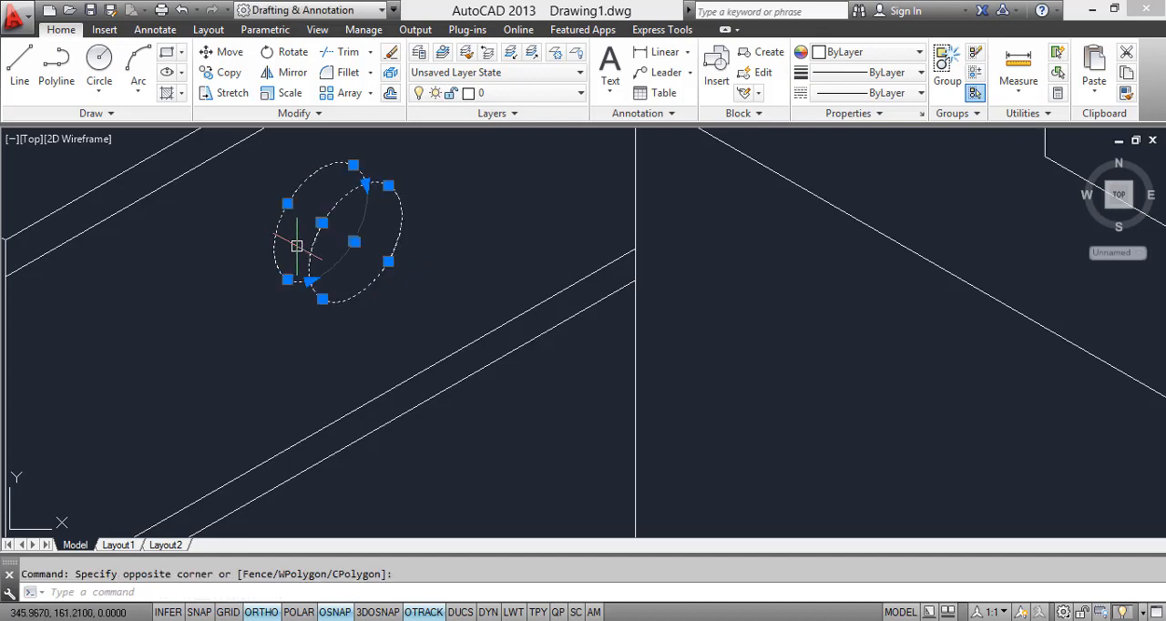
type("co")
key("Return")
scroll(301, 193, "down", 6)
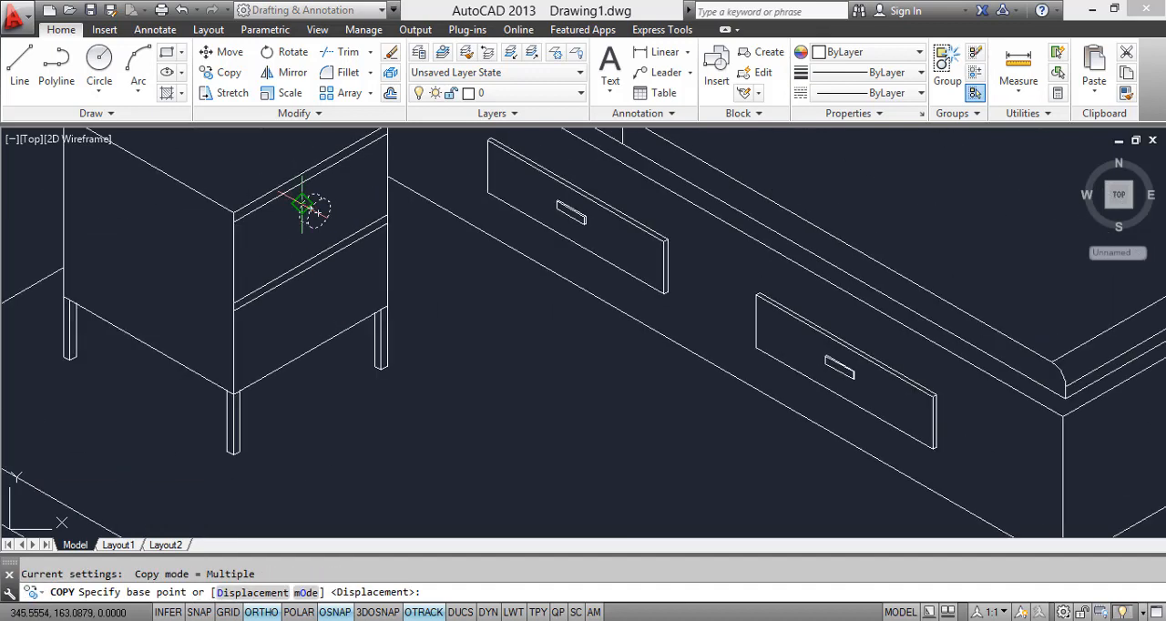
left_click(388, 134)
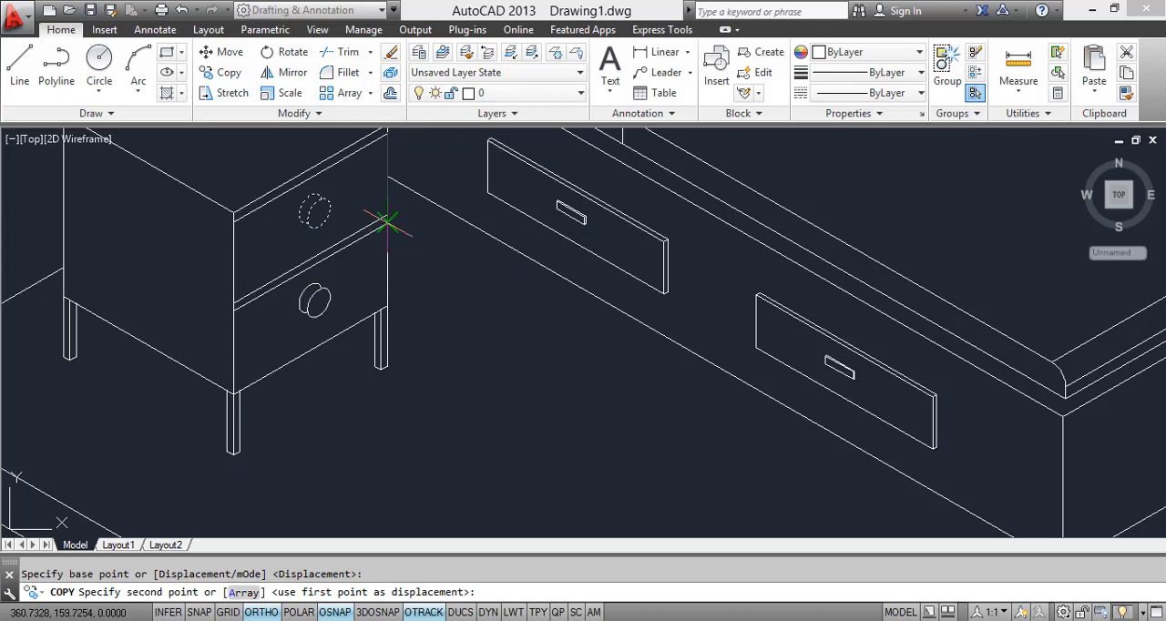
left_click(387, 224)
key("Escape")
scroll(424, 288, "down", 6)
scroll(447, 352, "up", 4)
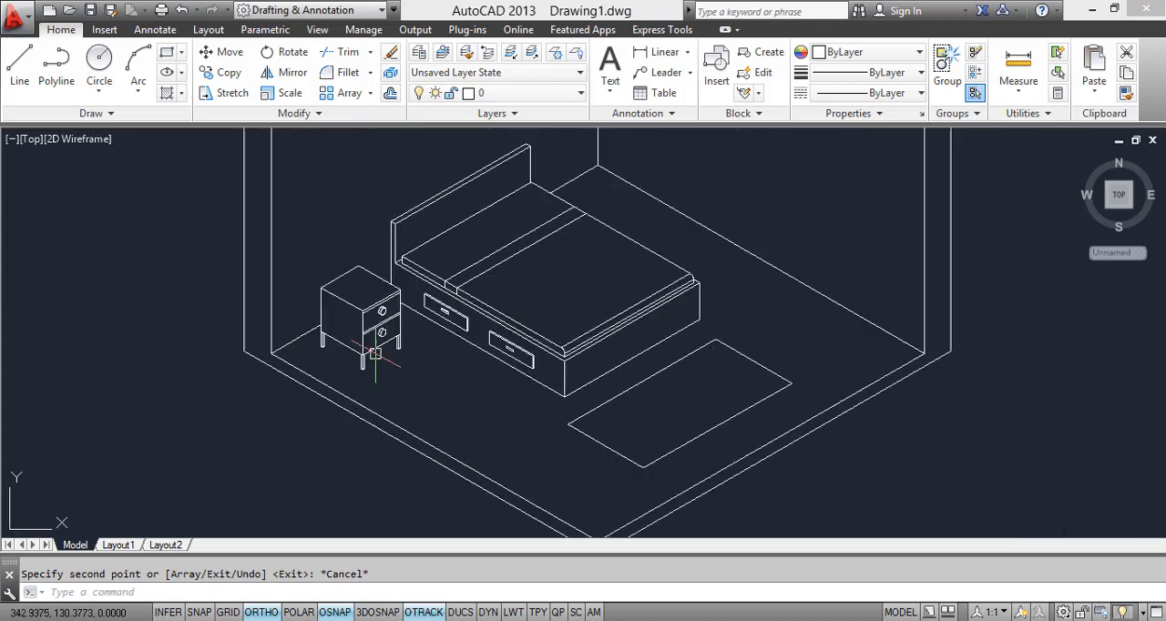
Step: Switch to the reference image in Windows Photo Viewer, examine the lamp on the nightstand, and return to the AutoCAD drawing
key("F7")
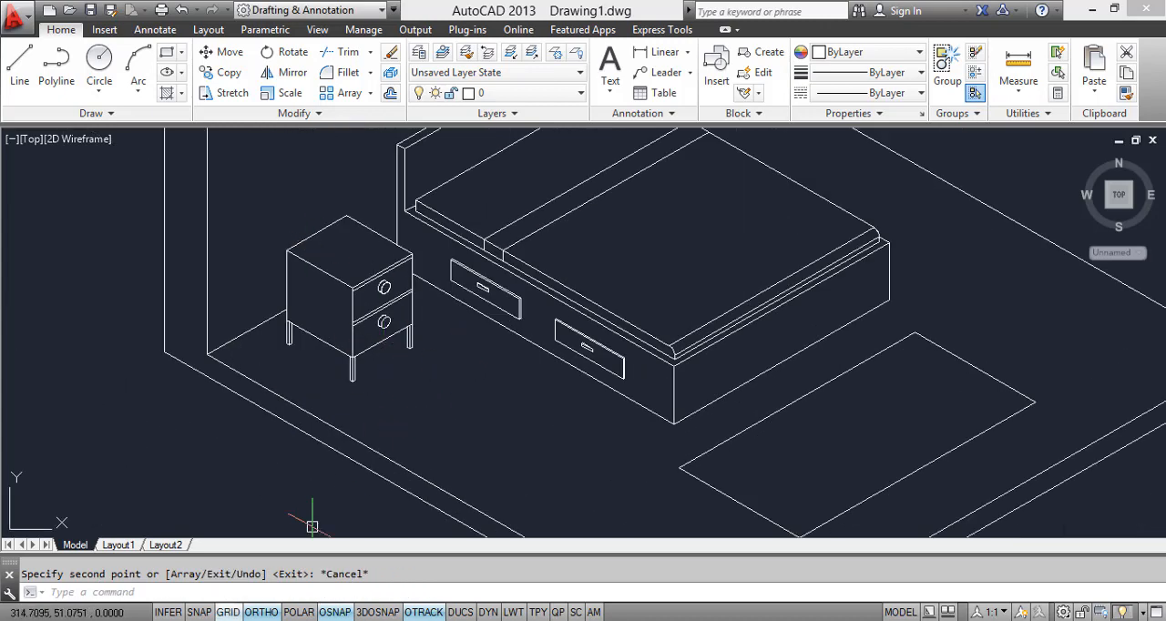
left_click(251, 620)
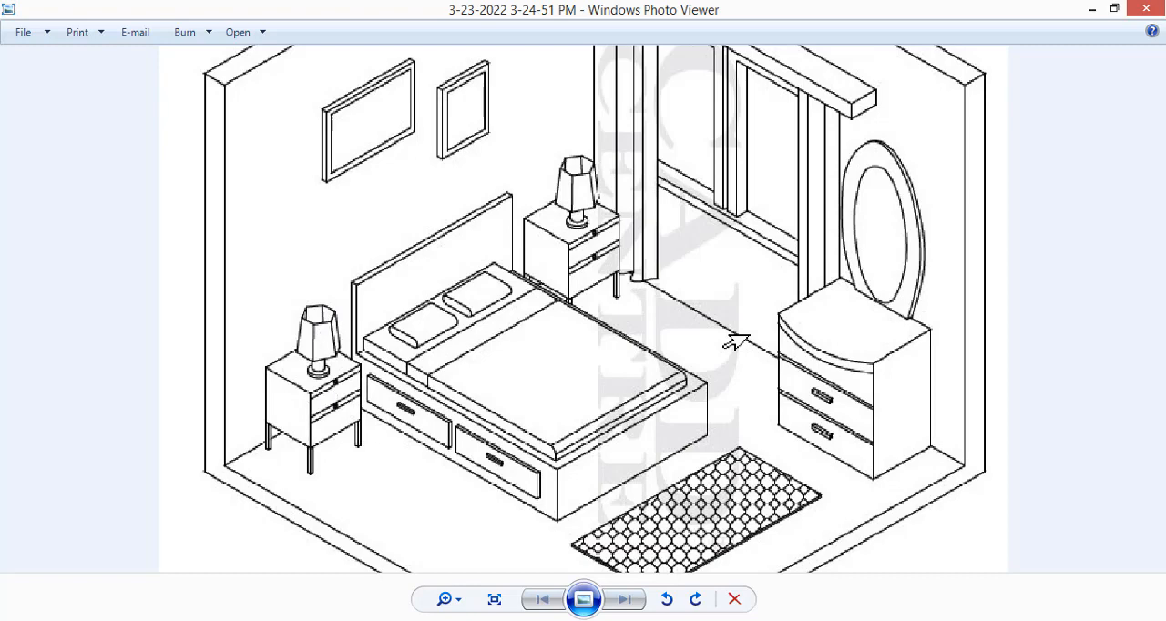
left_click(238, 597)
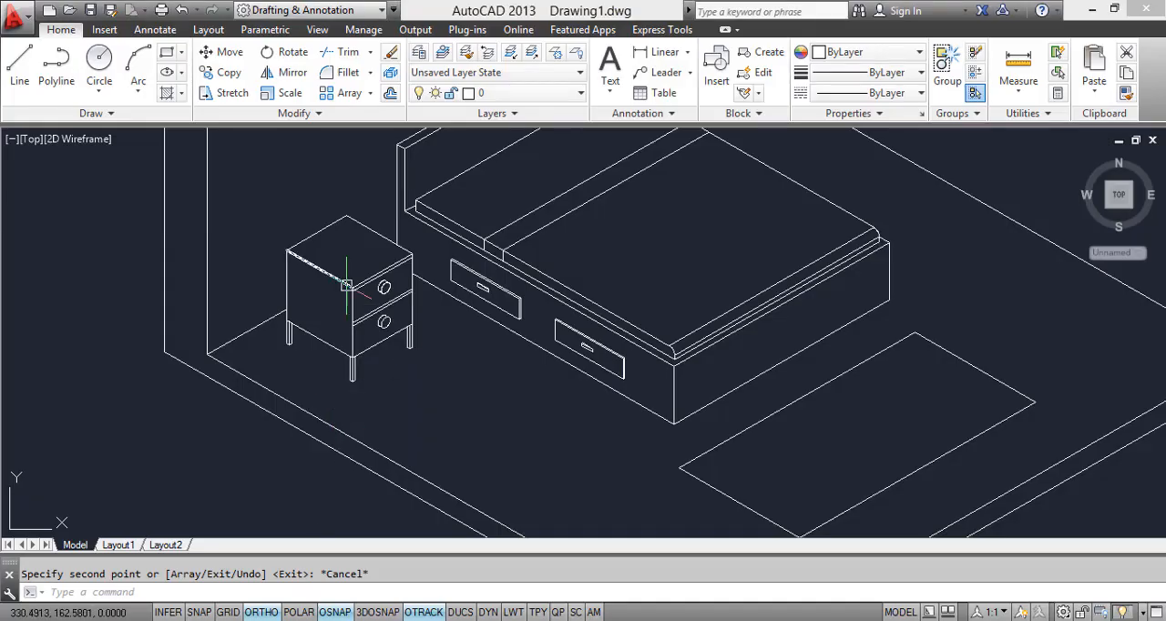
Step: Draw a 6-sided polygon, inscribed in a circle, centred on the nightstand's top with its edges following the isometric directions
scroll(346, 286, "up", 2)
middle_click_drag(347, 244, 338, 279)
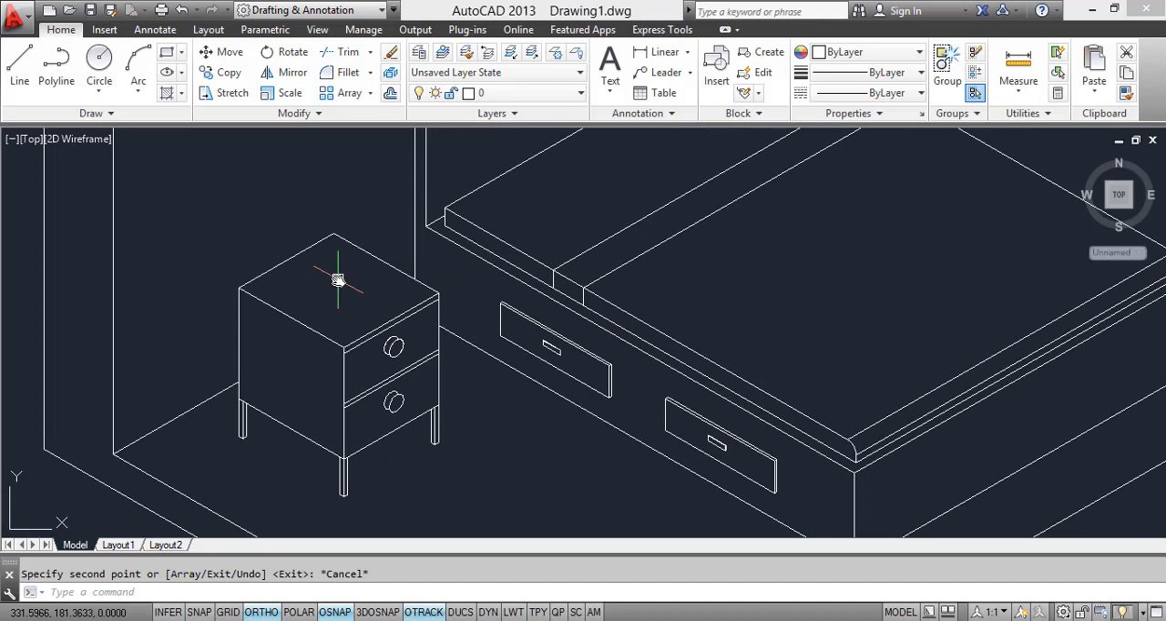
type("POL")
key("Return")
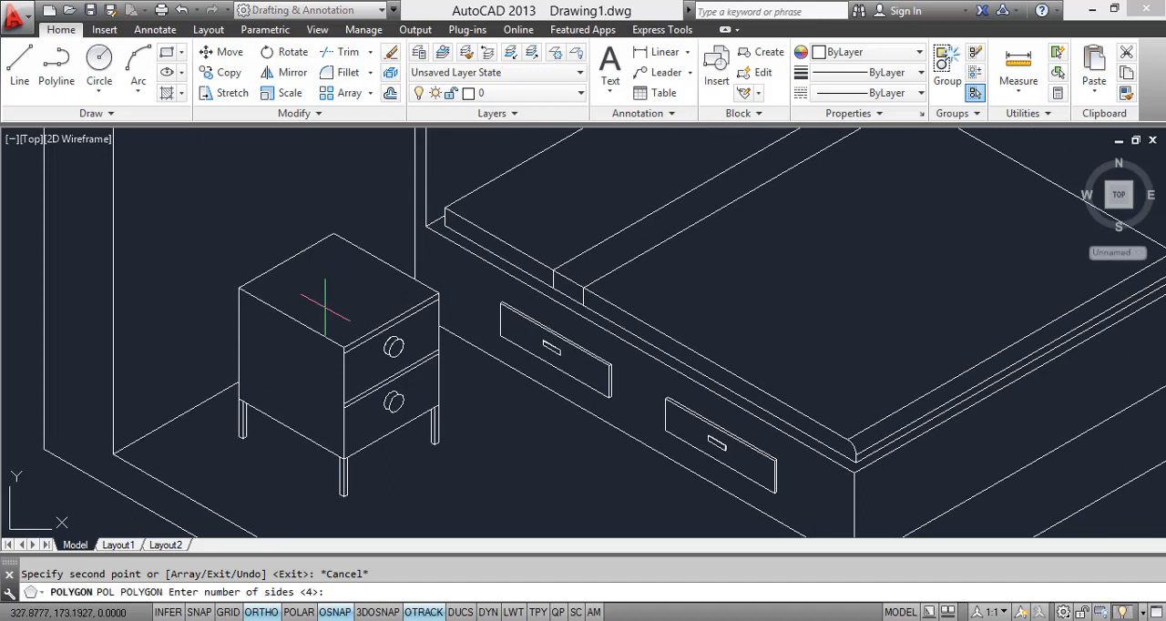
scroll(338, 278, "up", 3)
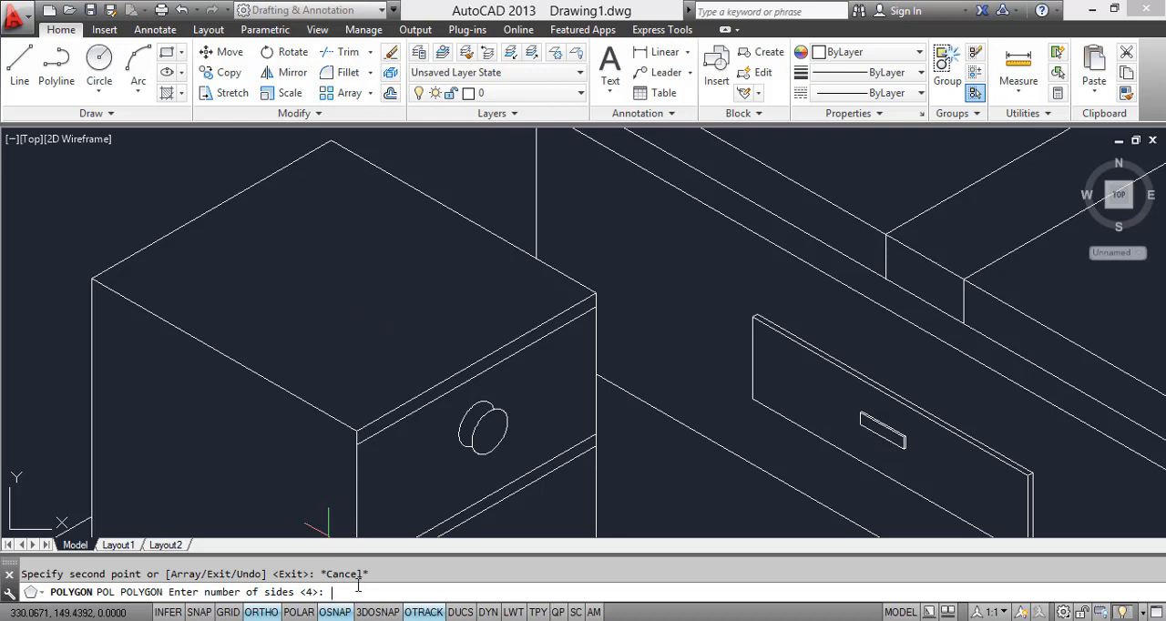
type("6")
key("Return")
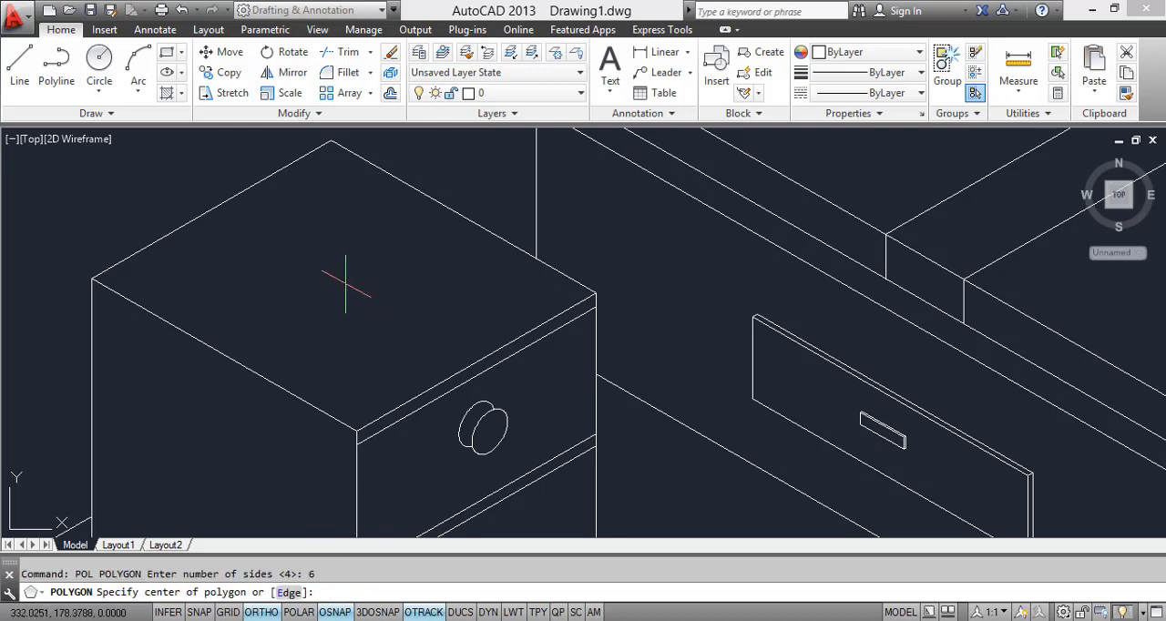
left_click(343, 271)
key("Return")
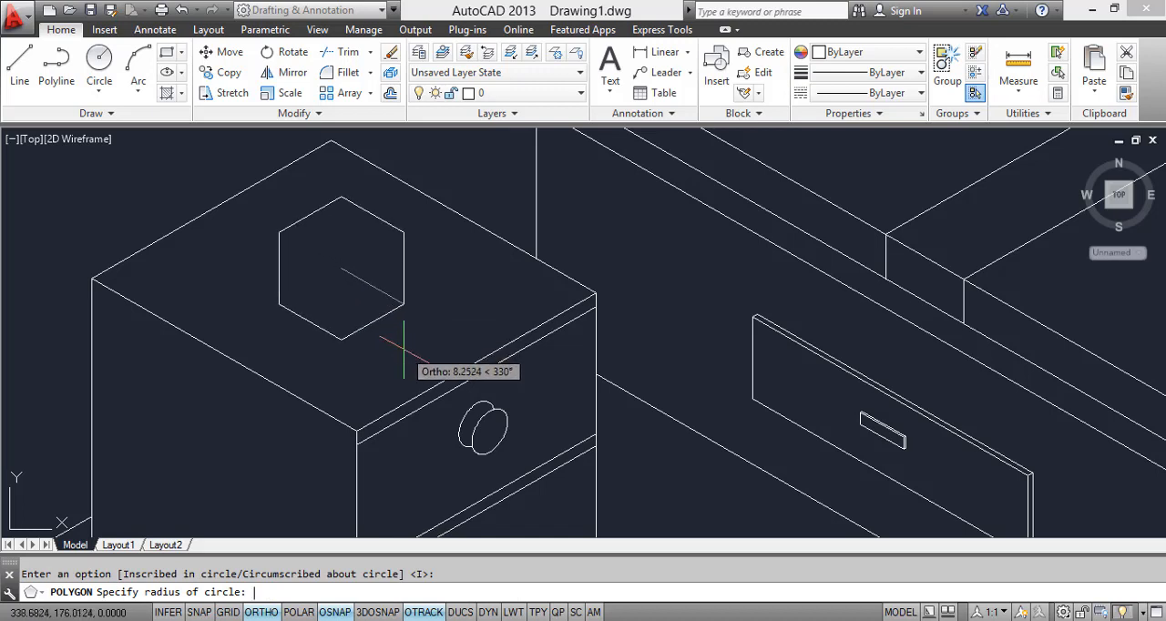
key("F5")
key("F5")
key("F5")
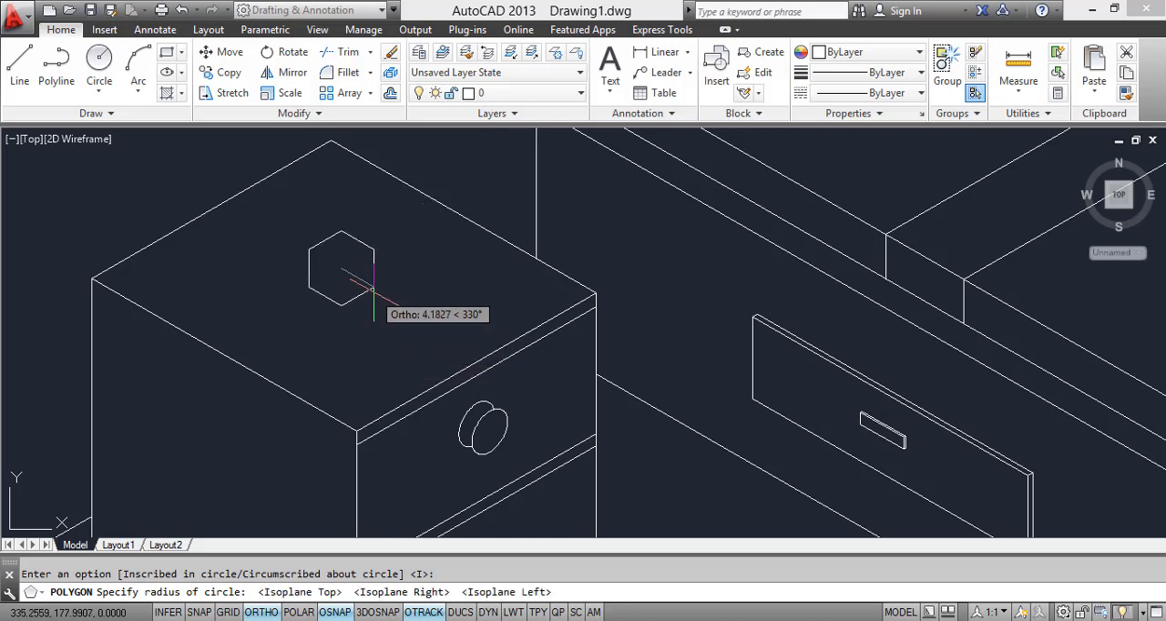
left_click(398, 300)
scroll(427, 274, "down", 3)
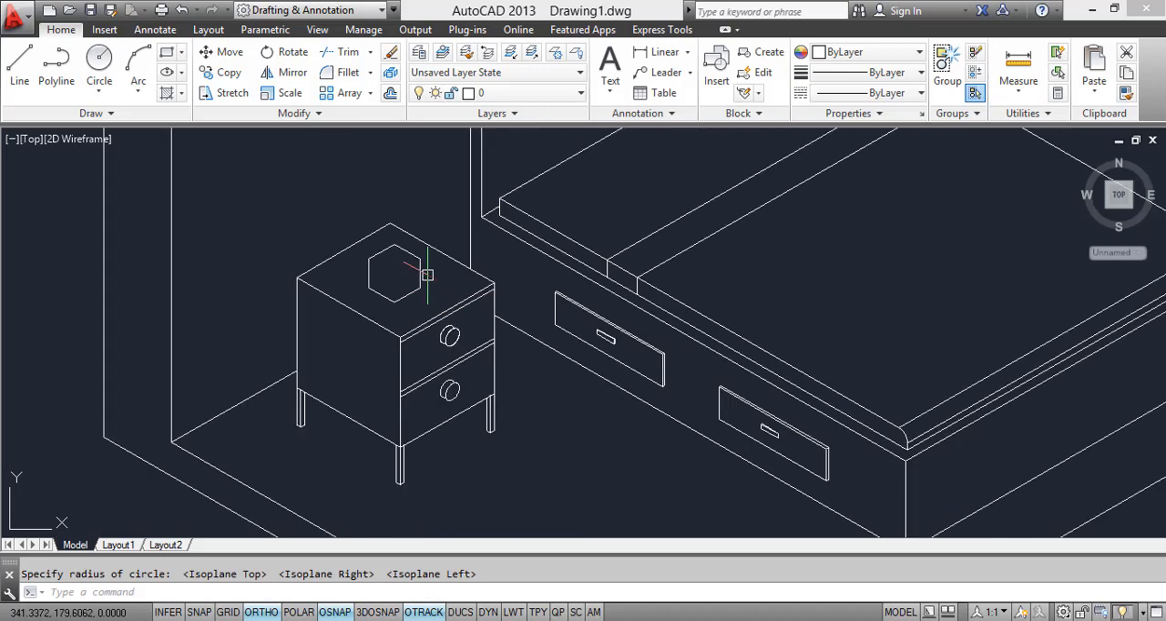
left_click(426, 280)
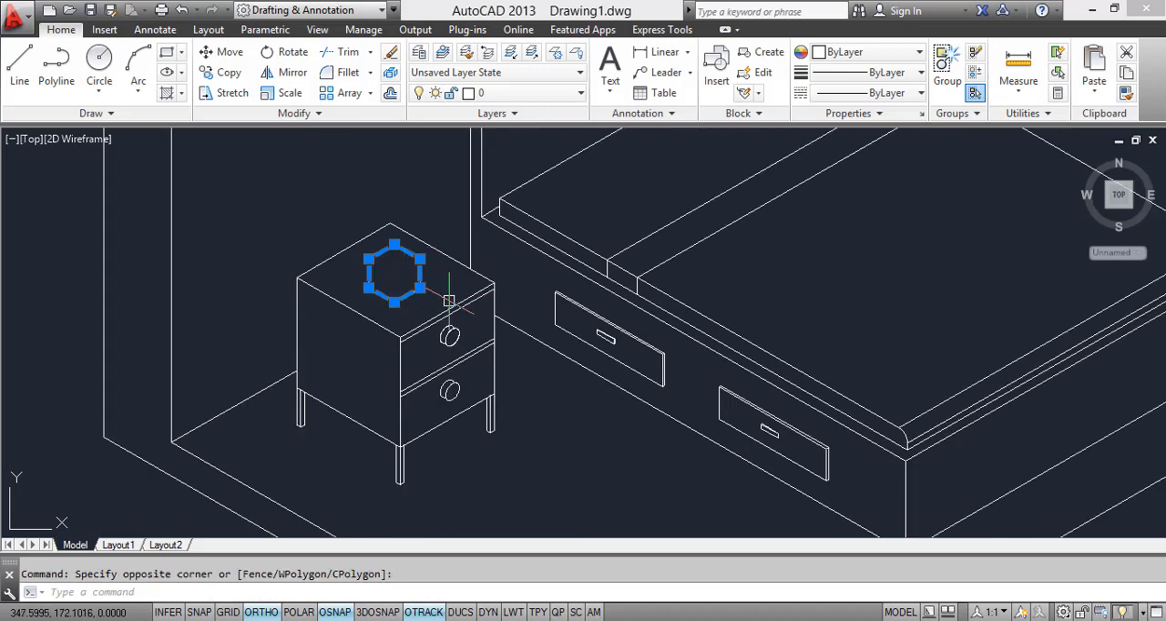
key("Return")
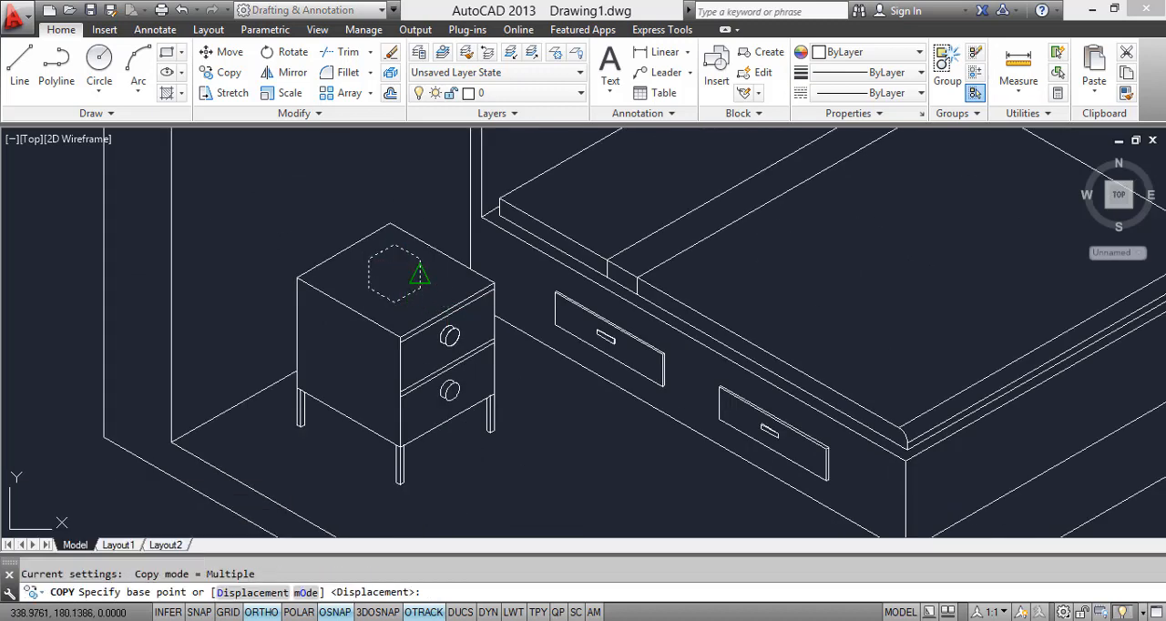
left_click(395, 274)
scroll(392, 228, "up", 4)
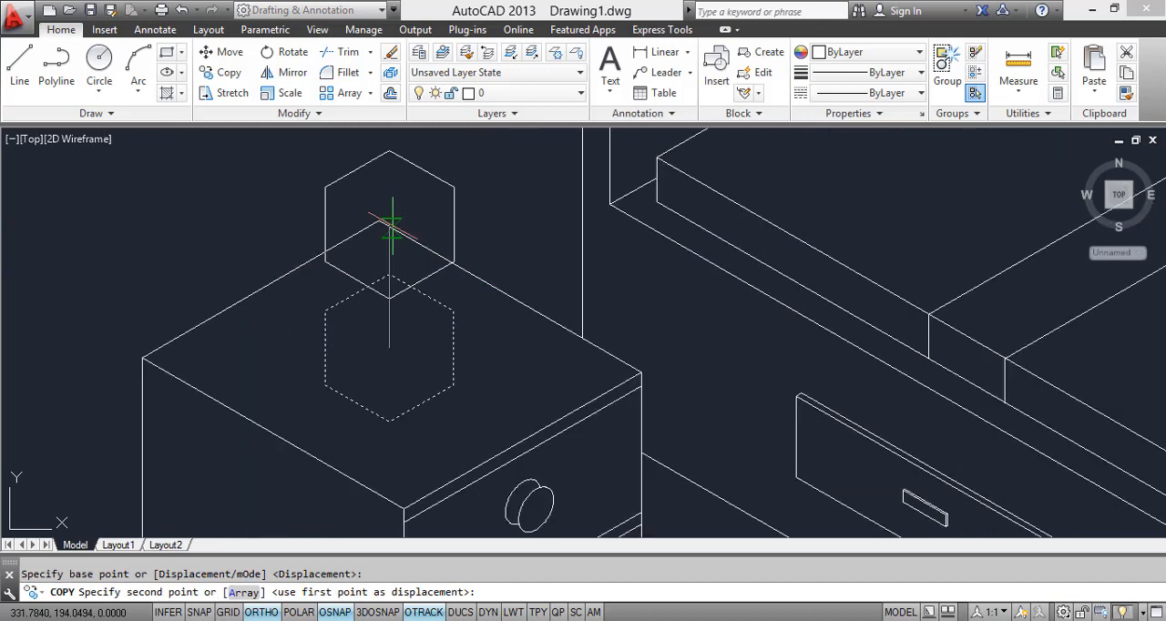
key("Escape")
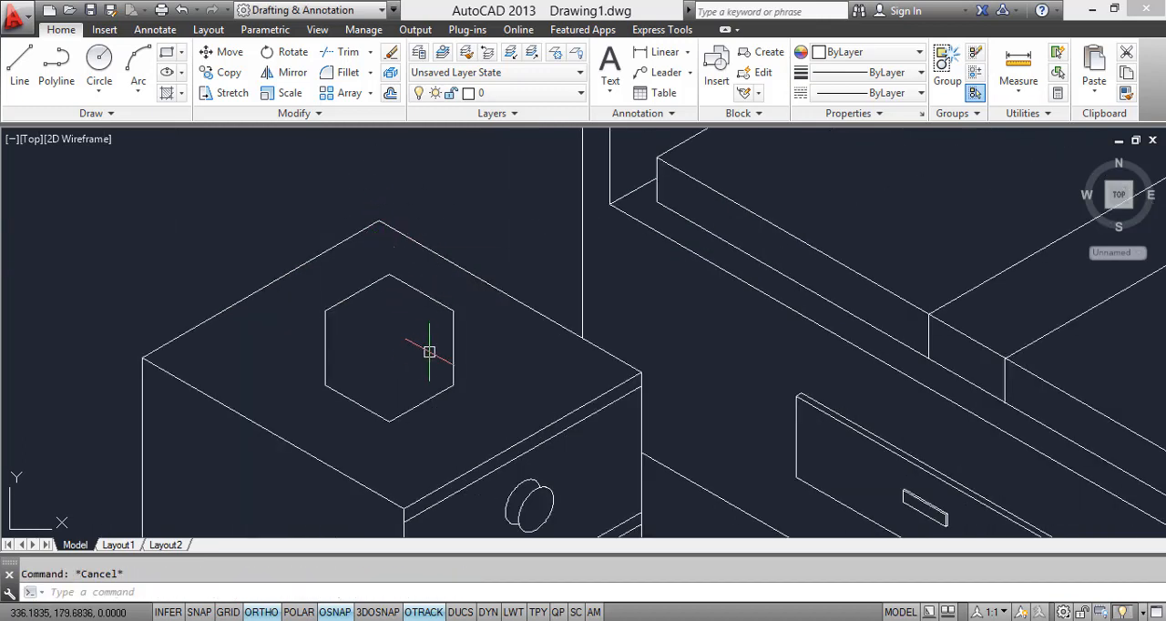
type("c")
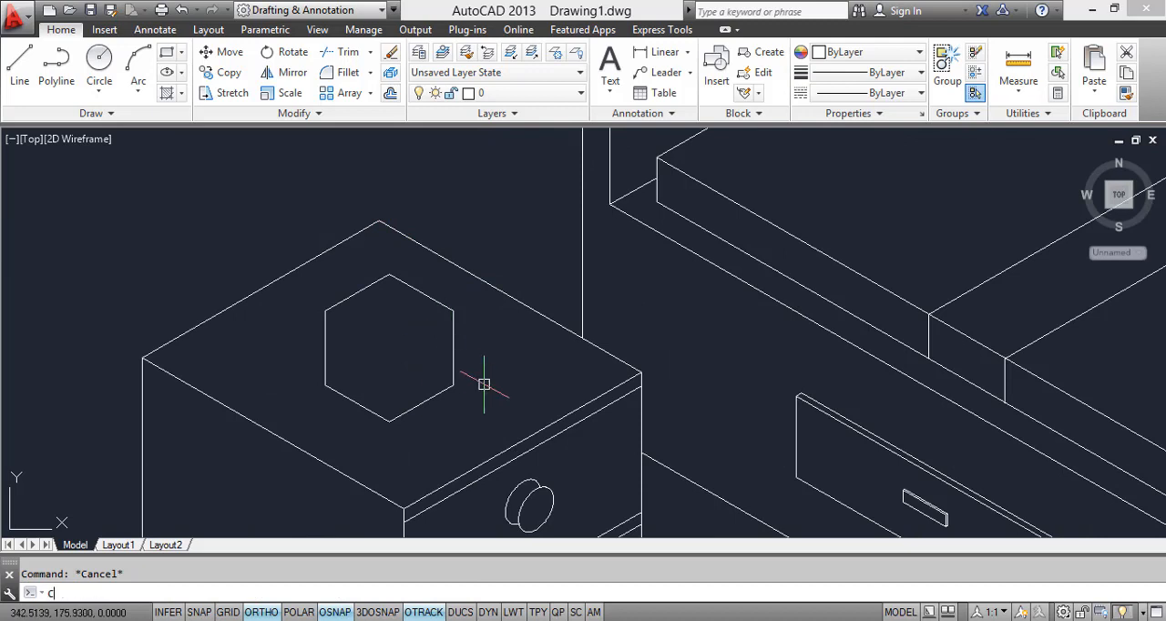
type("o")
key("Return")
key("Escape")
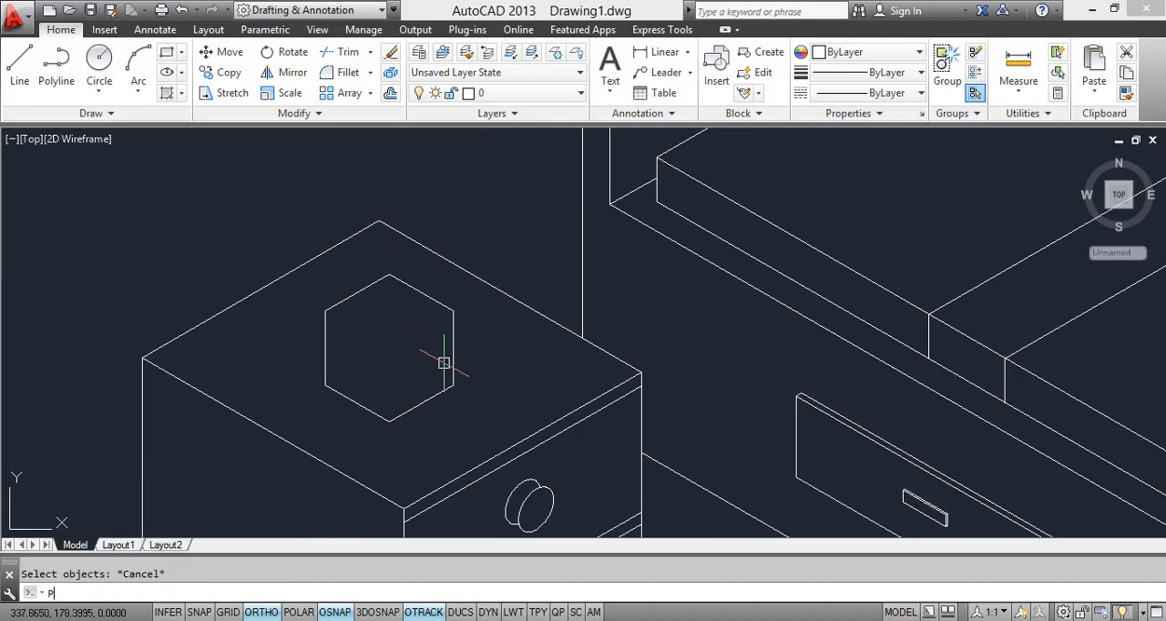
Step: Draw a smaller 6-sided polygon, inscribed in a circle of radius about 6.2, centred inside the hexagon on the nightstand
type("POL")
key("Return")
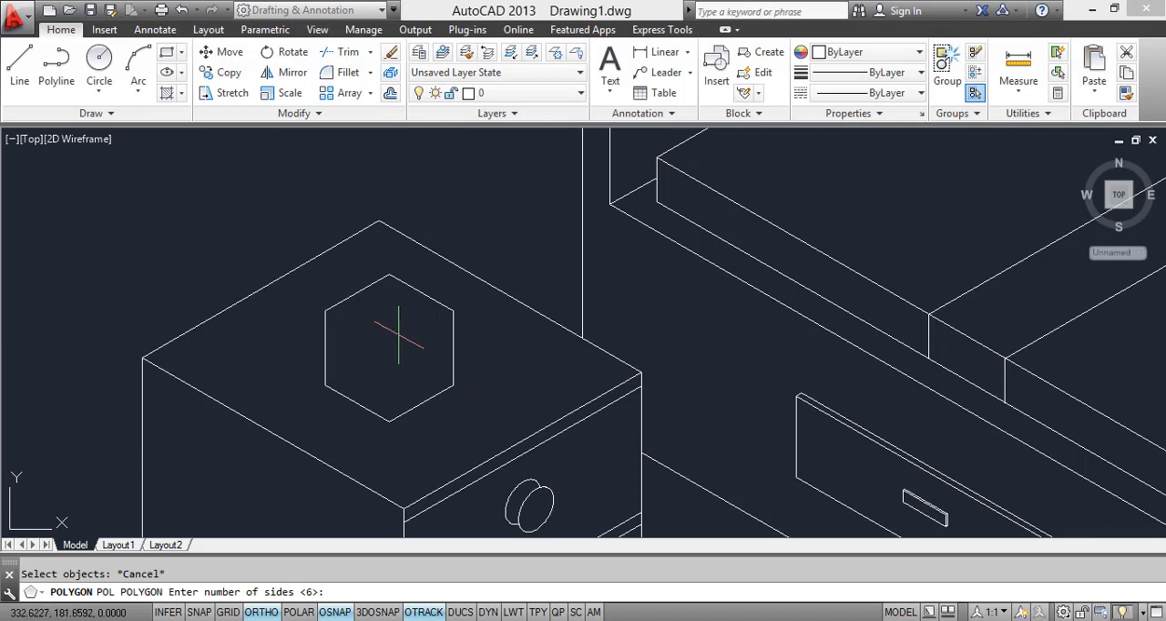
key("Return")
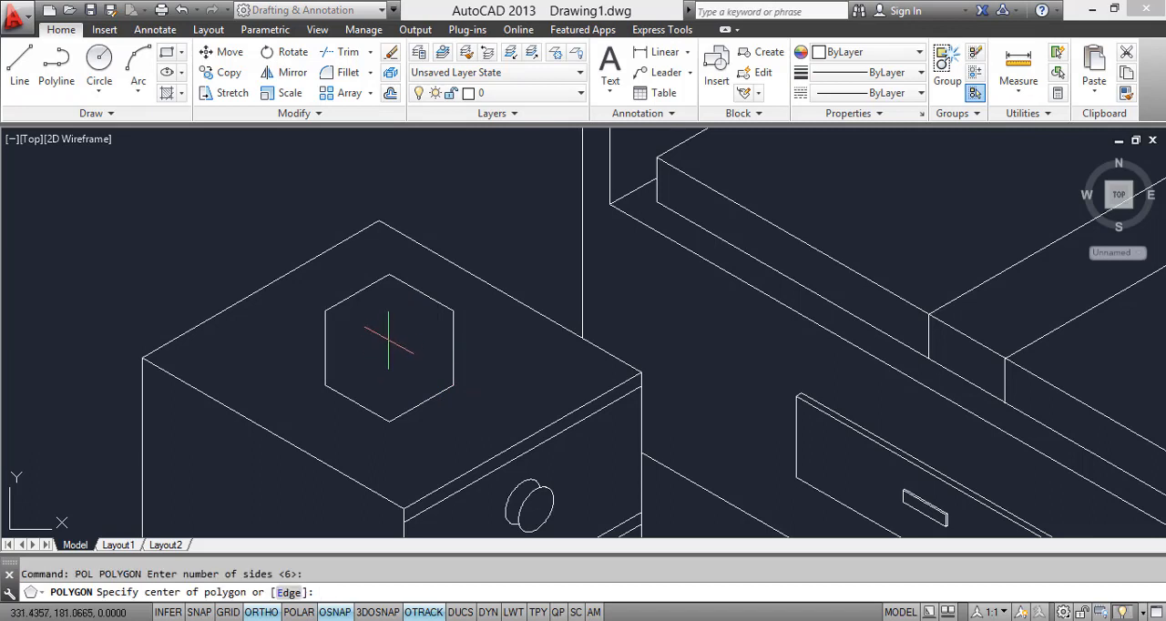
left_click(389, 341)
key("Return")
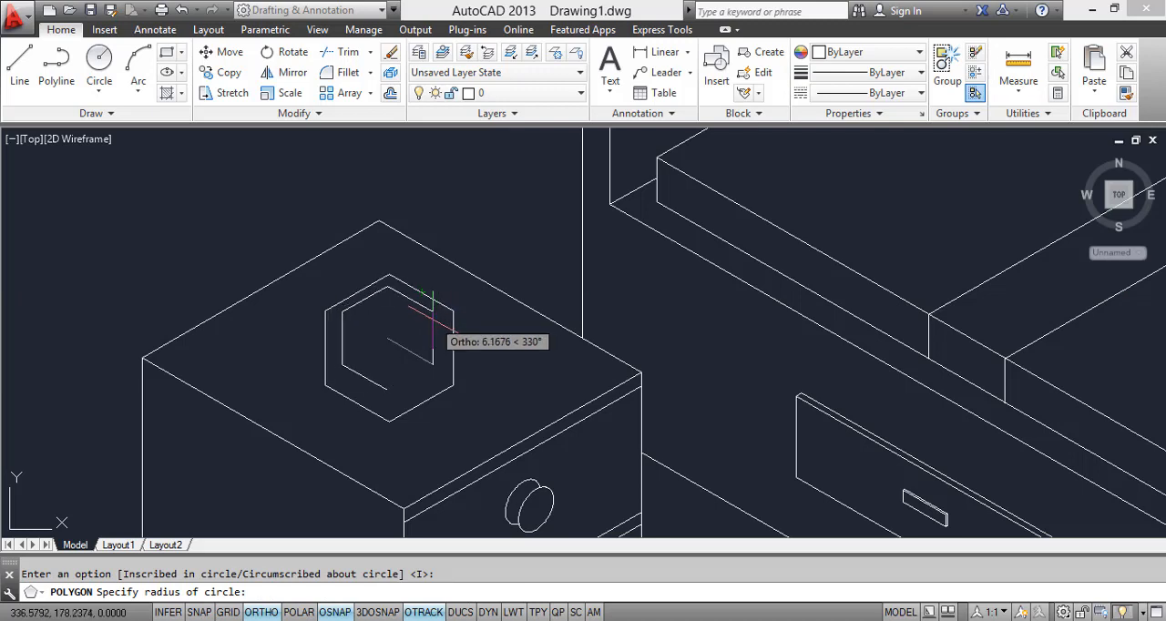
left_click(423, 365)
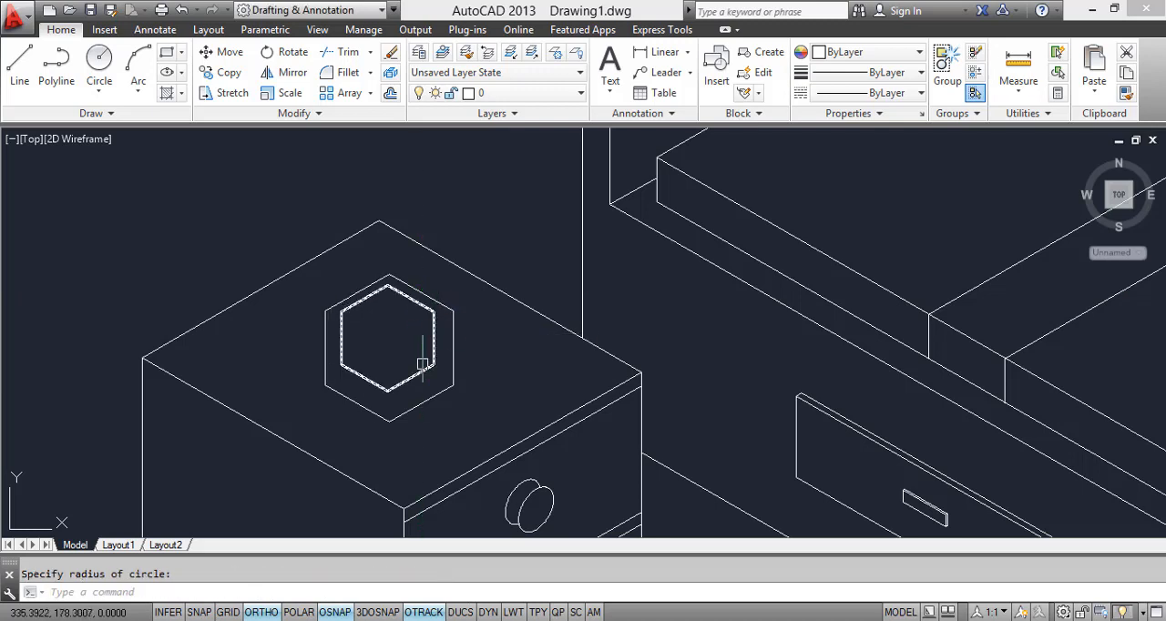
Step: Move the smaller hexagon straight up so that it forms the lampshade's upper rim above the larger hexagon
left_click(422, 364)
type("m")
key("Return")
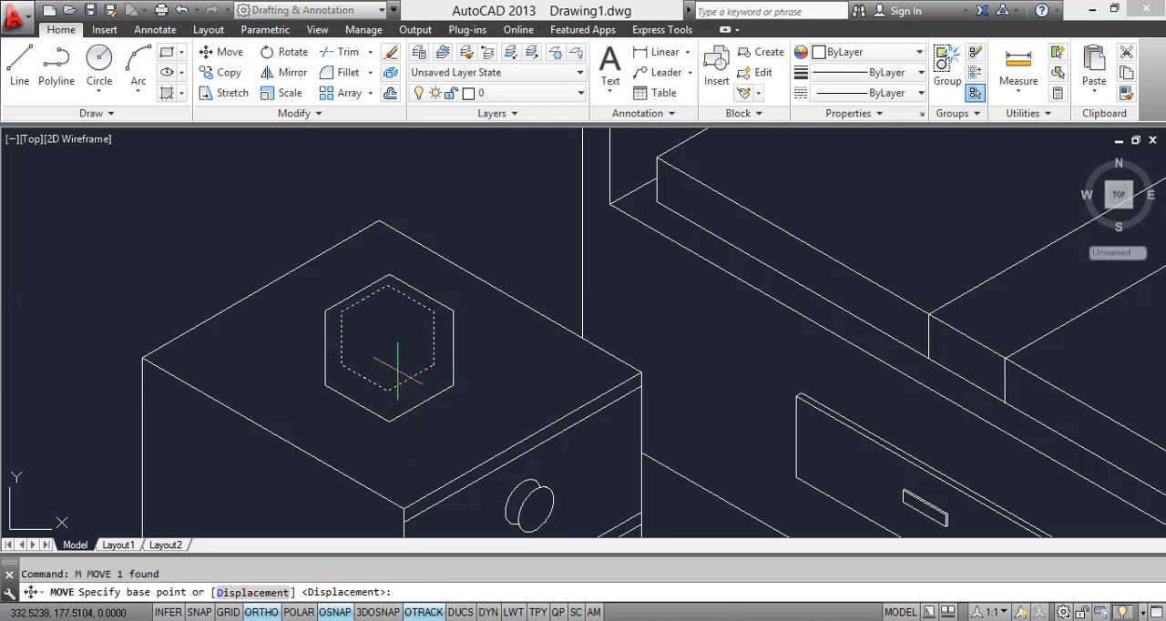
left_click(388, 336)
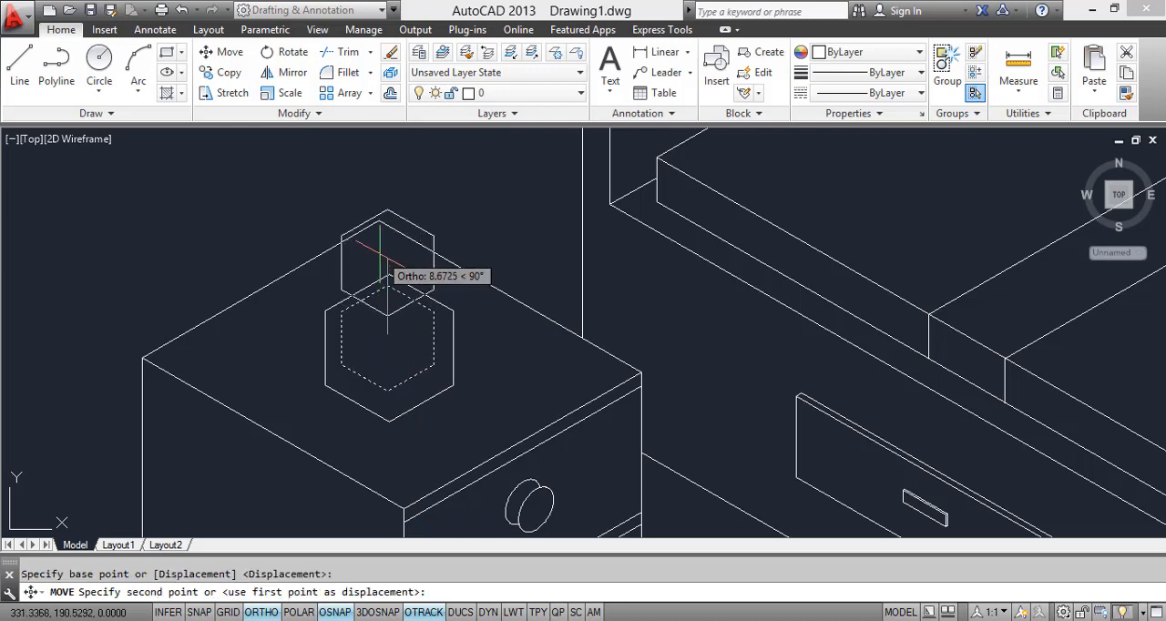
key("Escape")
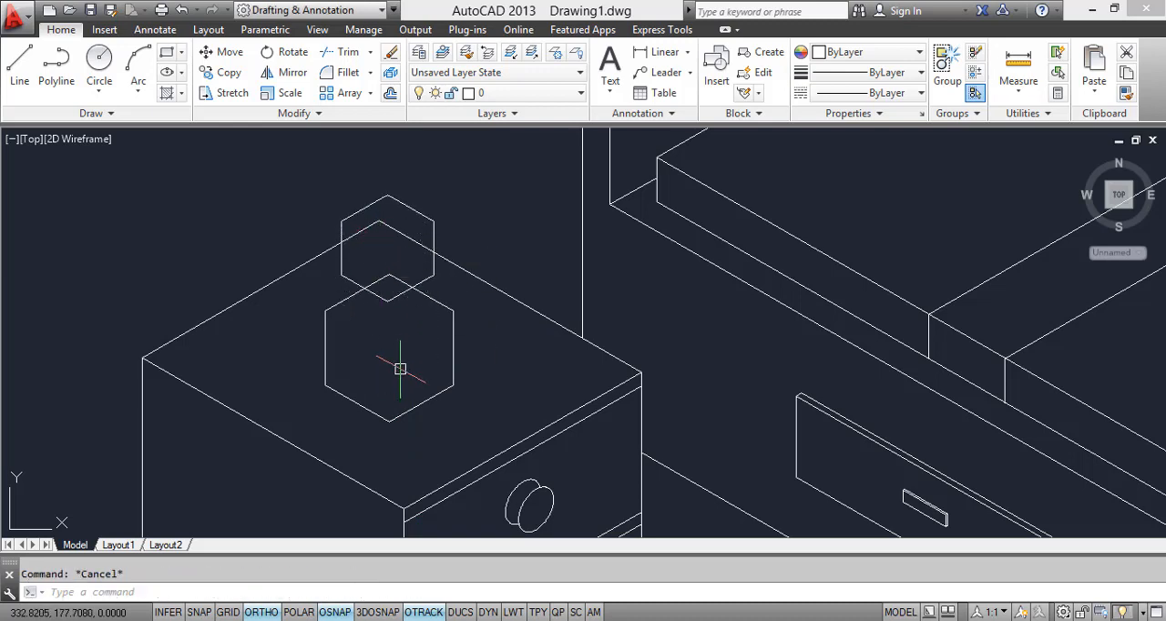
Step: Draw a line joining the lowest front corner of the larger hexagon to the matching corner of the raised hexagon
type("l")
key("Return")
left_click(388, 421)
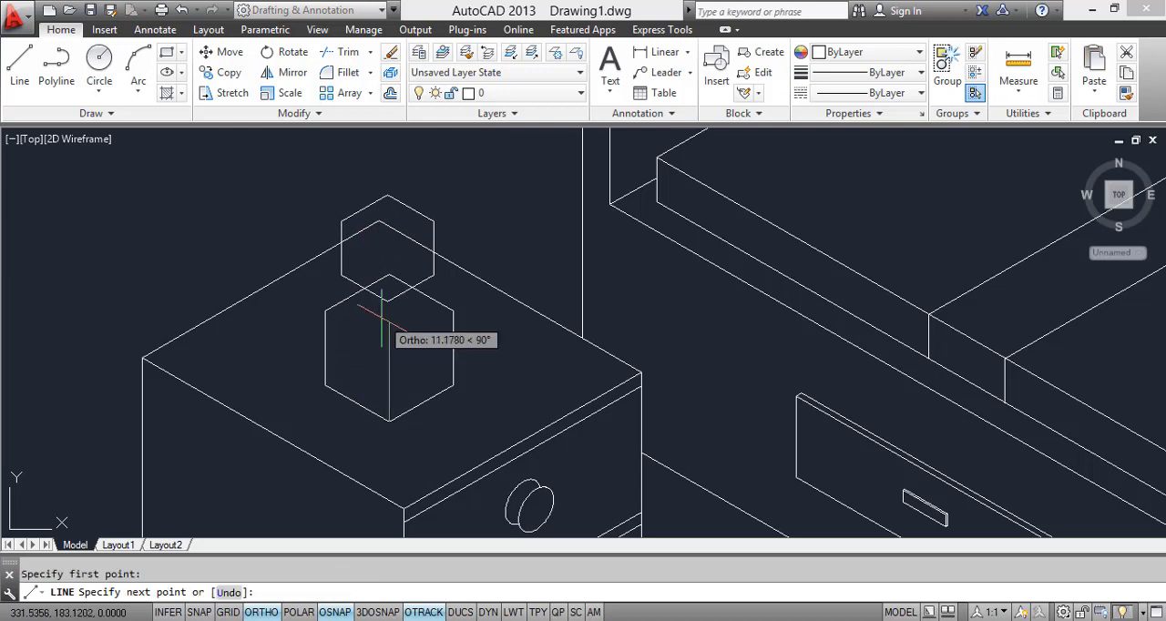
left_click(388, 301)
key("Return")
Step: Draw two lines joining the larger hexagon's two left-hand corners to the matching corners of the raised hexagon
key("Return")
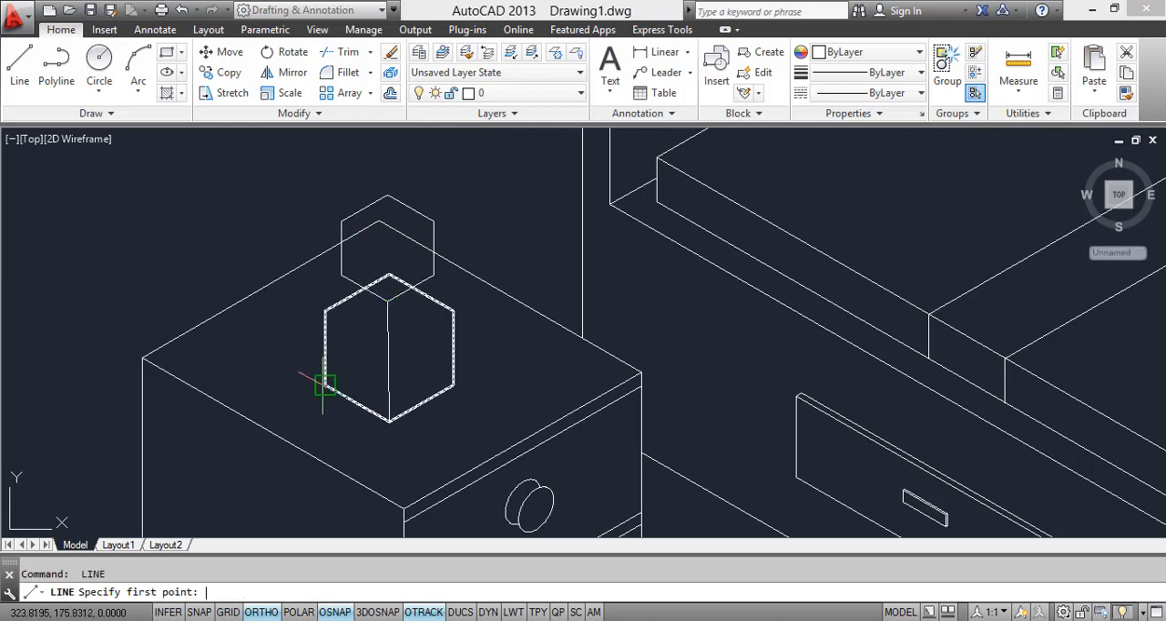
left_click(325, 386)
left_click(341, 275)
key("Return")
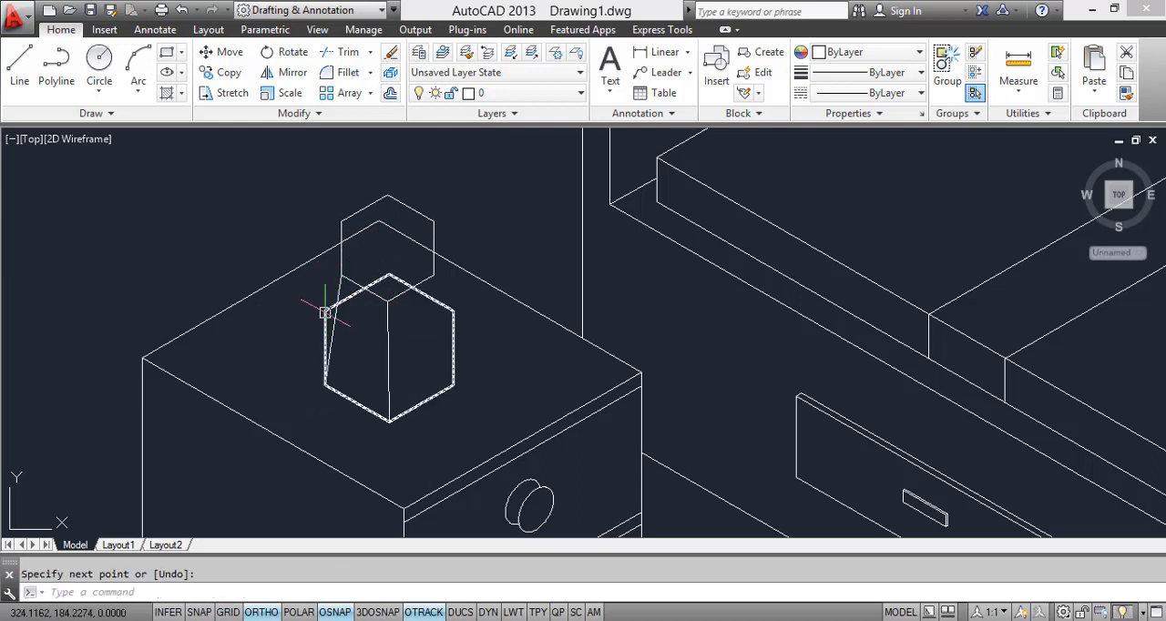
key("Return")
left_click(325, 310)
left_click(341, 221)
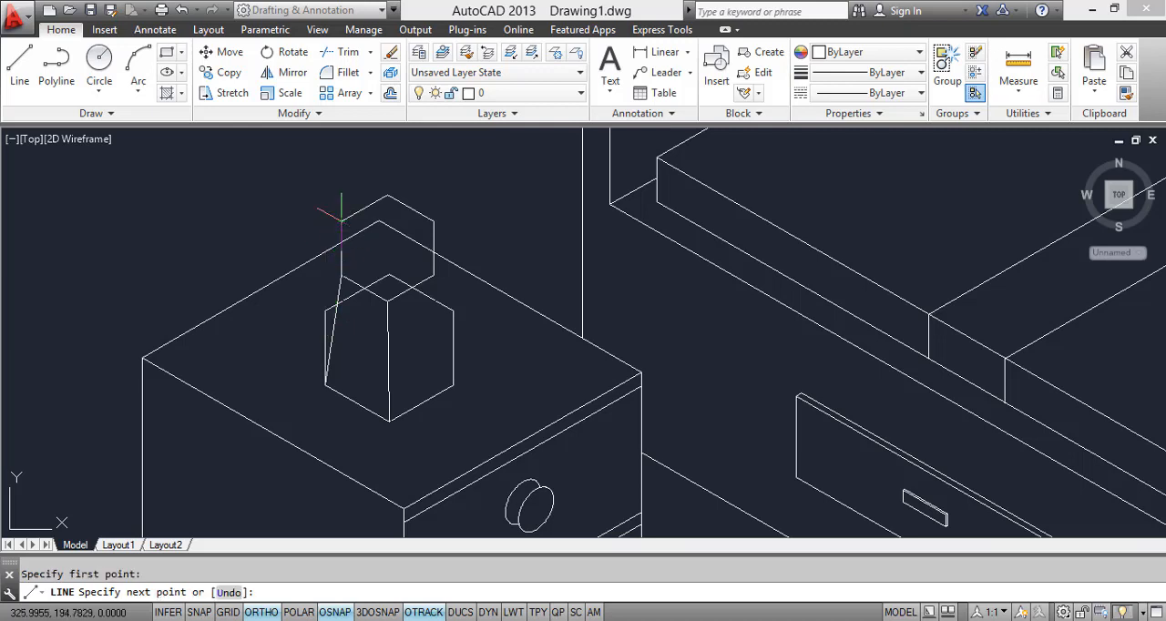
key("Return")
key("Return")
Step: Draw two lines joining the raised hexagon's two right-hand corners to the matching corners of the larger hexagon
left_click(434, 276)
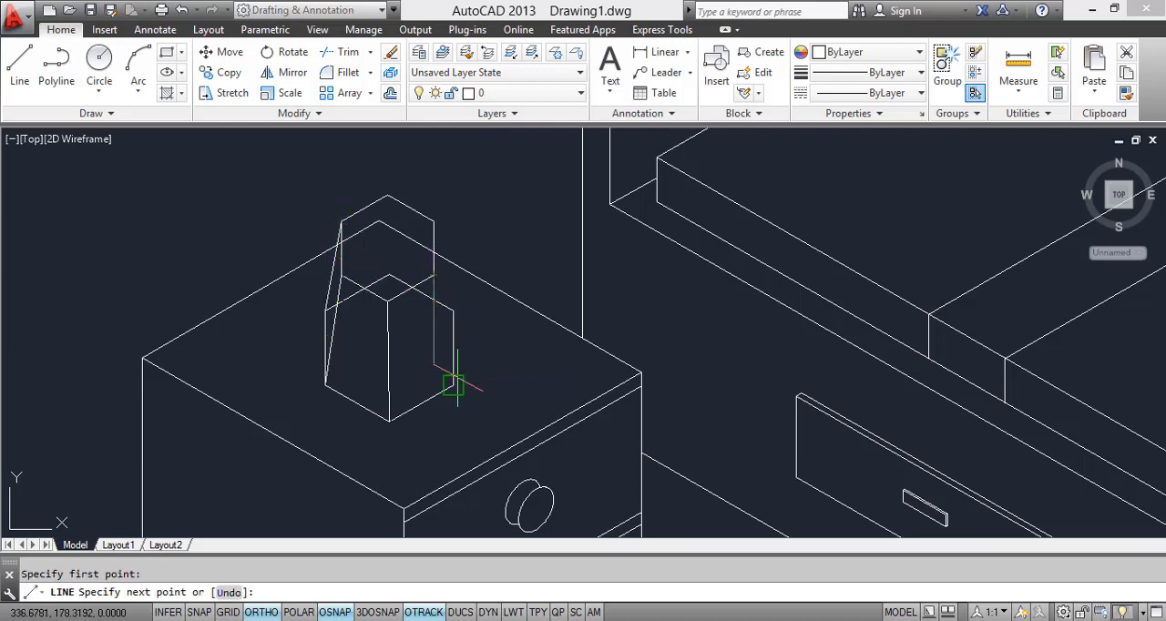
left_click(454, 384)
key("Return")
key("Return")
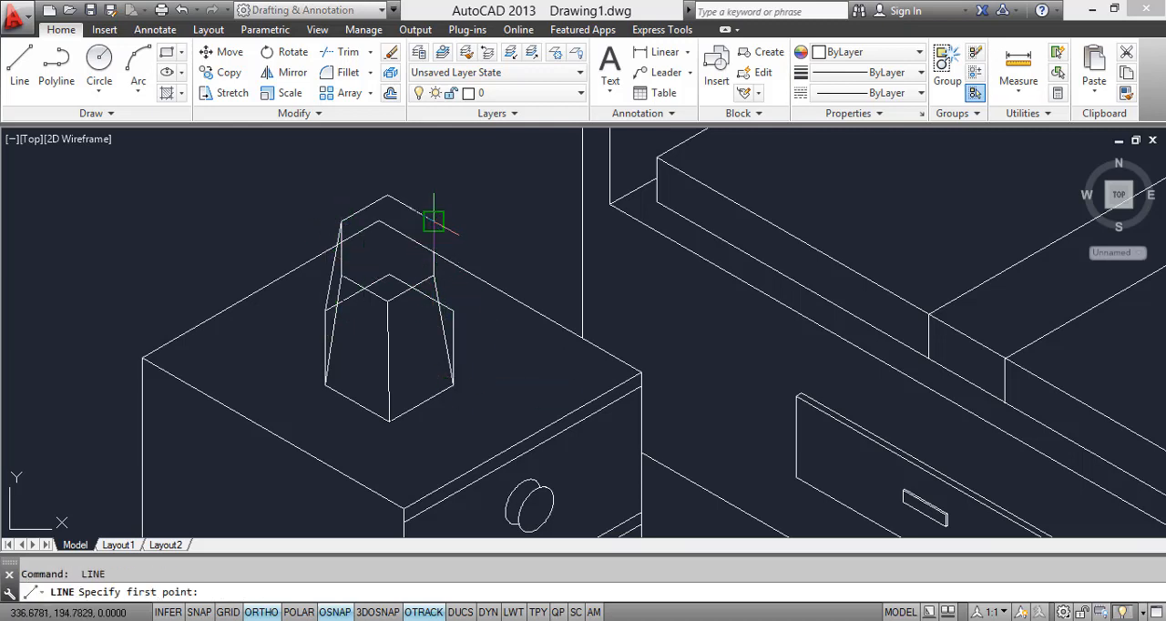
left_click(434, 222)
left_click(453, 311)
key("Return")
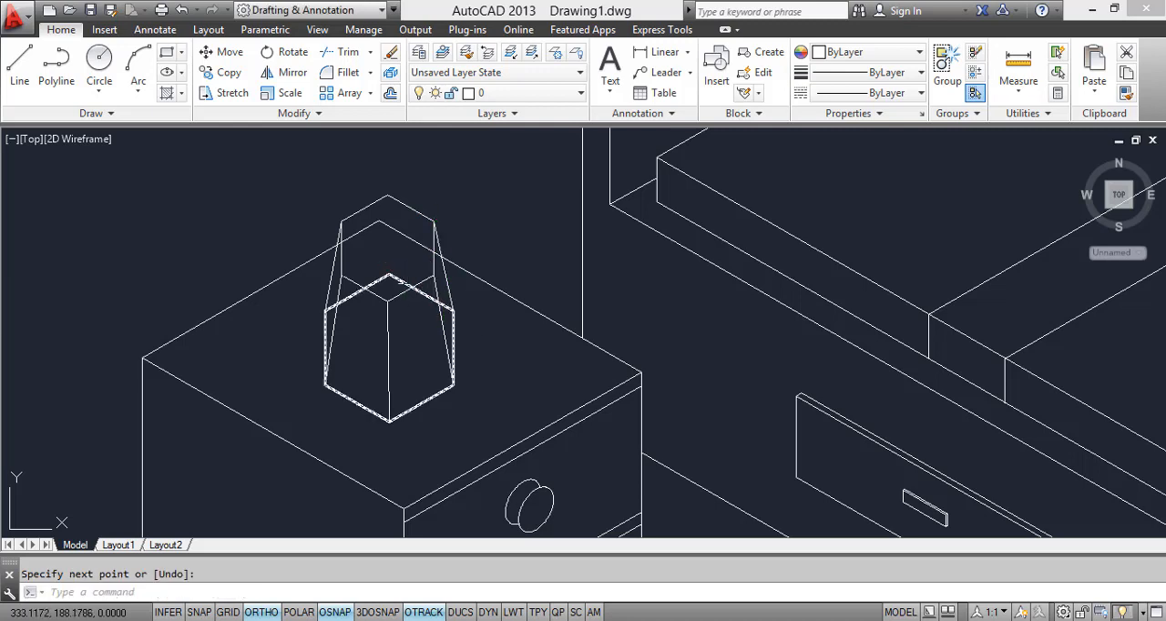
Step: Trim the larger hexagon's rear edges at the slanted lampshade lines and erase the leftover part crossing the upper hexagon
scroll(402, 253, "up", 2)
scroll(402, 258, "up", 2)
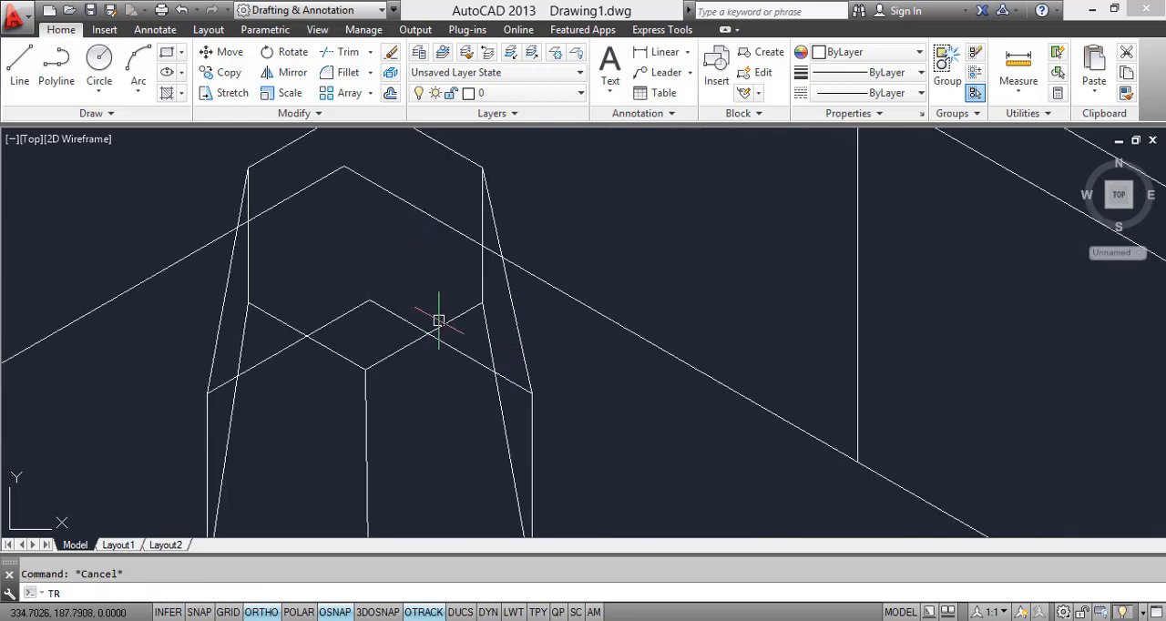
key("Return")
key("Return")
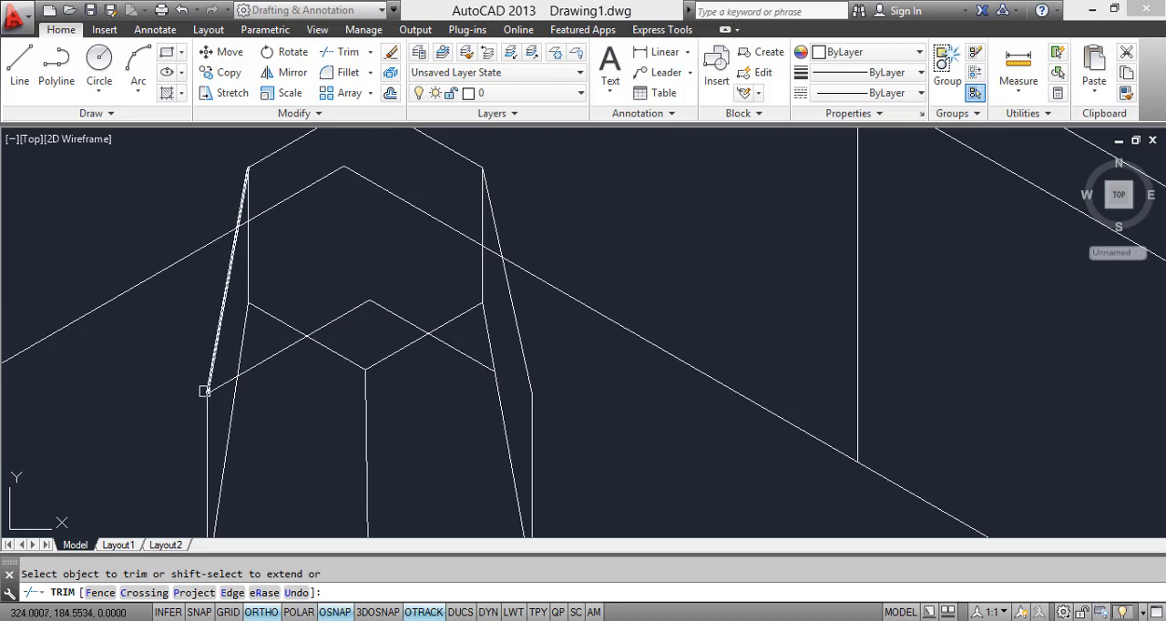
key("Escape")
left_click(374, 309)
left_click(364, 261)
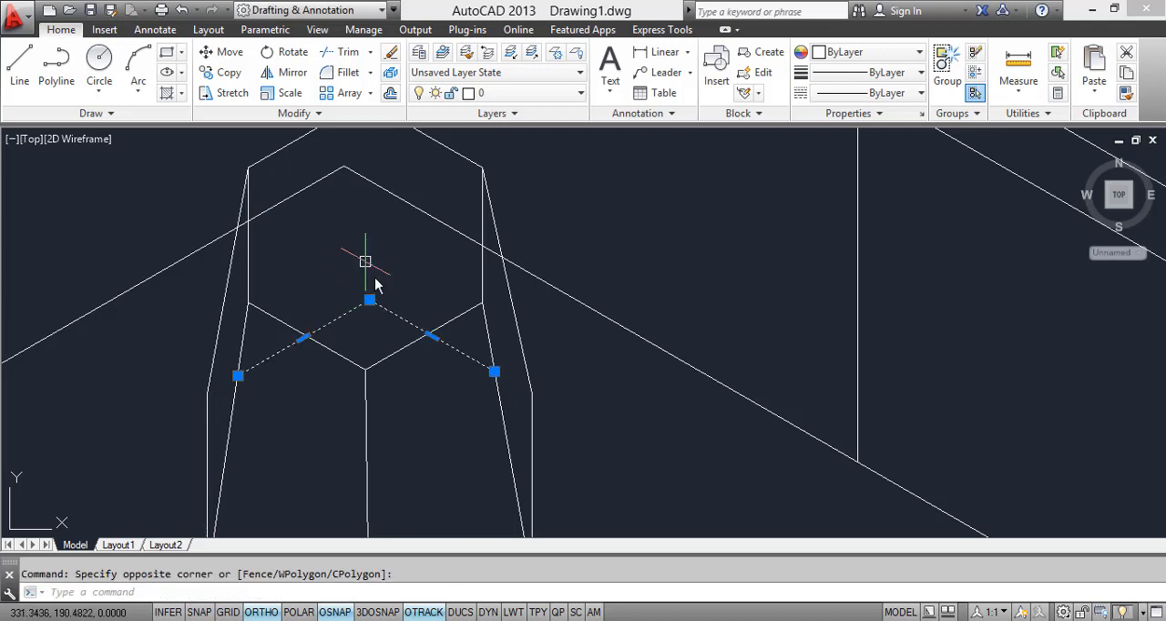
right_click(364, 261)
left_click(387, 305)
Step: Trim the nightstand's rear top edges between the lampshade's outer slanted lines and the upper hexagon's vertical sides
type("tr")
key("Return")
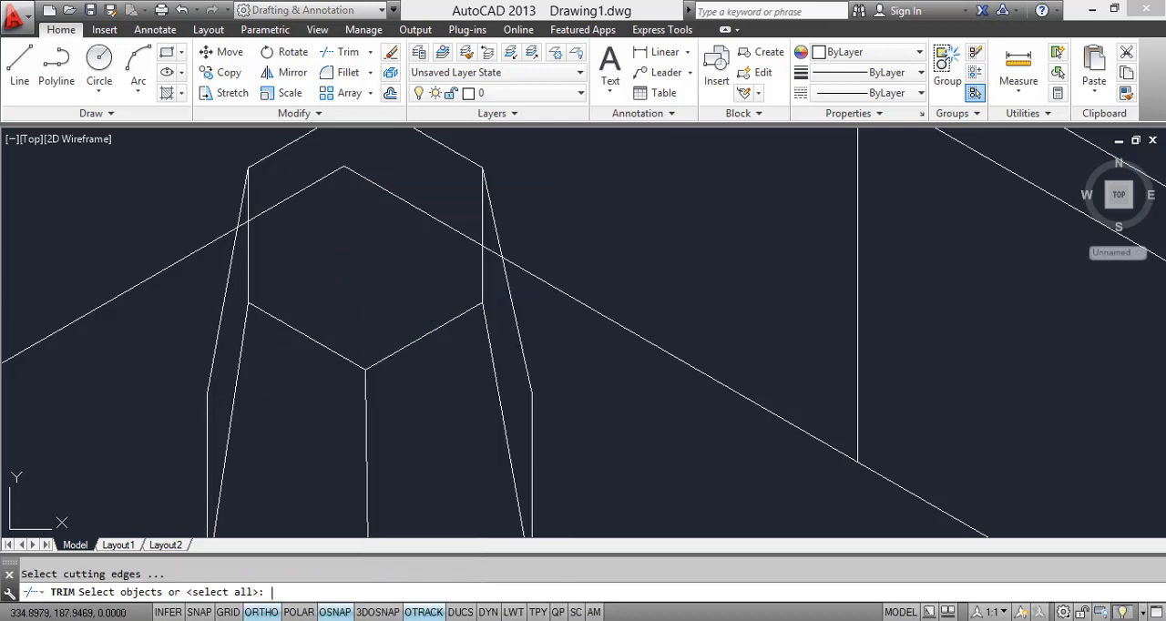
key("Return")
scroll(501, 257, "up", 4)
scroll(538, 325, "down", 4)
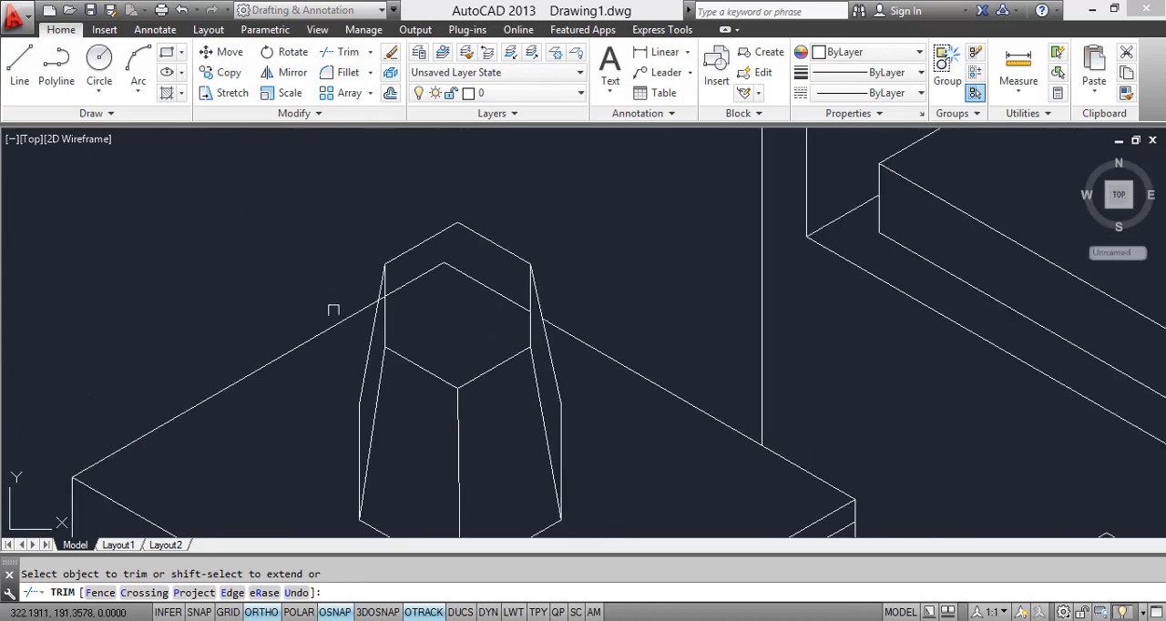
scroll(375, 301, "up", 3)
left_click(376, 292)
key("Escape")
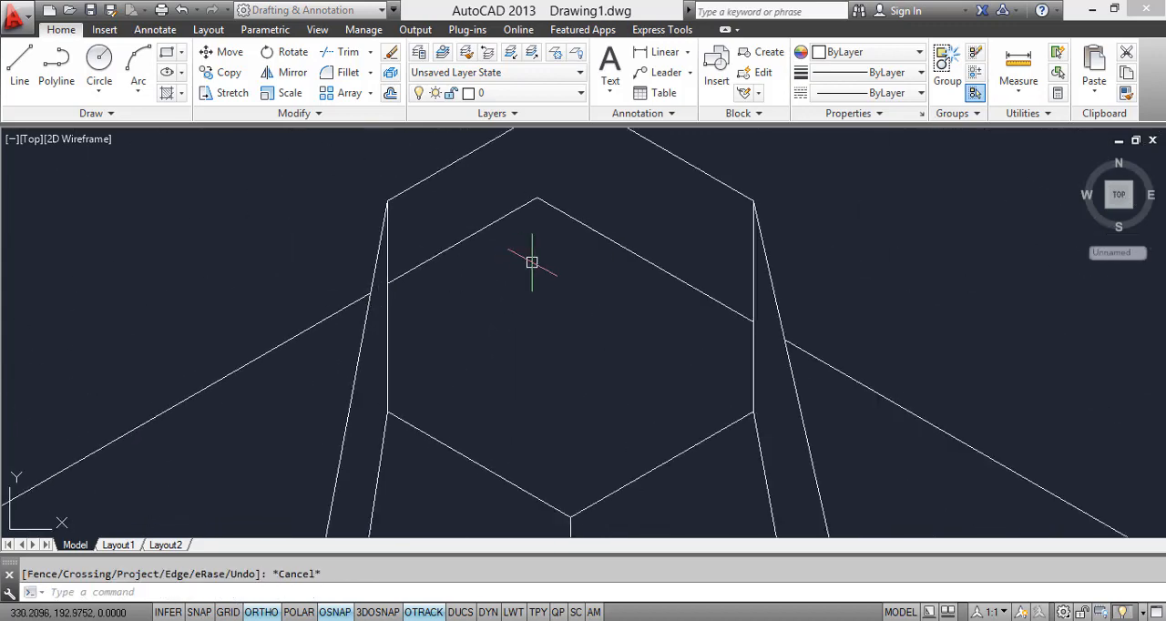
Step: Erase the two remaining pieces of the nightstand's rear top edges inside the upper hexagon
left_click(531, 263)
left_click(514, 201)
left_click(591, 278)
left_click(547, 186)
right_click(540, 177)
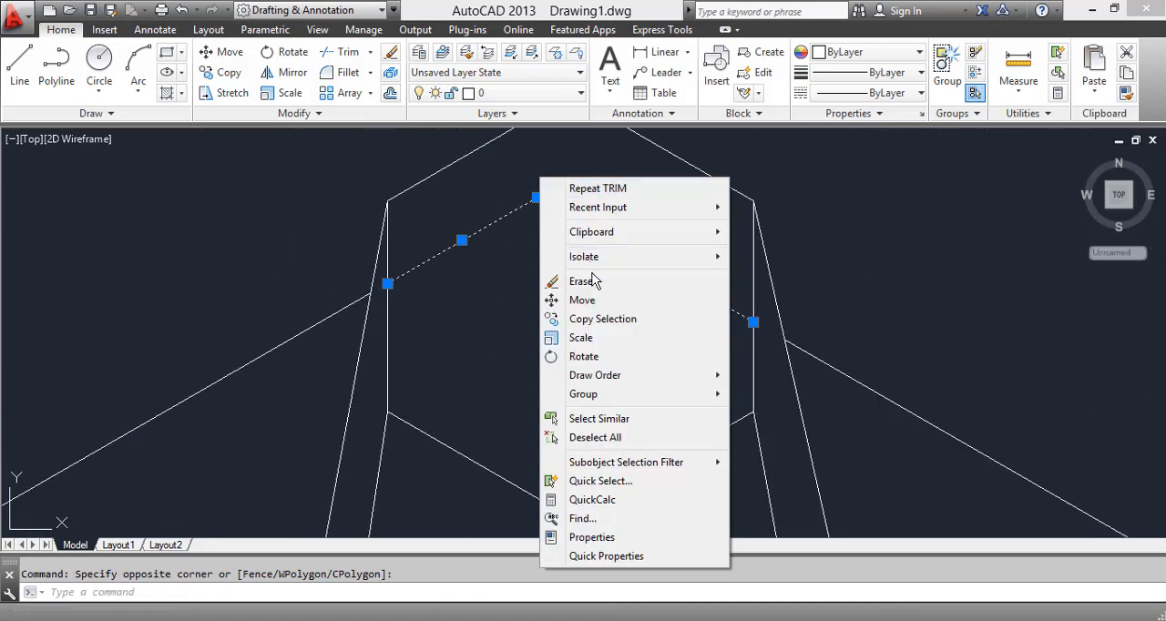
left_click(572, 281)
scroll(593, 274, "down", 5)
scroll(625, 338, "up", 3)
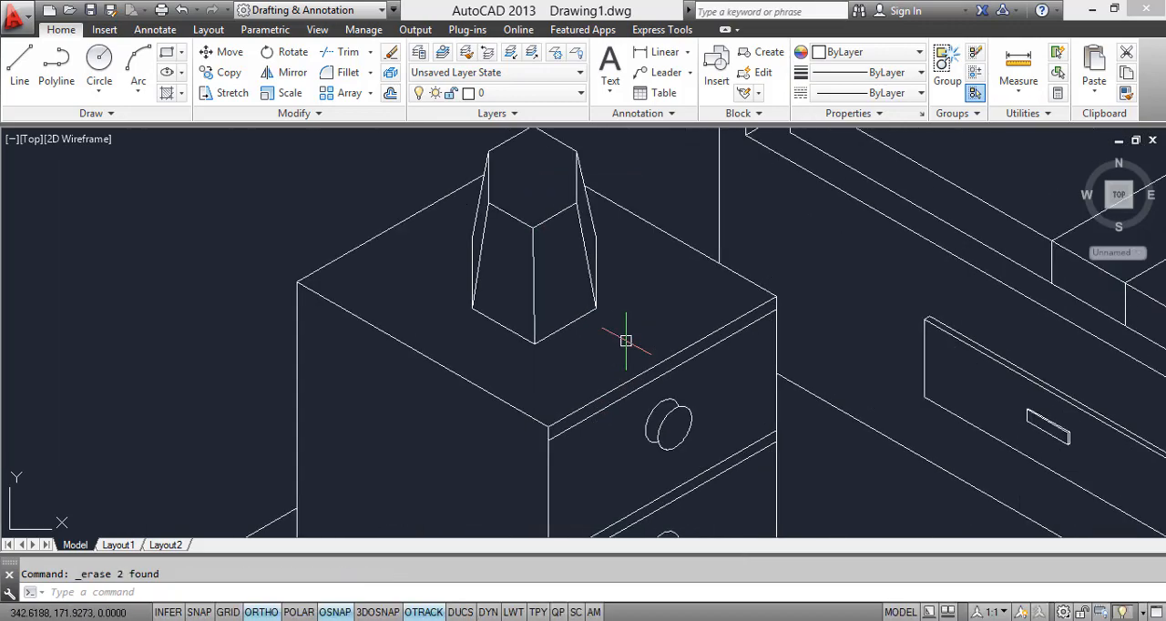
scroll(599, 364, "down", 3)
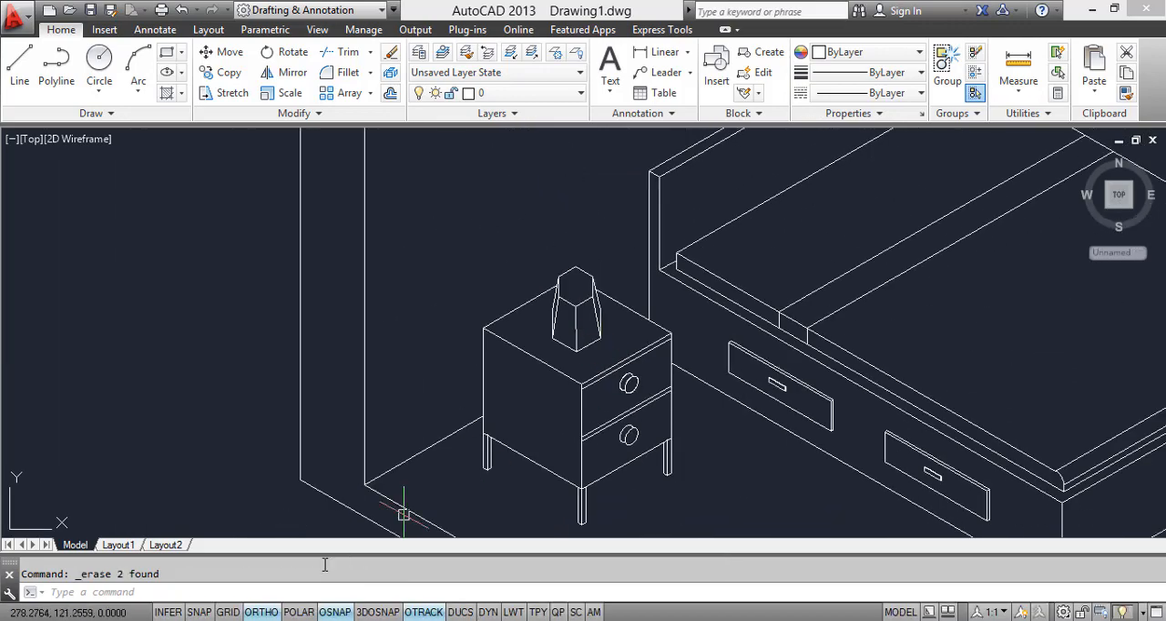
Step: Switch to the reference image in Windows Photo Viewer, examine the lamps' round bases below their shades, and return to AutoCAD
left_click(416, 620)
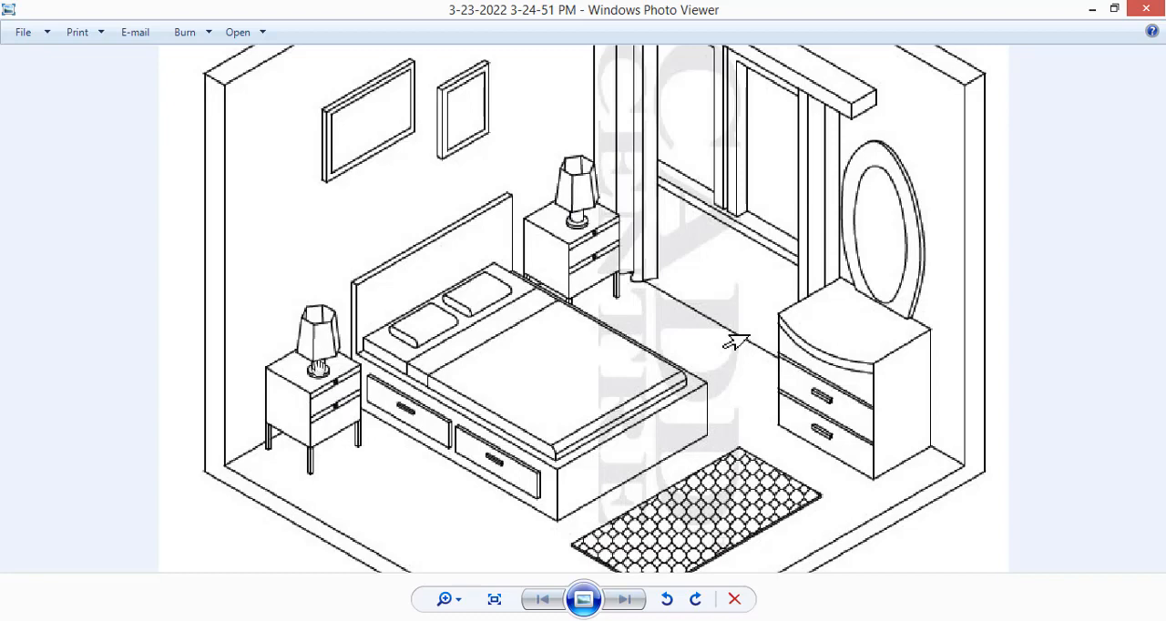
scroll(318, 366, "up", 2)
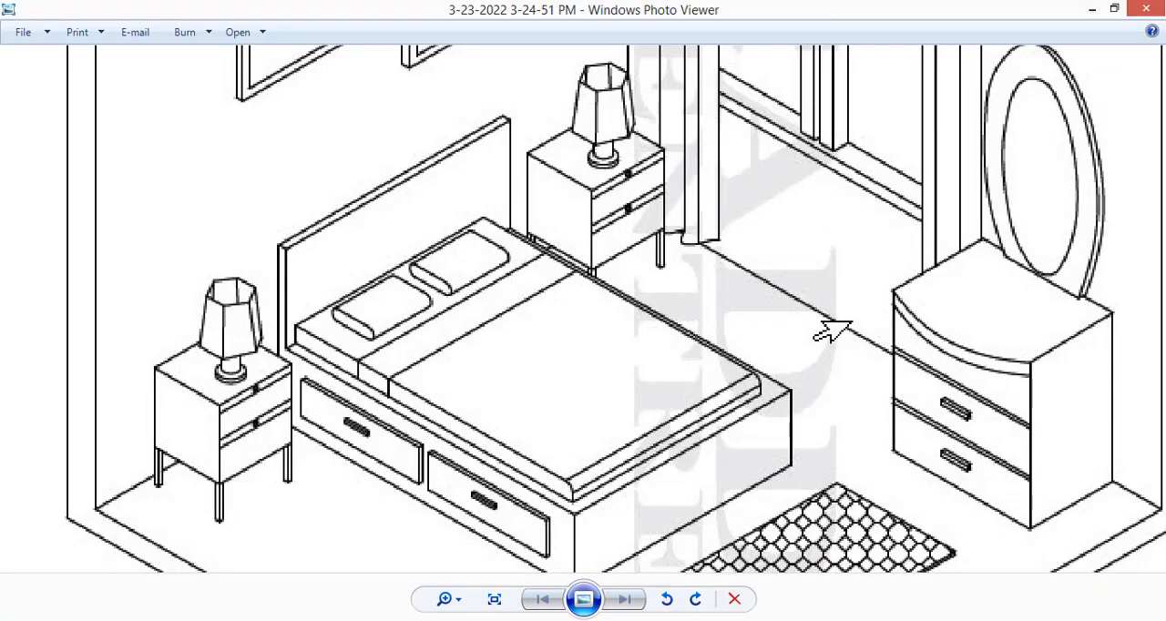
key("alt+Tab")
Step: Move the whole lampshade straight up above the nightstand top, using its lowest corner as the base point
scroll(594, 347, "up", 5)
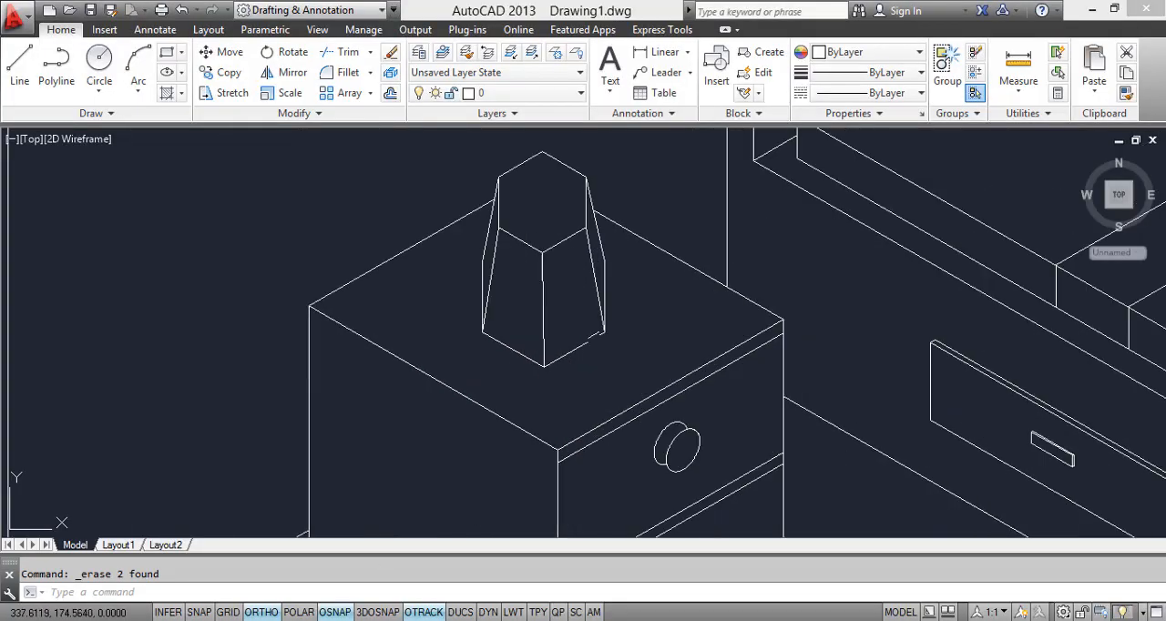
middle_click_drag(594, 347, 543, 479)
scroll(319, 173, "down", 3)
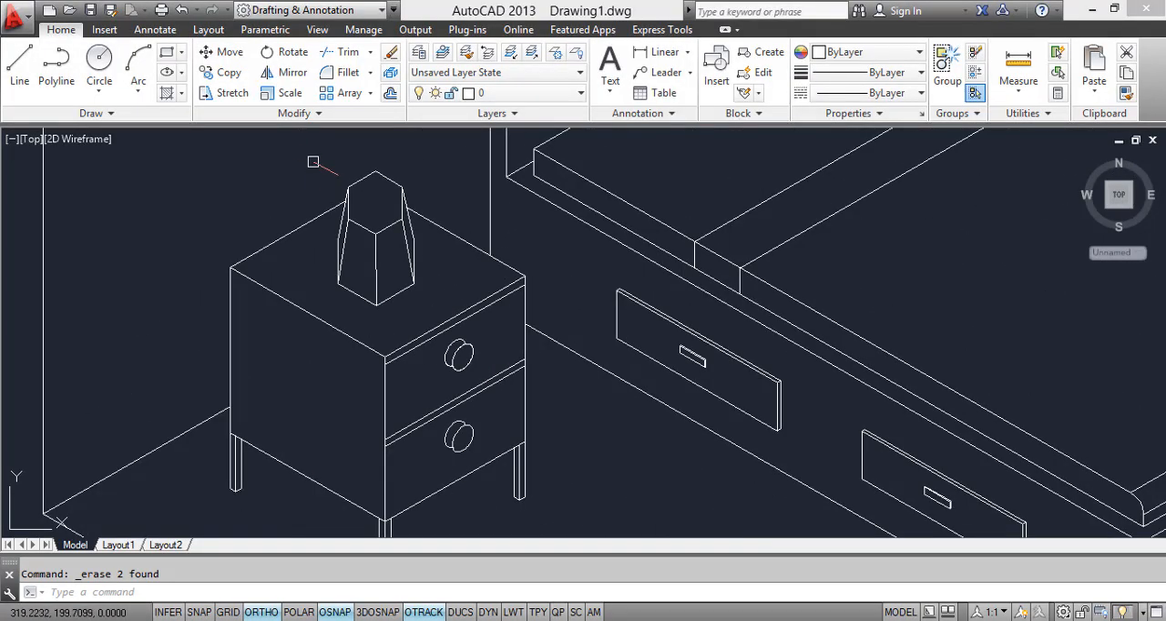
left_click(313, 161)
left_click(436, 308)
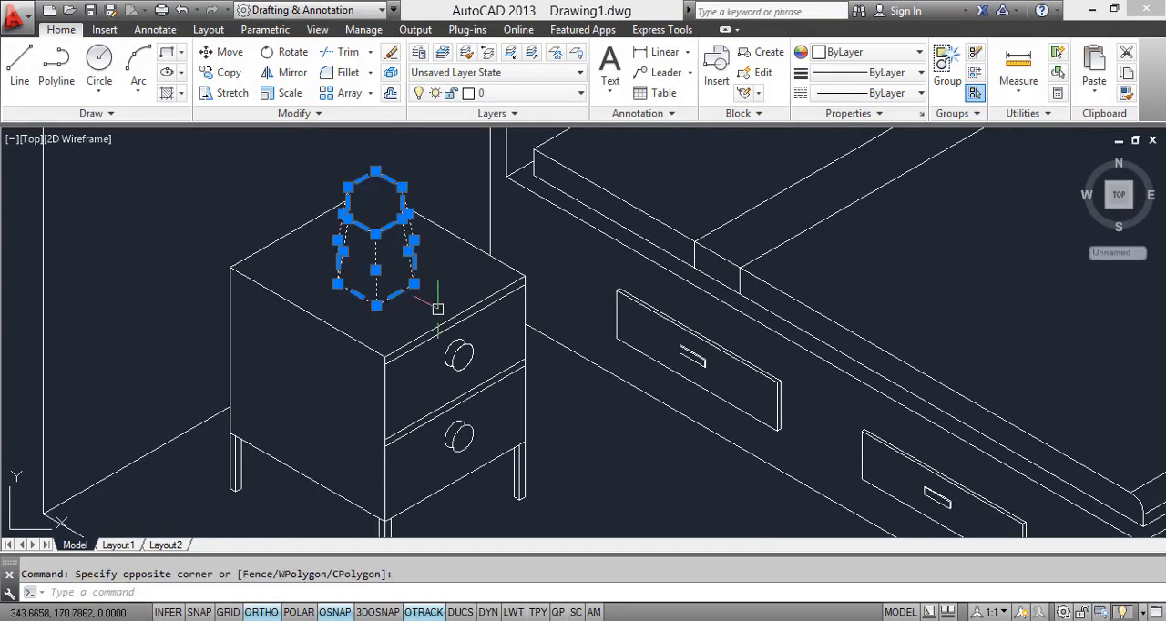
type("m")
key("Return")
left_click(376, 306)
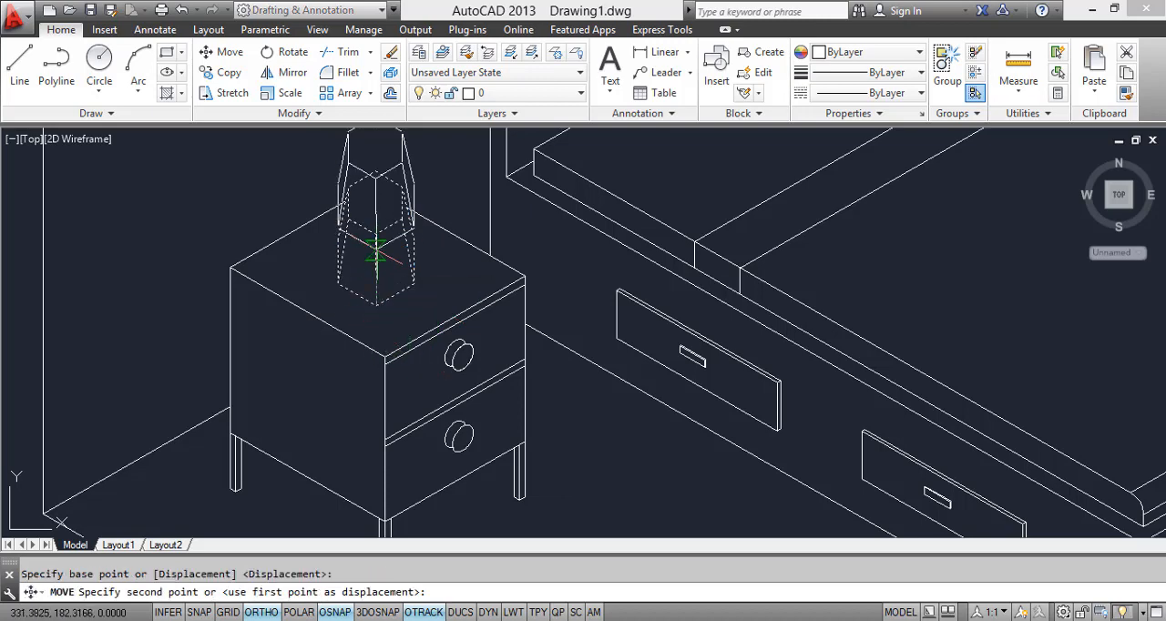
left_click(377, 248)
key("Escape")
Step: Stretch the inner ends of the nightstand's two rear top edges to meet the lampshade's outer vertical sides
scroll(376, 259, "up", 6)
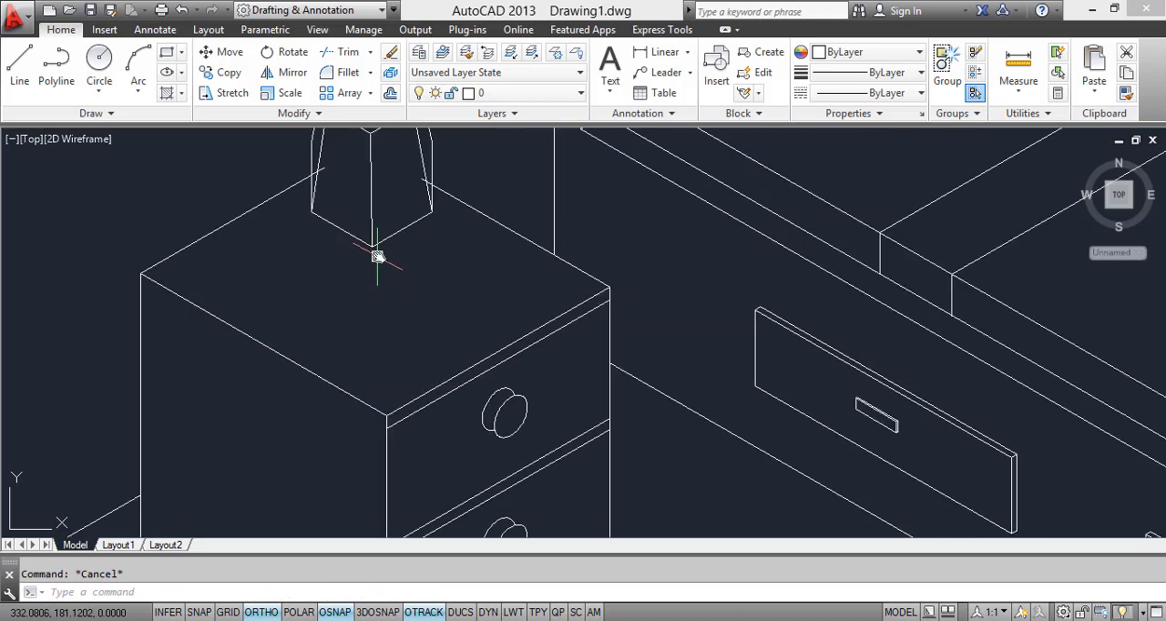
left_click(382, 229)
left_click(382, 229)
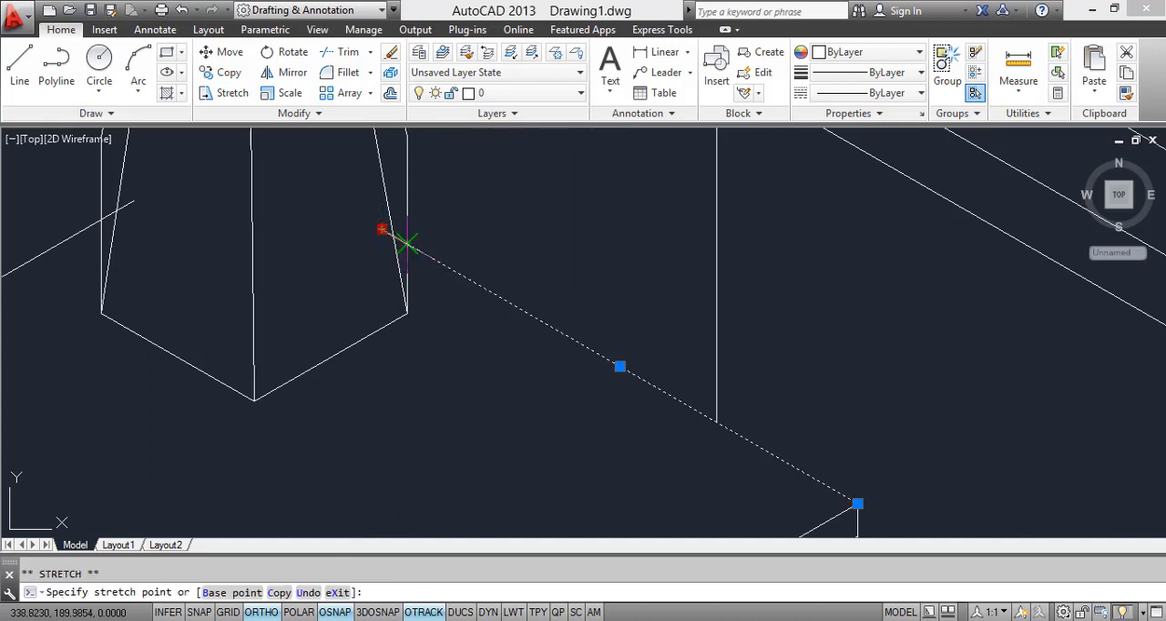
middle_click_drag(26, 205, 192, 339)
left_click(239, 370)
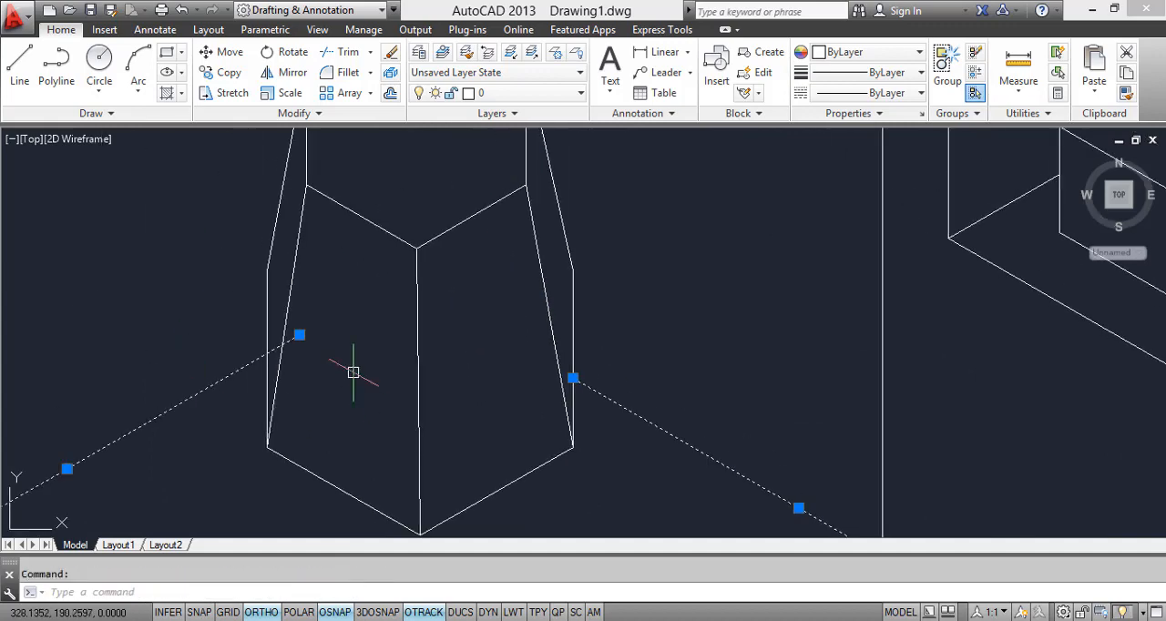
left_click(299, 336)
key("Escape")
key("Escape")
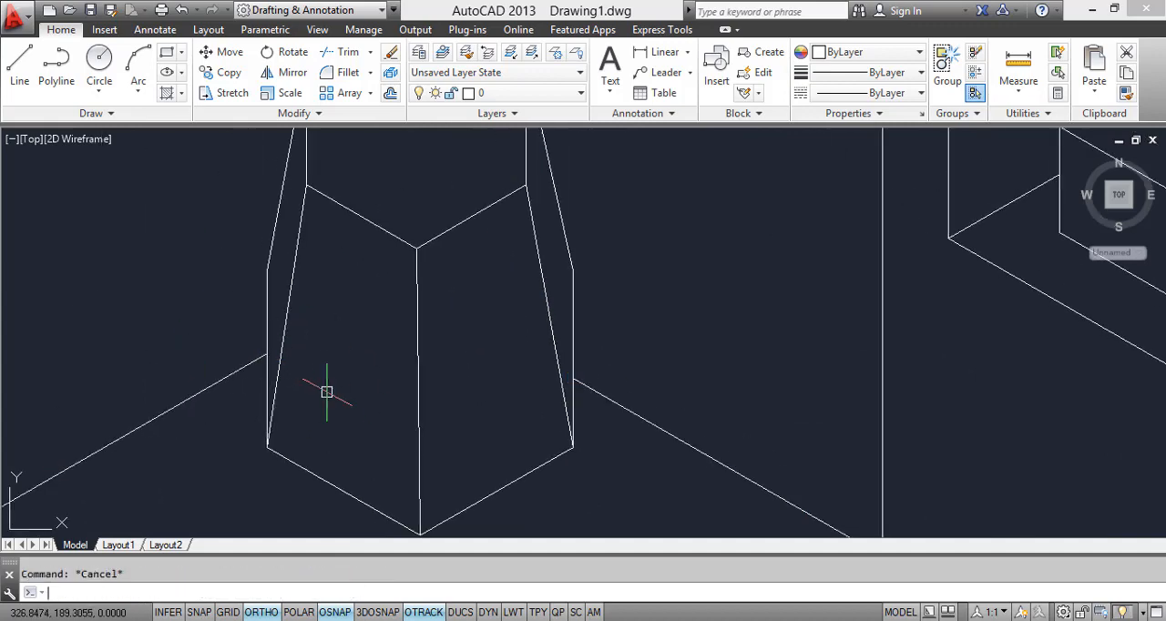
Step: Draw a top-isoplane isocircle on the nightstand top directly below the lampshade's lowest corner, and check the lamp base in Windows Photo Viewer
scroll(322, 319, "down", 3)
middle_click_drag(352, 355, 343, 329)
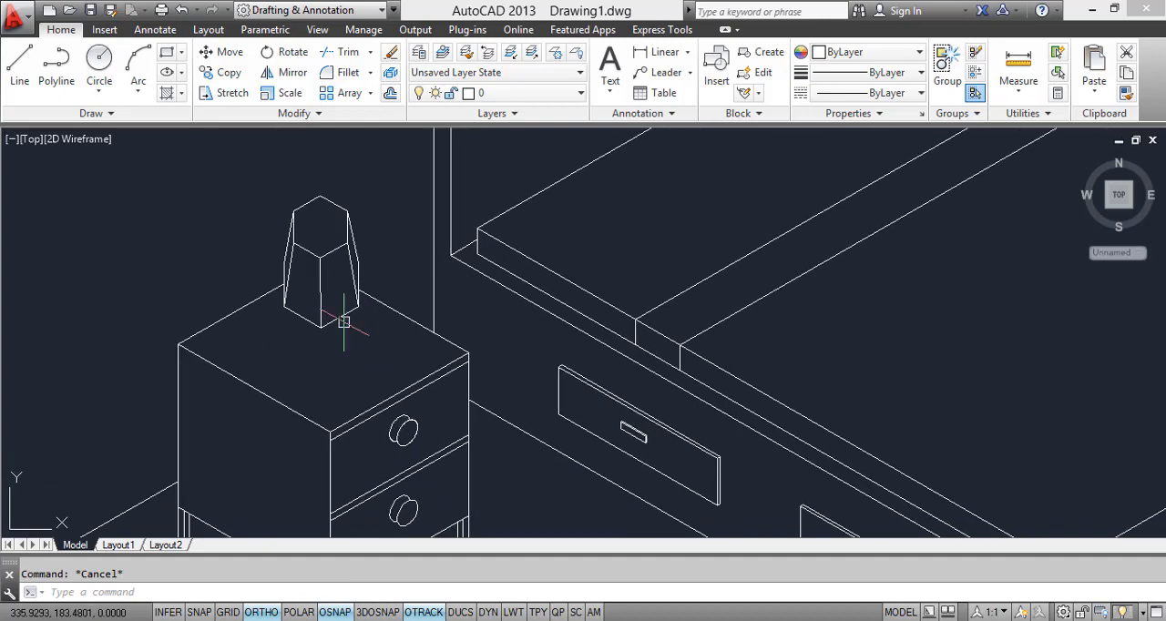
scroll(344, 332, "up", 6)
scroll(343, 332, "down", 6)
middle_click_drag(390, 369, 357, 345)
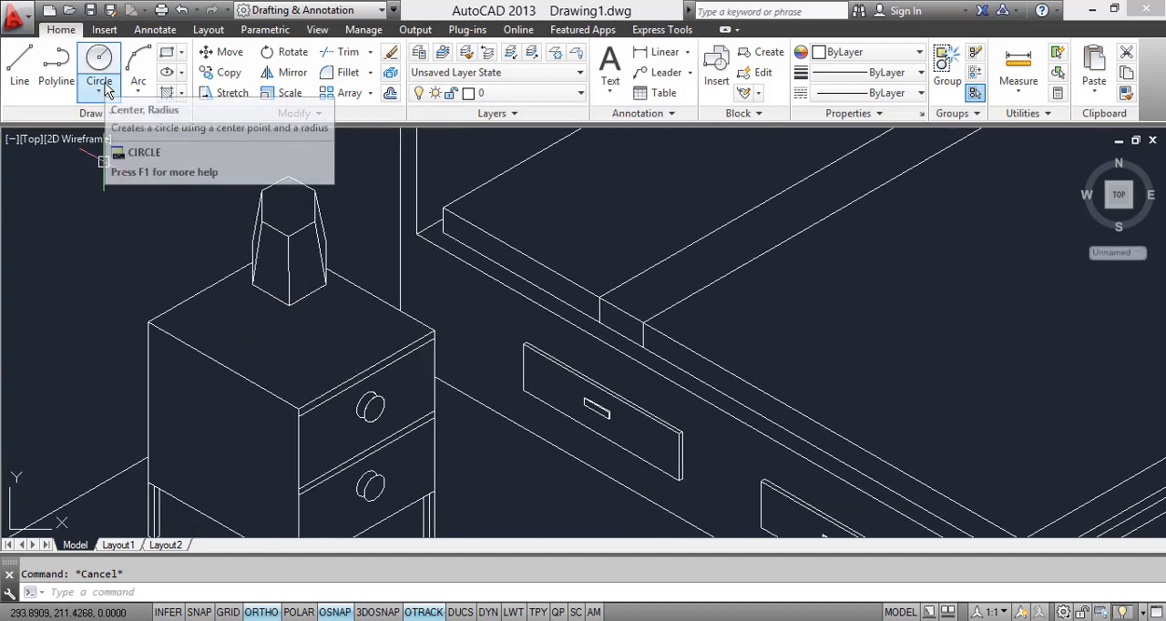
type("EL")
key("Return")
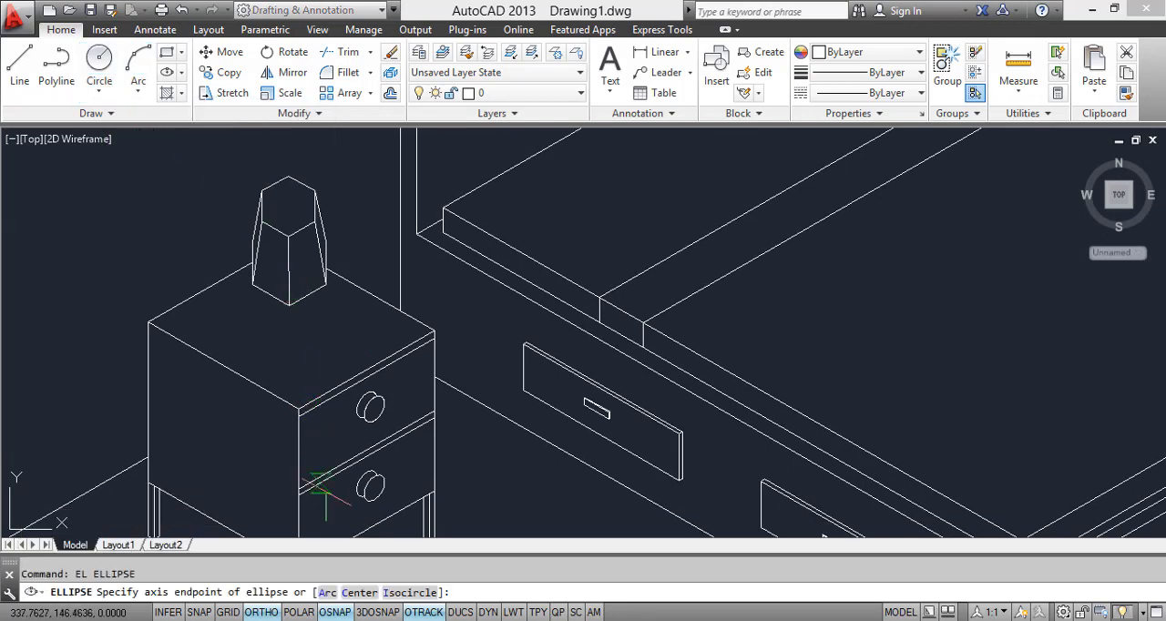
left_click(401, 593)
scroll(290, 330, "up", 2)
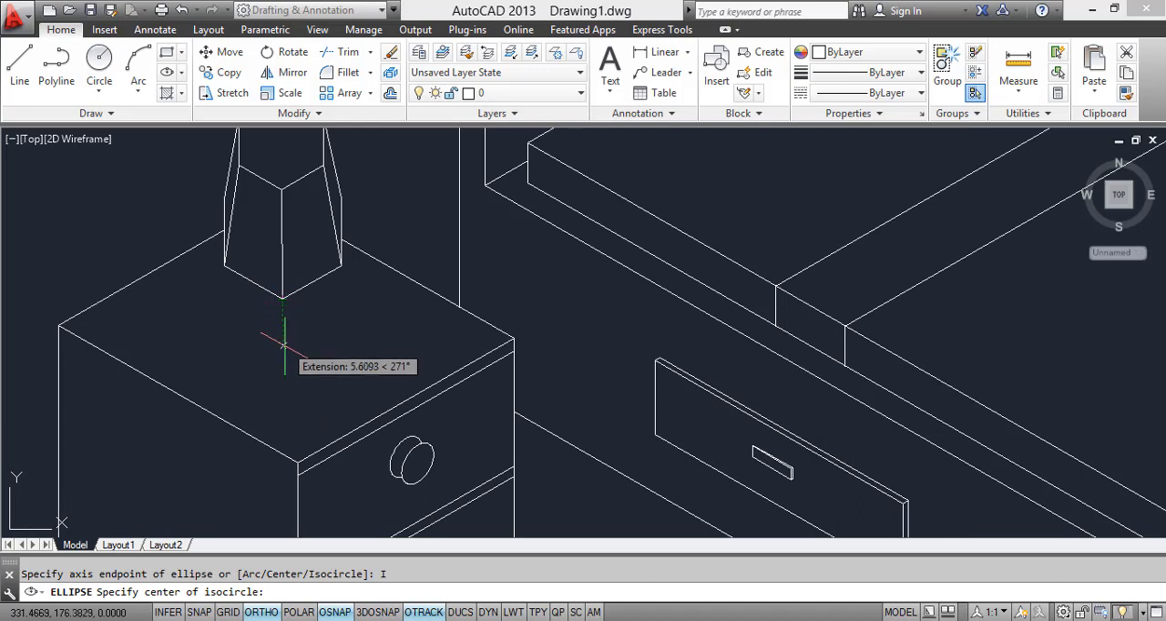
left_click(283, 344)
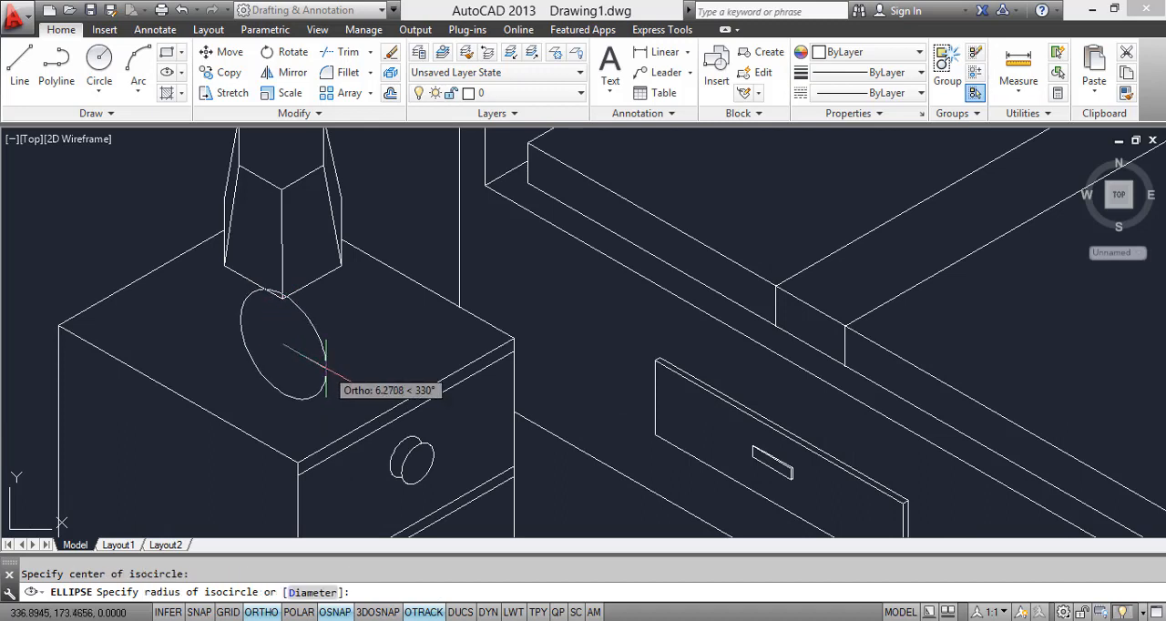
key("F5")
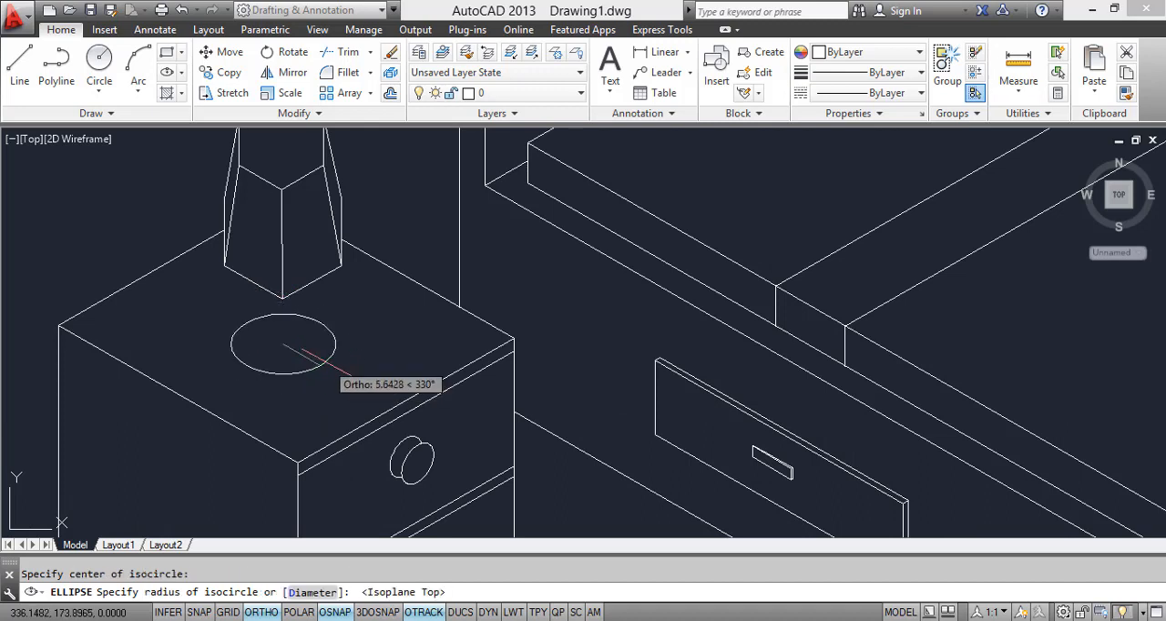
left_click(324, 360)
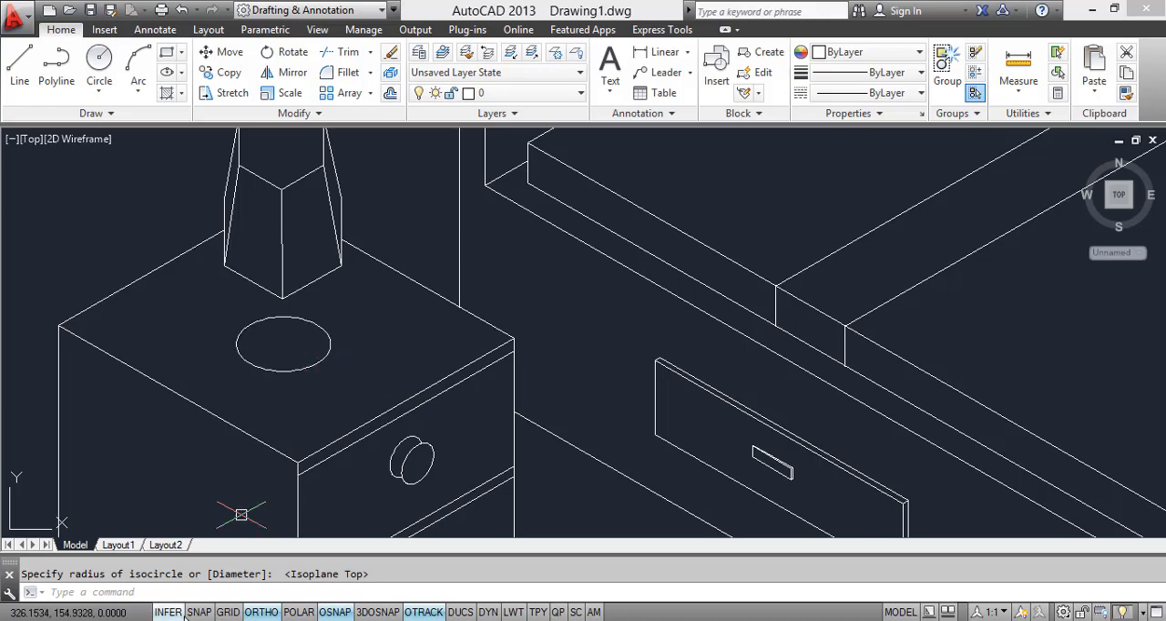
key("alt+Tab")
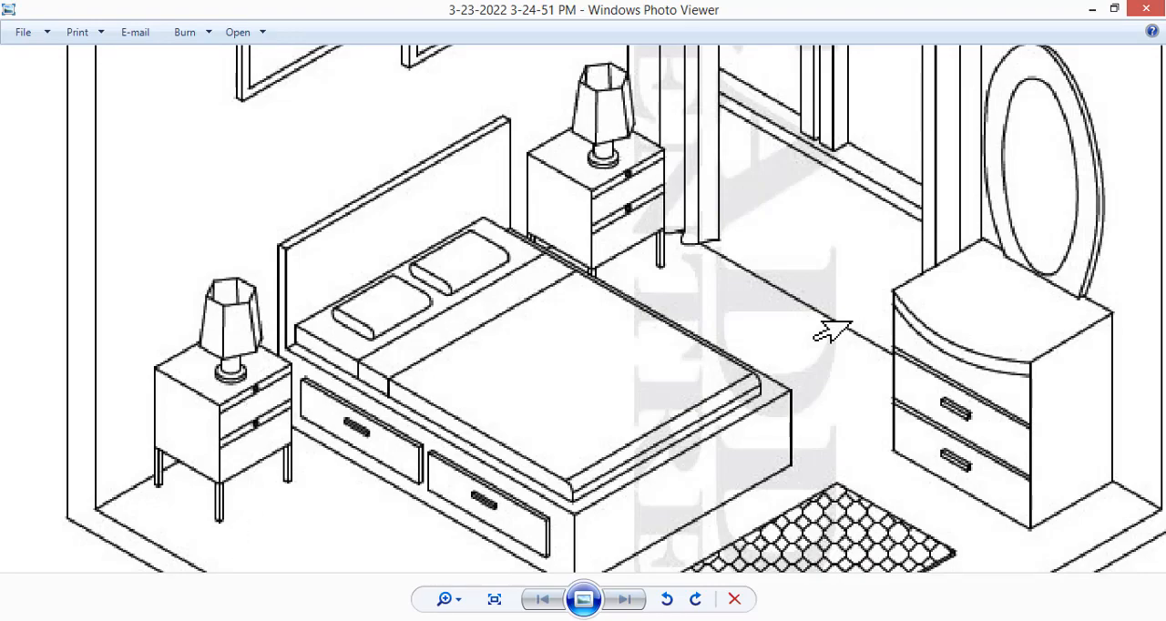
key("alt+Tab")
type("o")
key("Return")
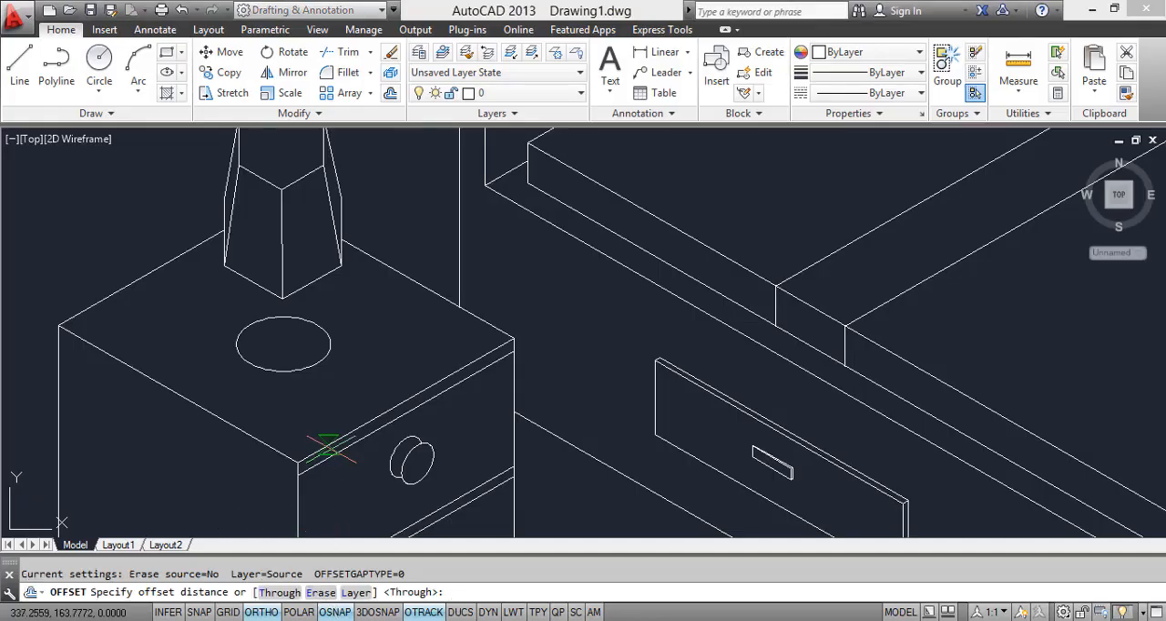
left_click(282, 371)
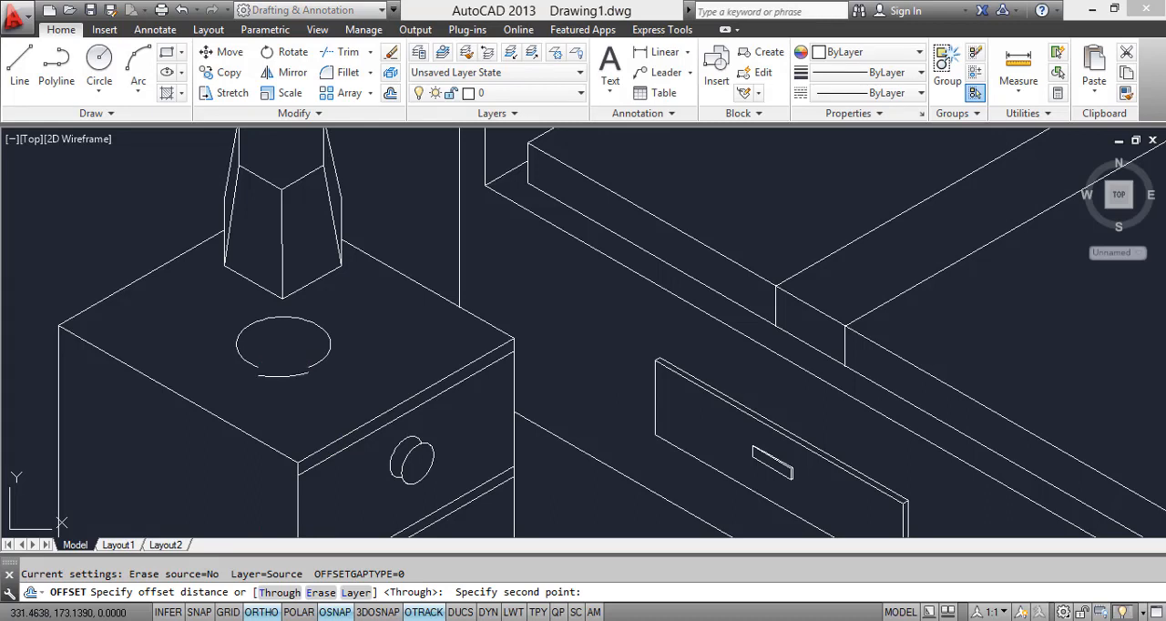
scroll(294, 366, "up", 5)
key("F5")
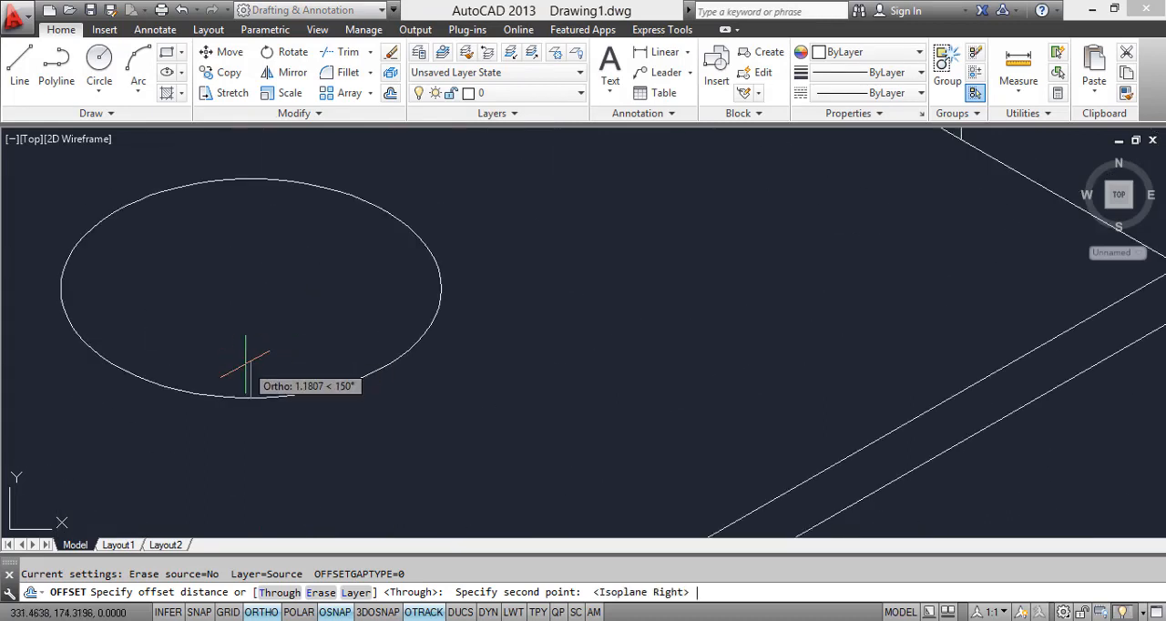
left_click(247, 398)
left_click(249, 396)
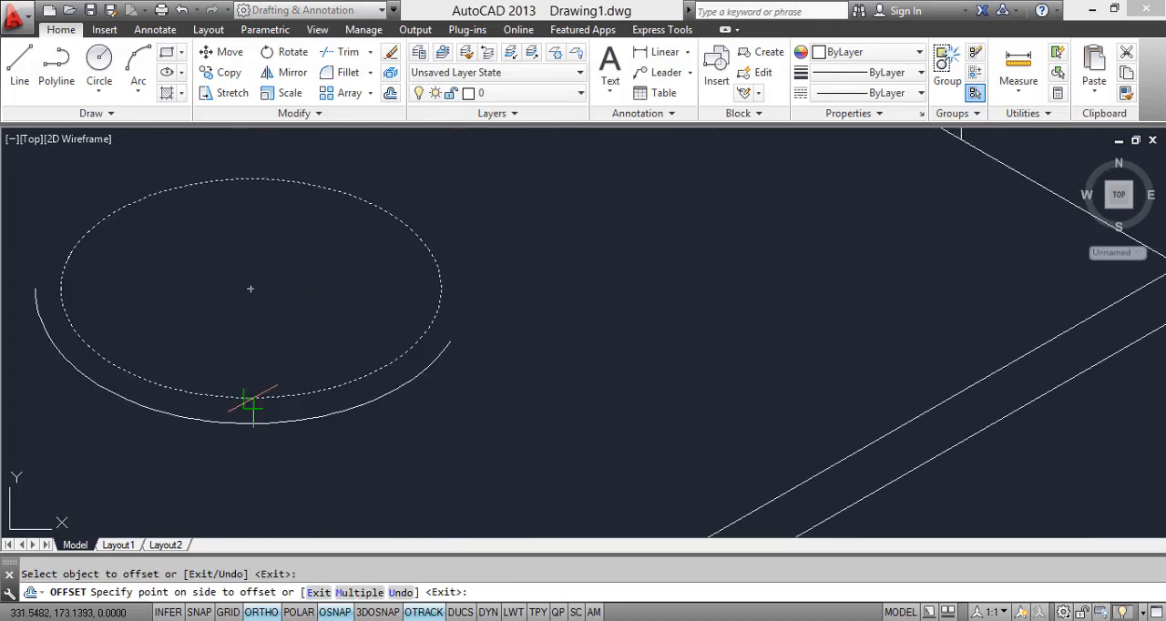
key("Escape")
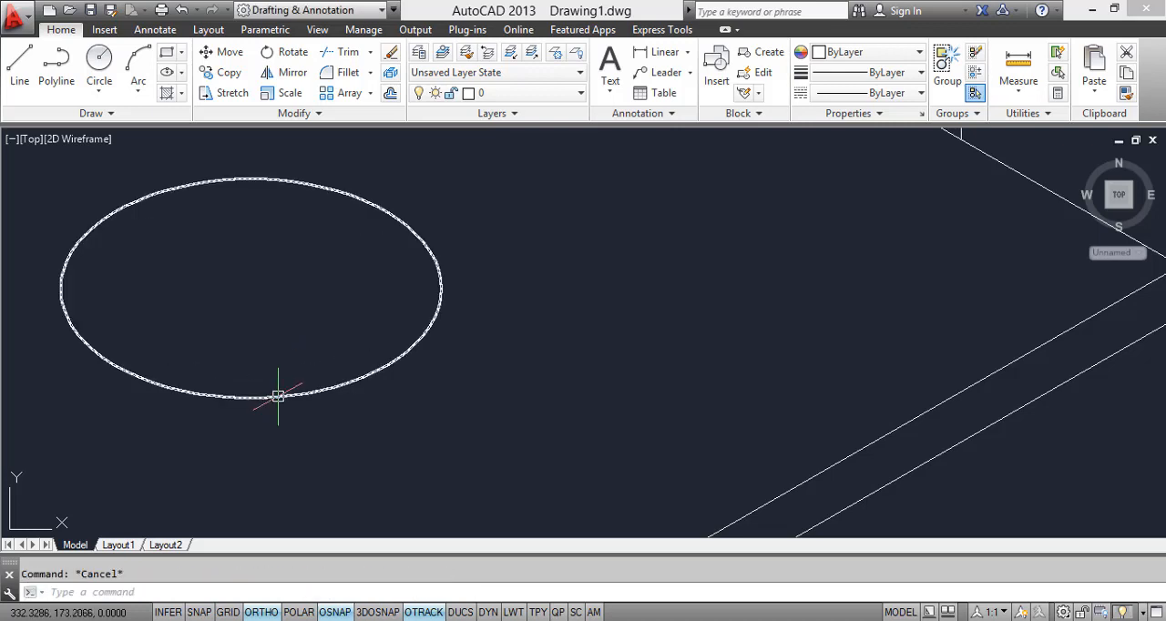
Step: Copy the lamp base's isocircle a short distance straight up to give the base its thickness
type("co")
key("Return")
left_click(250, 395)
key("Return")
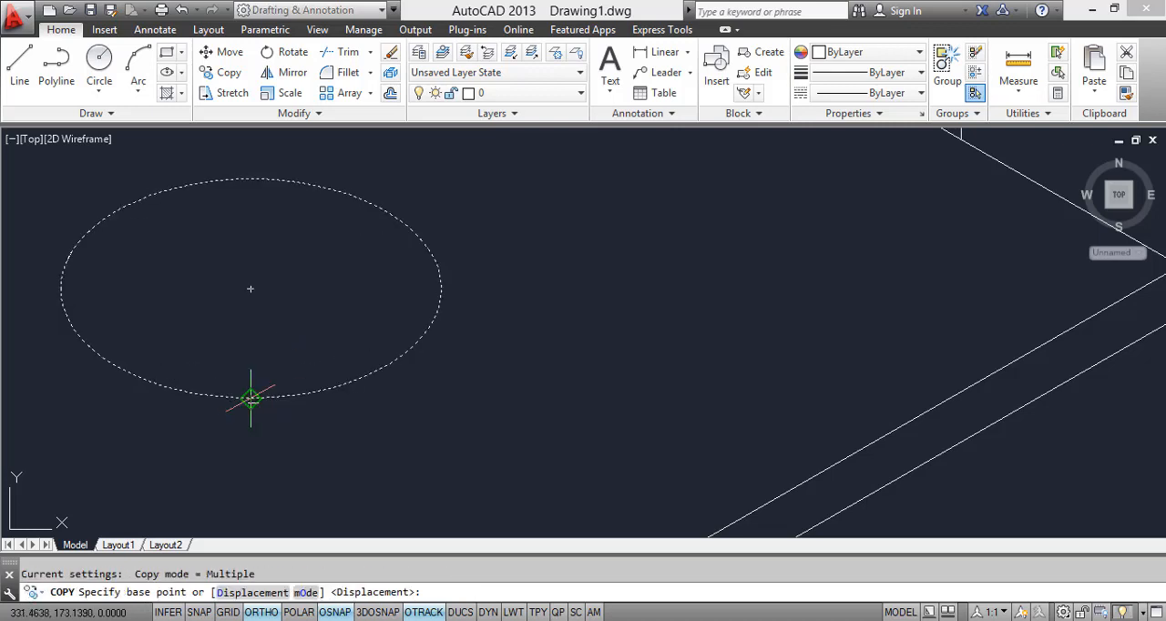
left_click(249, 397)
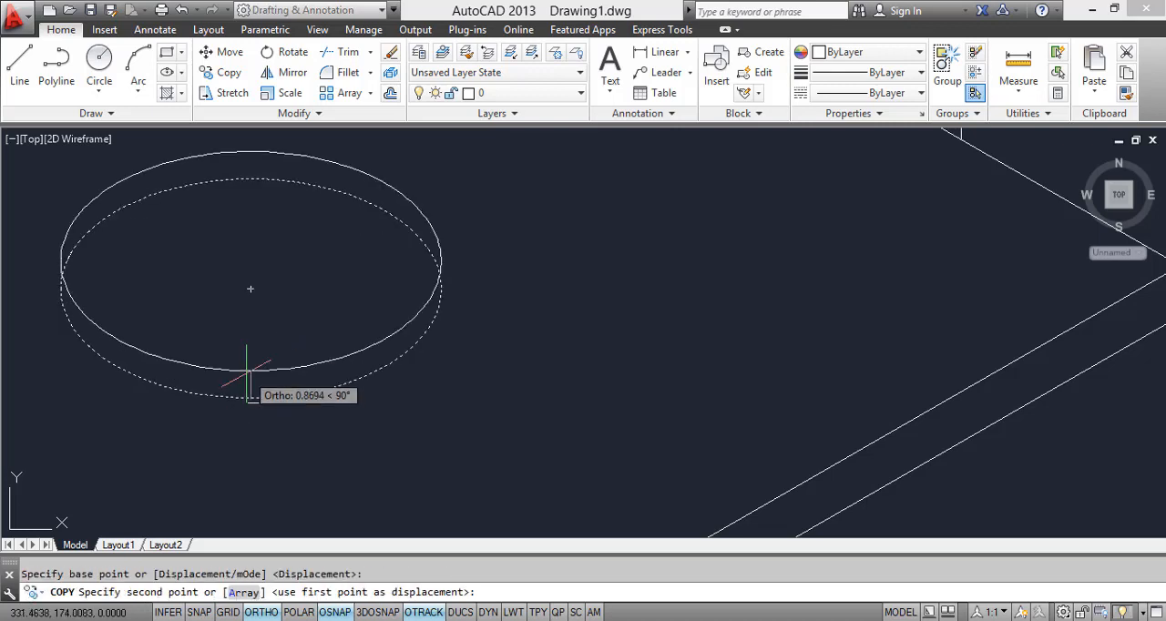
left_click(247, 359)
scroll(252, 363, "down", 4)
middle_click_drag(276, 395, 297, 421)
key("Escape")
Step: Trim the rear arc of the lower isocircle hidden behind the upper isocircle of the lamp base
type("TR")
key("Return")
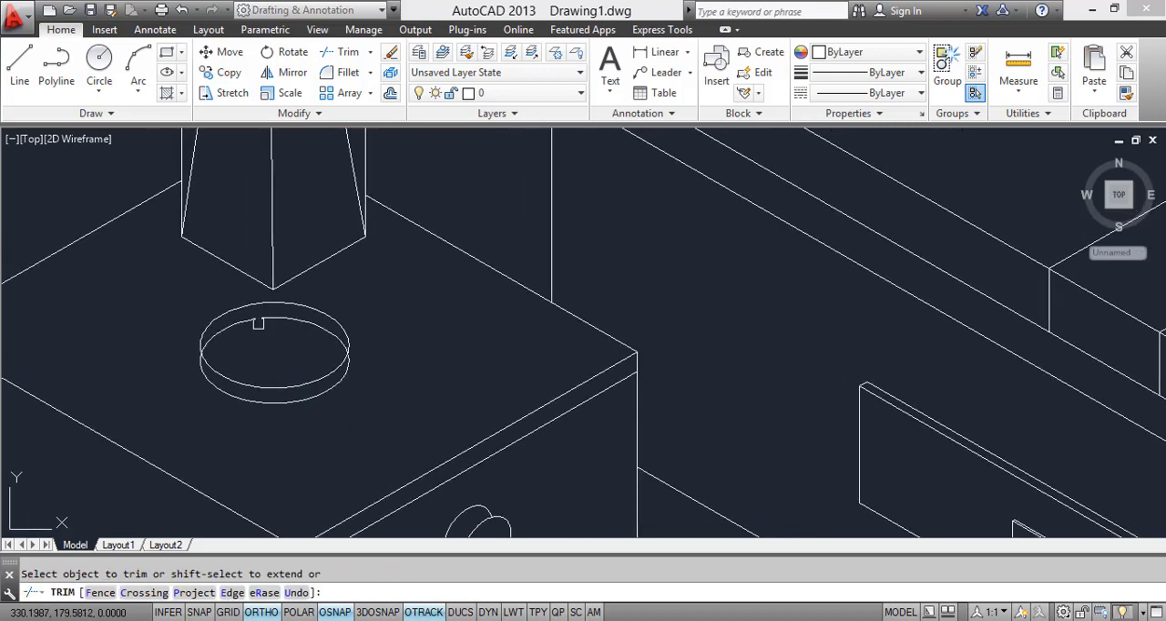
scroll(256, 327, "down", 3)
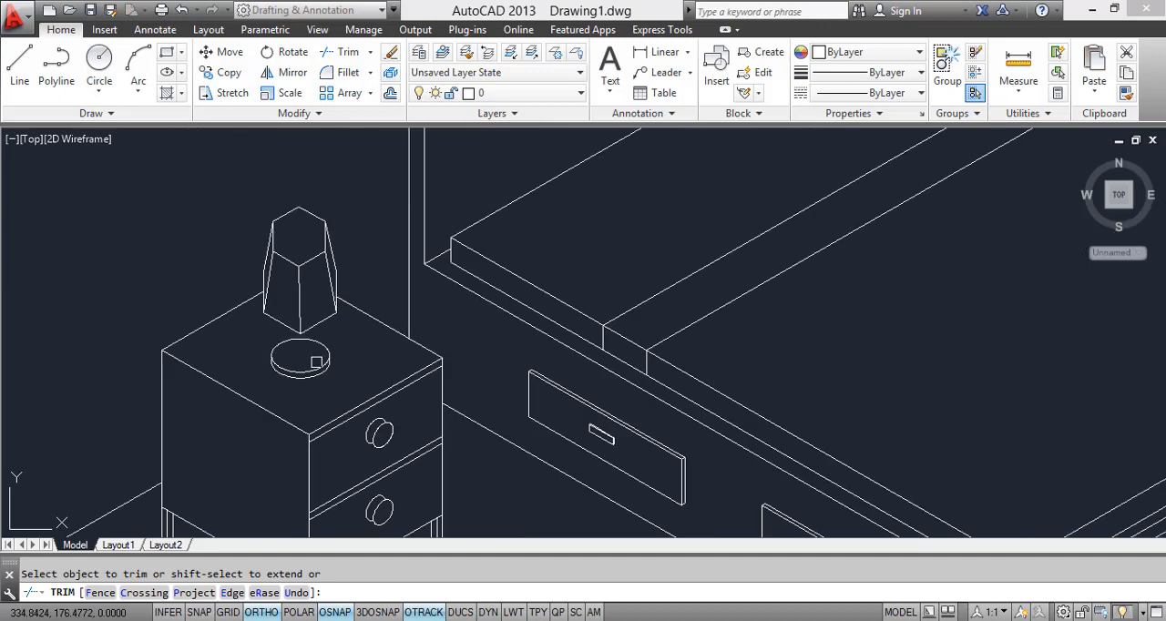
key("Escape")
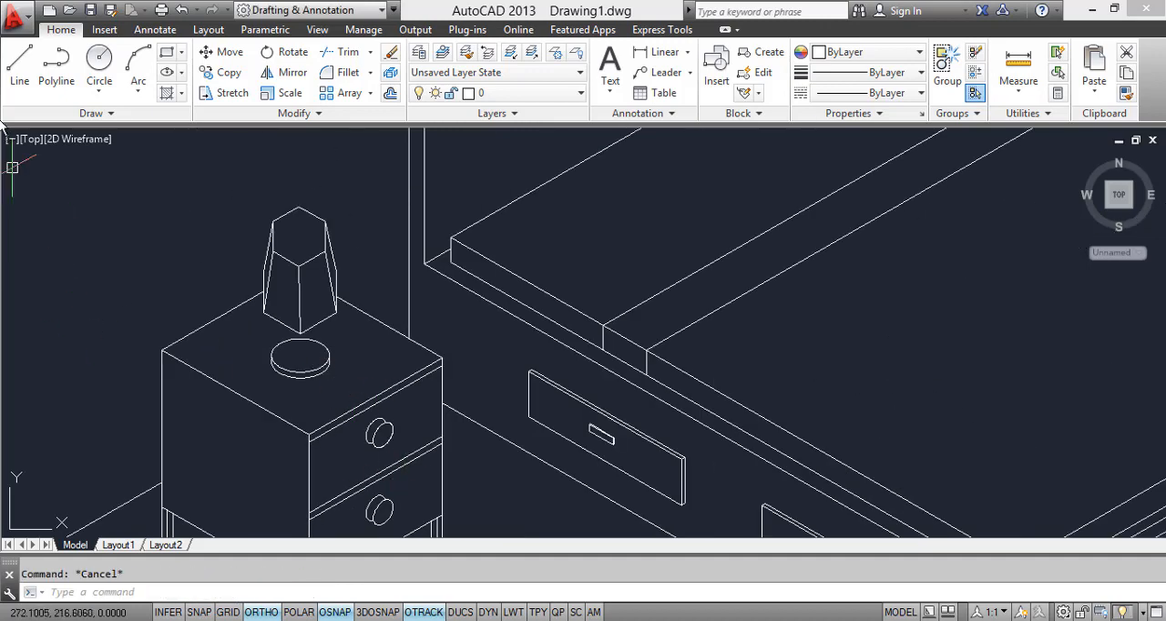
Step: Draw a vertical line for the lamp stem's side from inside the base disc up into the lampshade
left_click(19, 63)
scroll(286, 348, "up", 4)
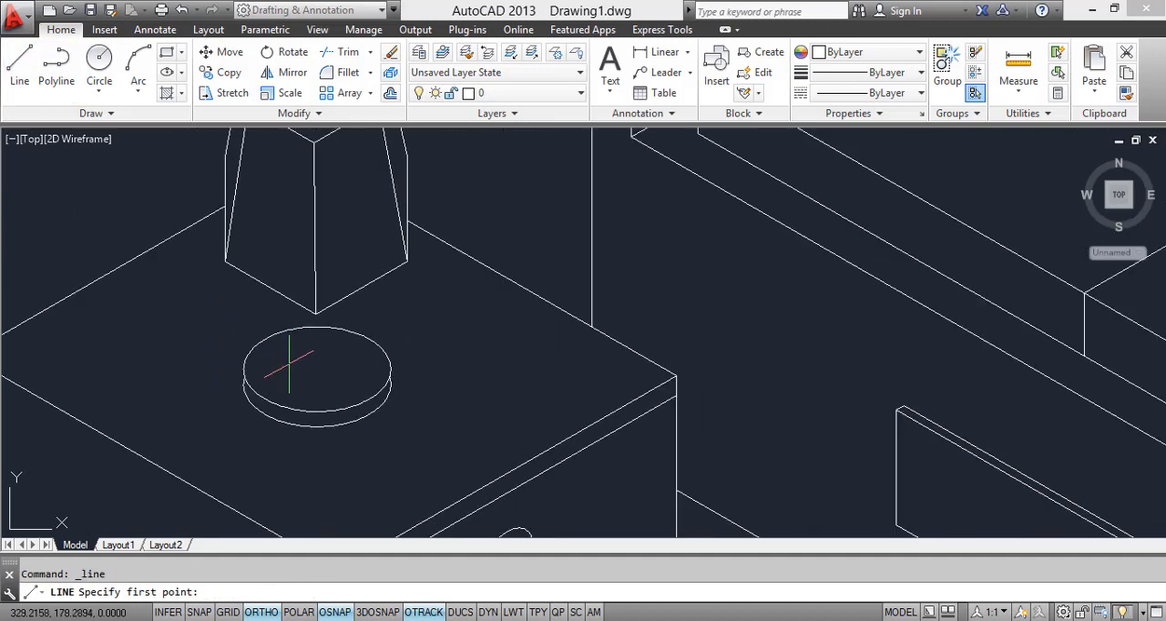
left_click(288, 363)
left_click(289, 263)
key("Escape")
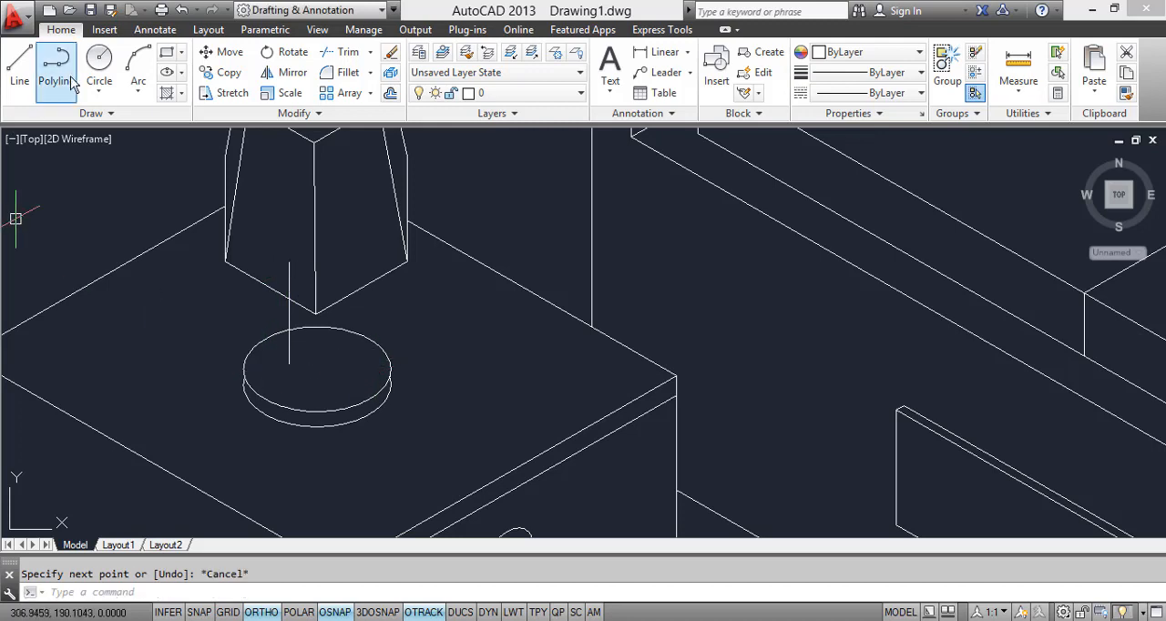
Step: With Ortho off, draw a short near-horizontal line from the stem line's lower end across the base disc, and erase the extra slanted segment
left_click(19, 64)
left_click(289, 362)
scroll(341, 371, "up", 3)
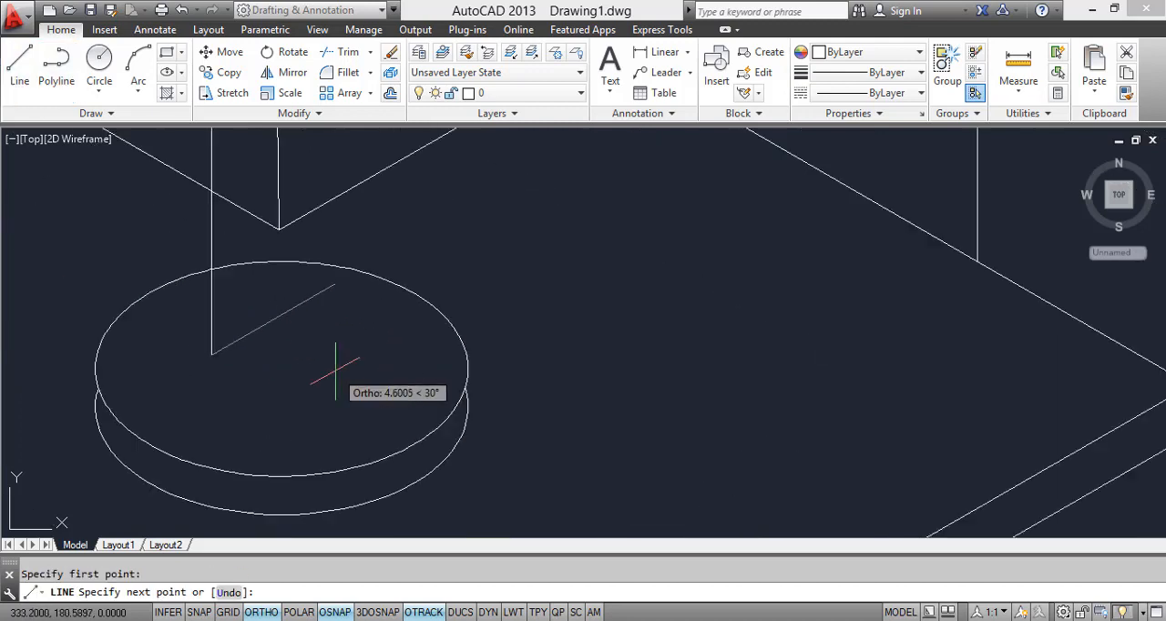
key("F5")
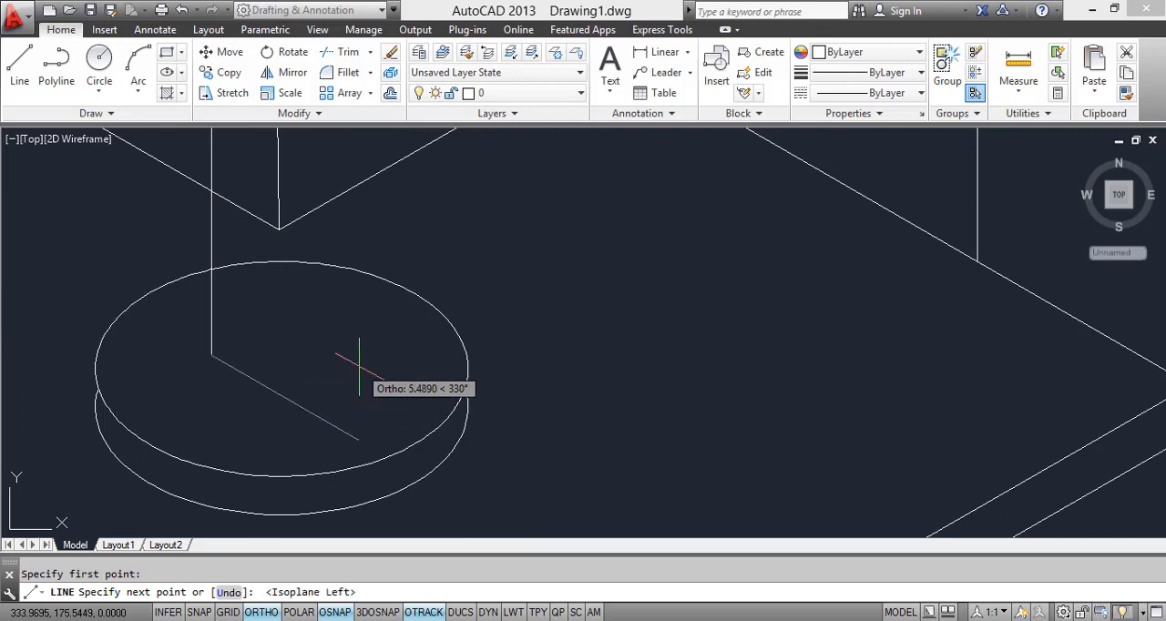
key("F5")
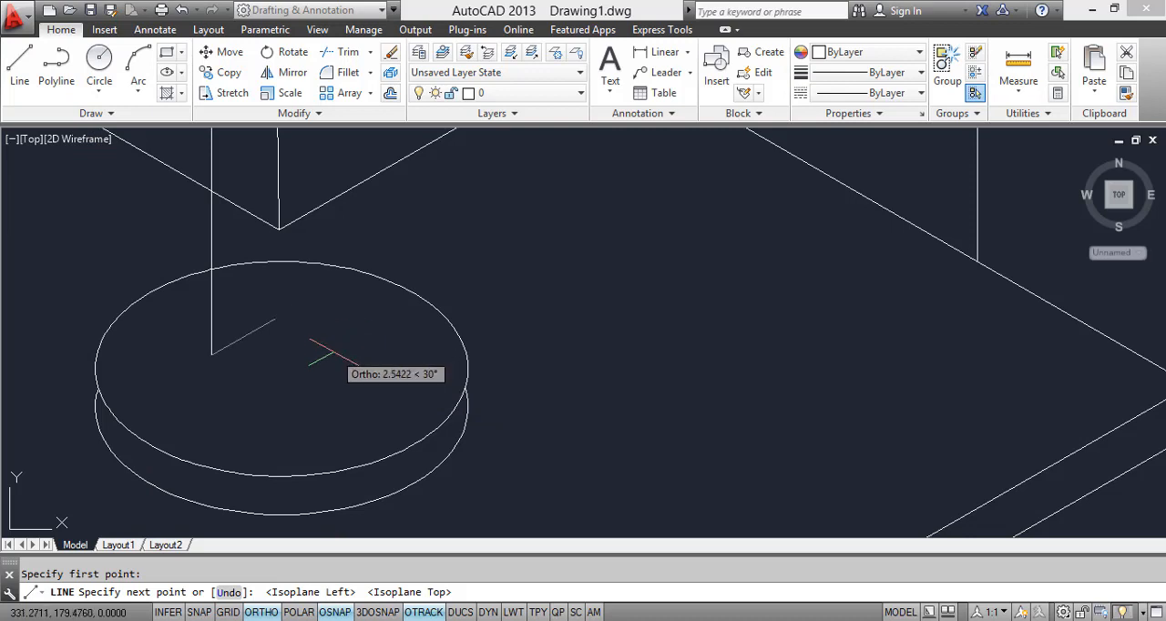
left_click(261, 612)
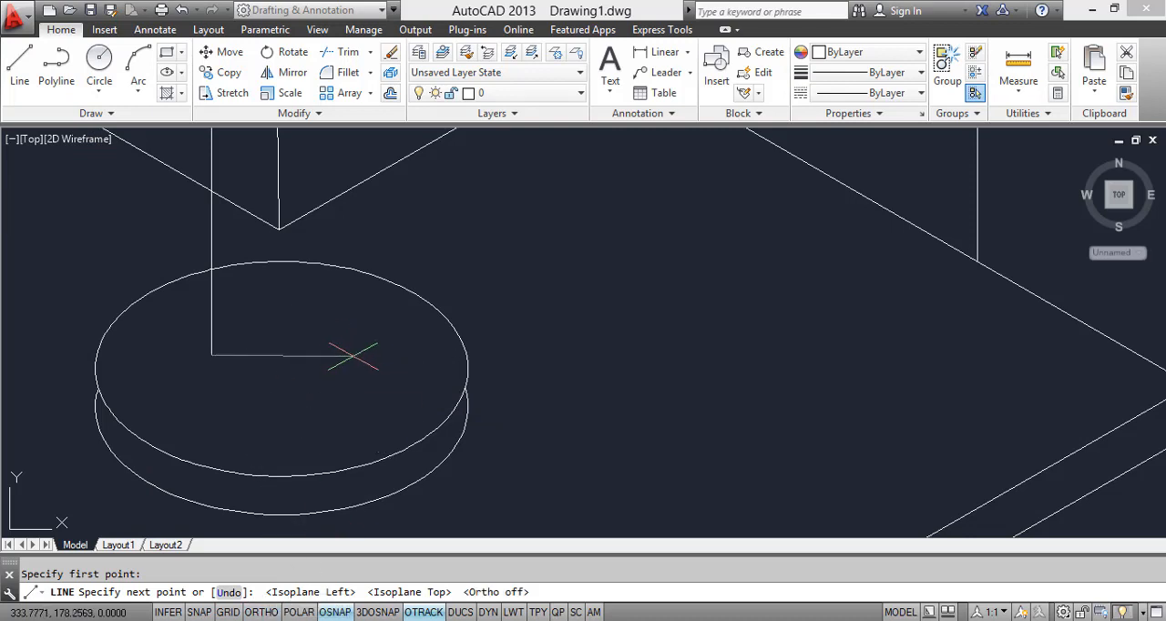
left_click(329, 353)
left_click(266, 313)
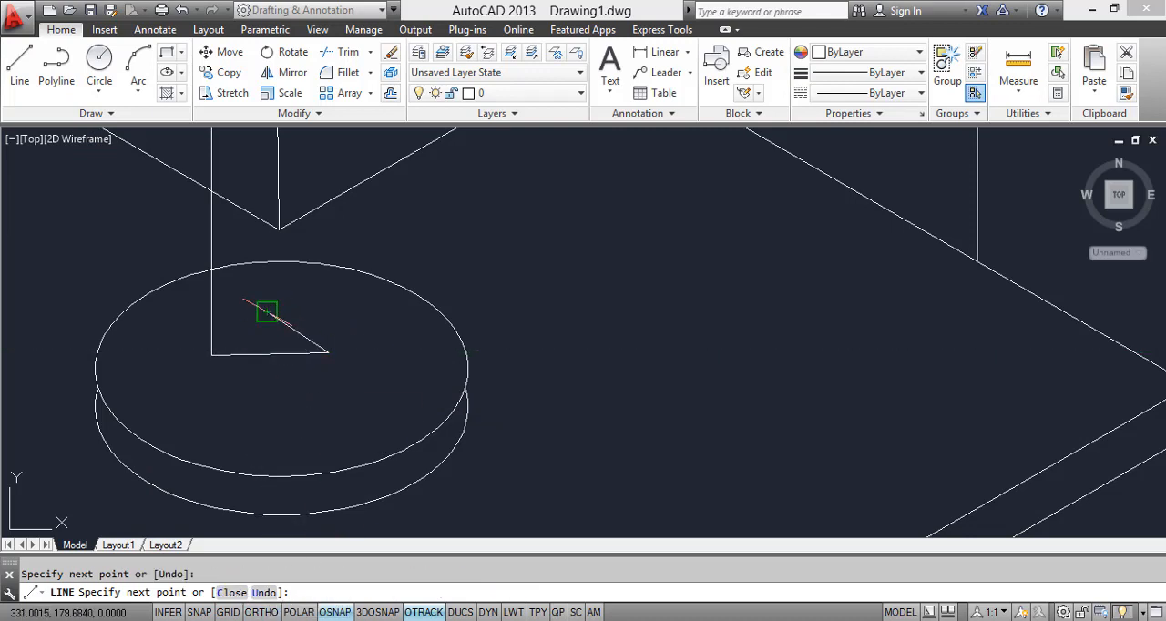
key("Escape")
left_click(288, 325)
key("Delete")
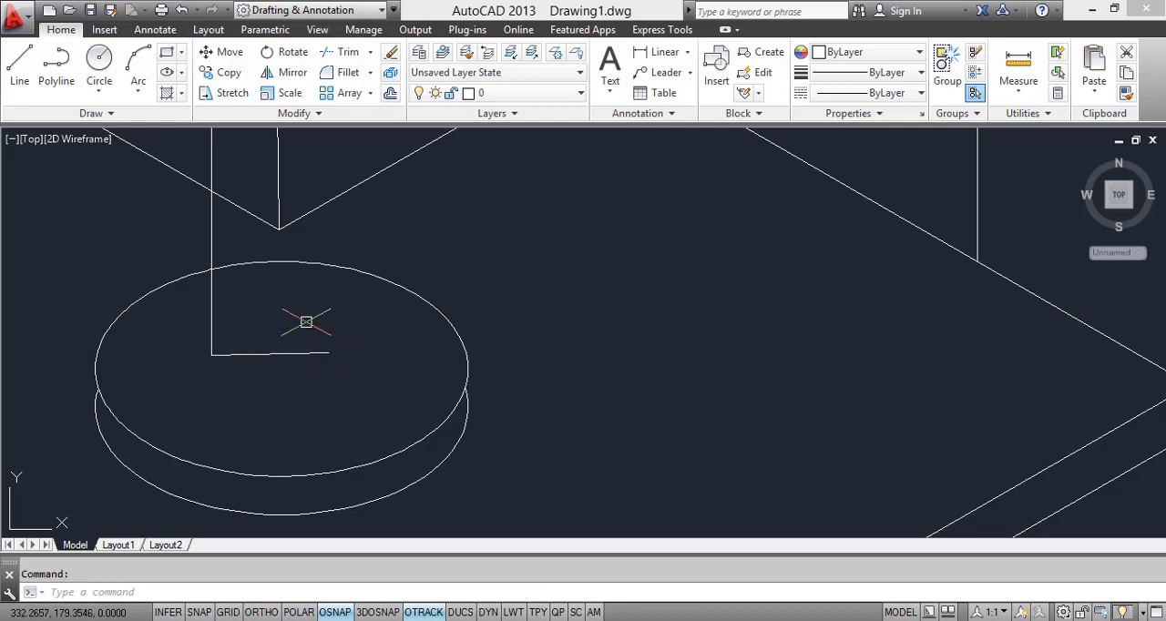
Step: Copy the lamp stem's vertical line to the other end of the short line on the base disc
left_click(293, 334)
left_click(173, 310)
type("C")
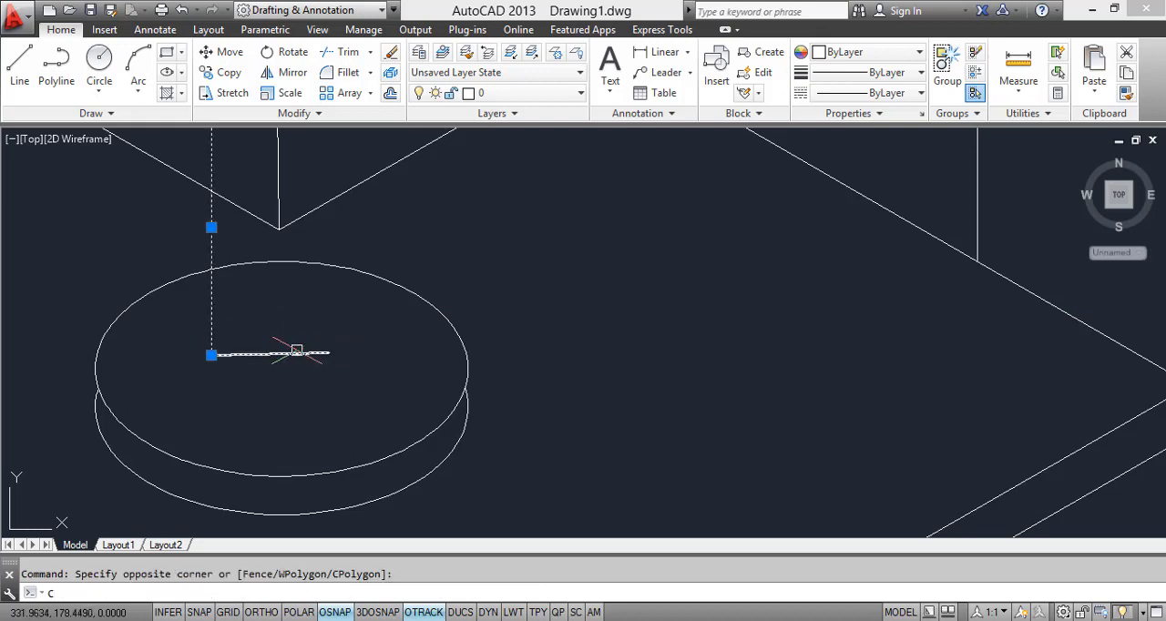
type("O")
key("Return")
left_click(211, 354)
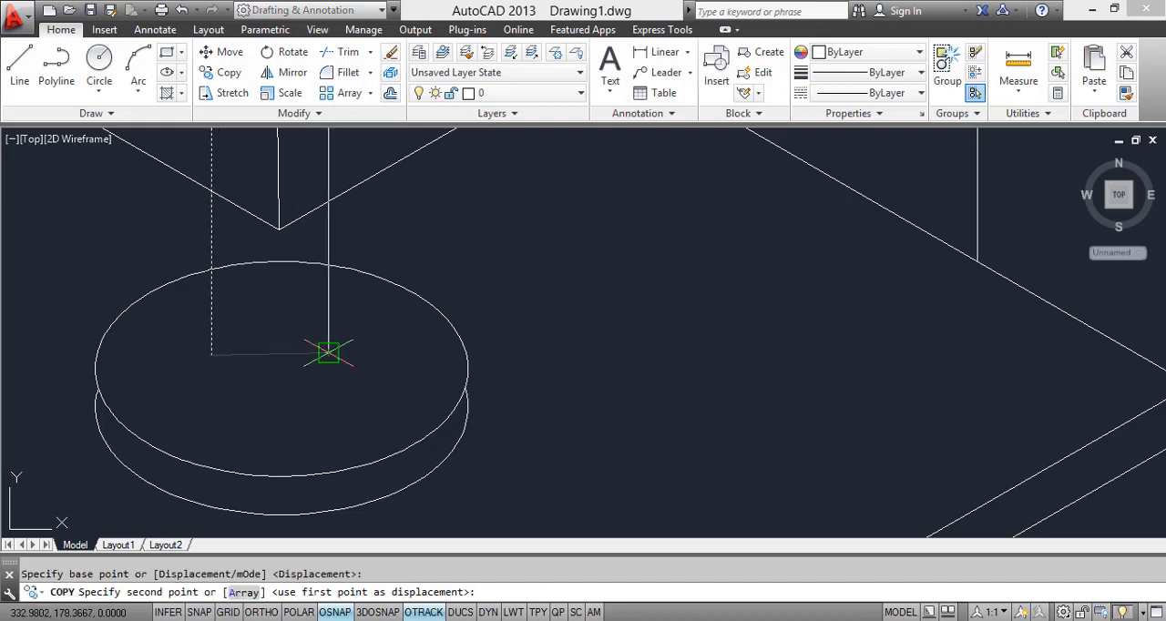
left_click(329, 353)
key("Escape")
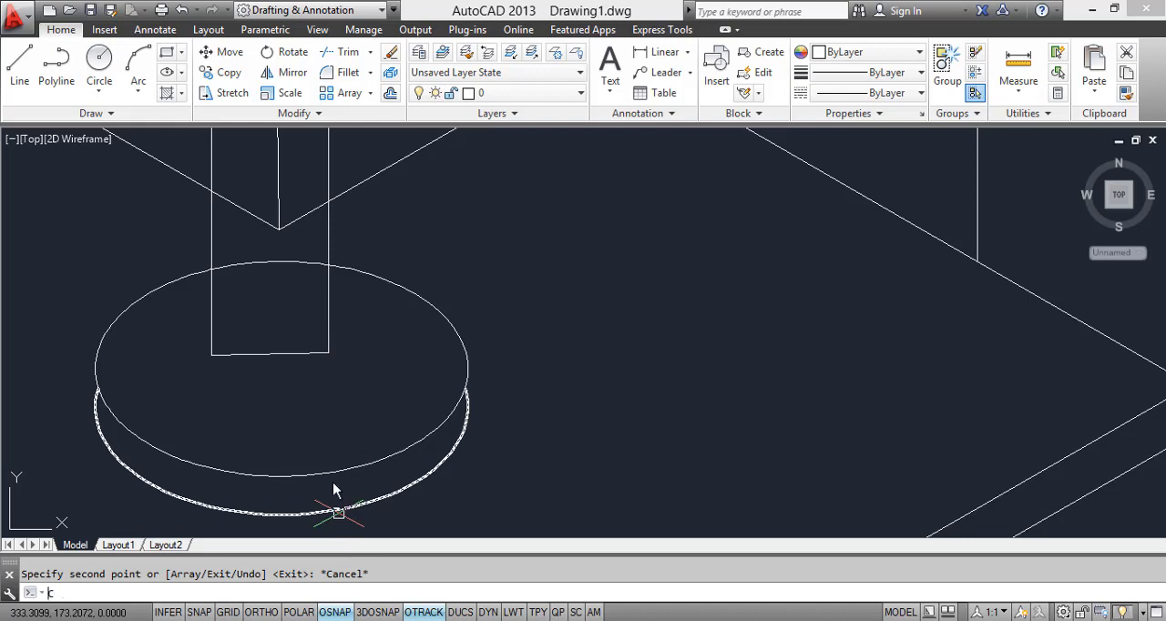
Step: Draw a circle centred on the midpoint of the stem's bottom line, reaching its ends, and trim away the circle's upper half
key("Return")
left_click(270, 354)
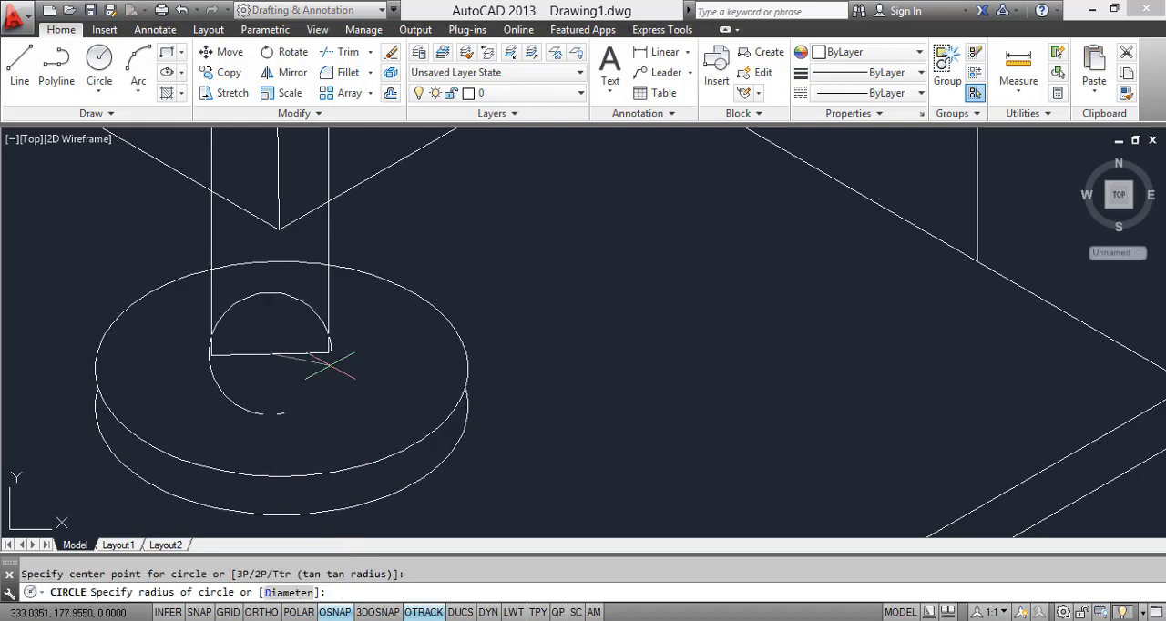
left_click(327, 354)
key("Escape")
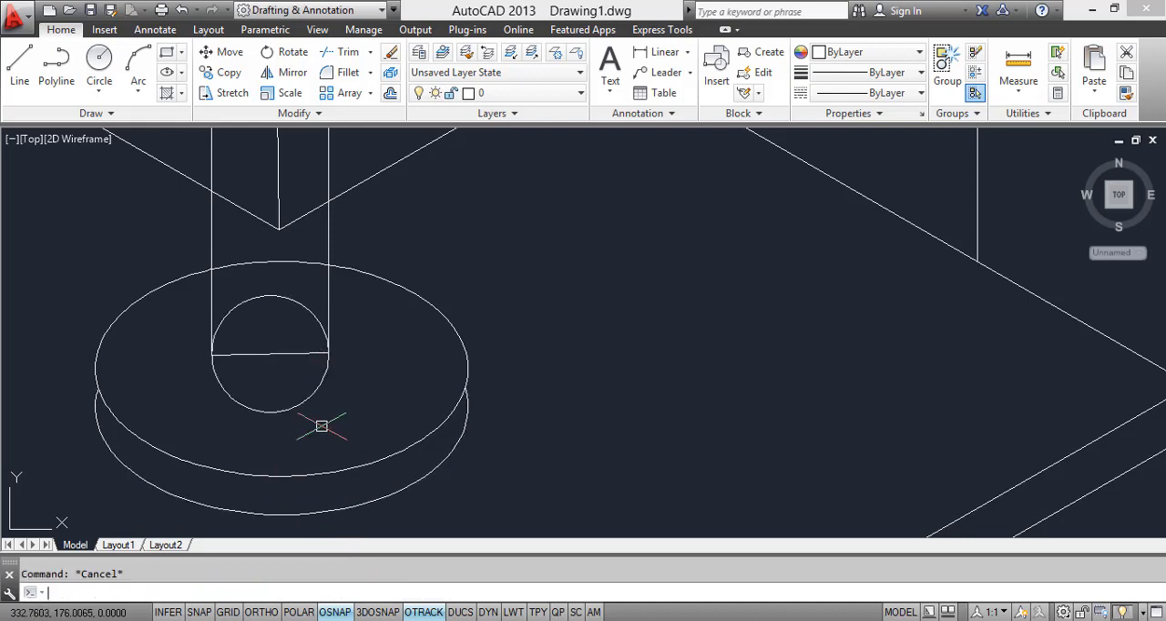
key("Return")
key("Return")
left_click(294, 326)
left_click(270, 287)
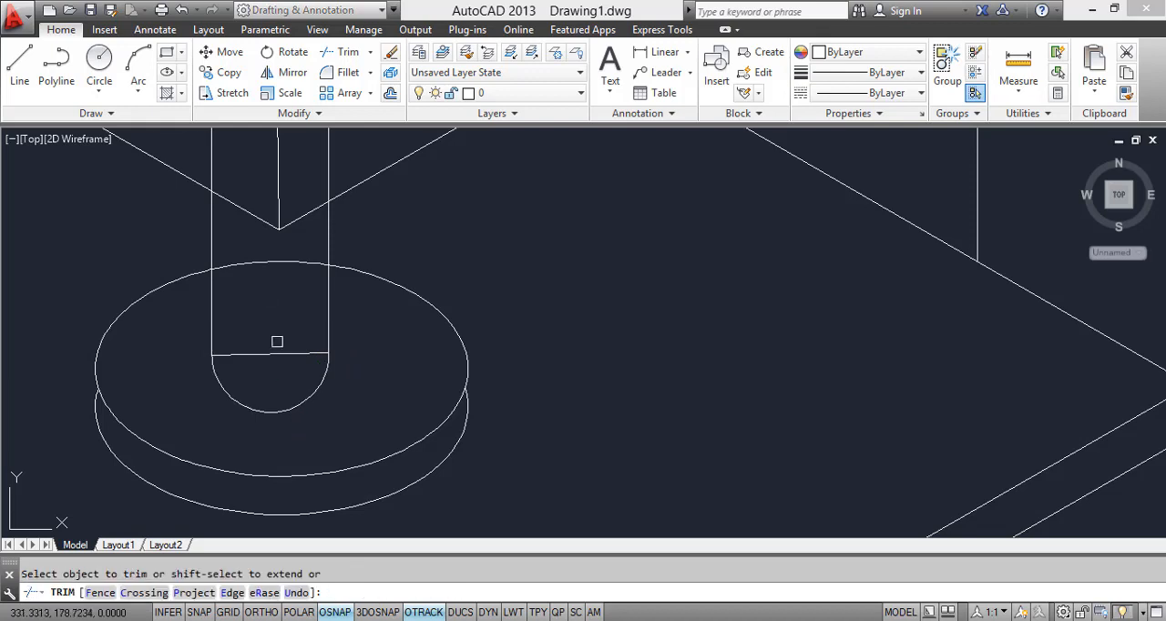
key("Escape")
Step: Flatten the stem's bottom arc by pulling its midpoint upward, and erase the straight line between its ends
left_click(290, 411)
left_click(269, 413)
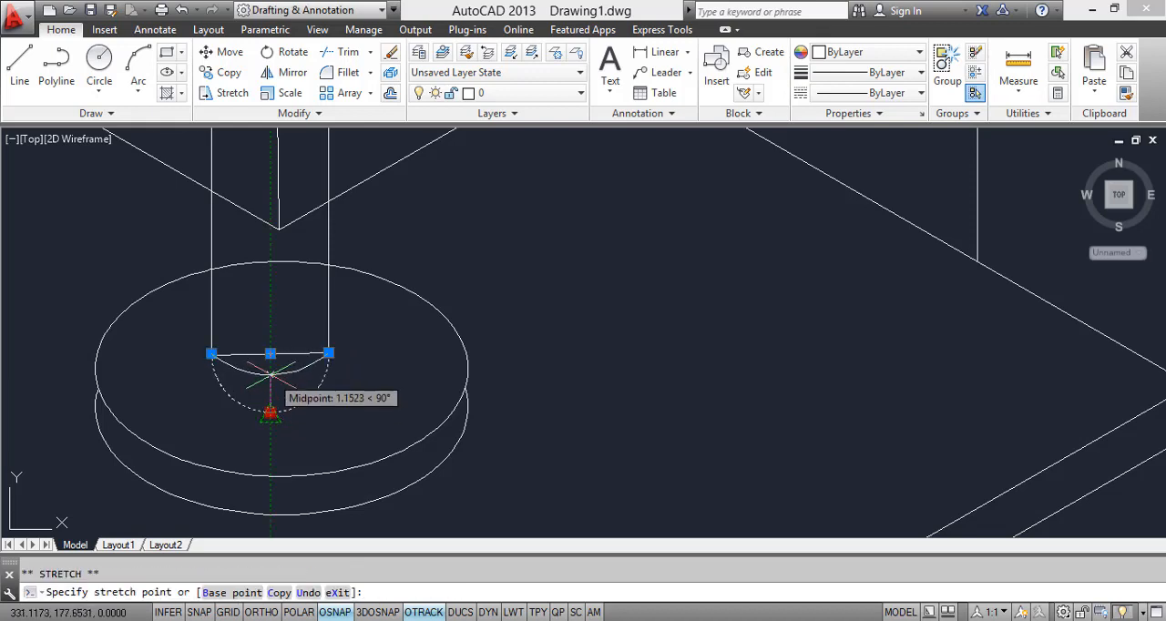
left_click(271, 373)
right_click(282, 356)
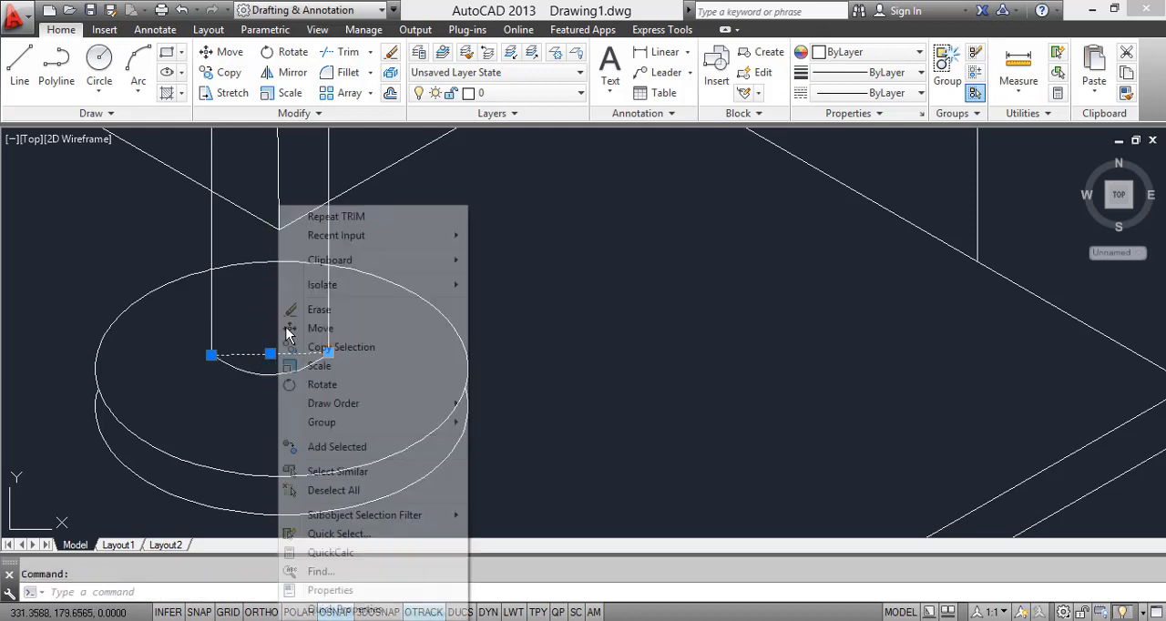
left_click(295, 312)
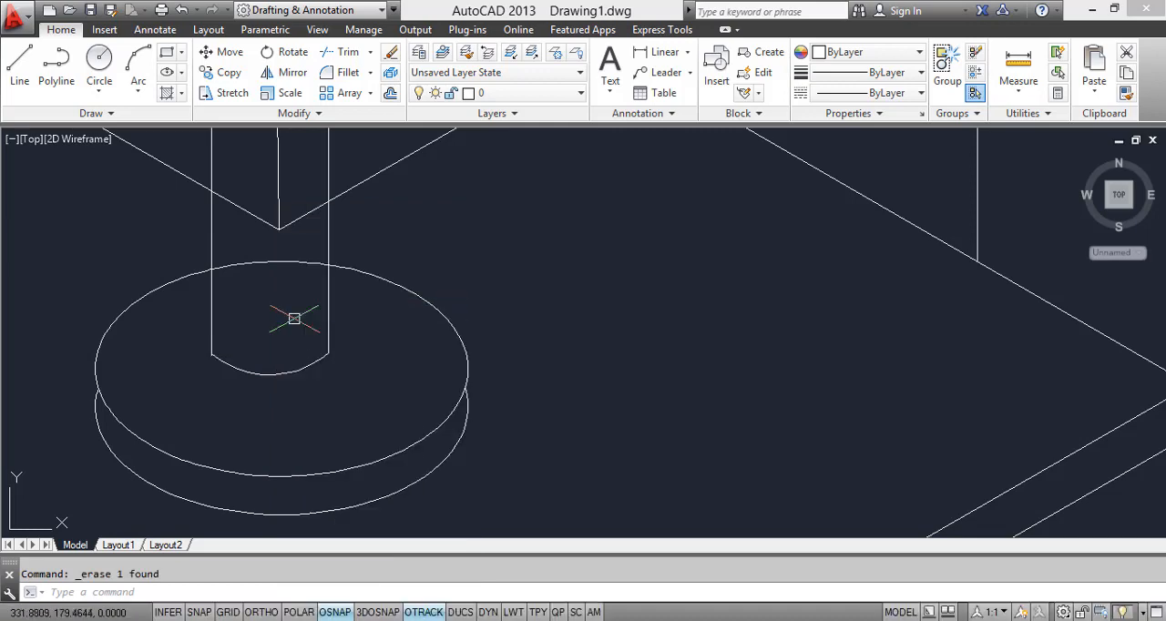
Step: Trim the base disc's rear arc between the stem lines and the stem portions overlapping the lampshade
key("Return")
key("Return")
scroll(318, 341, "down", 5)
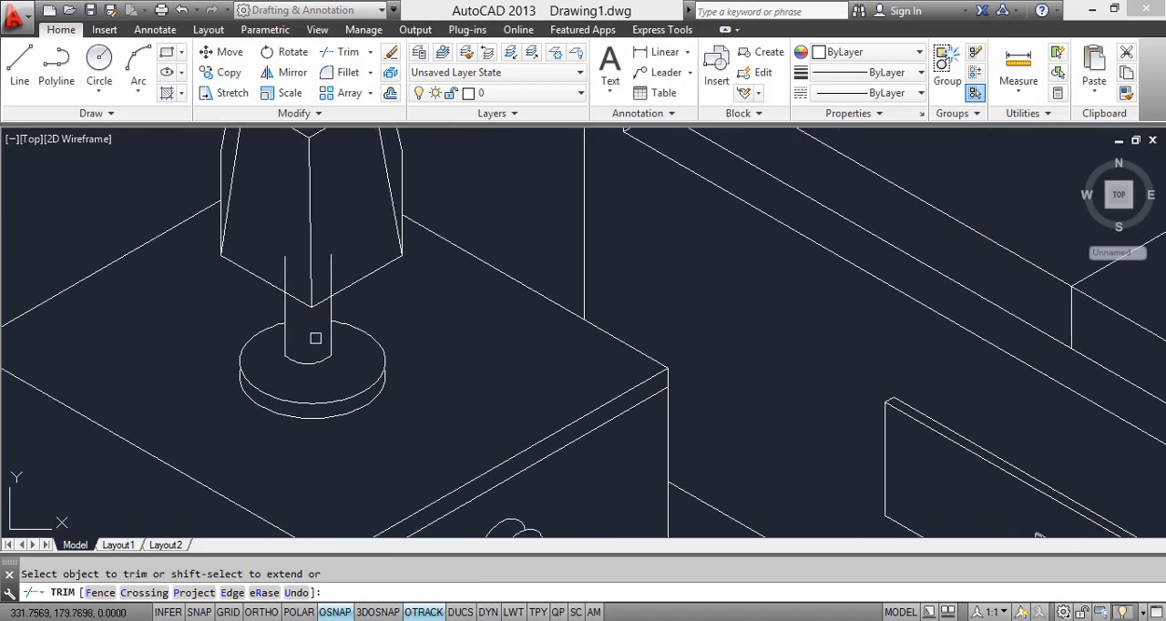
scroll(310, 315, "up", 4)
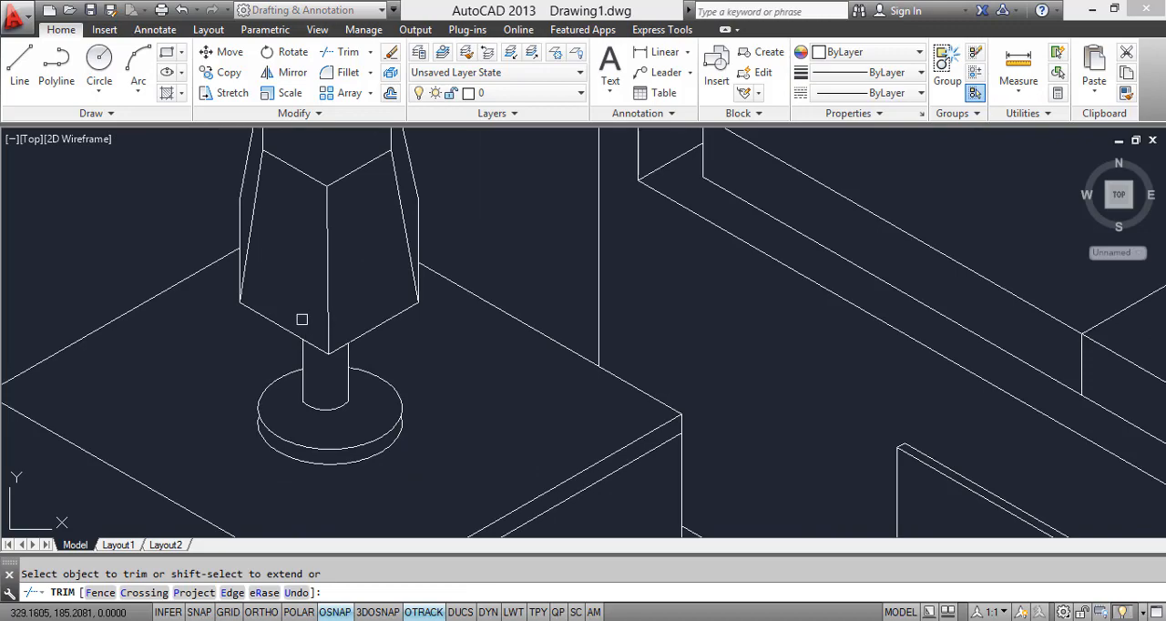
scroll(302, 320, "down", 5)
key("Escape")
key("Escape")
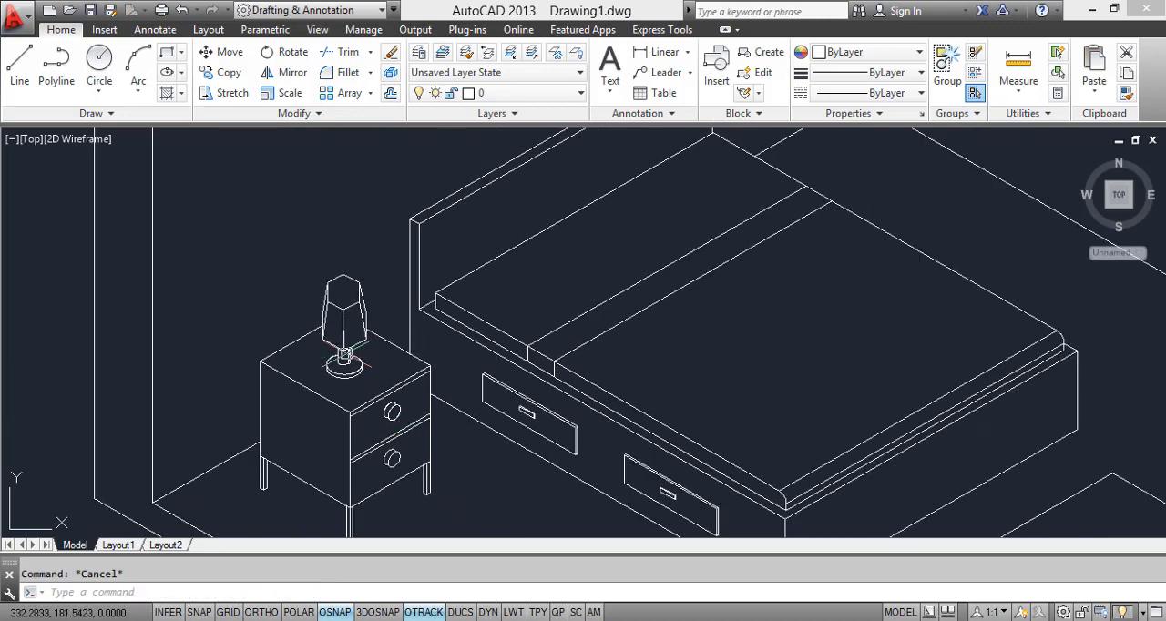
Step: Compare the finished nightstand and lamp with the bedroom reference image in Windows Photo Viewer, and return to AutoCAD
scroll(392, 419, "up", 4)
scroll(358, 408, "down", 6)
scroll(395, 500, "up", 4)
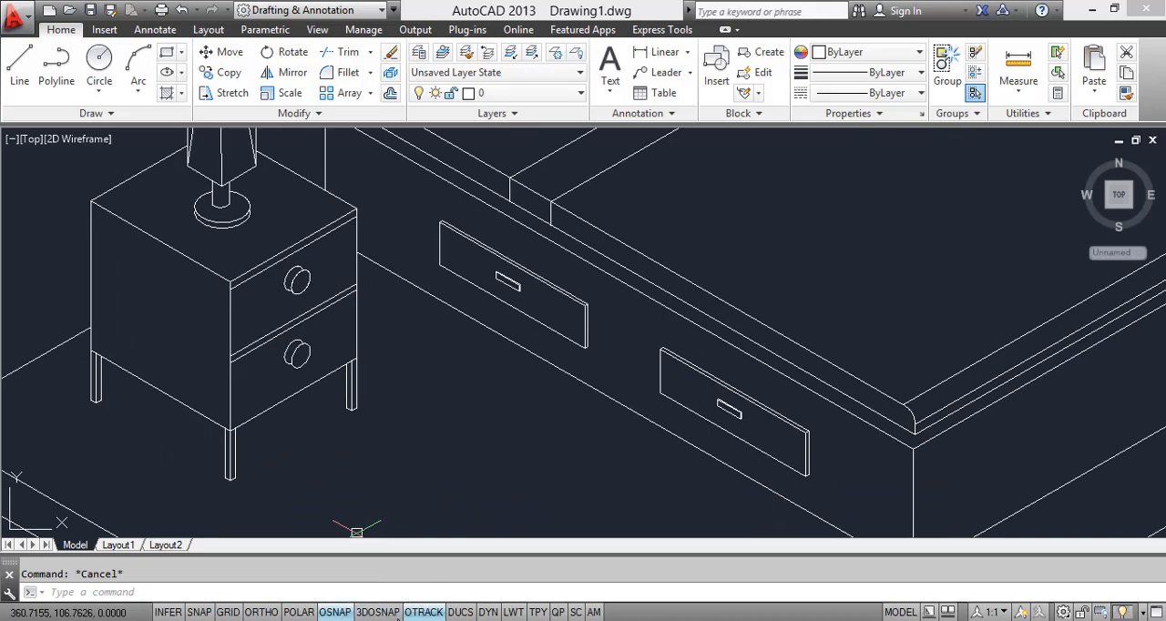
key("alt+Tab")
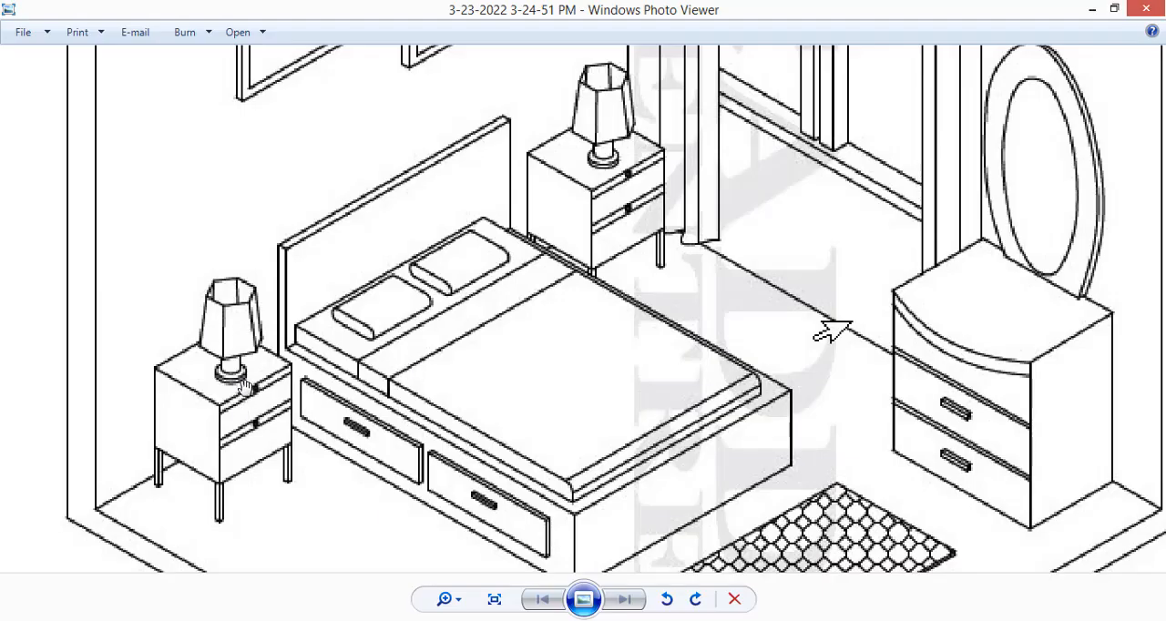
mouse_move(281, 620)
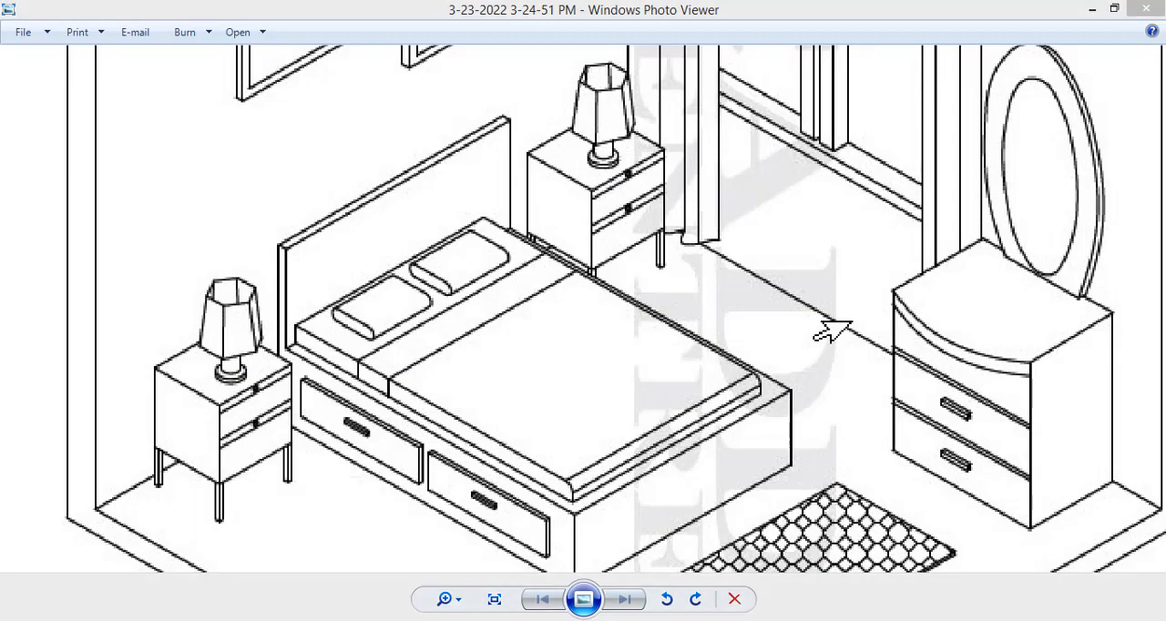
key("alt+Tab")
Step: With Ortho on, copy the nightstand and its lamp, excluding the bed and headboard lines, along the isometric axis to the bed's far side
scroll(326, 414, "down", 3)
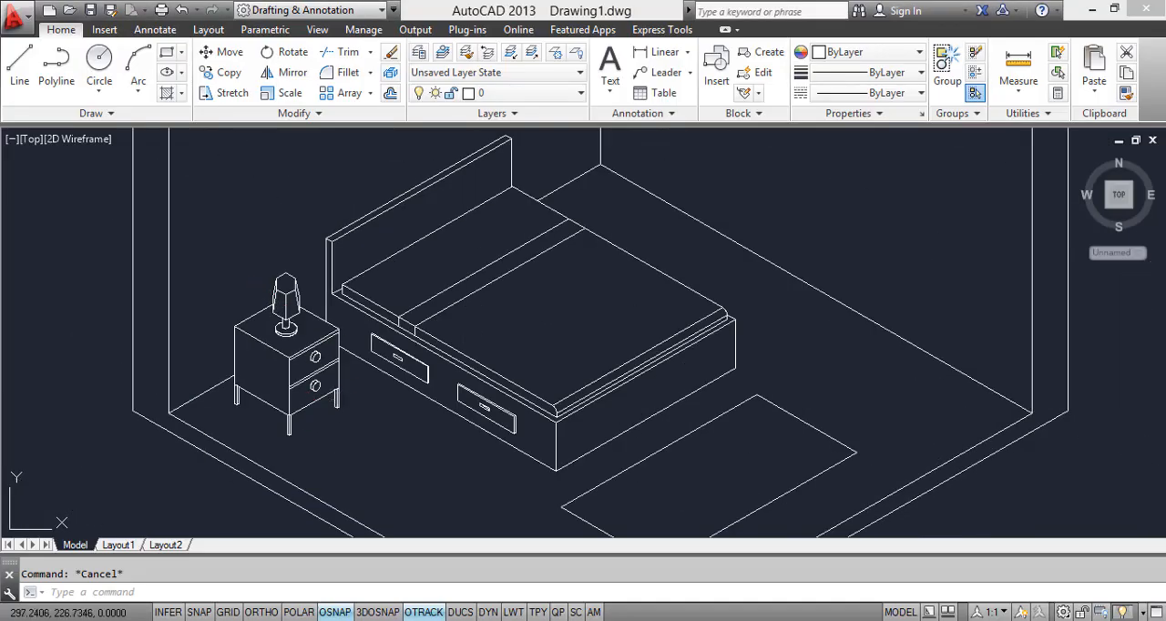
left_click(225, 241)
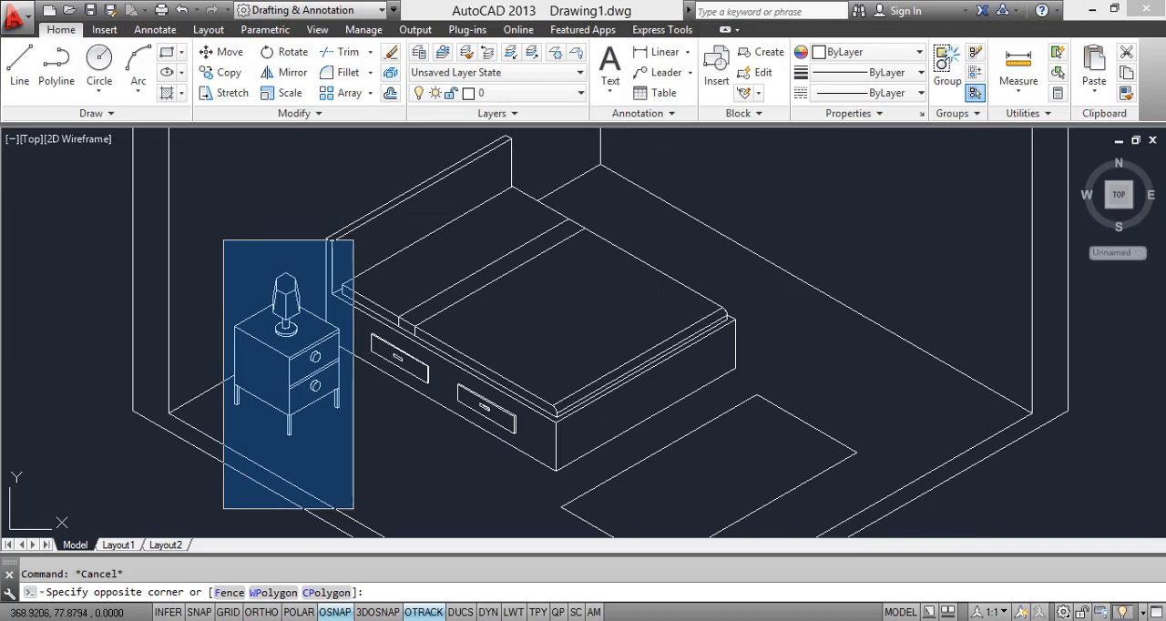
left_click(353, 509)
scroll(347, 270, "up", 4)
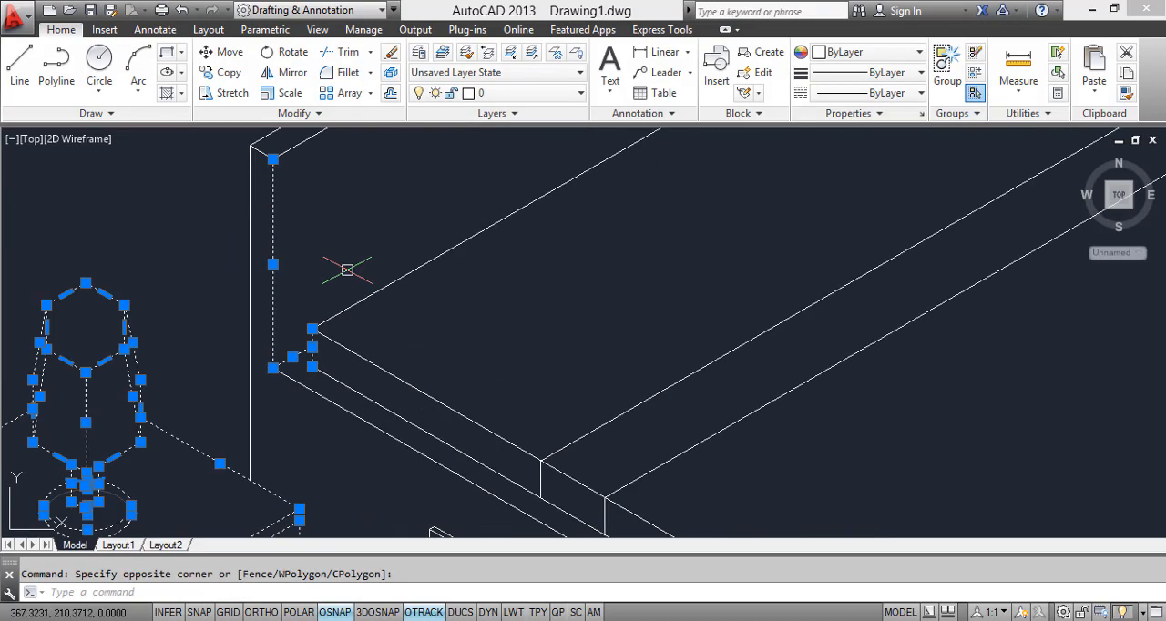
left_click(338, 430)
left_click(257, 290)
scroll(331, 294, "down", 2)
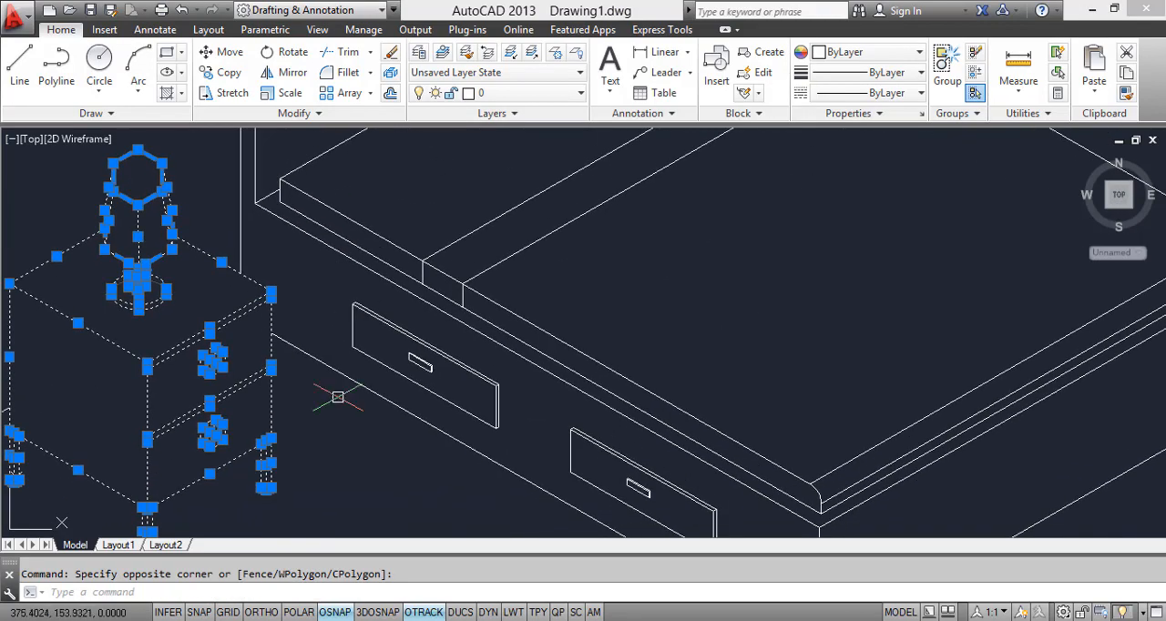
scroll(338, 398, "down", 3)
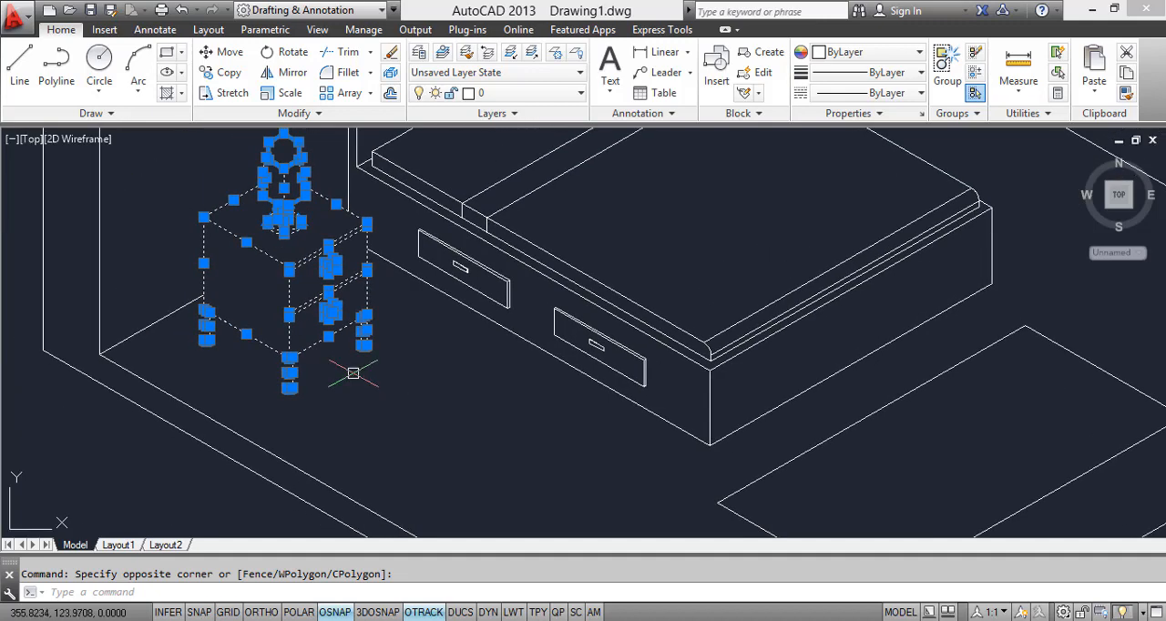
type("o")
key("Return")
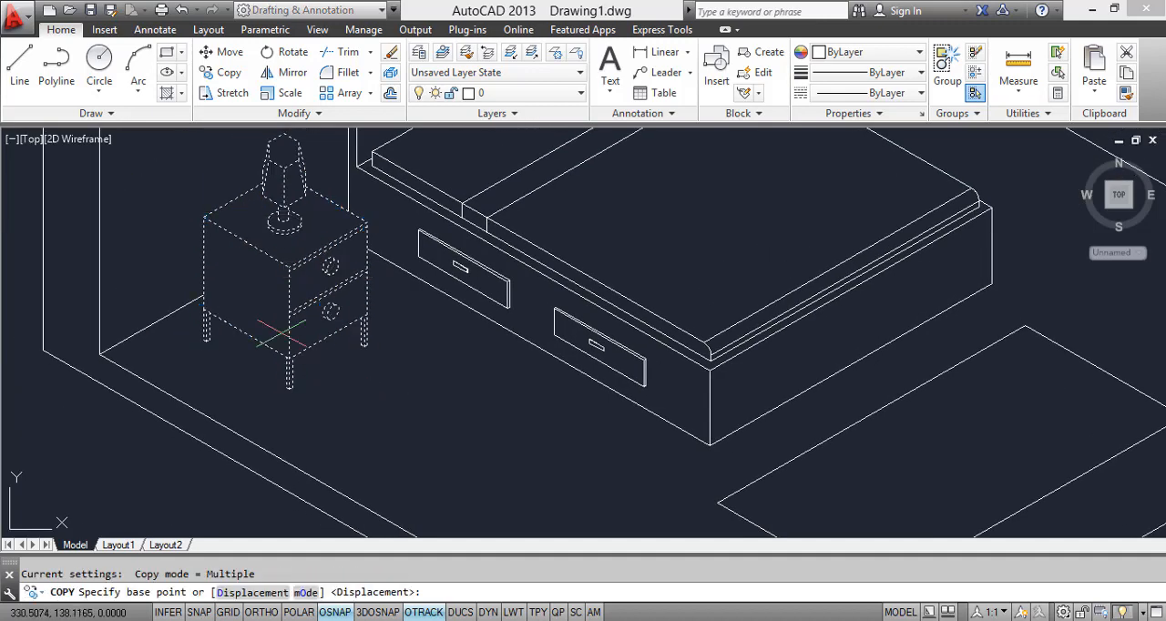
left_click(209, 216)
scroll(233, 244, "down", 2)
middle_click_drag(233, 244, 157, 383)
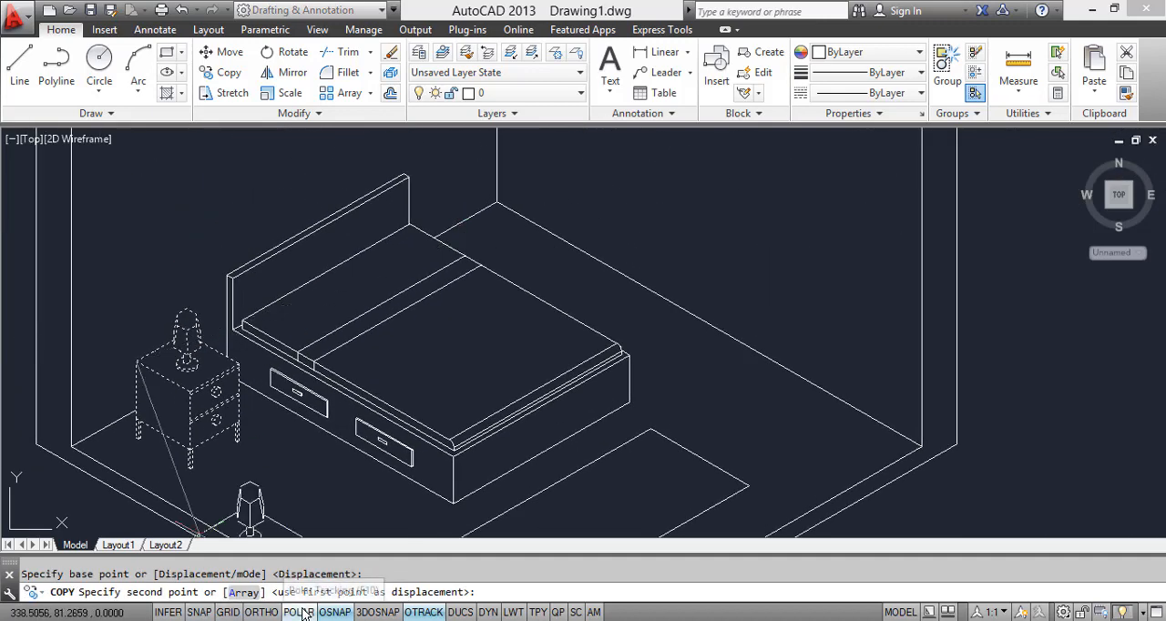
key("F8")
scroll(451, 227, "up", 2)
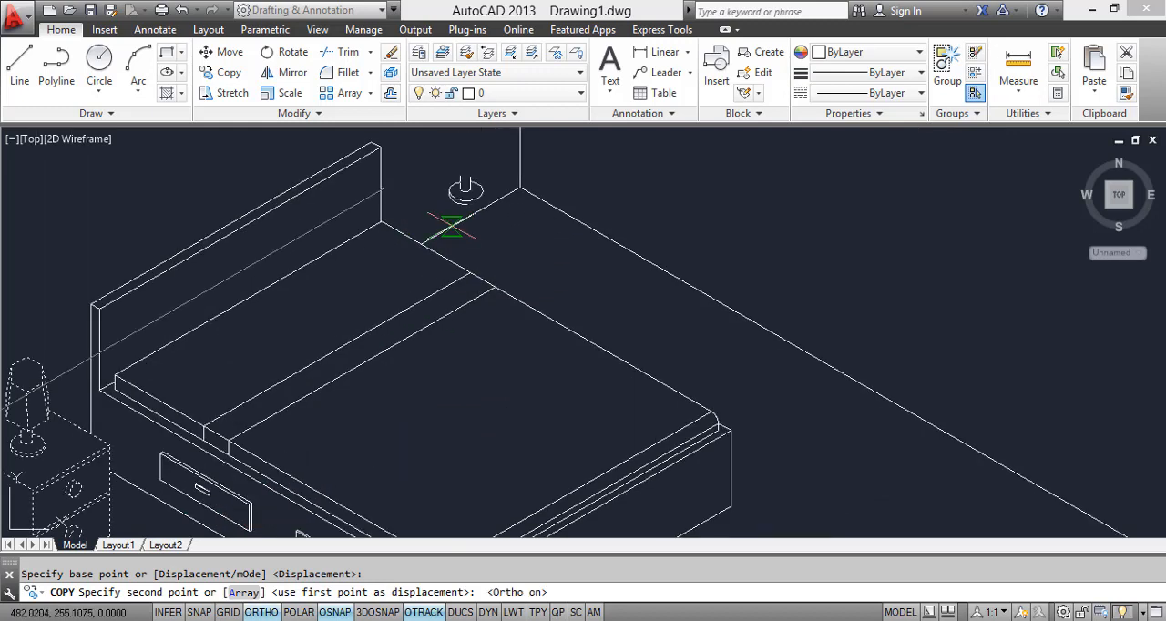
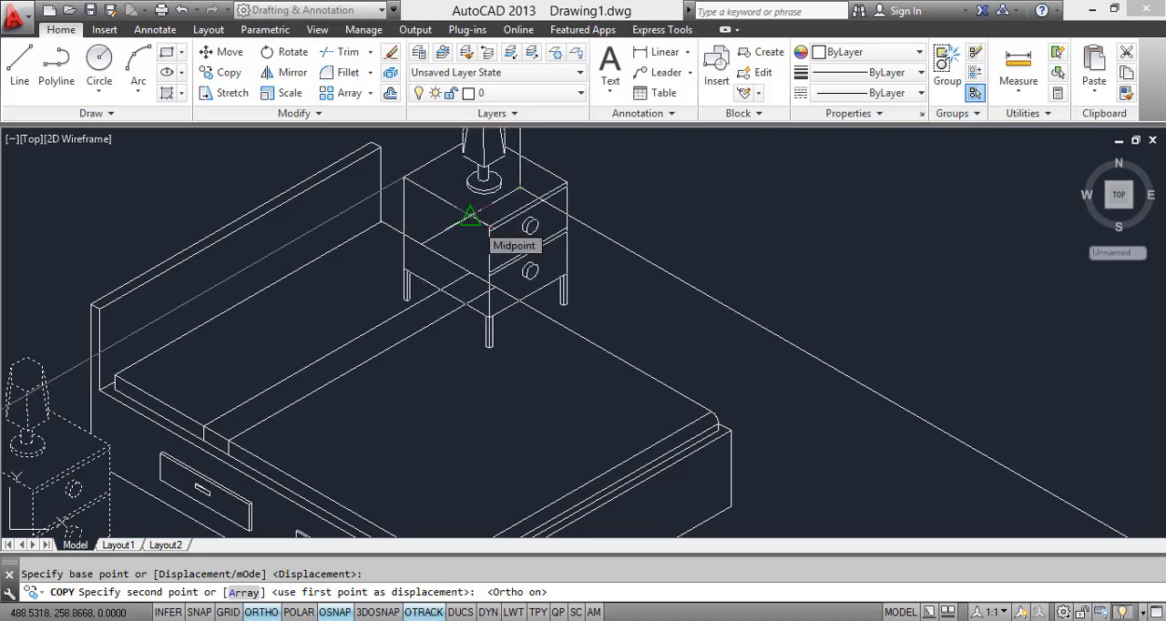
Step: Undo the misplaced nightstand copy and, with Ortho on, place the nightstand and lamp along the 30° axis closer to the headboard's far end
left_click(479, 212)
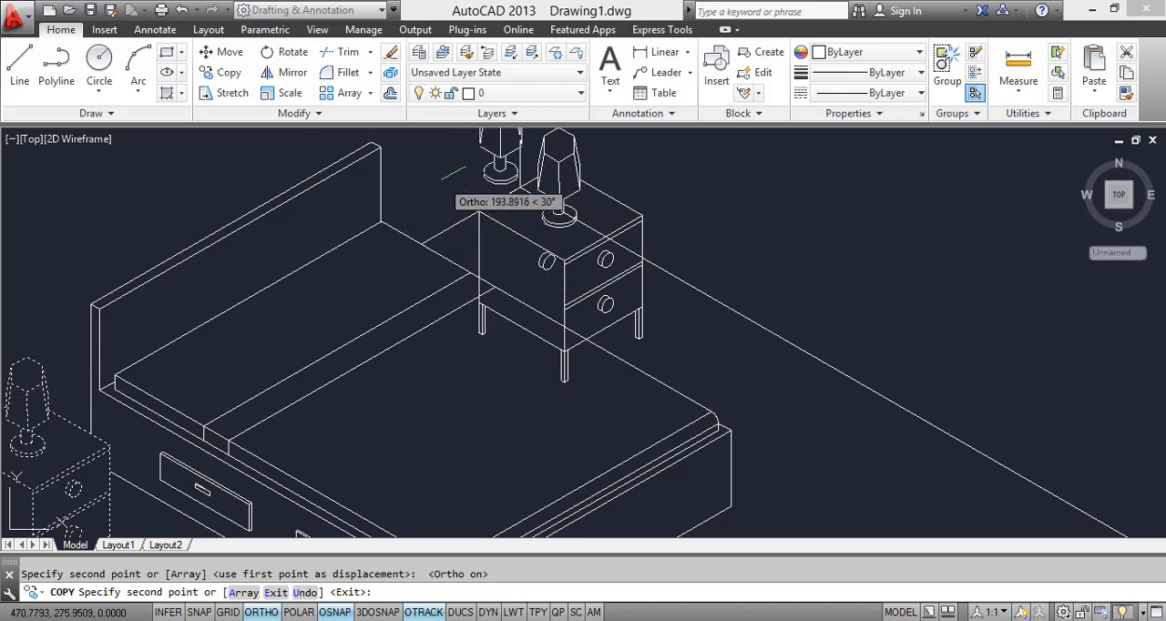
key("ctrl+z")
scroll(444, 180, "up", 3)
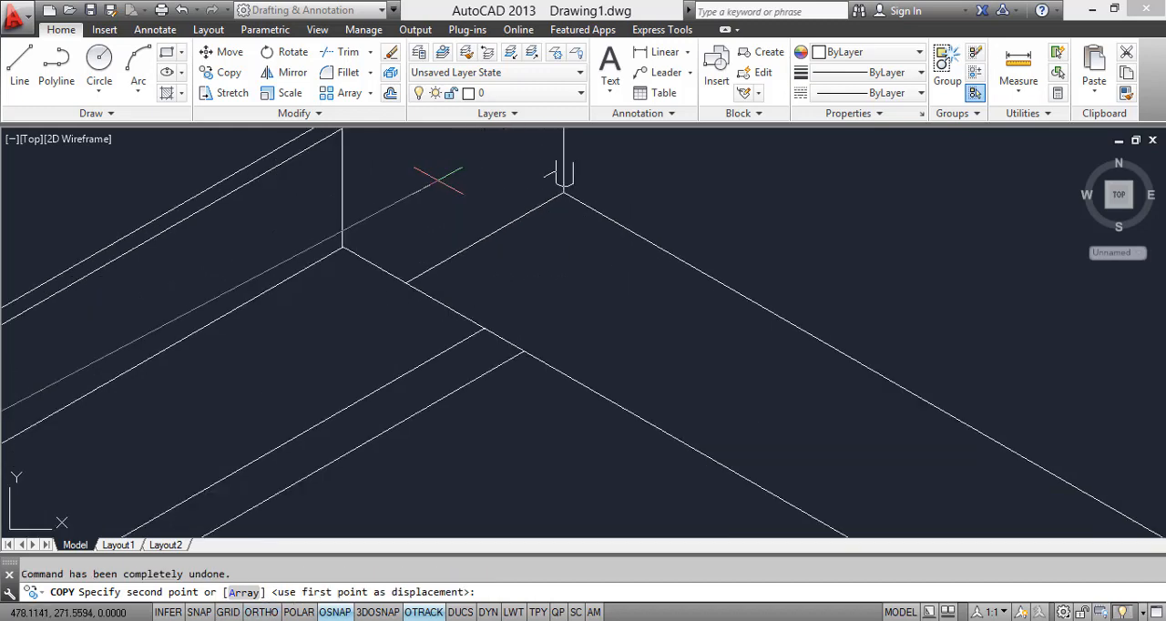
left_click(261, 612)
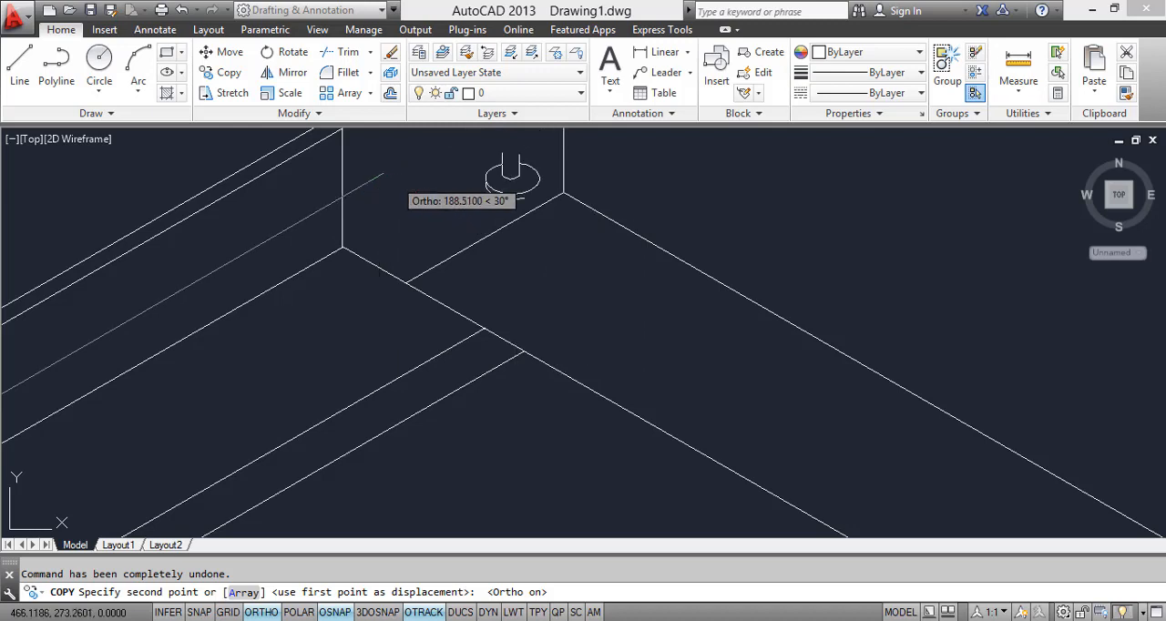
left_click(391, 177)
key("Escape")
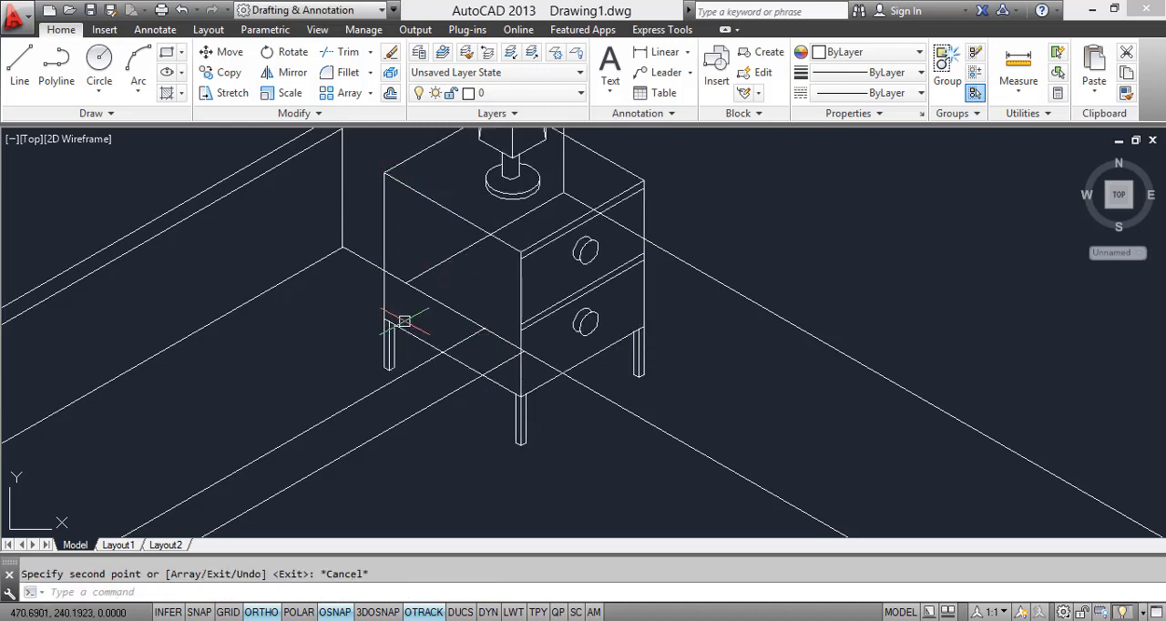
Step: Trim the edges of the copied nightstand where they are hidden behind the bed
type("TR")
key("Return")
key("Return")
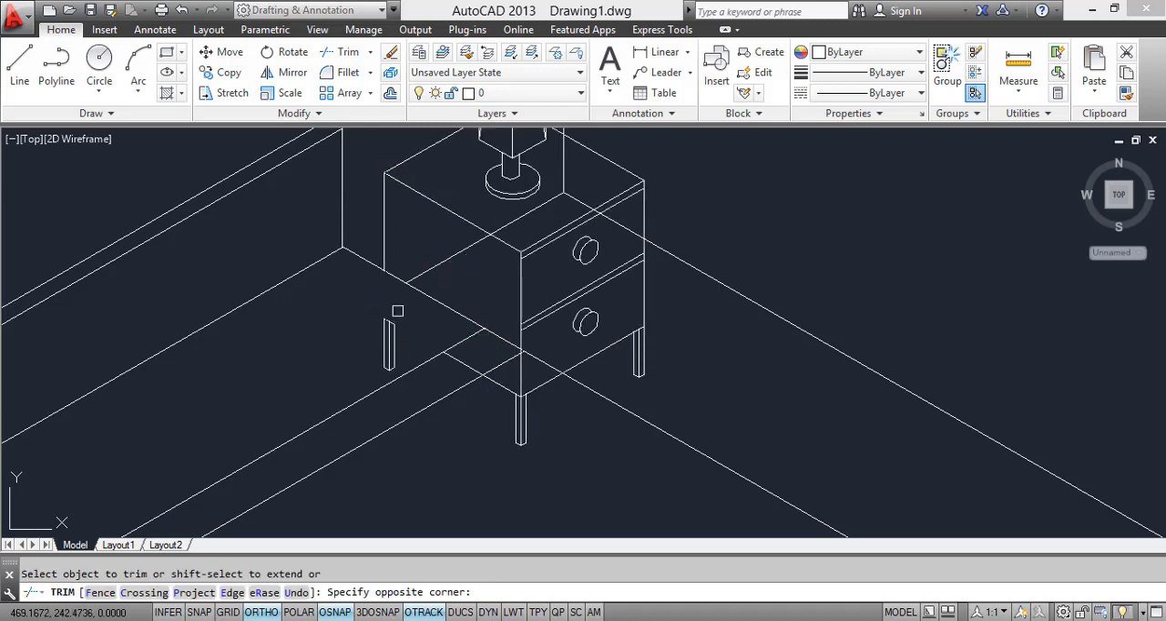
left_click(401, 315)
scroll(492, 390, "up", 3)
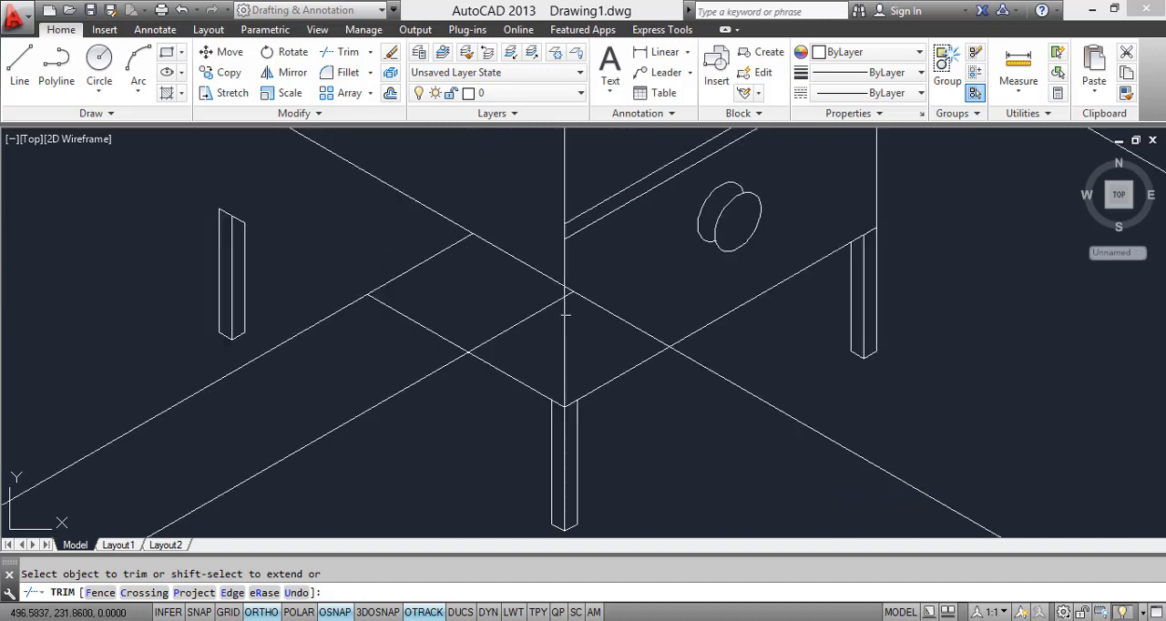
scroll(564, 305, "up", 3)
scroll(555, 350, "down", 5)
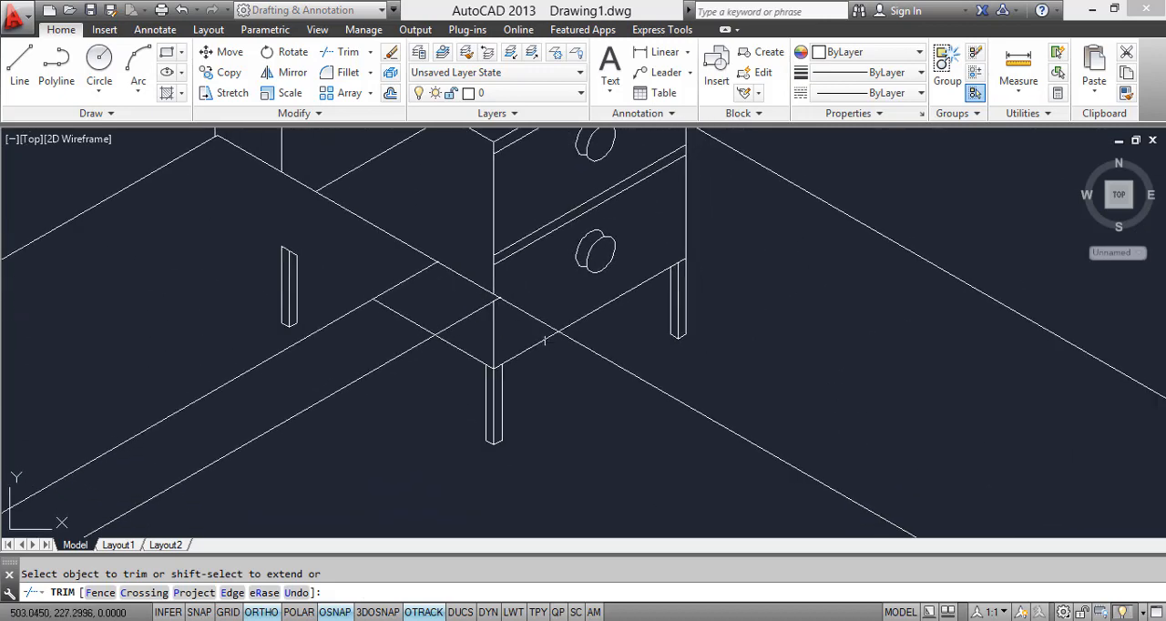
key("Escape")
Step: Erase the copied nightstand's leftover lower edges and the two legs hidden by the bed
left_click(540, 462)
left_click(448, 362)
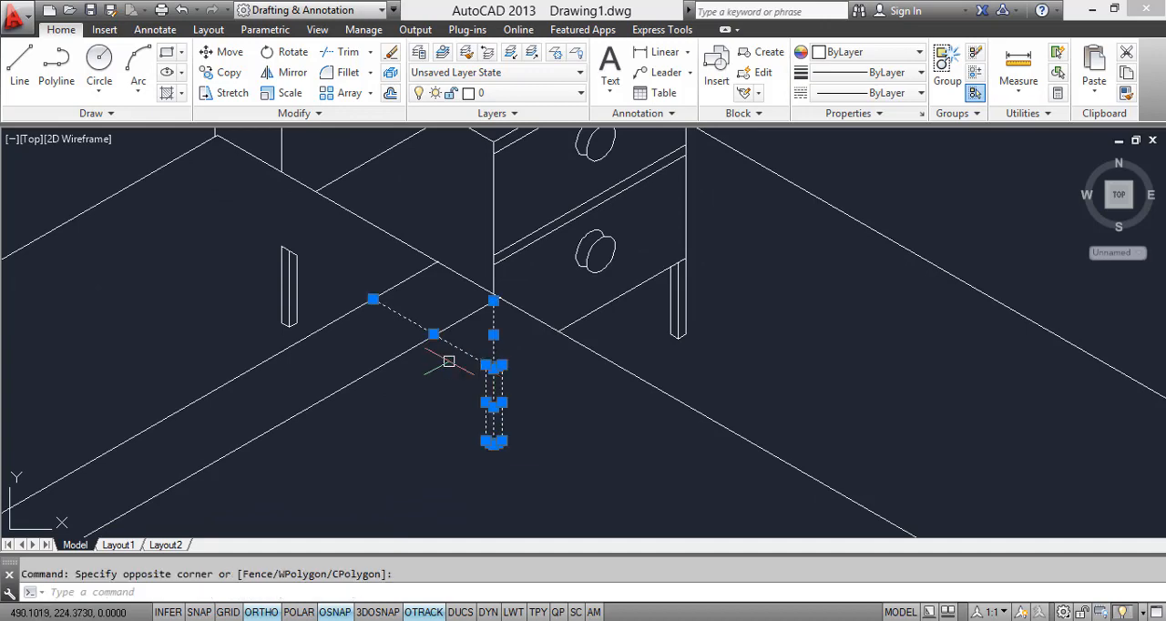
left_click(387, 325)
left_click(367, 322)
left_click(324, 296)
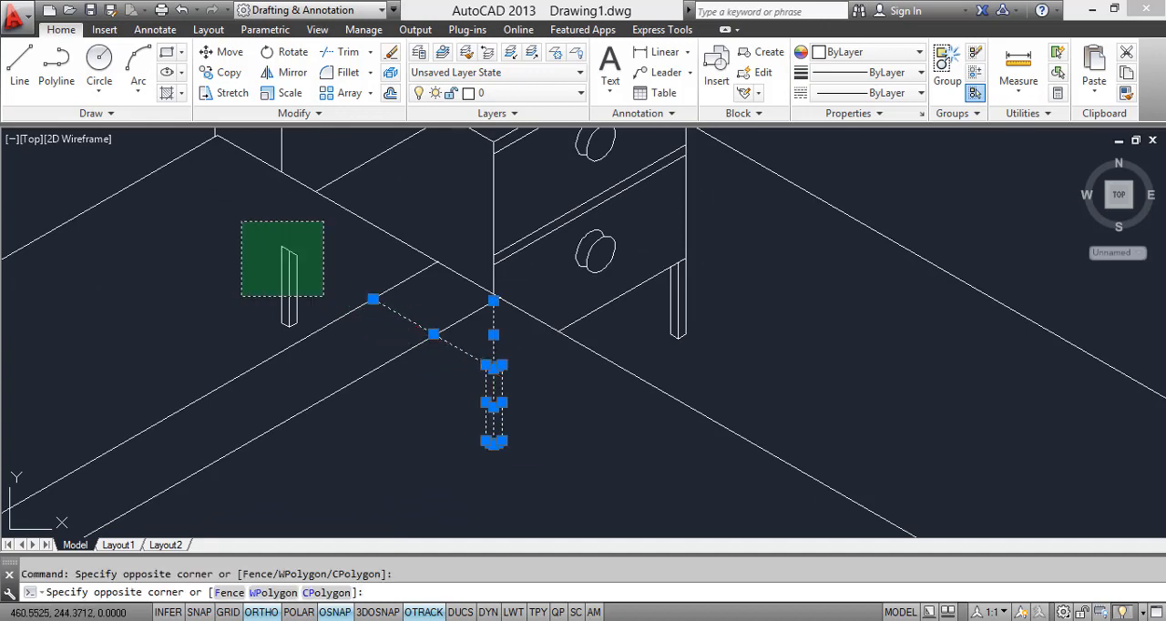
left_click(240, 221)
left_click(239, 232)
left_click(320, 372)
key("Delete")
scroll(337, 379, "down", 6)
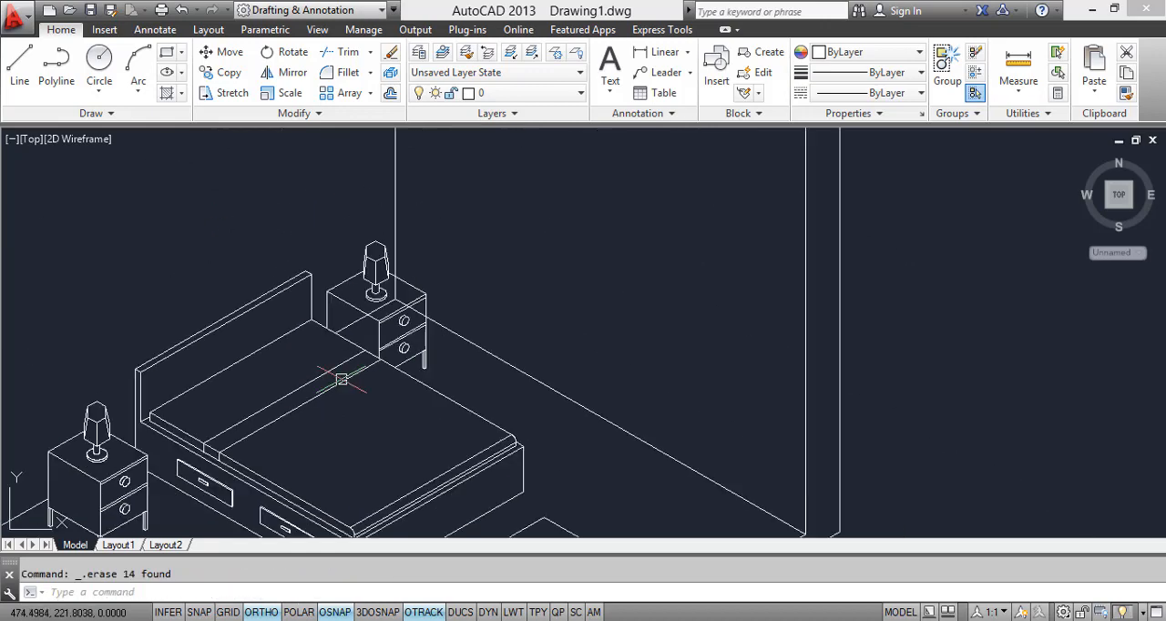
Step: Trim the room's vertical corner line and the floor line where they pass behind the copied nightstand
scroll(395, 377, "down", 2)
scroll(401, 360, "up", 8)
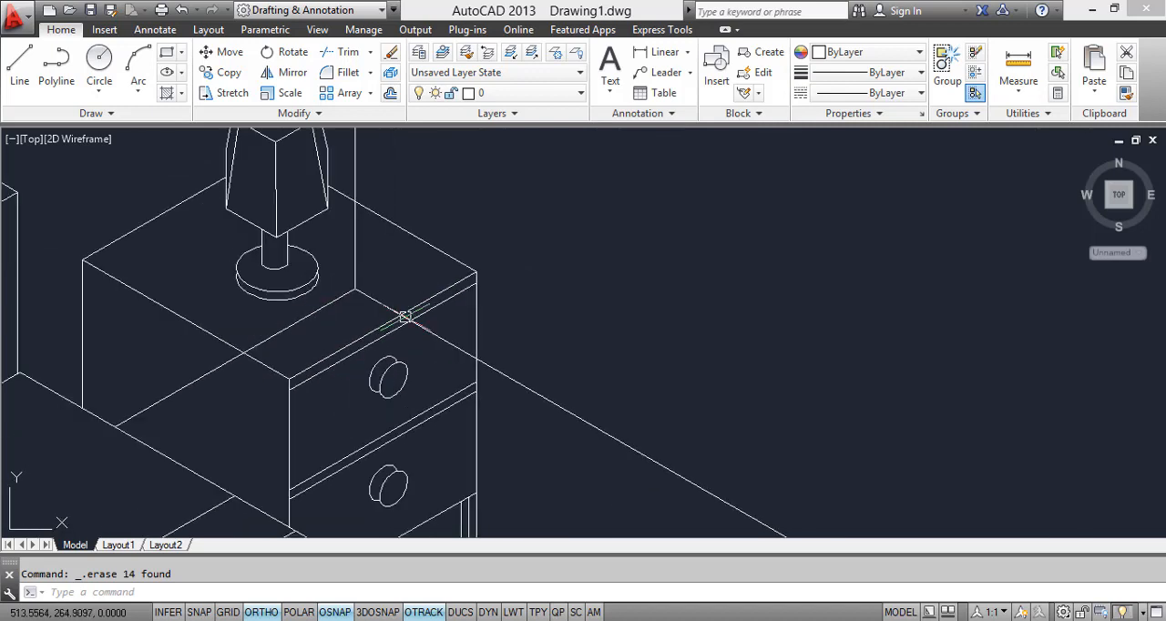
key("Return")
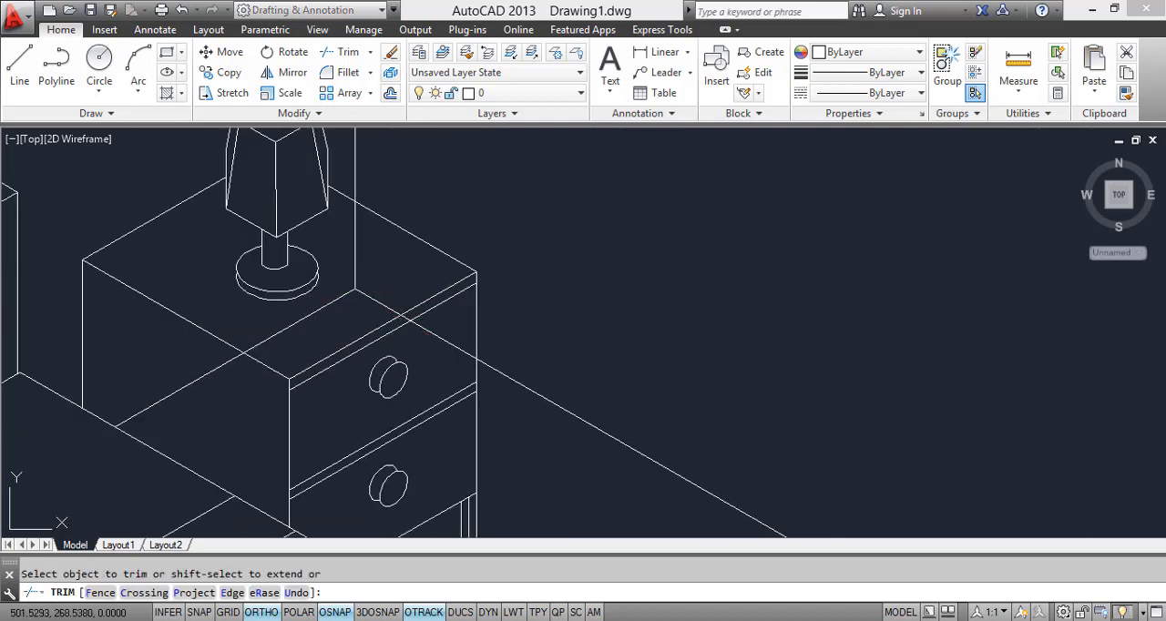
left_click(361, 267)
left_click(354, 256)
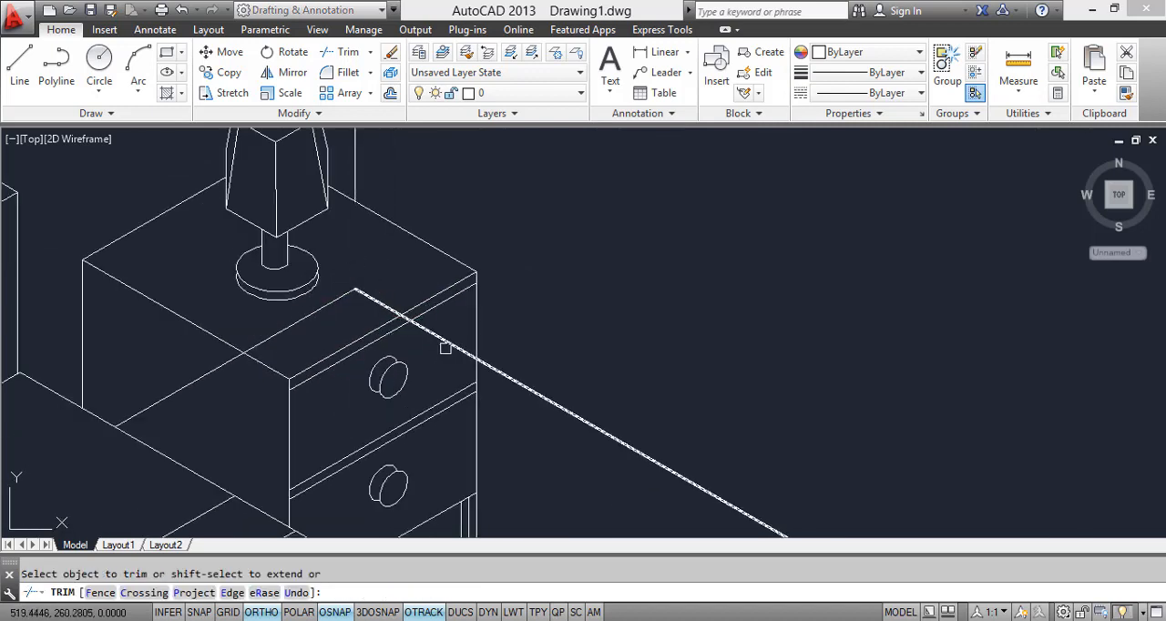
key("Escape")
Step: Erase the two remaining floor line segments showing through the copied nightstand
left_click(346, 295)
left_click(364, 278)
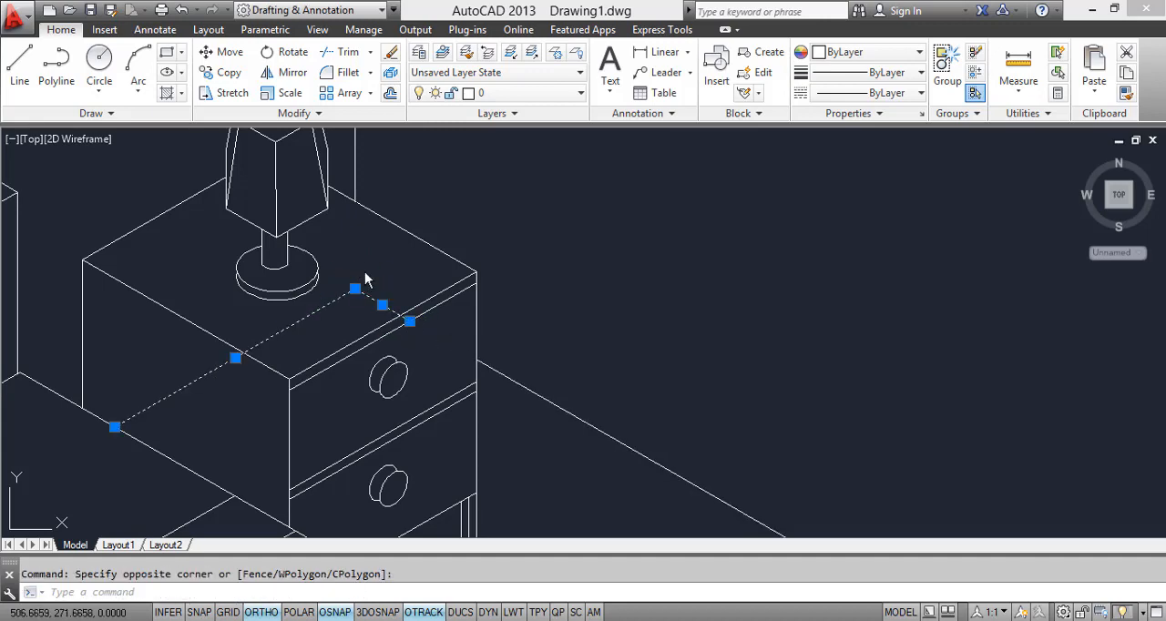
right_click(360, 278)
left_click(390, 333)
scroll(390, 333, "down", 8)
scroll(417, 375, "down", 4)
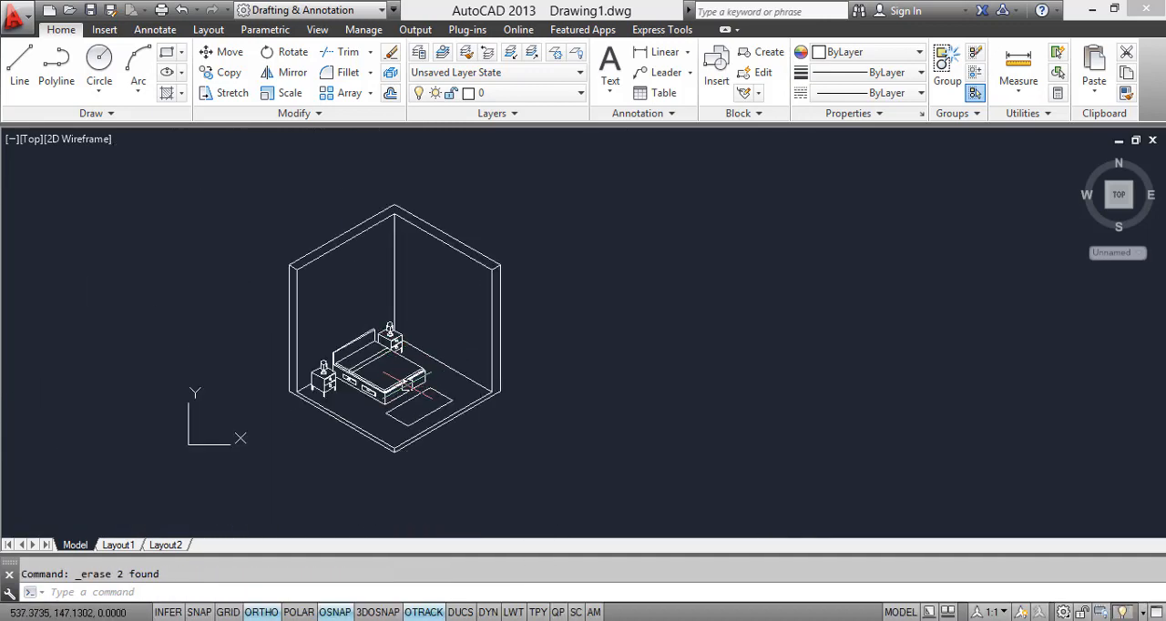
Step: Hatch the rug outline at the foot of the bed with the ANGLE pattern
scroll(406, 385, "up", 5)
scroll(412, 387, "down", 1)
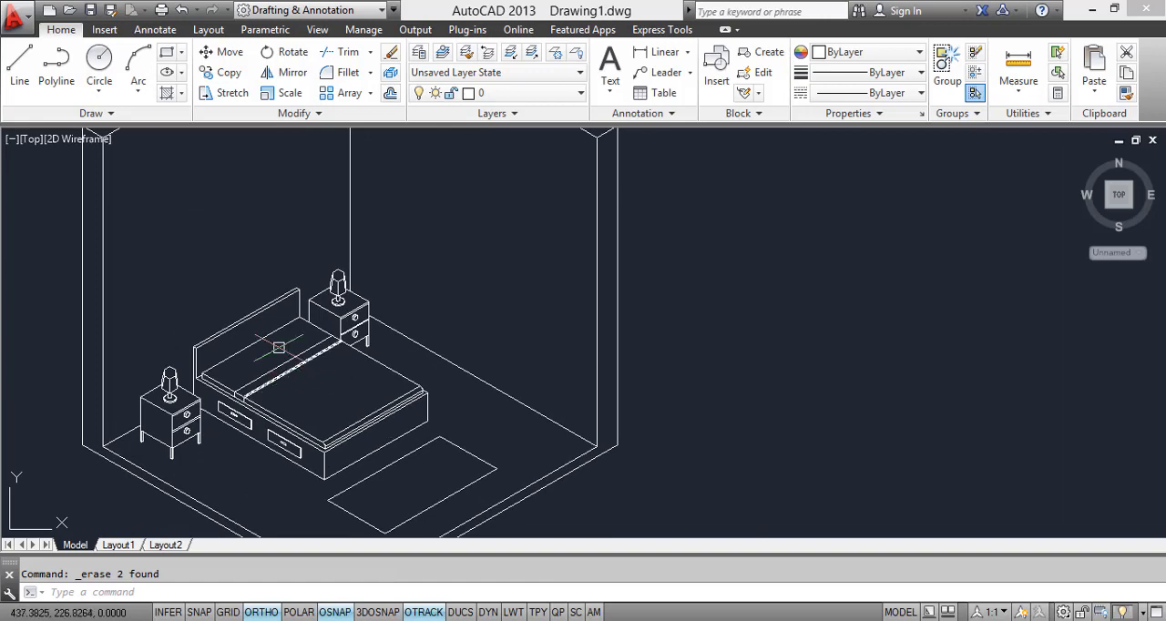
scroll(279, 347, "up", 4)
scroll(306, 267, "down", 1)
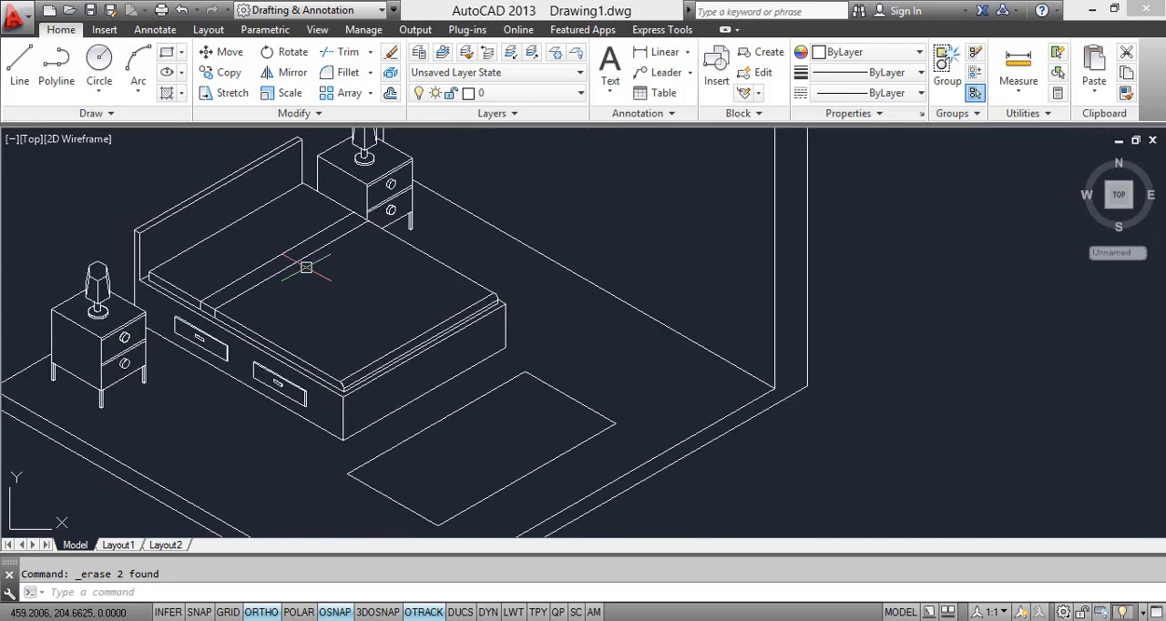
scroll(306, 267, "down", 3)
scroll(412, 458, "up", 1)
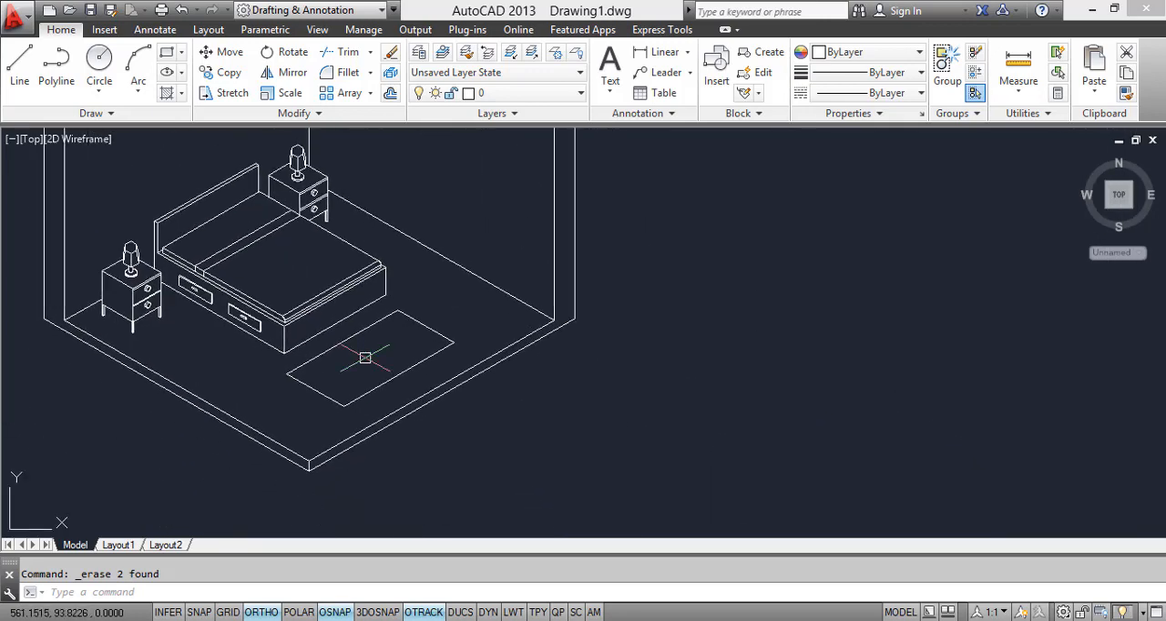
type("H")
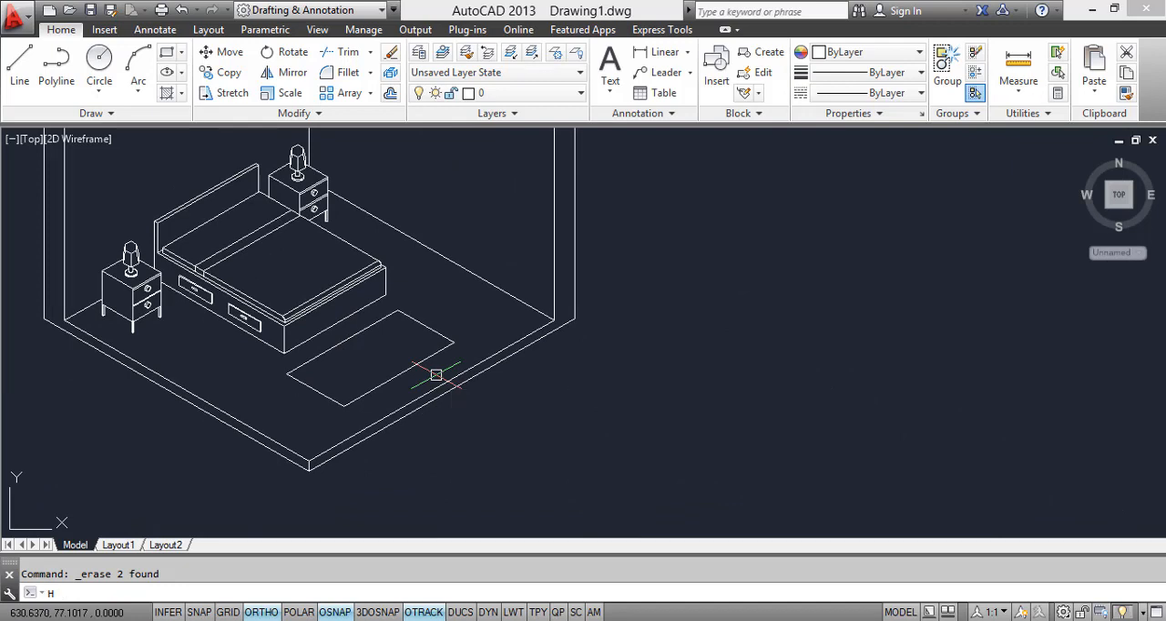
key("Return")
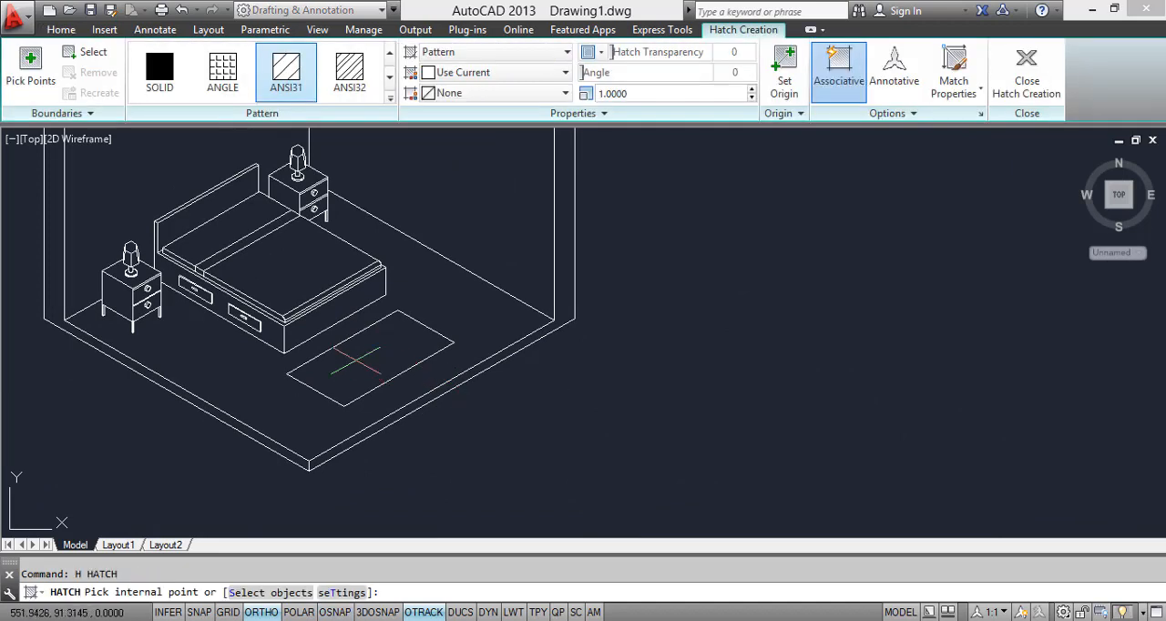
left_click(222, 71)
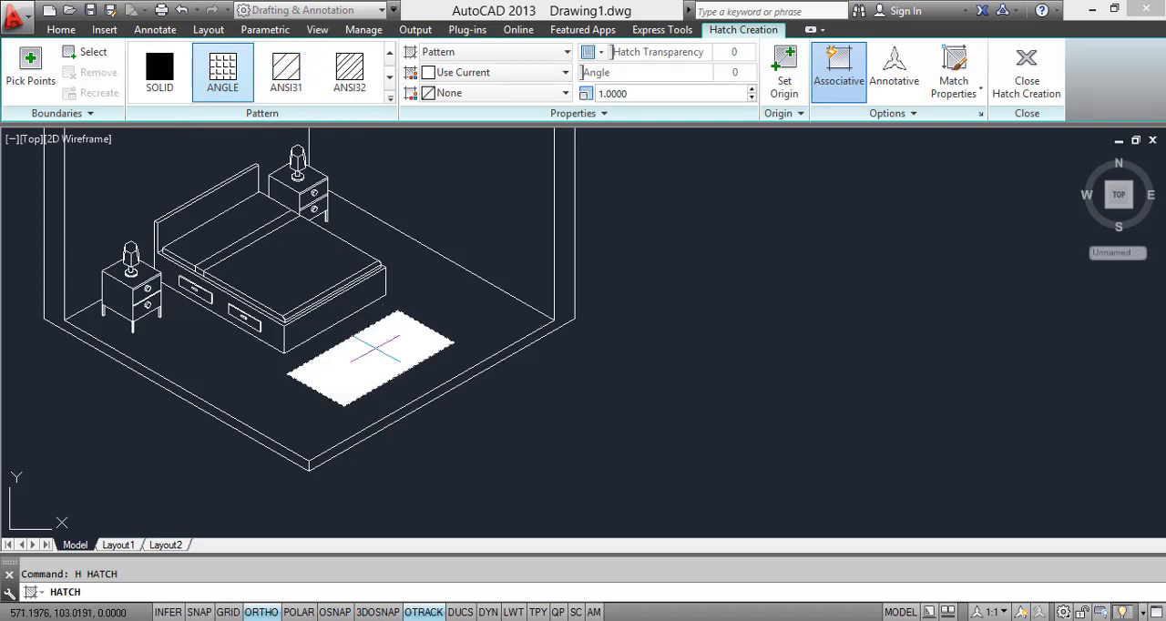
left_click(375, 349)
key("Return")
Step: Try a scale of 10 for the rug's hatch, and set it to 20
left_click(377, 347)
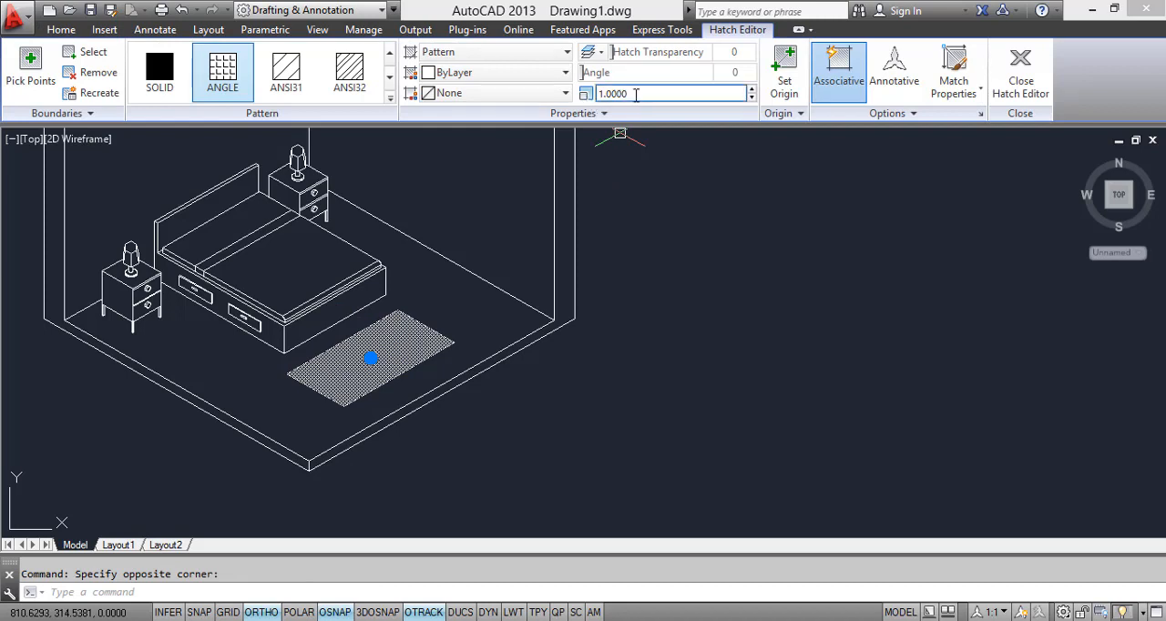
left_click(636, 94)
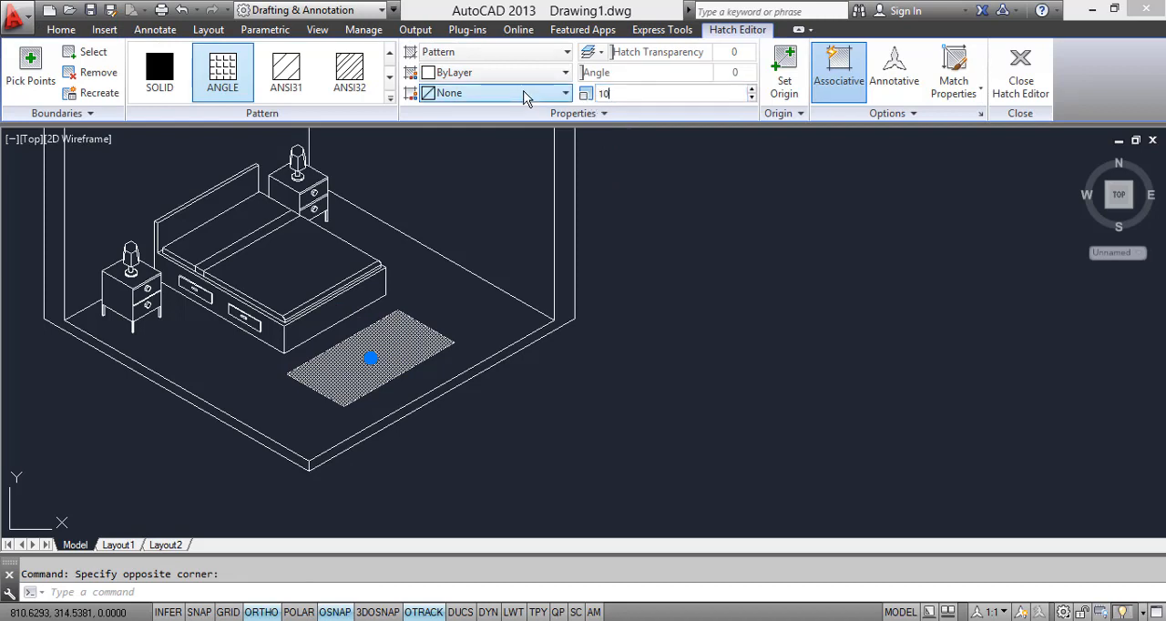
type("10")
key("Return")
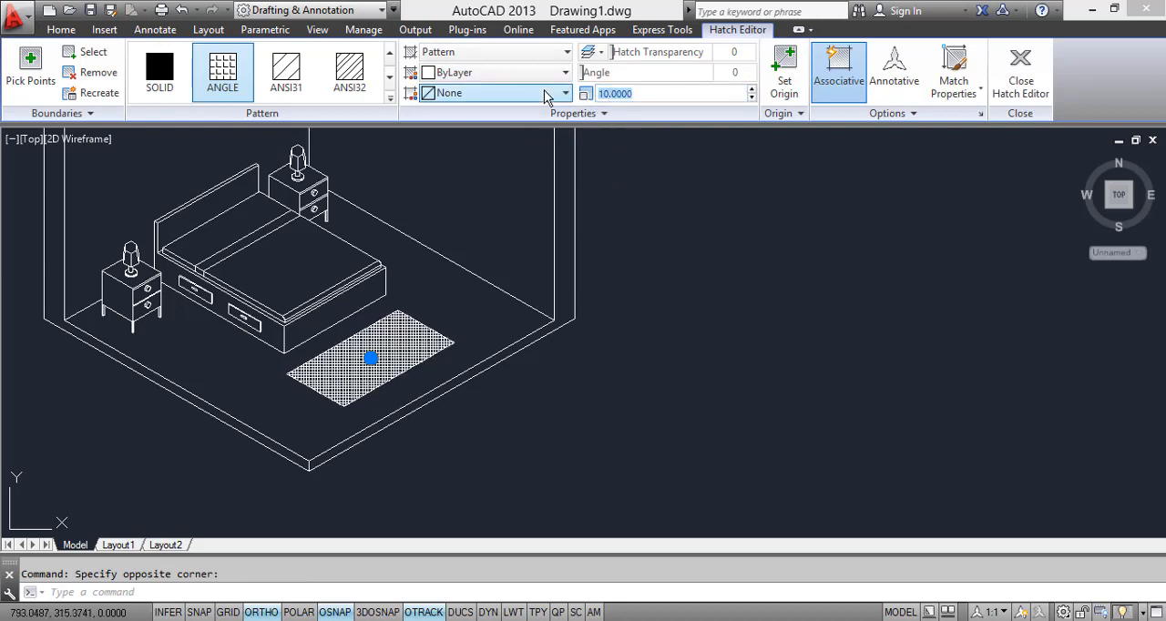
key("Return")
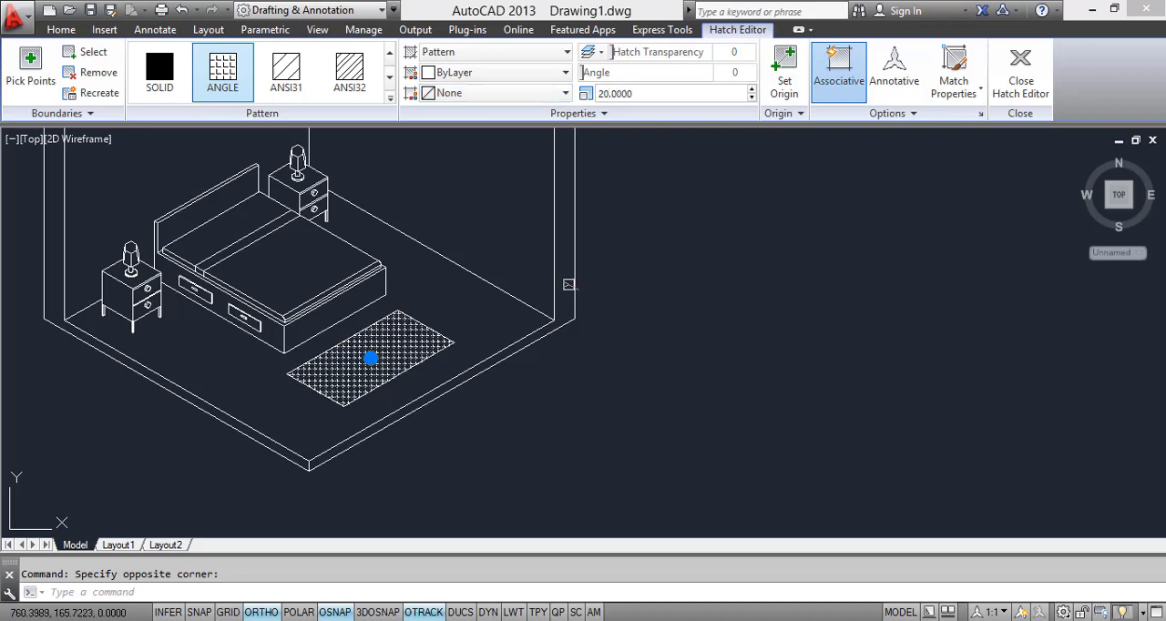
key("Escape")
scroll(389, 369, "up", 4)
scroll(392, 322, "down", 6)
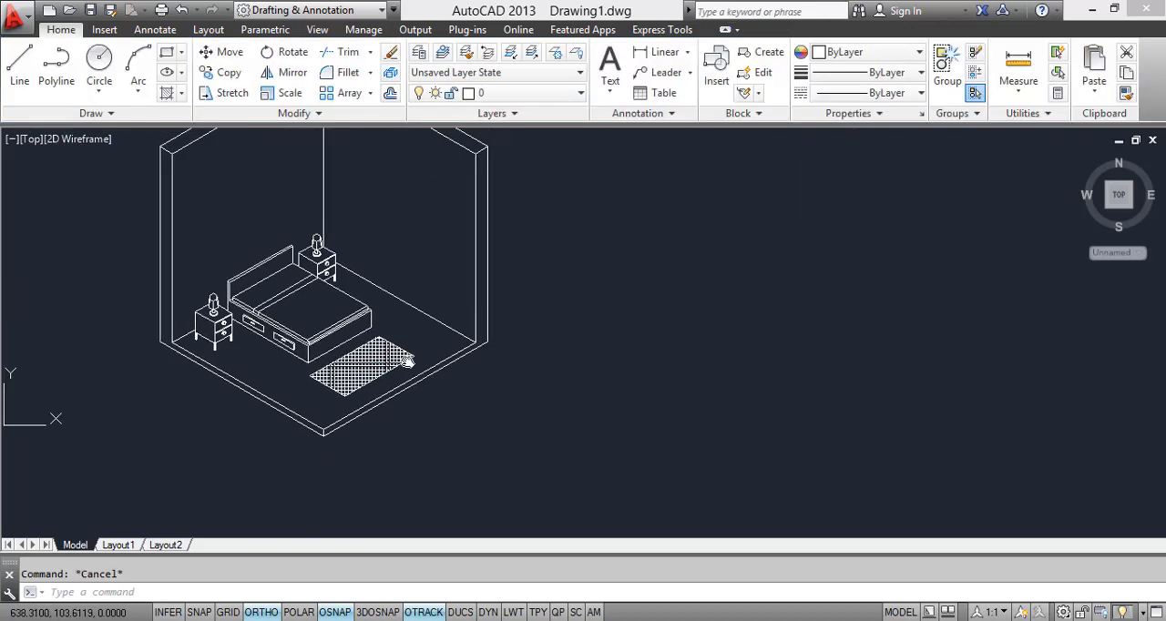
scroll(459, 251, "up", 2)
Step: Compare the drawing with the bedroom reference image in Windows Photo Viewer, and return to AutoCAD
left_click(383, 620)
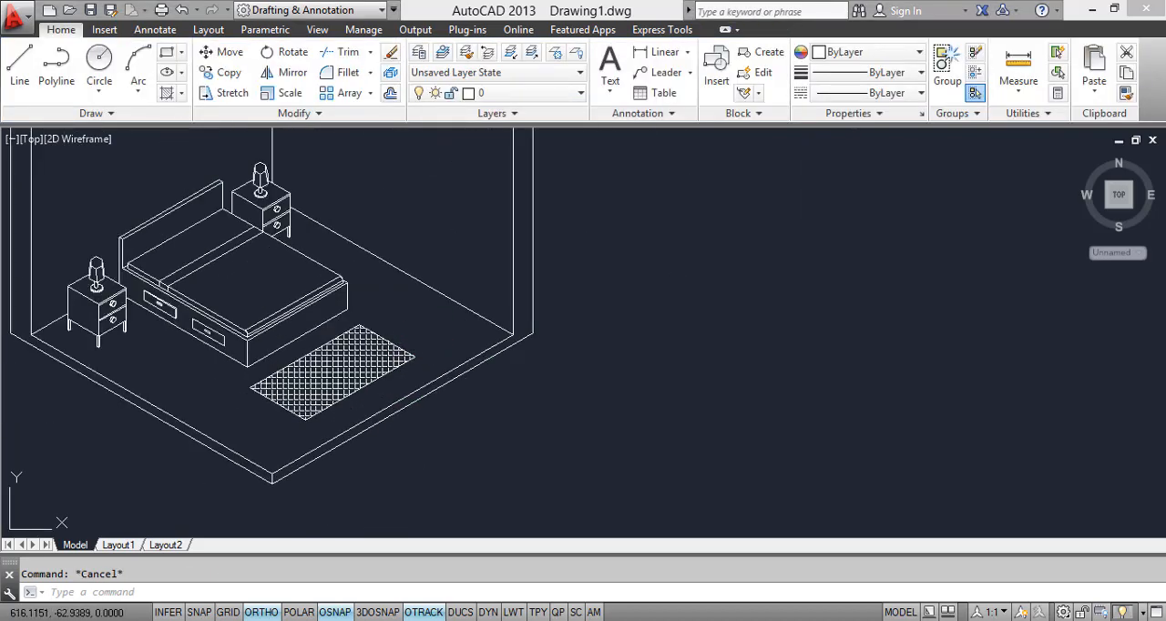
scroll(414, 402, "down", 2)
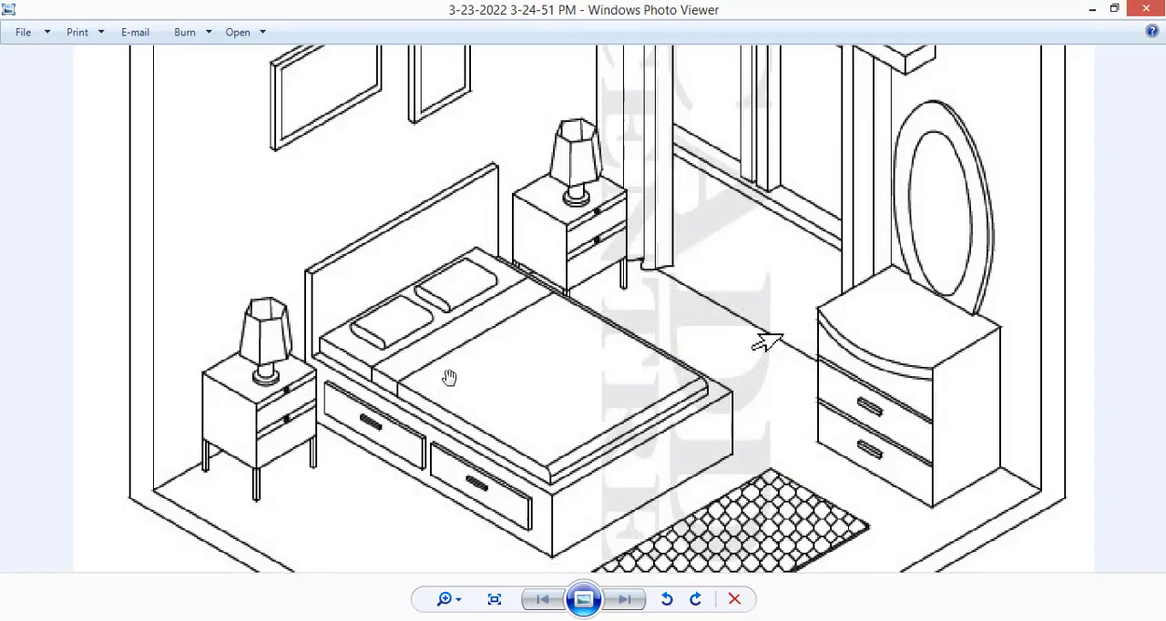
scroll(450, 378, "down", 2)
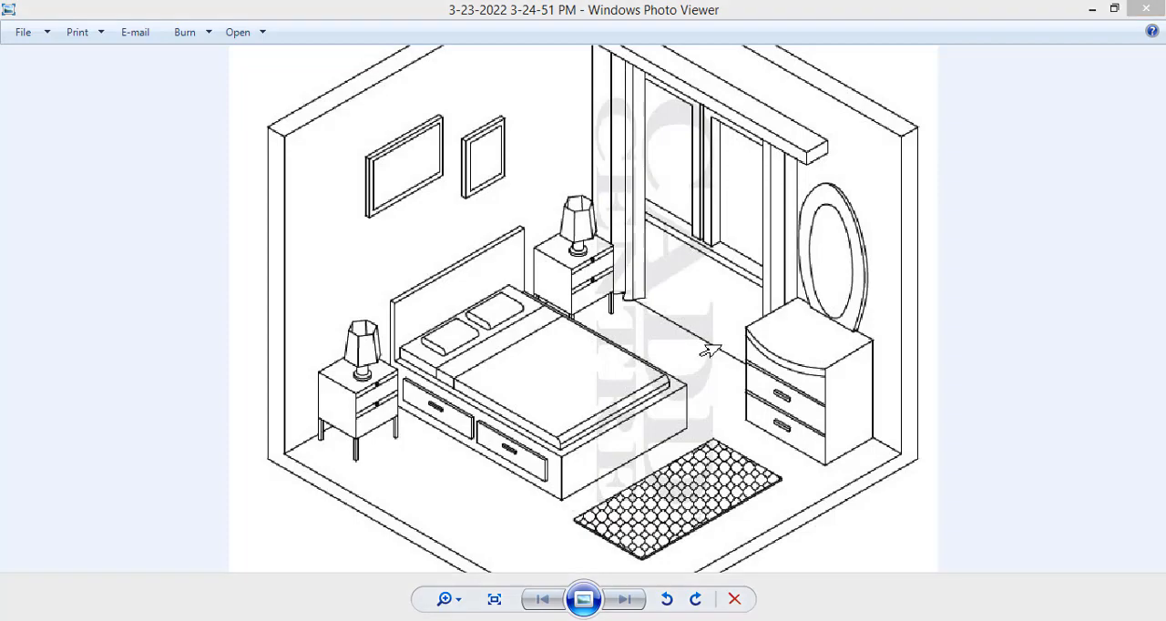
key("alt+Tab")
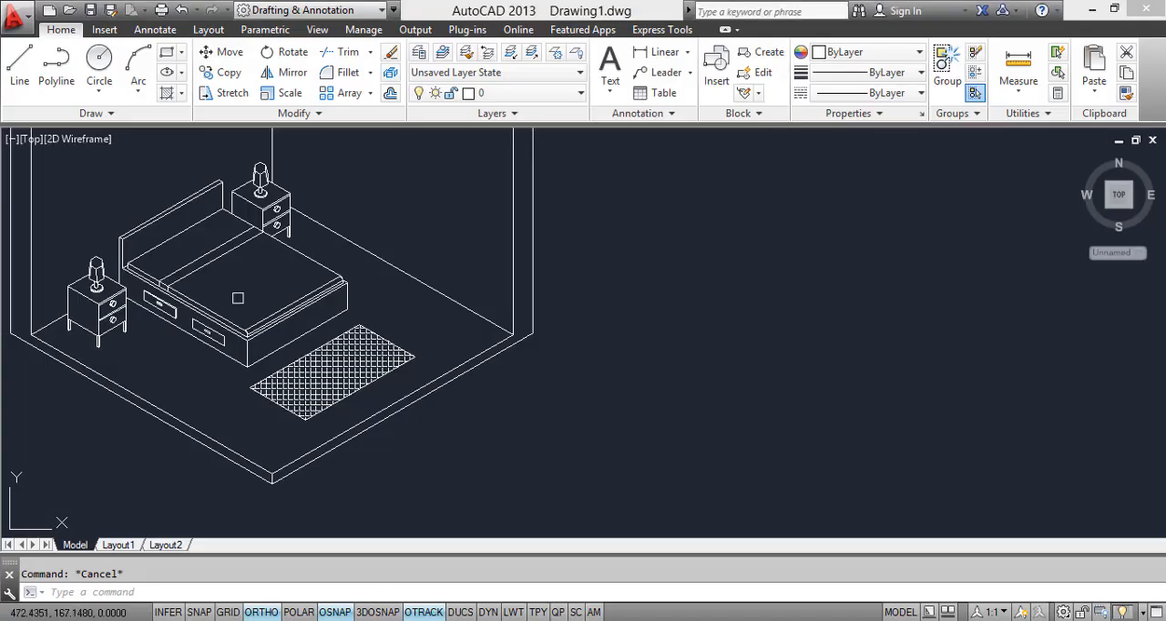
Step: Draw a closed isometric picture-frame outline about 56 by 47 units on the wall above the bed with the Line tool
middle_click_drag(341, 455, 560, 620)
scroll(311, 333, "up", 2)
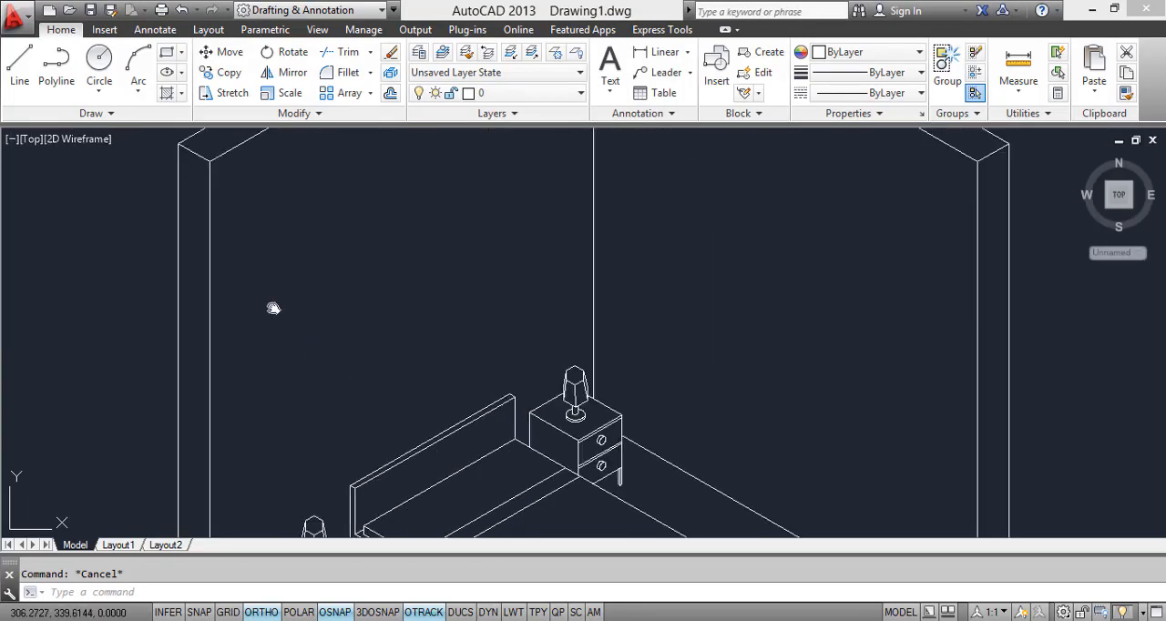
middle_click_drag(273, 310, 245, 356)
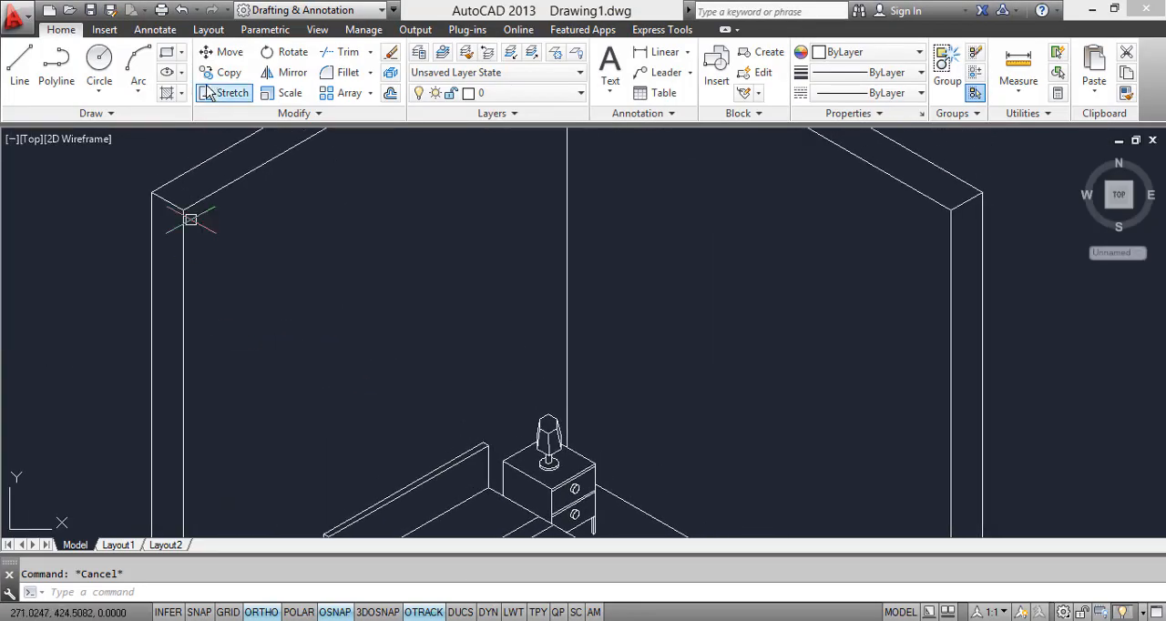
left_click(19, 62)
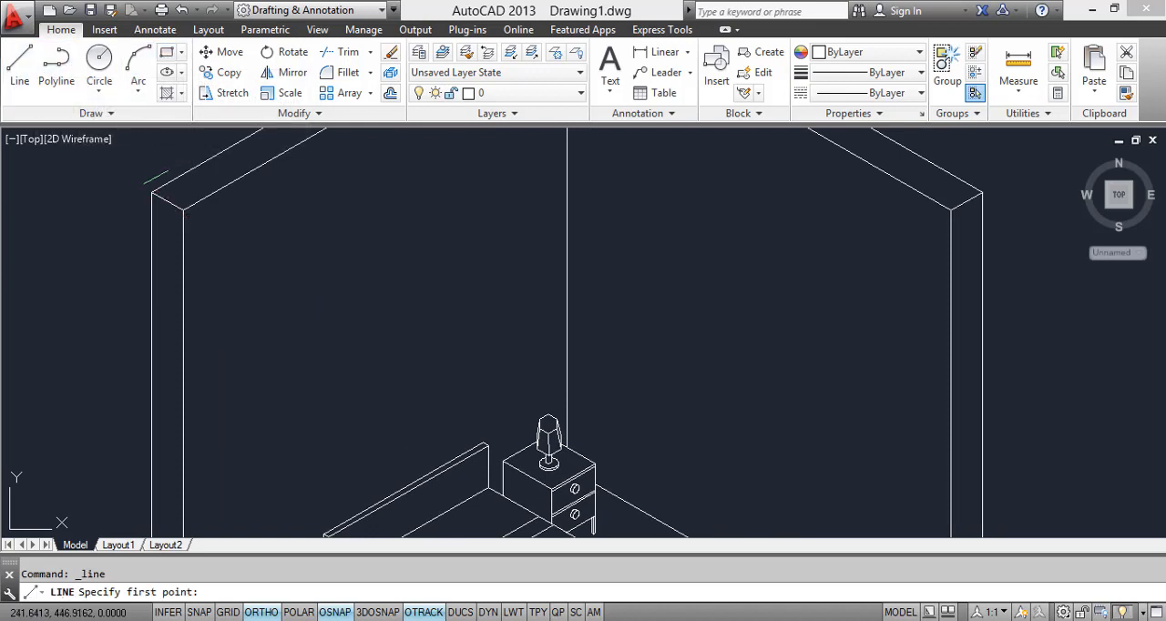
left_click(278, 292)
left_click(356, 249)
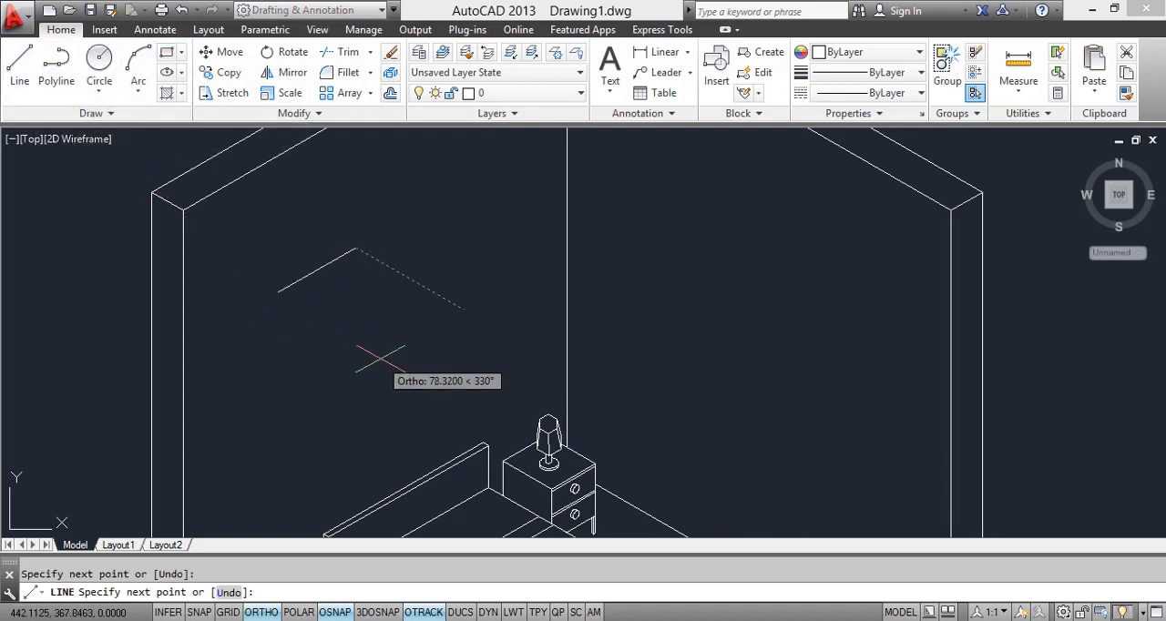
key("F5")
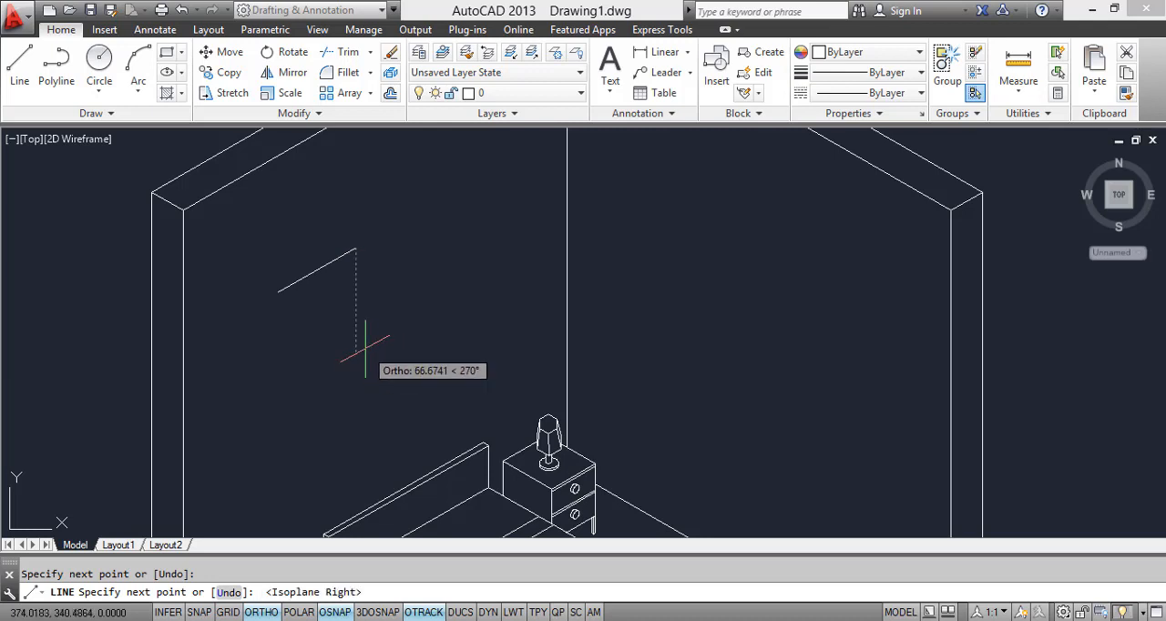
left_click(346, 322)
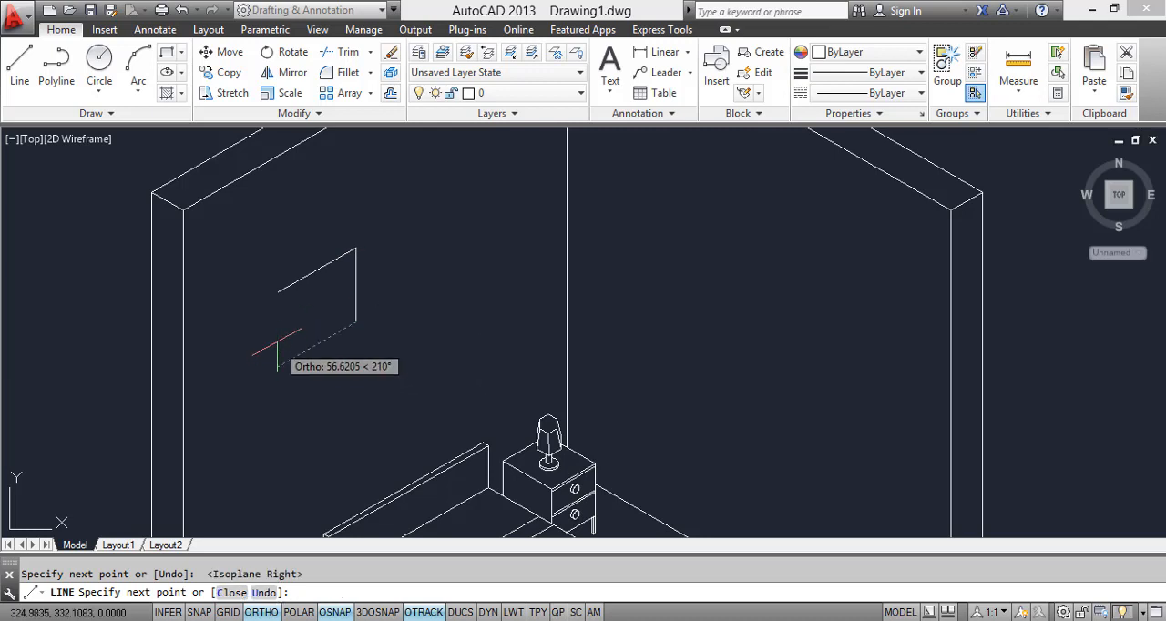
left_click(277, 365)
left_click(278, 292)
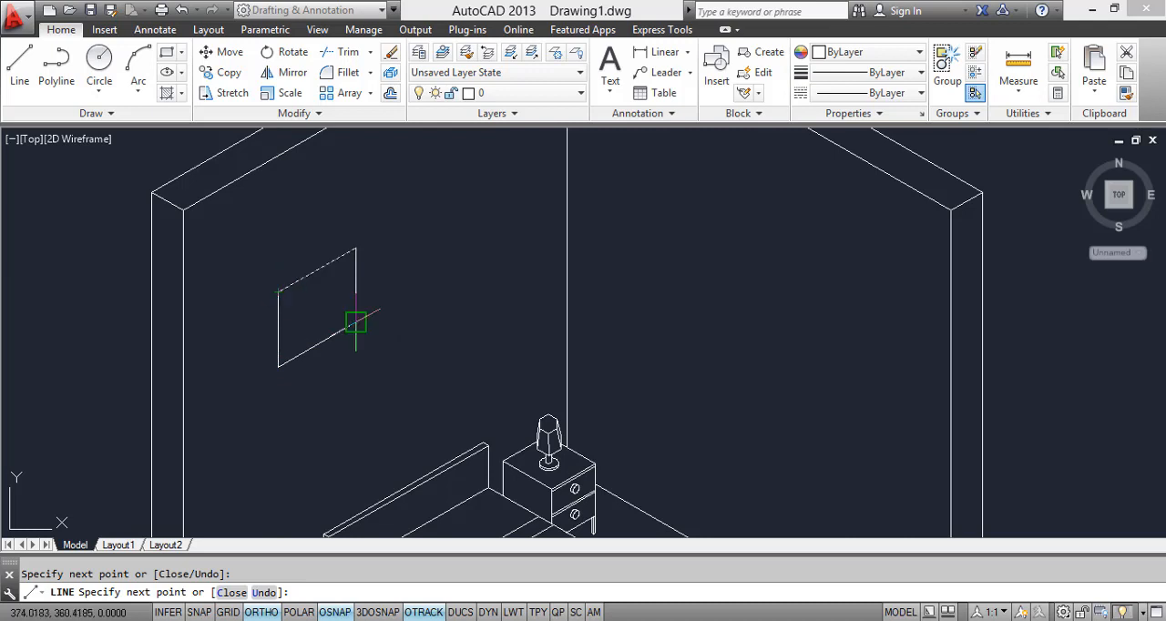
key("Escape")
Step: Copy the four frame outline lines about 3 units along the 330° isometric axis to give the frame its thickness
scroll(353, 340, "up", 4)
left_click(201, 240)
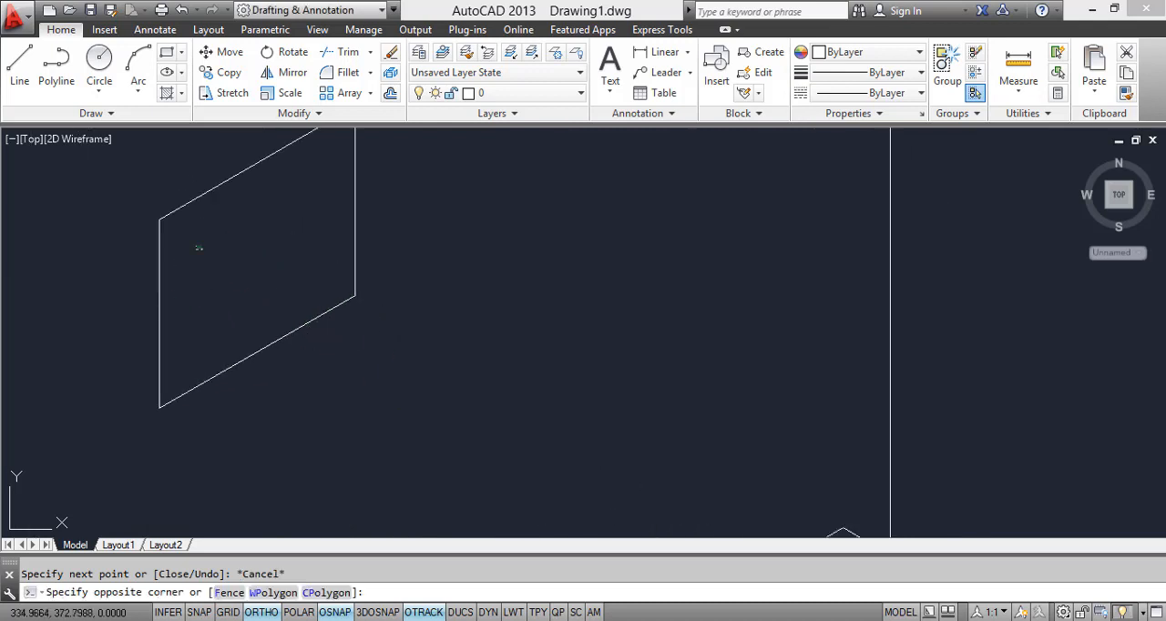
left_click(142, 217)
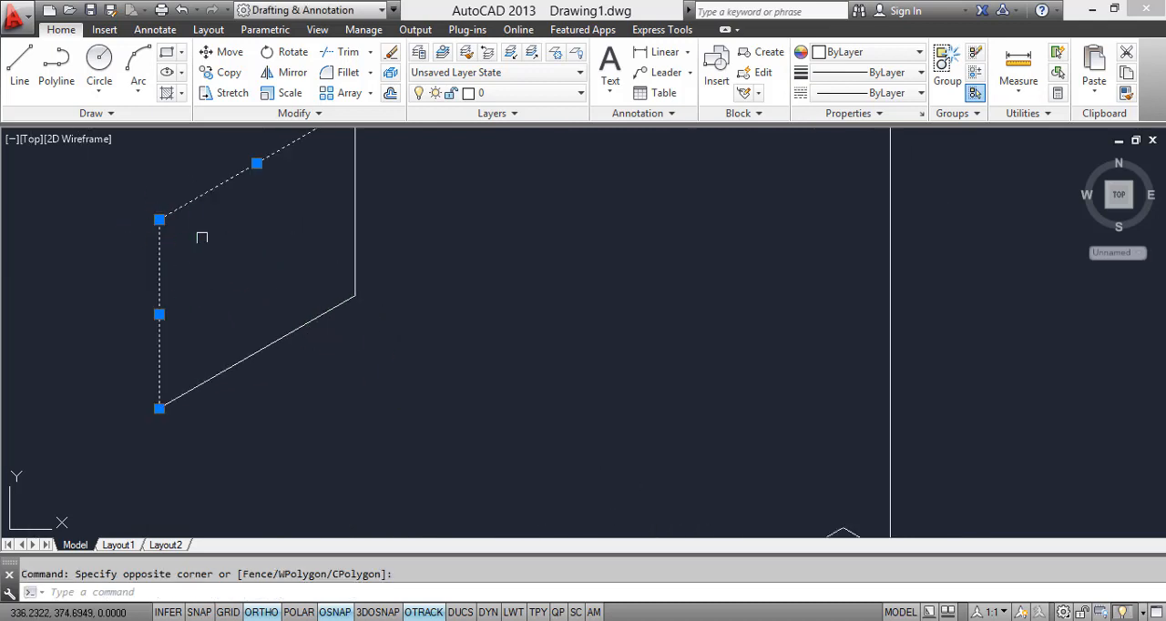
left_click(373, 367)
left_click(301, 274)
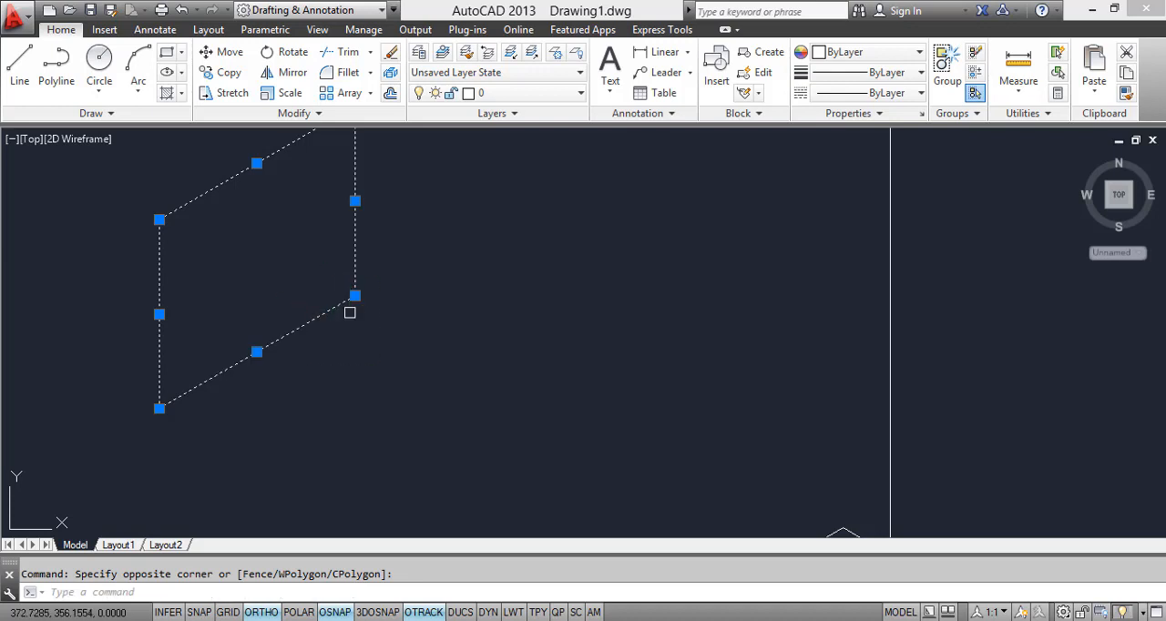
type("co")
key("Return")
left_click(159, 220)
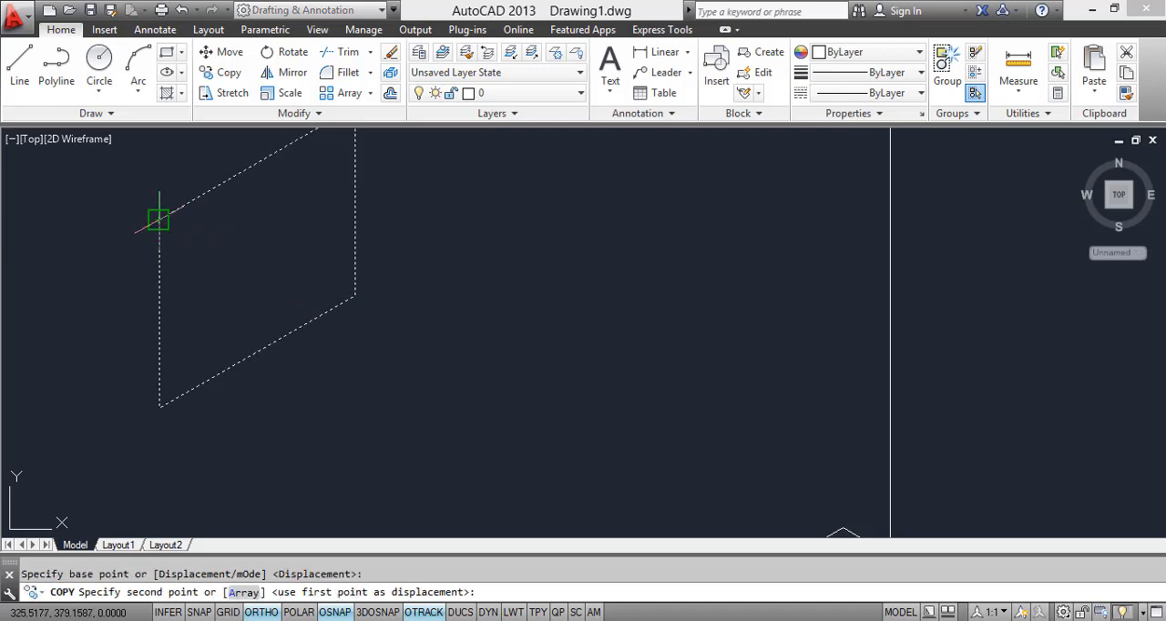
scroll(168, 224, "up", 5)
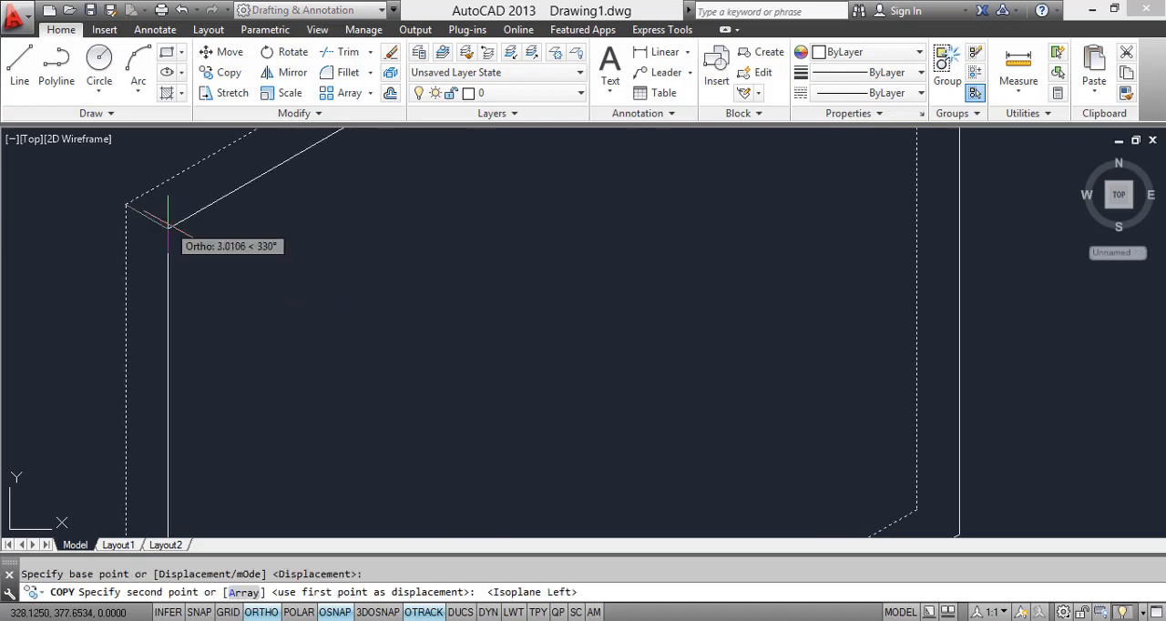
left_click(168, 224)
scroll(168, 224, "down", 4)
key("Return")
Step: Connect the lower-left corners of the two frame outlines with a line
scroll(176, 426, "up", 4)
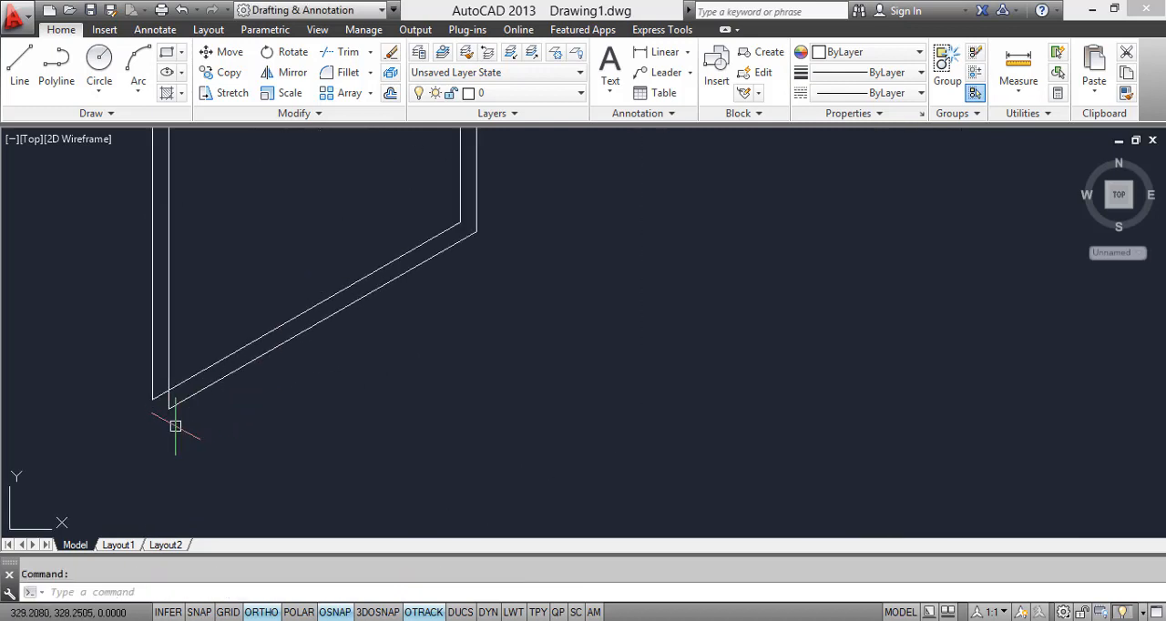
type("l")
key("Return")
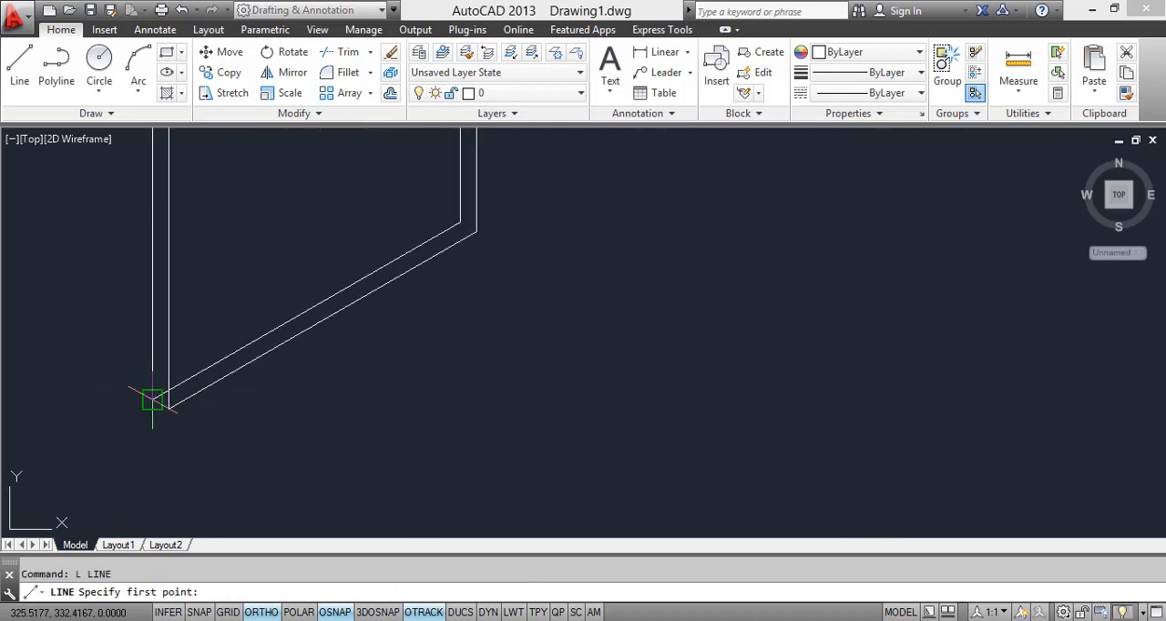
left_click(154, 398)
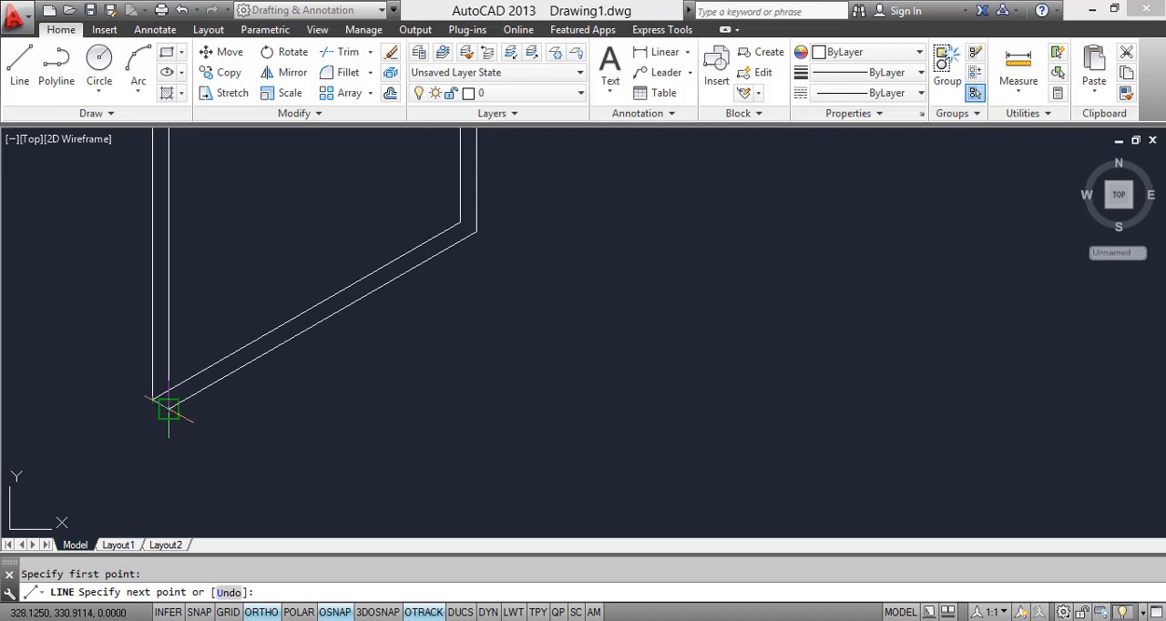
left_click(168, 410)
key("Escape")
Step: Draw a line from the back outline's lower-right corner and stretch its free end onto the front outline's lower-right corner
key("Return")
left_click(460, 221)
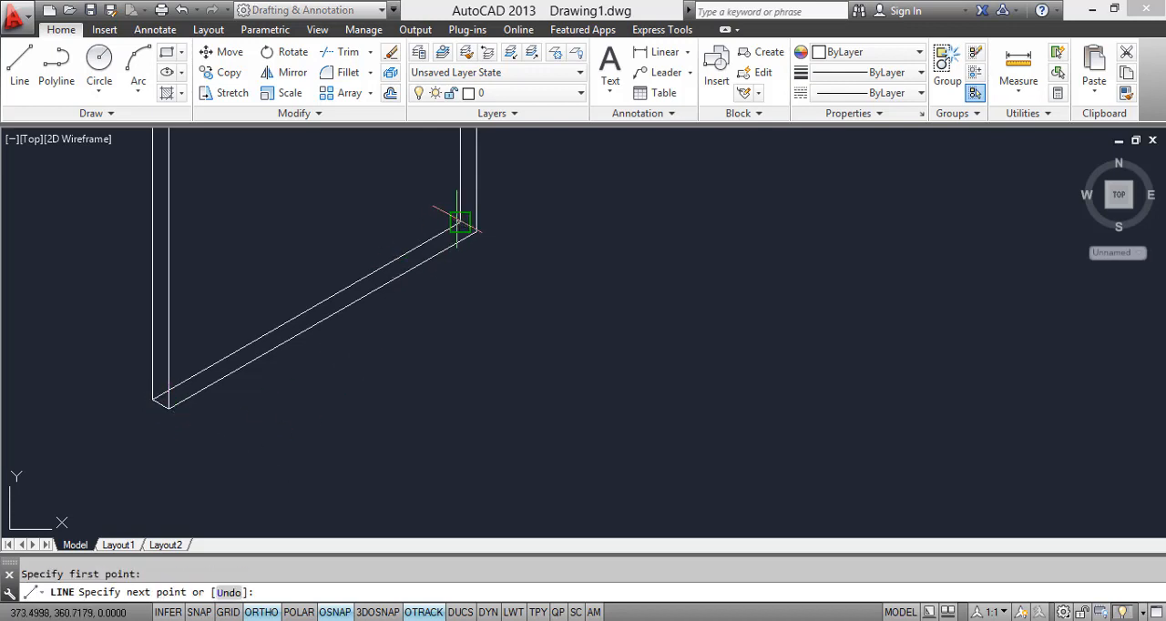
left_click(475, 221)
key("Escape")
scroll(492, 241, "up", 4)
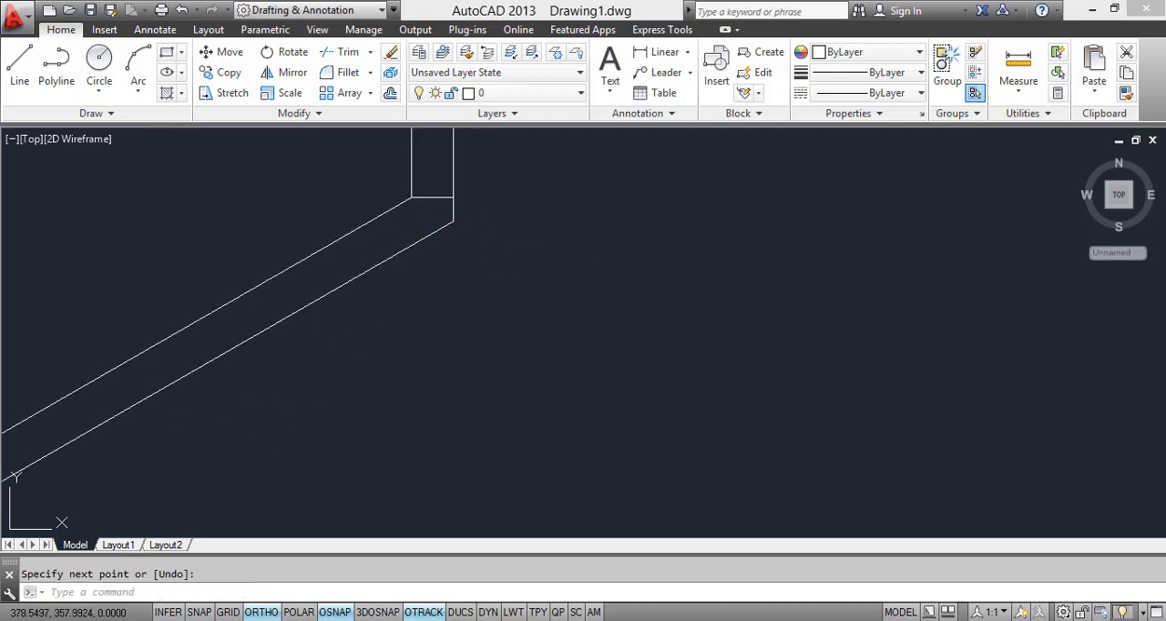
left_click(441, 197)
left_click(453, 195)
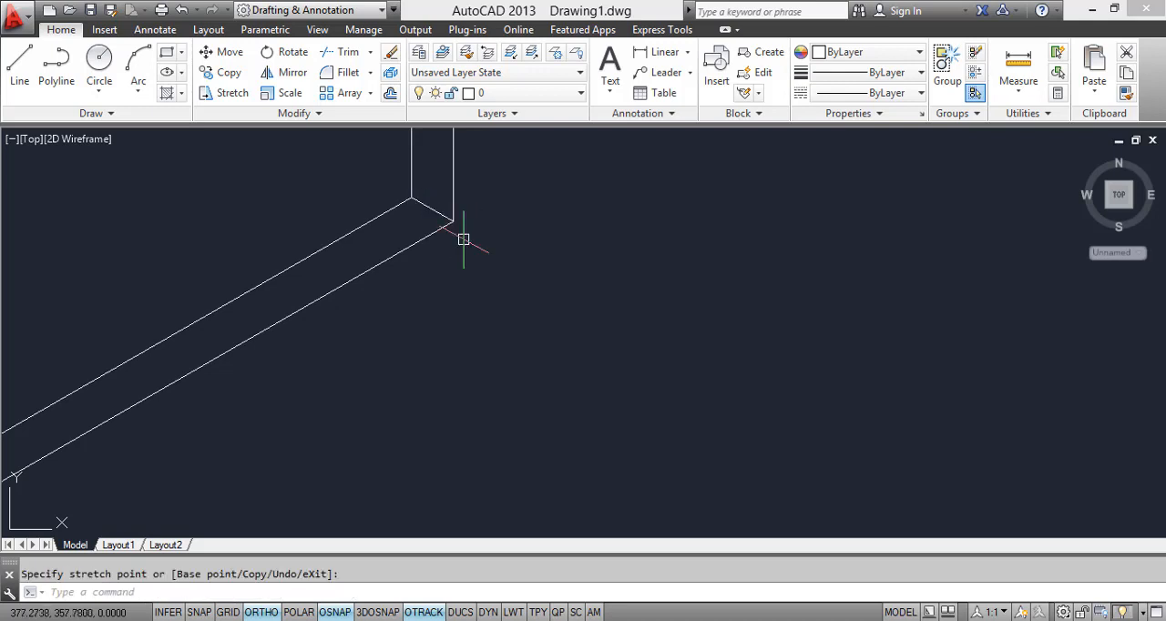
key("Escape")
Step: Connect the upper-right corners of the two frame outlines with a line
scroll(475, 316, "down", 3)
scroll(476, 316, "down", 3)
scroll(467, 264, "up", 3)
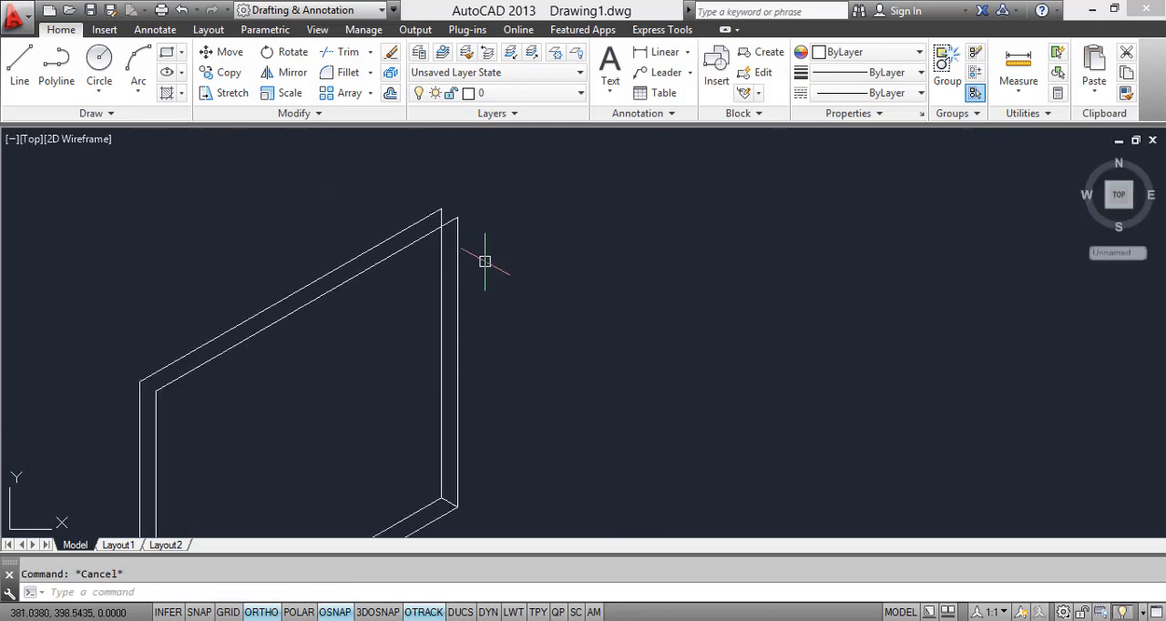
type("l")
key("Return")
scroll(474, 218, "up", 3)
left_click(451, 245)
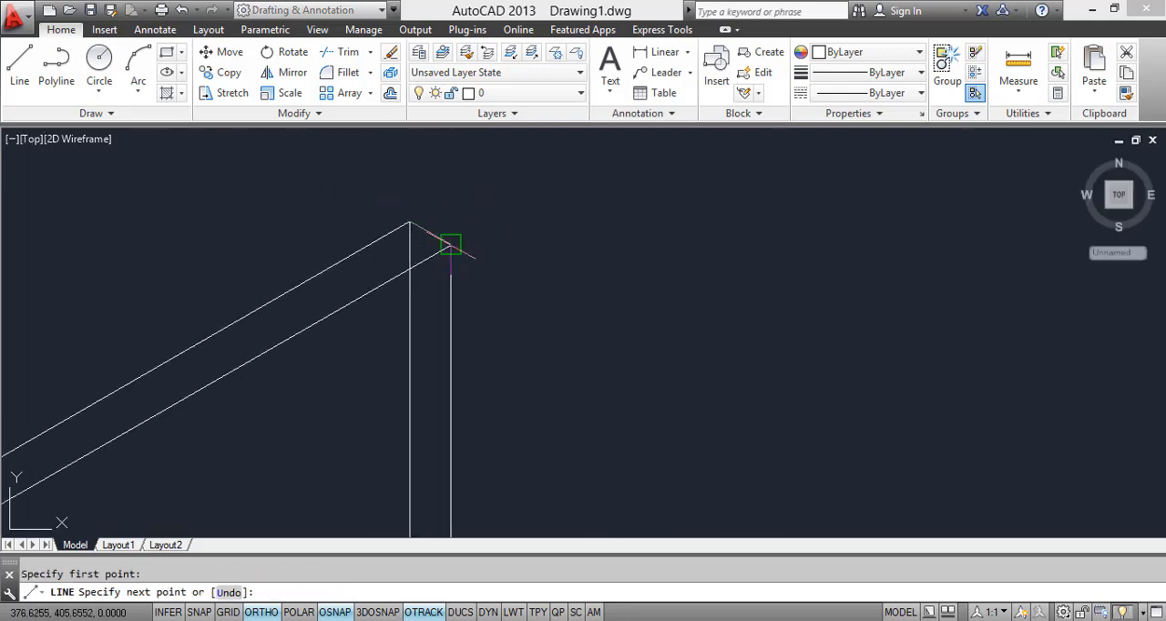
left_click(456, 248)
scroll(487, 263, "down", 6)
middle_click_drag(473, 436, 429, 331)
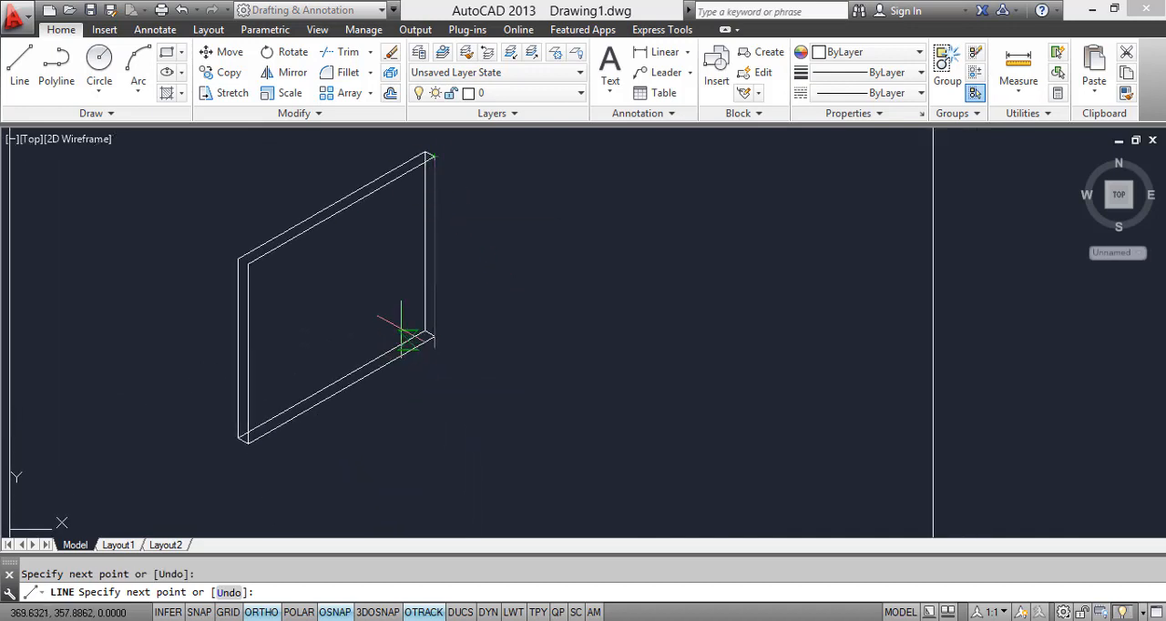
scroll(402, 334, "up", 2)
key("Escape")
scroll(429, 333, "down", 2)
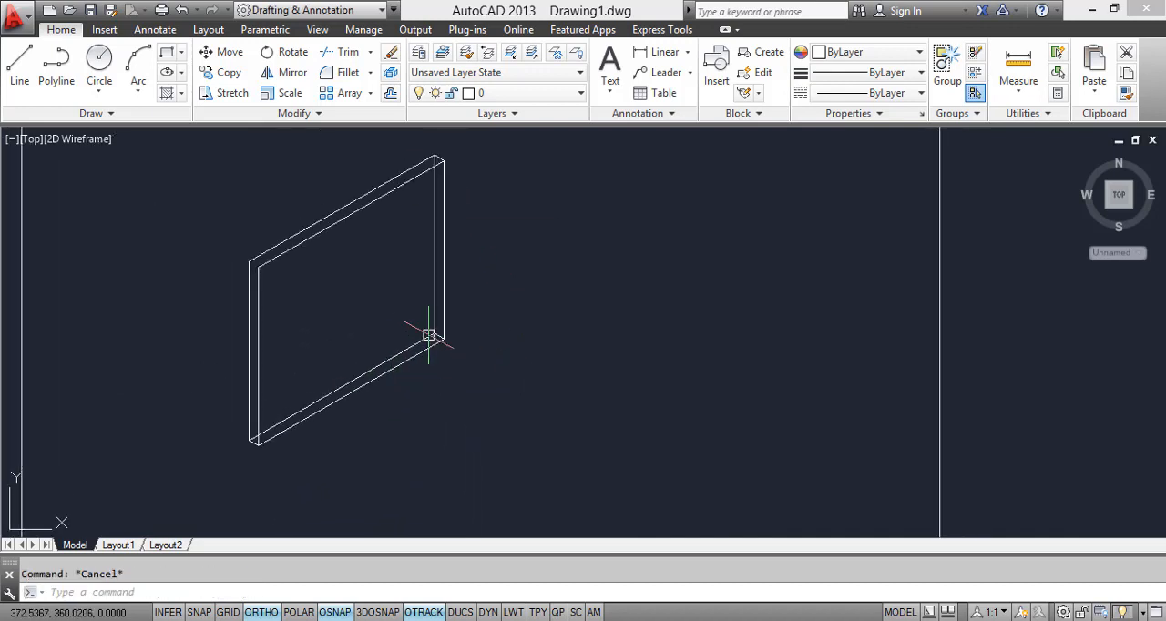
Step: Draw a line from the back outline's upper-left corner and stretch its free end onto the front outline's upper-left corner
scroll(263, 267, "up", 2)
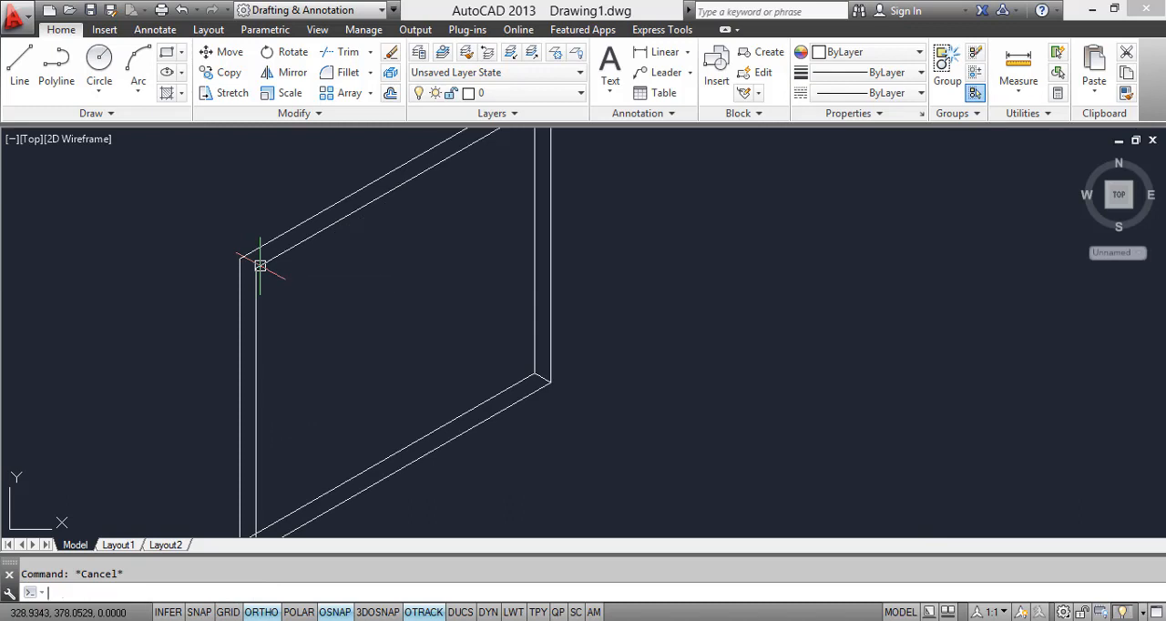
type("l")
key("Return")
left_click(243, 257)
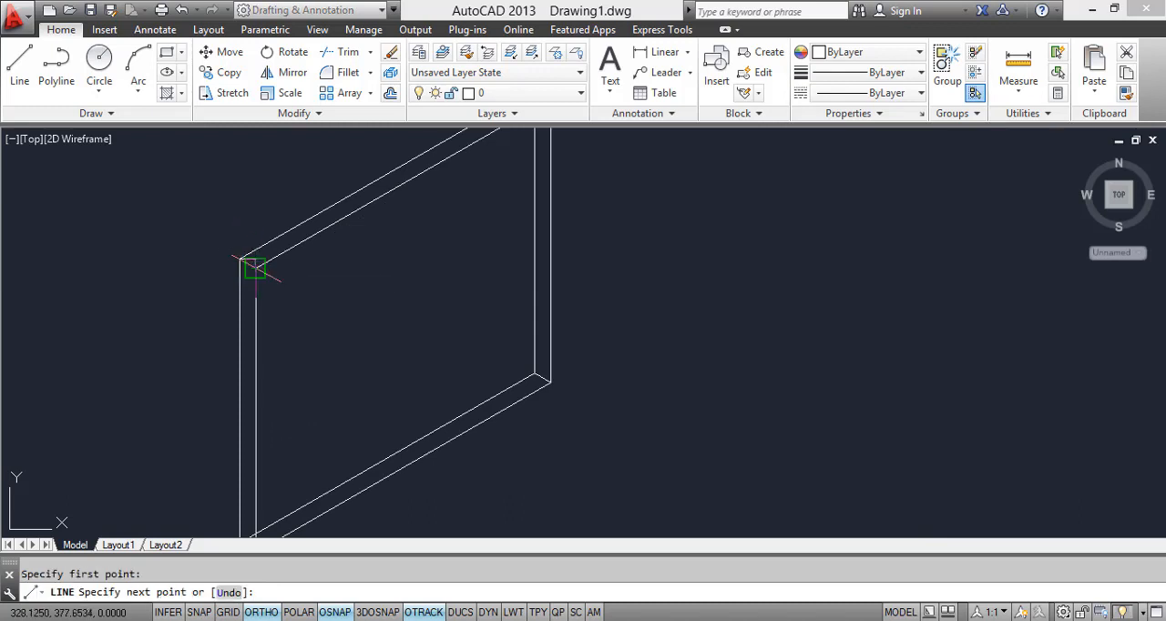
key("Escape")
scroll(243, 259, "up", 2)
left_click(241, 263)
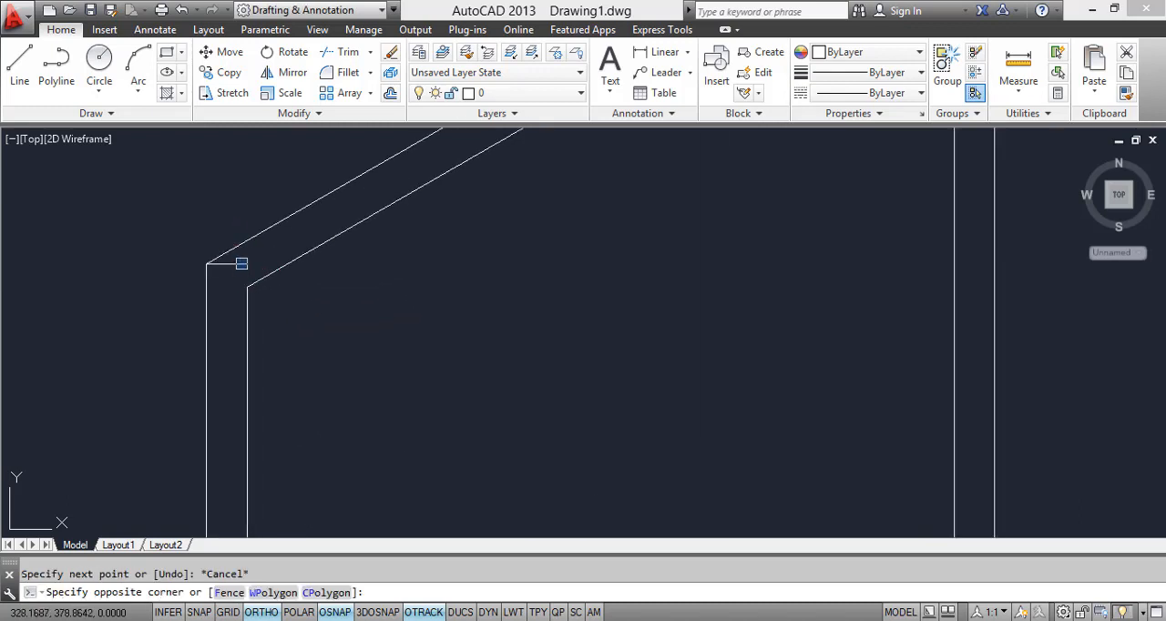
left_click(223, 274)
left_click(247, 263)
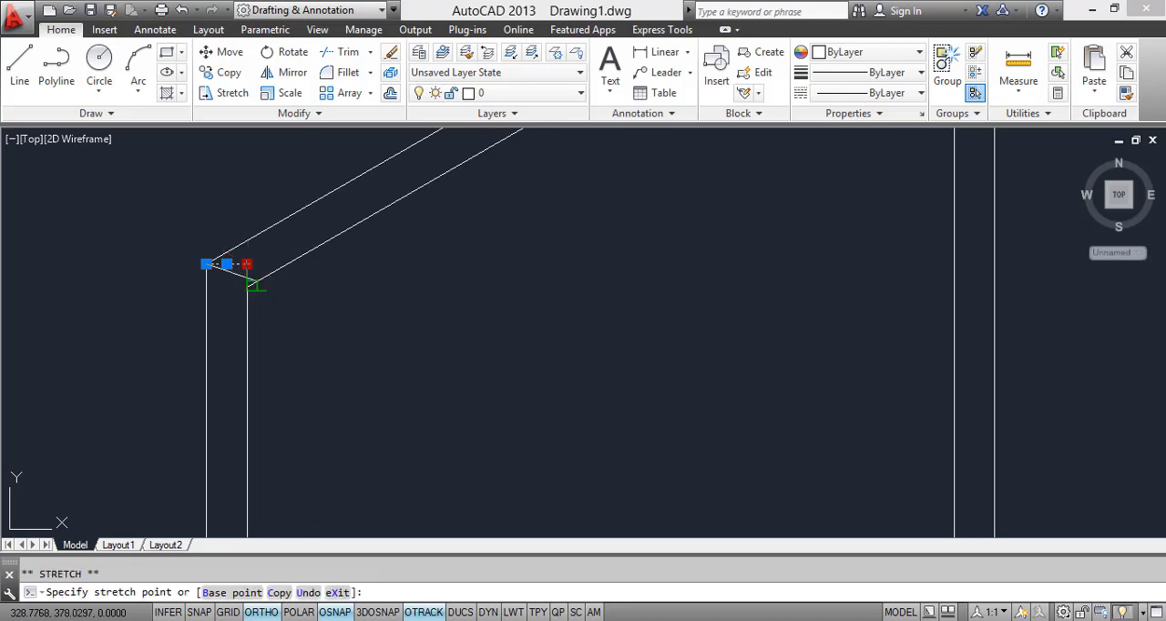
key("Escape")
scroll(333, 282, "down", 3)
scroll(187, 422, "up", 5)
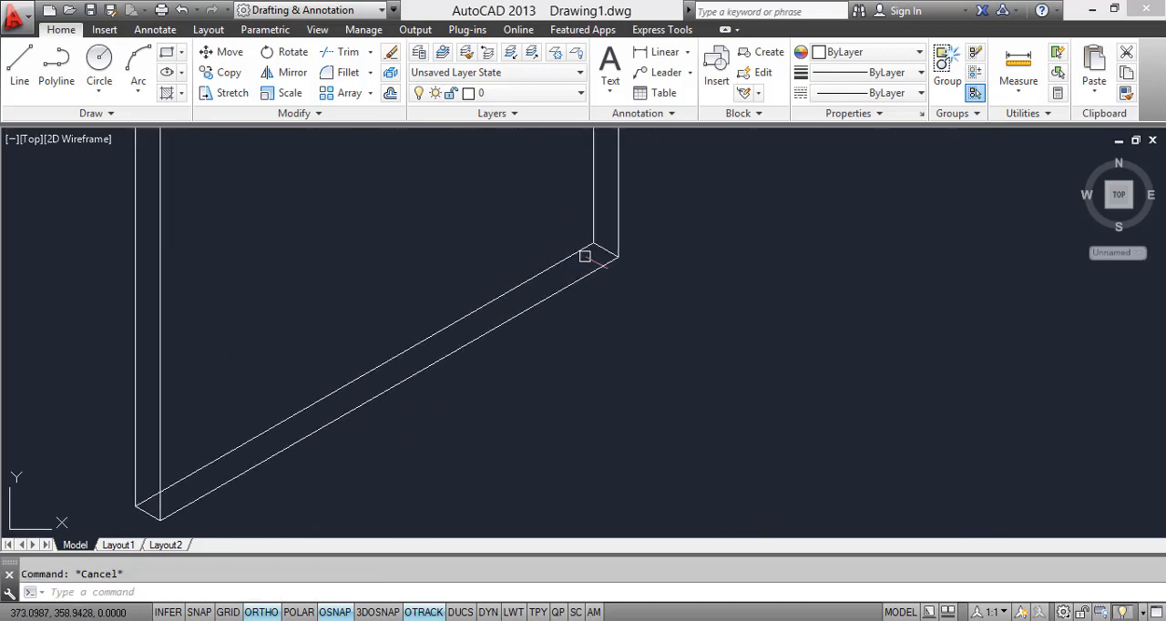
left_click(590, 256)
left_click(565, 209)
right_click(563, 207)
left_click(455, 228)
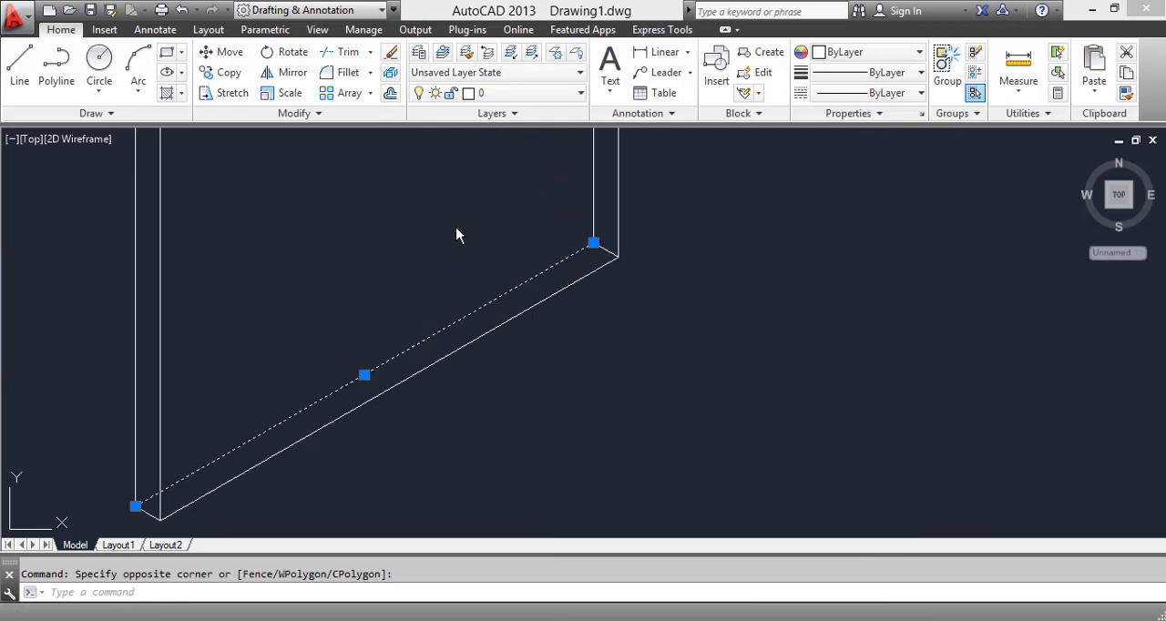
key("Escape")
left_click(335, 276)
key("Escape")
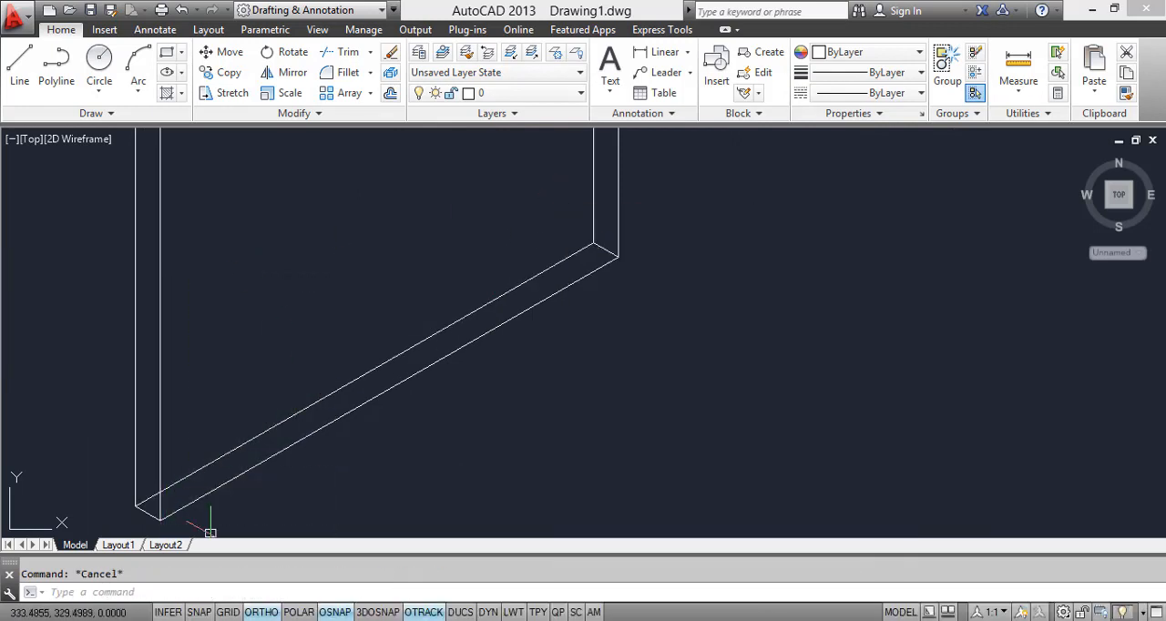
Step: Check the reference image in Windows Photo Viewer, and erase the frame's hidden lower and right back edges and lower-right corner line in AutoCAD
left_click(258, 620)
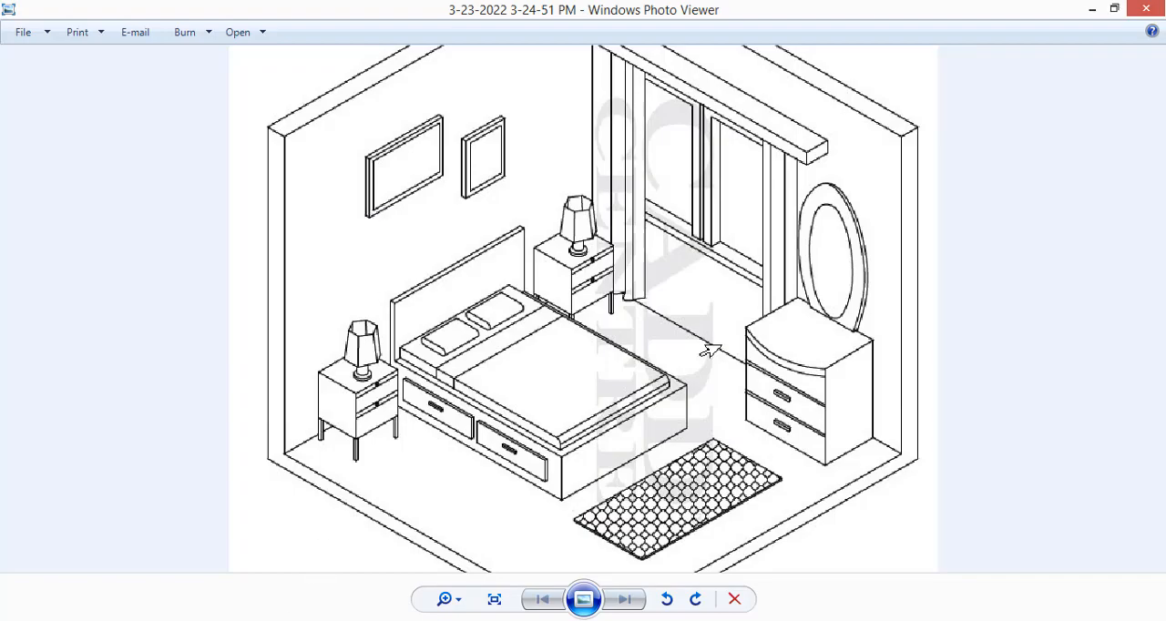
left_click(264, 620)
scroll(482, 310, "down", 1)
middle_click_drag(483, 310, 475, 403)
scroll(476, 403, "down", 1)
scroll(523, 386, "up", 3)
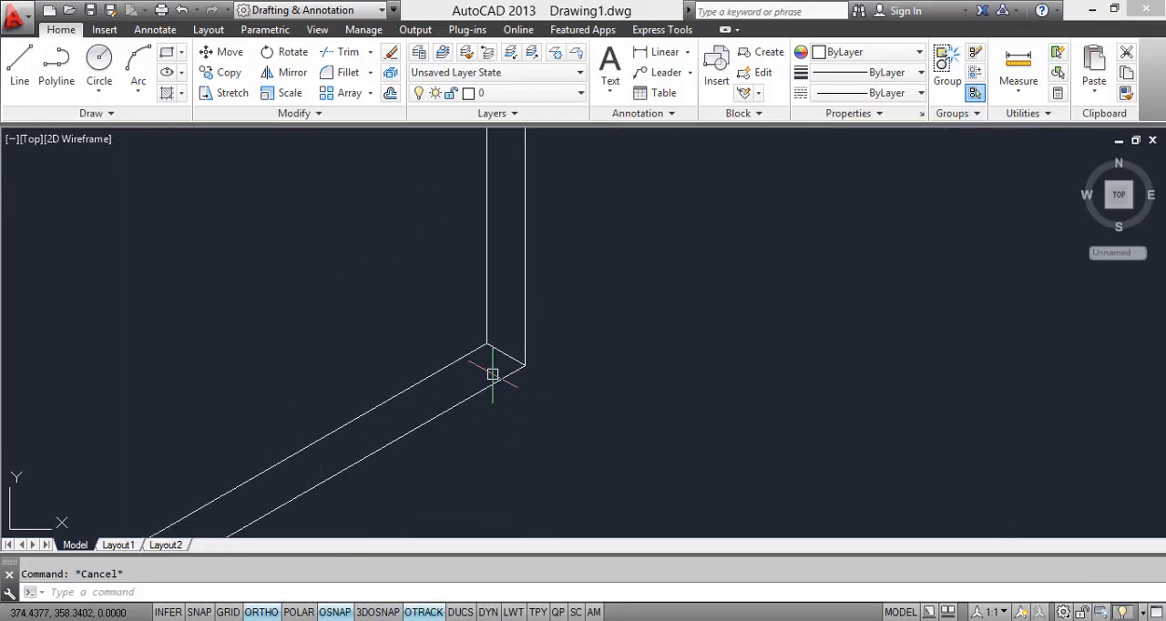
left_click(492, 375)
left_click(438, 282)
right_click(439, 282)
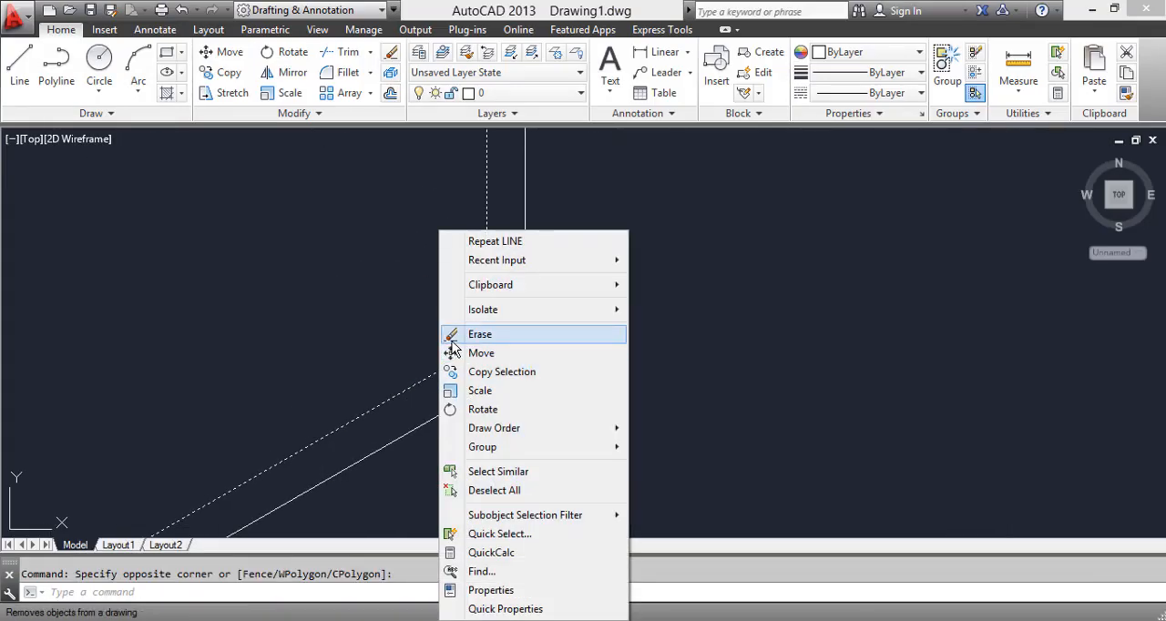
left_click(453, 342)
scroll(451, 338, "down", 3)
middle_click_drag(450, 336, 471, 346)
mouse_move(324, 307)
middle_mouse_down()
mouse_move(338, 438)
mouse_move(337, 350)
middle_mouse_up()
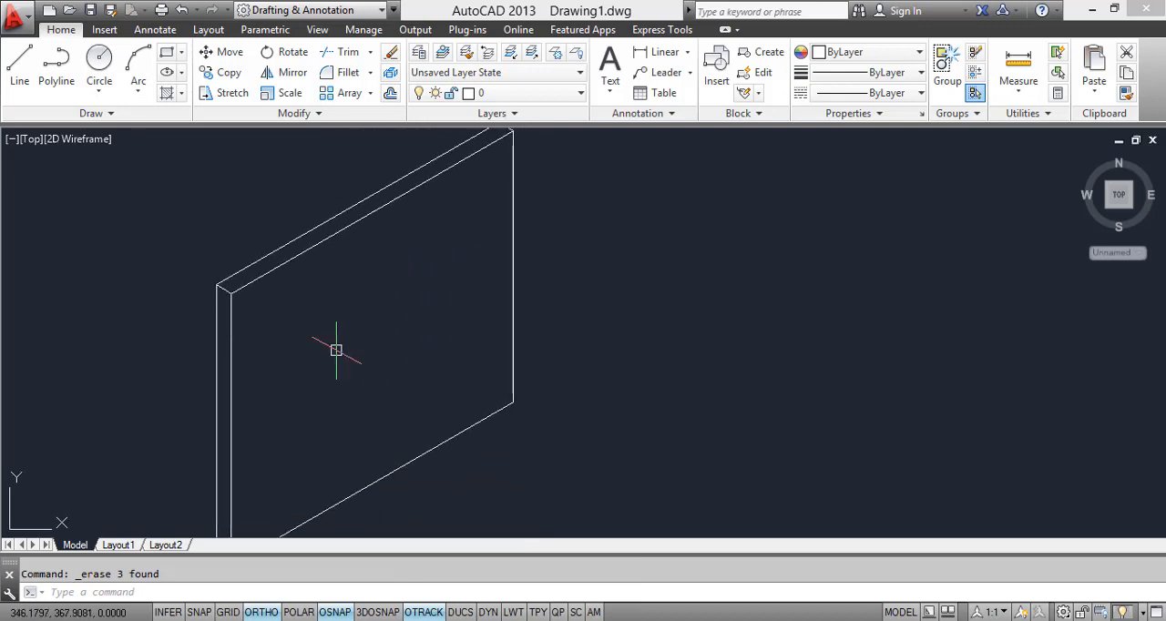
middle_click_drag(243, 313, 253, 273)
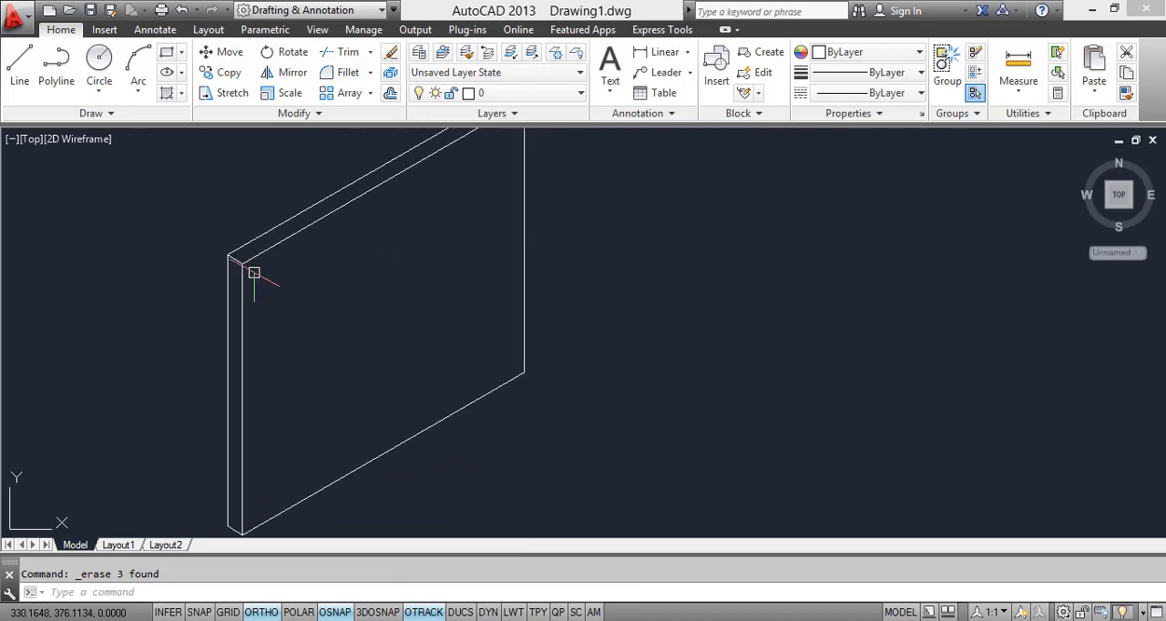
scroll(264, 300, "down", 2)
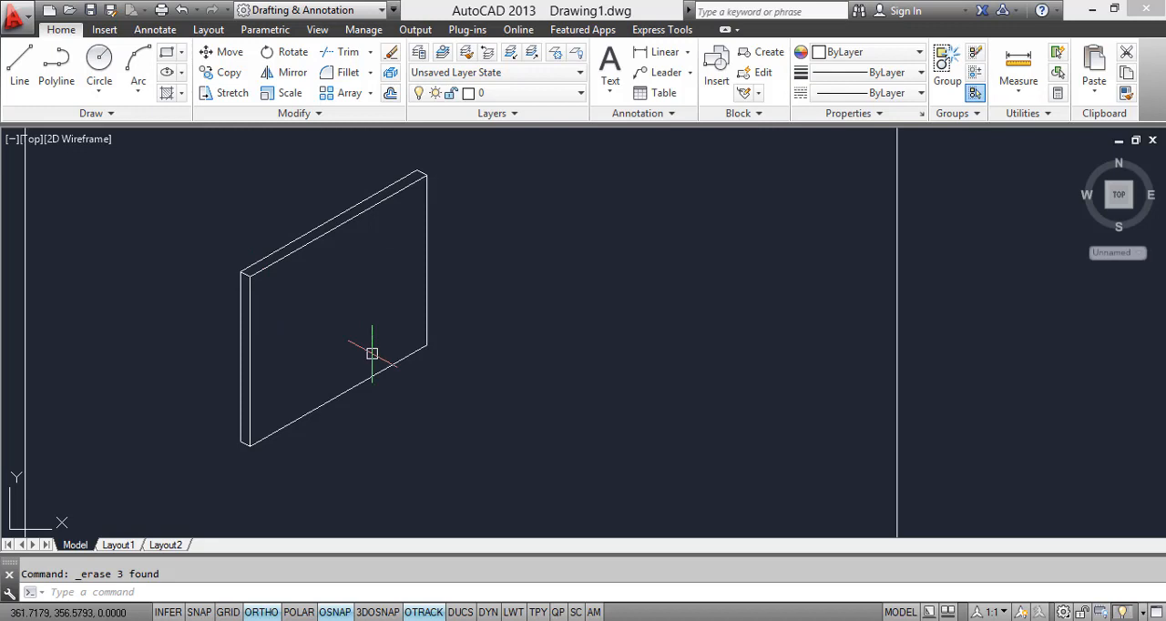
Step: Copy the frame's left front edge 2 units inward along the 30° isometric axis
type("co")
key("Return")
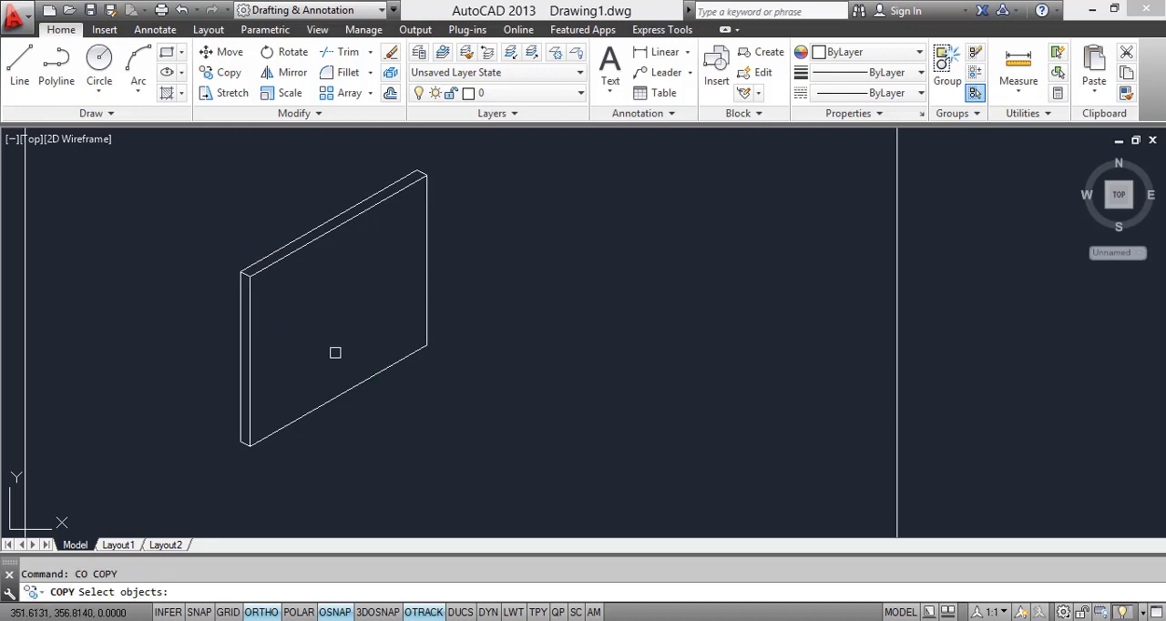
left_click(249, 301)
key("Return")
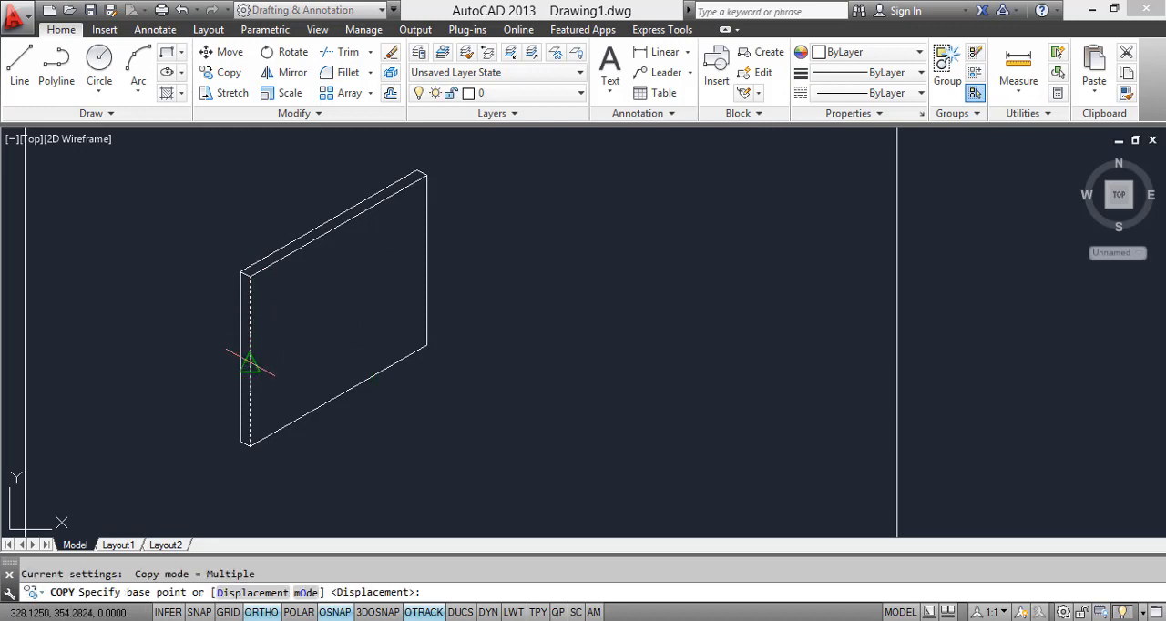
left_click(251, 363)
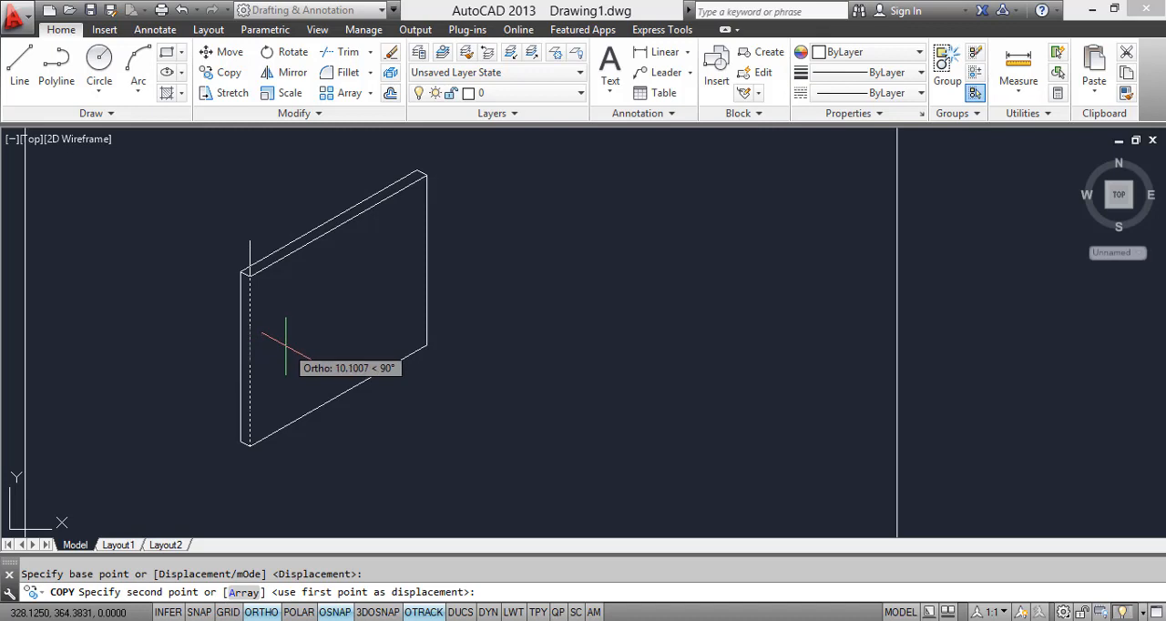
key("F5")
scroll(246, 360, "up", 4)
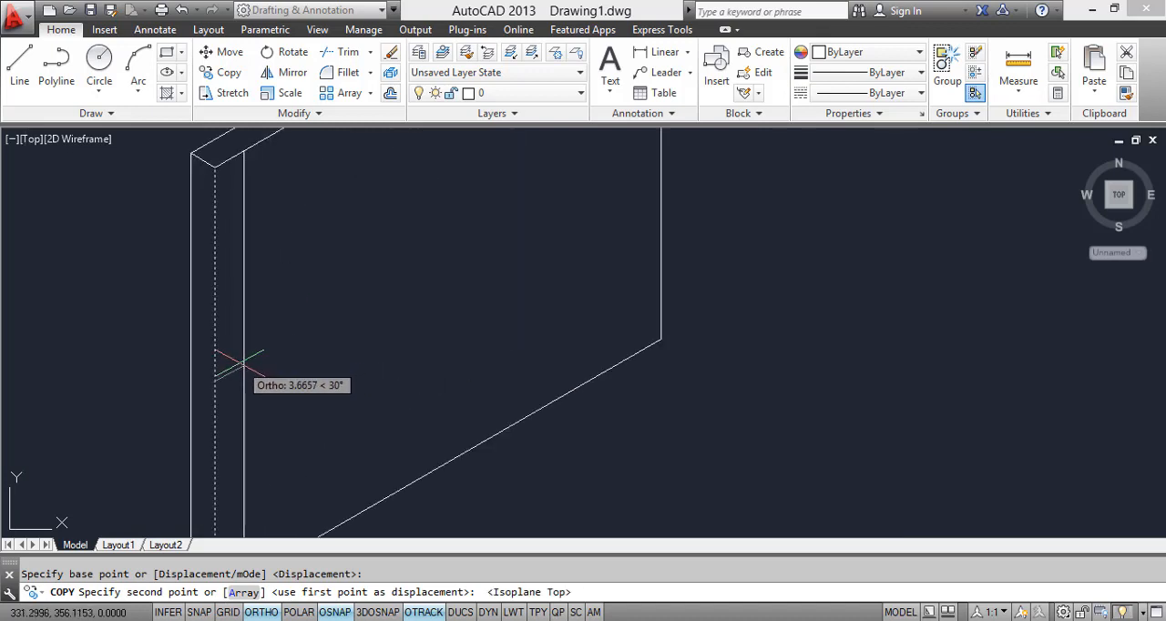
type("2")
key("Return")
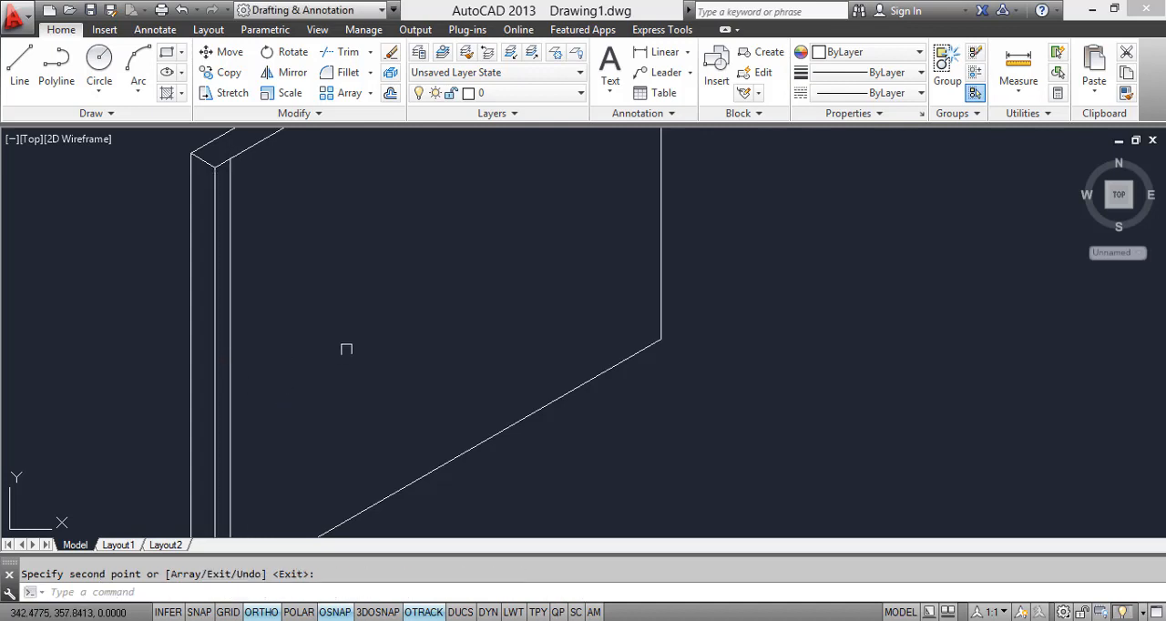
scroll(367, 322, "down", 4)
key("Return")
Step: Copy the frame's upper front edge 2 units straight down
left_click(354, 277)
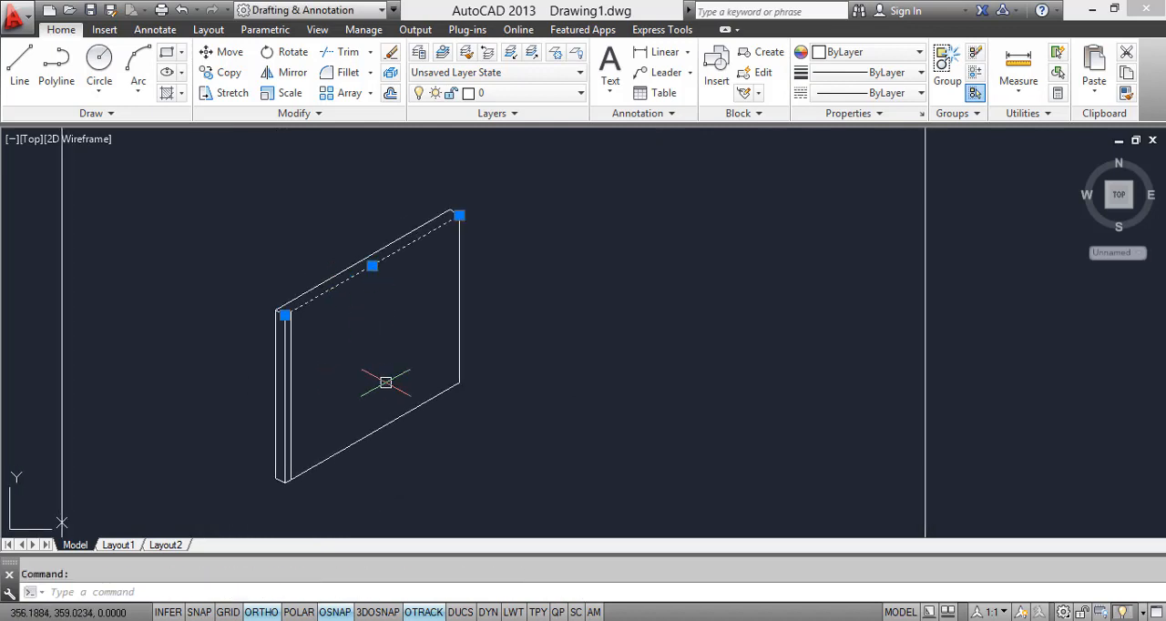
type("co")
key("Return")
left_click(371, 265)
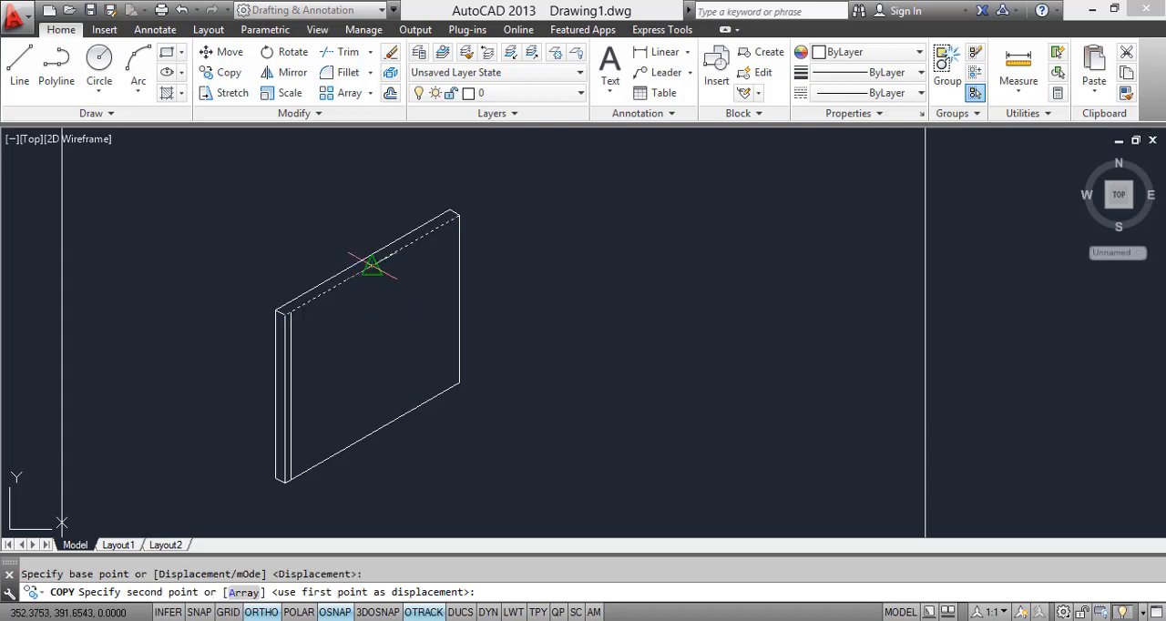
key("F5")
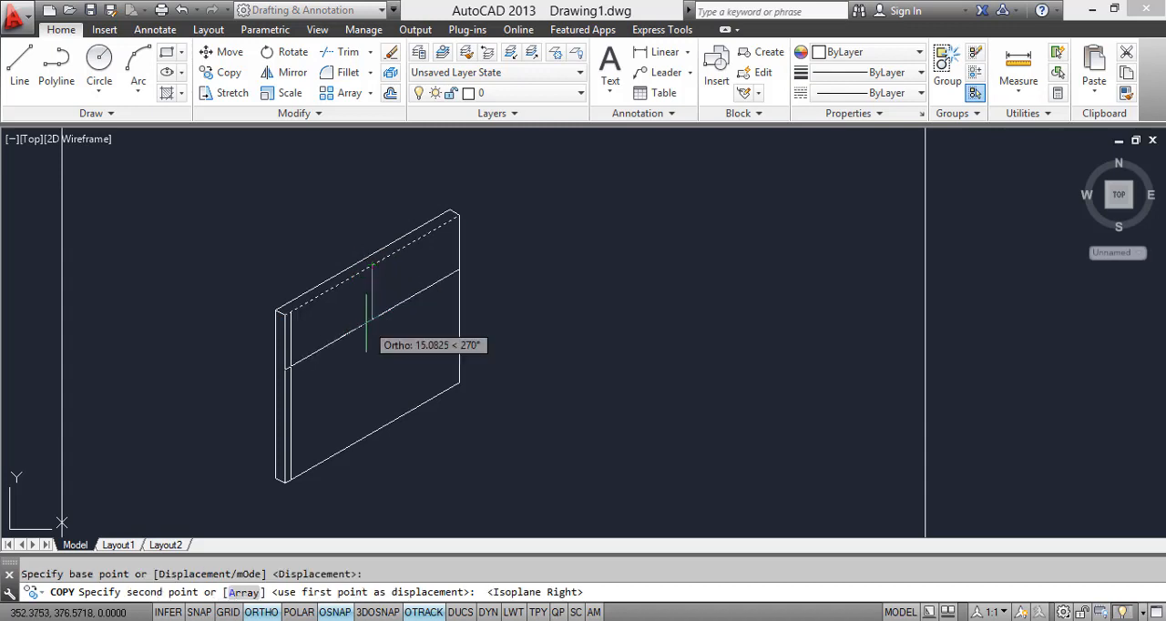
type("2")
key("Return")
Step: Copy the frame's right front edge 2 units inward along the isometric axis
key("Return")
left_click(456, 307)
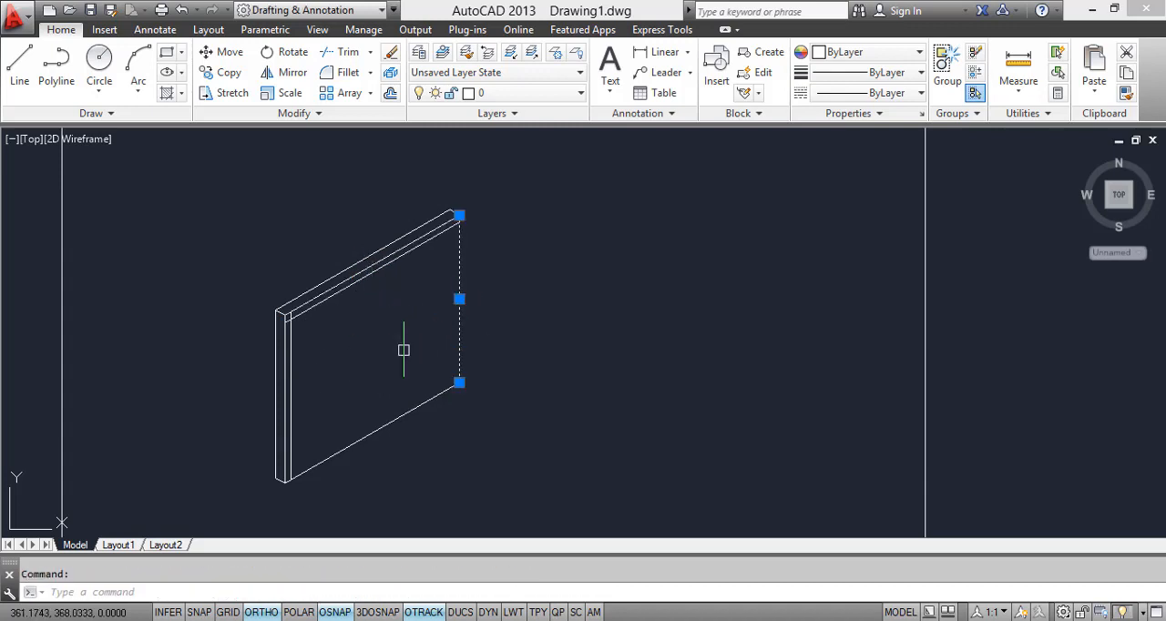
type("co")
key("Return")
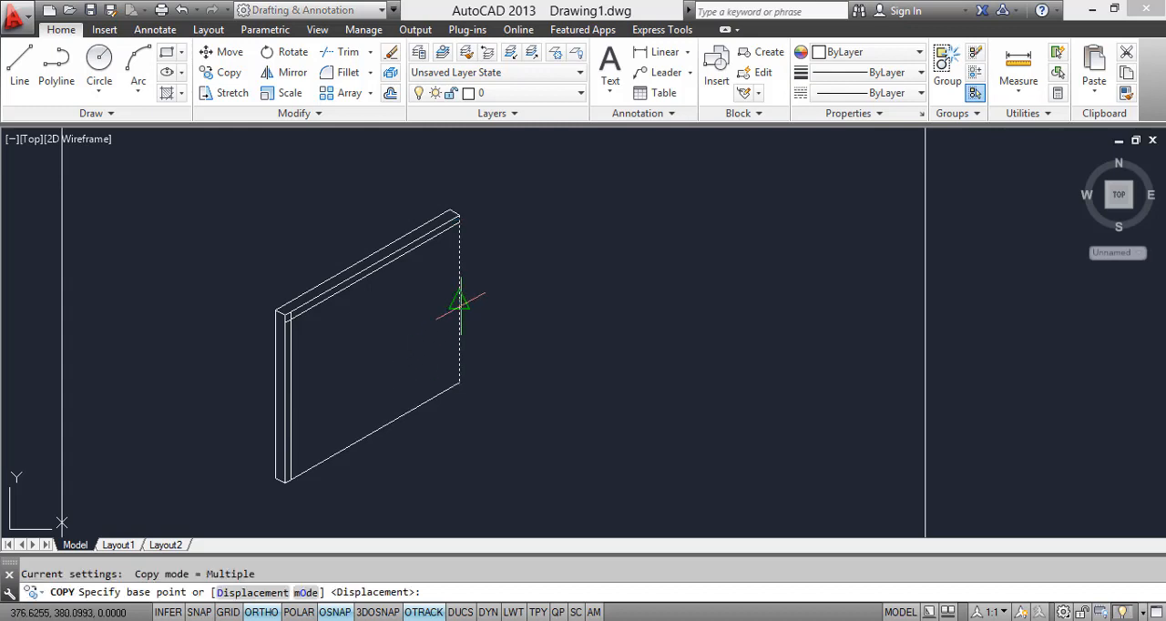
left_click(460, 304)
type("2")
Step: Copy the frame's lower front edge 2 units straight up
key("Return")
key("Return")
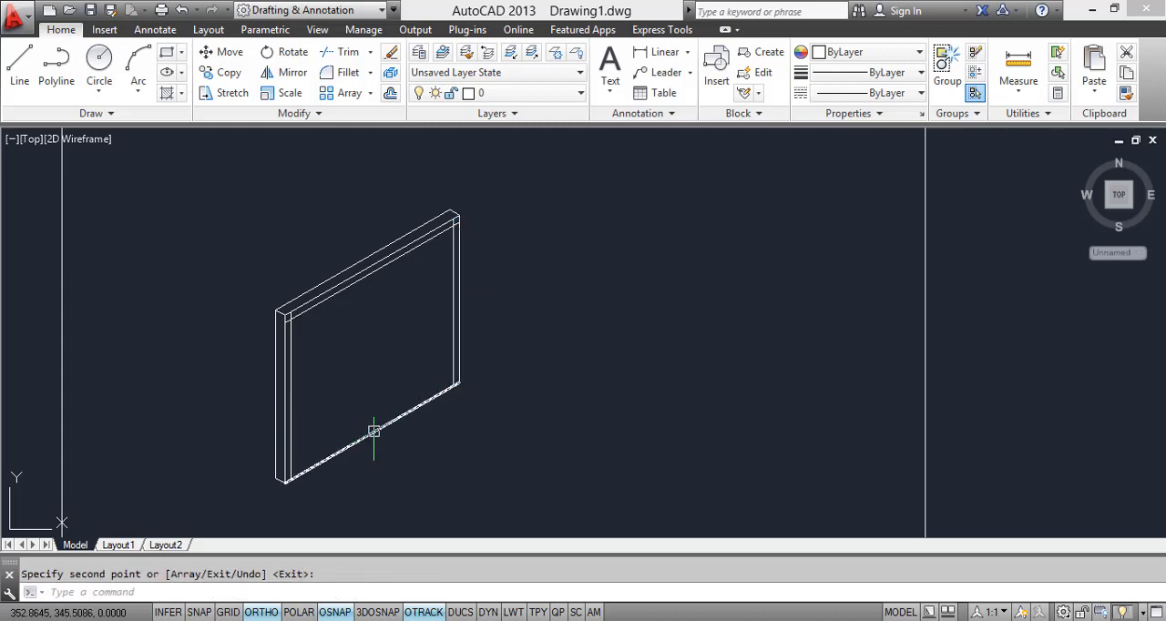
left_click(372, 433)
type("co")
key("Return")
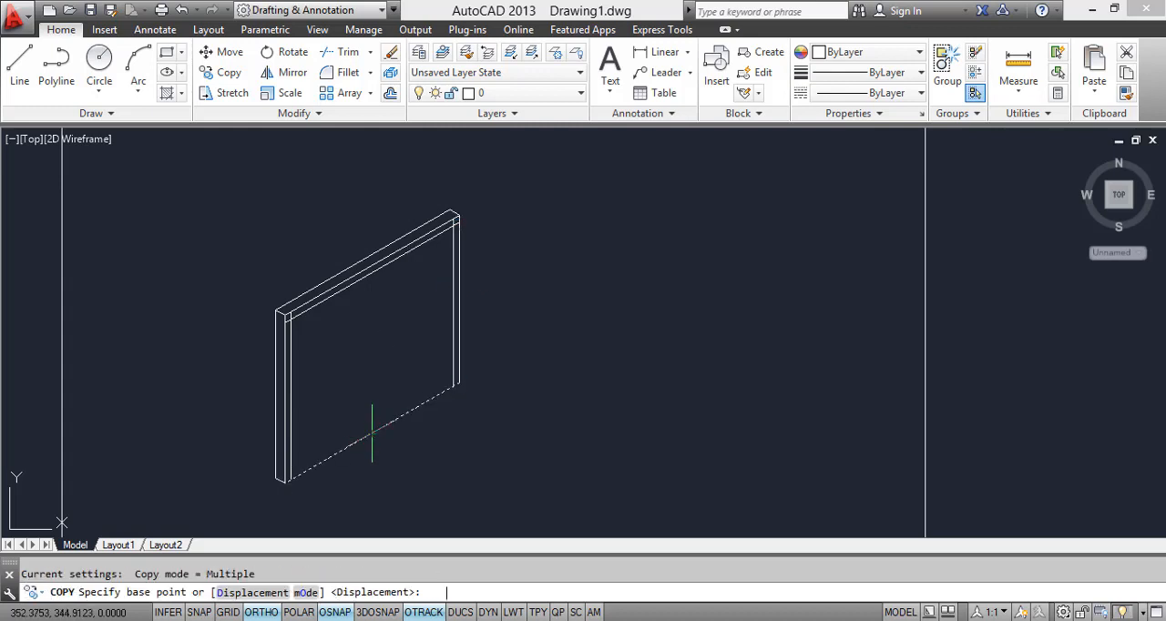
left_click(372, 433)
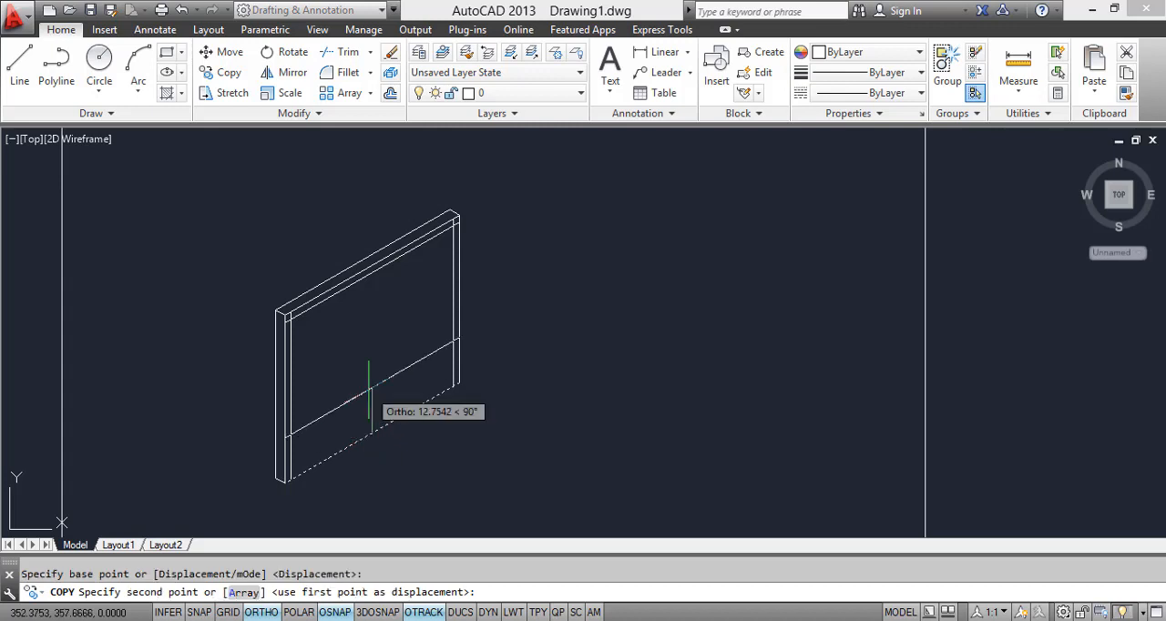
type("2")
key("Return")
key("Escape")
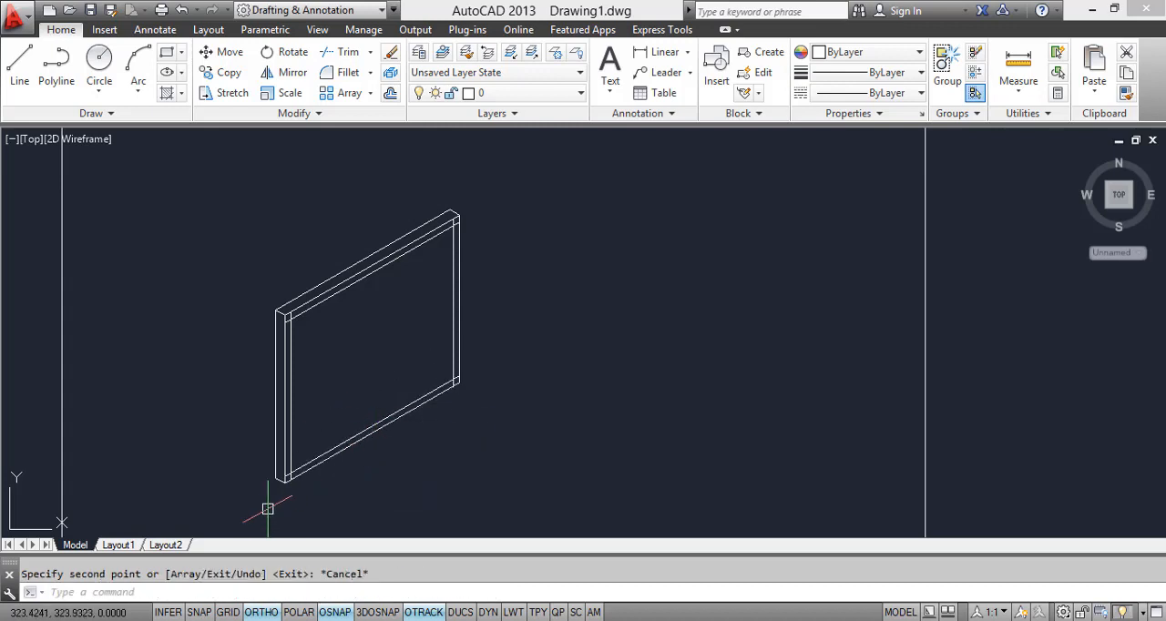
Step: Trim the overlapping inner border lines at the frame's lower-left and lower-right corners
type("tr")
key("Return")
scroll(286, 488, "up", 3)
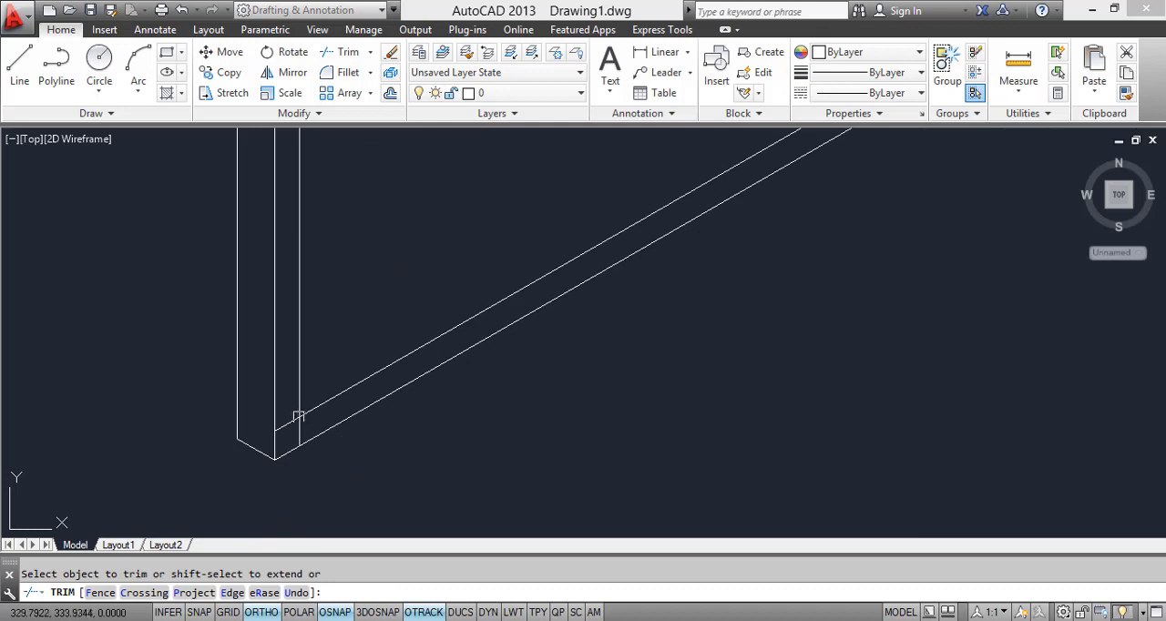
scroll(296, 431, "down", 2)
middle_click_drag(297, 451, 102, 585)
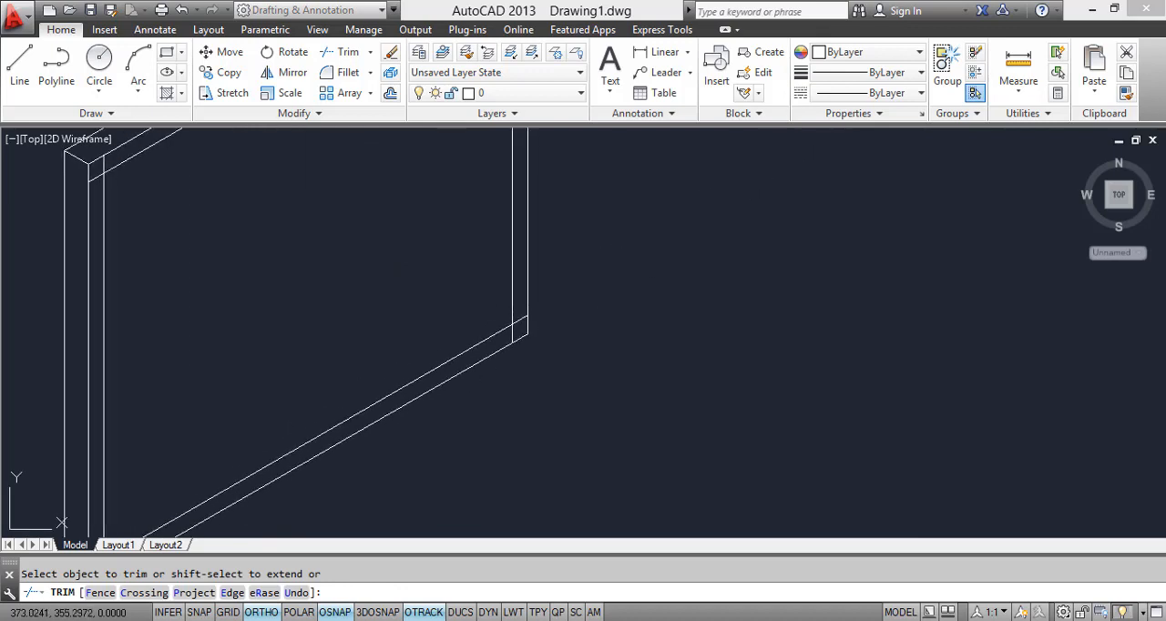
scroll(499, 339, "up", 4)
left_click(532, 319)
left_click(524, 318)
left_click(548, 290)
Step: Trim the overlapping inner border lines at the frame's upper-right and upper-left corners
scroll(547, 296, "down", 4)
middle_click_drag(546, 358, 541, 498)
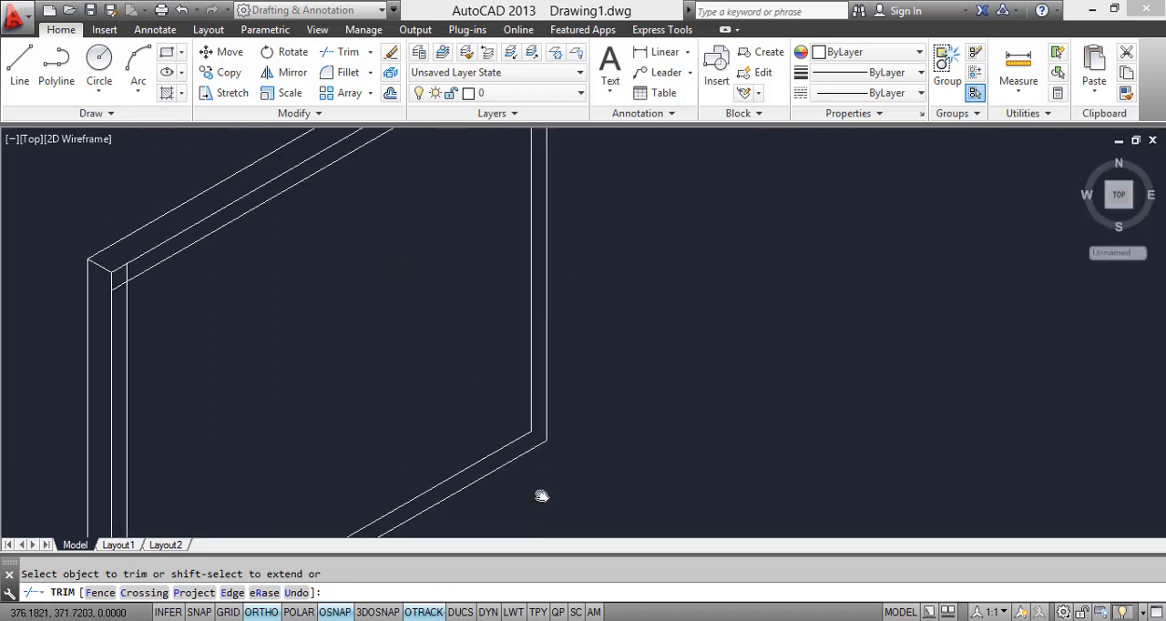
middle_click_drag(541, 190, 541, 436)
scroll(547, 273, "up", 4)
left_click(526, 322)
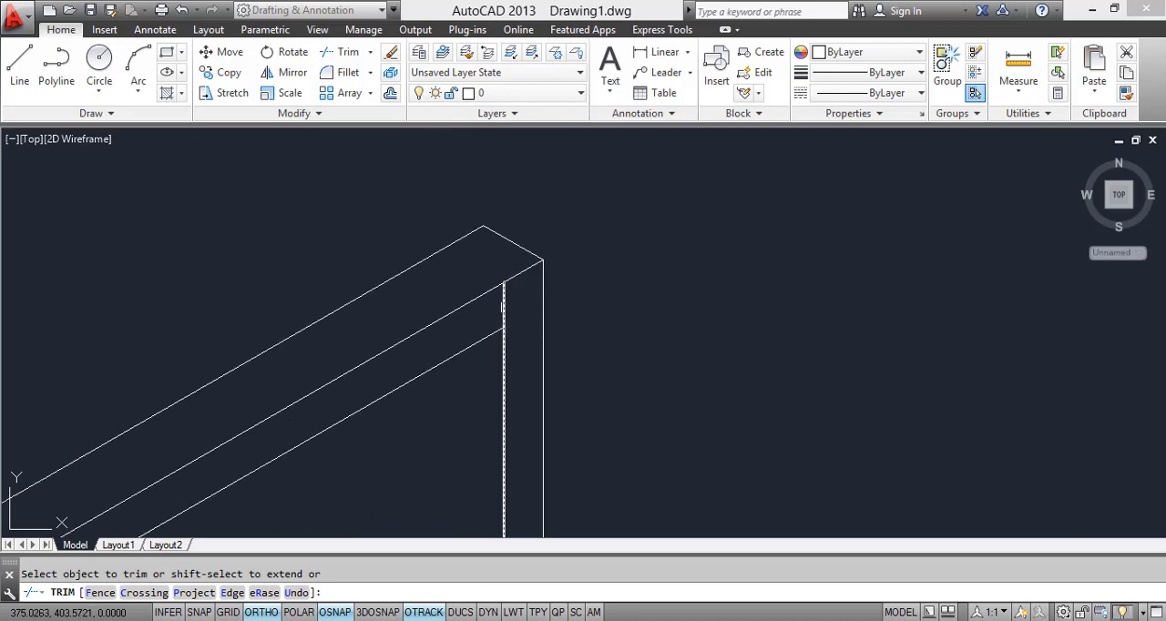
left_click(506, 304)
scroll(506, 304, "down", 4)
middle_click_drag(506, 305, 605, 223)
scroll(183, 470, "up", 2)
scroll(183, 470, "down", 1)
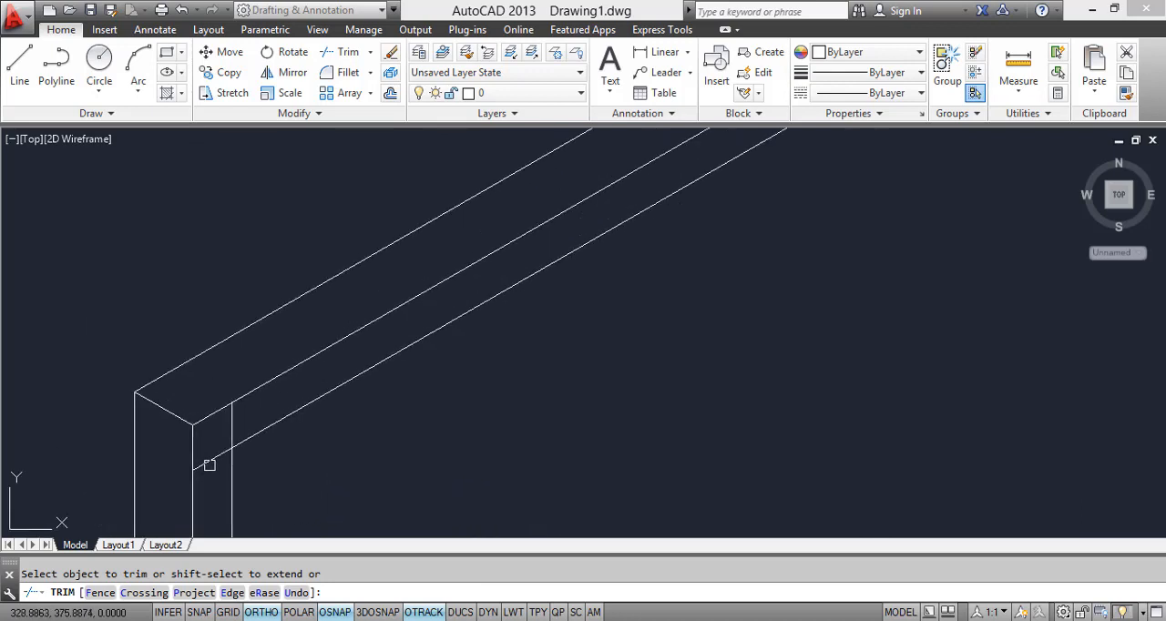
scroll(326, 390, "down", 3)
scroll(331, 420, "up", 5)
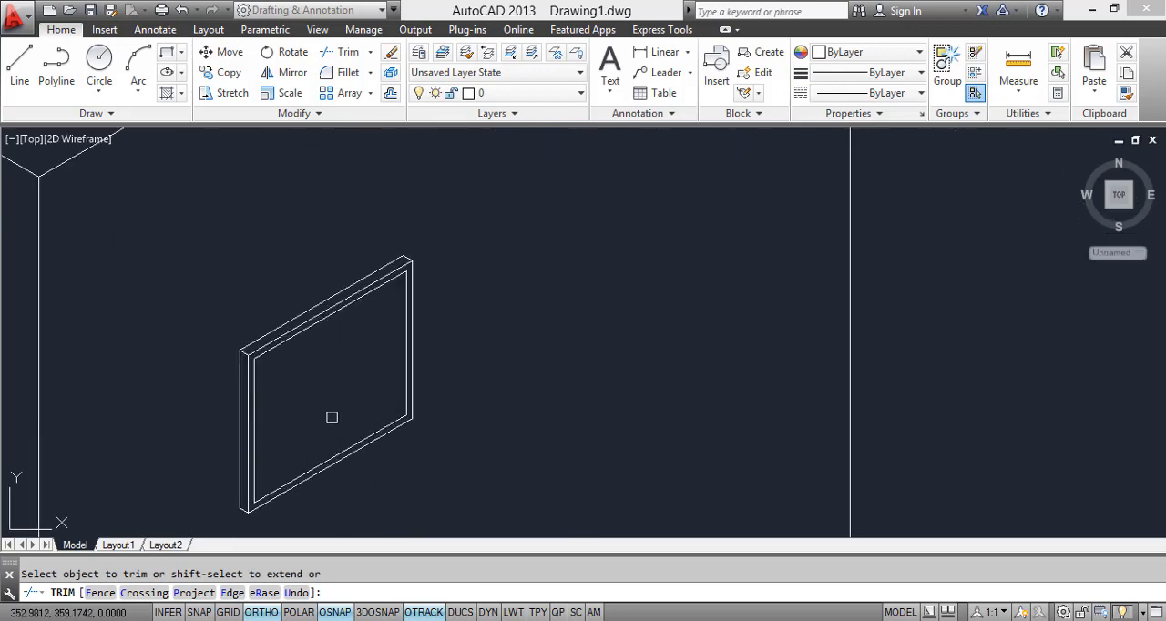
middle_click_drag(331, 416, 372, 347)
key("Escape")
Step: Copy the whole picture frame along the left wall's isometric direction, toward the room's back corner
scroll(409, 334, "down", 4)
left_click(426, 390)
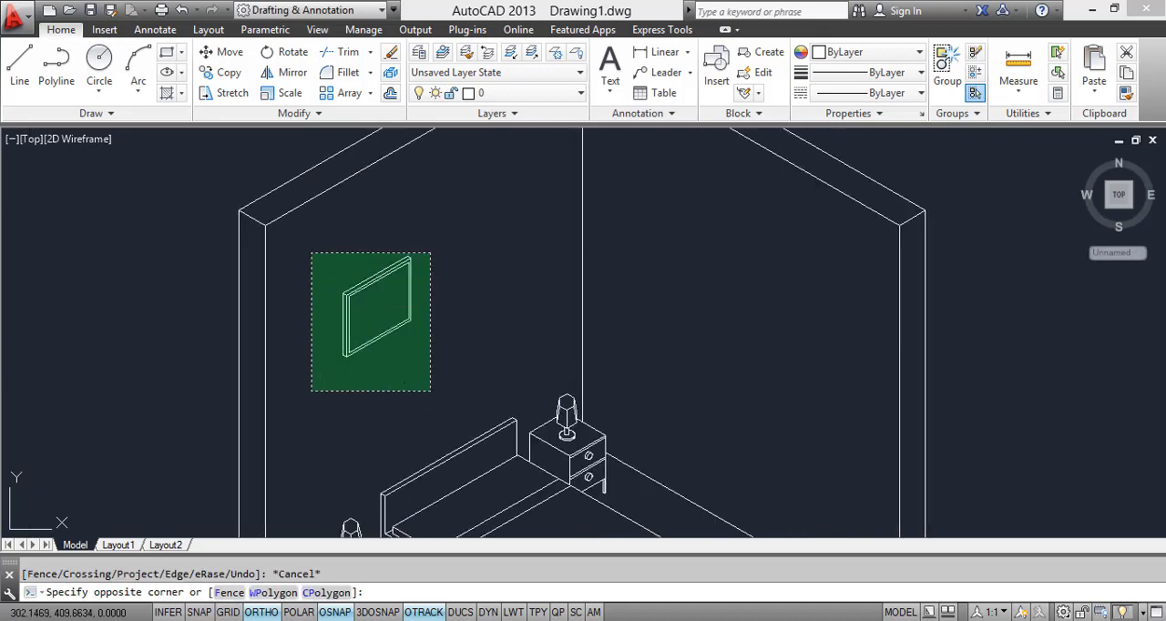
left_click(311, 251)
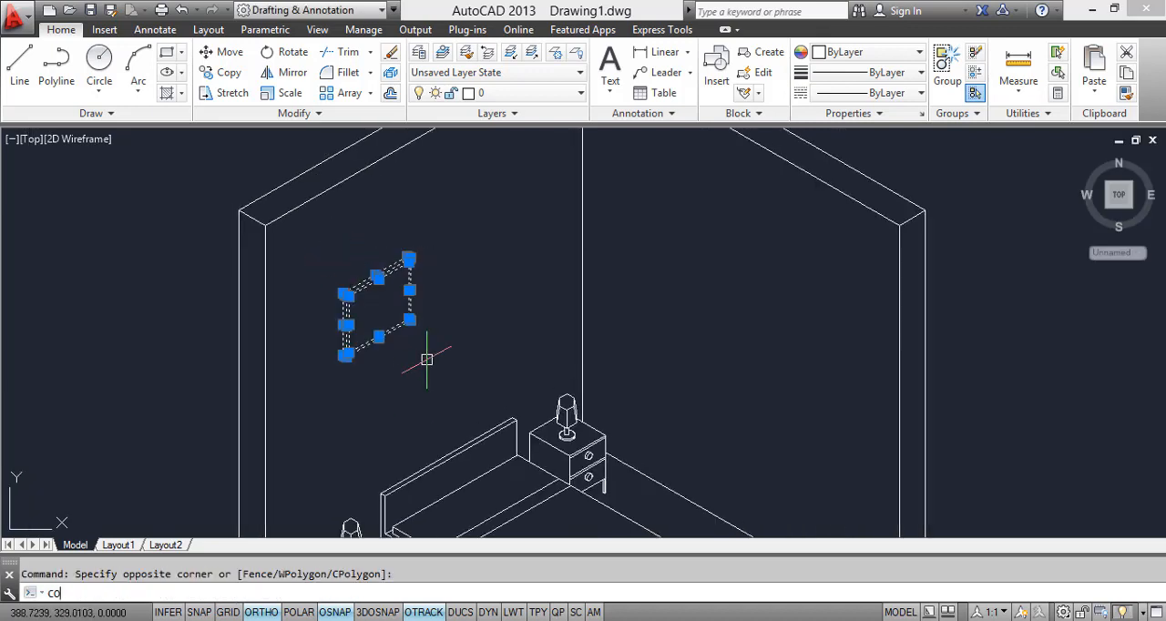
key("Return")
left_click(377, 312)
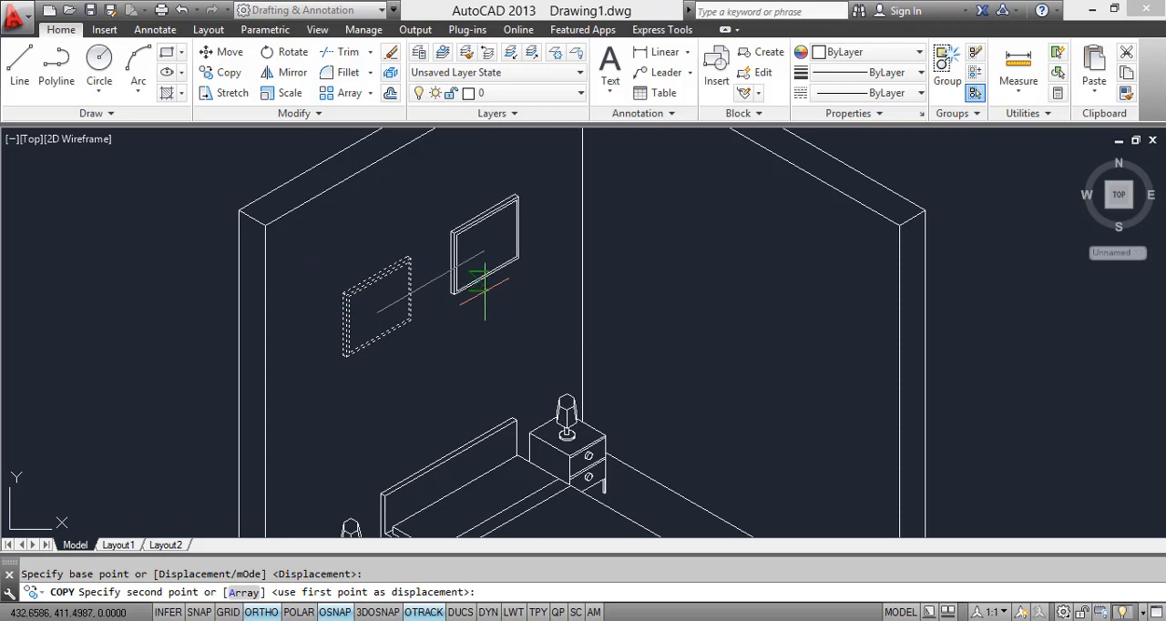
left_click(460, 219)
key("Escape")
Step: Try to copy the second picture frame a short distance straight down, and undo that copy
left_click(512, 261)
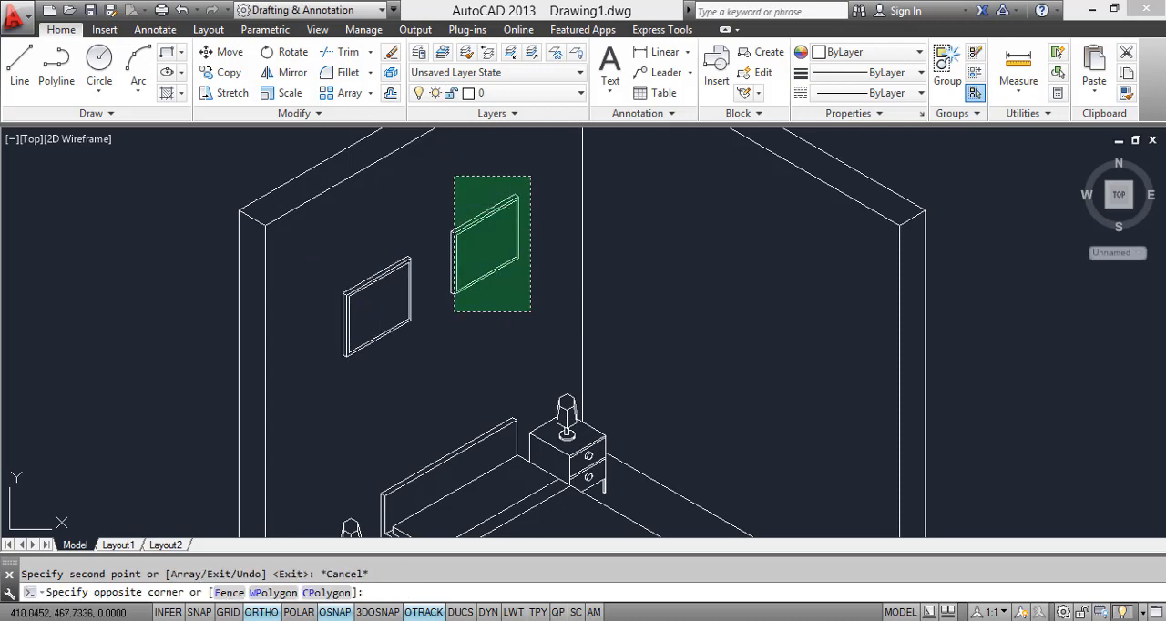
left_click(440, 206)
type("c")
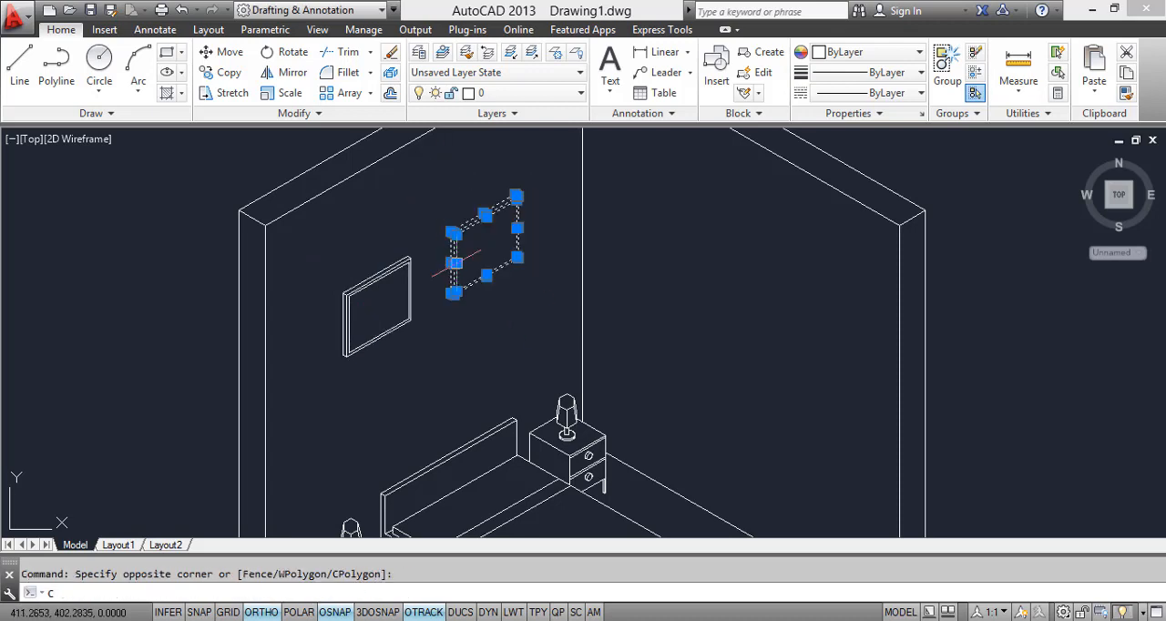
type("o")
key("Return")
left_click(490, 255)
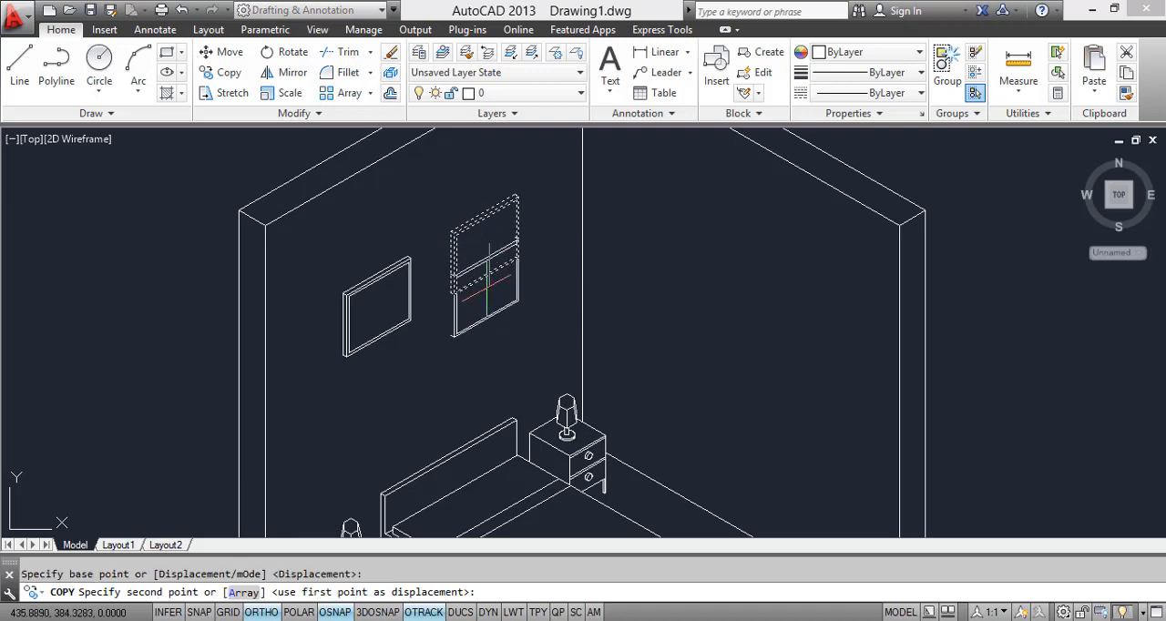
left_click(492, 311)
key("Escape")
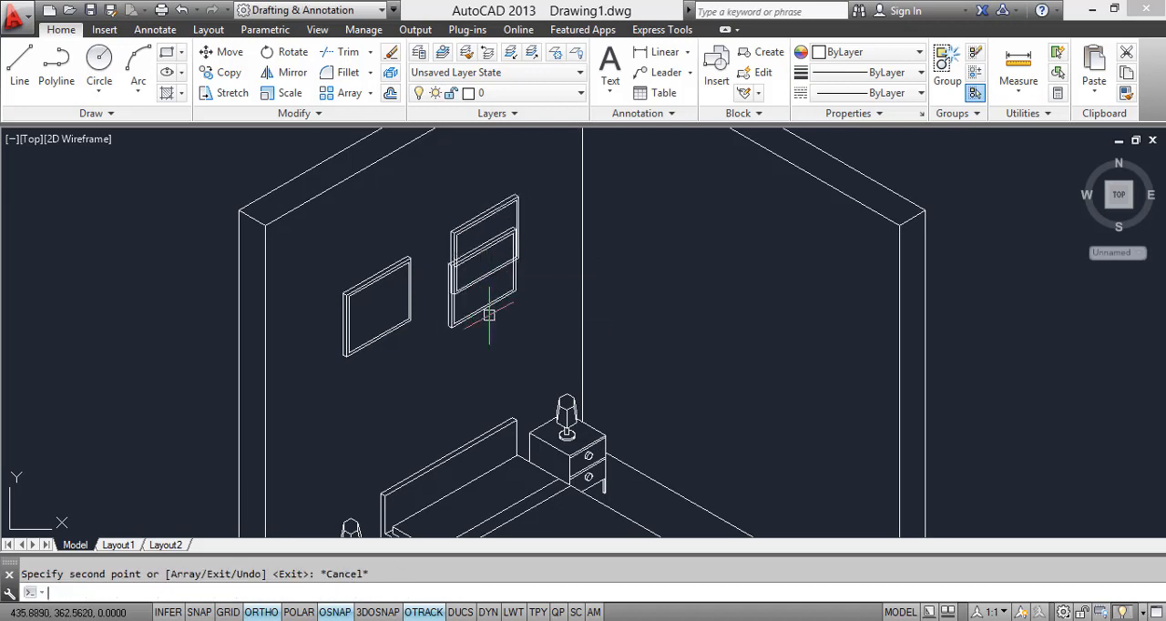
key("Escape")
Step: Move the second picture frame a short distance straight down the wall
left_click(523, 322)
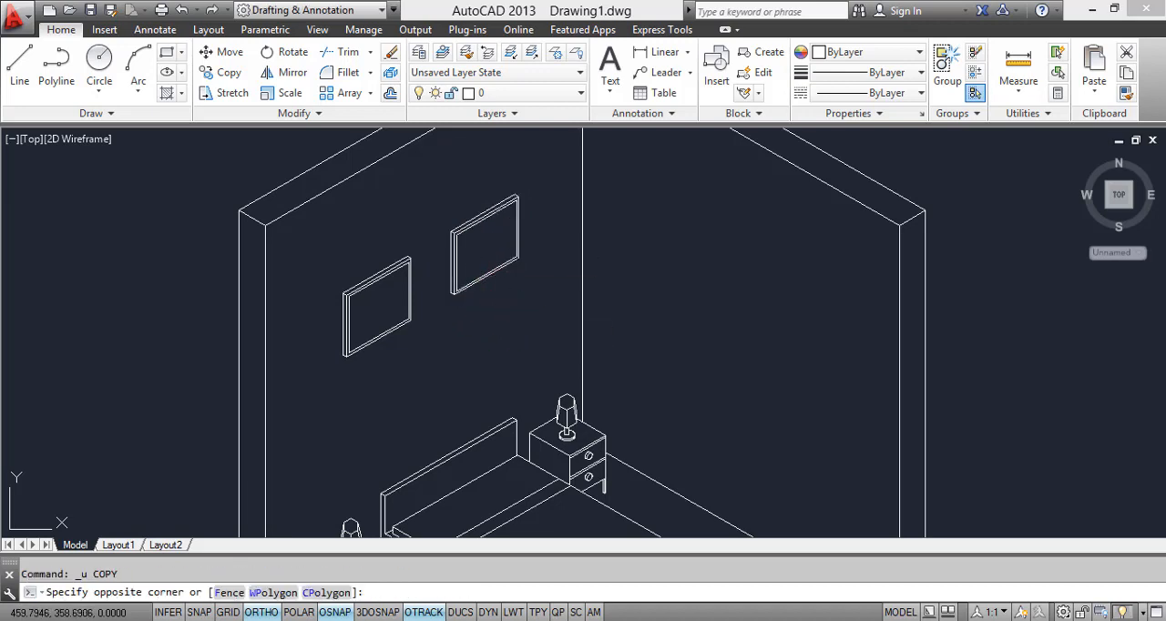
left_click(430, 179)
scroll(490, 257, "up", 2)
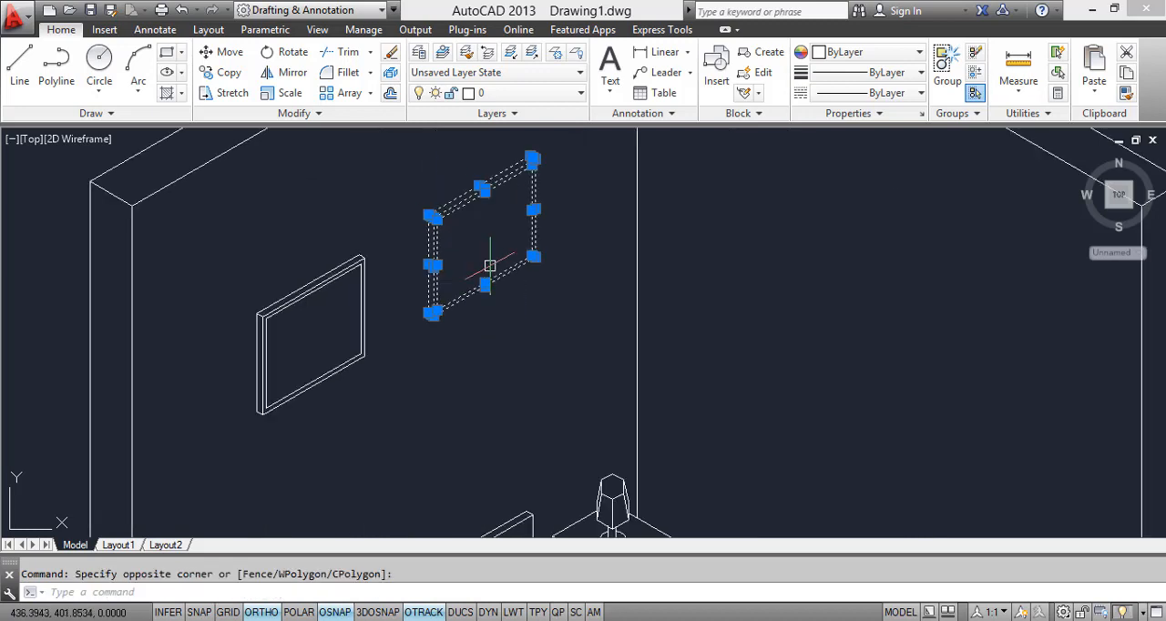
type("m")
key("Return")
left_click(470, 293)
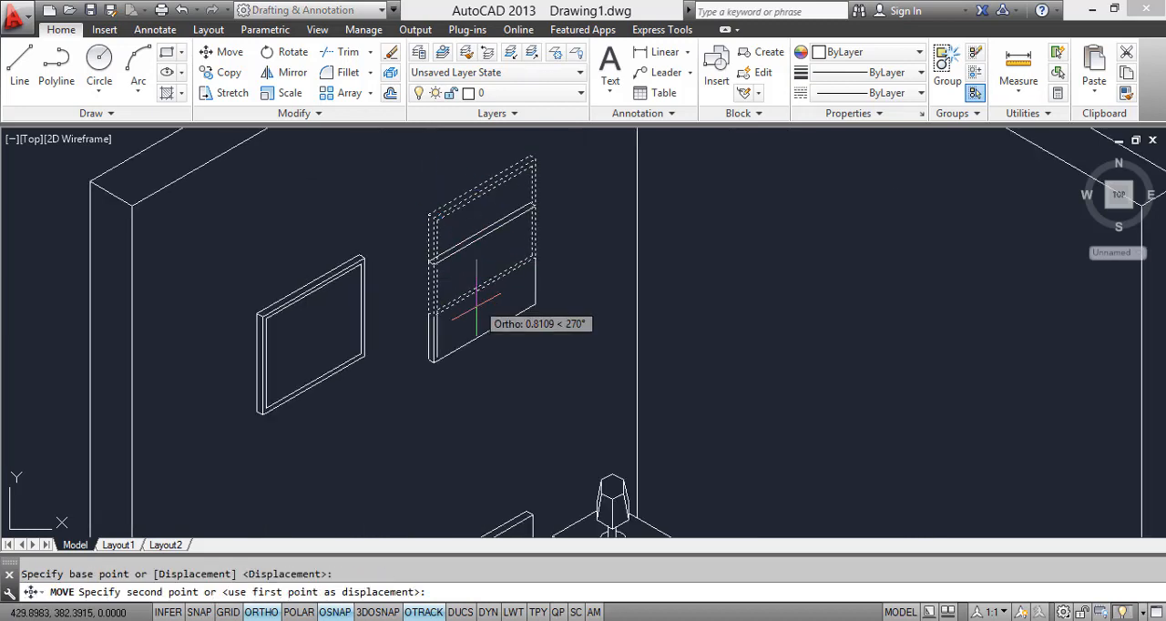
left_click(495, 334)
key("Escape")
Step: Review the whole bedroom drawing and compare it with the reference image
scroll(522, 325, "down", 3)
scroll(523, 343, "down", 2)
middle_click_drag(521, 347, 235, 318)
scroll(387, 325, "up", 2)
scroll(314, 343, "up", 2)
scroll(312, 344, "down", 4)
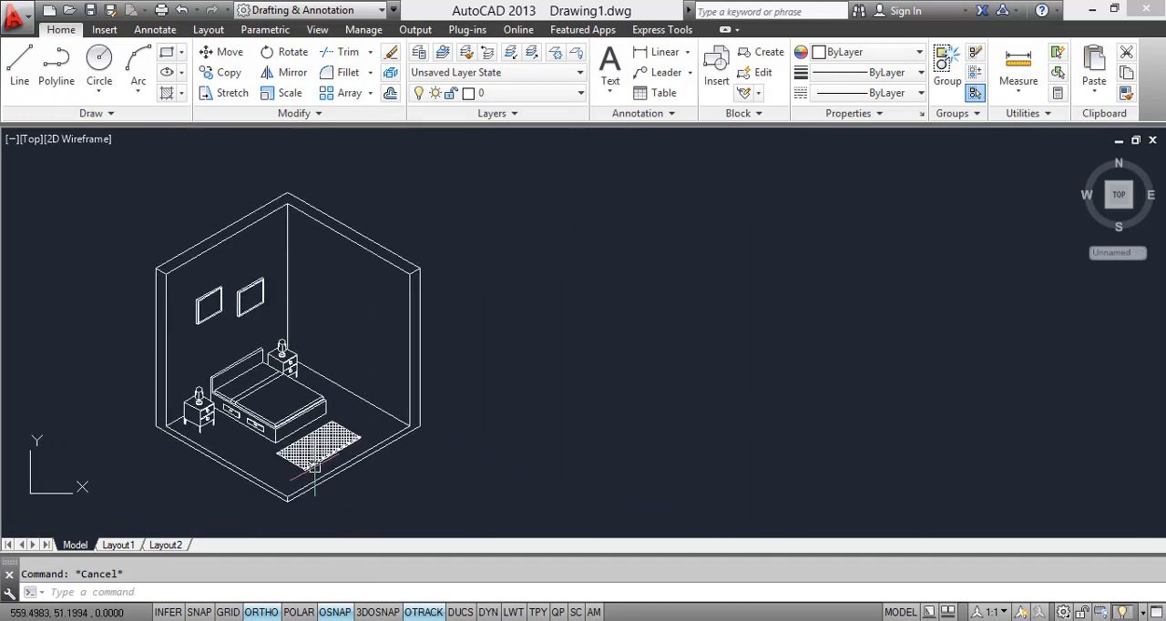
key("alt+Tab")
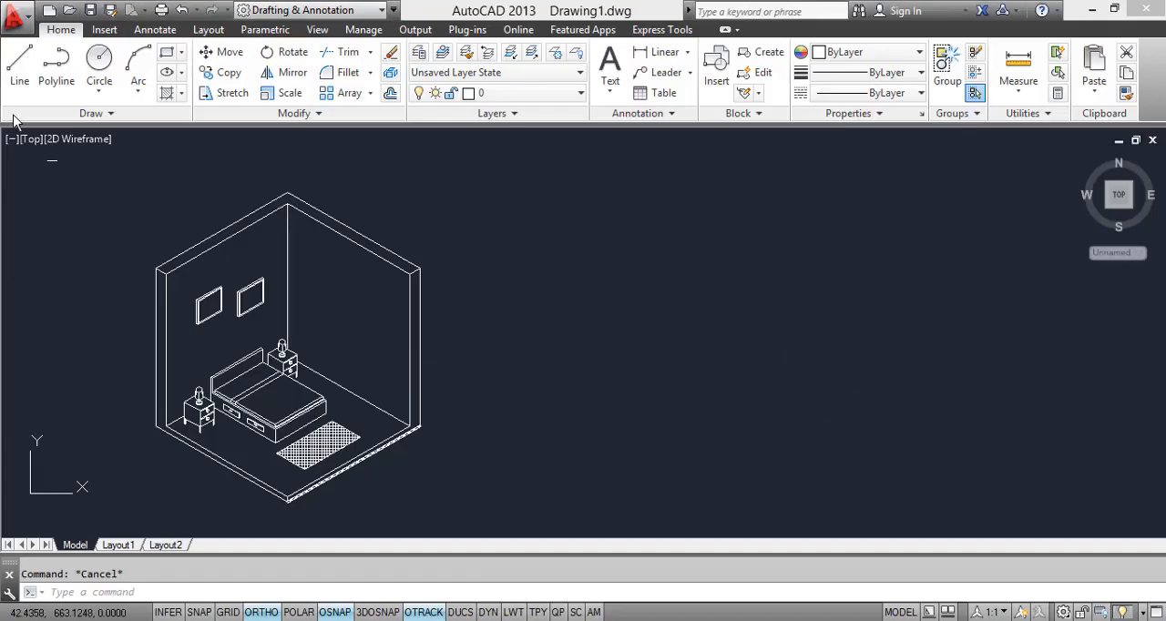
Step: Draw a floor line running outward from the right wall's floor edge and a vertical line up from the same point, near the front corner
type("l")
key("Return")
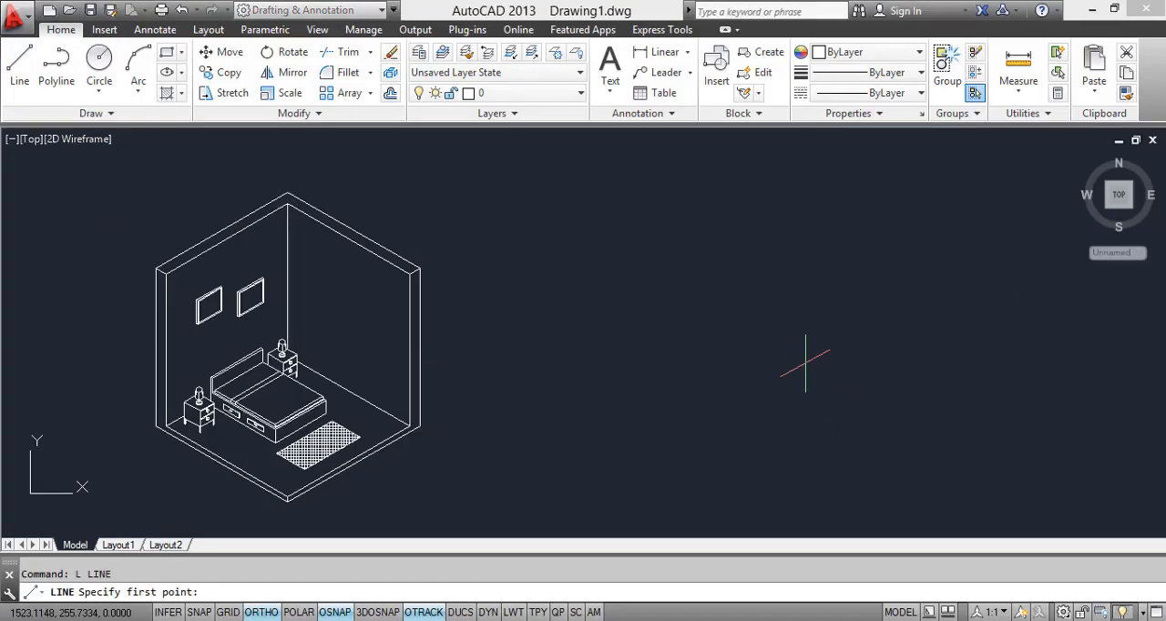
scroll(438, 415, "up", 5)
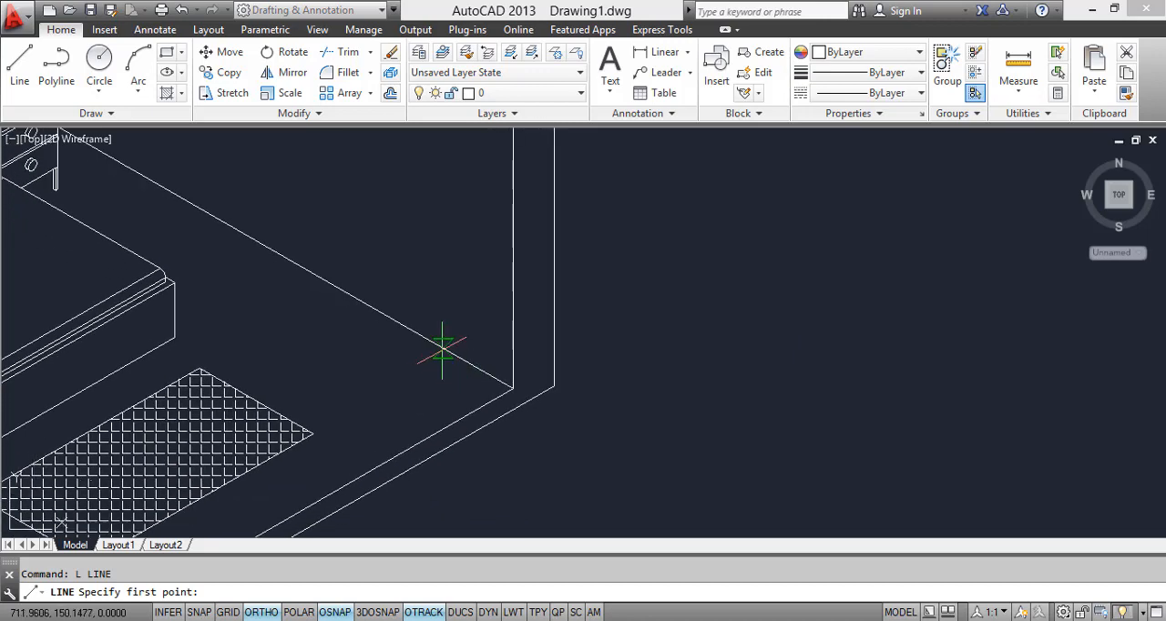
left_click(443, 347)
left_click(363, 394)
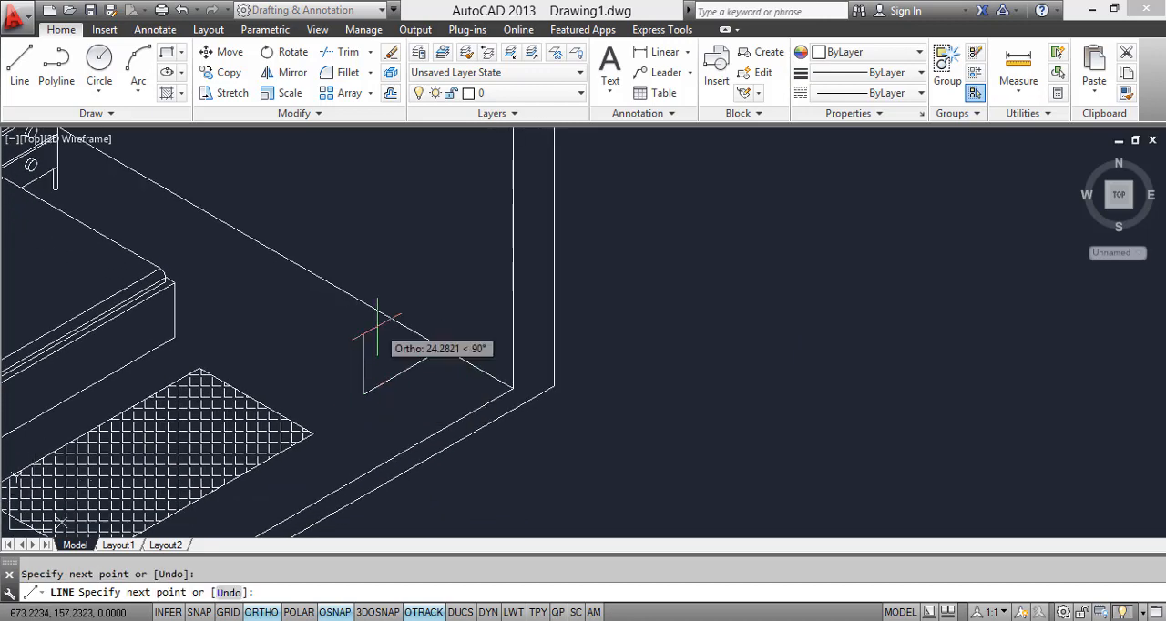
key("Escape")
key("Return")
left_click(443, 347)
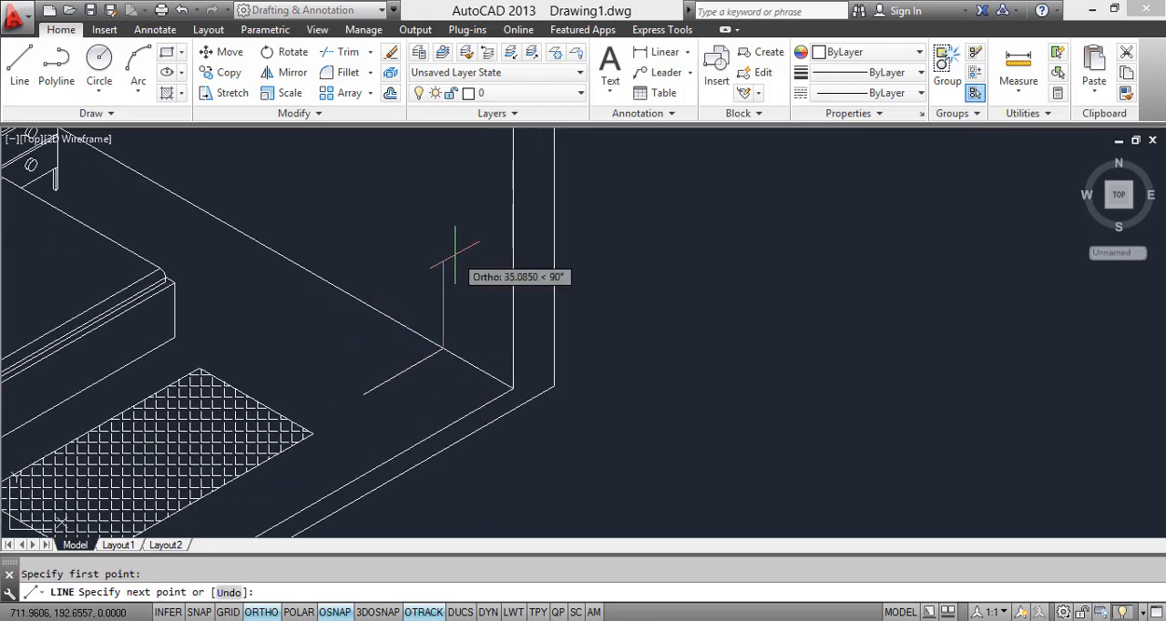
left_click(443, 228)
key("Escape")
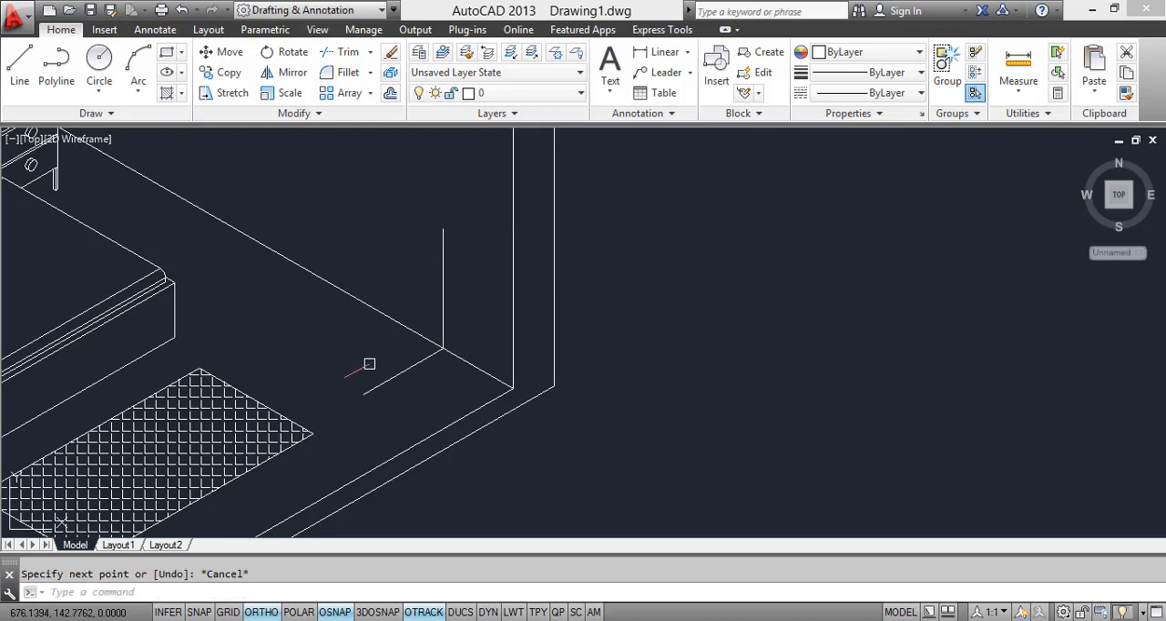
Step: Shorten the new floor line by stretching its free end back toward the right wall
left_click(369, 365)
left_click(361, 401)
left_click(364, 394)
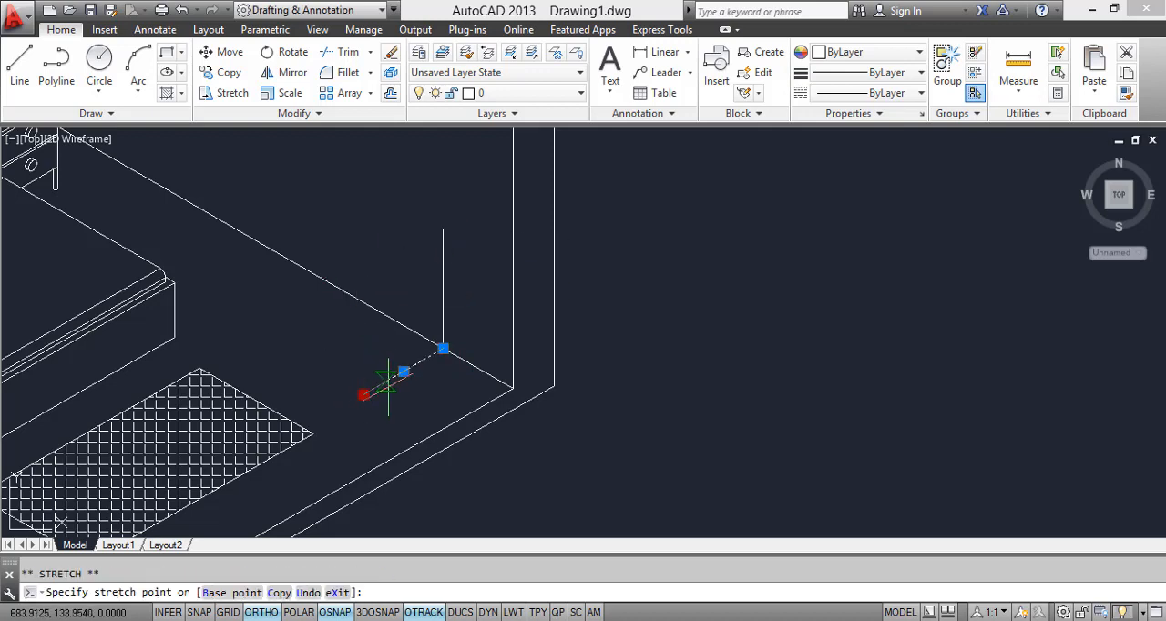
left_click(391, 375)
key("Escape")
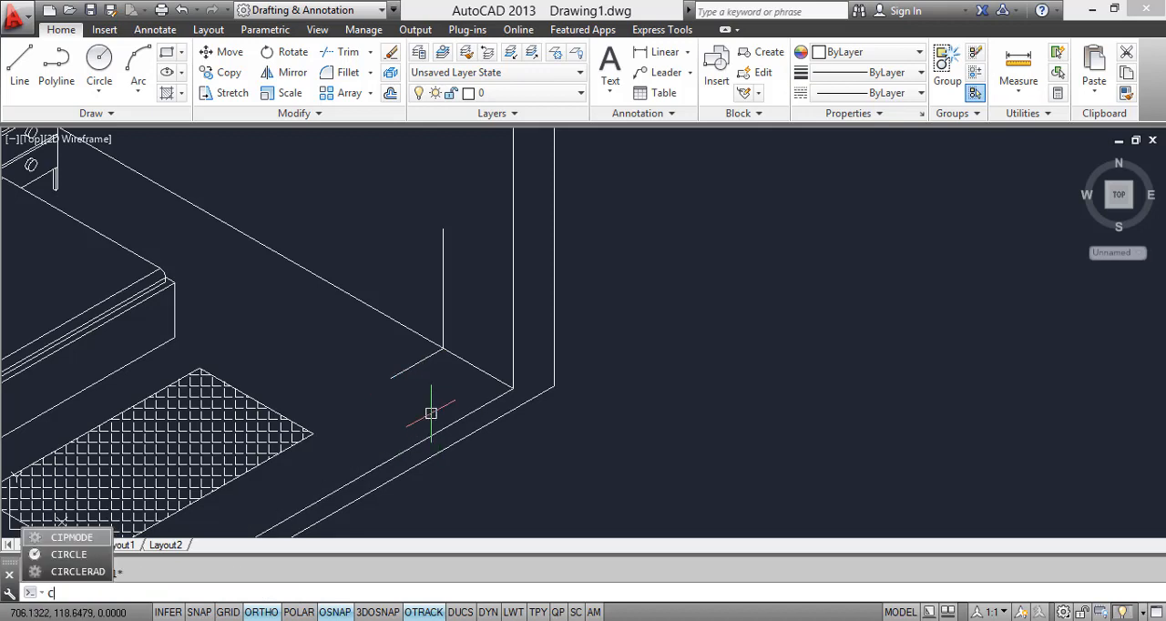
Step: Copy the short floor line to the upper end of the vertical line
key("Escape")
type("co")
key("Return")
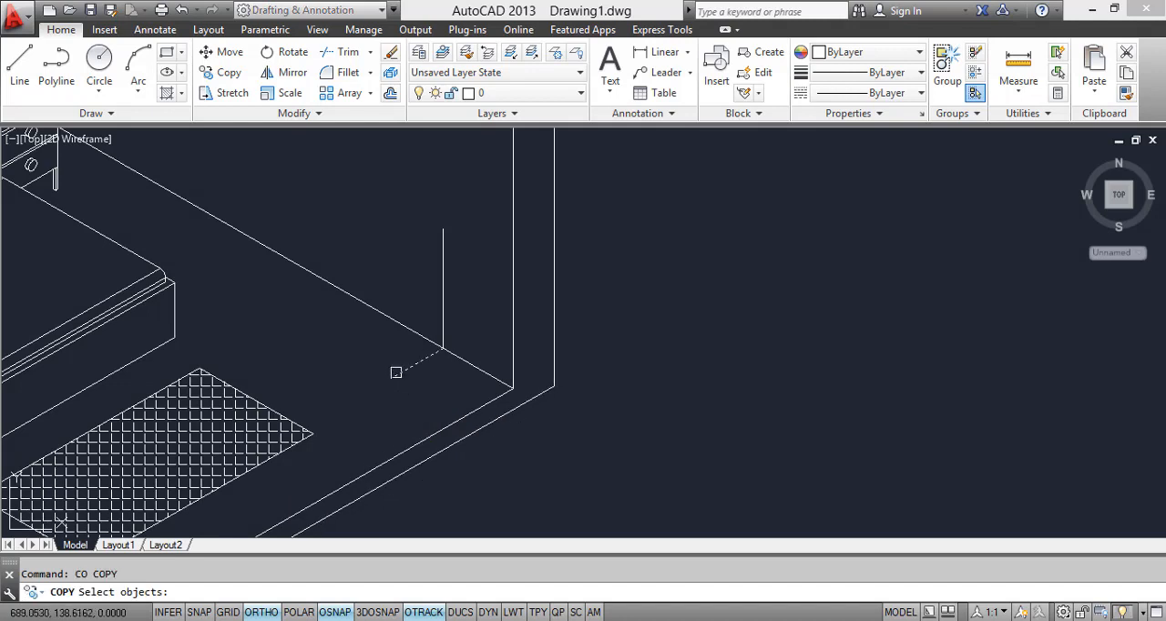
left_click(396, 372)
key("Return")
left_click(443, 348)
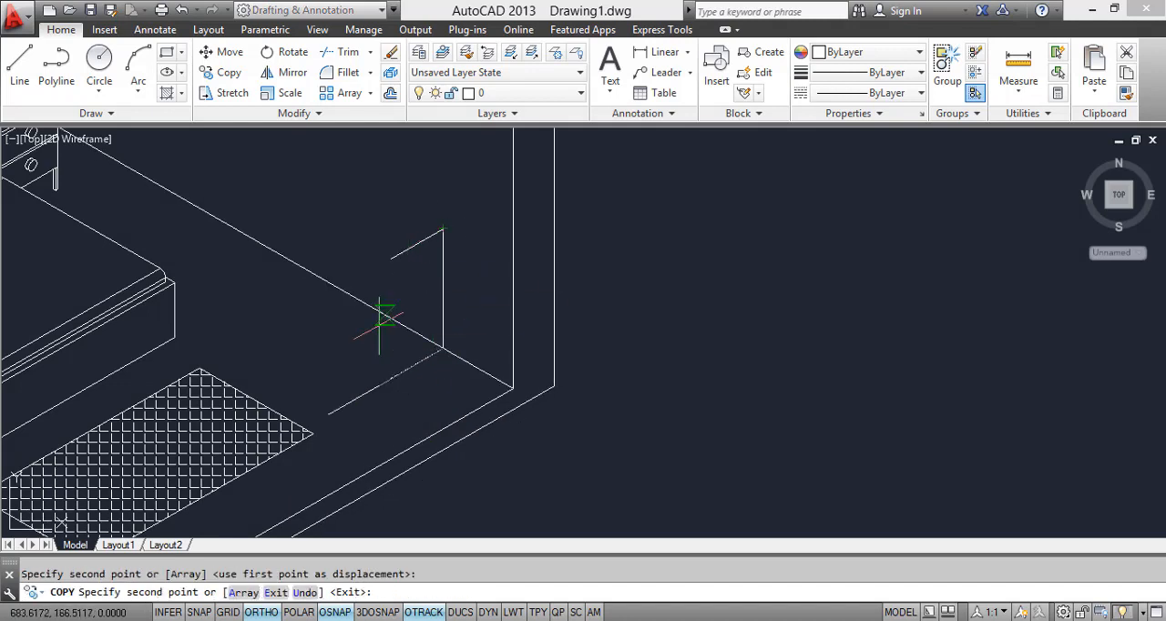
key("Escape")
Step: Copy the vertical line to the free ends of the two short lines, closing the cabinet's side panel
left_click(441, 286)
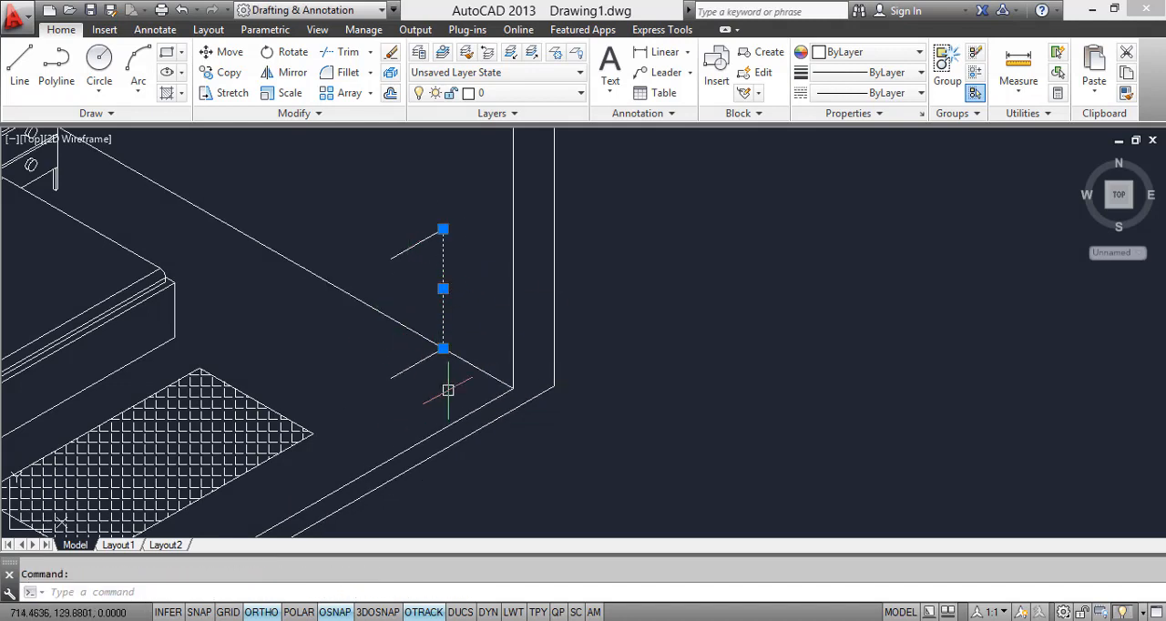
type("co")
key("Return")
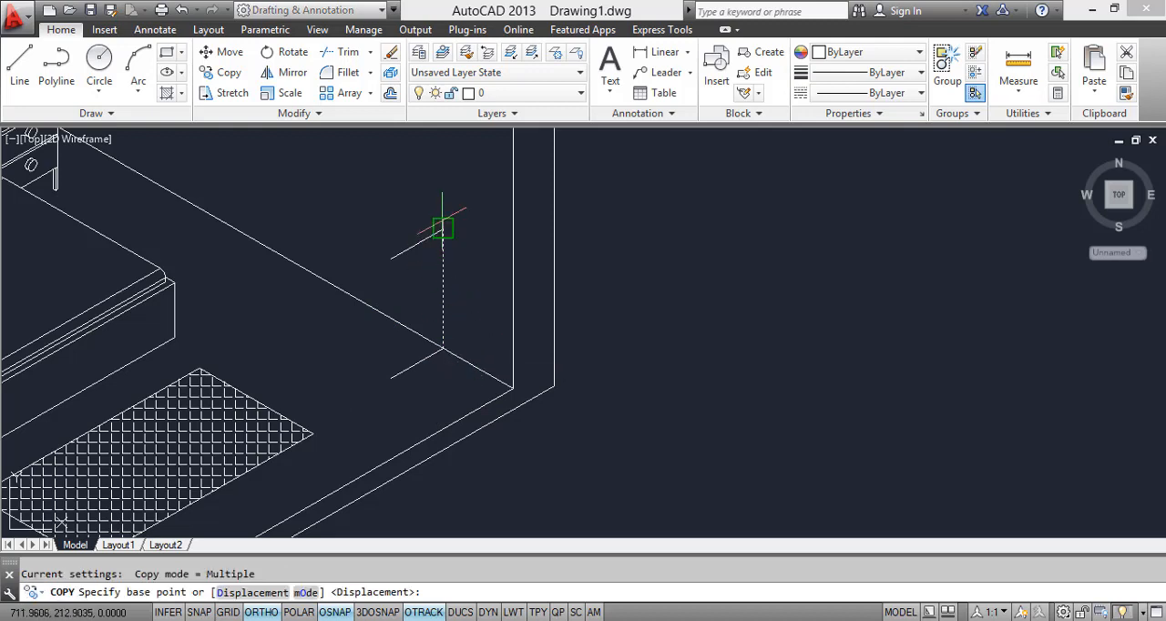
left_click(443, 227)
left_click(391, 258)
key("Escape")
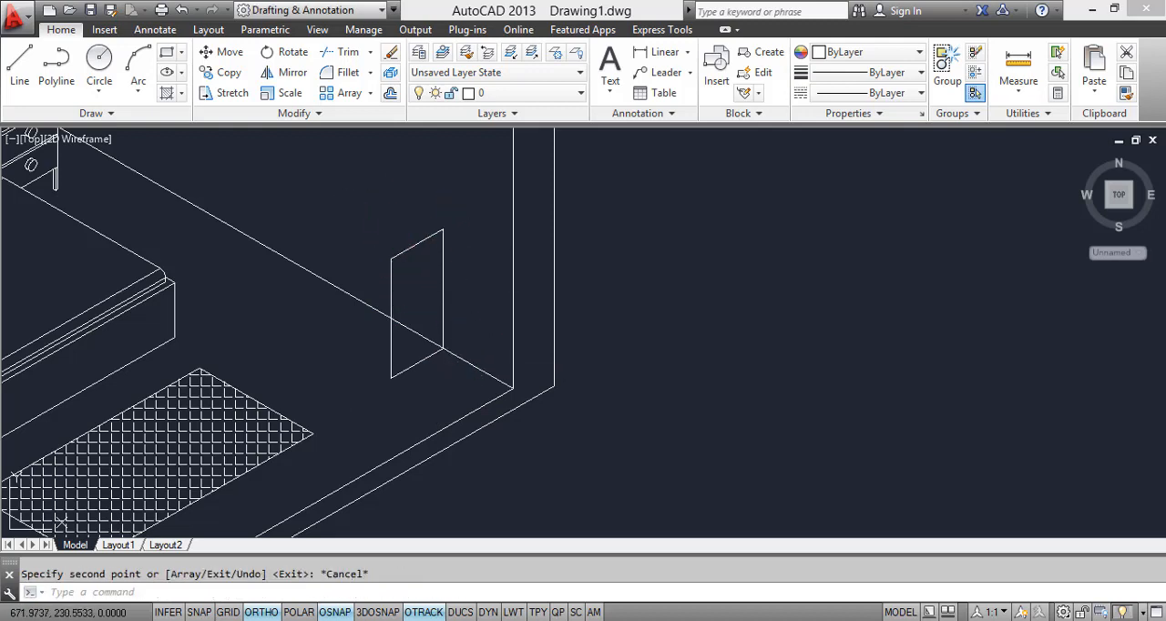
Step: Move the side panel a short distance along the right wall's floor edge toward the front corner
left_click(359, 182)
left_click(478, 408)
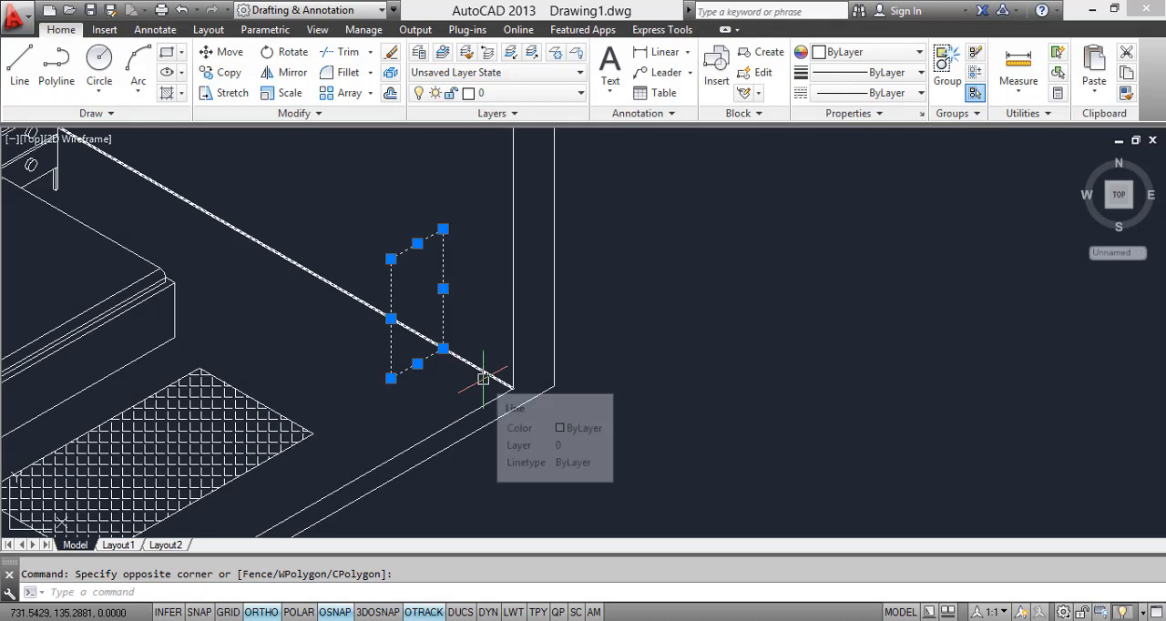
type("m")
key("Return")
left_click(443, 349)
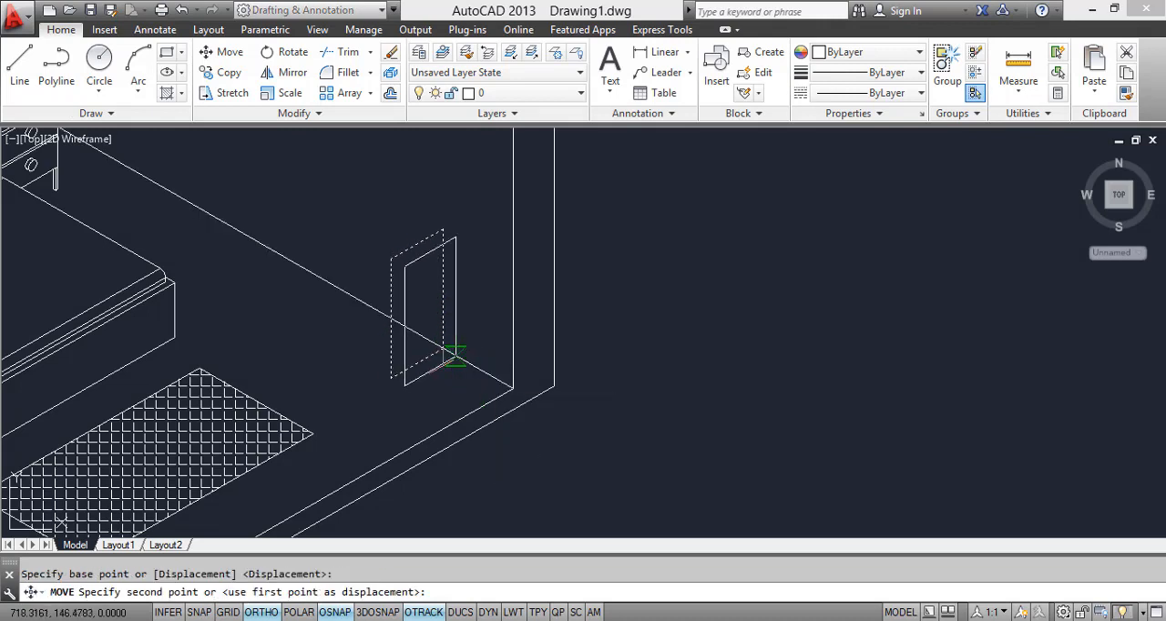
left_click(454, 355)
Step: Copy the side panel along the right wall's floor edge toward the bed to form the cabinet's opposite side
left_click(382, 201)
left_click(468, 398)
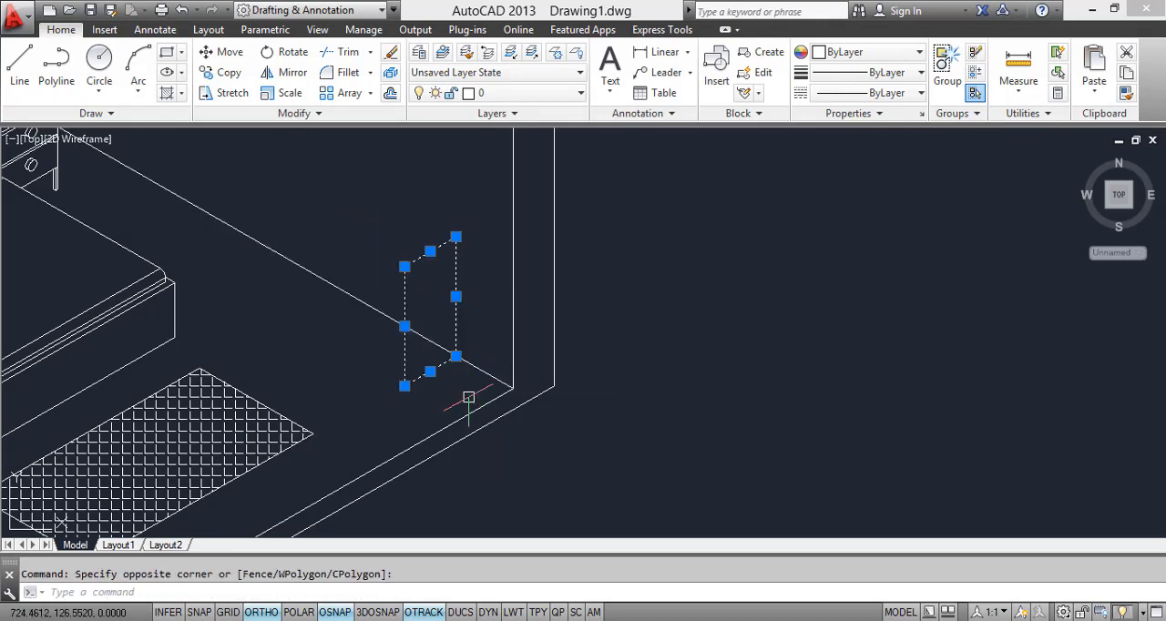
type("co")
key("Return")
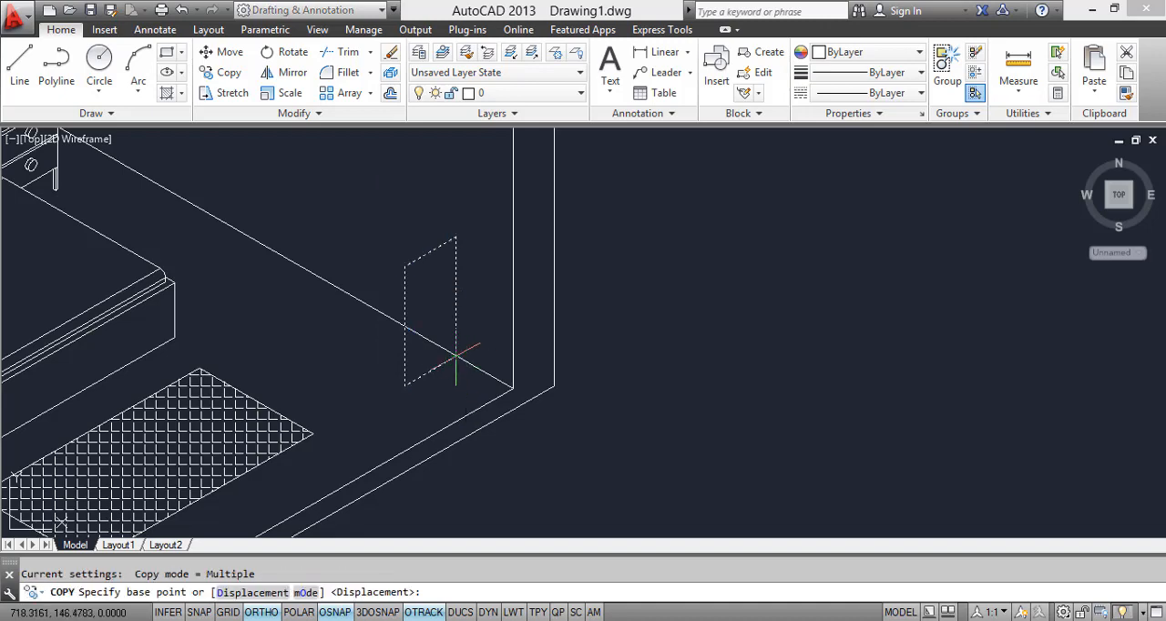
left_click(455, 356)
left_click(370, 307)
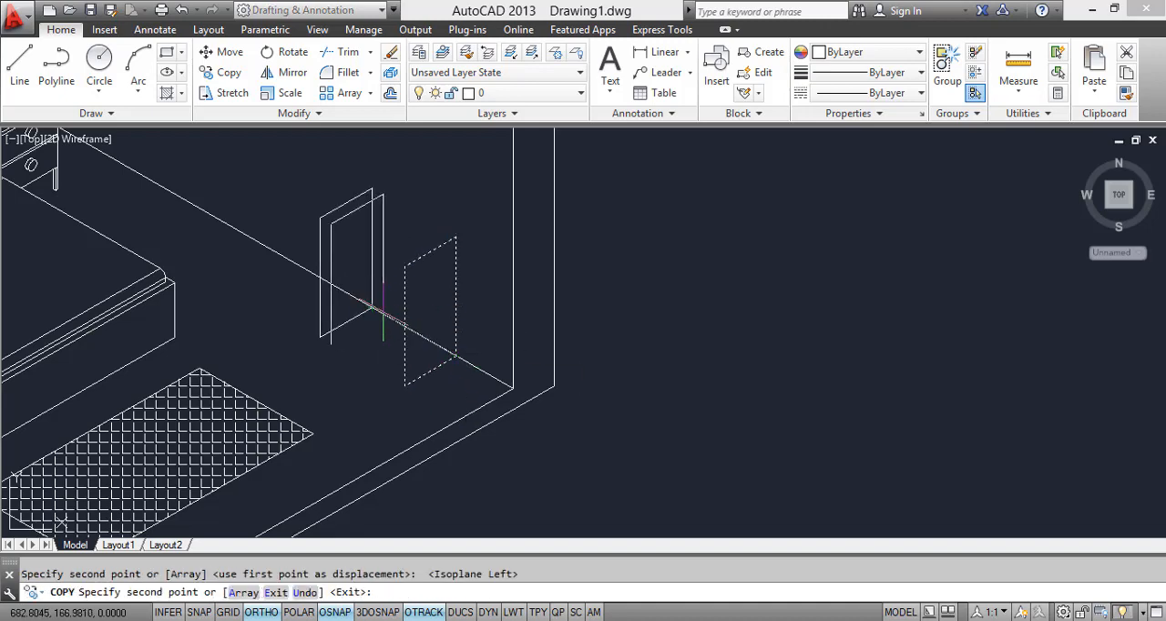
key("Escape")
Step: Draw a line joining the upper rear corners of the two cabinet side panels
scroll(503, 363, "down", 2)
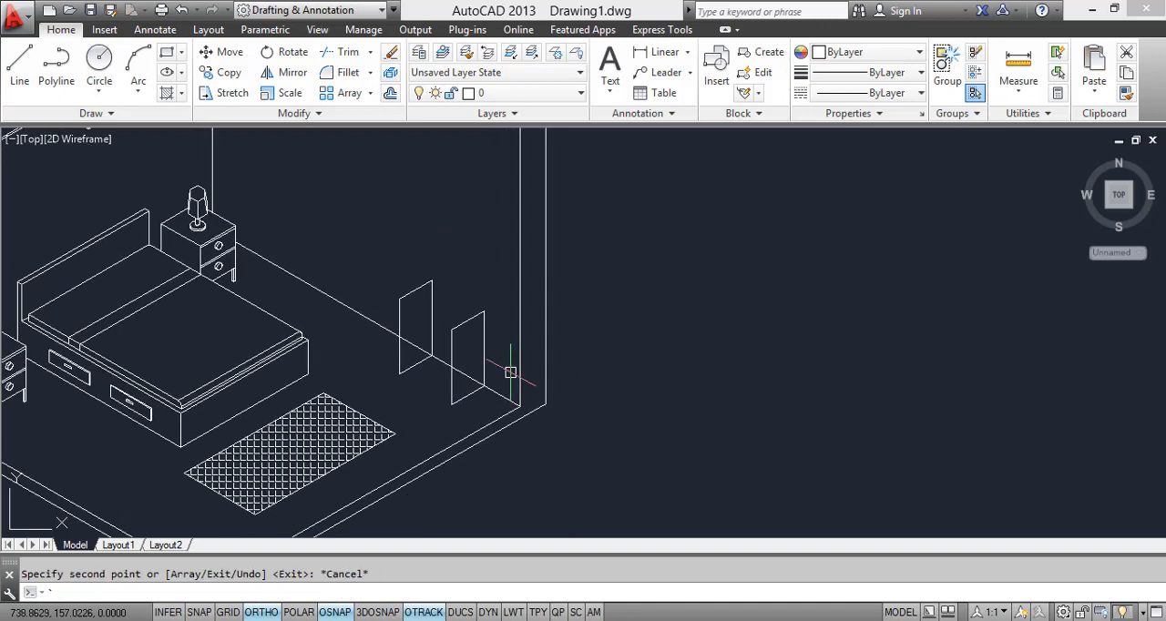
middle_click_drag(415, 402, 403, 354)
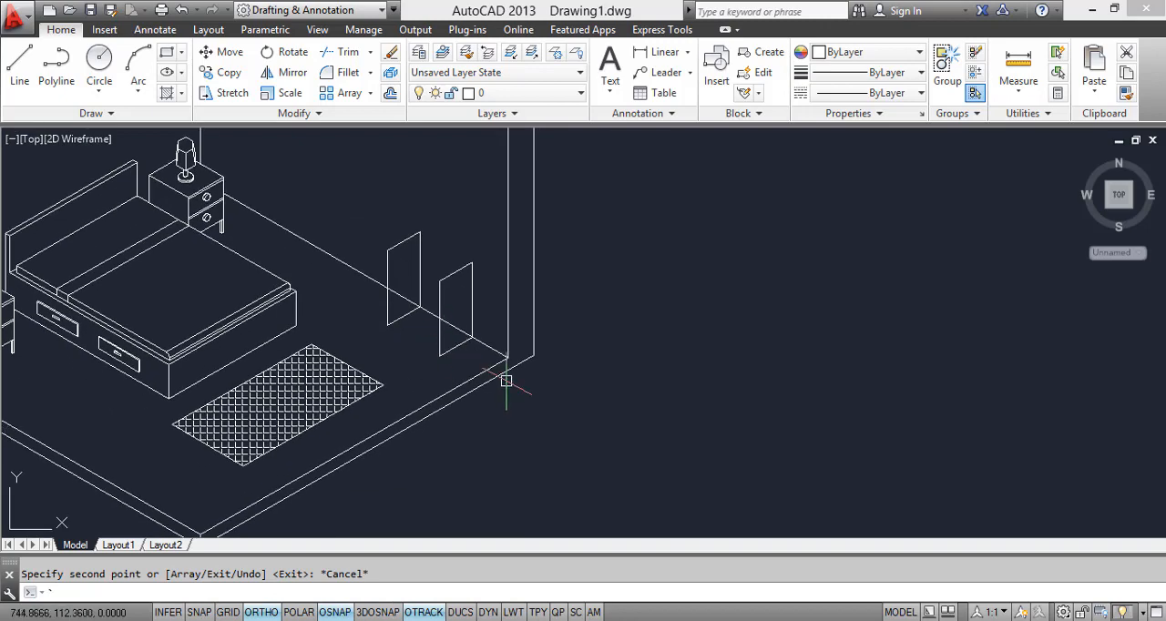
type("`l")
key("Return")
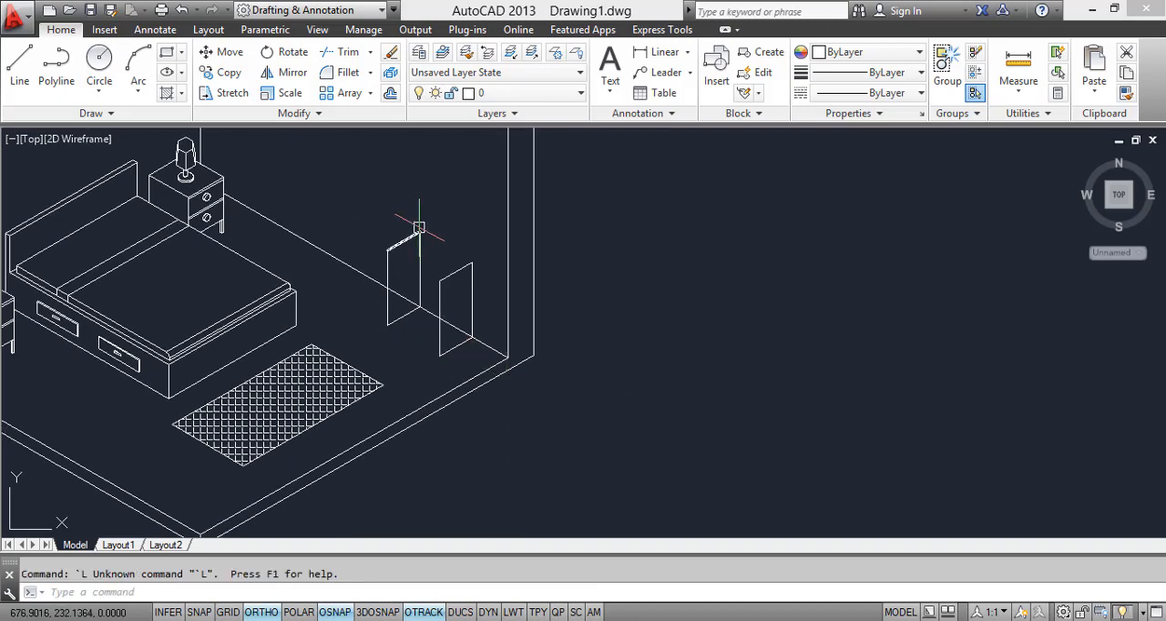
type("l")
key("Return")
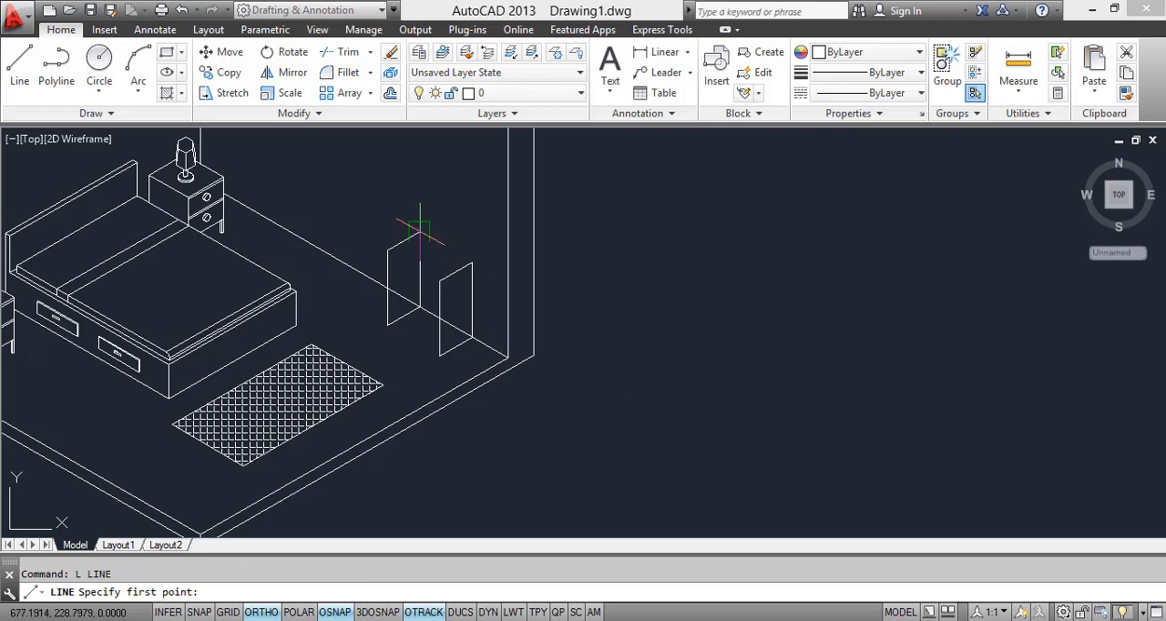
left_click(418, 234)
left_click(472, 262)
key("Return")
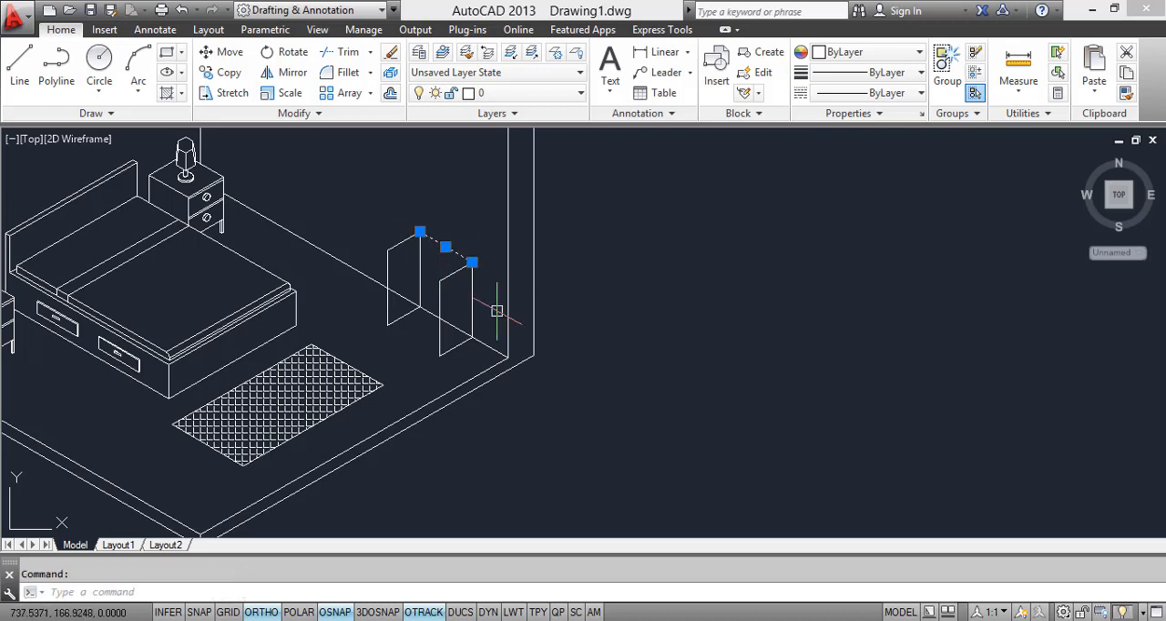
Step: Copy the upper rear edge to the cabinet's front top and bottom edges and to two drawer divisions on the front face
type("c")
key("Return")
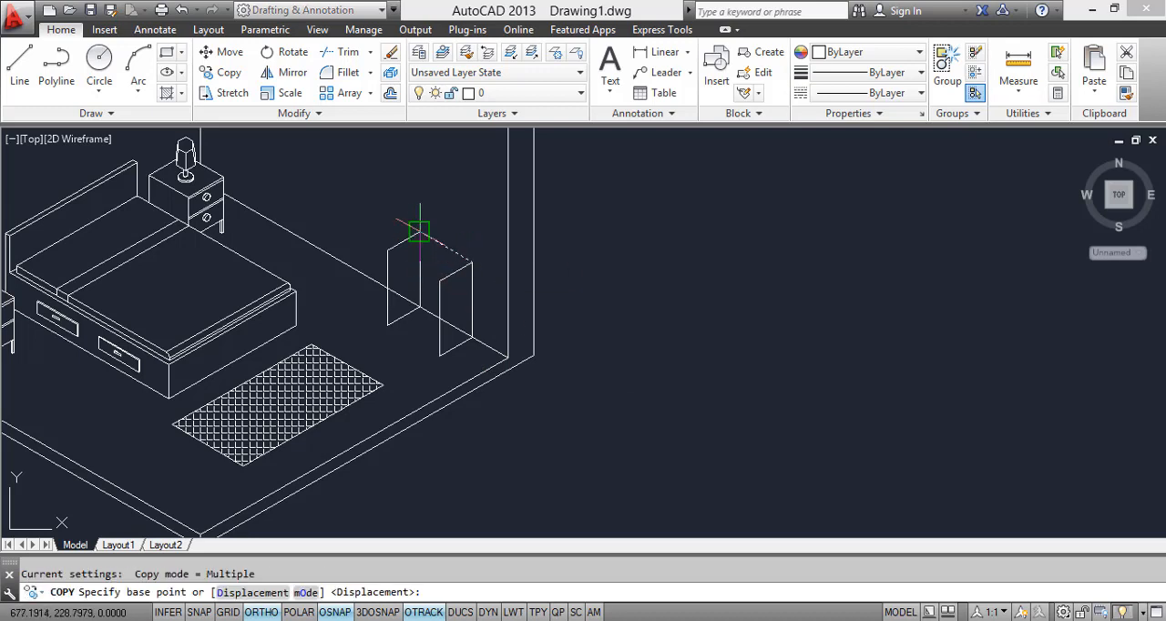
left_click(418, 233)
left_click(420, 270)
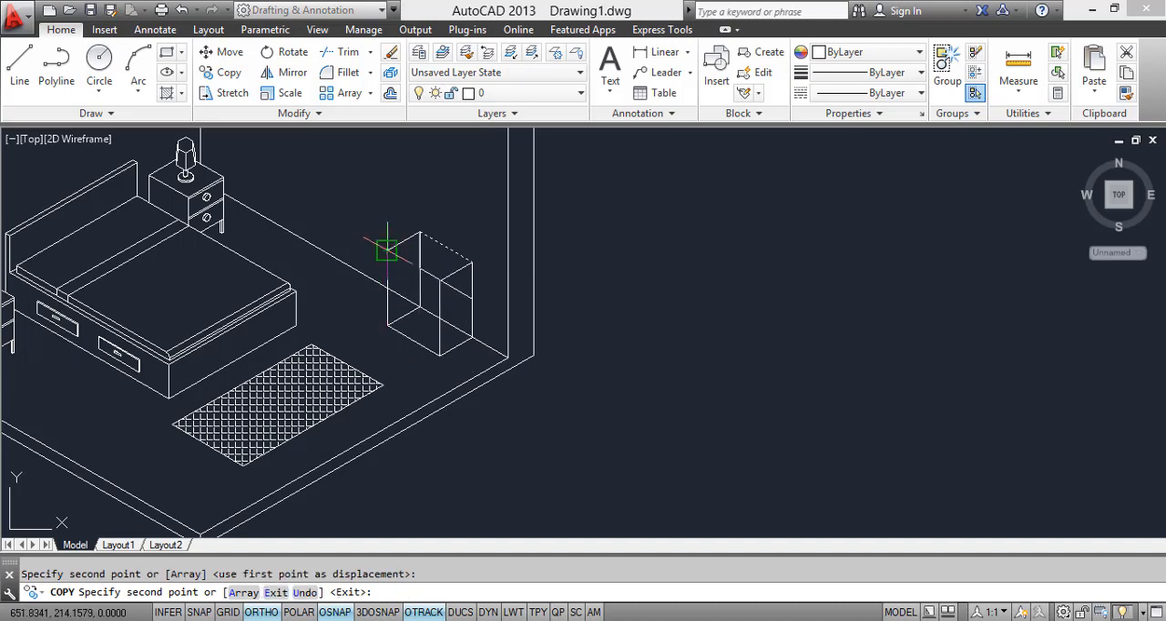
scroll(398, 317, "up", 2)
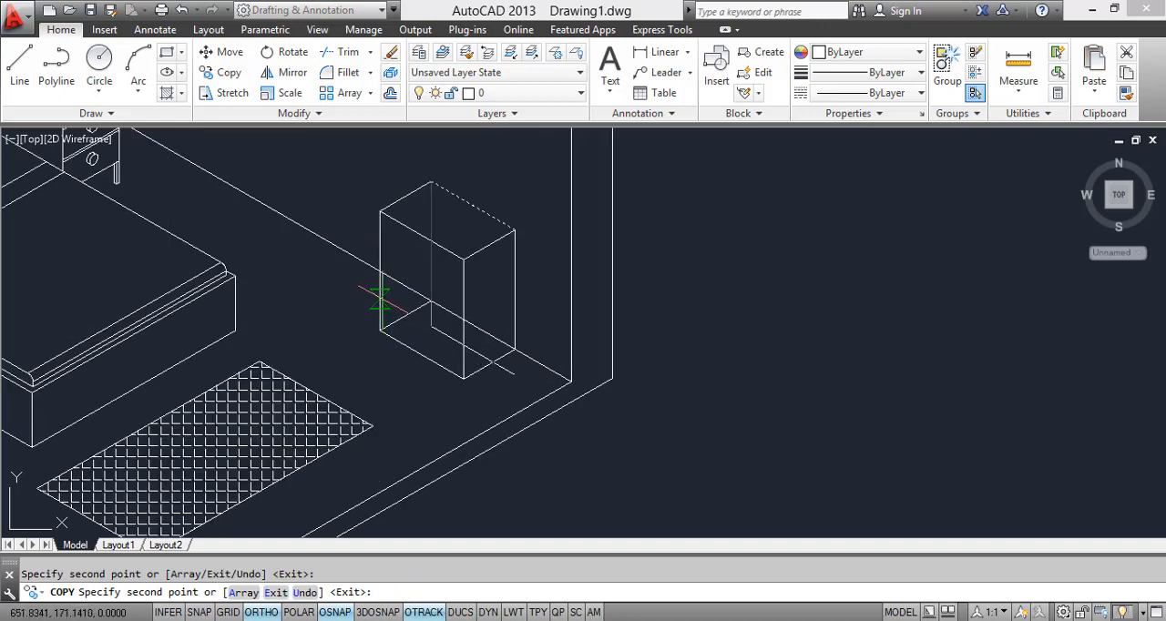
scroll(378, 273, "up", 2)
scroll(388, 264, "up", 1)
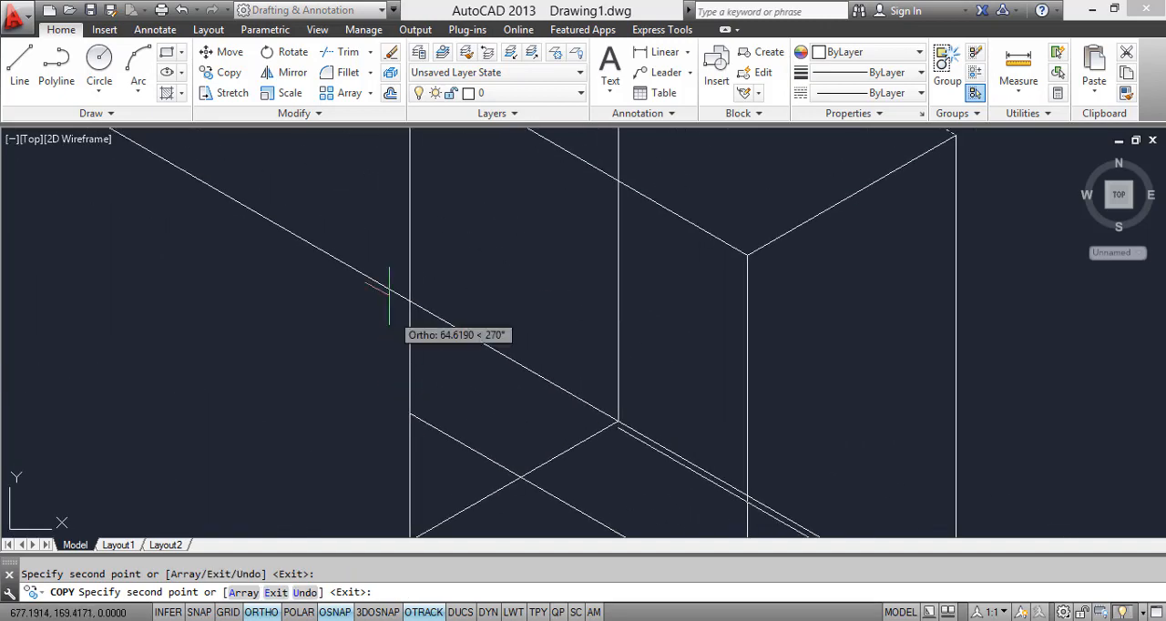
scroll(390, 293, "down", 1)
key("Escape")
scroll(458, 314, "down", 2)
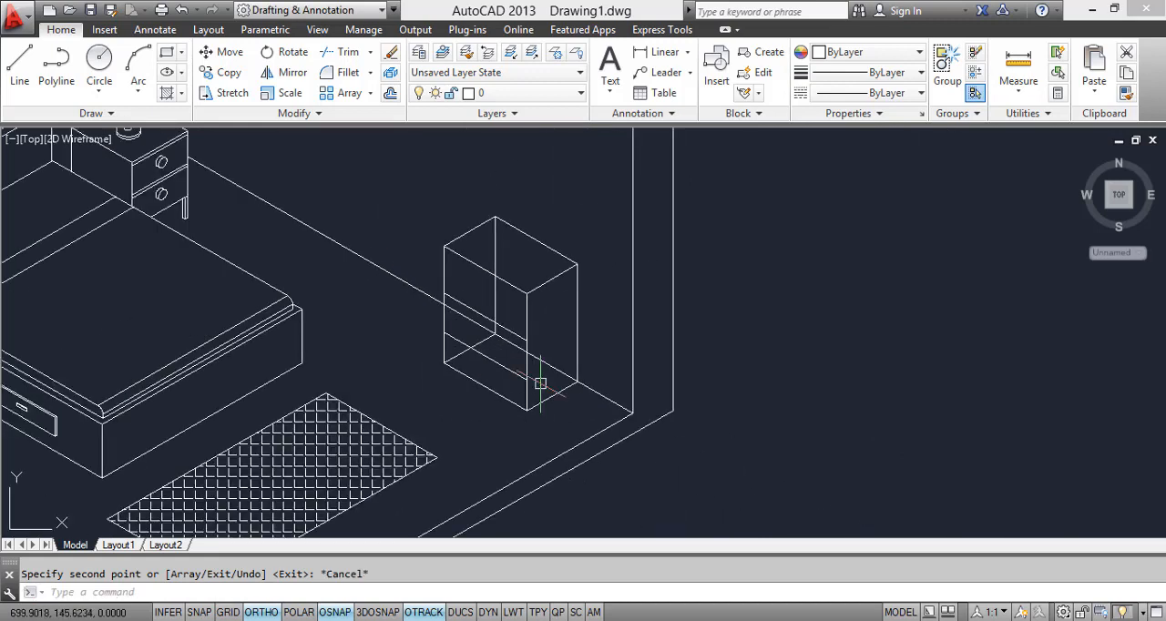
Step: Trim the part of the wall's floor line hidden behind the cabinet
type("TR")
key("Return")
scroll(491, 341, "up", 2)
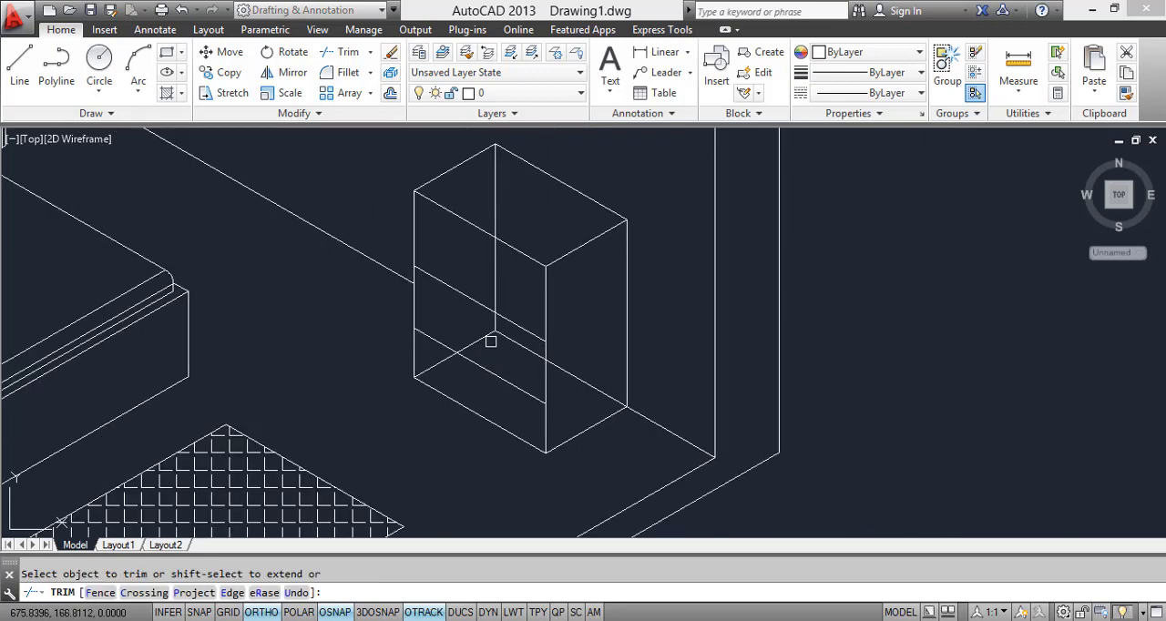
key("Escape")
Step: Erase the cabinet's hidden lower side edge and hidden rear vertical edge
left_click(460, 352)
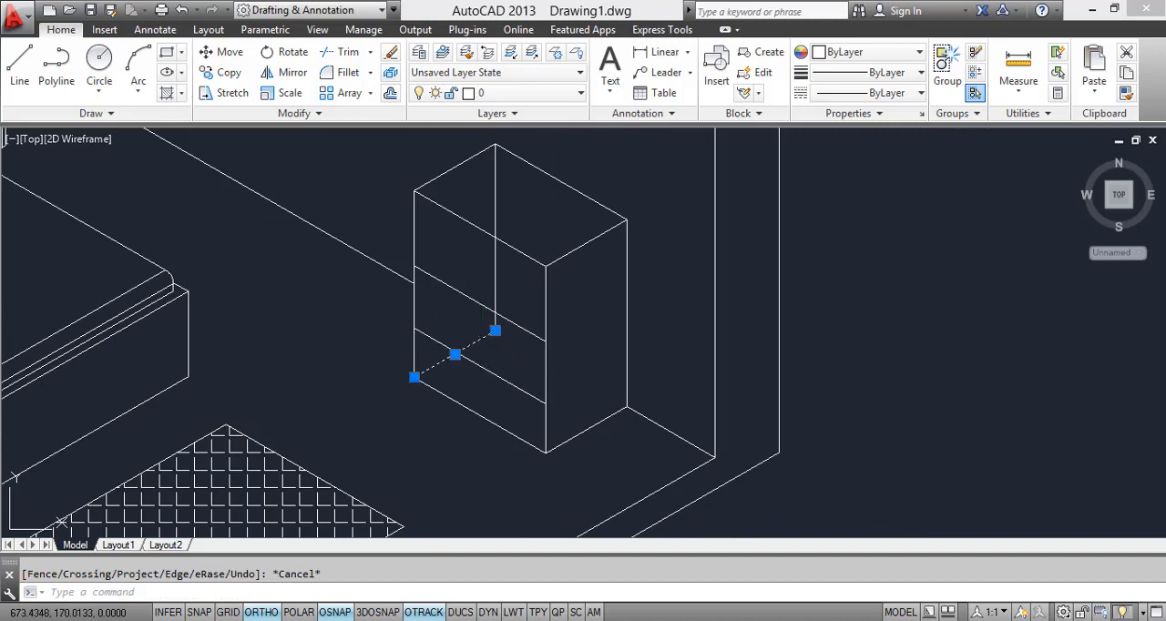
left_click(488, 196)
left_click(499, 178)
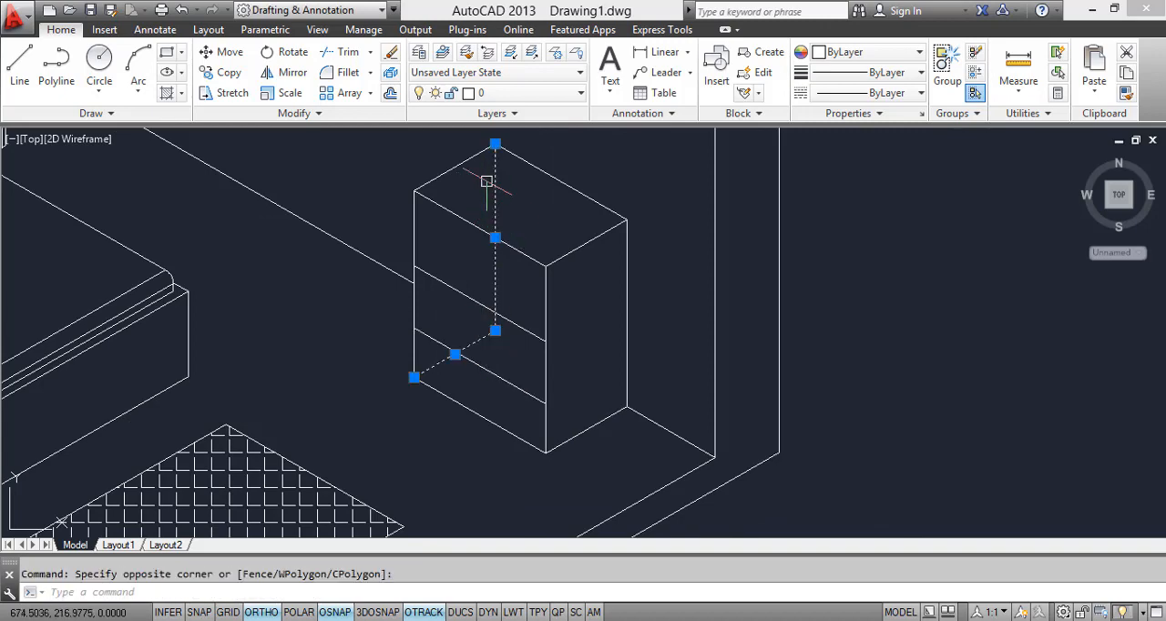
right_click(497, 177)
left_click(528, 286)
scroll(538, 328, "down", 4)
scroll(543, 337, "up", 4)
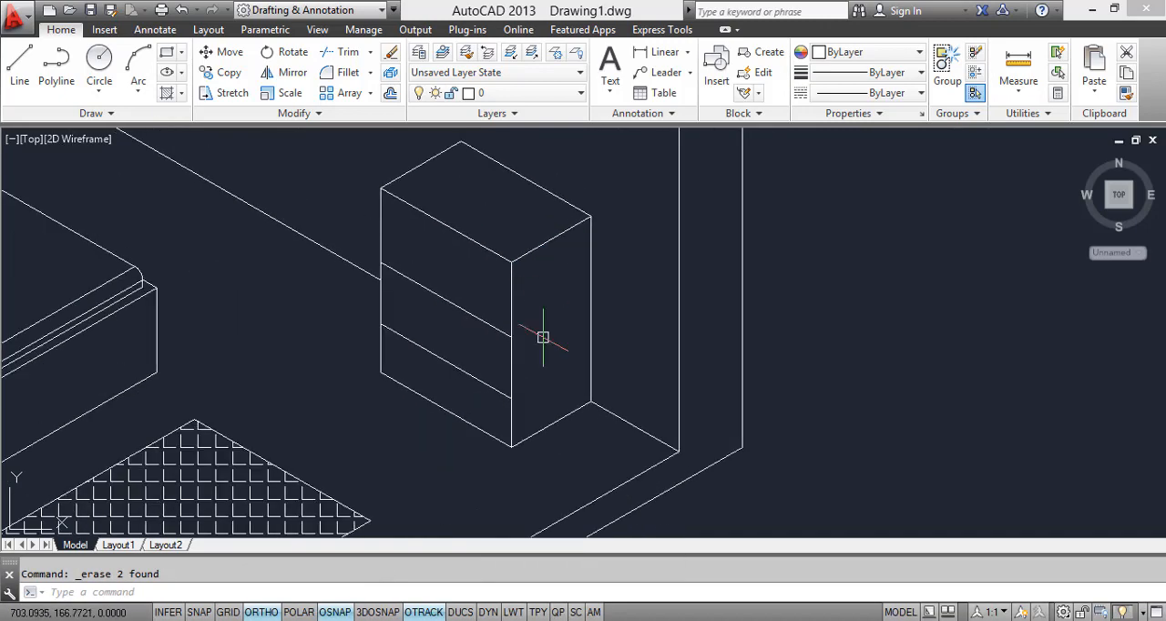
Step: Check the bedroom reference image and copy the cabinet's drawer division line just below both divisions to make each a double line
scroll(524, 483, "down", 4)
key("alt+Tab")
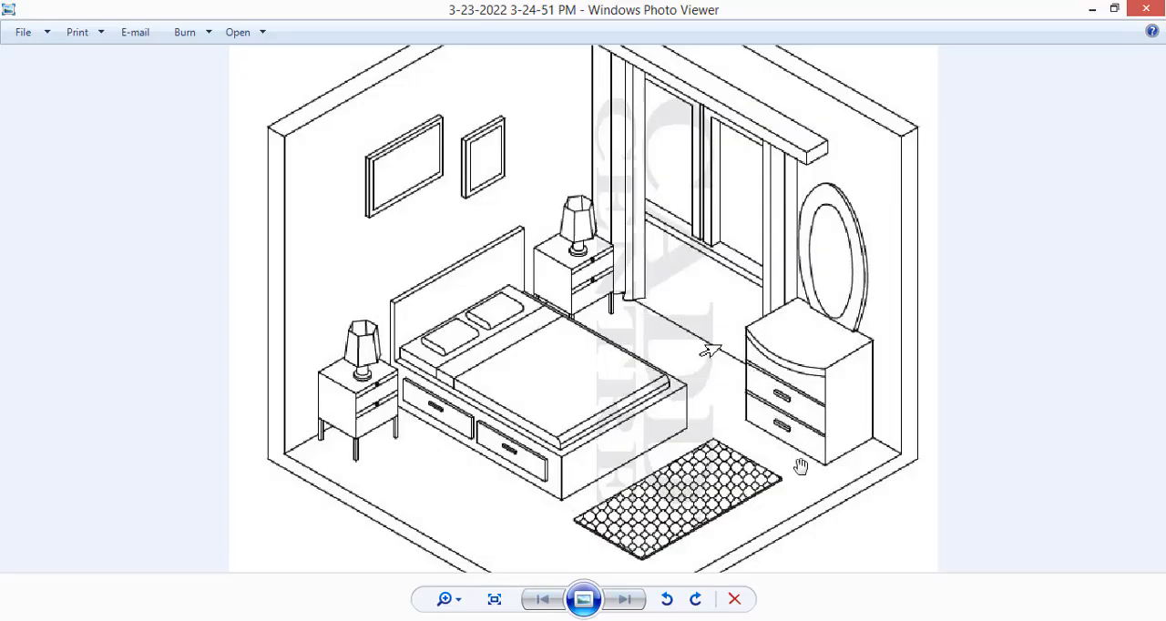
key("alt+Tab")
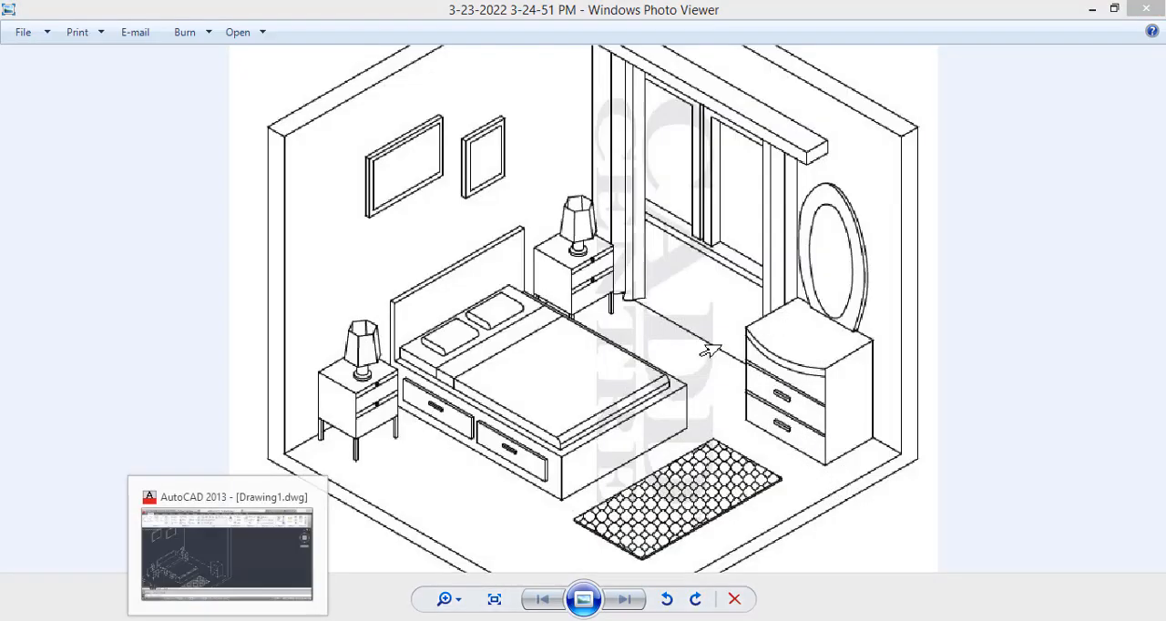
scroll(394, 437, "up", 2)
scroll(547, 393, "up", 4)
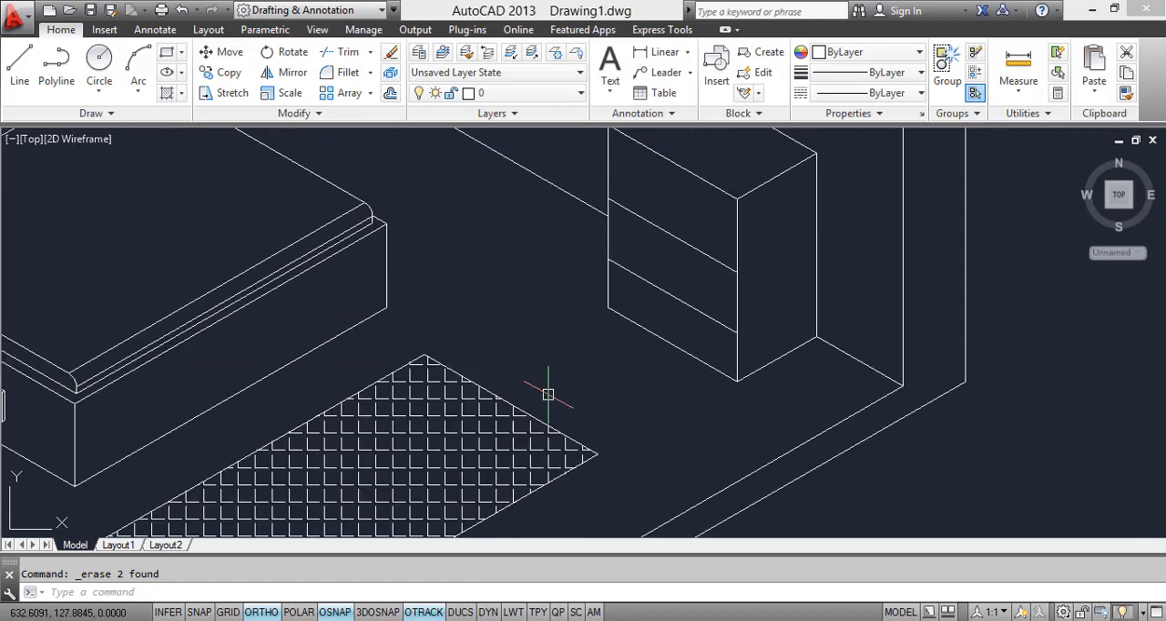
type("o")
key("Return")
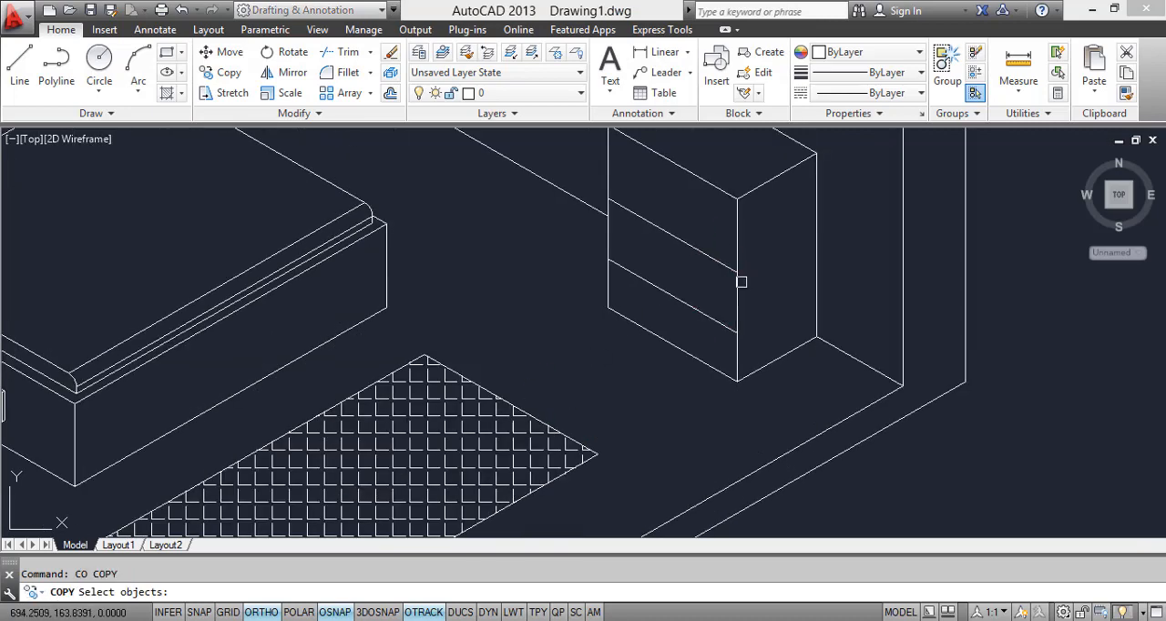
scroll(747, 275, "up", 3)
key("Return")
left_click(698, 268)
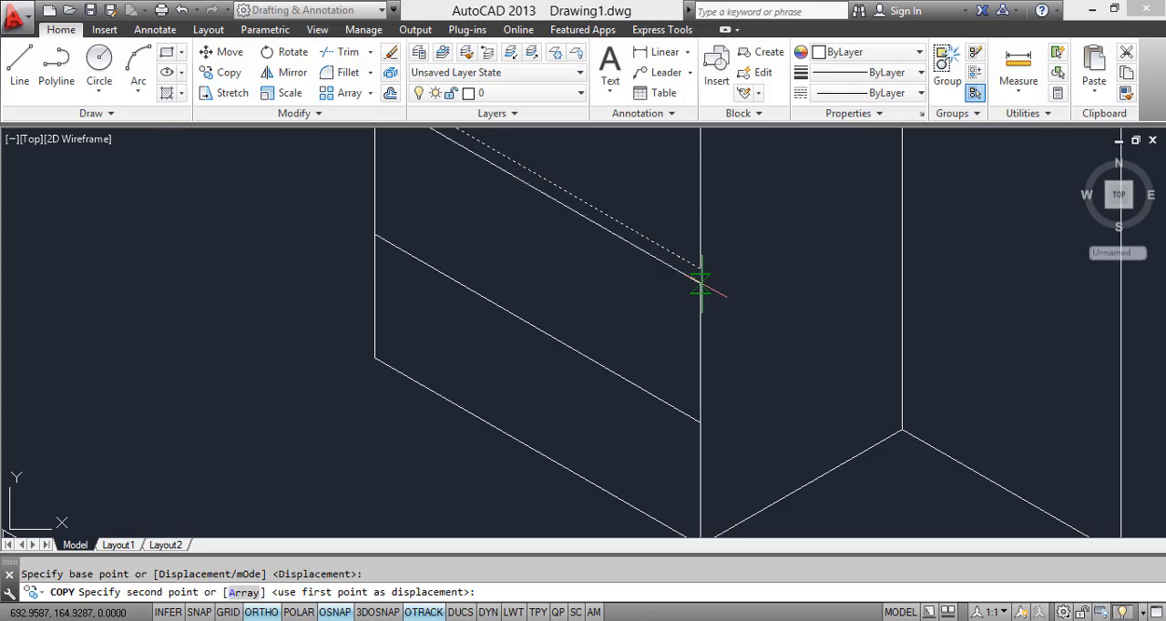
left_click(700, 440)
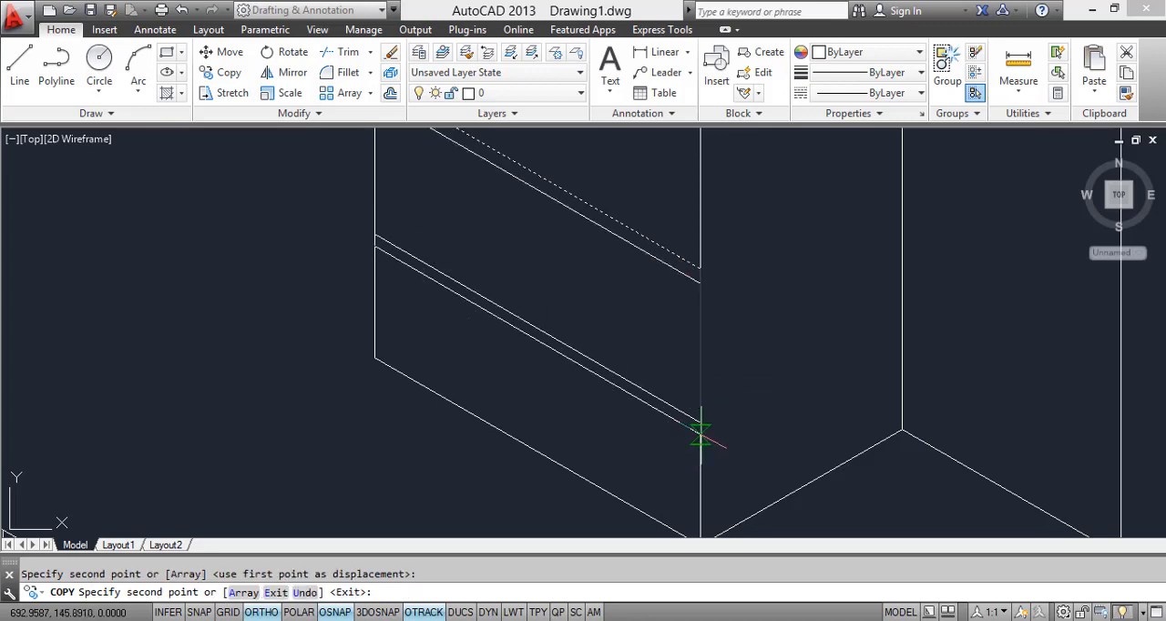
left_click(700, 435)
scroll(670, 372, "down", 2)
middle_click_drag(675, 369, 777, 296)
key("Escape")
Step: Copy the handle of the bed's front drawer onto the cabinet's bottom drawer, with Ortho switched off
scroll(563, 378, "down", 4)
middle_click_drag(563, 378, 661, 341)
middle_click_drag(233, 375, 310, 336)
scroll(330, 314, "up", 8)
left_click(341, 245)
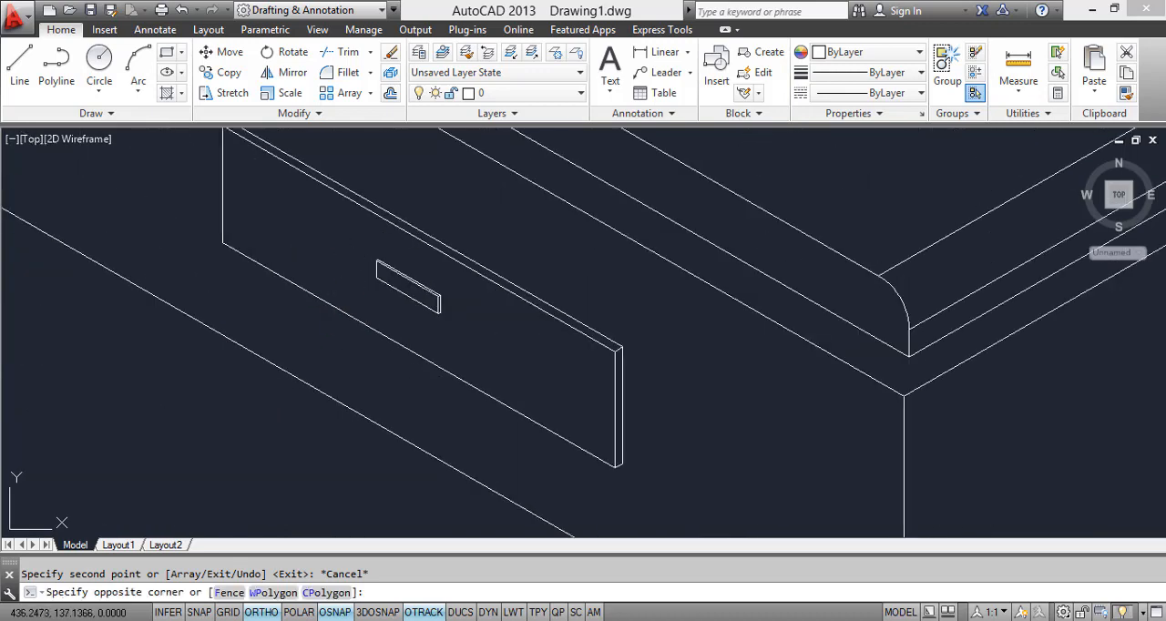
left_click(472, 335)
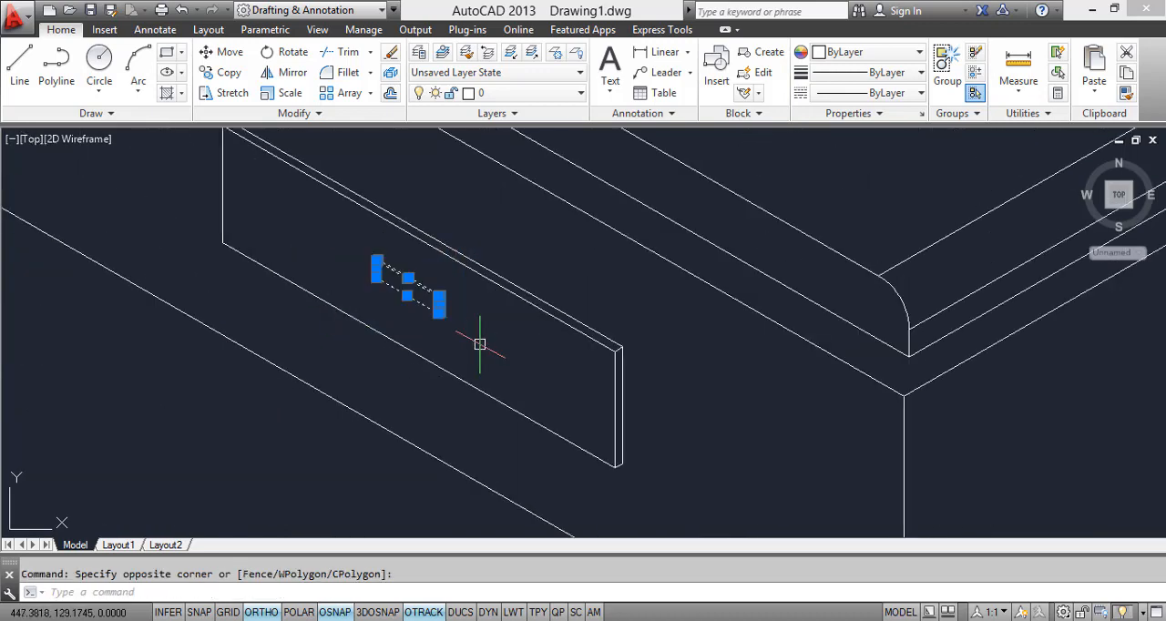
type("co")
key("Return")
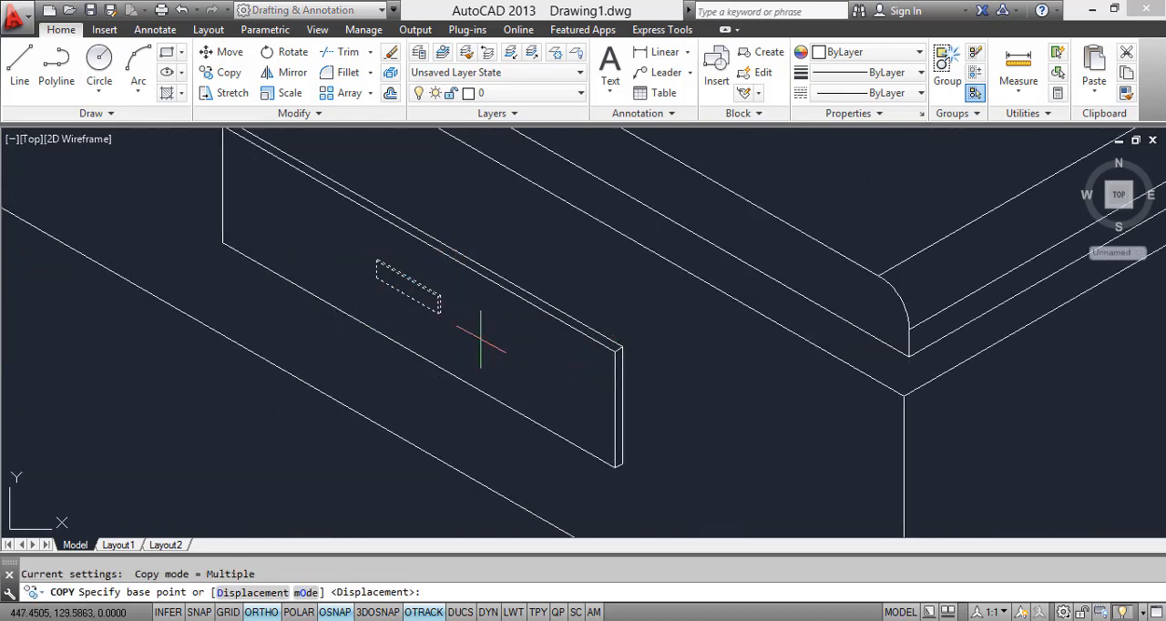
left_click(441, 305)
scroll(698, 336, "down", 5)
middle_click_drag(708, 344, 475, 306)
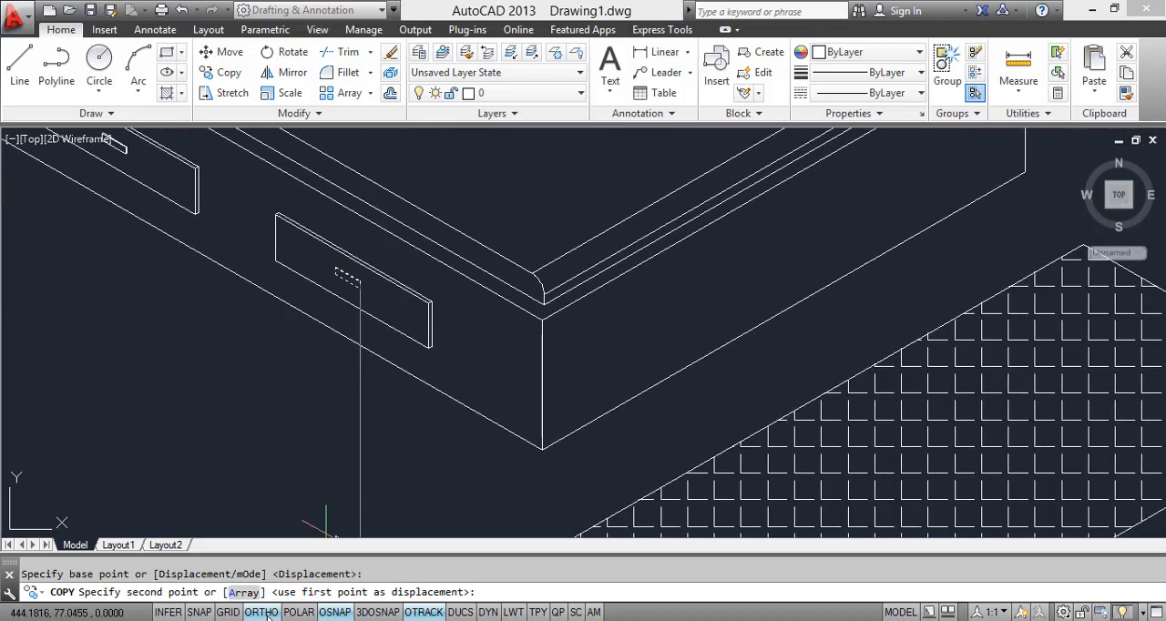
left_click(262, 612)
scroll(889, 328, "down", 3)
scroll(690, 359, "up", 6)
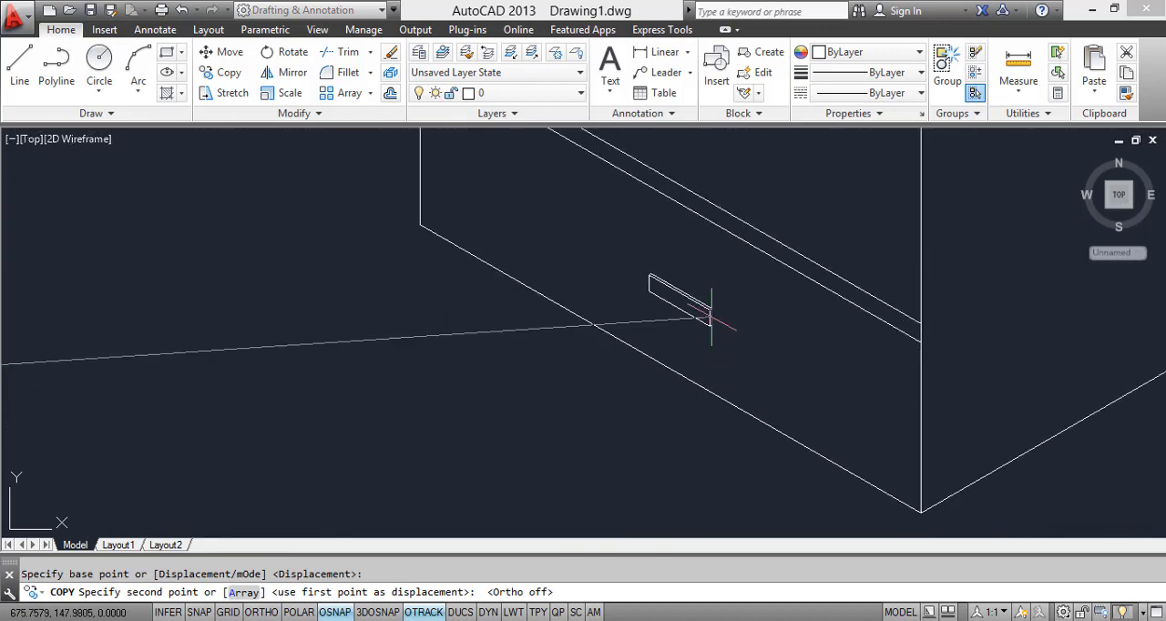
left_click(670, 239)
Step: Place two more freehand copies of the handle on the cabinet's middle and top drawers
middle_click_drag(671, 240, 748, 233)
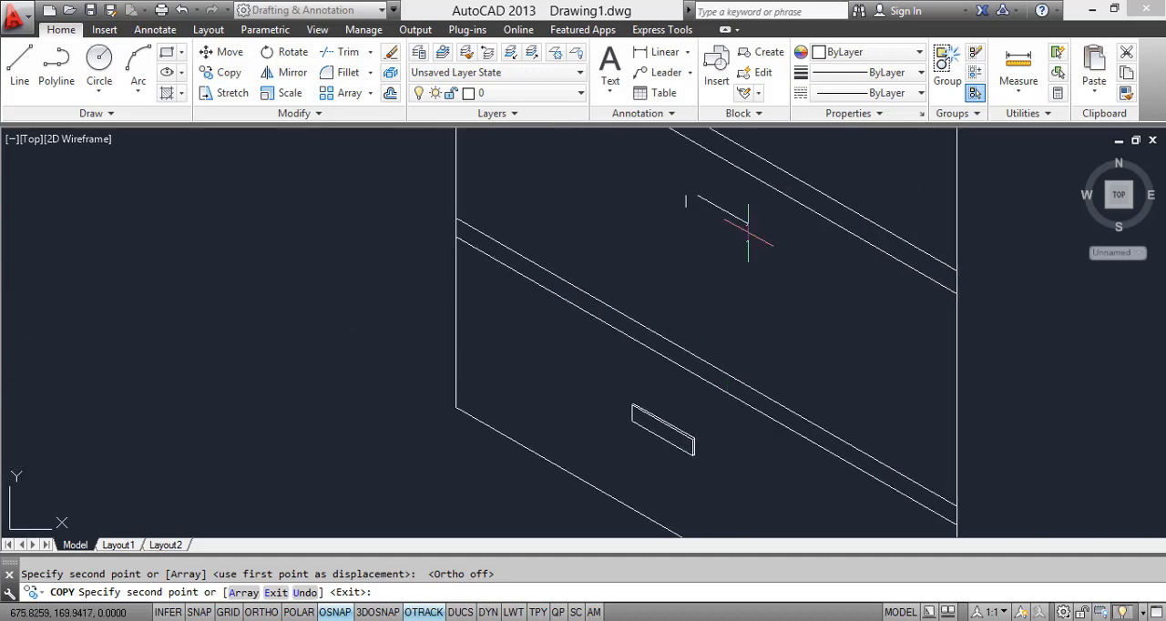
left_click(719, 240)
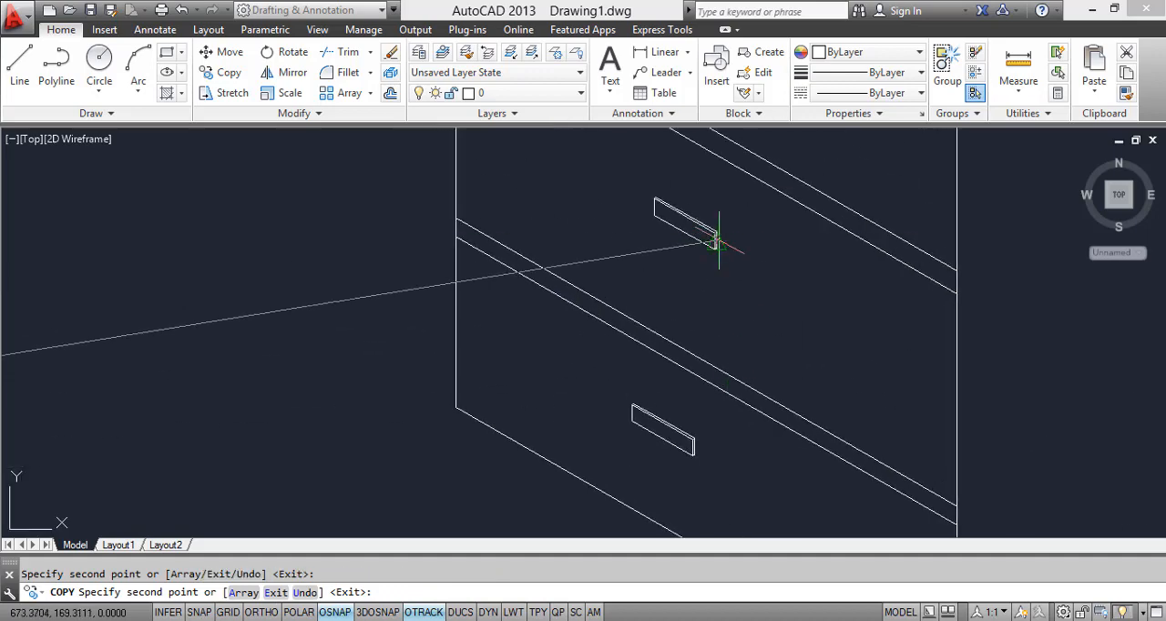
scroll(719, 240, "down", 4)
scroll(708, 290, "up", 2)
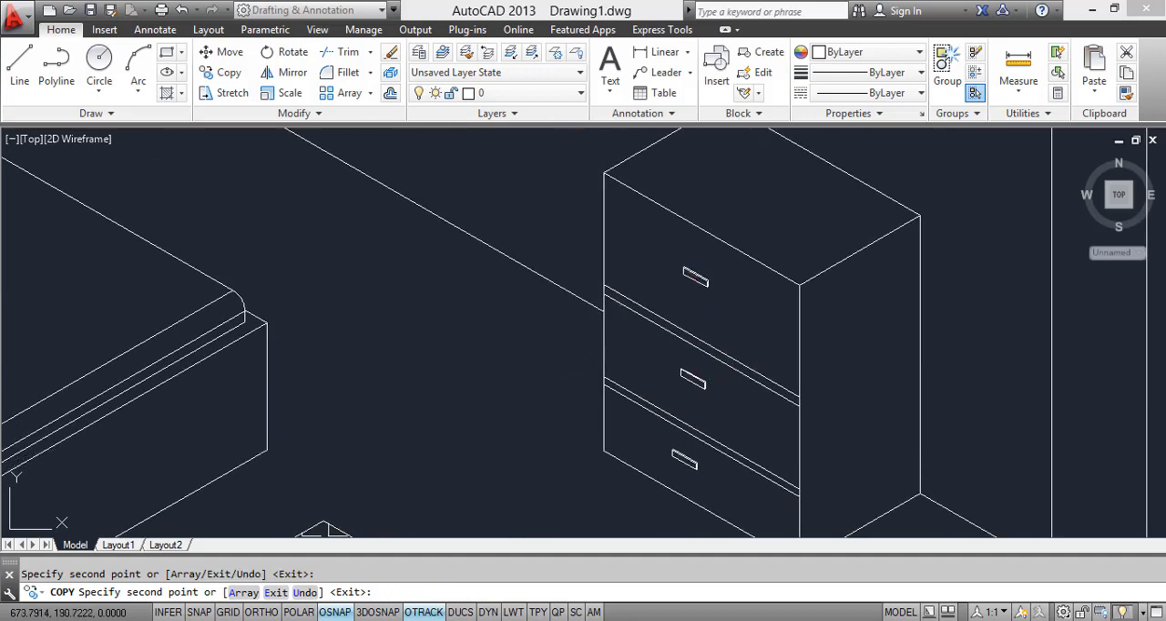
key("Escape")
Step: Erase the freehand handle copies on the cabinet's middle and top drawers
scroll(796, 373, "down", 3)
scroll(791, 391, "up", 3)
scroll(794, 469, "up", 2)
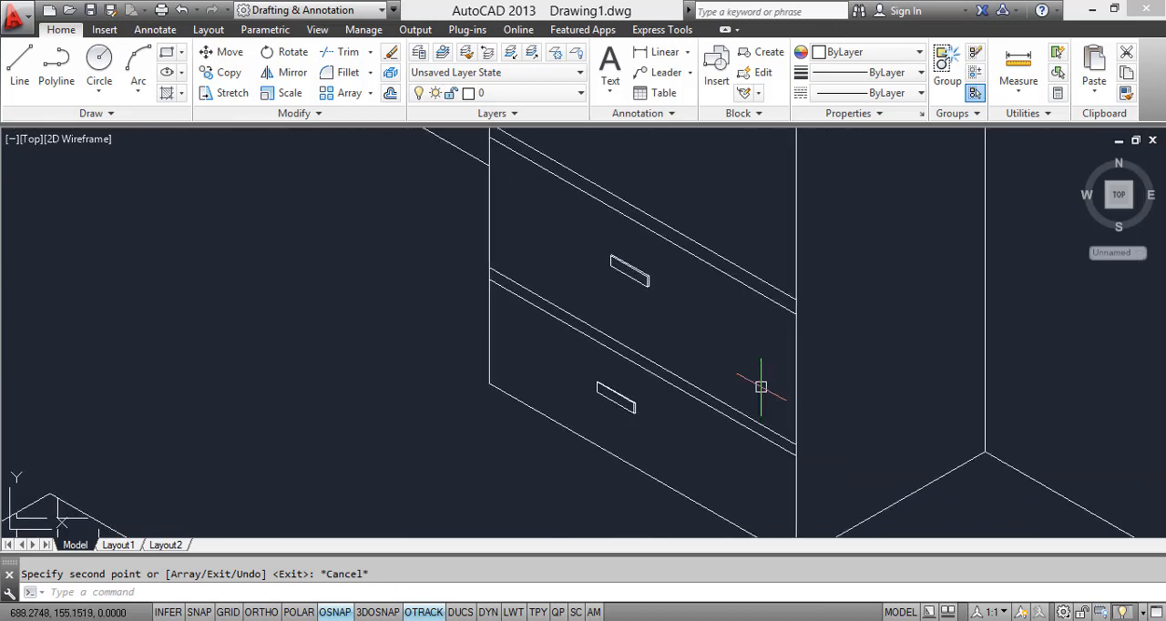
left_click(590, 244)
left_click(681, 302)
scroll(664, 282, "down", 2)
left_click(604, 208)
left_click(682, 266)
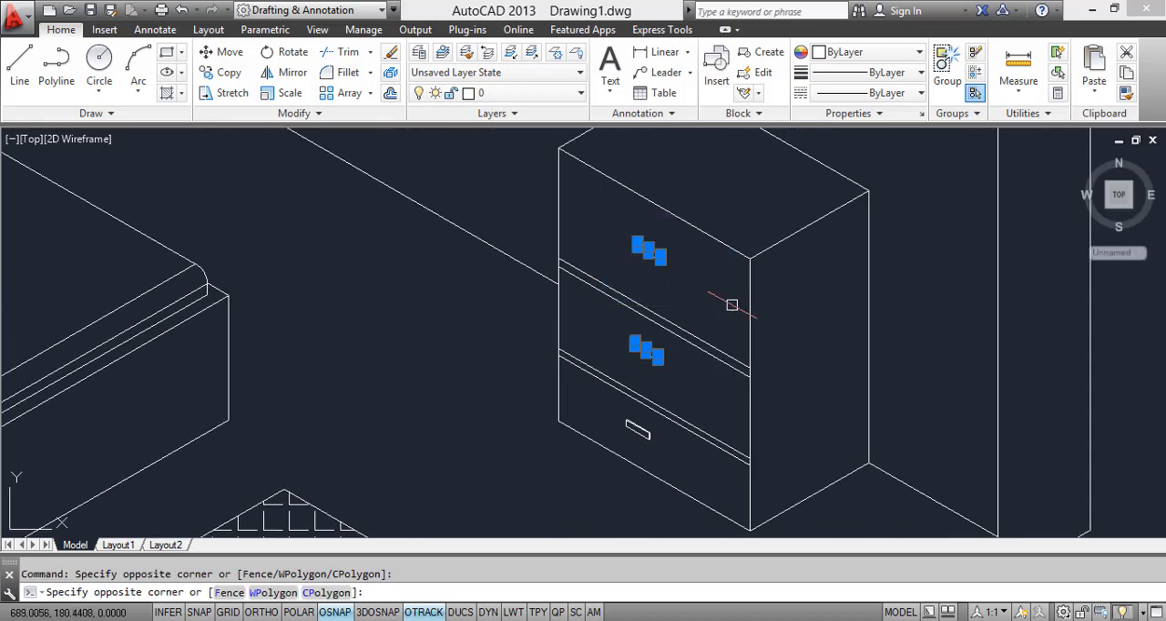
key("Delete")
Step: Copy the bottom drawer's handle straight up to the middle and top drawers, using matching points on the cabinet's front vertical edge
scroll(628, 367, "up", 3)
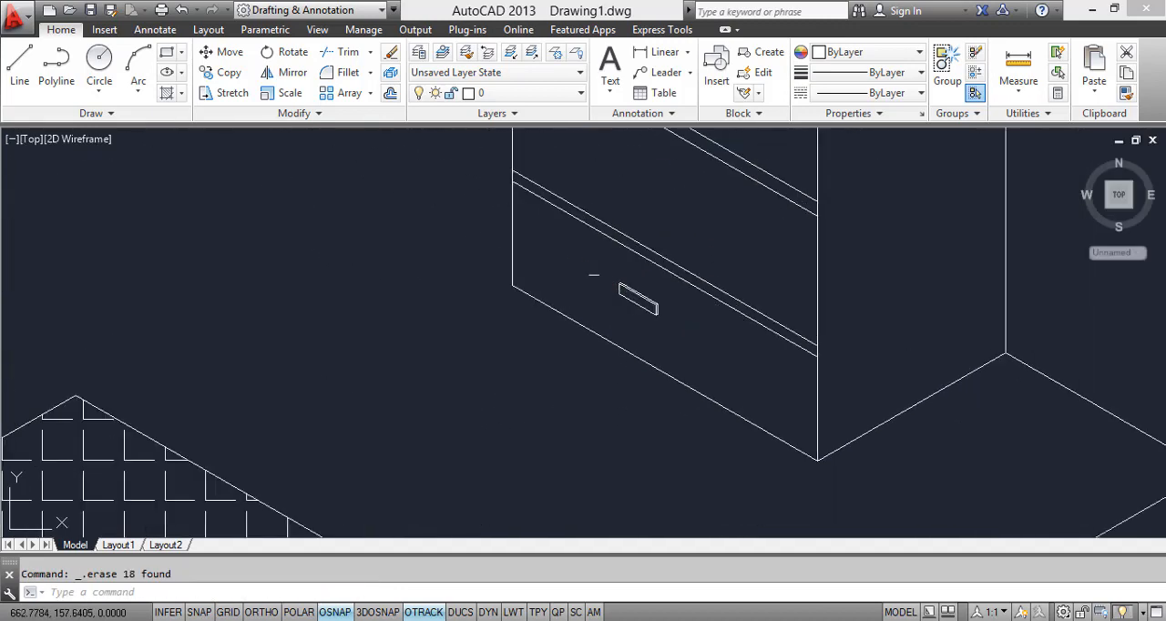
left_click(596, 252)
left_click(766, 381)
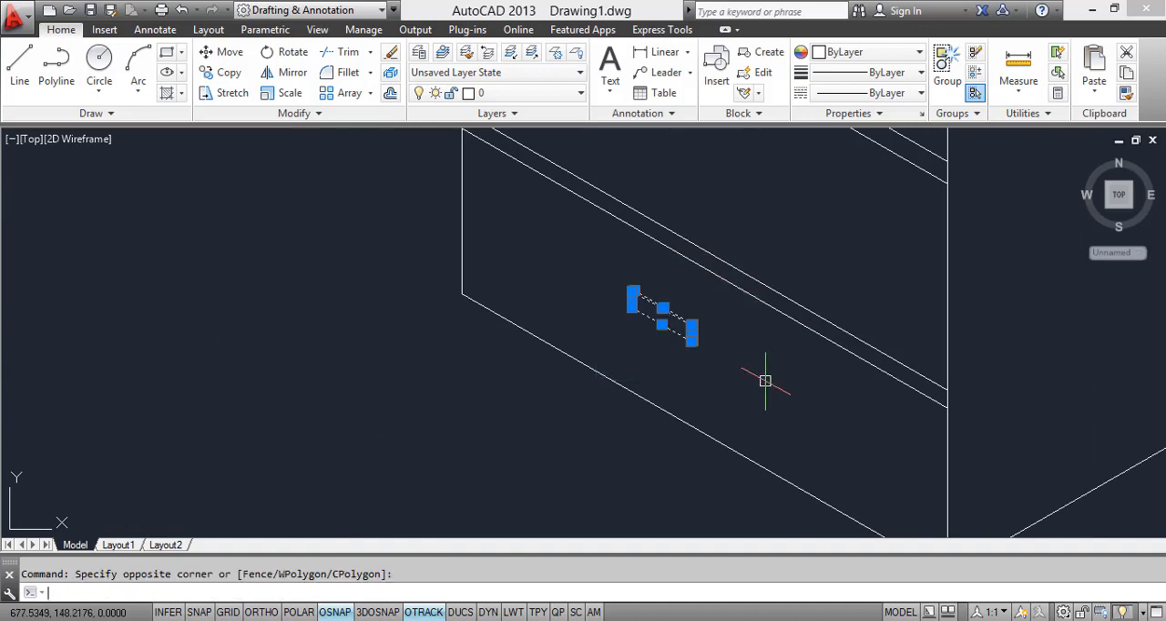
key("Return")
left_click(943, 407)
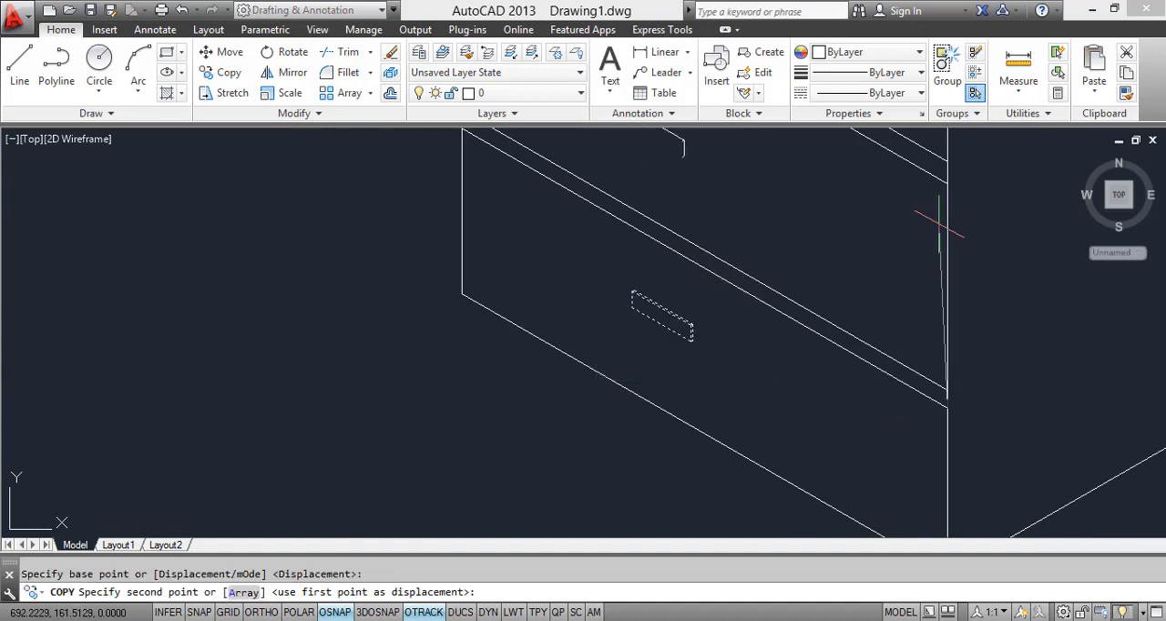
scroll(945, 242, "down", 5)
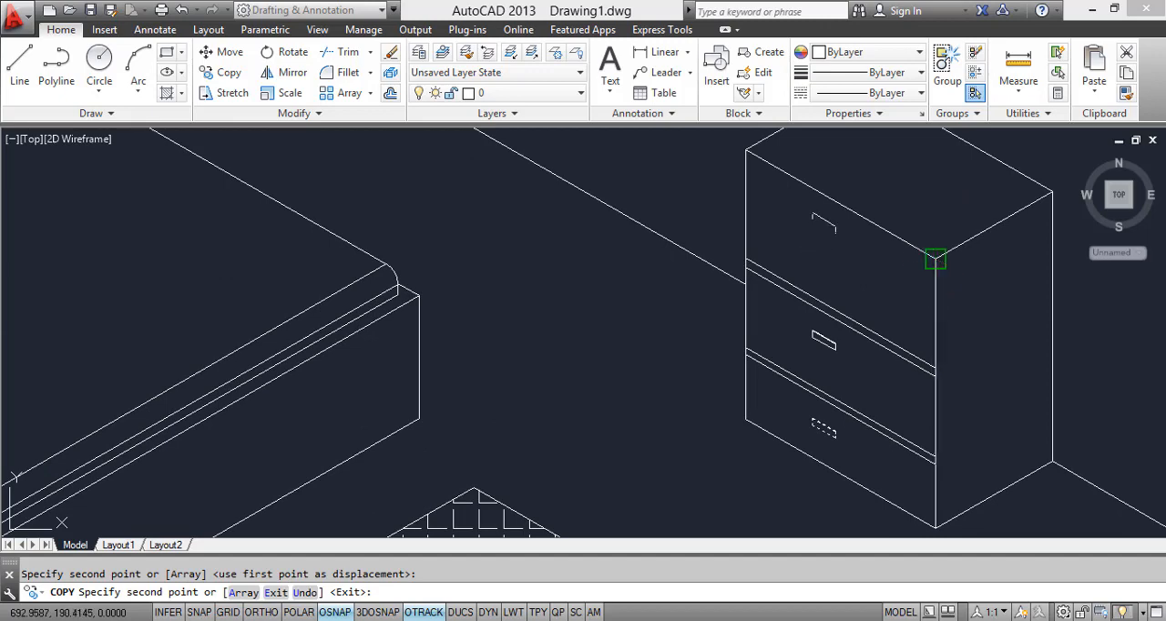
left_click(934, 256)
key("Escape")
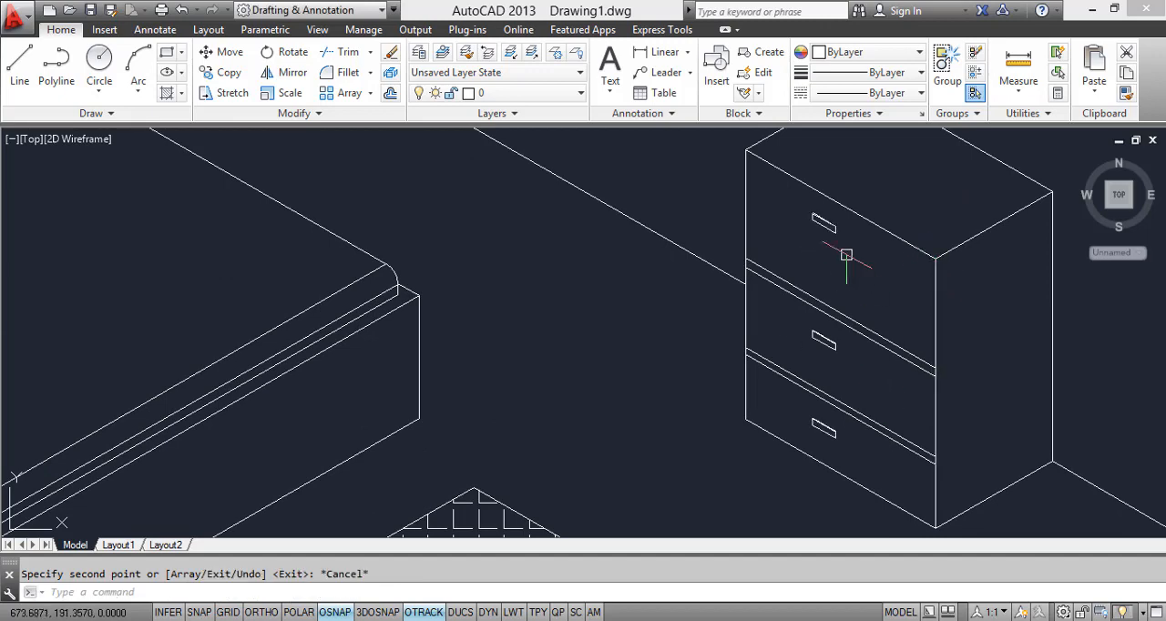
Step: Erase the handle on the cabinet's top drawer
left_click(804, 169)
left_click(872, 263)
key("Delete")
scroll(830, 295, "down", 5)
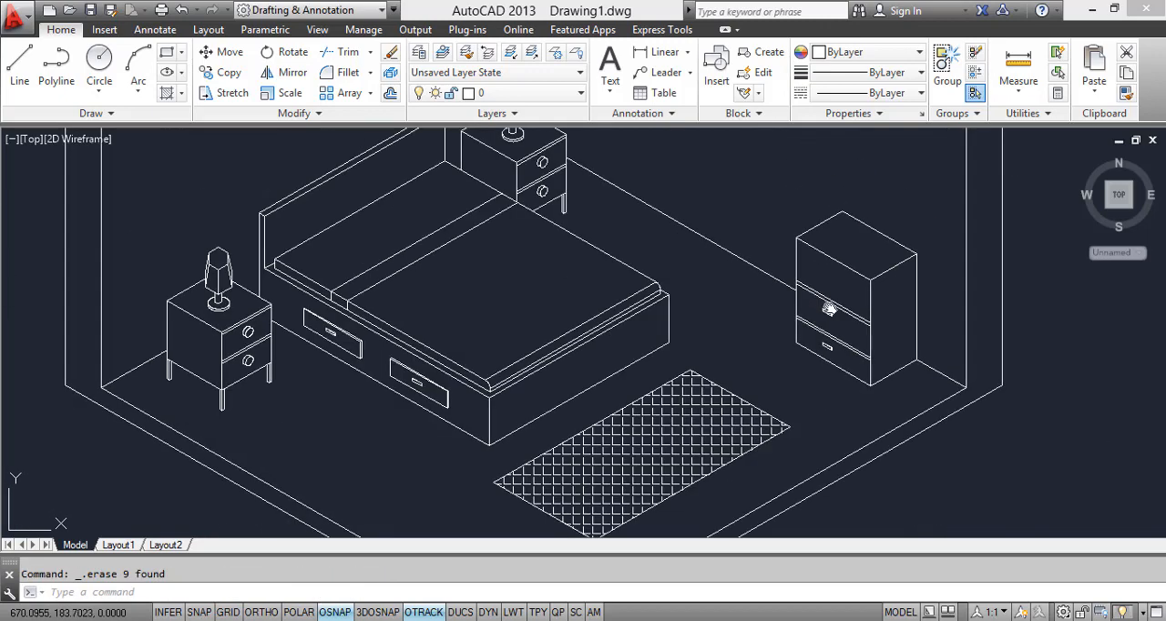
middle_click_drag(829, 310, 831, 345)
Step: Check the reference image and draw a downward-bulging Start, End, Direction arc between the ends of the cabinet's front top edge
key("alt+Tab")
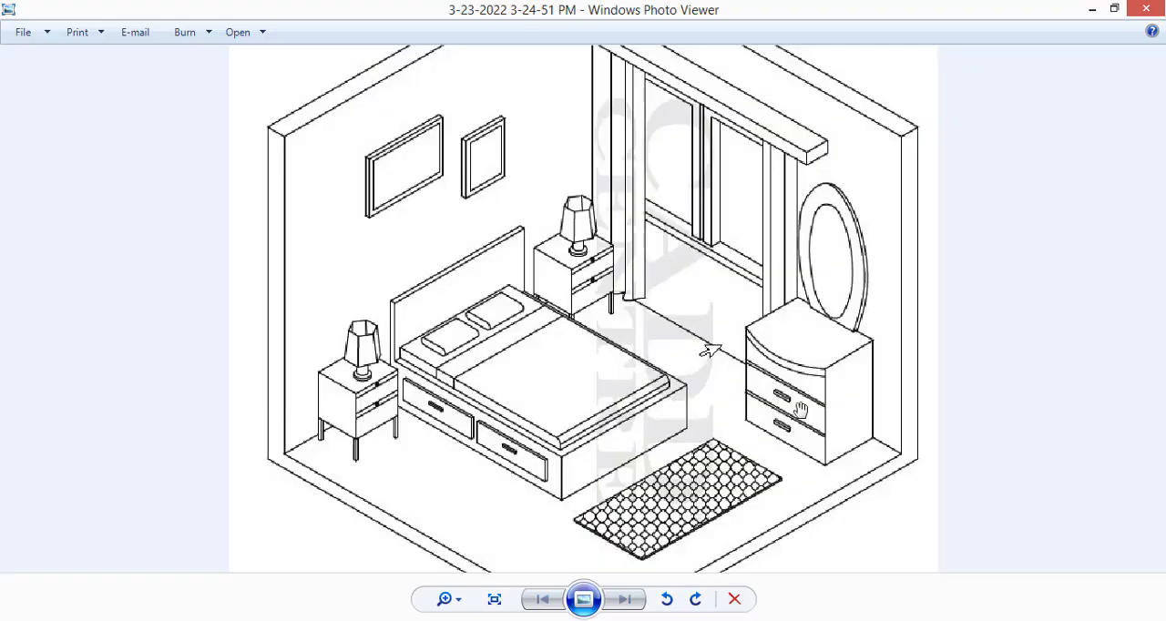
scroll(710, 352, "up", 2)
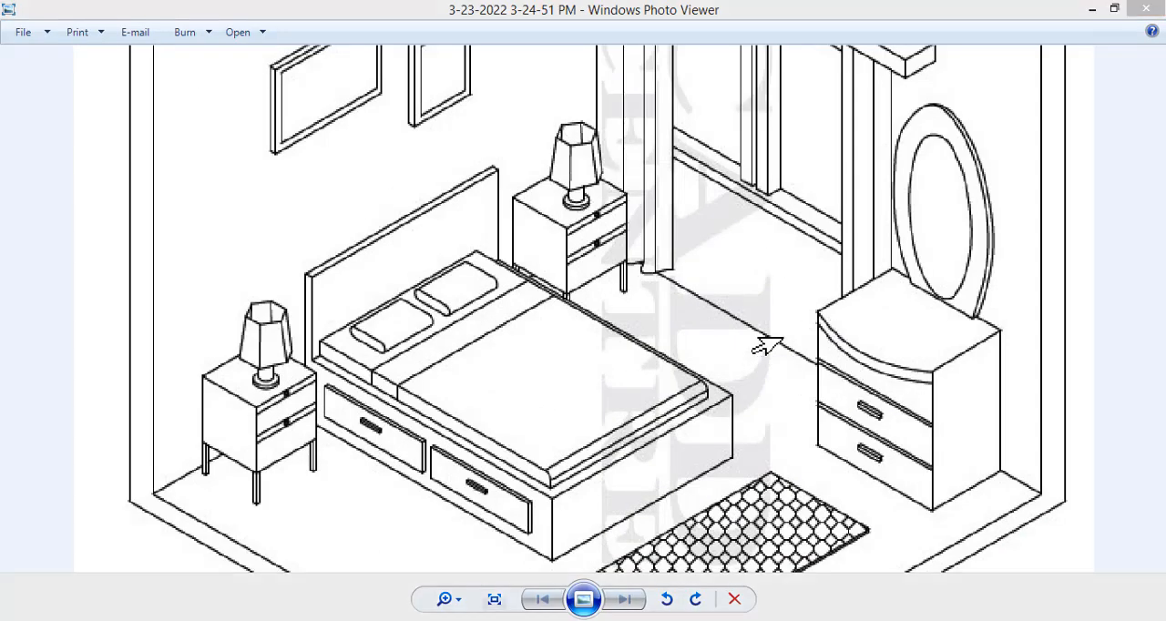
key("alt+Tab")
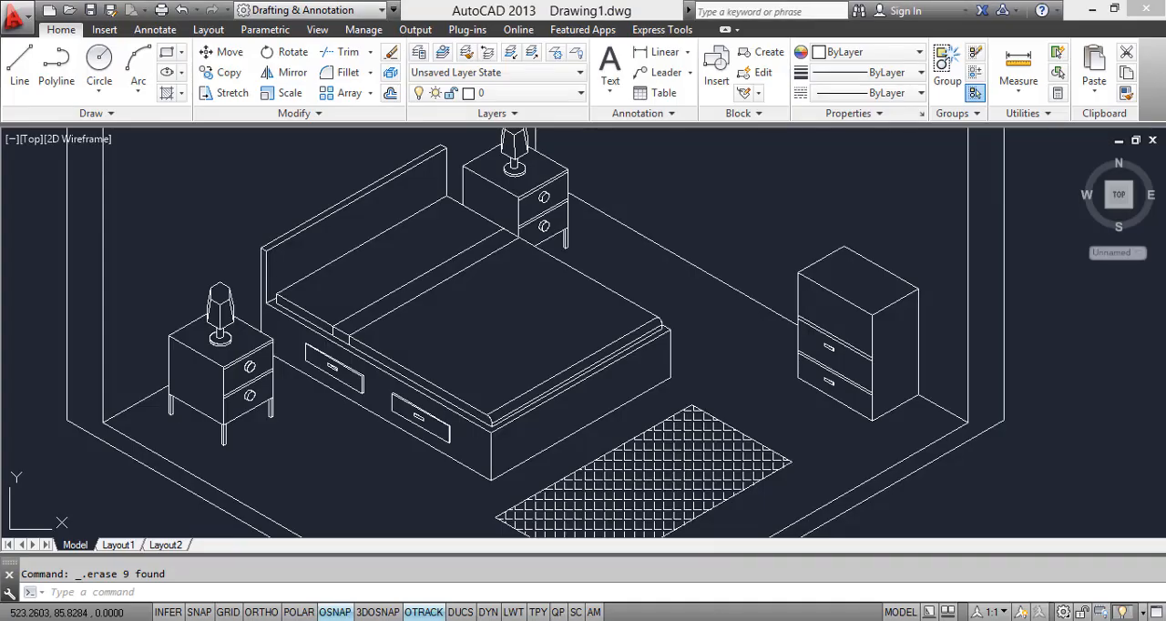
scroll(842, 331, "up", 6)
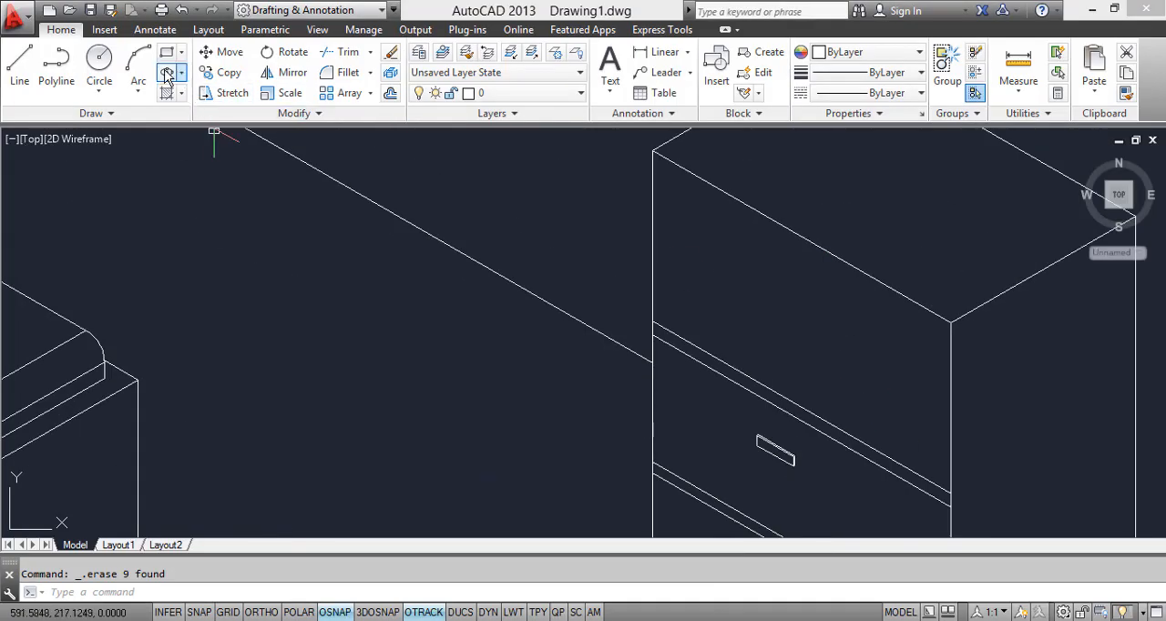
left_click(138, 89)
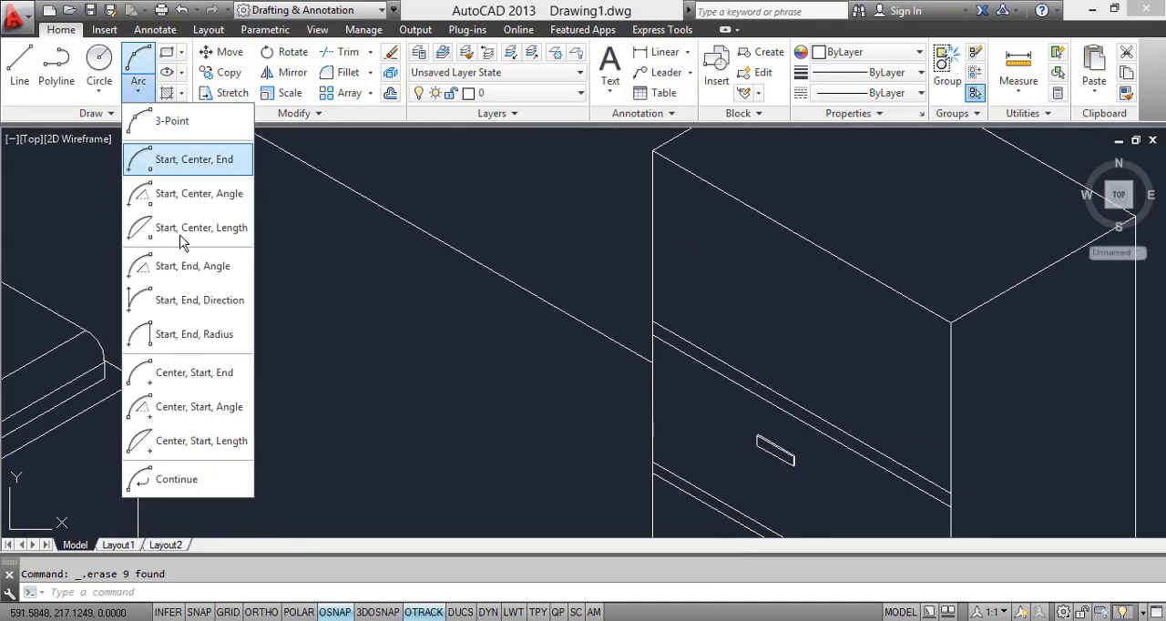
left_click(232, 308)
left_click(653, 149)
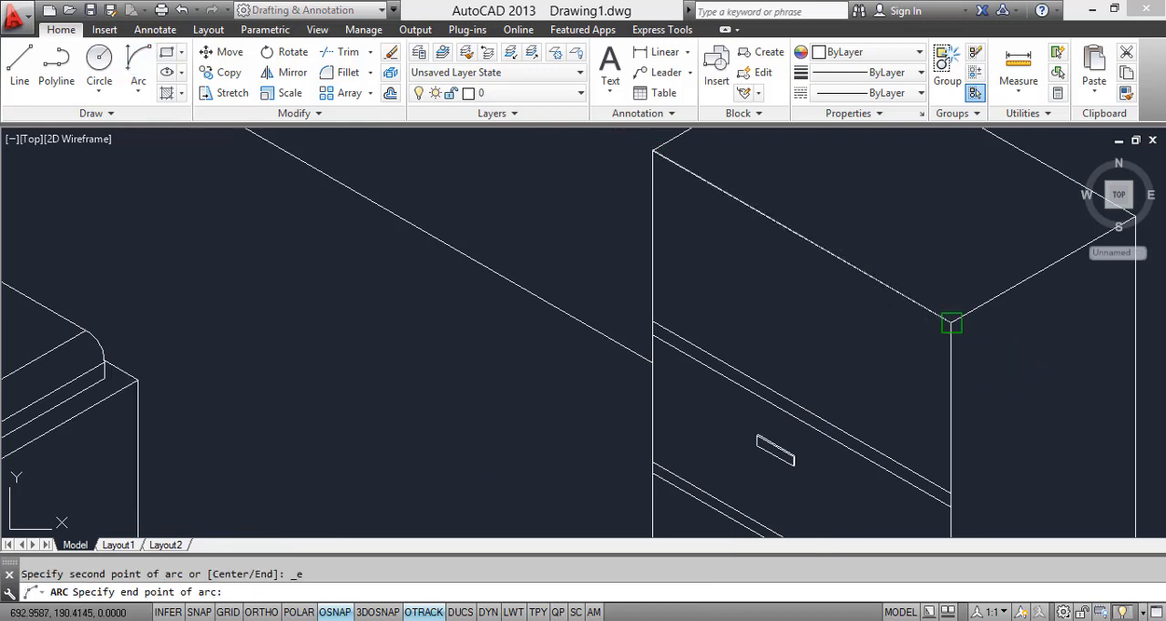
left_click(951, 321)
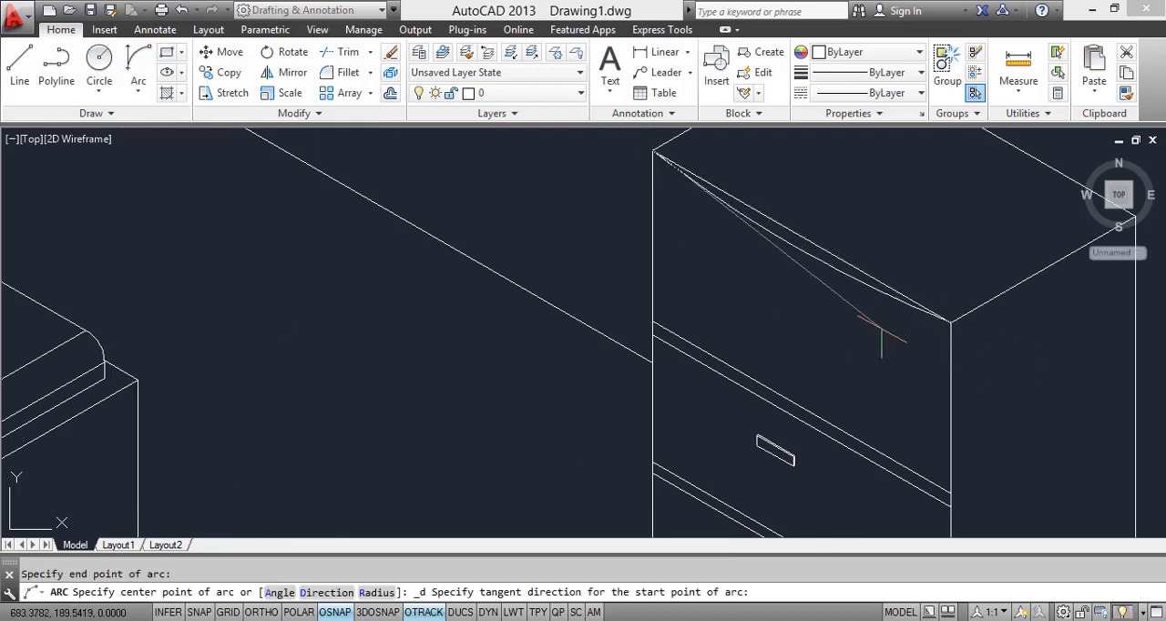
left_click(772, 346)
Step: Erase the straight front top edge of the cabinet behind the arc
scroll(862, 314, "down", 4)
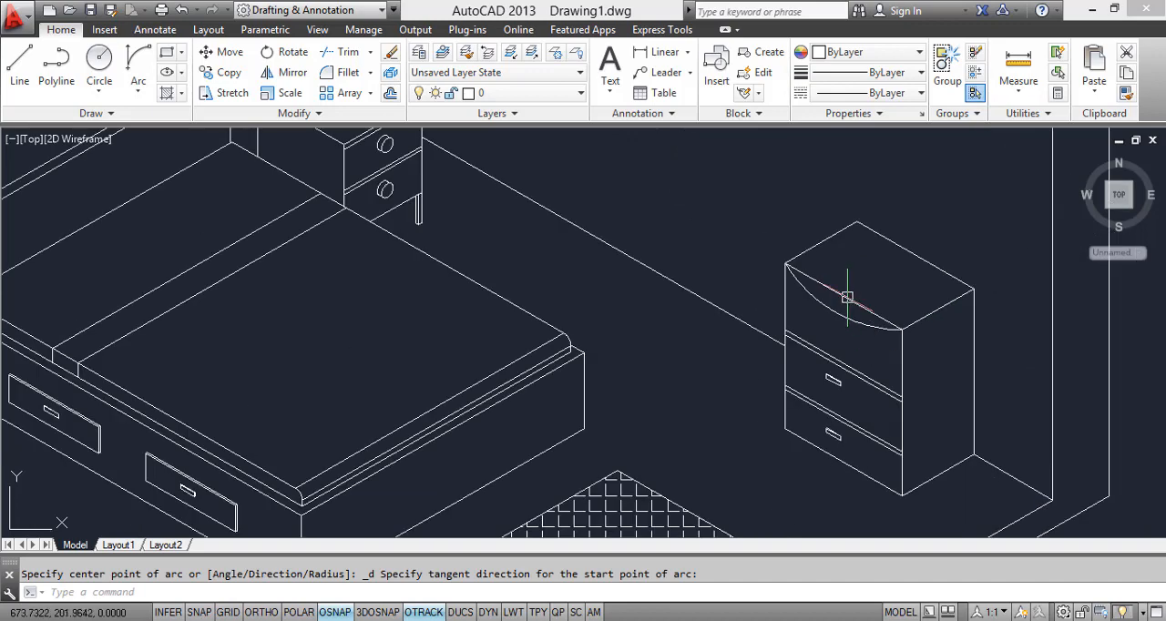
right_click(873, 306)
left_click(890, 310)
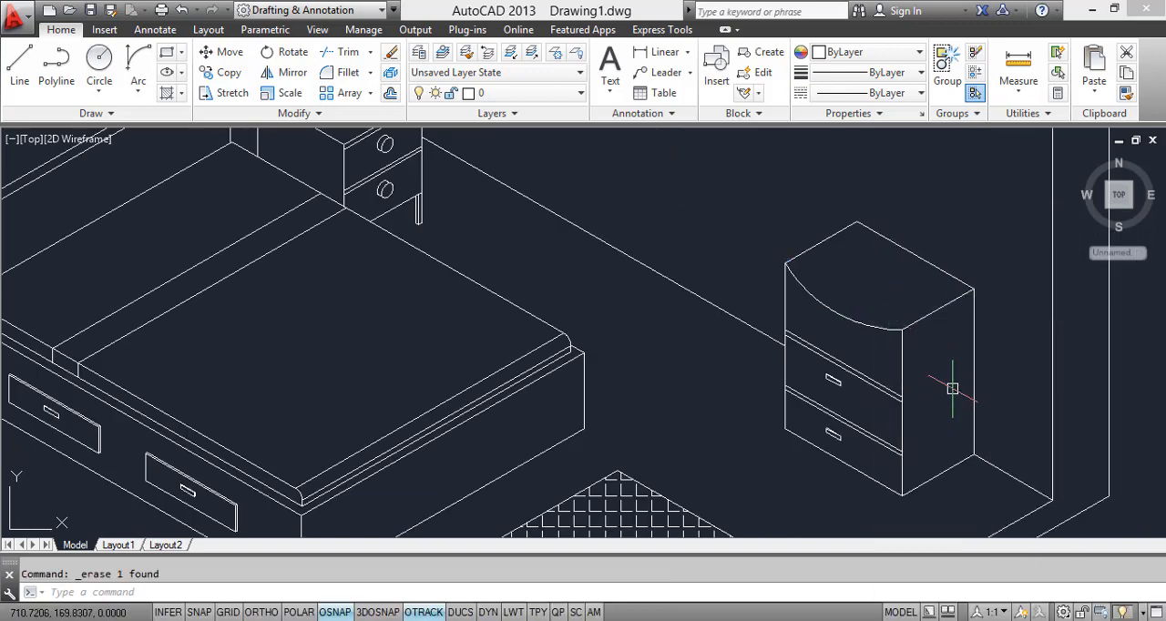
key("ctrl+s")
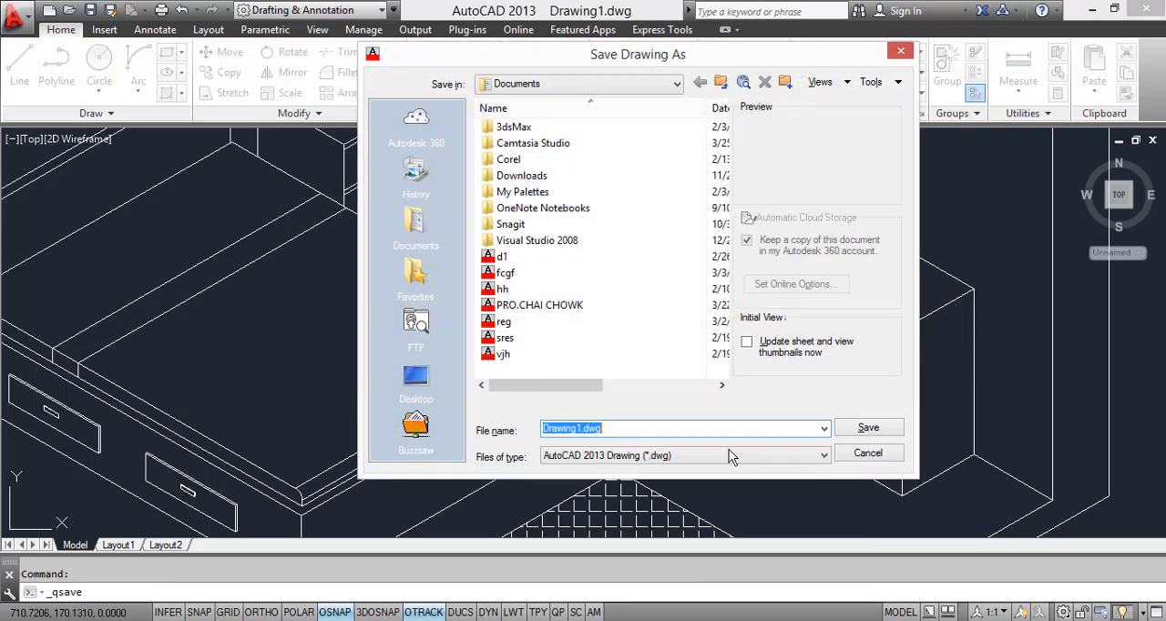
left_click(868, 454)
Step: Review the whole drawing and switch to the bedroom reference image in Windows Photo Viewer for comparison
scroll(871, 372, "up", 4)
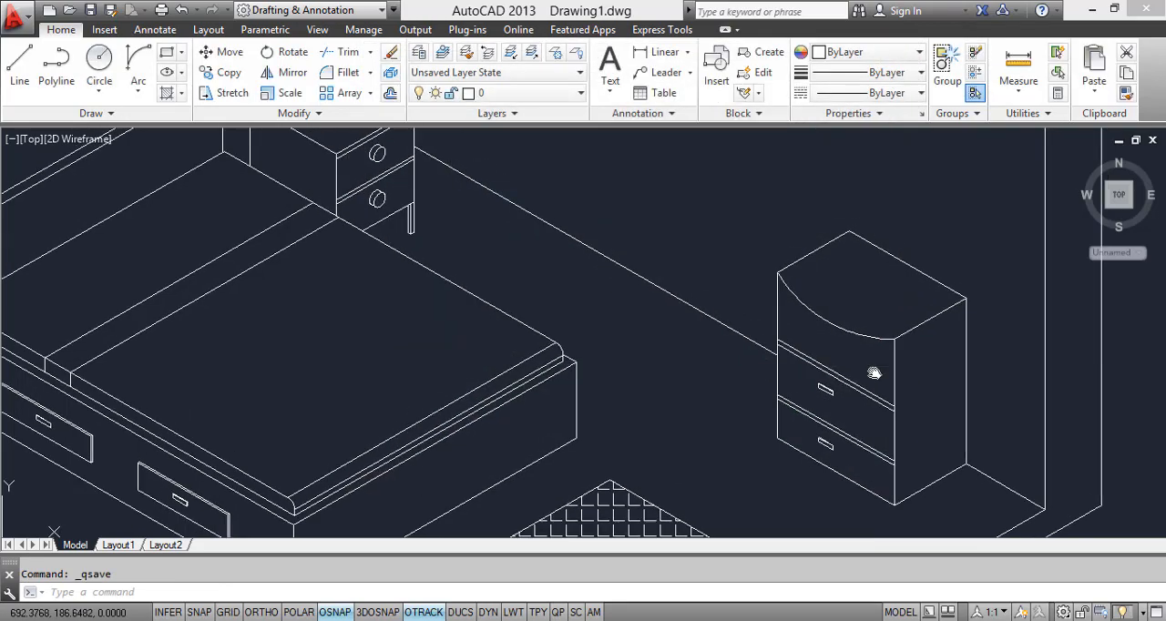
scroll(789, 361, "down", 5)
scroll(426, 455, "up", 3)
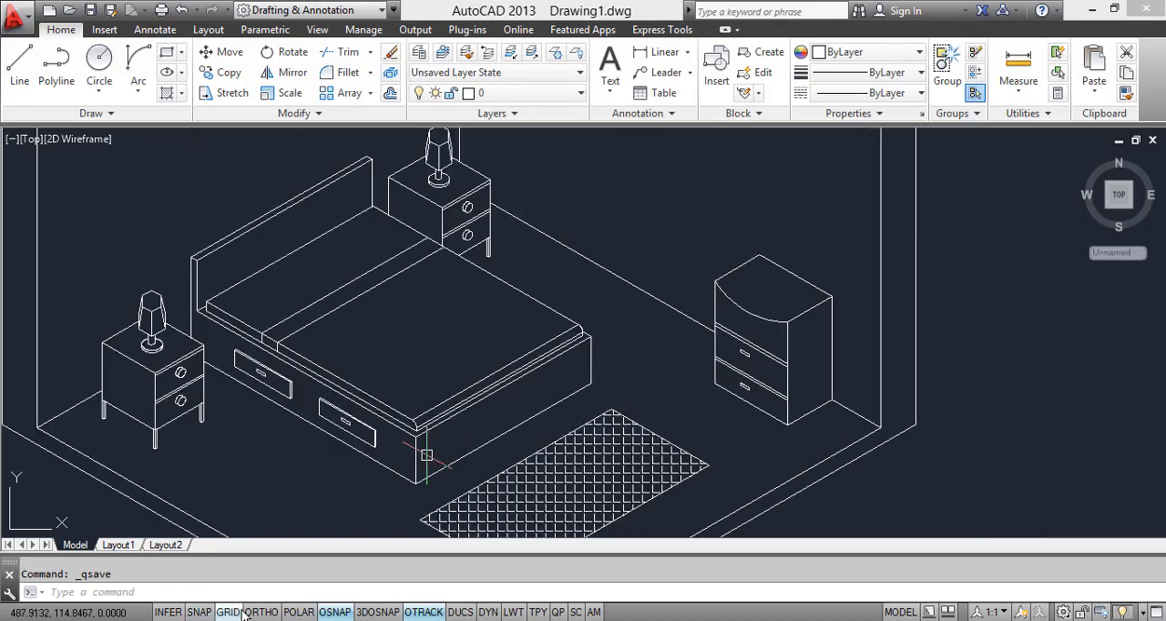
key("alt+Tab")
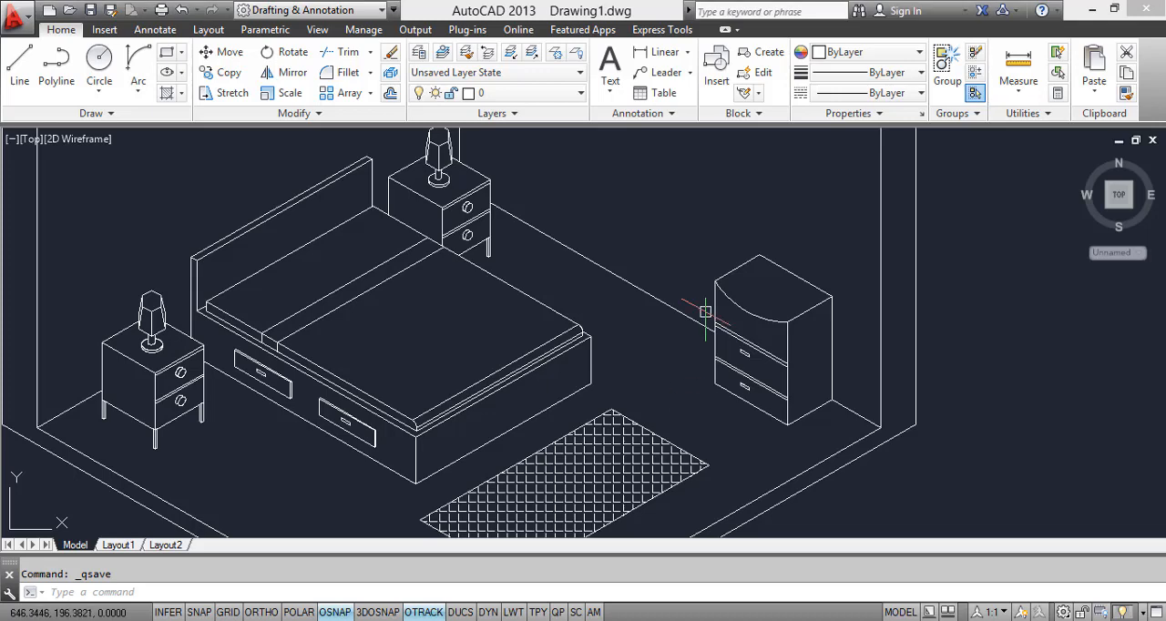
Step: Return to the drawing and turn on Ortho mode while trying a vertical-axis ellipse above the drawer cabinet
scroll(674, 389, "up", 2)
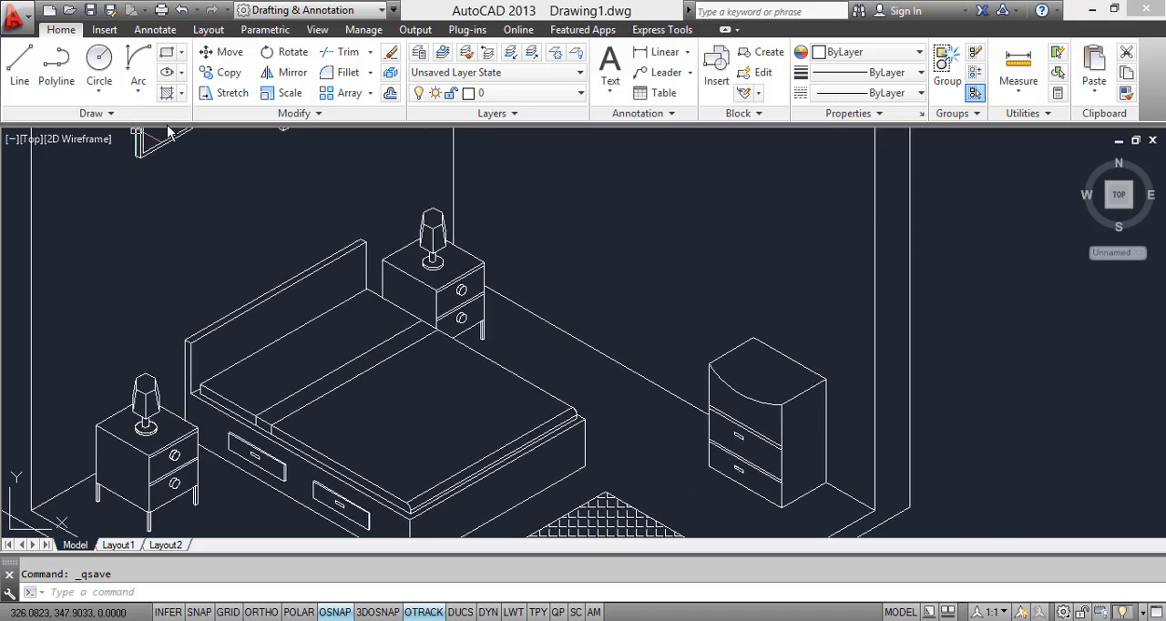
key("Return")
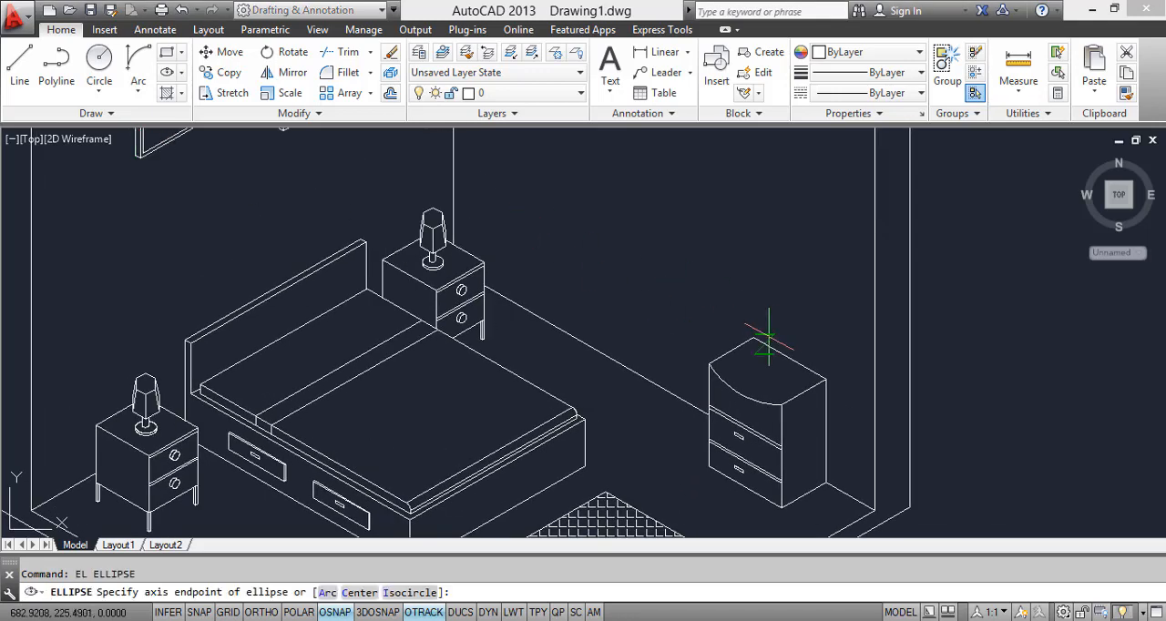
left_click(795, 312)
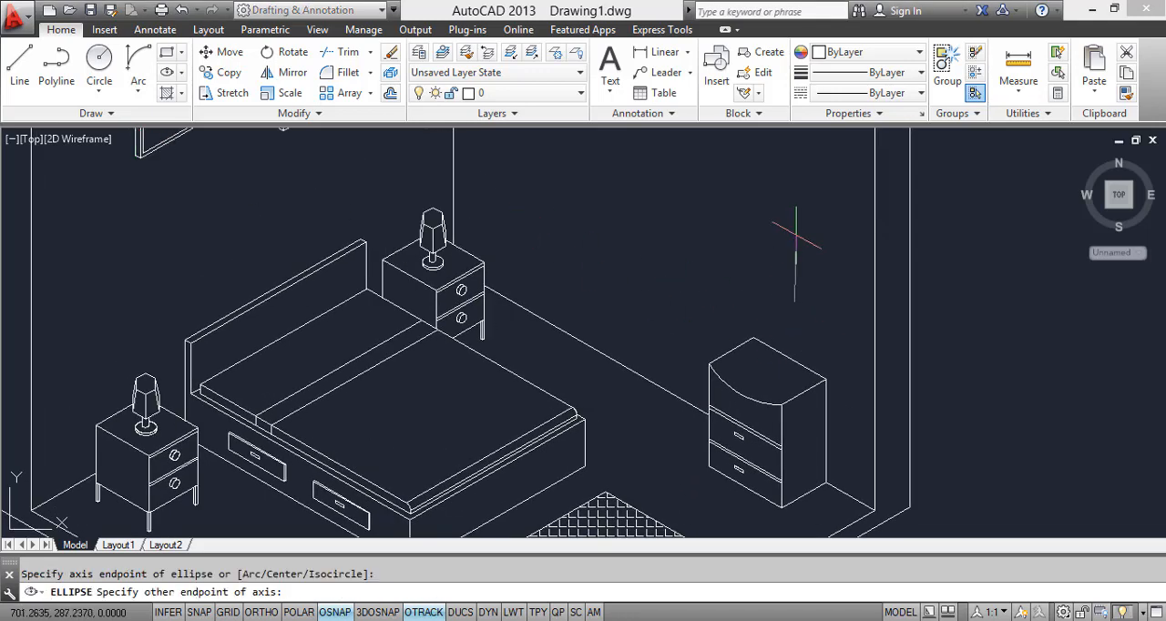
left_click(261, 613)
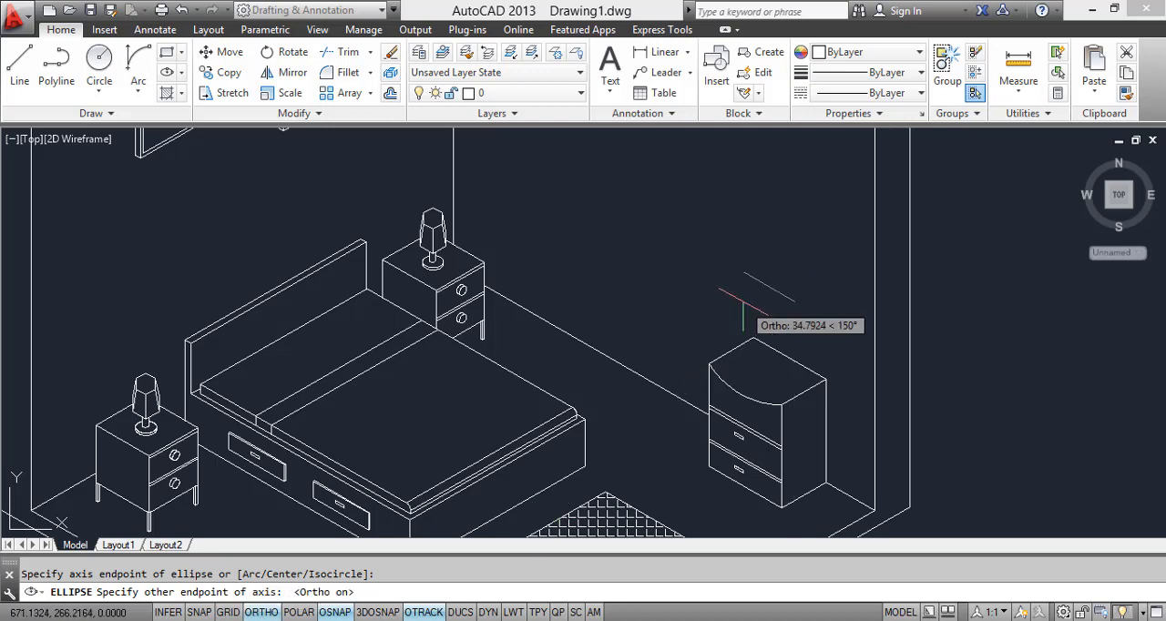
left_click(795, 224)
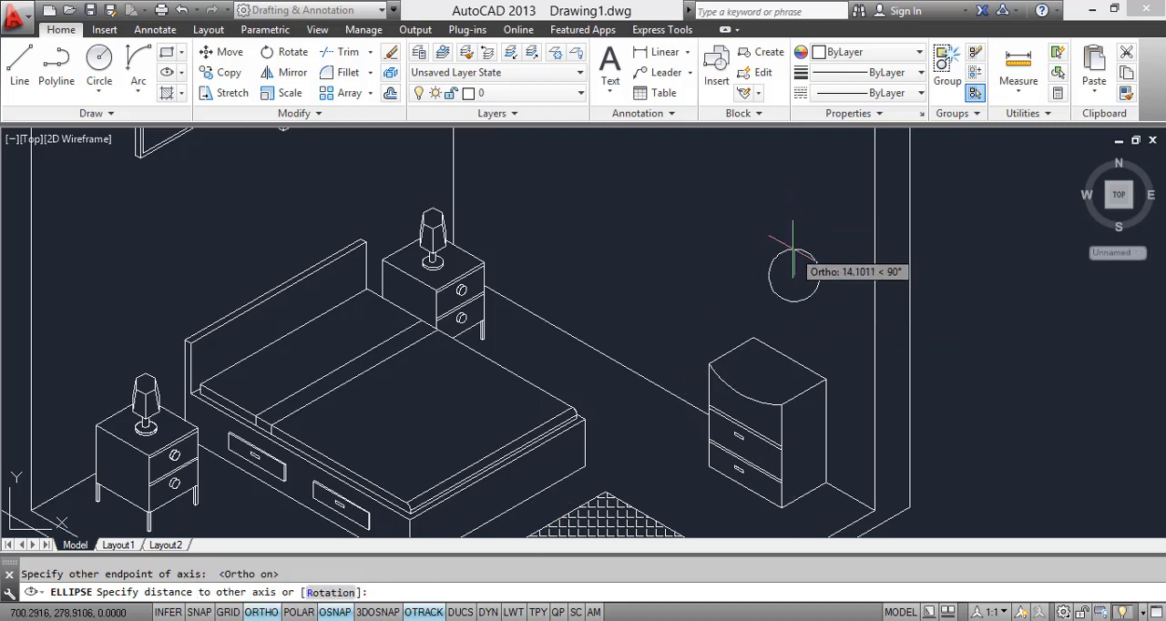
key("Escape")
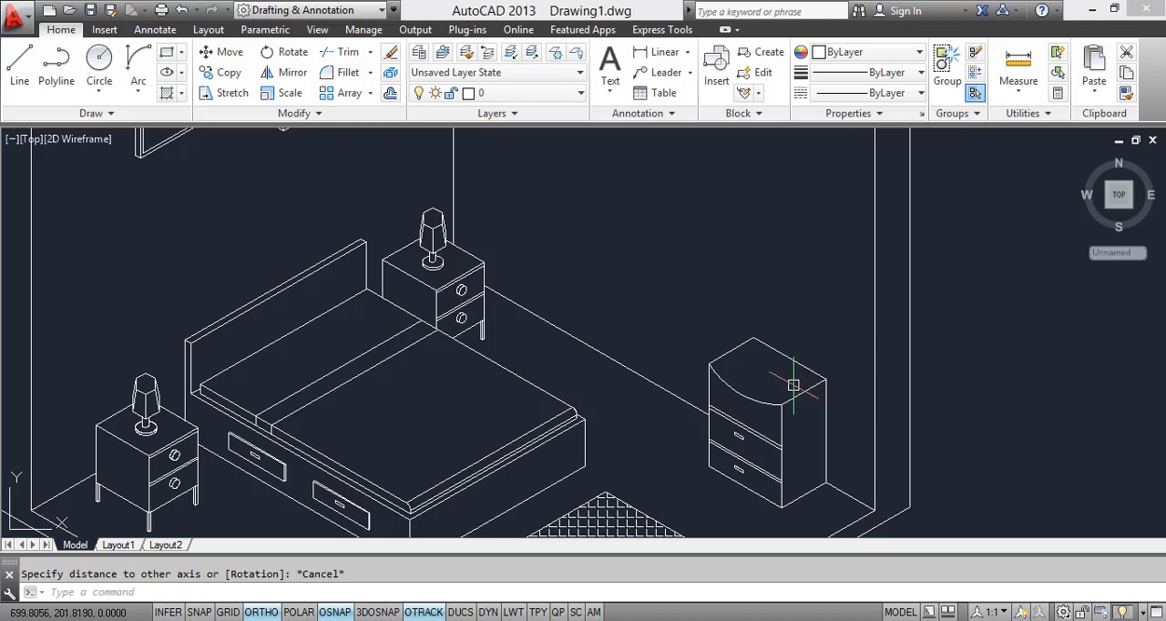
type("EL")
key("Return")
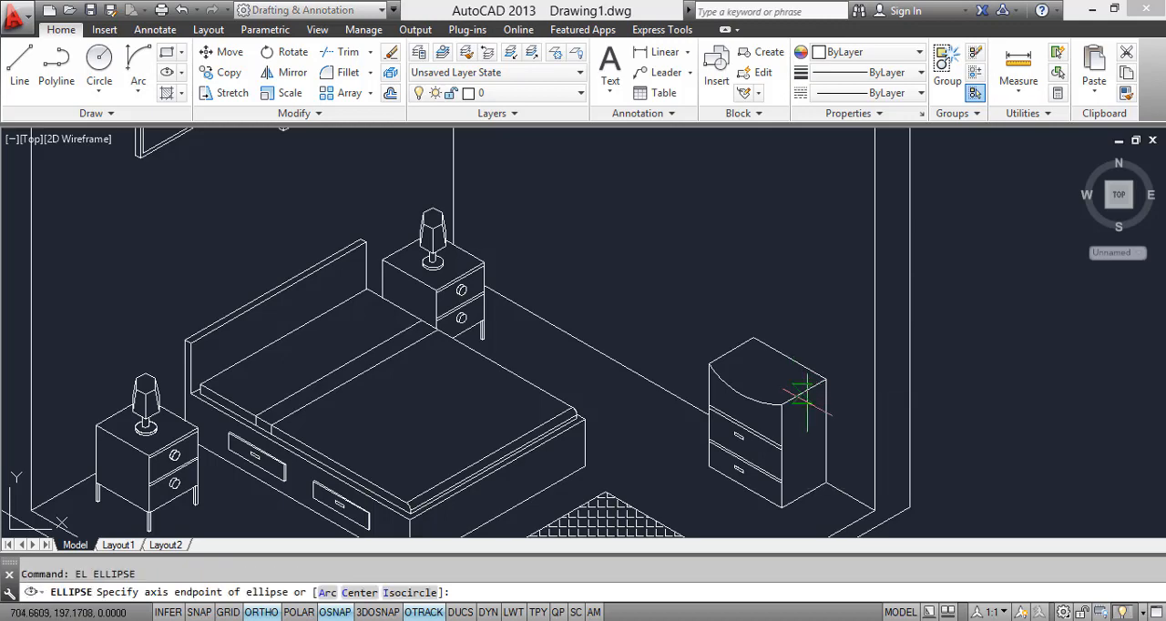
scroll(790, 362, "up", 3)
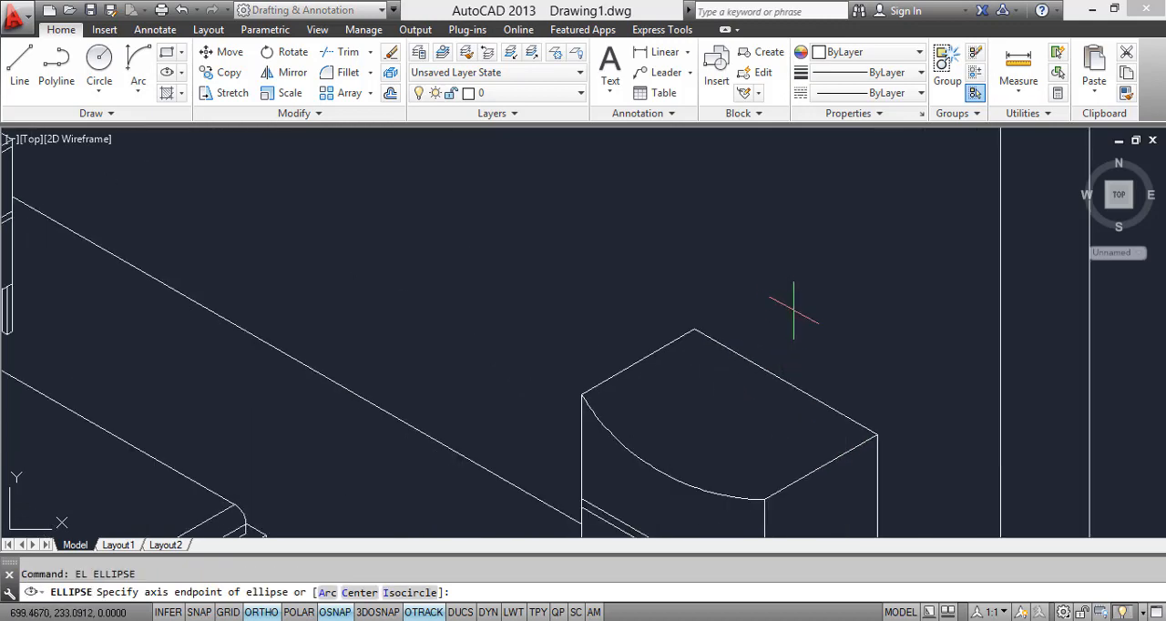
left_click(794, 306)
scroll(774, 251, "down", 3)
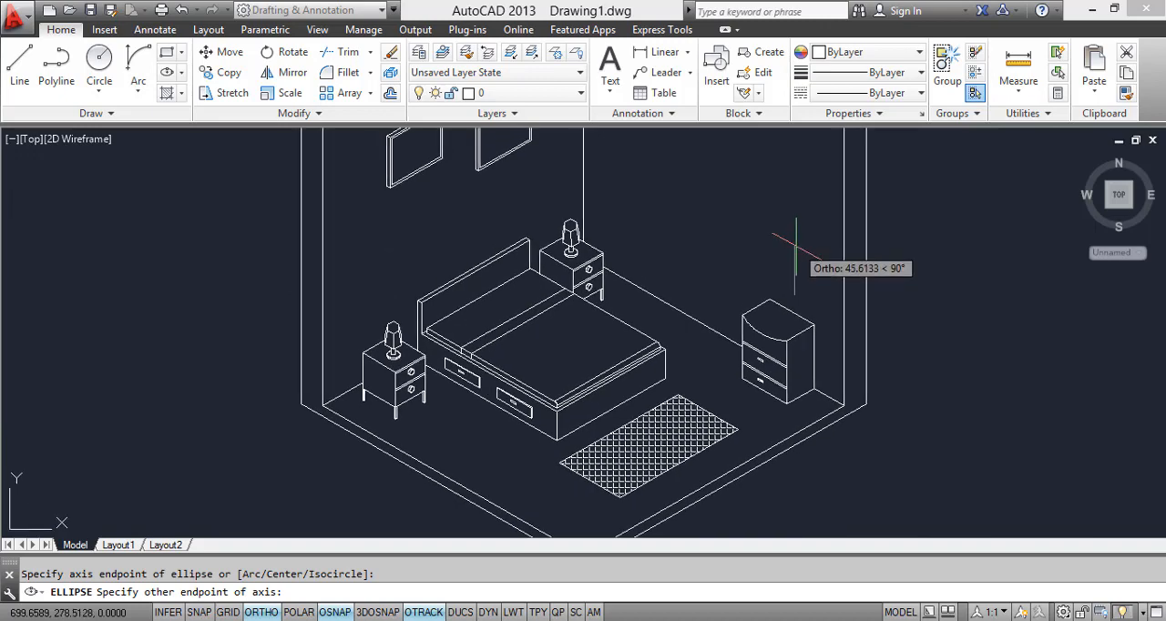
key("Escape")
Step: Draw a tall Center ellipse for the mirror, centred above the midpoint of the drawer cabinet's back top edge, overlapping its top
left_click(181, 72)
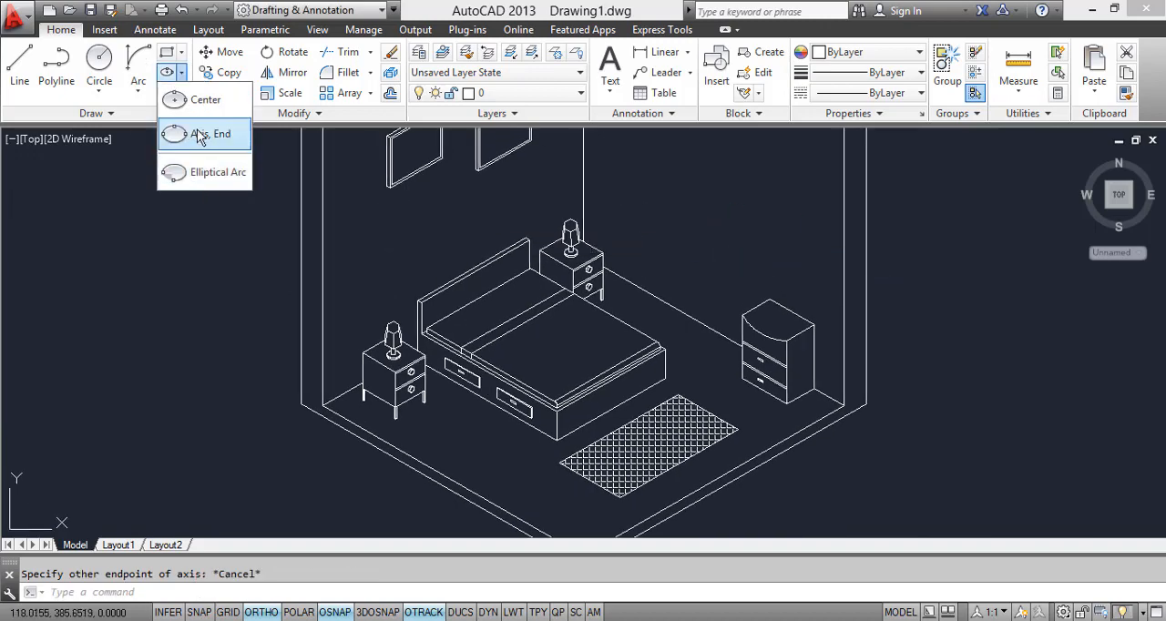
left_click(205, 100)
scroll(789, 246, "up", 3)
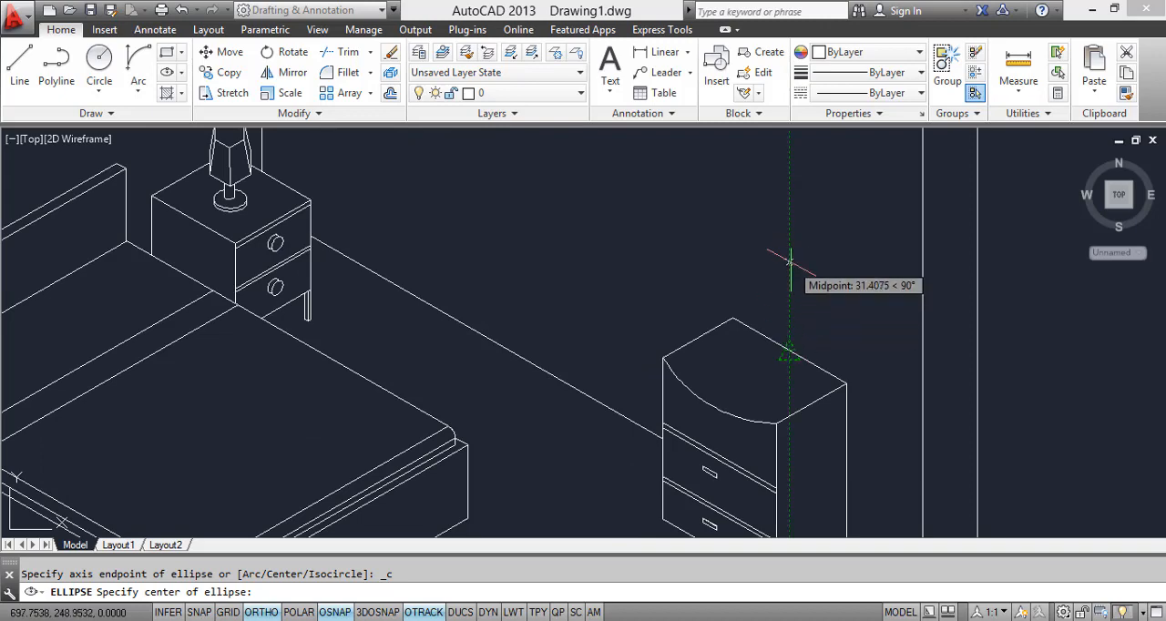
left_click(786, 276)
scroll(793, 189, "down", 3)
scroll(792, 189, "down", 2)
left_click(791, 223)
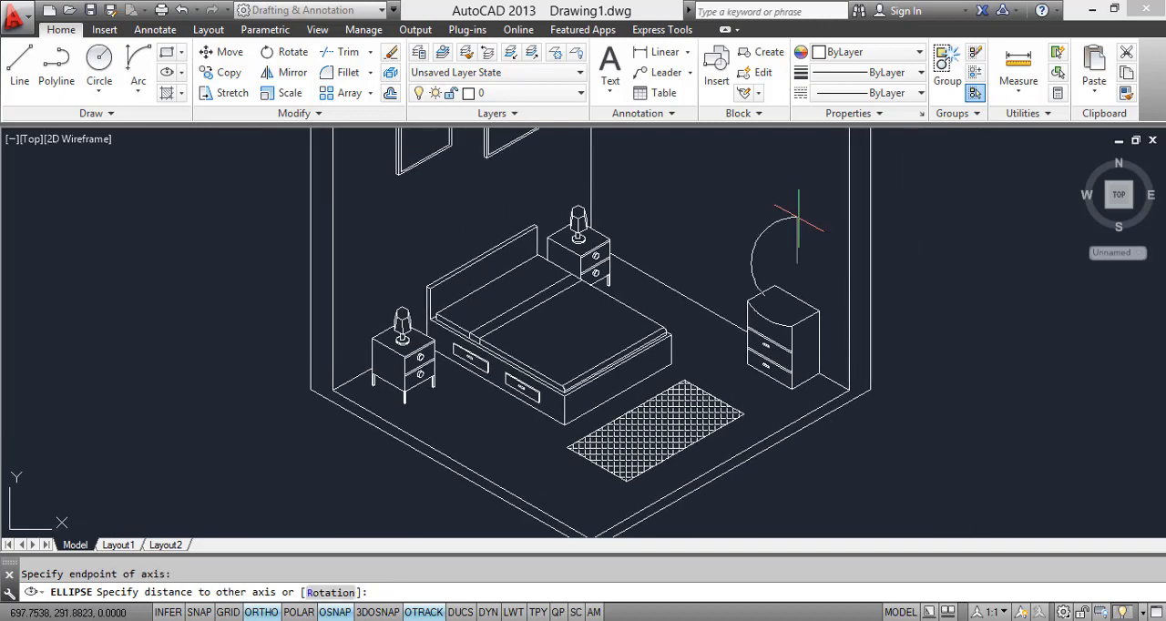
scroll(814, 282, "up", 3)
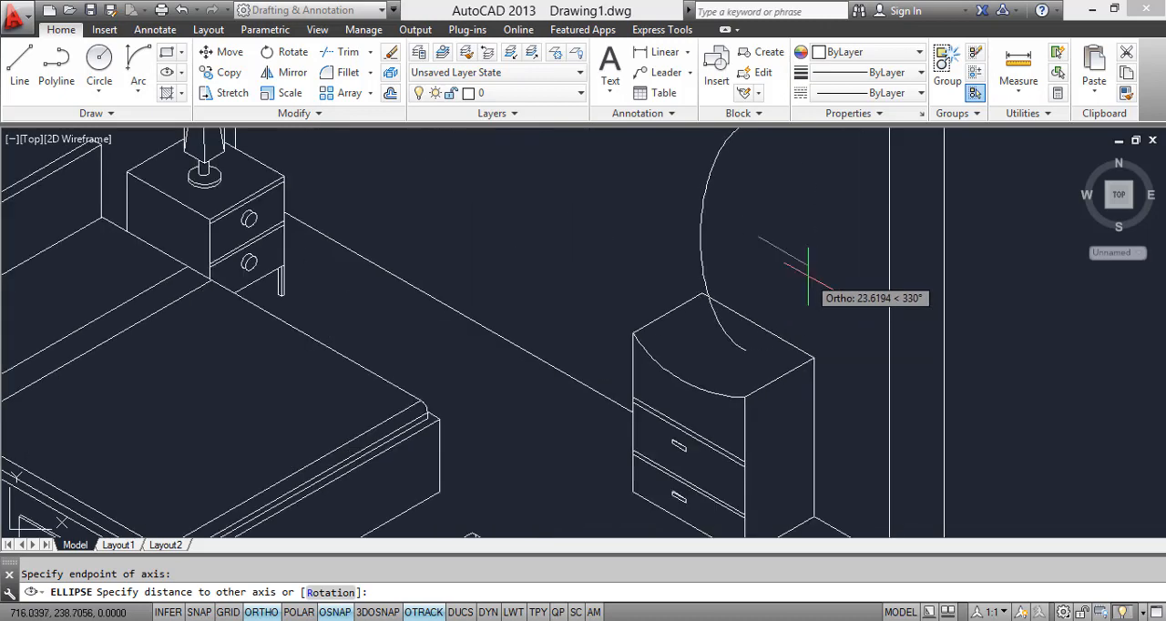
left_click(802, 274)
scroll(802, 268, "down", 3)
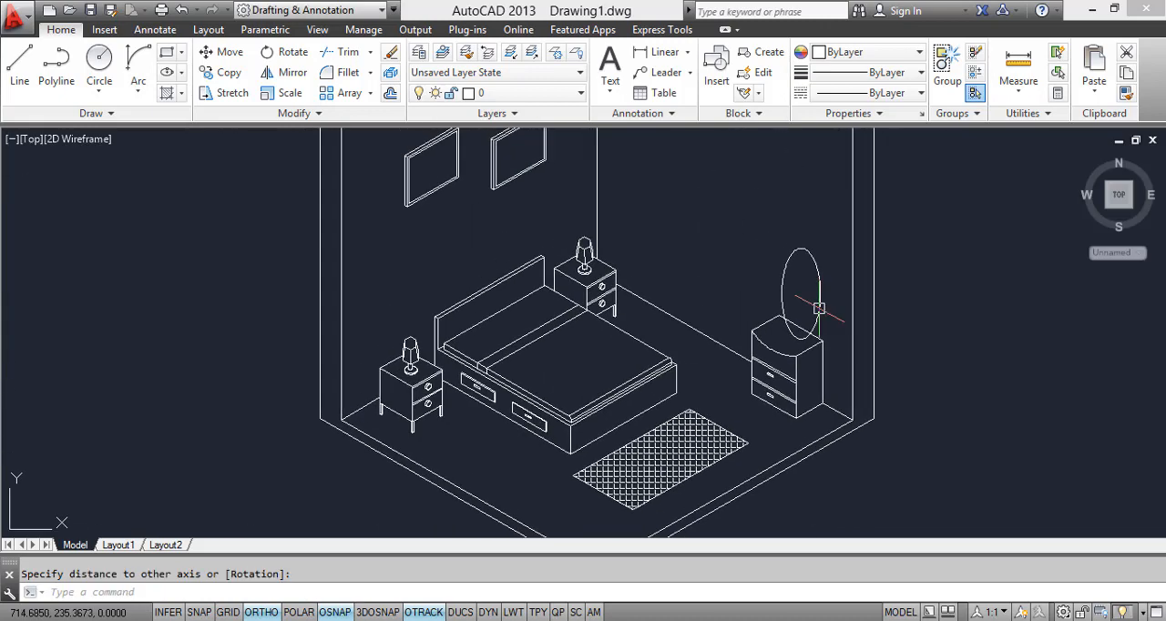
Step: Copy the mirror ellipse about 3 units along the 330° isometric direction to give the mirror thickness
scroll(811, 278, "up", 3)
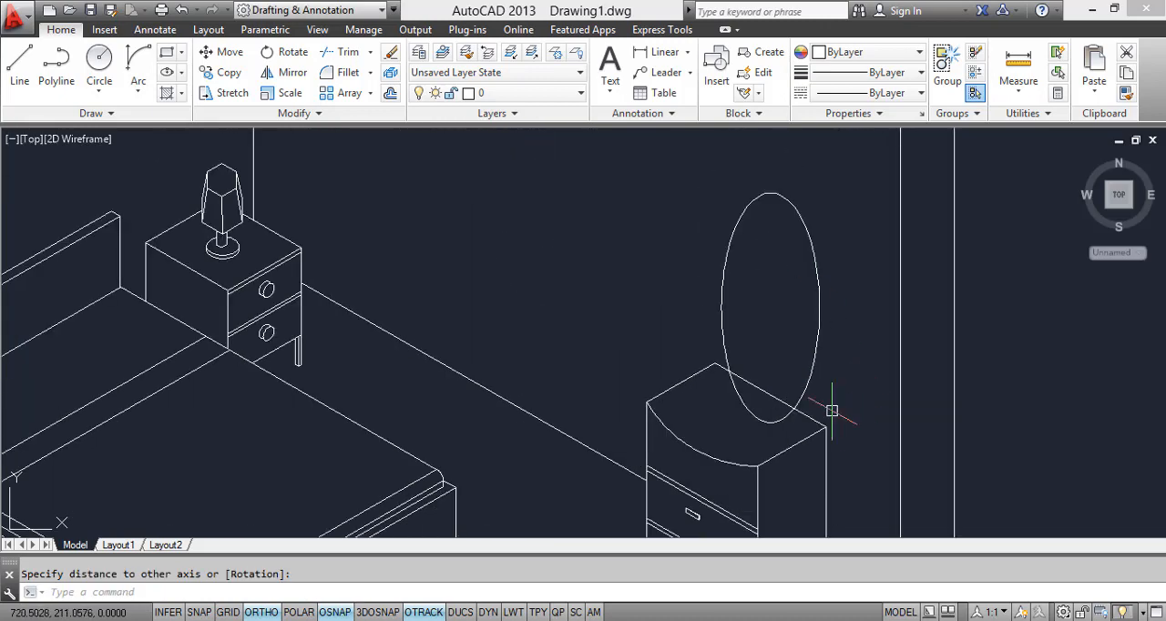
type("c")
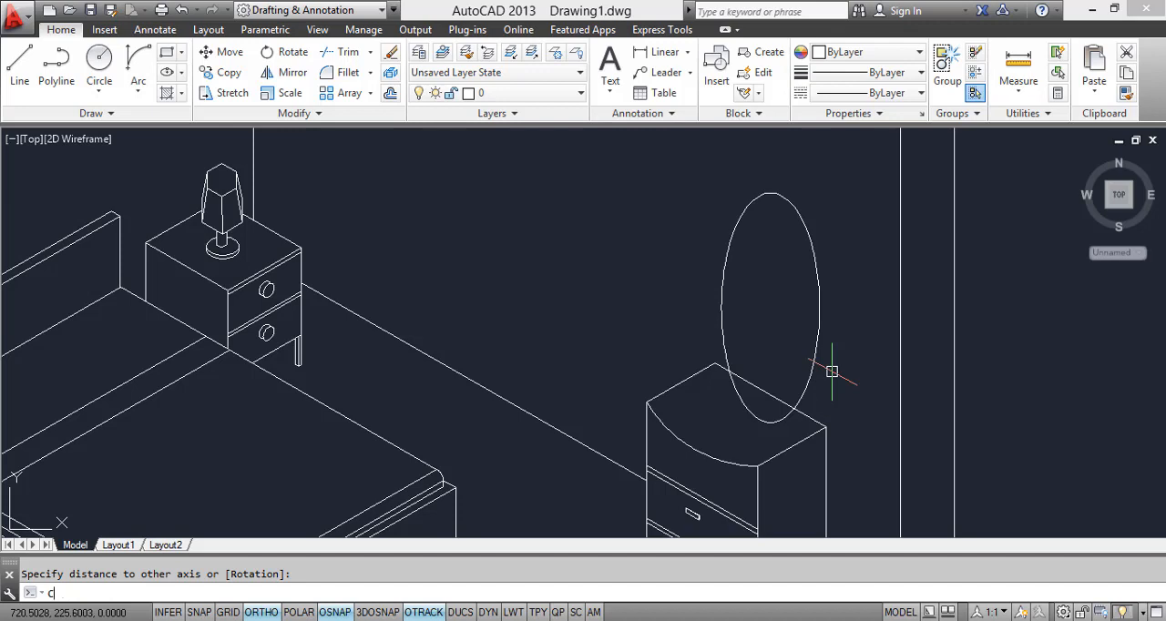
type("o")
key("Return")
scroll(775, 212, "up", 2)
left_click(771, 198)
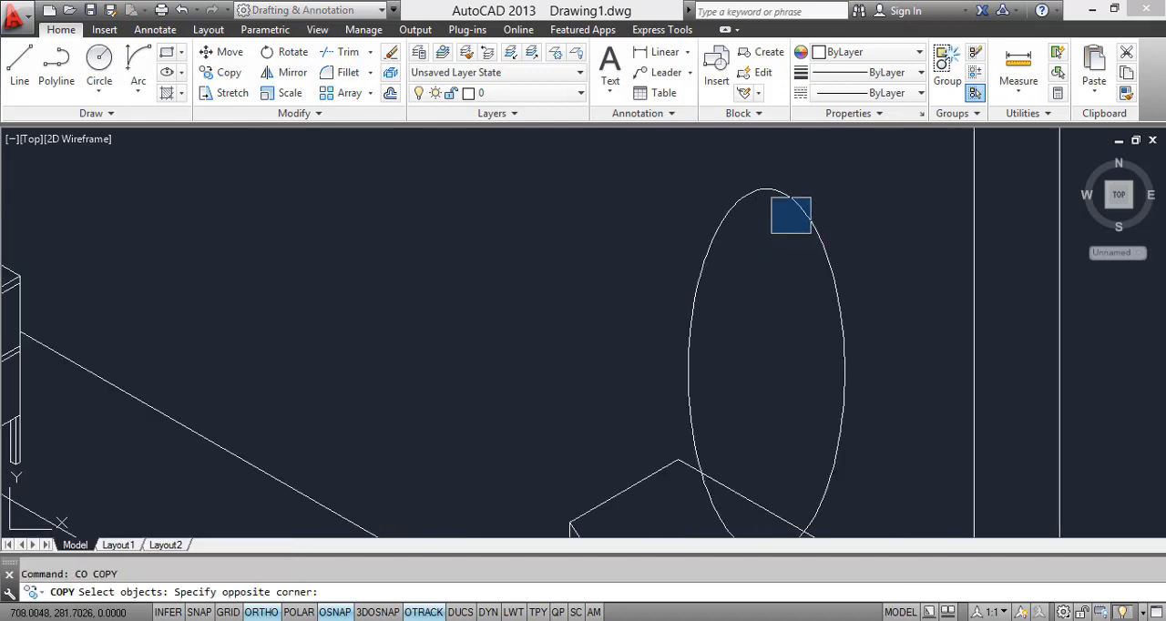
left_click(810, 234)
left_click(880, 298)
left_click(828, 268)
key("Return")
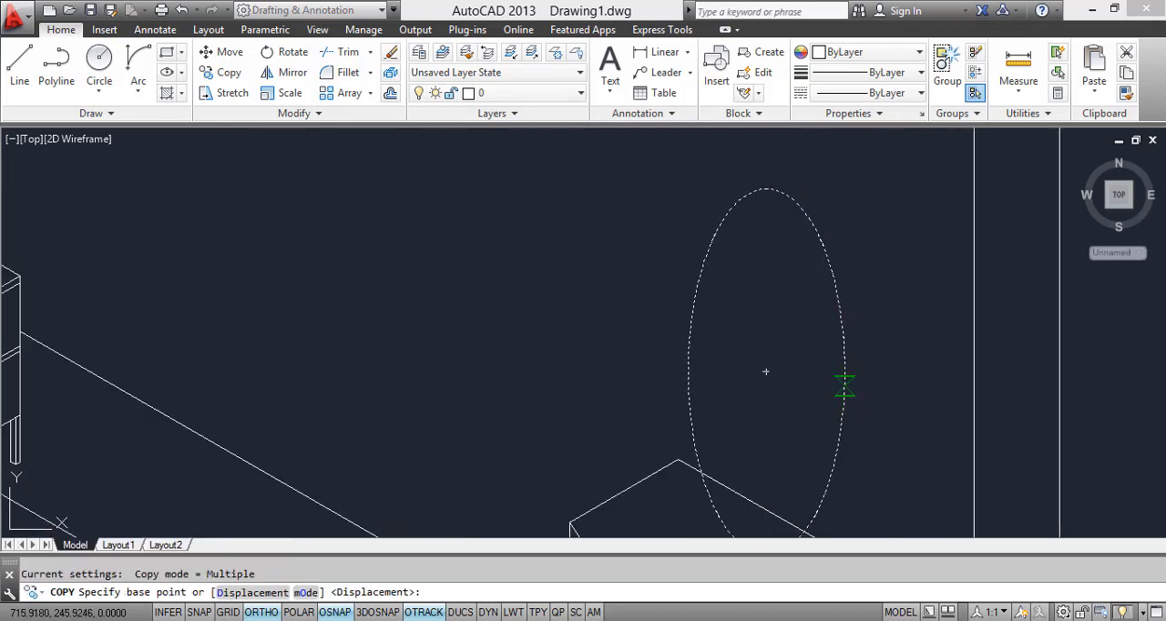
left_click(845, 387)
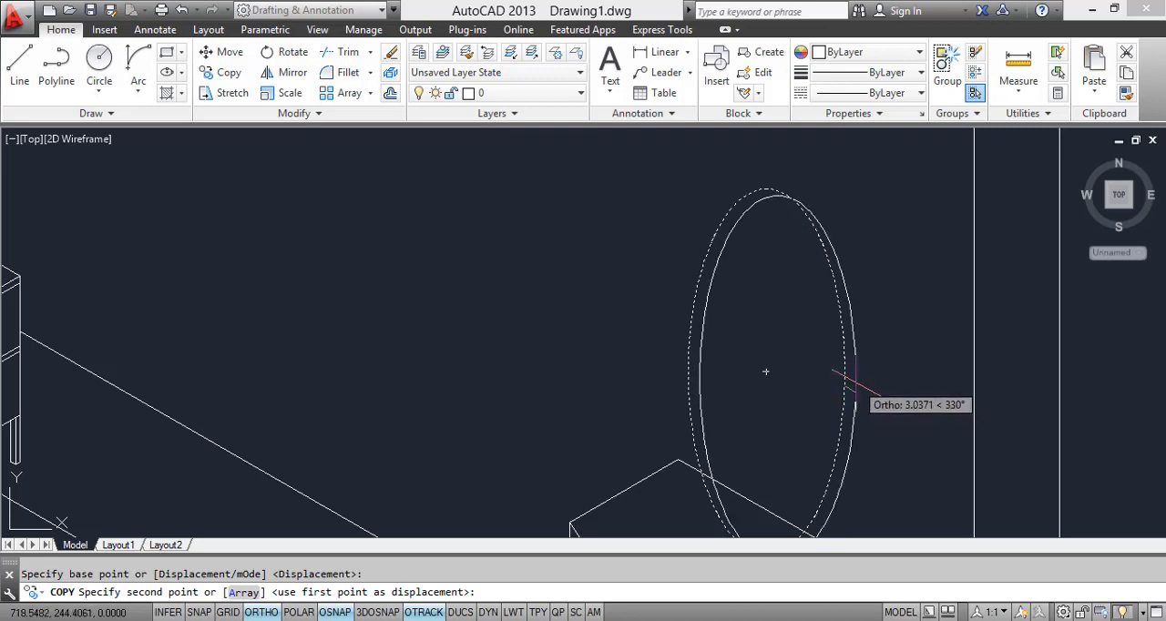
left_click(867, 444)
key("Escape")
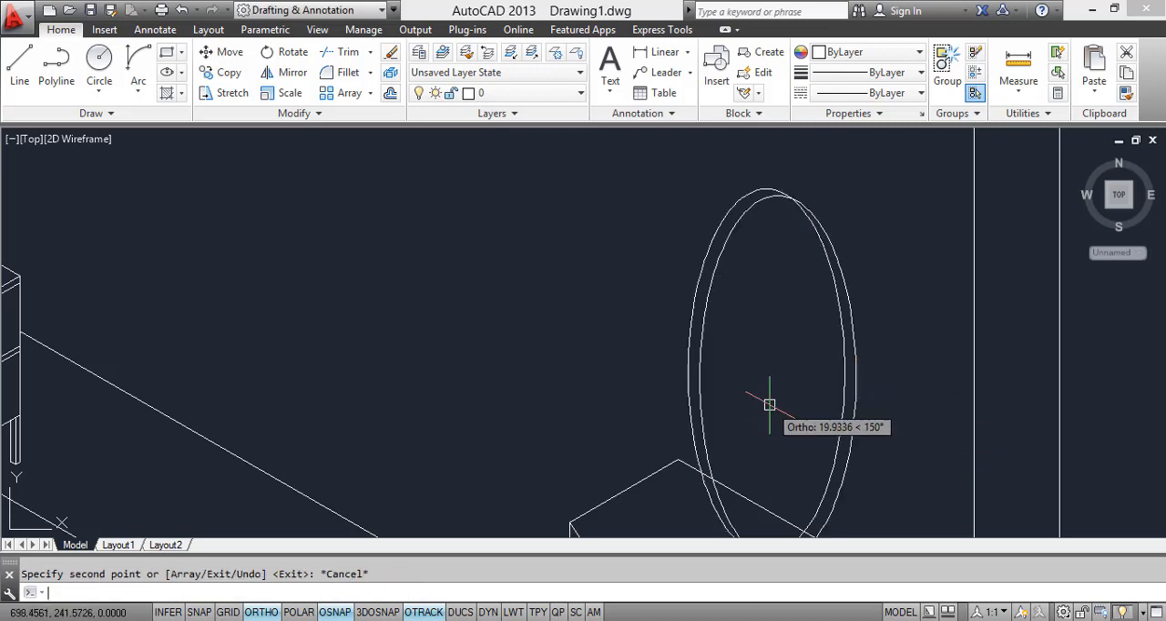
Step: Trim the copied ellipse where it lies inside the original, and the cabinet's back top edge within the mirror outline
type("TR")
key("Return")
key("Return")
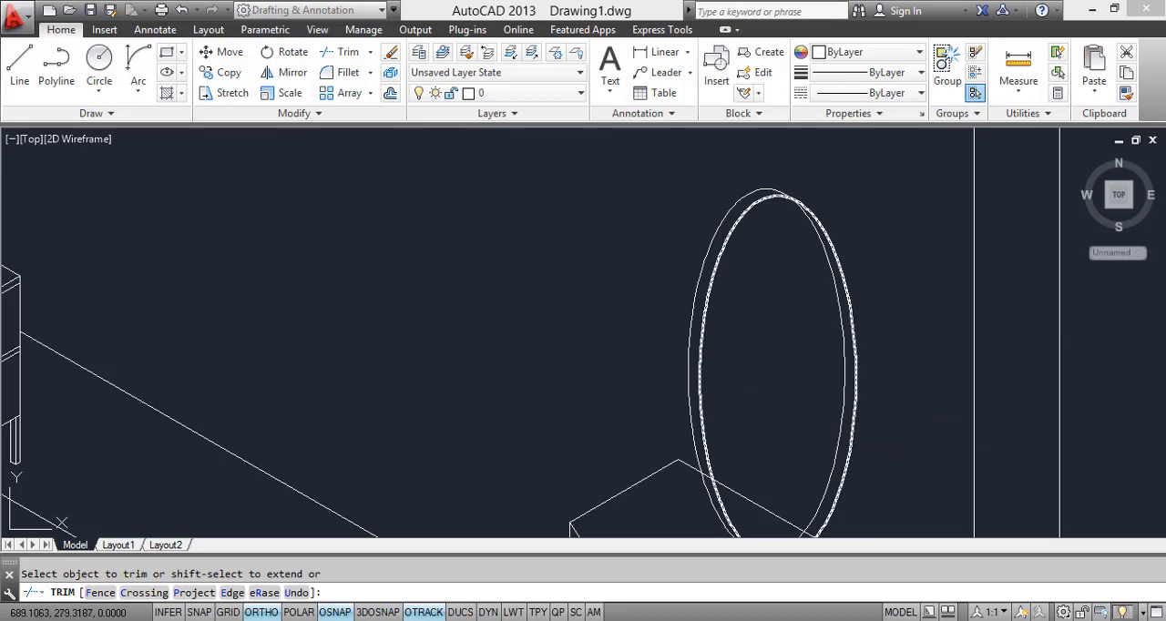
scroll(751, 290, "down", 3)
scroll(726, 372, "up", 4)
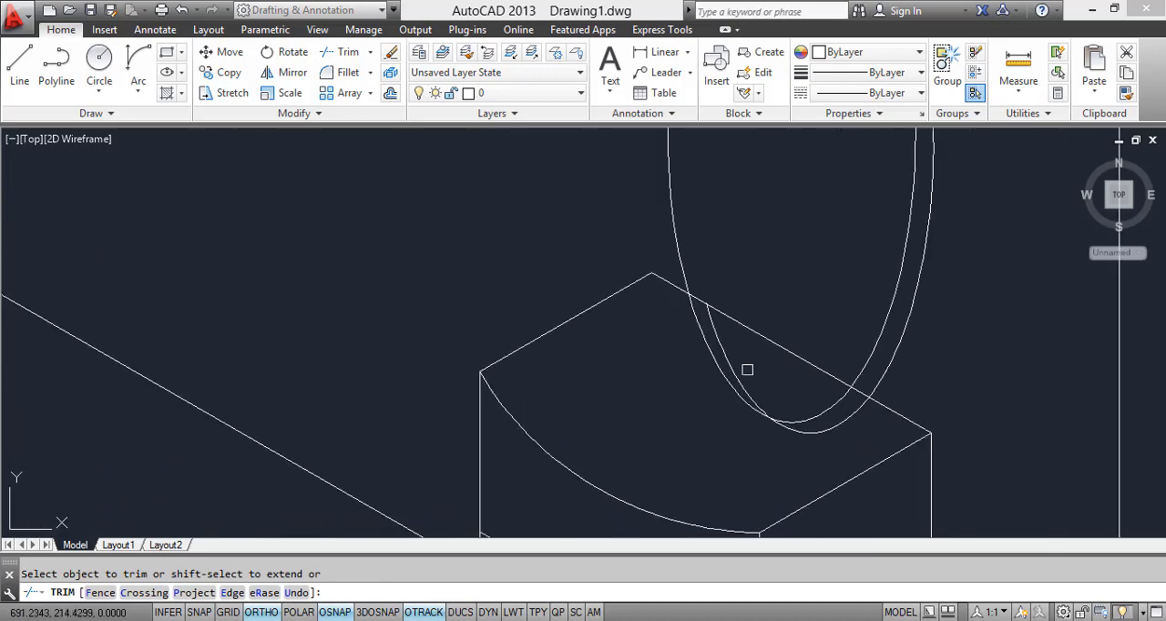
left_click(762, 324)
left_click(751, 350)
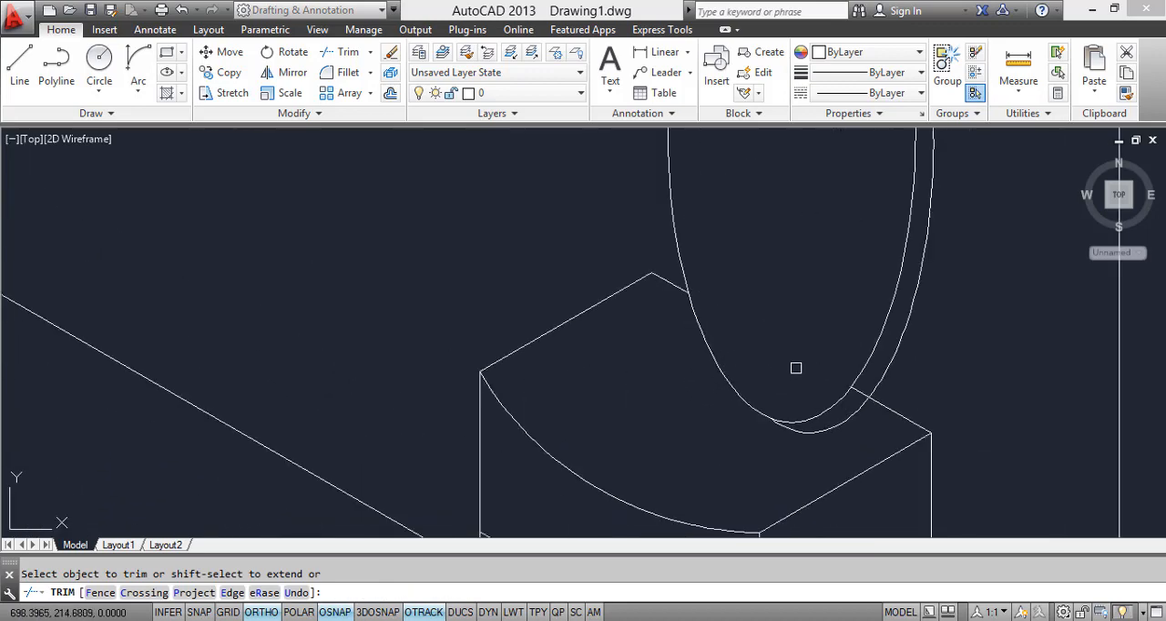
scroll(793, 366, "down", 3)
scroll(822, 418, "up", 4)
scroll(814, 416, "down", 4)
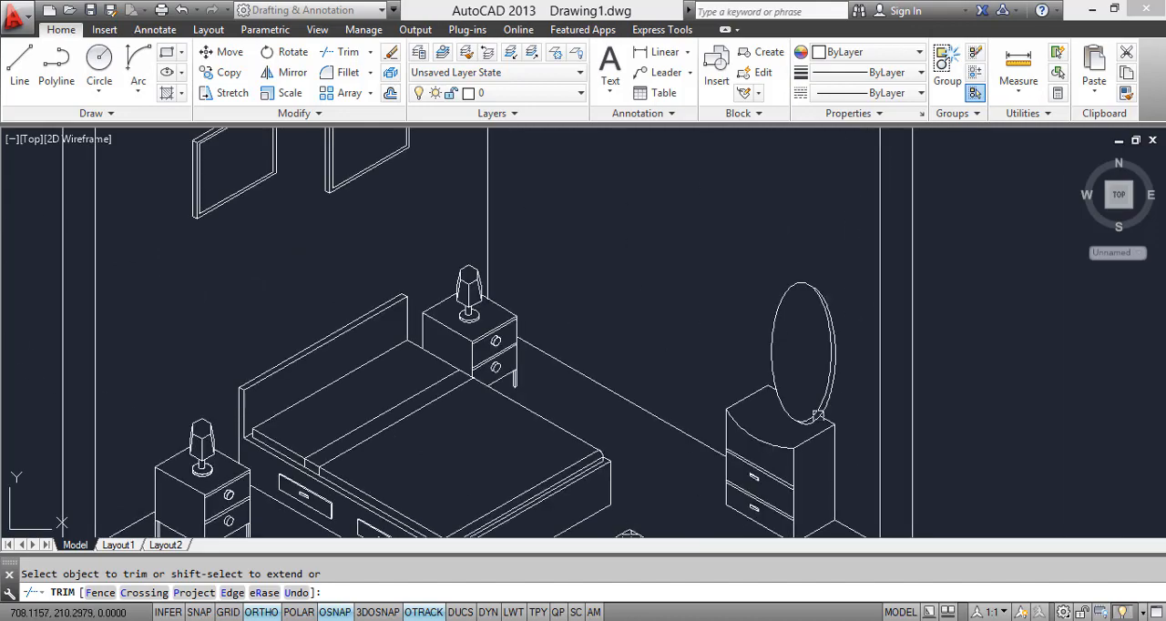
key("Escape")
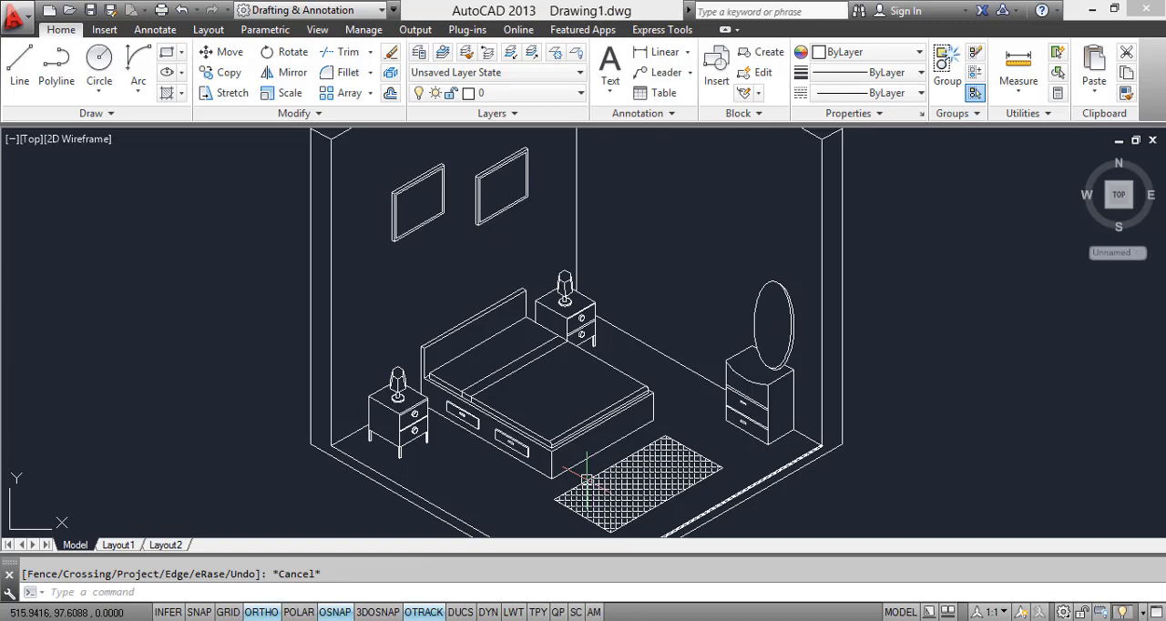
Step: Check the reference image and stretch the trimmed back top edge of the cabinet back across the mirror to its other segment
scroll(776, 373, "up", 10)
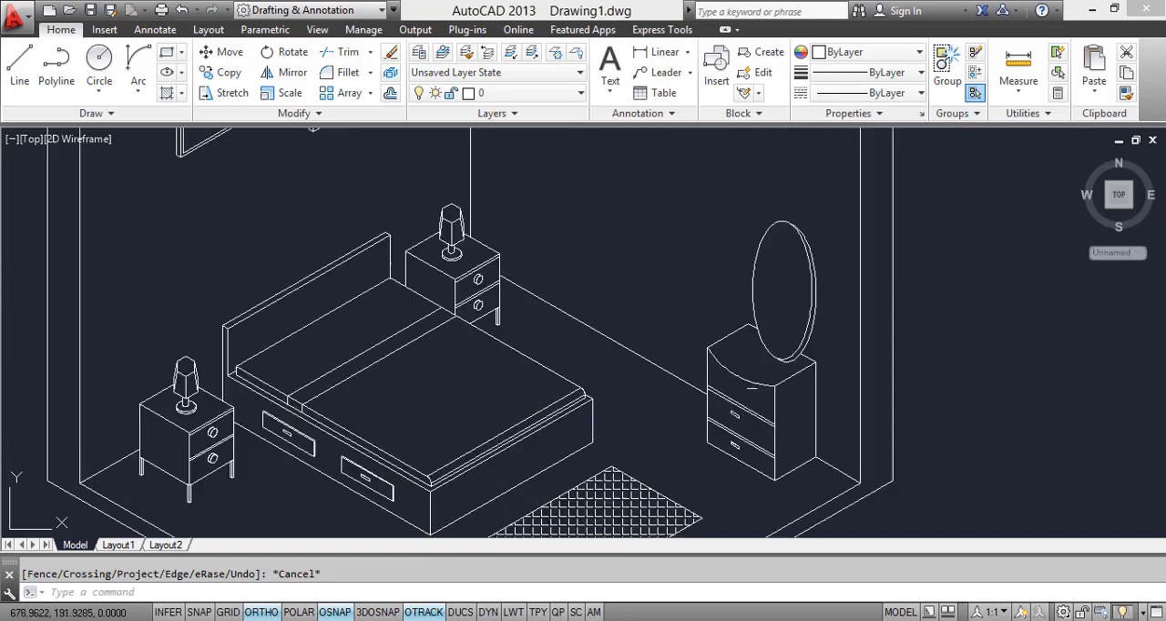
left_click(887, 297)
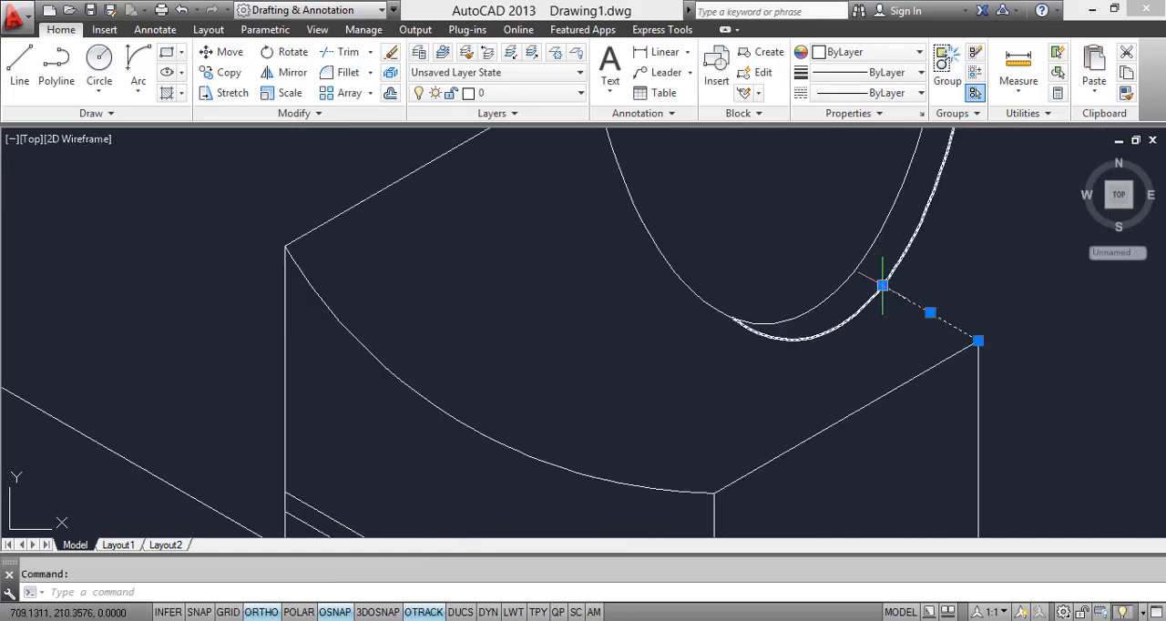
left_click(883, 287)
middle_click_drag(808, 294, 876, 453)
left_click(672, 285)
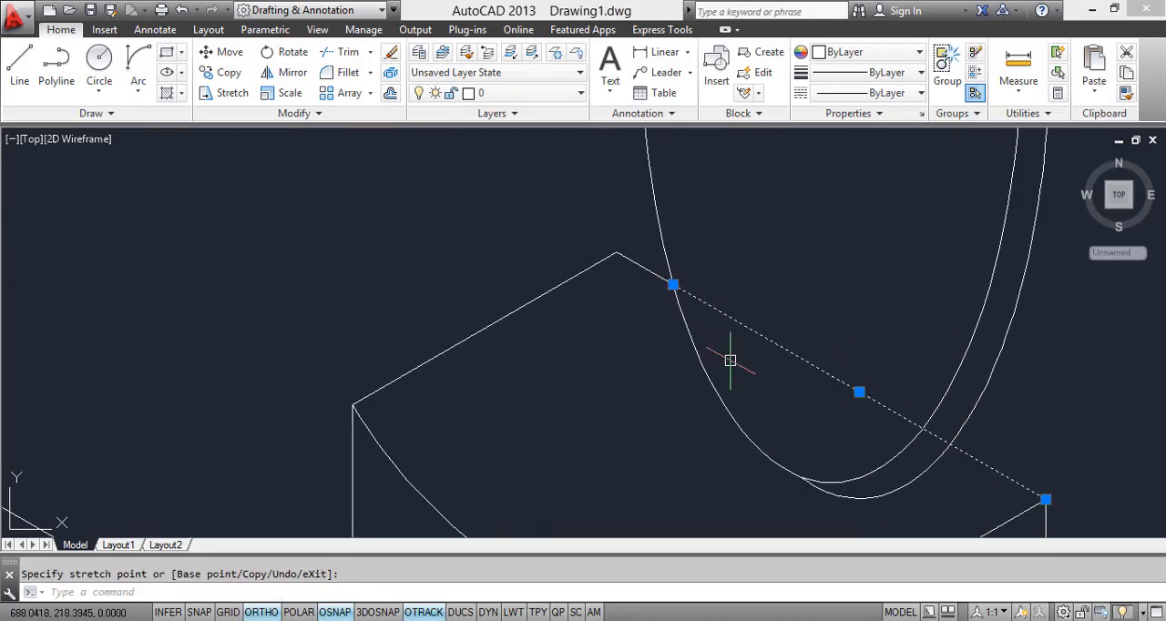
key("Escape")
scroll(703, 346, "down", 3)
Step: Trim the parts of both mirror ellipses that extend below the cabinet's back top edge
type("T")
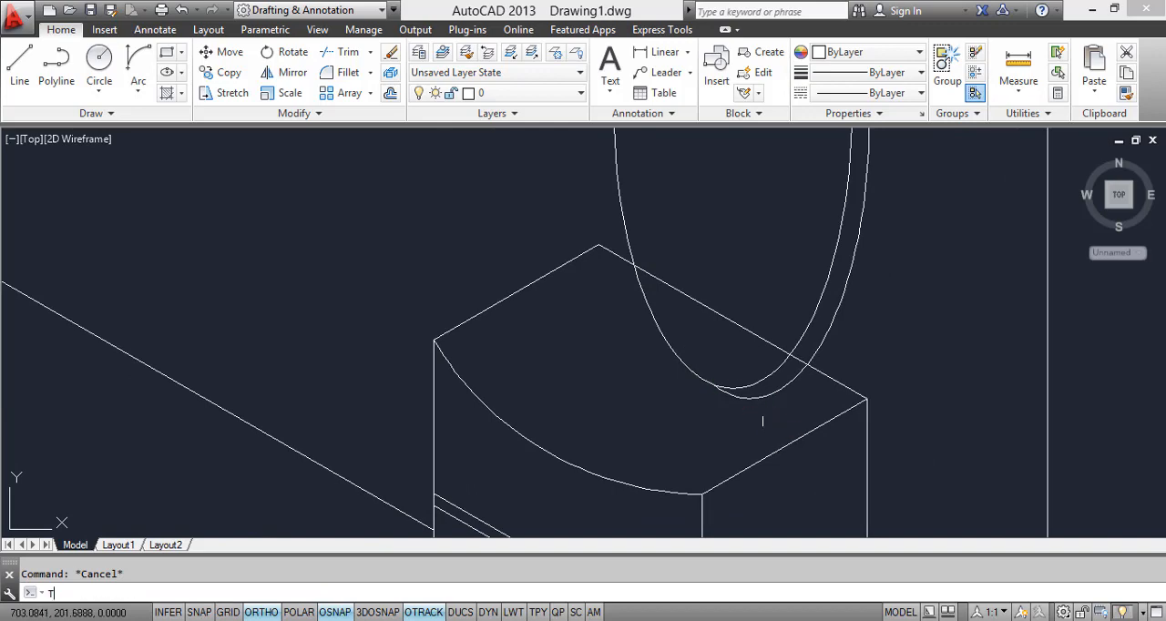
type("R")
key("Return")
key("Return")
left_click(699, 364)
scroll(683, 365, "down", 5)
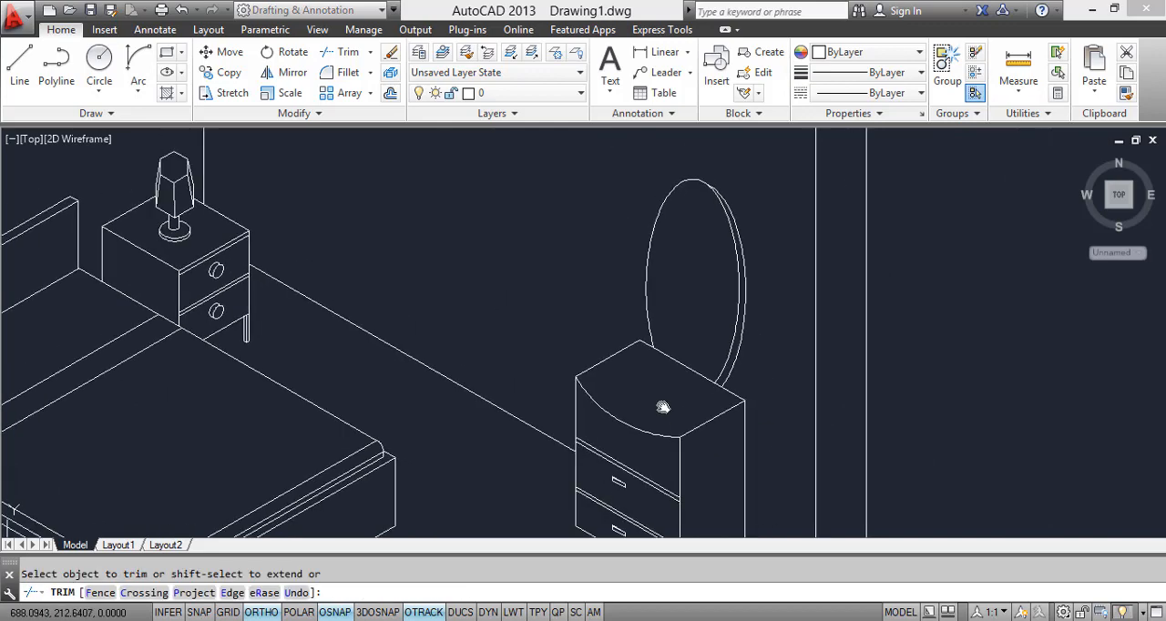
key("Escape")
Step: Draw a smaller upright ellipse from the center of the mirror's front ellipse to form the inner glass outline
scroll(654, 366, "up", 2)
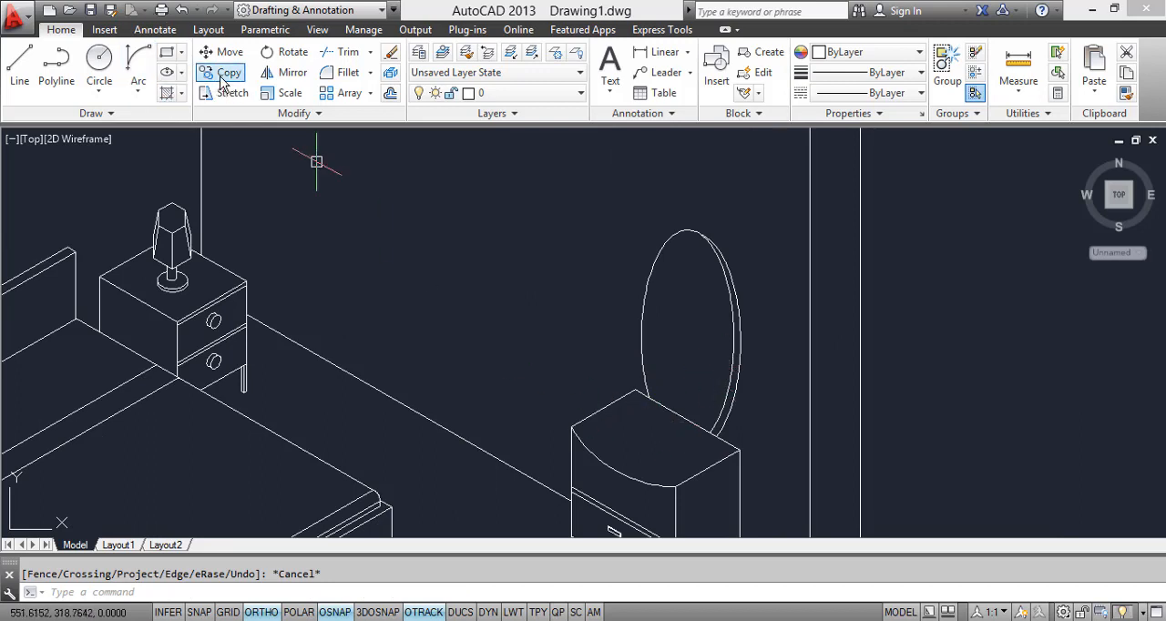
left_click(181, 72)
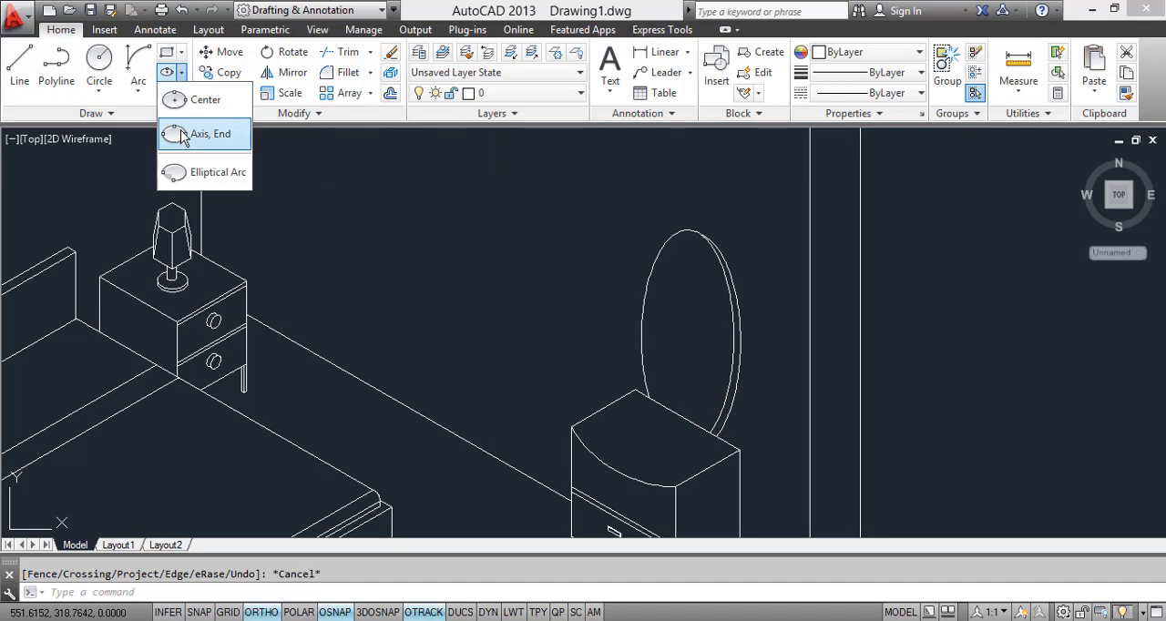
left_click(187, 100)
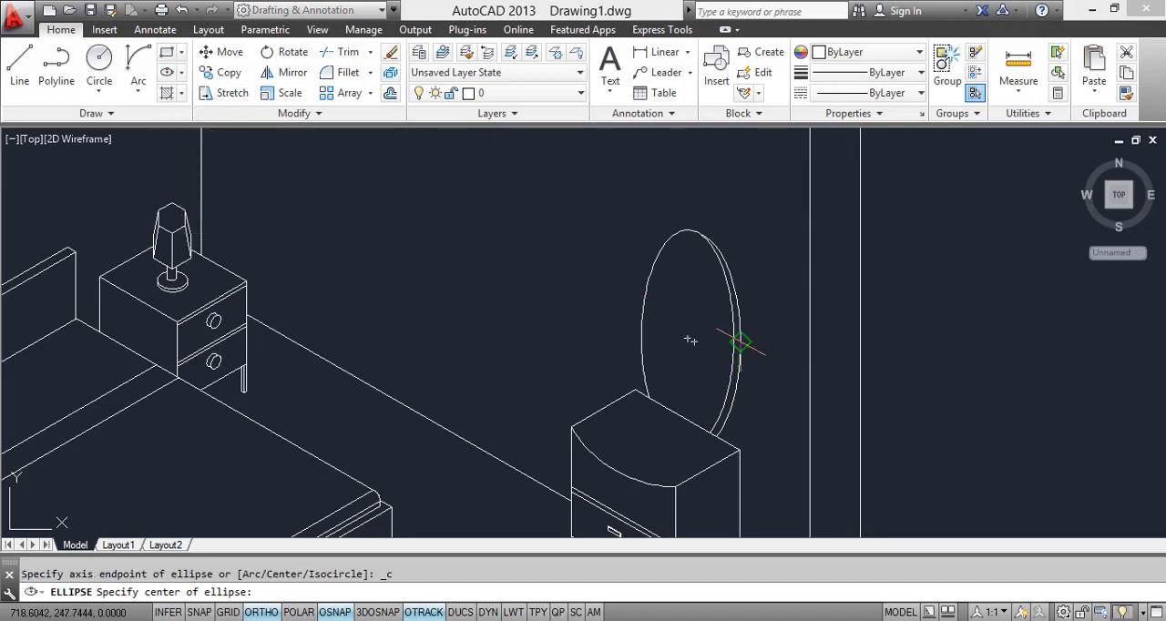
left_click(691, 340)
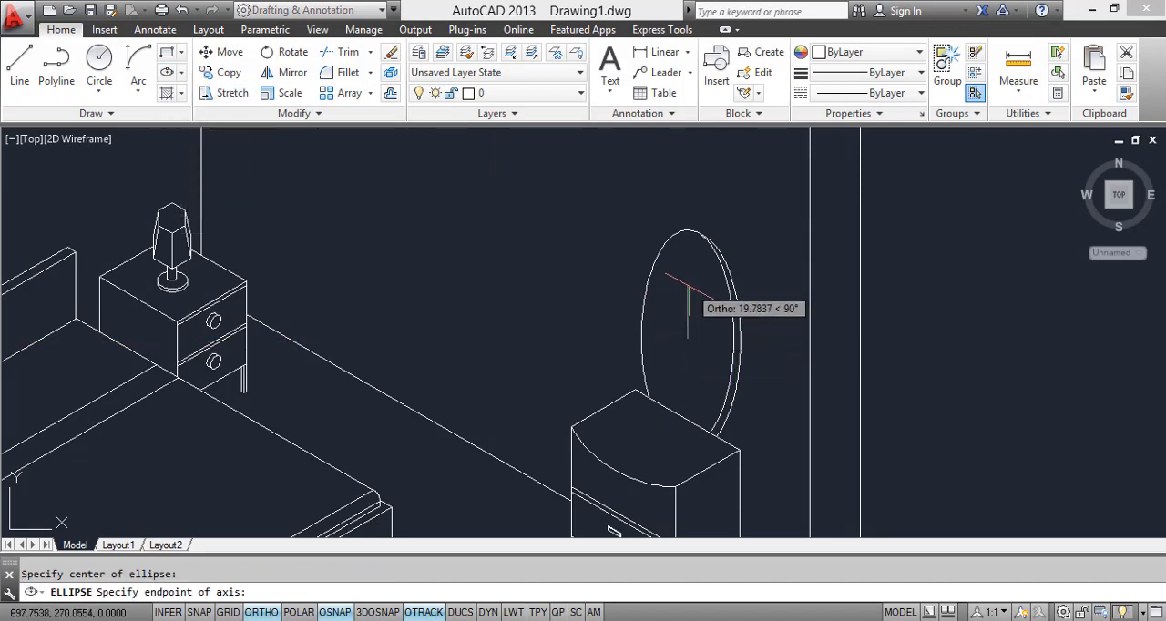
left_click(688, 270)
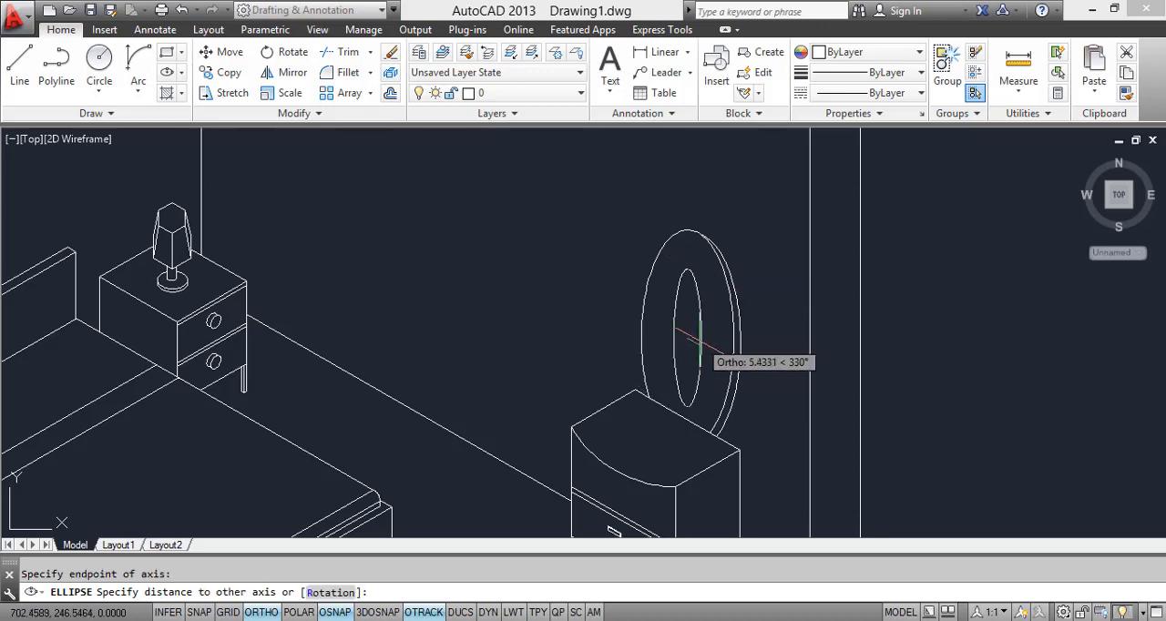
left_click(716, 374)
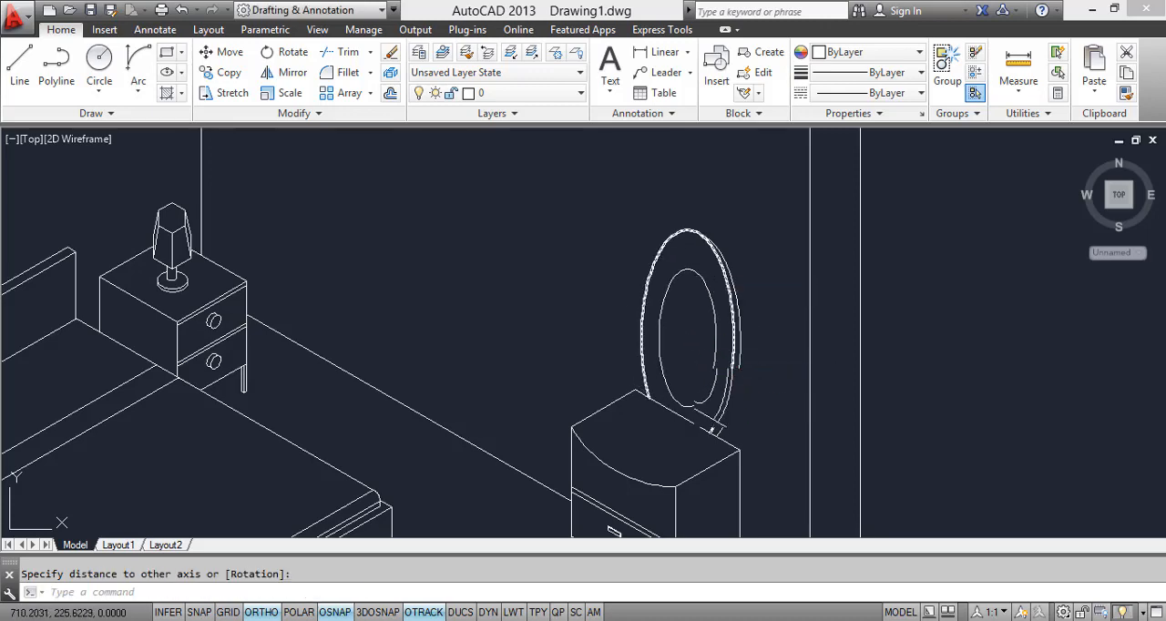
Step: Review the whole room drawing and examine the window, curtains and curtain box on the mirror wall in the reference image
scroll(757, 445, "down", 8)
scroll(760, 473, "up", 5)
scroll(747, 461, "down", 5)
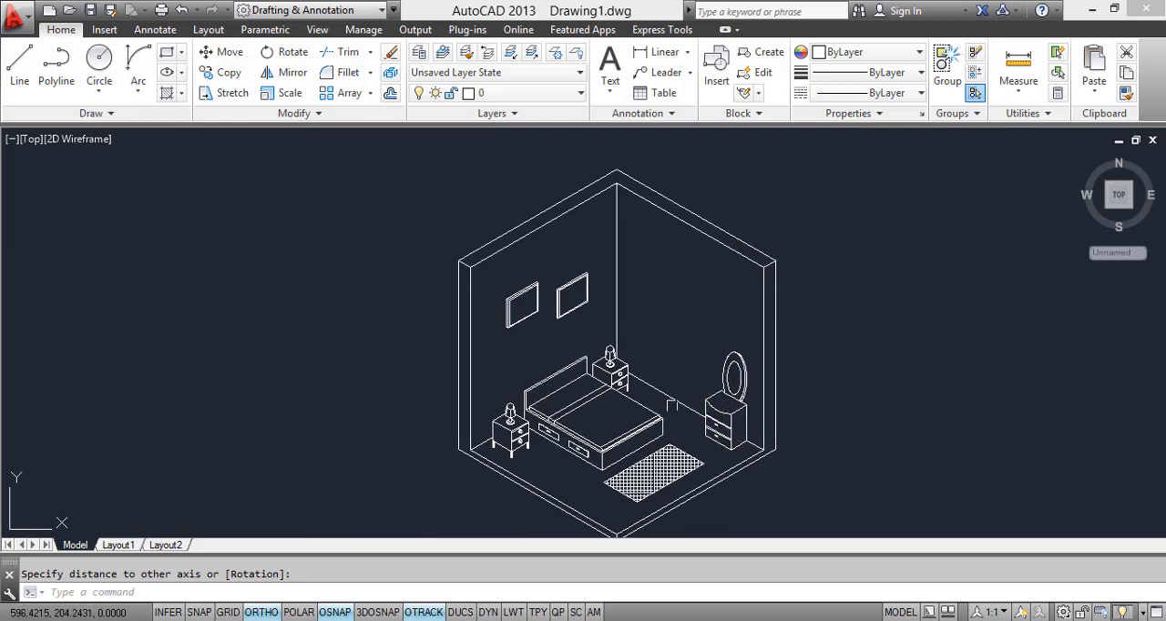
scroll(671, 405, "up", 5)
scroll(671, 382, "down", 5)
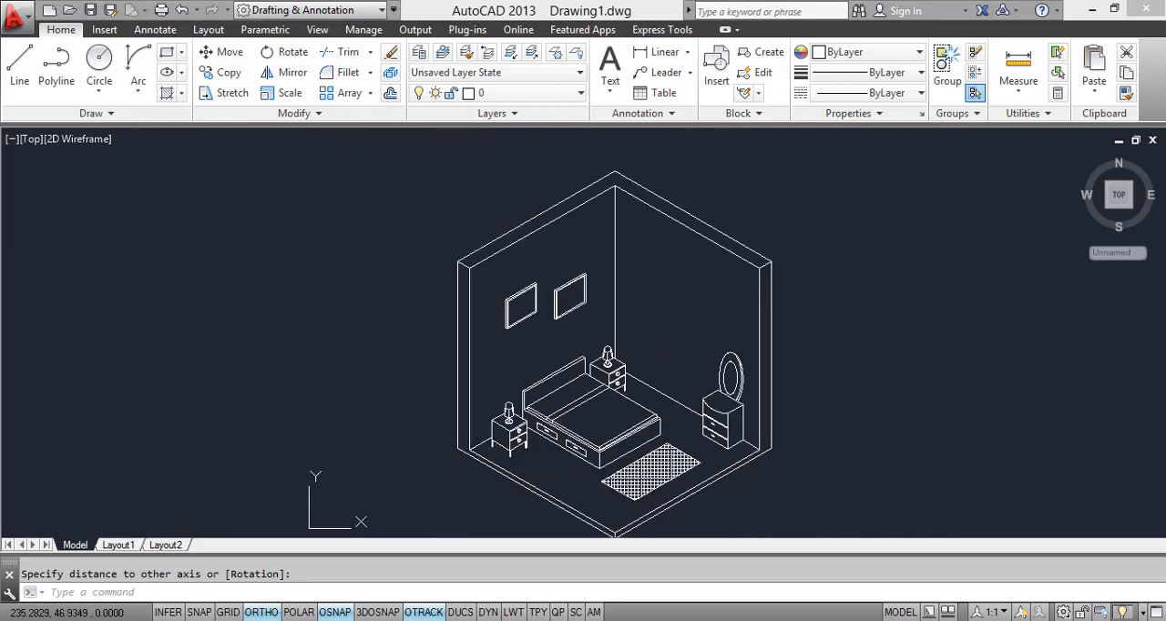
key("alt+Tab")
left_click_drag(721, 275, 706, 429)
left_click_drag(743, 321, 743, 341)
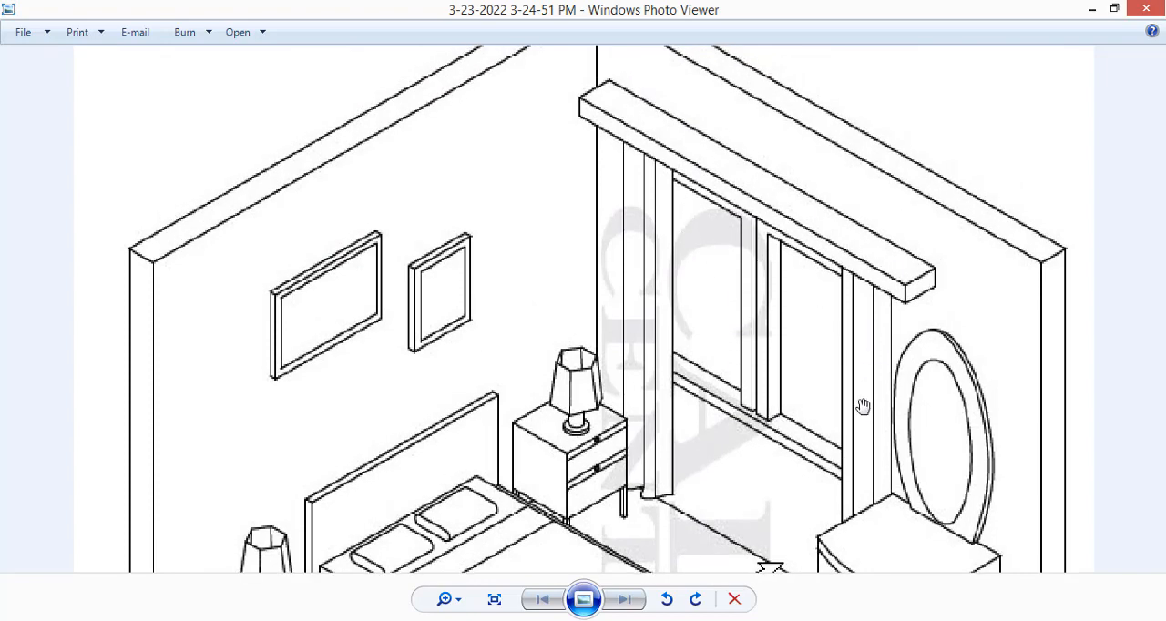
scroll(807, 332, "down", 3)
scroll(734, 472, "up", 2)
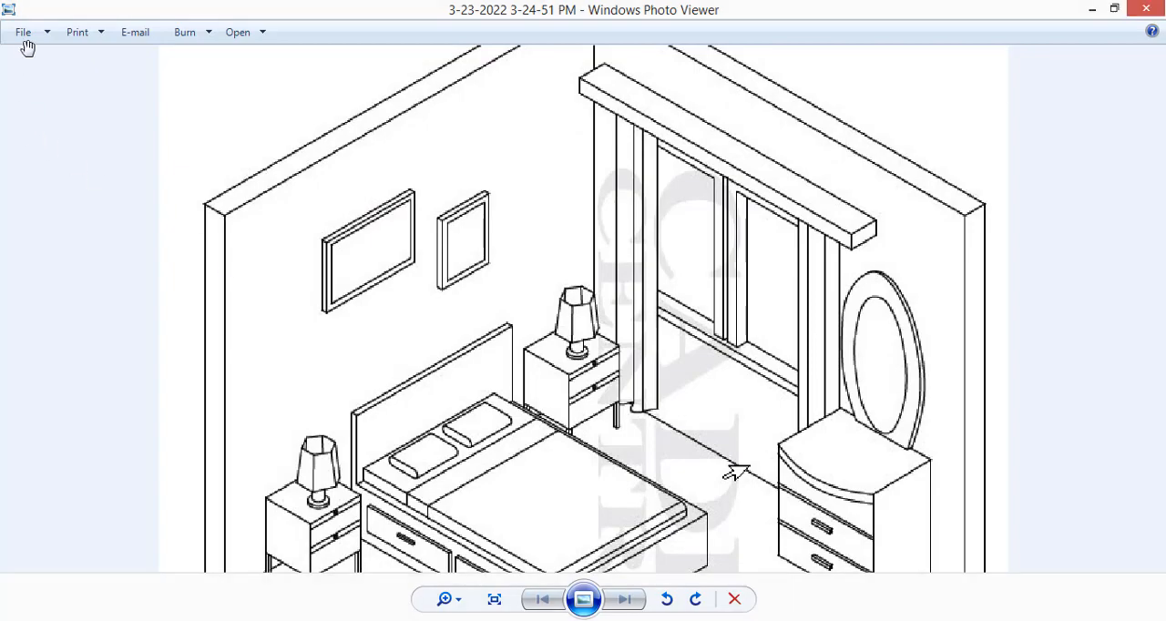
left_click(1100, 9)
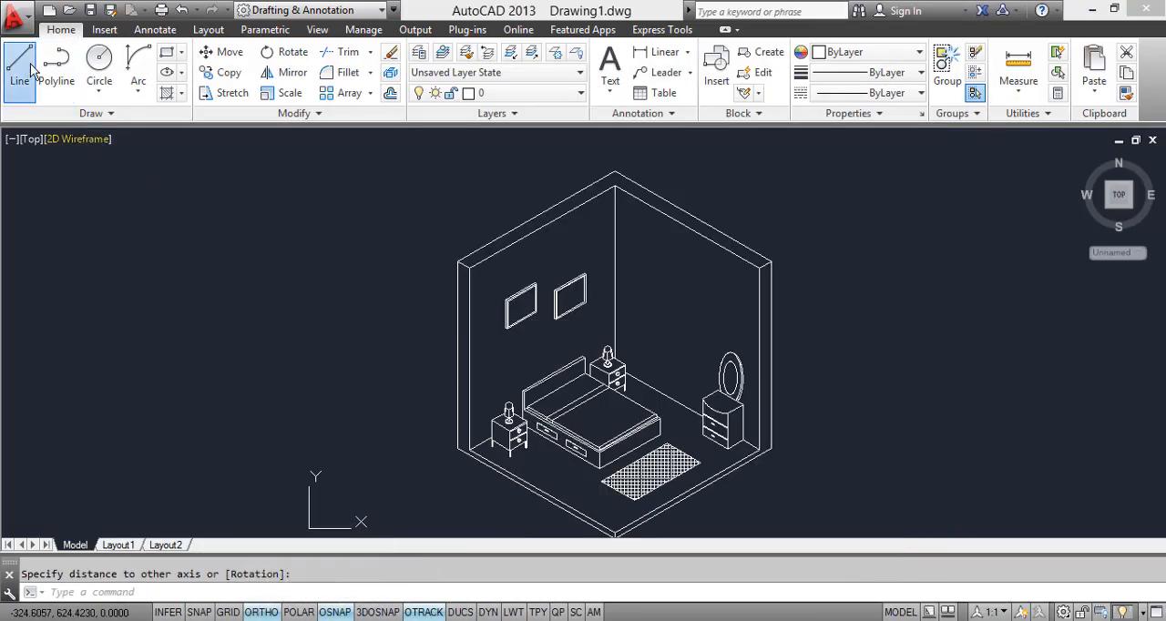
Step: Draw a closed isometric window outline about 122 units wide on the wall between the rear nightstand and the mirror
left_click(19, 65)
scroll(721, 363, "up", 4)
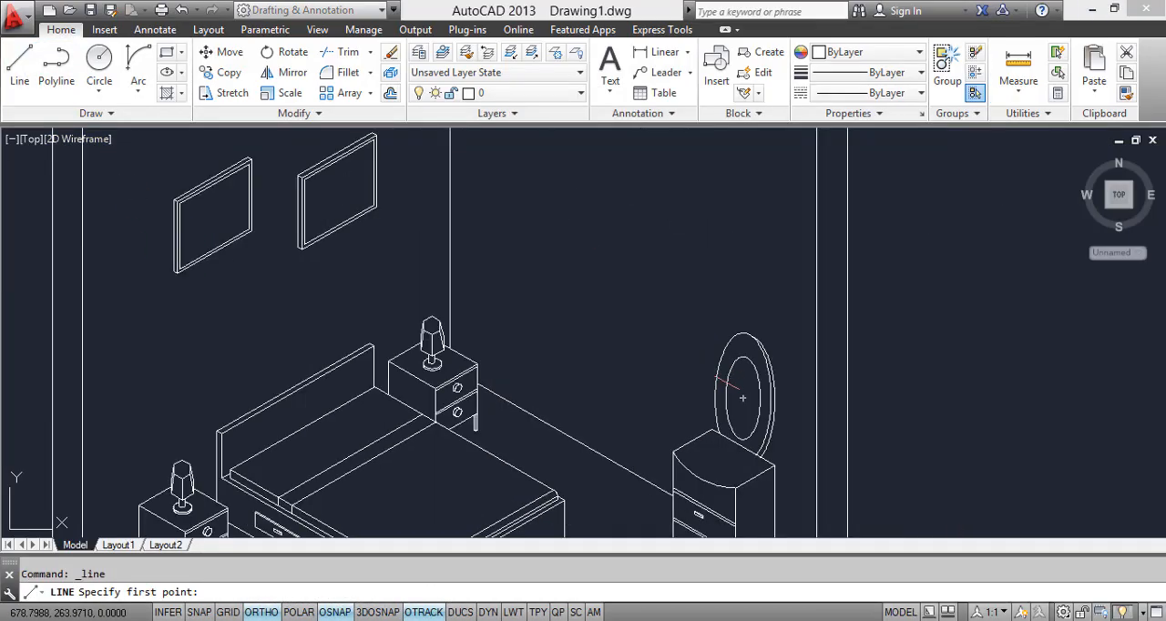
left_click(676, 397)
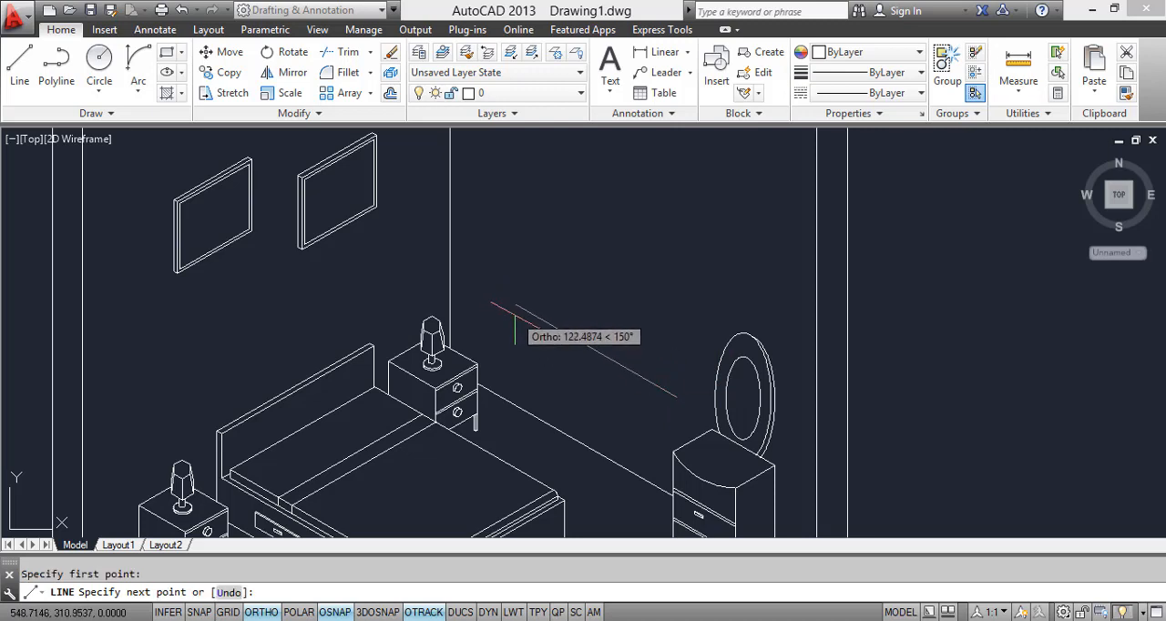
left_click(515, 308)
scroll(518, 235, "down", 2)
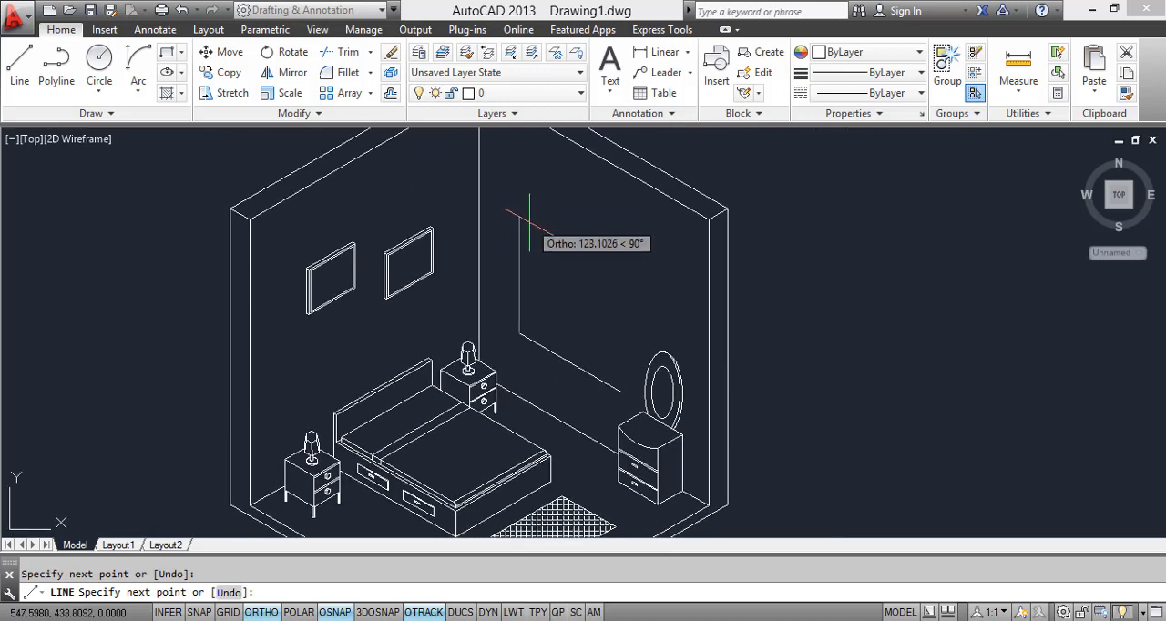
left_click(528, 240)
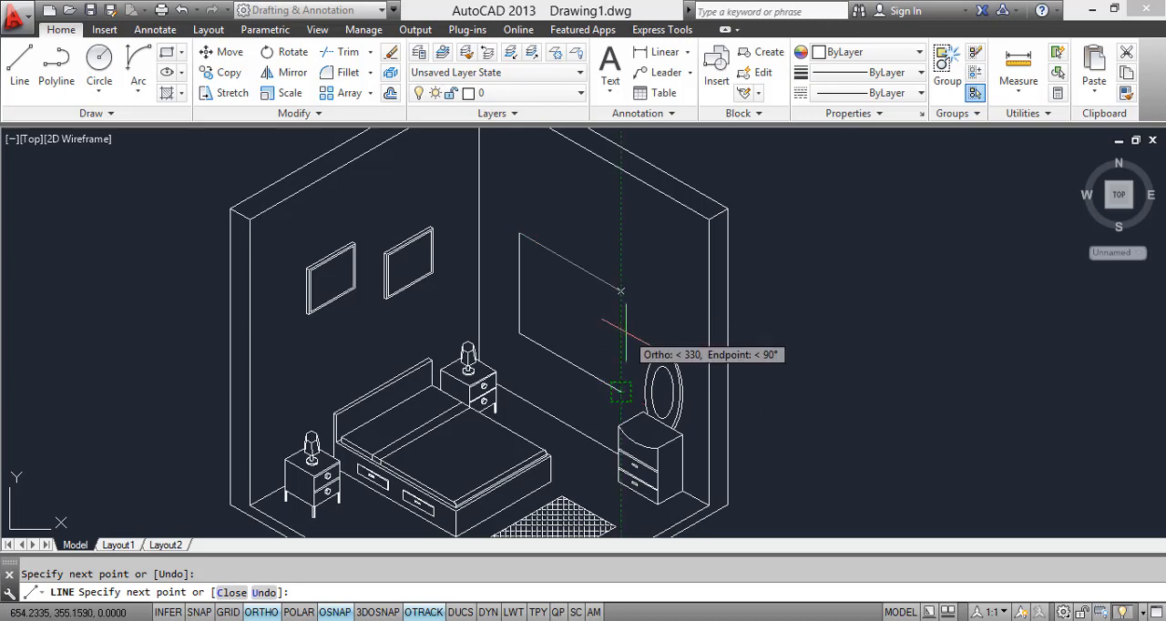
left_click(621, 291)
left_click(622, 392)
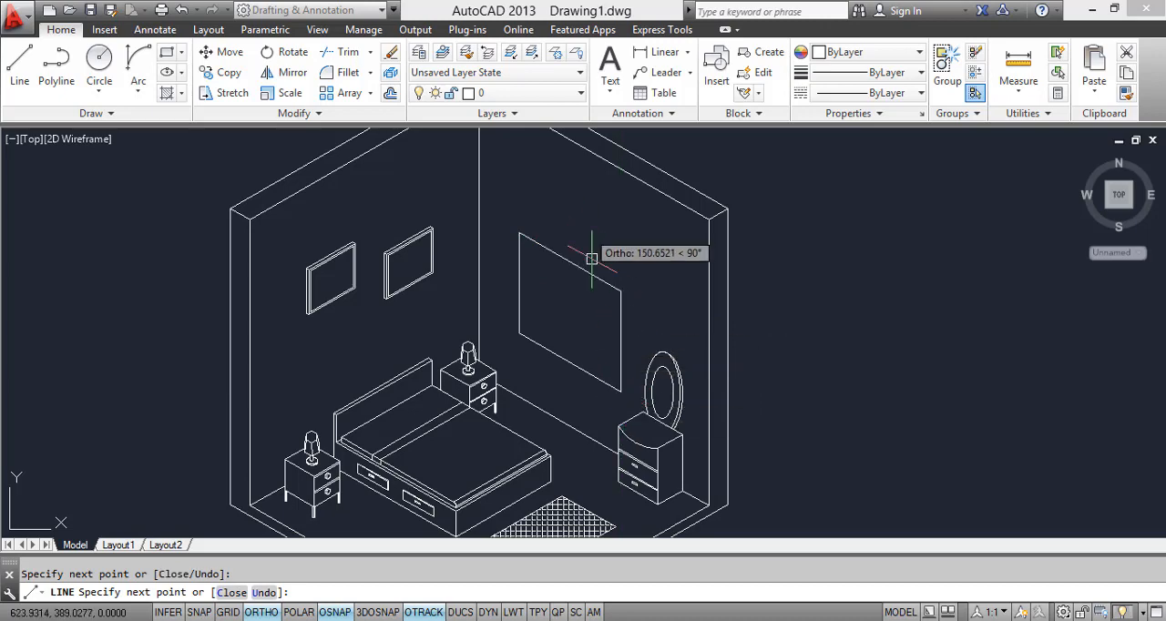
key("Escape")
Step: Copy the window's left and bottom edges about 9 units along the 30° isometric direction to show the wall depth
middle_click_drag(601, 339, 553, 272)
scroll(538, 261, "up", 2)
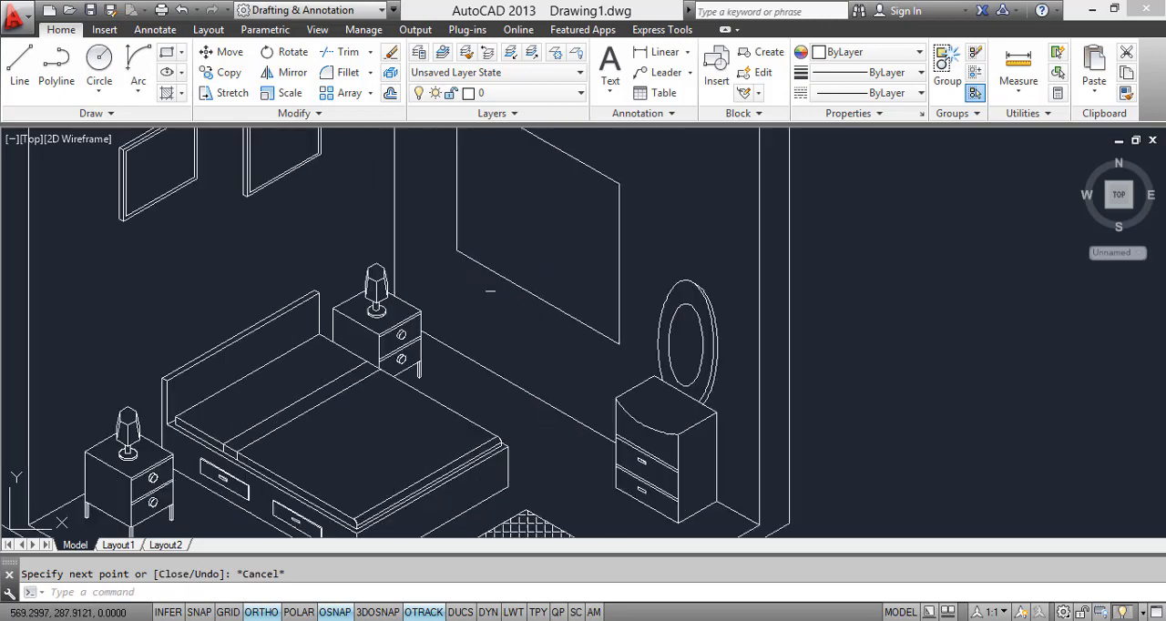
left_click(446, 236)
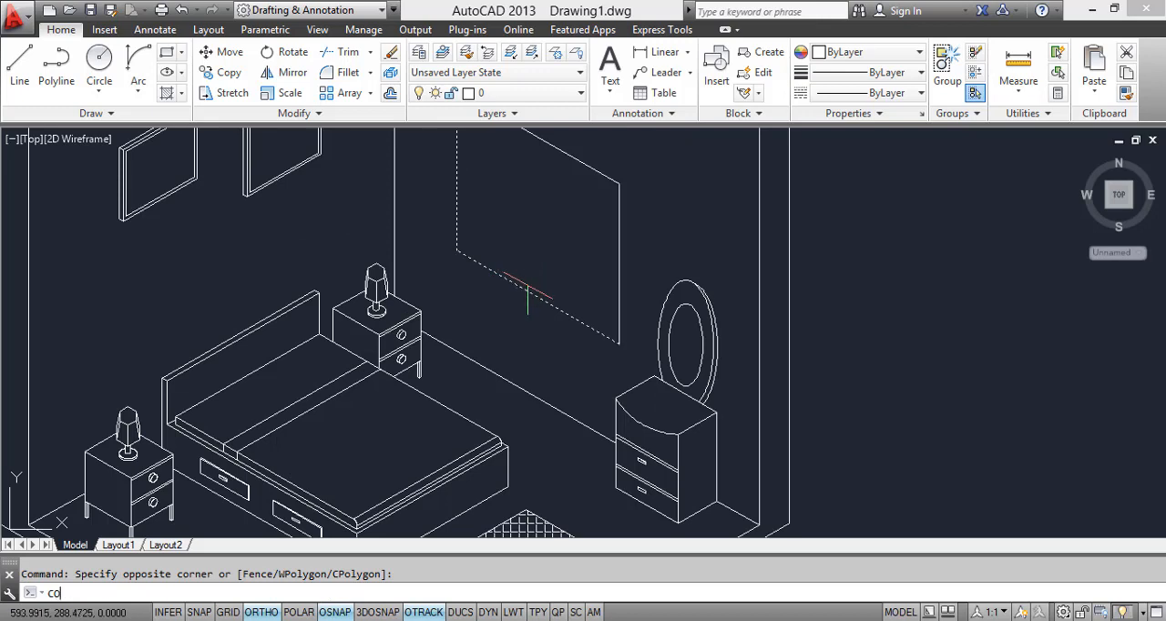
type("co")
key("Return")
left_click(456, 248)
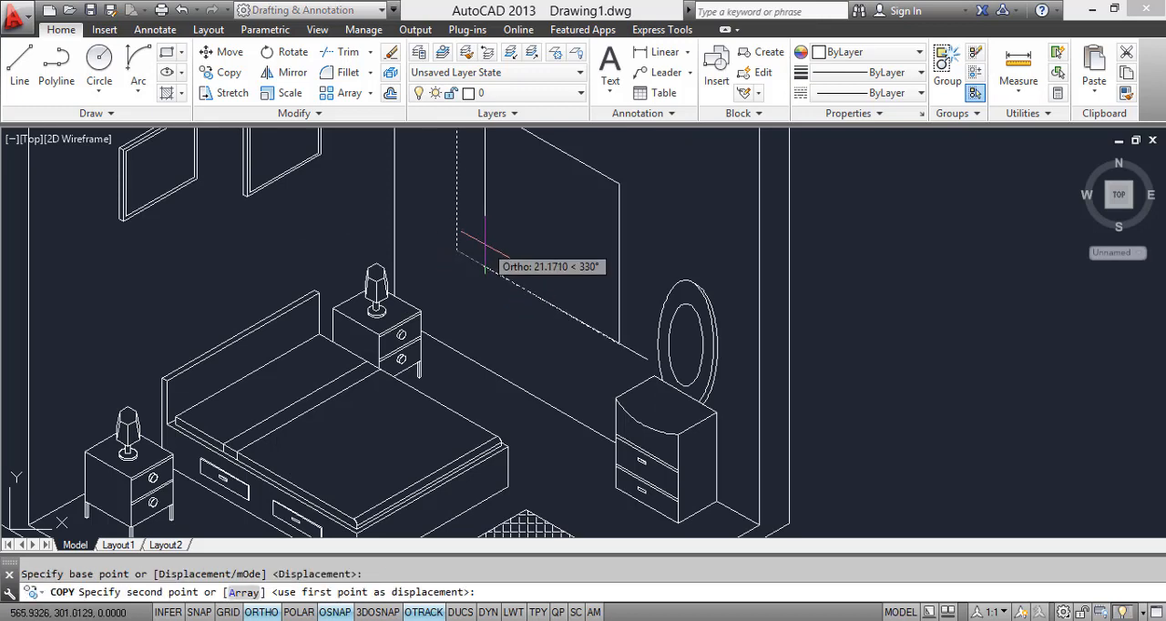
key("F5")
scroll(457, 246, "up", 3)
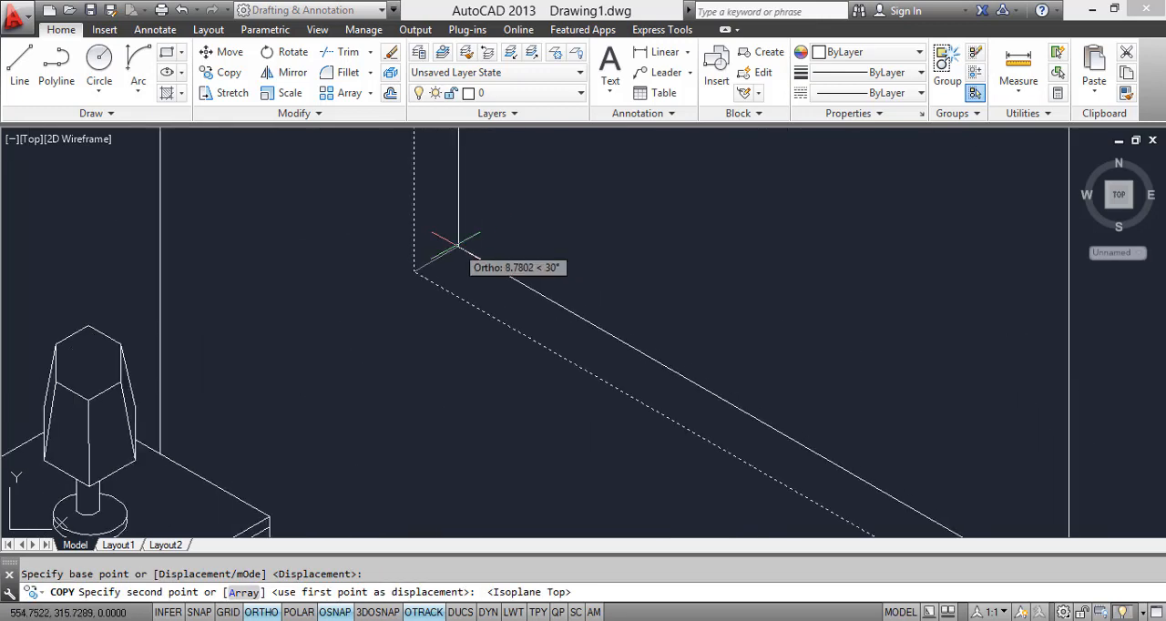
left_click(458, 245)
scroll(468, 252, "down", 4)
key("Escape")
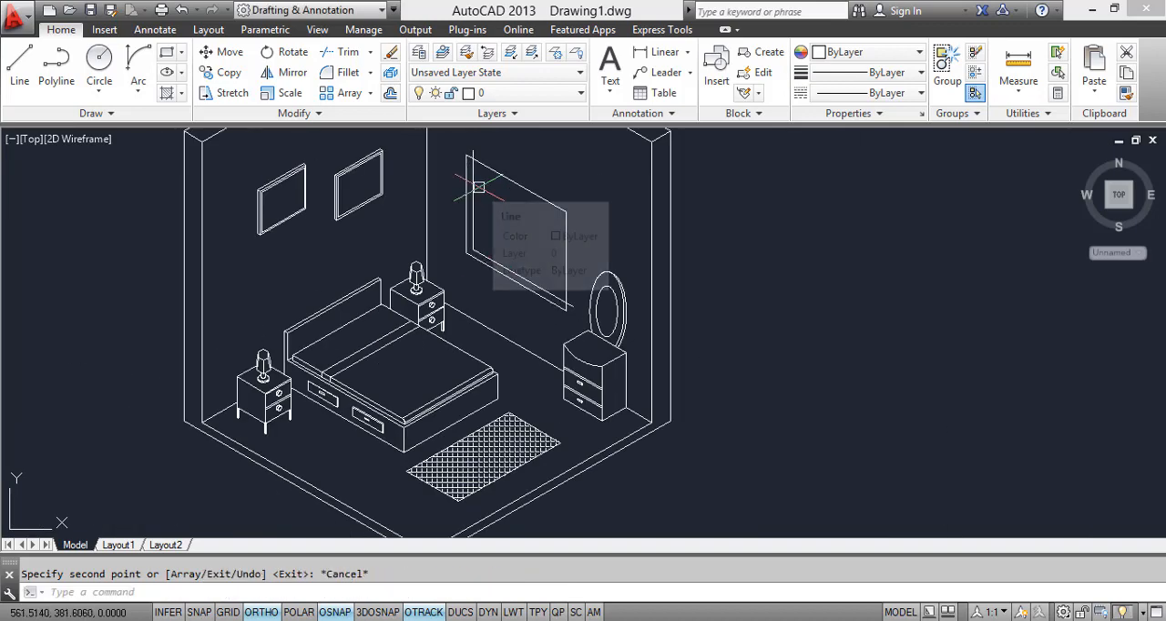
Step: Trim the copied window edges where they extend past the outline's top and right edges
type("tr")
key("Return")
key("Return")
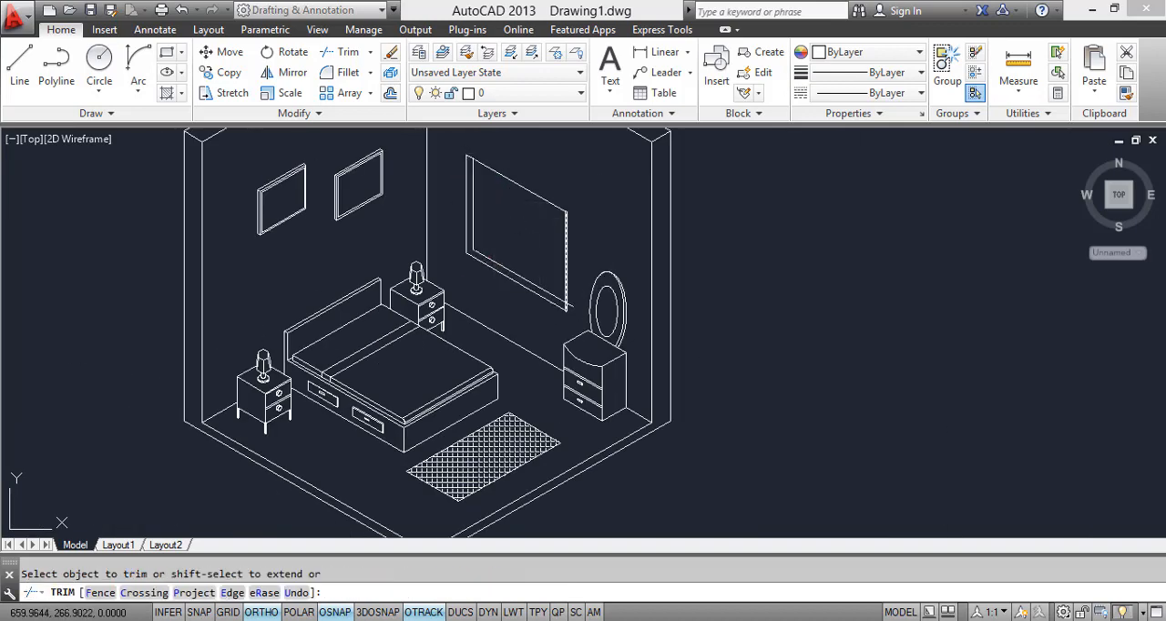
left_click(567, 293)
key("Escape")
scroll(522, 248, "down", 3)
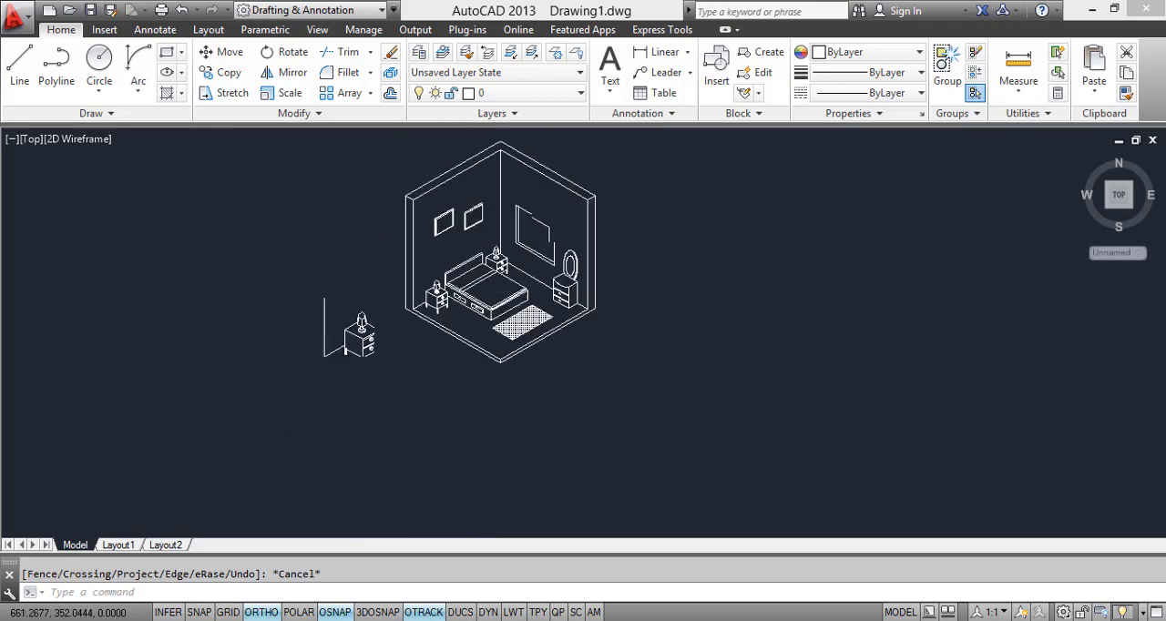
Step: Draw a curtain box edge above the window along the 330° isometric direction, extending past both window sides, and check the reference image
left_click(20, 65)
scroll(469, 195, "up", 4)
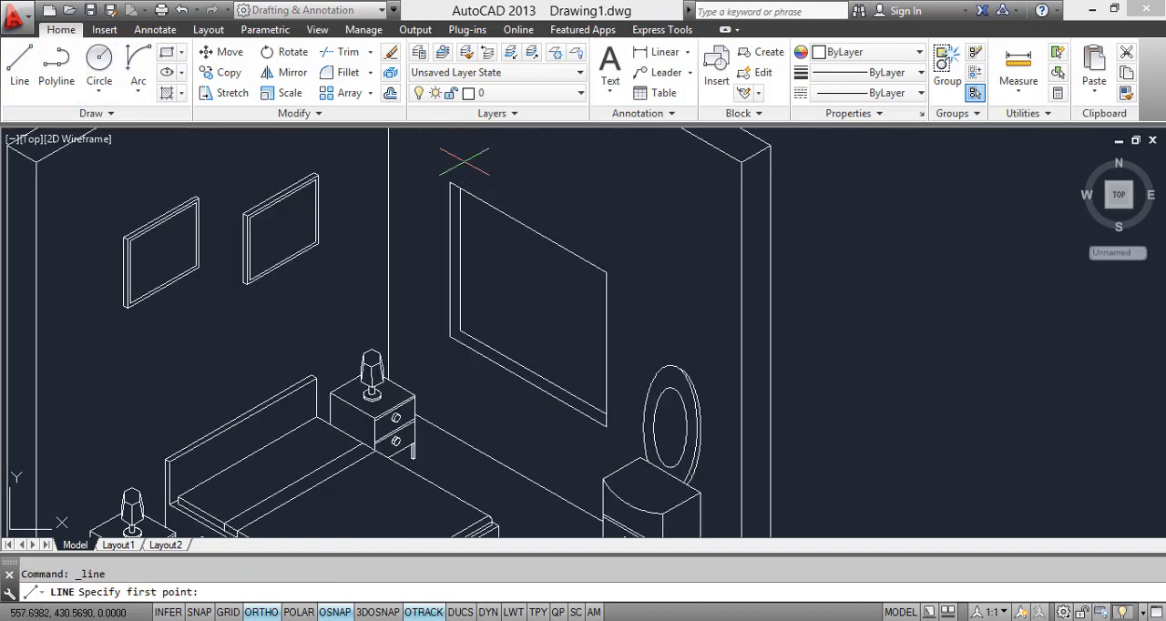
left_click(431, 178)
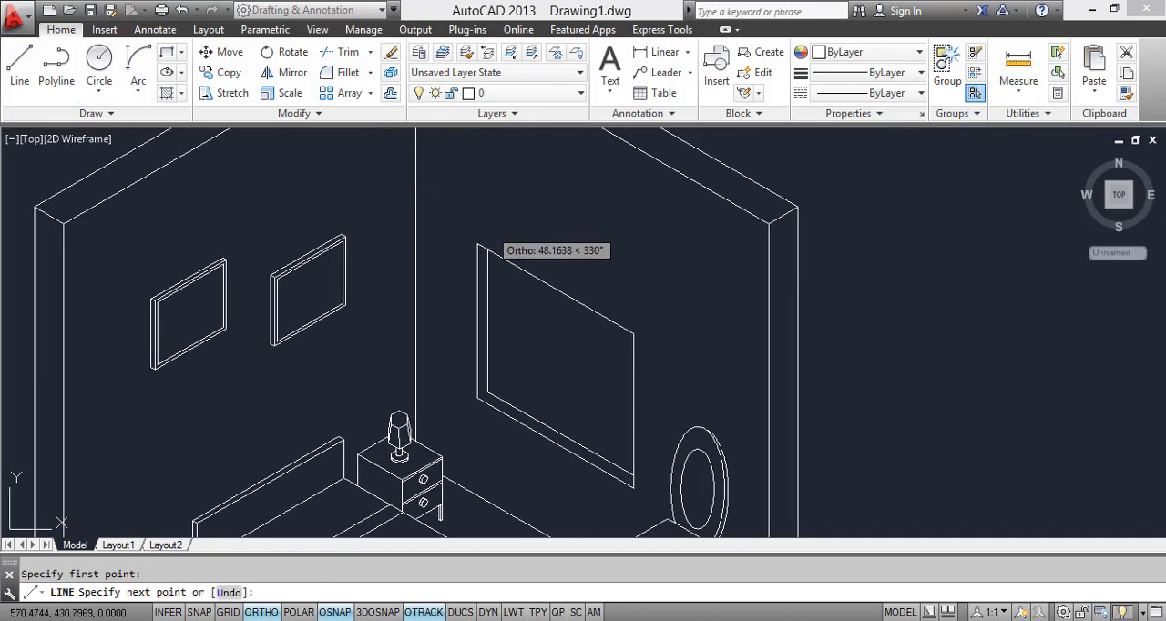
middle_click_drag(690, 330, 629, 238)
left_click(627, 239)
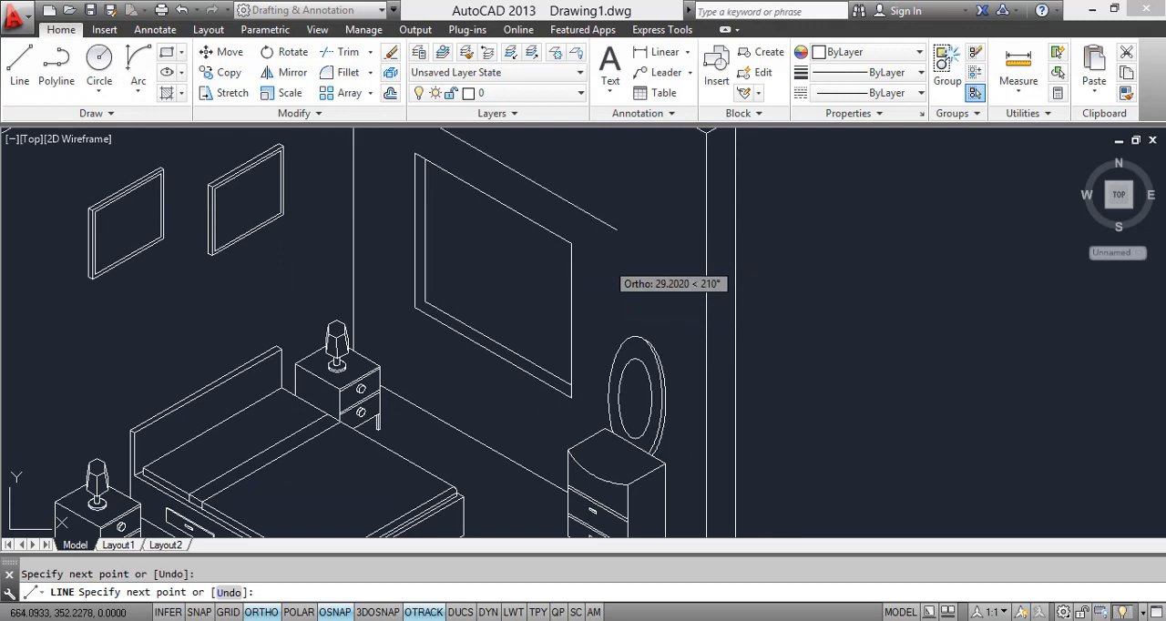
scroll(584, 245, "up", 3)
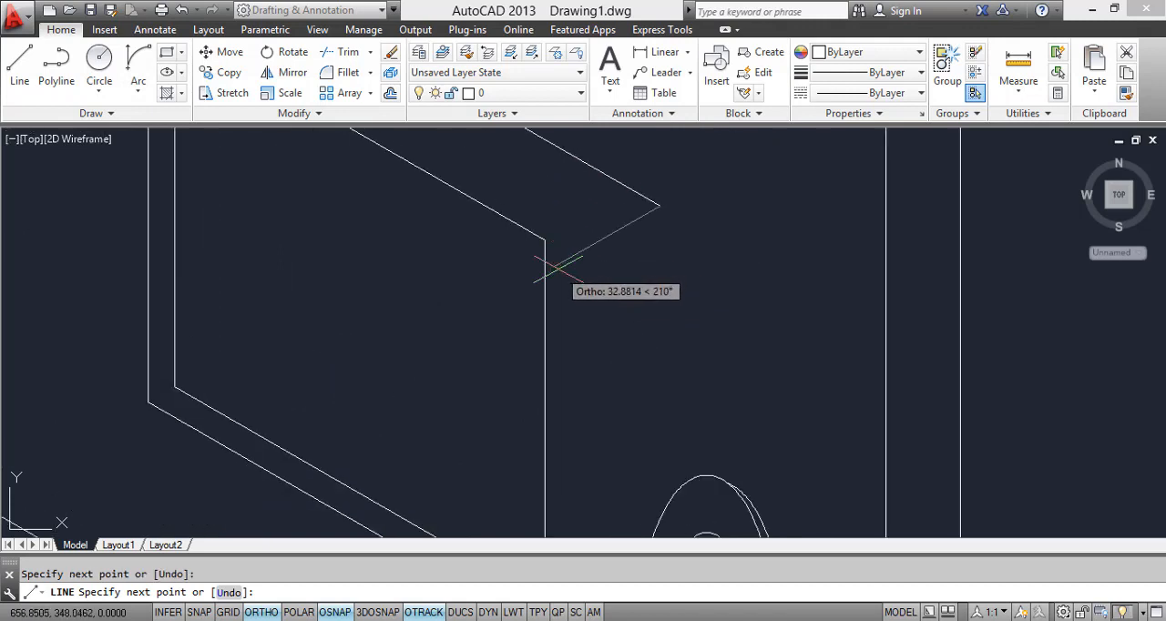
key("alt+Tab")
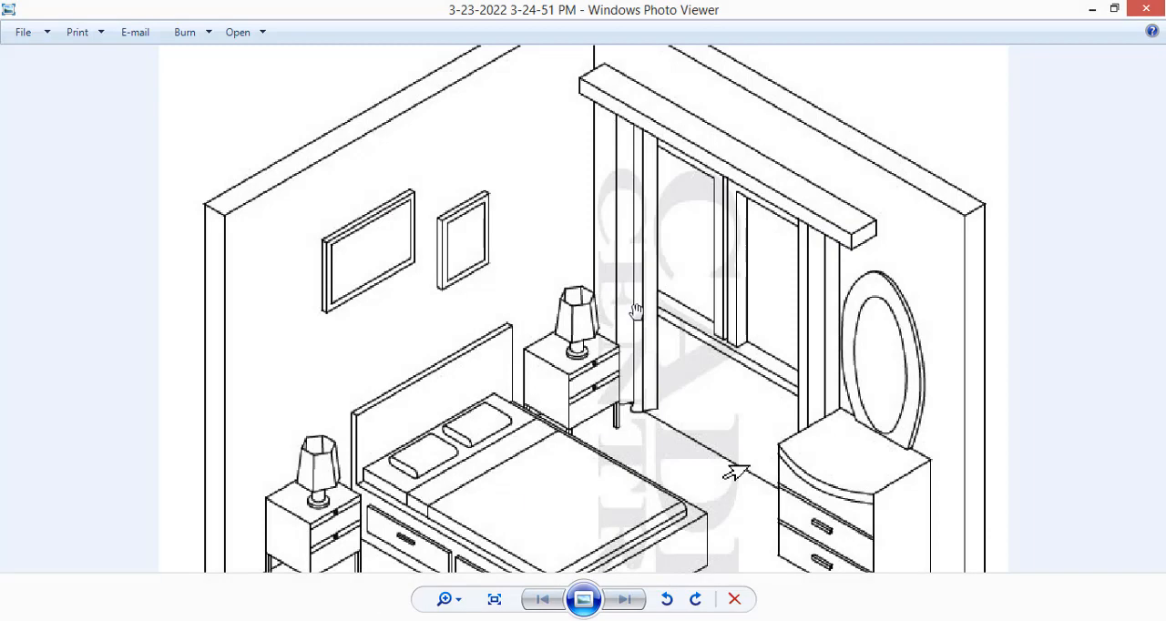
key("alt+Tab")
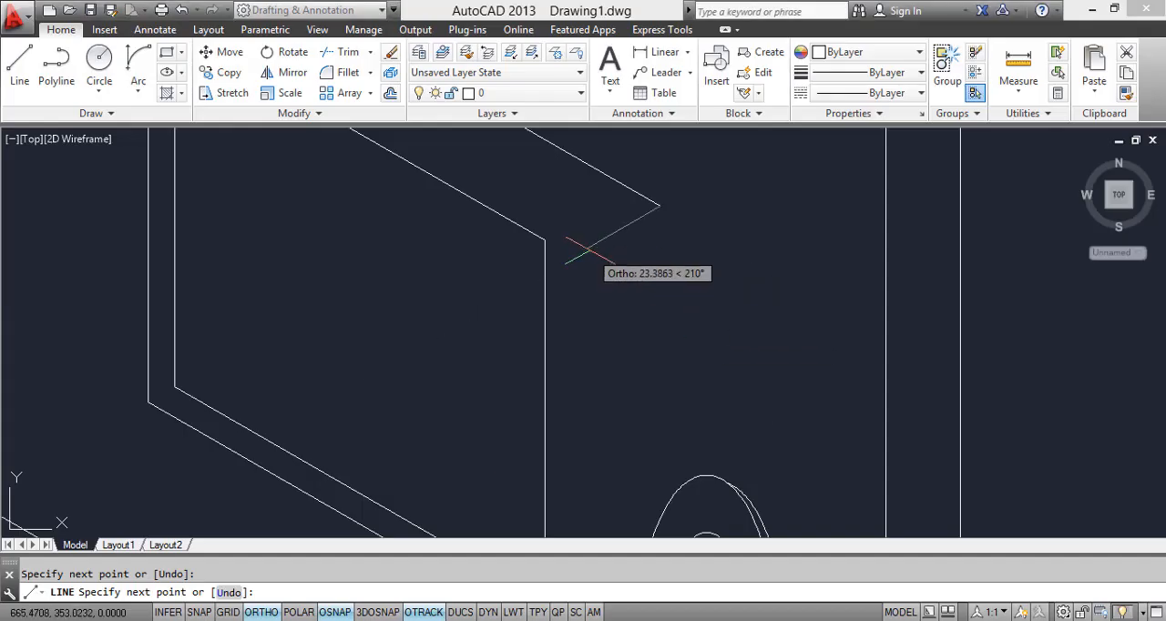
key("Escape")
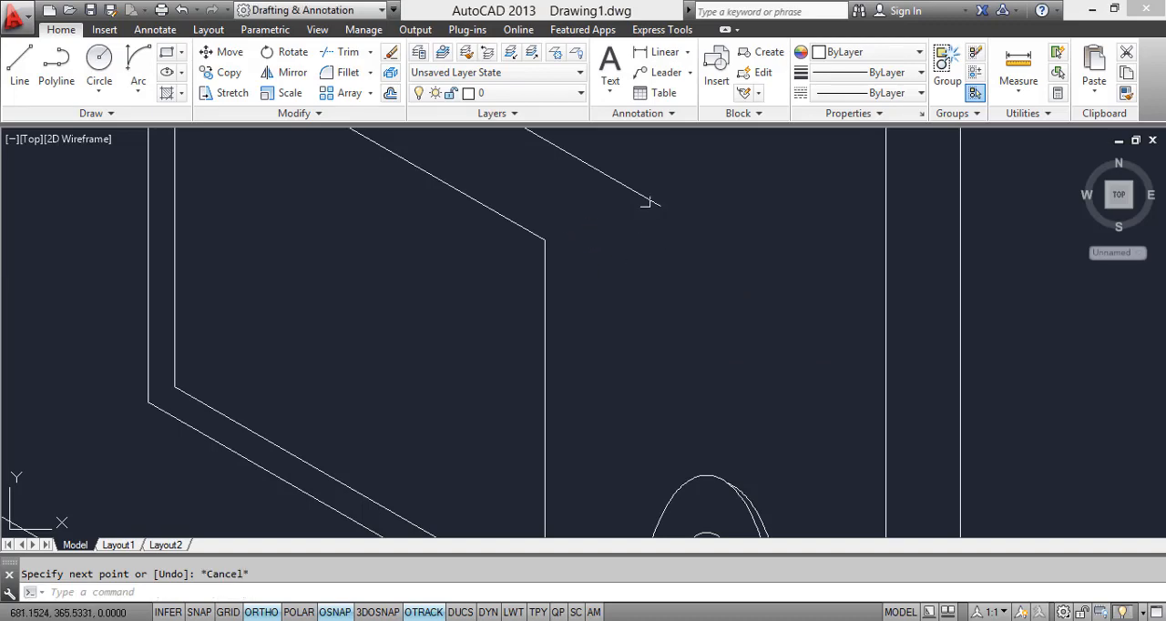
Step: Move the curtain box line by its midpoint a short distance along the 210° direction toward the window
scroll(496, 279, "down", 3)
left_click(497, 279)
left_click(514, 285)
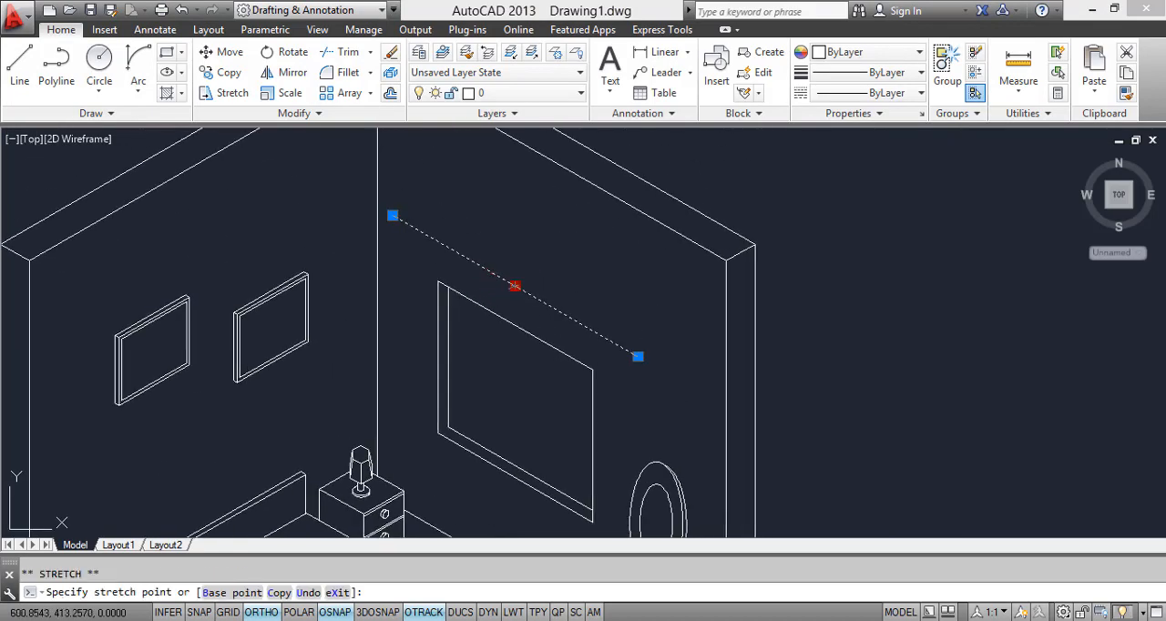
scroll(511, 288, "up", 4)
left_click(501, 297)
key("Escape")
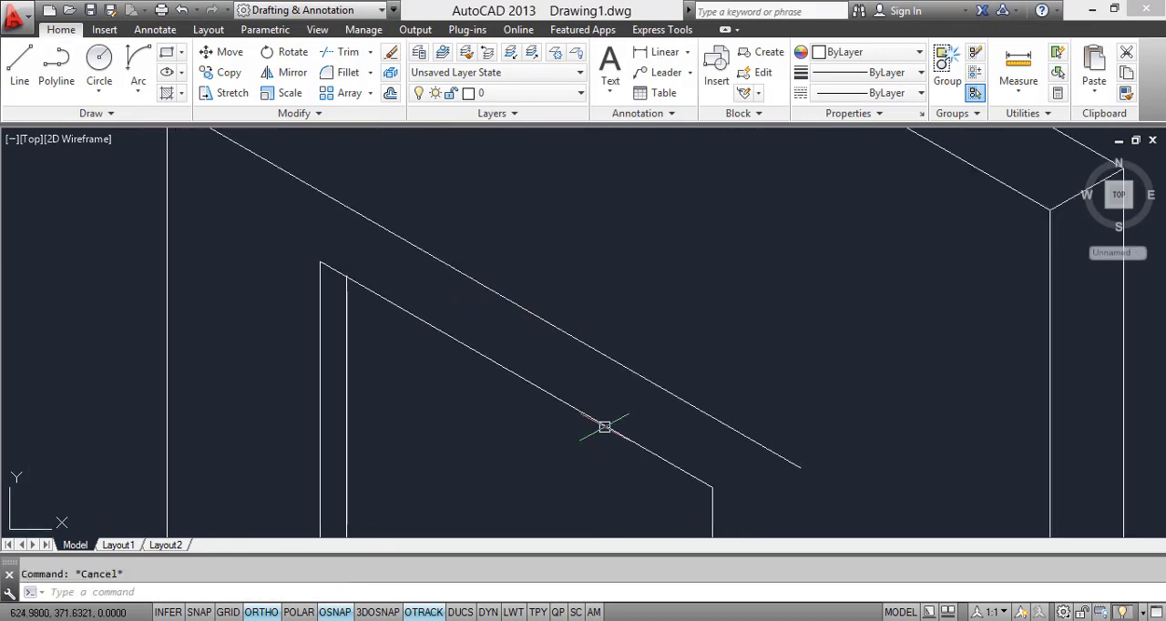
Step: From the curtain box line's lower end, draw a short edge at 210° and a parallel edge about 200 units long at 150°
type("L")
key("Return")
left_click(800, 467)
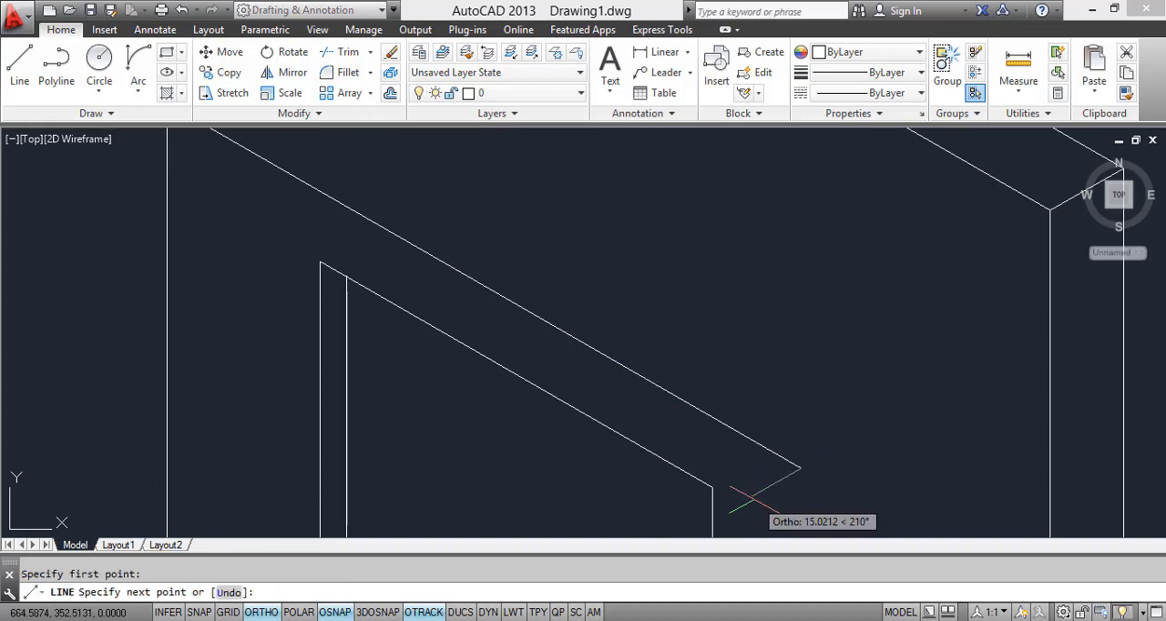
left_click(736, 503)
scroll(483, 390, "down", 5)
scroll(510, 374, "up", 6)
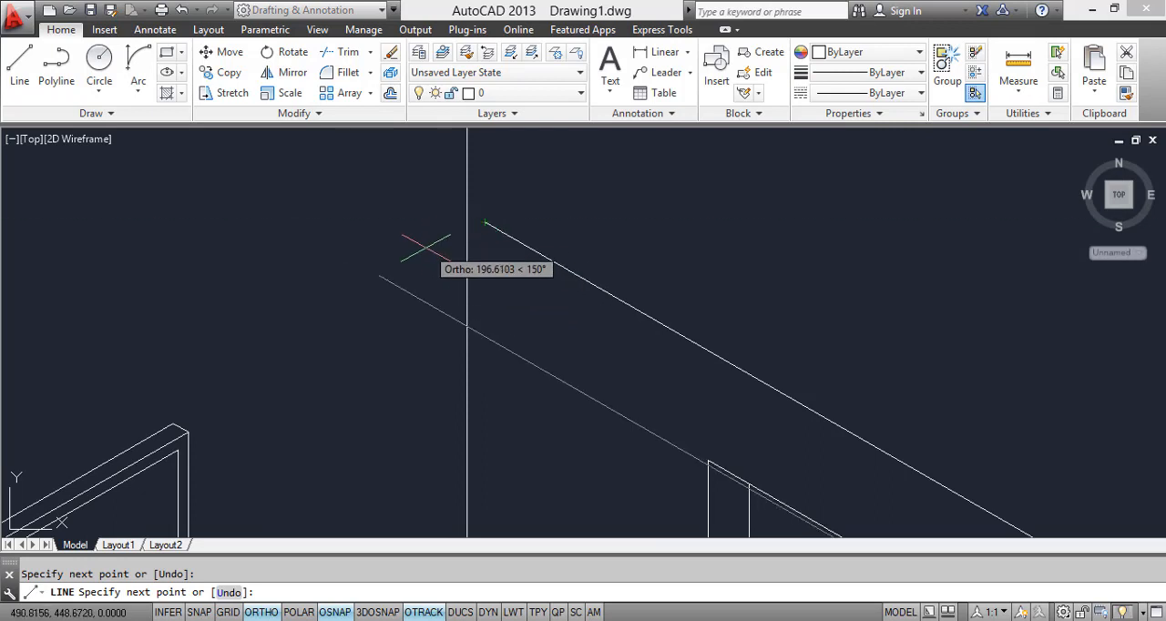
left_click(370, 270)
key("Escape")
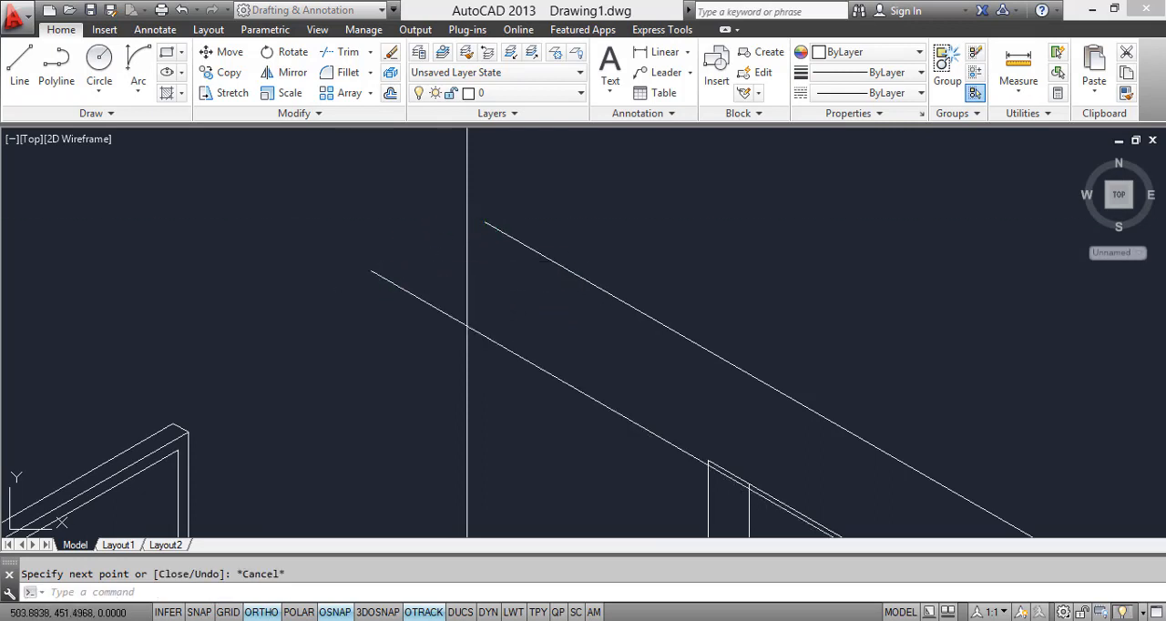
Step: Close the curtain box outline's upper end with a 210° line and trim the overhanging line ends at that corner
key("space")
left_click(485, 223)
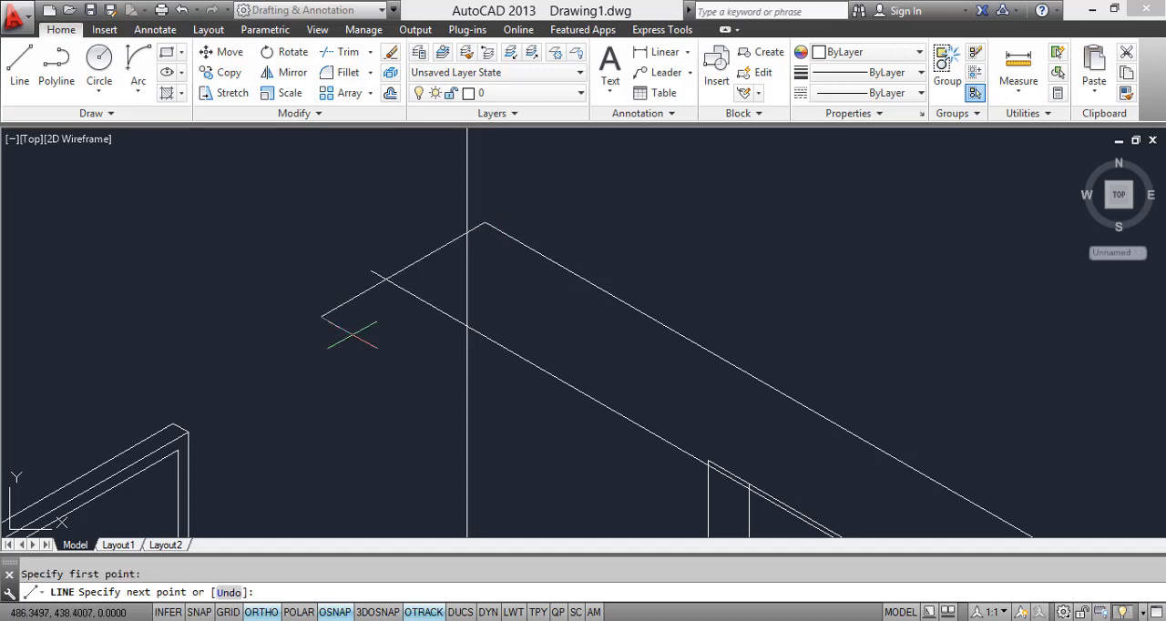
left_click(333, 323)
key("Escape")
key("Return")
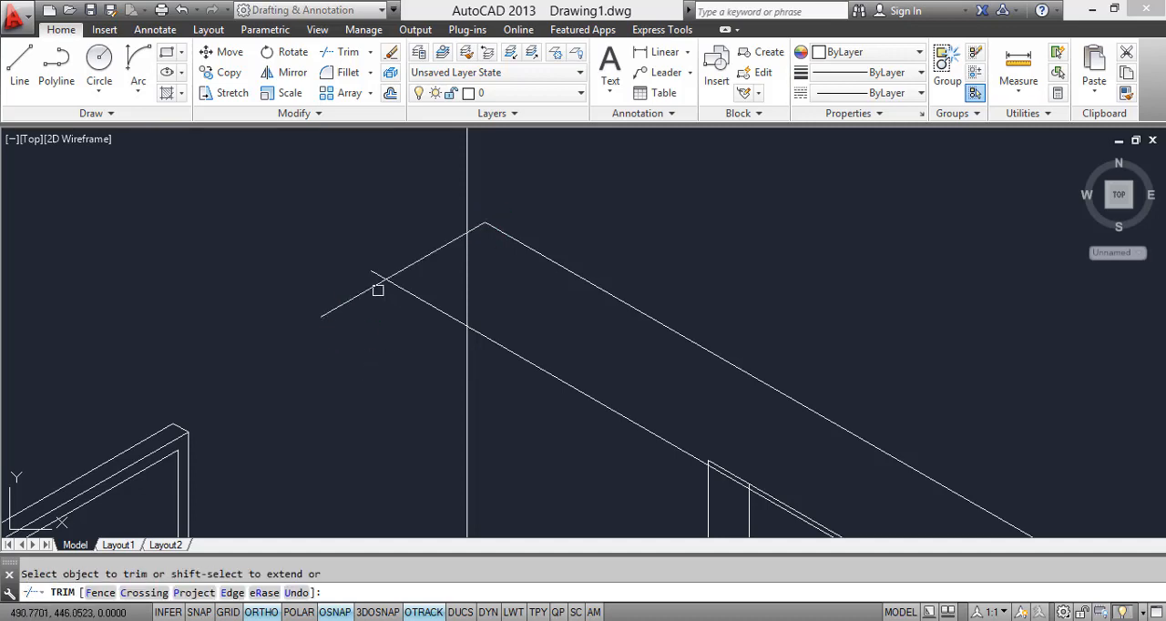
scroll(378, 270, "down", 8)
scroll(424, 279, "up", 8)
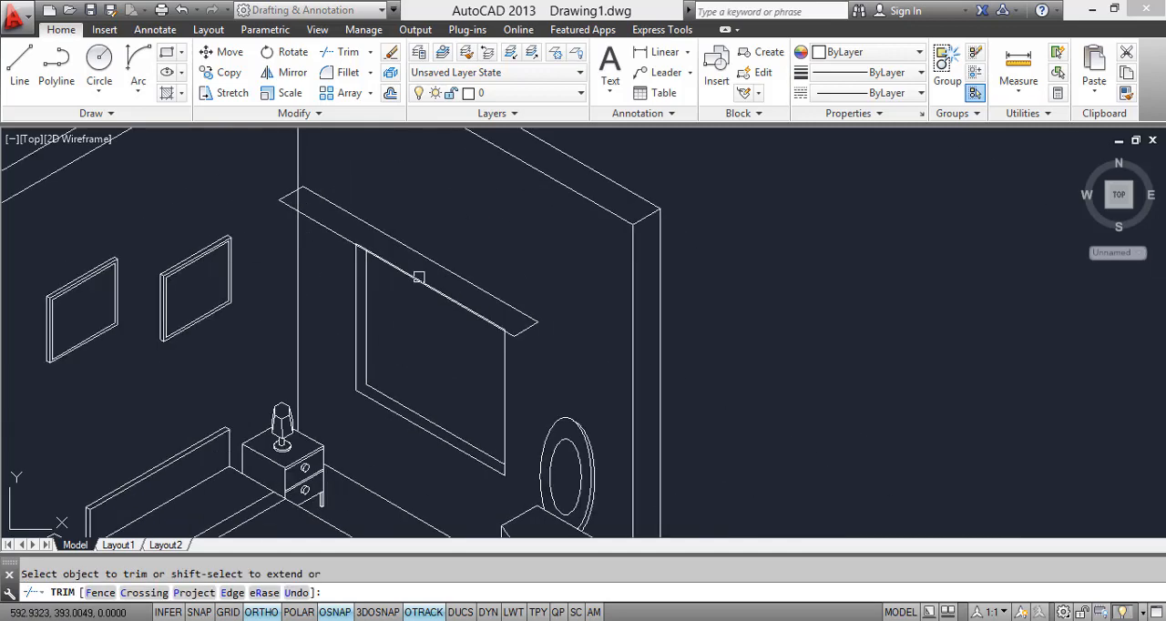
key("Escape")
Step: Copy the curtain box's front edge and short lower-end edge a short distance straight down along 270° as the bottom edges
left_click(583, 390)
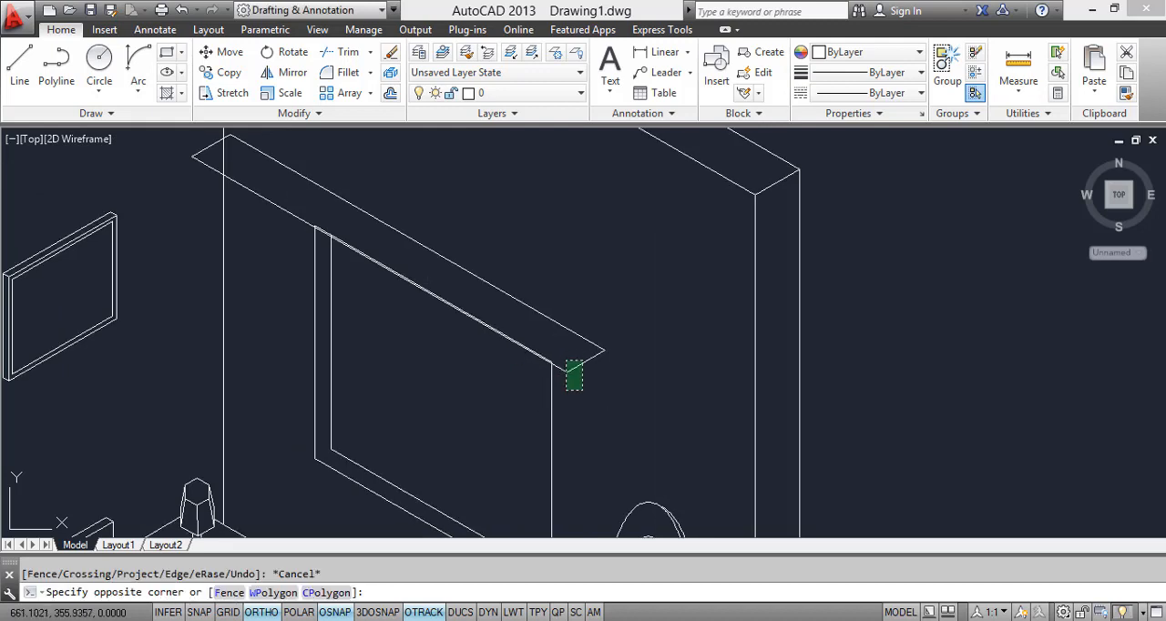
left_click(567, 371)
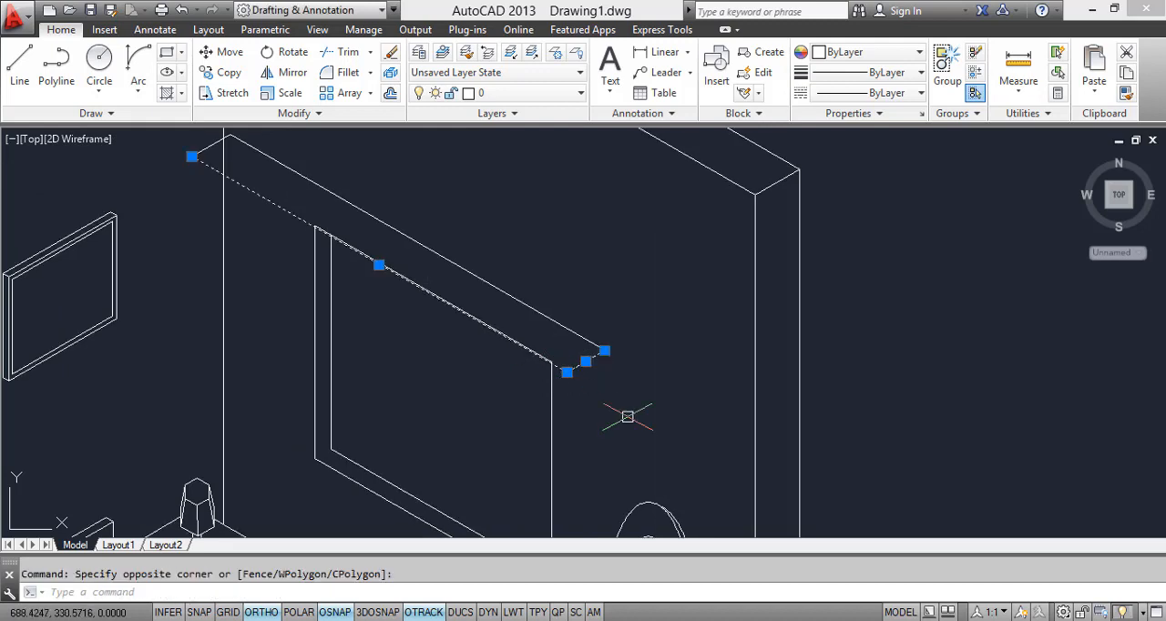
type("co")
key("Return")
scroll(558, 371, "up", 2)
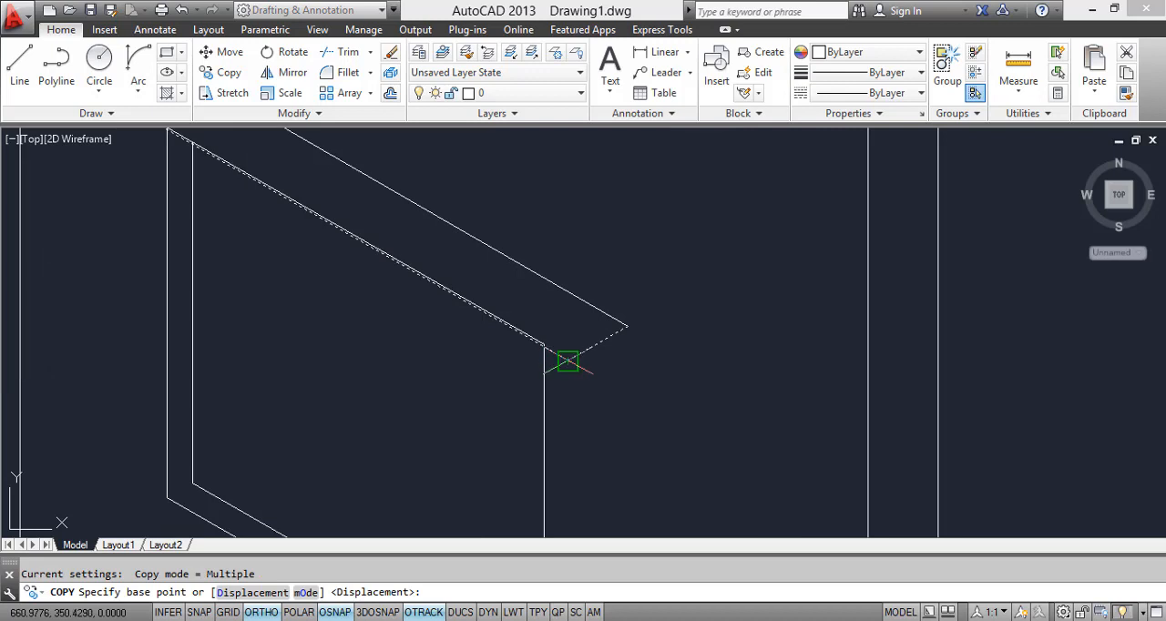
left_click(566, 361)
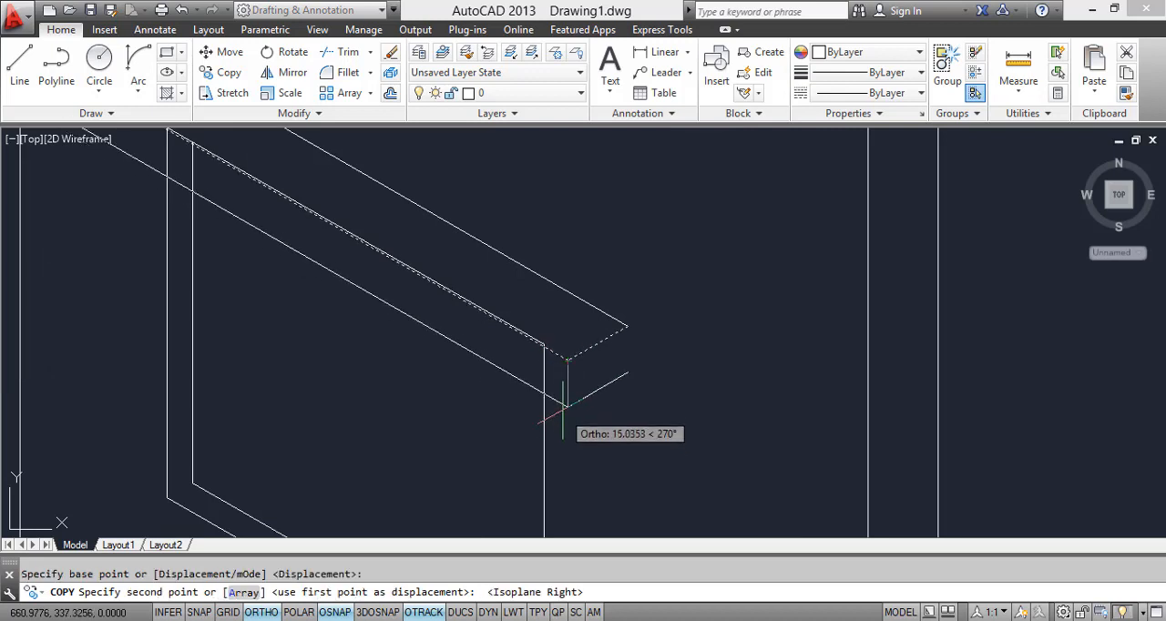
left_click(566, 386)
key("Escape")
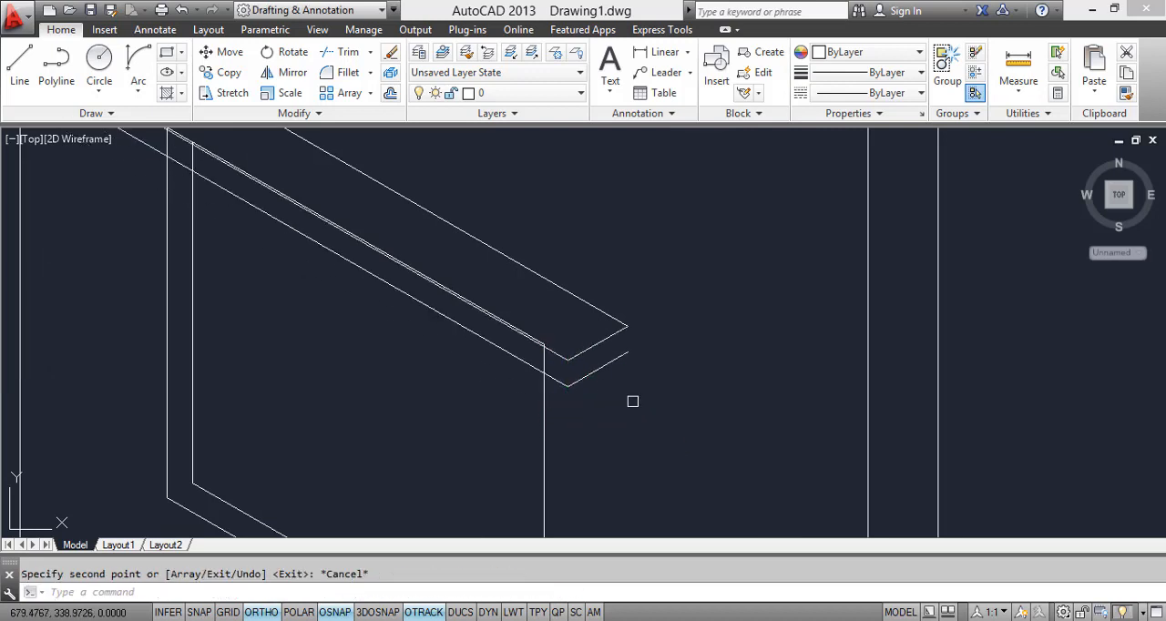
Step: Draw the vertical edge joining the top and bottom corners at the back of the curtain box's end near the mirror
type("l")
key("Return")
scroll(638, 346, "up", 4)
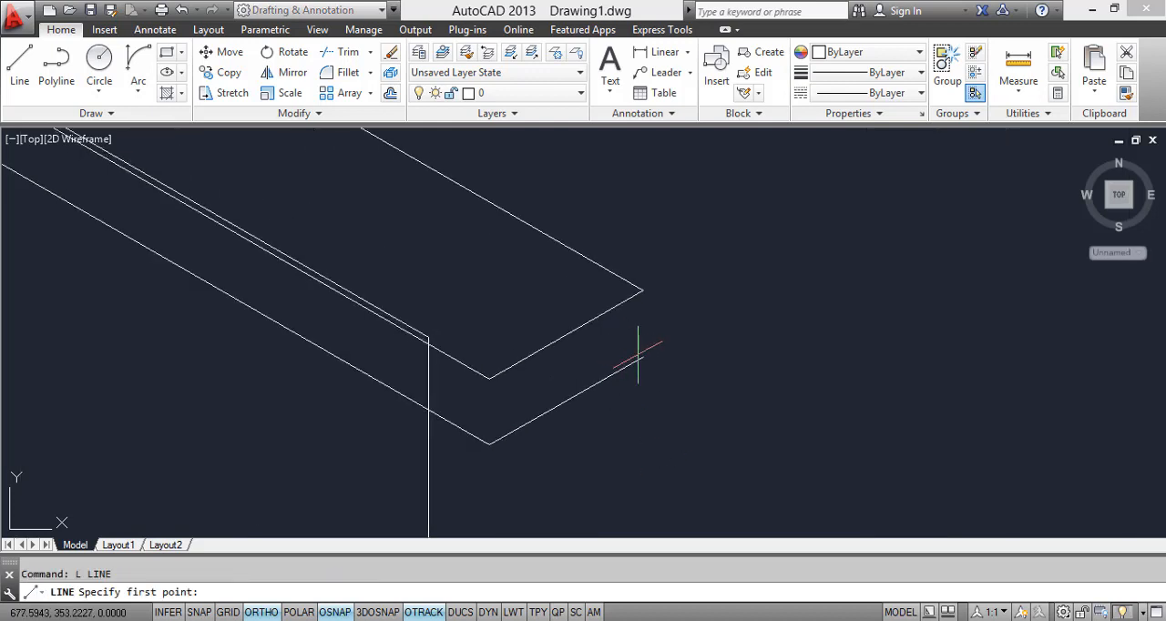
left_click(643, 357)
left_click(643, 291)
key("Return")
Step: Copy the vertical edge to the curtain box's two front corners, the one near the mirror and the one near the wall corner
left_click(651, 333)
left_click(631, 324)
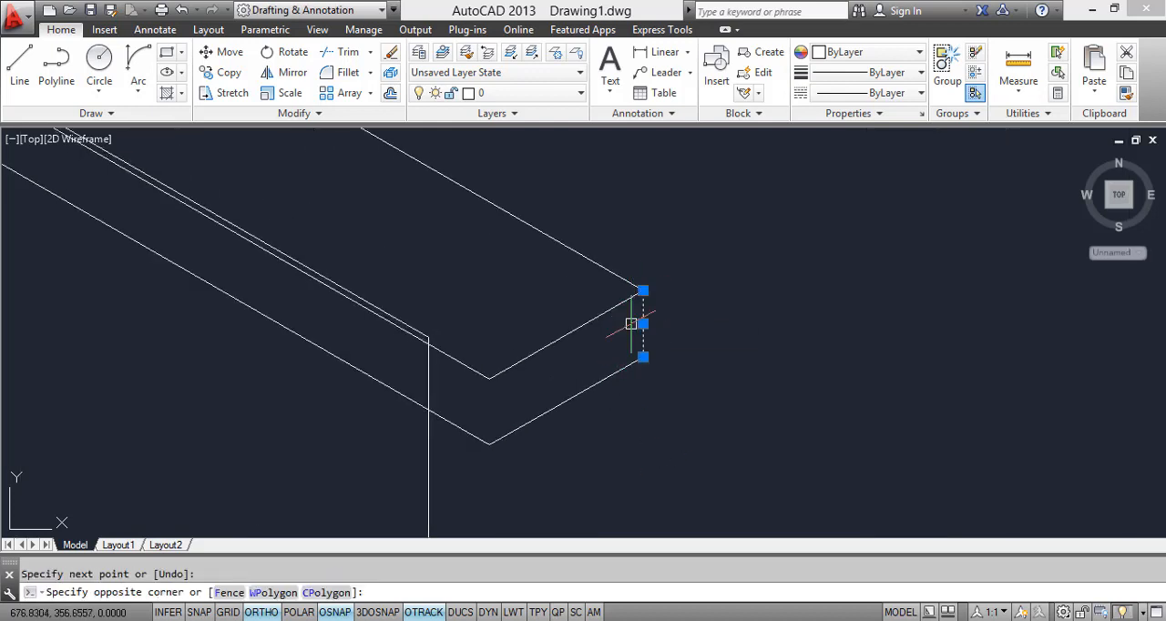
type("co")
key("Return")
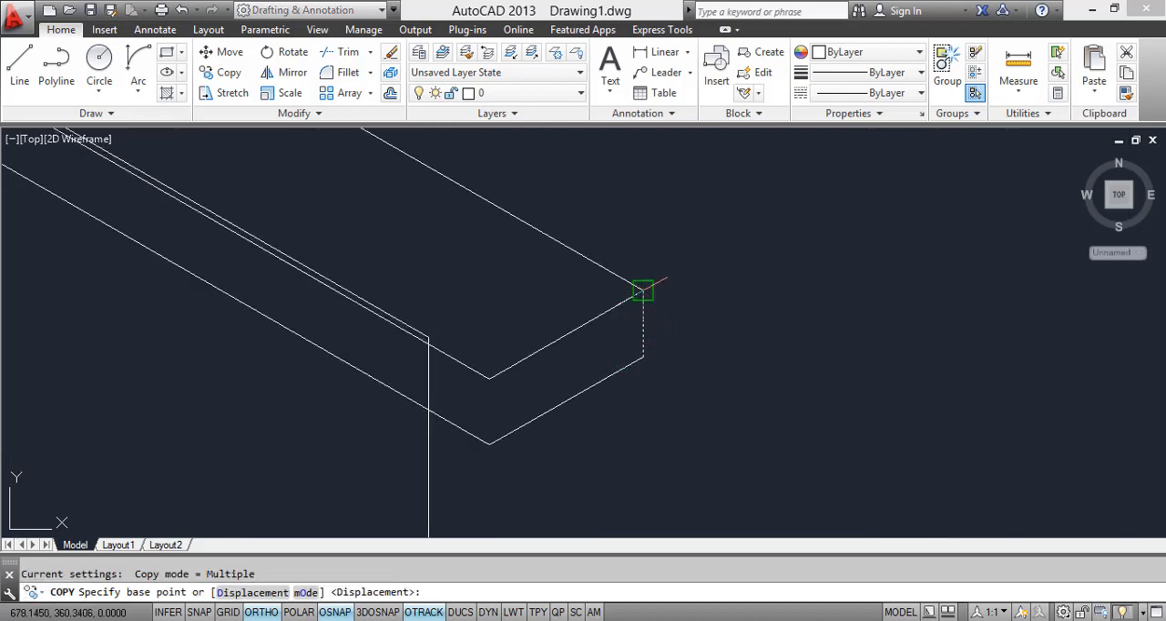
left_click(643, 291)
left_click(489, 378)
scroll(490, 379, "down", 5)
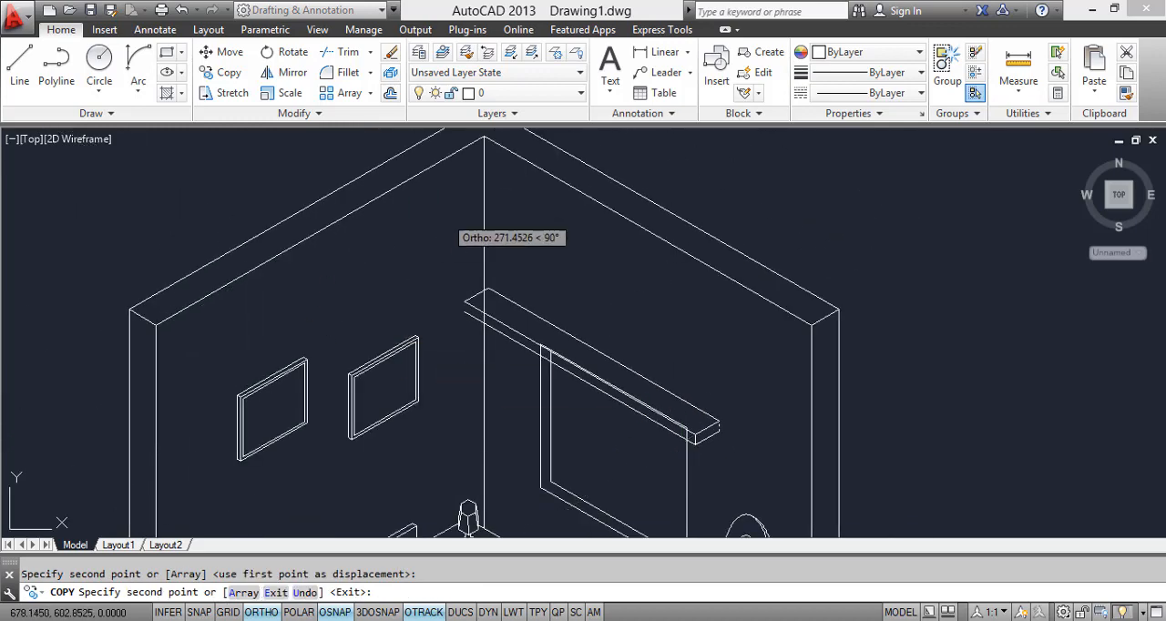
scroll(483, 292, "up", 6)
scroll(410, 306, "down", 2)
key("Escape")
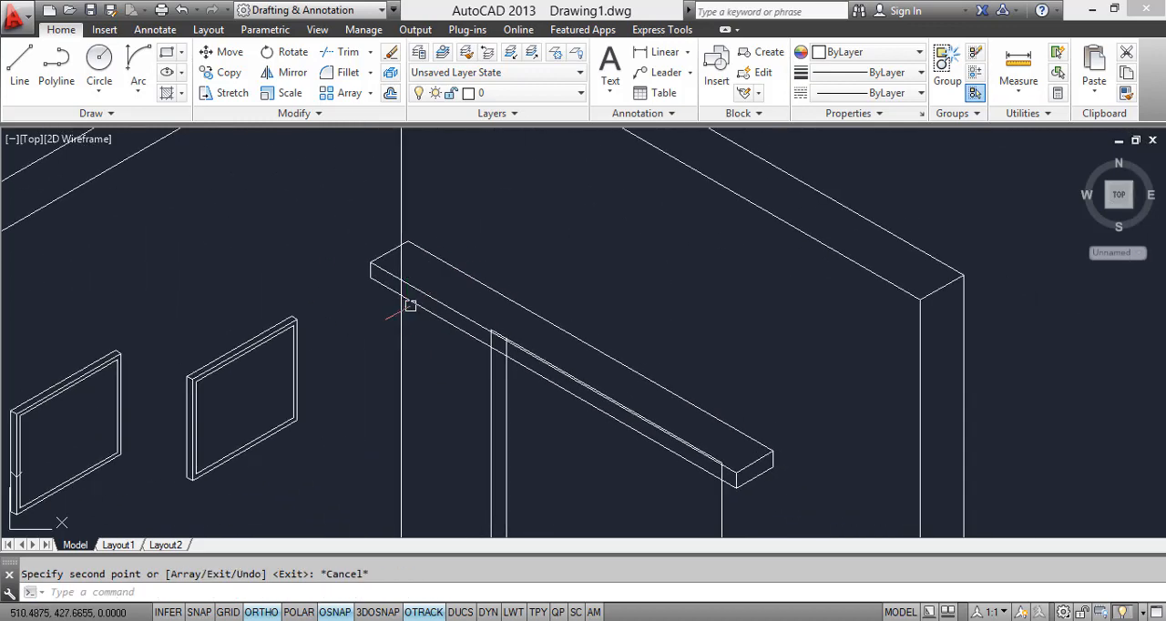
Step: Trim the room's wall corner line and the window's vertical lines where they run behind the curtain box
type("tr")
key("Return")
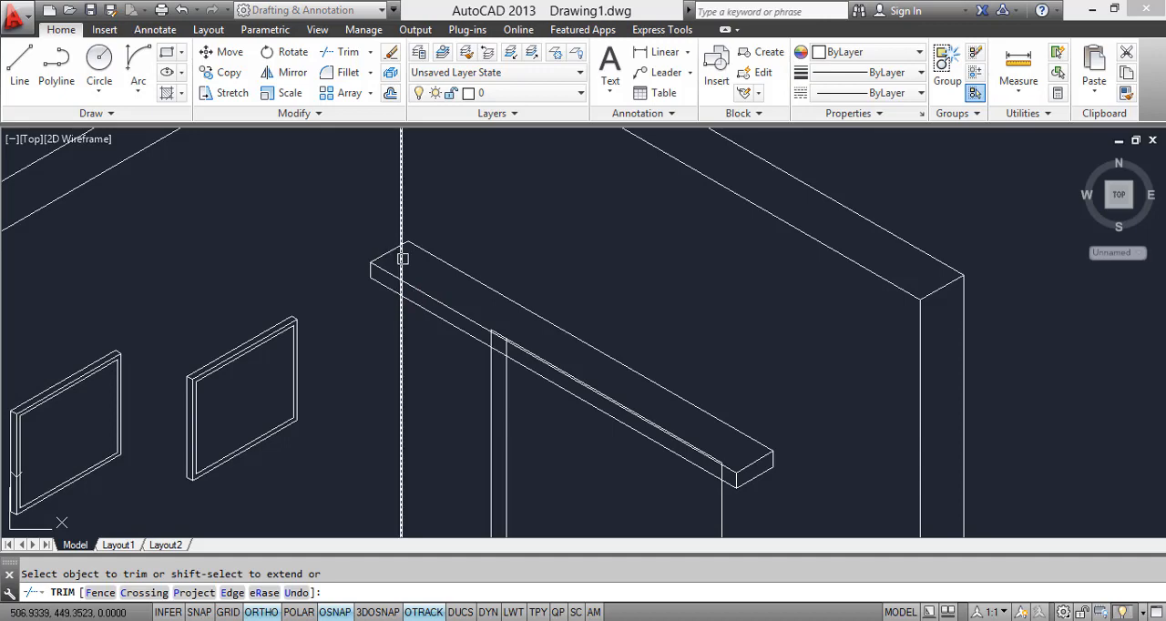
scroll(401, 281, "up", 2)
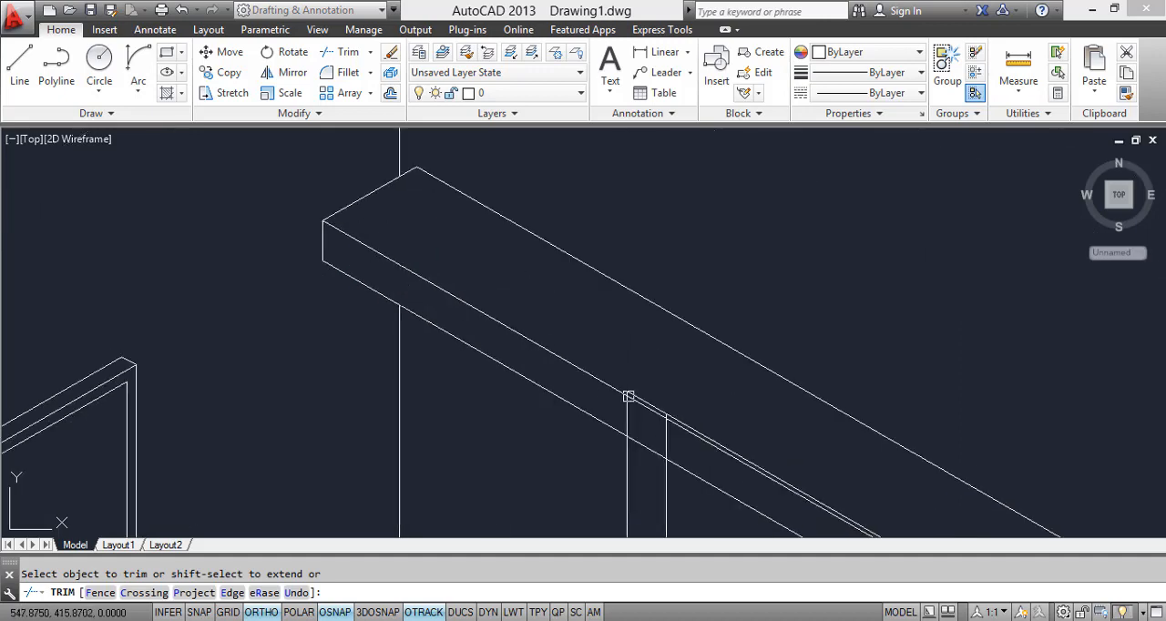
middle_click_drag(666, 438, 435, 241)
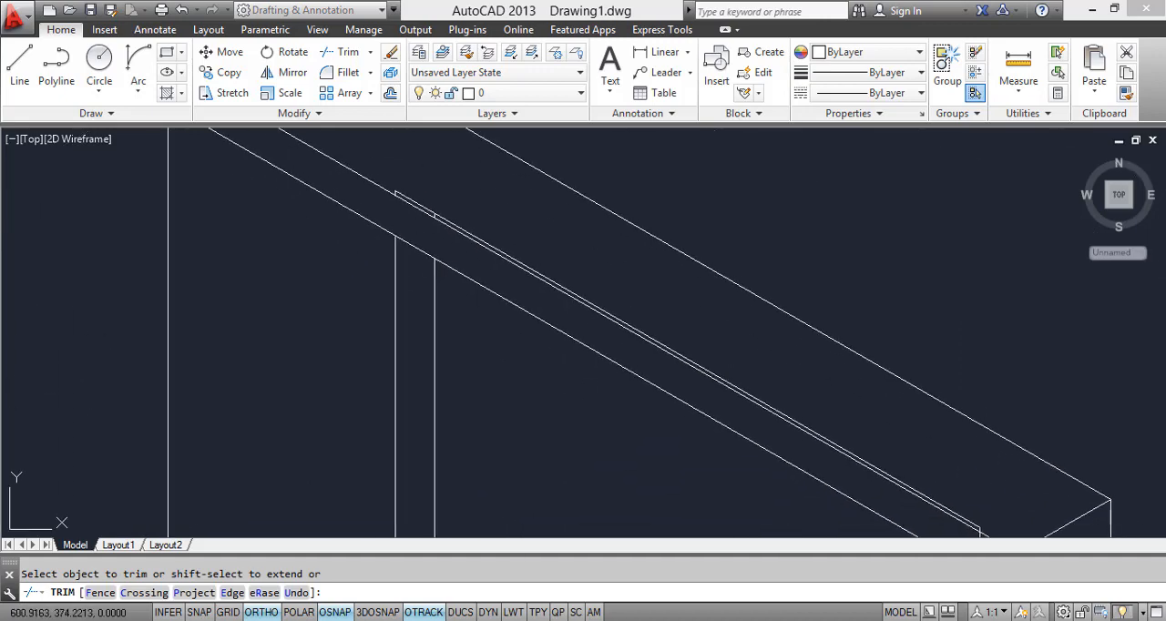
middle_click_drag(806, 462, 516, 265)
scroll(517, 265, "down", 2)
scroll(605, 327, "up", 2)
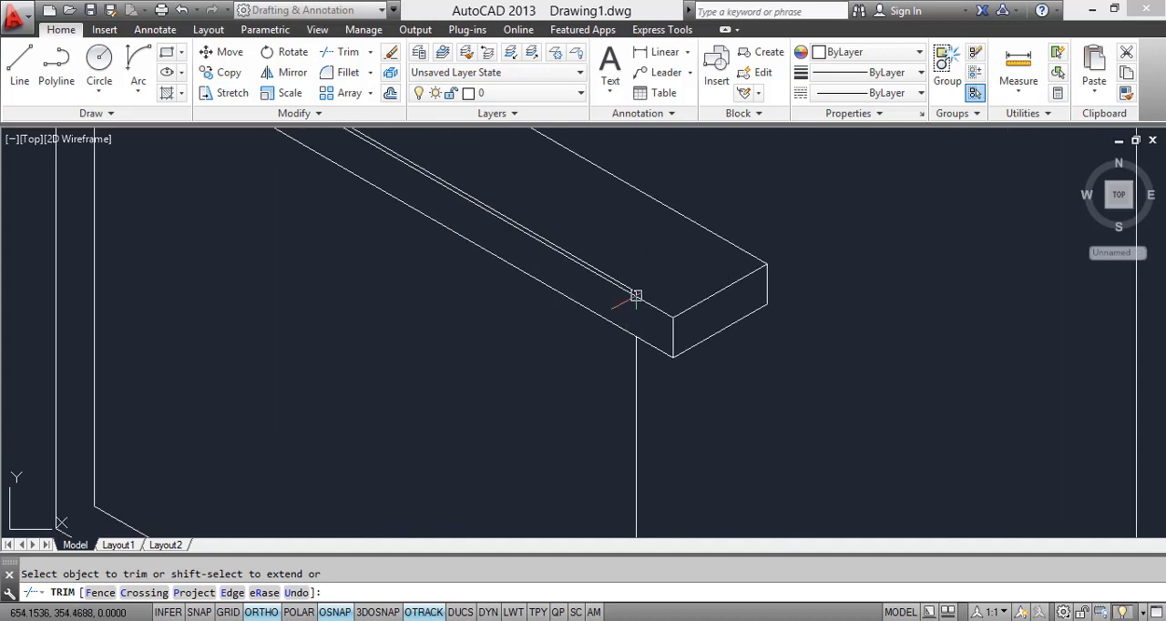
Step: Erase the window's leftover top edge and short vertical stub inside the curtain box near its mirror-side end
key("Escape")
scroll(632, 325, "up", 3)
left_click(637, 325)
left_click(614, 295)
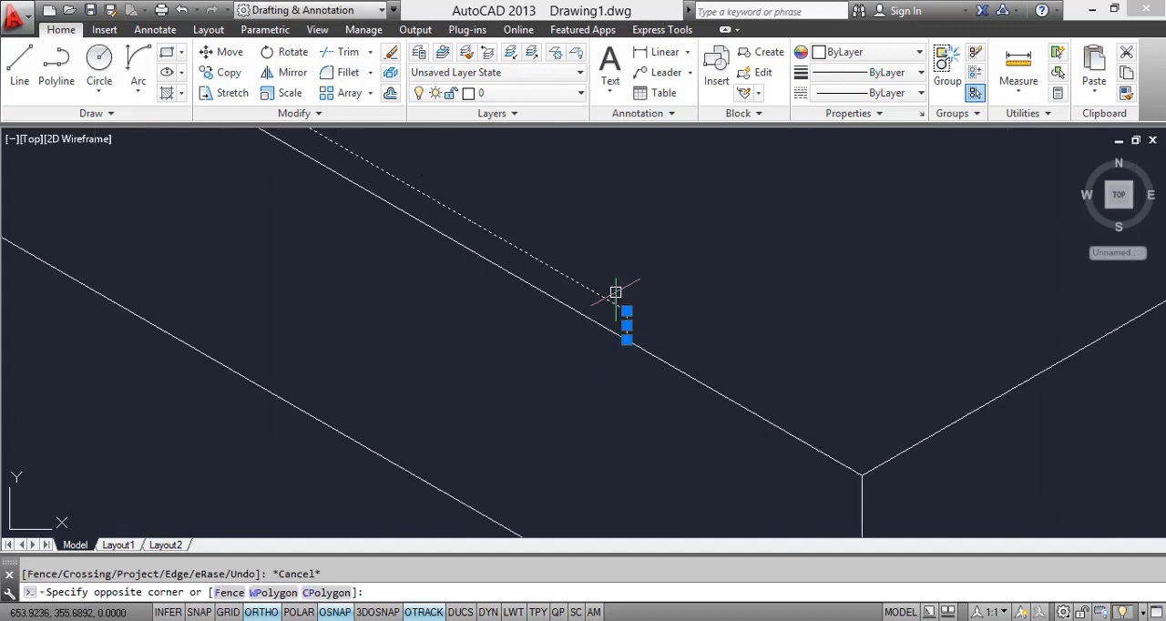
right_click(626, 287)
left_click(650, 334)
scroll(528, 239, "down", 4)
scroll(501, 263, "down", 1)
Step: Erase the two leftover window line stubs inside the curtain box near its wall-corner end
middle_click_drag(501, 264, 606, 382)
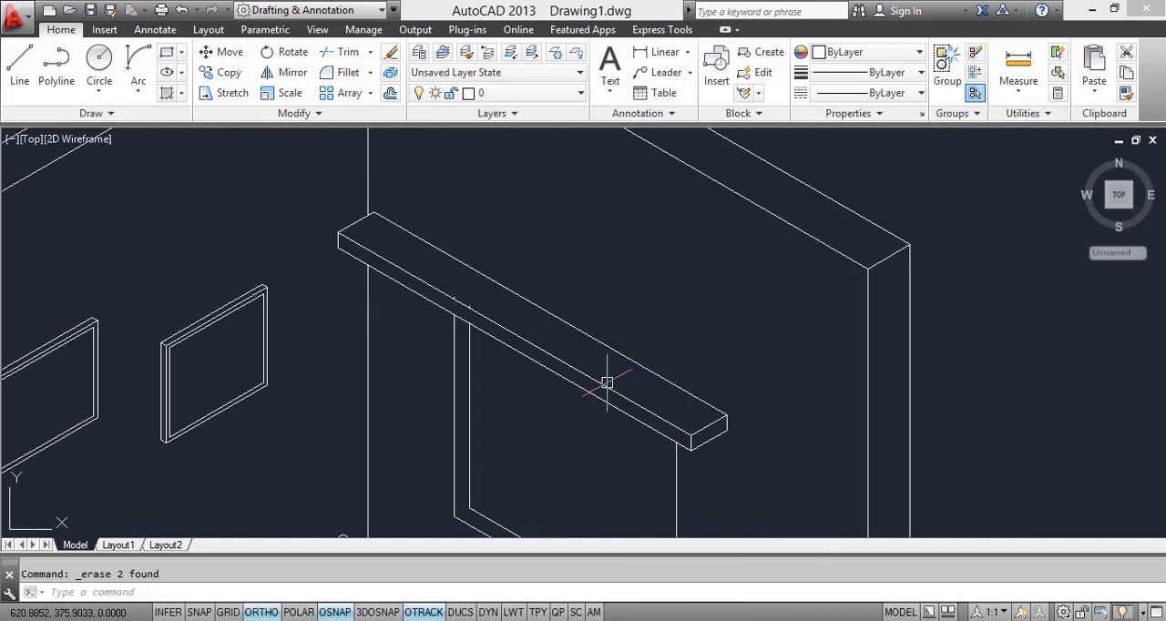
scroll(469, 308, "up", 4)
left_click(392, 264)
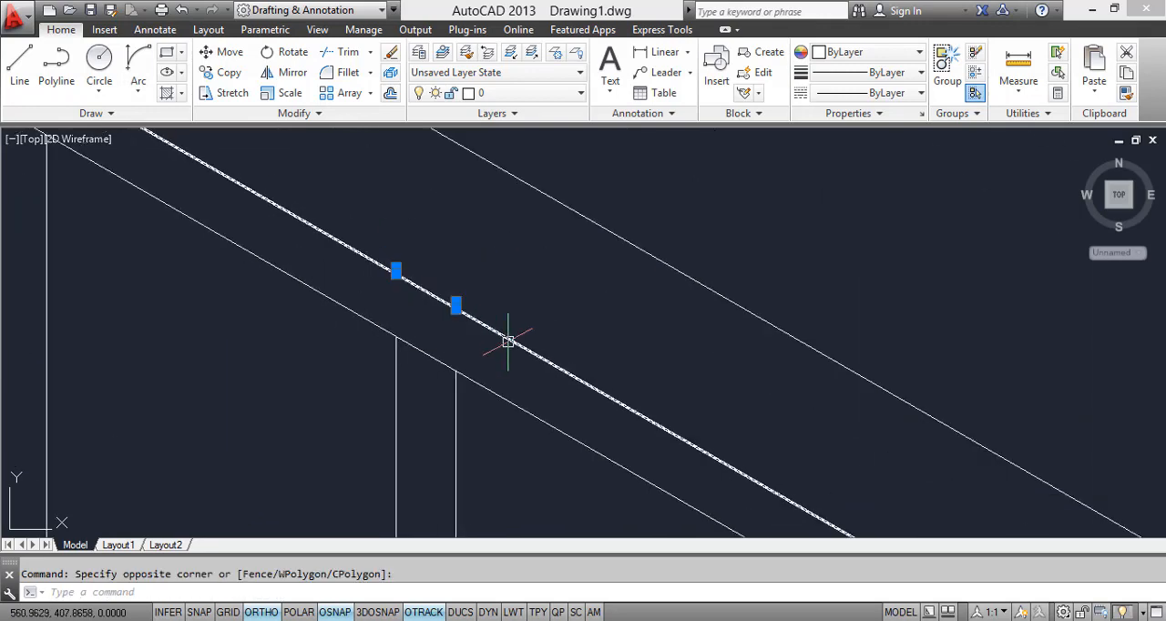
left_click(507, 341)
key("Delete")
scroll(508, 342, "down", 8)
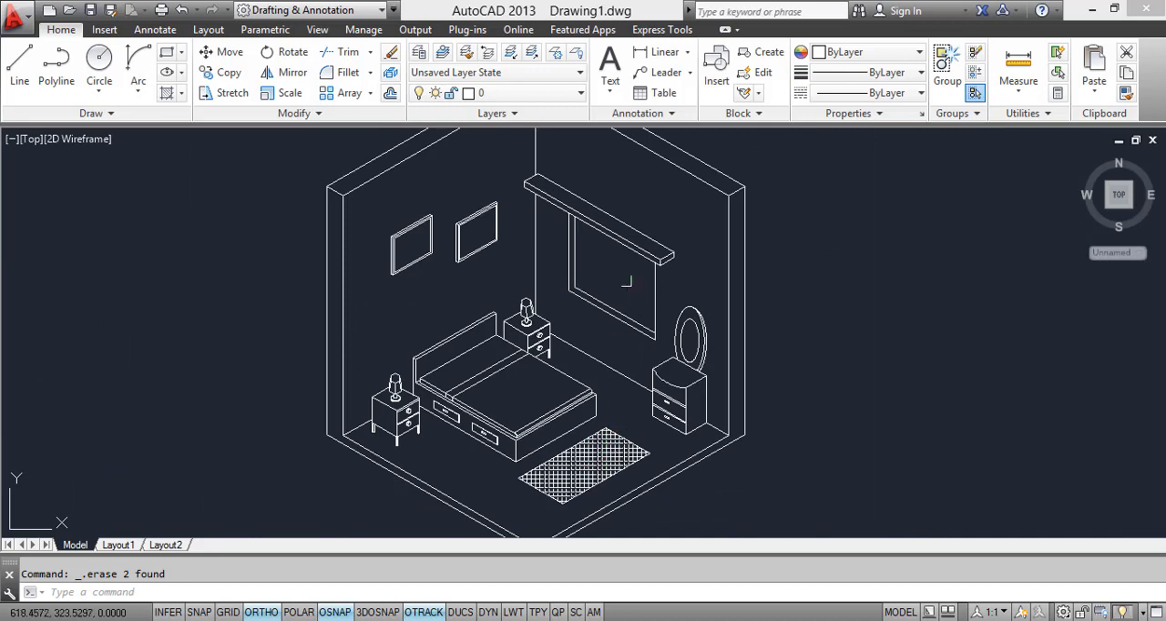
scroll(550, 209, "up", 4)
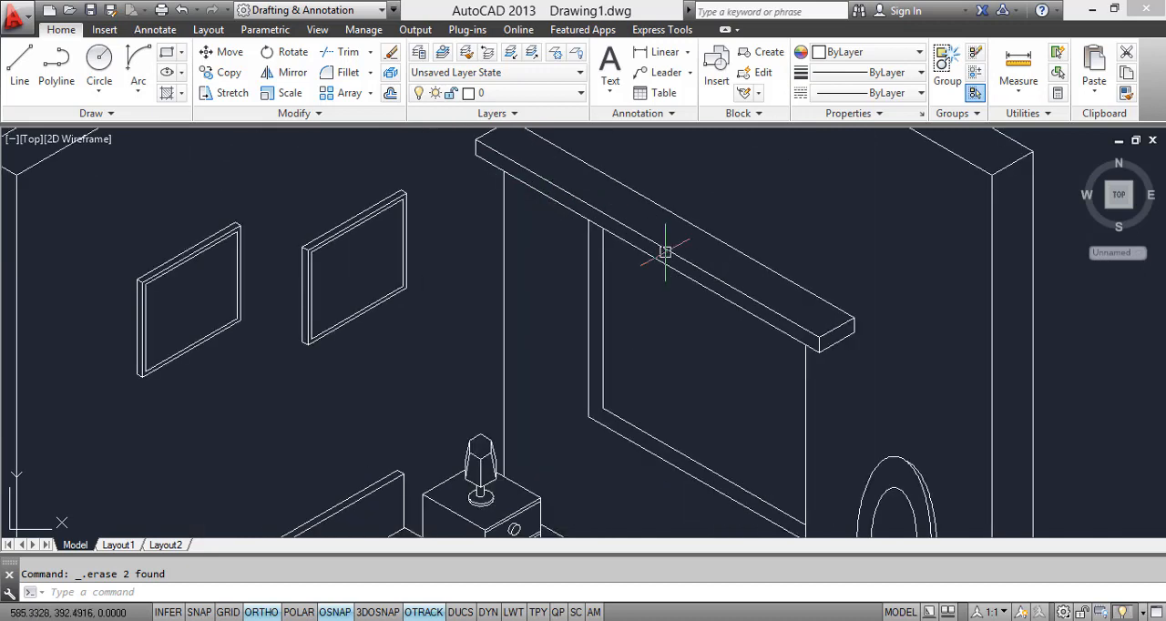
Step: Copy the curtain box's mirror-side end profile onto its back edge, between the wall corner and the window
left_click(823, 274)
left_click(873, 371)
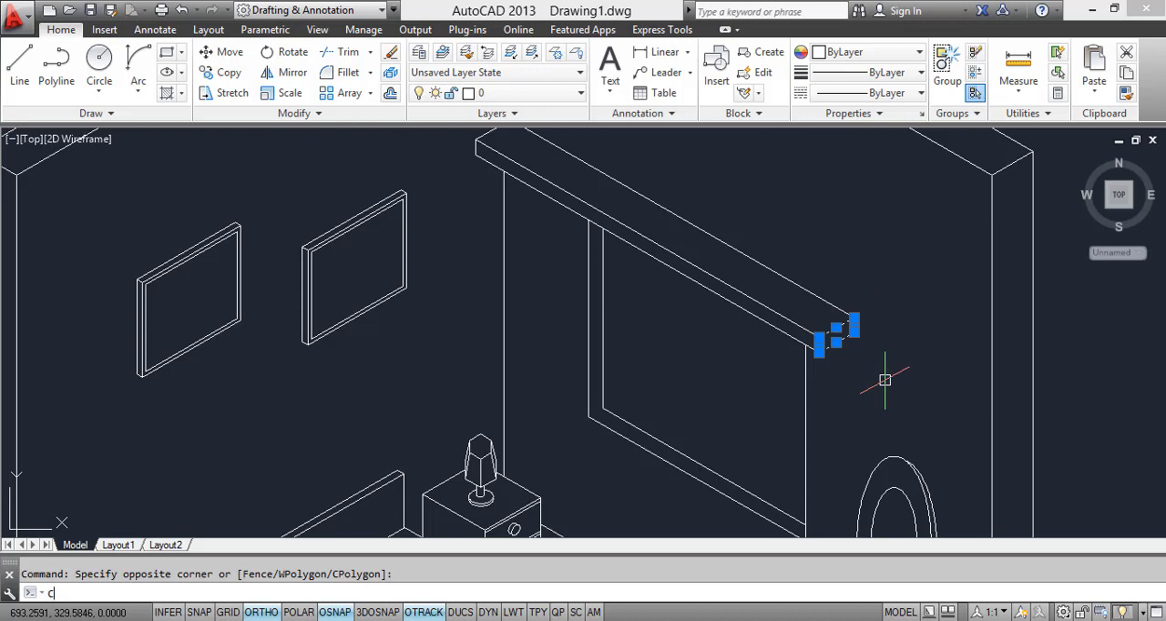
type("c")
key("Return")
left_click(854, 319)
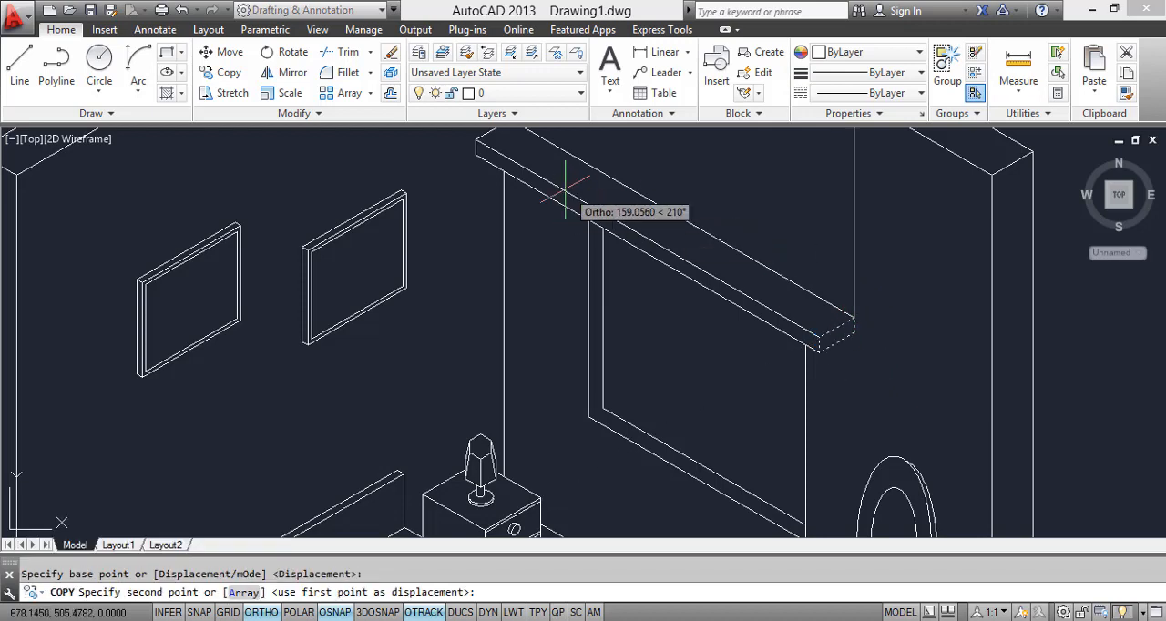
left_click(564, 155)
key("Escape")
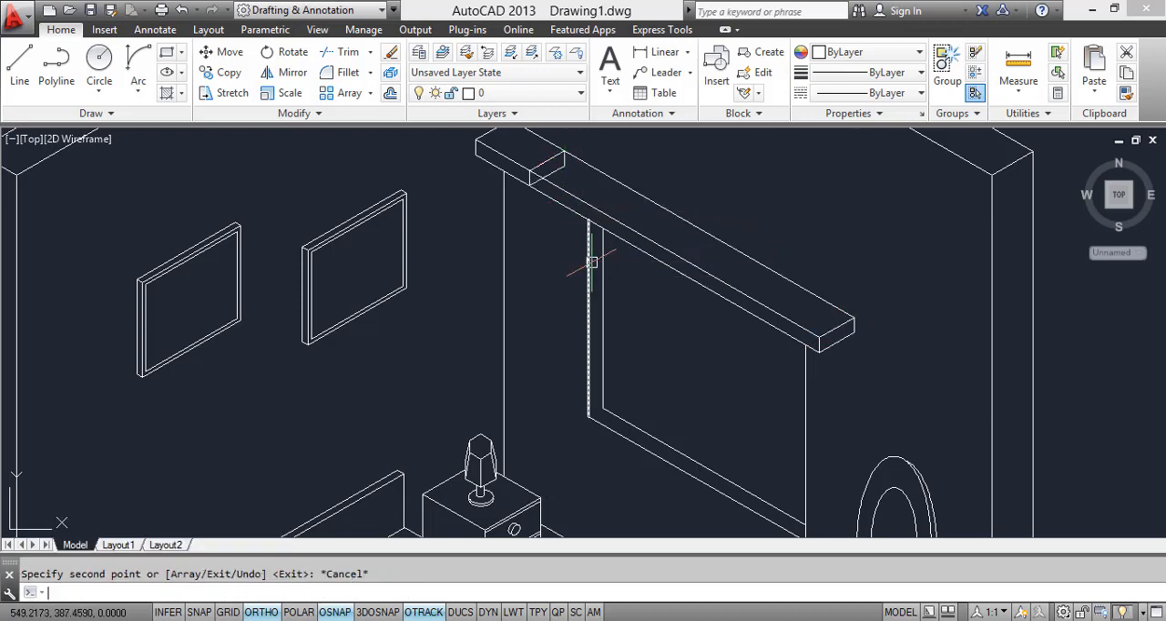
Step: Trim the curtain box's long edges beyond the copied end profile and extend the wall corner line across the gap
type("tr")
key("Return")
key("Return")
scroll(569, 234, "up", 6)
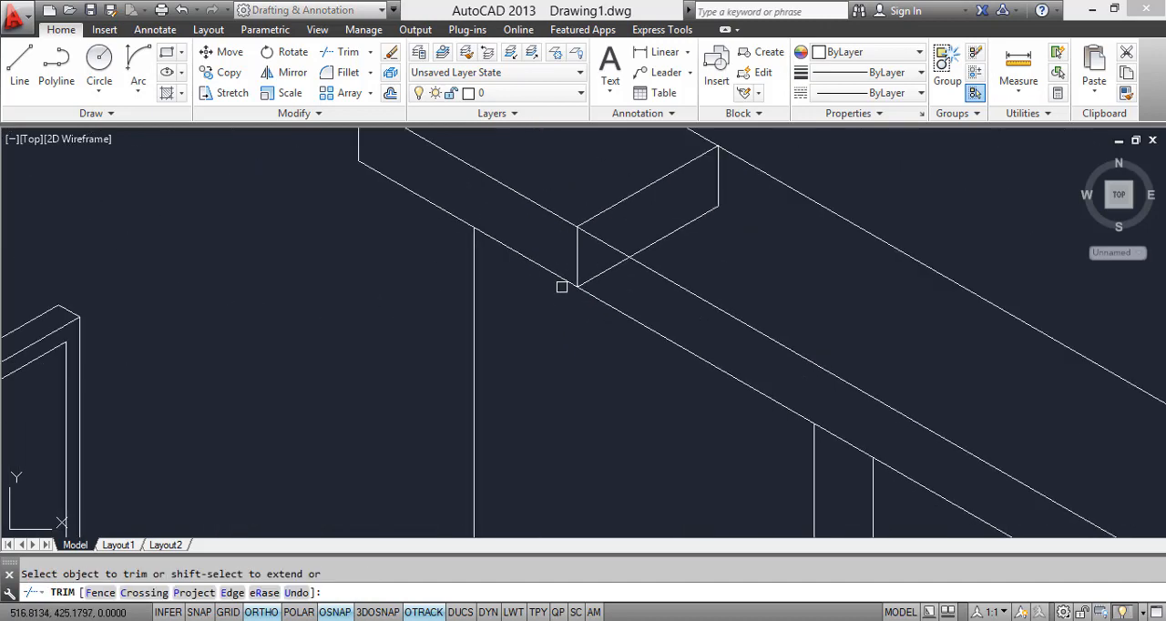
left_click(642, 233)
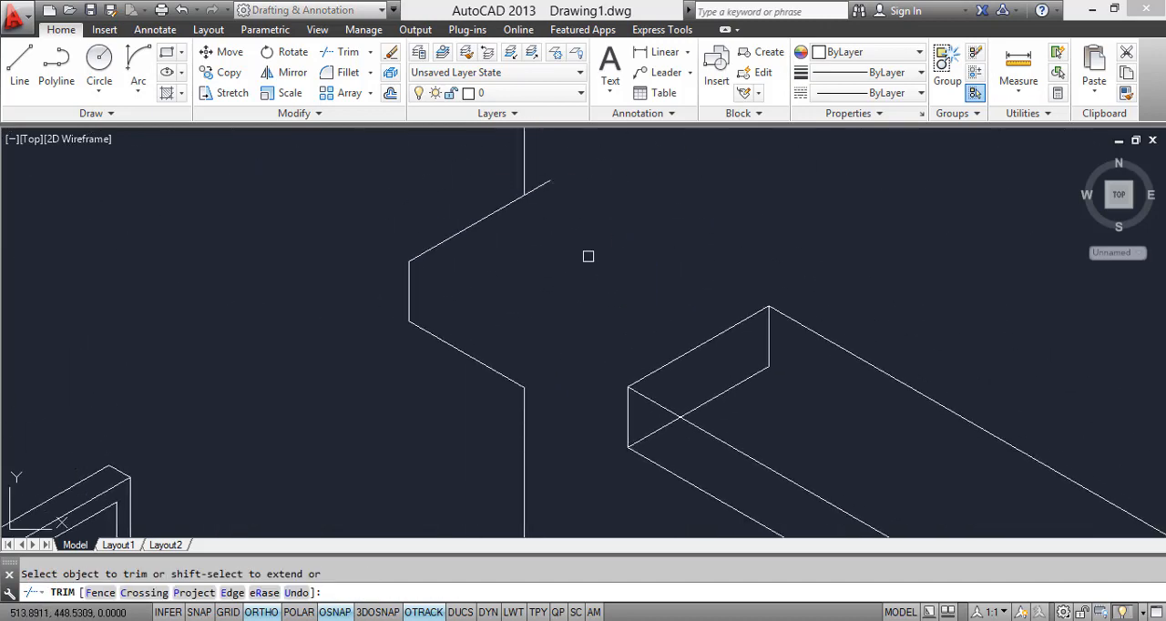
left_click(525, 186, "shift")
key("Escape")
Step: Erase the three leftover edges of the old curtain box end around the wall corner line
left_click(476, 427)
left_click(338, 252)
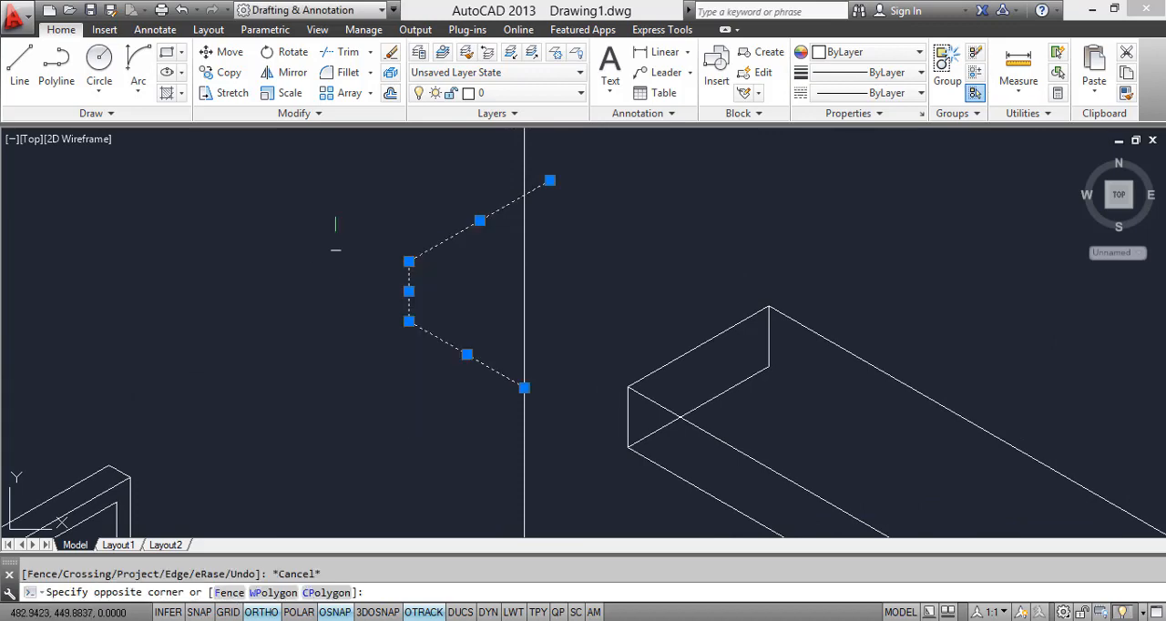
right_click(338, 252)
left_click(362, 335)
scroll(577, 356, "down", 5)
scroll(577, 356, "down", 2)
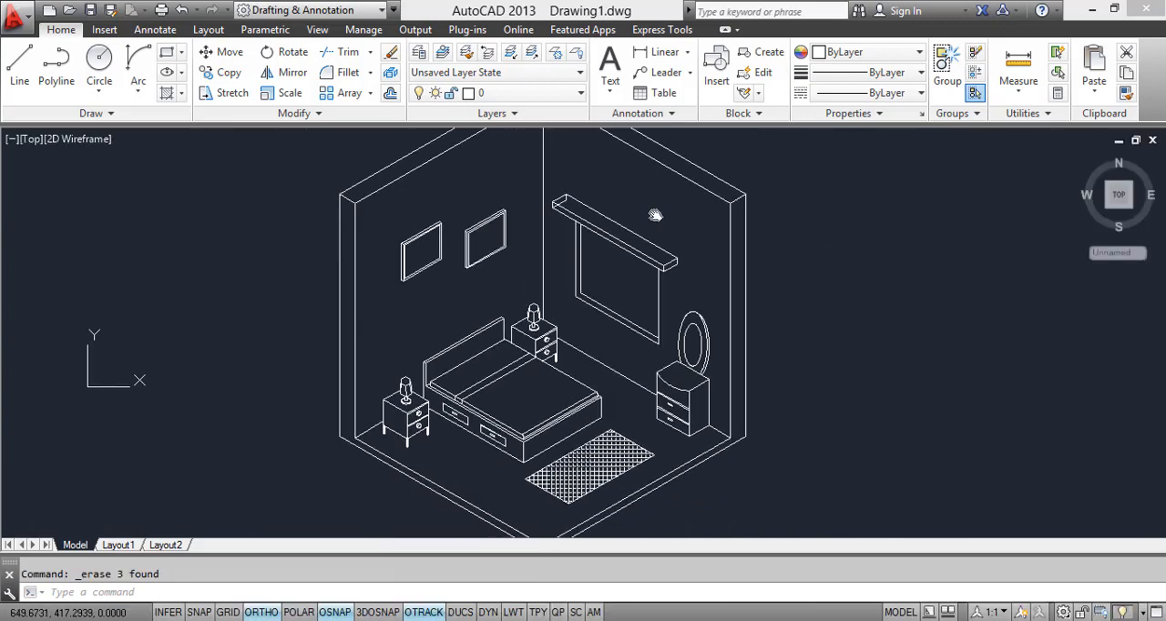
Step: Erase the hidden back vertical and lower slanted edges at the curtain box's new wall-corner end
scroll(577, 221, "up", 8)
key("Escape")
left_click(577, 221)
left_click(547, 227)
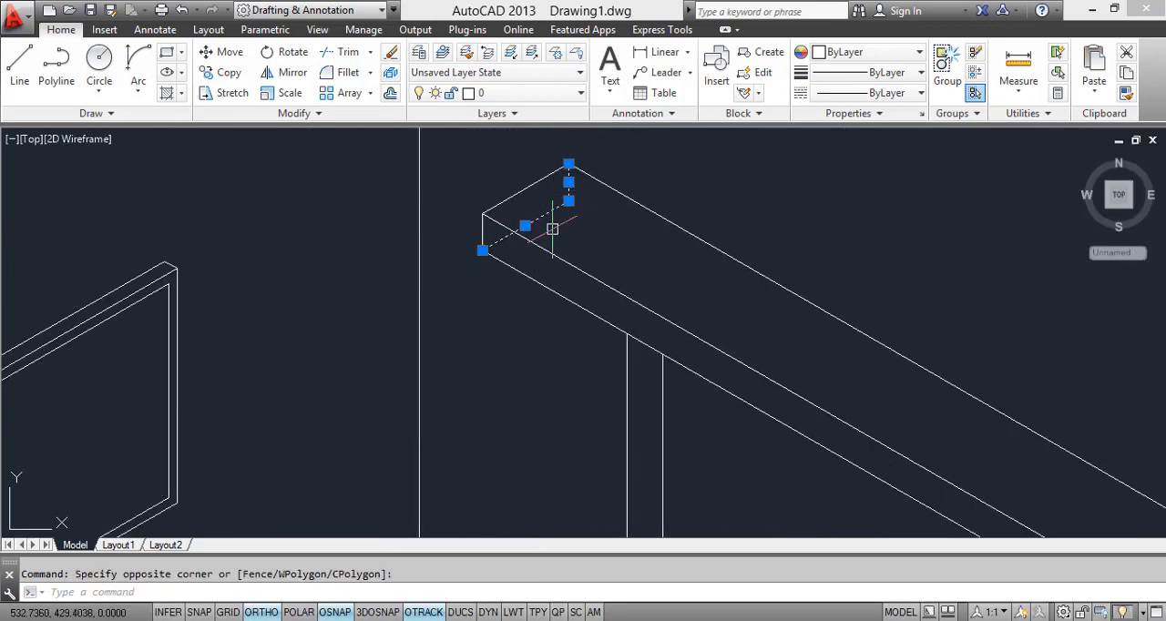
right_click(531, 215)
left_click(569, 313)
scroll(599, 282, "down", 2)
scroll(599, 281, "down", 2)
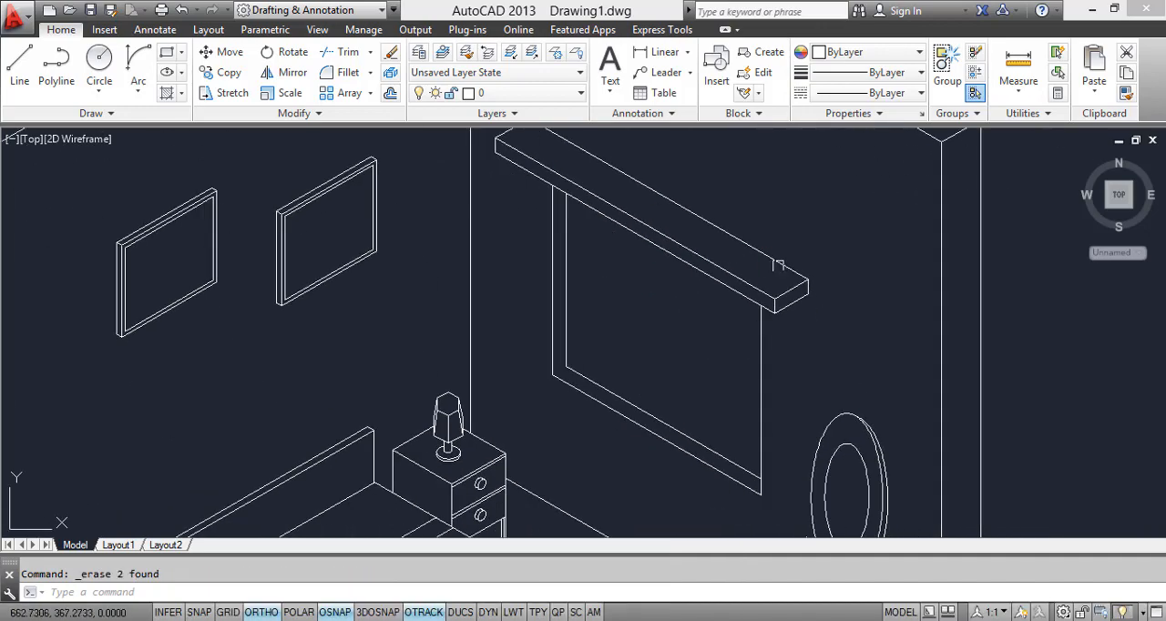
scroll(779, 269, "up", 3)
scroll(773, 294, "down", 3)
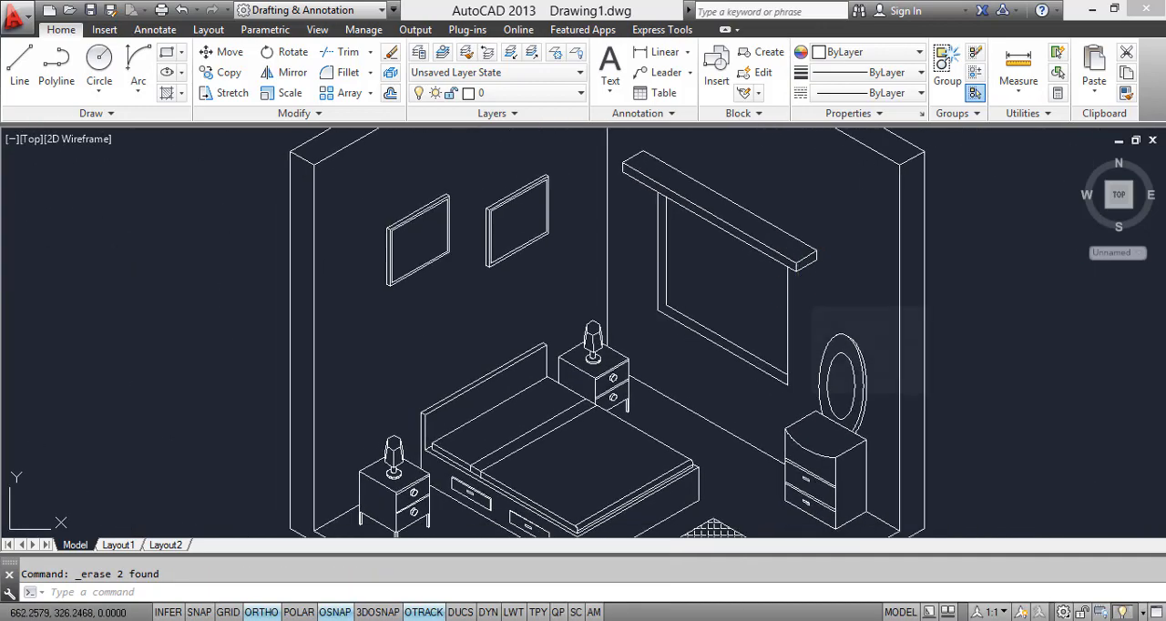
Step: Start saving the drawing and cancel the save dialog
key("ctrl+s")
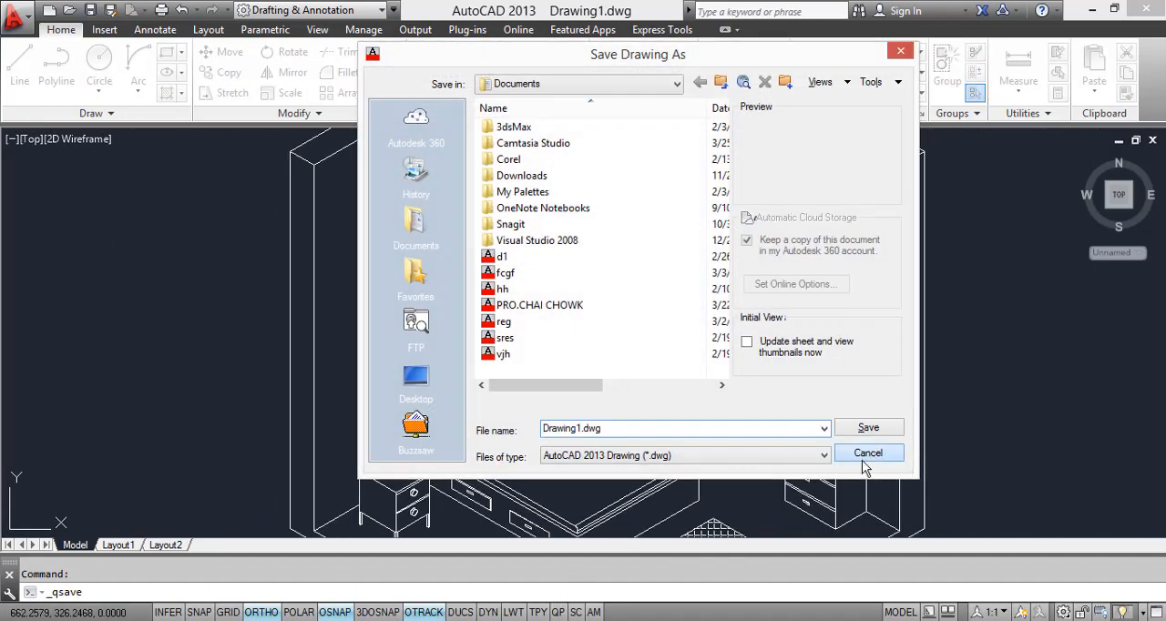
left_click(868, 454)
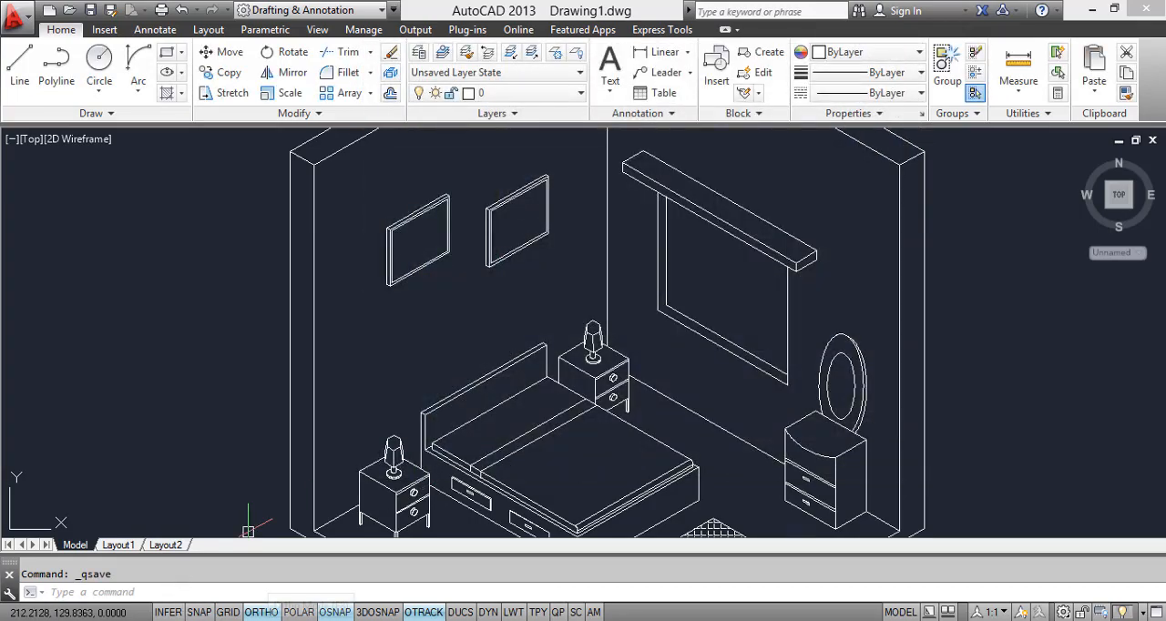
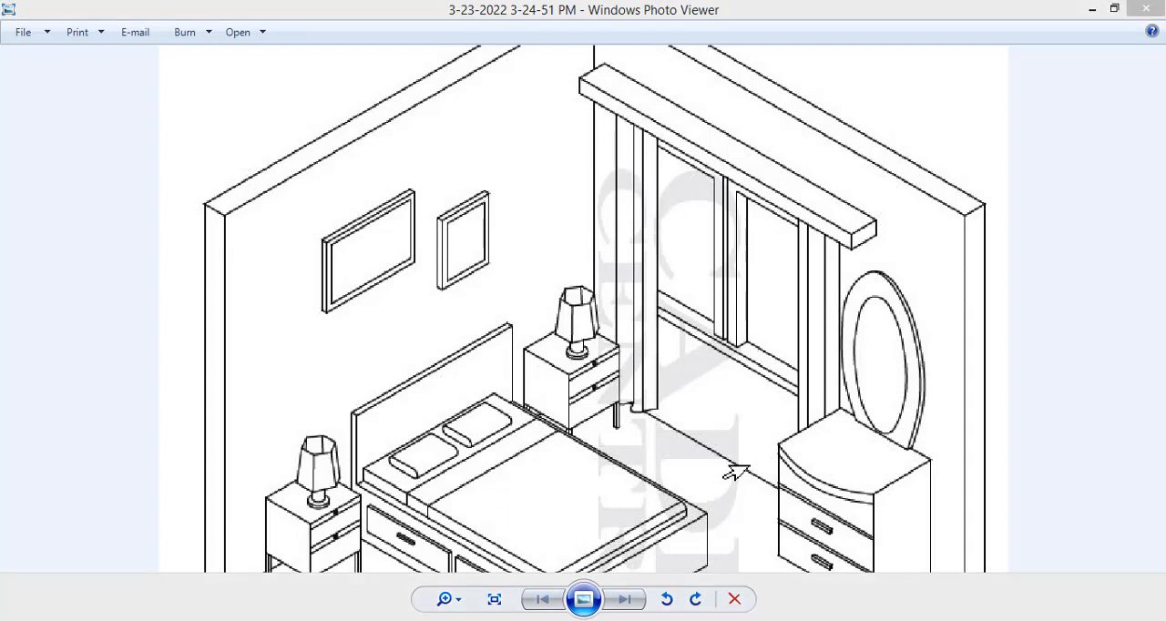
Step: Switch to AutoCAD and draw a vertical curtain line about 145 units long, down from the pelmet's lower edge near the room corner
left_click(280, 620)
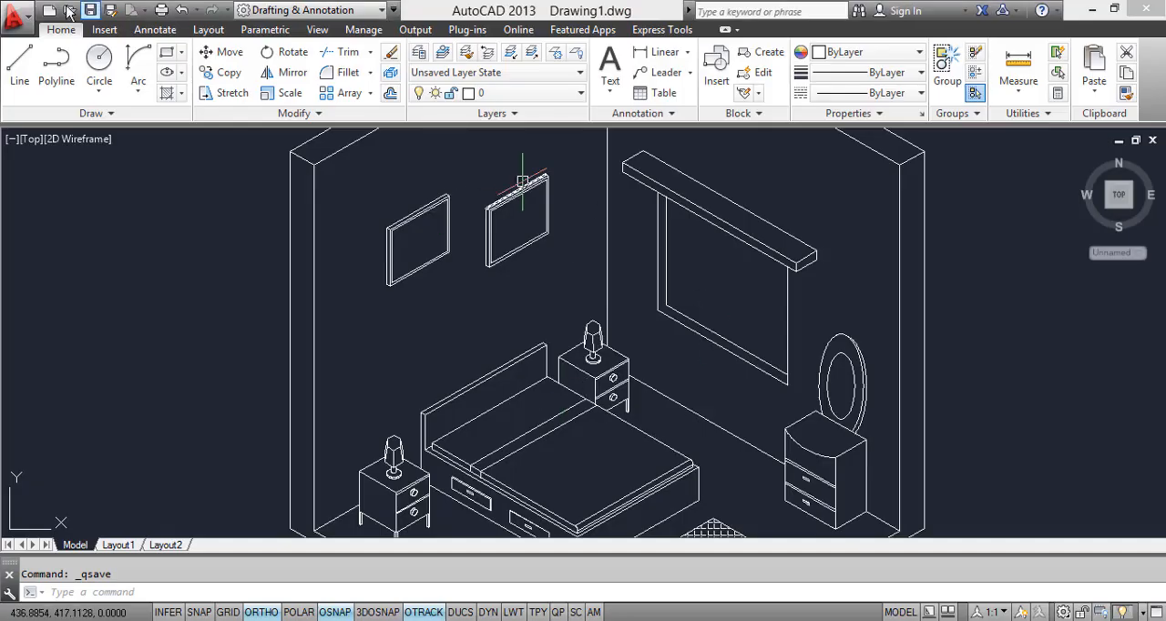
left_click(20, 65)
scroll(627, 185, "up", 4)
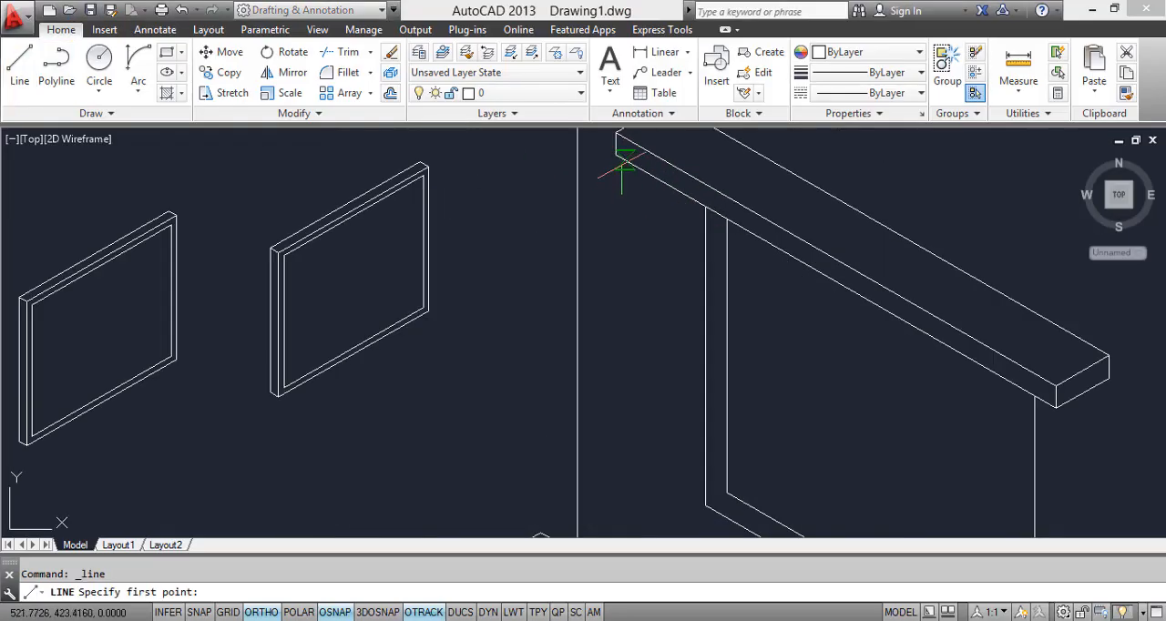
middle_click_drag(616, 296, 638, 91)
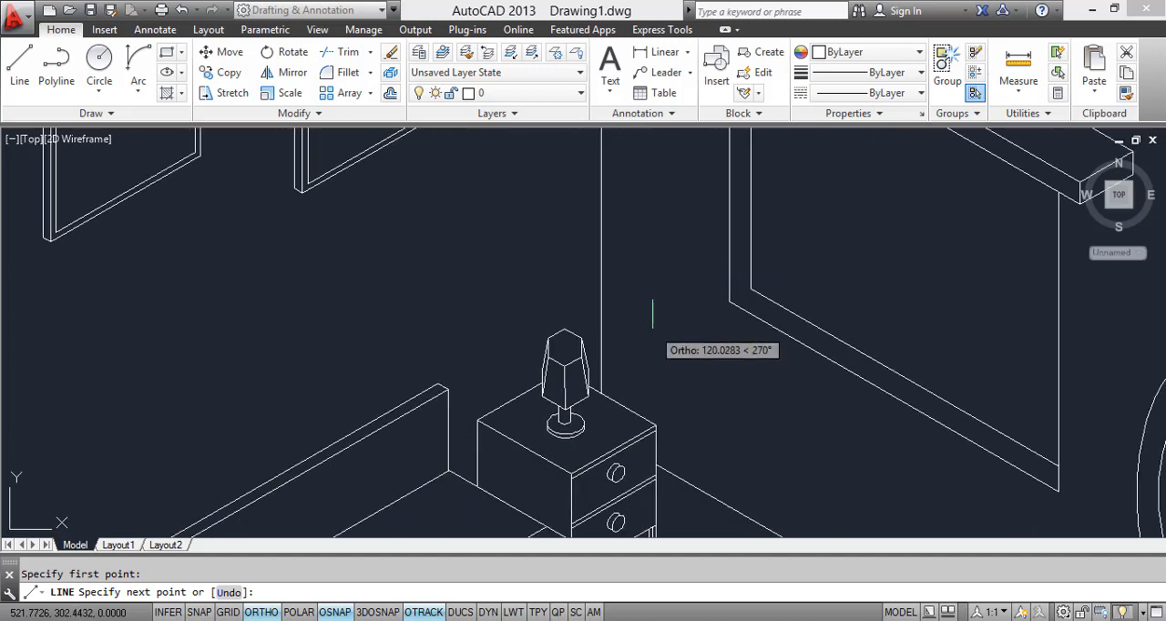
scroll(650, 403, "up", 4)
left_click(640, 414)
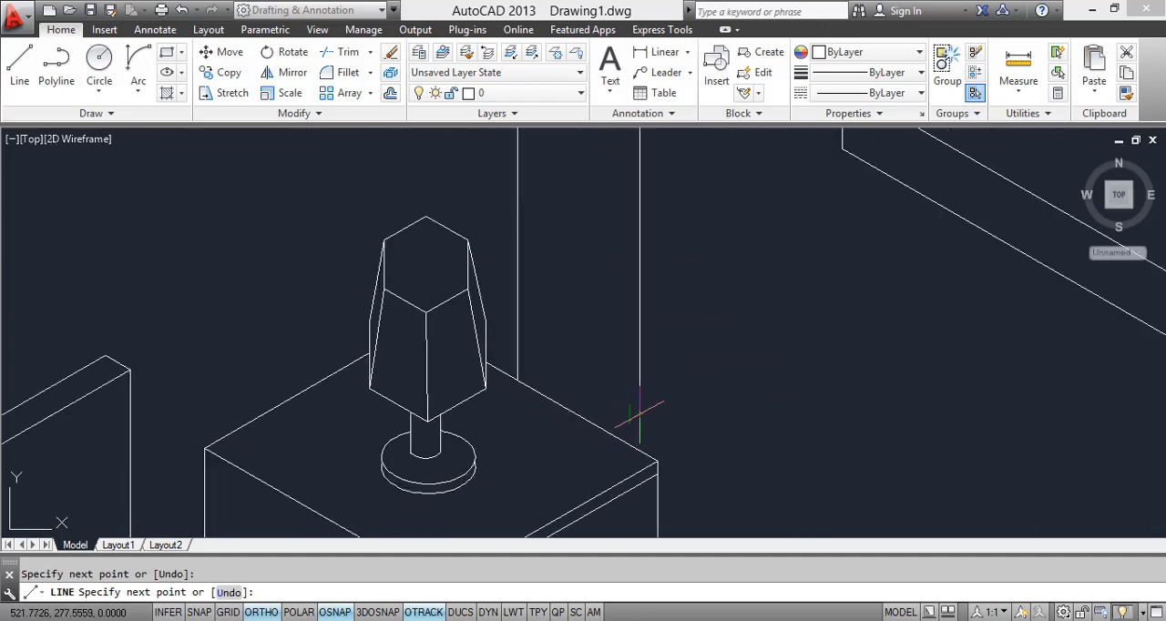
type("`")
key("Escape")
Step: Copy the vertical curtain line to three more positions along the pelmet's lower edge, before the window frame
scroll(670, 392, "down", 6)
left_click(668, 244)
left_click(638, 237)
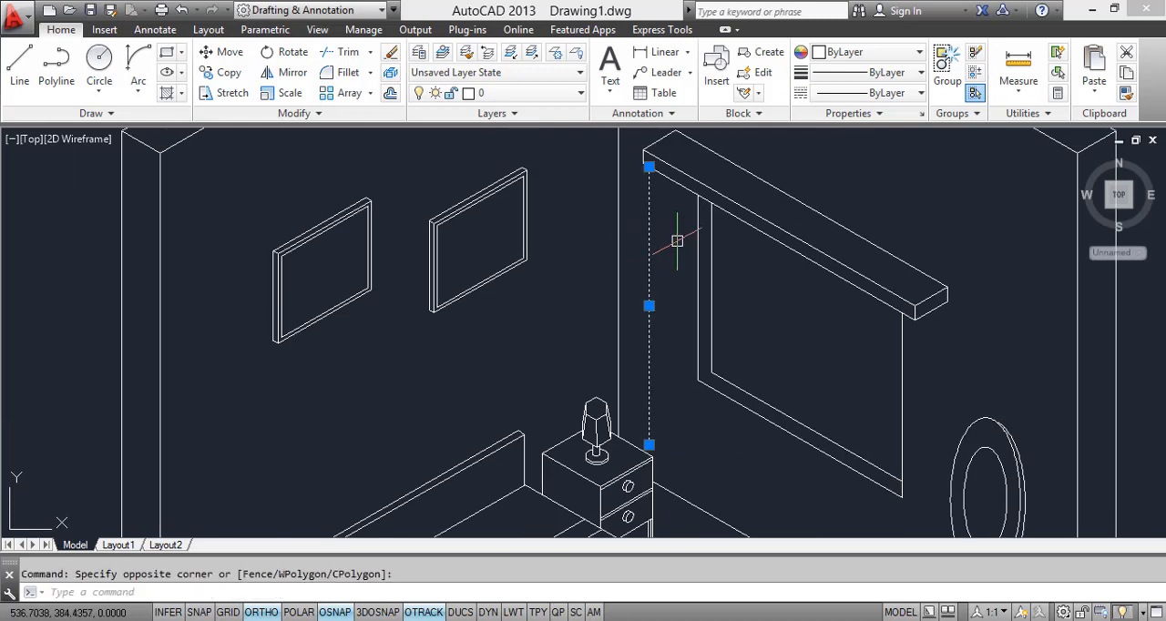
type("o")
key("Return")
scroll(654, 171, "up", 2)
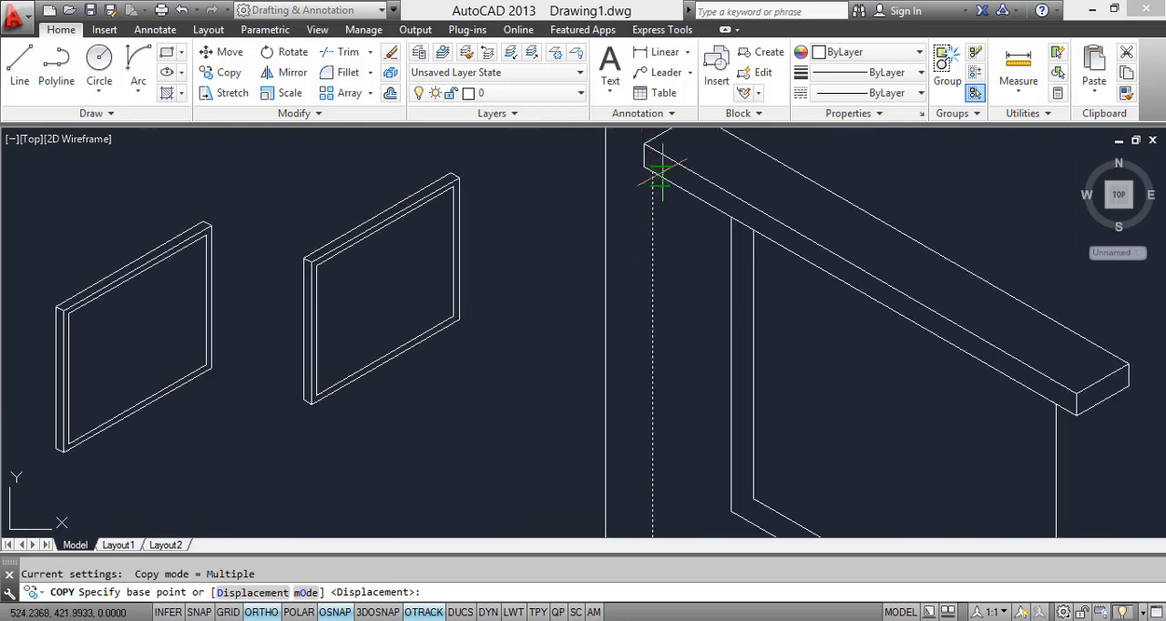
left_click(653, 171)
left_click(693, 195)
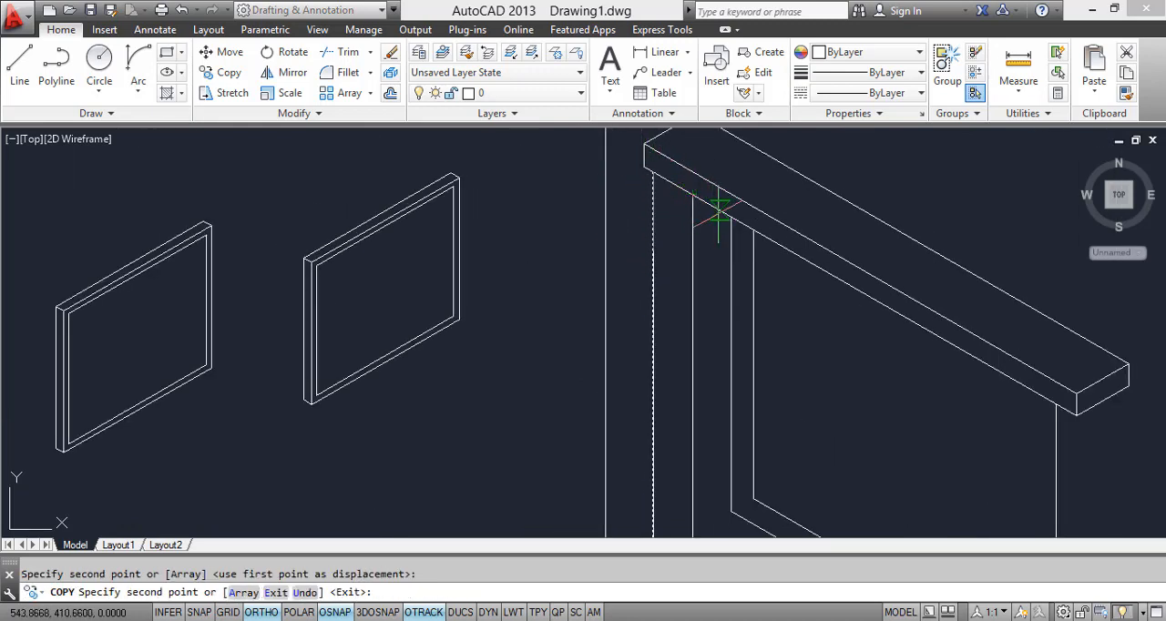
scroll(679, 198, "up", 5)
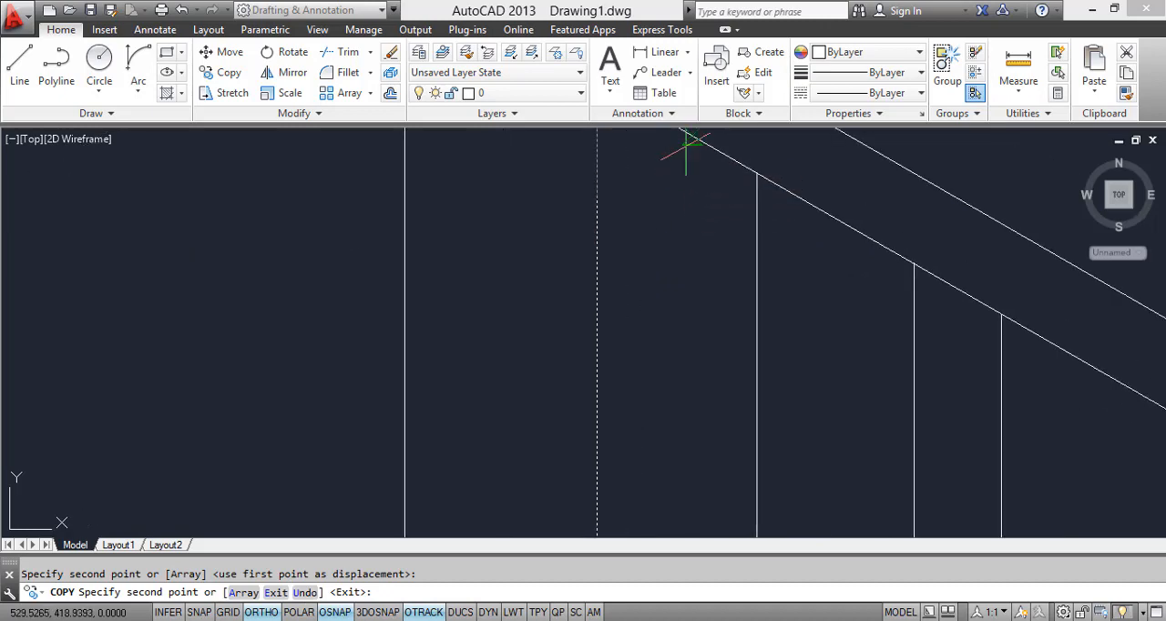
left_click(677, 188)
left_click(844, 226)
scroll(841, 217, "down", 5)
middle_click_drag(834, 191, 805, 118)
key("Escape")
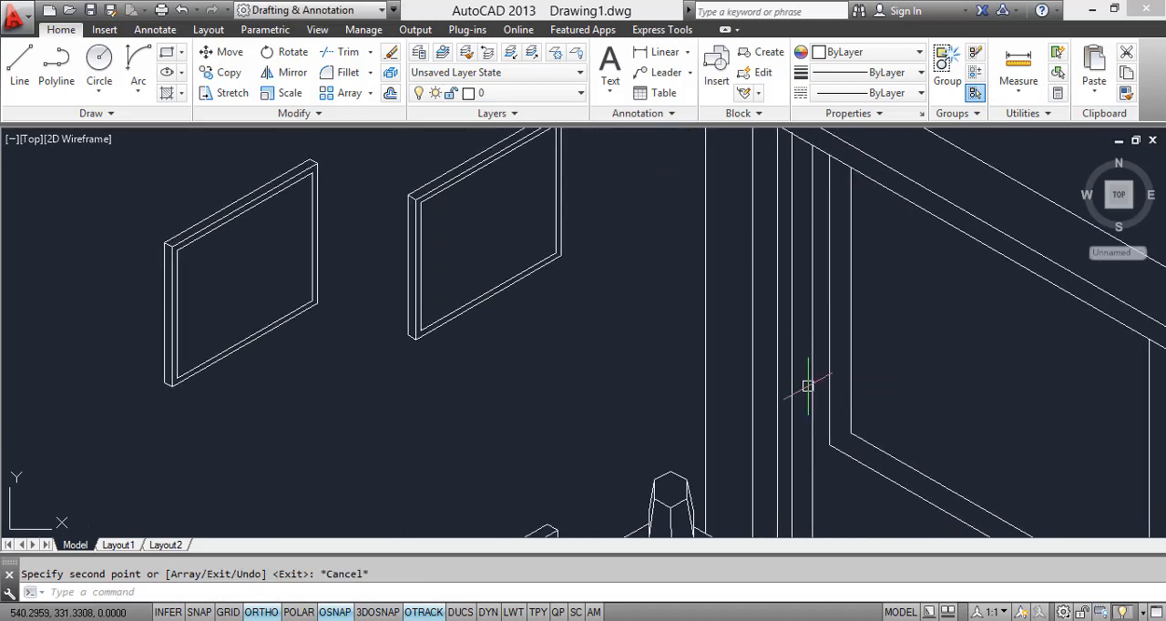
Step: Draw a wavy spline with Ortho off, joining the lower ends of the four curtain lines as the curtain's hem
middle_click_drag(807, 388, 791, 156)
scroll(724, 314, "up", 2)
type("s")
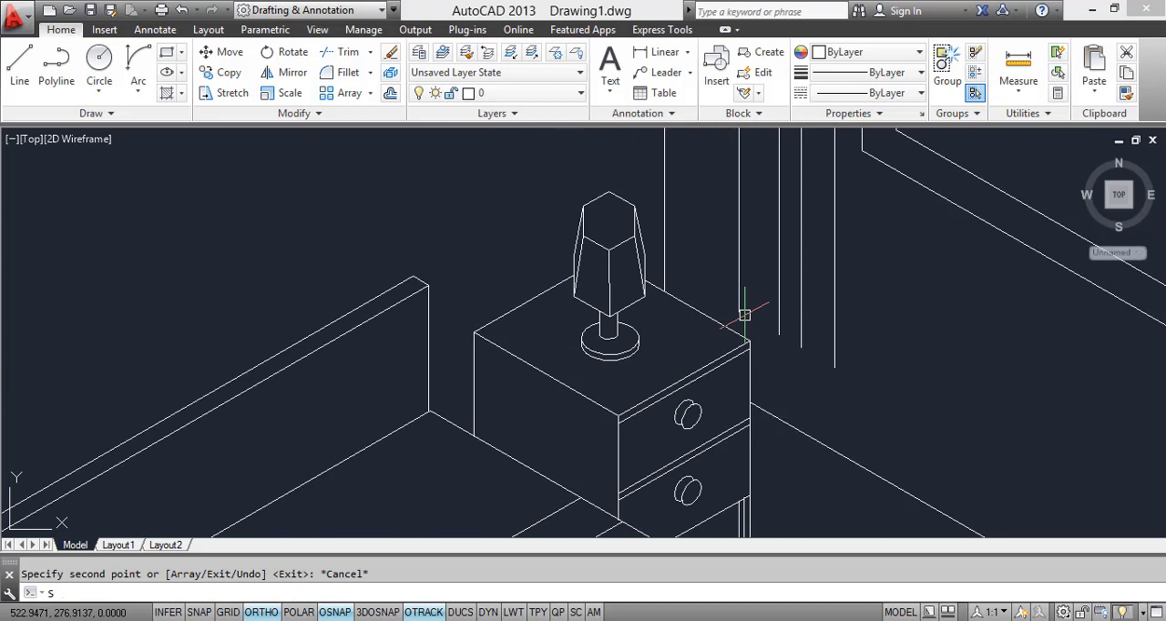
type("PL")
key("Return")
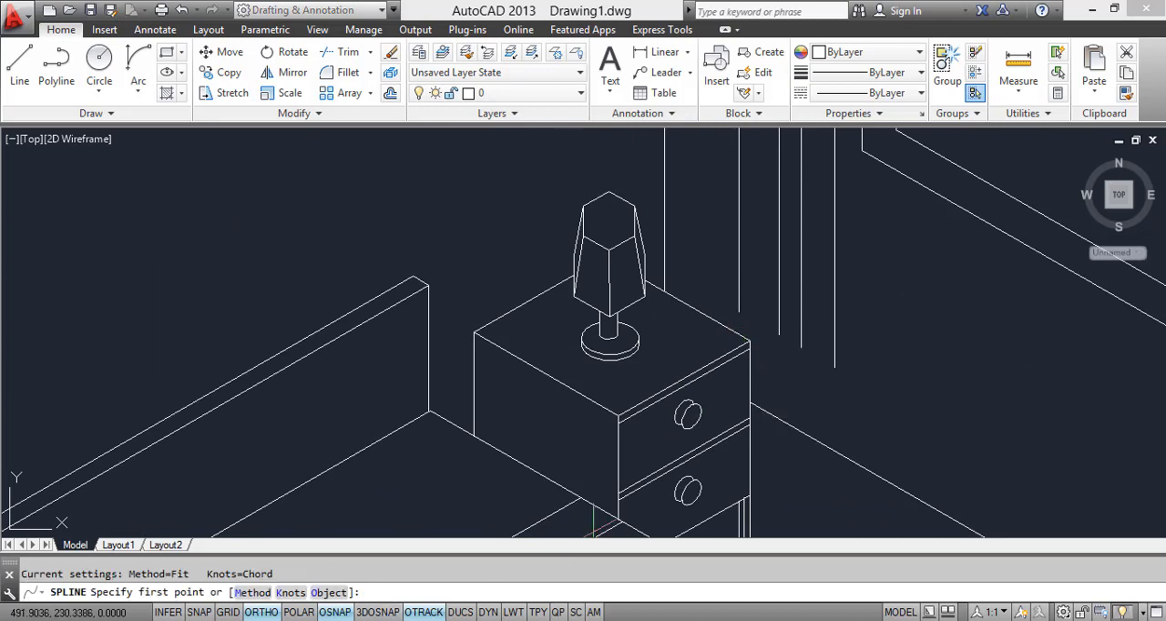
scroll(802, 333, "up", 4)
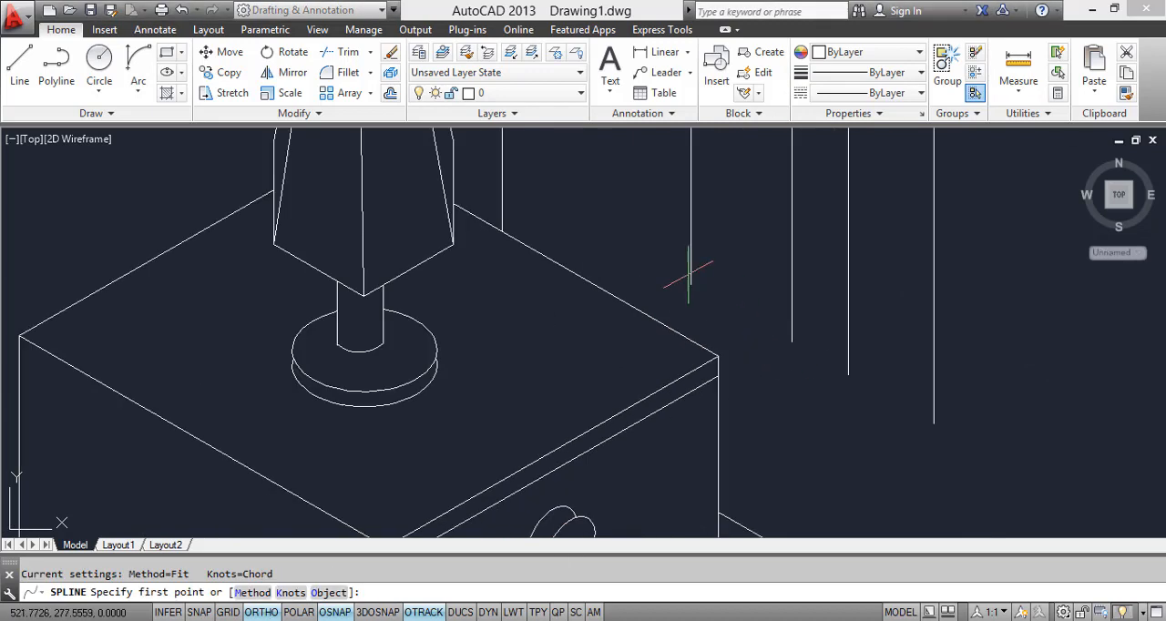
left_click(690, 285)
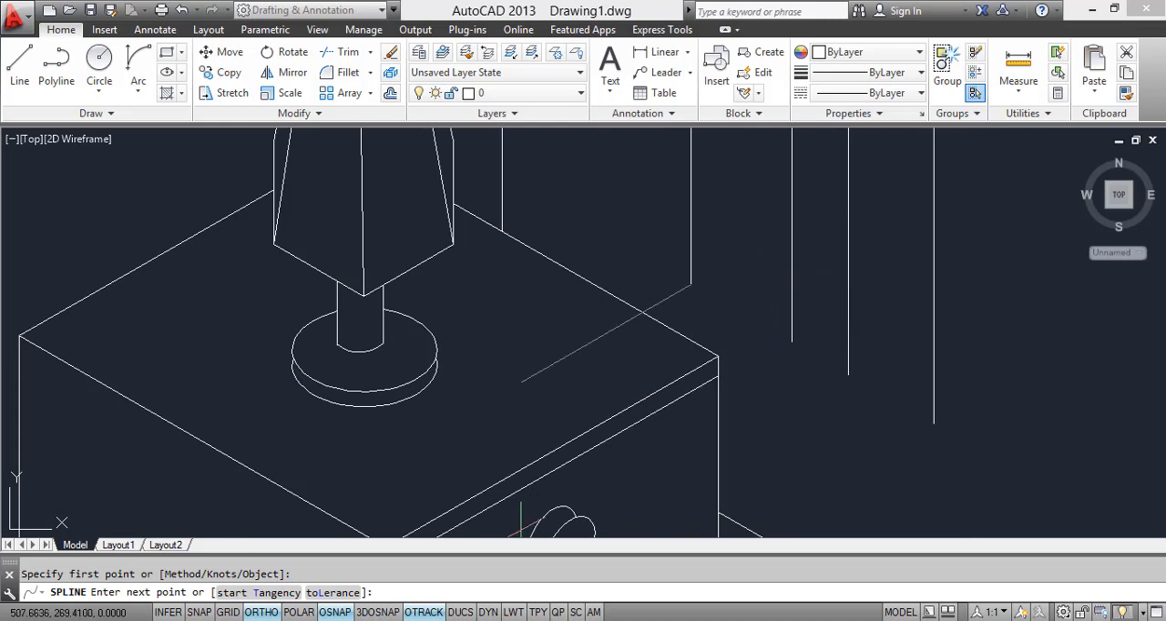
left_click(271, 618)
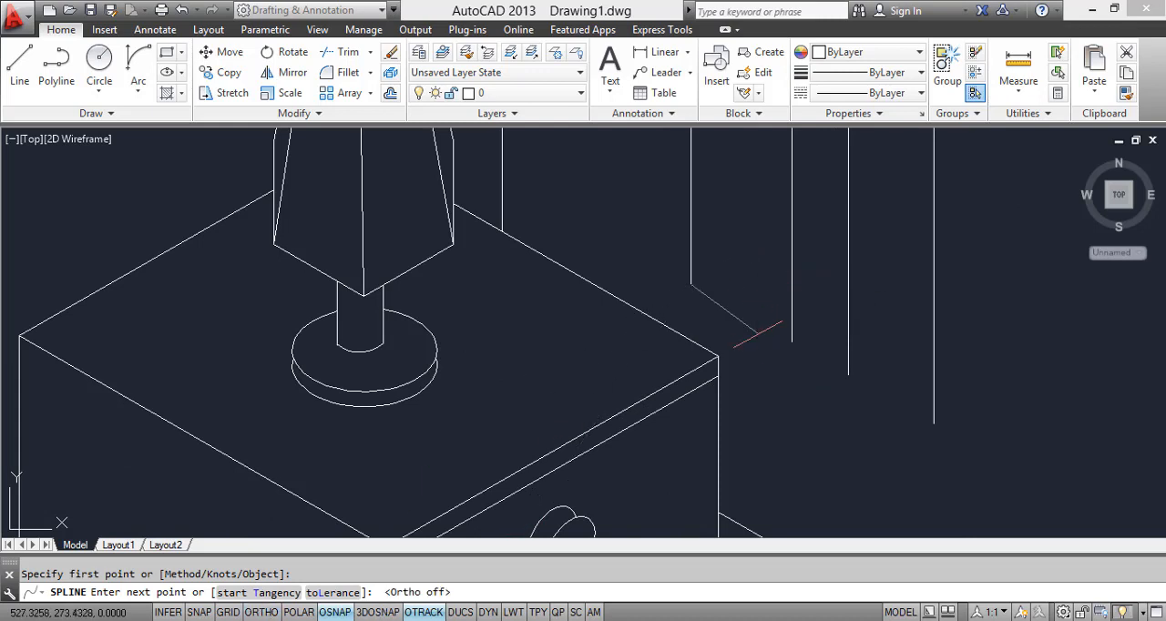
left_click(758, 284)
left_click(791, 341)
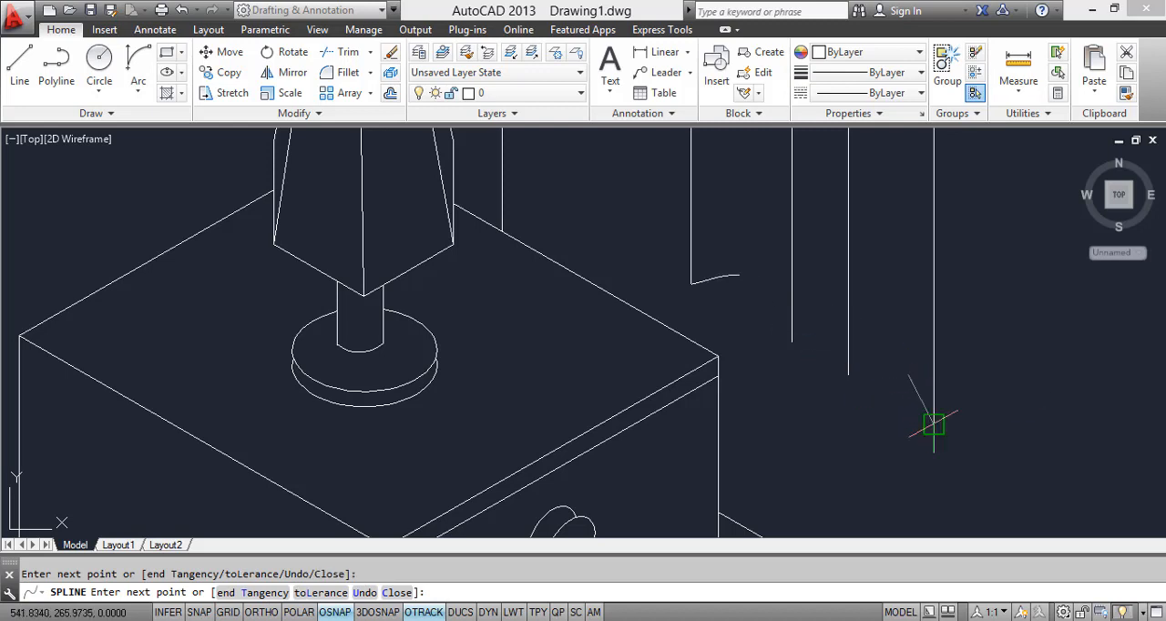
left_click(932, 424)
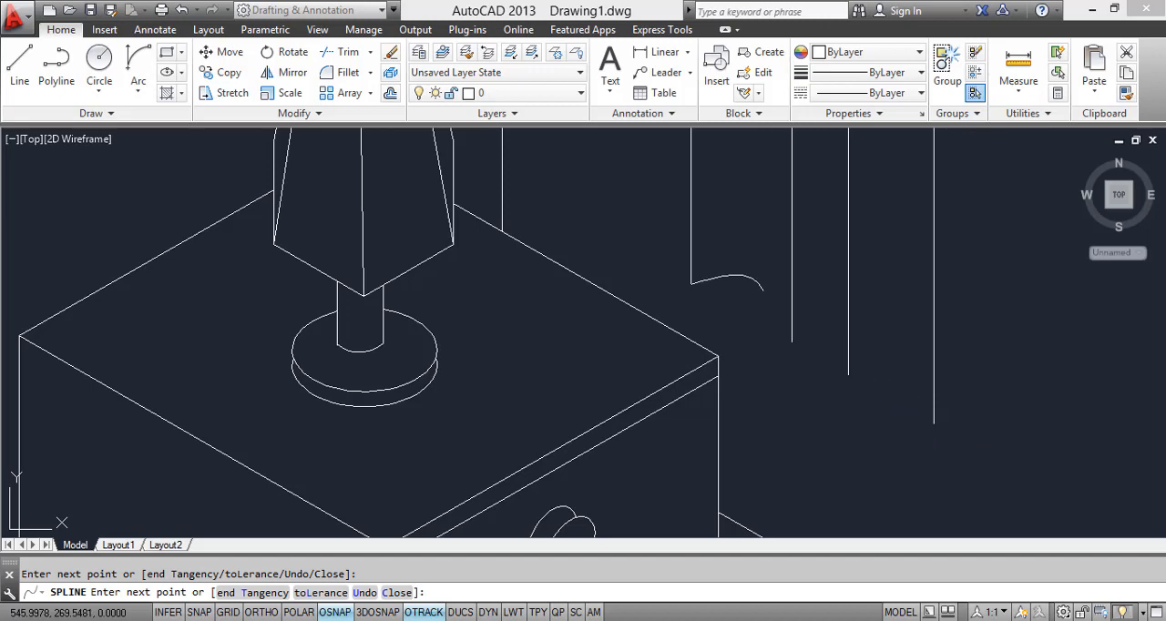
right_click(1008, 390)
left_click(1044, 356)
scroll(932, 361, "down", 4)
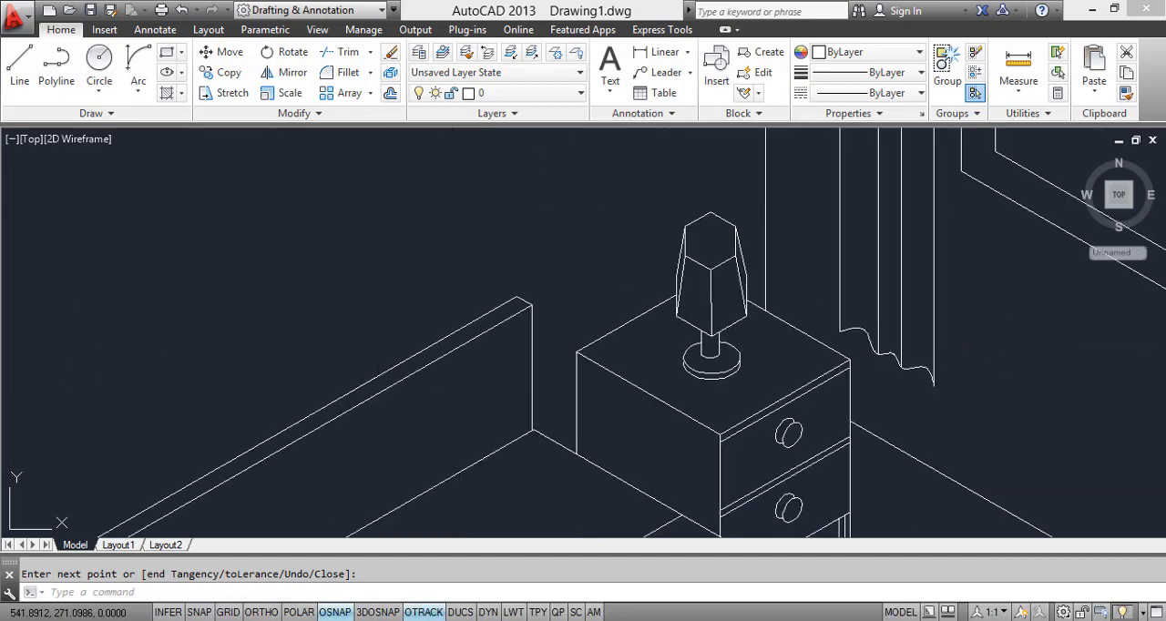
Step: Copy the four curtain lines and their wavy hem to the other end of the pelmet, beside the oval mirror
scroll(792, 344, "down", 6)
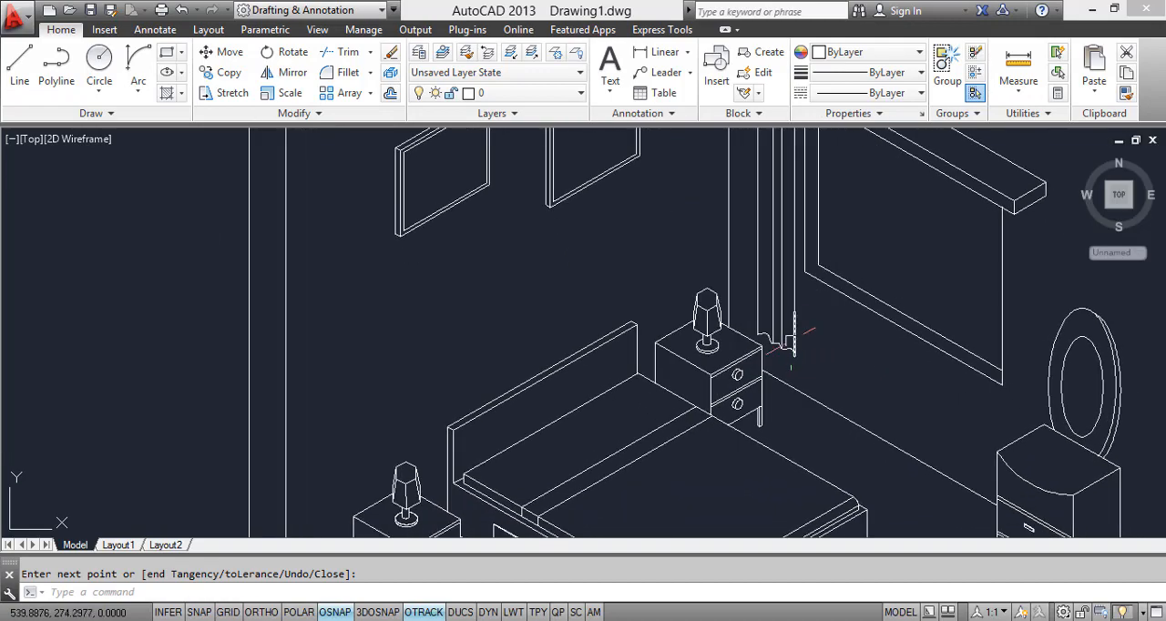
scroll(792, 344, "up", 5)
left_click(835, 408)
left_click(749, 347)
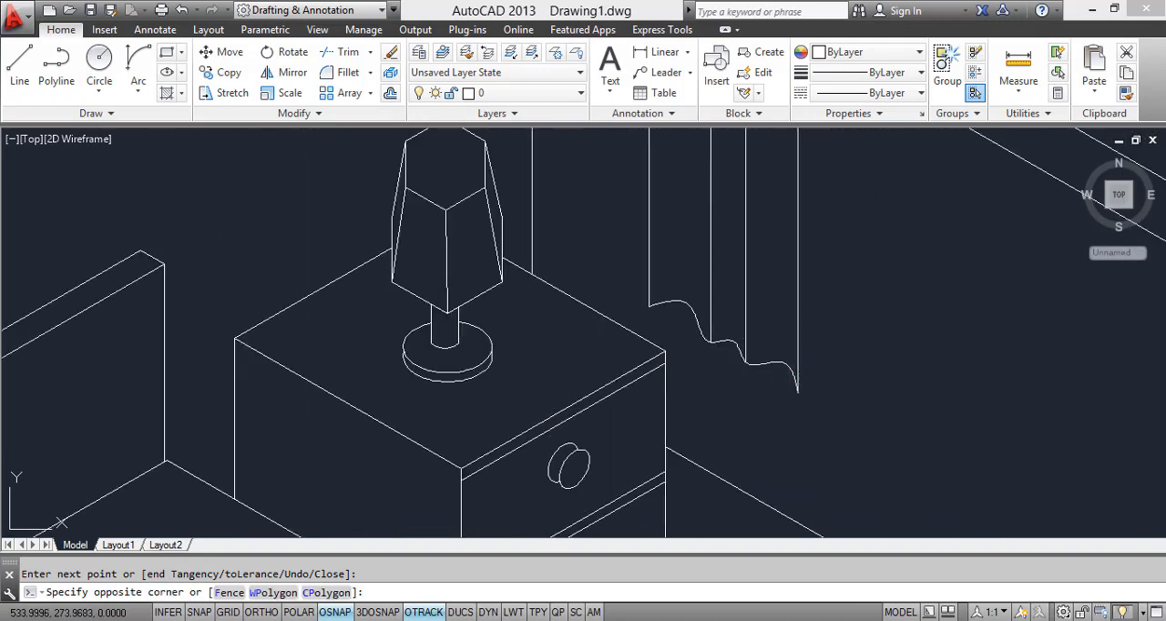
left_click(727, 307)
left_click(630, 230)
scroll(630, 230, "down", 5)
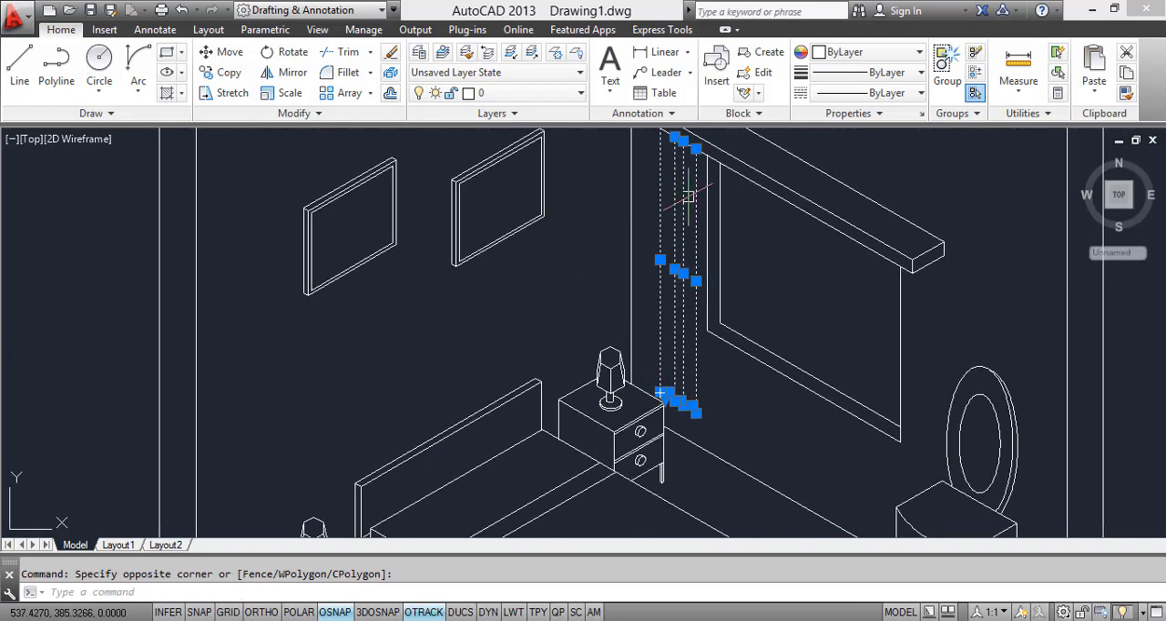
type("o")
key("Return")
scroll(692, 187, "up", 4)
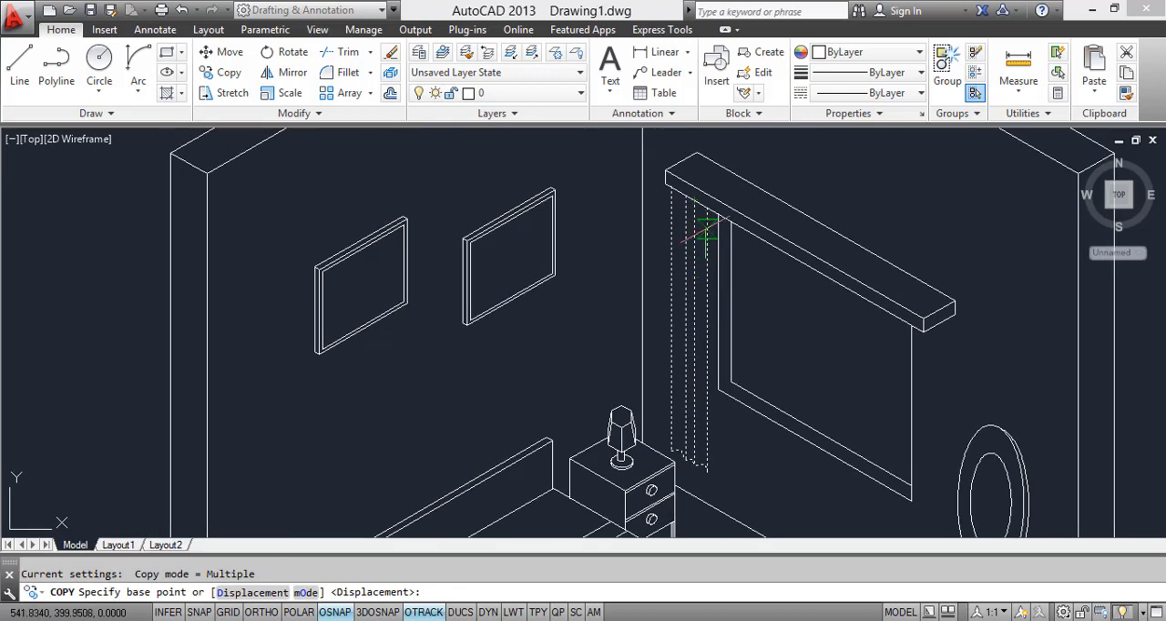
left_click(701, 182)
scroll(701, 183, "down", 5)
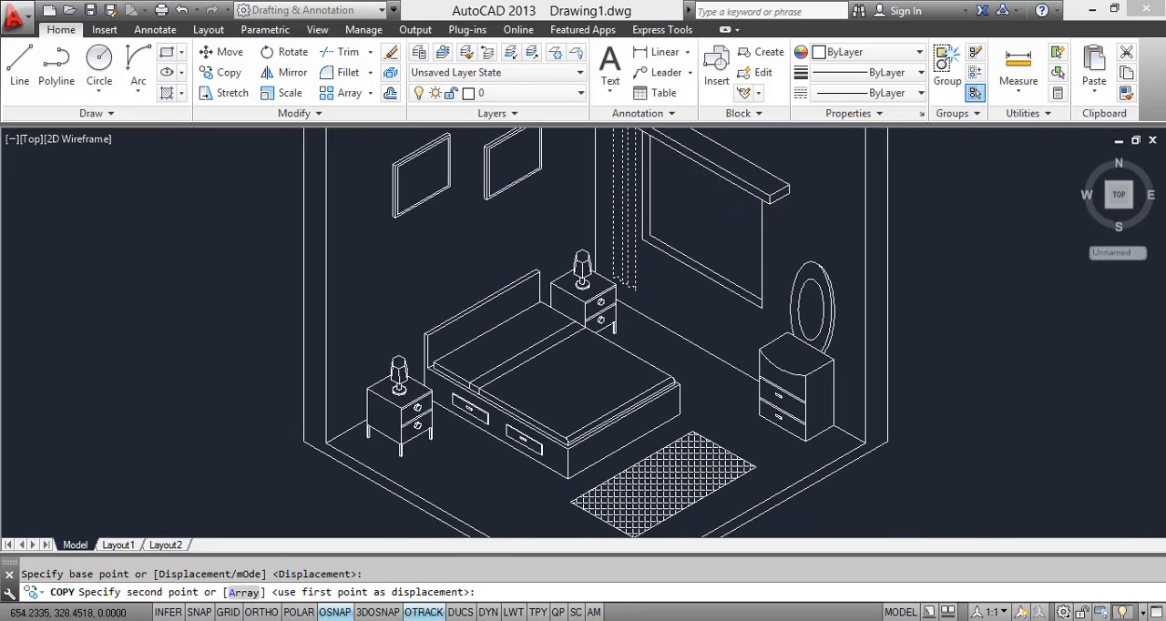
scroll(729, 155, "up", 5)
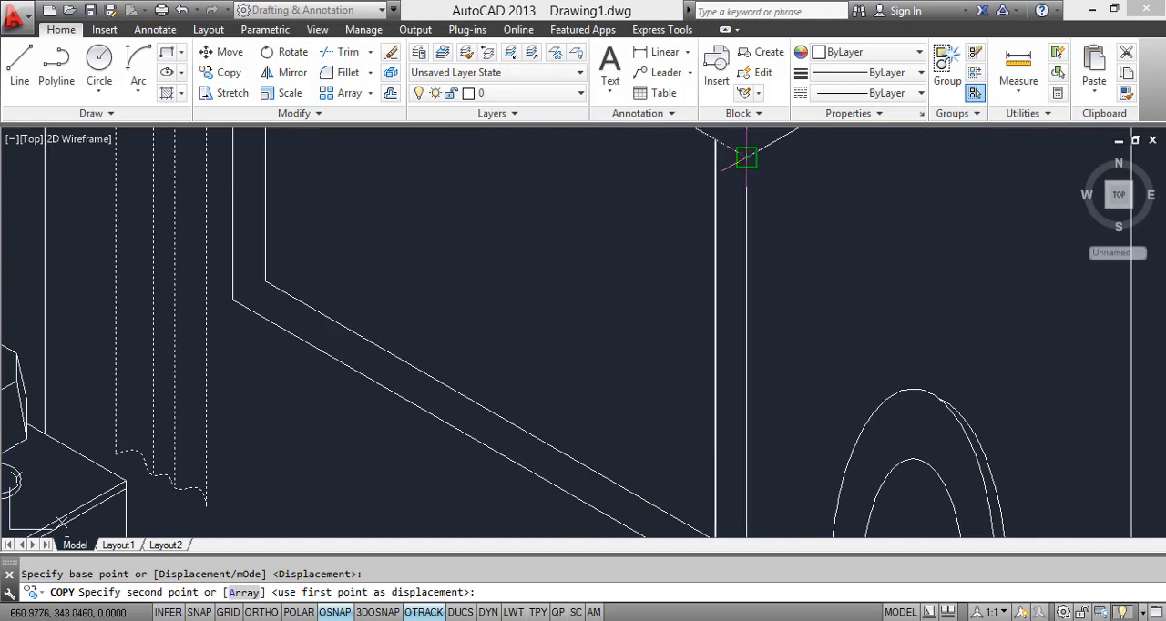
left_click(711, 177)
scroll(716, 191, "down", 4)
key("Escape")
Step: Trim the lower window frame lines where they run behind the copied curtain beside the mirror
scroll(720, 194, "up", 2)
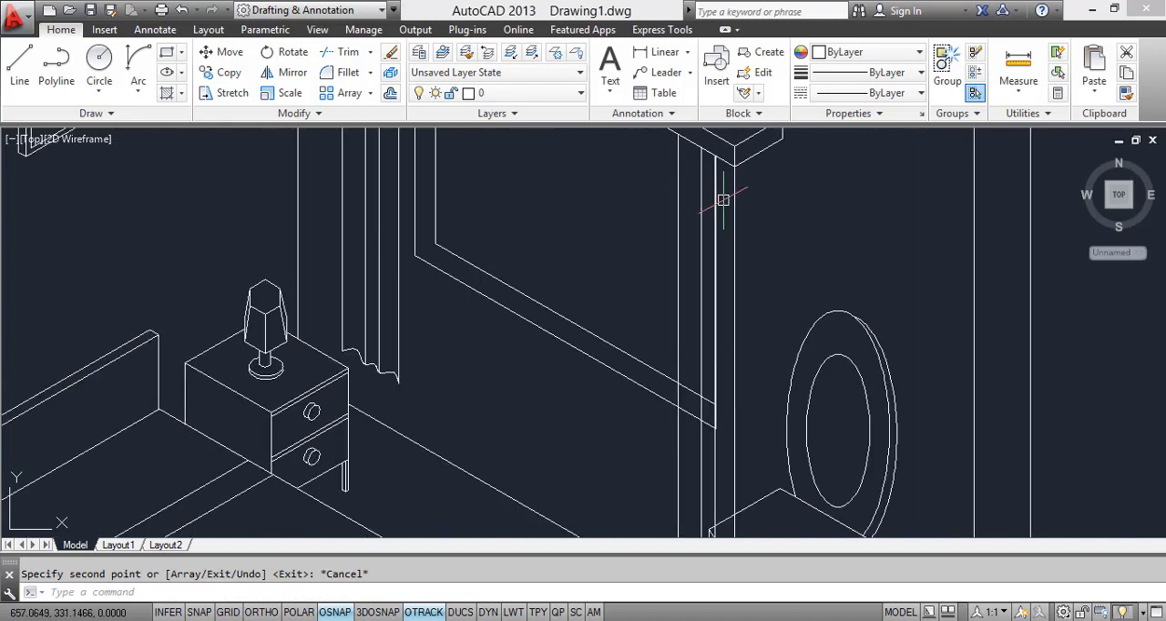
type("Tr")
key("Return")
key("Return")
scroll(706, 425, "up", 3)
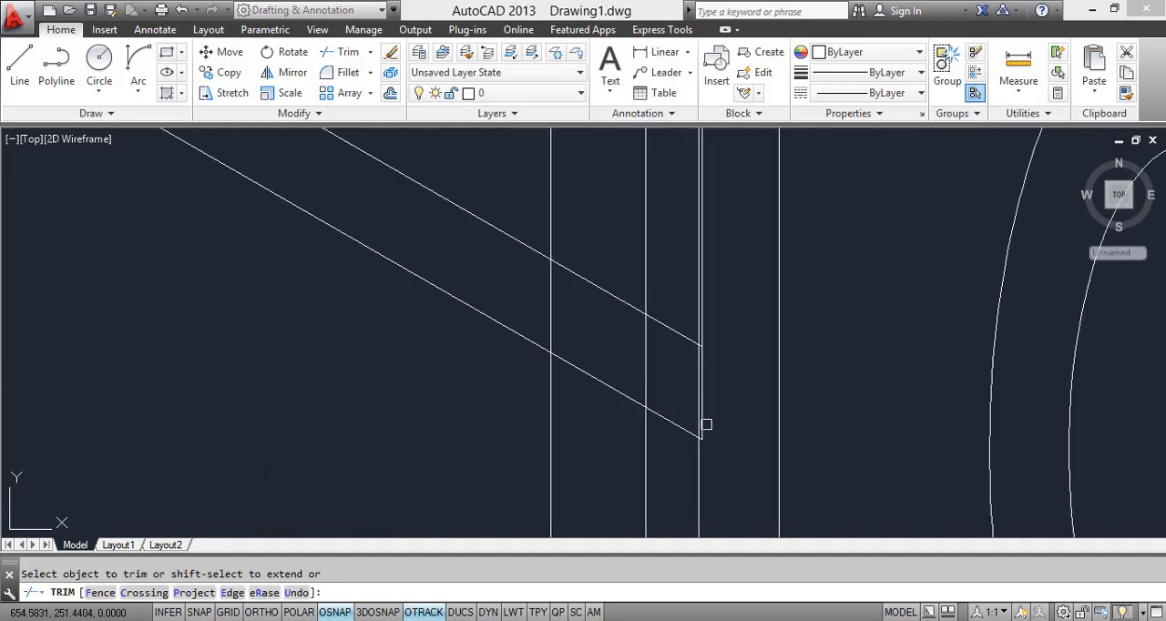
scroll(699, 441, "up", 2)
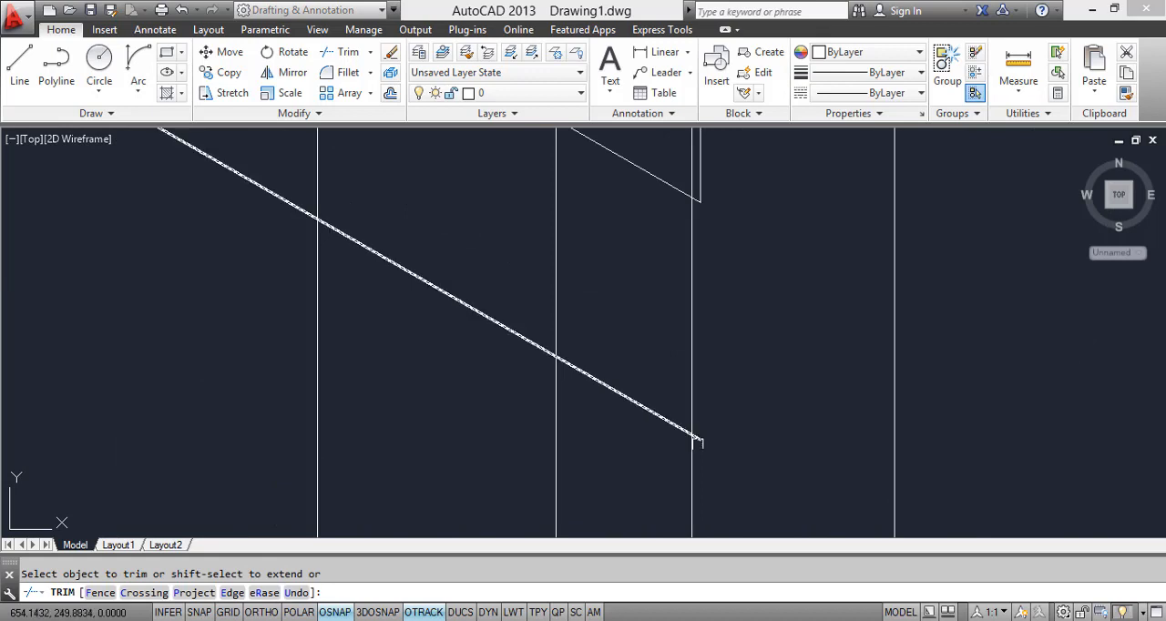
left_click(700, 442)
left_click(640, 435)
left_click(593, 356)
left_click(539, 375)
left_click(457, 297)
scroll(628, 392, "down", 2)
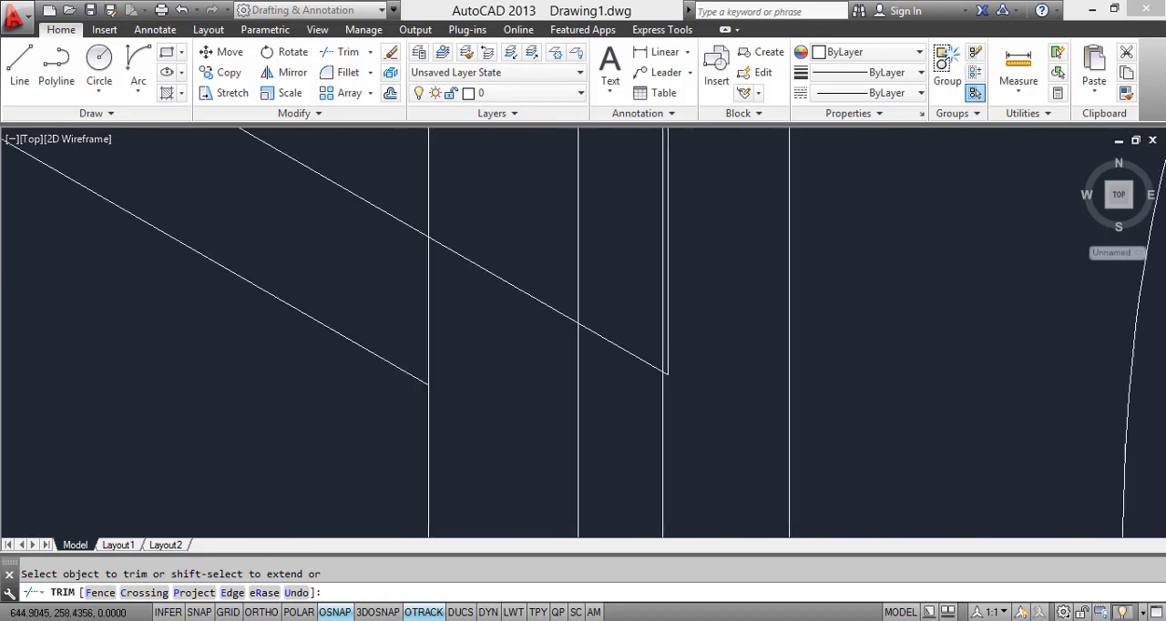
scroll(667, 384, "up", 3)
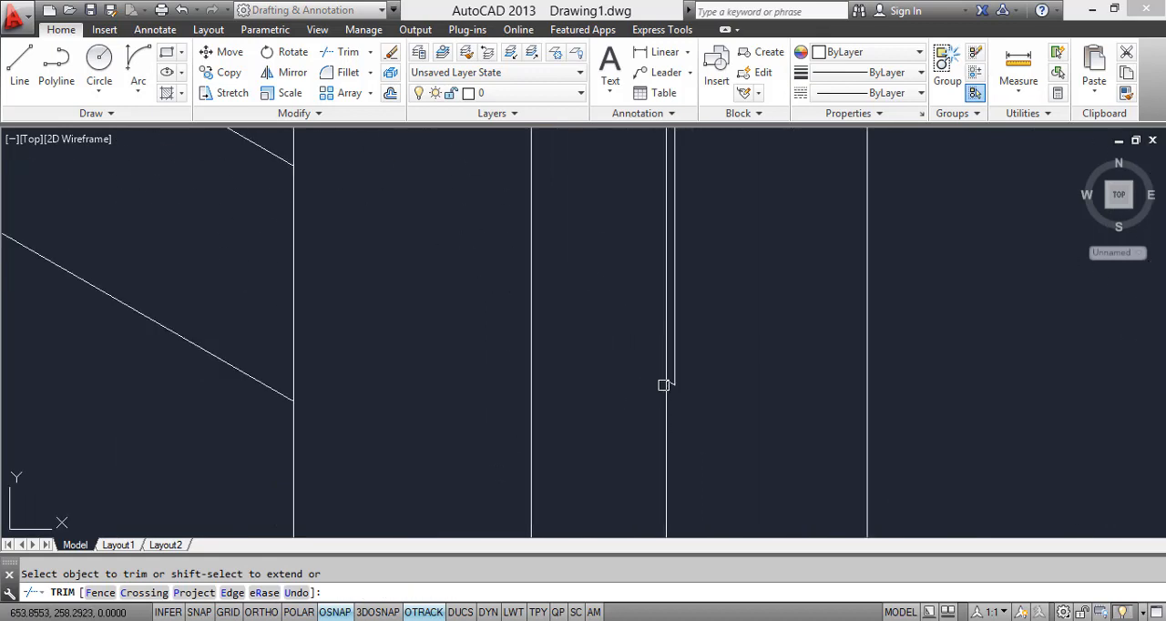
key("Escape")
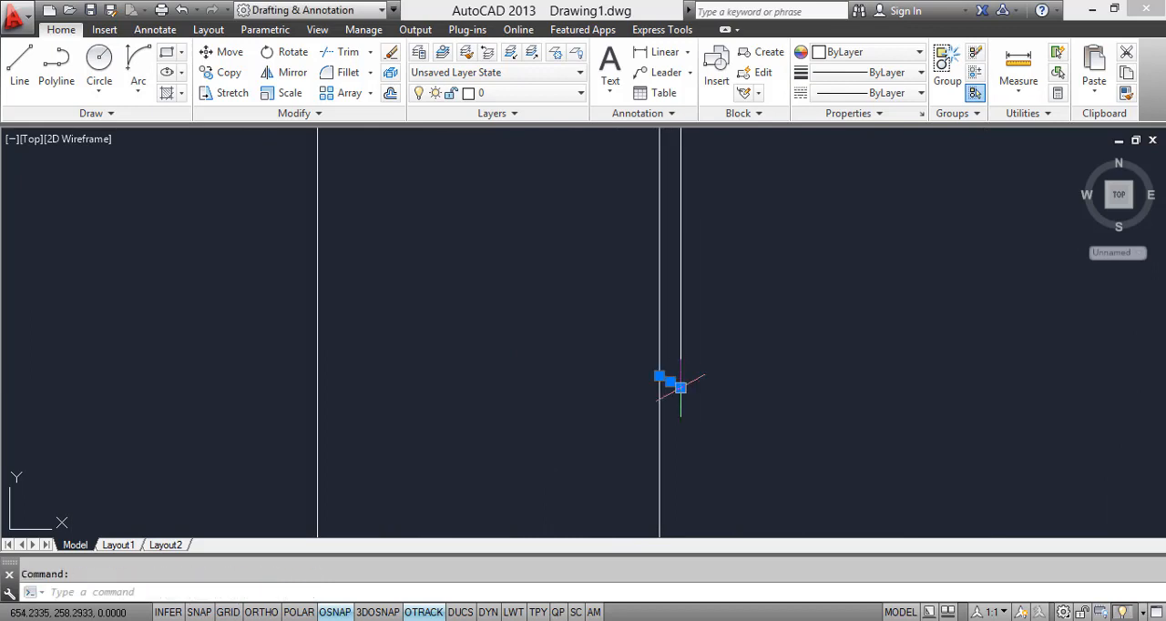
Step: Erase the leftover frame stub and the window frame's vertical line inside the copied curtain
mouse_move(671, 385)
middle_mouse_down()
mouse_move(686, 528)
mouse_move(686, 354)
middle_mouse_up()
scroll(685, 354, "down", 3)
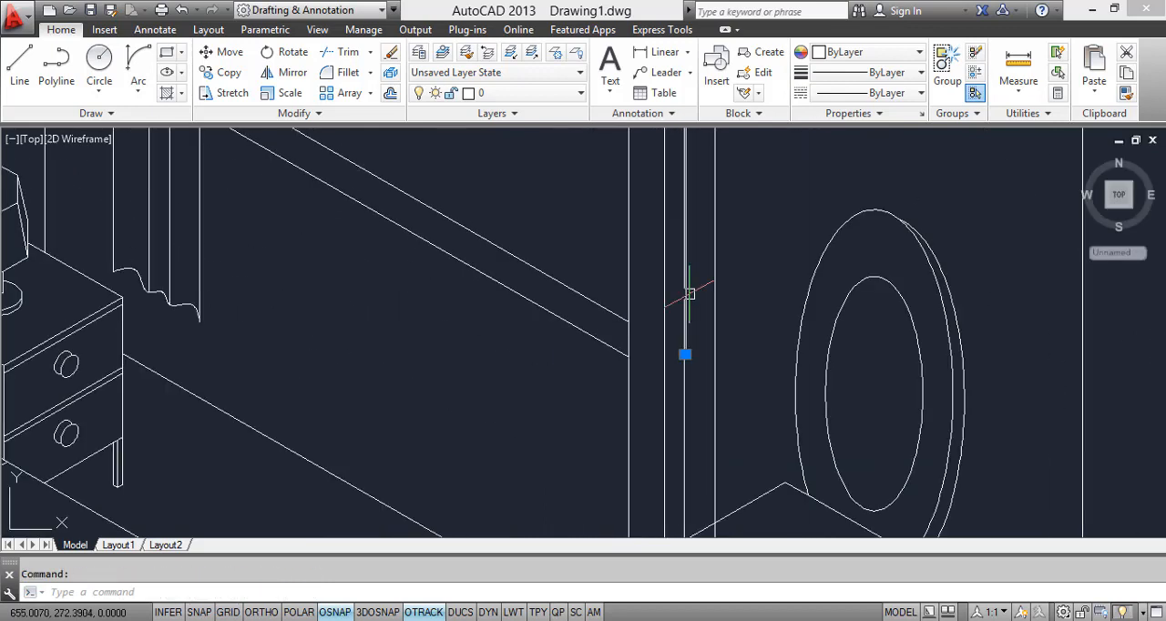
scroll(703, 277, "up", 2)
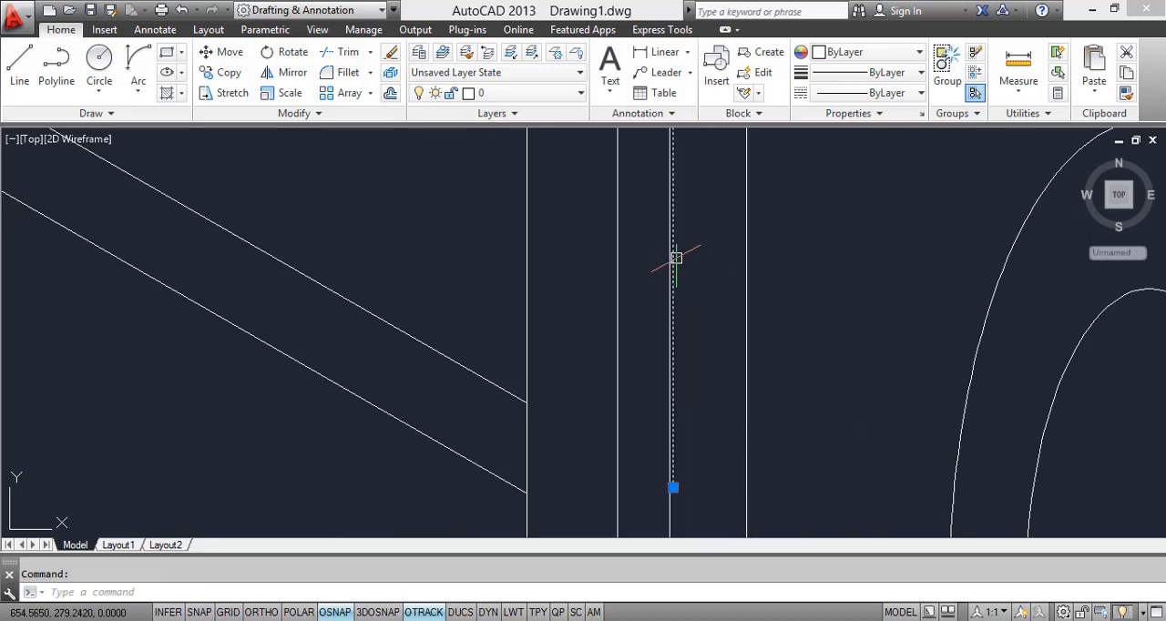
scroll(676, 258, "down", 3)
scroll(684, 367, "up", 4)
key("Delete")
scroll(683, 326, "down", 2)
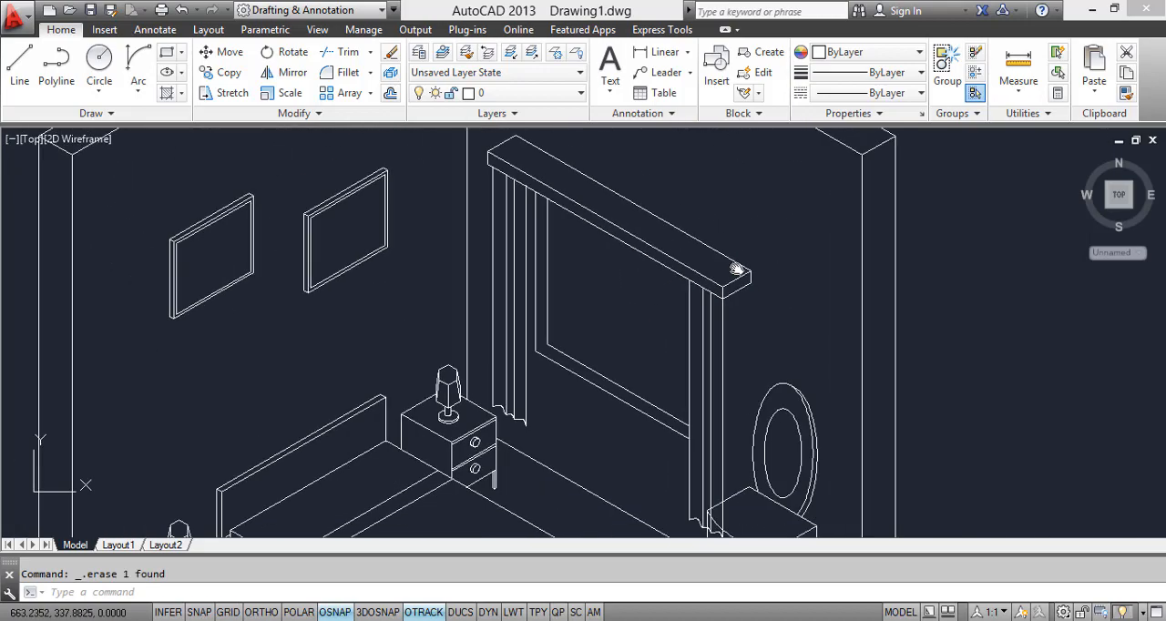
middle_click_drag(737, 270, 752, 188)
scroll(620, 287, "down", 5)
scroll(614, 275, "up", 5)
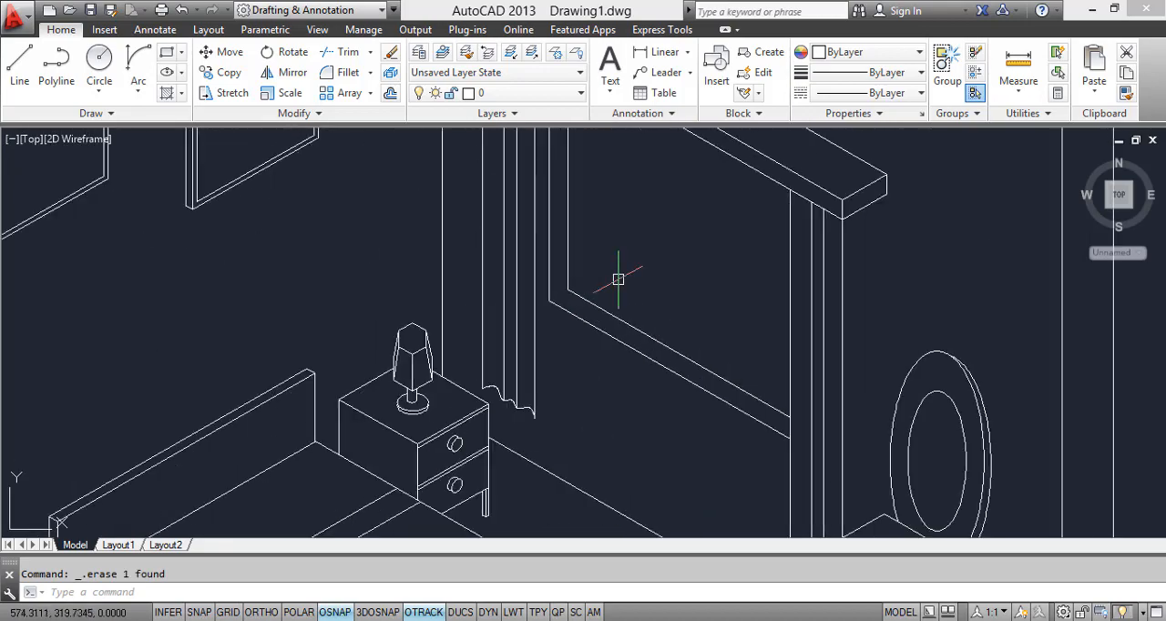
scroll(602, 391, "down", 2)
scroll(621, 405, "up", 5)
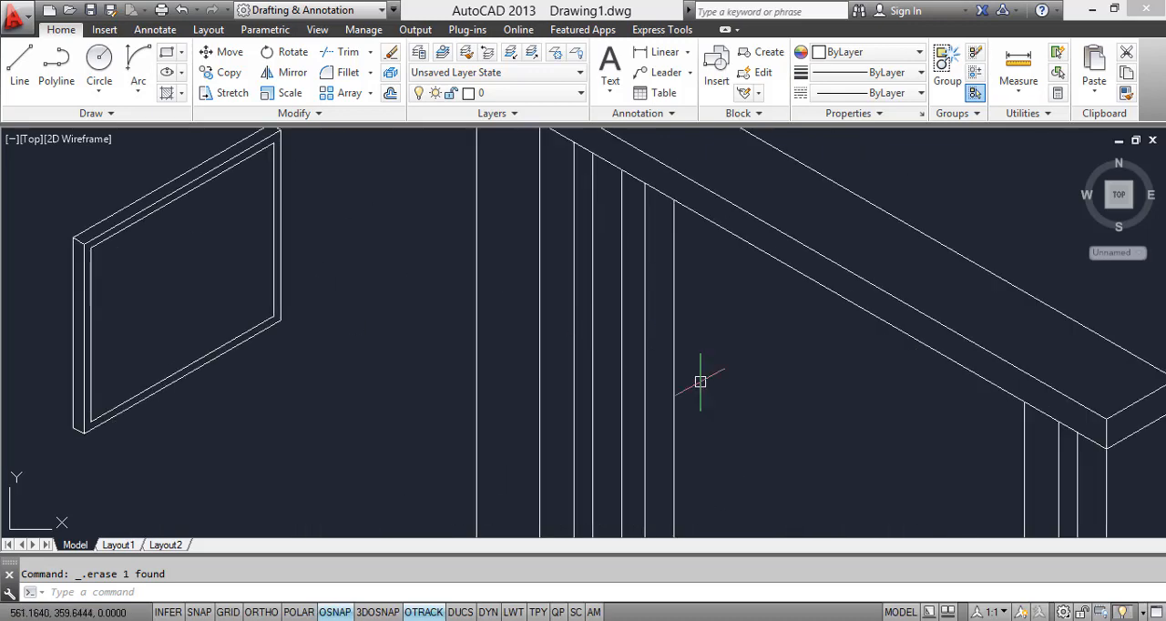
scroll(688, 355, "down", 3)
scroll(642, 262, "down", 3)
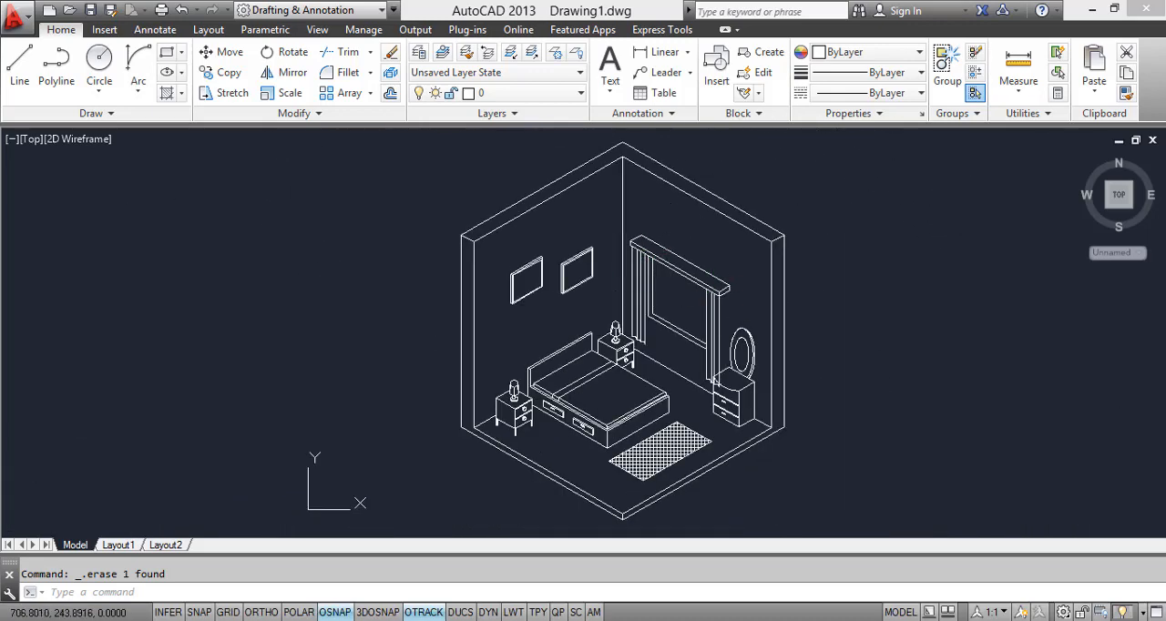
Step: Trim the copied curtain's vertical lines and hem where they run across the chest of drawers beside the mirror
scroll(722, 340, "up", 5)
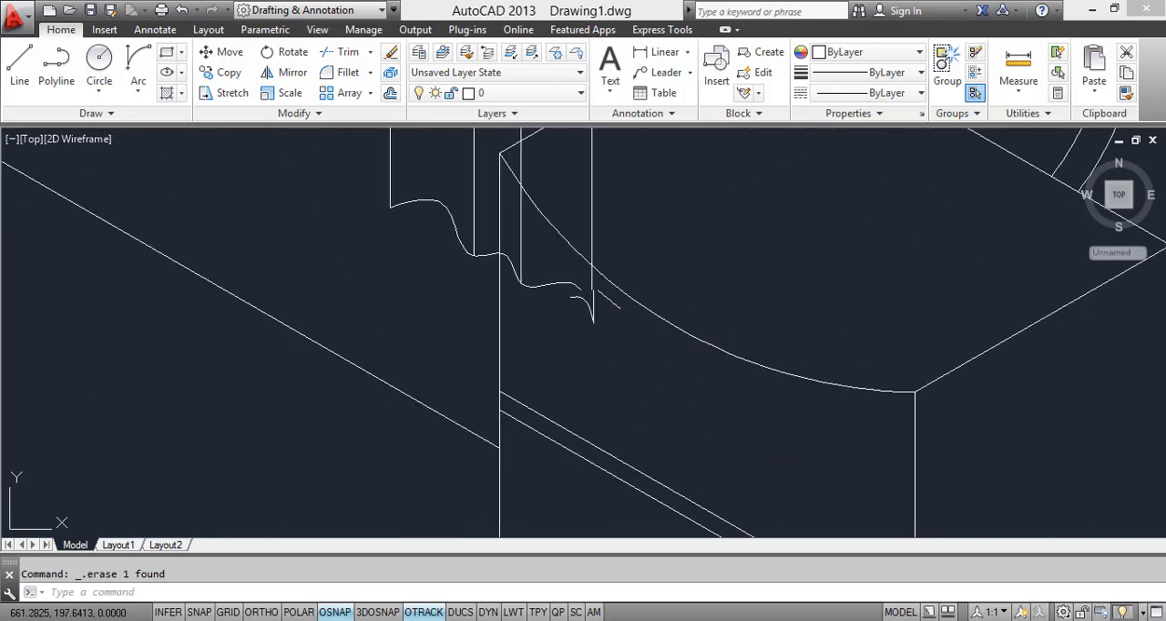
scroll(611, 365, "down", 2)
key("Return")
key("Return")
left_click(610, 274)
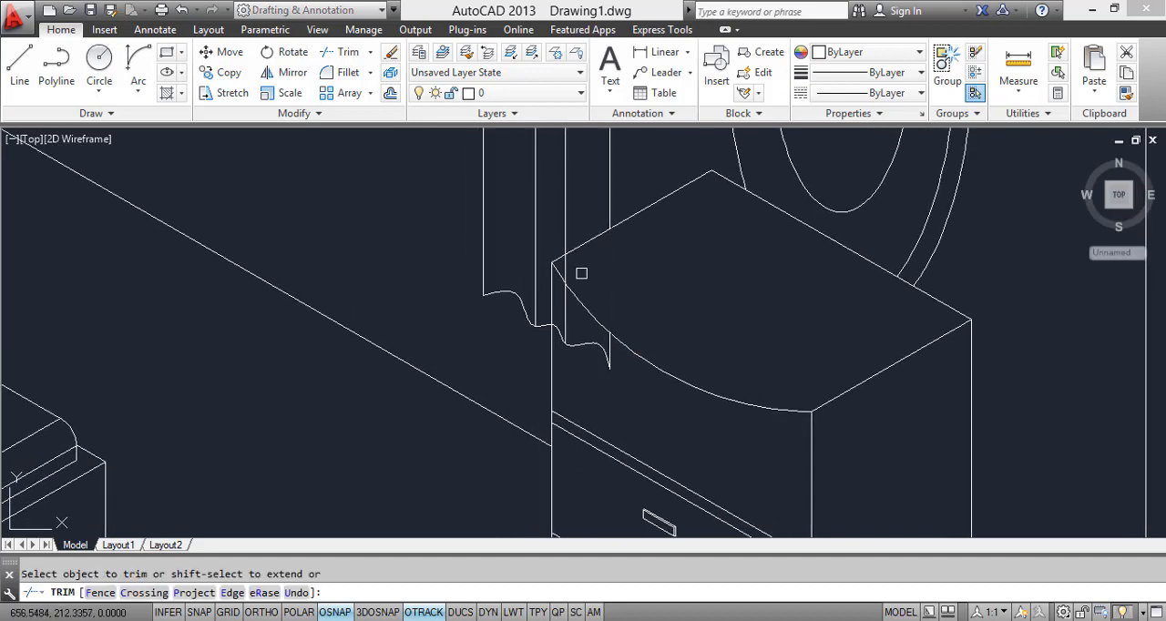
scroll(559, 344, "up", 4)
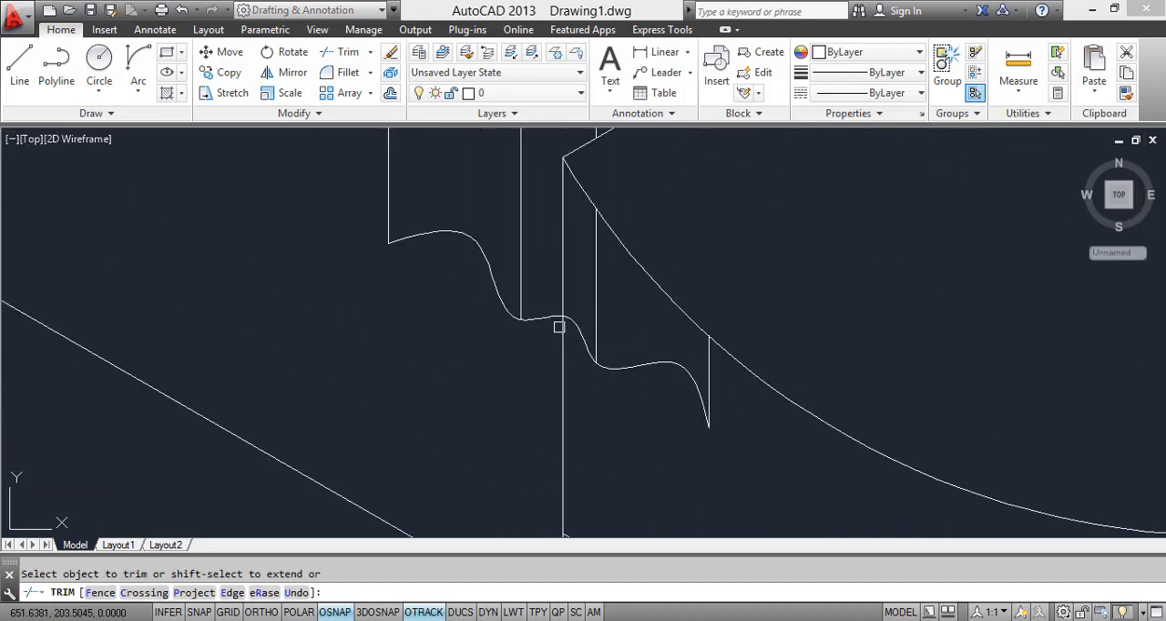
Step: Erase the leftover pieces of curtain lines and wavy hem on the front of the chest of drawers
key("Escape")
left_click(729, 459)
left_click(685, 415)
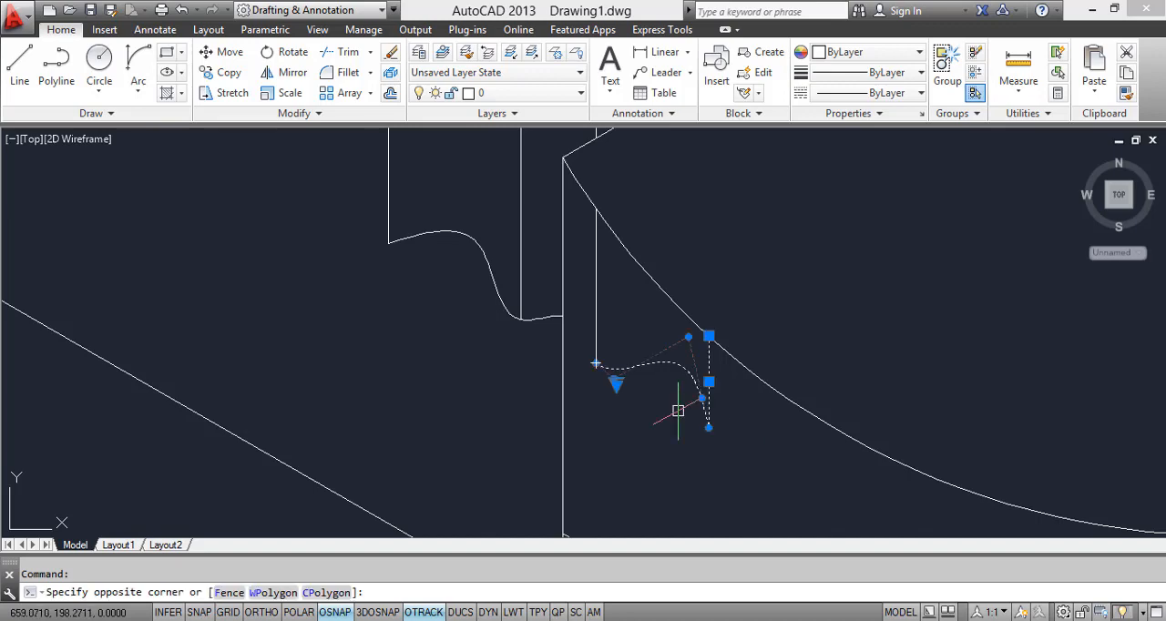
left_click(623, 387)
left_click(586, 350)
right_click(598, 342)
left_click(620, 329)
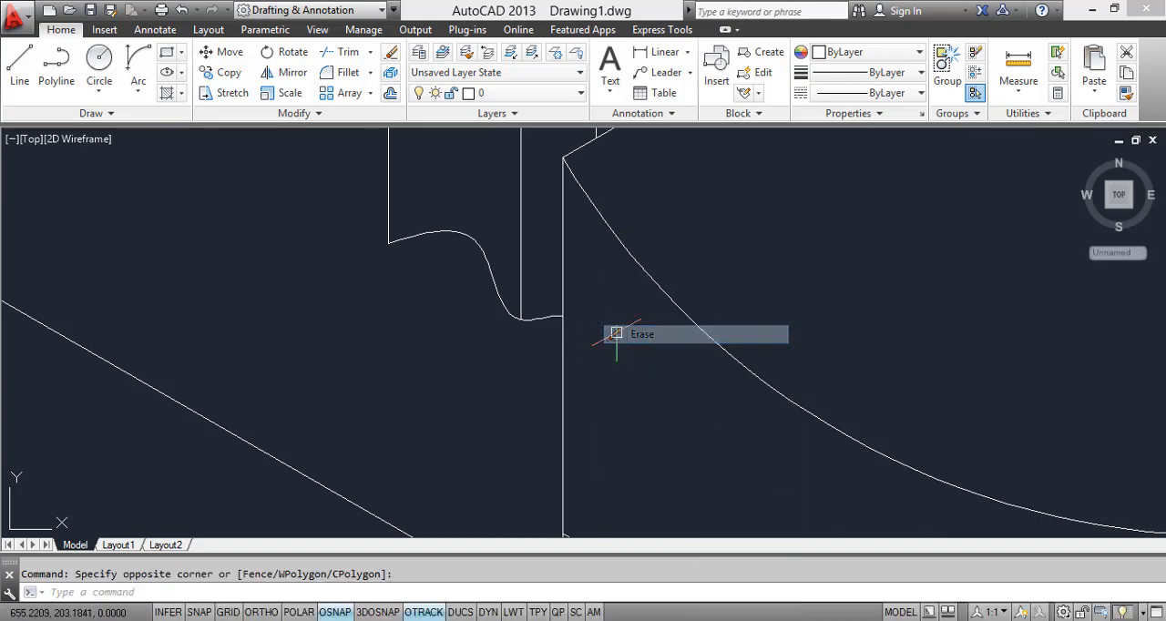
Step: Compare the curtained window with the reference picture in Windows Photo Viewer
scroll(653, 393, "down", 5)
scroll(679, 366, "down", 3)
scroll(594, 317, "up", 7)
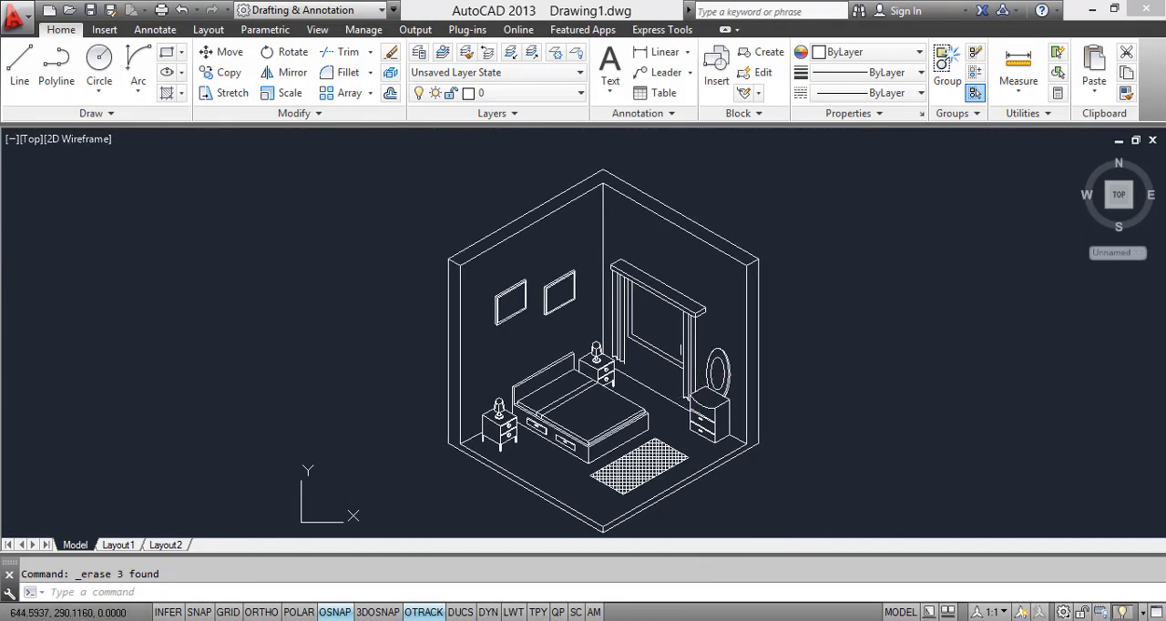
scroll(600, 337, "down", 2)
mouse_move(601, 339)
middle_mouse_down()
mouse_move(662, 427)
mouse_move(643, 356)
middle_mouse_up()
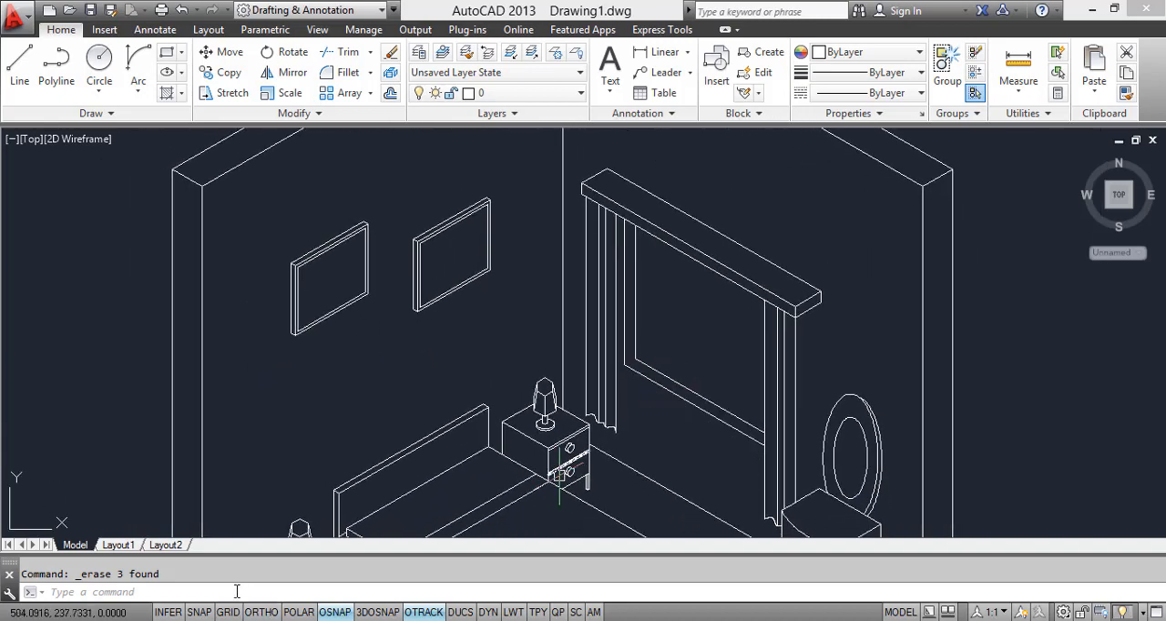
left_click(273, 620)
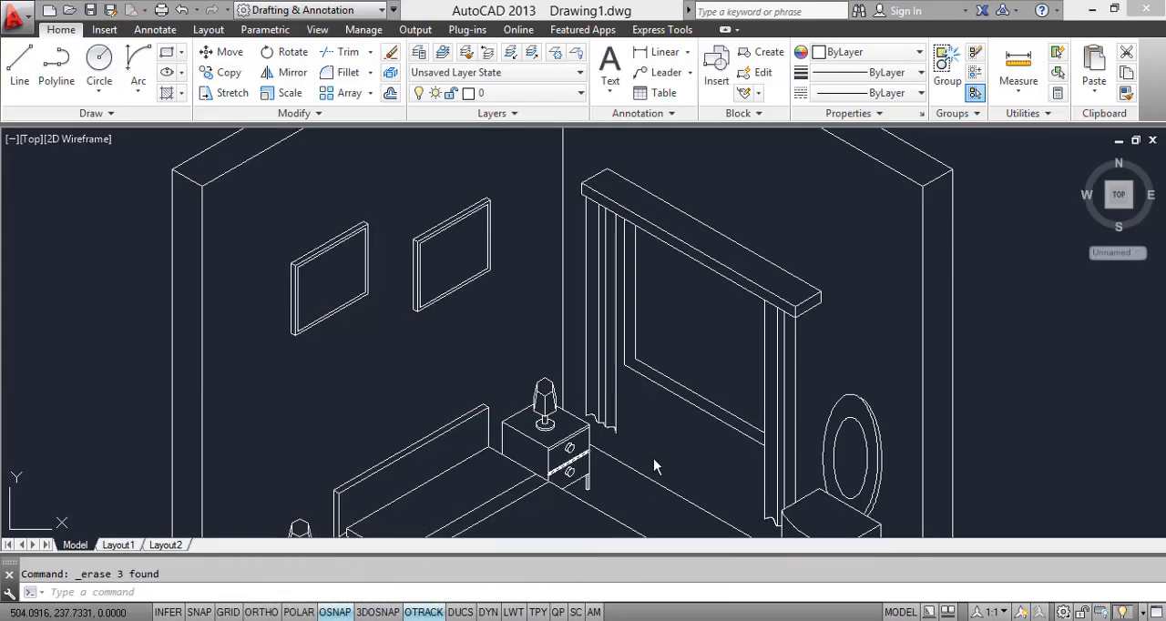
Step: Back in AutoCAD, move the window's two vertical frame lines beside the nightstand curtain toward the curtain, with Ortho on in the left isoplane
scroll(651, 468, "up", 5)
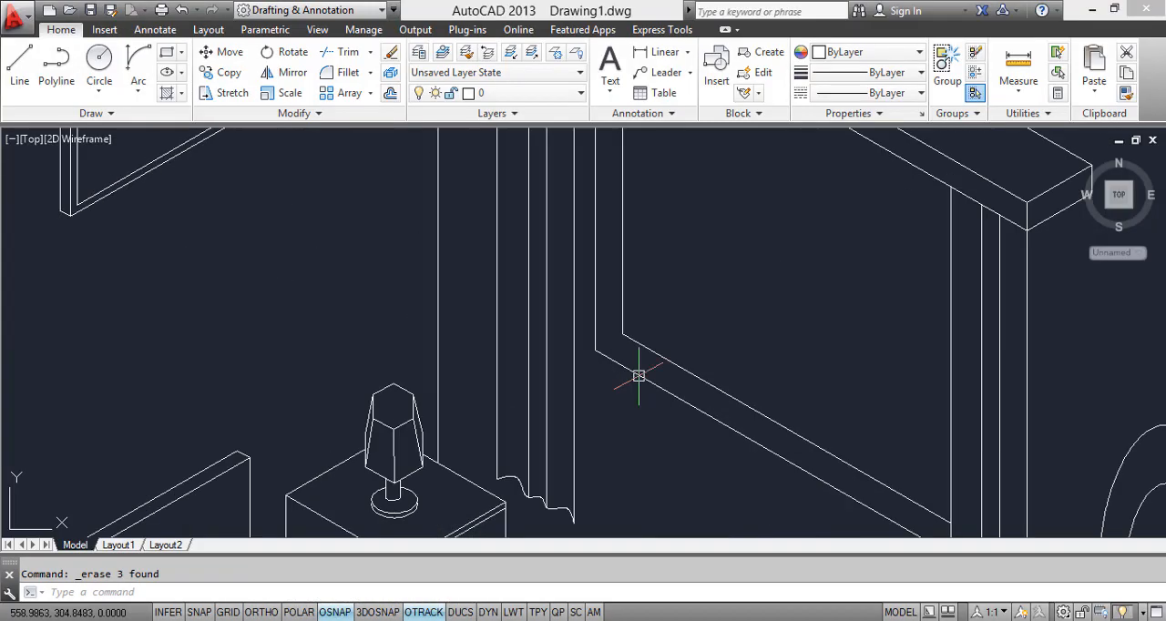
left_click(629, 275)
middle_click_drag(606, 237, 650, 377)
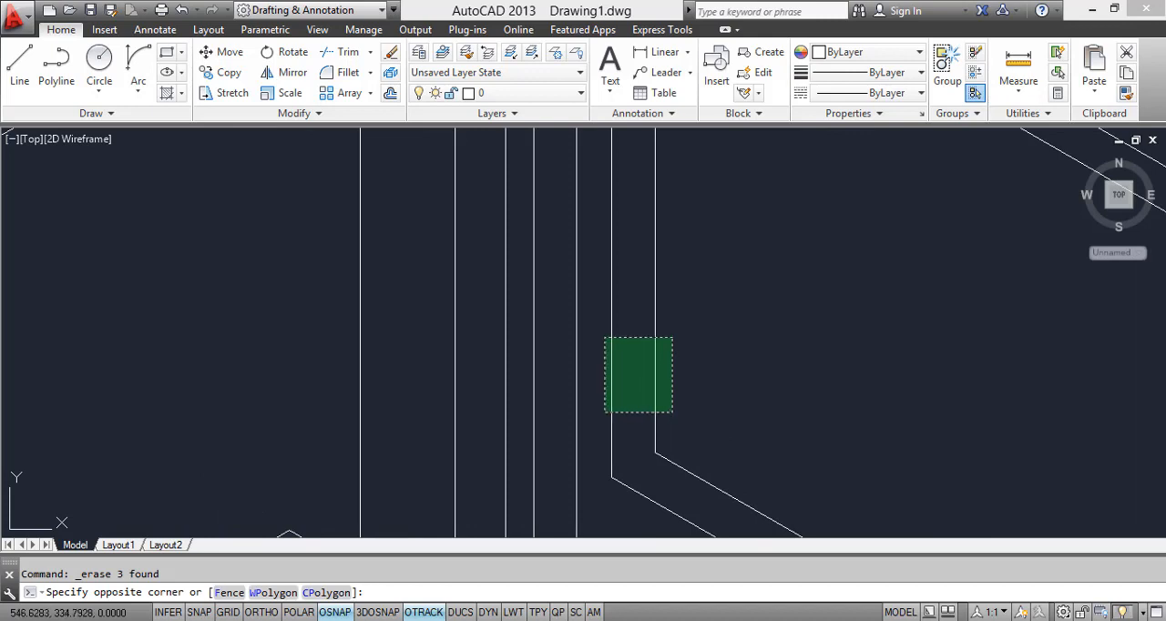
left_click(606, 338)
type("M")
key("Return")
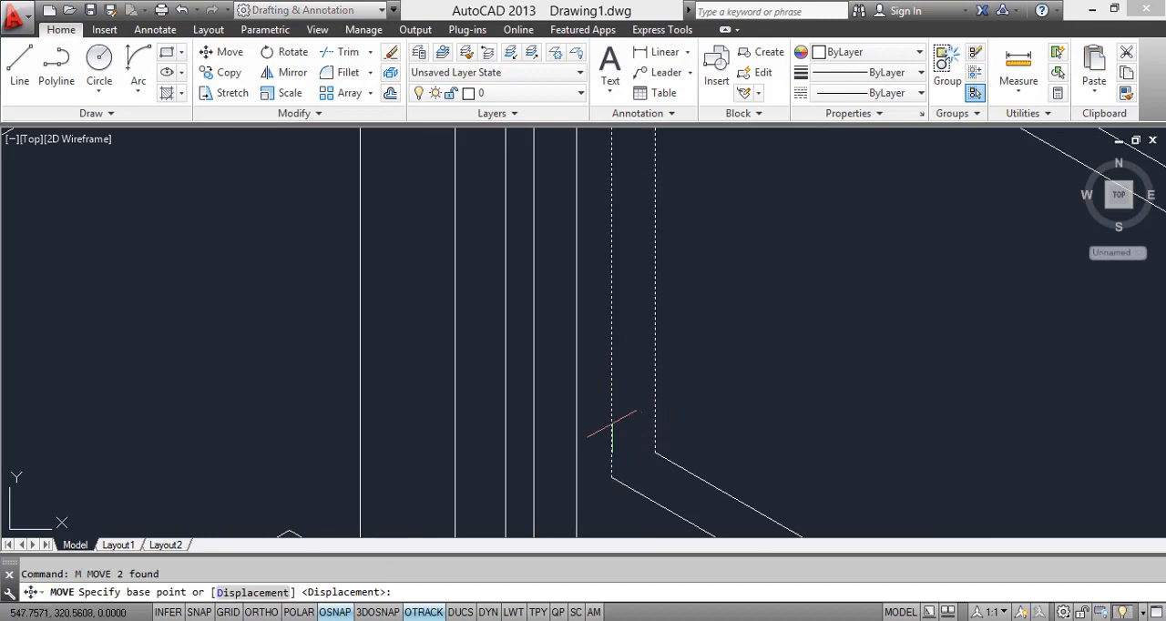
left_click(611, 480)
scroll(537, 401, "up", 4)
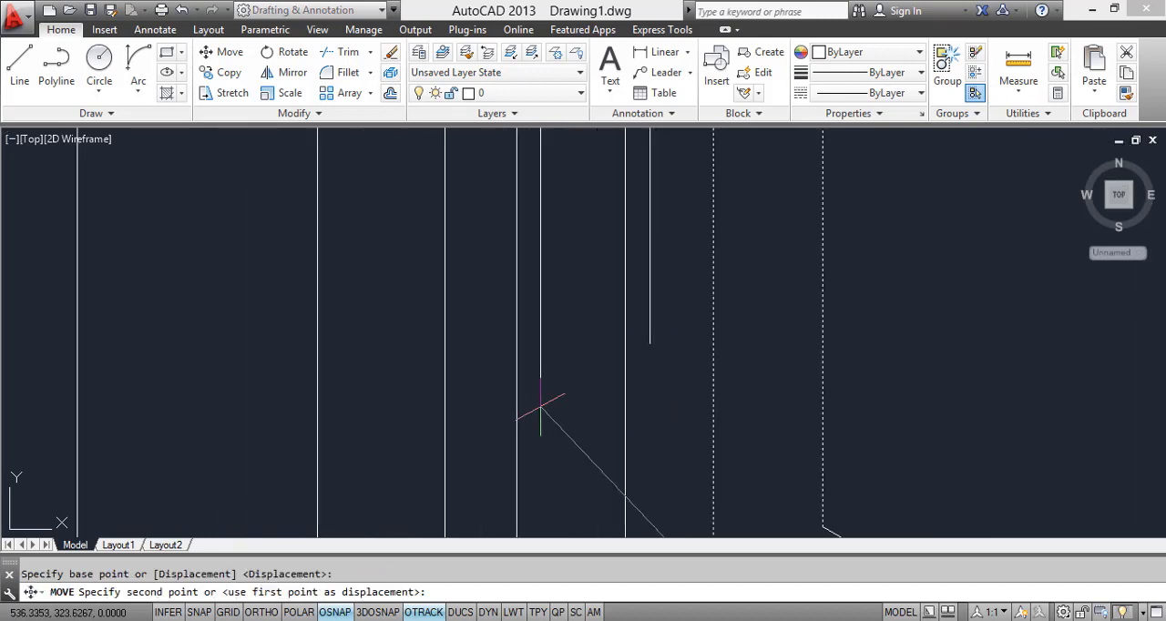
key("F8")
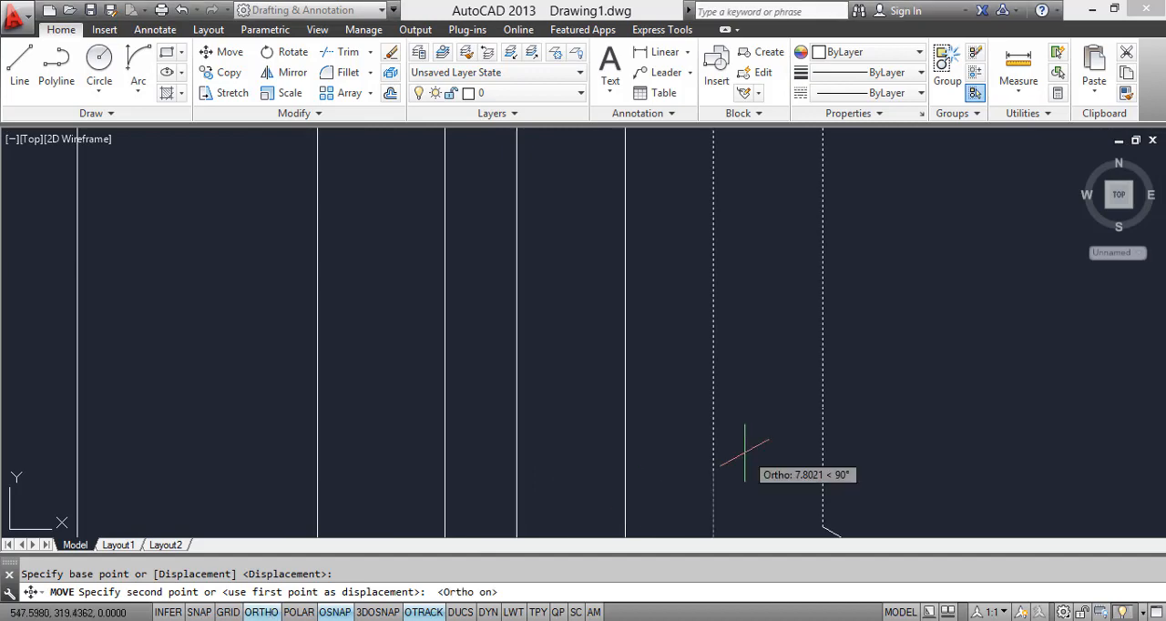
middle_click_drag(750, 463, 647, 271)
scroll(447, 292, "down", 5)
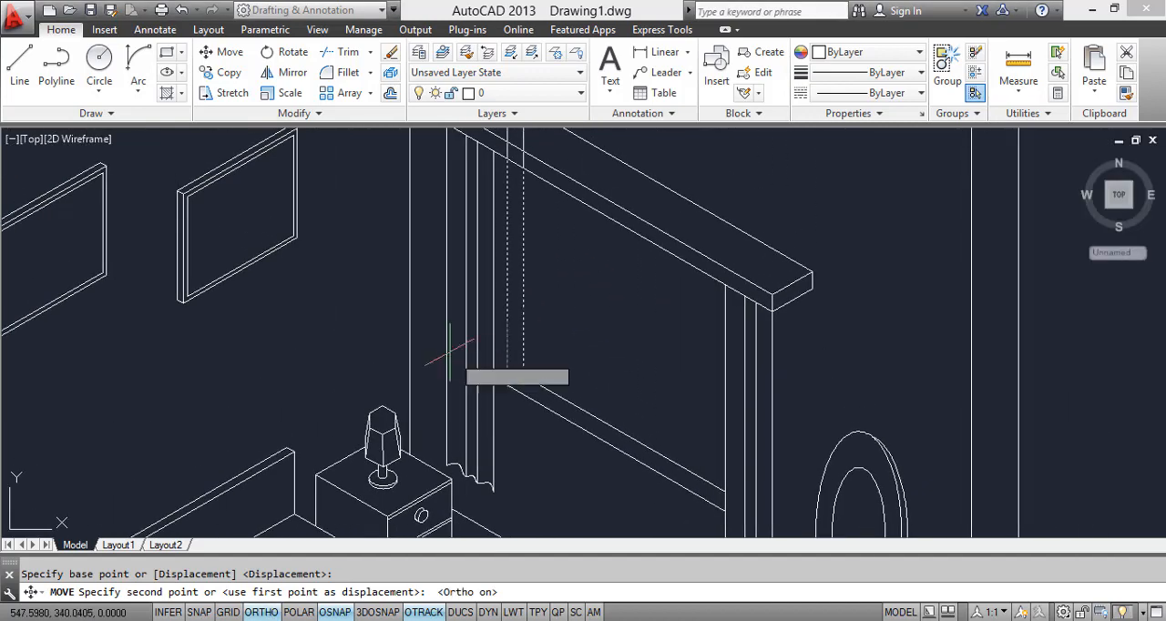
key("F5")
scroll(447, 354, "up", 4)
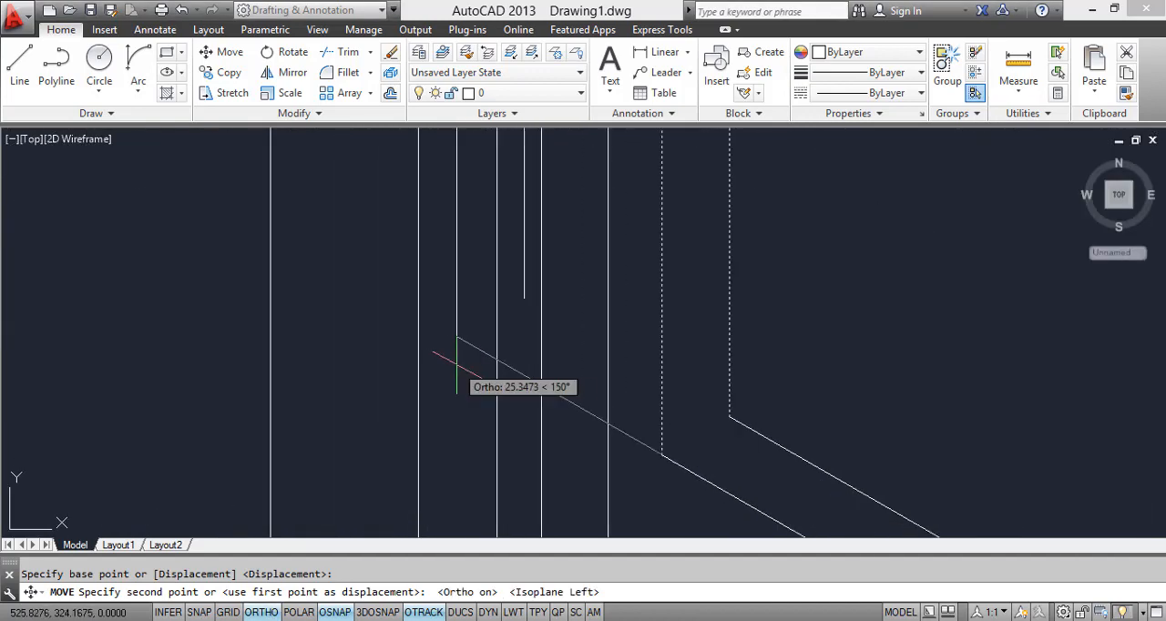
key("Escape")
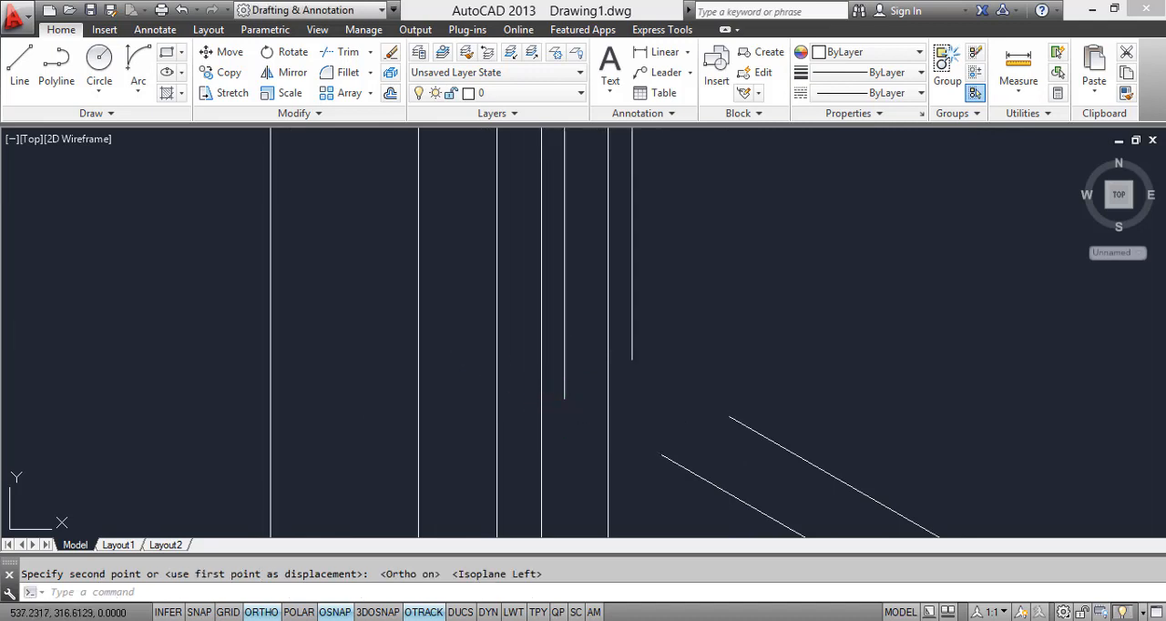
Step: Extend the two lower window frame lines to meet the moved vertical frame lines
type("E")
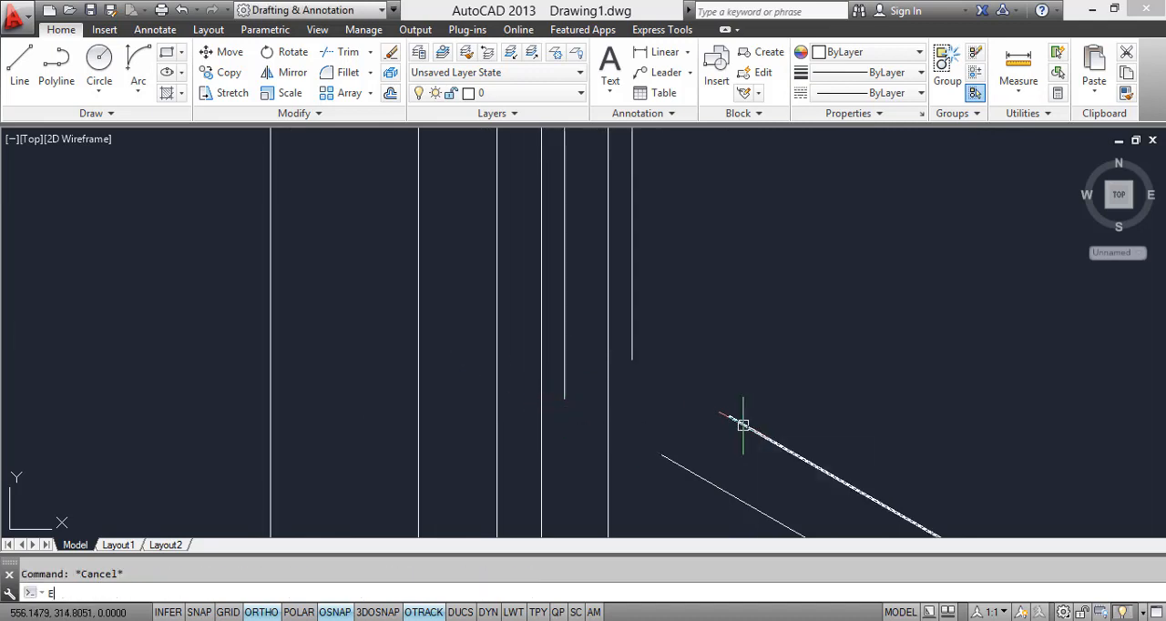
type("X")
key("Return")
key("Return")
left_click(742, 425)
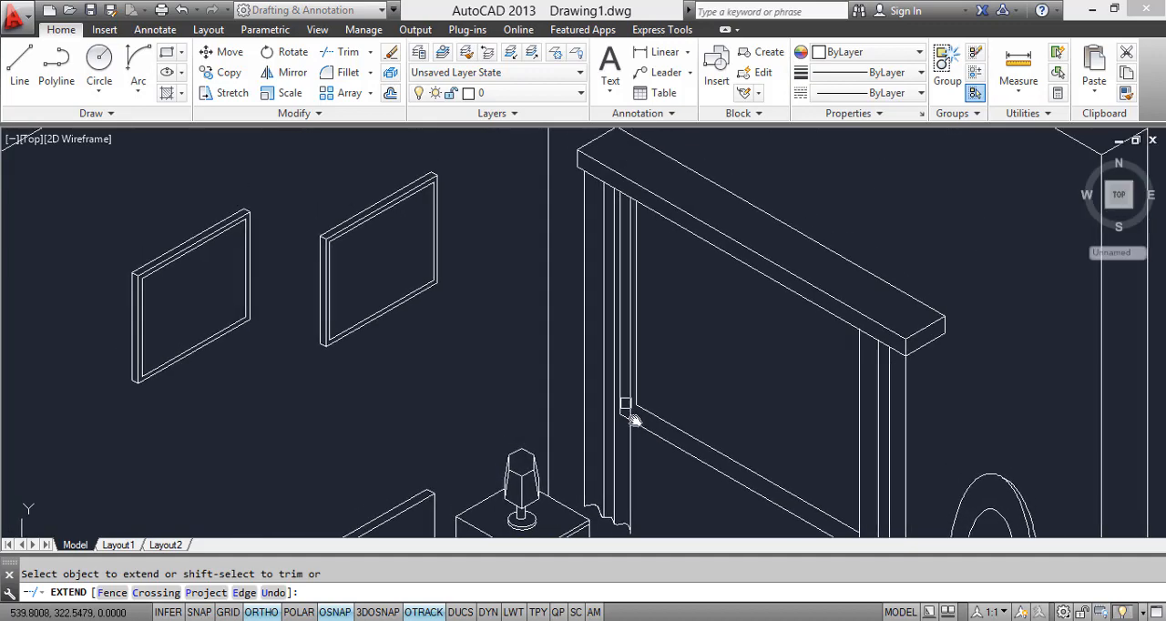
scroll(633, 416, "down", 5)
scroll(642, 320, "up", 5)
key("Escape")
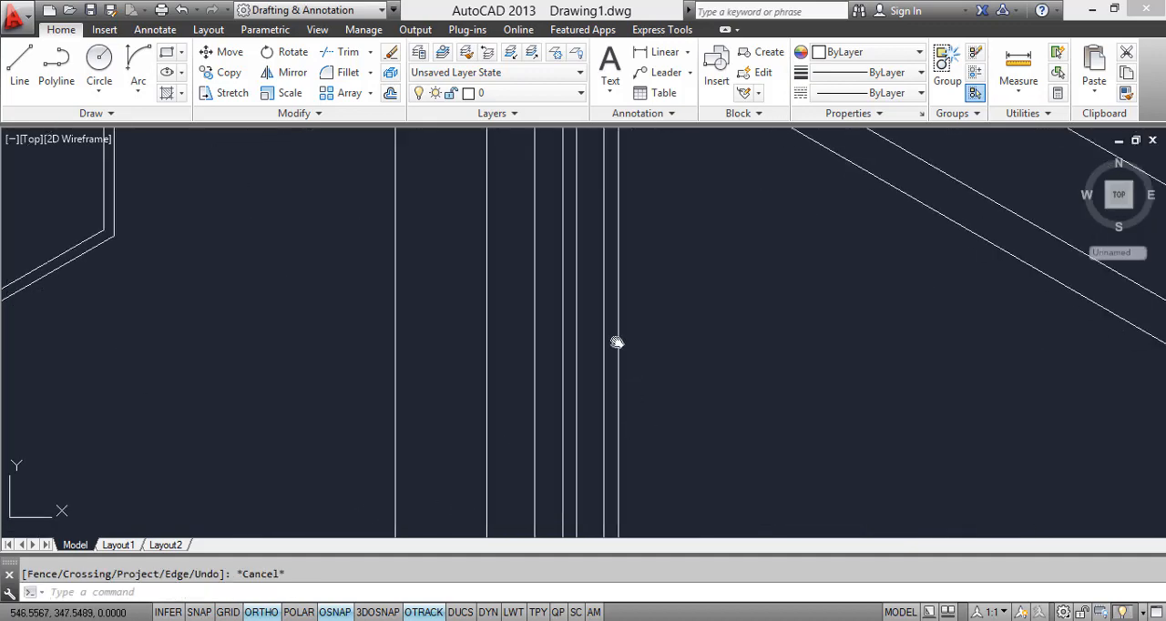
Step: Move the two vertical window frame lines further along the wall so both sit behind the curtain
scroll(617, 341, "down", 3)
scroll(593, 388, "up", 1)
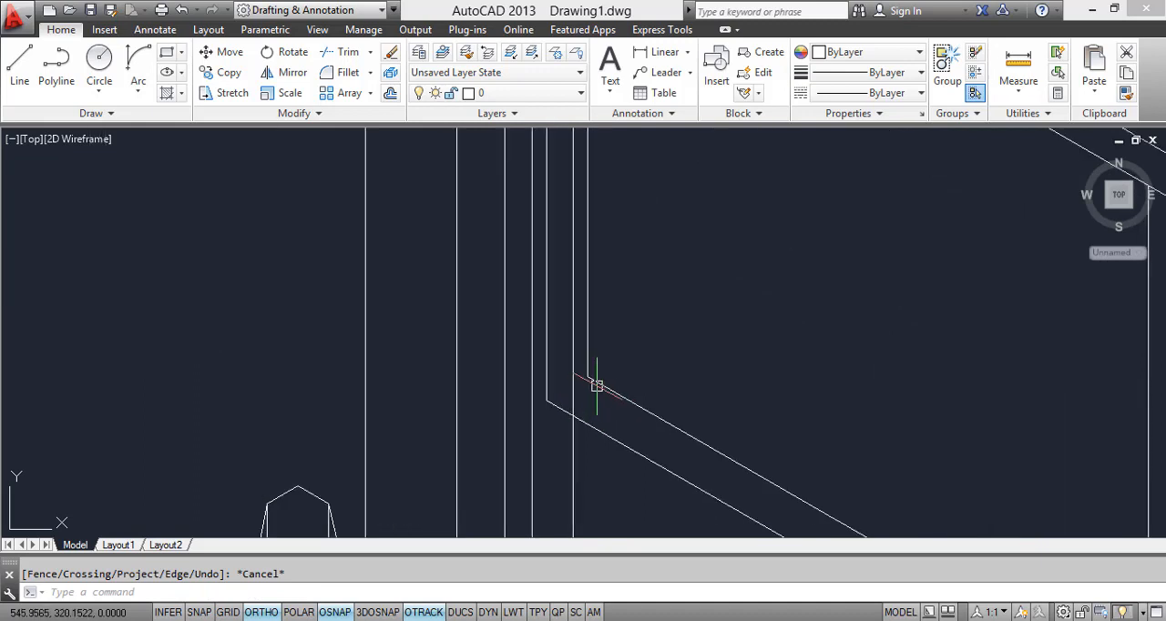
left_click(590, 364)
left_click(547, 378)
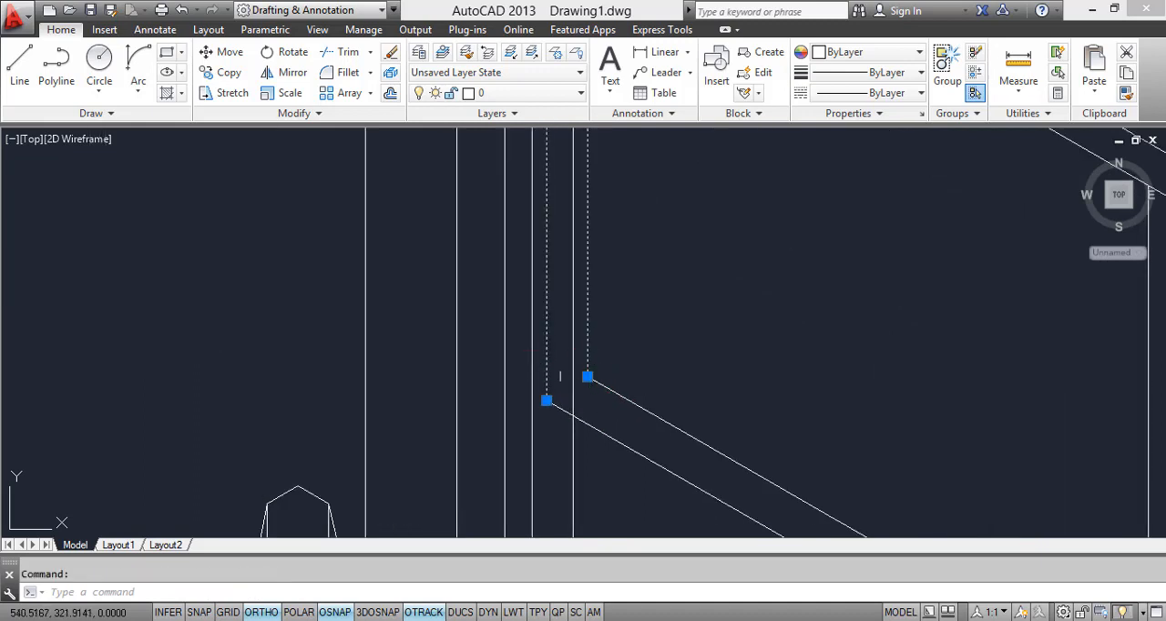
type("m")
key("Return")
left_click(588, 376)
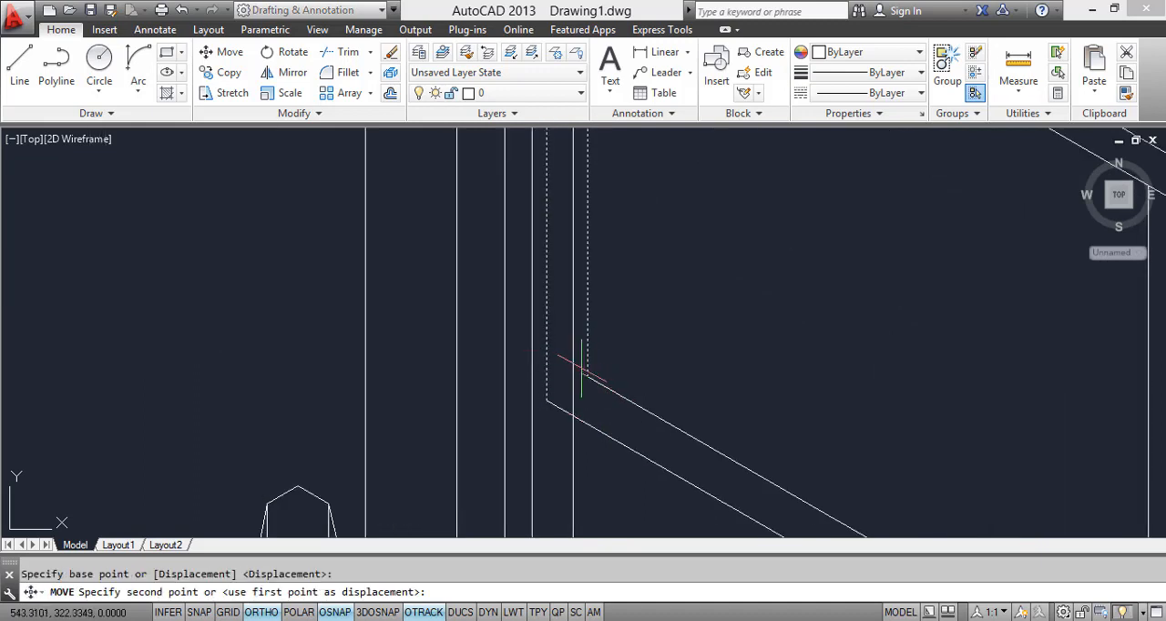
key("Escape")
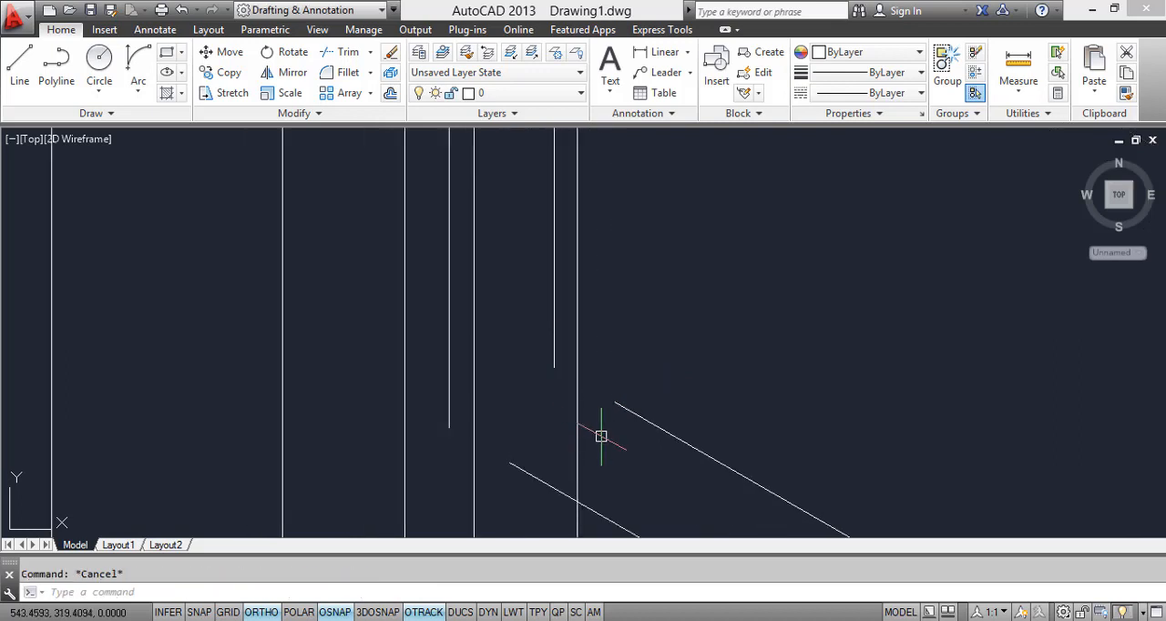
Step: Extend both lower window frame lines again to reach the shifted vertical frame lines
key("Return")
key("Return")
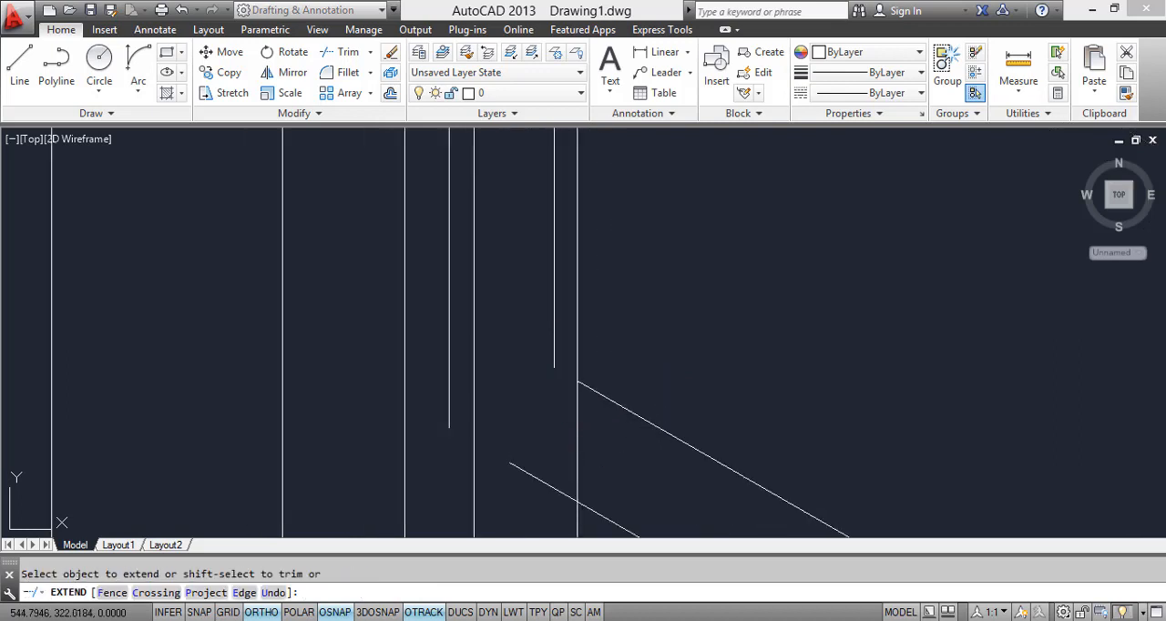
left_click(592, 395)
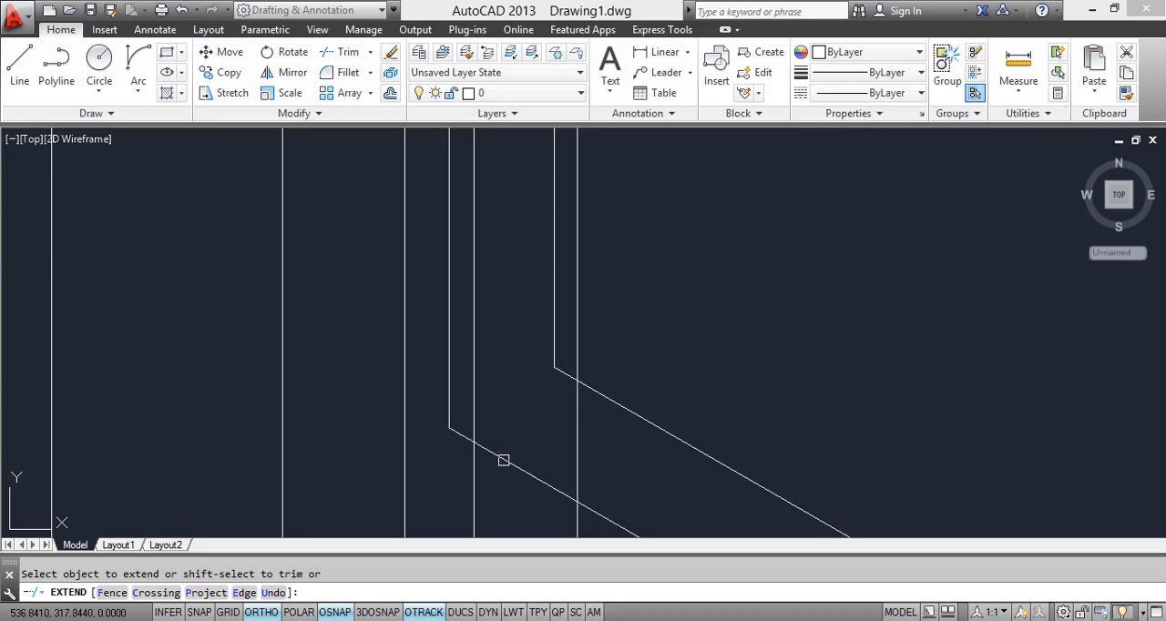
scroll(504, 460, "down", 6)
scroll(506, 446, "up", 4)
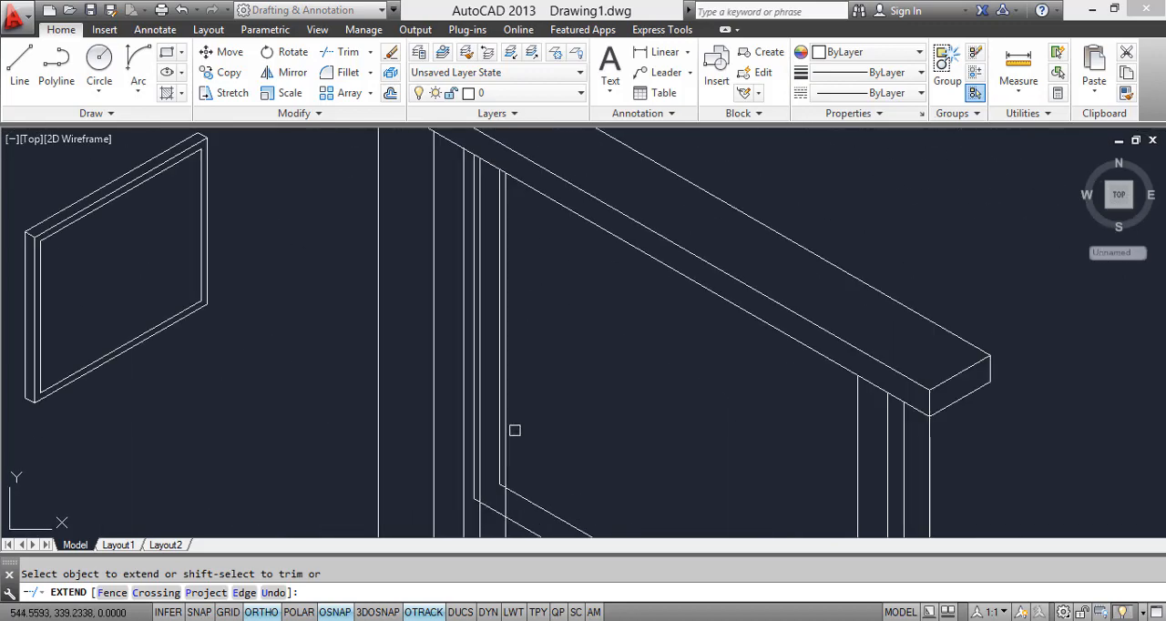
key("Escape")
Step: Trim the lower window frame lines where they pass behind the curtain beside the nightstand
scroll(497, 357, "up", 2)
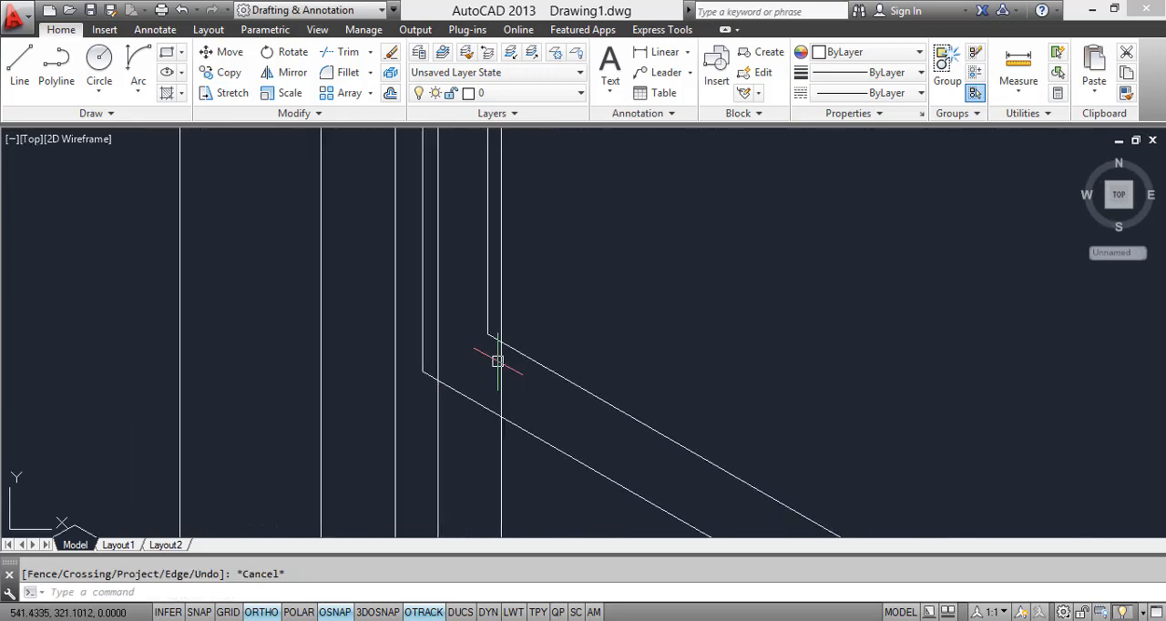
type("tr")
key("Return")
key("Return")
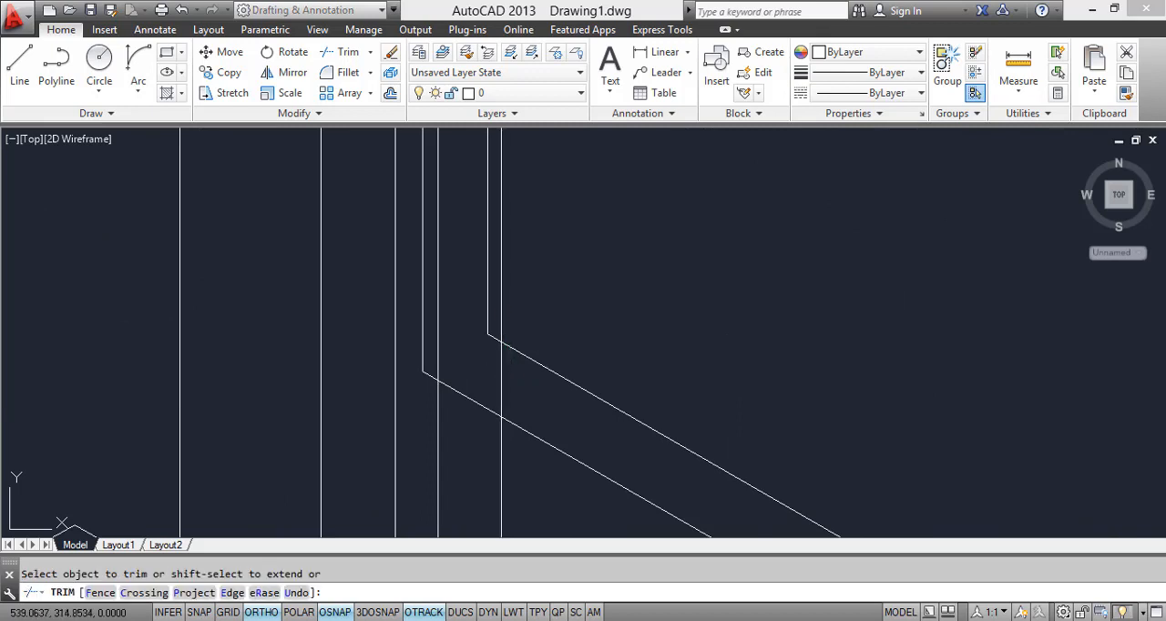
left_click(473, 402)
scroll(482, 339, "up", 4)
left_click(505, 328)
left_click(502, 338)
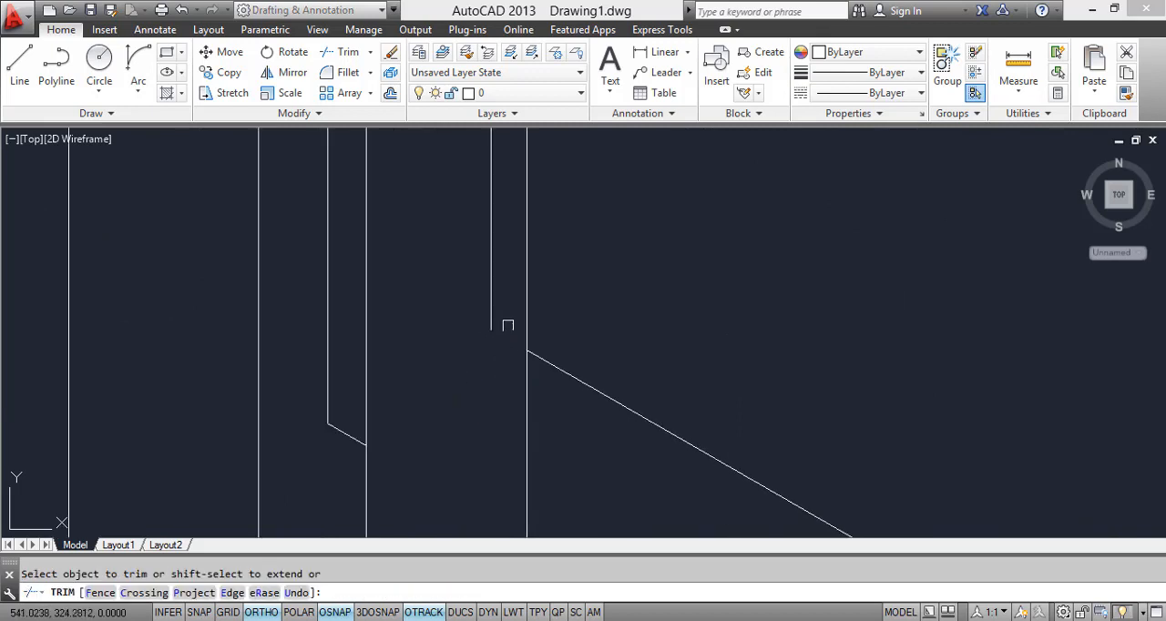
Step: Erase the two vertical window frame lines and the leftover frame stub inside the nightstand-side curtain
key("Escape")
left_click(506, 324)
left_click(475, 302)
left_click(362, 439)
left_click(300, 386)
right_click(310, 387)
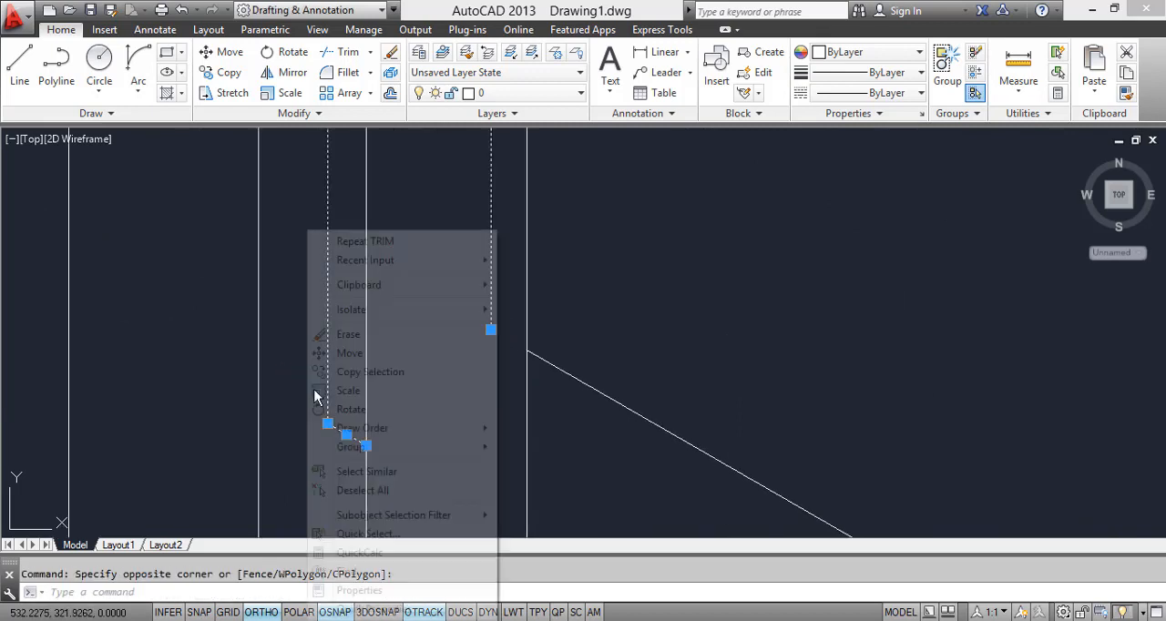
left_click(322, 334)
Step: Review the whole bedroom drawing and compare it with the reference picture for missing details
scroll(410, 366, "down", 8)
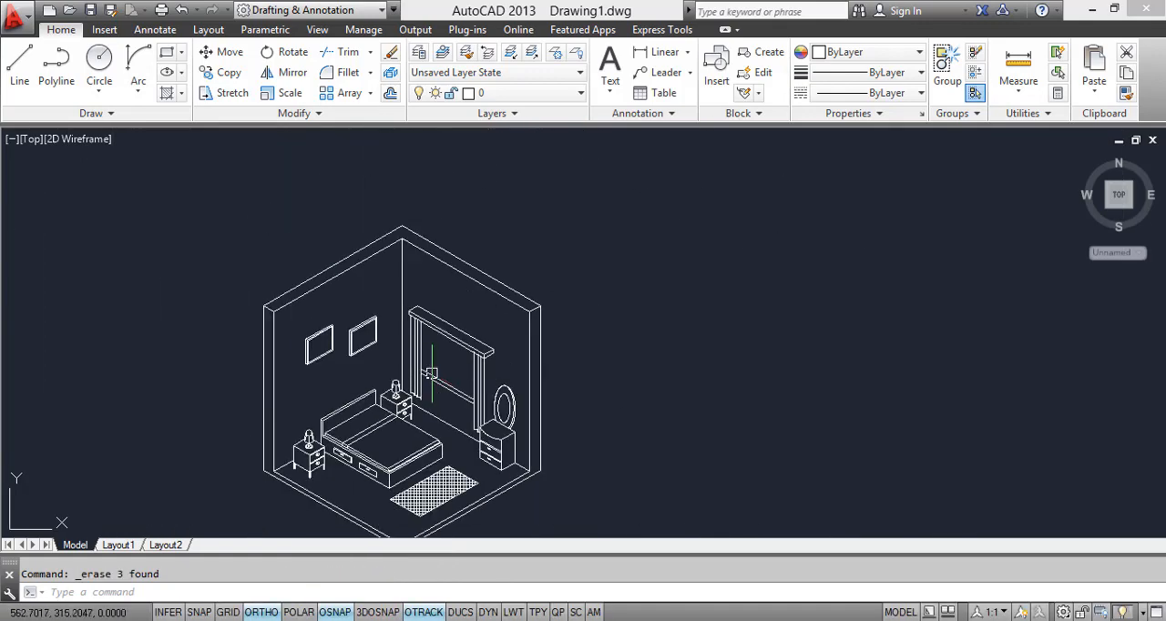
scroll(500, 358, "up", 3)
scroll(499, 358, "up", 6)
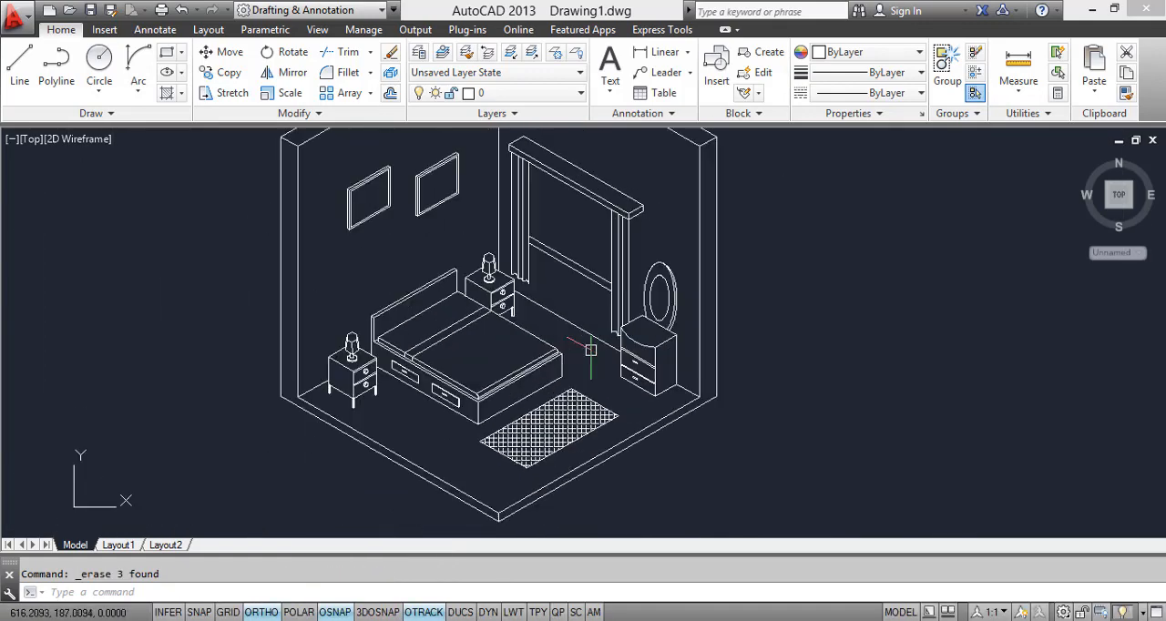
scroll(558, 354, "down", 3)
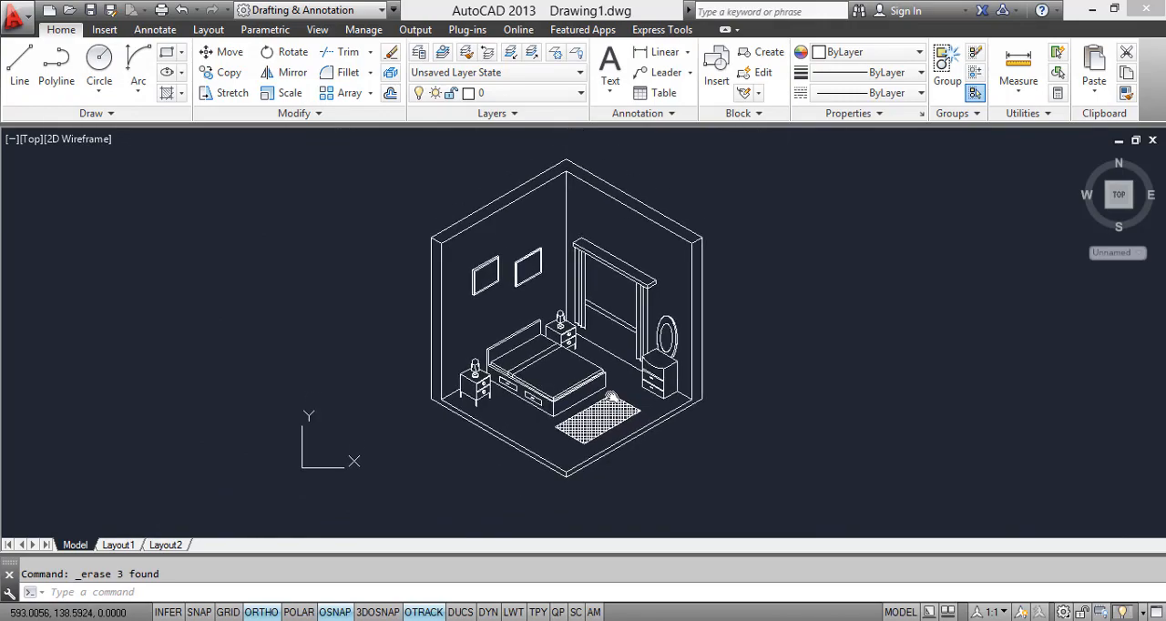
scroll(616, 339, "up", 3)
left_click(357, 620)
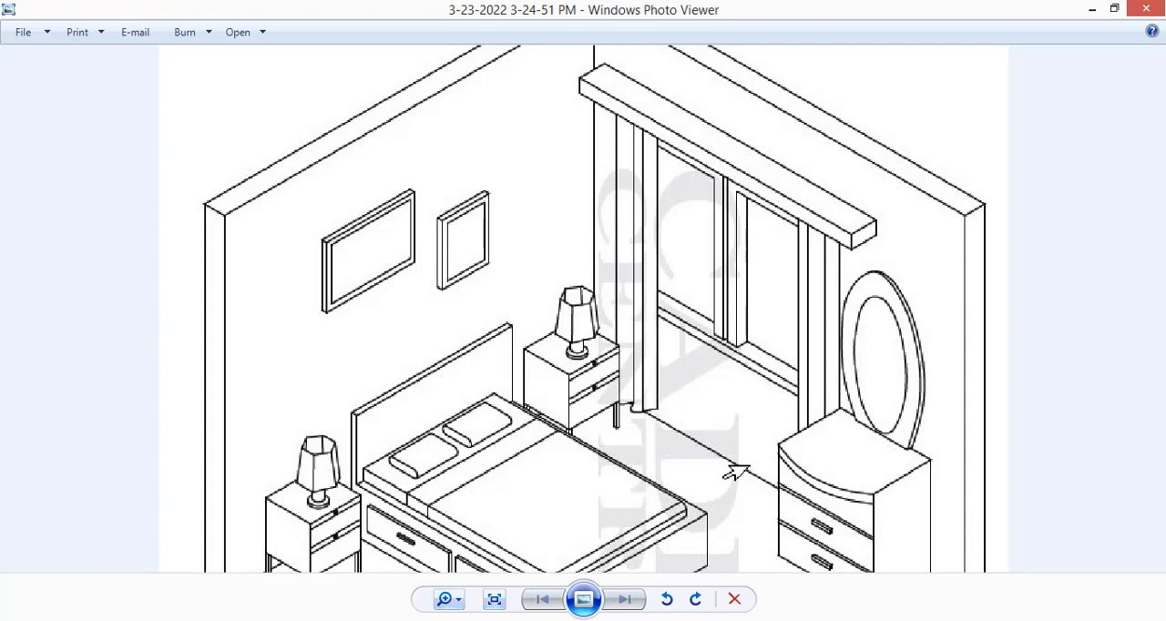
left_click(342, 620)
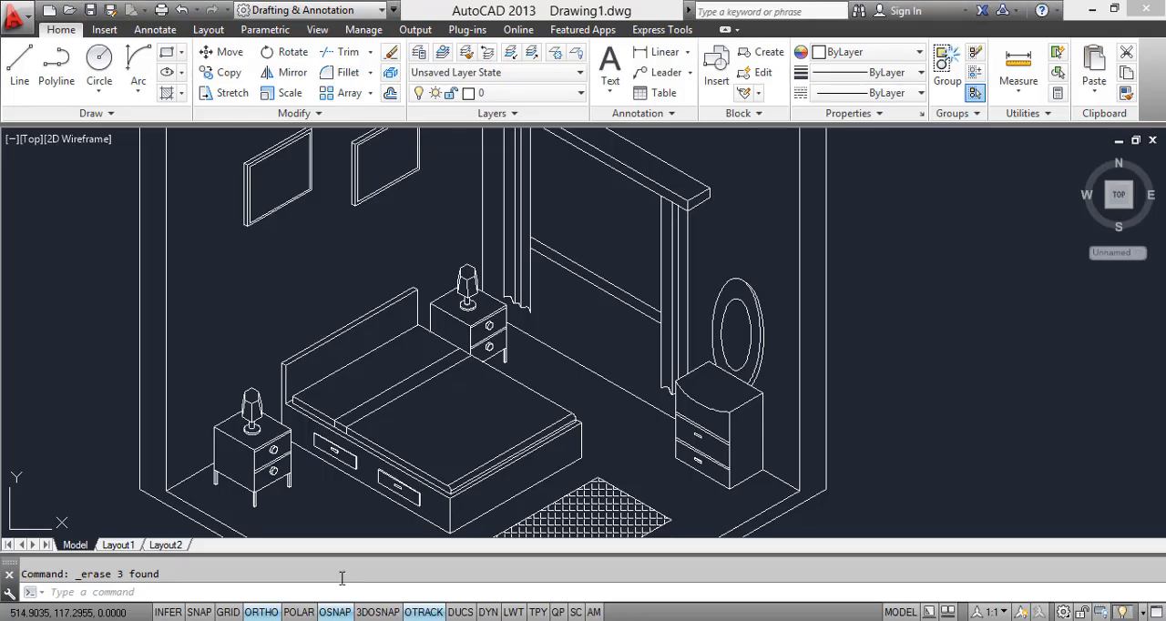
Step: Draw a vertical line from the midpoint of the lowest window frame line up past the curtain box's lower edge
scroll(616, 362, "up", 2)
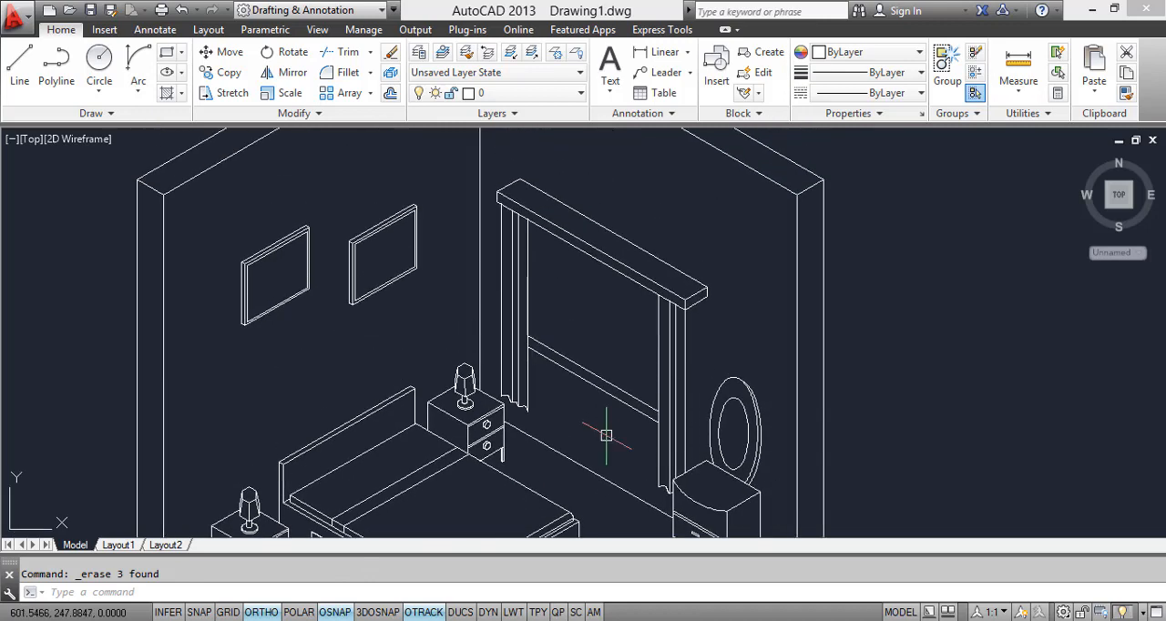
left_click(19, 64)
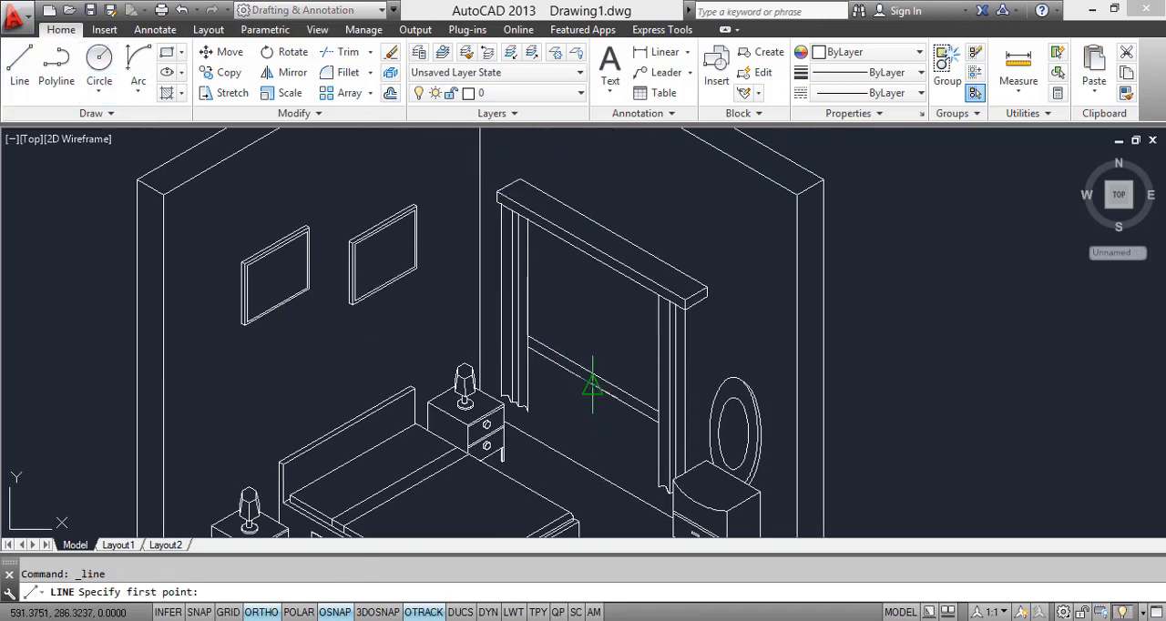
left_click(593, 387)
scroll(599, 251, "up", 3)
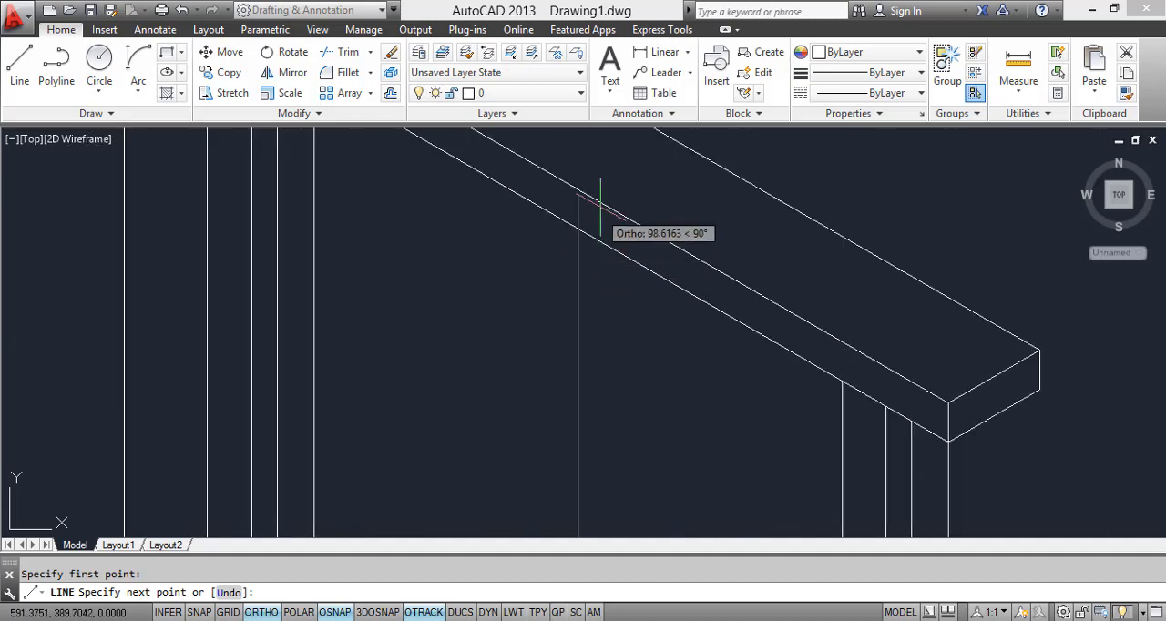
key("Escape")
scroll(584, 358, "down", 5)
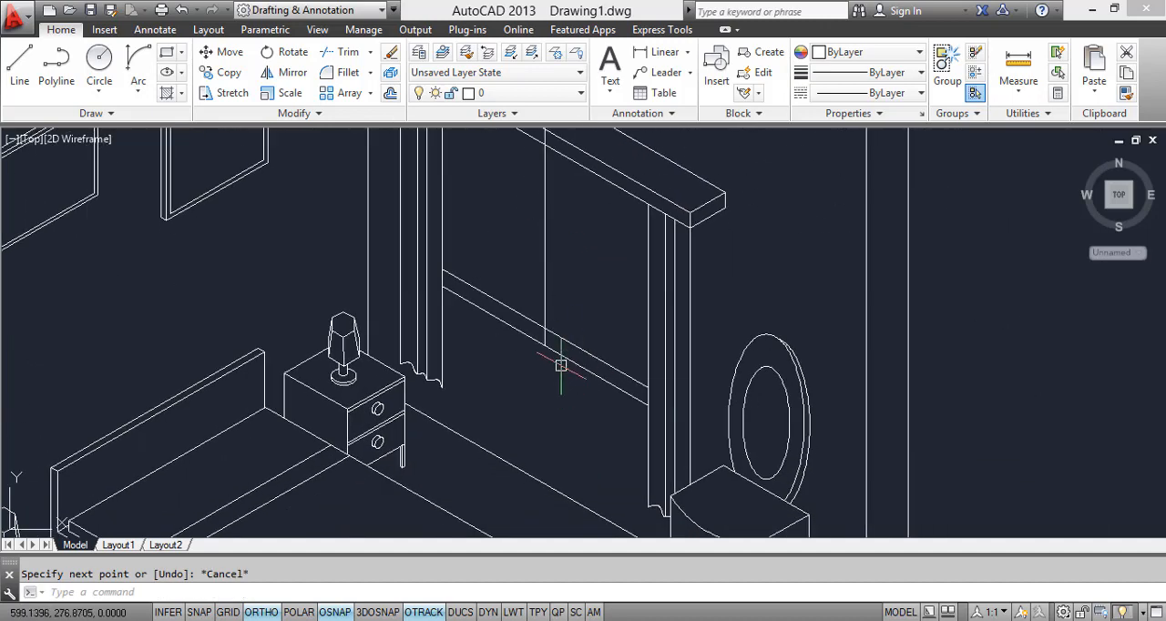
Step: Copy the window's central vertical line a short distance to each side along the lowest frame line
type("co")
key("Return")
scroll(540, 363, "up", 4)
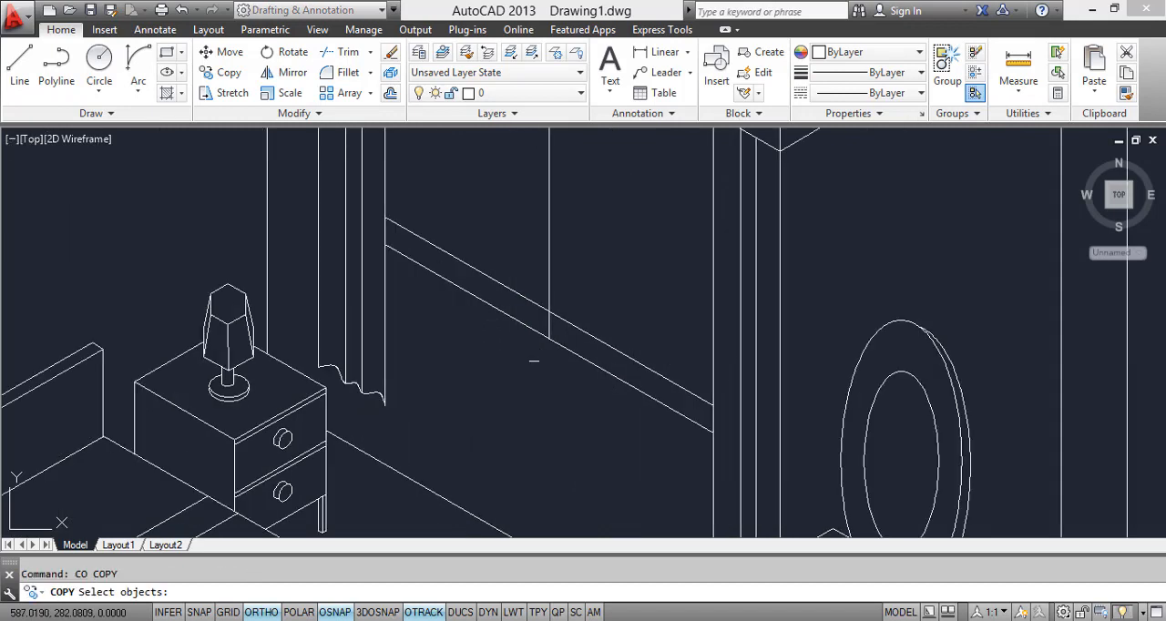
left_click(551, 314)
key("Return")
left_click(552, 333)
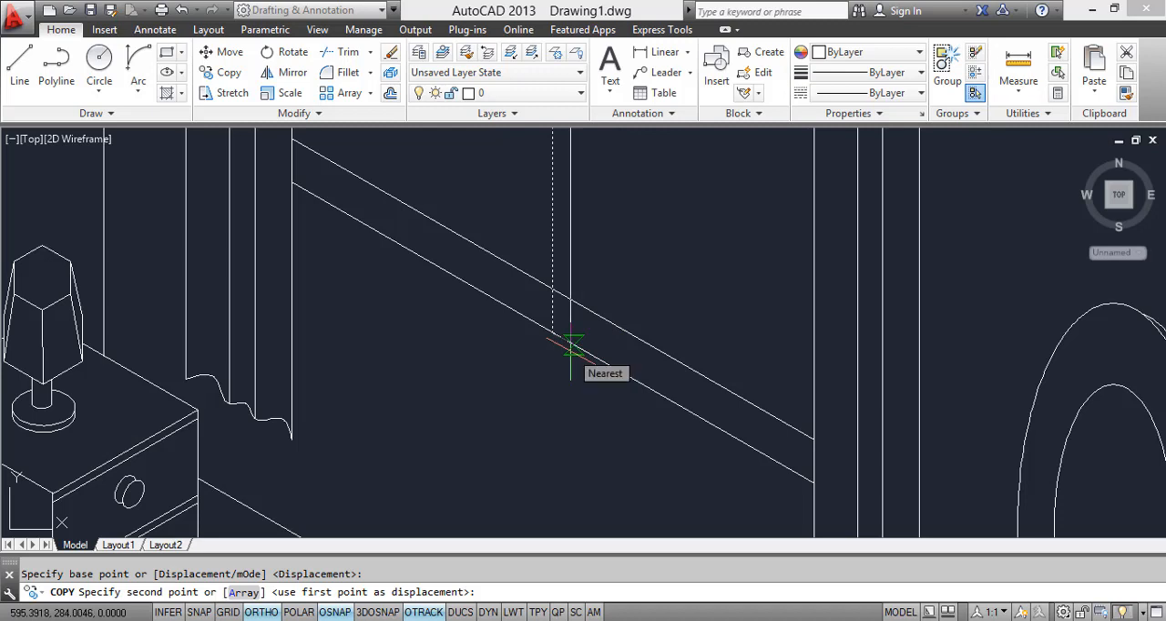
left_click(572, 346)
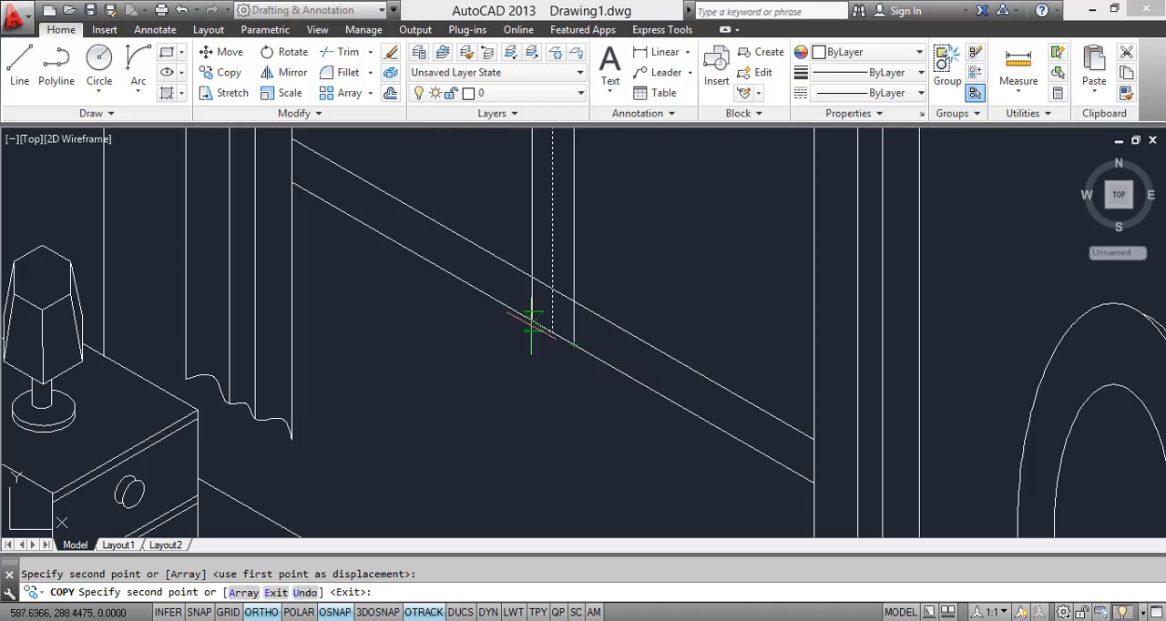
key("Escape")
scroll(555, 342, "down", 2)
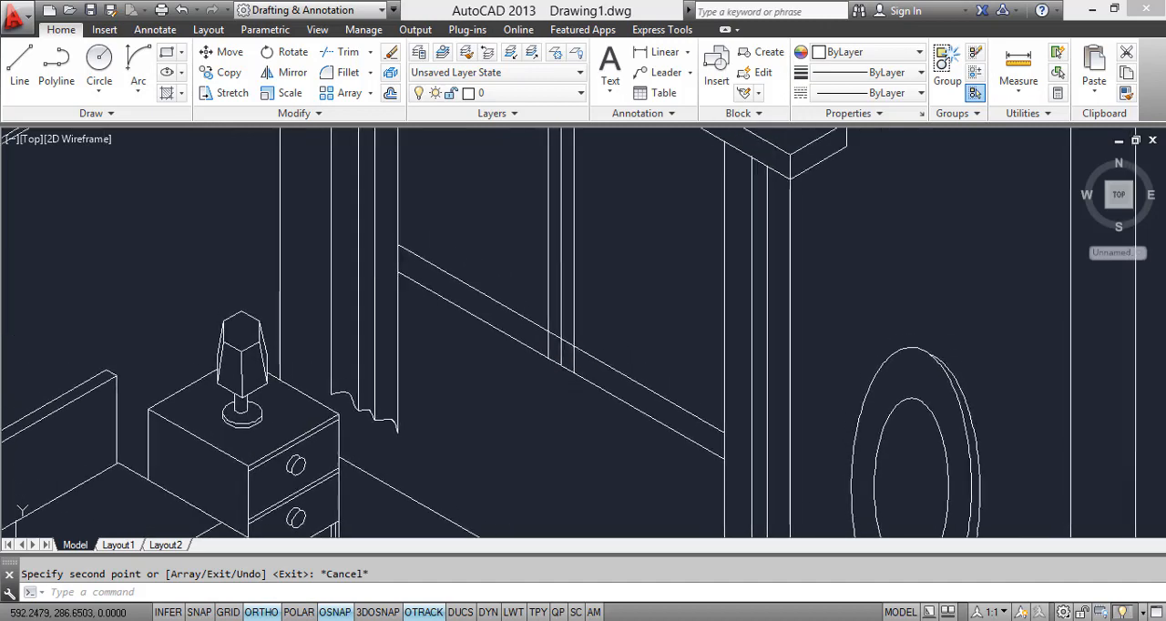
Step: Trim the lower ends of the three central vertical lines between the two lower window frame lines
type("TR")
key("Return")
scroll(571, 369, "up", 3)
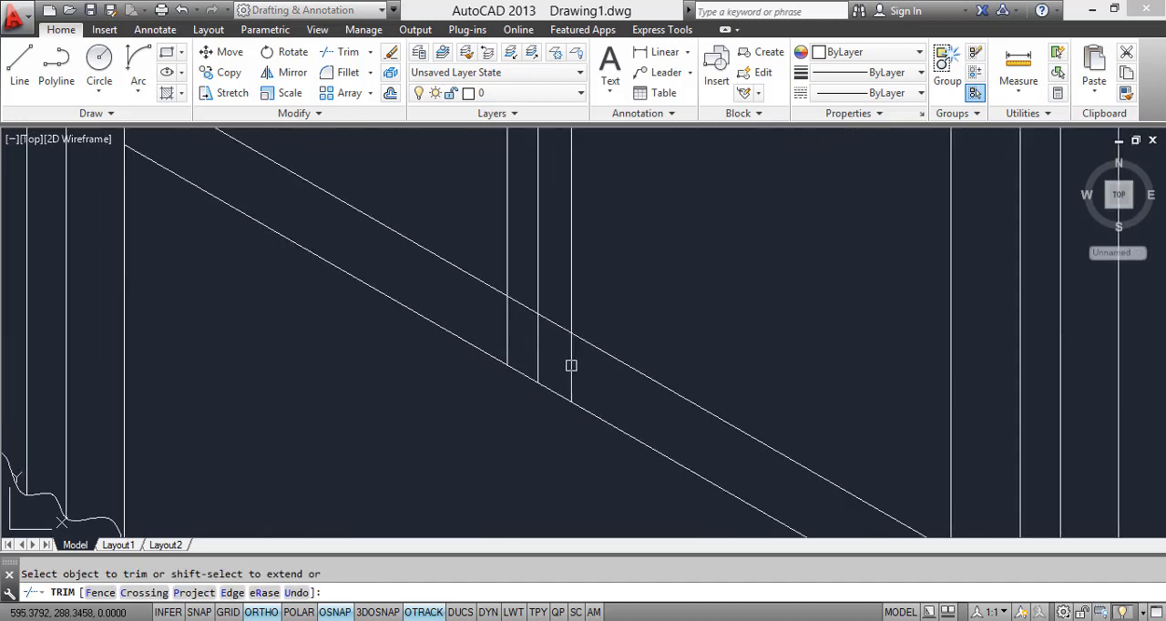
left_click(561, 363)
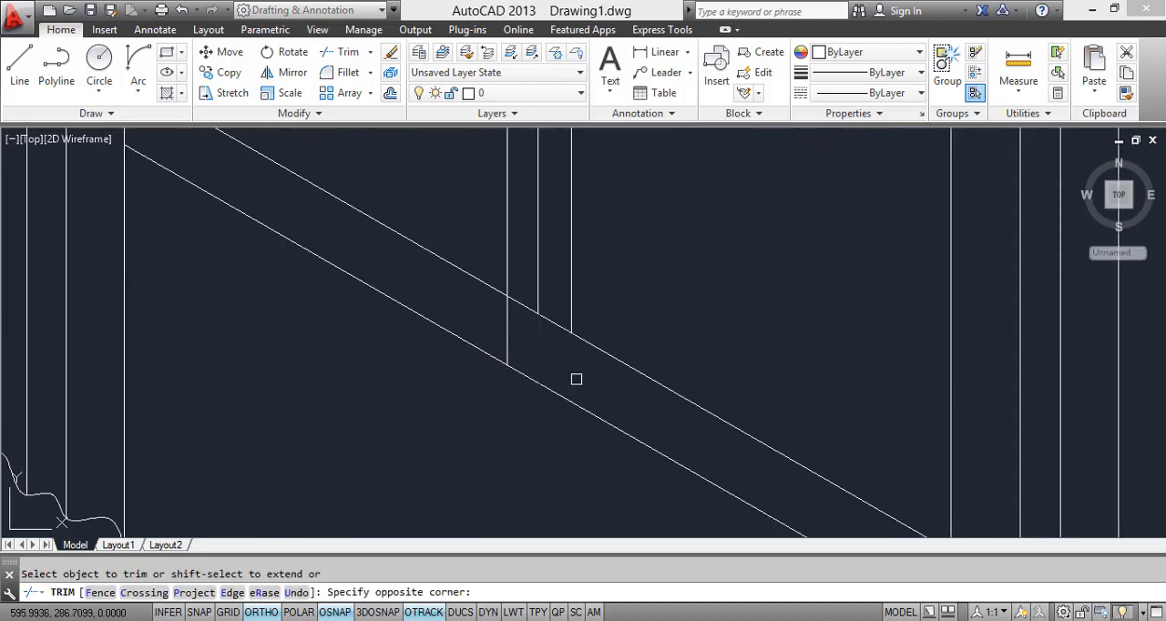
left_click(575, 382)
Step: Trim the upper ends of the three central vertical lines at the curtain box's lower front edge
scroll(547, 346, "down", 3)
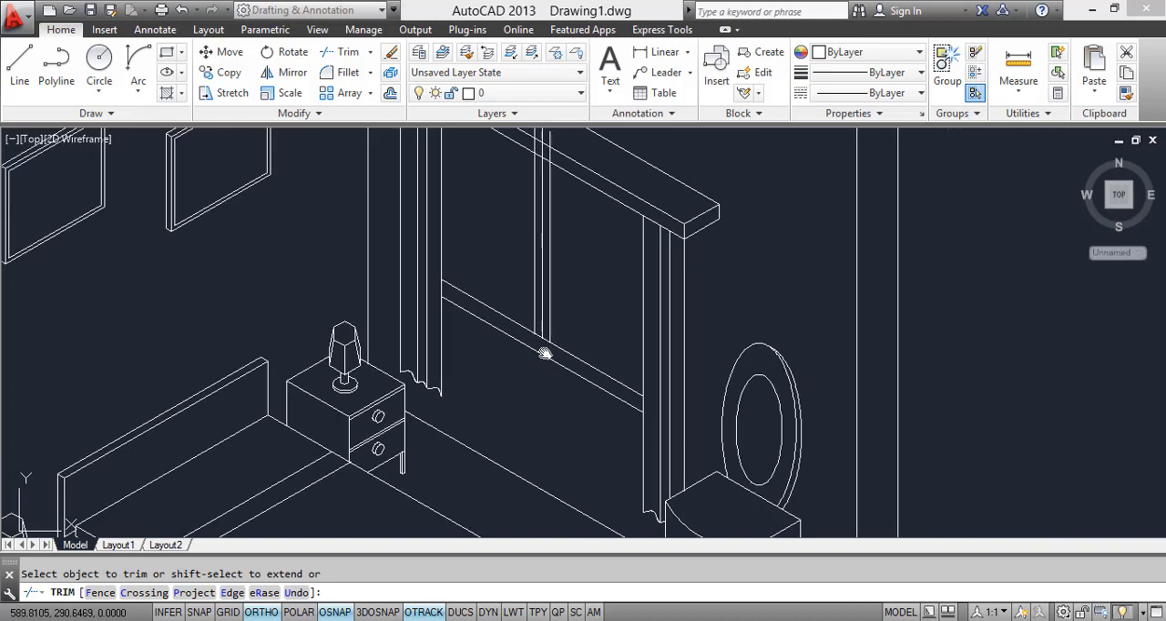
scroll(561, 301, "up", 5)
left_click(620, 197)
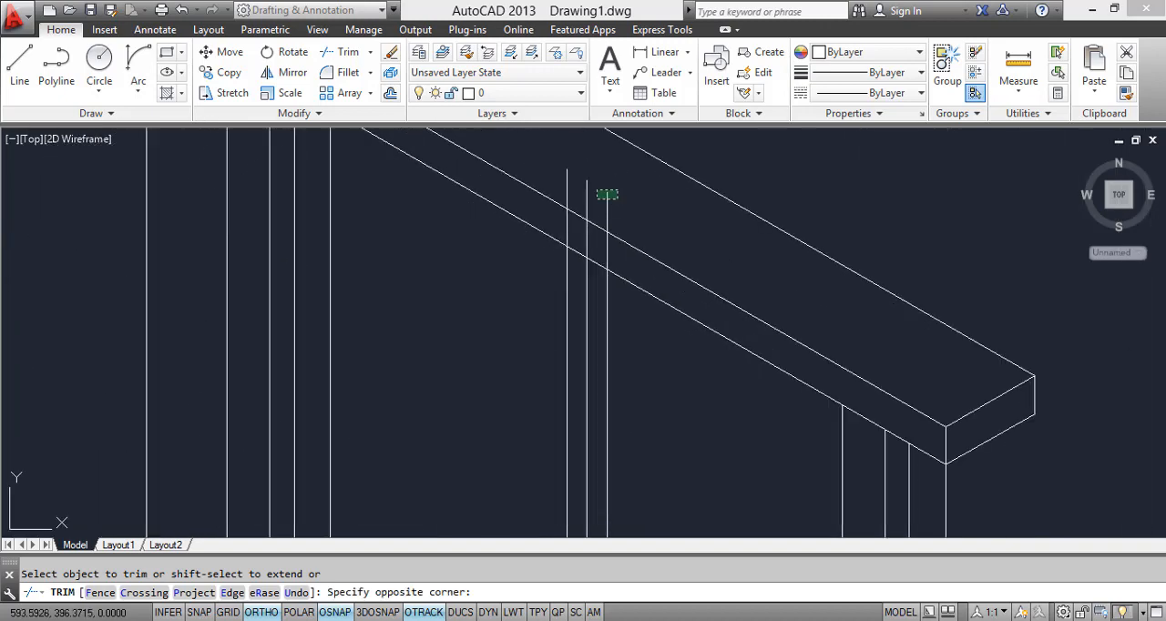
left_click(583, 187)
scroll(573, 228, "up", 3)
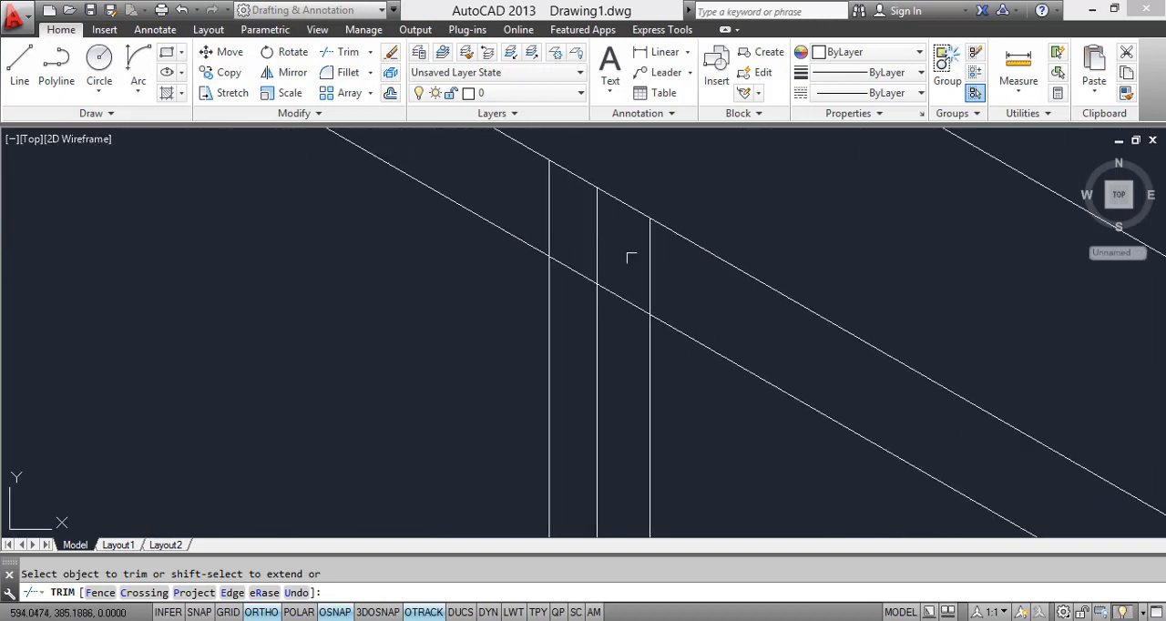
left_click(649, 273)
left_click(605, 243)
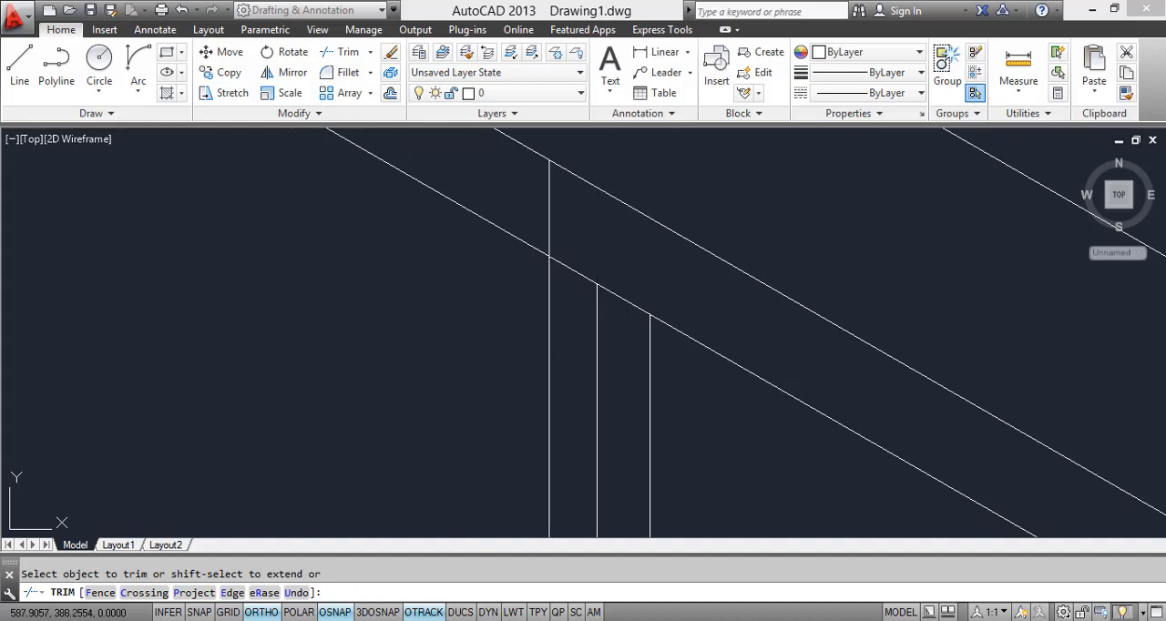
left_click(551, 224)
Step: Extend the three central vertical lines back down to the lowest window frame line
scroll(569, 225, "down", 8)
scroll(581, 339, "up", 4)
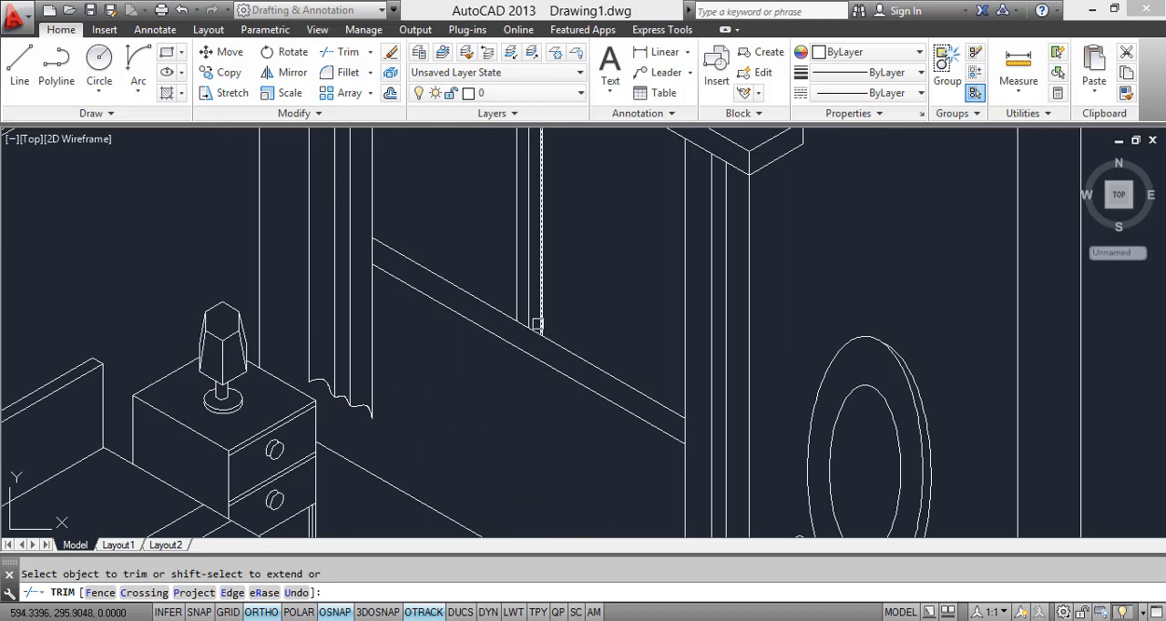
left_click(537, 324, "shift")
left_click(532, 312, "shift")
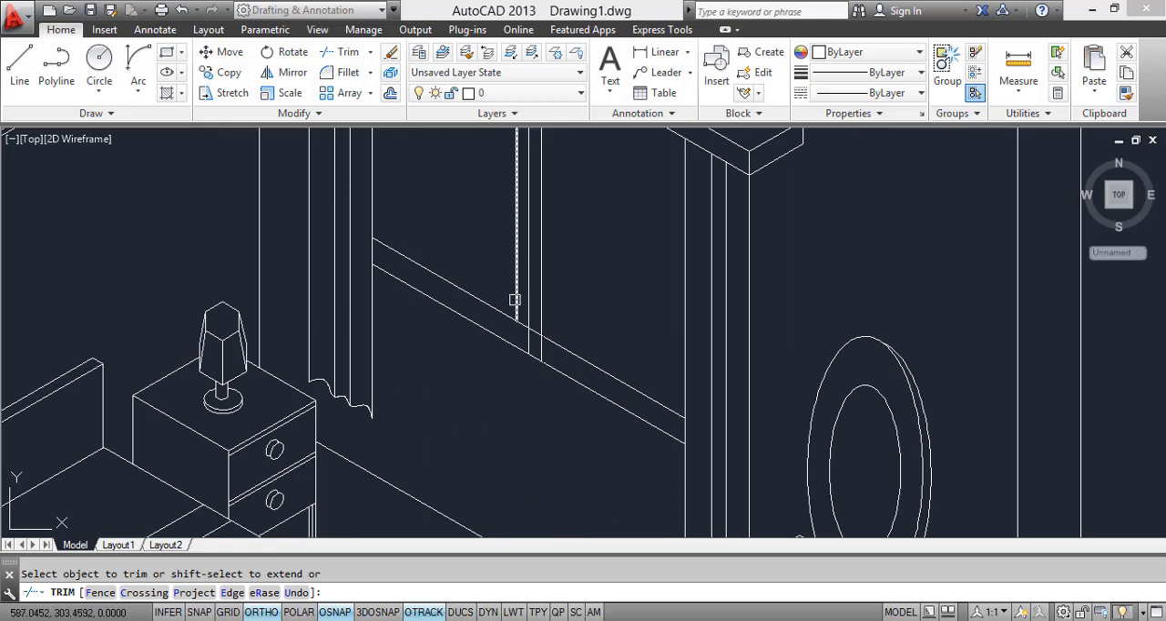
left_click(515, 300, "shift")
scroll(501, 355, "down", 4)
scroll(545, 364, "up", 4)
key("Escape")
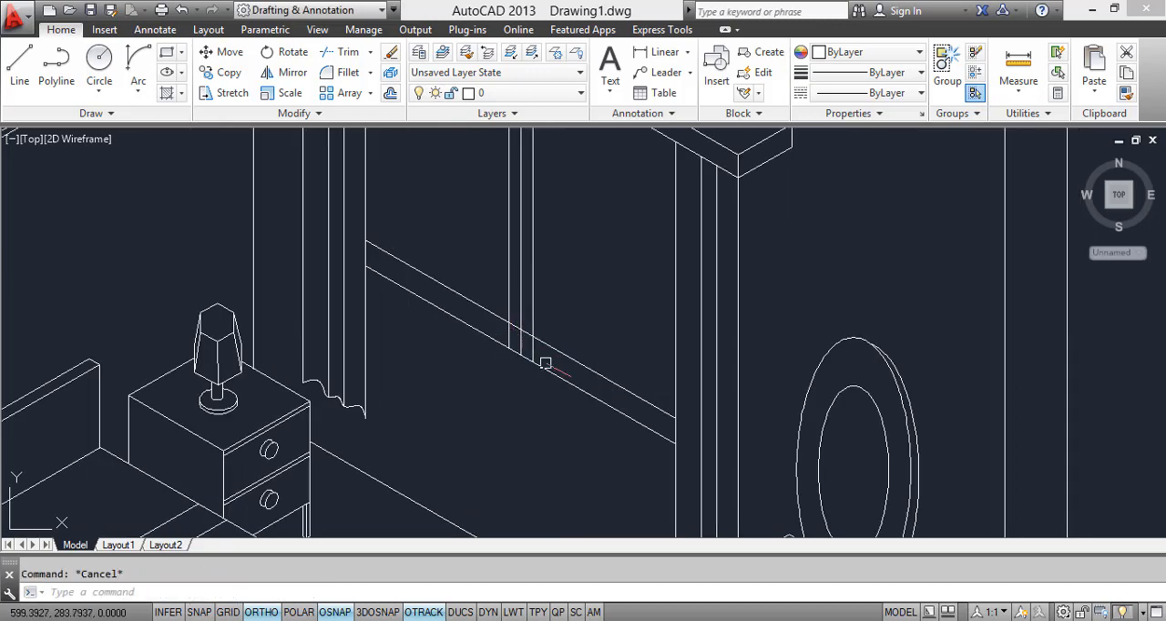
left_click(556, 349)
key("Escape")
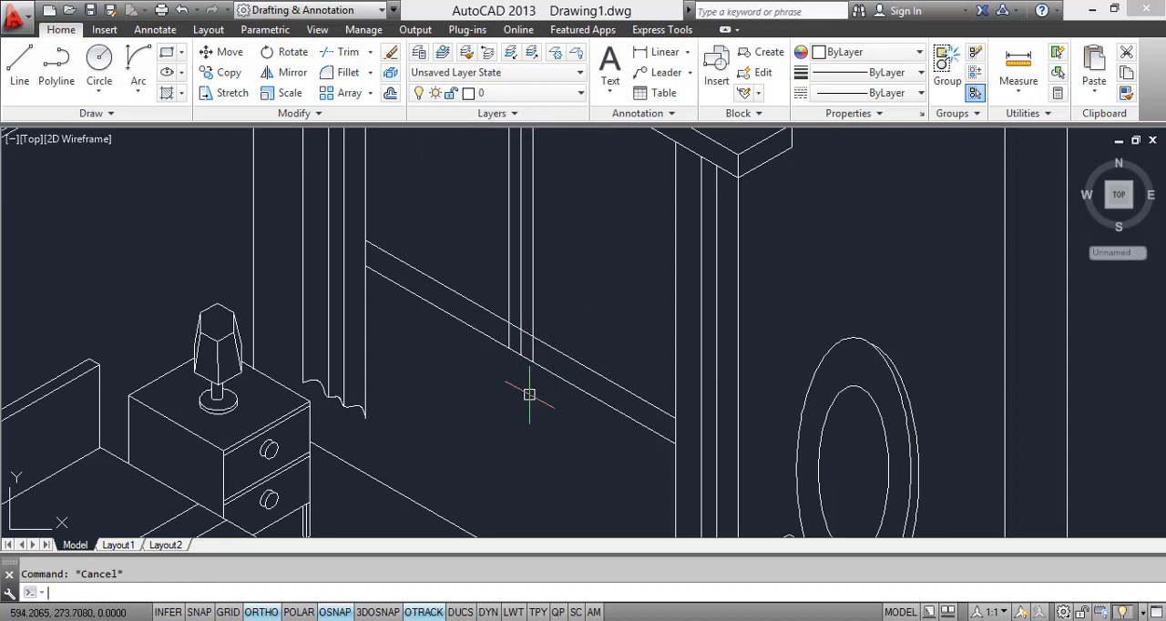
Step: Check the window in the Windows Photo Viewer reference picture and copy the lowest window frame line about 5 units straight down
key("alt+Tab")
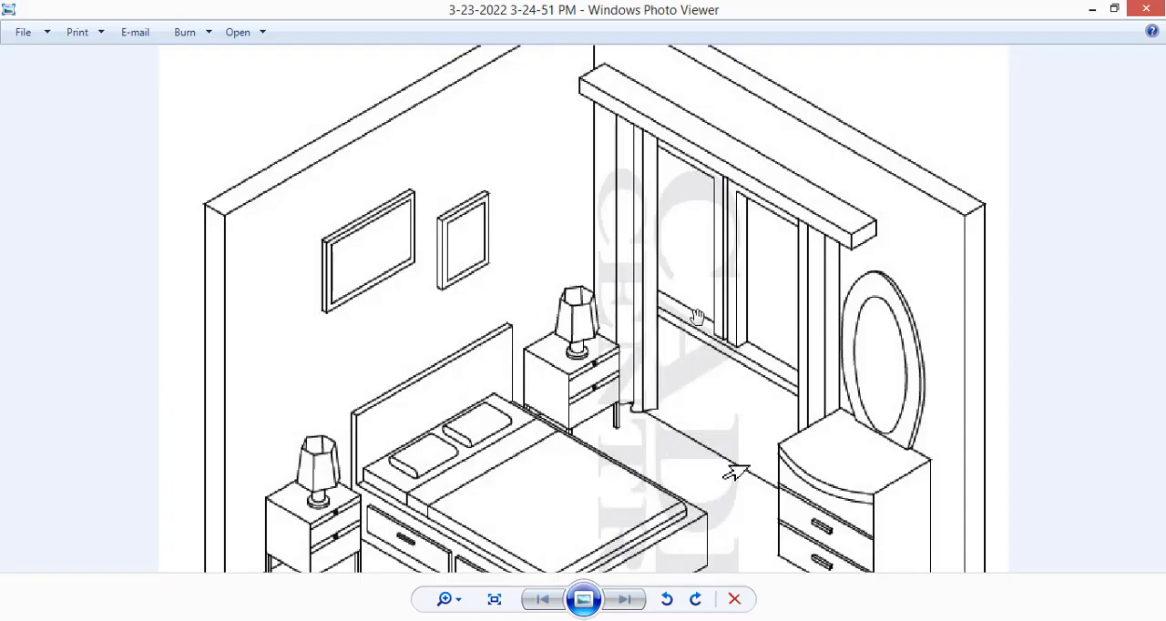
scroll(706, 337, "up", 1)
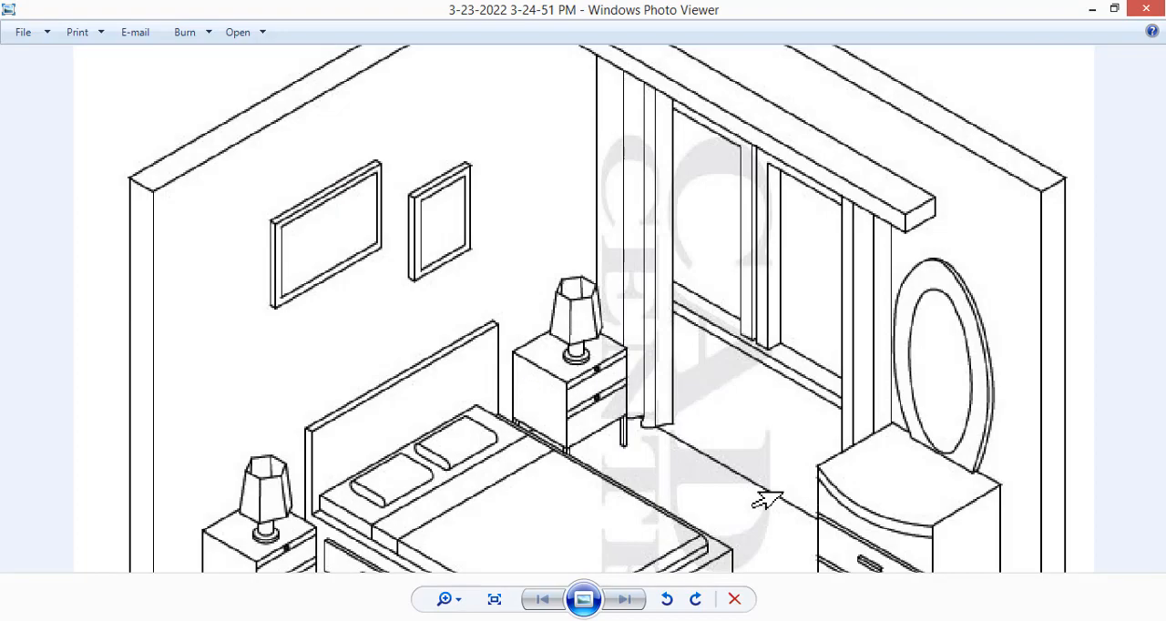
key("alt+Tab")
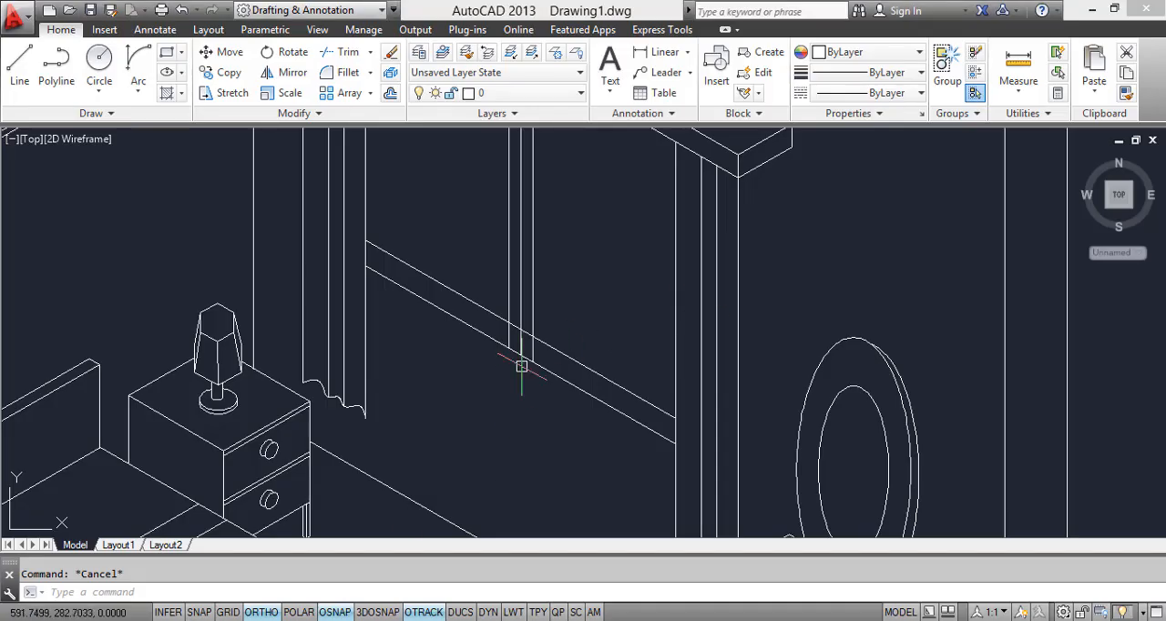
middle_click_drag(523, 368, 551, 285)
type("co")
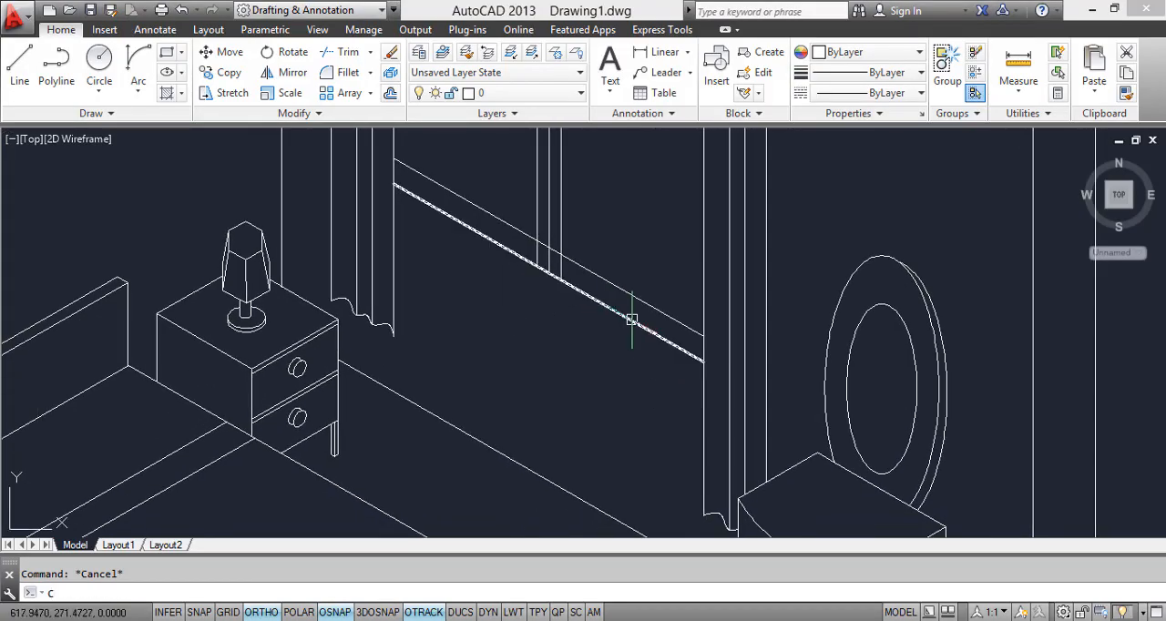
key("Return")
left_click(631, 323)
key("Return")
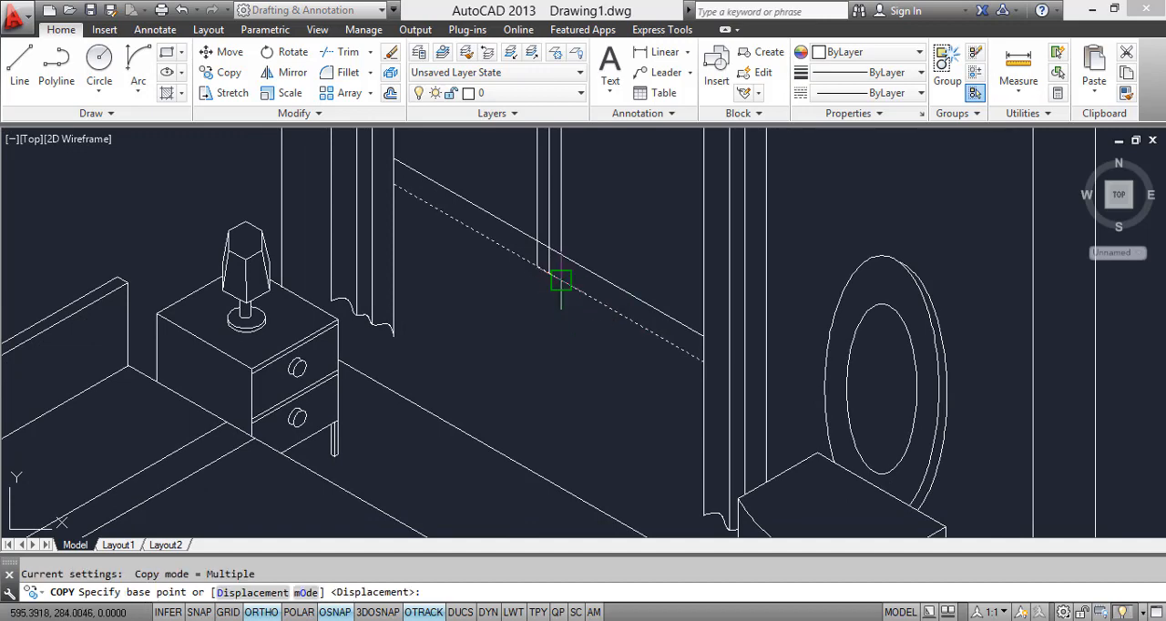
scroll(562, 283, "up", 3)
left_click(550, 272)
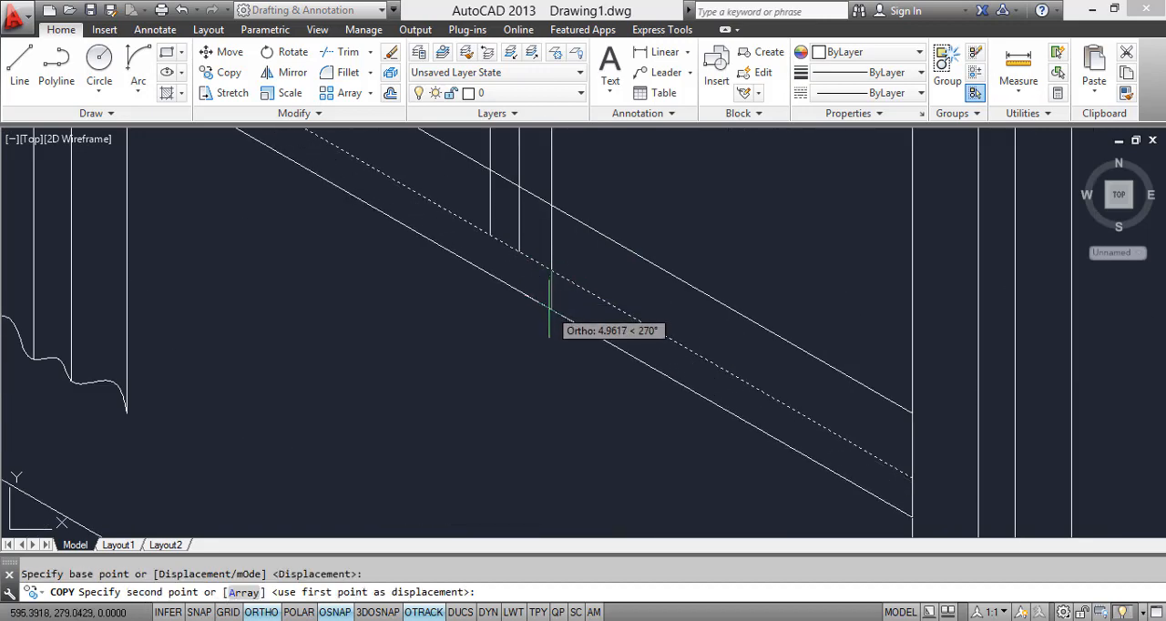
left_click(547, 315)
key("Escape")
scroll(594, 349, "down", 2)
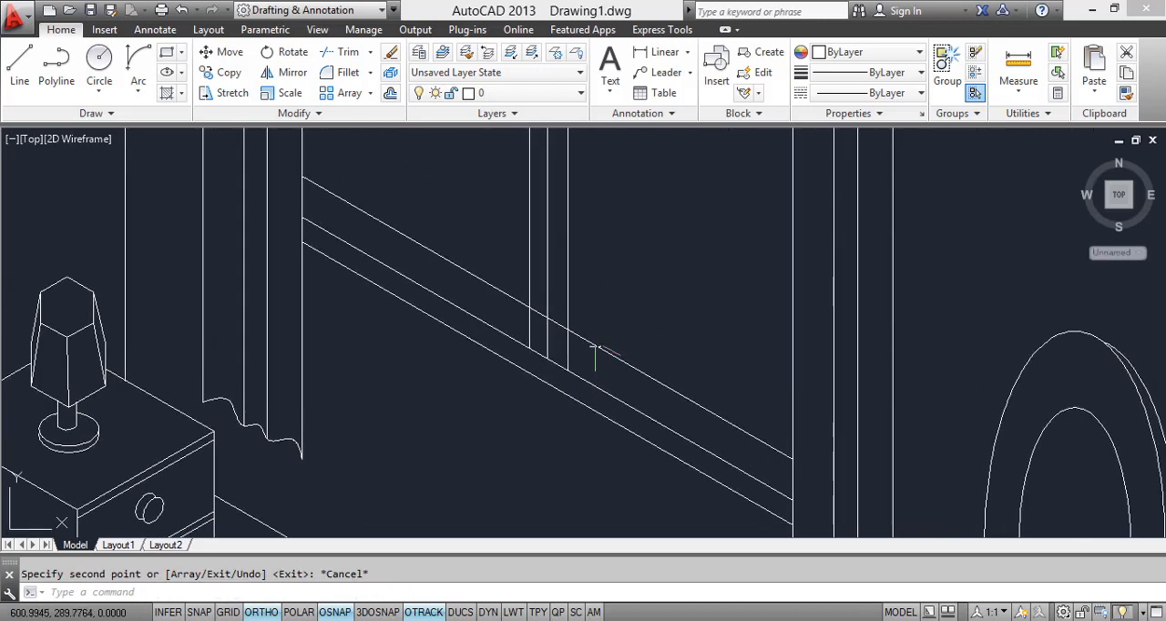
Step: Examine where the three central vertical lines meet the curtain box and the lower window frame
scroll(595, 346, "down", 2)
mouse_move(591, 190)
middle_mouse_down()
mouse_move(597, 260)
mouse_move(633, 317)
middle_mouse_up()
scroll(613, 255, "up", 4)
middle_click_drag(615, 263, 628, 294)
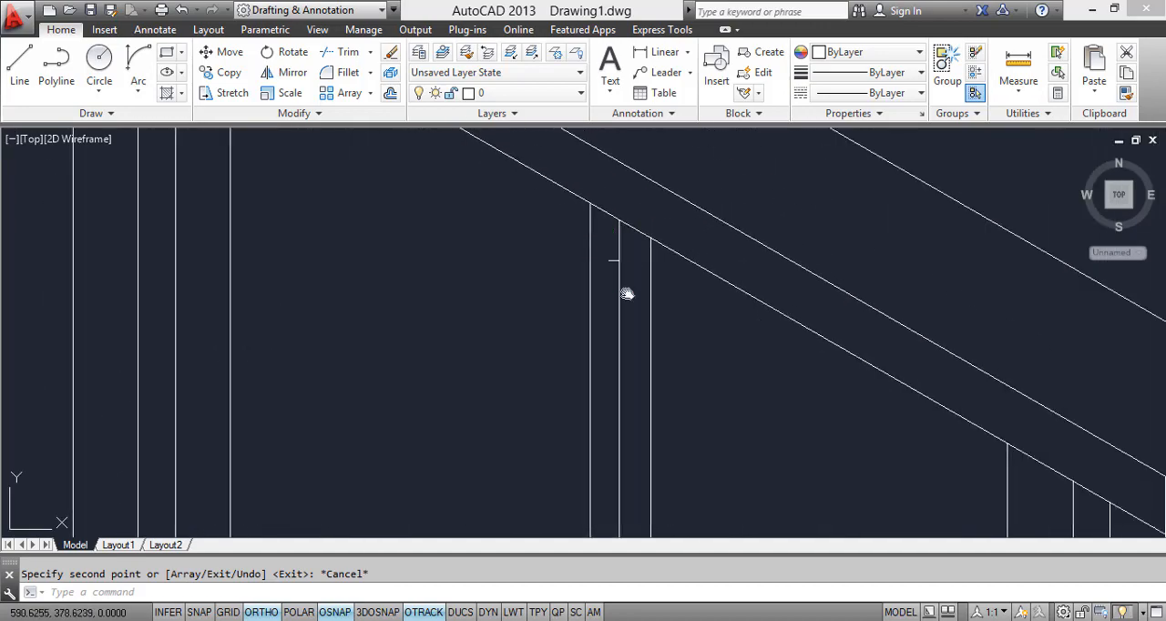
scroll(627, 293, "down", 4)
scroll(601, 196, "up", 3)
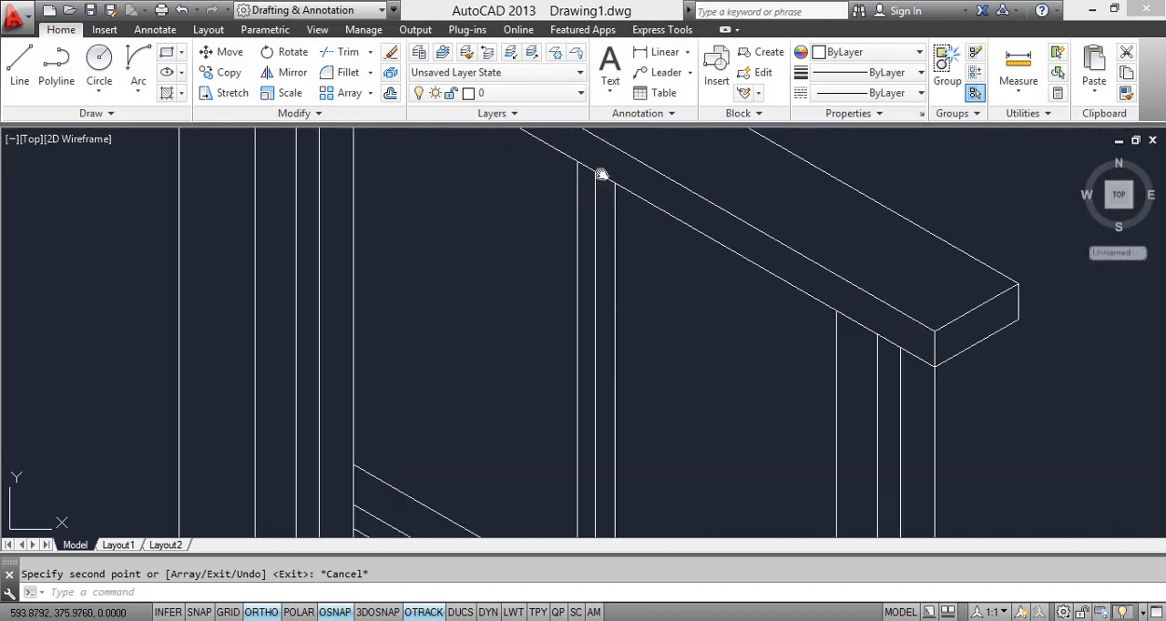
middle_click_drag(601, 174, 570, 39)
mouse_move(585, 434)
middle_mouse_down()
mouse_move(563, 289)
mouse_move(603, 545)
middle_mouse_up()
scroll(556, 373, "up", 2)
scroll(601, 319, "down", 4)
middle_click_drag(607, 335, 615, 400)
middle_click_drag(618, 464, 592, 346)
Step: Trim the central vertical line nearest the dresser below the uppermost of the lower window frame lines
scroll(592, 376, "up", 2)
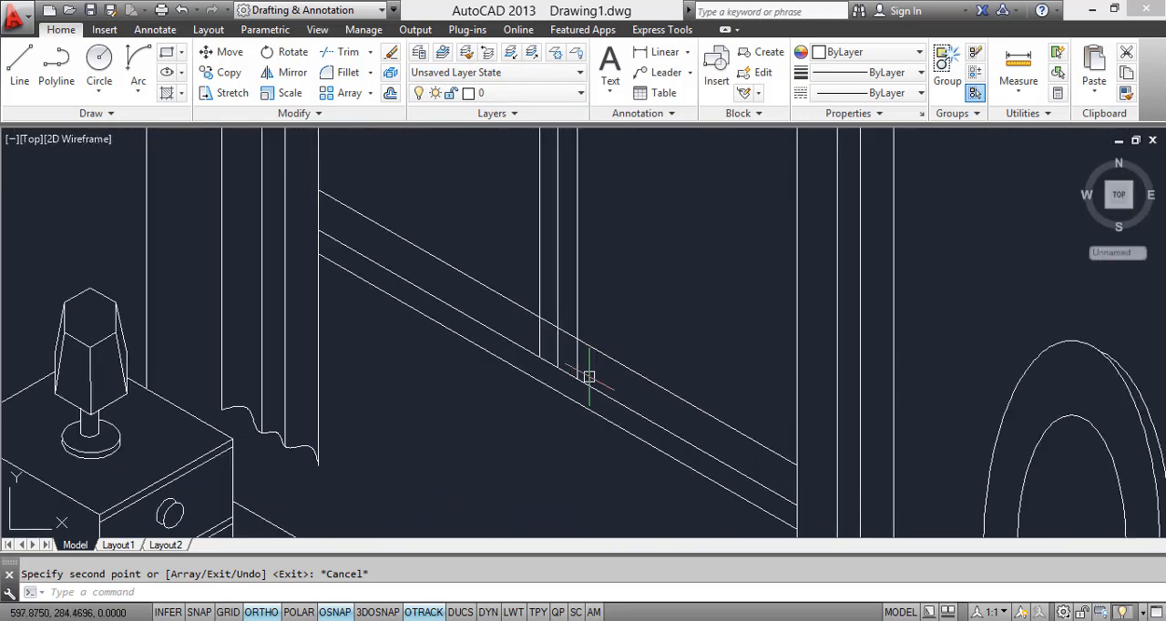
key("Return")
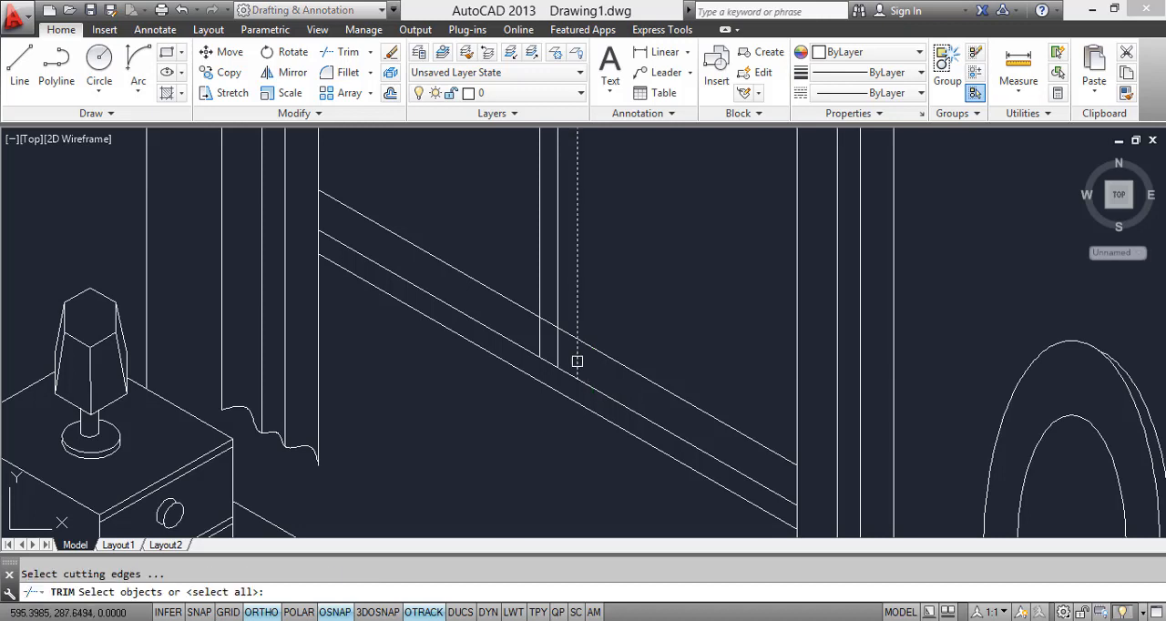
left_click(577, 362)
key("Escape")
type("TR")
key("Return")
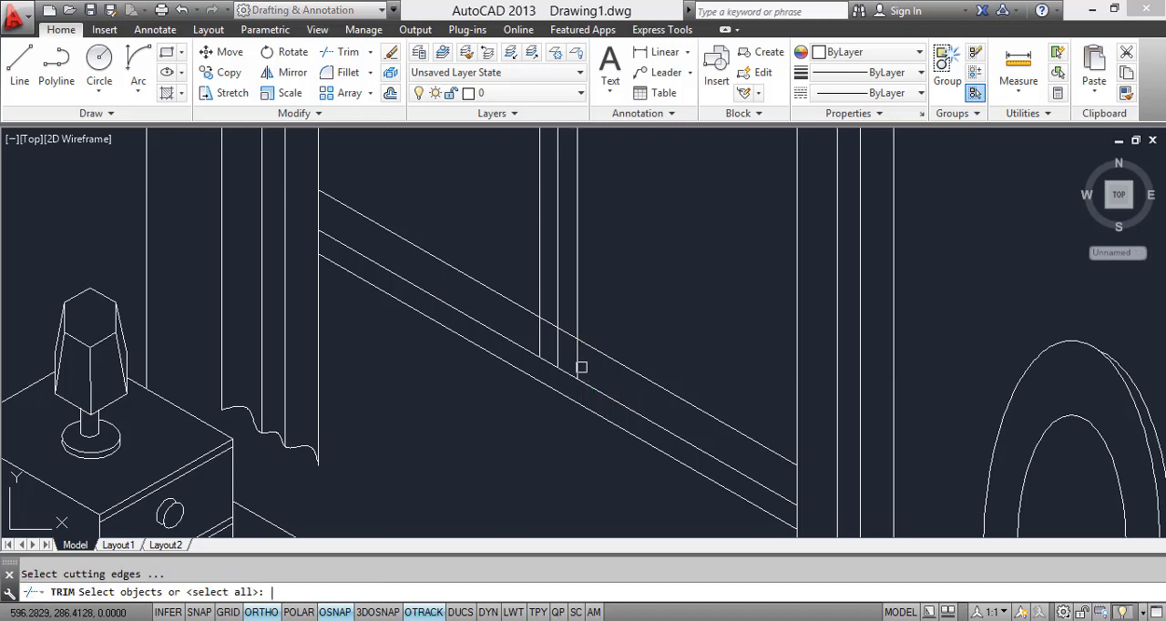
key("Return")
scroll(562, 339, "up", 2)
scroll(561, 341, "up", 2)
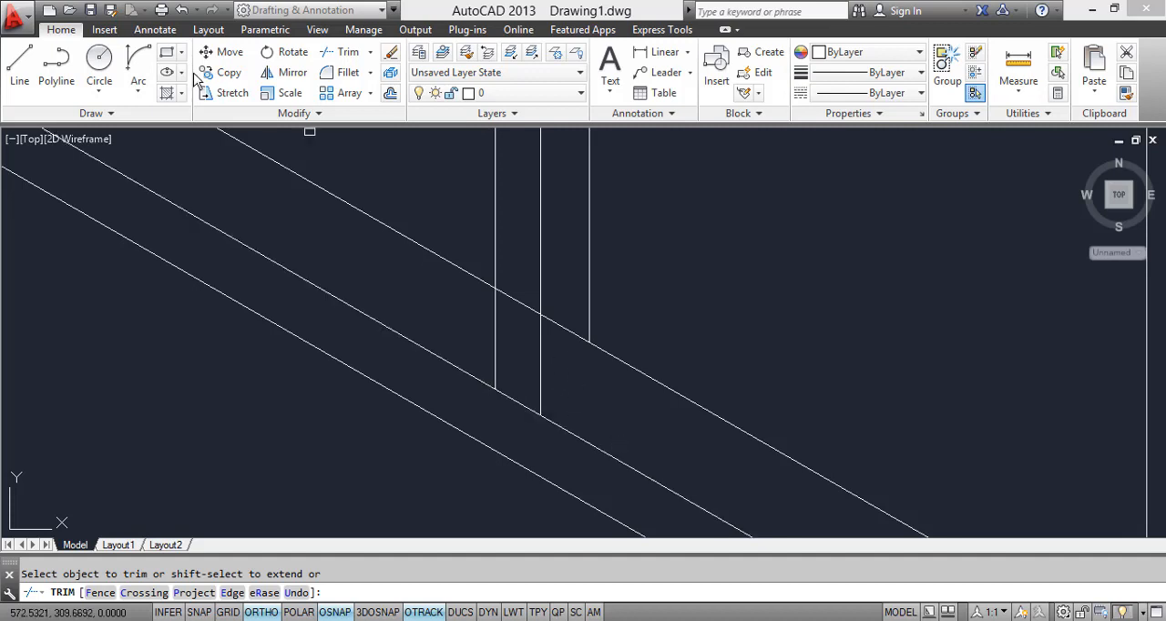
Step: Draw a short line in the top isoplane from the middle vertical line's lower end across the frame line above it
left_click(19, 62)
scroll(570, 333, "down", 4)
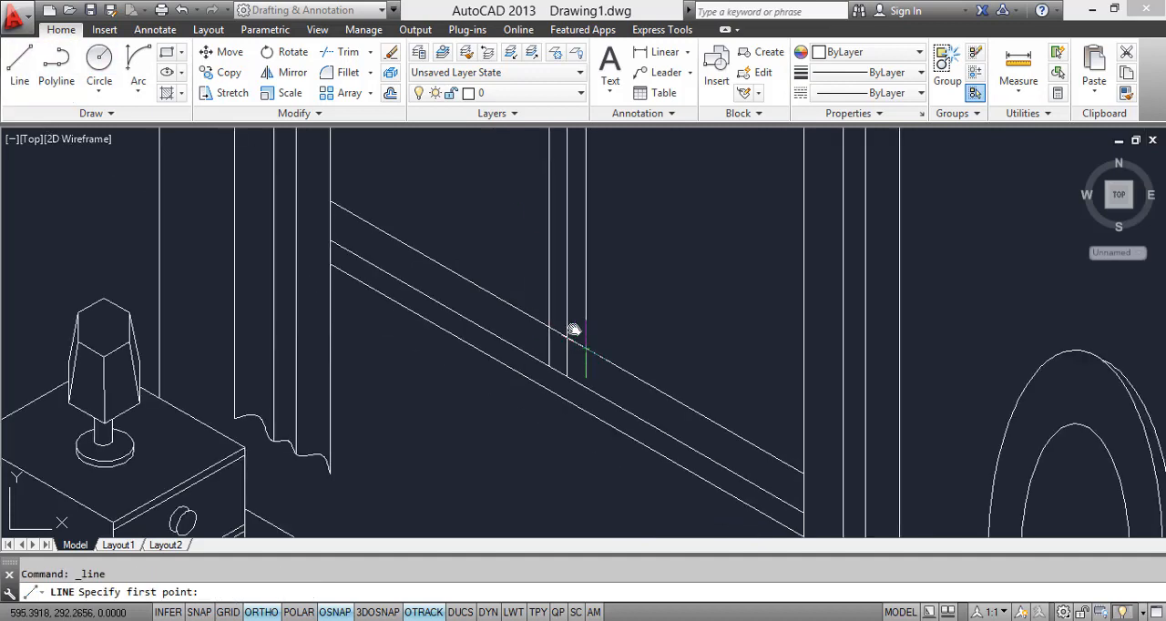
left_click(547, 339)
scroll(548, 338, "up", 5)
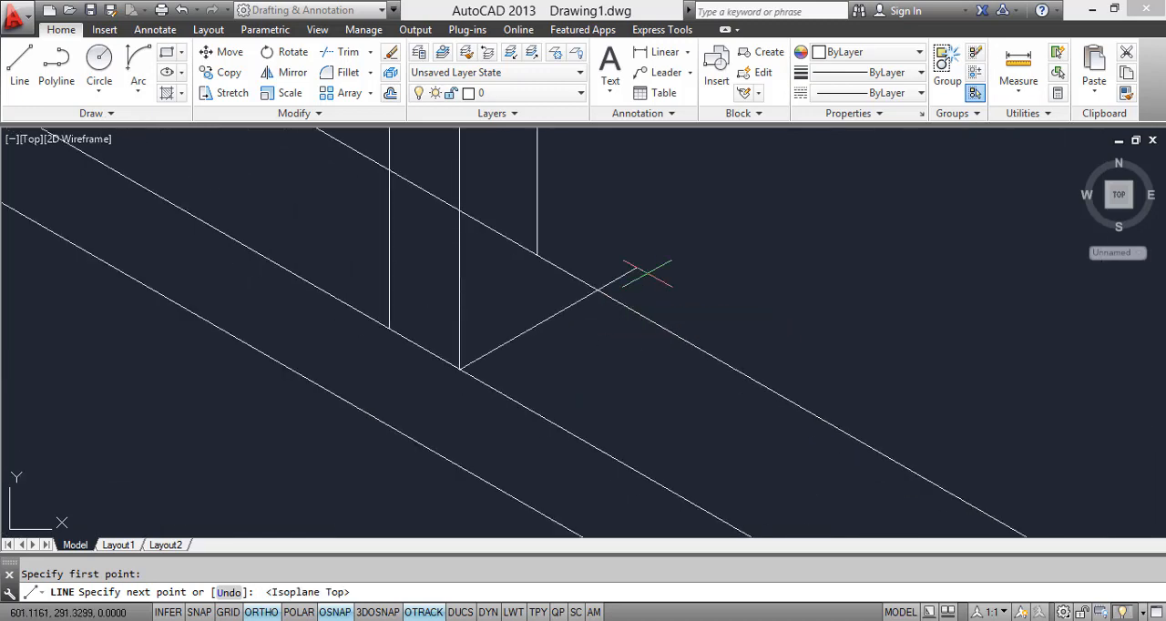
key("Escape")
scroll(638, 291, "down", 3)
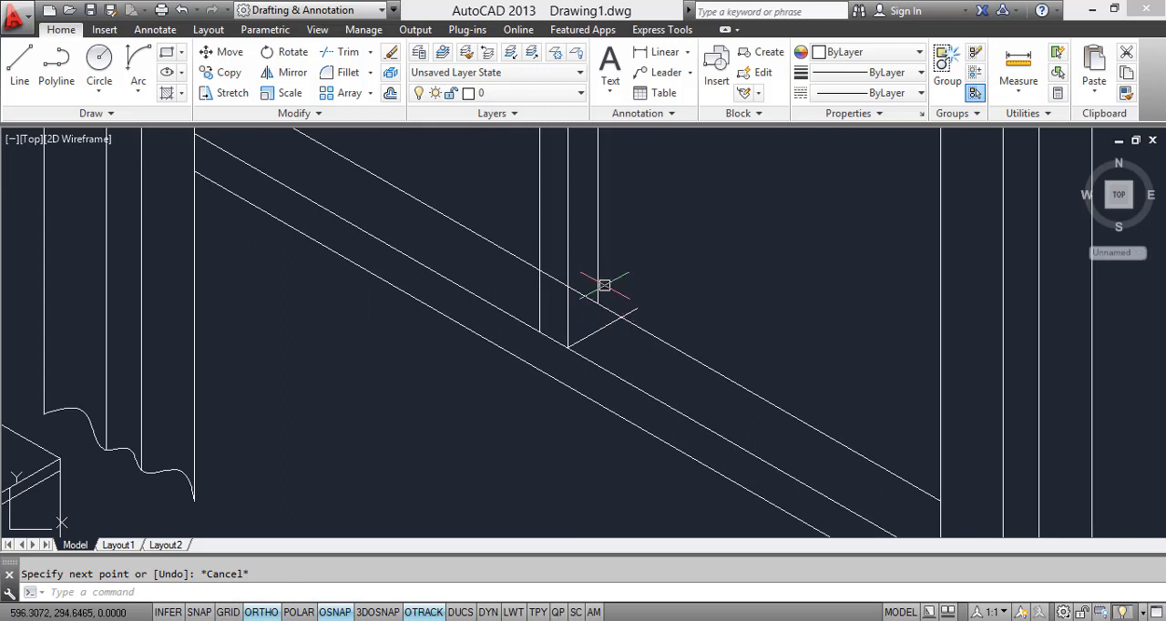
Step: Extend the central vertical line nearest the dresser down to the short line at the divider's lower end
type("EX")
key("Return")
key("Return")
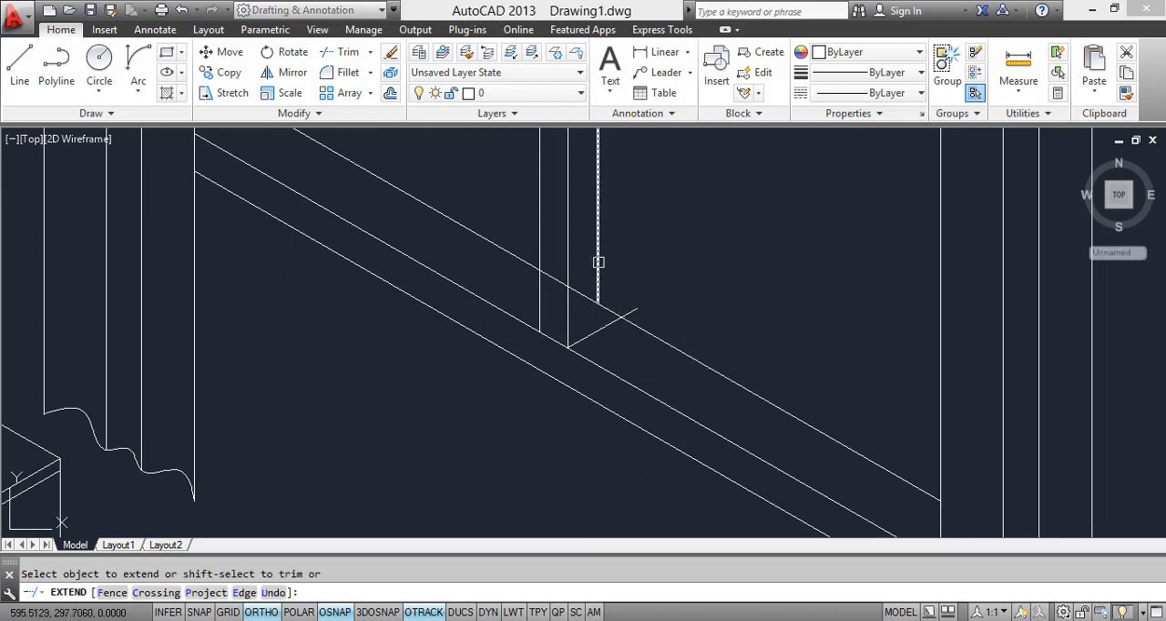
key("Escape")
left_click(642, 308)
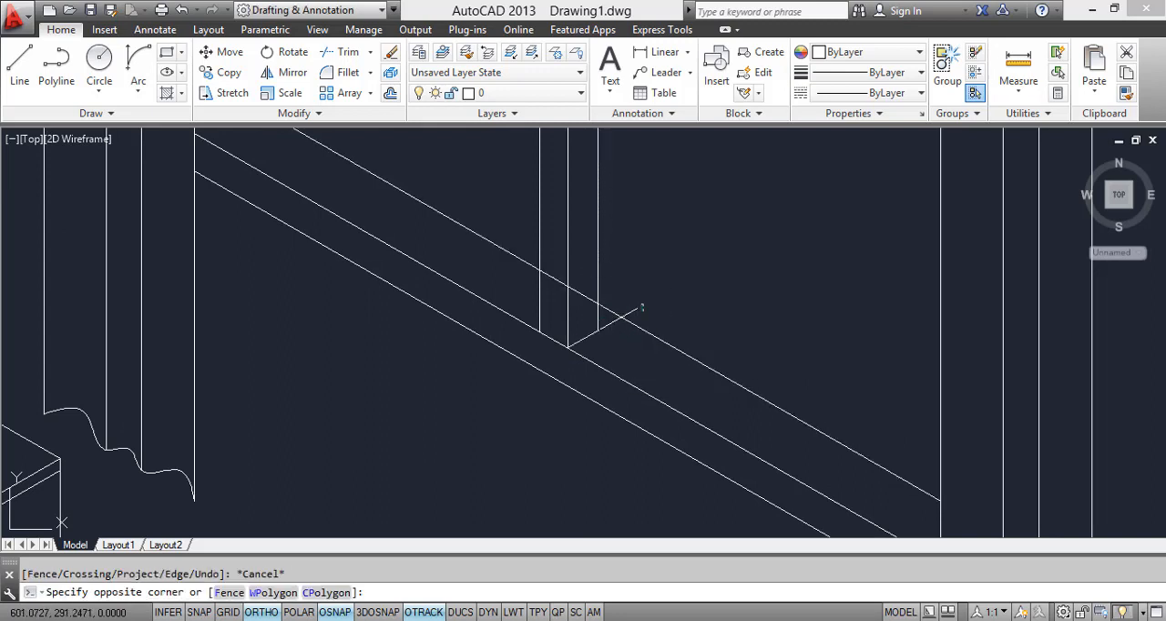
key("Escape")
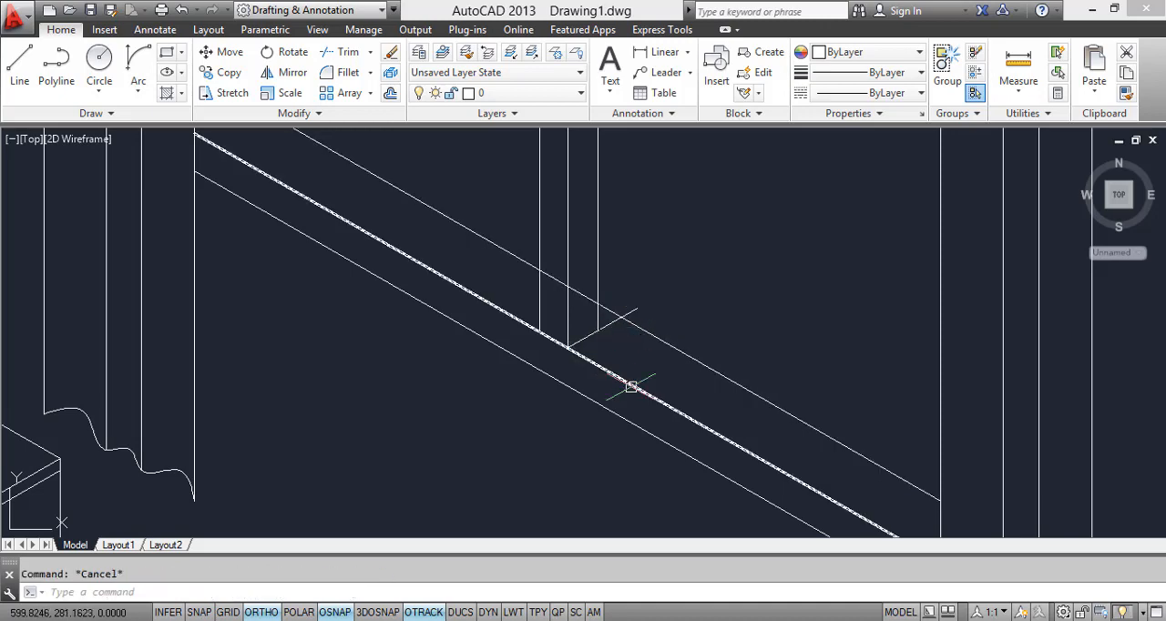
Step: Trim the short line beyond the dresser-side vertical and remove the uppermost lower frame line's portion crossing the divider
key("Return")
key("Return")
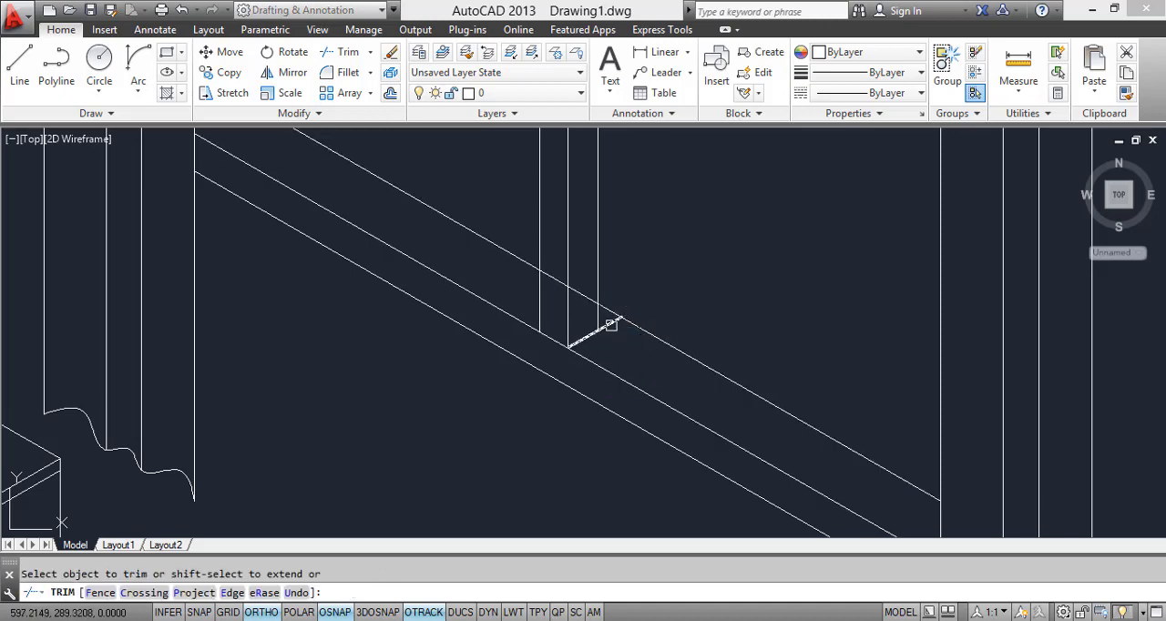
scroll(609, 324, "down", 6)
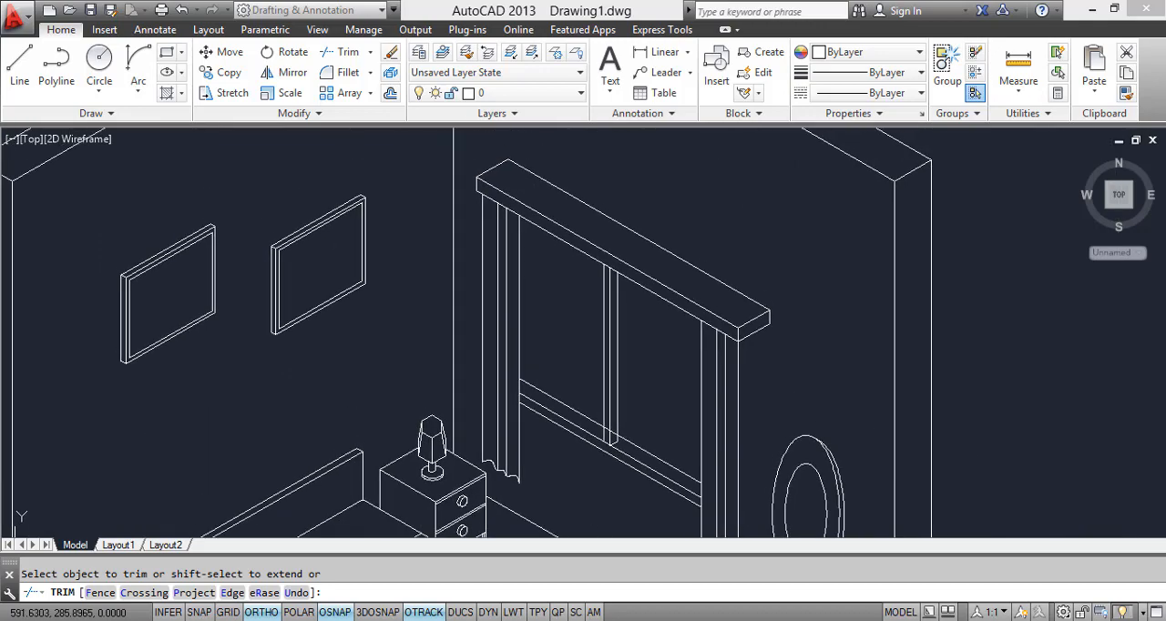
scroll(611, 300, "up", 5)
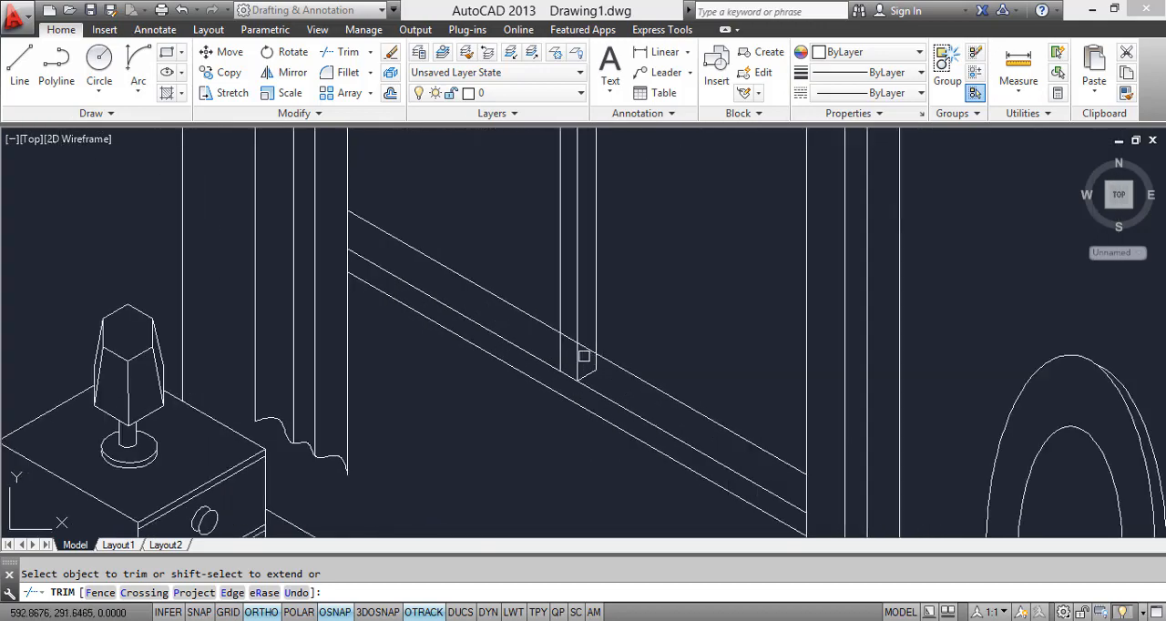
scroll(583, 344, "up", 2)
scroll(570, 335, "down", 4)
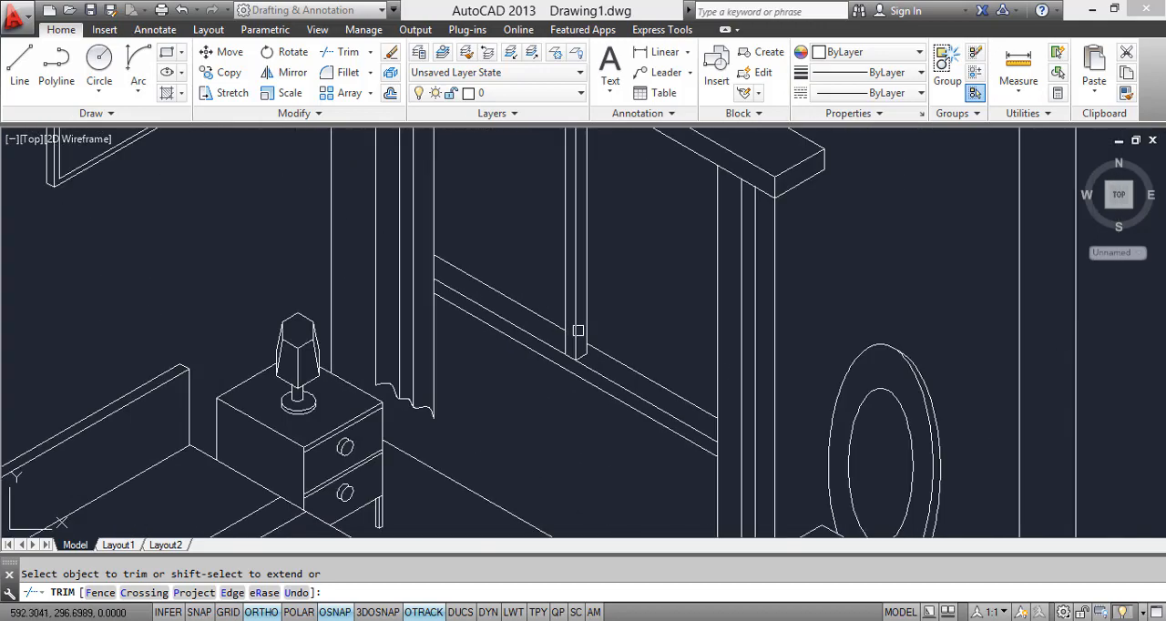
scroll(633, 378, "down", 4)
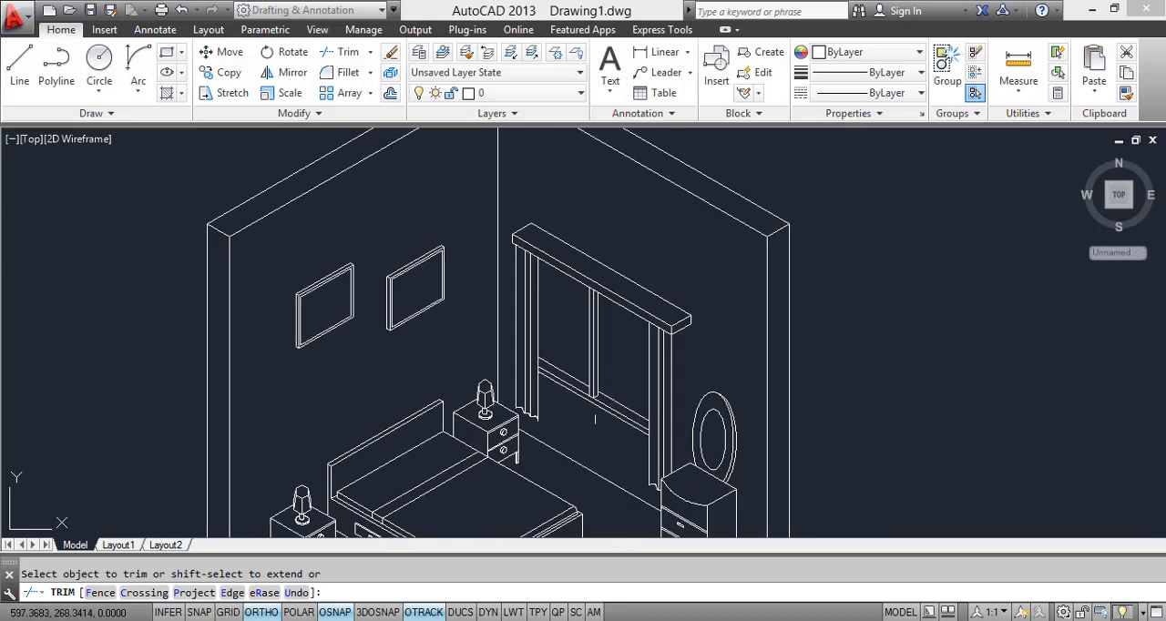
scroll(594, 419, "up", 5)
key("Escape")
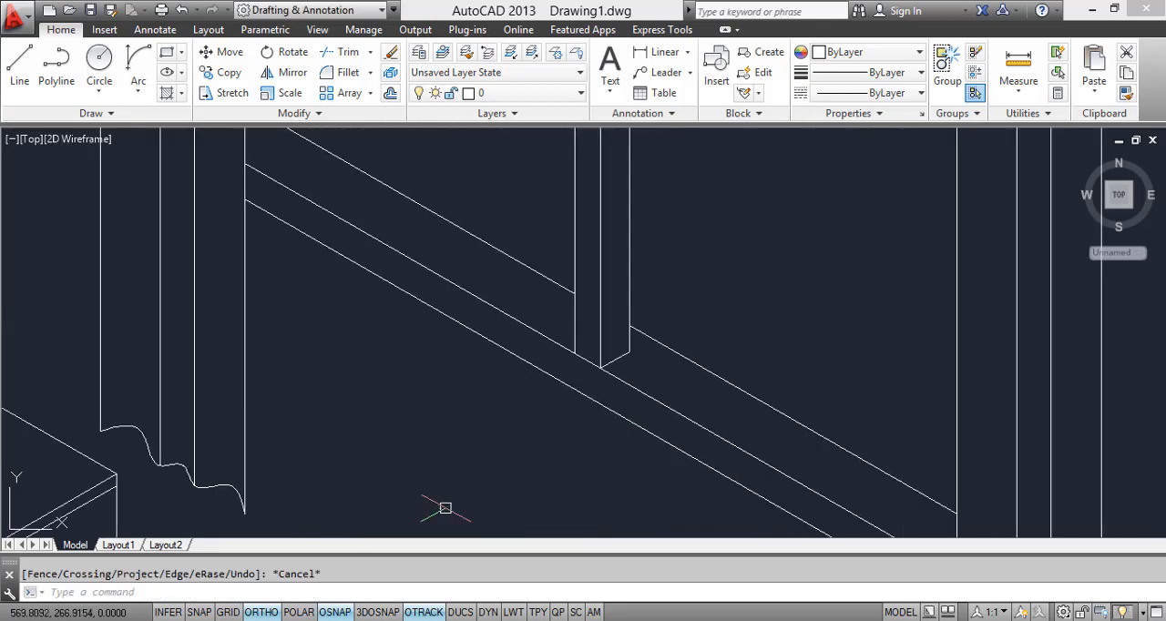
type("r")
key("Return")
key("Return")
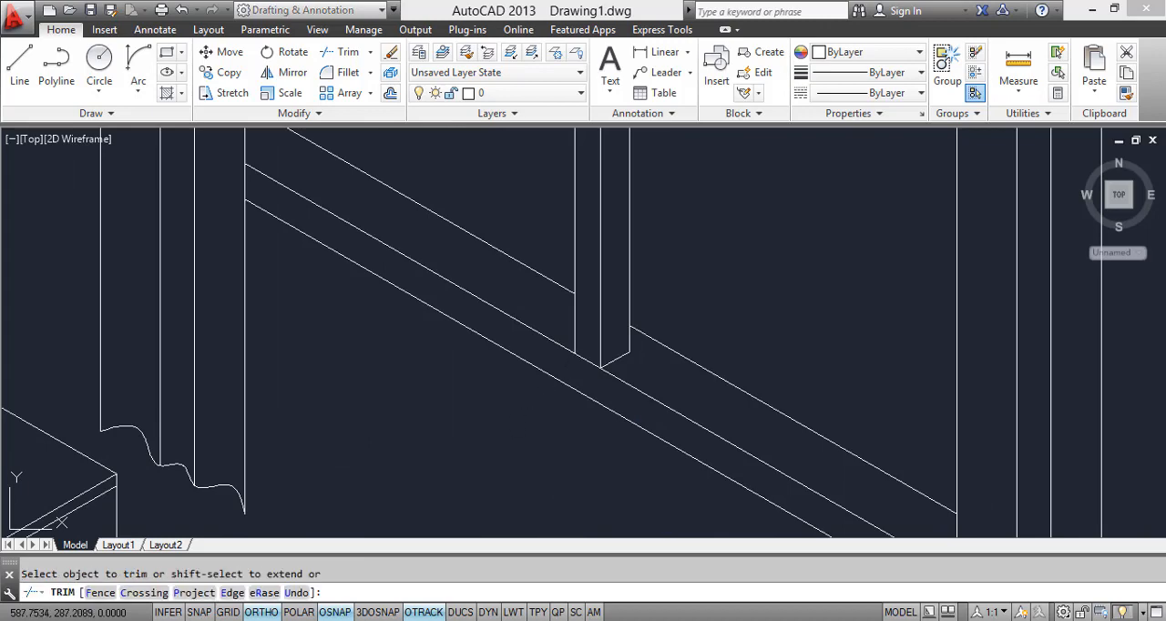
scroll(574, 451, "down", 5)
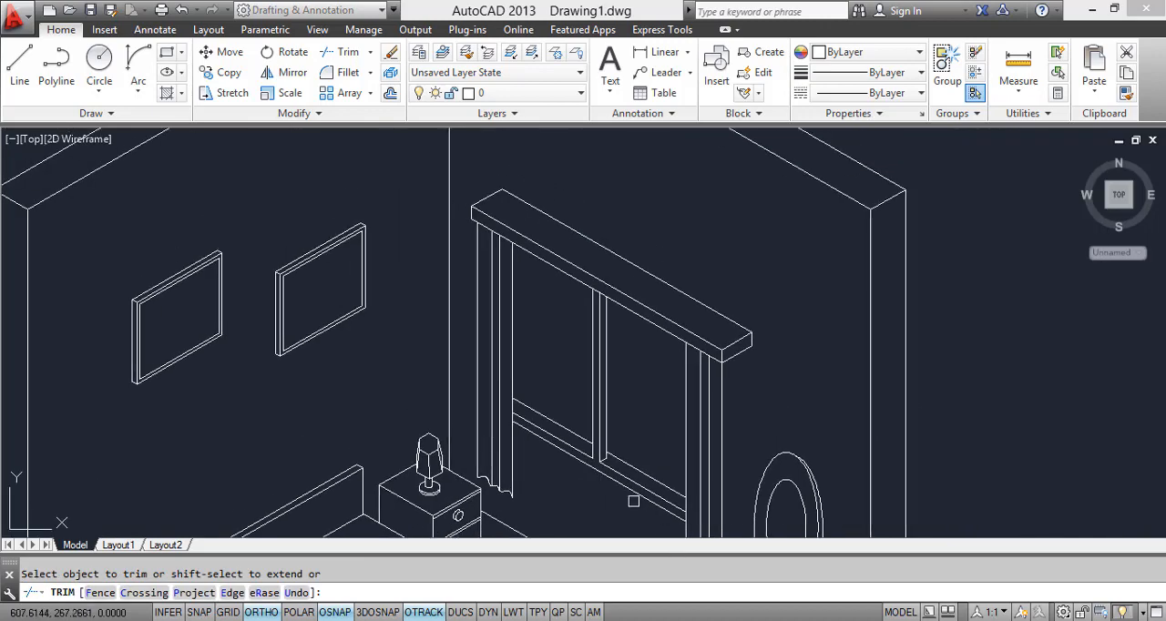
scroll(583, 401, "down", 4)
key("Escape")
scroll(610, 424, "down", 2)
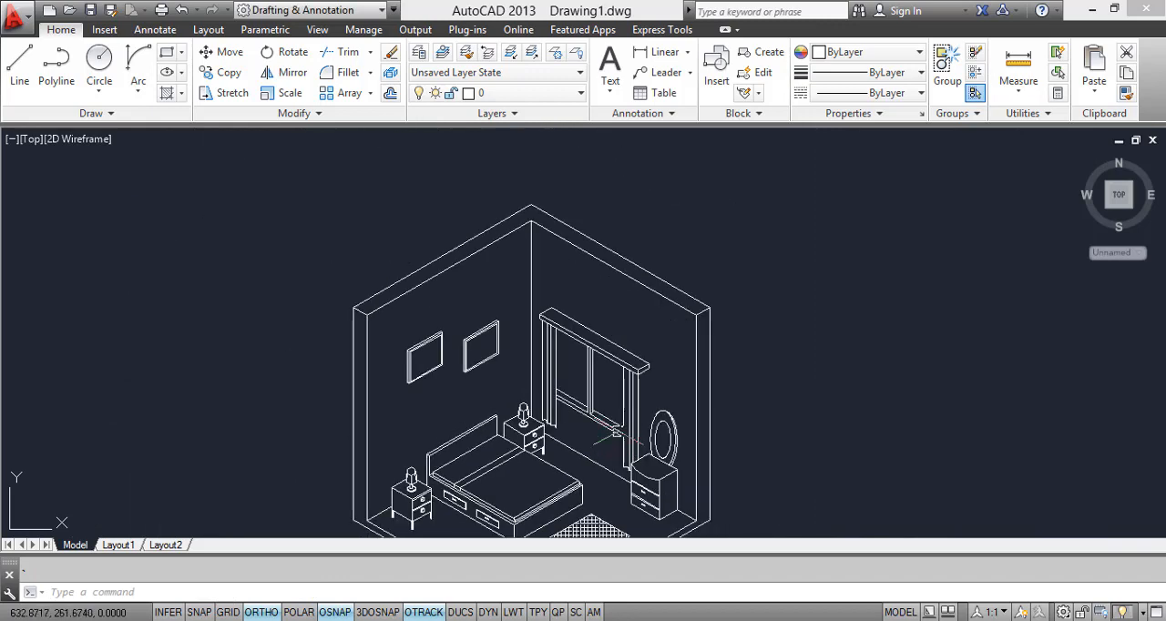
middle_click_drag(615, 433, 630, 357)
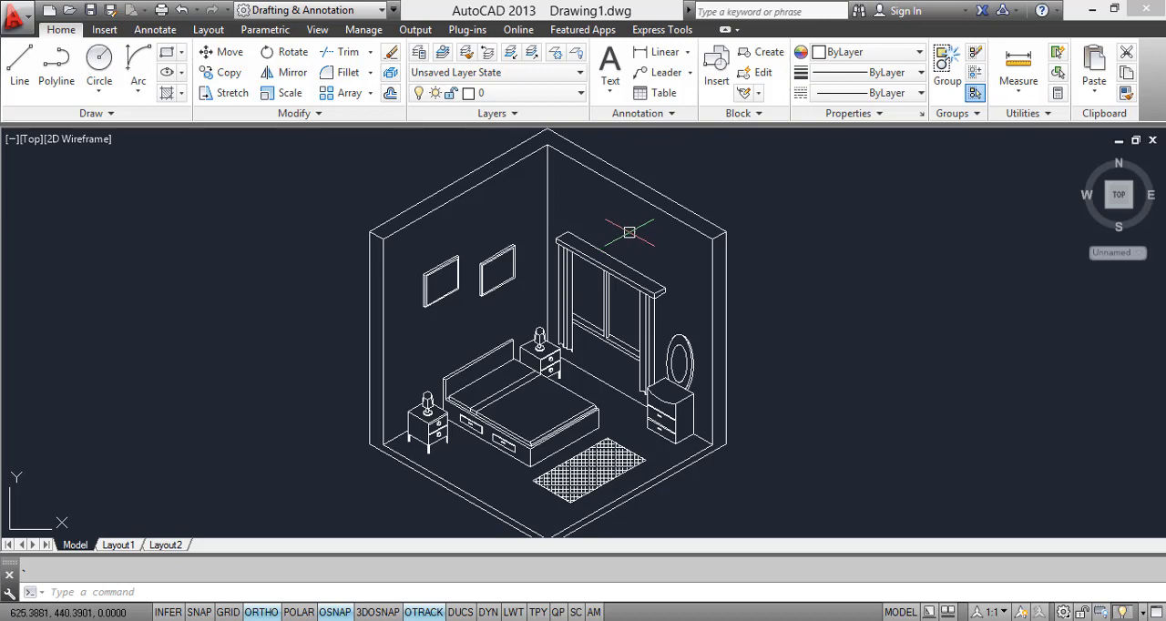
mouse_move(573, 349)
middle_mouse_down()
mouse_move(575, 314)
mouse_move(602, 349)
middle_mouse_up()
scroll(581, 325, "down", 2)
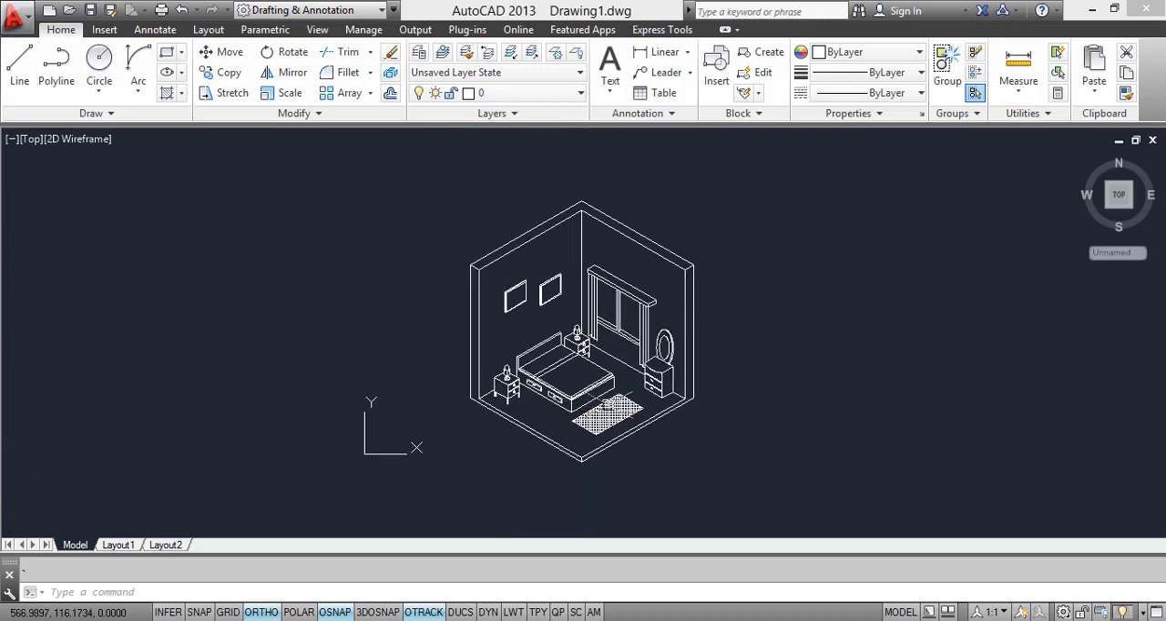
Step: Start a gradient fill and set its first colour to index colour 110
type("GRADIENT")
key("Return")
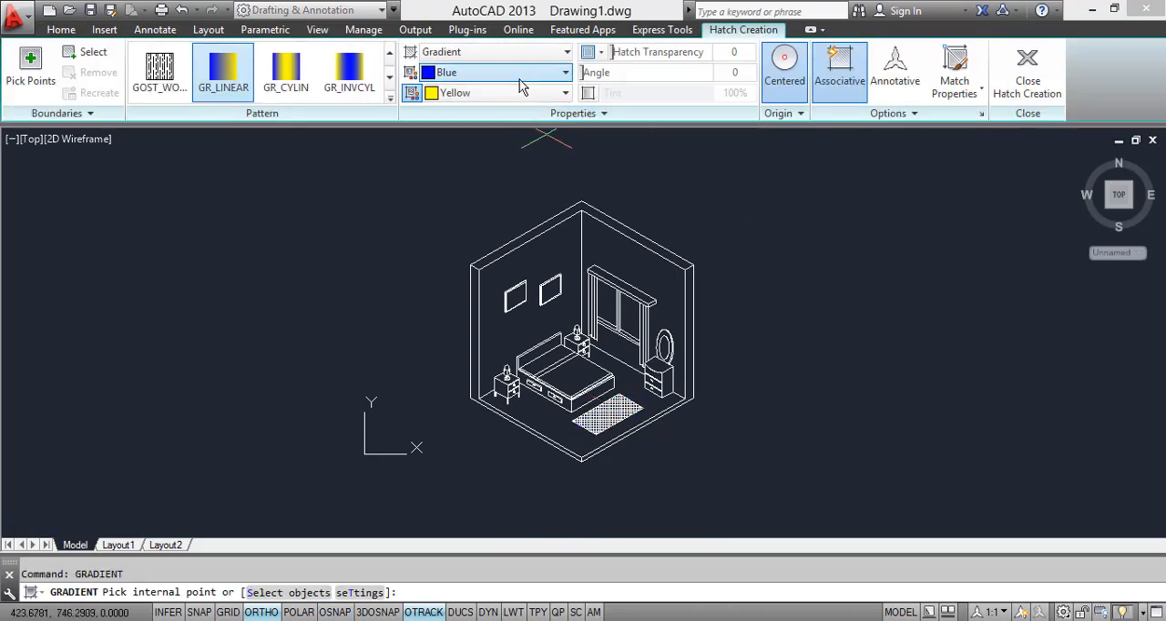
left_click(523, 73)
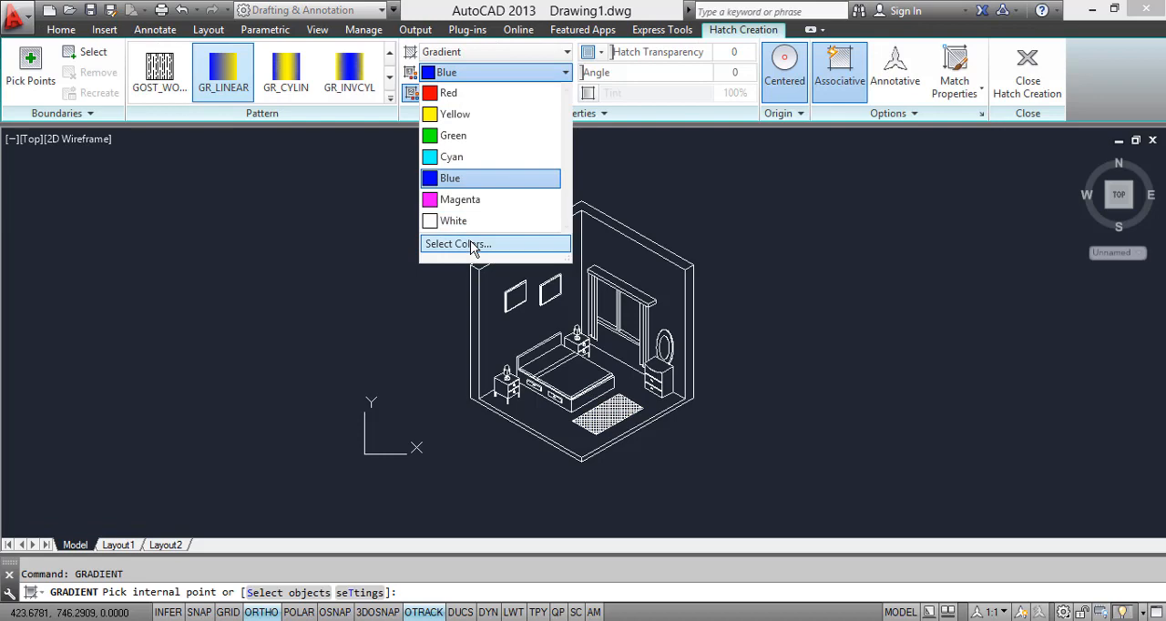
left_click(471, 242)
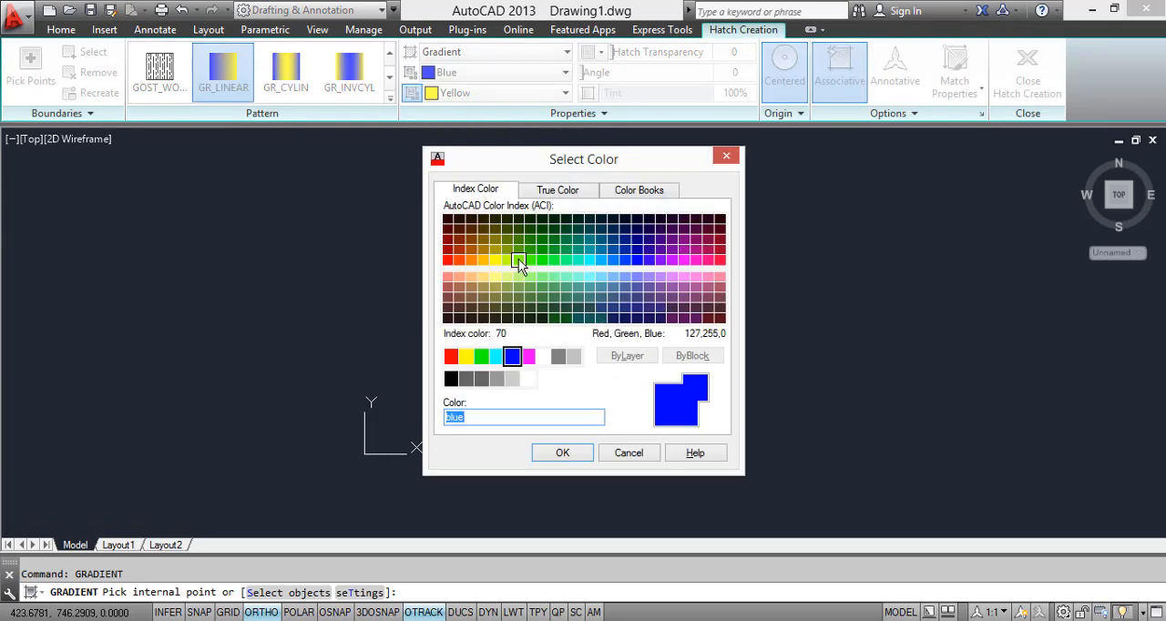
left_click(484, 251)
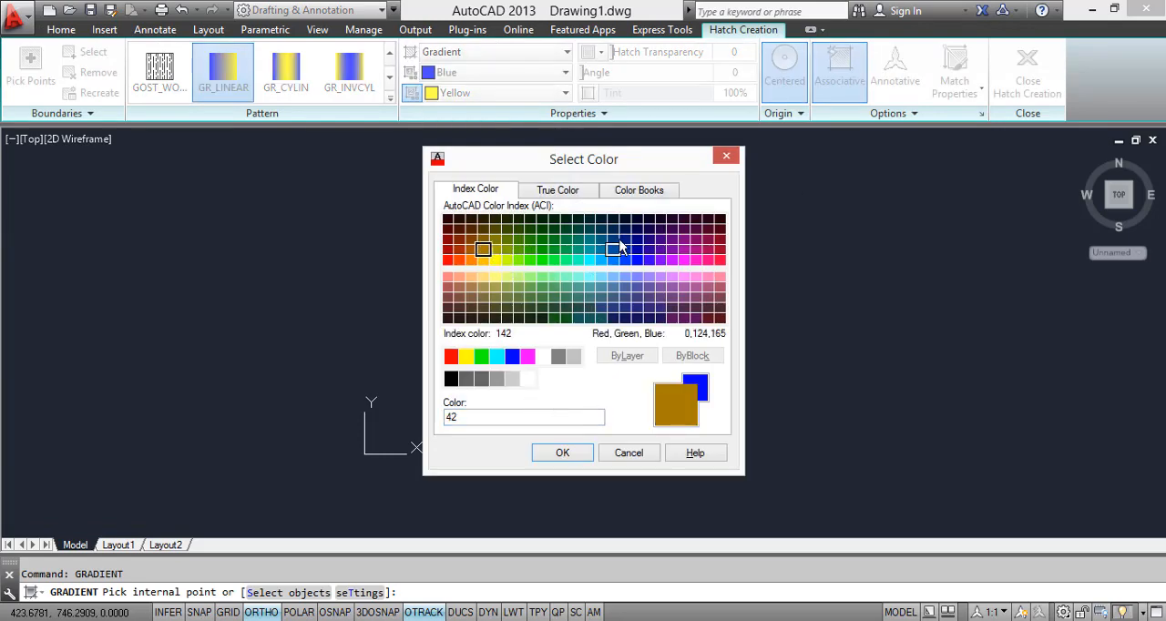
left_click(625, 240)
left_click(673, 249)
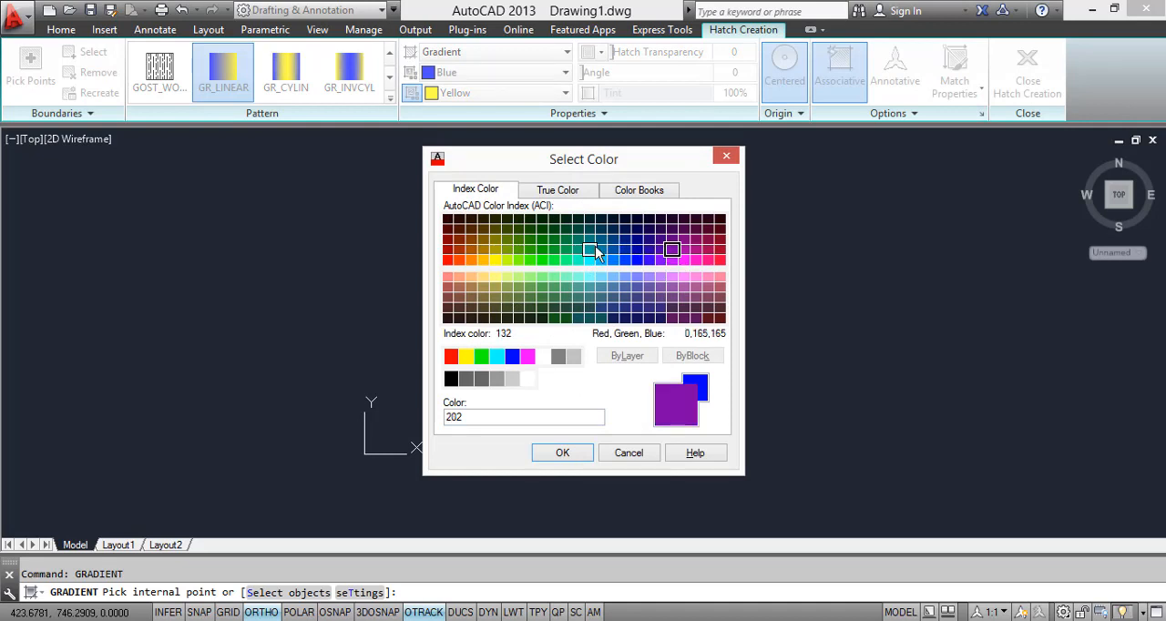
left_click(590, 239)
left_click(590, 249)
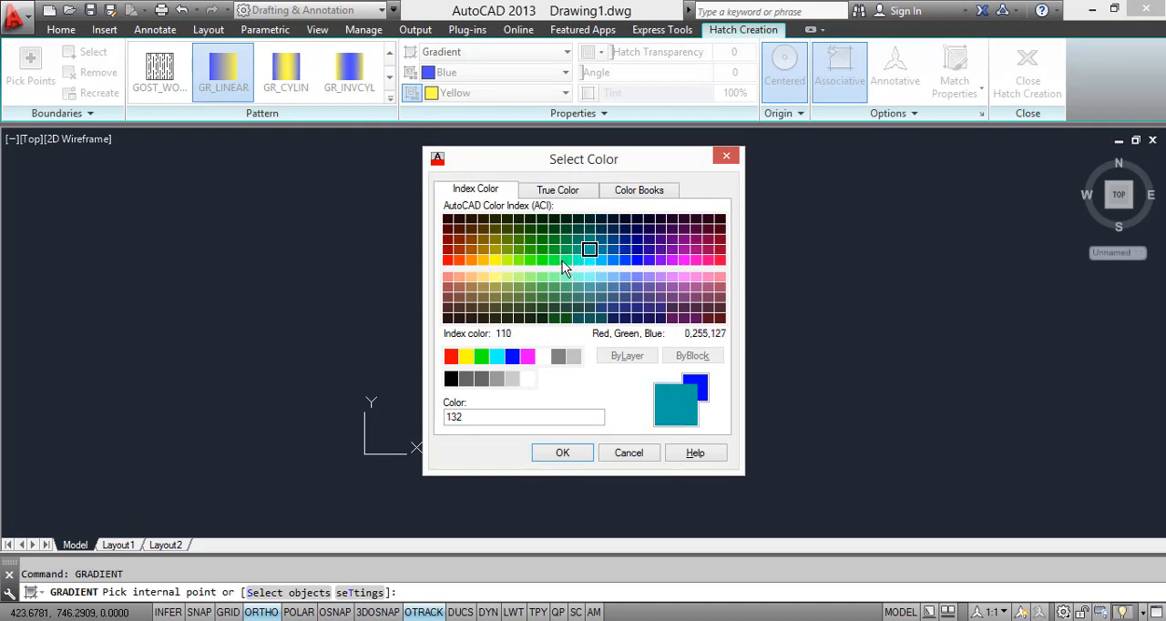
left_click(562, 260)
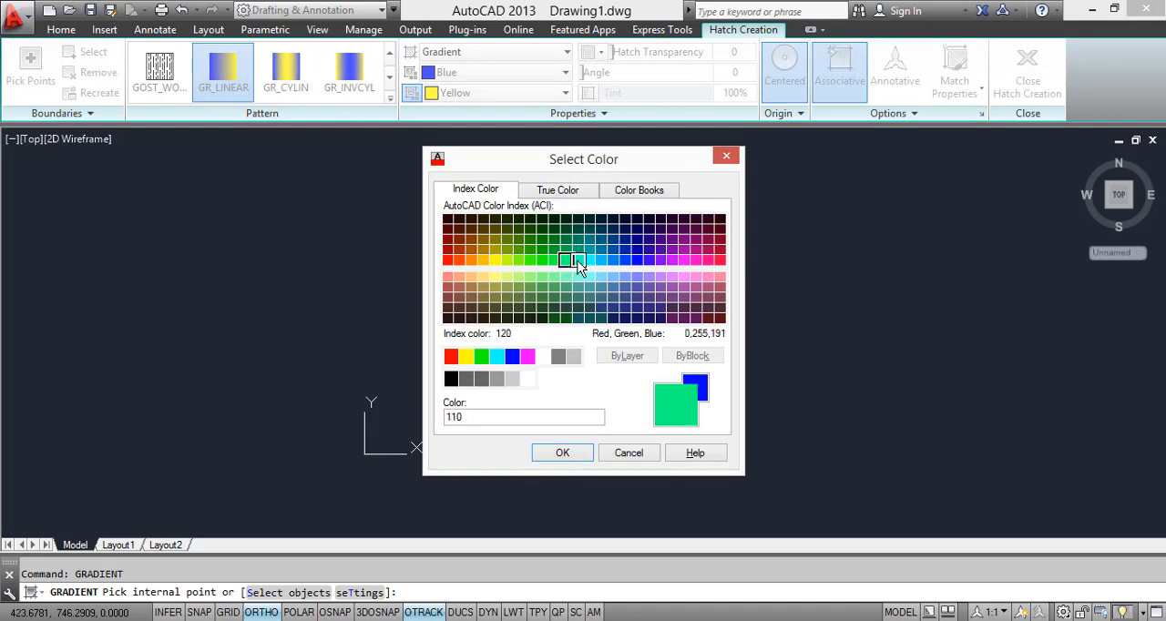
left_click(562, 453)
Step: Set the gradient's second colour to Color 110 and fill the wall behind the bed
left_click(455, 93)
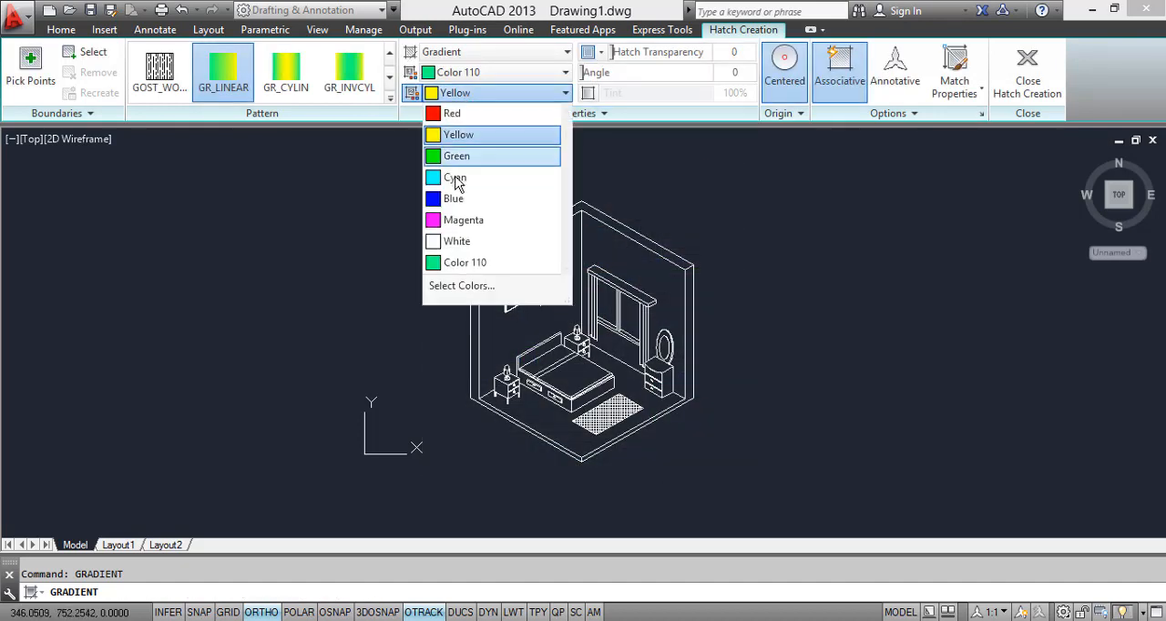
left_click(465, 263)
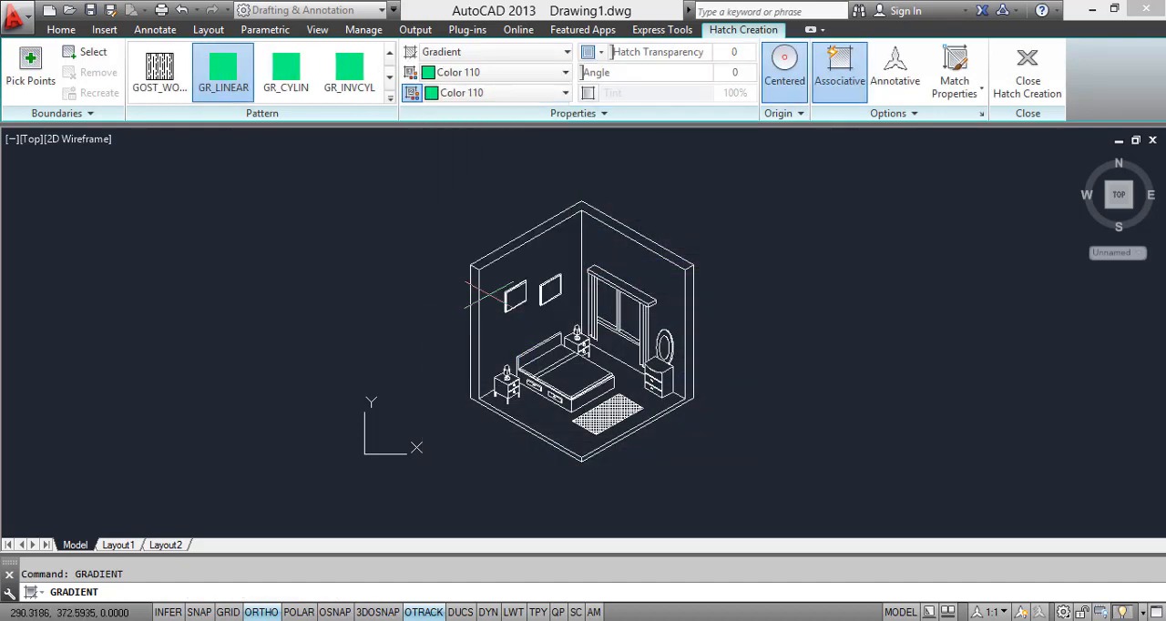
left_click(534, 265)
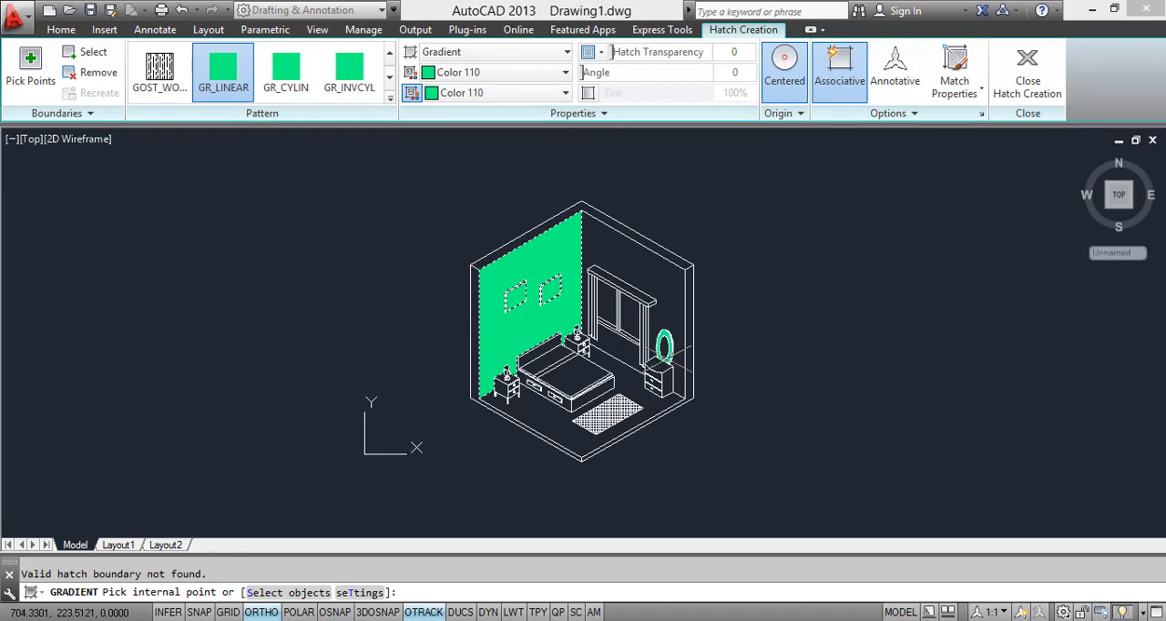
scroll(679, 351, "up", 5)
scroll(606, 328, "down", 3)
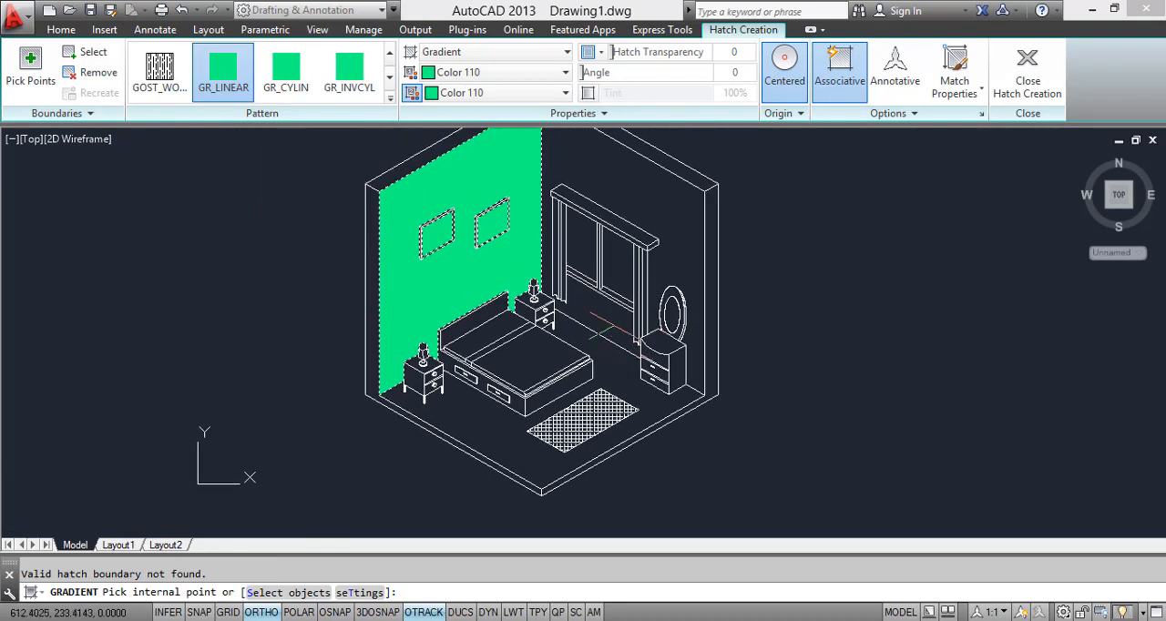
key("Return")
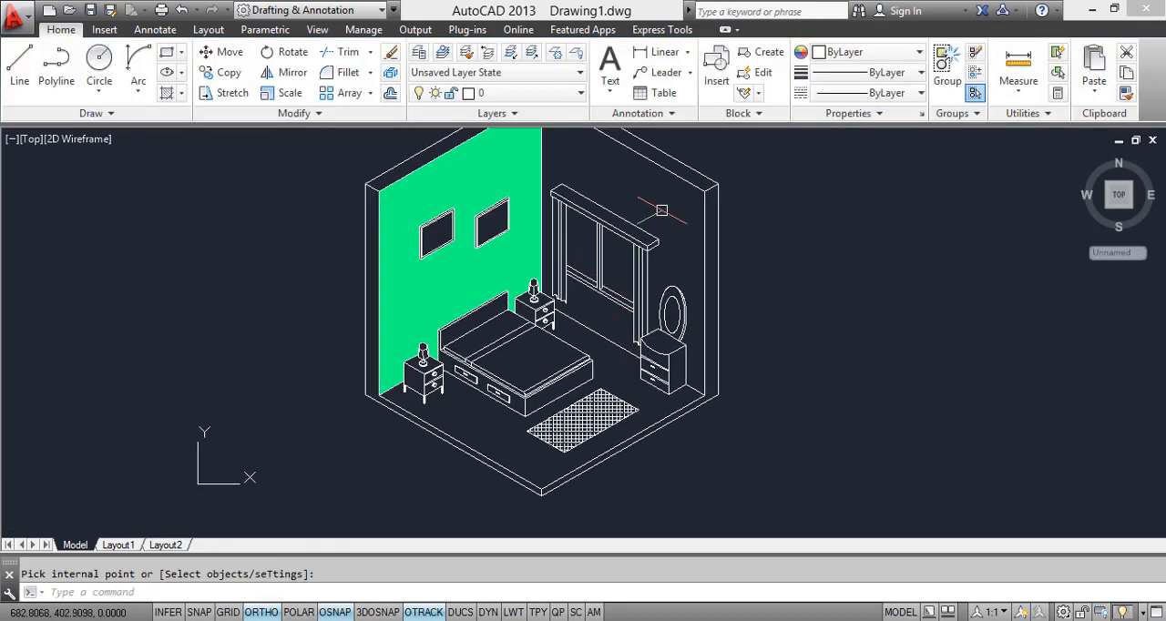
Step: Fill the window wall, including the area below the window, with the same Color 110 gradient
key("Return")
left_click(675, 203)
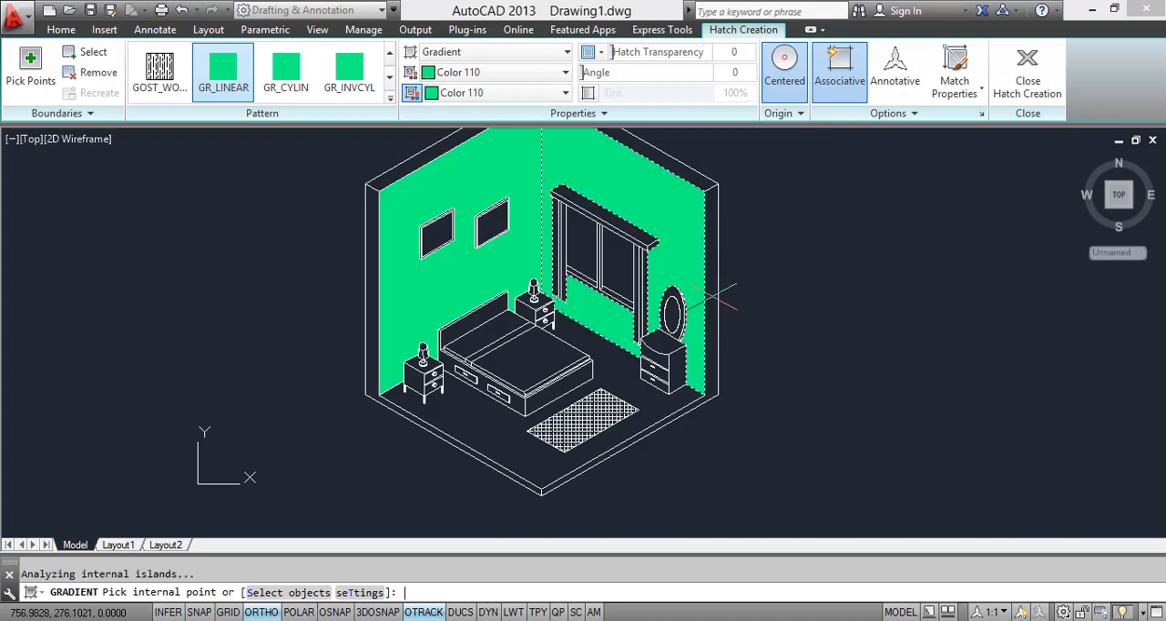
key("Return")
Step: Hatch the cut thickness of the walls and the floor edges with the ANSI32 pattern
scroll(713, 298, "up", 3)
scroll(661, 382, "down", 5)
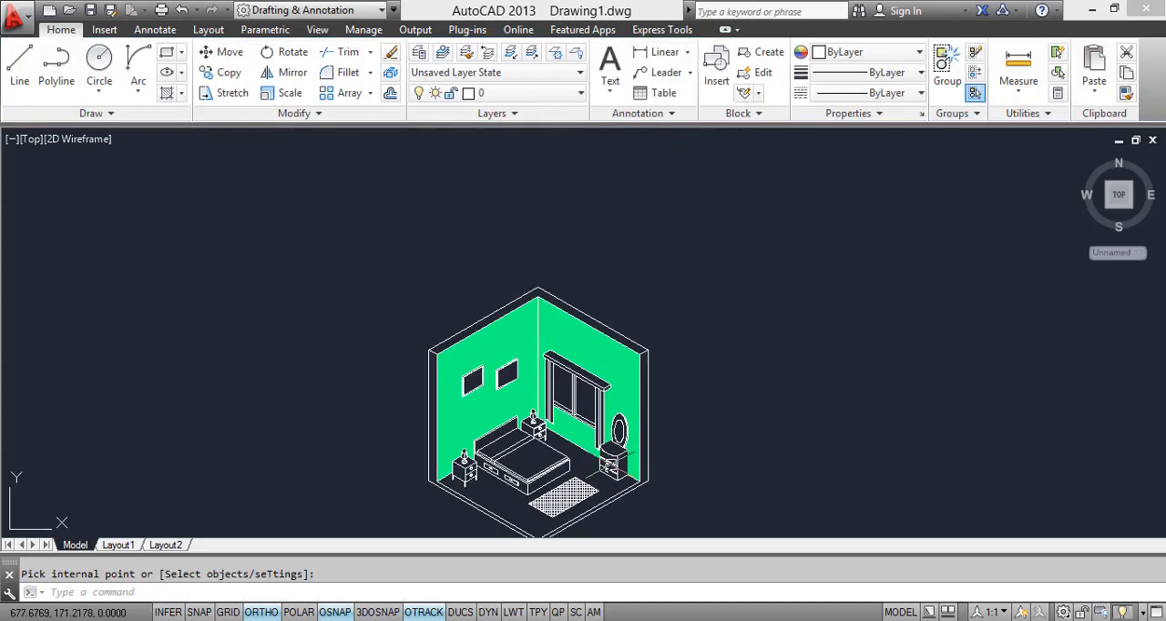
scroll(574, 314, "up", 4)
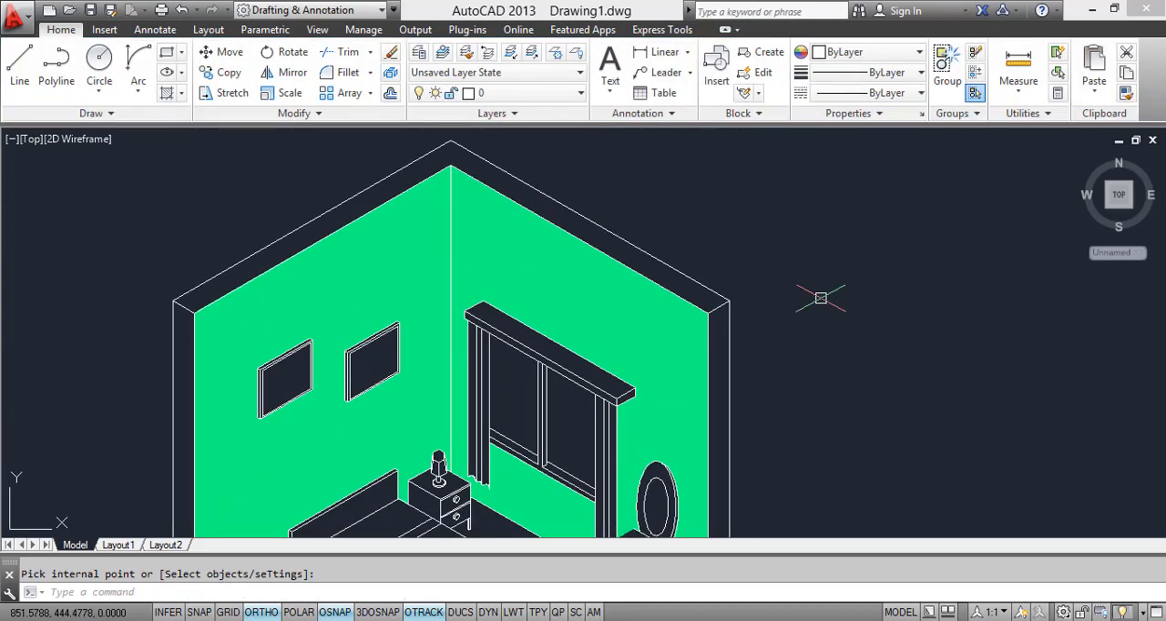
type("H")
key("Return")
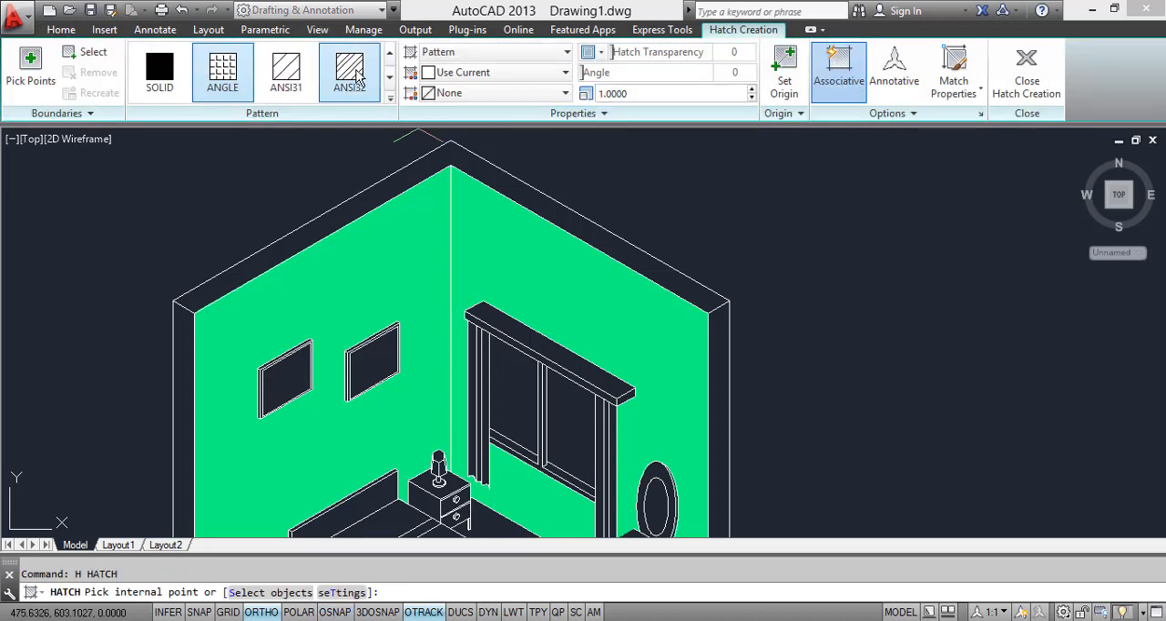
left_click(349, 71)
left_click(515, 185)
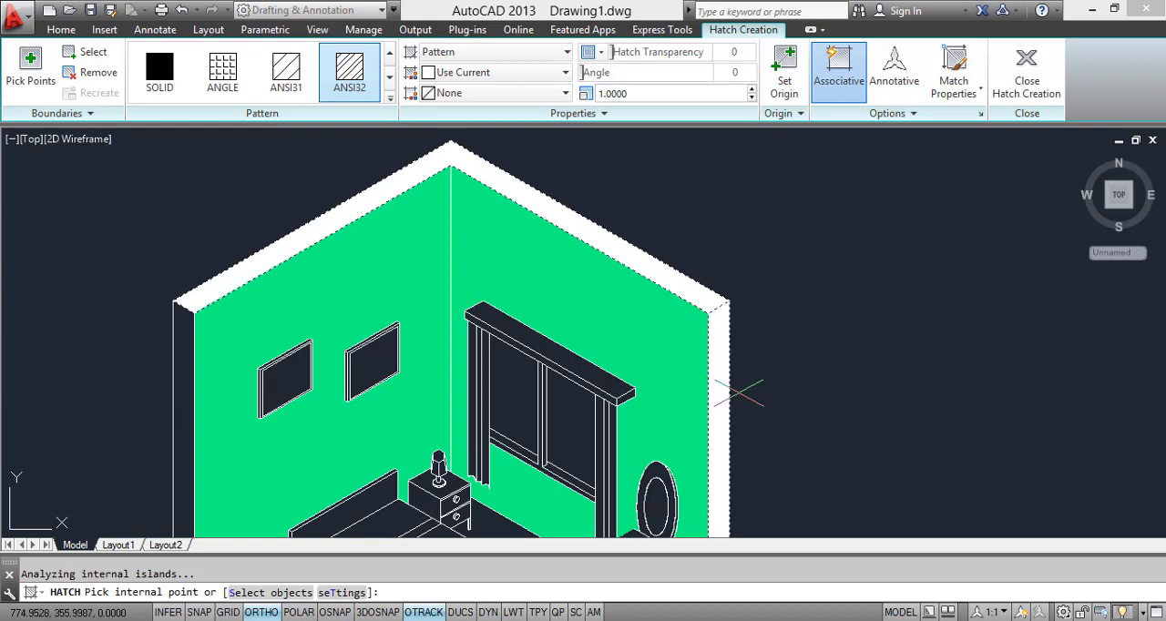
scroll(729, 392, "down", 3)
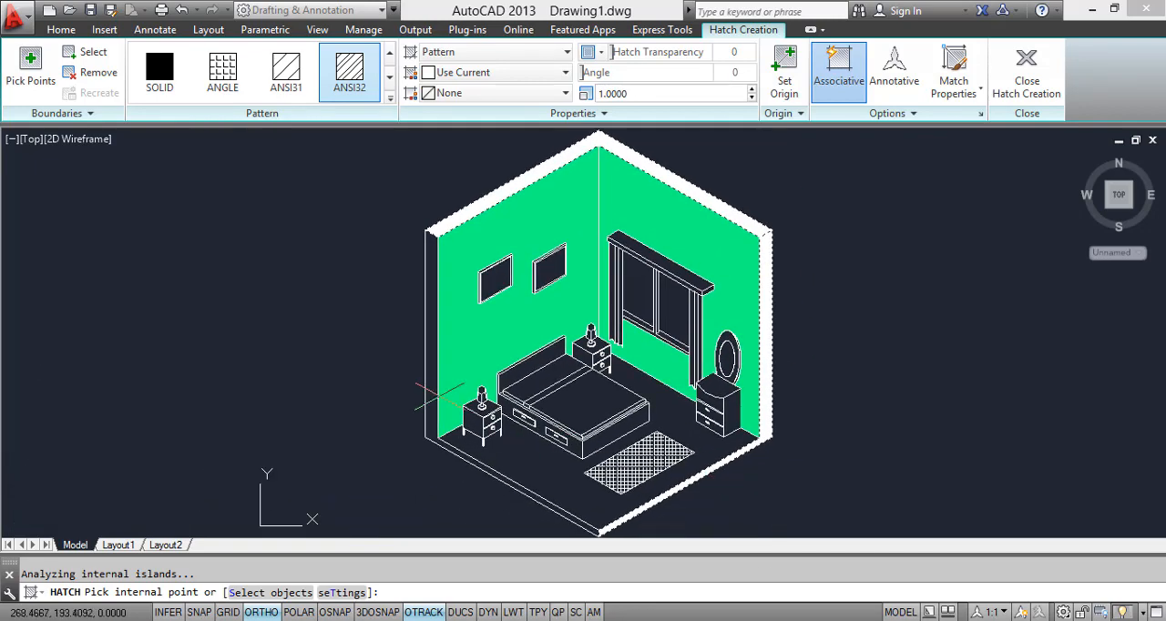
left_click(432, 386)
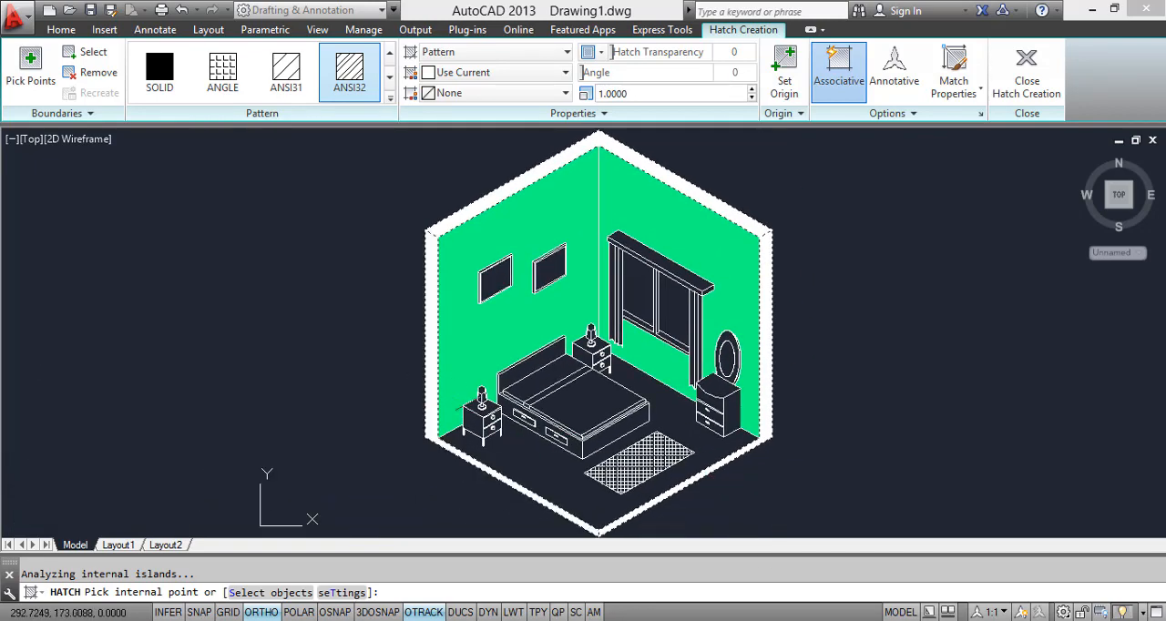
key("Return")
Step: Set the scale of the ANSI32 hatch on the wall thickness to 10
scroll(751, 337, "up", 4)
left_click(774, 336)
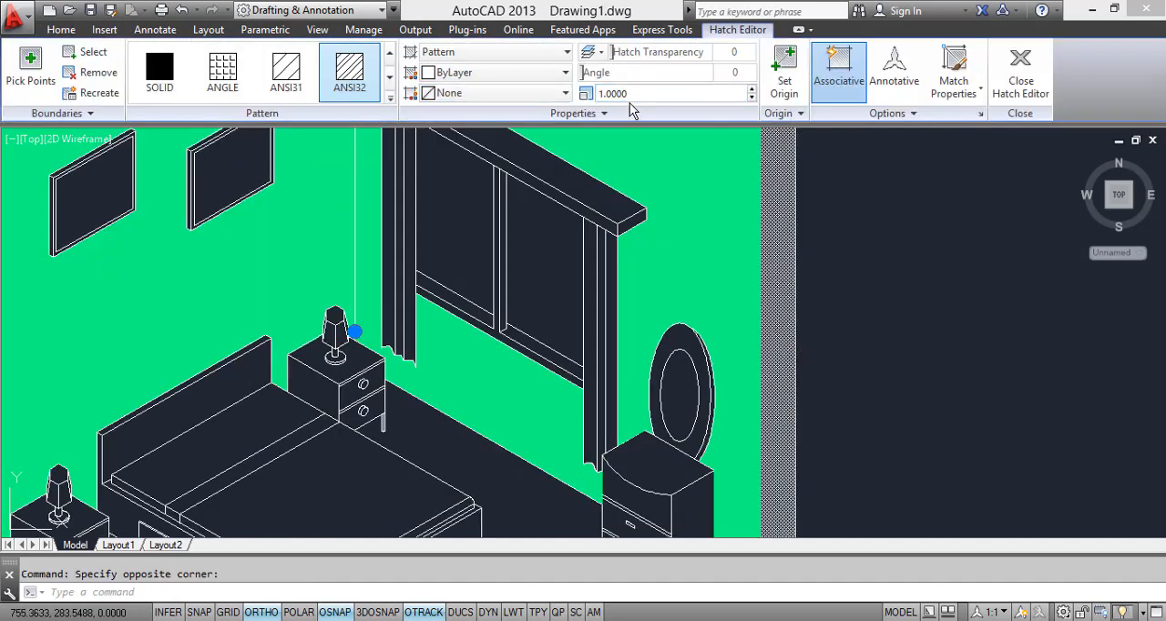
left_click(628, 94)
type("10")
key("Return")
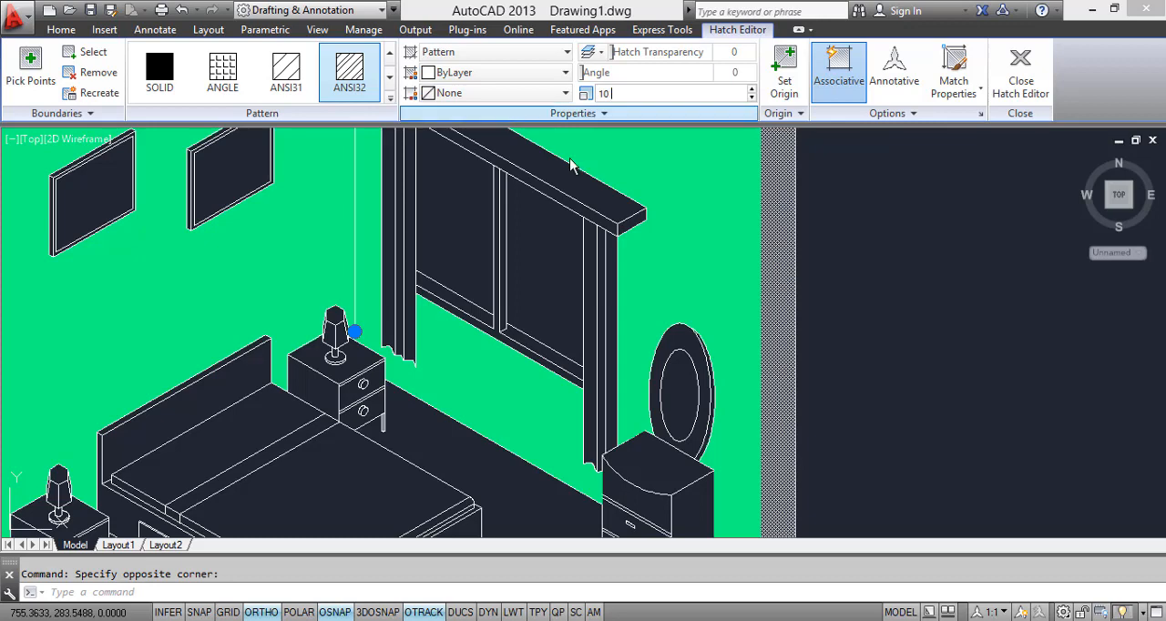
Step: Finish editing the ANSI32 hatch on the wall thickness and deselect it
scroll(693, 269, "down", 4)
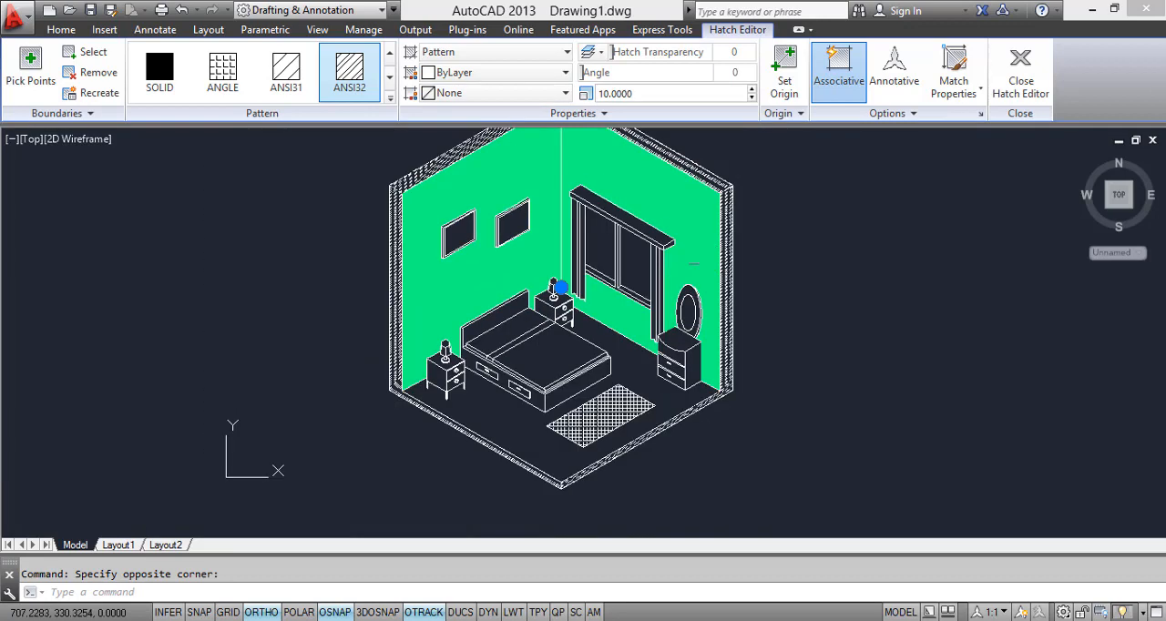
key("Escape")
scroll(702, 364, "up", 2)
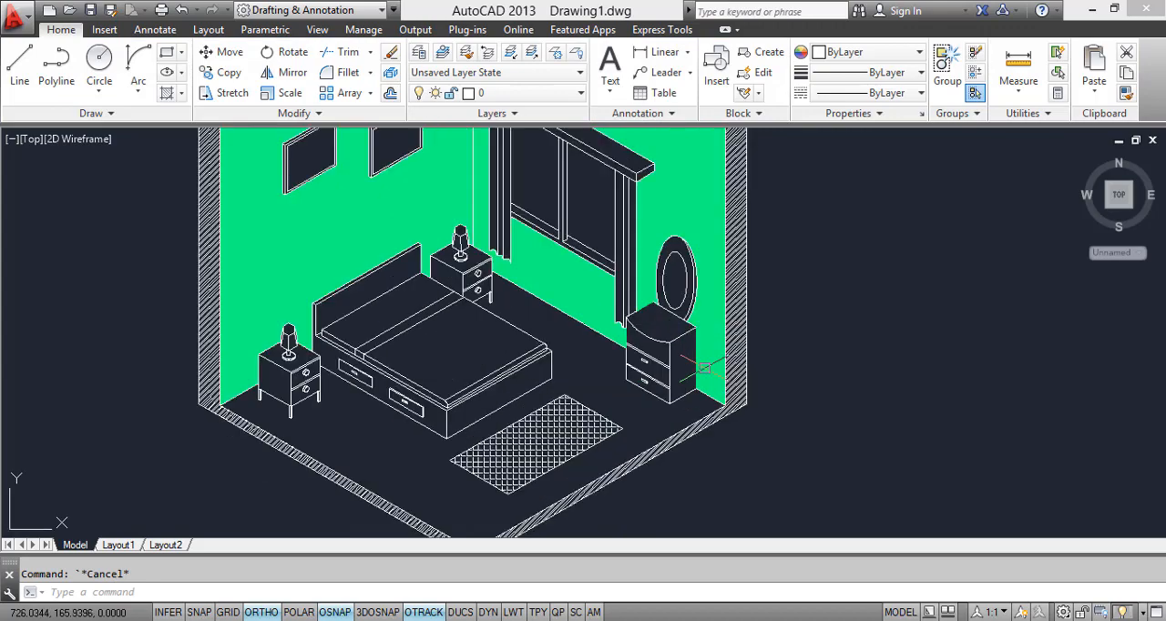
scroll(638, 416, "up", 2)
middle_click_drag(652, 385, 651, 459)
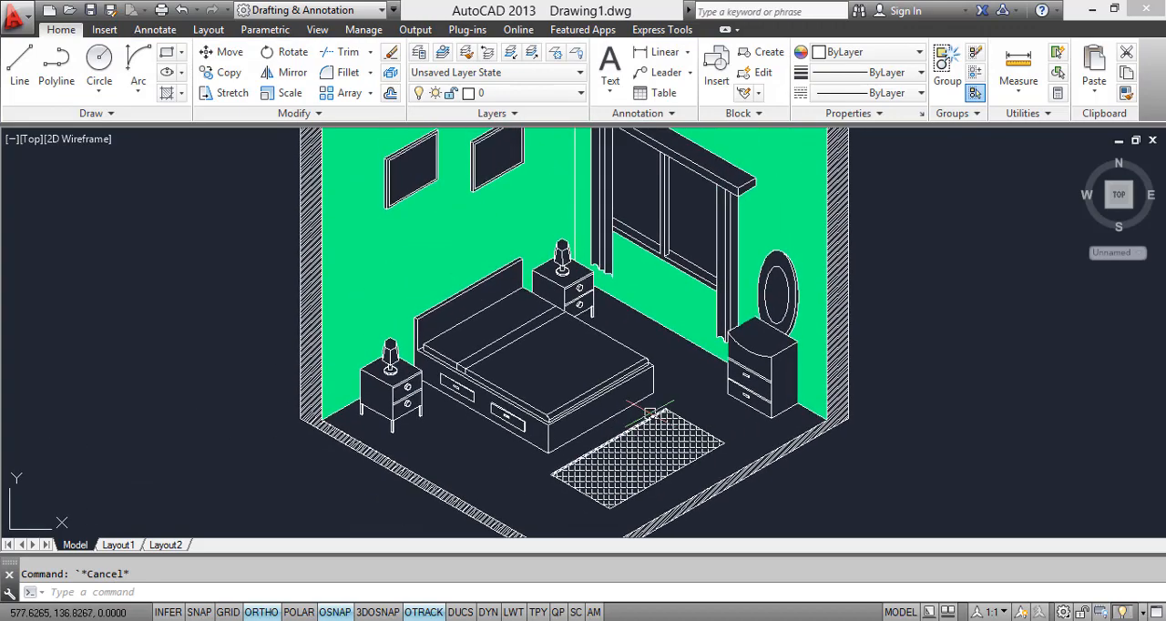
middle_click_drag(775, 392, 702, 369)
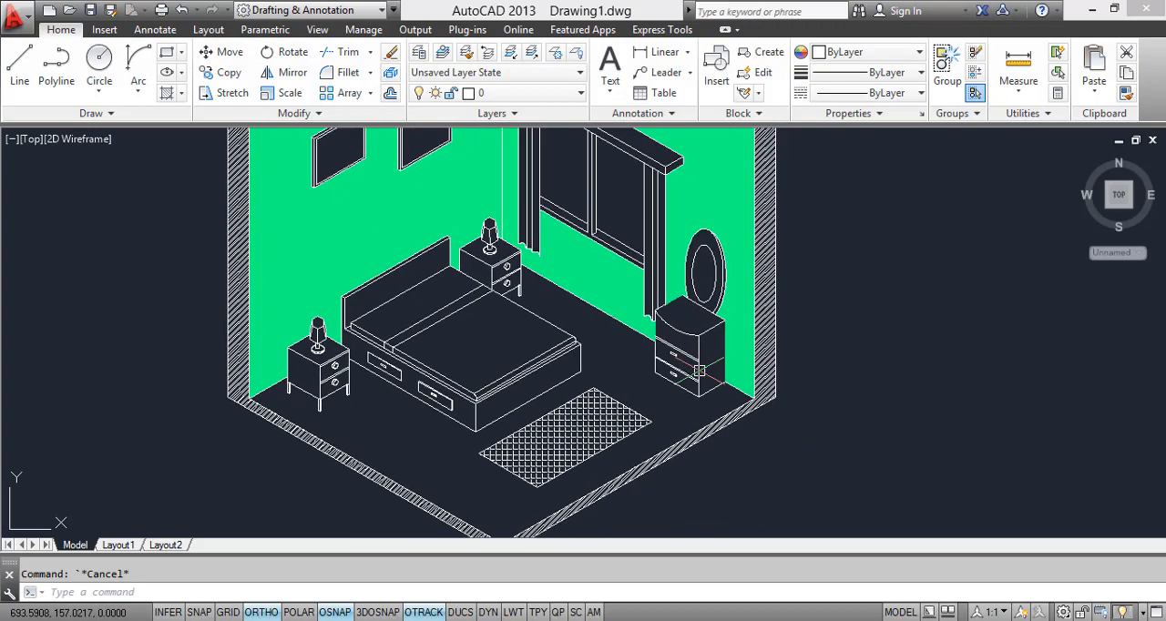
Step: Start a gradient fill with both colours set to Cyan and fill the side, top and front of the chest of drawers
type("G")
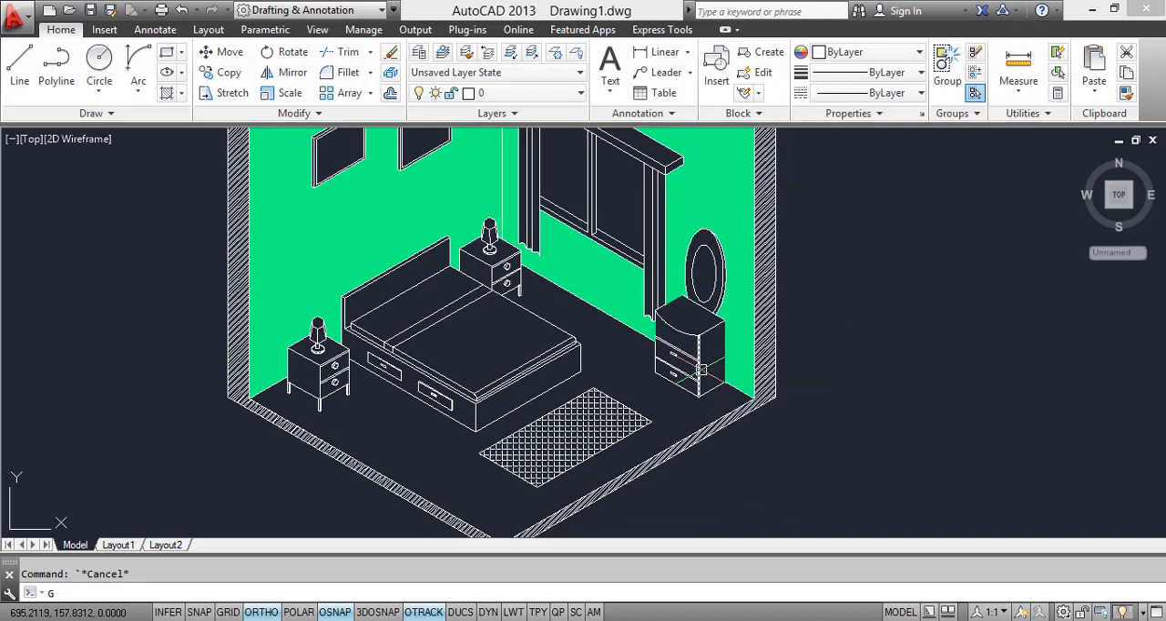
type("RA")
key("Return")
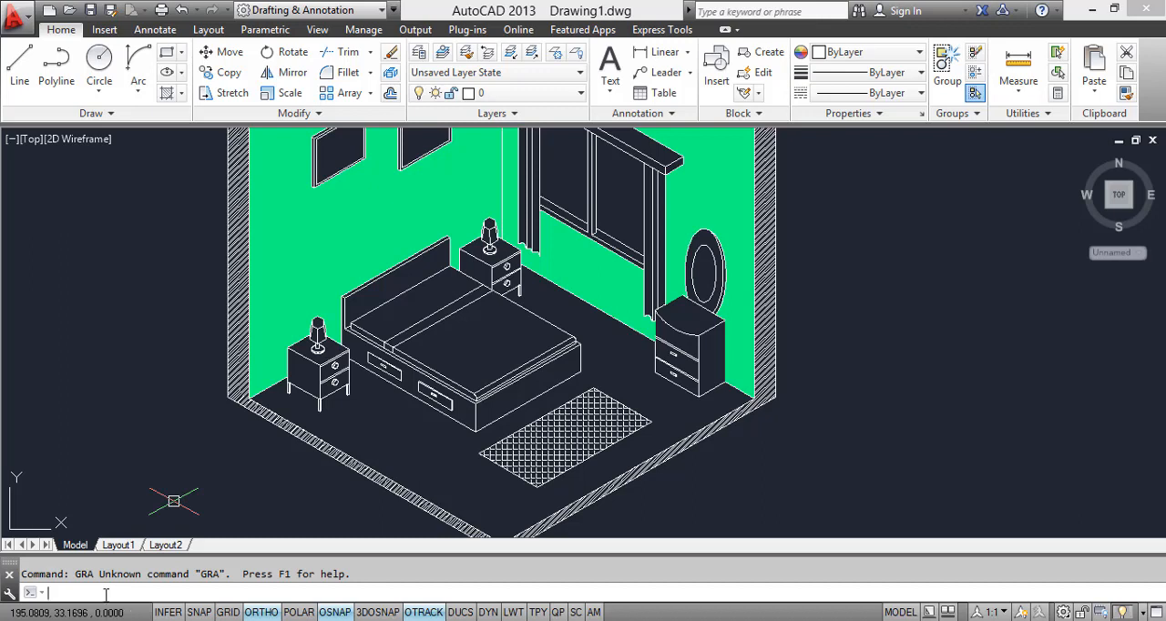
type("ADIENT")
key("Return")
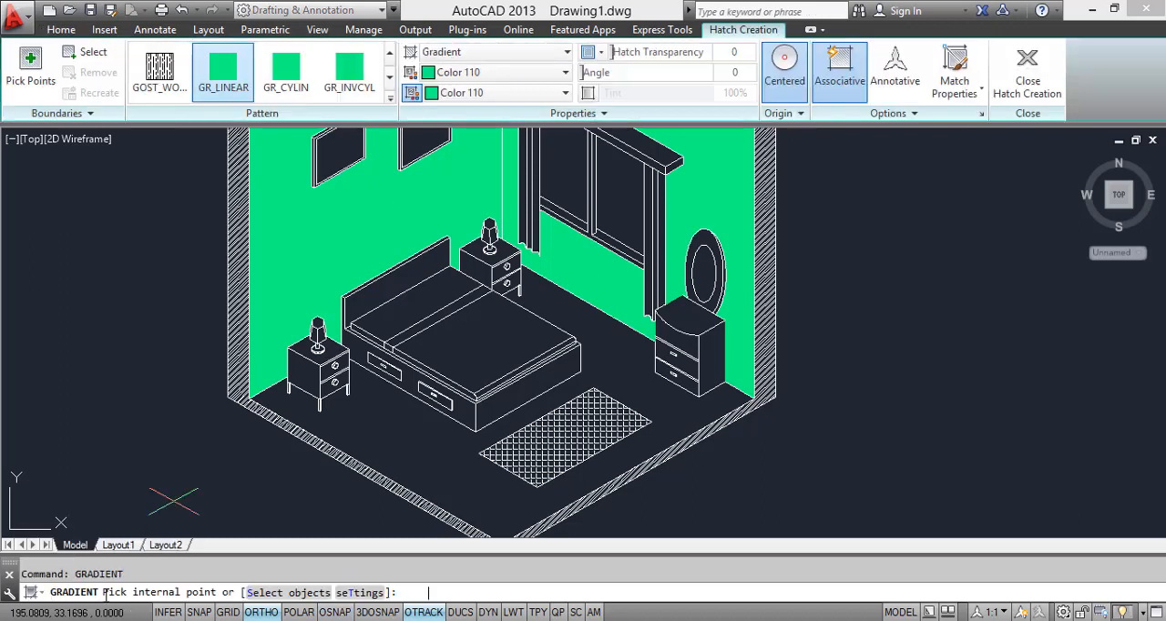
left_click(460, 72)
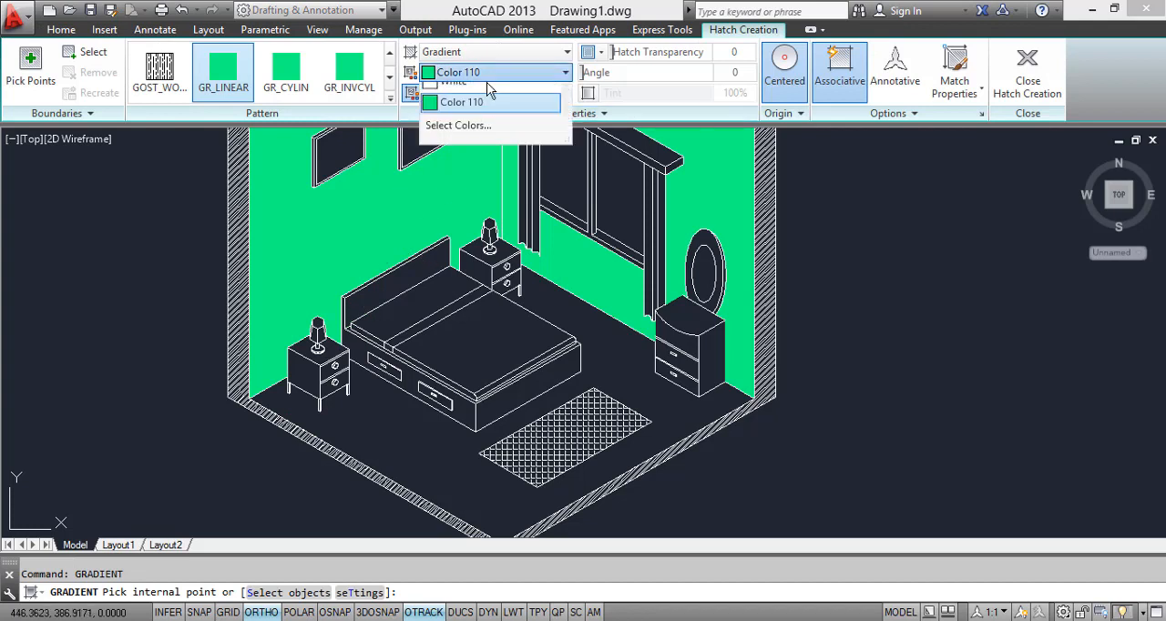
left_click(452, 157)
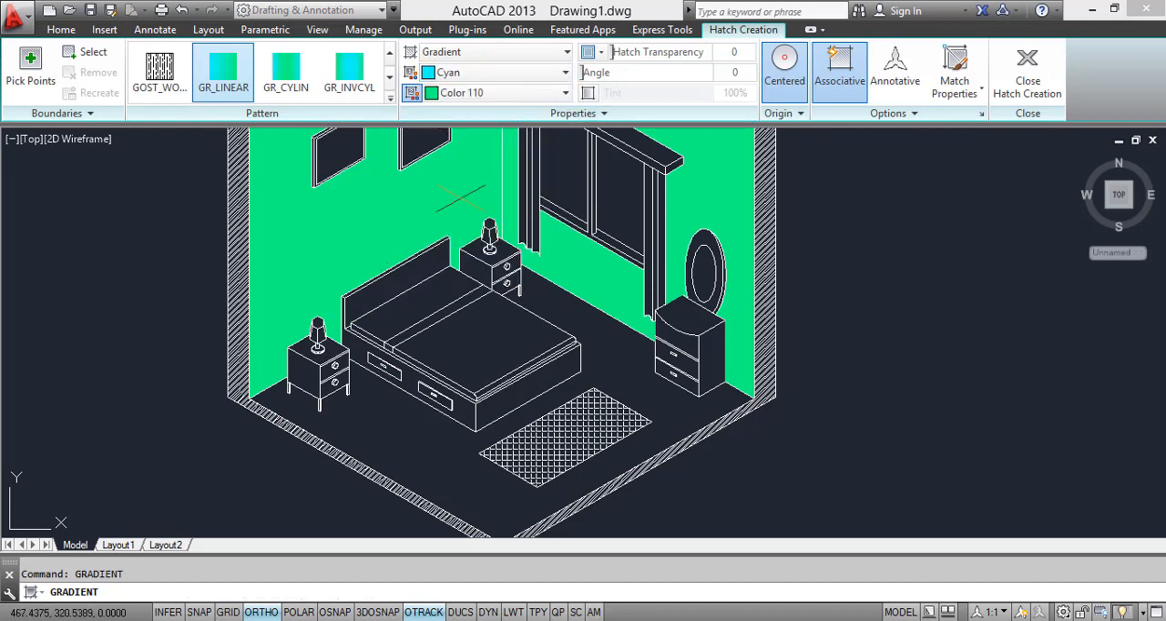
left_click(470, 92)
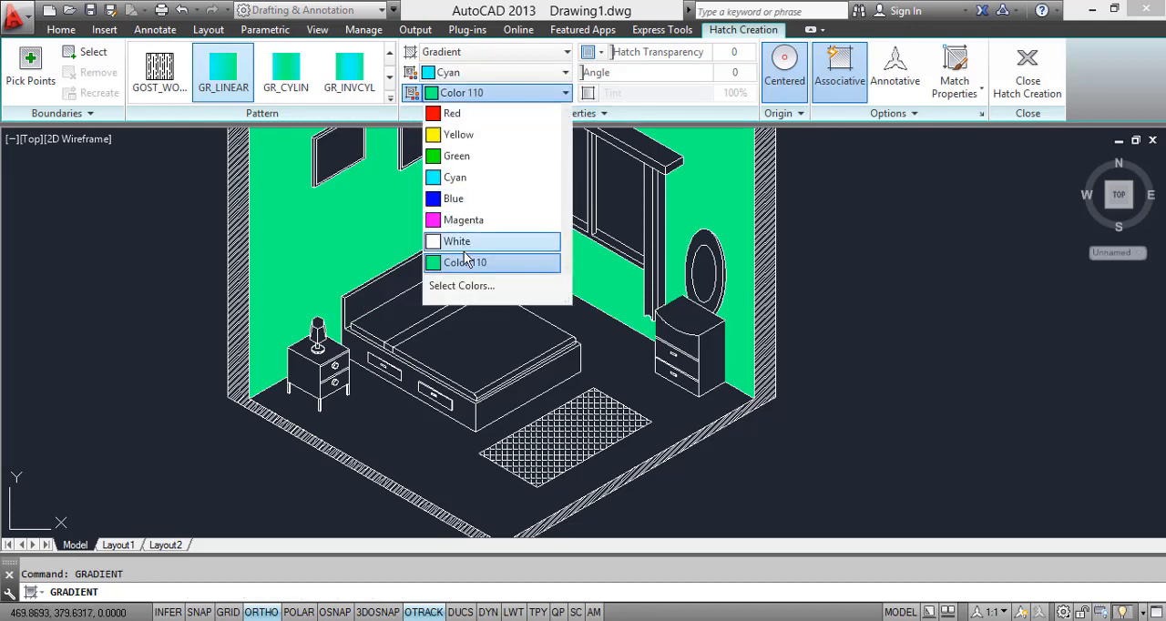
left_click(466, 186)
scroll(692, 360, "up", 4)
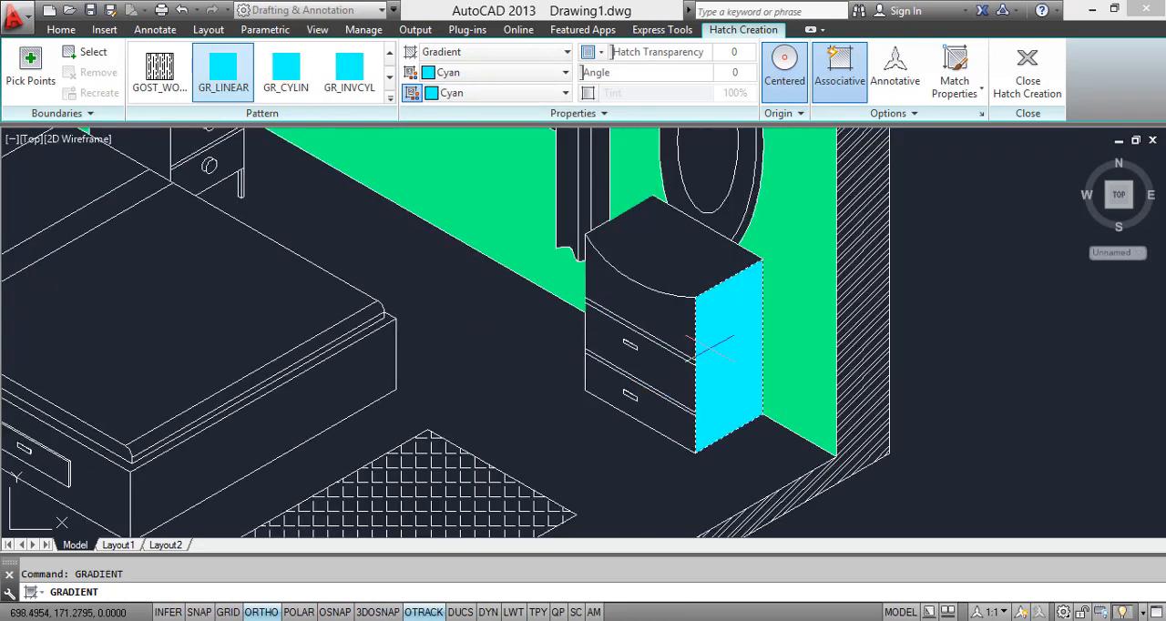
left_click(678, 266)
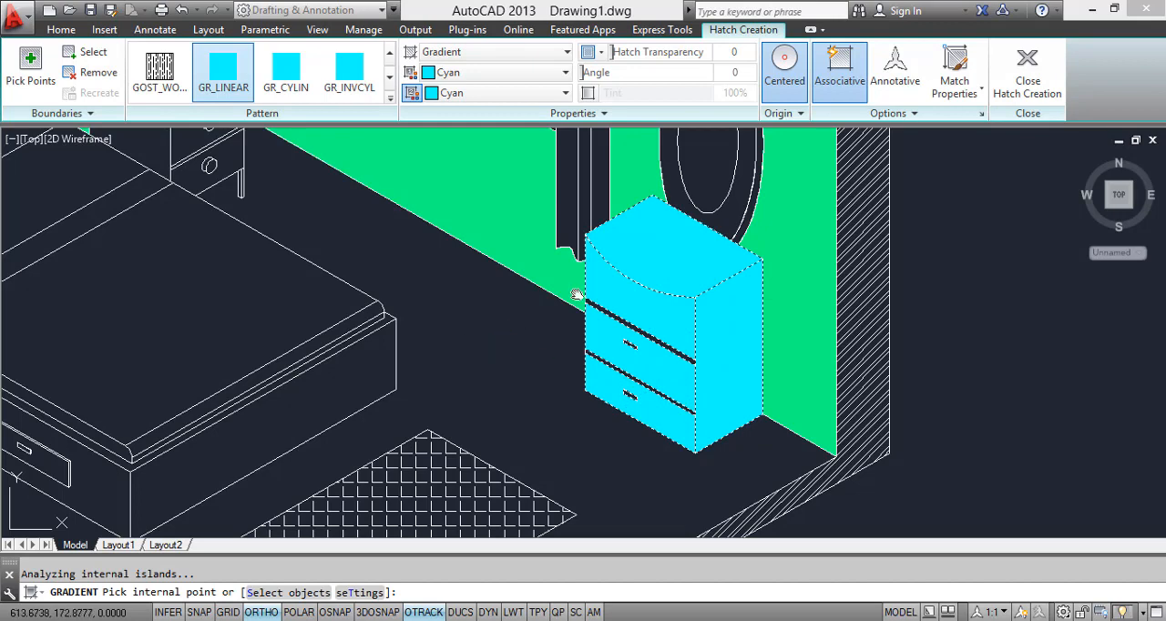
Step: Fill the bed base's end and long side and the headboard's faces with the same Cyan gradient
scroll(576, 294, "down", 3)
left_click(516, 313)
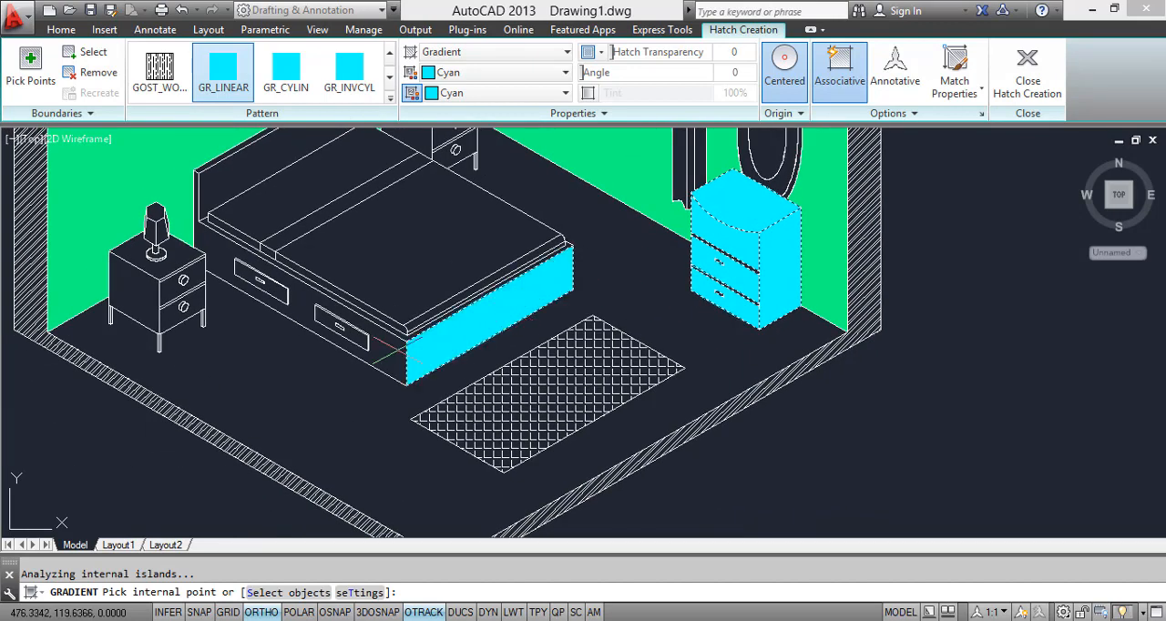
left_click(401, 355)
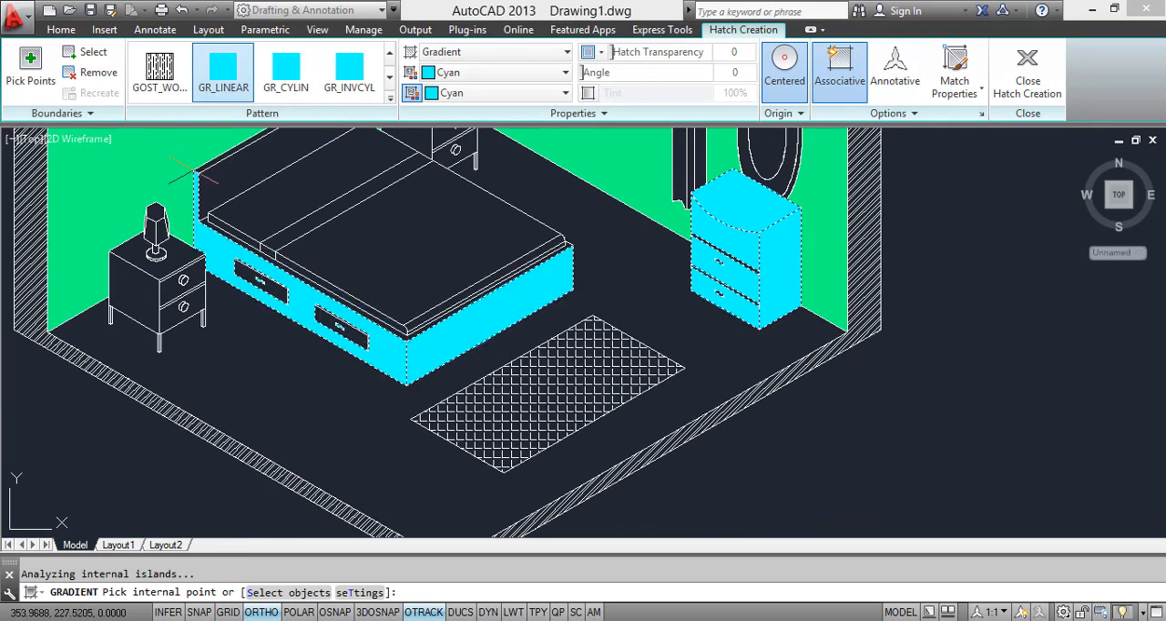
middle_click_drag(194, 172, 255, 305)
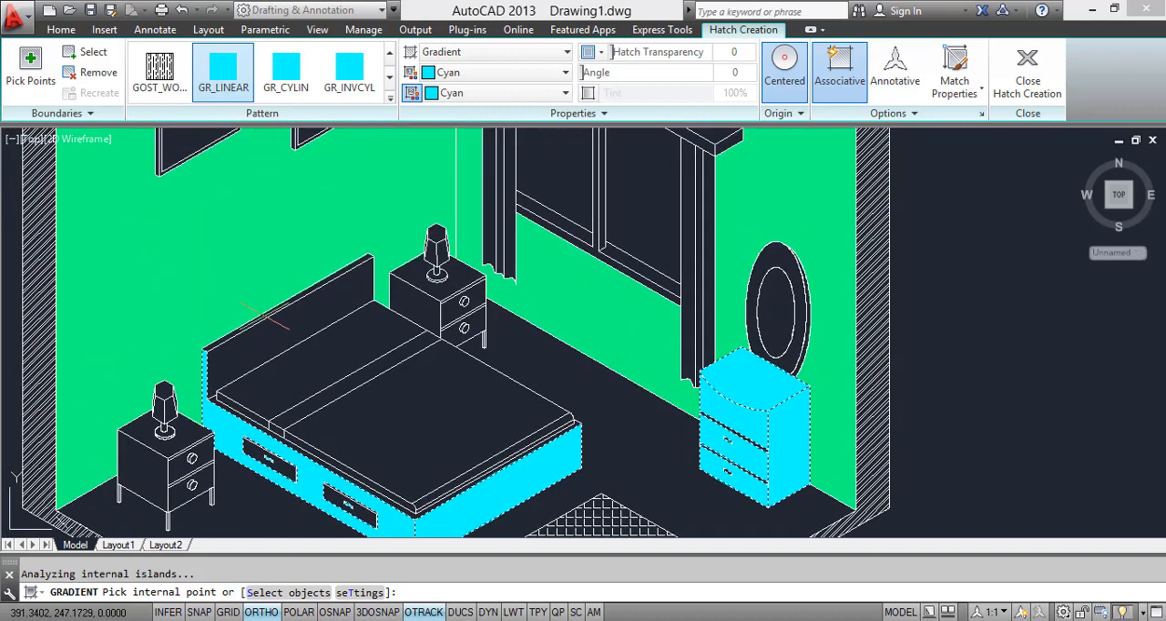
left_click(266, 315)
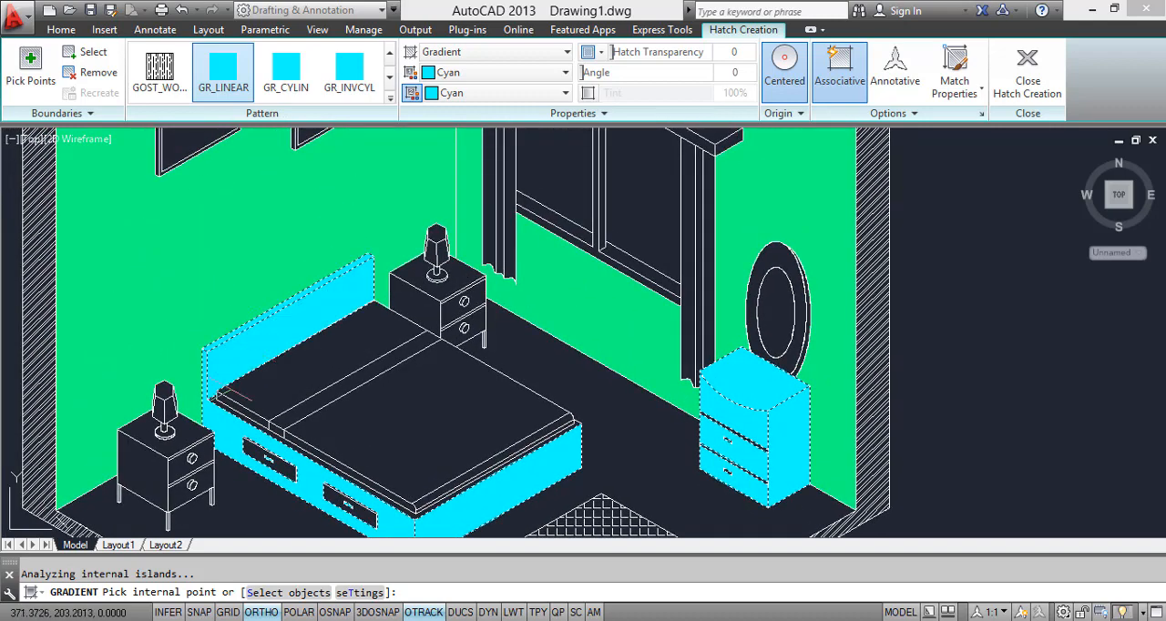
Step: Add the two drawer fronts in the bed base and the remaining frame edges to the Cyan gradient fill
scroll(196, 396, "up", 5)
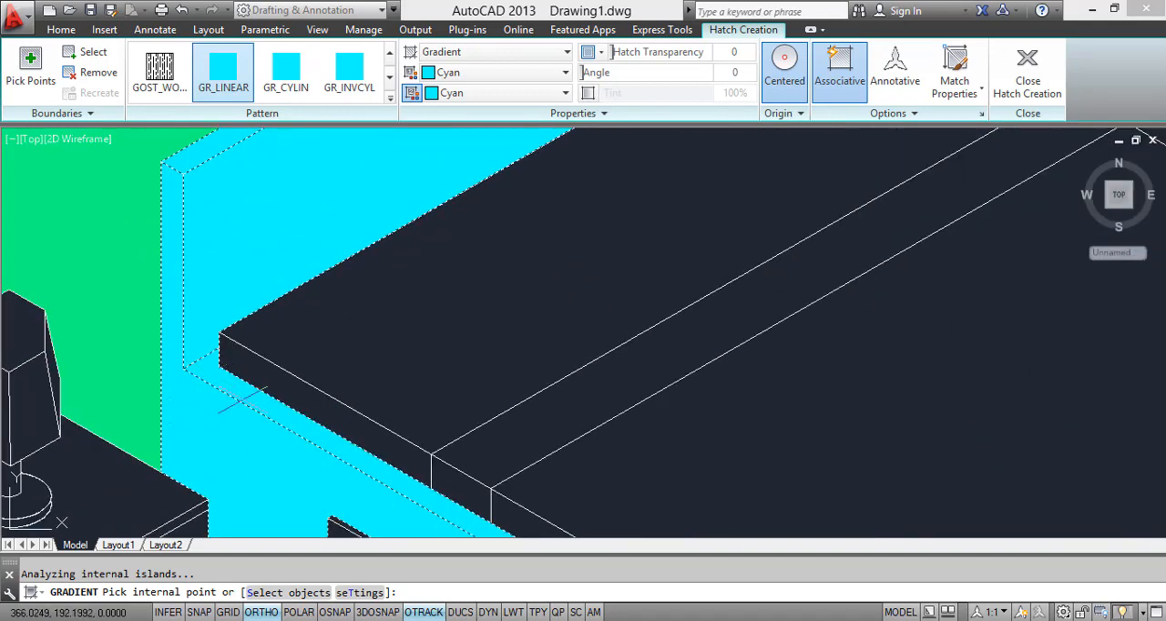
scroll(277, 319, "down", 5)
scroll(313, 375, "up", 5)
scroll(414, 353, "down", 3)
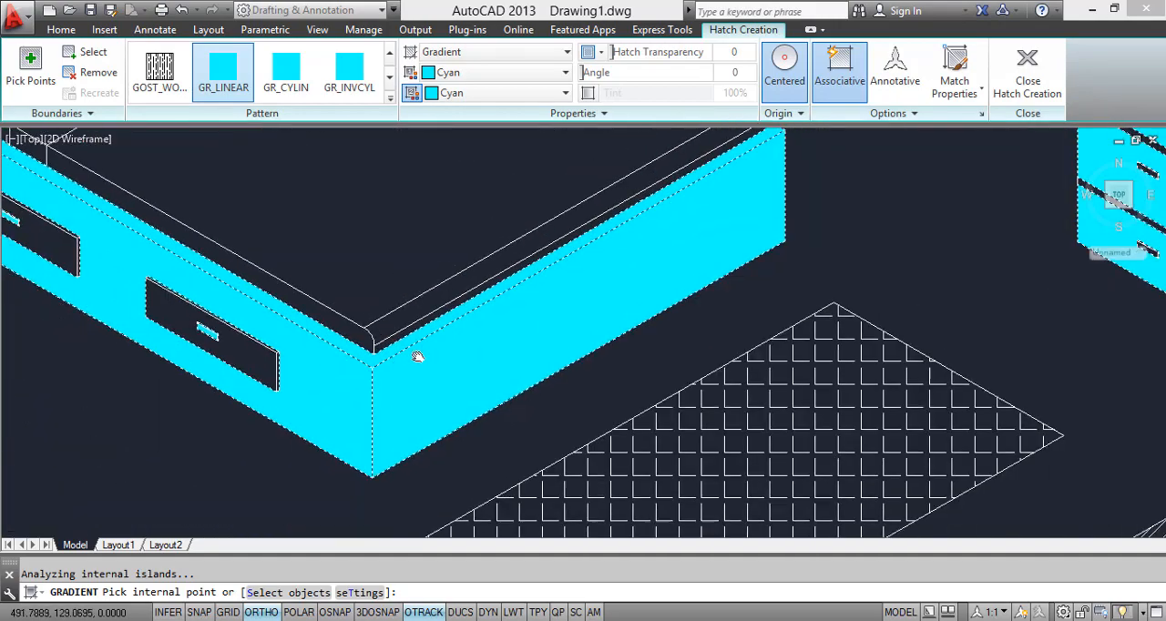
scroll(239, 428, "up", 5)
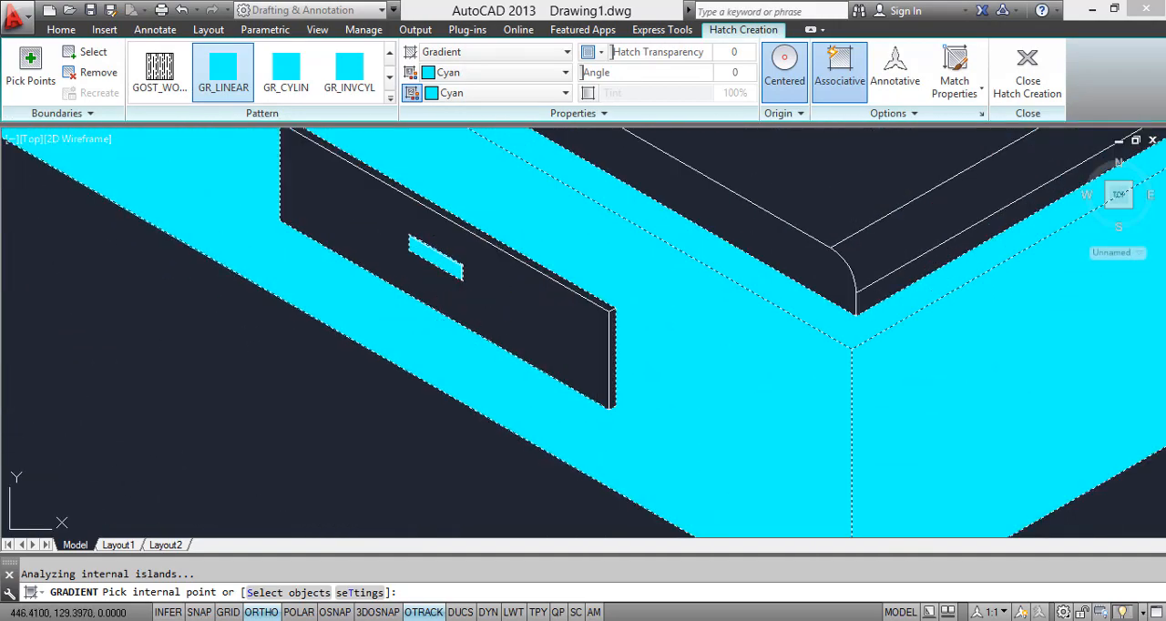
scroll(346, 260, "down", 3)
left_click(348, 249)
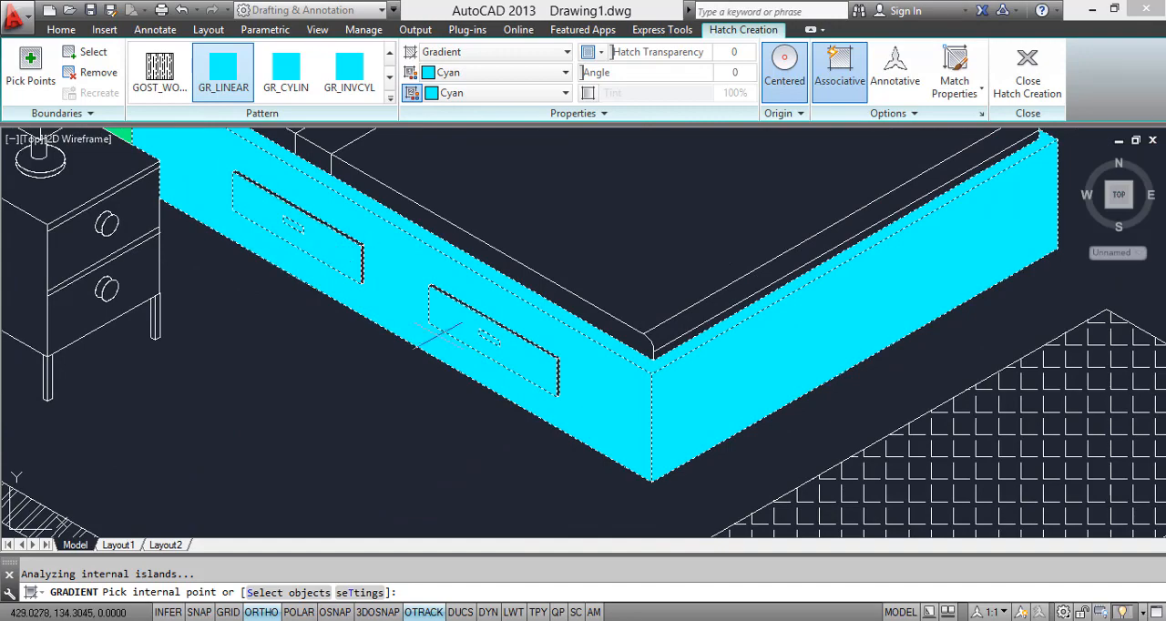
scroll(442, 336, "down", 4)
scroll(495, 362, "up", 3)
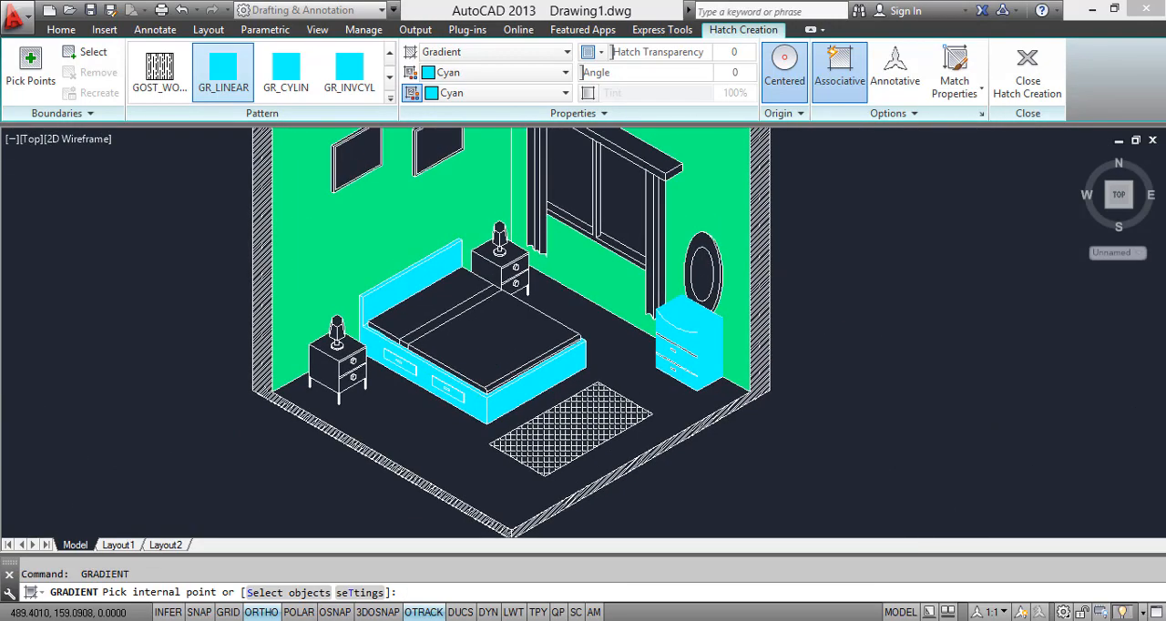
scroll(496, 364, "down", 3)
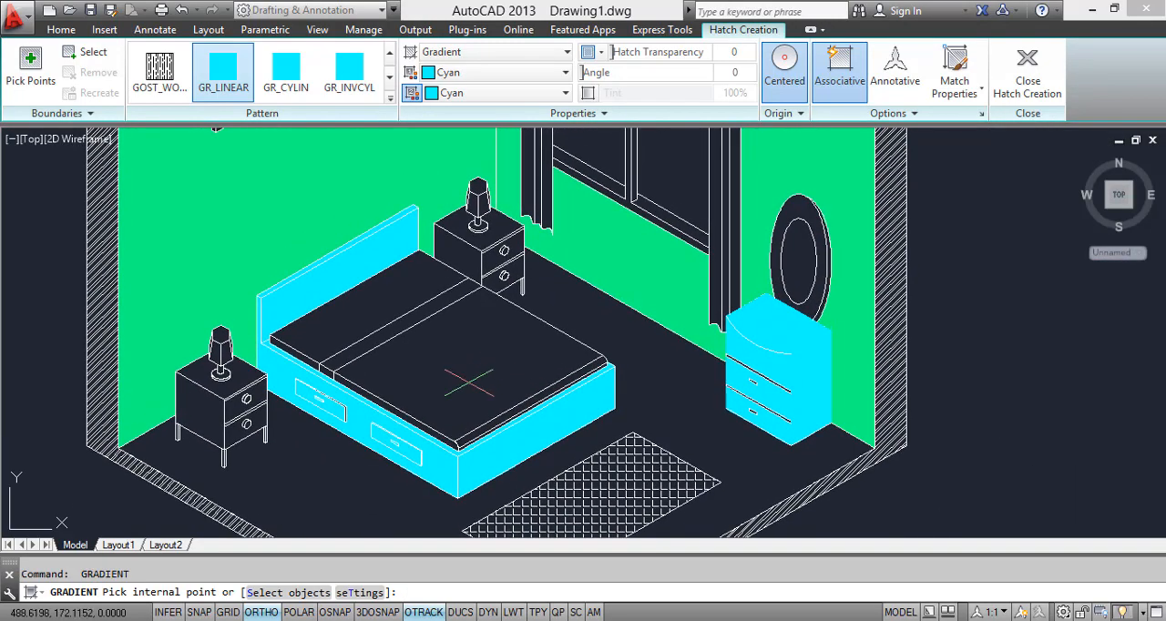
left_click(461, 392)
key("Escape")
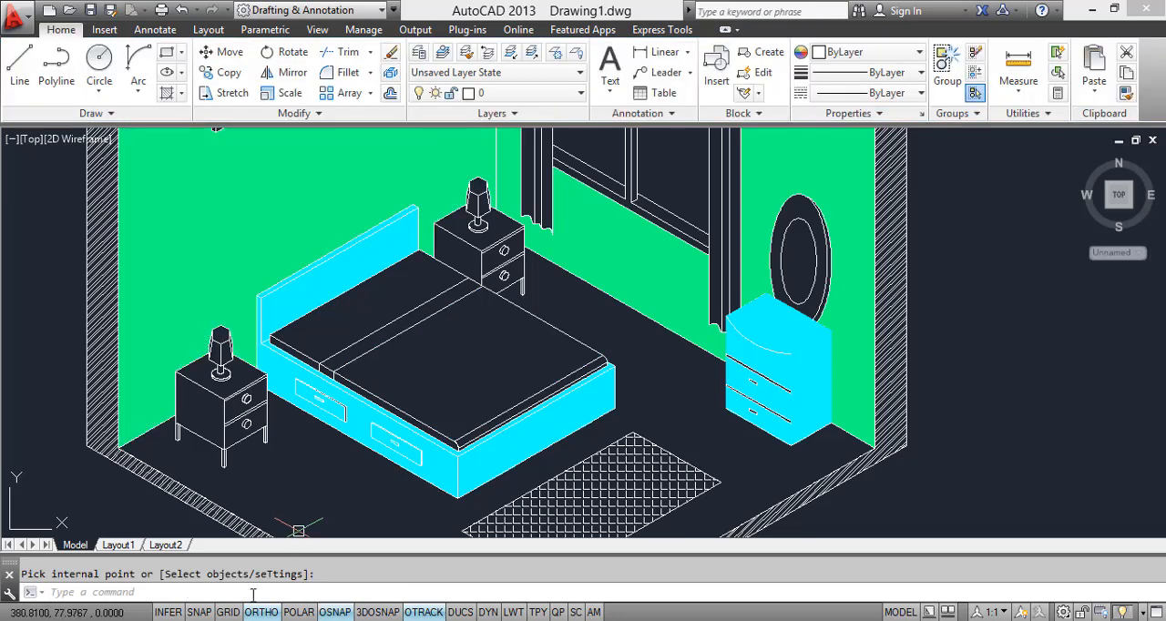
Step: Start a new gradient fill with both colours set to Color 244 and fill the mattress top, including the cross strip
type("GRADIENT")
key("Return")
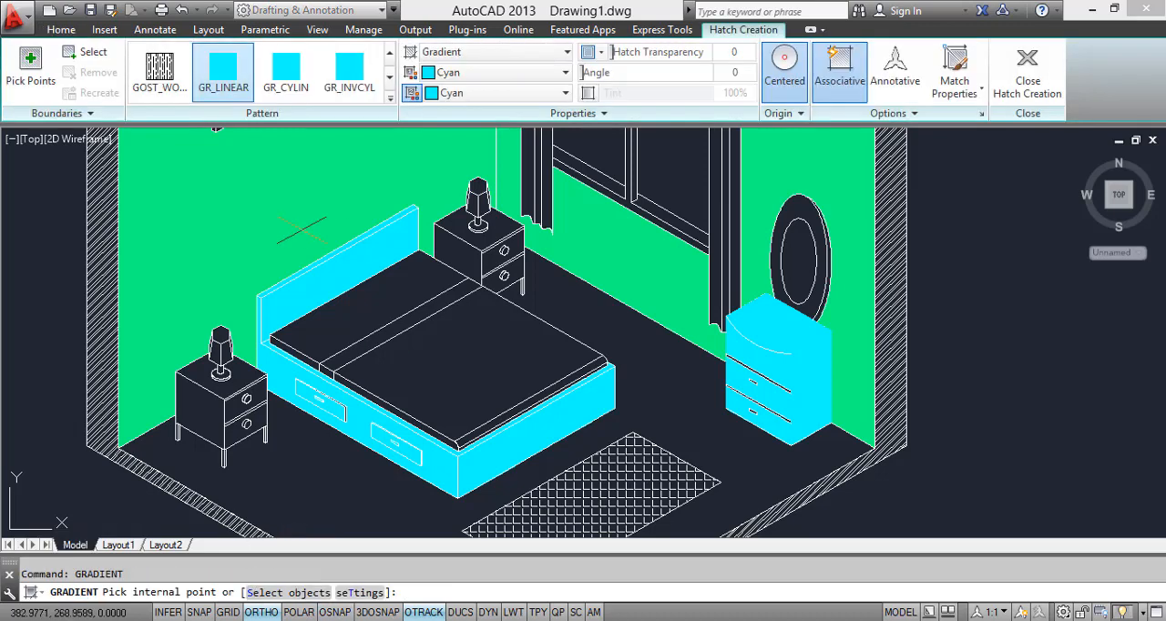
left_click(492, 72)
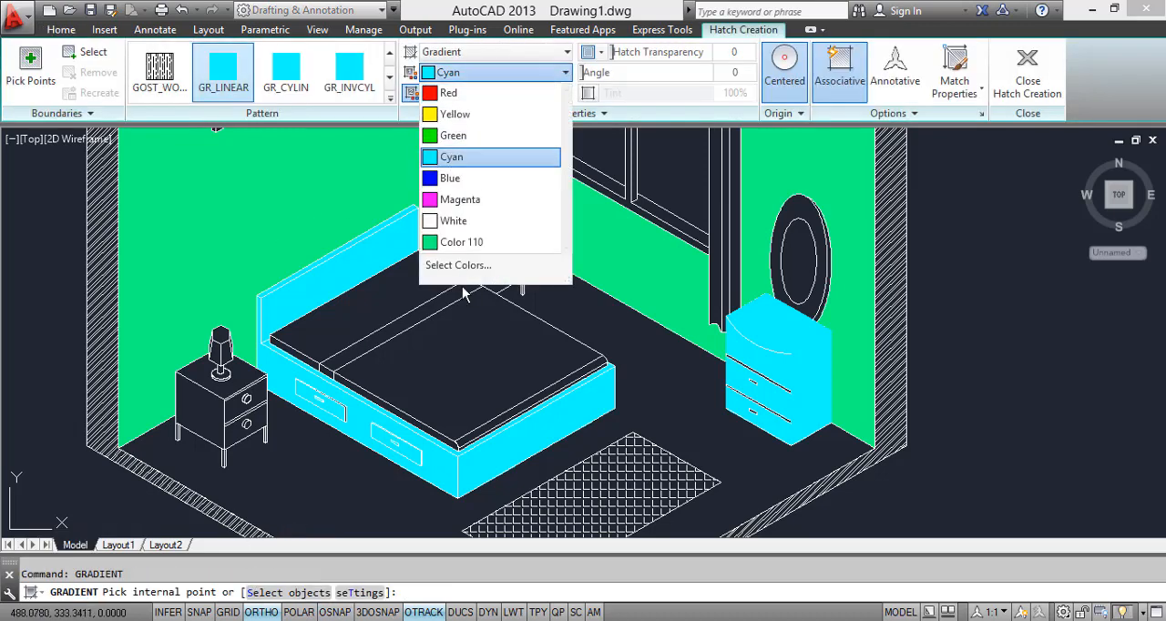
left_click(466, 269)
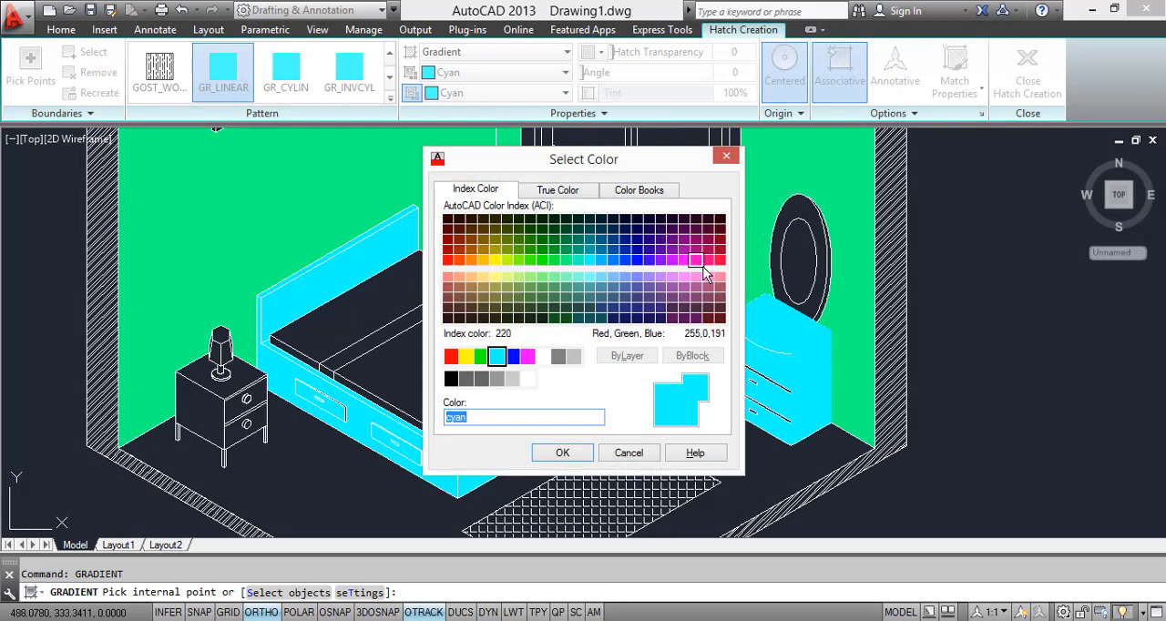
left_click(720, 239)
left_click(562, 453)
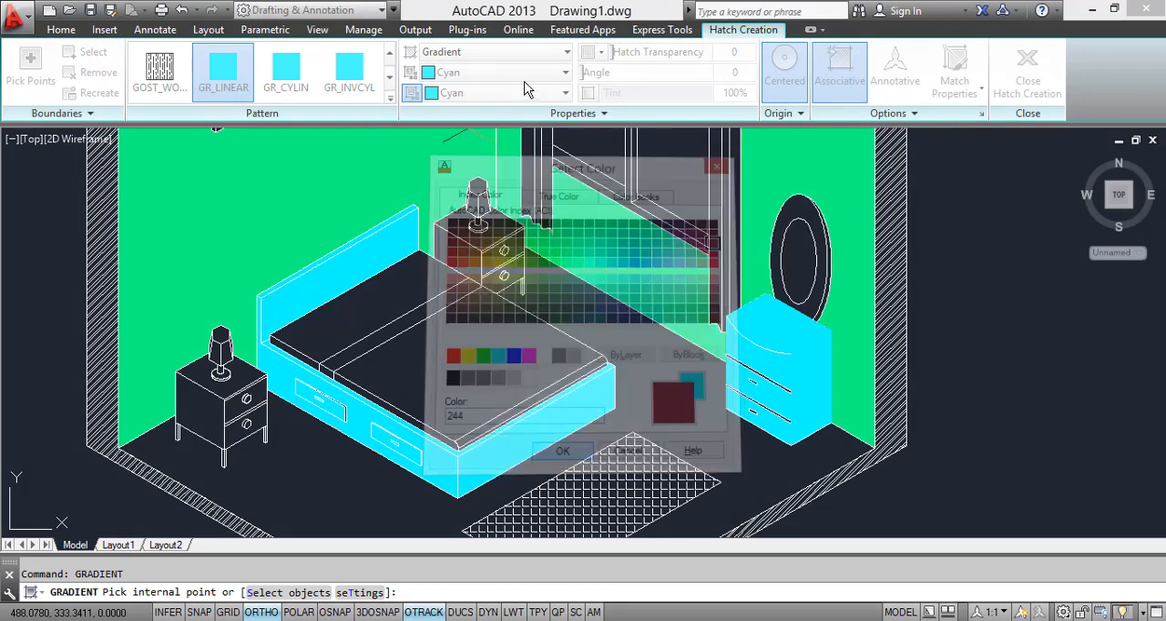
left_click(486, 93)
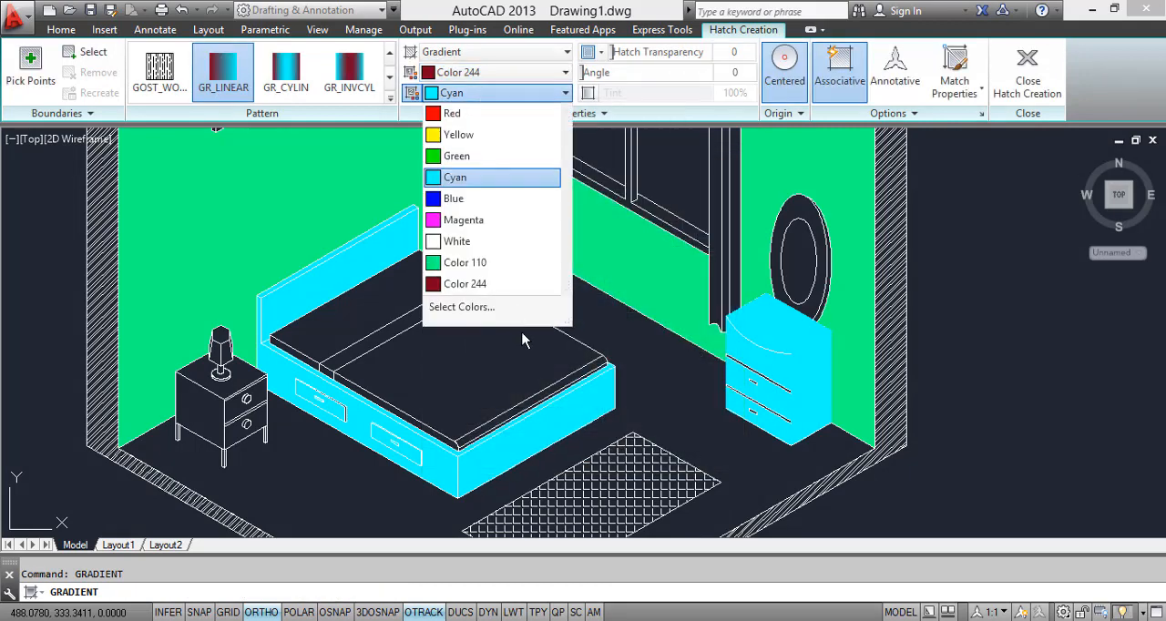
left_click(465, 283)
left_click(471, 344)
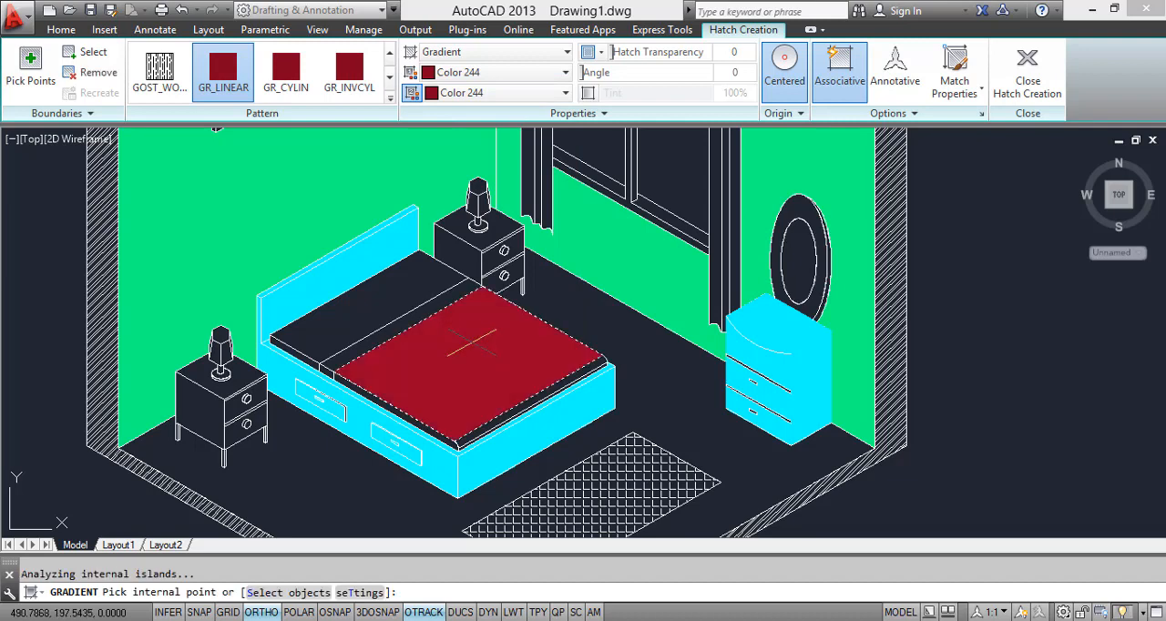
left_click(428, 309)
left_click(400, 303)
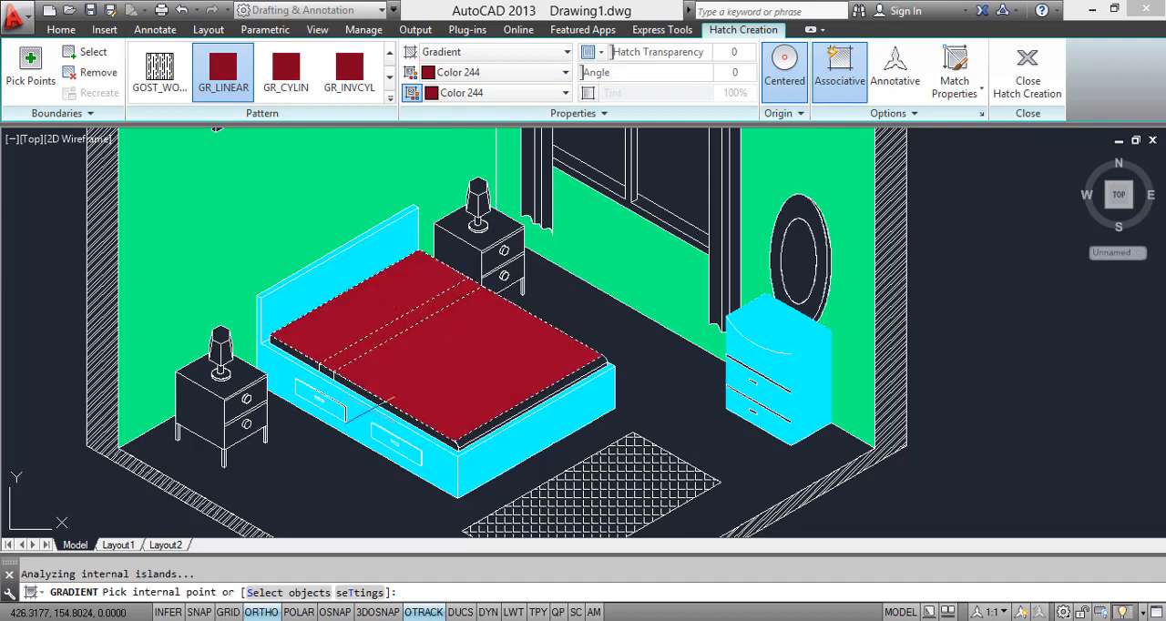
Step: Fill the mattress's side faces and rounded front edge with the same Color 244 gradient
scroll(337, 383, "up", 5)
left_click(317, 371)
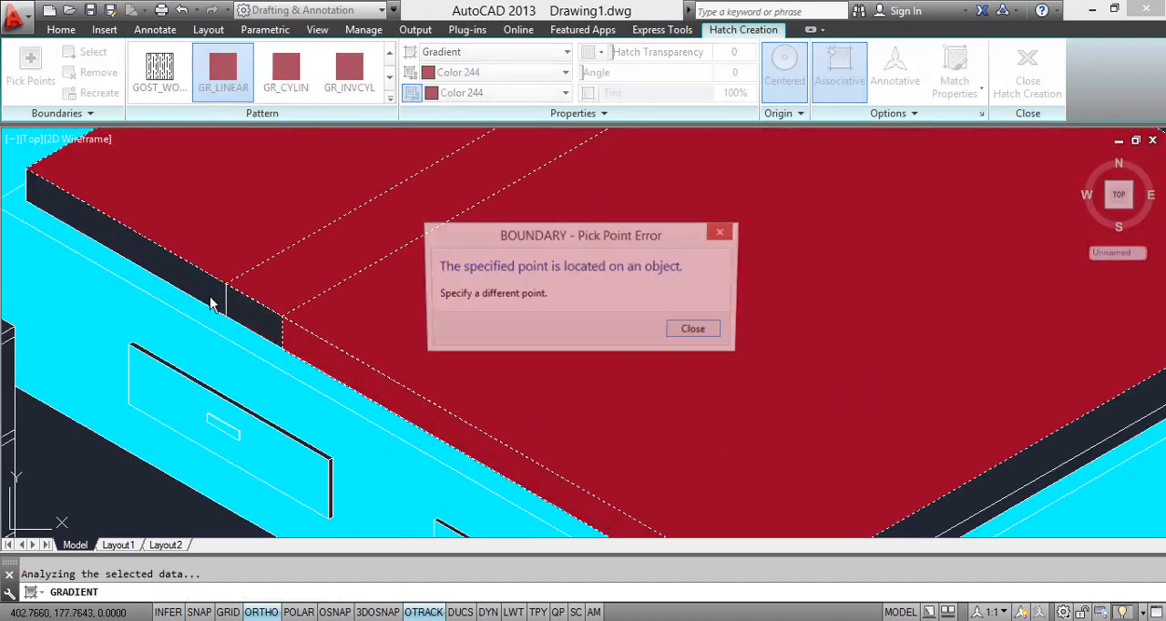
left_click(695, 331)
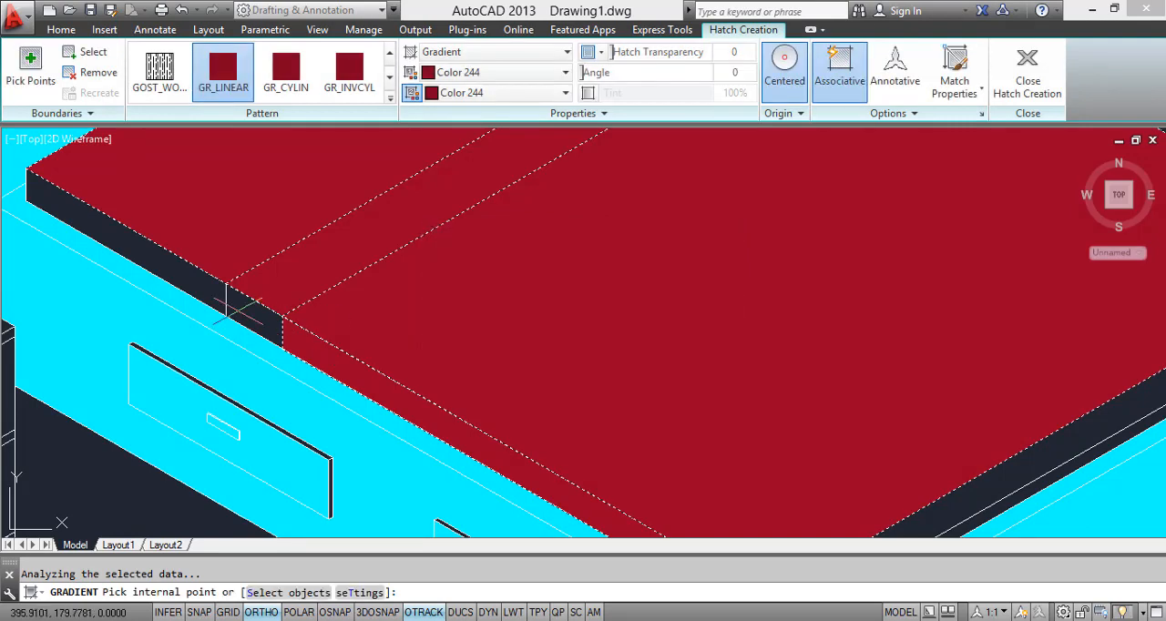
scroll(427, 319, "down", 4)
scroll(580, 452, "up", 6)
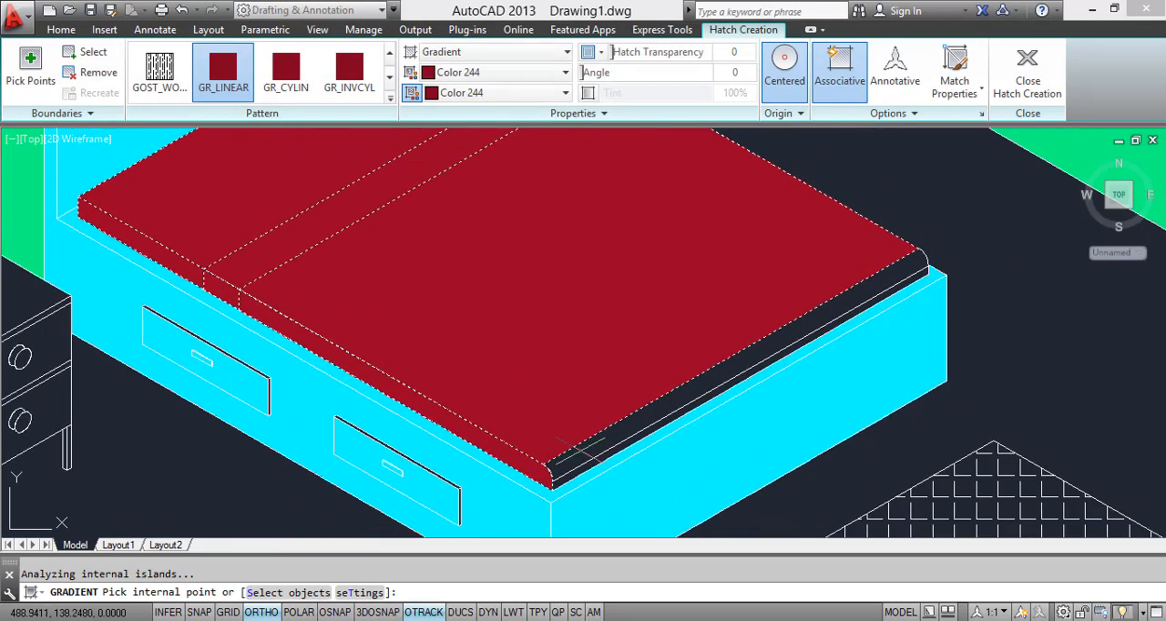
scroll(585, 478, "down", 7)
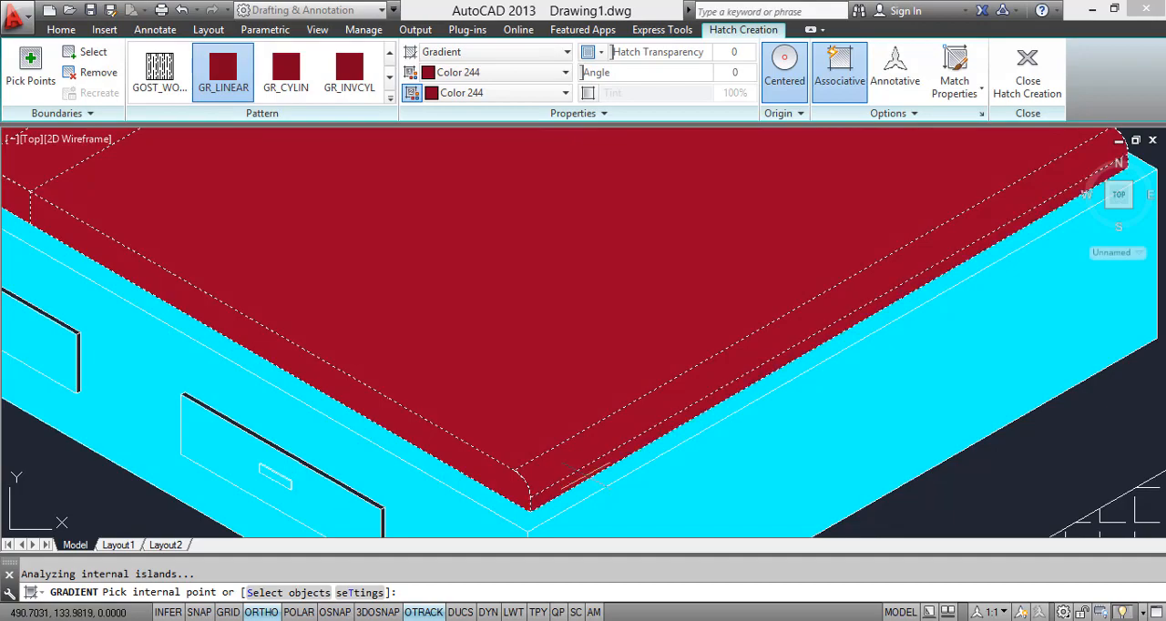
scroll(556, 355, "up", 3)
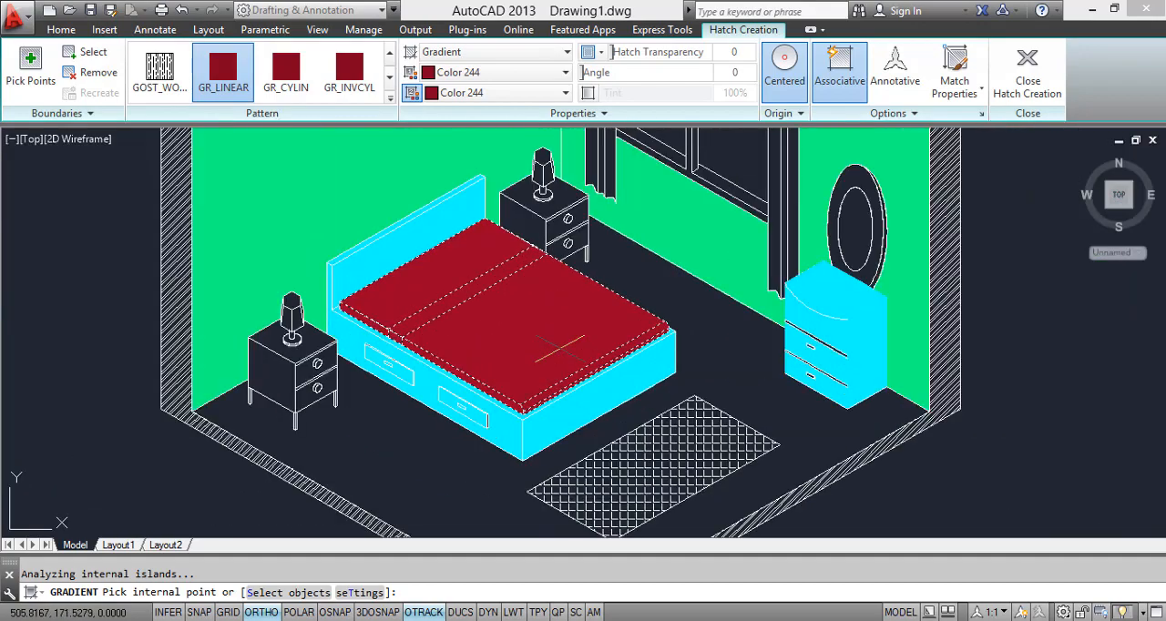
Step: Start a new gradient fill with both colours set to Cyan and fill the side face of the nightstand nearest the front
key("Return")
scroll(583, 328, "down", 3)
scroll(587, 317, "up", 5)
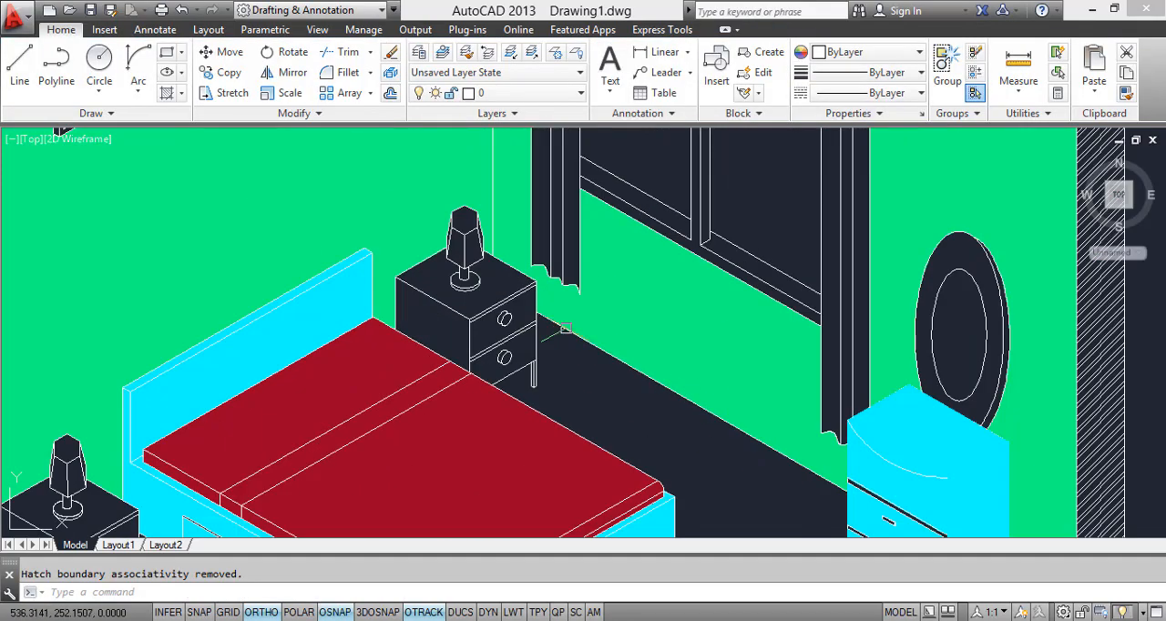
scroll(620, 264, "down", 2)
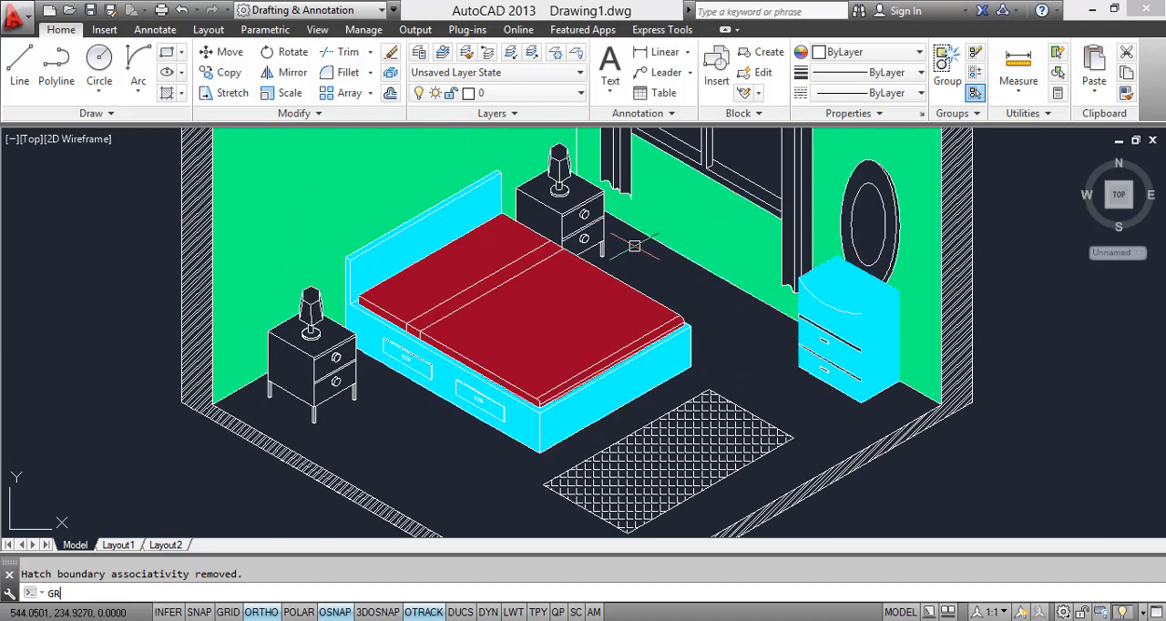
type("GRADIENT")
key("Return")
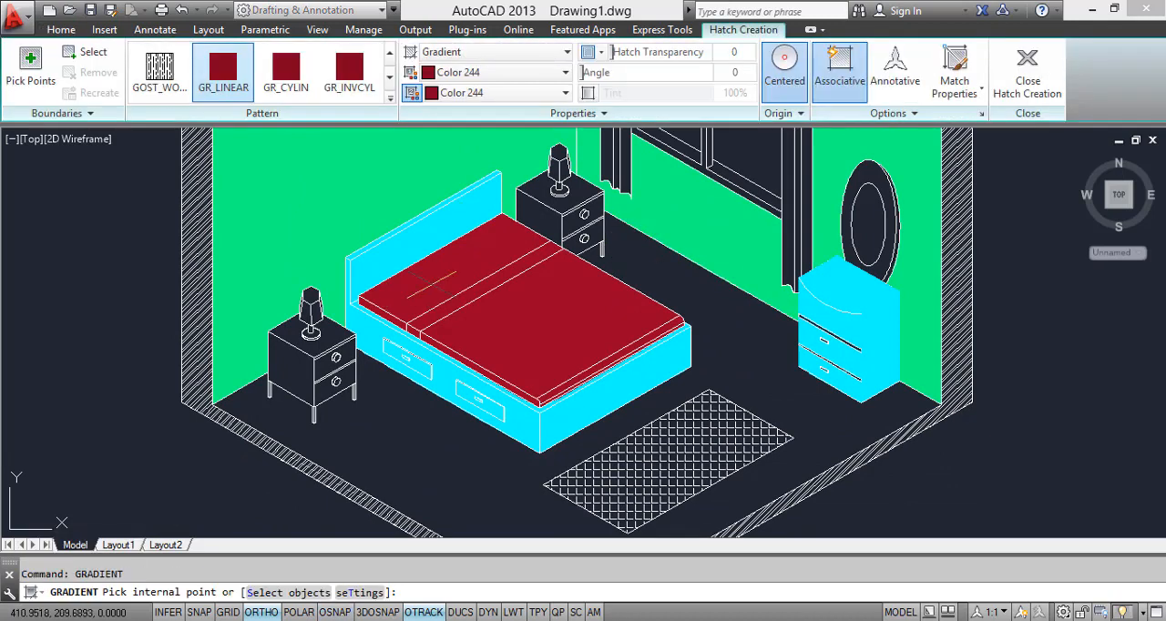
left_click(488, 73)
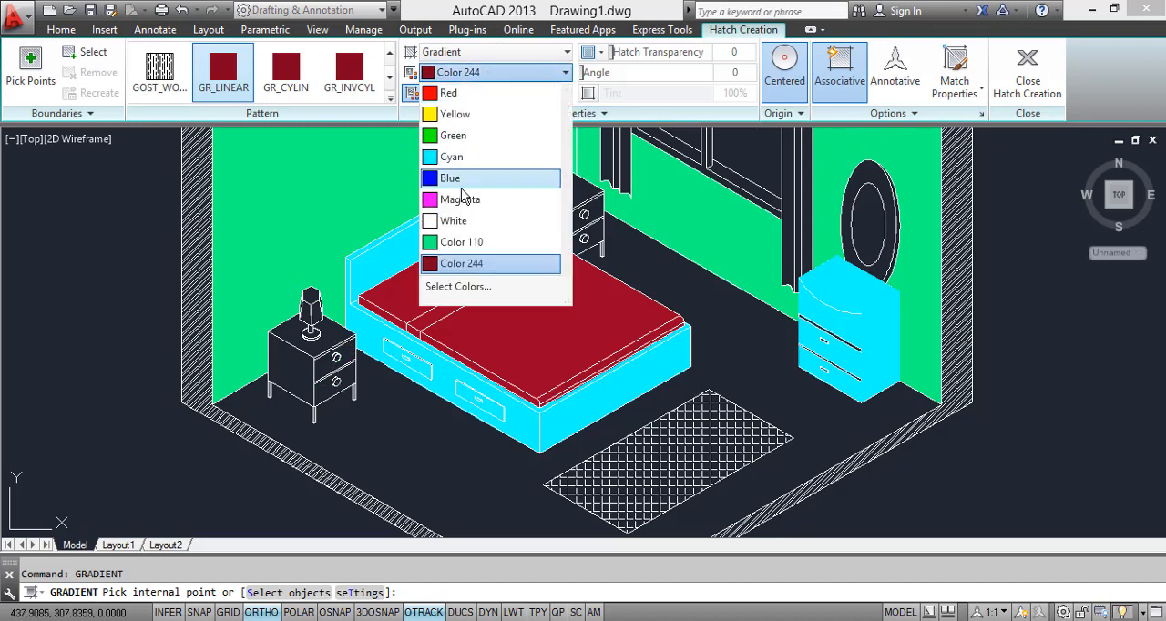
left_click(462, 160)
left_click(460, 93)
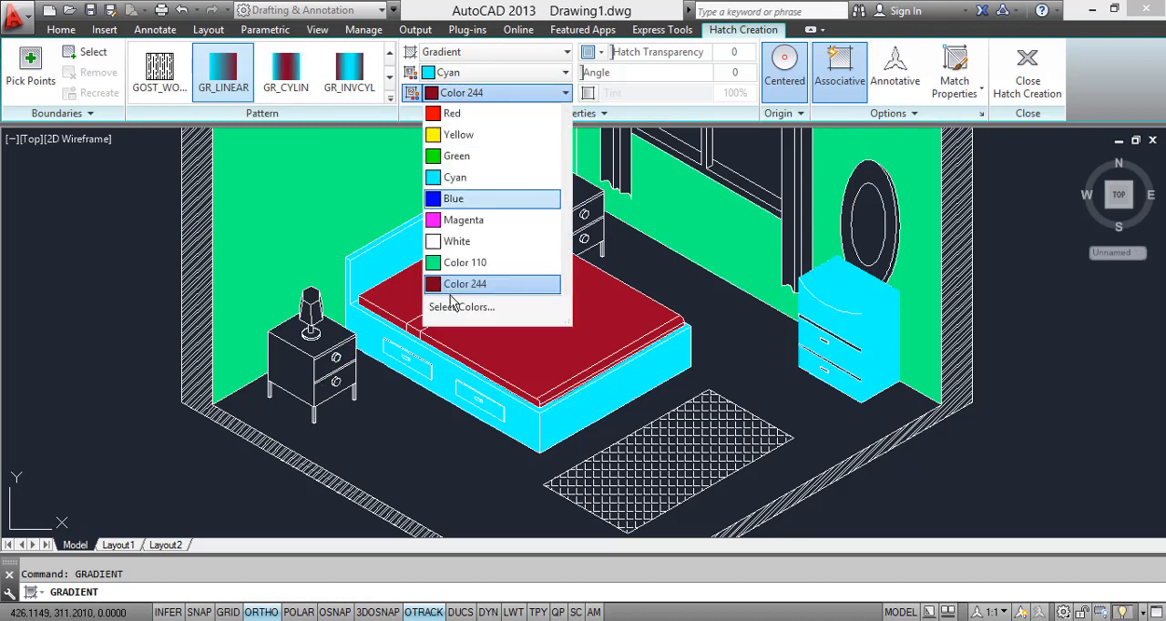
left_click(460, 179)
scroll(294, 376, "up", 6)
left_click(294, 376)
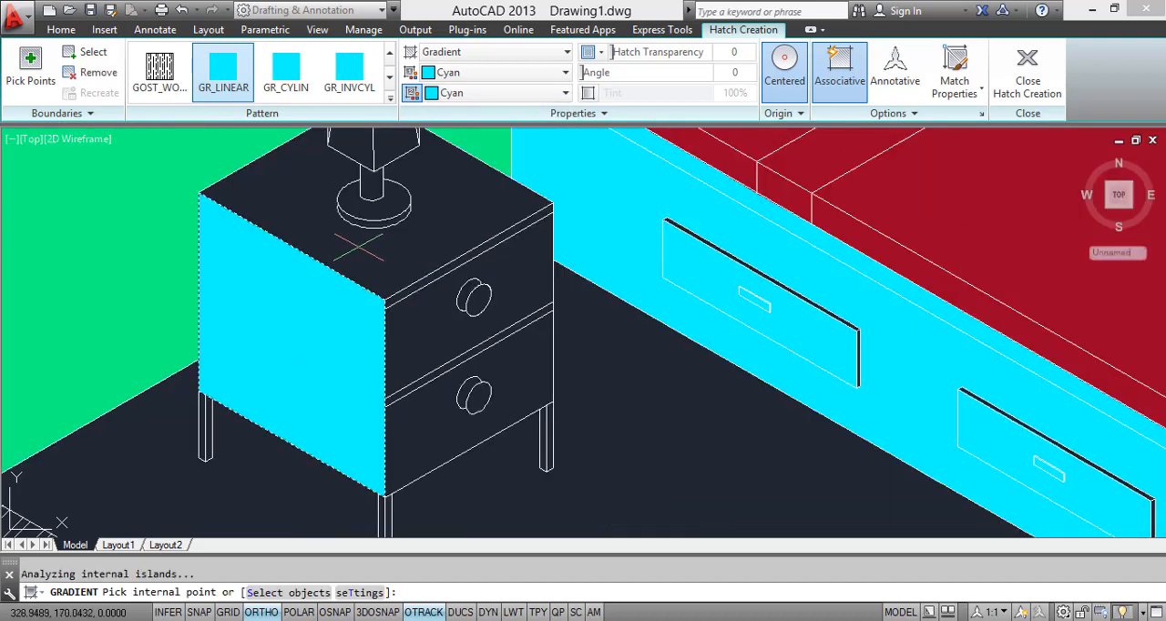
Step: Try to fill the top of the front nightstand with the Cyan gradient
left_click(423, 334)
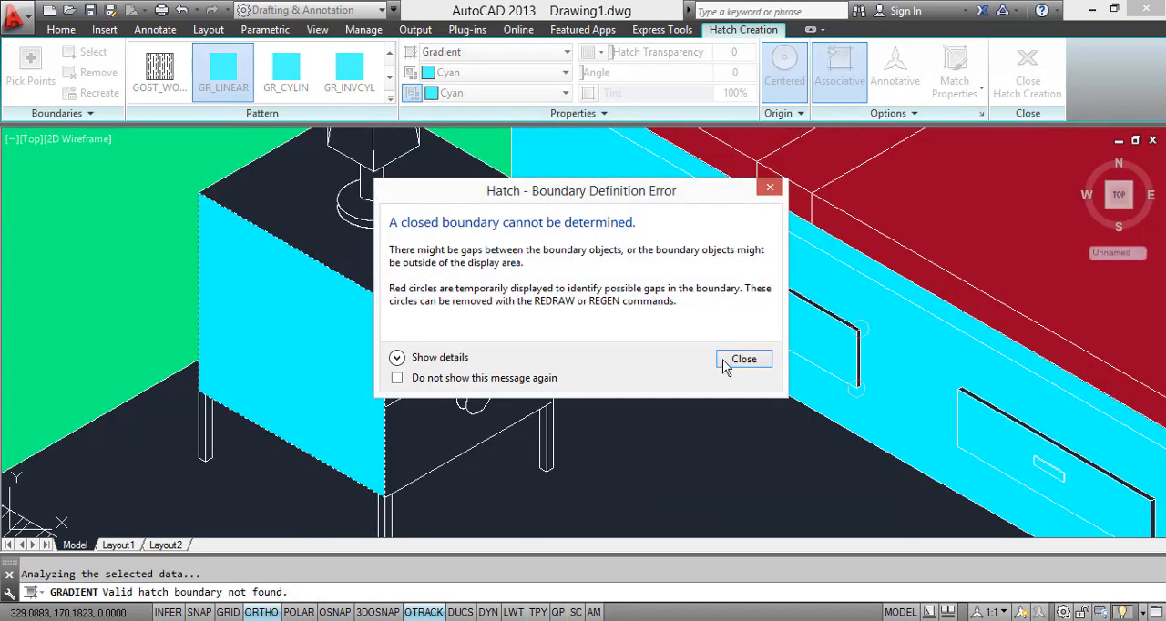
left_click(716, 361)
scroll(440, 290, "down", 4)
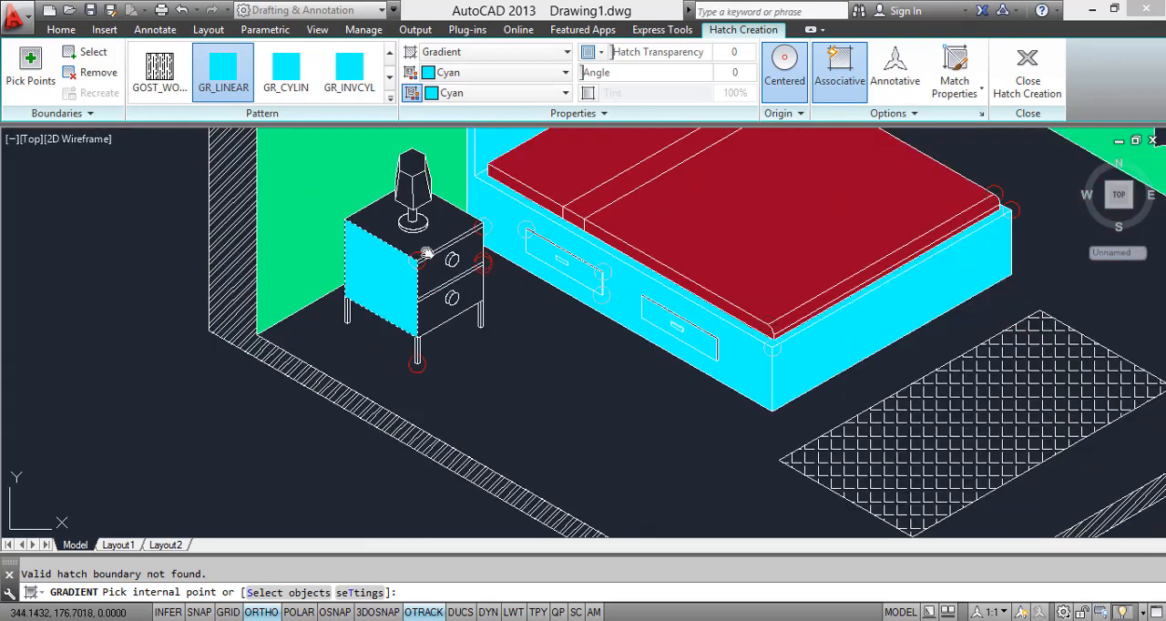
scroll(440, 290, "up", 4)
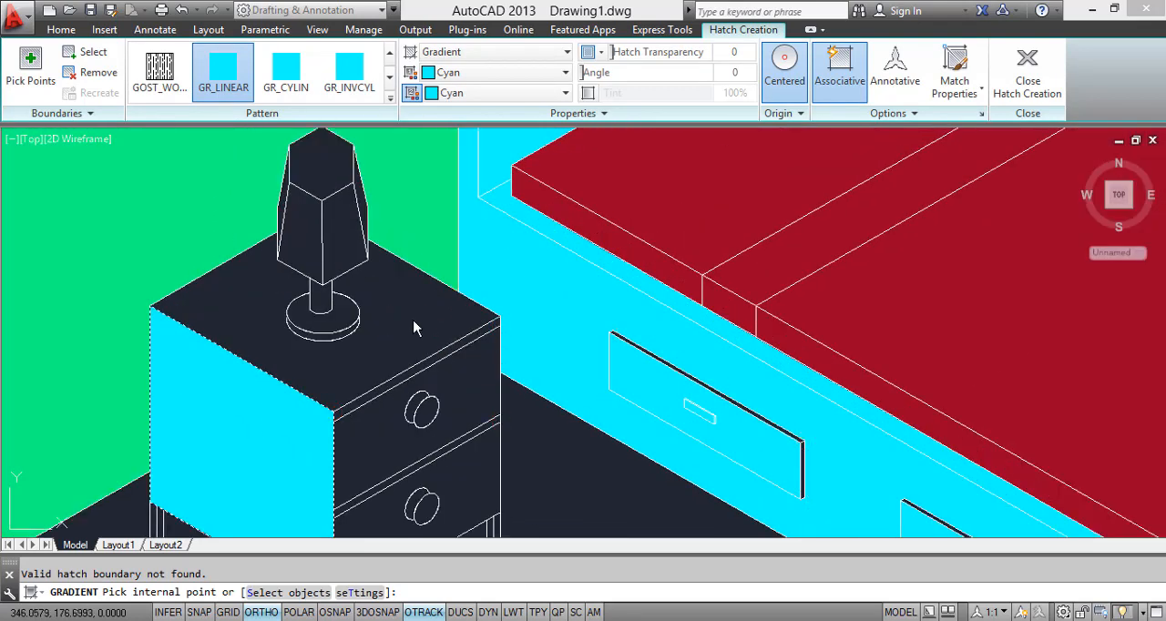
left_click(451, 426)
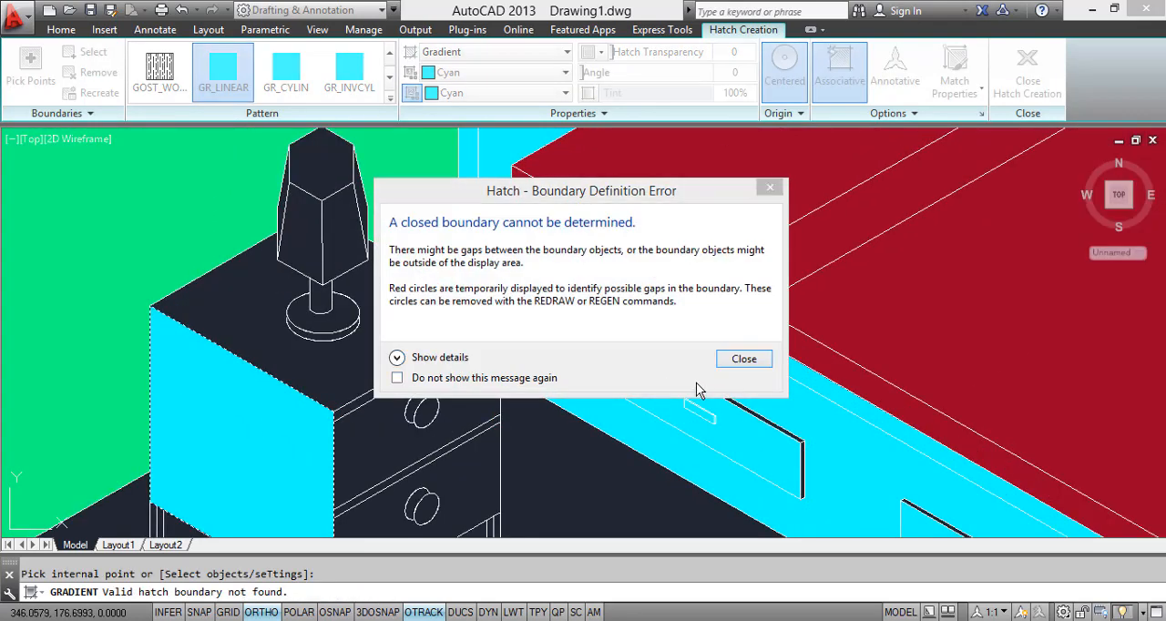
left_click(738, 357)
scroll(339, 398, "up", 6)
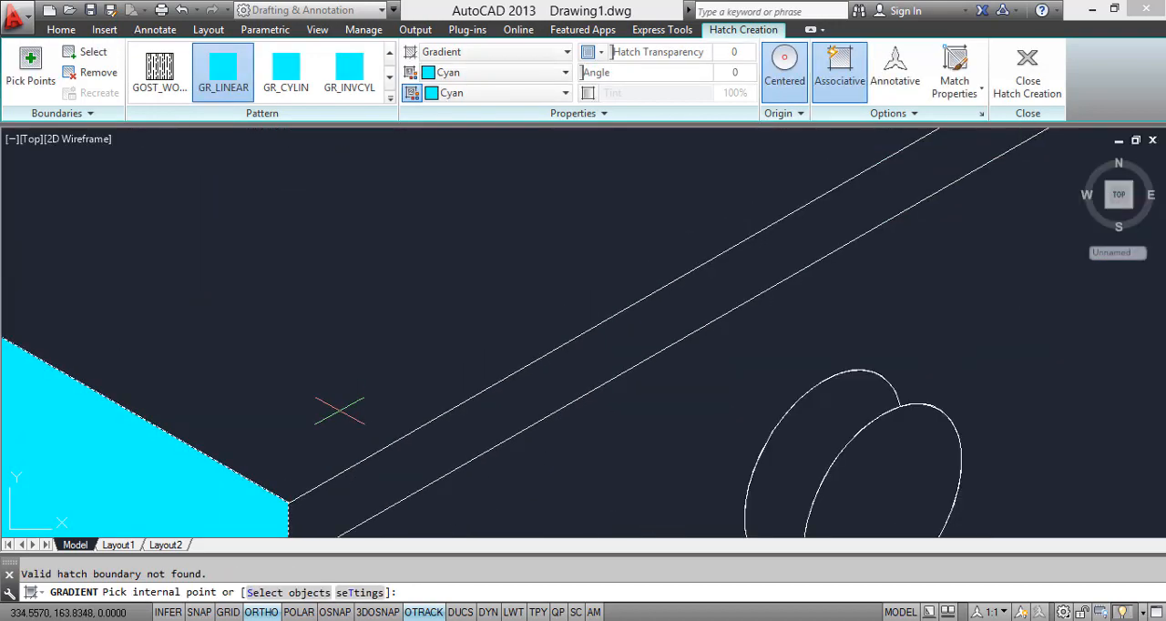
Step: Fill both drawer fronts of the front nightstand with the Cyan gradient, leaving out the knobs
scroll(344, 413, "down", 4)
middle_click_drag(375, 398, 423, 231)
left_click(445, 339)
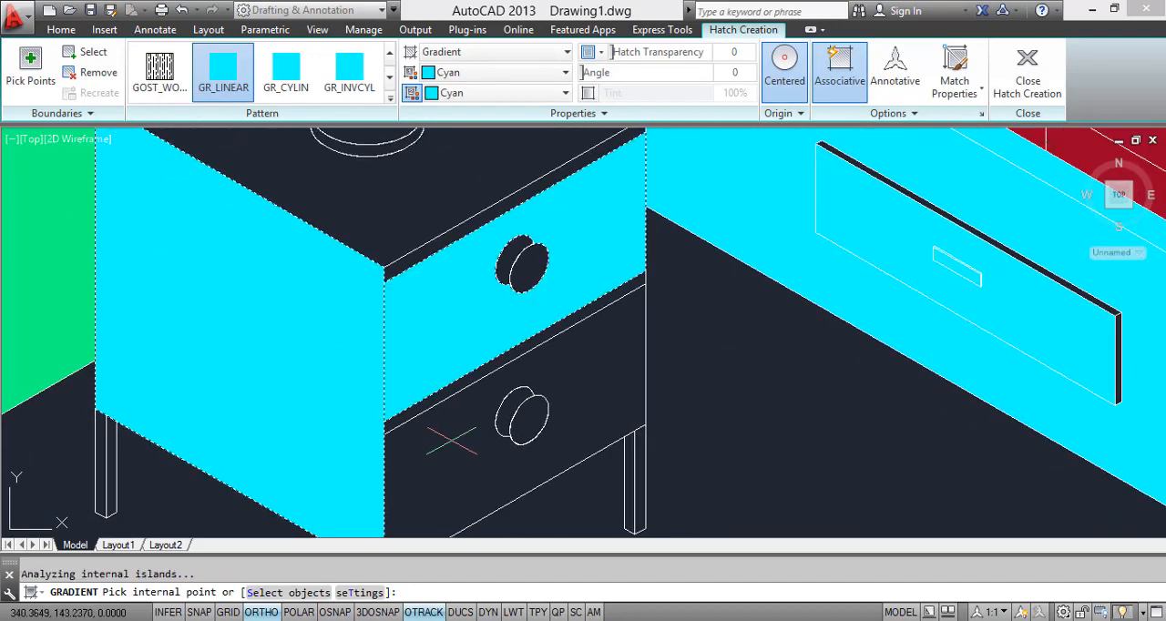
left_click(458, 450)
scroll(540, 386, "down", 2)
scroll(376, 332, "down", 2)
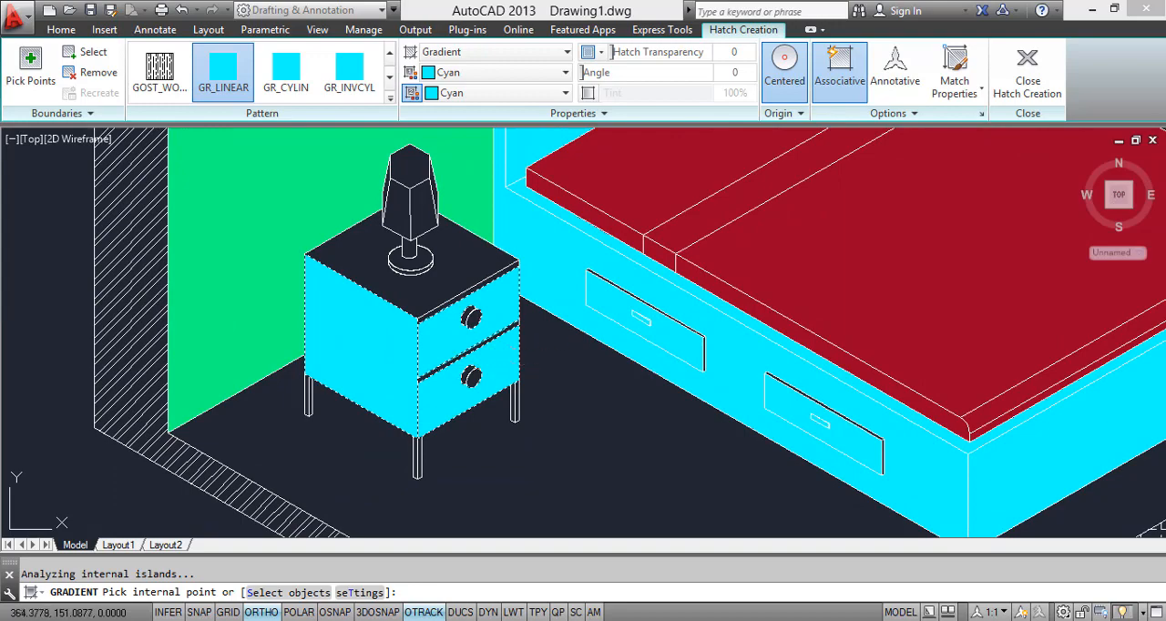
key("Return")
Step: Fill the side face and both drawer fronts of the nightstand on the far side of the bed with the Cyan gradient
scroll(628, 360, "down", 2)
mouse_move(878, 217)
middle_mouse_down()
mouse_move(682, 228)
mouse_move(691, 381)
middle_mouse_up()
key("Return")
left_click(670, 296)
scroll(684, 291, "up", 2)
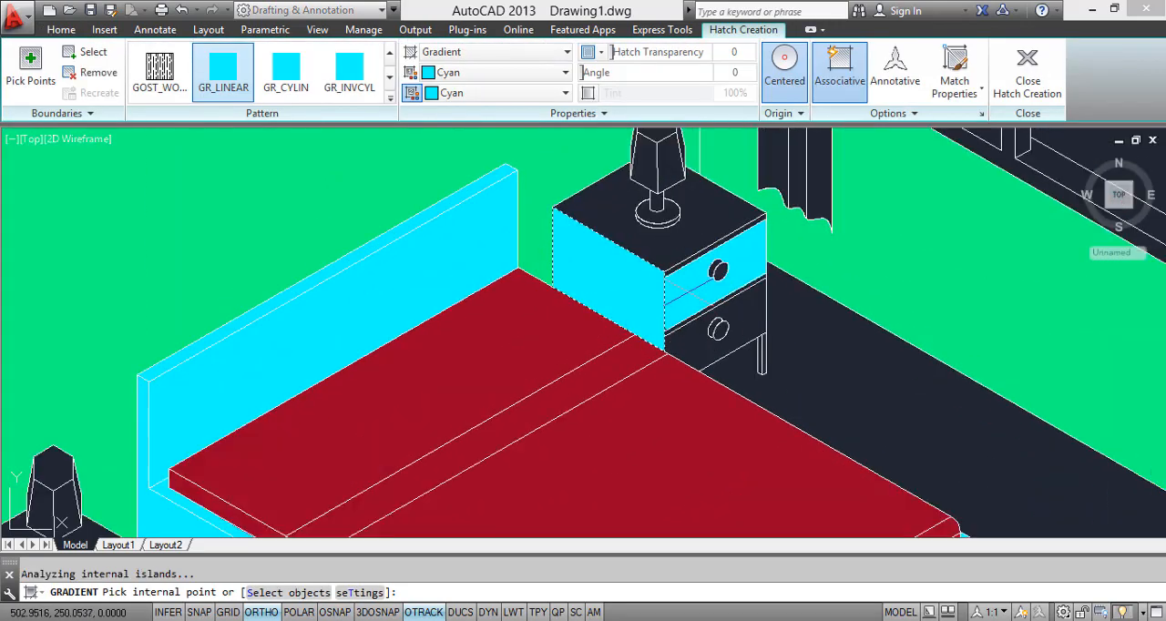
left_click(692, 344)
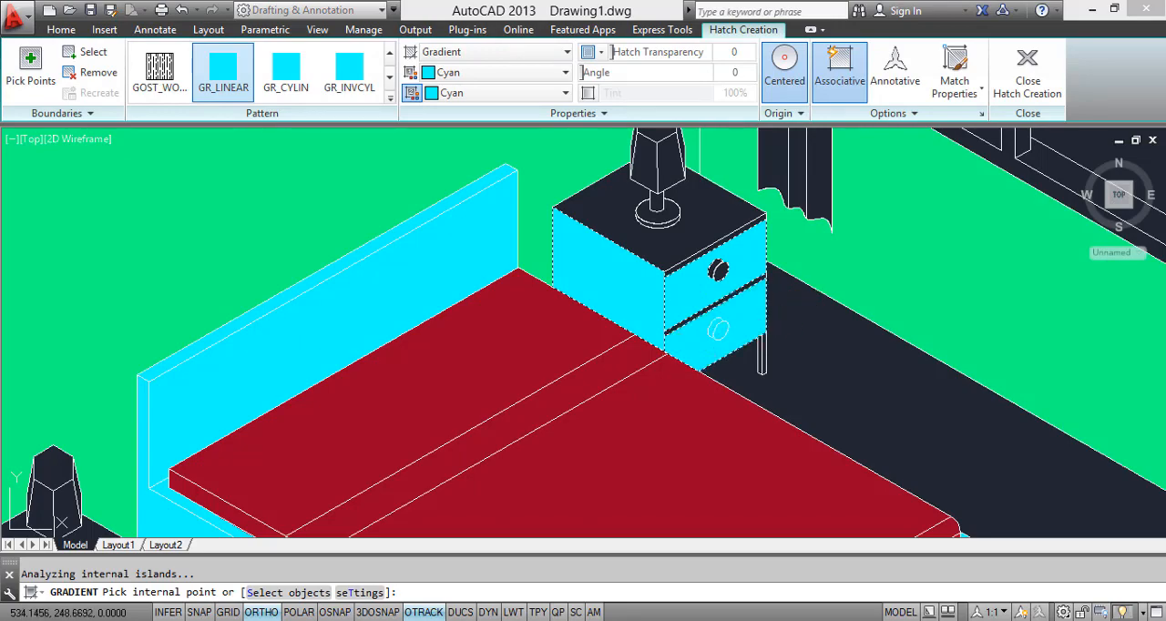
key("Return")
Step: Fill the top, front and end faces of the curtain box above the window with the Cyan gradient
scroll(787, 288, "down", 5)
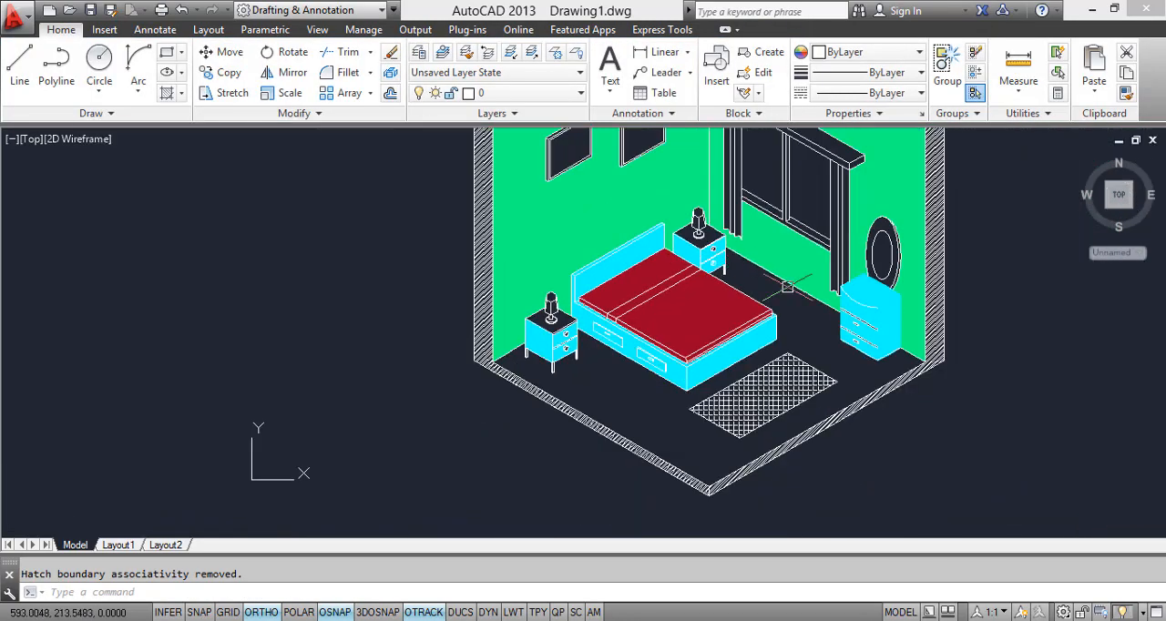
scroll(786, 288, "up", 5)
scroll(824, 255, "up", 2)
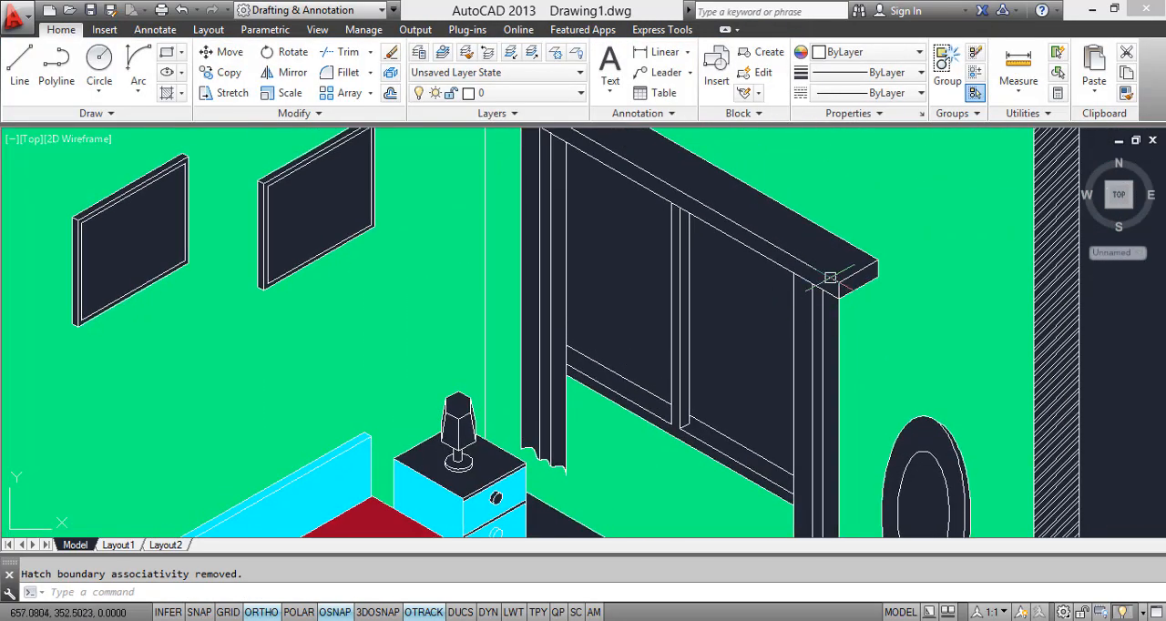
key("Return")
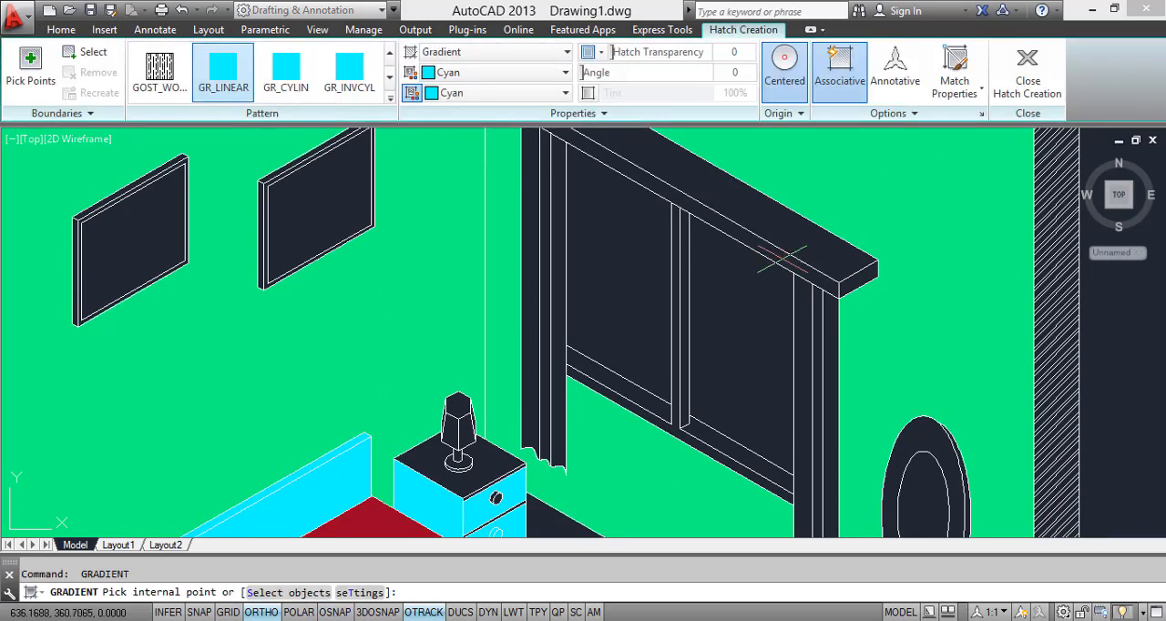
left_click(803, 262)
left_click(777, 381)
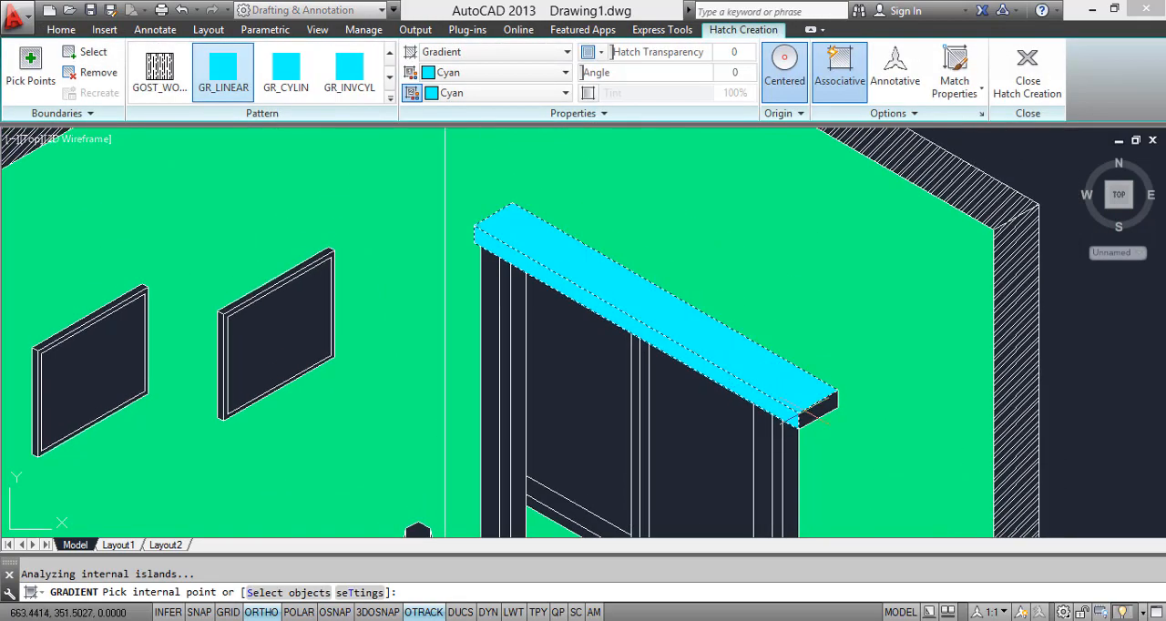
scroll(593, 360, "down", 2)
Step: Fill the window's lower frame strips and central mullion with the same Cyan gradient and finish the fill
scroll(543, 293, "up", 2)
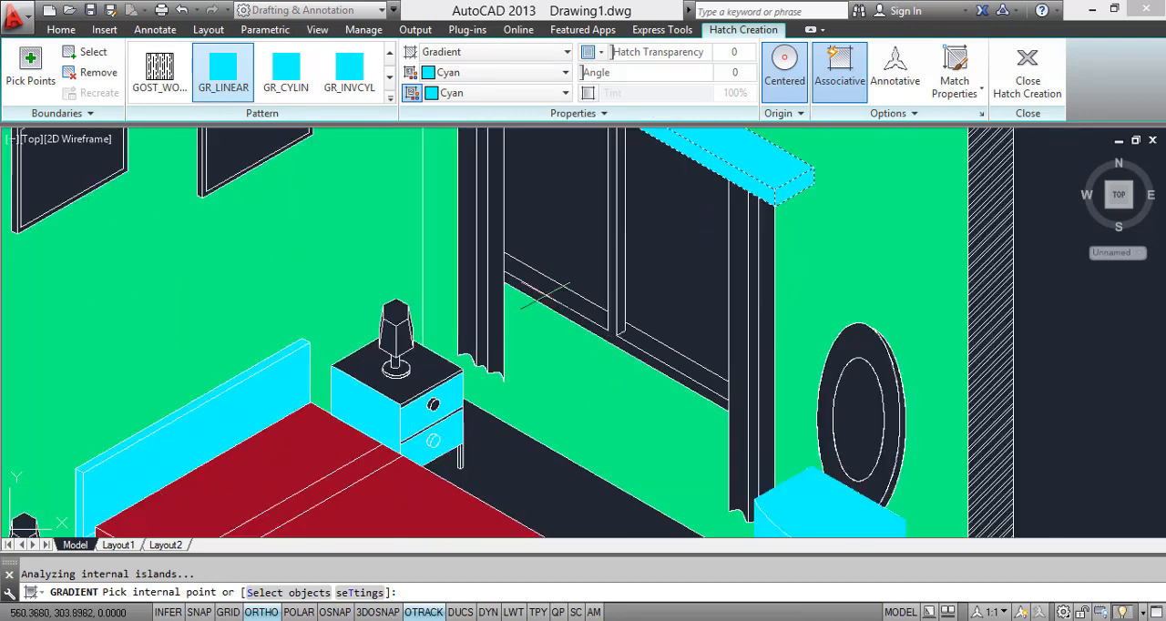
left_click(555, 305)
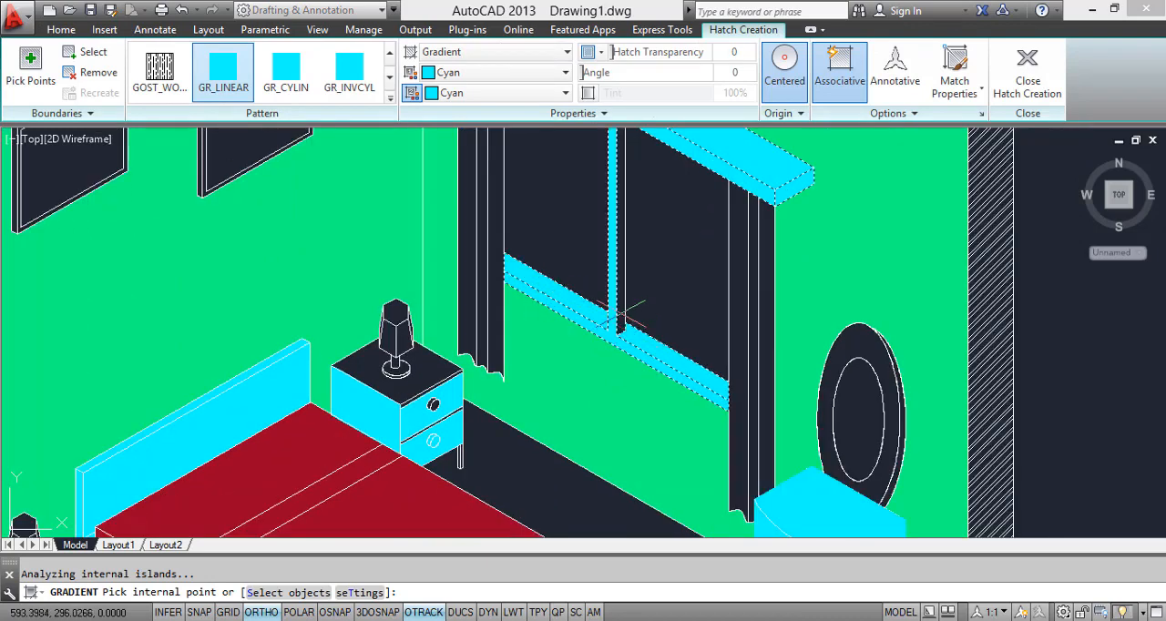
scroll(615, 275, "up", 4)
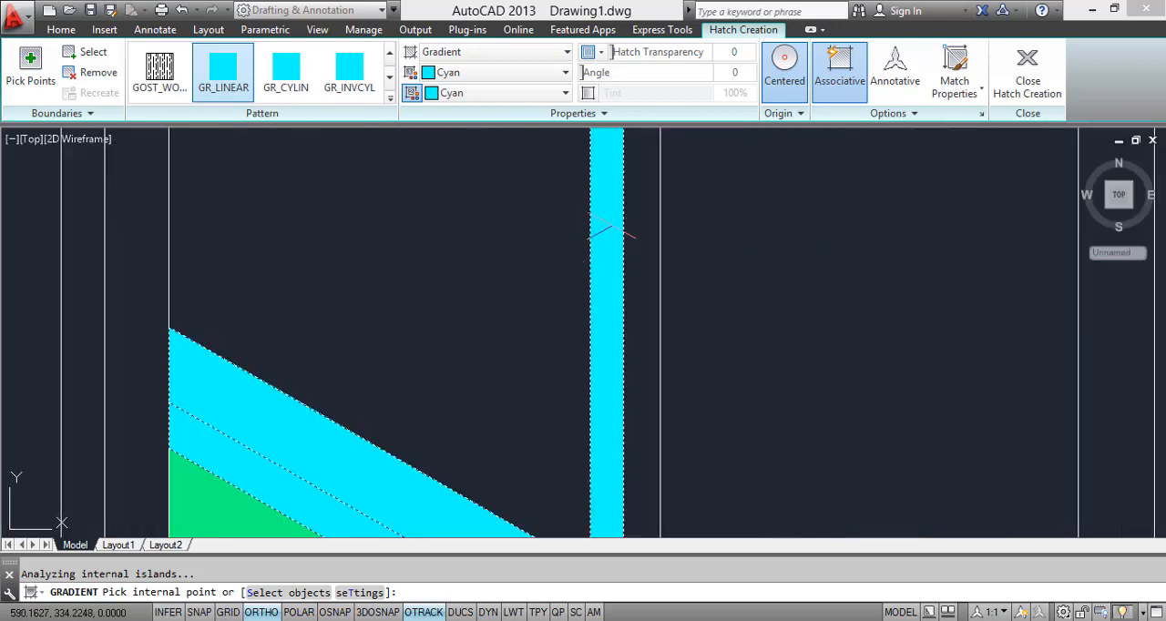
scroll(676, 288, "down", 5)
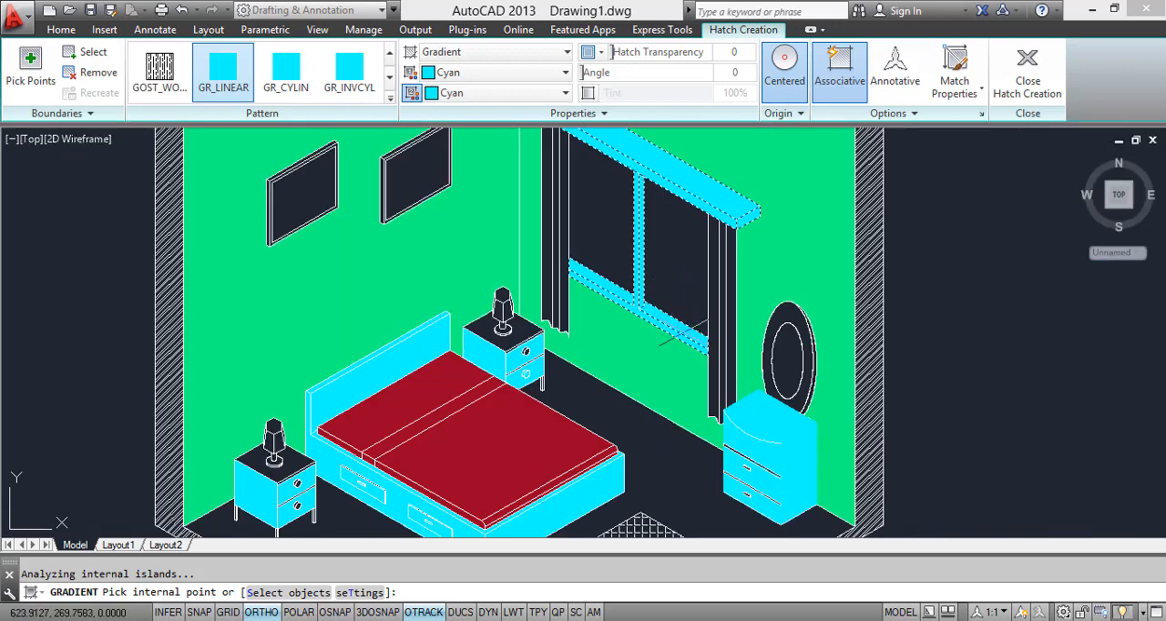
middle_click_drag(786, 420, 775, 283)
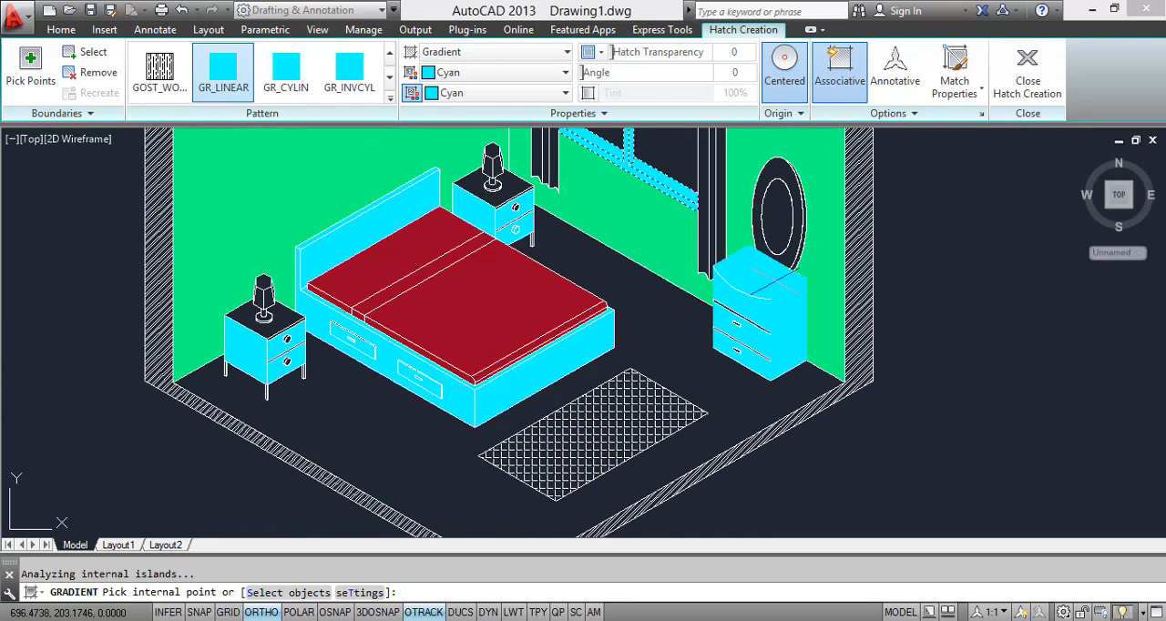
key("Return")
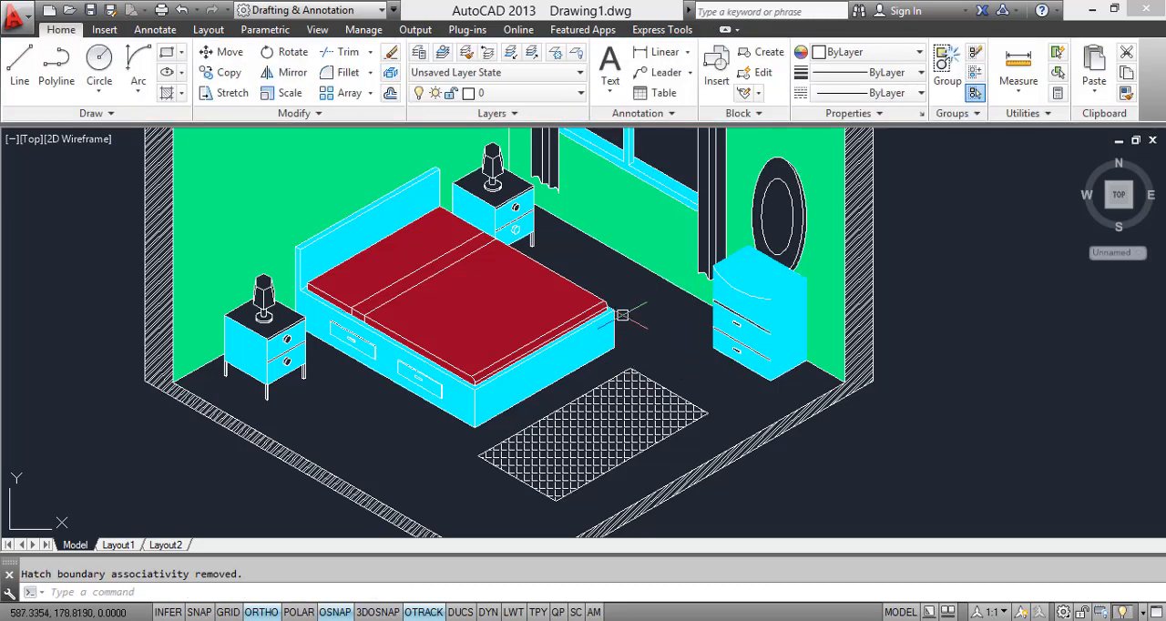
middle_click_drag(708, 371, 718, 342)
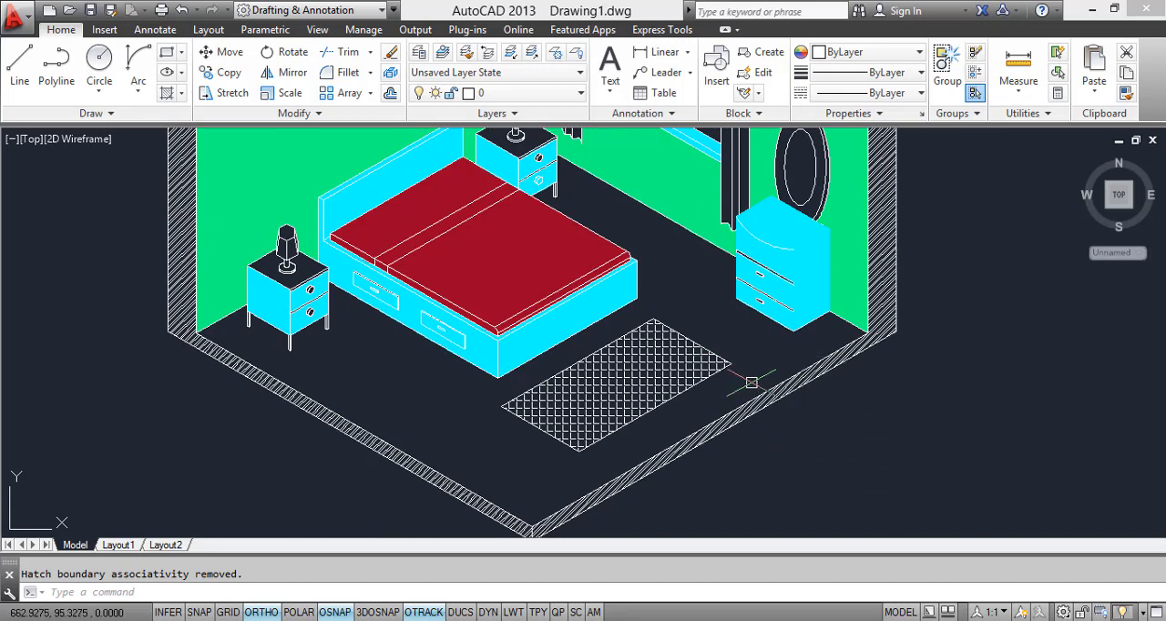
middle_click_drag(752, 382, 757, 441)
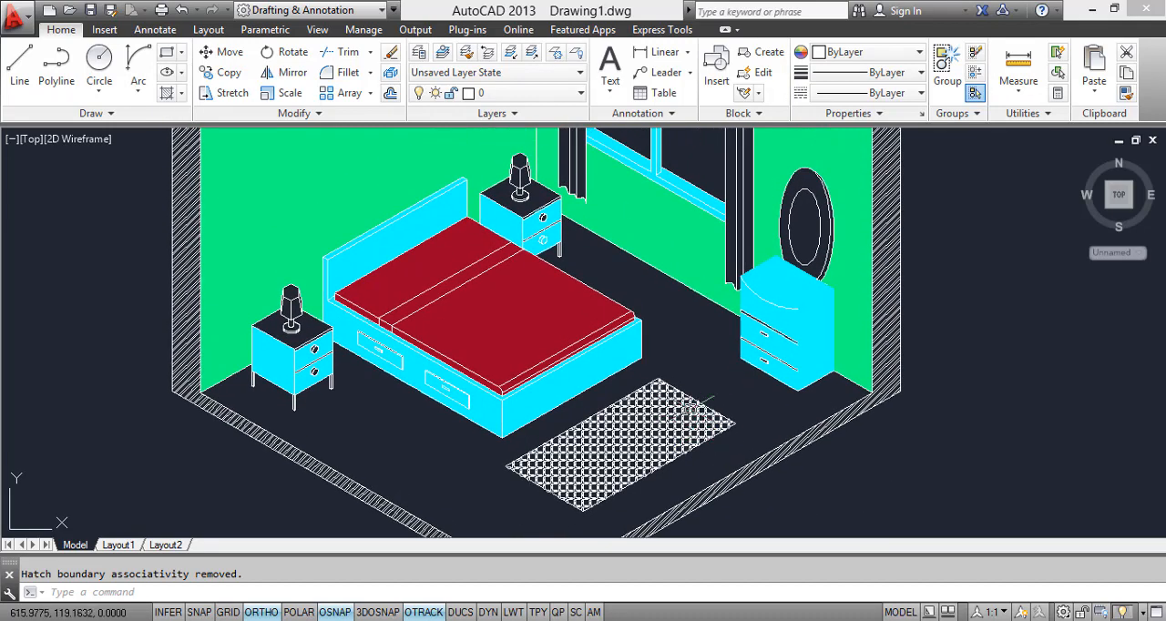
scroll(710, 429, "down", 2)
scroll(695, 367, "up", 1)
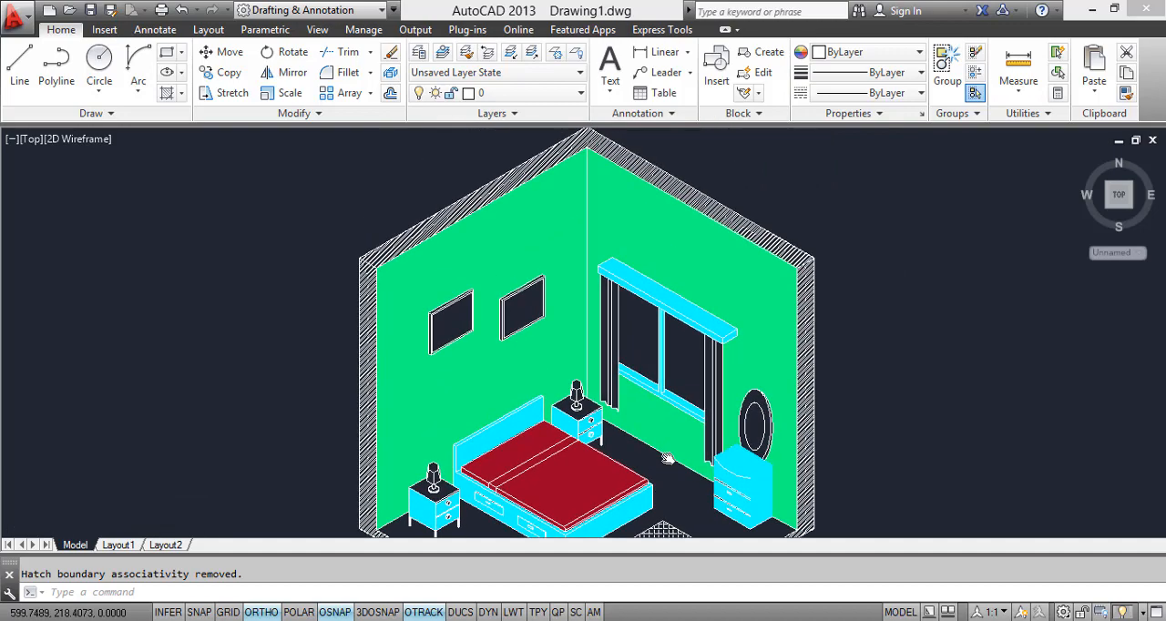
scroll(696, 367, "down", 2)
scroll(683, 339, "up", 4)
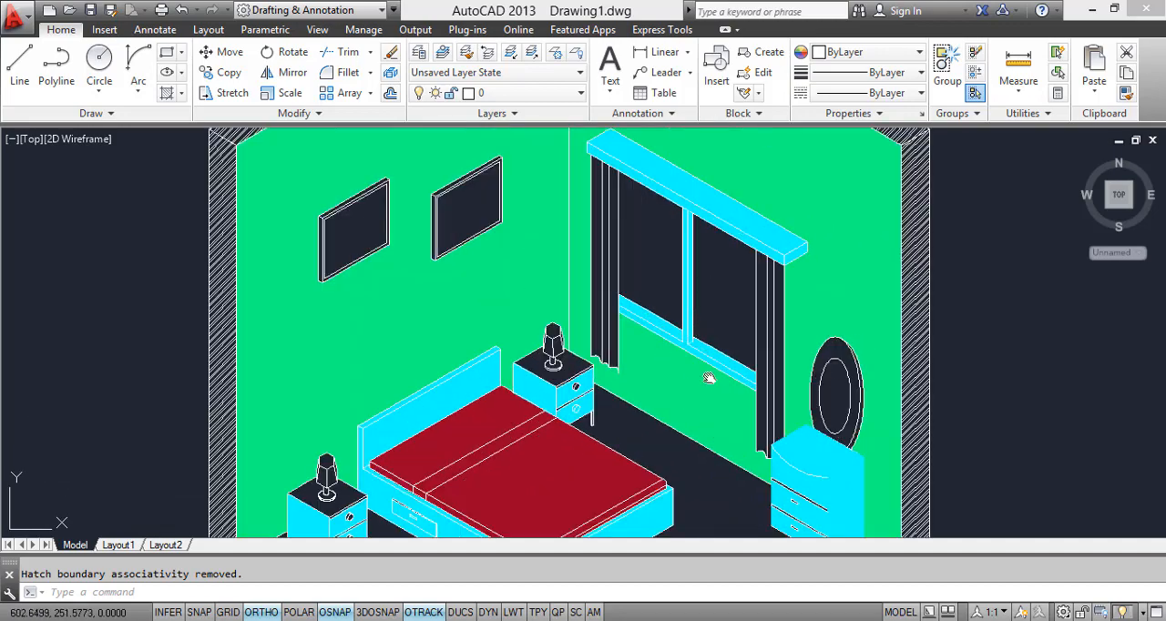